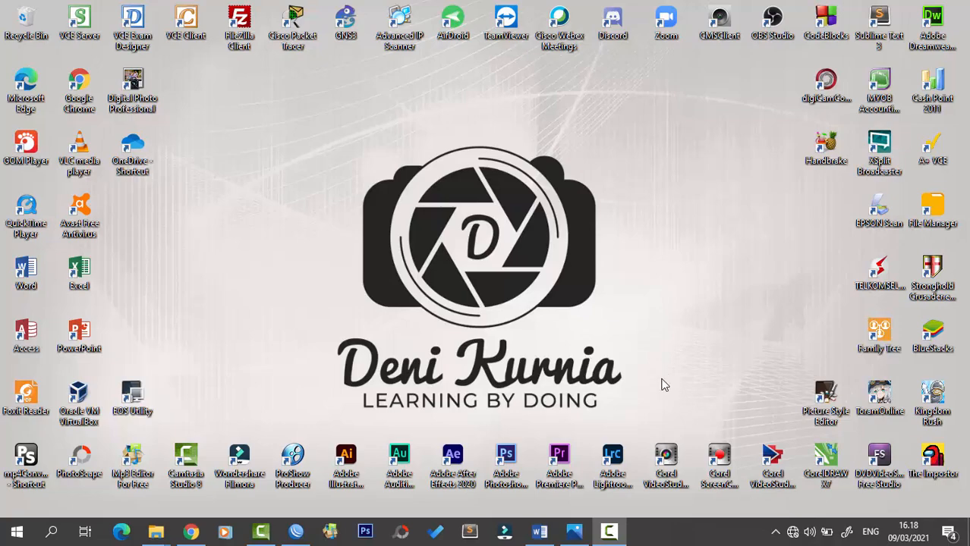
- Restore the Word exam document 6072-P2-SPK-Aplikasi Komputer Akuntansi-K13.docx from the taskbar
click(539, 531)
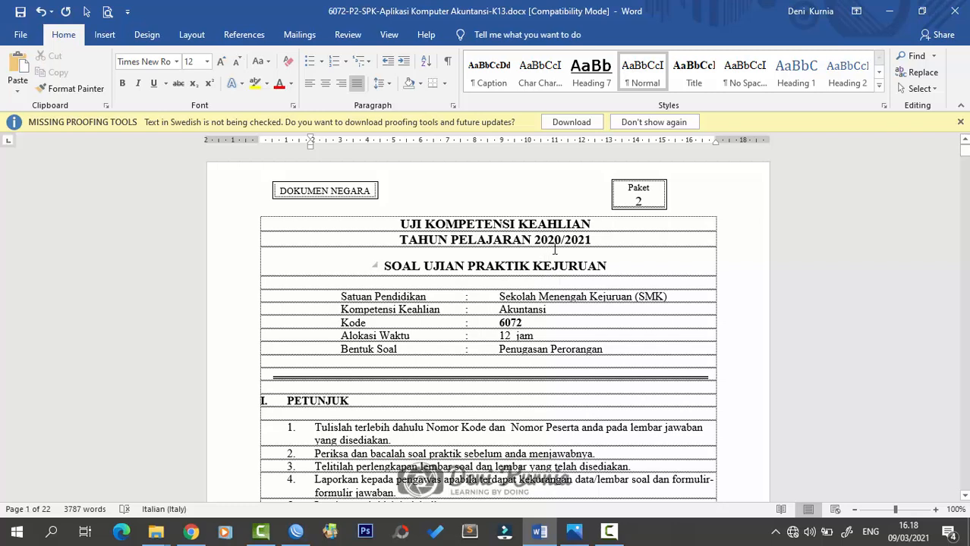
- Read past the PETUNJUK and BAHAN DAN ALAT sections down to section III, INFORMASI UMUM
click(602, 327)
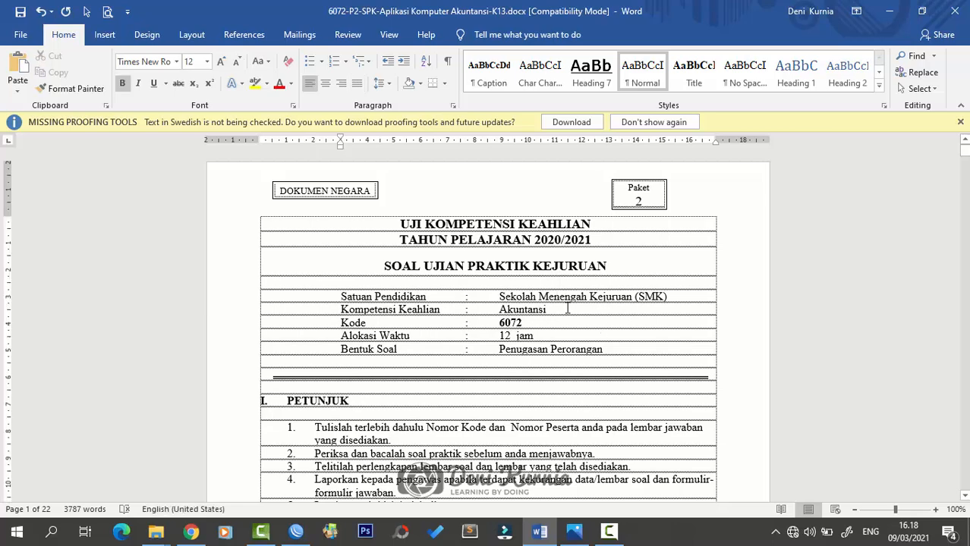
click(567, 308)
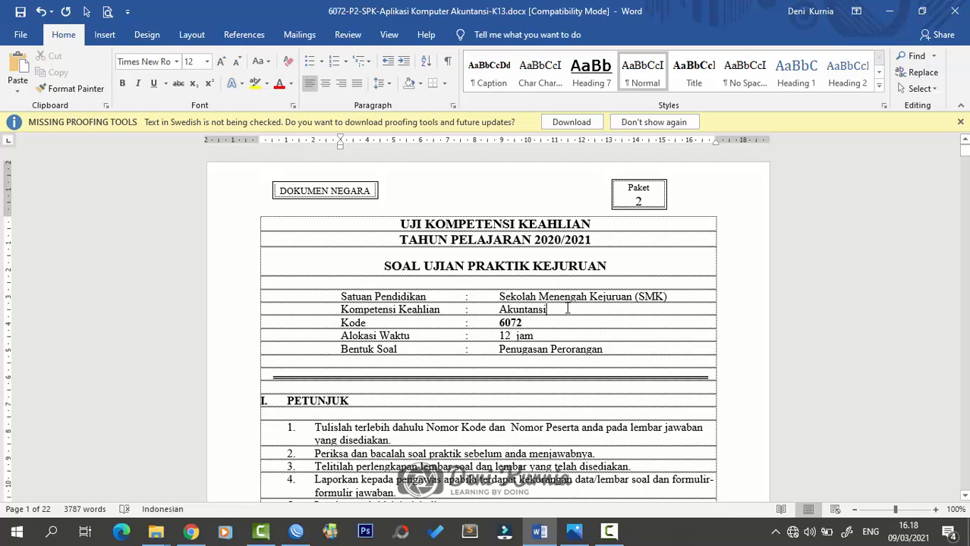
scroll(567, 309, down, 3)
scroll(566, 308, up, 2)
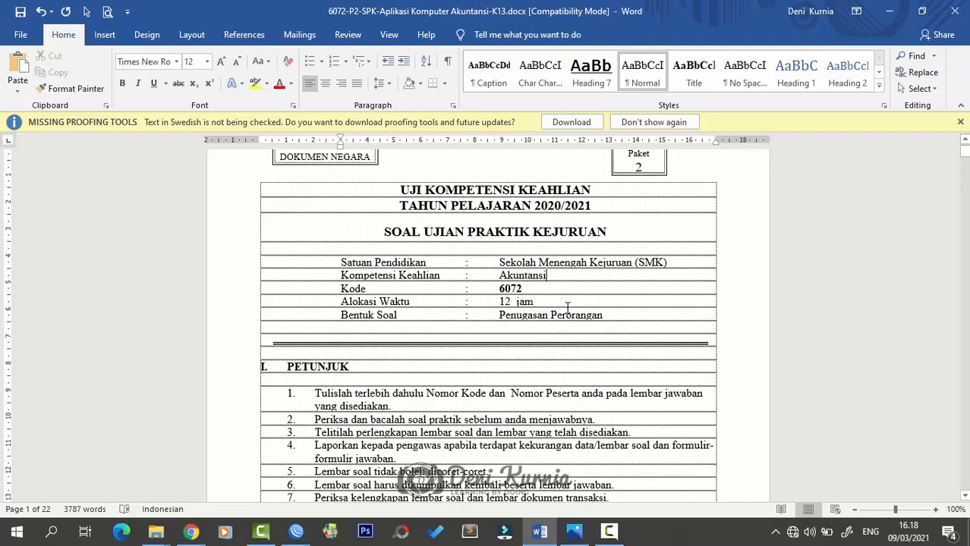
scroll(567, 308, down, 3)
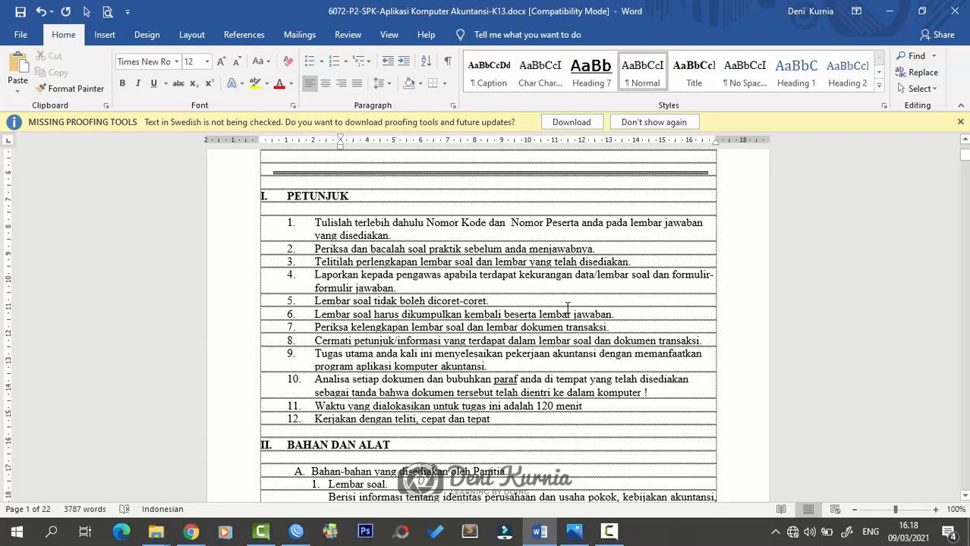
scroll(567, 308, down, 4)
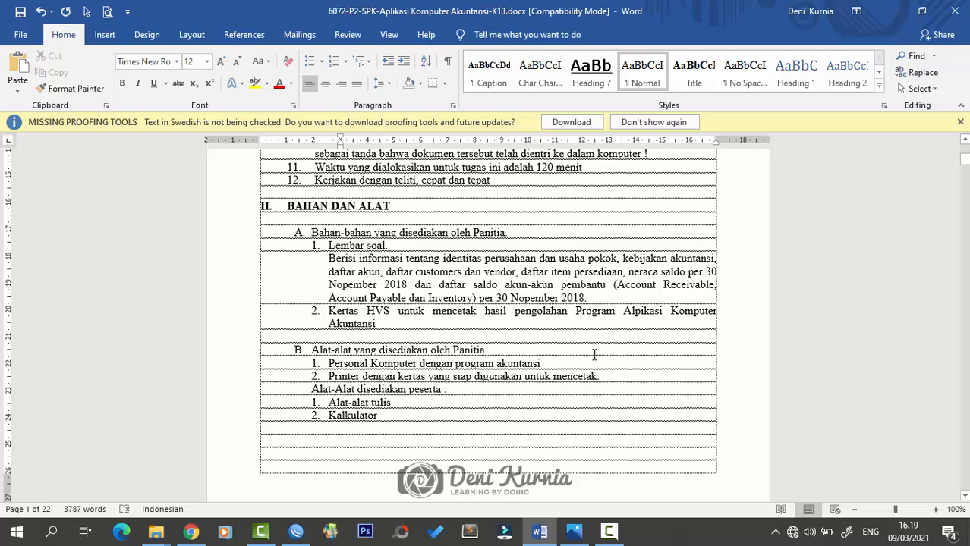
scroll(595, 360, down, 8)
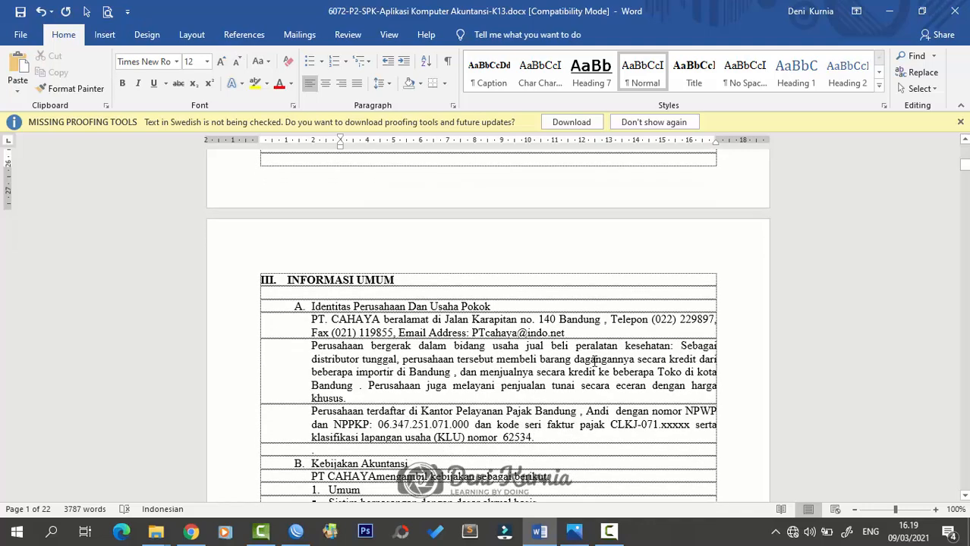
- Read the Umum policies through to the Pembelian terms: 10% PPN Masukan, 5/10 net 50
scroll(594, 360, down, 2)
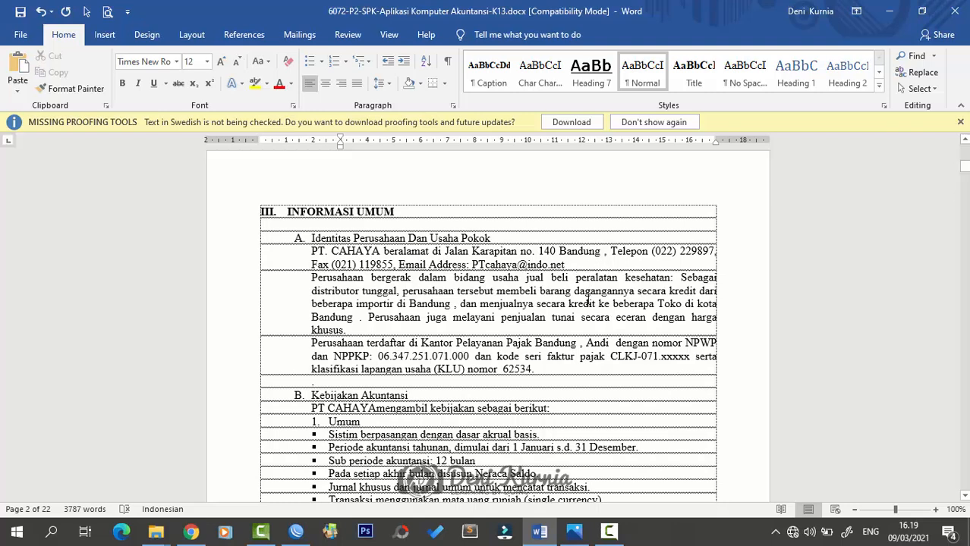
scroll(478, 323, down, 3)
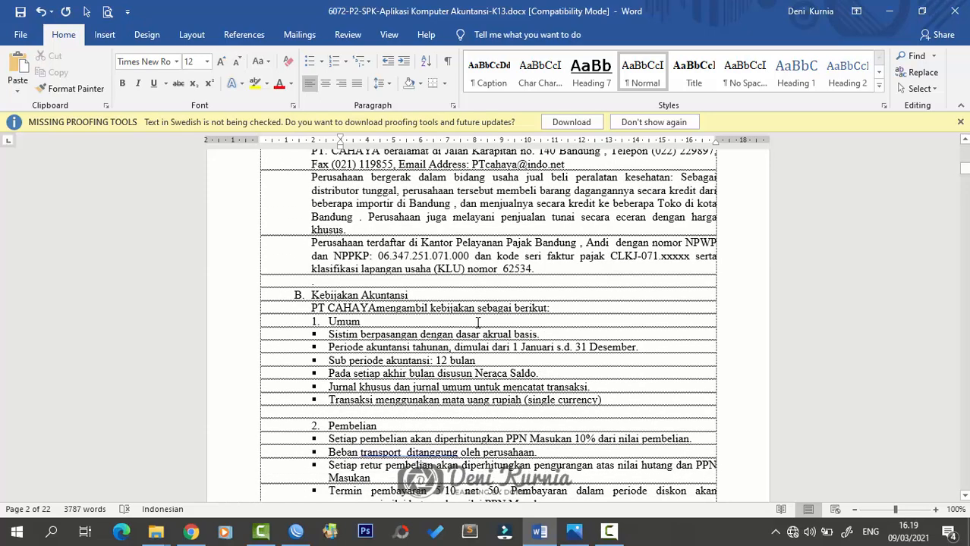
scroll(478, 322, up, 2)
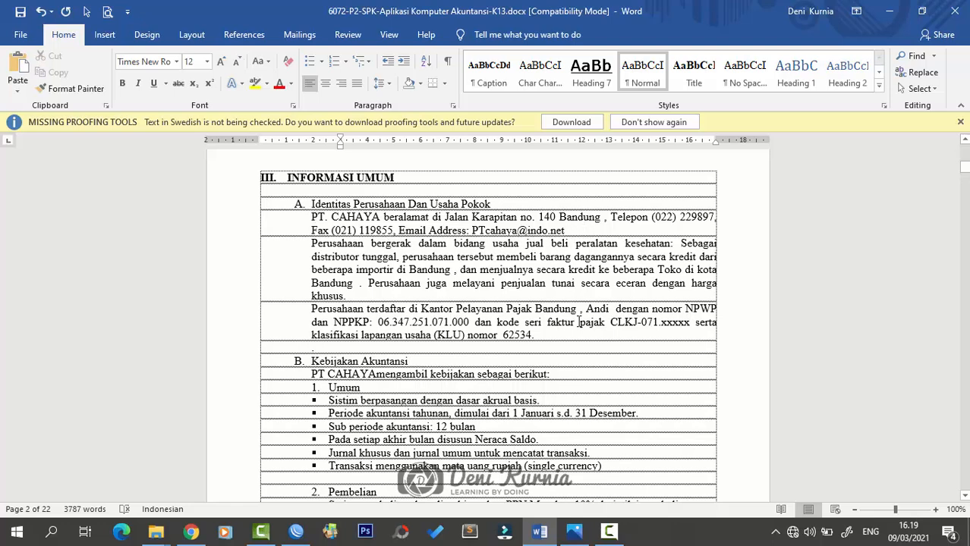
scroll(574, 350, down, 2)
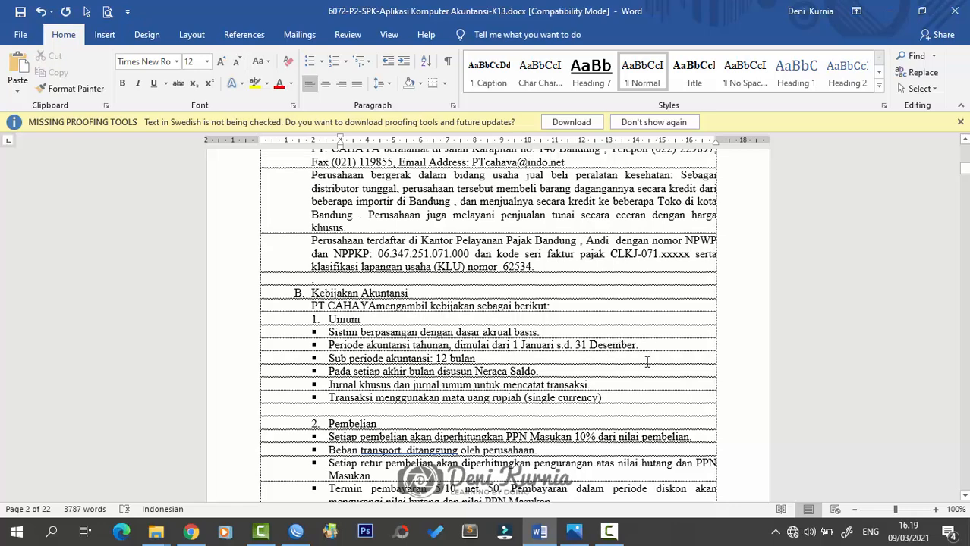
scroll(644, 353, down, 3)
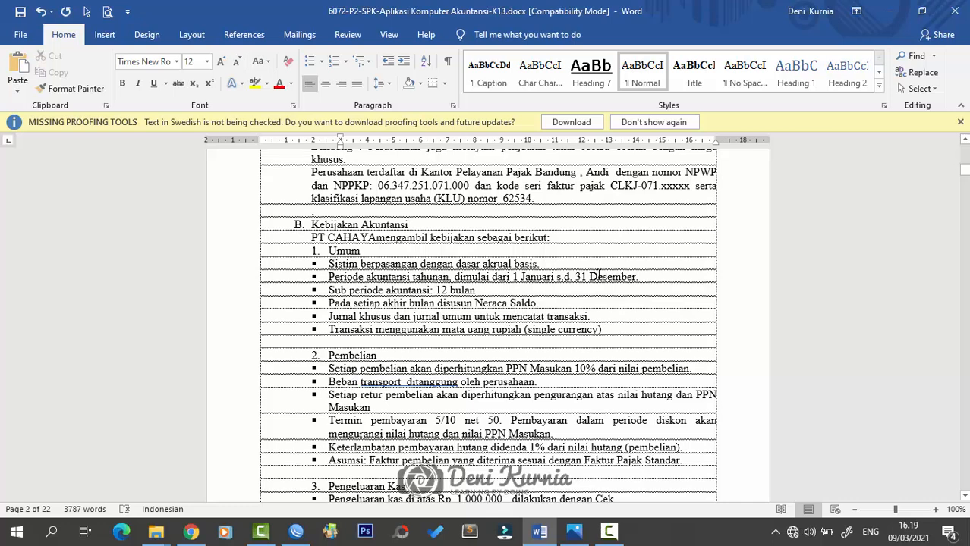
click(634, 305)
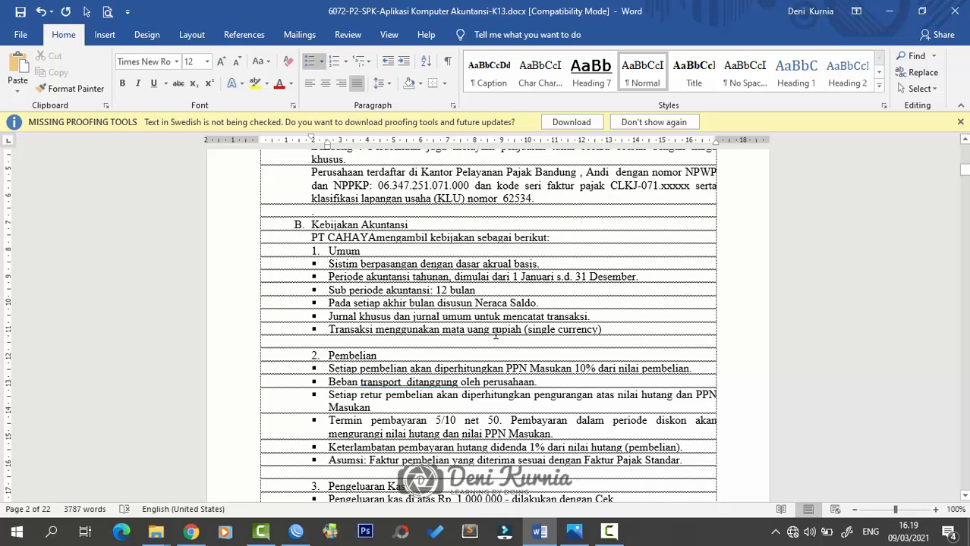
click(620, 329)
scroll(616, 359, down, 1)
scroll(617, 359, down, 2)
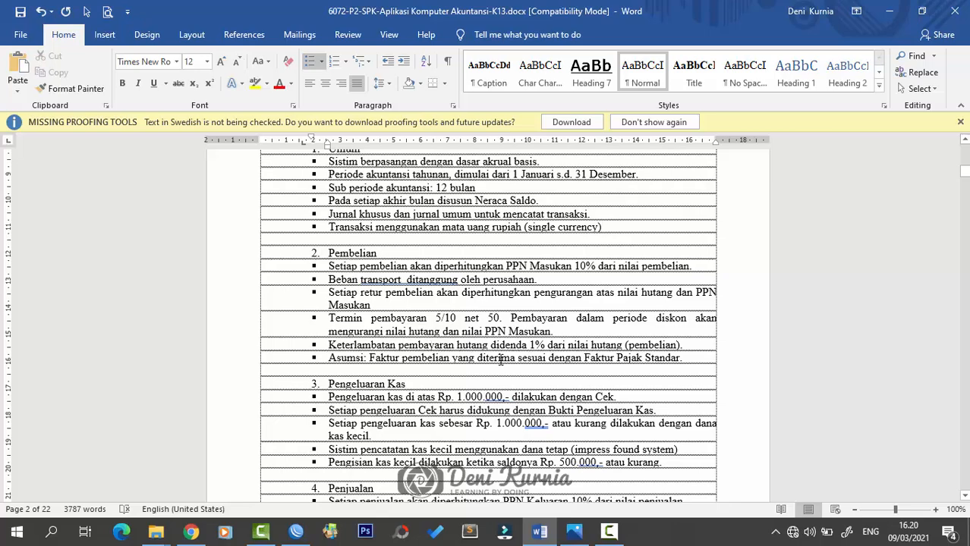
- Read the Penjualan, Penerimaan Kas, FIFO inventory and straight-line depreciation policies
scroll(500, 362, down, 2)
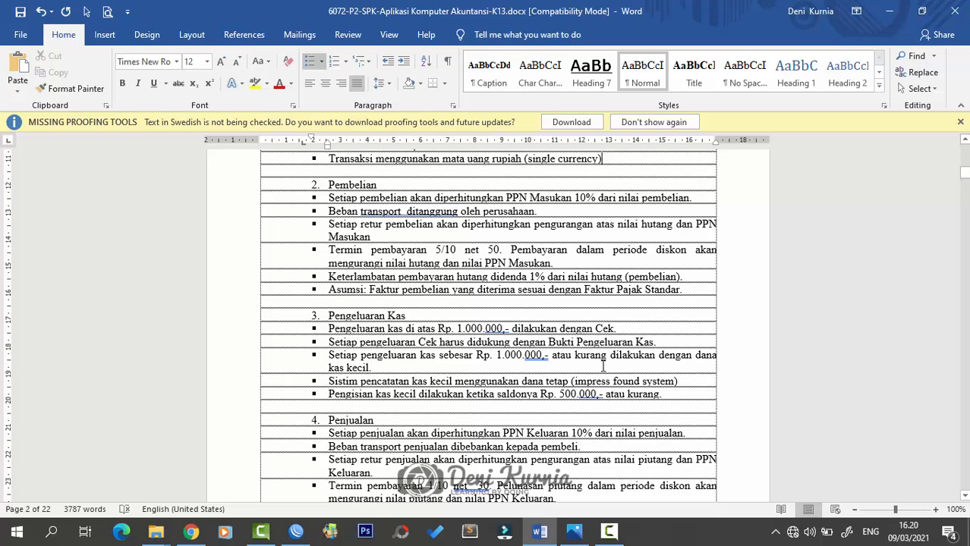
scroll(536, 347, down, 1)
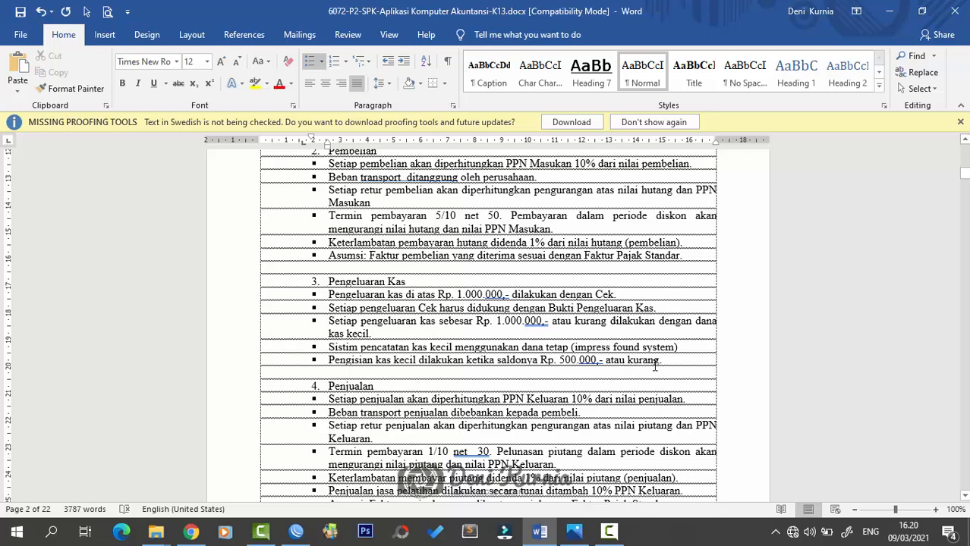
scroll(558, 310, down, 1)
scroll(558, 309, down, 1)
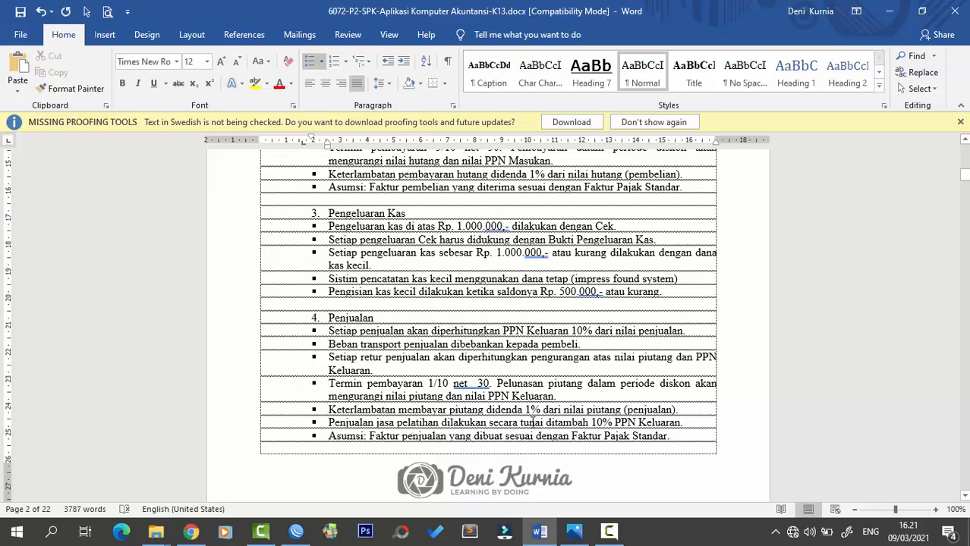
scroll(591, 422, down, 7)
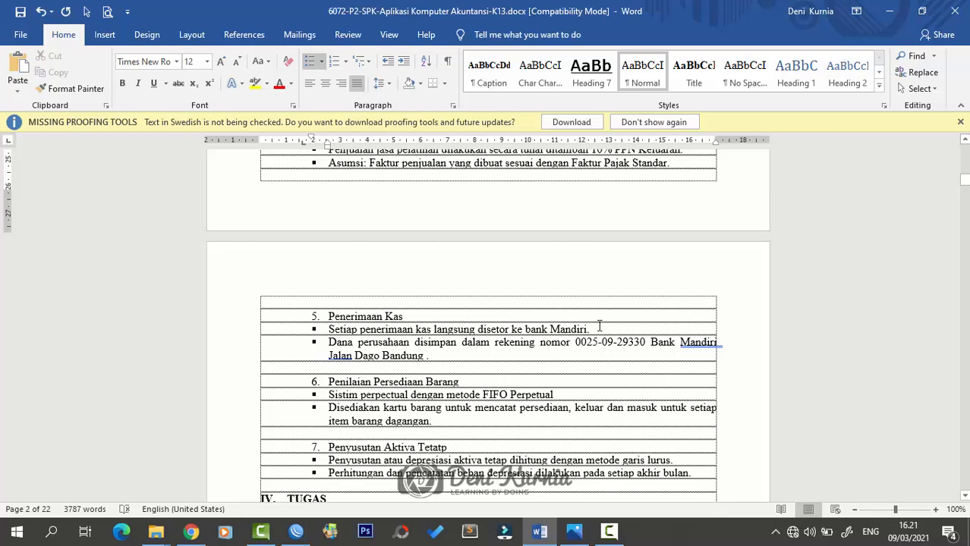
- Scroll through section IV, TUGAS, and its score table toward the DAFTAR AKUN list
scroll(411, 342, down, 1)
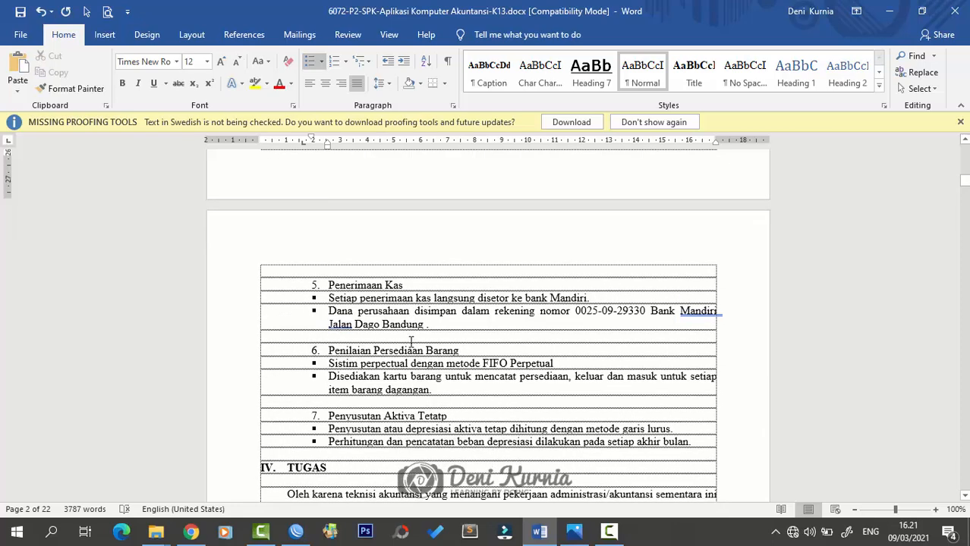
scroll(411, 342, down, 1)
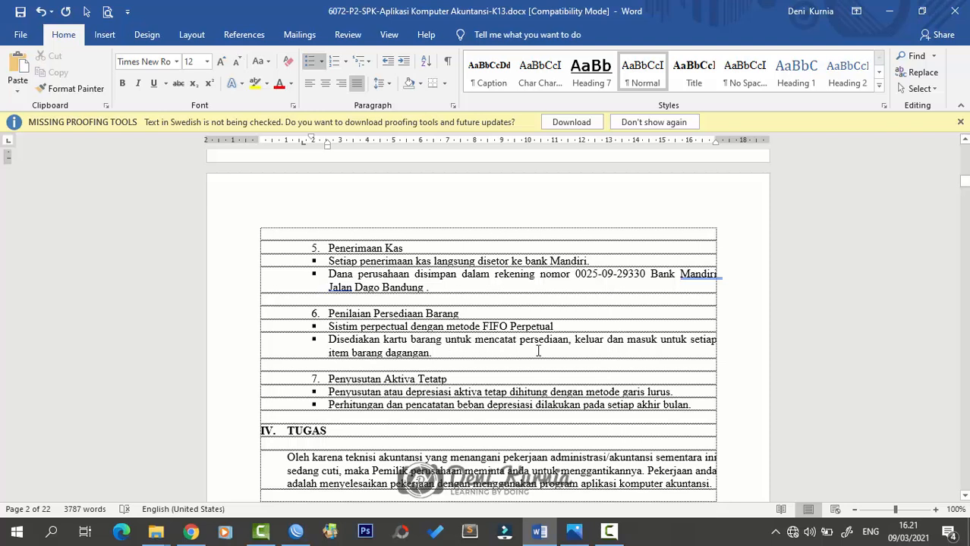
scroll(538, 351, down, 1)
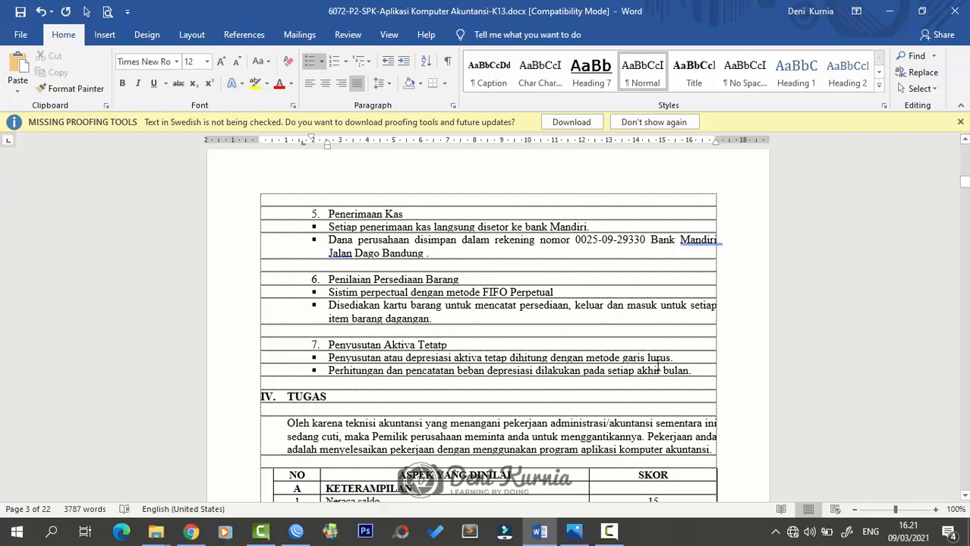
scroll(699, 371, up, 10)
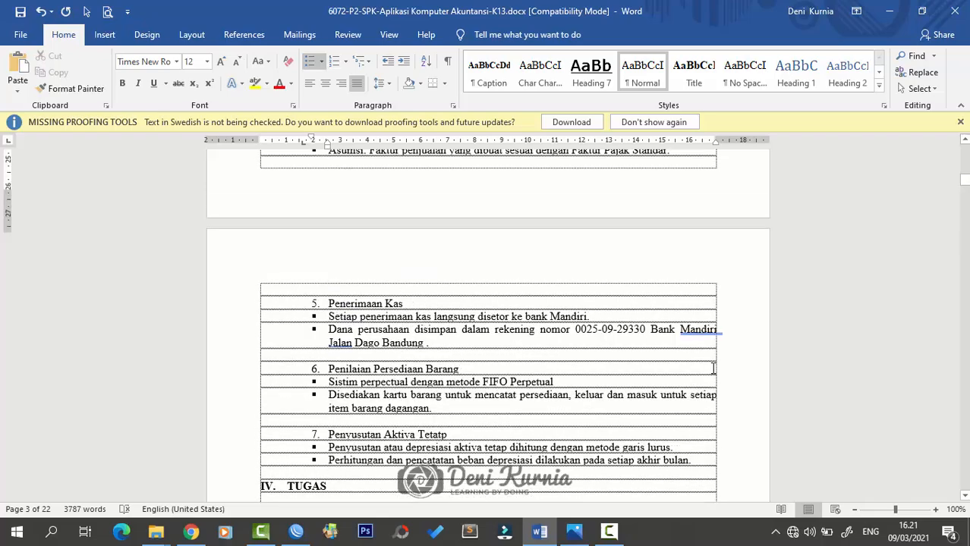
scroll(713, 370, up, 7)
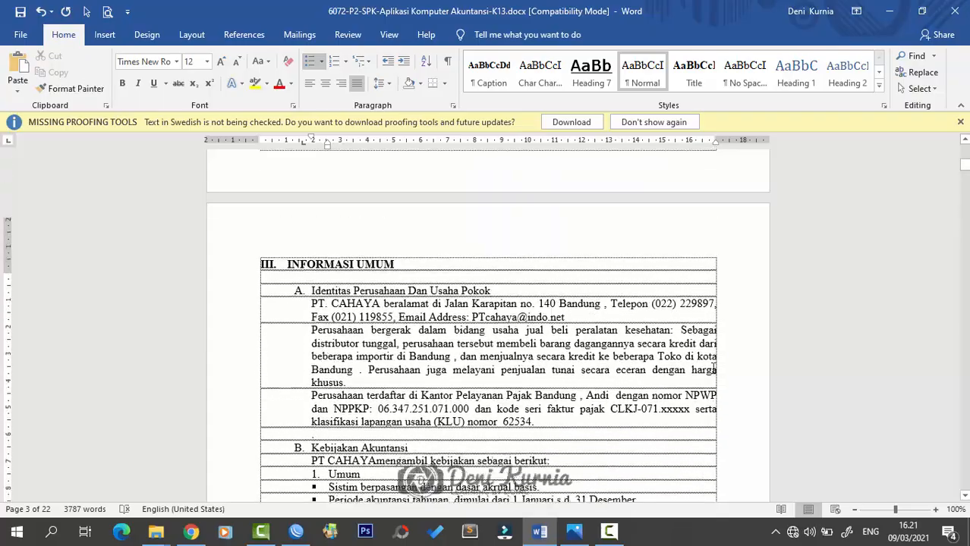
scroll(714, 370, down, 14)
scroll(713, 370, down, 20)
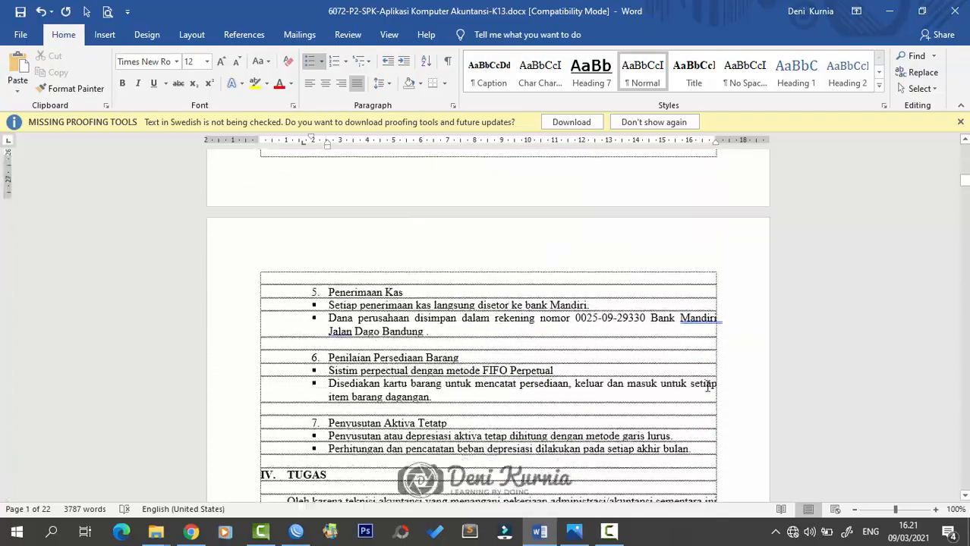
- Review the DAFTAR AKUN table and NERACA SALDO down to the Catatan Neraca Saldo notes
scroll(705, 386, down, 9)
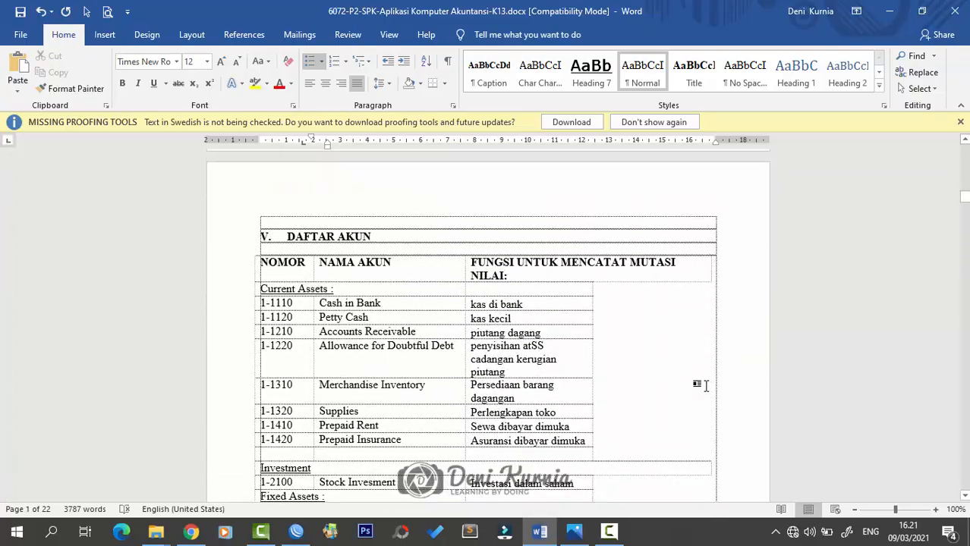
scroll(705, 387, up, 5)
scroll(705, 386, down, 4)
scroll(705, 387, down, 15)
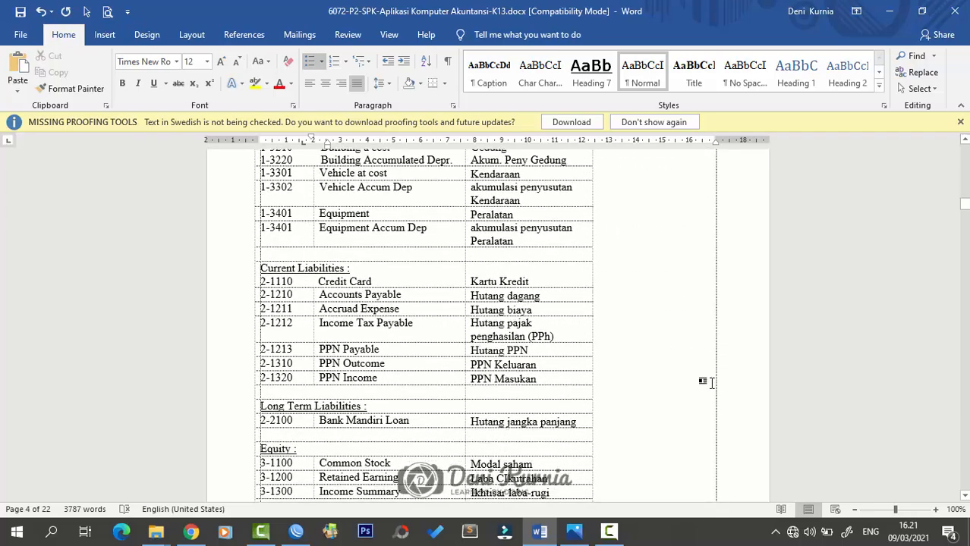
scroll(710, 386, down, 12)
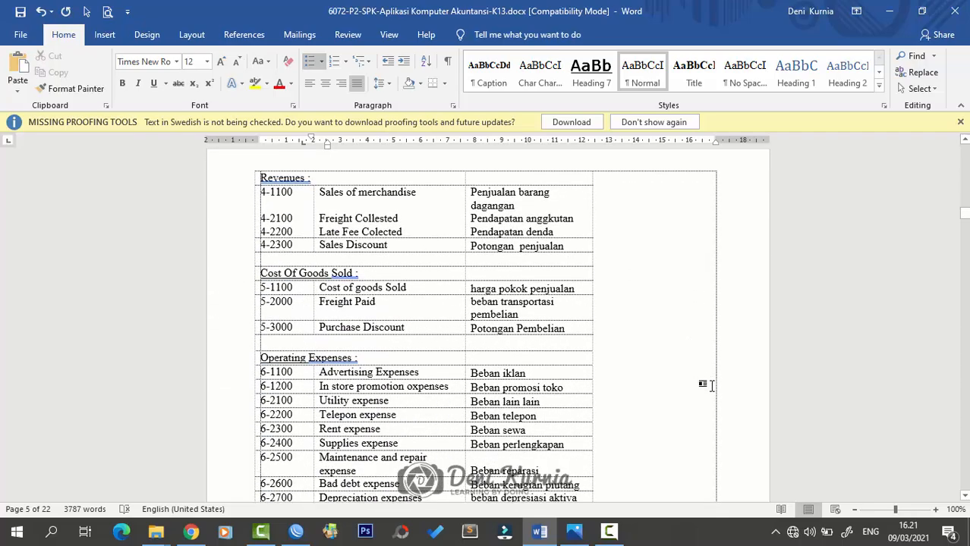
scroll(713, 387, down, 5)
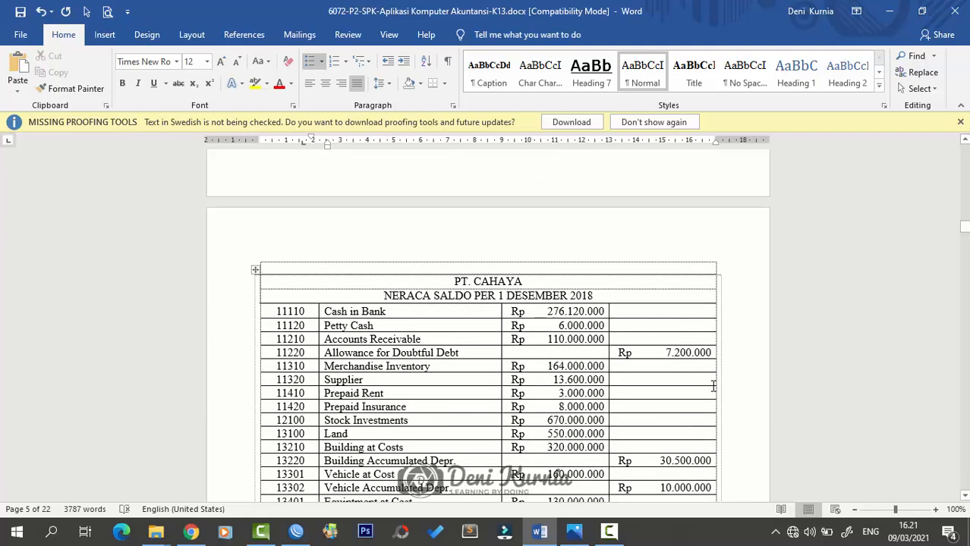
scroll(714, 386, down, 3)
scroll(524, 292, up, 3)
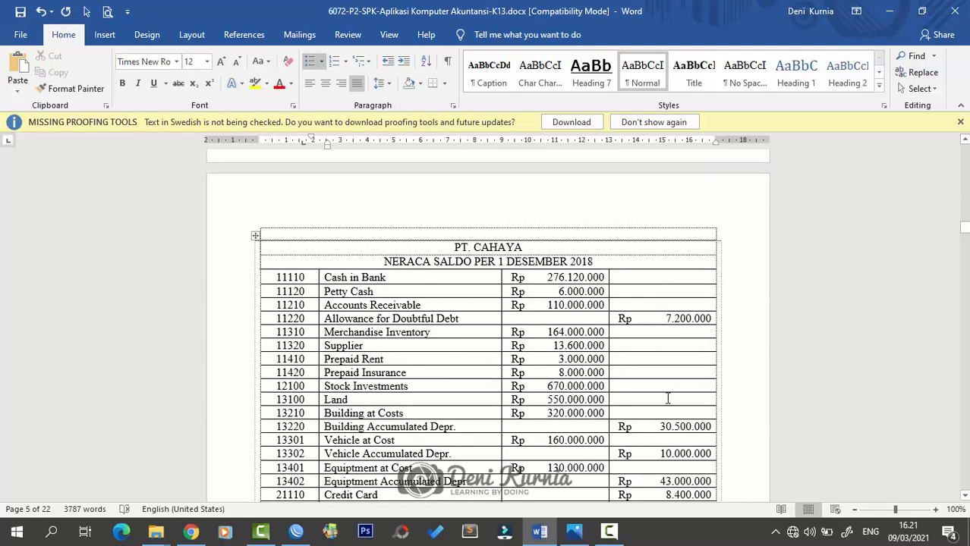
scroll(668, 398, down, 19)
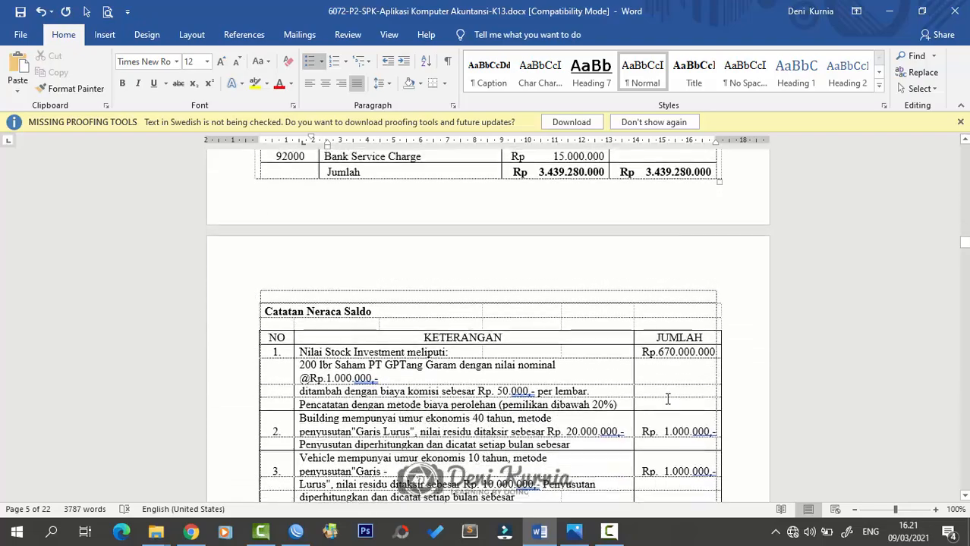
scroll(668, 398, down, 4)
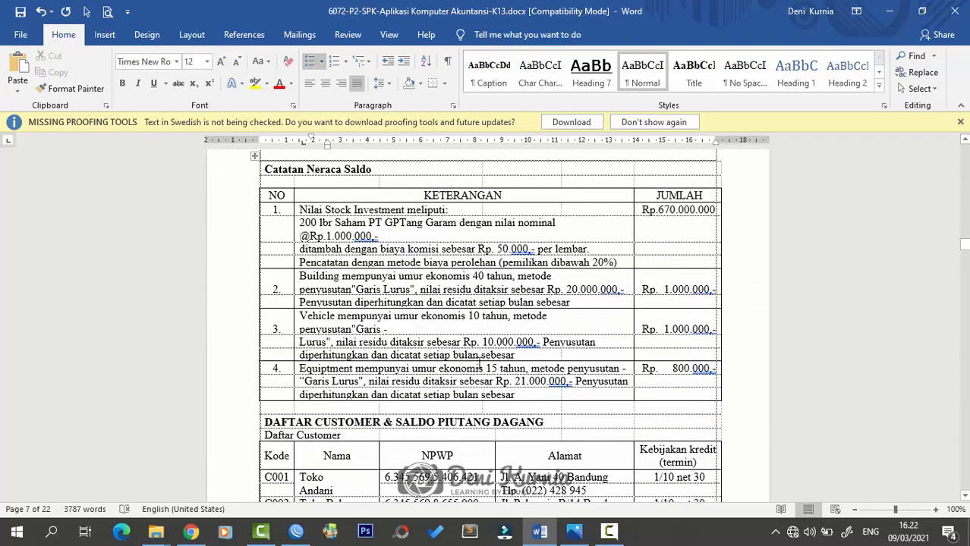
- Scroll through the PT CAHAYA exam tables and back up to section III, INFORMASI UMUM
scroll(483, 378, down, 6)
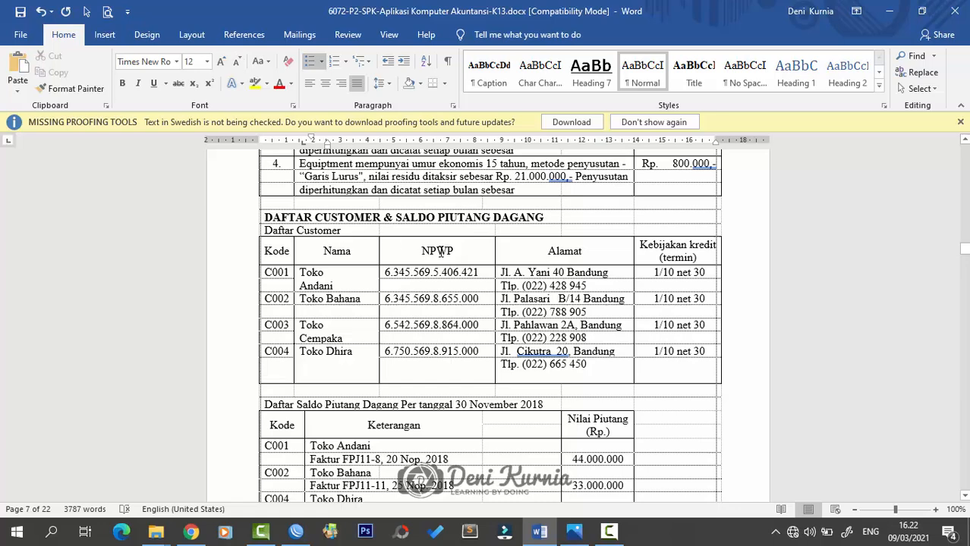
scroll(496, 349, down, 10)
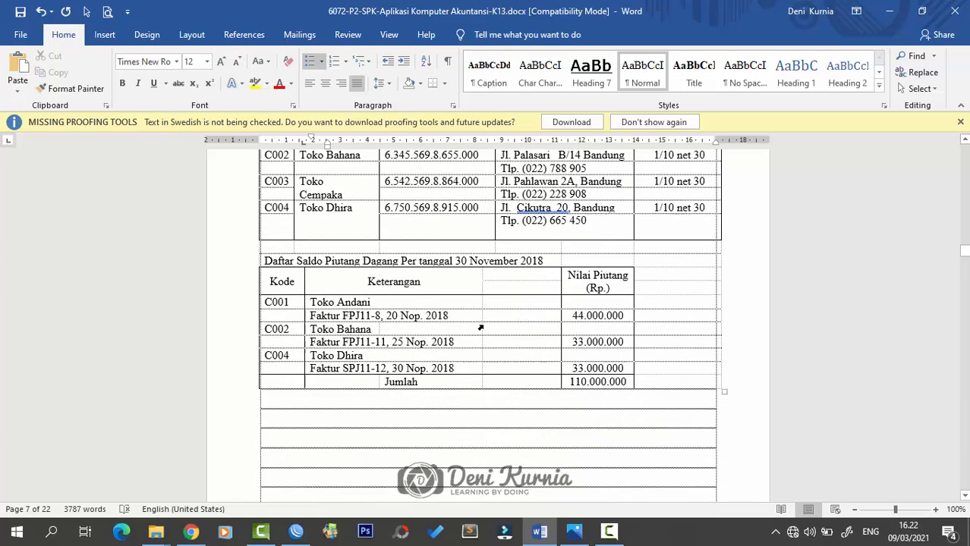
scroll(496, 349, down, 5)
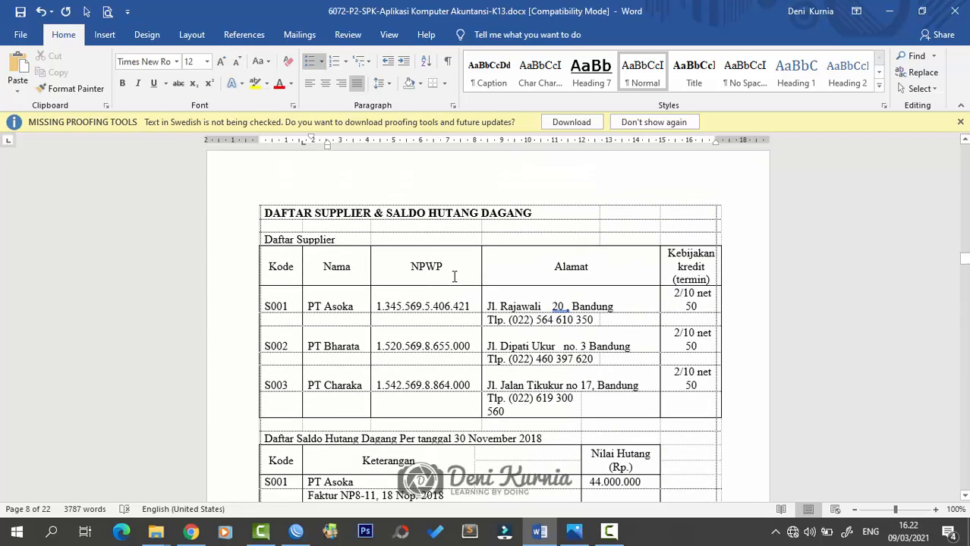
scroll(463, 304, down, 1)
scroll(475, 334, down, 2)
scroll(475, 337, up, 3)
scroll(477, 337, down, 9)
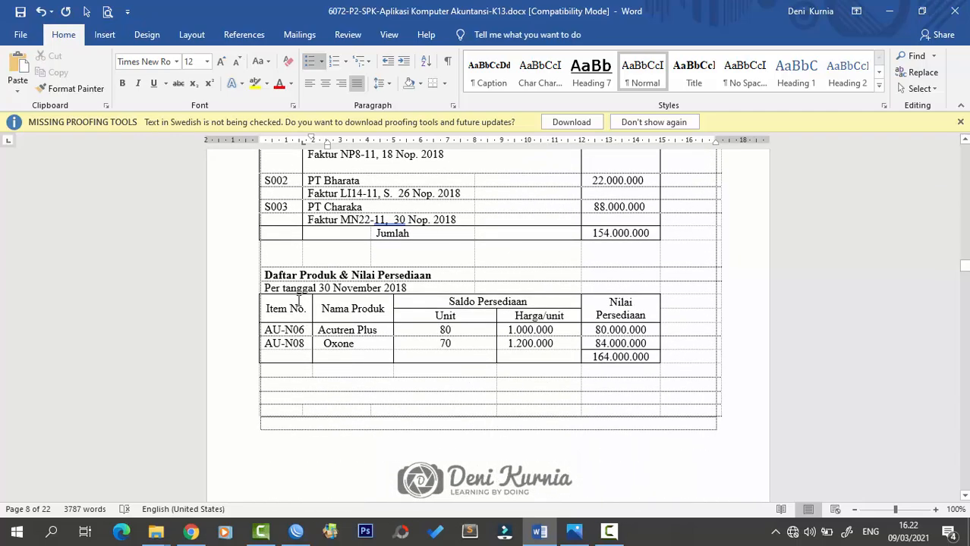
scroll(401, 332, down, 3)
scroll(403, 331, up, 2)
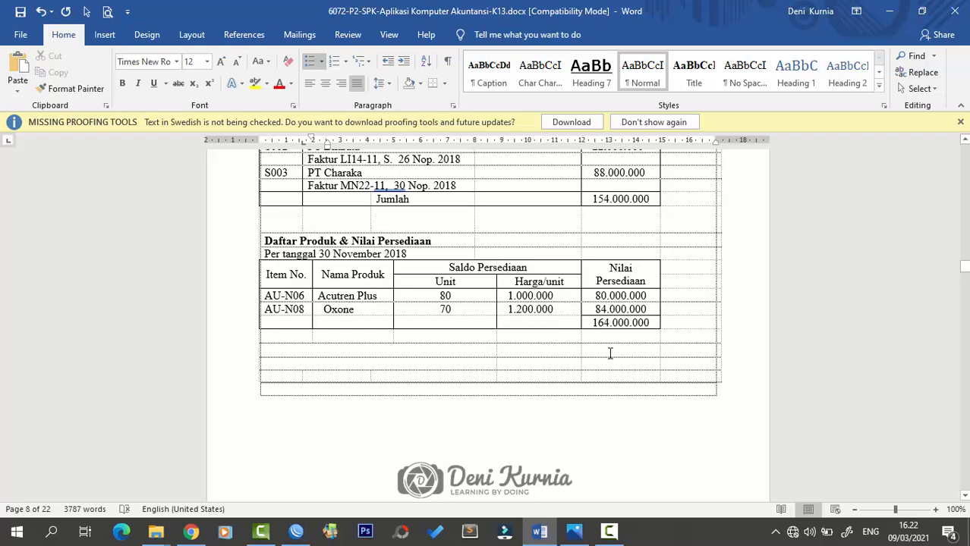
scroll(610, 353, down, 10)
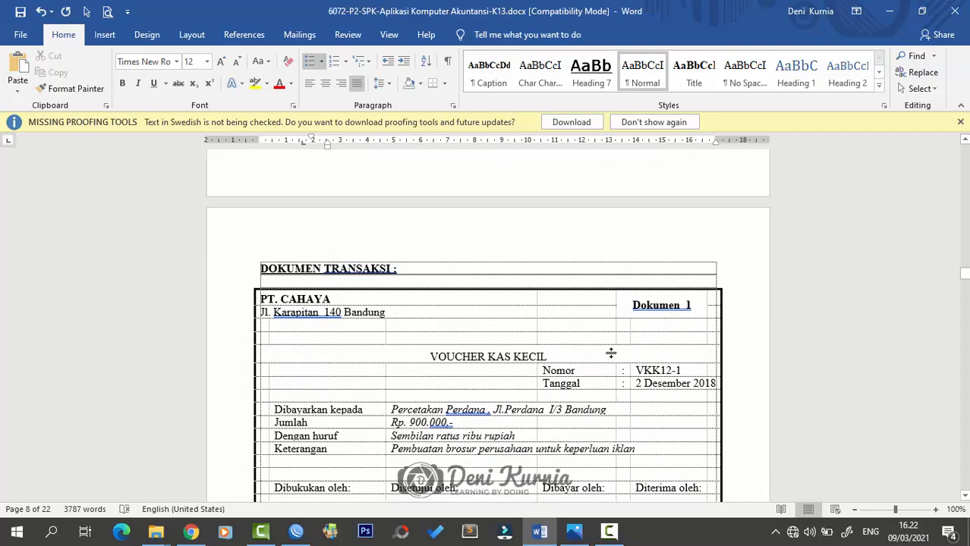
scroll(612, 353, down, 3)
scroll(612, 353, up, 4)
scroll(612, 353, down, 4)
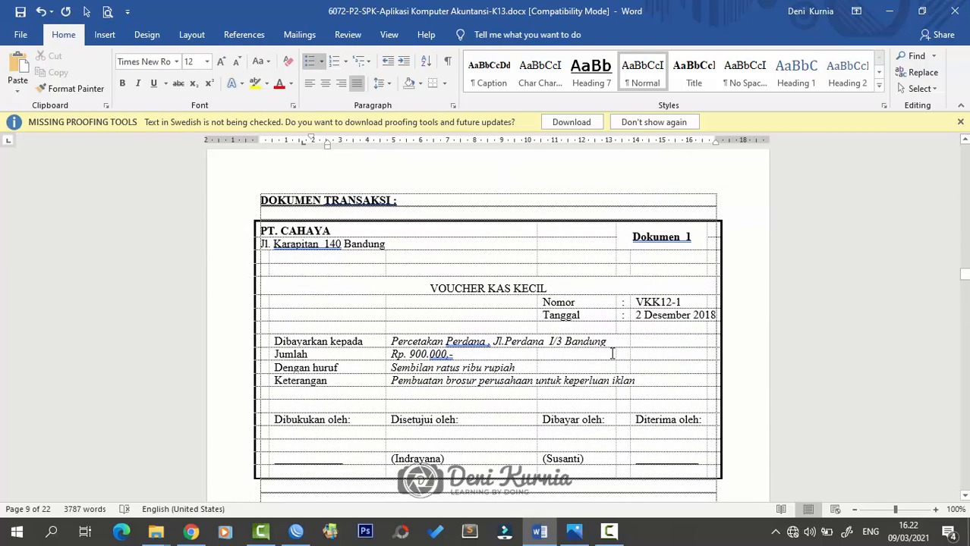
scroll(612, 353, up, 5)
scroll(612, 353, up, 12)
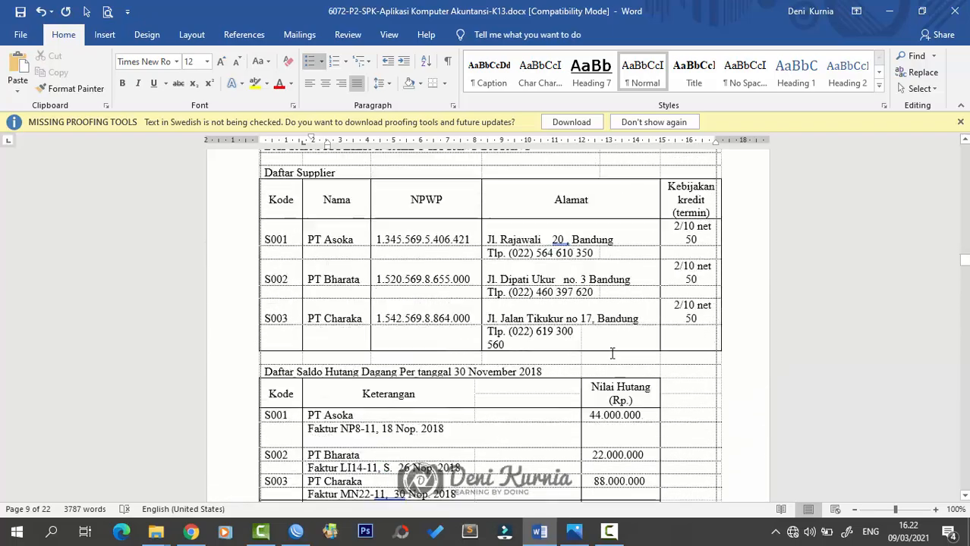
scroll(612, 353, up, 12)
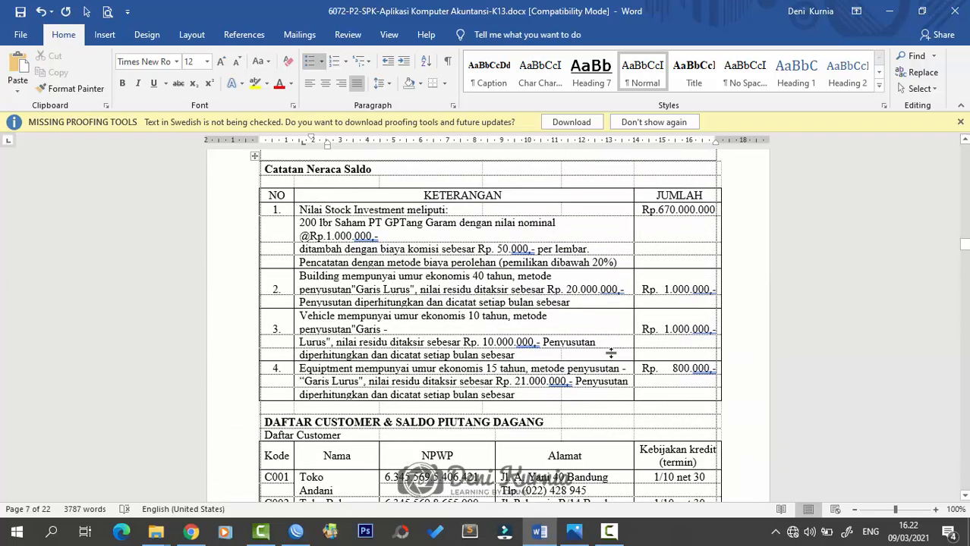
scroll(612, 353, up, 10)
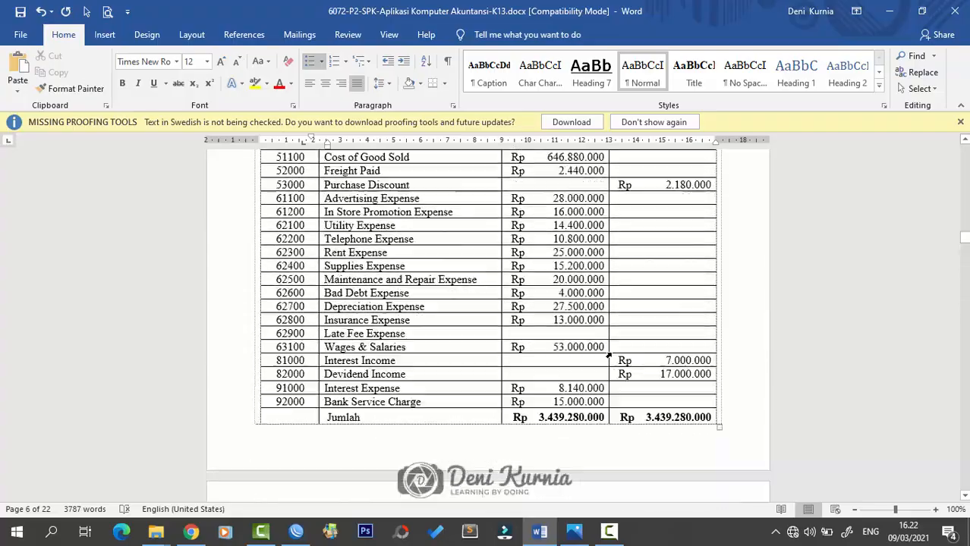
scroll(612, 353, up, 12)
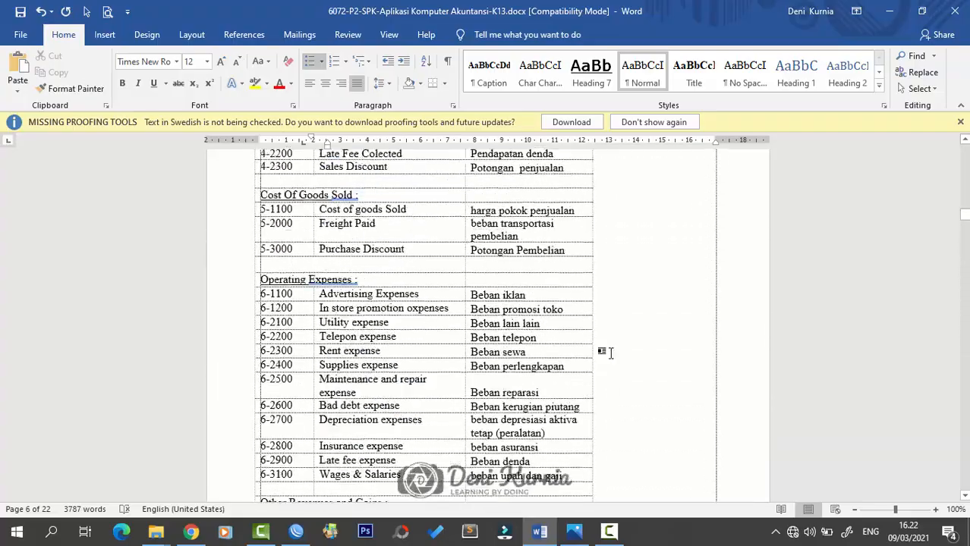
scroll(611, 353, up, 12)
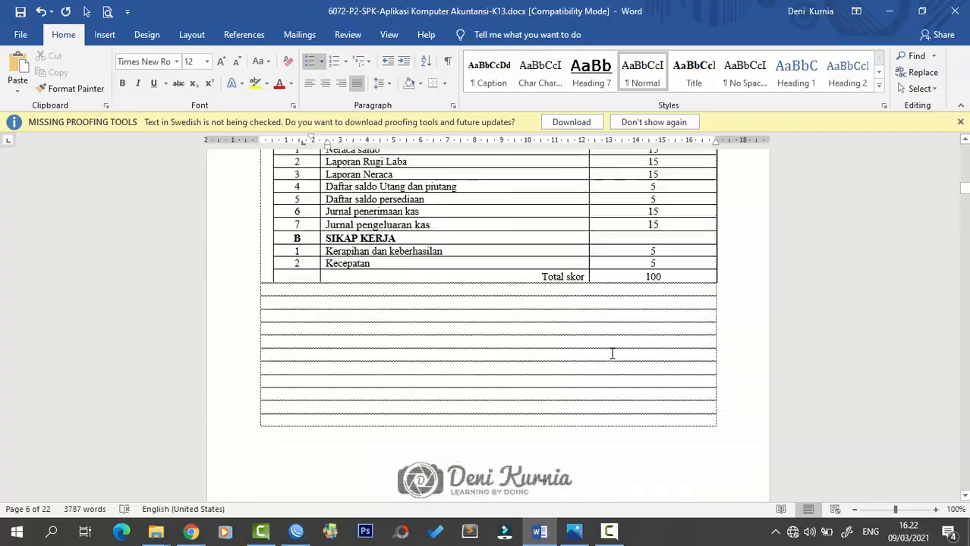
scroll(612, 353, up, 12)
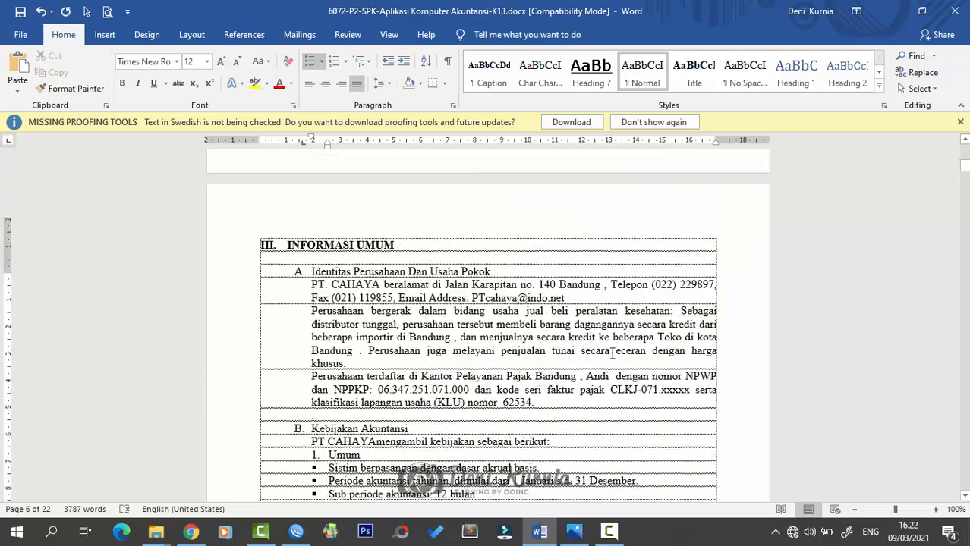
scroll(612, 353, down, 5)
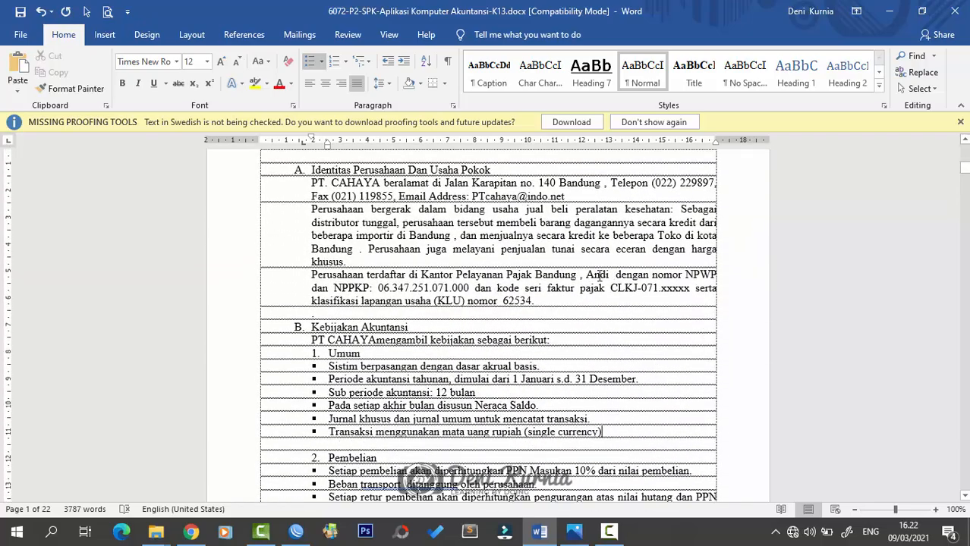
- Minimize the Word exam document and refresh the desktop
click(889, 11)
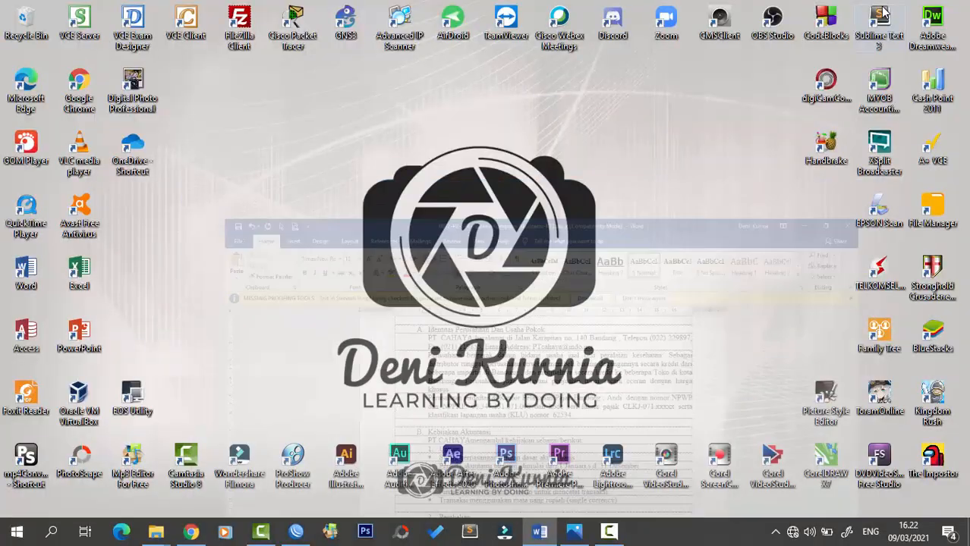
right_click(564, 203)
click(601, 236)
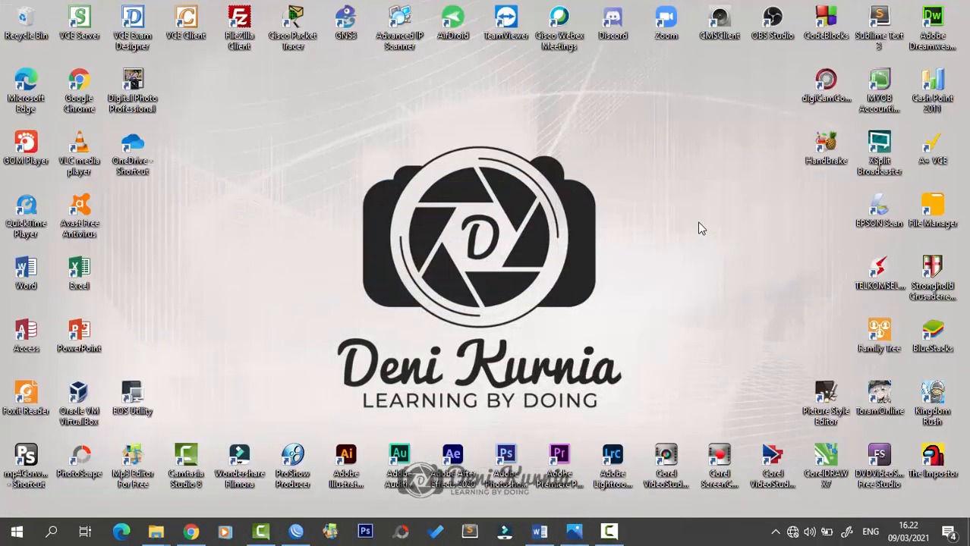
- Launch MYOB Accounting from its desktop icon, briefly checking the Word document
double_click(884, 97)
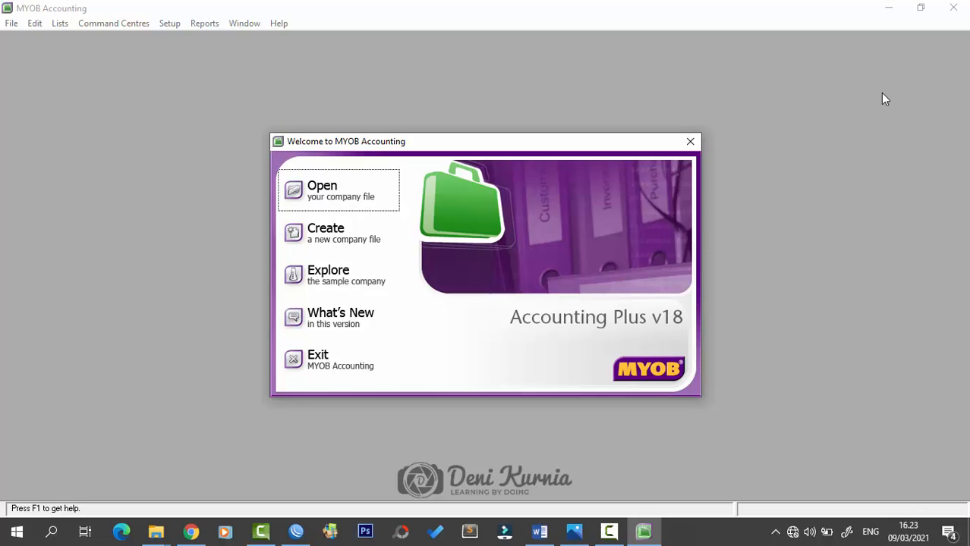
click(540, 532)
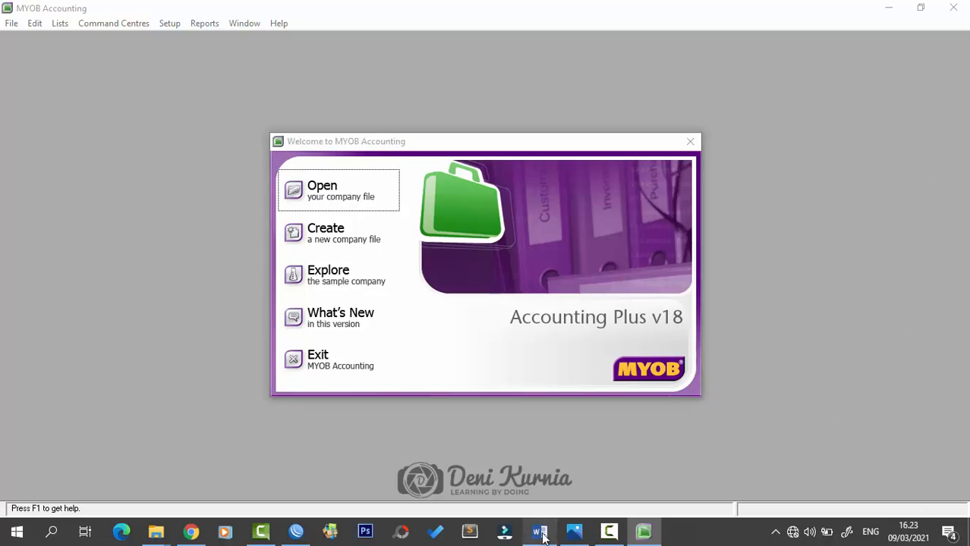
click(540, 532)
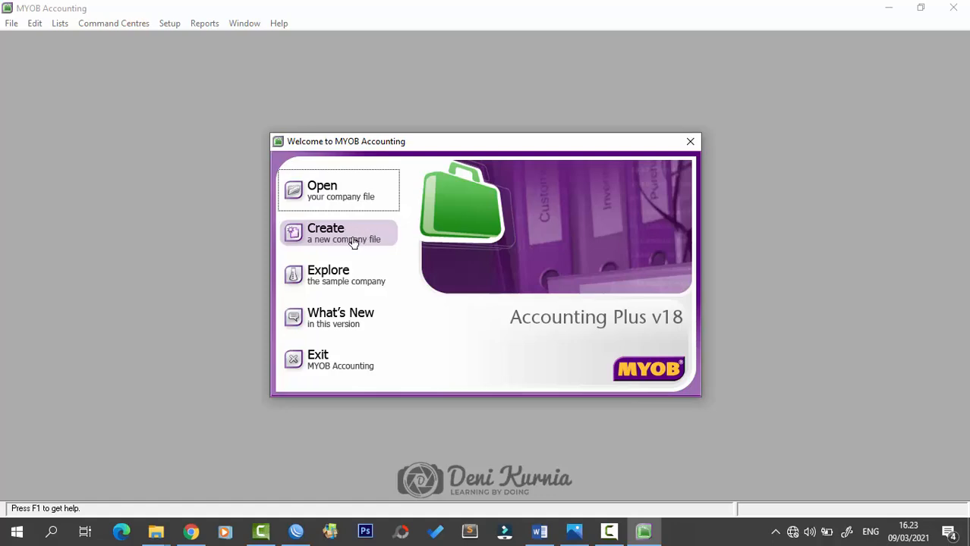
- Create a new company file and enter the company name PT. CAHAYA
click(328, 237)
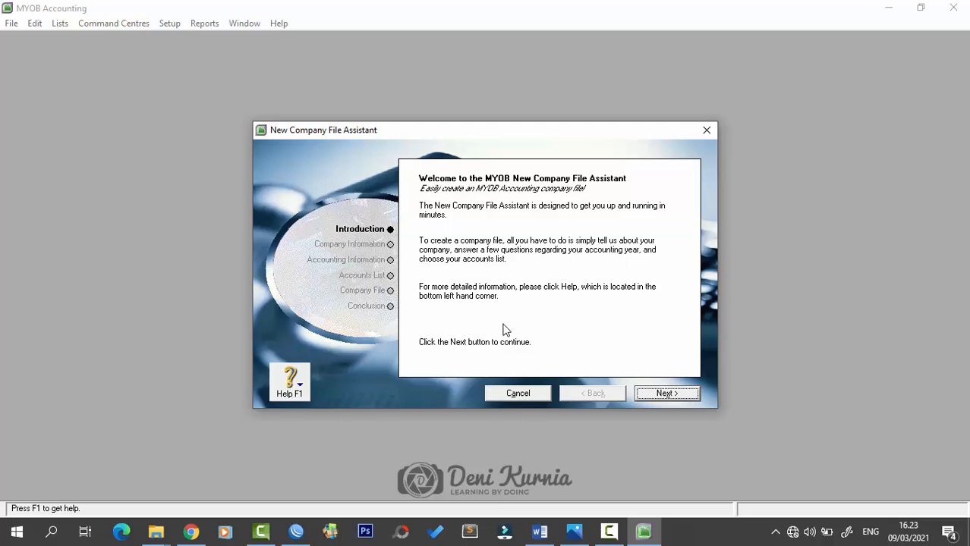
click(665, 394)
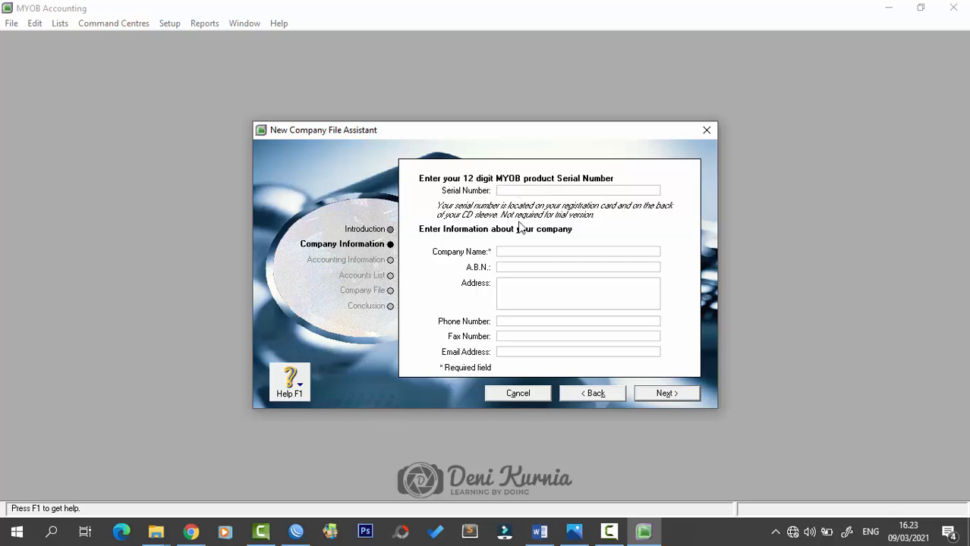
click(514, 255)
key(Caps_Lock)
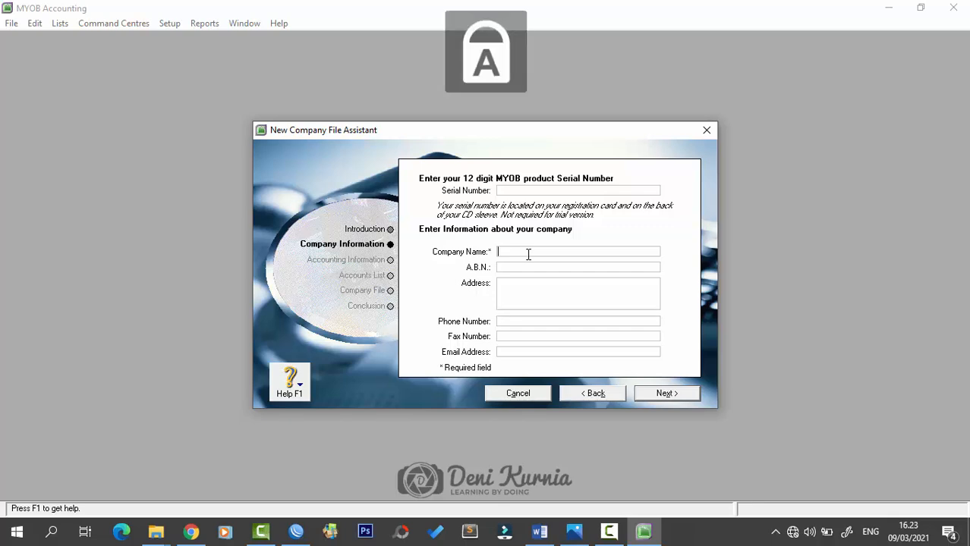
text(PT.)
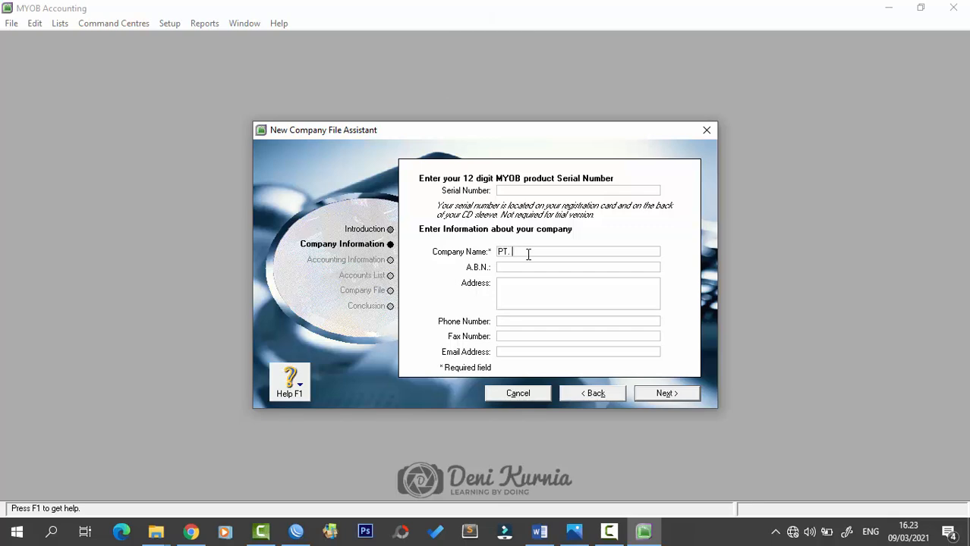
text( CAHAYA)
key(Caps_Lock)
- Fill in the company's street address, phone number, fax number and e-mail address
key(Tab)
key(Tab)
key(Tab)
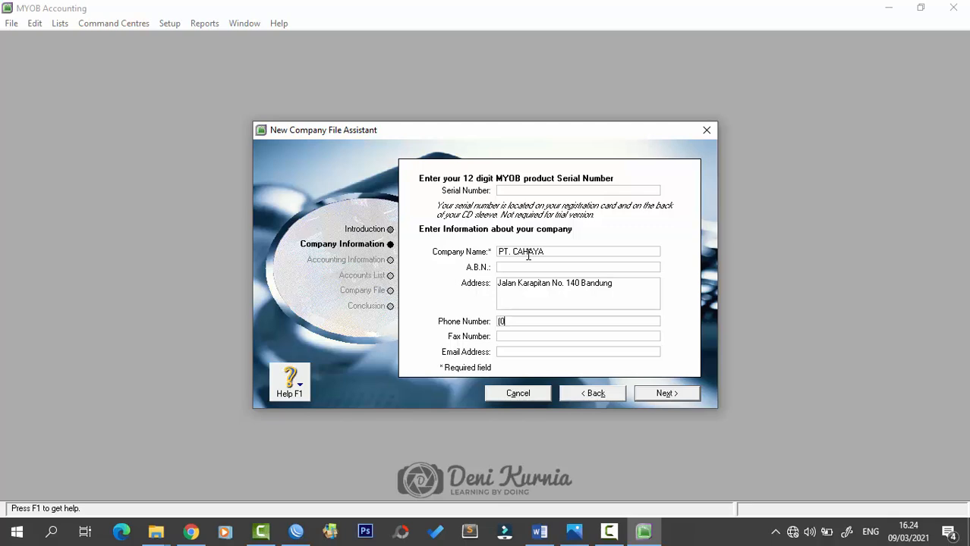
key(Tab)
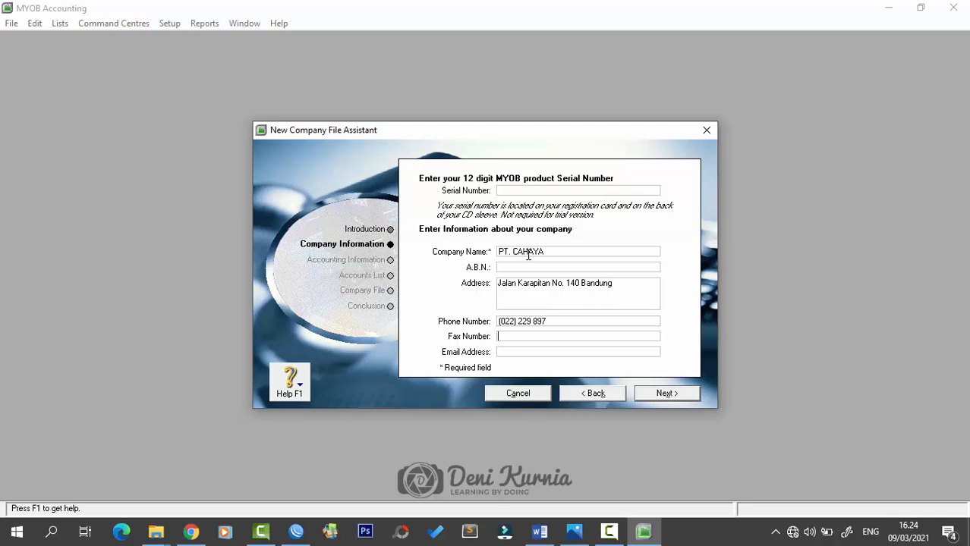
key(Tab)
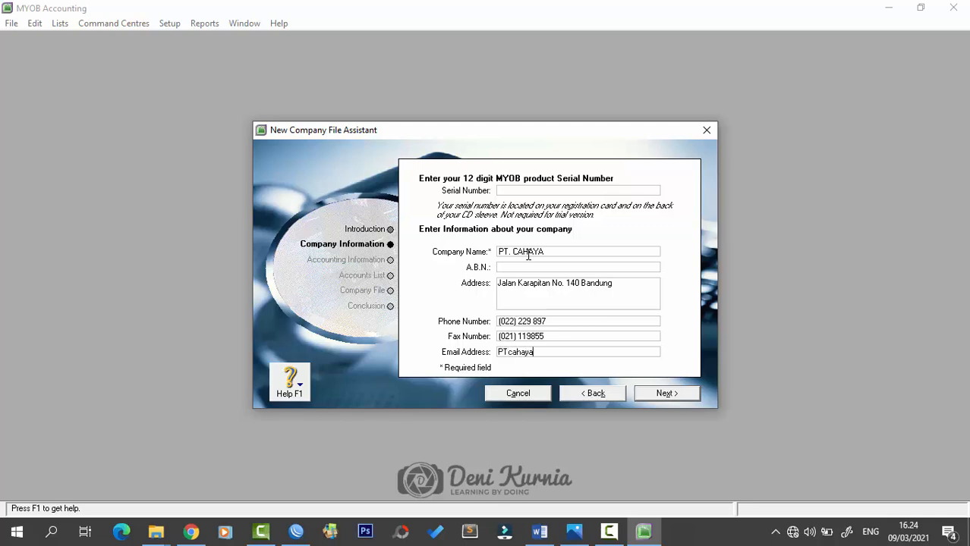
- Set financial year 2018 ending in December, with January as the conversion month
click(660, 395)
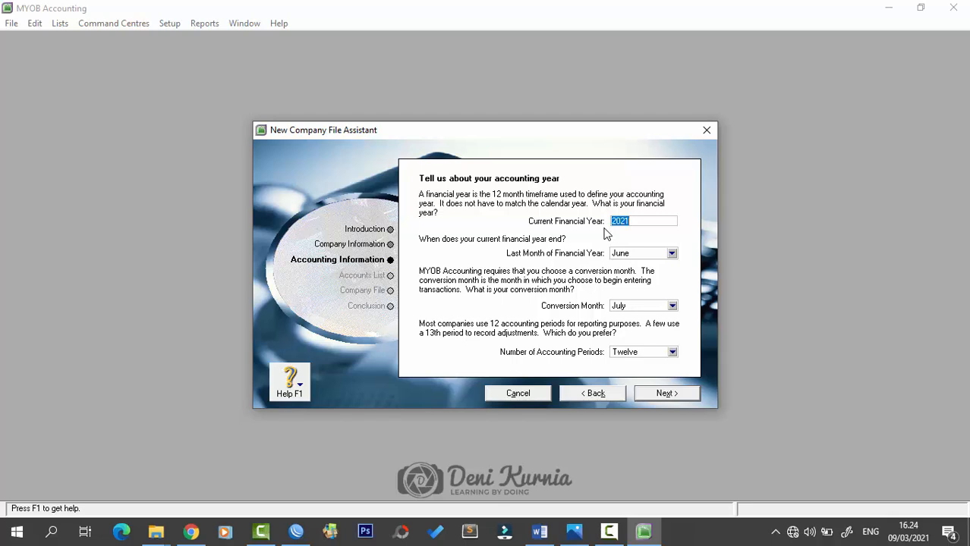
text(2018)
key(Tab)
click(671, 254)
click(640, 368)
click(649, 307)
click(659, 319)
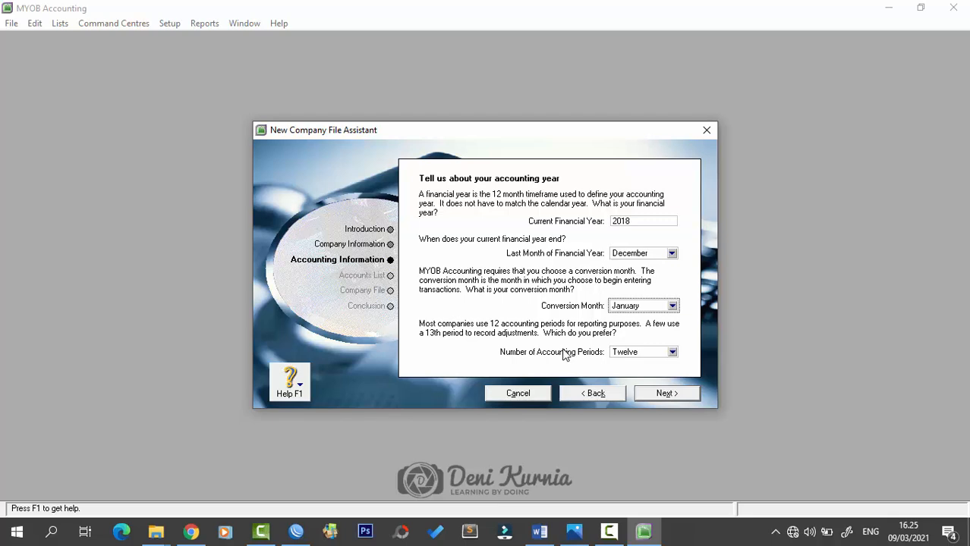
- Confirm the accounting information and choose to import an accountant's accounts list
click(674, 394)
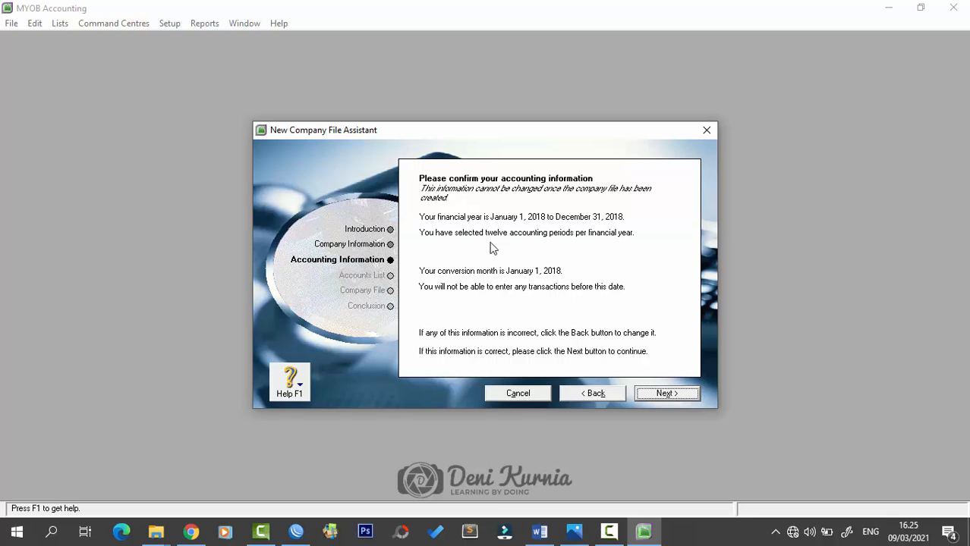
click(663, 395)
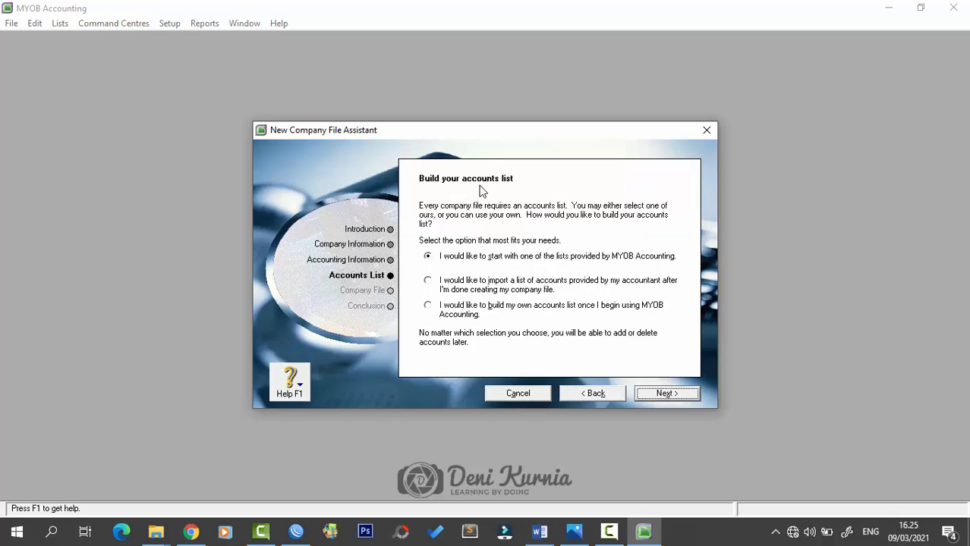
click(456, 291)
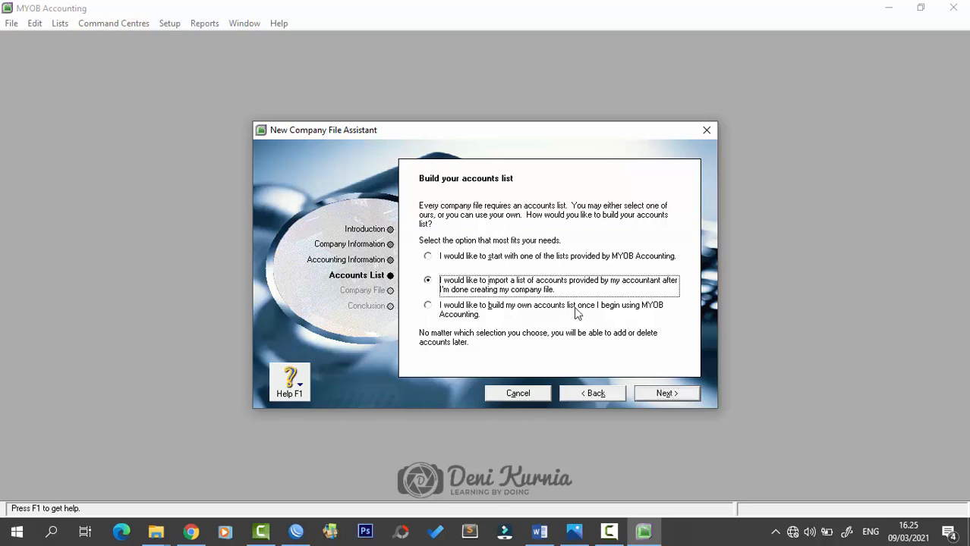
click(667, 395)
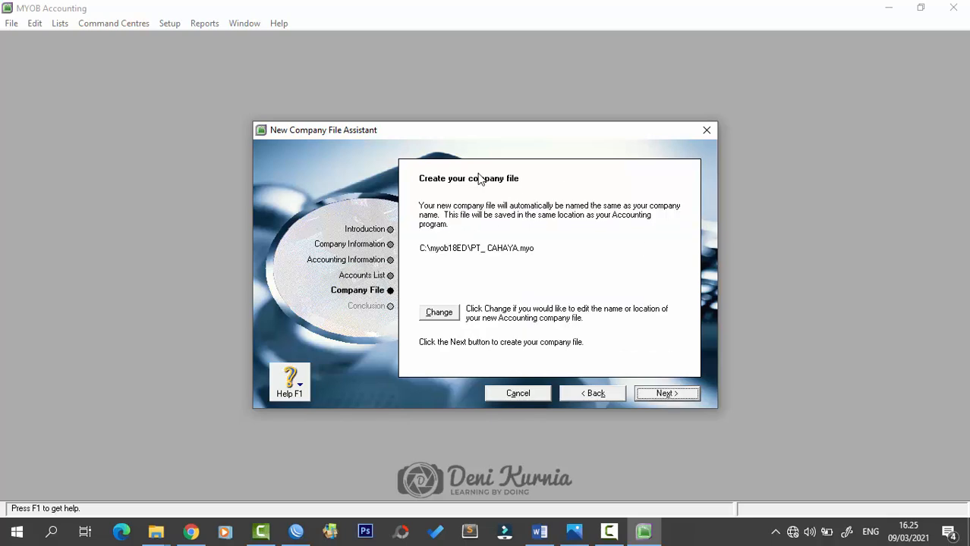
- Rename the new company file to 'PT_ CAHAYA - KAKA.myo' in C:\myob18ED and create it
click(440, 314)
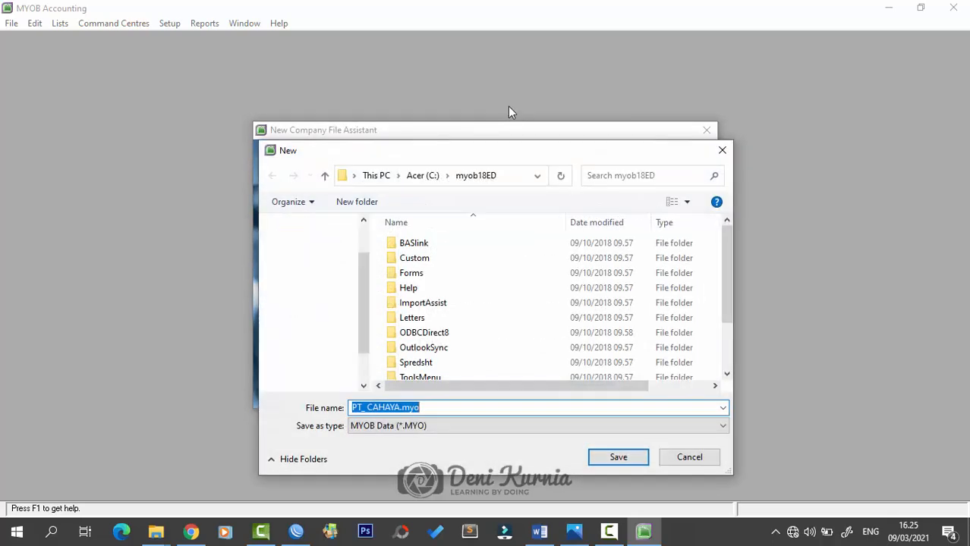
drag(510, 157, 493, 102)
click(407, 353)
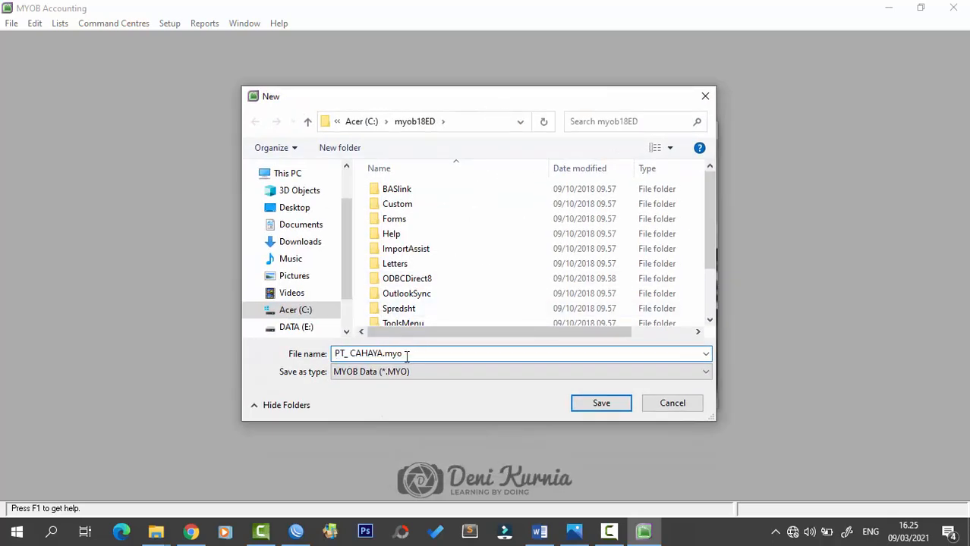
drag(384, 353, 392, 353)
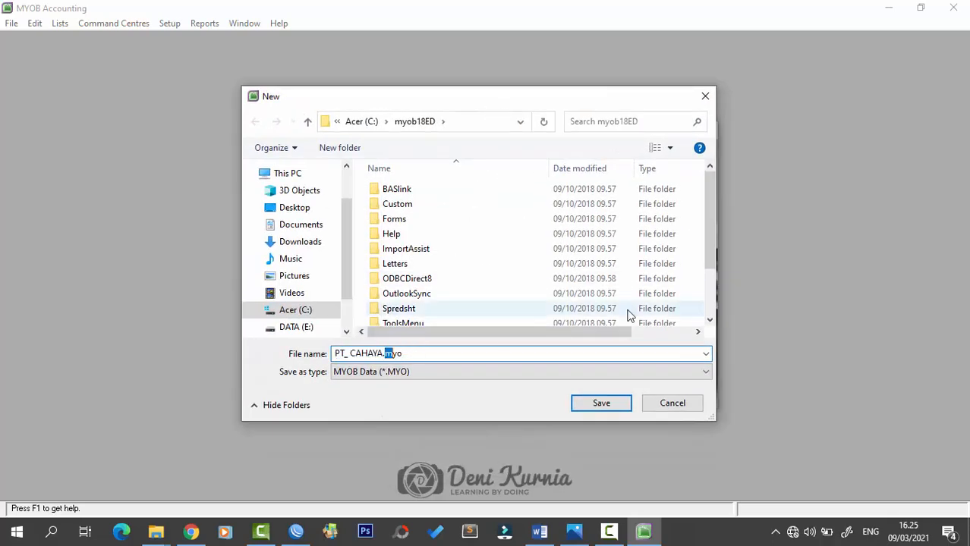
click(385, 356)
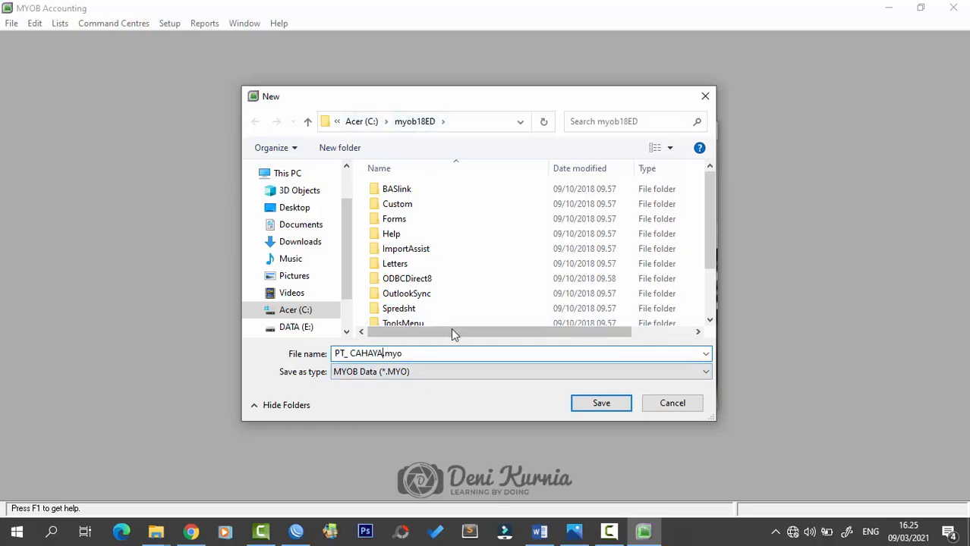
text(-)
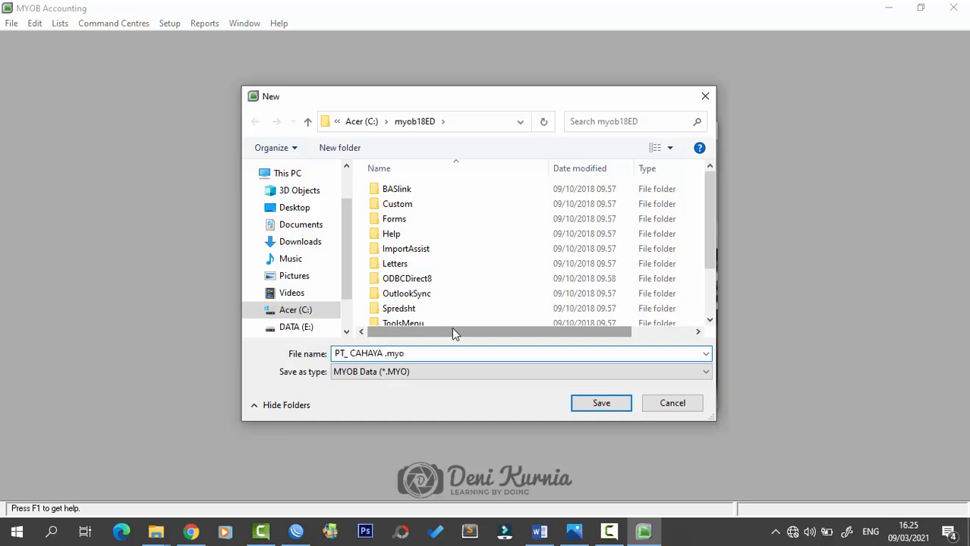
text( k)
key(BackSpace)
key(Caps_Lock)
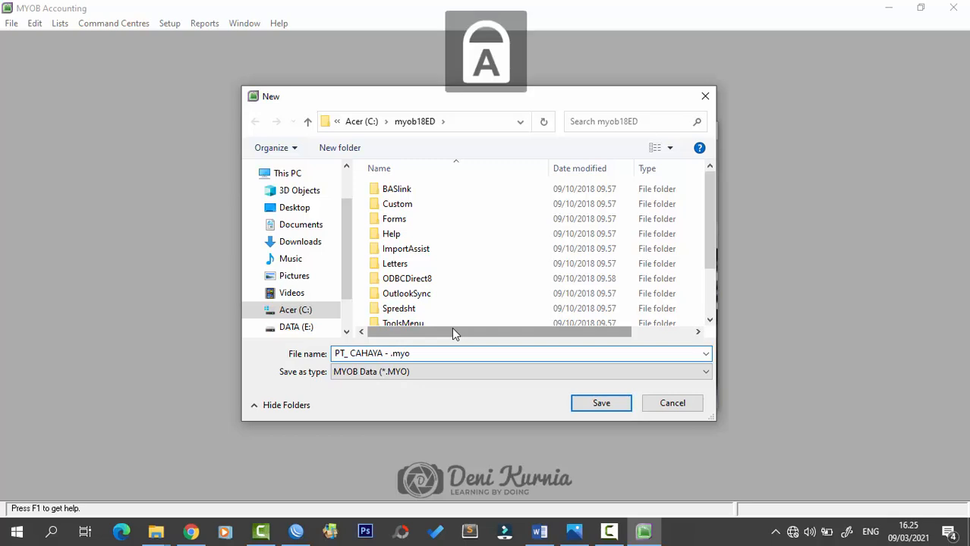
text(KAKA)
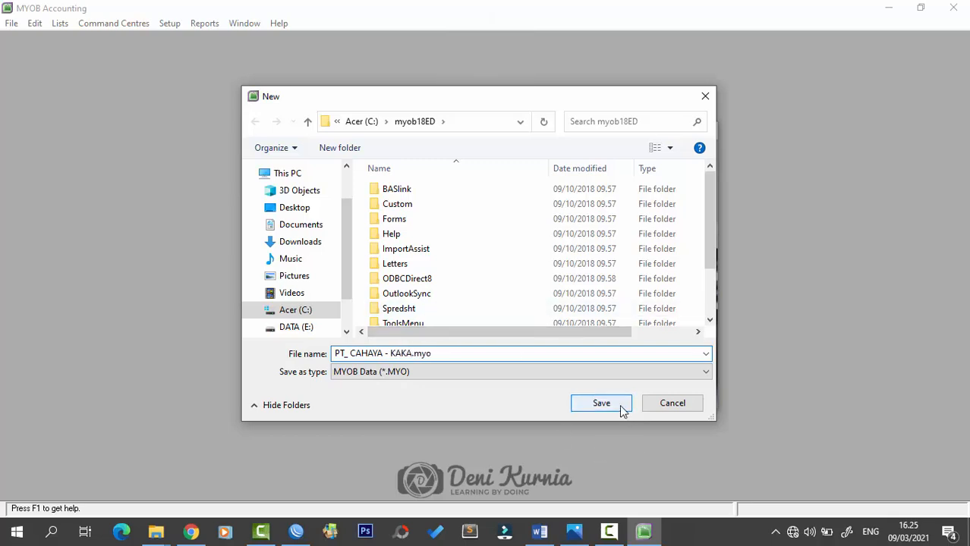
click(601, 403)
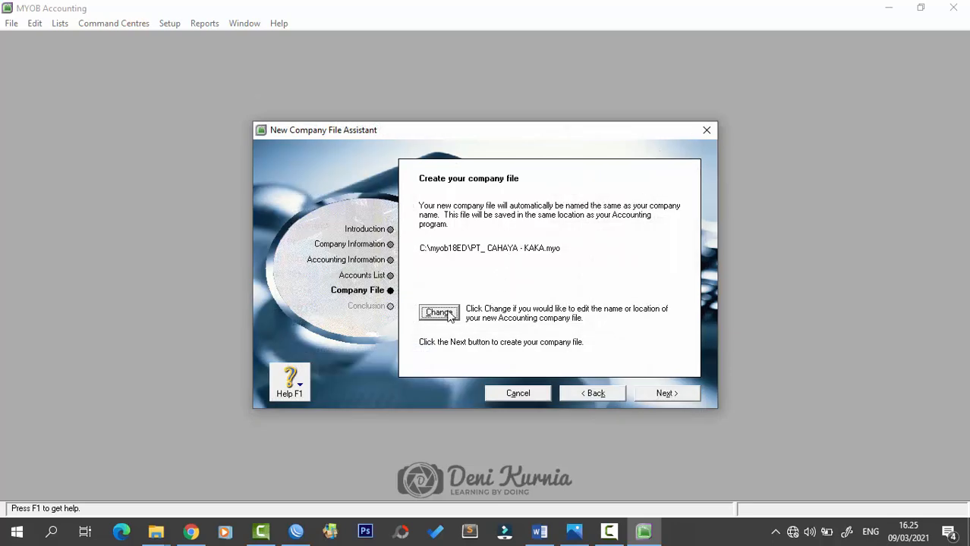
click(664, 393)
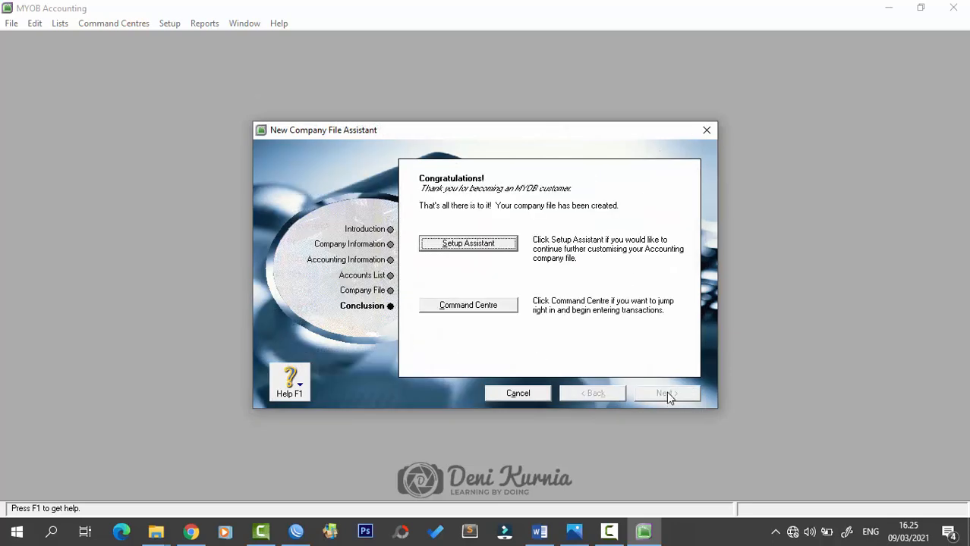
- Open the PT. CAHAYA Command Centre on its Accounts area, then return to the Word exam document
click(501, 307)
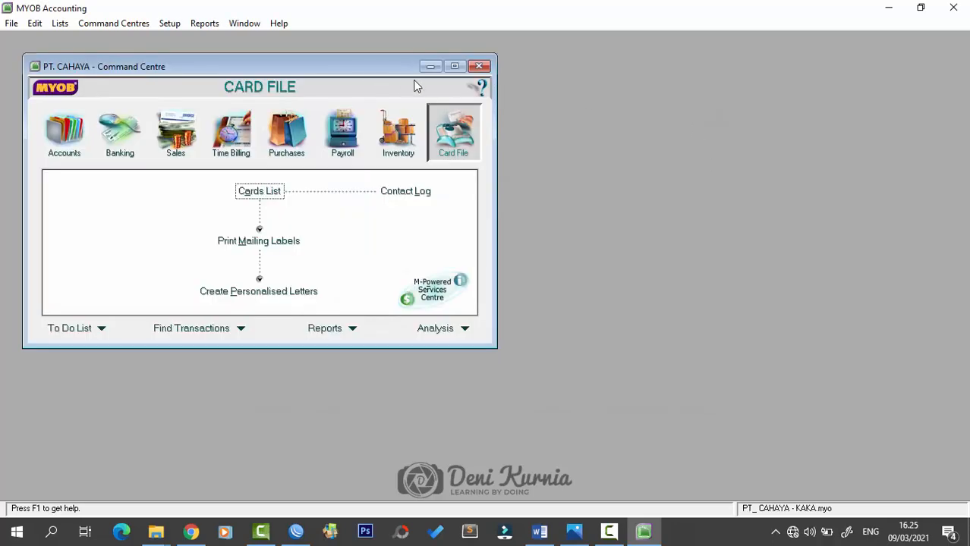
drag(370, 71, 562, 112)
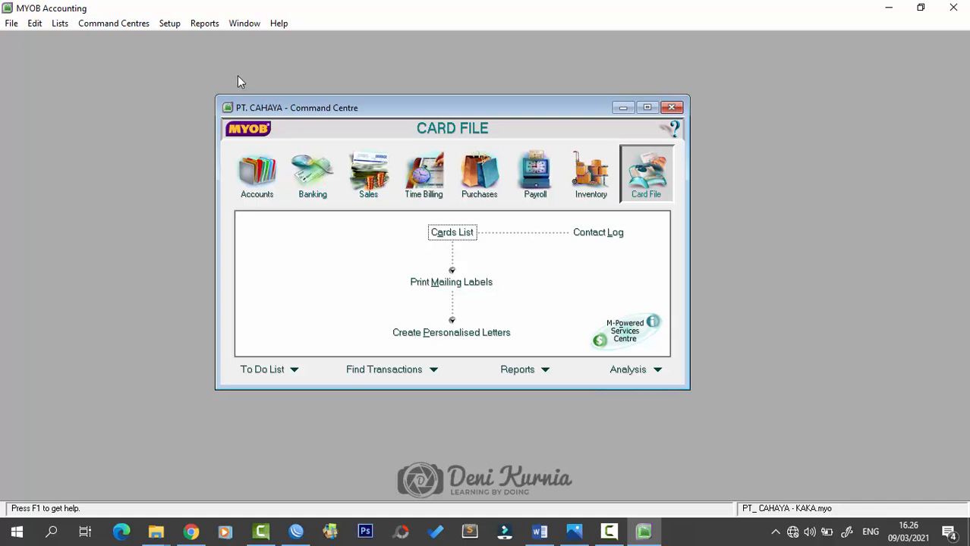
click(262, 182)
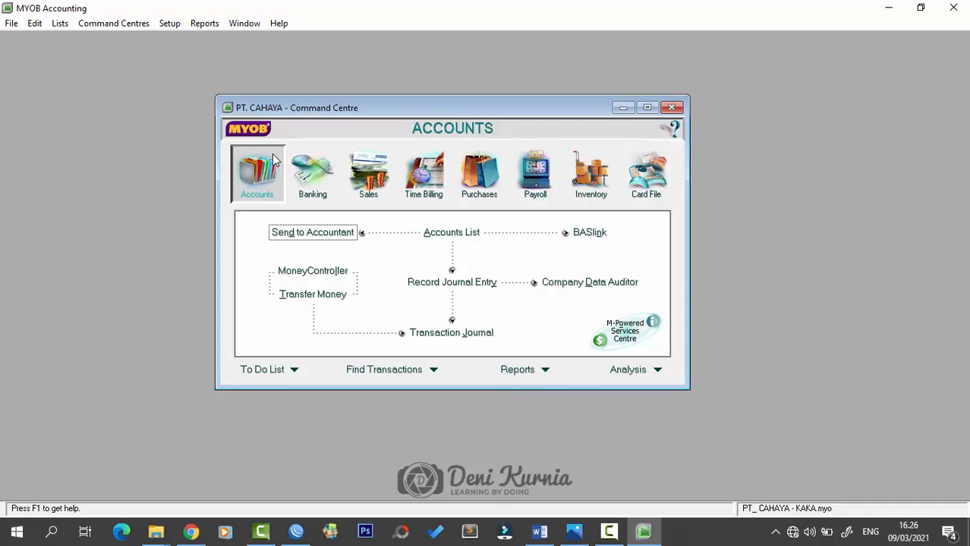
click(539, 531)
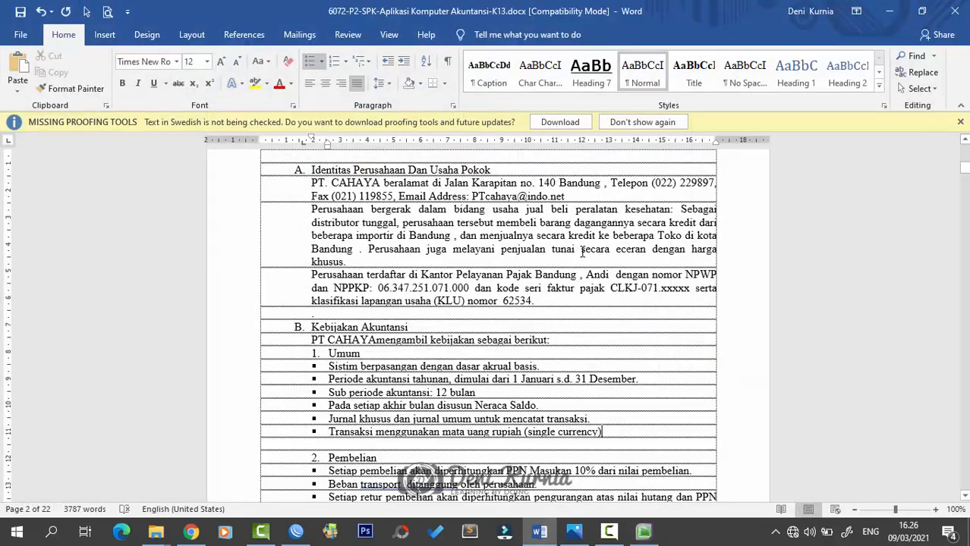
- Scroll the exam document to the DAFTAR AKUN table starting at 1-1110 Cash in Bank
scroll(583, 253, down, 20)
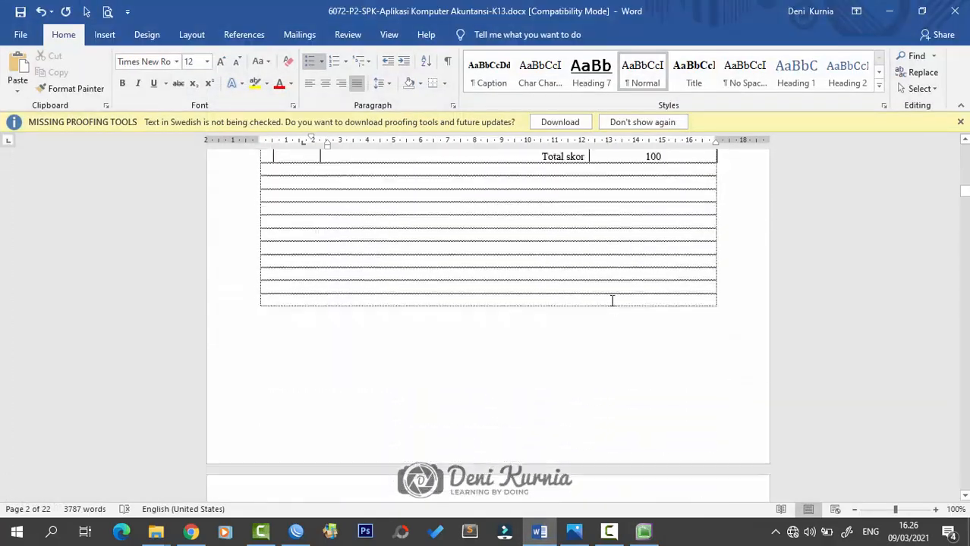
scroll(612, 300, down, 15)
click(624, 288)
scroll(624, 288, down, 3)
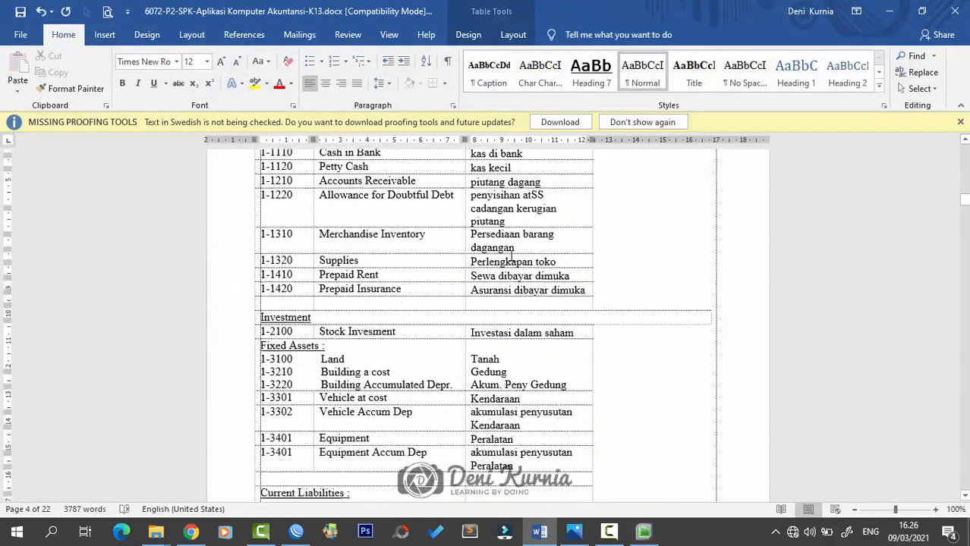
scroll(511, 258, up, 4)
scroll(415, 282, down, 8)
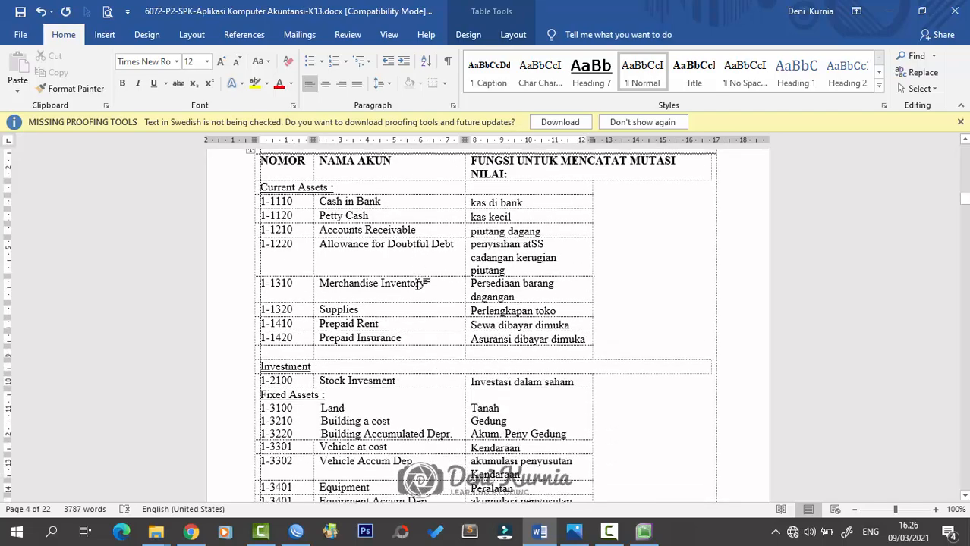
scroll(418, 284, up, 6)
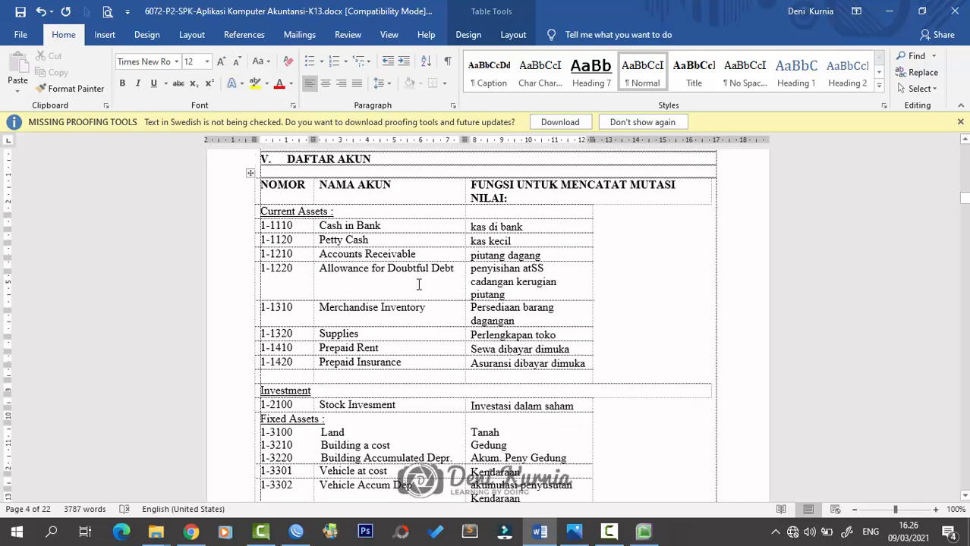
scroll(410, 250, down, 3)
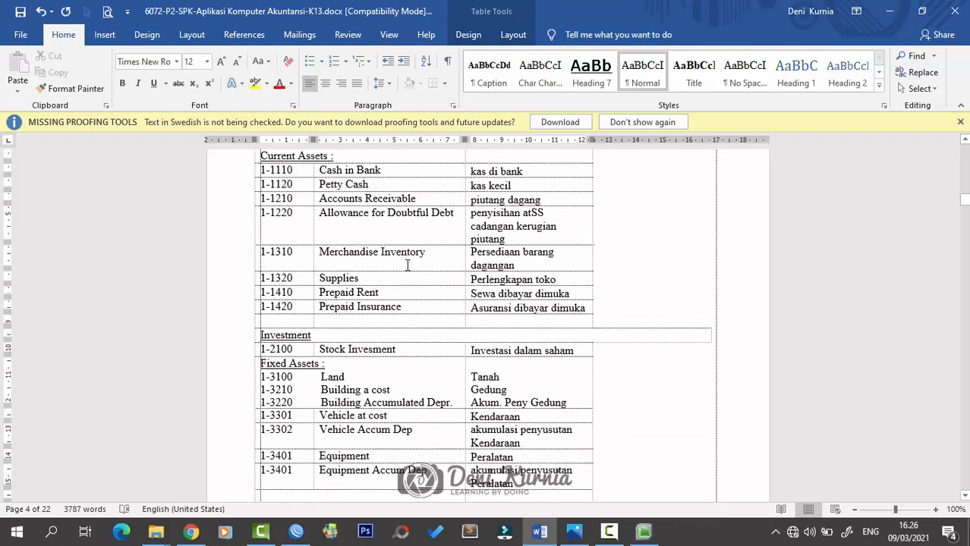
scroll(405, 268, up, 4)
scroll(420, 270, down, 1)
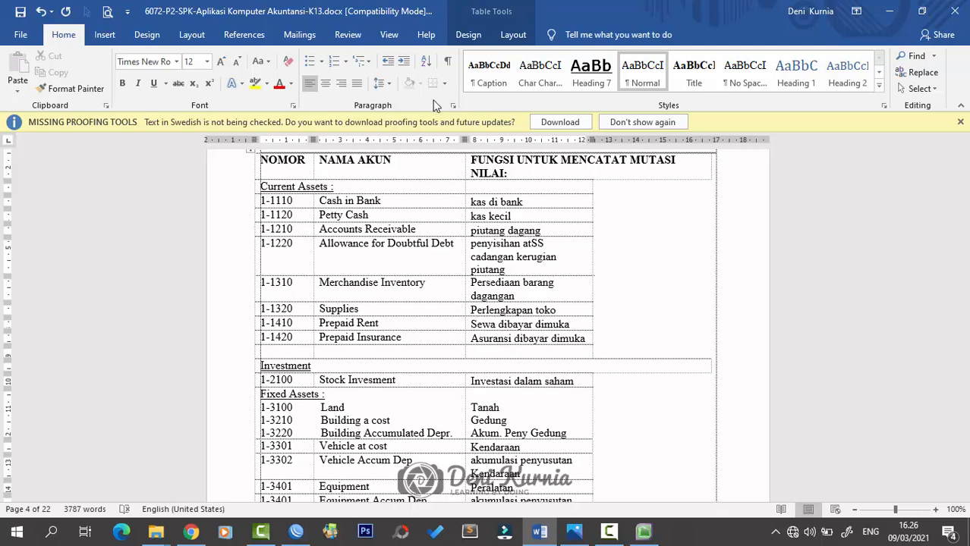
- Back in MYOB, open the Accounts List filtered to show only Asset accounts
click(643, 533)
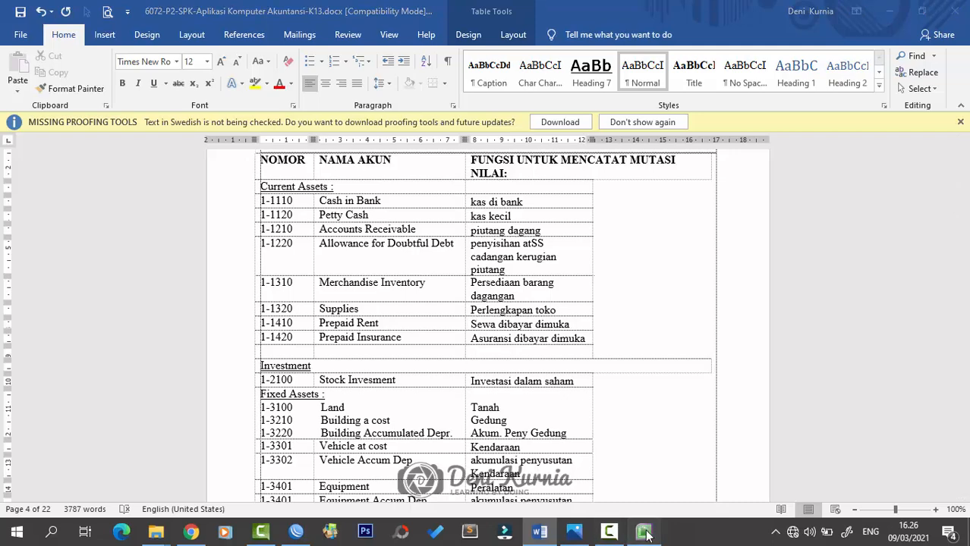
click(451, 233)
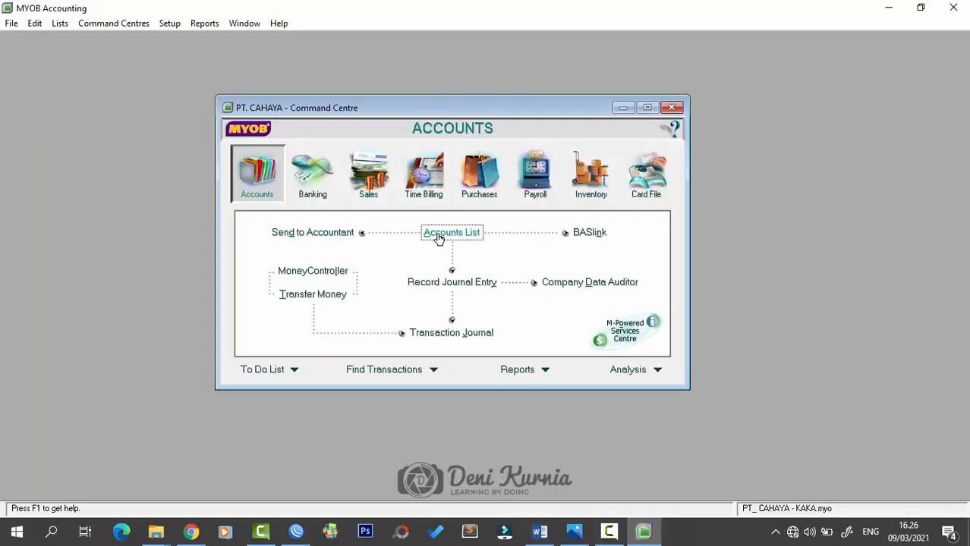
drag(498, 134, 504, 134)
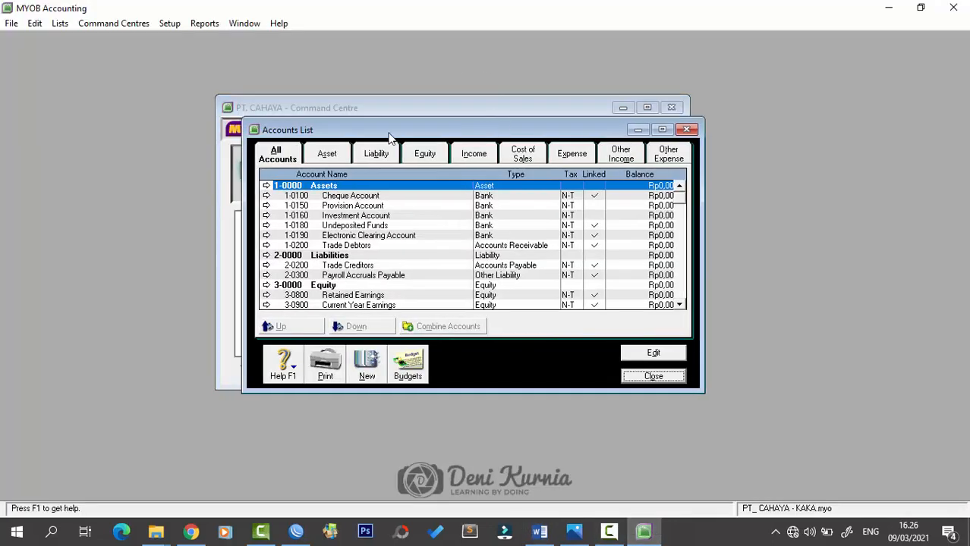
click(326, 153)
drag(433, 135, 418, 134)
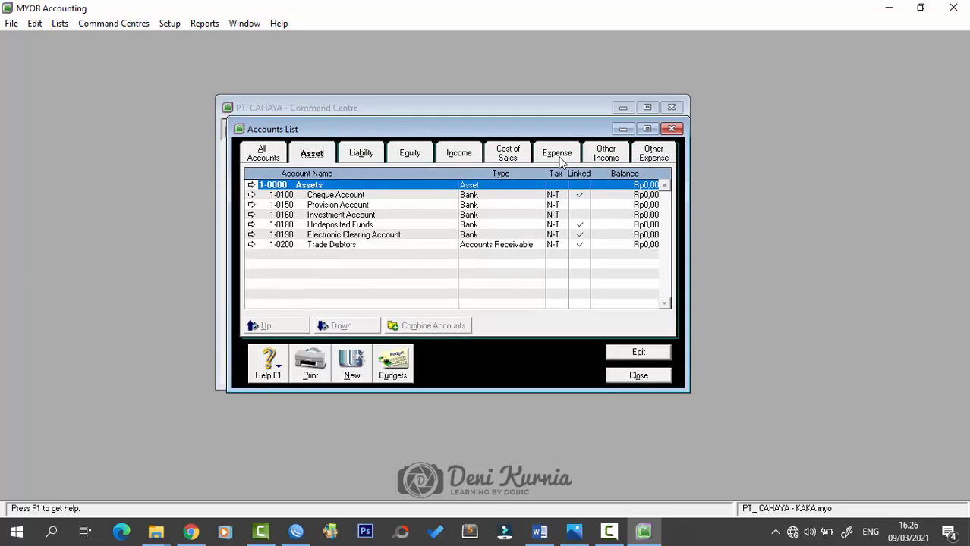
click(279, 161)
click(309, 159)
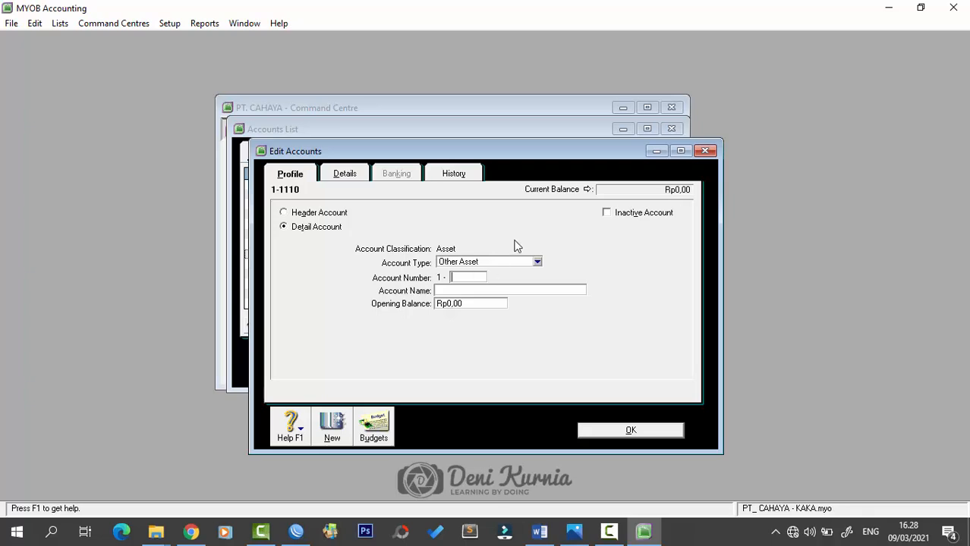
- With account type Bank, record 1-1110 Cash in Bank and 1-1120 Petty Cash
click(533, 263)
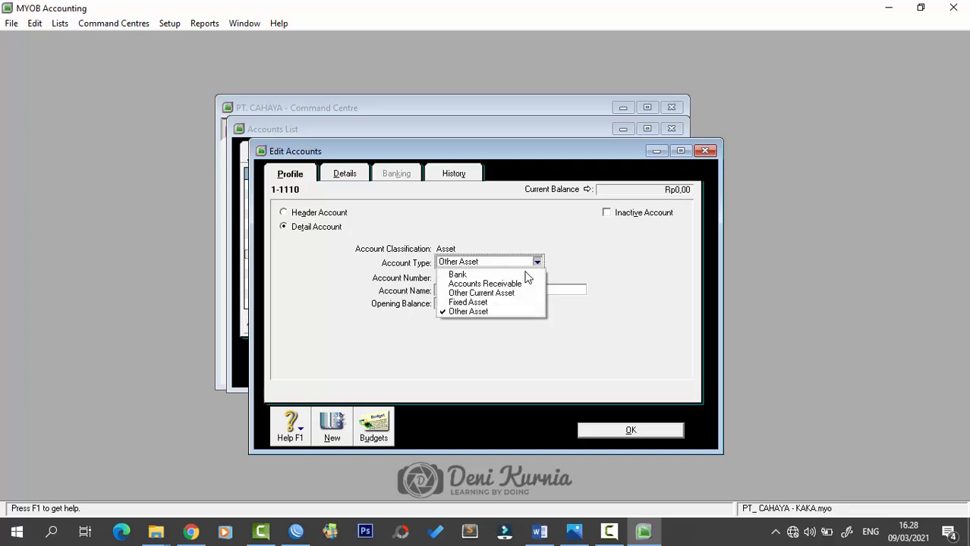
click(519, 275)
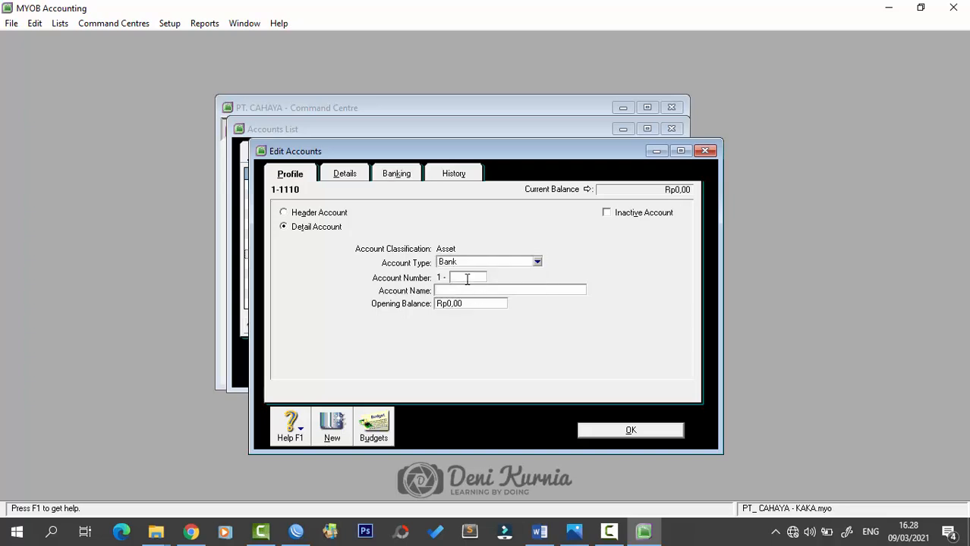
click(467, 280)
key(Tab)
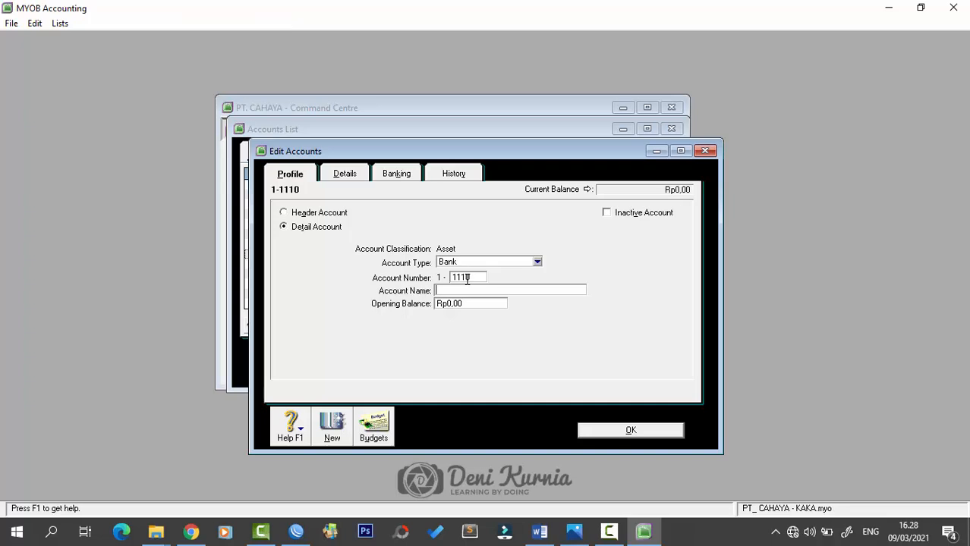
text(Cash in )
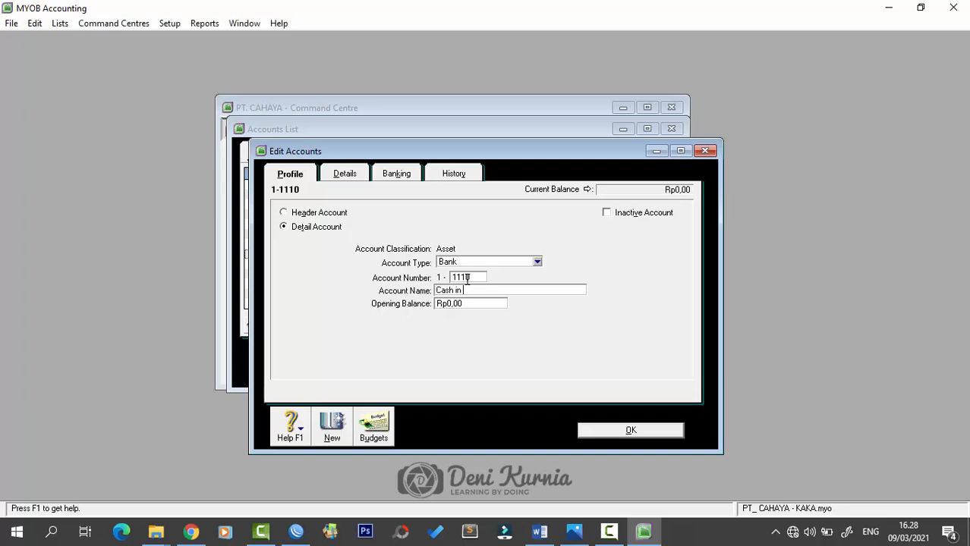
text(Bank)
key(alt+n)
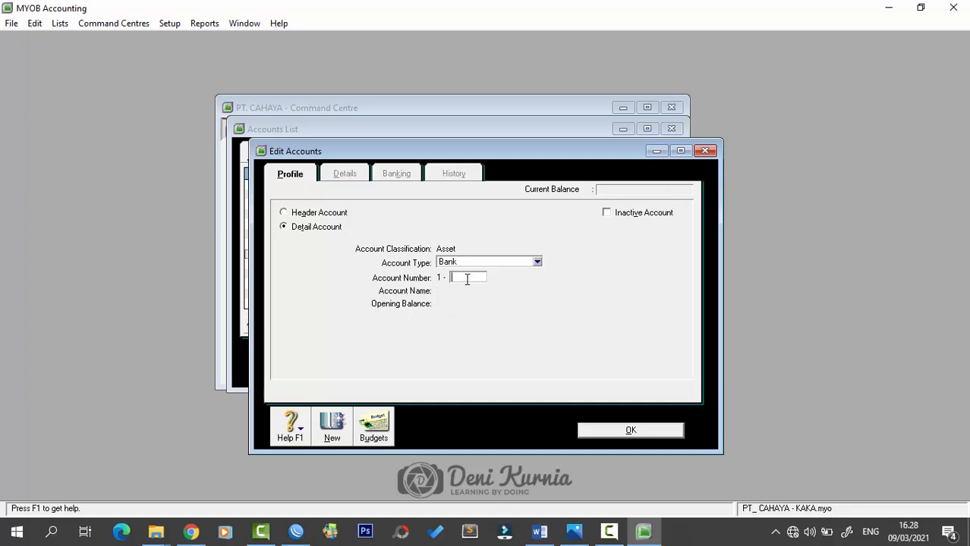
text(1120)
key(Tab)
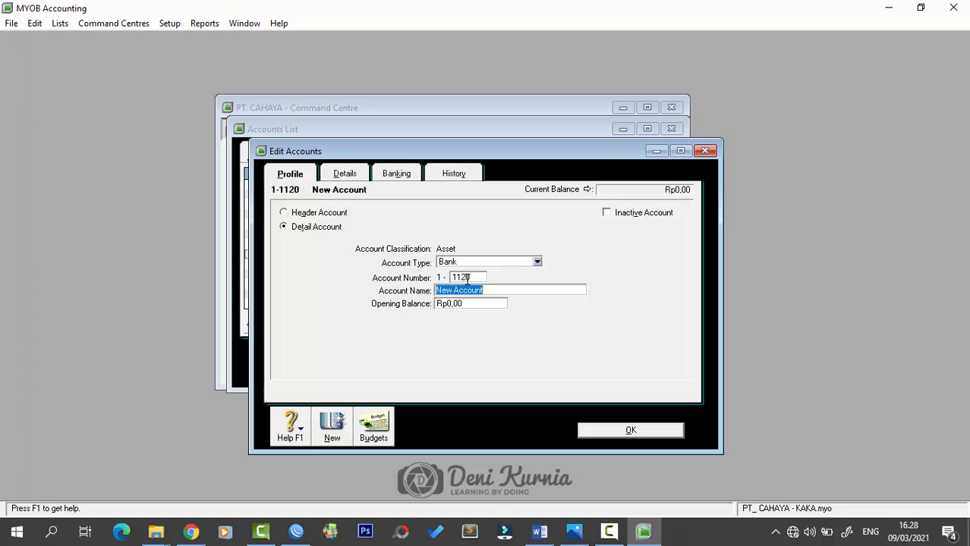
text(Petty Ca)
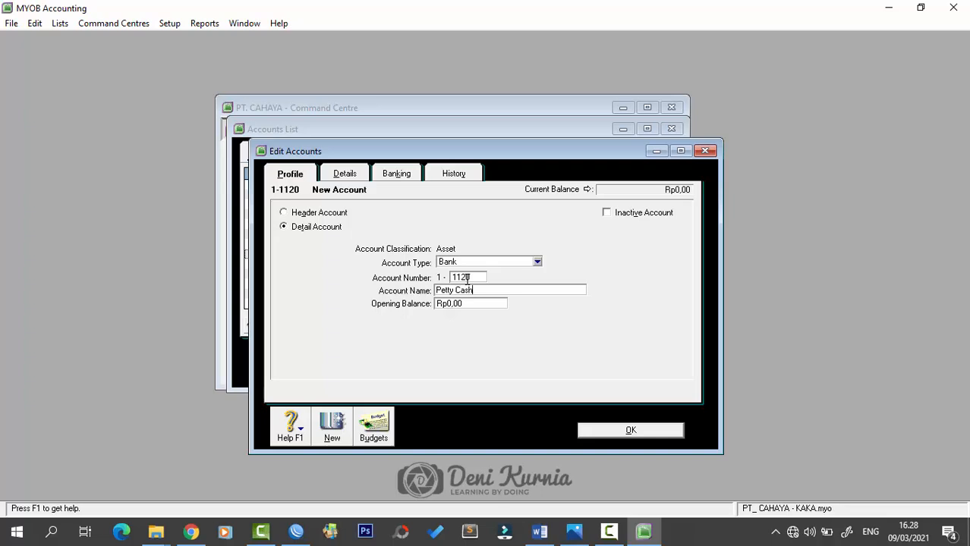
text(sh)
key(Return)
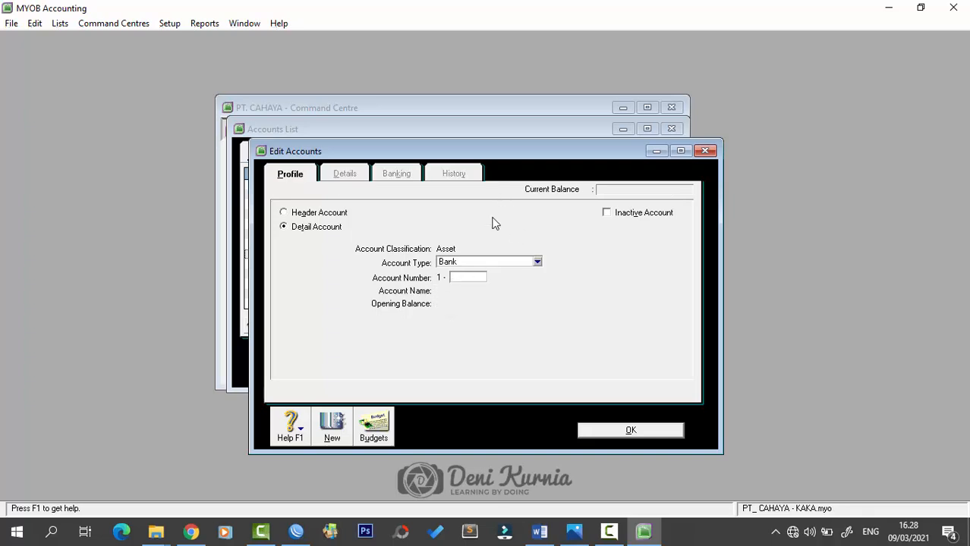
- Record 1-1210 'Account Receivab' as an Accounts Receivable type account
click(501, 261)
click(489, 284)
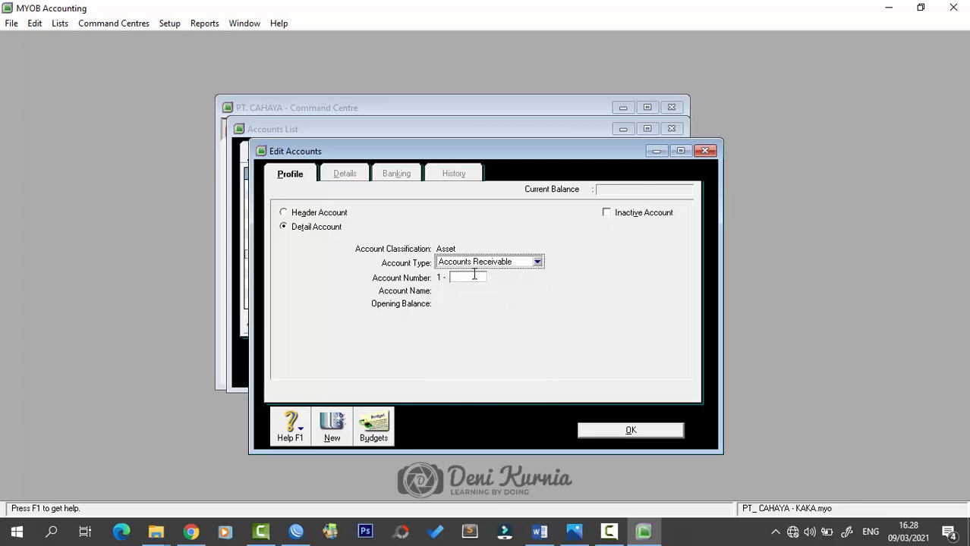
click(470, 278)
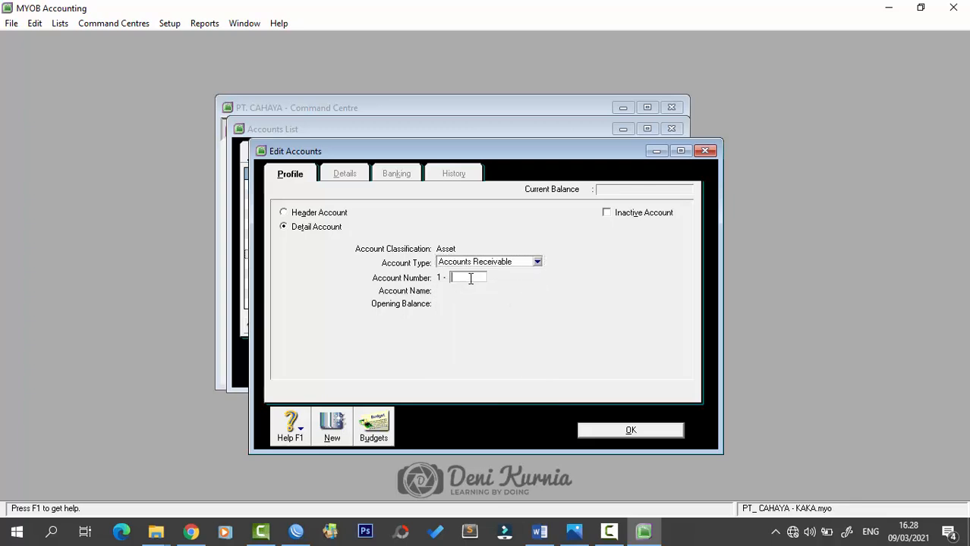
text(1210)
key(Tab)
text(Acc)
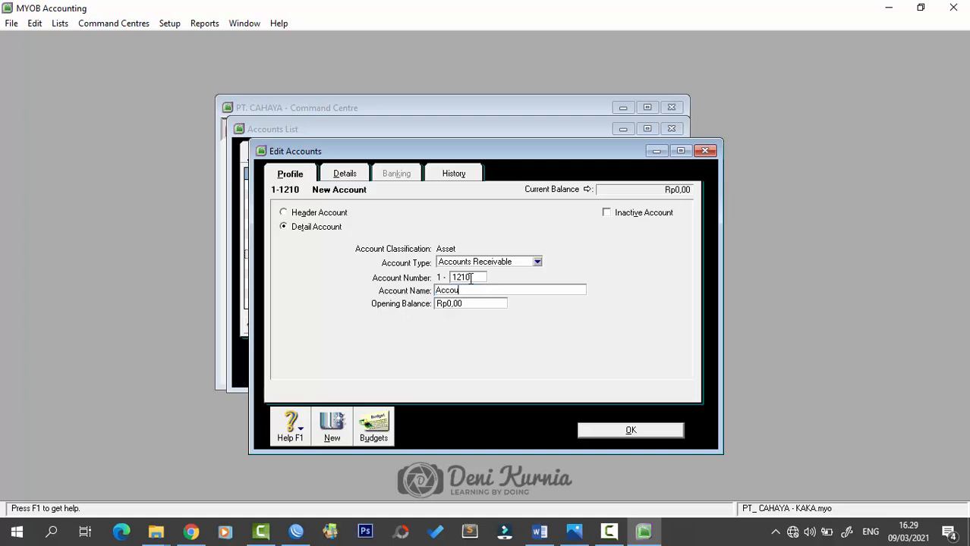
text(ount Receivable)
key(Return)
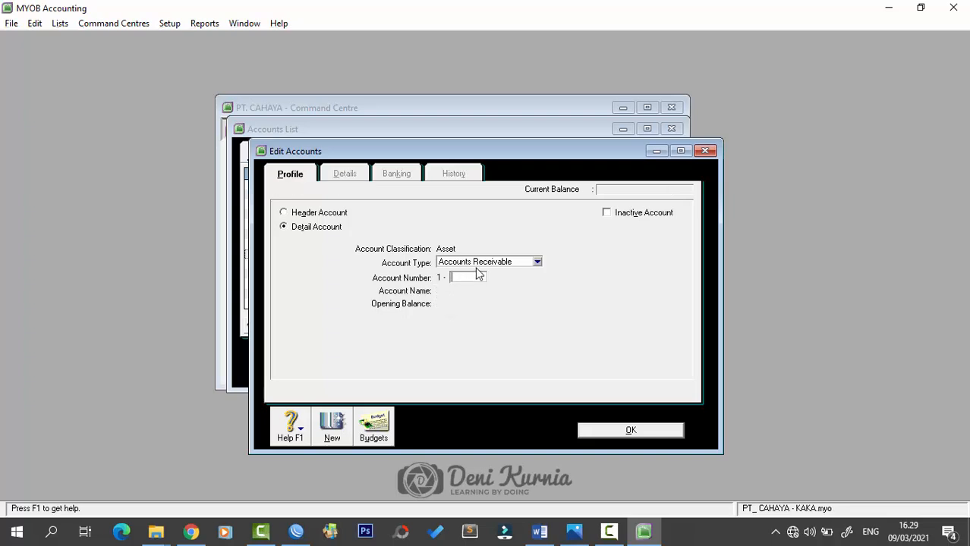
- Start Other Asset account 1-1220 named 'Allowance for Doubful Debt'
click(485, 262)
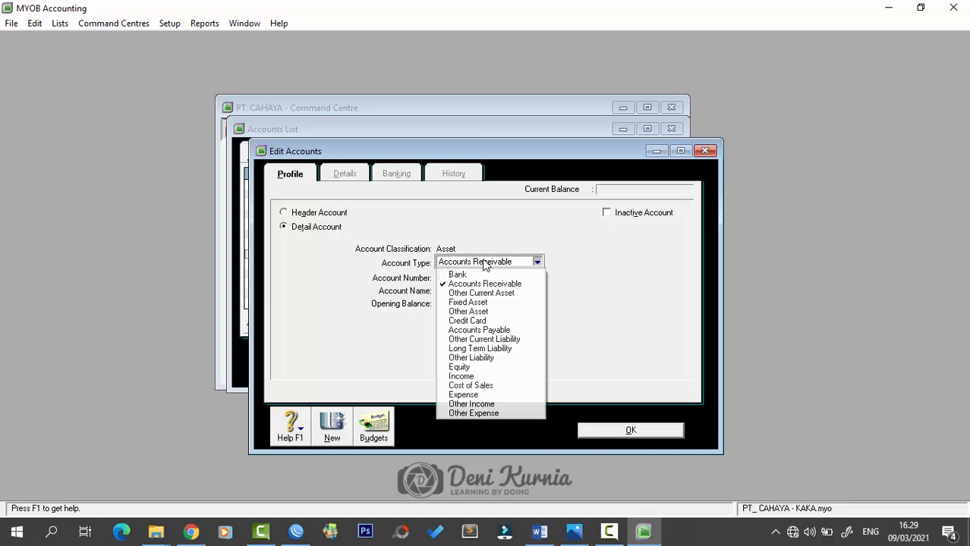
click(468, 311)
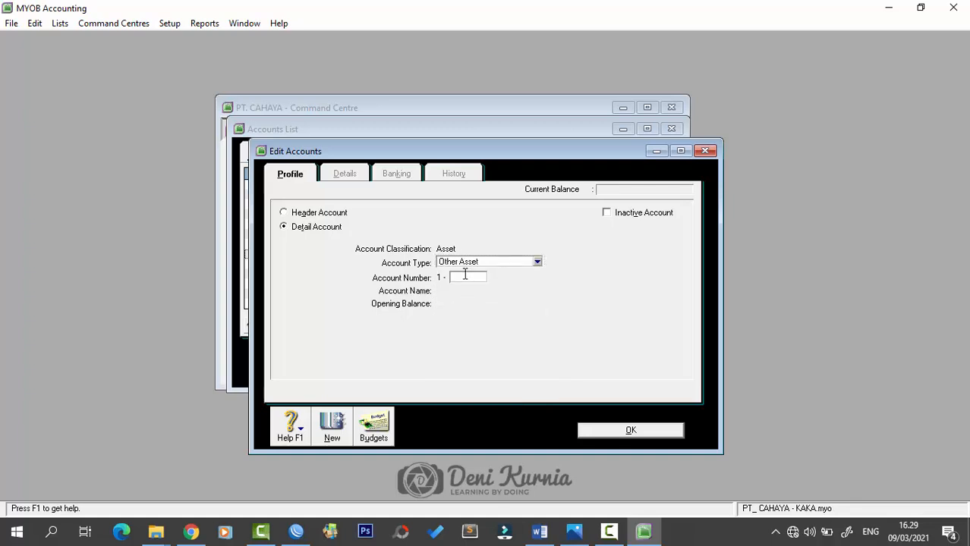
text(1220)
key(Tab)
text(Allo)
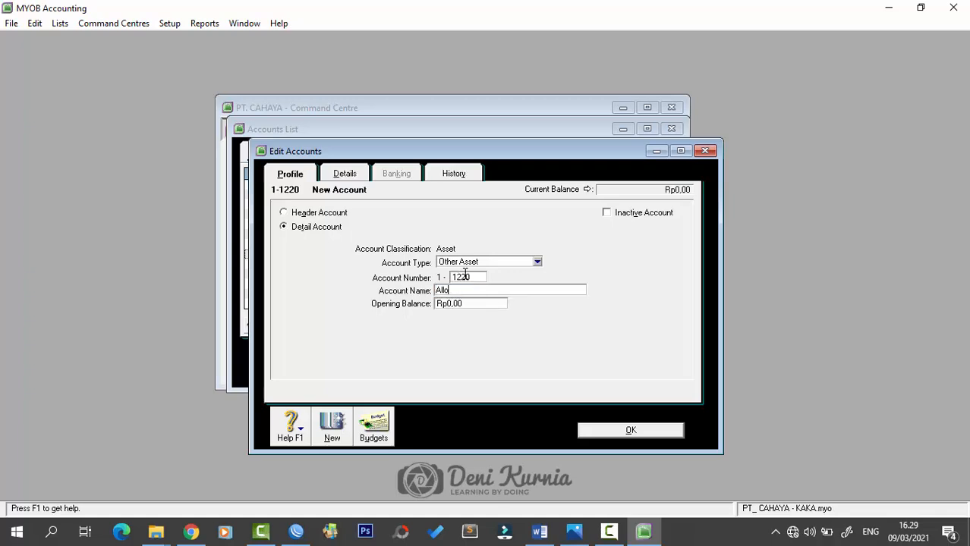
text(wance for Doubful Debt)
- Save the allowance account, then add 1-1310 Merchandise Inventory and 1-1320 Supplies
key(Return)
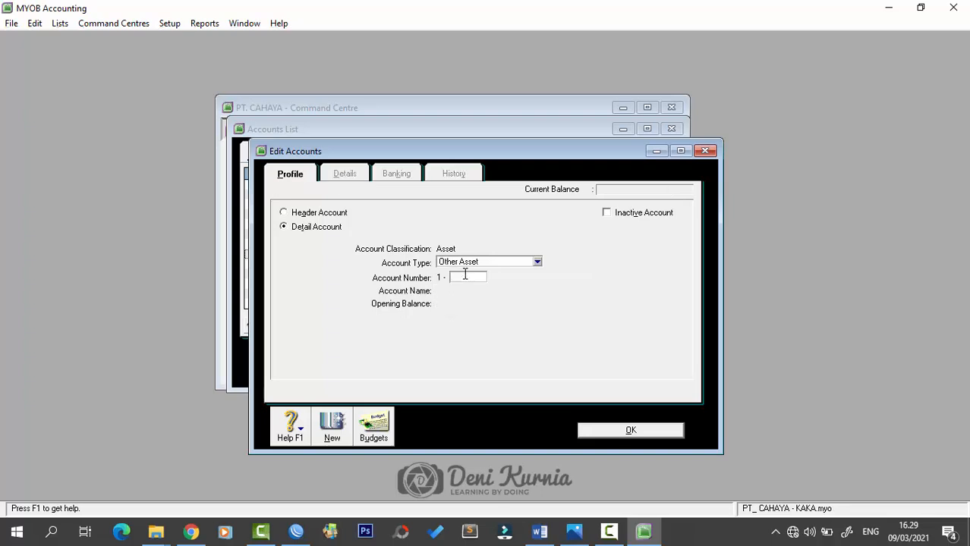
text(1310)
key(Tab)
text(M)
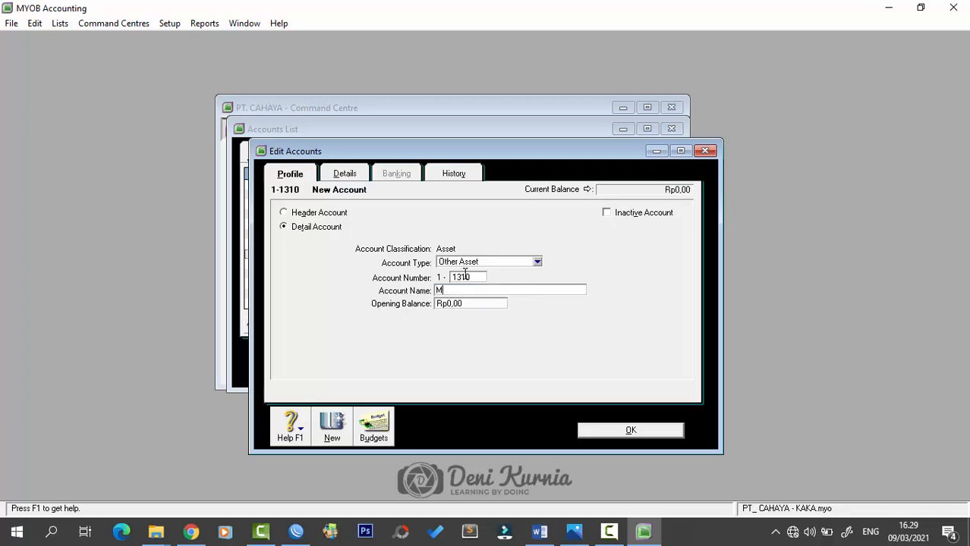
text(erchandise In)
text(ory)
key(Return)
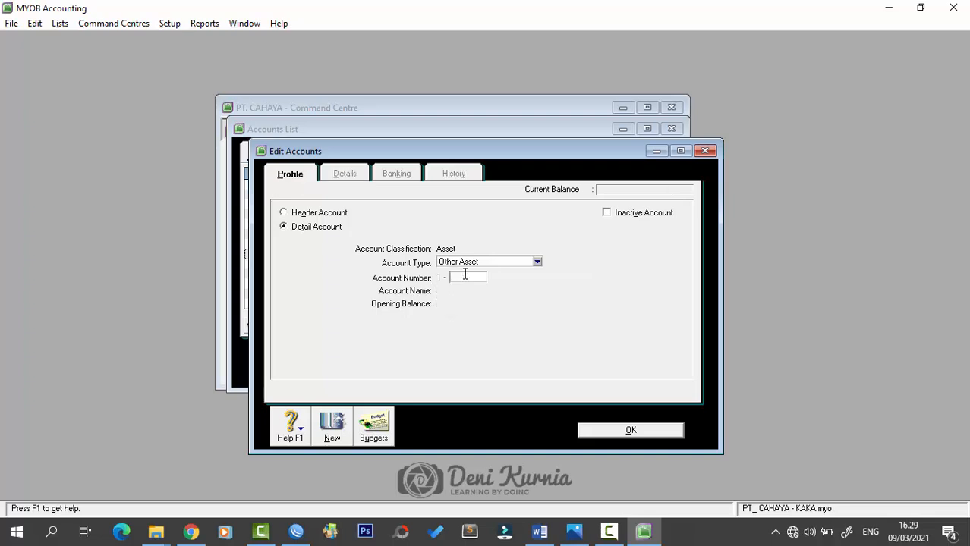
text(1320)
key(Tab)
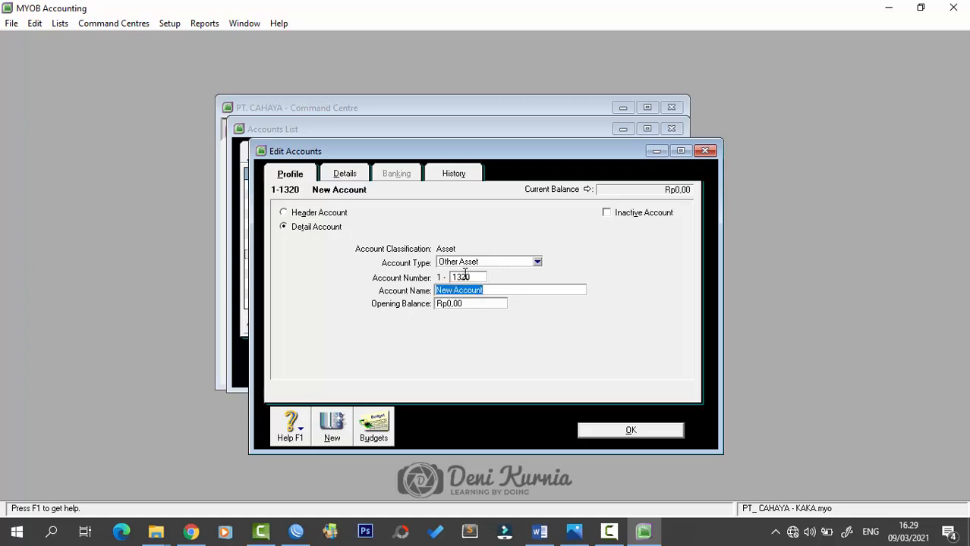
text(Supplies)
key(Tab)
key(Return)
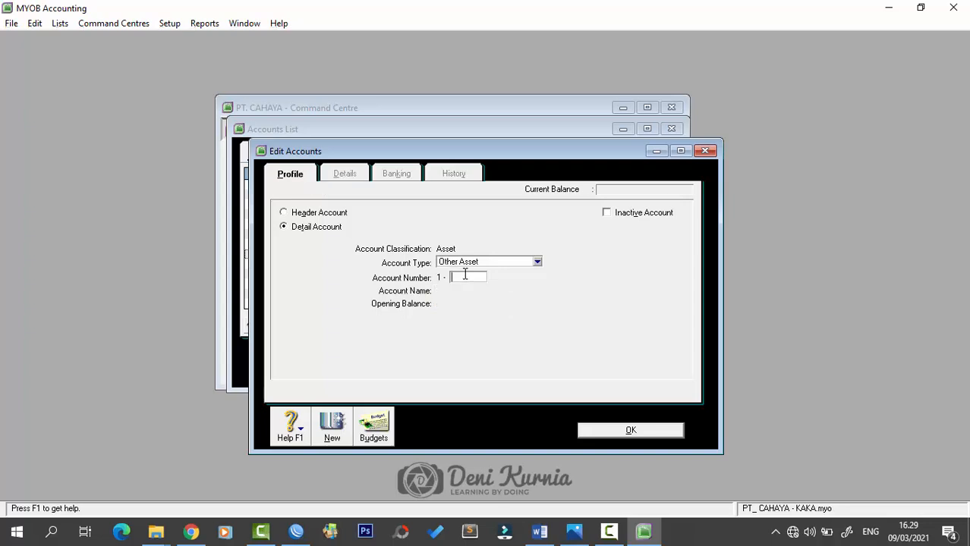
- Add 1-1410 Prepaid Rent and 1-1420 'Prepaod Insurance'
text(1410)
key(Tab)
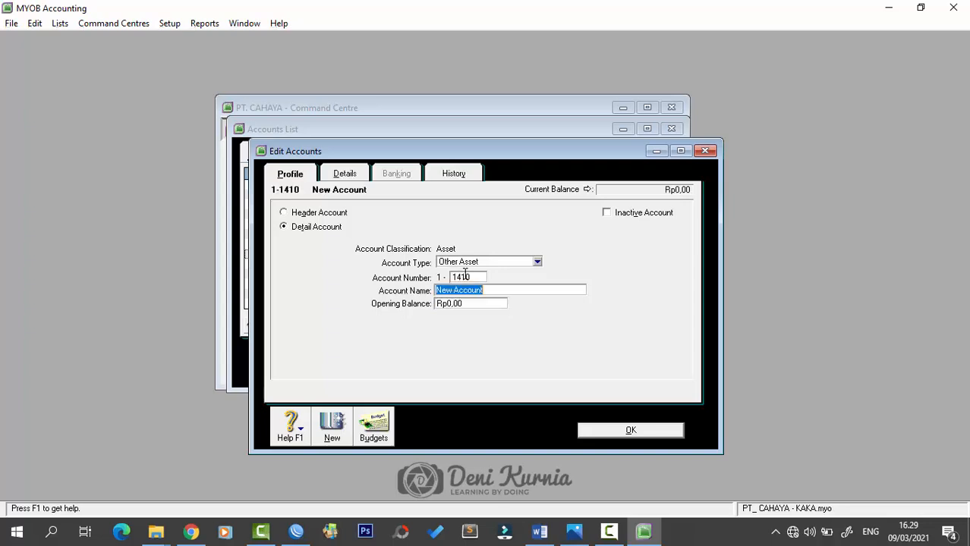
text(Prepaid Rent)
key(Return)
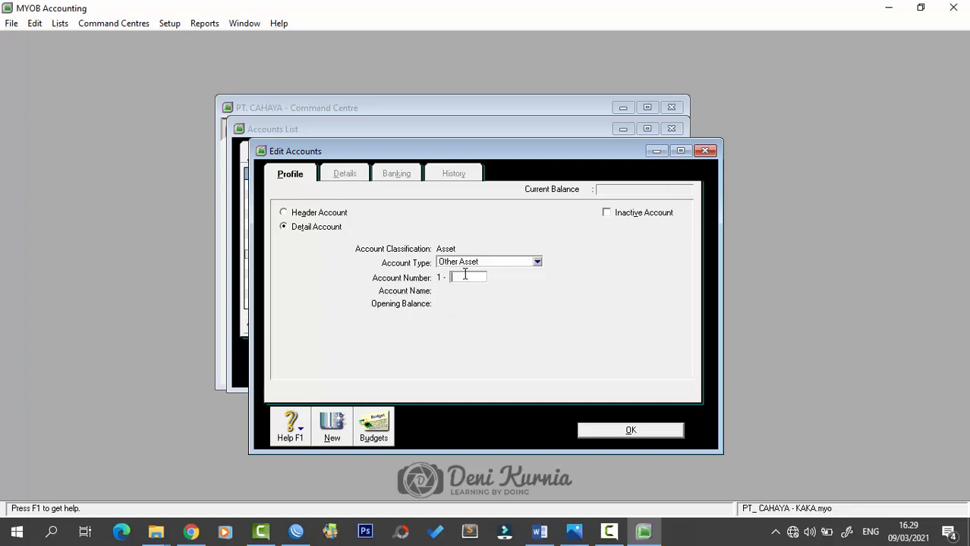
text(1420)
key(Tab)
text(Prepaod)
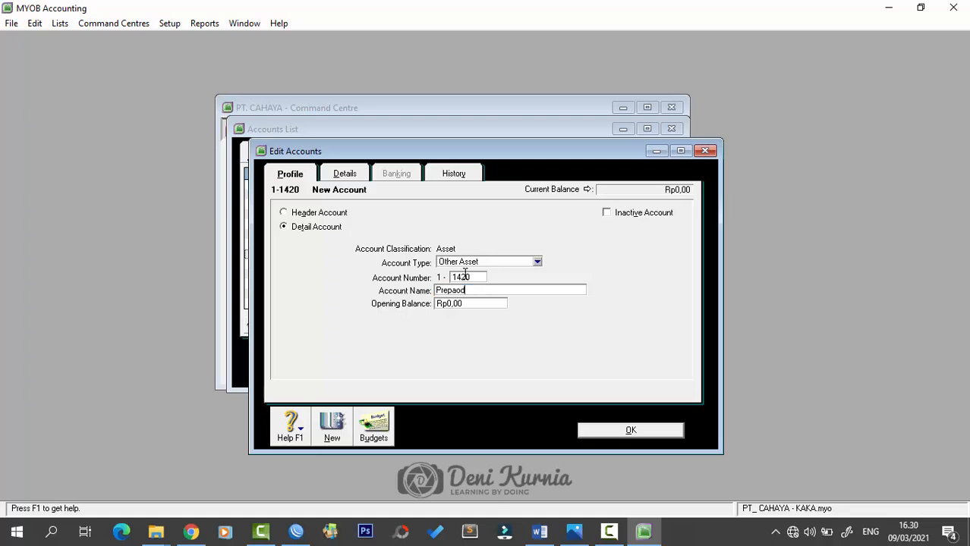
text( Ol)
key(BackSpace)
key(BackSpace)
text(Insurance)
key(Return)
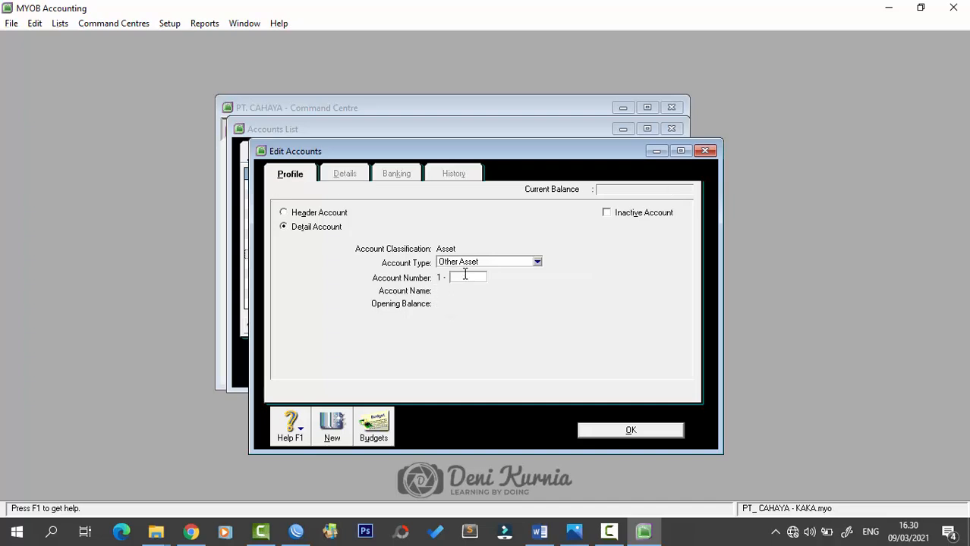
- Add asset accounts 1-2100 Stock Investment and 1-3100 Land
text(2100)
key(Tab)
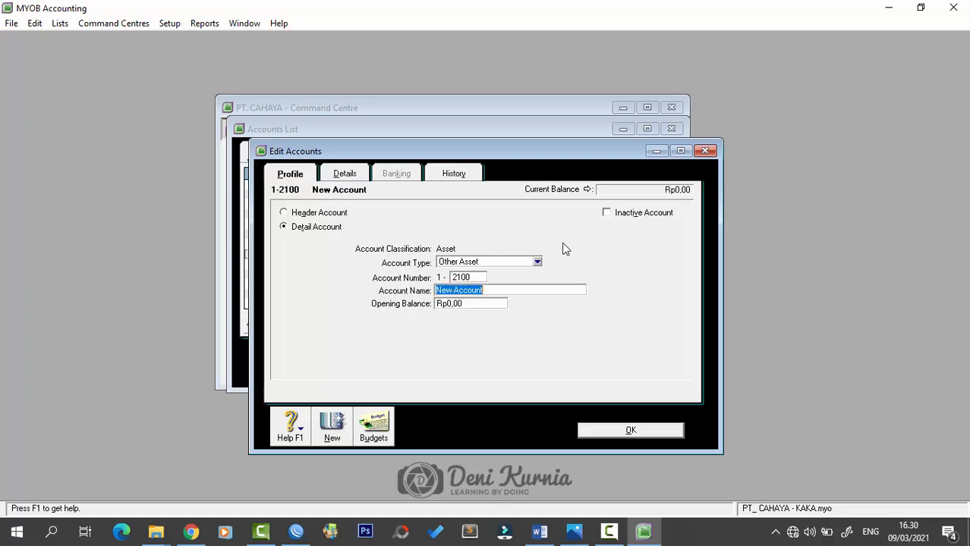
text(Stock Investment)
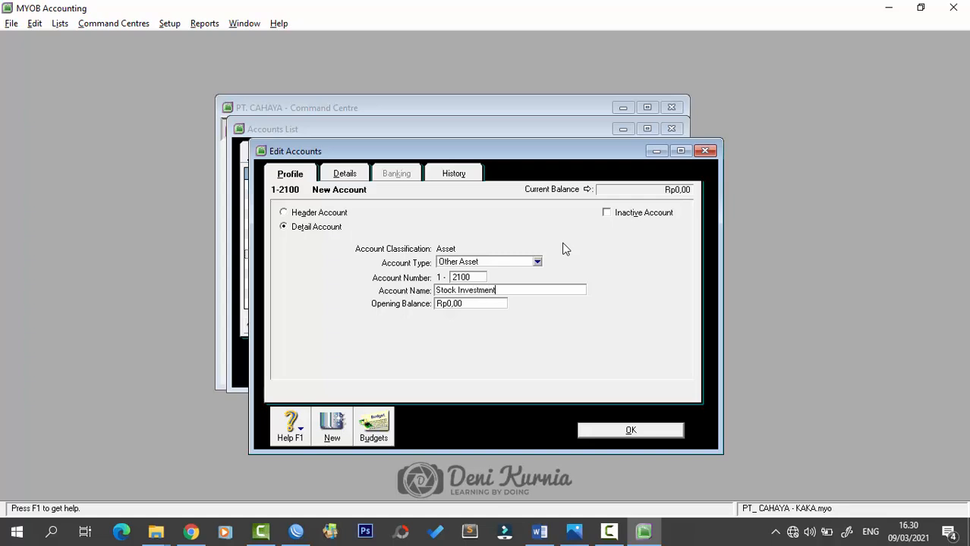
key(Return)
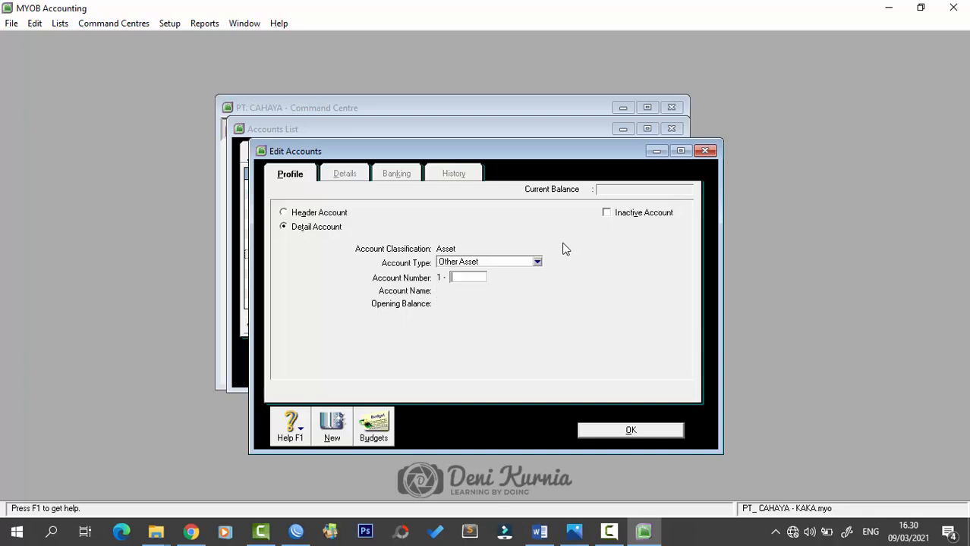
text(3100)
key(Tab)
text(Land)
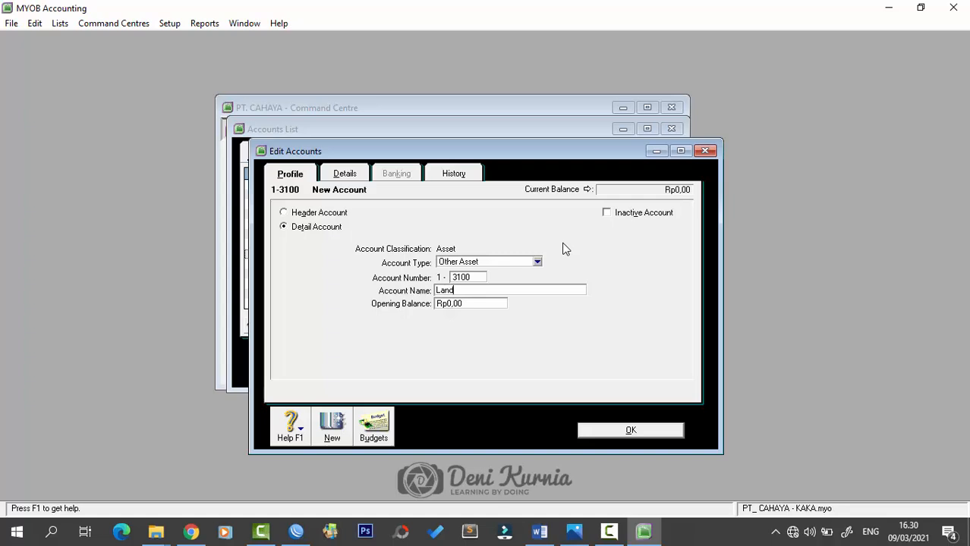
key(Return)
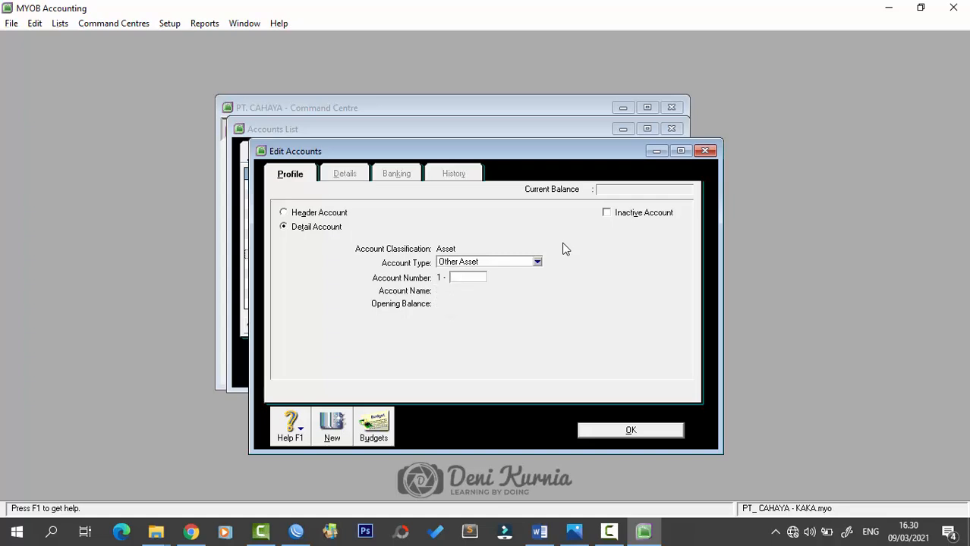
- Add 1-3210 Building at Cost and 1-3220 Building Accumulated Depr
text(3210)
key(alt)
key(alt)
key(Tab)
text(Bu)
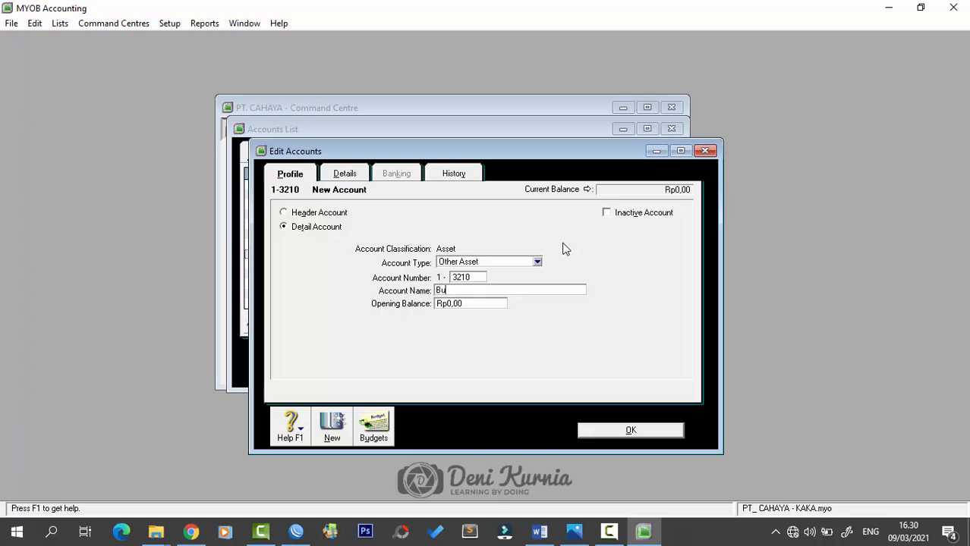
text(ilding at Cost)
key(alt)
key(alt+n)
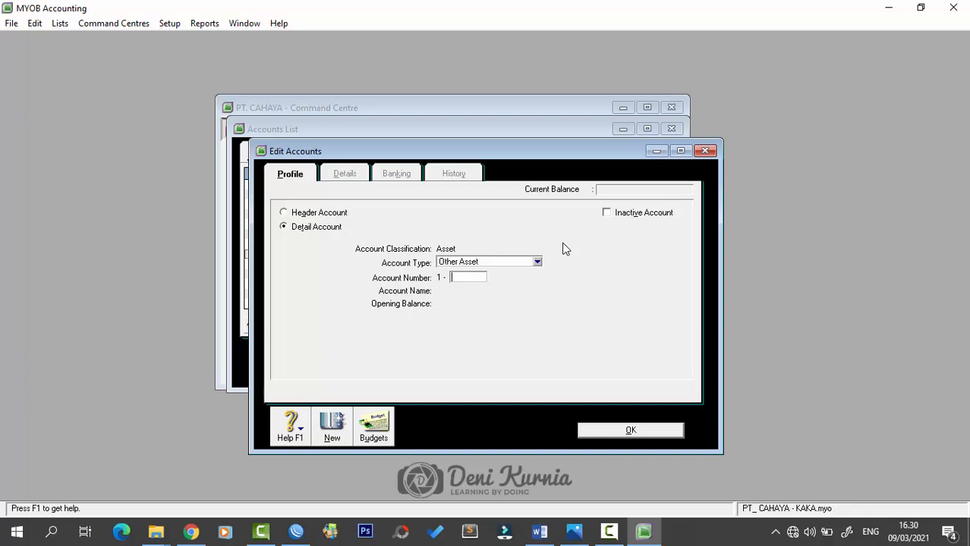
text(3220)
key(Tab)
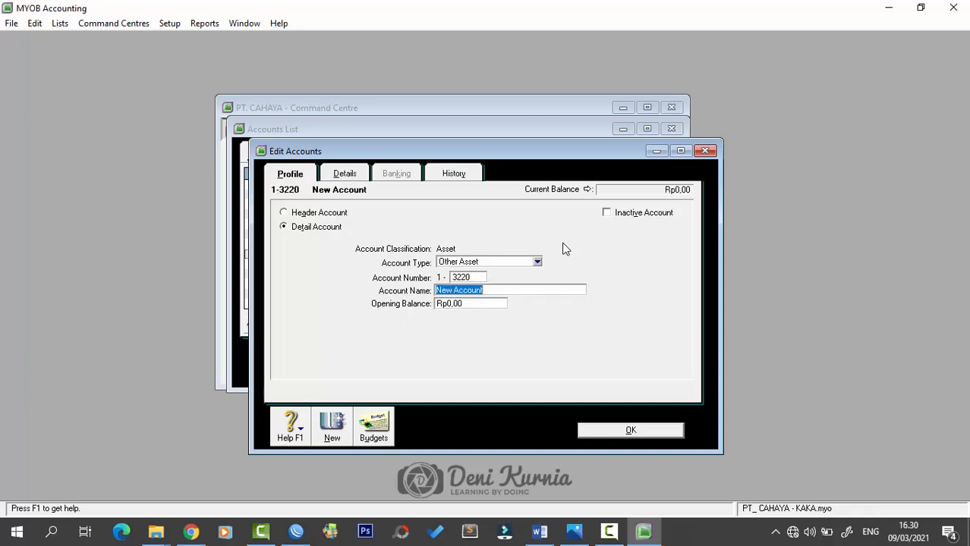
text(Building Accumulated Depr)
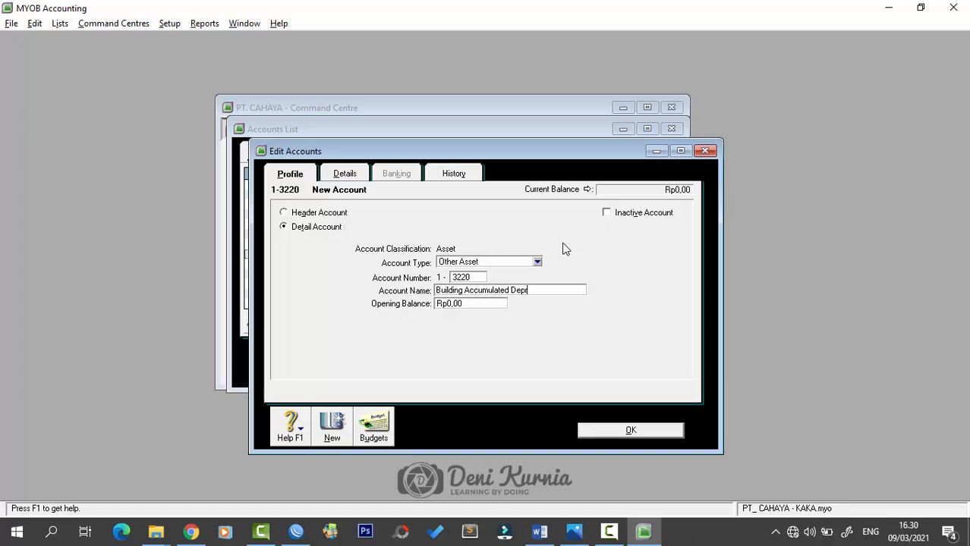
key(Return)
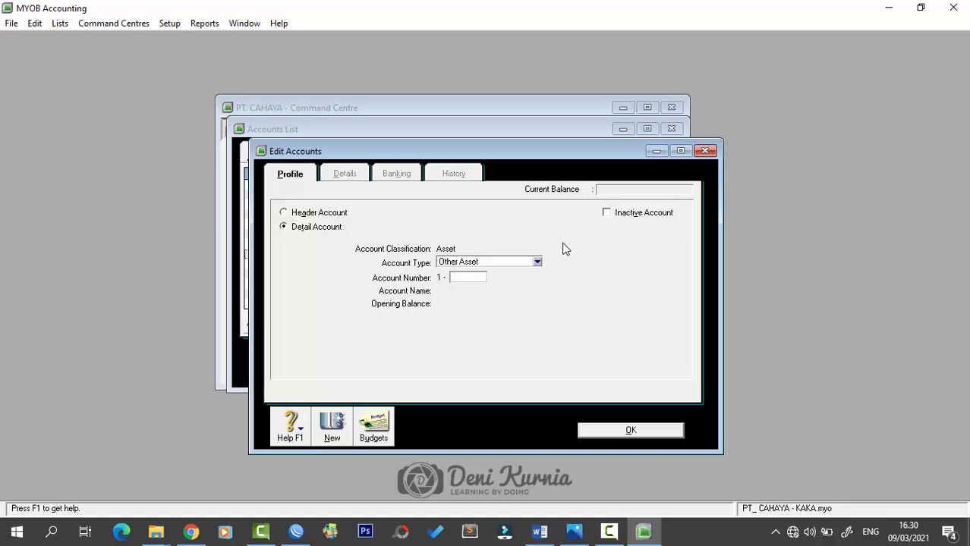
- Add 1-3301 Vehicle at Cost and 1-3302 Vehicle Accum Dep
text(3301)
key(Tab)
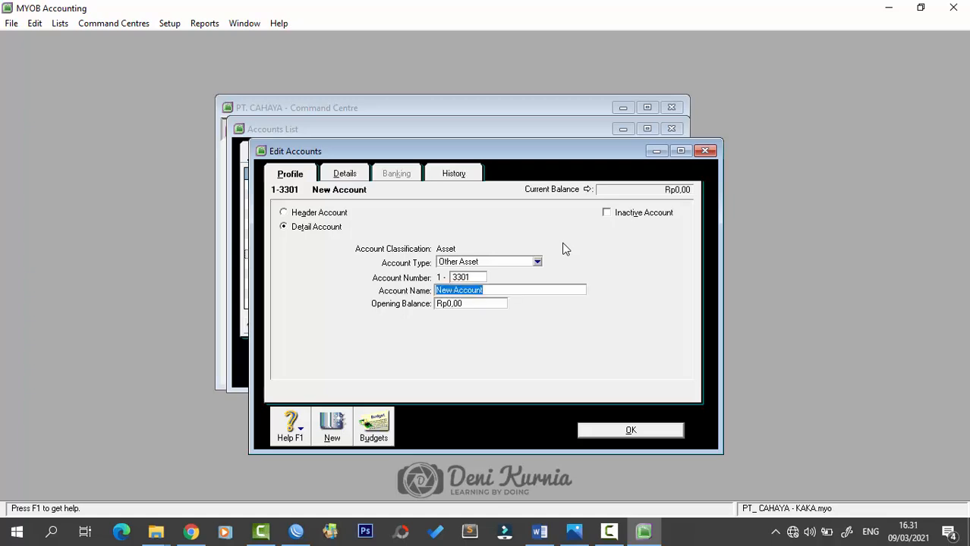
text(Vehicle at Cost)
key(Return)
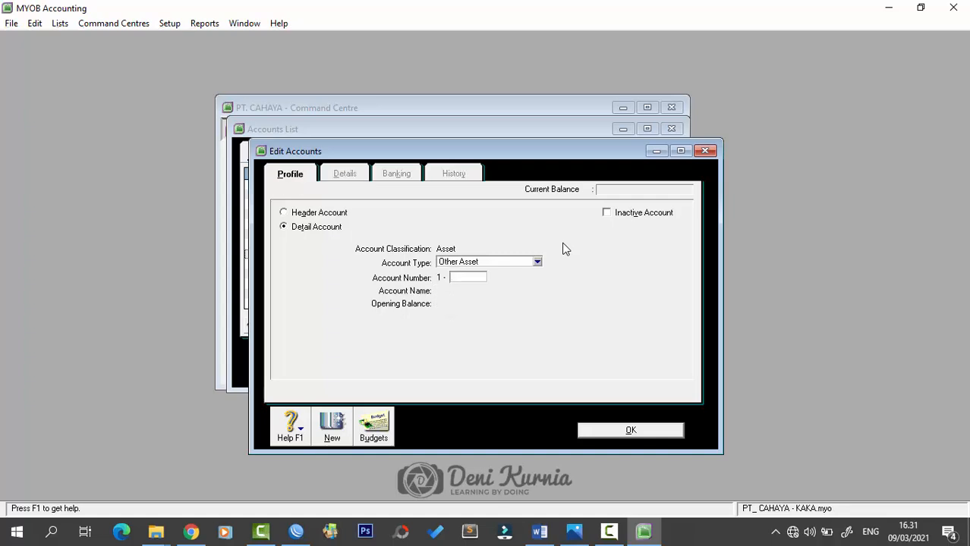
text(3302)
key(Tab)
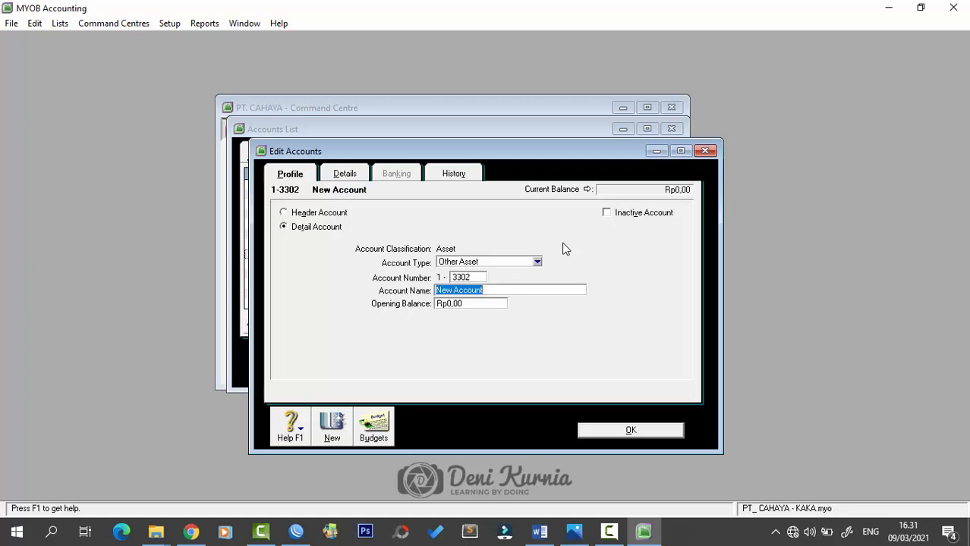
text(Vehicle )
text(Acuu)
key(BackSpace)
key(BackSpace)
text(cum Dep)
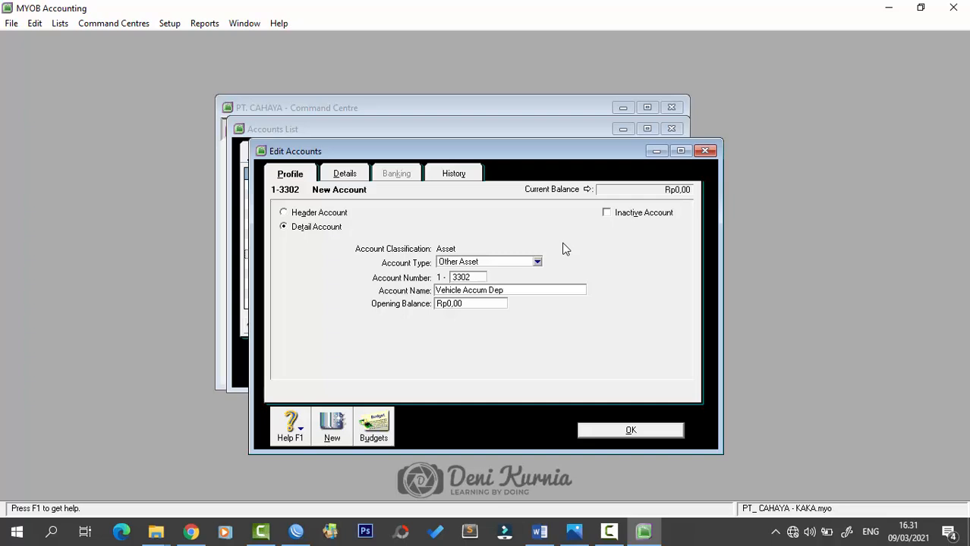
key(Return)
- Record 1-3401 Equipment, then enter 1-3402 named Equipment Accum Dep
text(3)
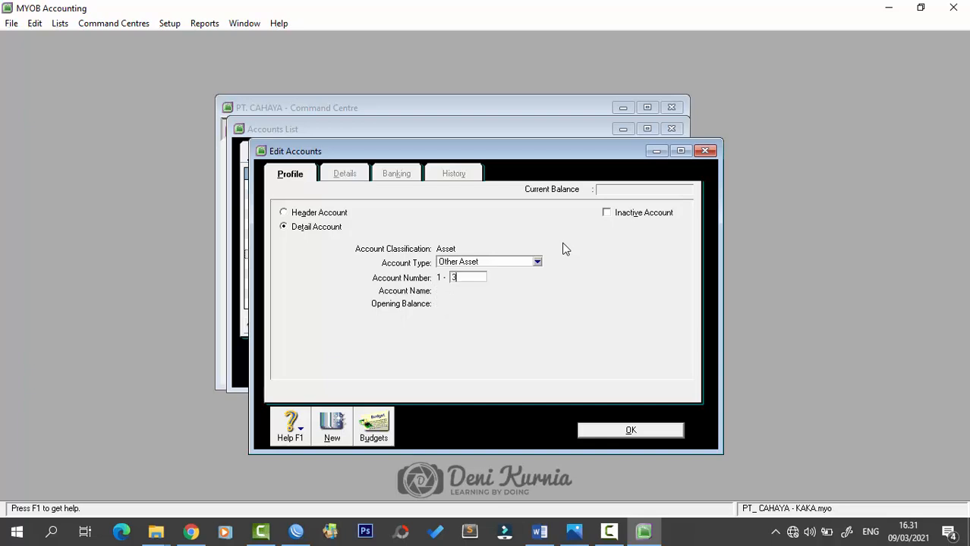
text(401)
key(Tab)
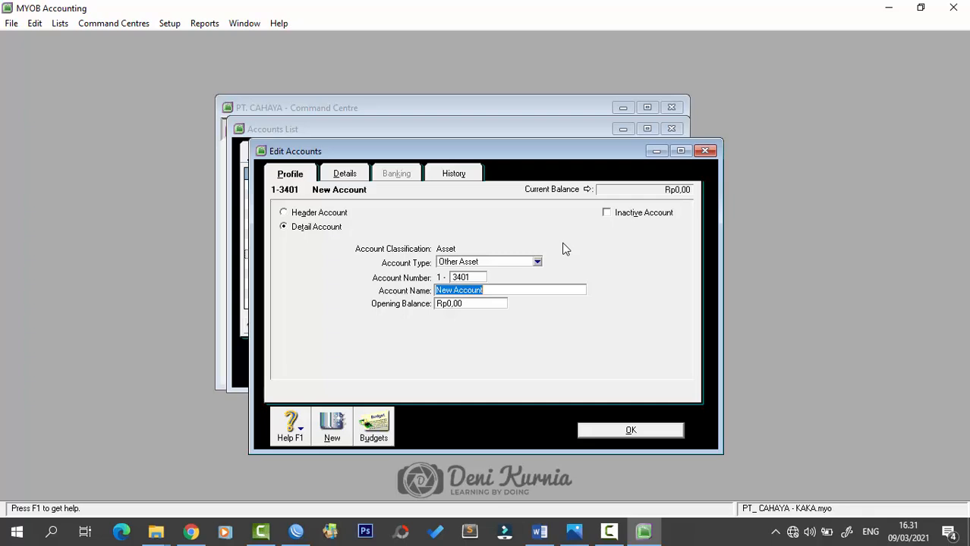
text(Equipment)
key(Tab)
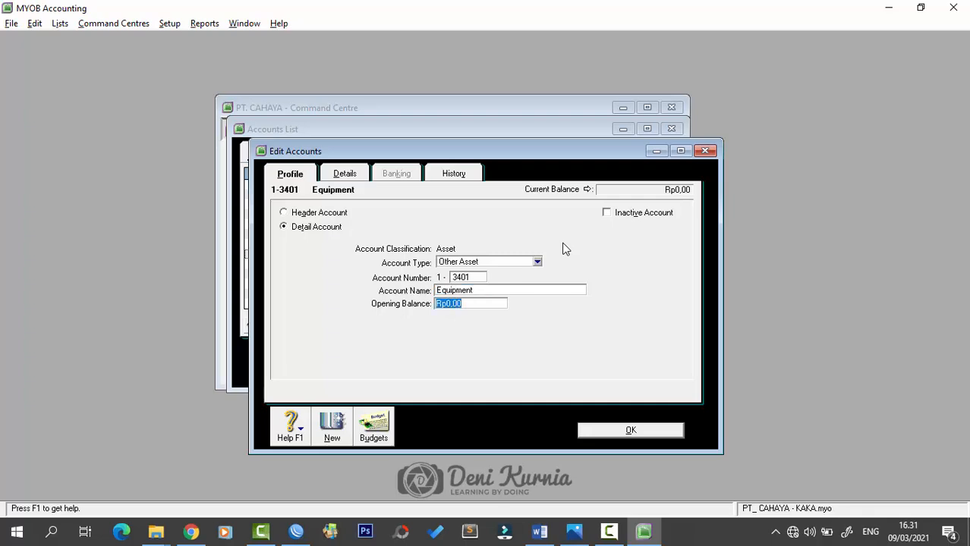
key(Return)
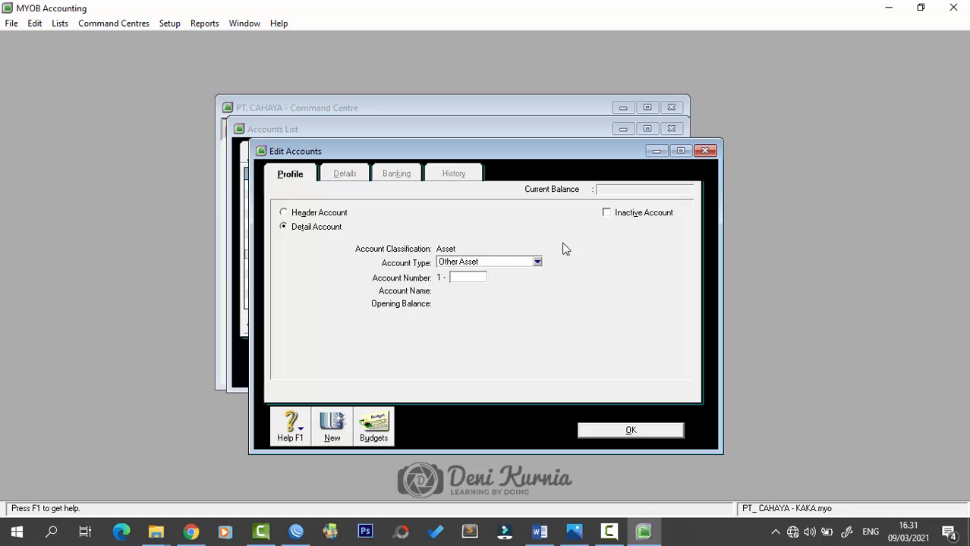
text(3402)
key(Tab)
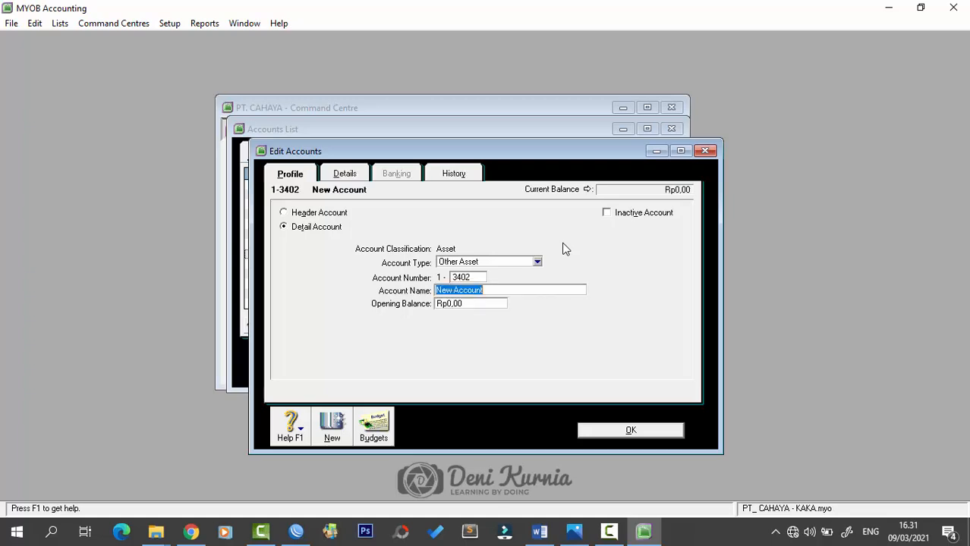
text(Equipment Accum D)
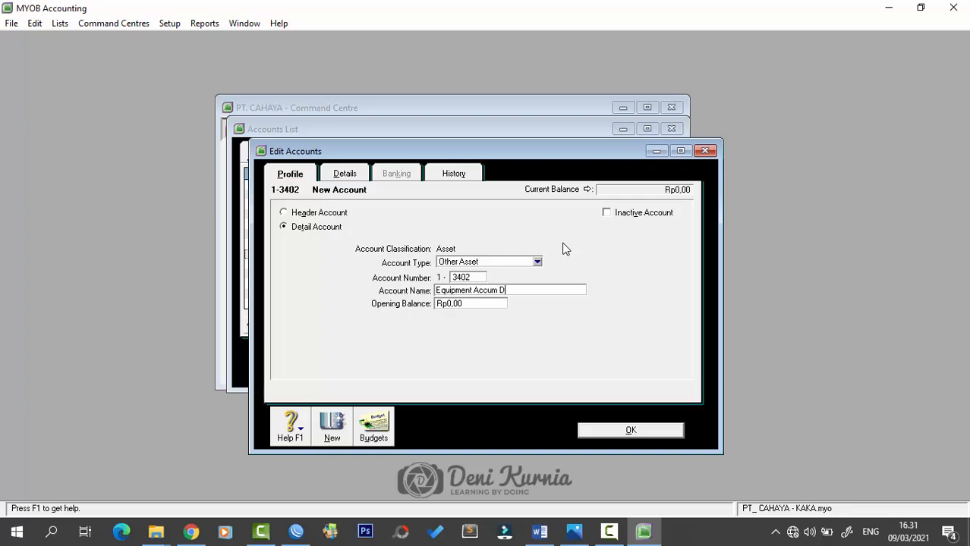
text(ep)
- Record 1-3402 with OK, then begin a blank new account under the Liability tab
click(620, 434)
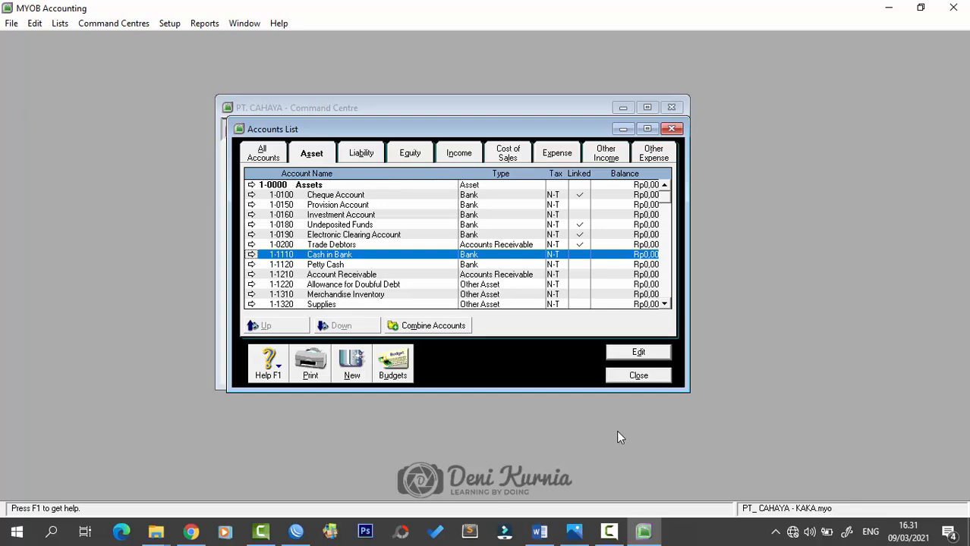
click(361, 154)
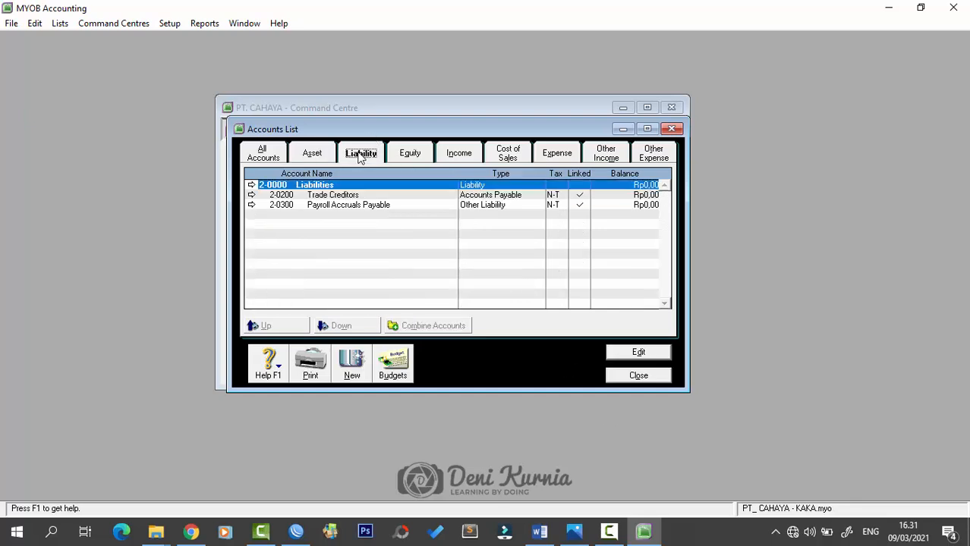
click(353, 365)
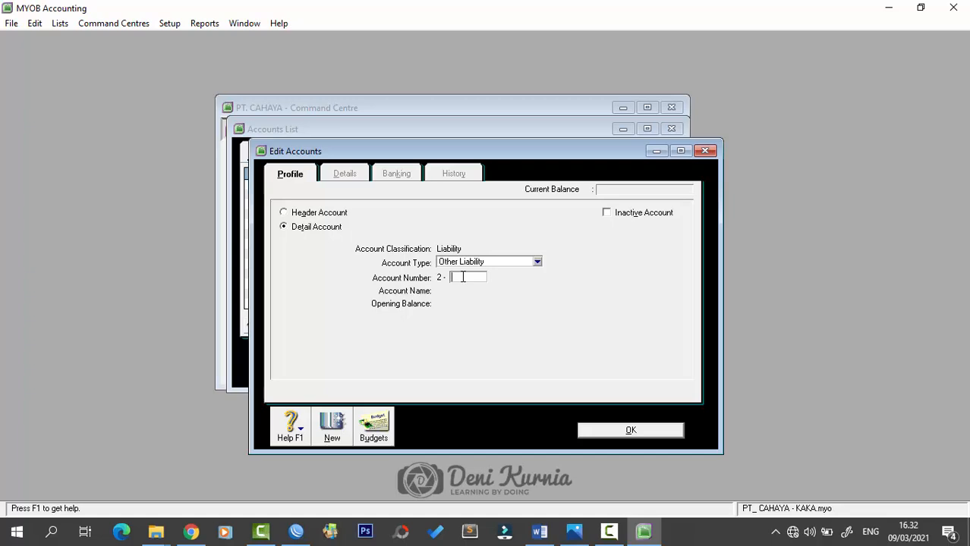
- Add 2-1110 Credit Card and Accounts Payable-type account 2-1210 Accounts Payable
text(1110)
text(Credit)
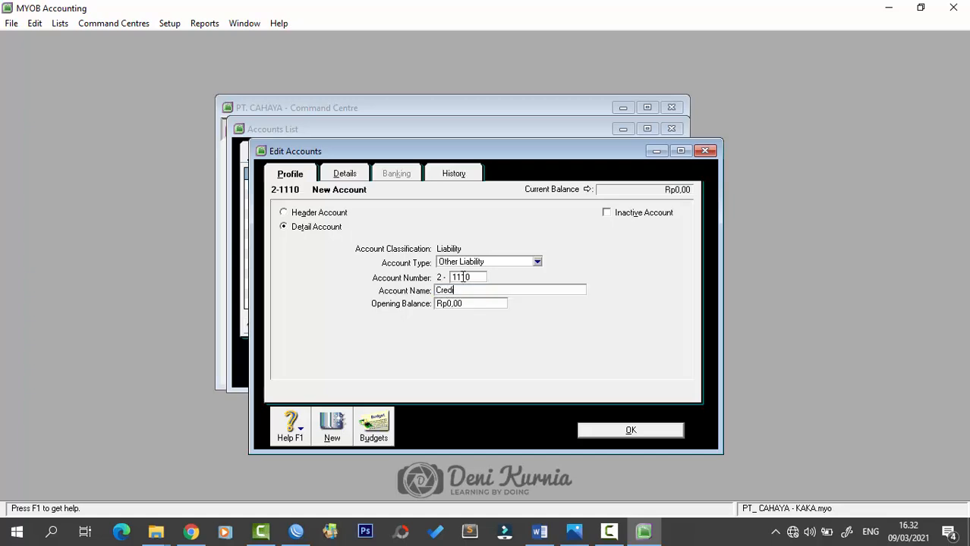
text( Card)
key(alt+n)
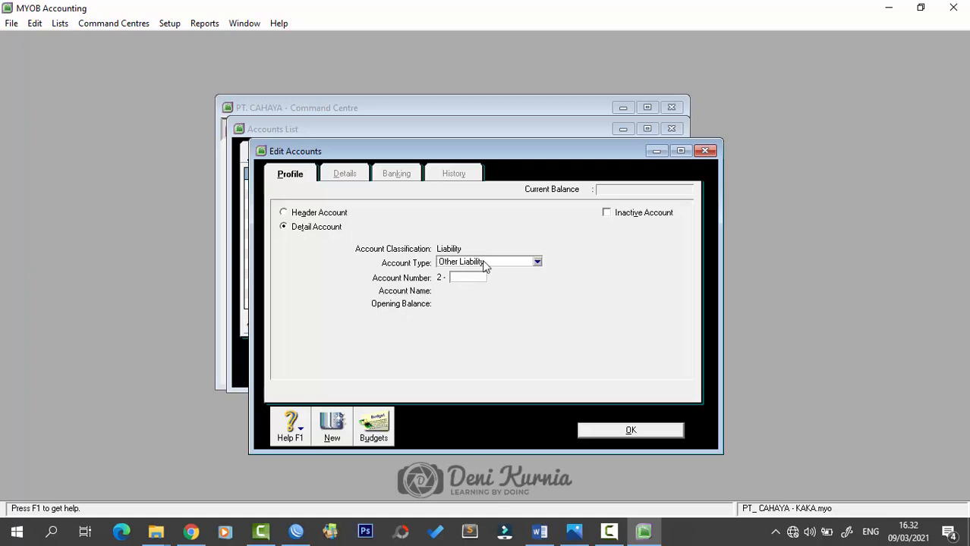
click(485, 264)
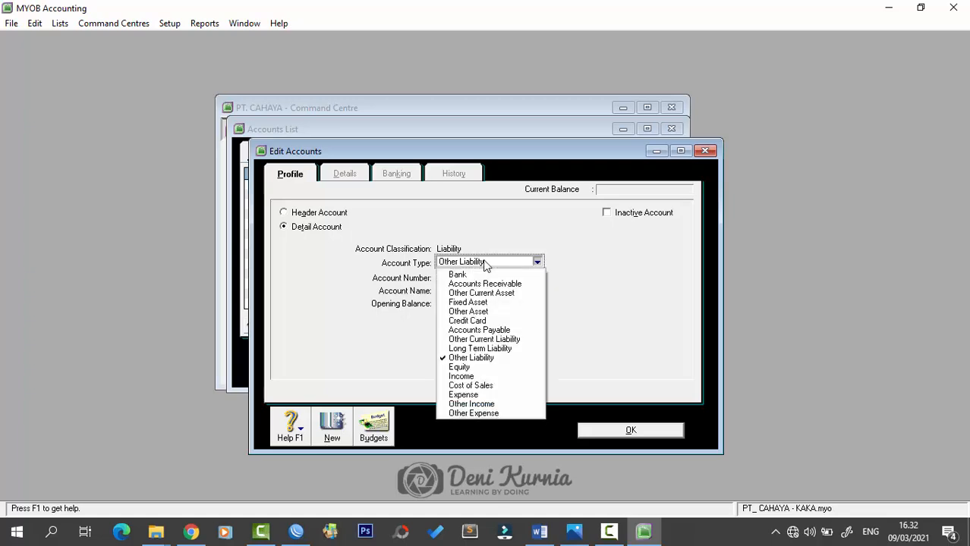
click(489, 330)
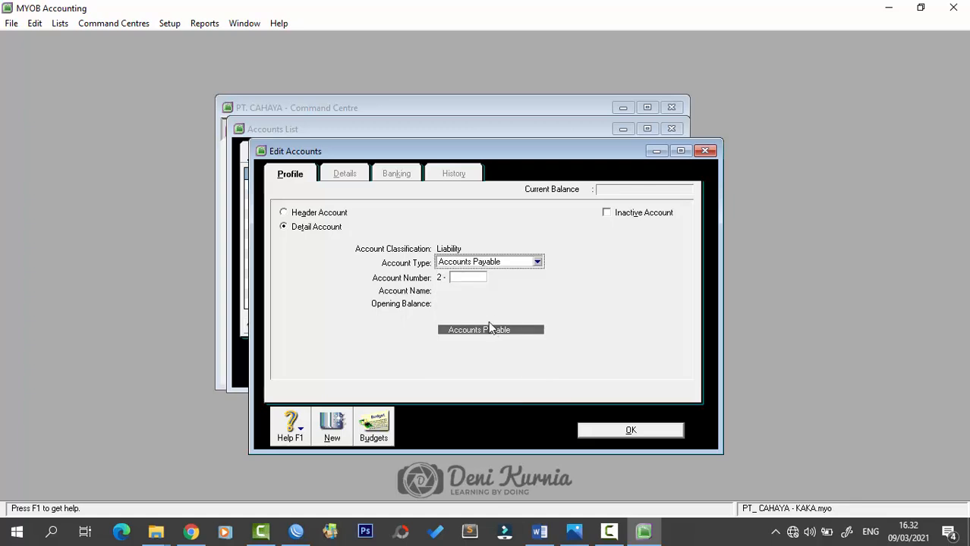
click(479, 277)
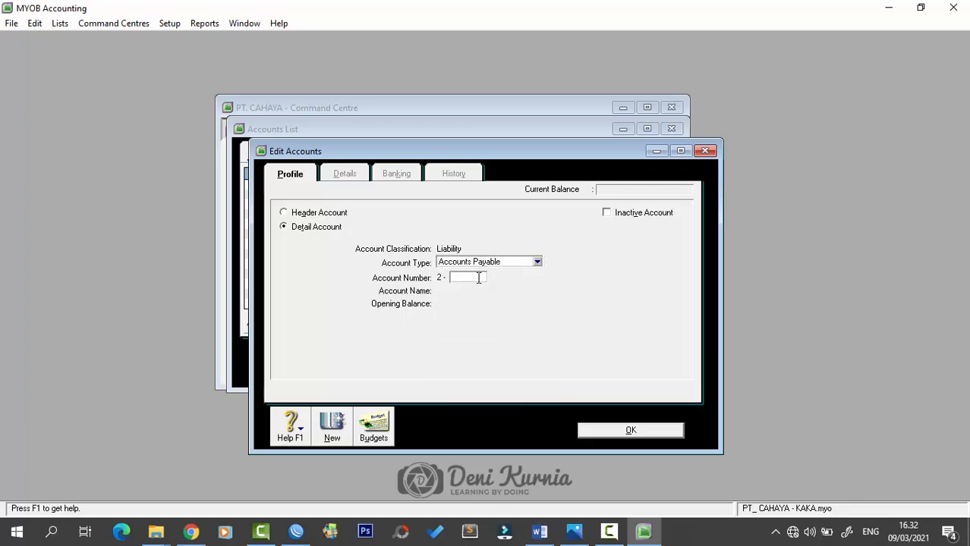
text(1210)
key(Tab)
text(A)
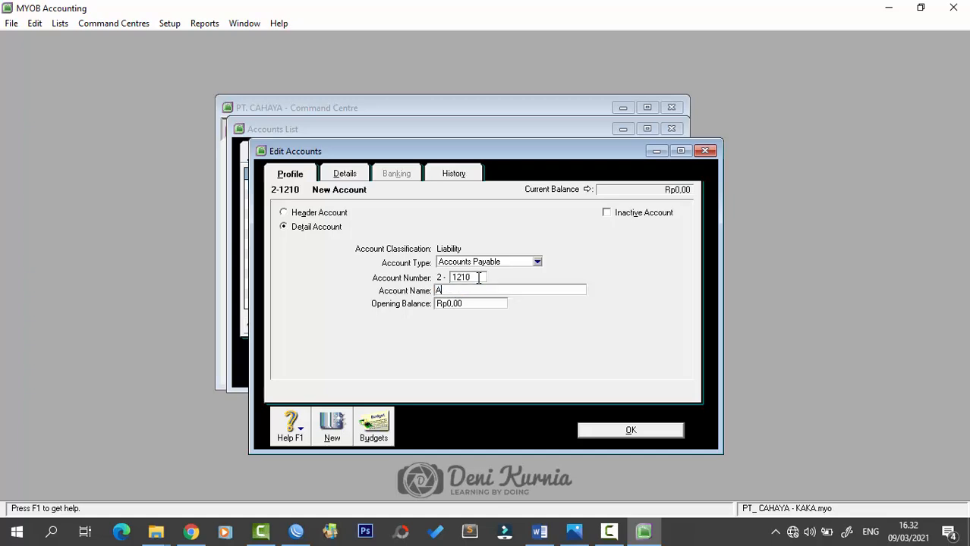
text(ccounts Payable)
key(Return)
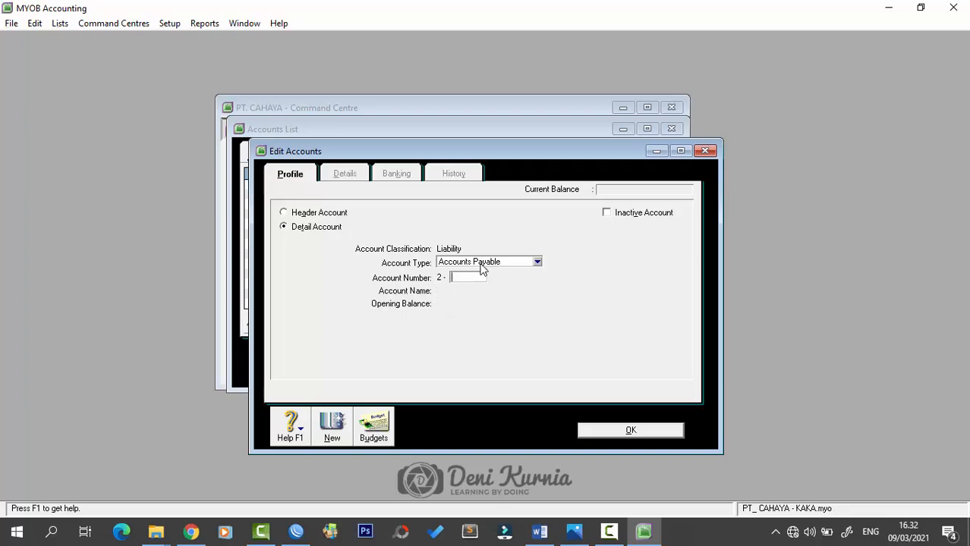
- Set the type back to Other Liability and enter 2-1211 'Acruad Expense'
click(481, 263)
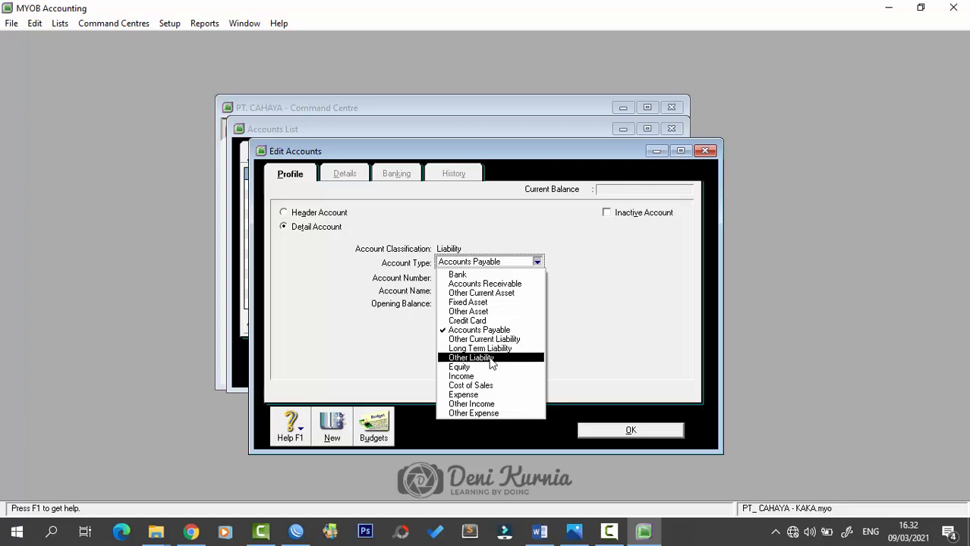
click(490, 358)
click(468, 280)
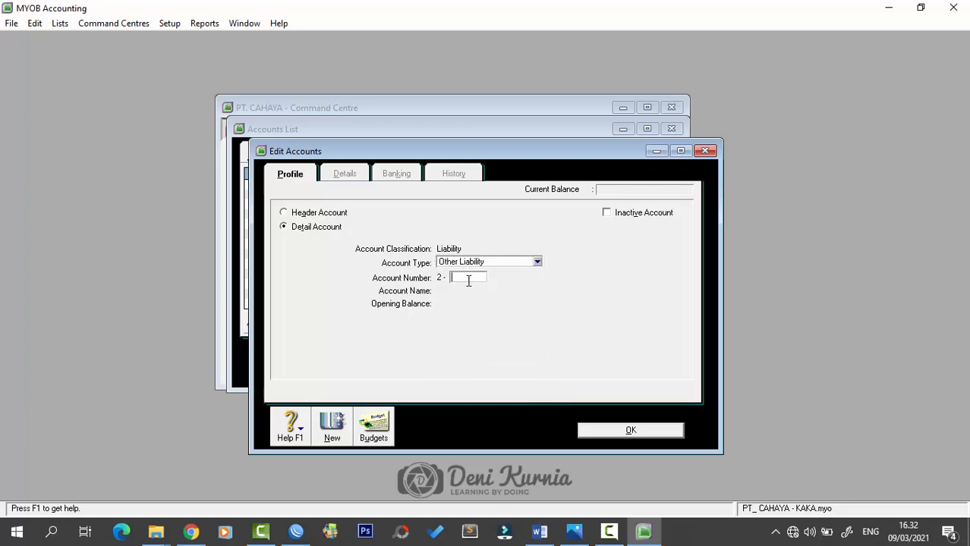
text(1211)
key(Tab)
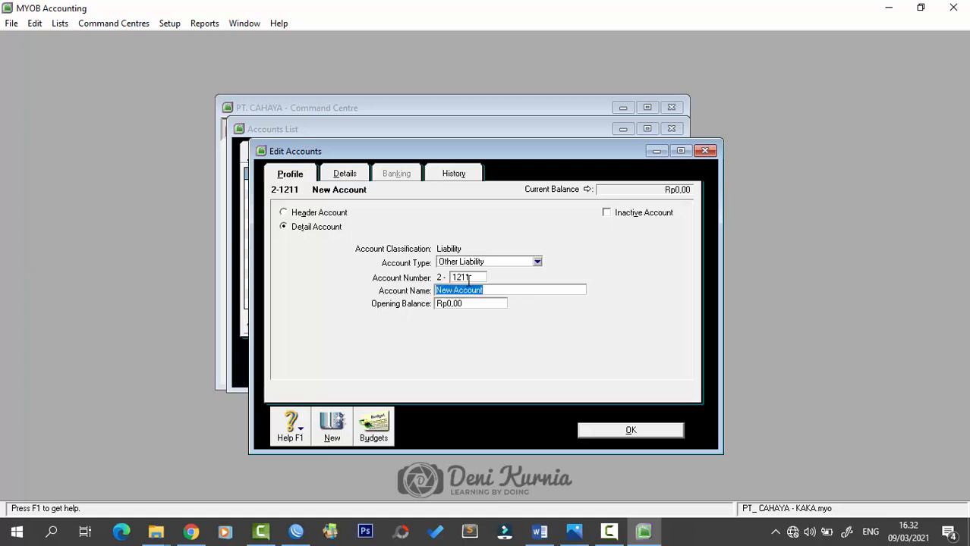
text(Acruad Expense)
- Save account 2-1211, then add liability account 2-1212 Income Tax Payable
key(Return)
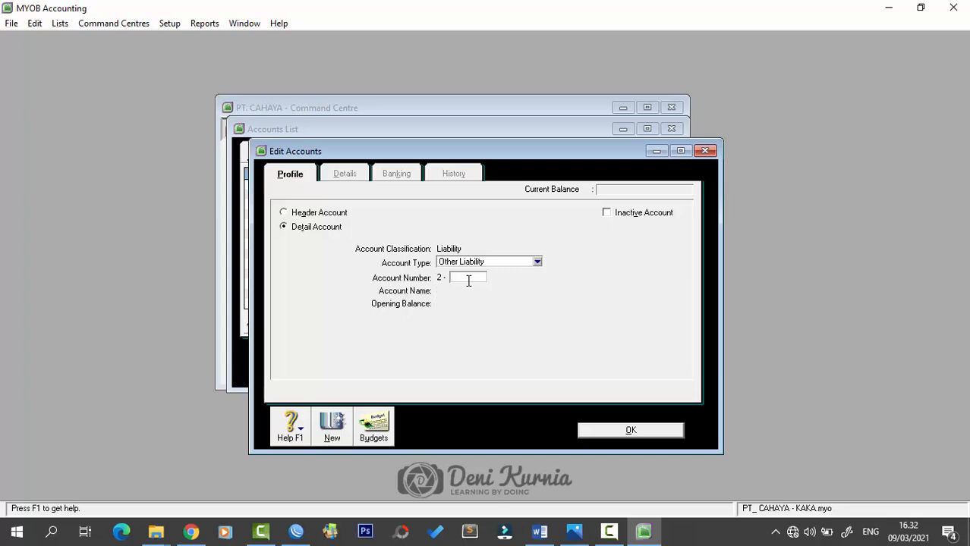
text(1212)
key(Tab)
text(Income )
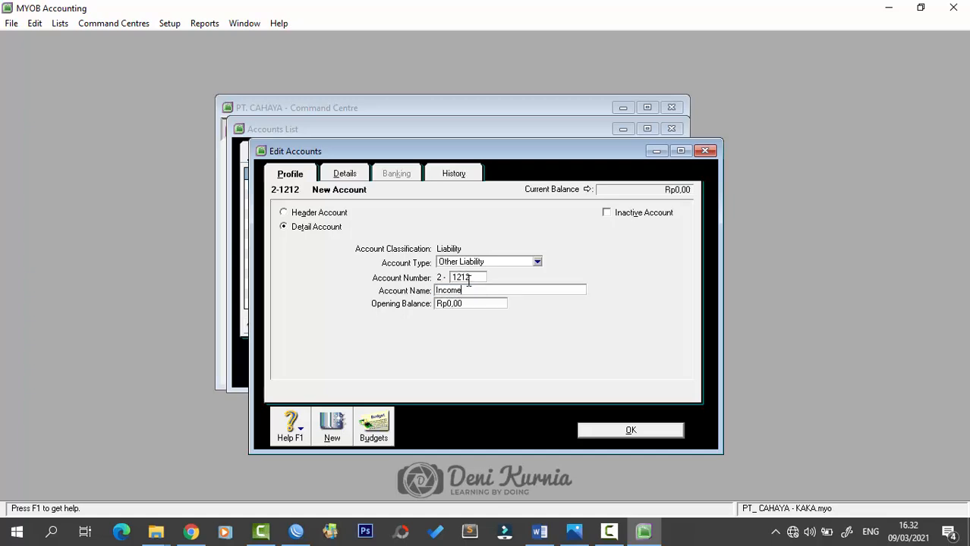
text(Tax)
text(Payable)
key(alt+n)
- Add liability accounts 2-1213 PPN Payable and 2-1310 PPN Outcome
text(121)
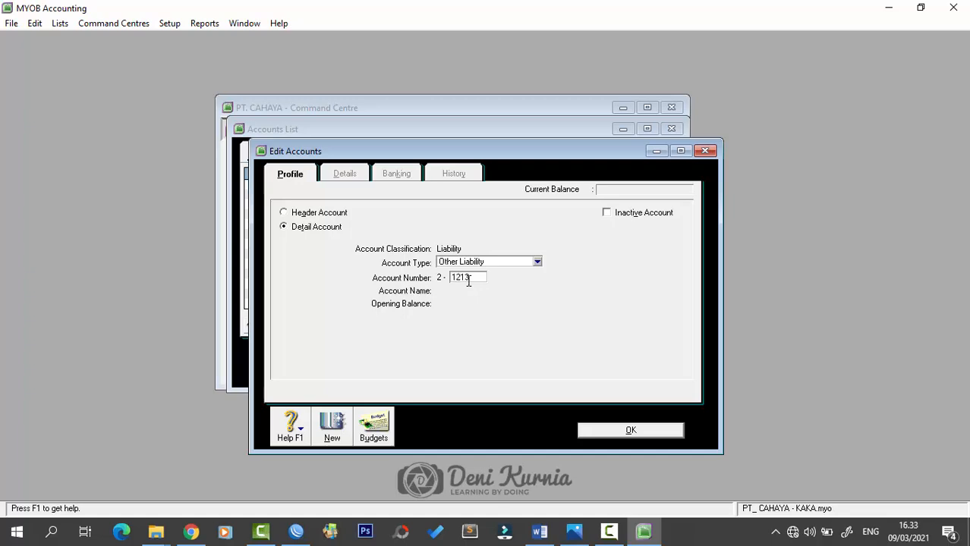
text(3)
key(Tab)
text(PPN Payable)
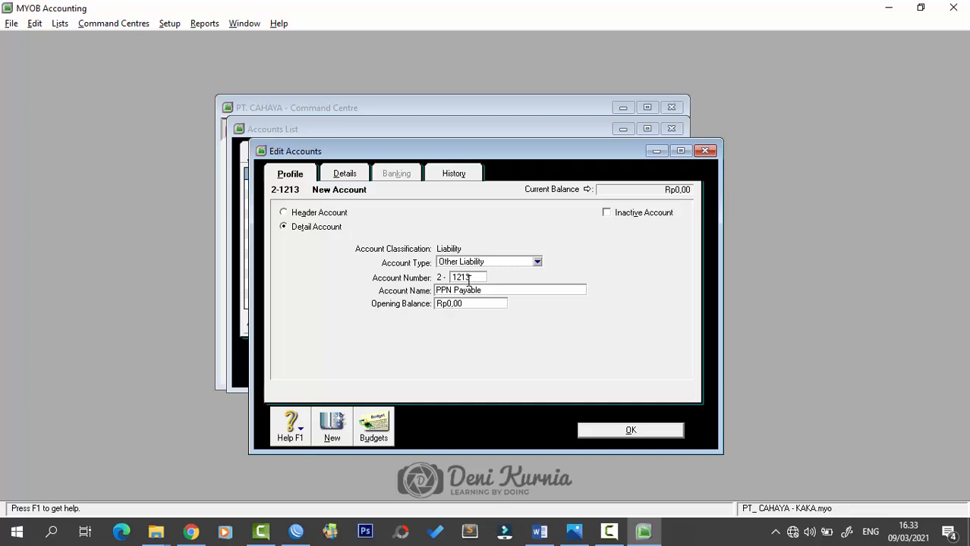
key(alt+n)
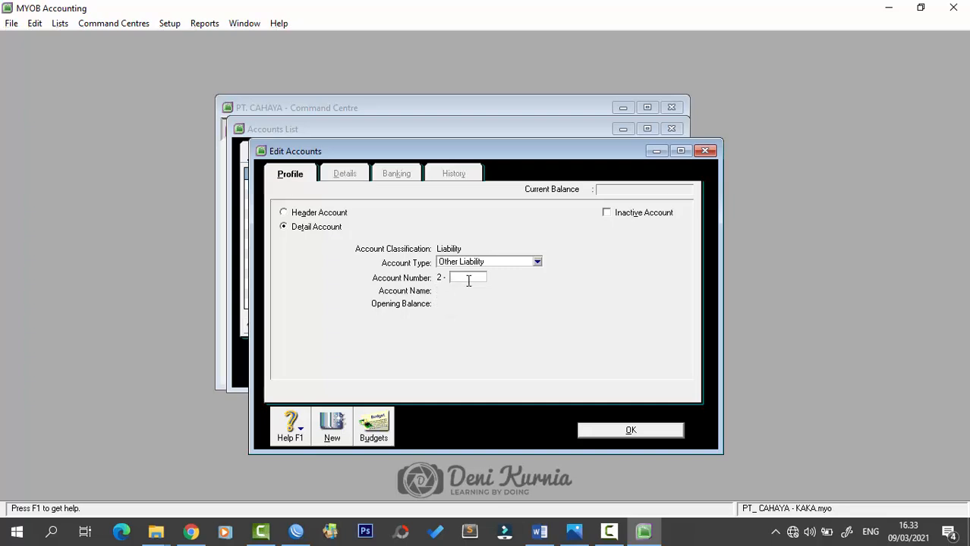
text(1310)
key(Tab)
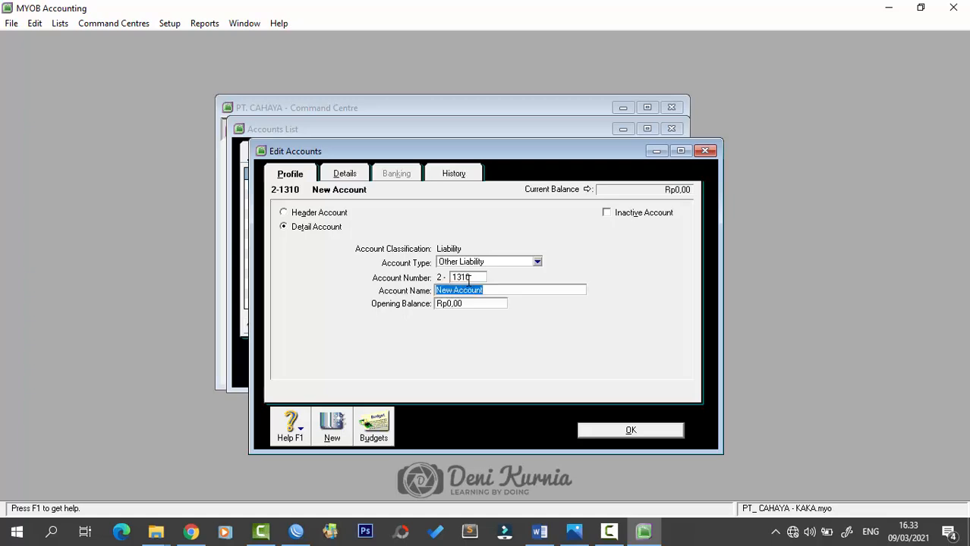
text(PPN Outcome)
key(alt+n)
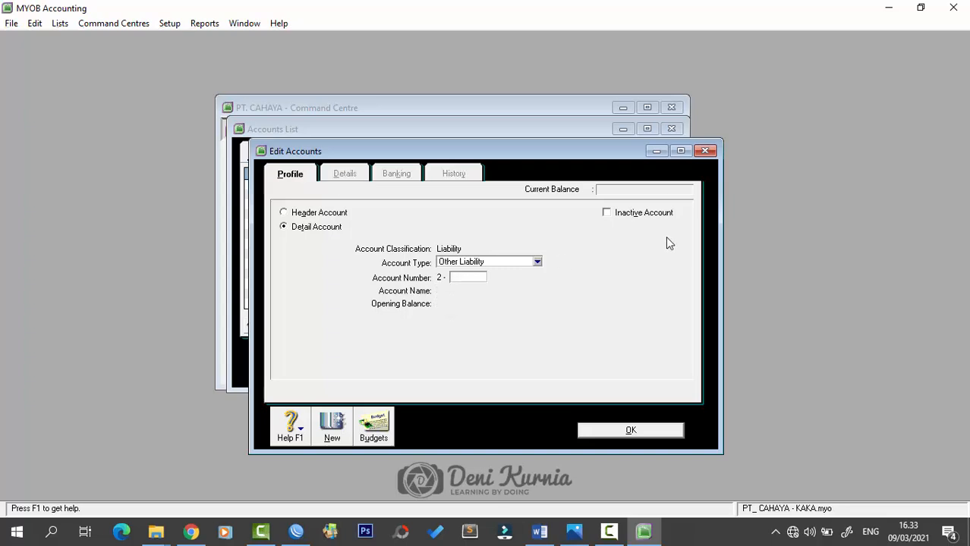
- Add account 2-1320 PPN Income, then set the next account's type to Long Term Liability
text(1320)
key(Tab)
text(PPN)
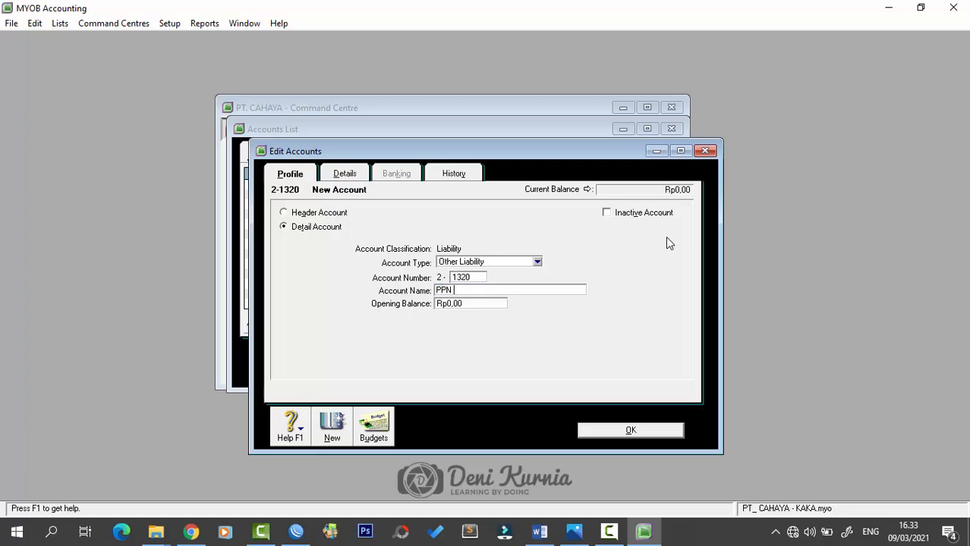
text( Income)
key(Return)
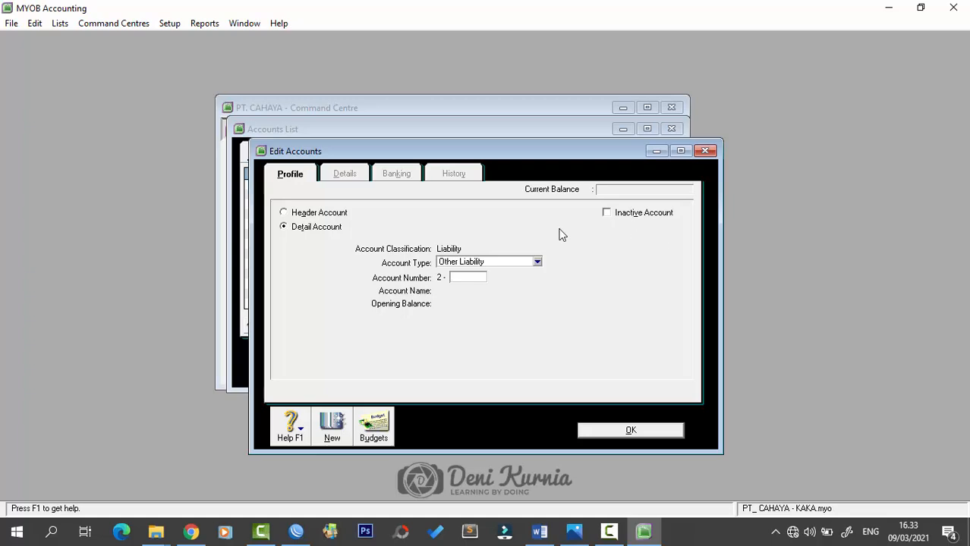
click(521, 259)
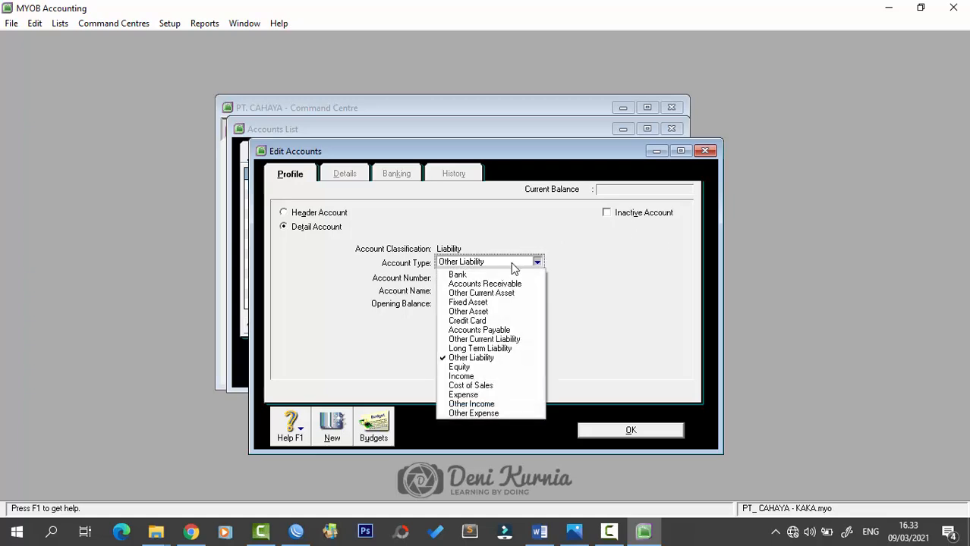
click(520, 349)
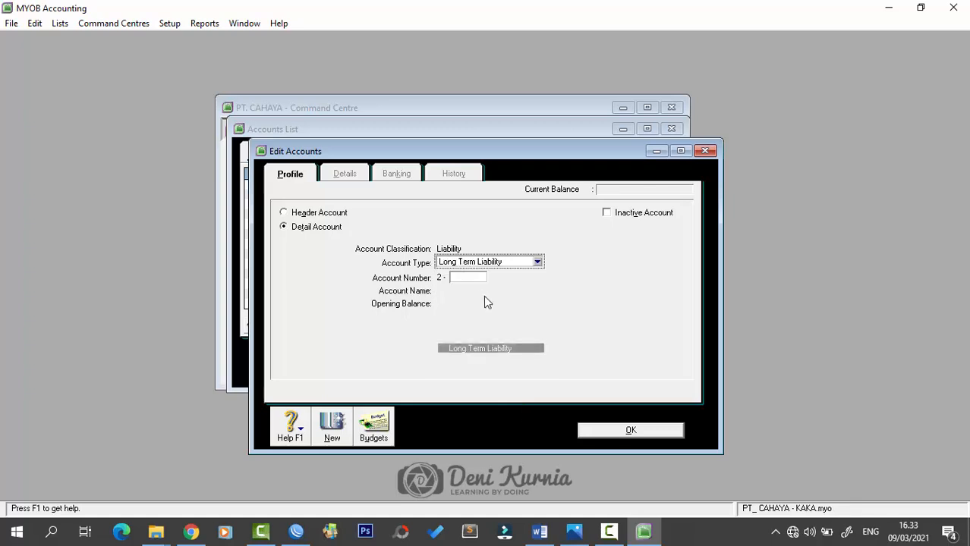
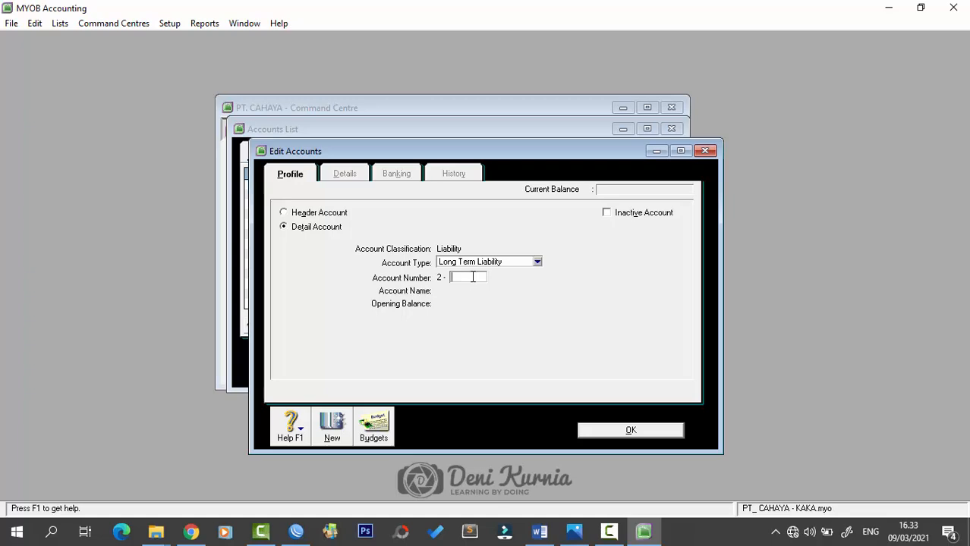
- Save long-term liability account 2-2100 Bank Mandiri Loan
text(2100)
key(Tab)
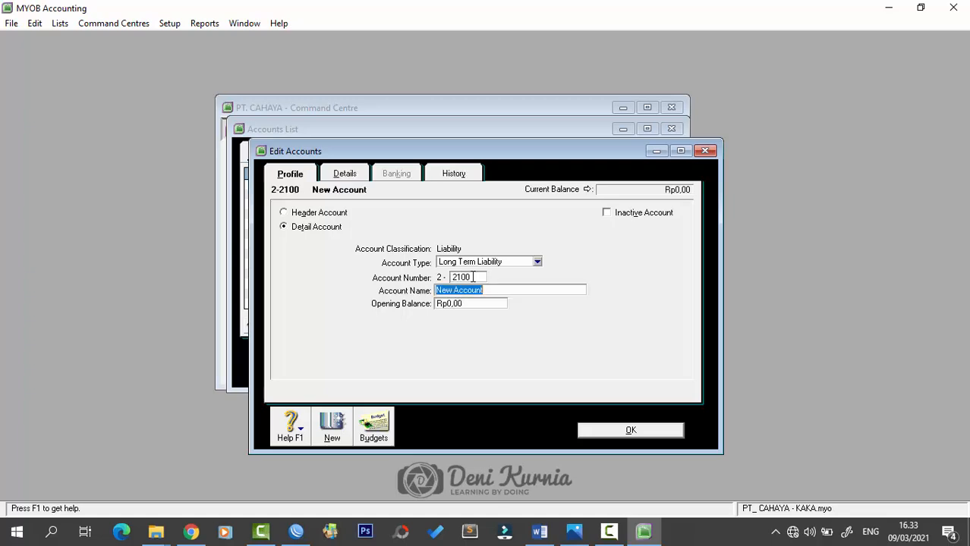
text(Bank Mandiri Loan)
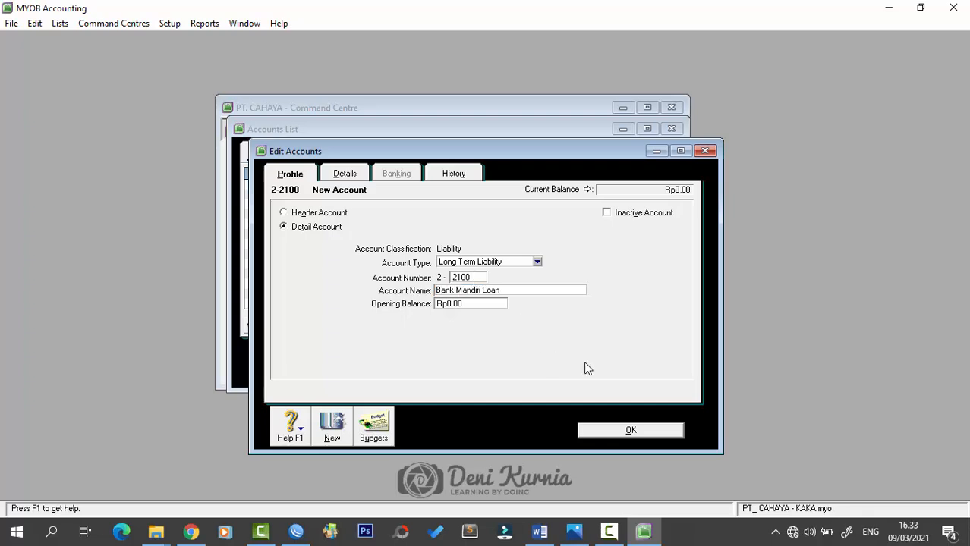
click(600, 429)
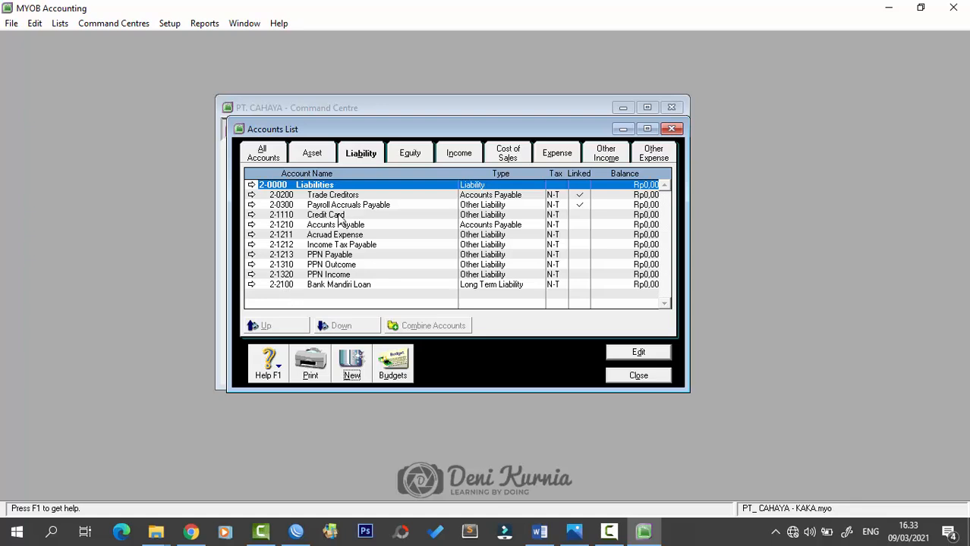
click(405, 156)
- Add equity account 3-1100 Common Stock
click(351, 365)
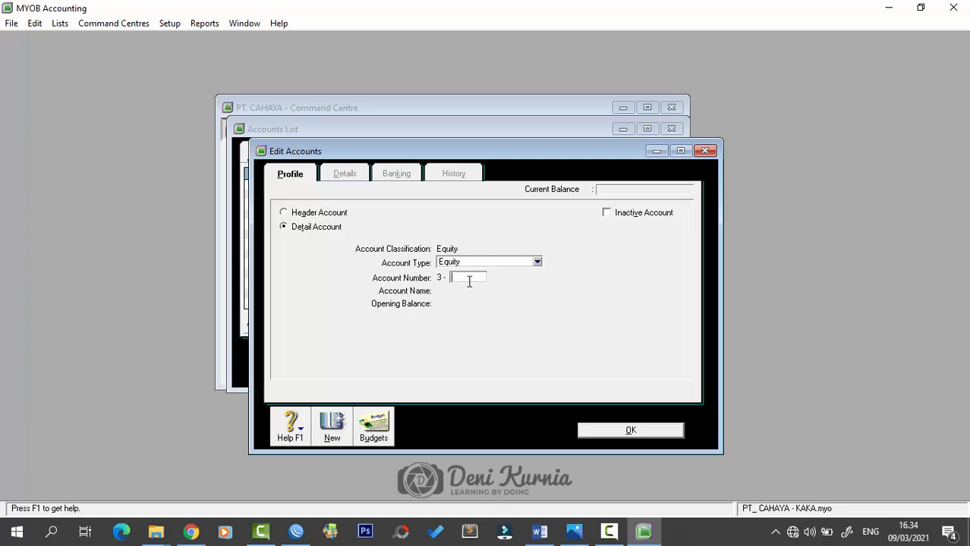
text(1100)
key(Tab)
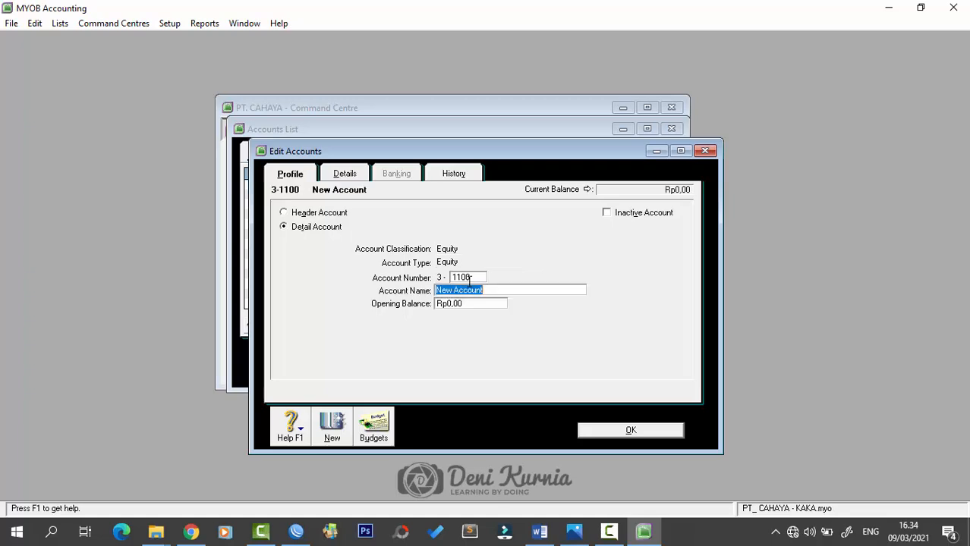
text(Common Stock)
key(Return)
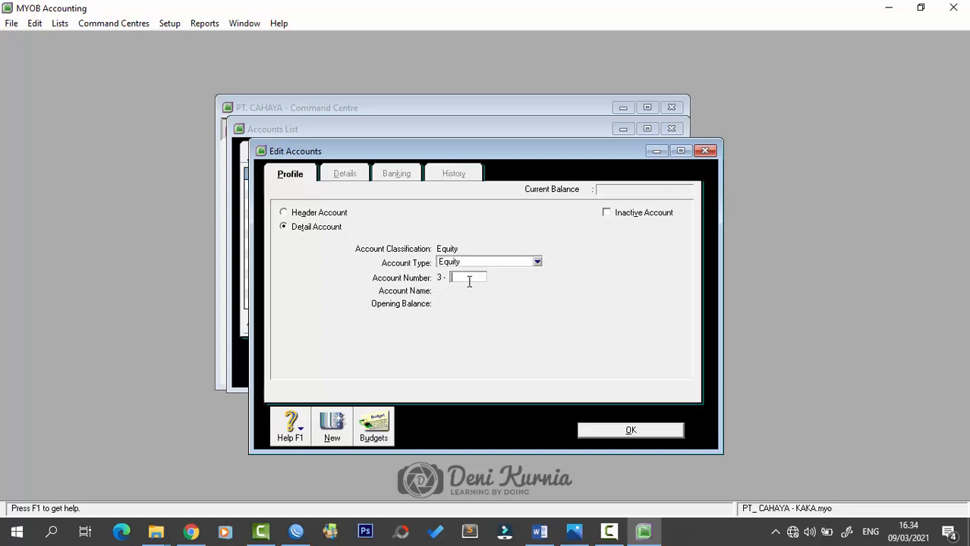
- Add equity accounts 3-1200 Retained Earning and 3-1300 Income Summary
text(1200)
key(Tab)
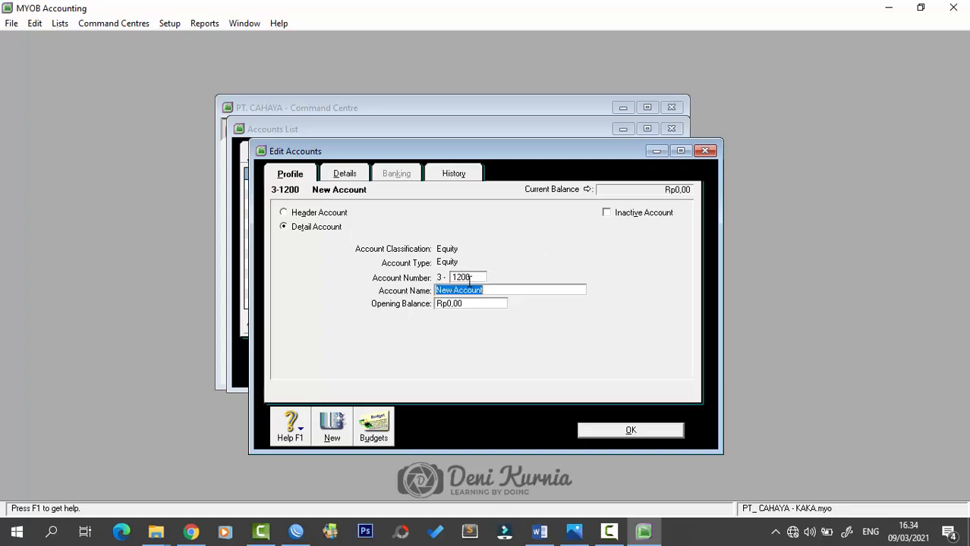
text(Retained Earning)
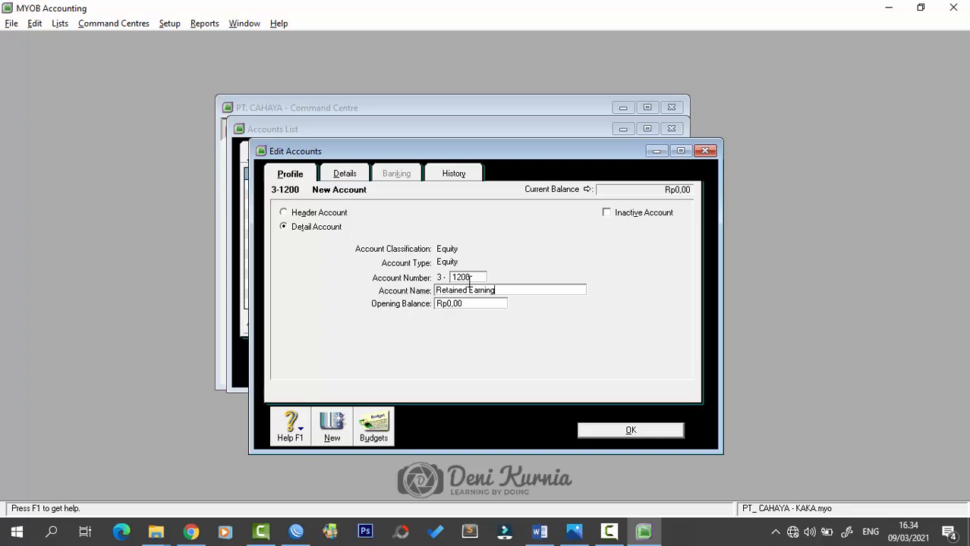
key(alt+n)
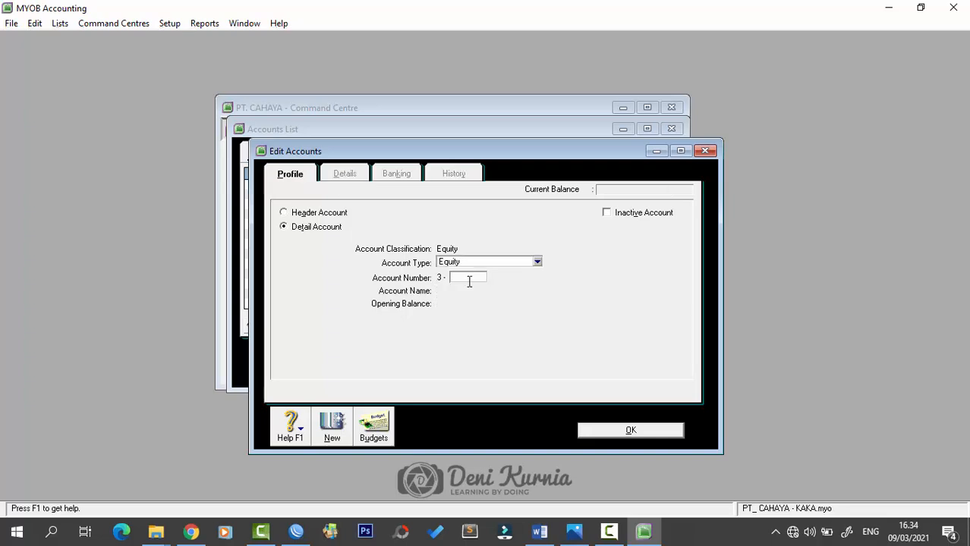
text(1300)
key(Tab)
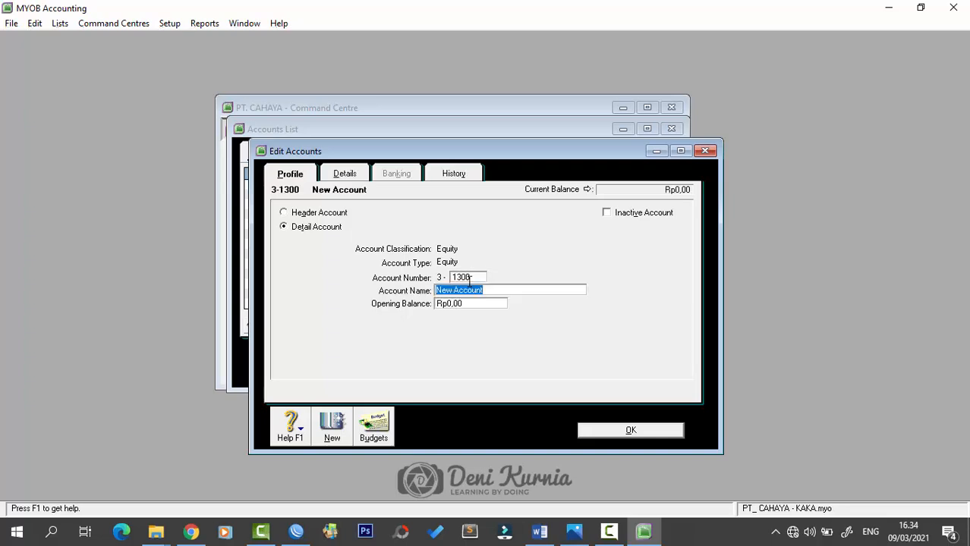
text(Income Summary)
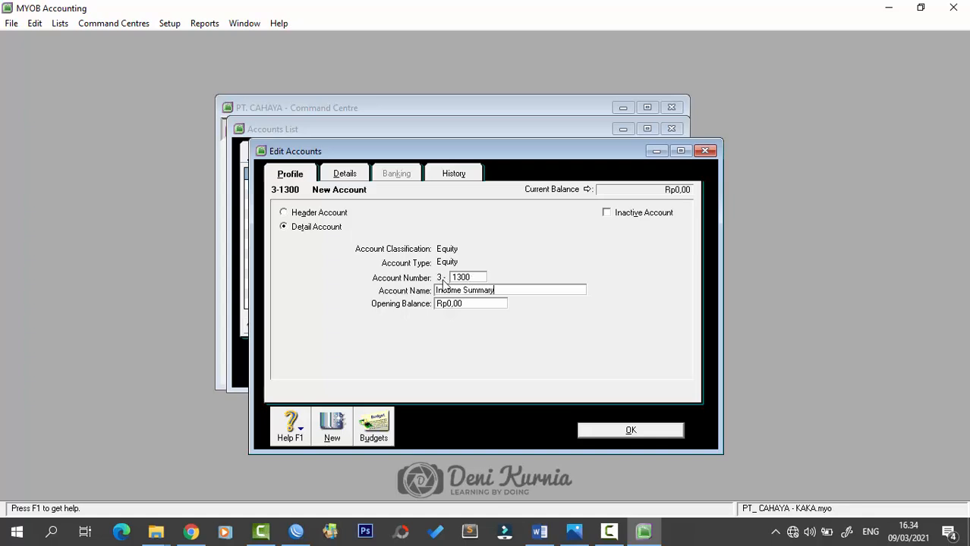
click(656, 431)
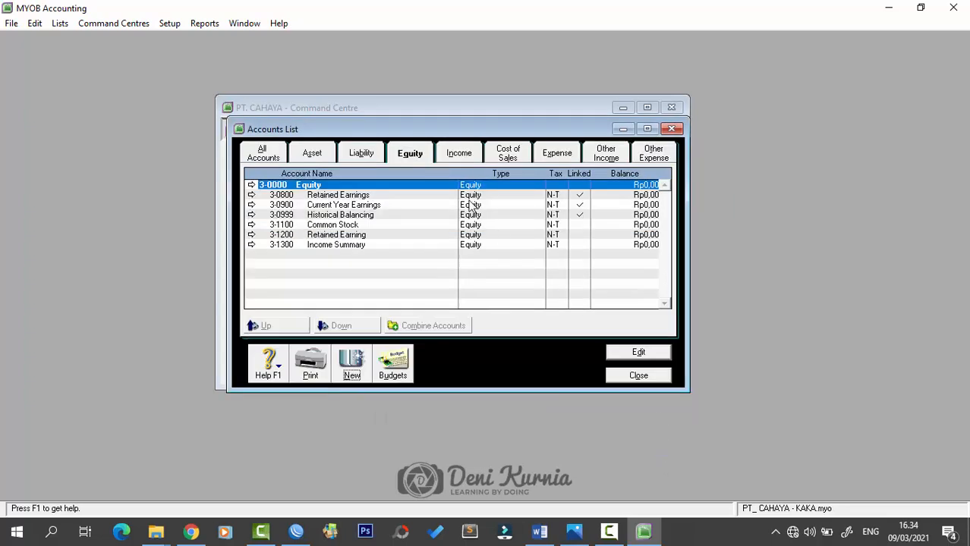
- Add income accounts 4-1100 Sales of Merchandise and 4-2100 Freight Collected
click(454, 153)
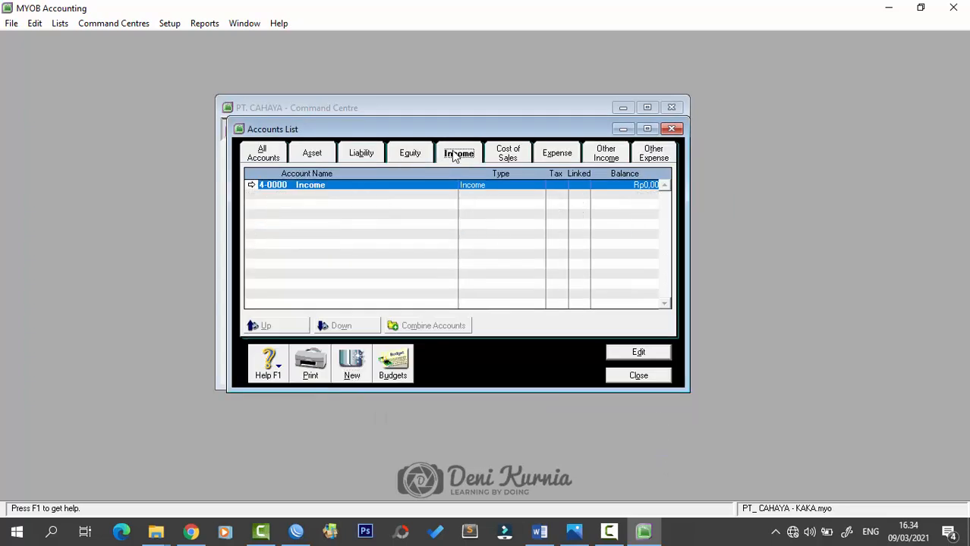
click(351, 363)
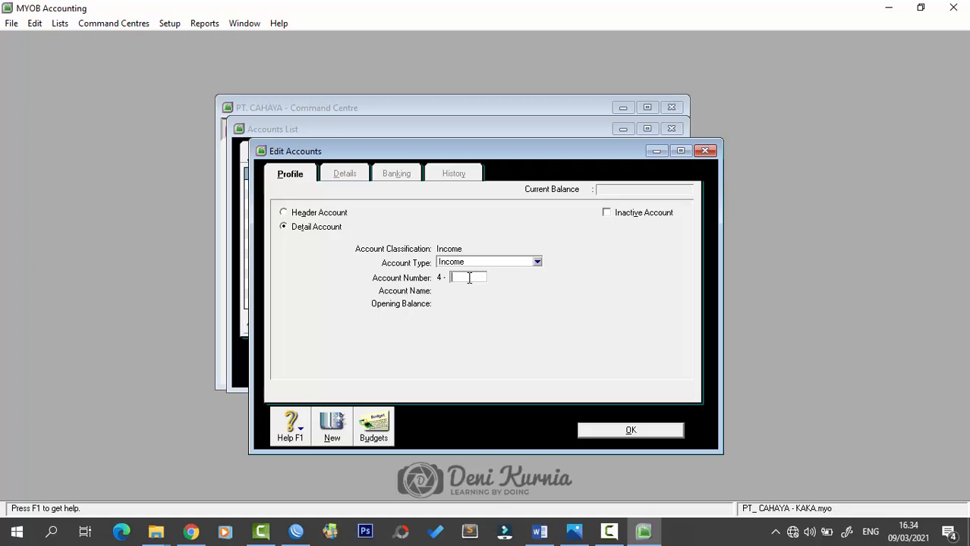
text(1100)
key(Tab)
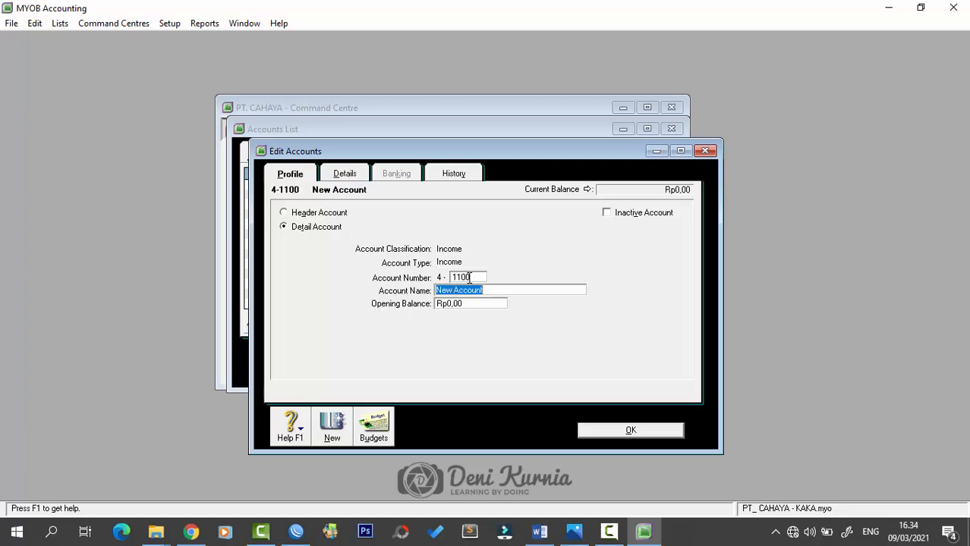
text(Sales of MErchandise)
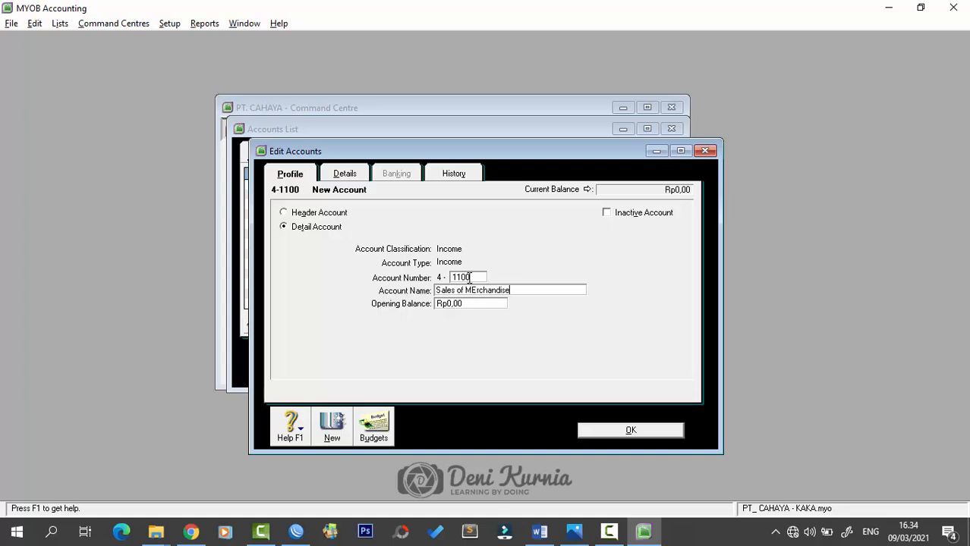
key(Return)
text(2100)
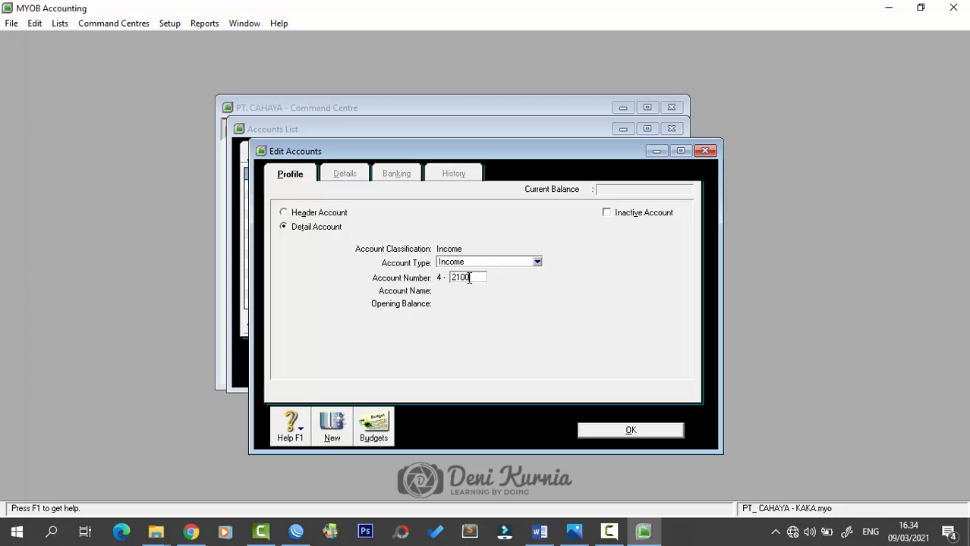
key(Tab)
text(Freigh)
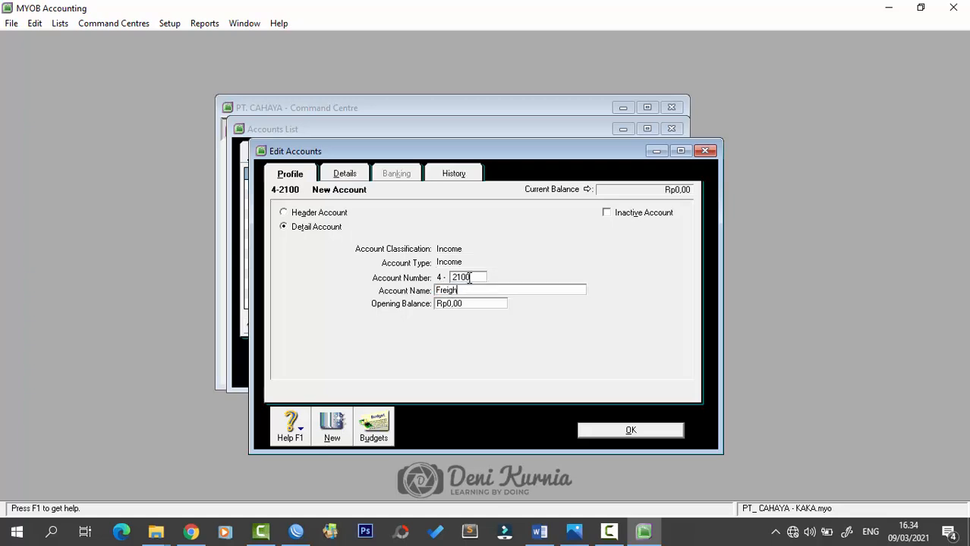
text(t Collected)
key(Return)
- Add income account 4-2200 Late Fee Collected and enter 4-2300 Sales Discount
text(2200)
key(Tab)
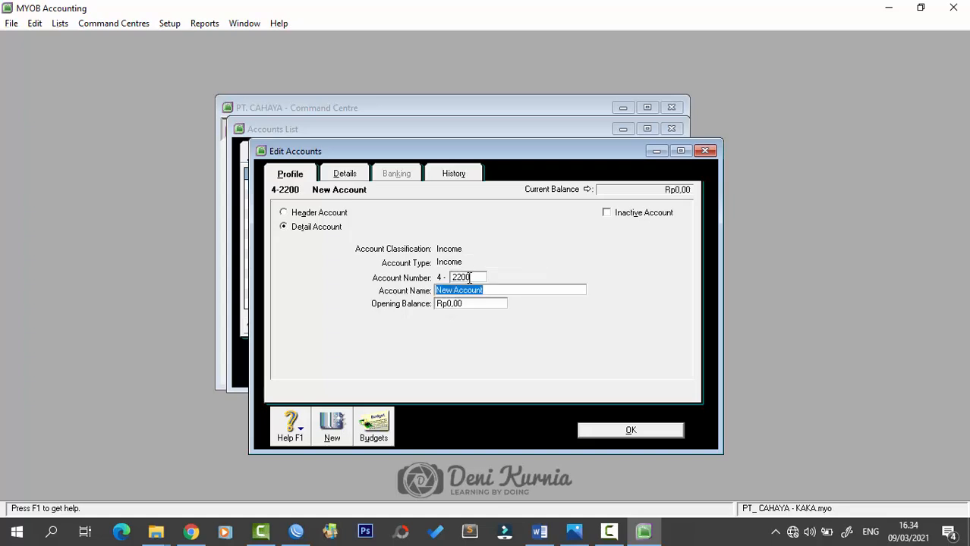
text(FrLa)
key(BackSpace)
key(BackSpace)
key(BackSpace)
key(BackSpace)
text(Late Fee Collected)
key(Tab)
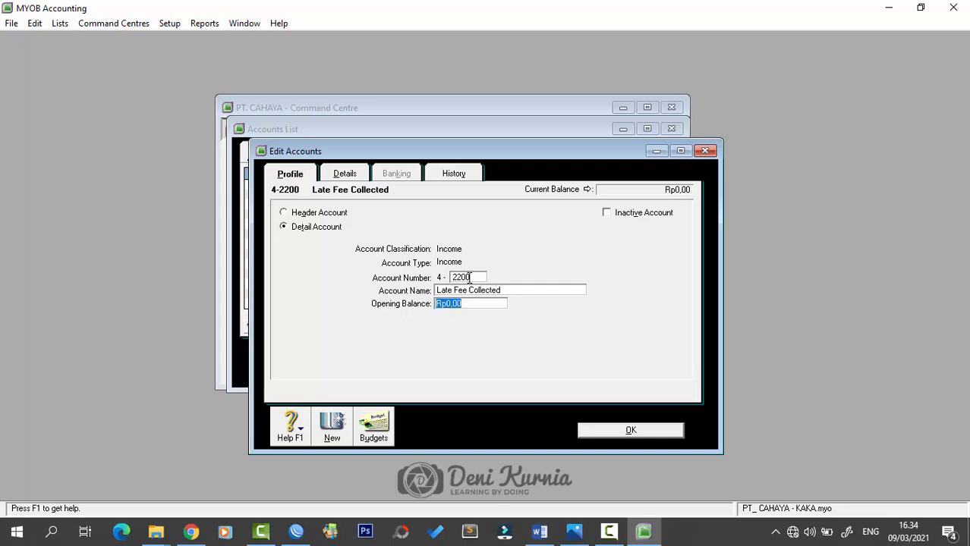
key(Return)
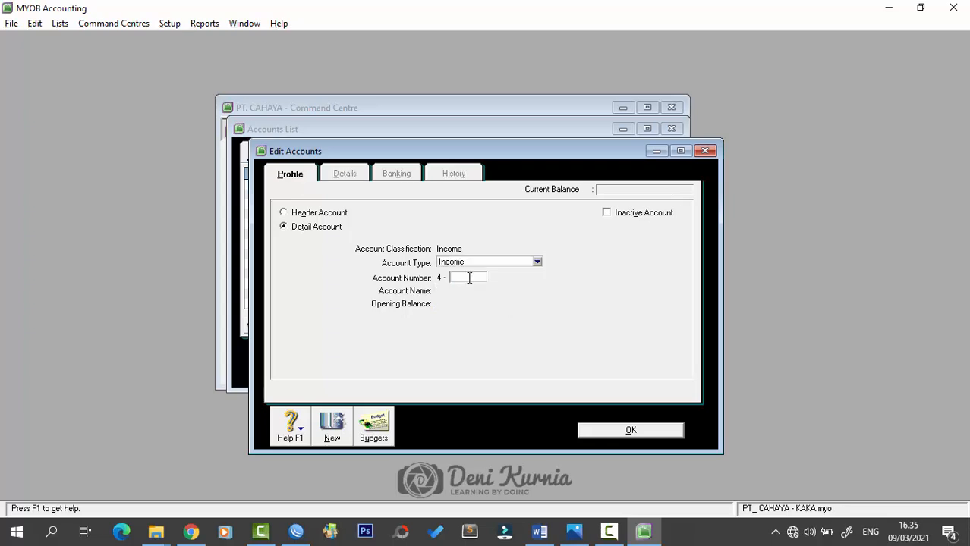
text(2300)
key(Tab)
text(S)
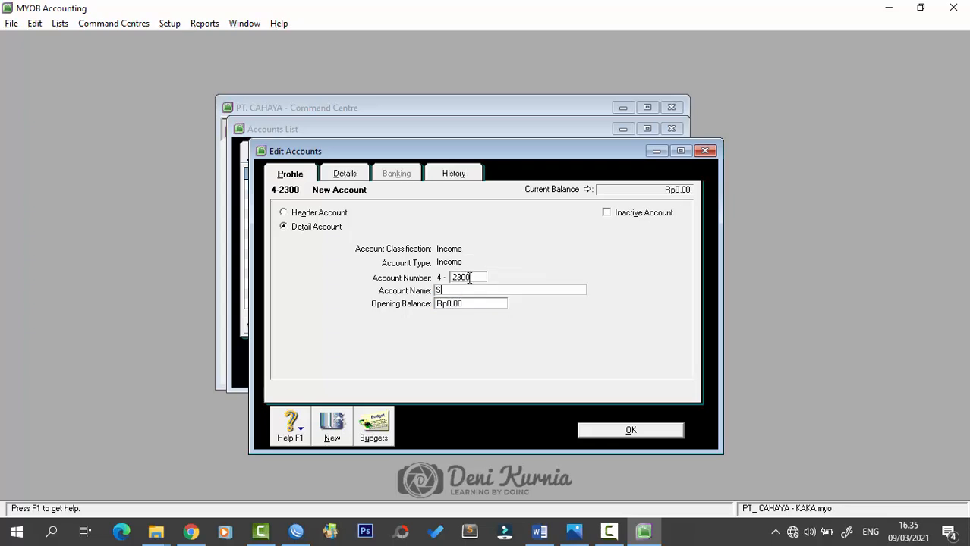
text(ales Discount)
- Save Sales Discount and add cost of sales account 5-1100 Cost of Goods Sold
click(624, 430)
click(508, 153)
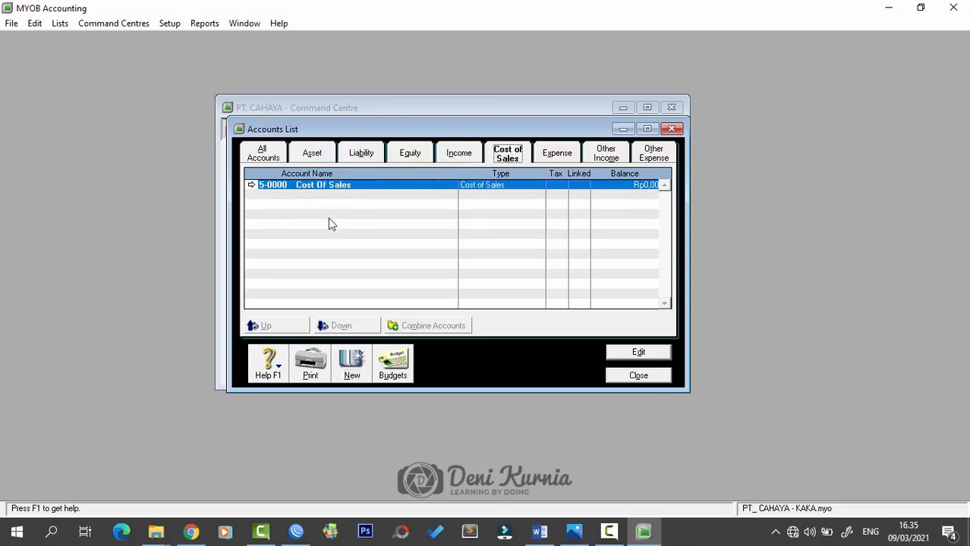
click(352, 363)
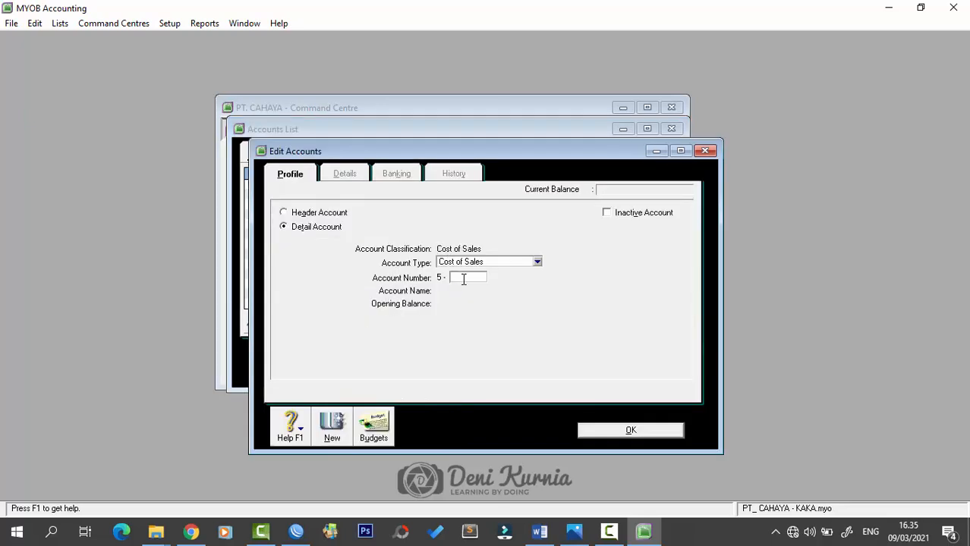
text(1100)
key(Tab)
text(Cos)
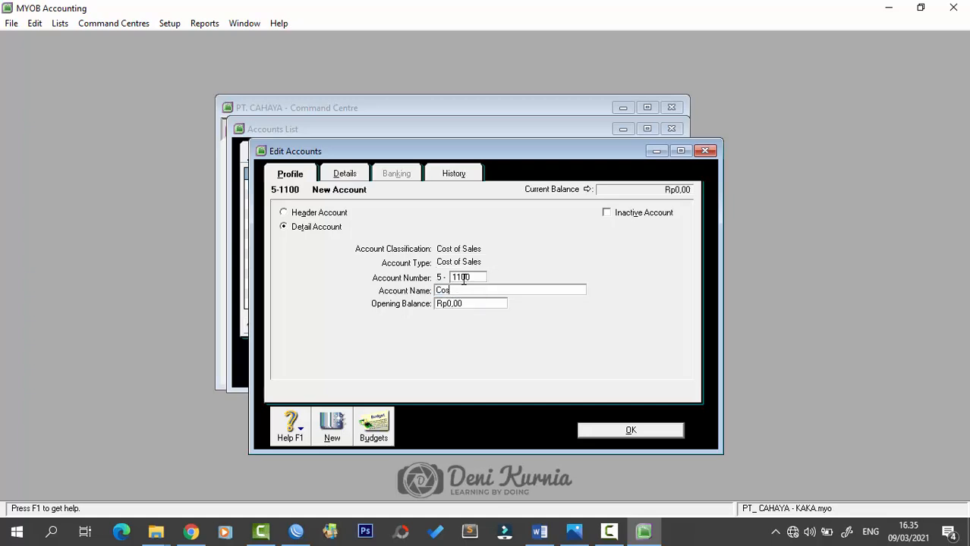
text(t of Goods)
key(BackSpace)
text(s Sold)
key(Return)
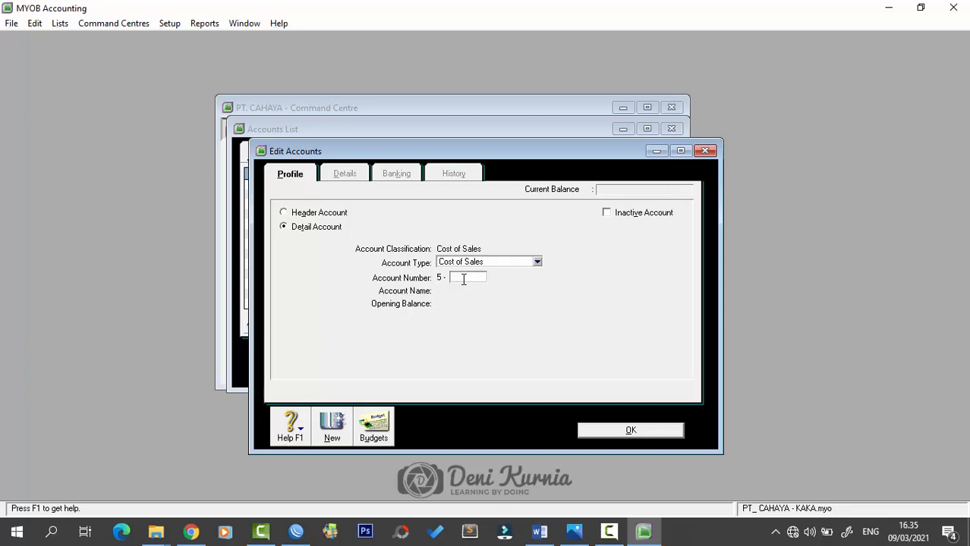
- Add 5-2000 Freight Paid and enter 5-3000 Purchase Discount
text(2000)
key(Tab)
text(Freight)
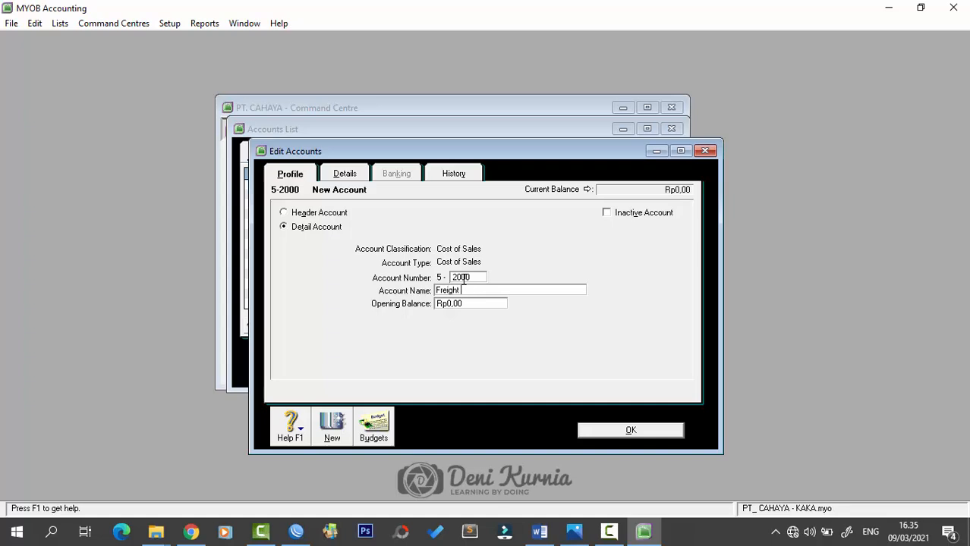
text( Paid)
key(Return)
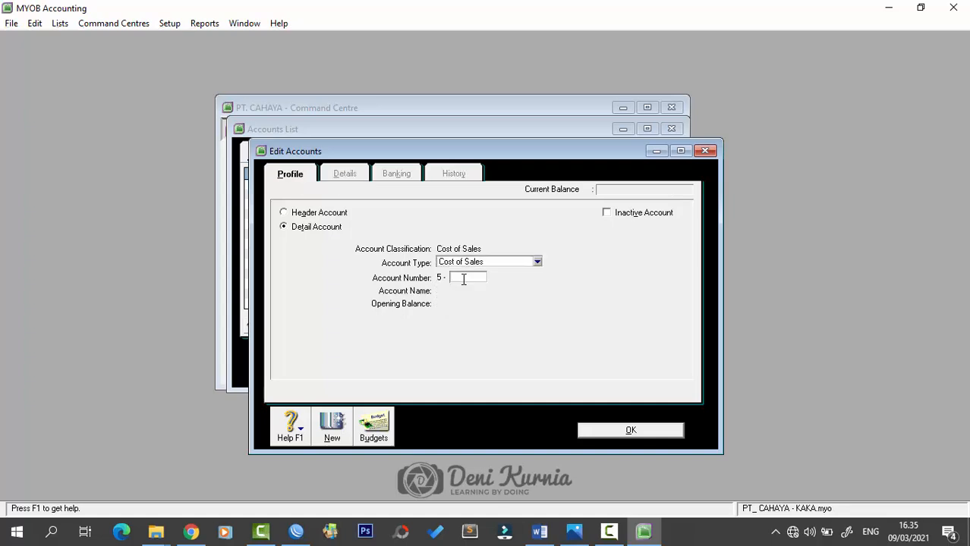
text(3000)
key(Tab)
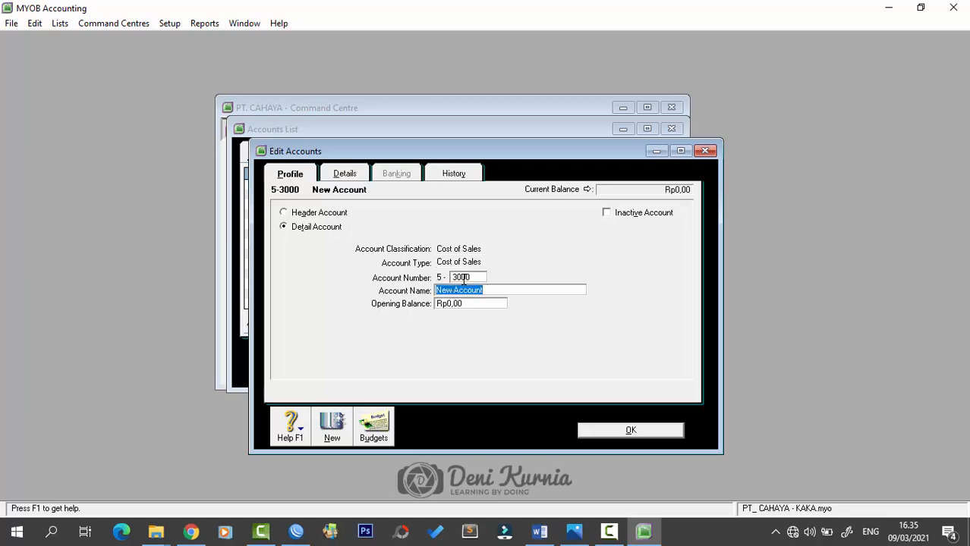
text(Purchase Discount)
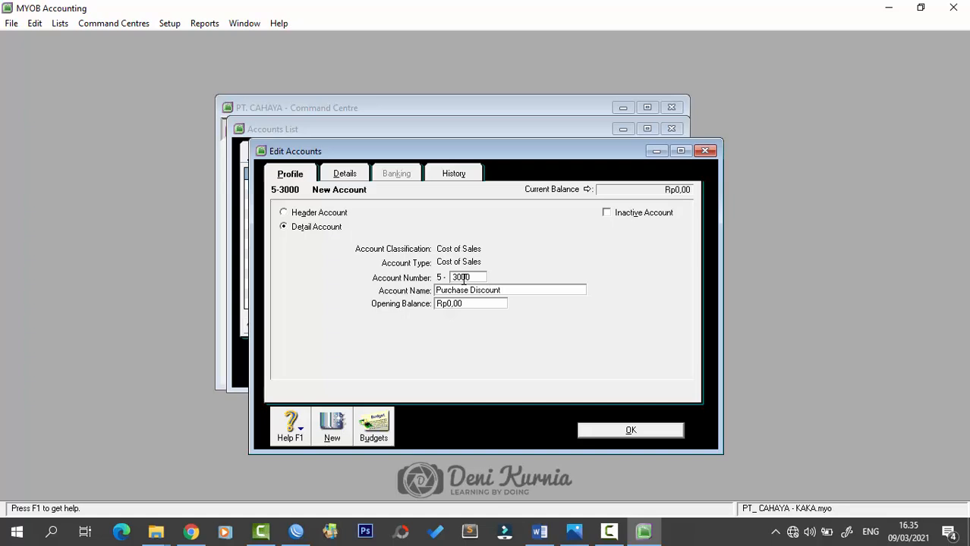
- Save Purchase Discount and add expense account 6-1000 Advertising Expenses
click(589, 430)
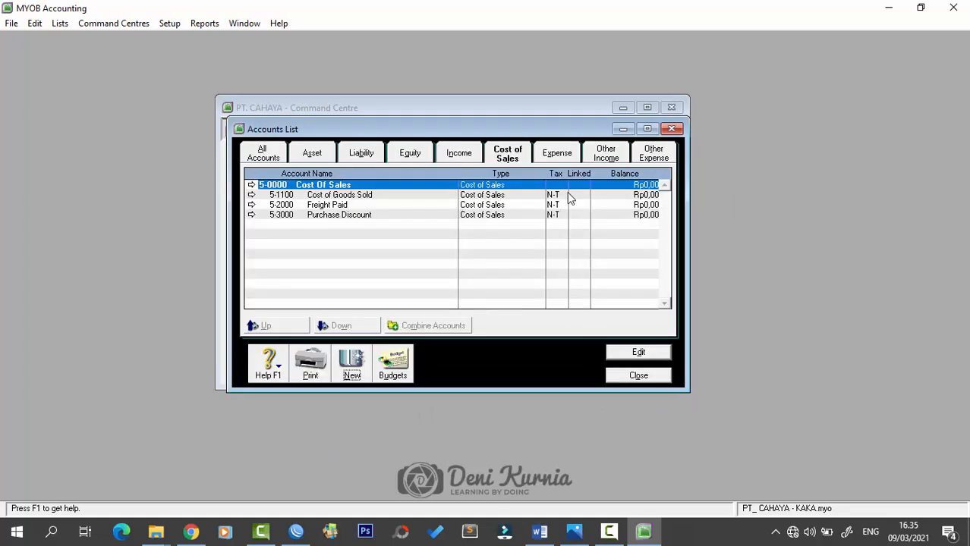
click(568, 155)
click(353, 372)
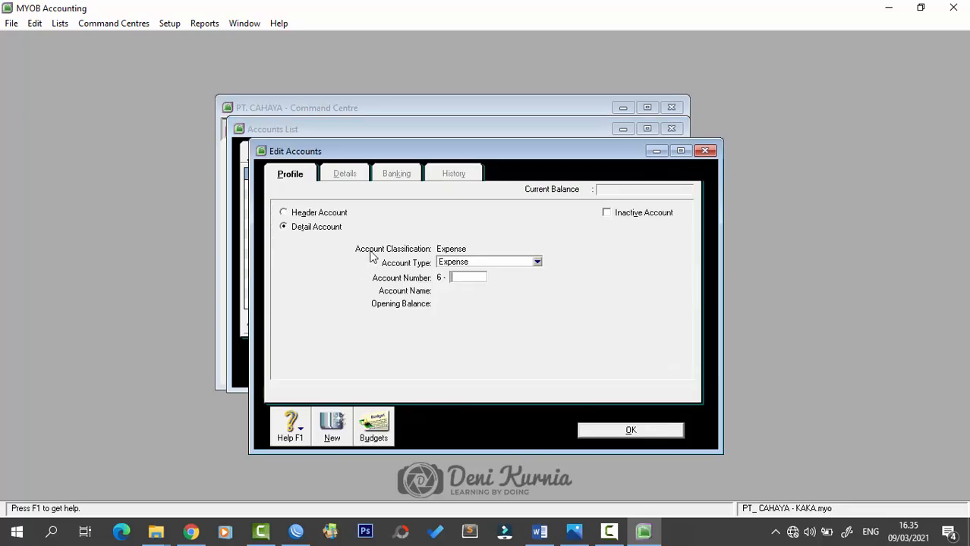
text(1000)
key(Tab)
text(A)
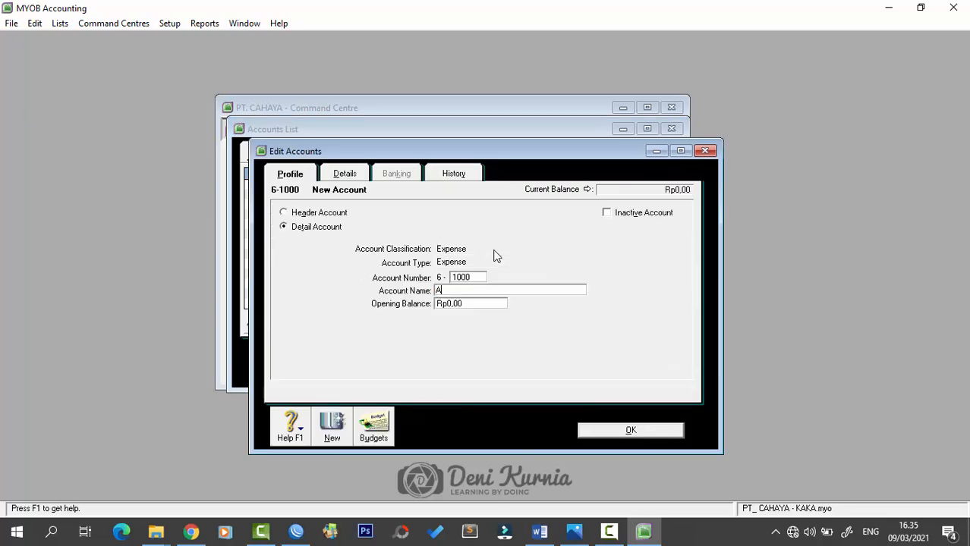
text(dvertising Expenses)
key(Return)
- Add expense account 6-1200 In Store Promotion Expenses and begin the next account number
text(1200)
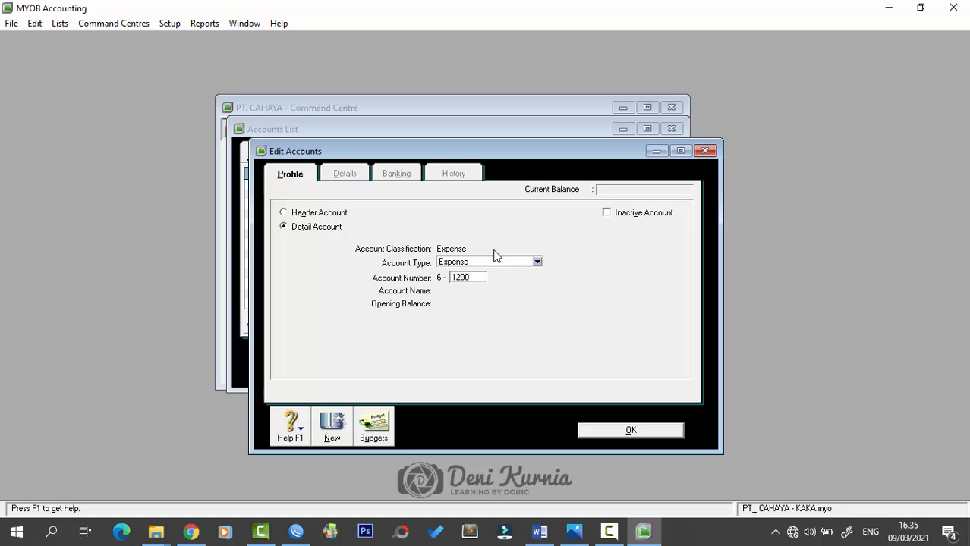
key(Tab)
text(Ins)
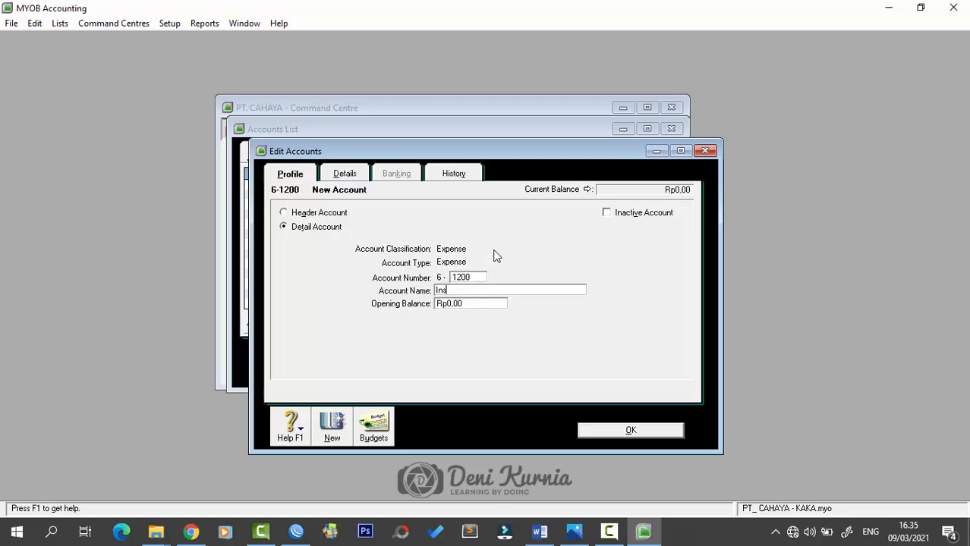
text( Store Promotion Expenses)
key(Return)
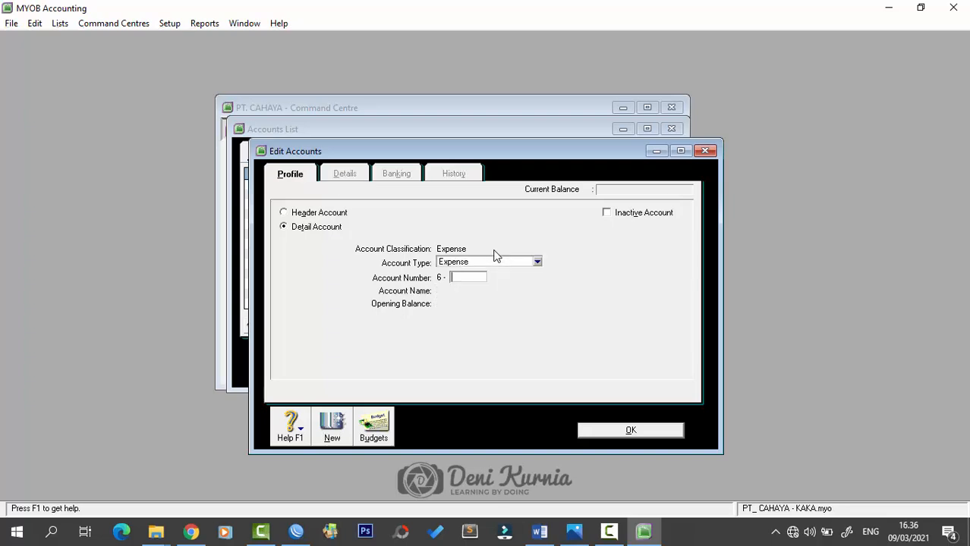
text(121)
key(BackSpace)
- Add expense accounts 6-2100 Utility Expenses and 6-2200 Telephone Expense
mouse_move(552, 151)
mouse_down()
mouse_move(785, 154)
mouse_move(541, 147)
mouse_up()
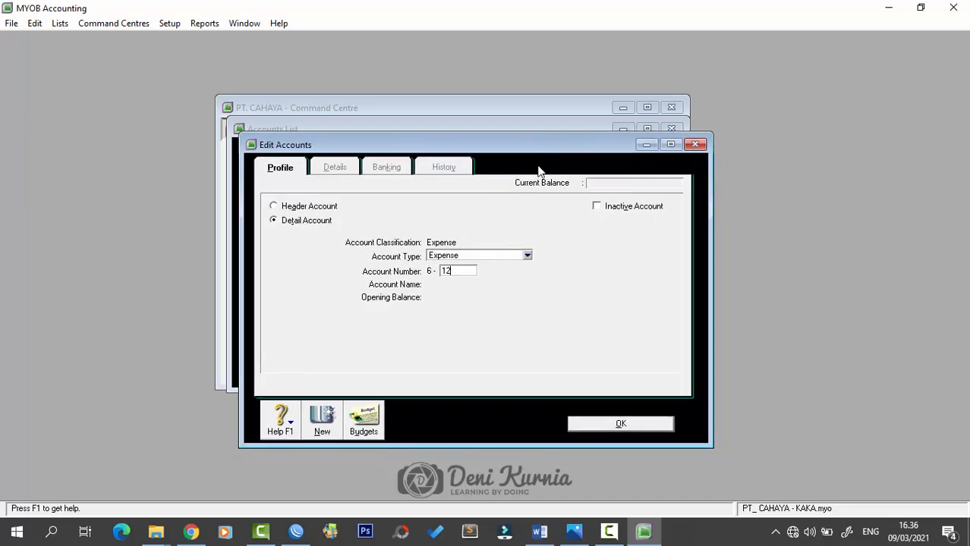
drag(459, 271, 423, 271)
text(2100)
key(Tab)
text(U)
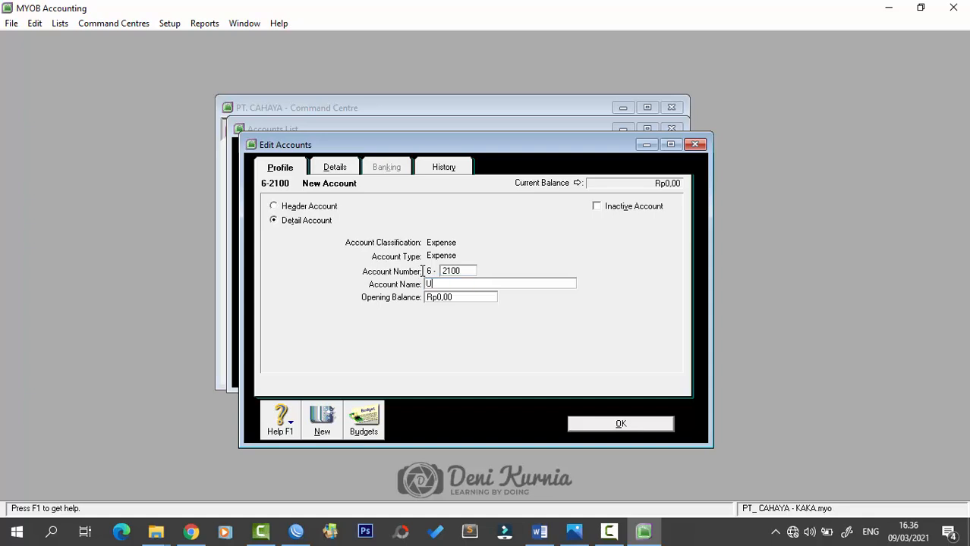
text(tility Expenses)
key(Return)
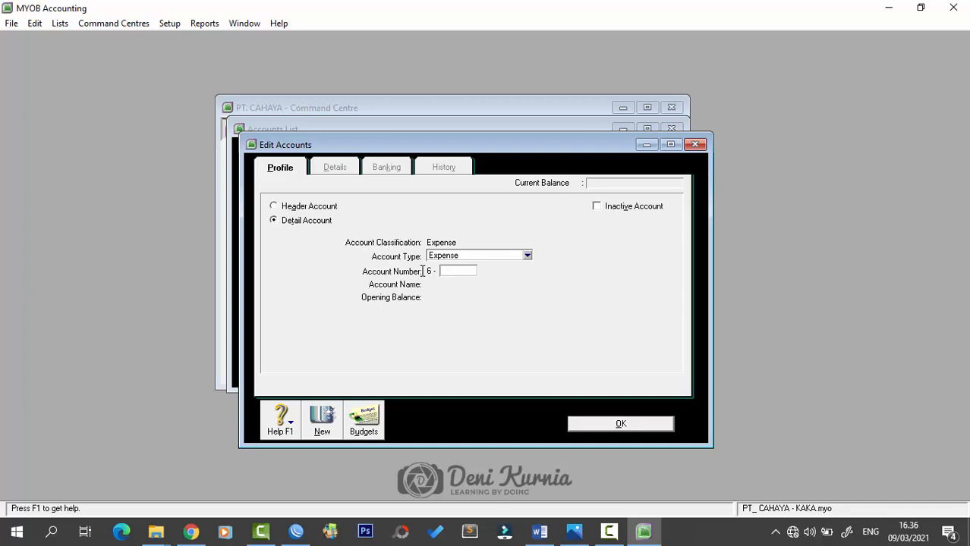
text(2200)
key(Tab)
text(Telep)
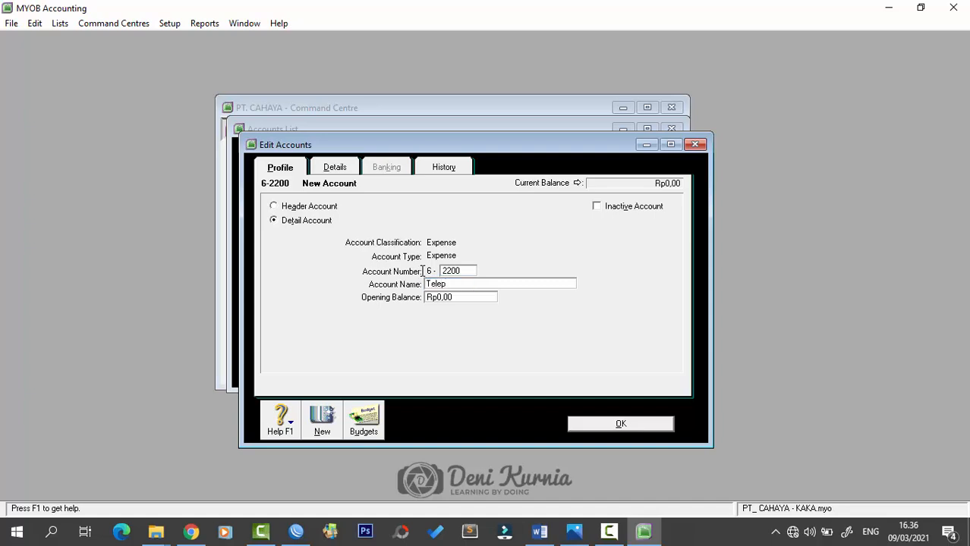
text(hone Expense)
key(Return)
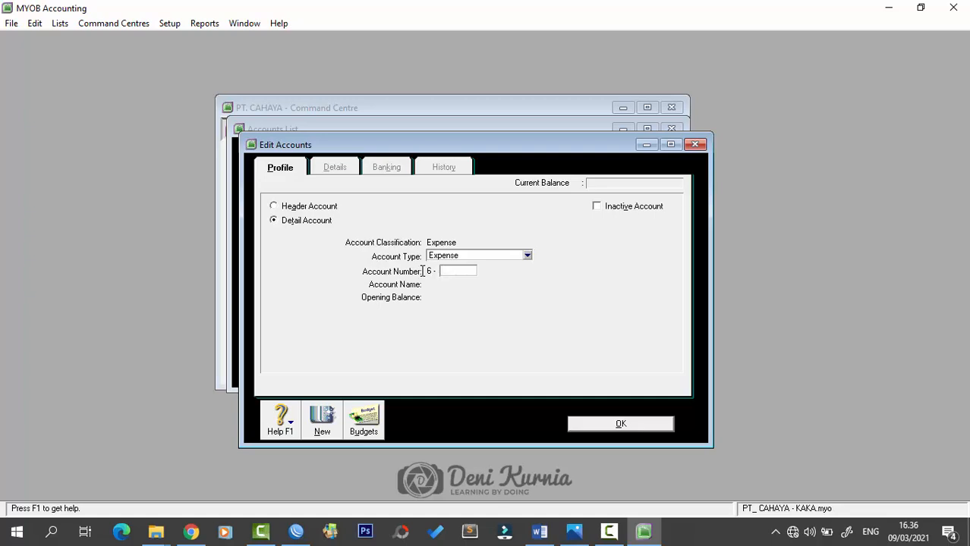
- Add 6-2300 Rent Expense, 6-2400 Supplies Expense and 6-2500 Maintenance and Repair Expense
text(2300)
key(Tab)
text(Re)
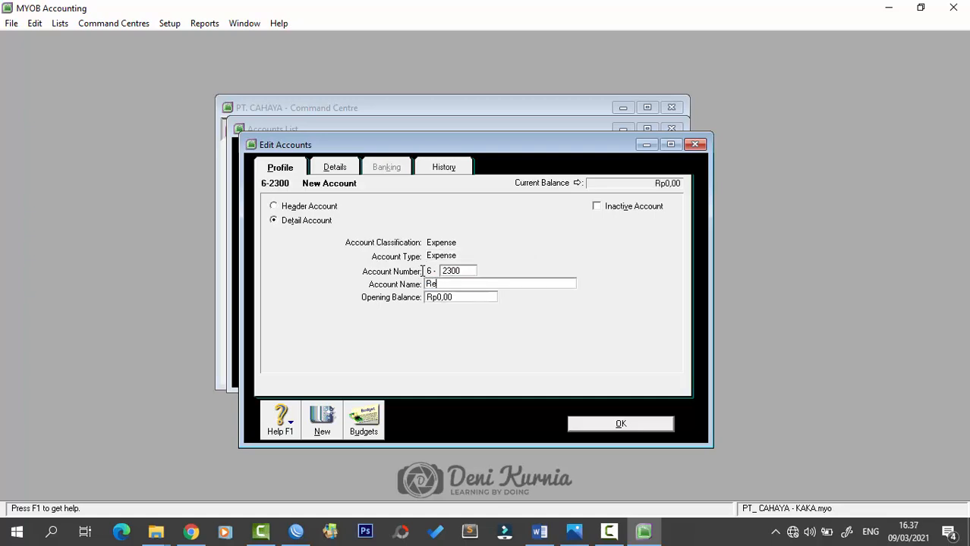
text(nt Expense)
key(Return)
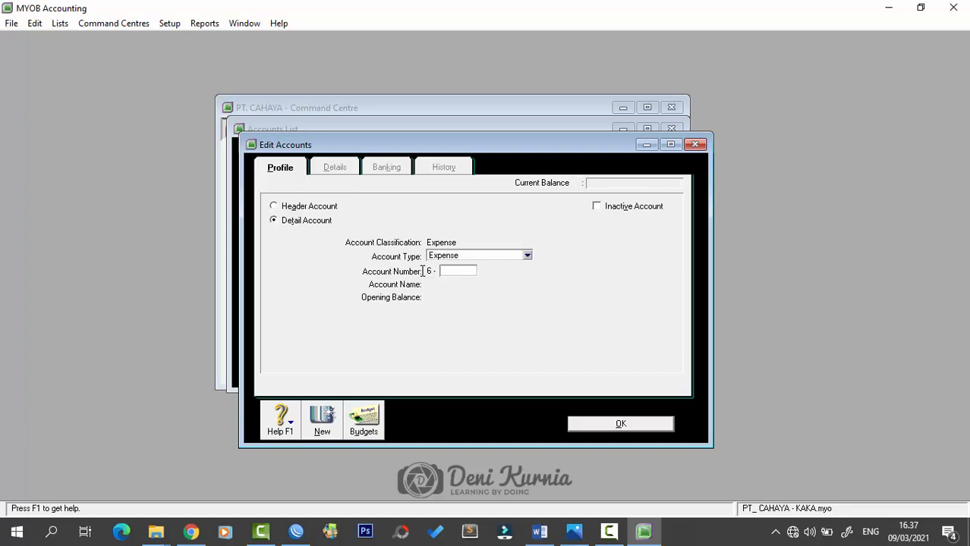
text(2400)
key(Tab)
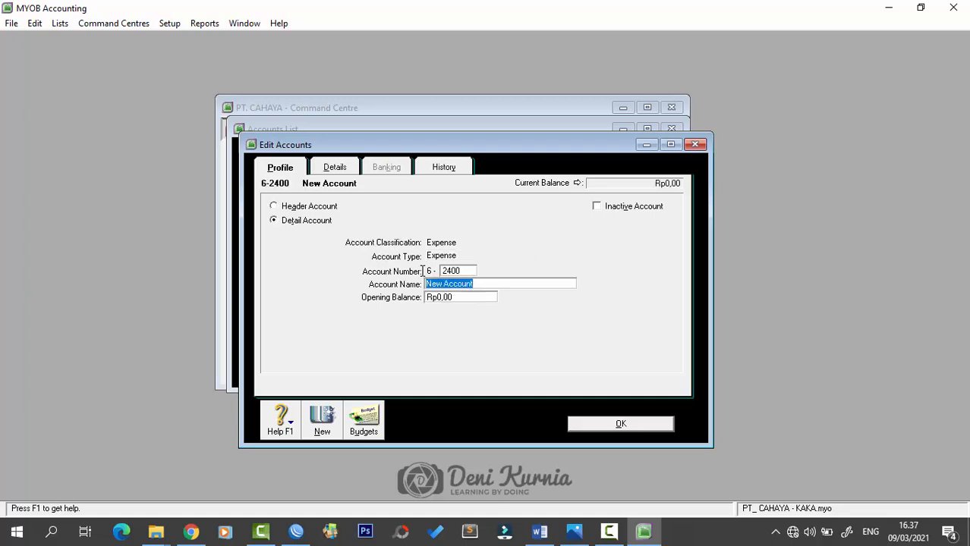
text(Supplies E)
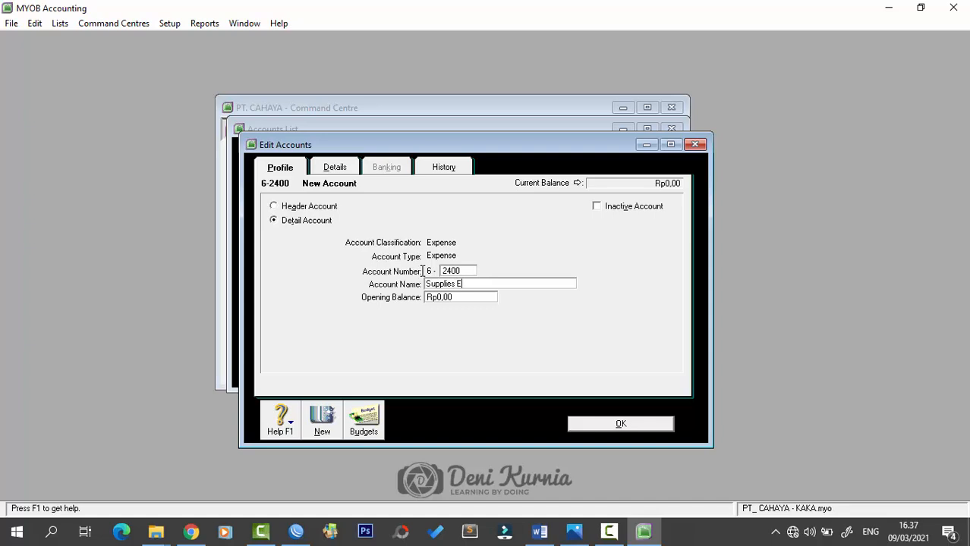
text(xpense)
key(Return)
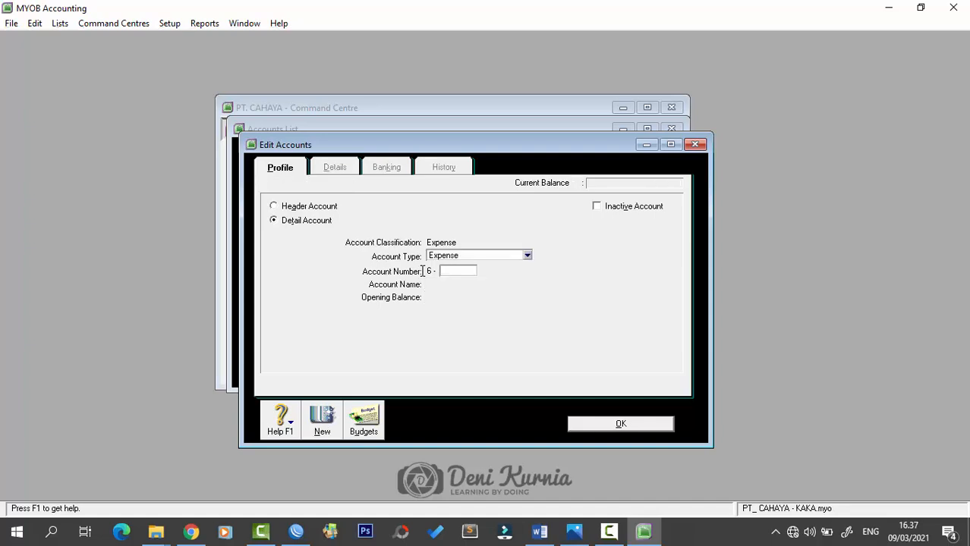
text(2500)
key(Tab)
text(Mai)
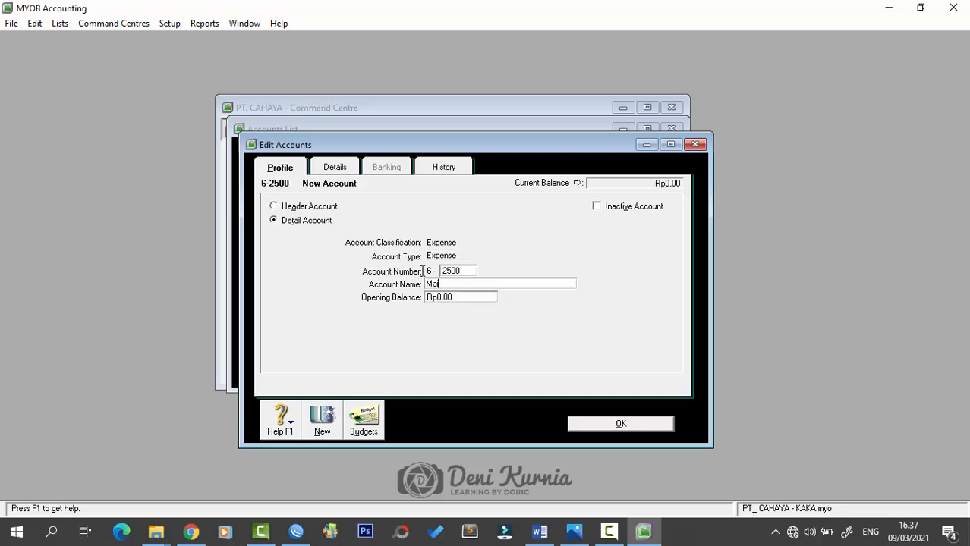
text(ntenance and Repair Expense)
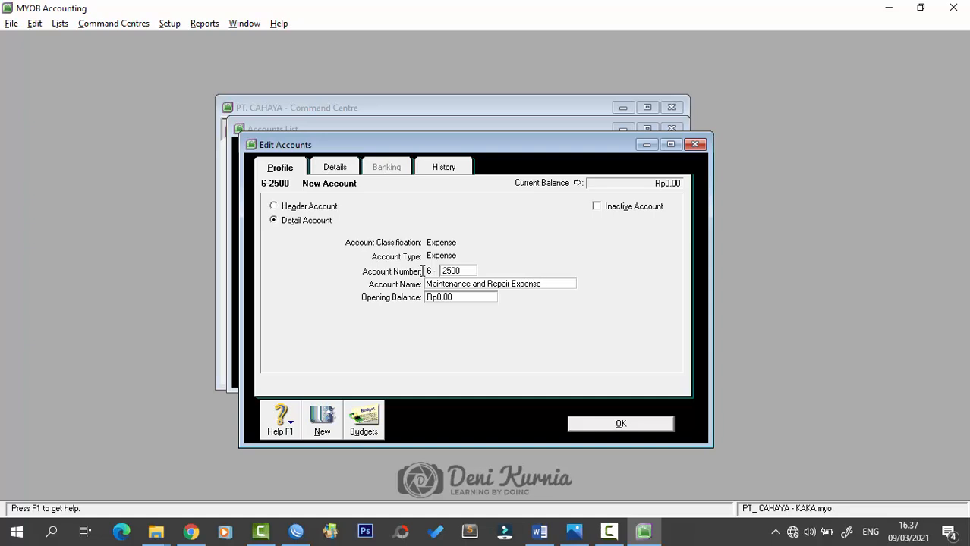
key(Return)
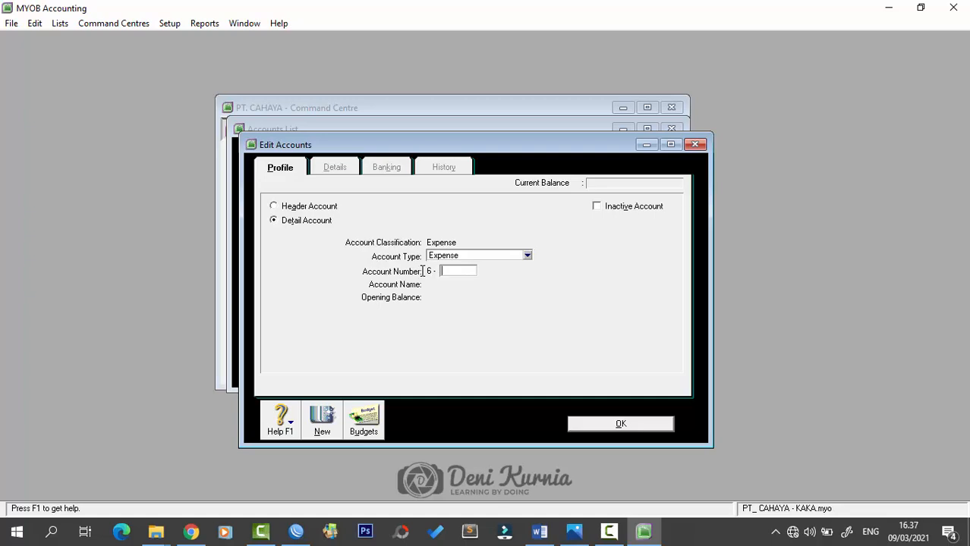
- Add 6-2600 Bad Dept Expense, 6-2700 Depreciation Expense and 6-2800 Insurance Expense
text(2600)
key(Tab)
text(Bad De)
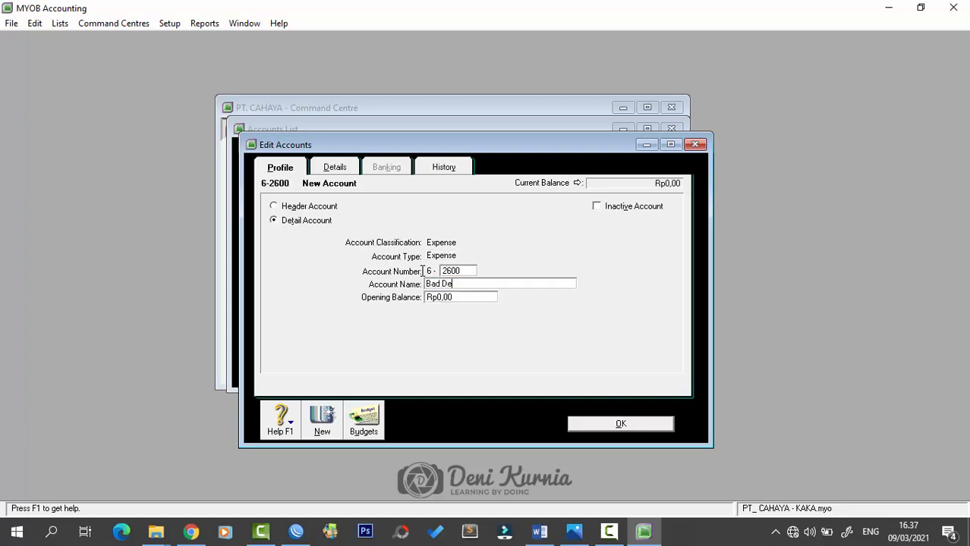
text(pt Expense)
key(Return)
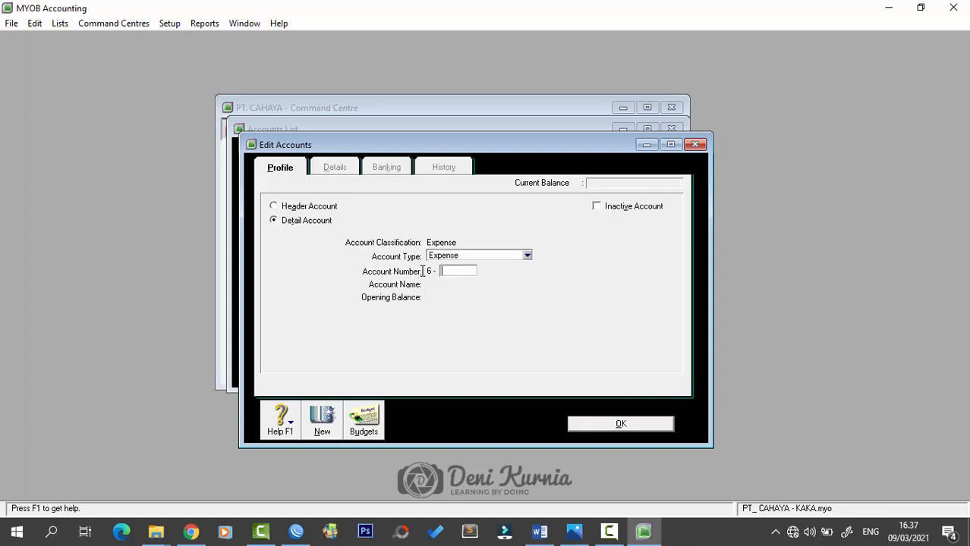
text(2700)
key(Tab)
text(Depre)
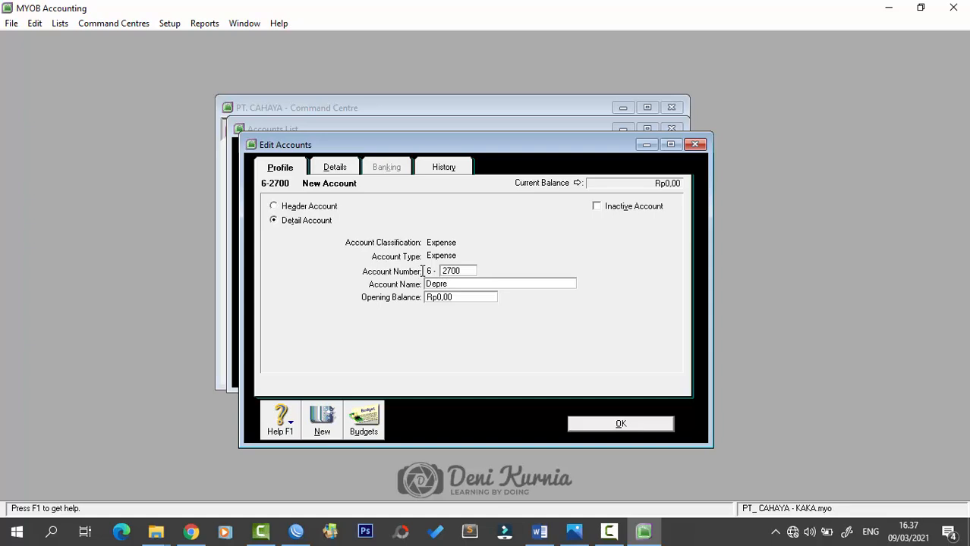
text(ciation Expense)
key(Return)
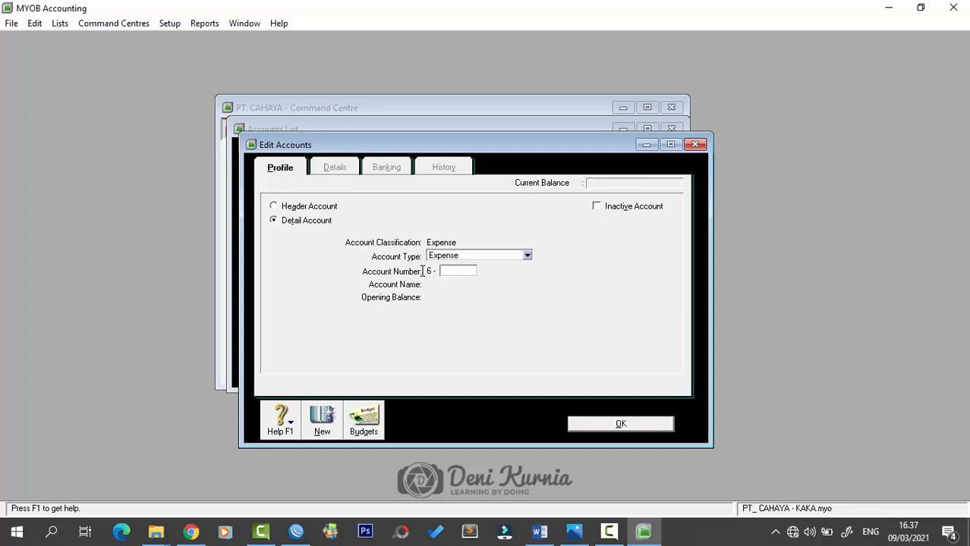
text(2800)
key(Tab)
text(Insuran)
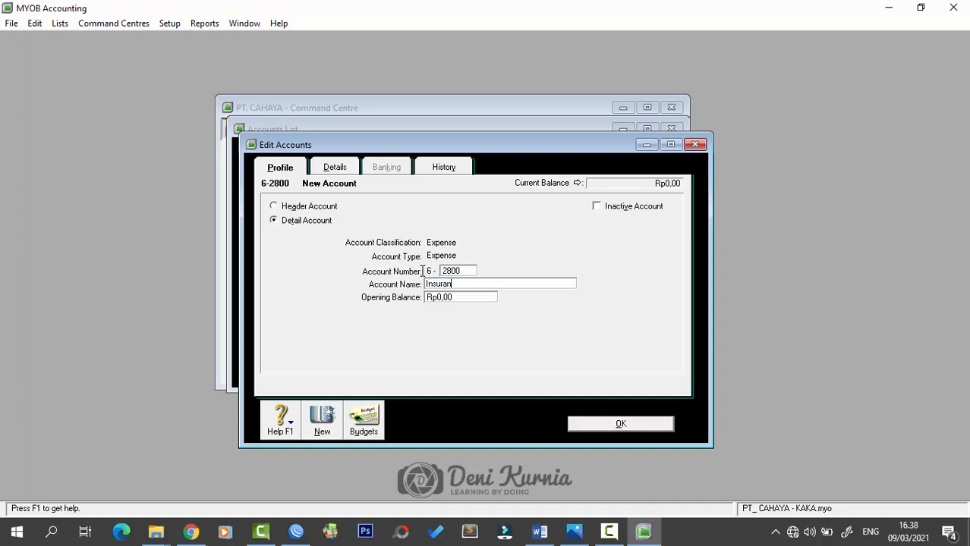
text(ce Expense)
key(Return)
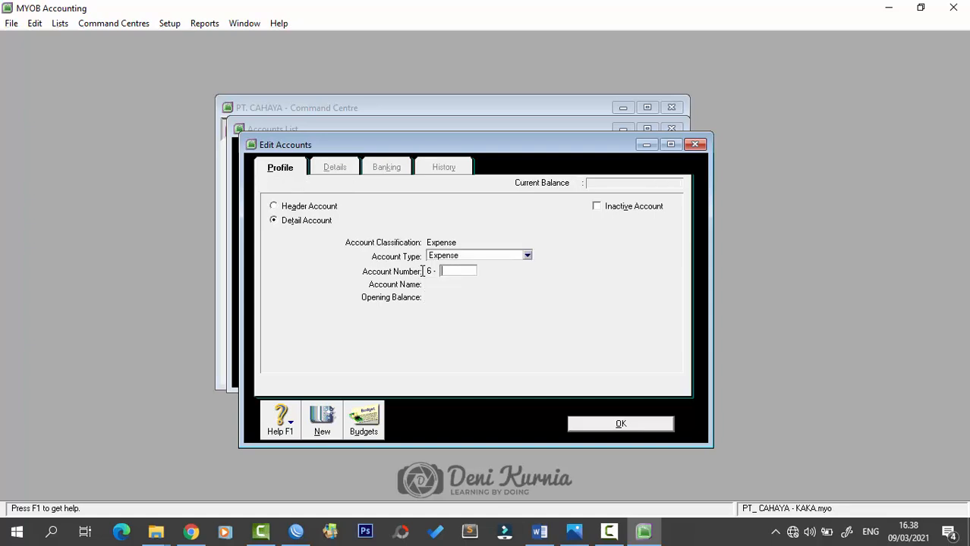
- Record 6-2900 Late Fee Expense and enter 6-3100 Wages & Salaries
text(2900)
key(Tab)
text(Late )
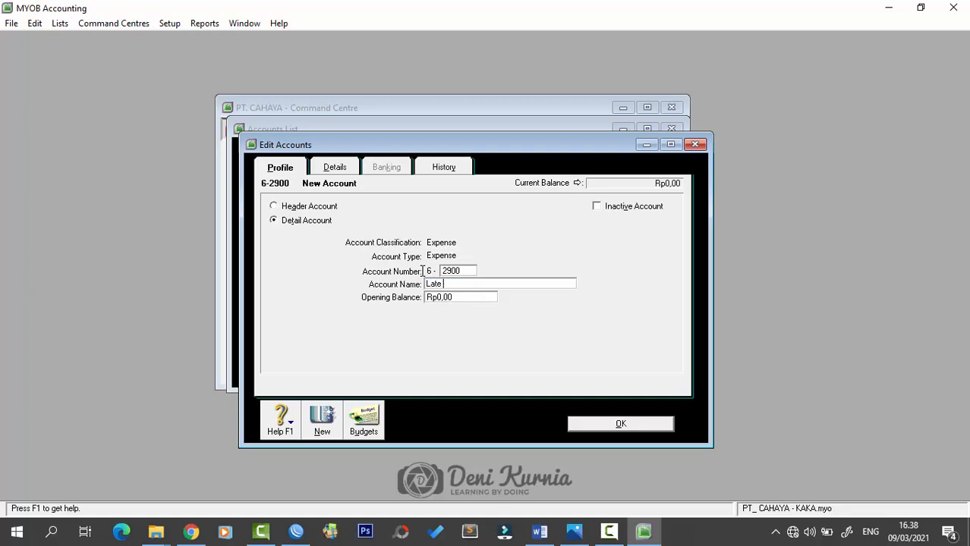
text(Fee Expense)
key(alt)
key(alt+n)
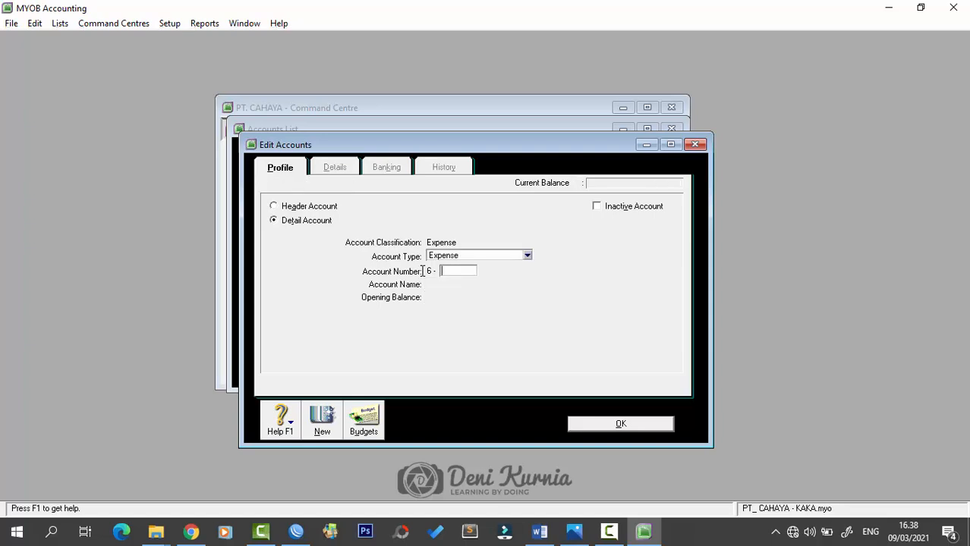
text(3100)
key(Tab)
text(Wa)
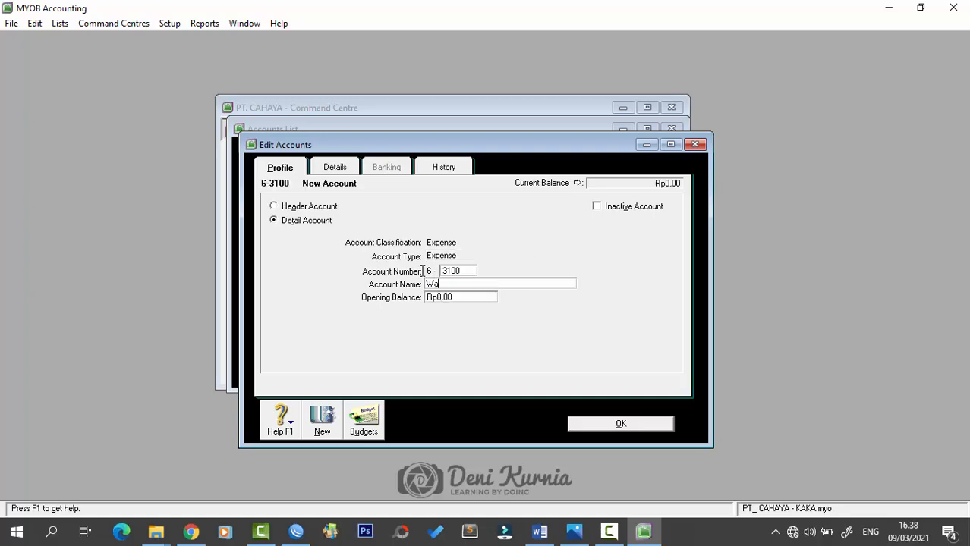
text(ges & Salaries)
- Save Wages & Salaries and add Other Income account 8-1000 Interest Income
click(611, 424)
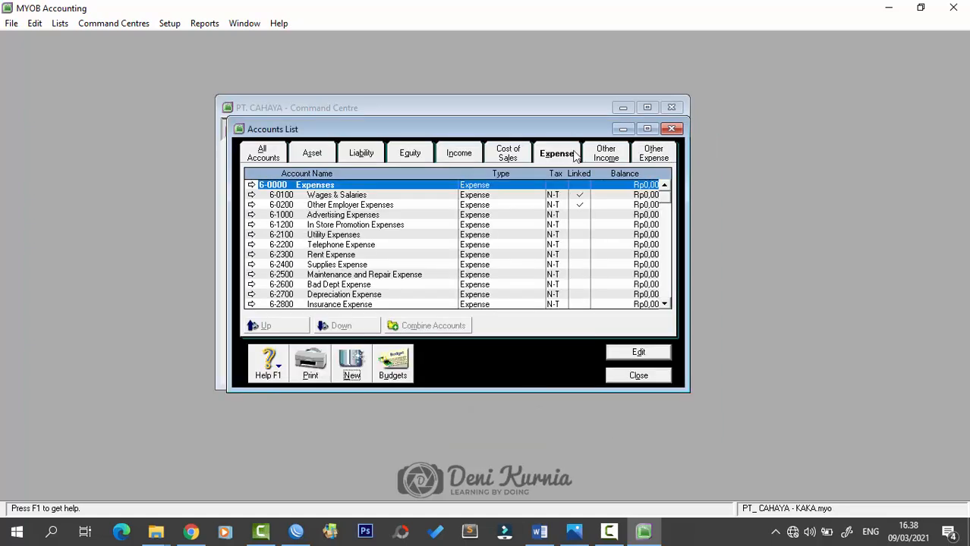
click(602, 154)
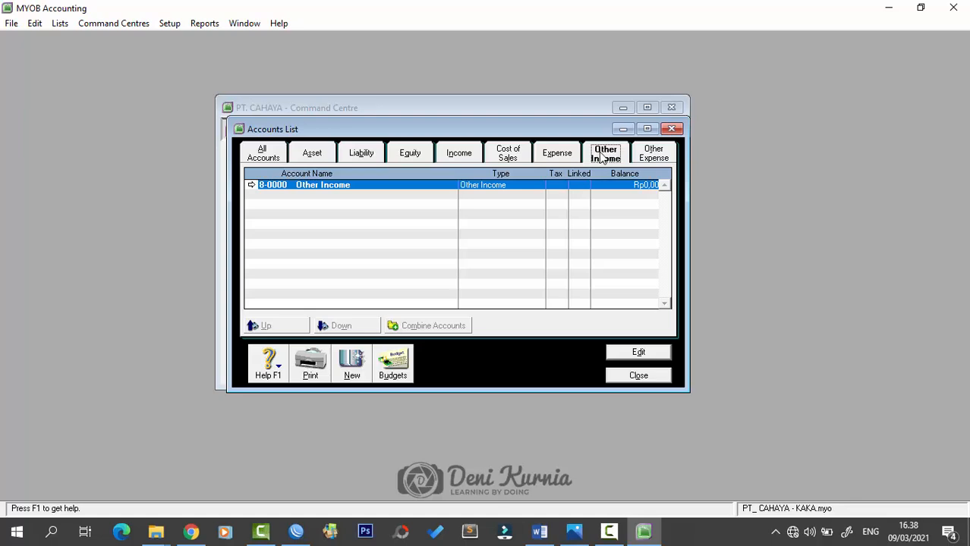
click(358, 365)
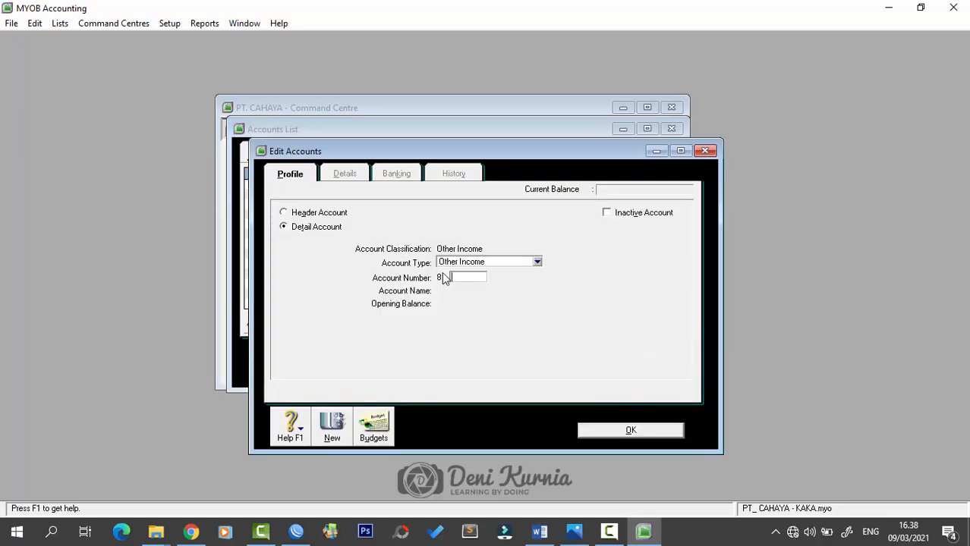
text(1000)
key(Tab)
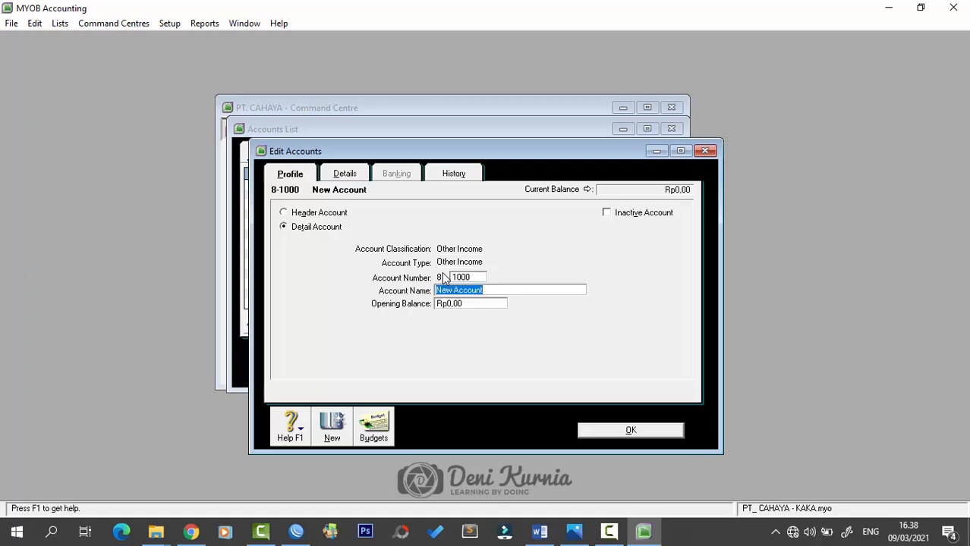
text(Interest Income)
key(Return)
- Add Other Income account 8-2000 Deviden Income
text(2000)
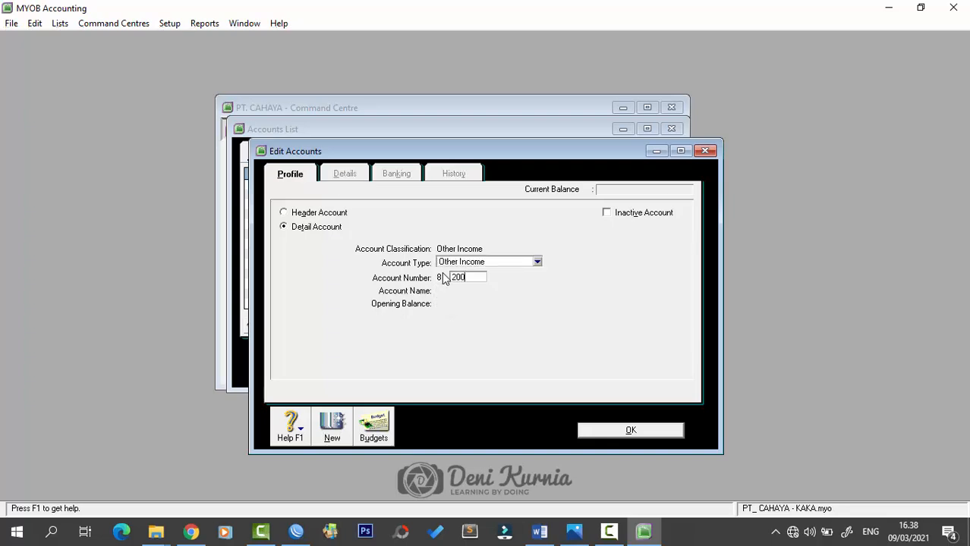
key(Tab)
text(De)
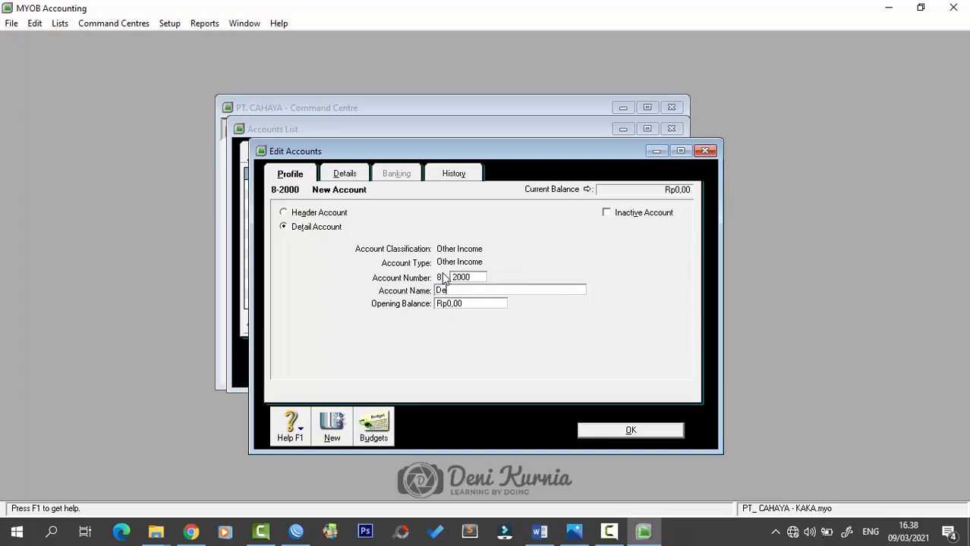
text(viden Income)
click(595, 431)
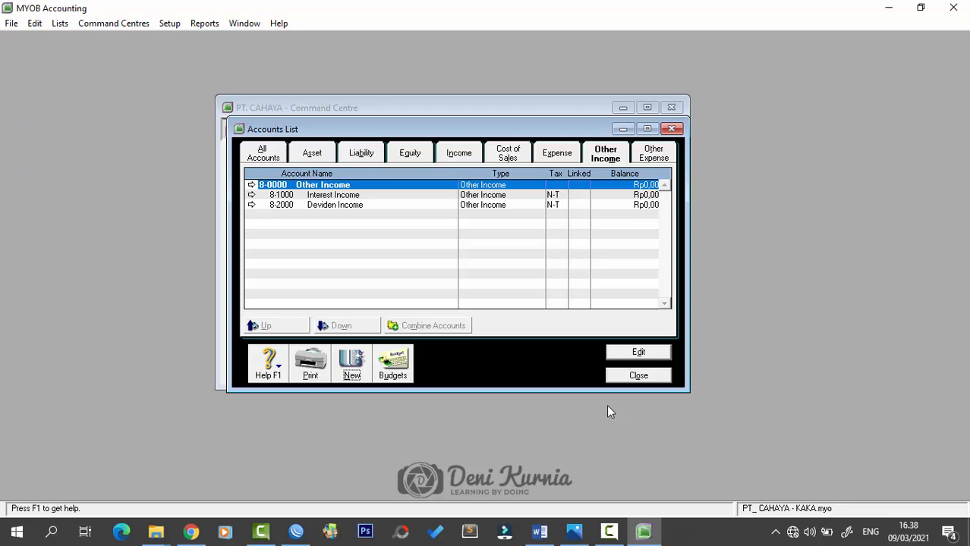
click(654, 154)
- Add Other Expense accounts 9-1000 Interest Expense and 9-2000 Bank Service Charge
click(352, 364)
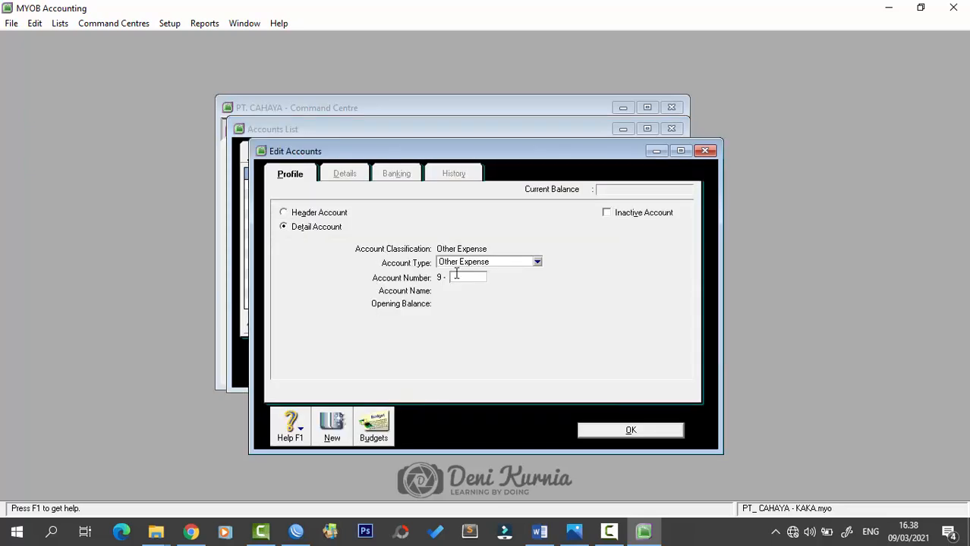
text(1000)
key(Tab)
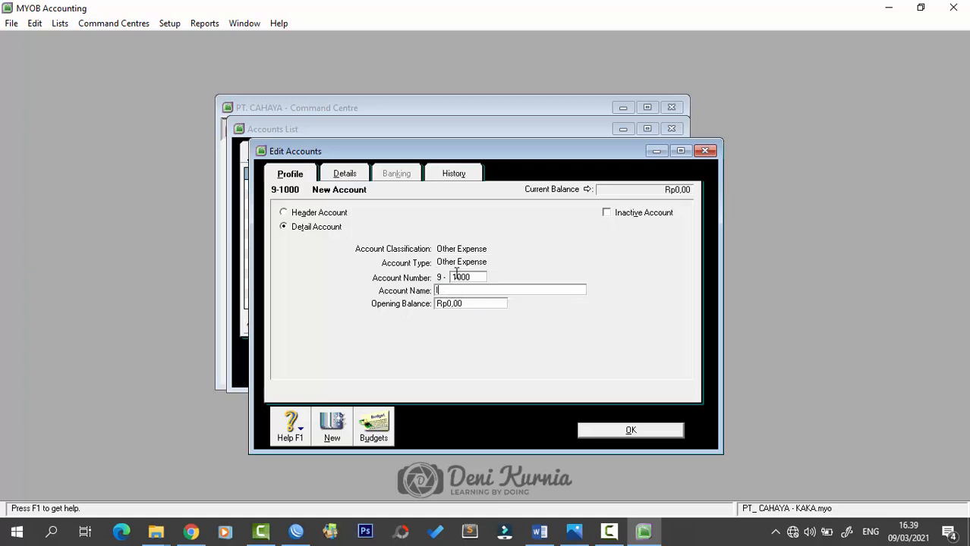
text(Interest Expense)
key(alt+n)
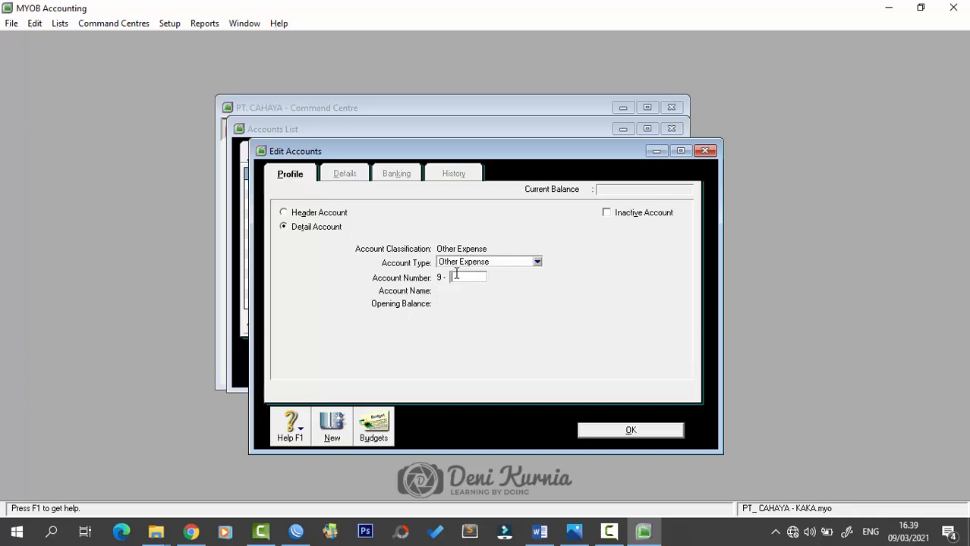
text(2000)
key(Tab)
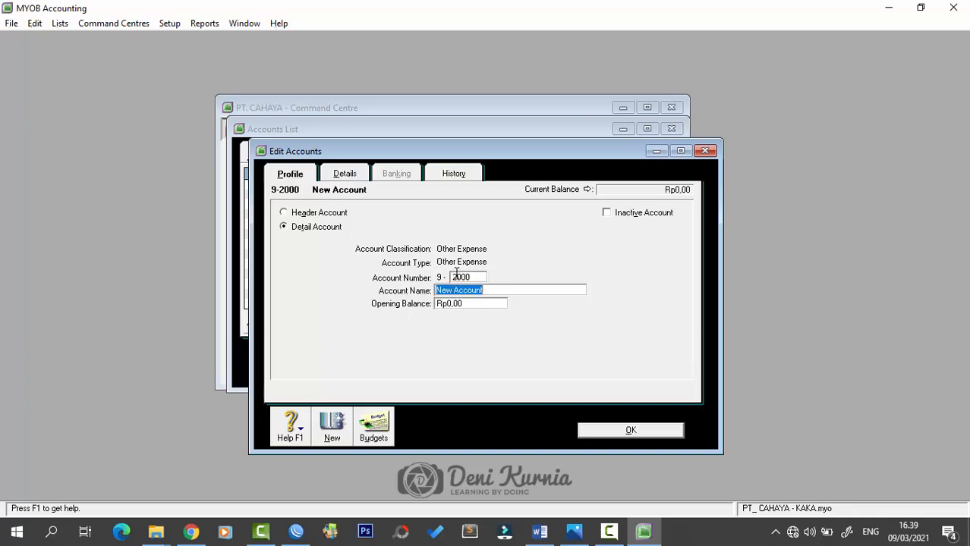
text(Bank Servci)
key(BackSpace)
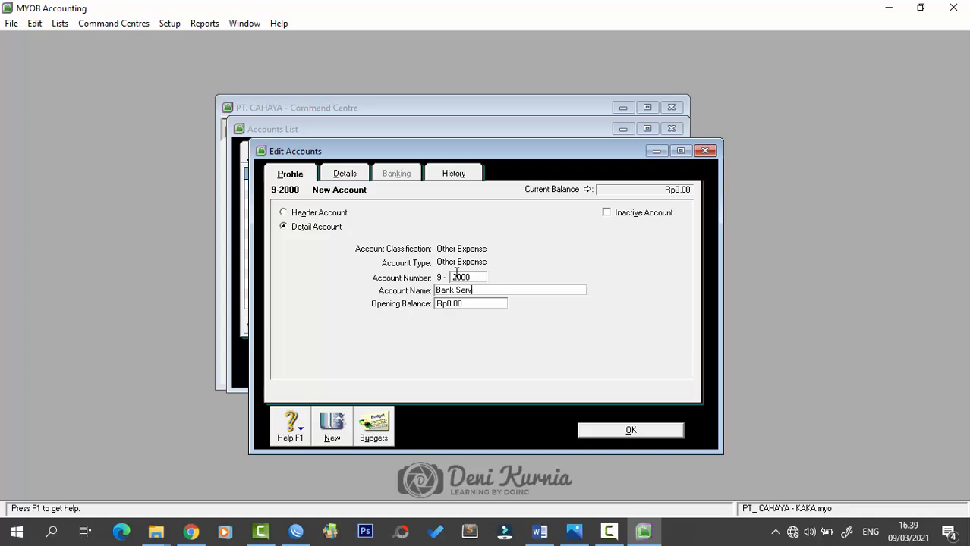
text(ice Charge)
key(Return)
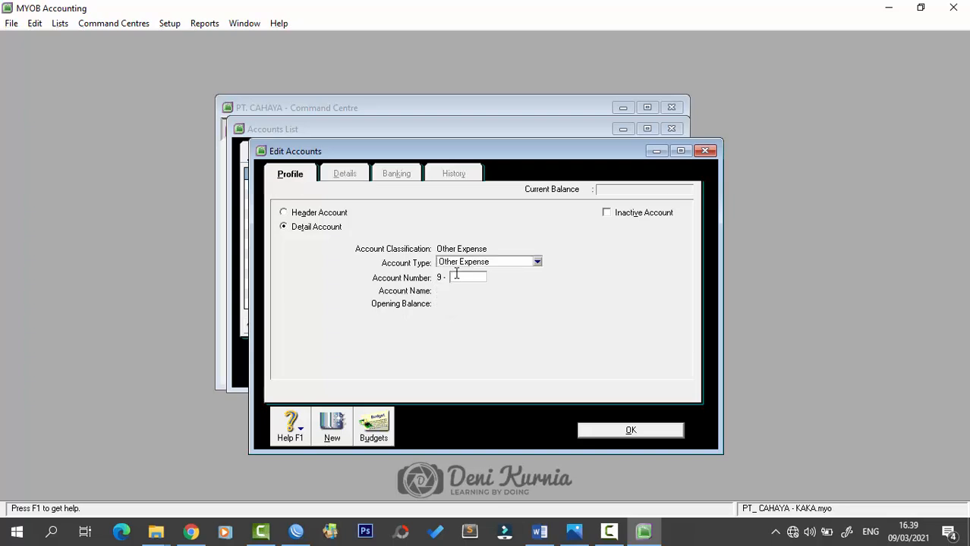
- Add 9-3000 Income Tax Expense and 9-4000 Gain/Loss Sales Vehicle, then save
text(3000)
key(Tab)
text(Income)
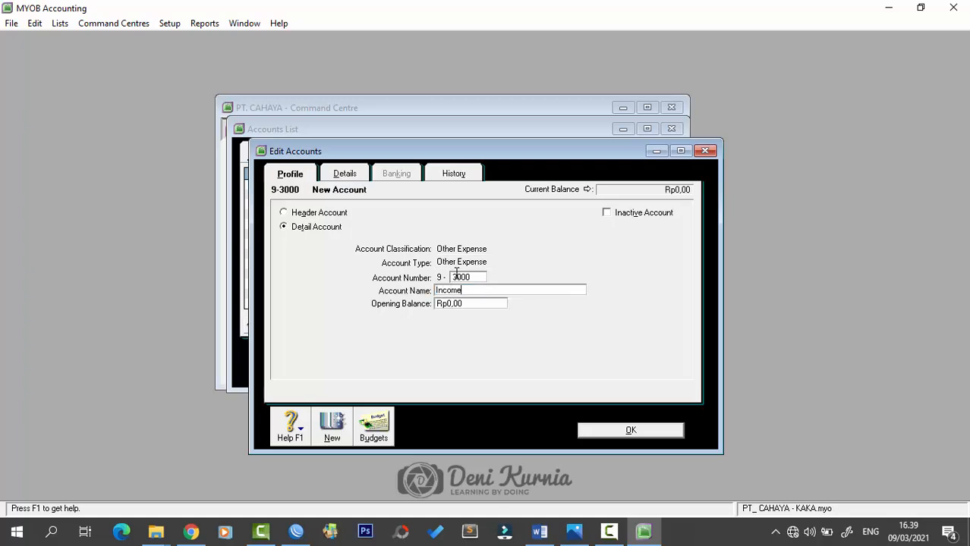
text( Tax Expense)
key(Tab)
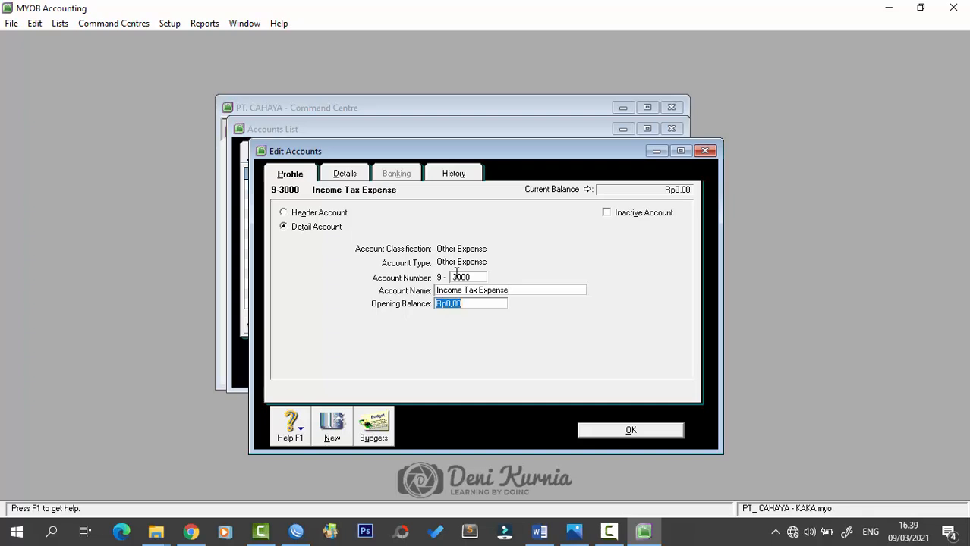
key(Return)
text(4)
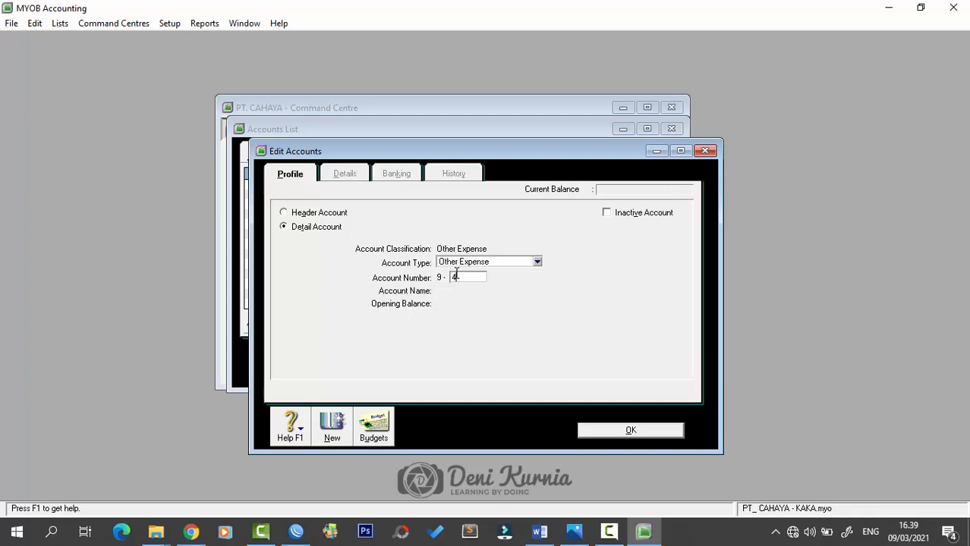
text(000)
key(Tab)
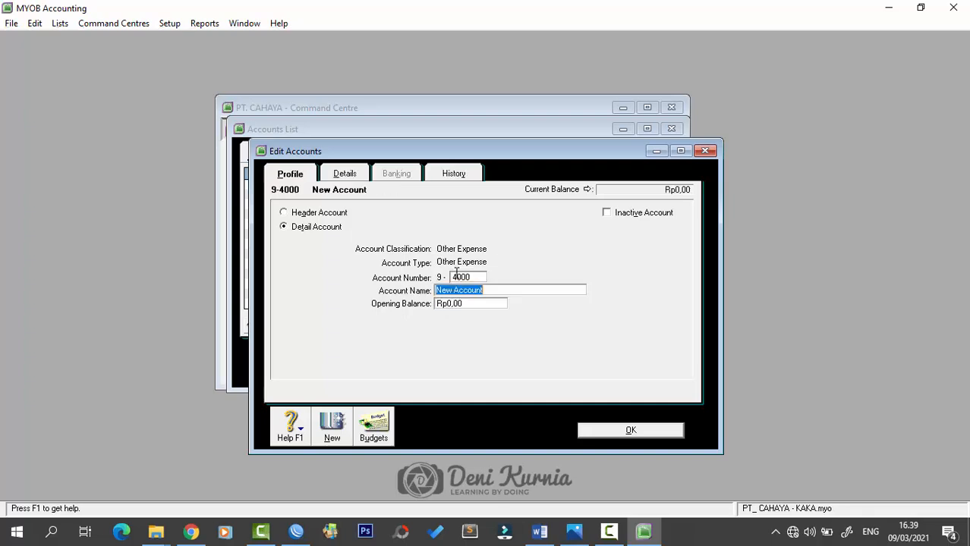
text(Gain/L)
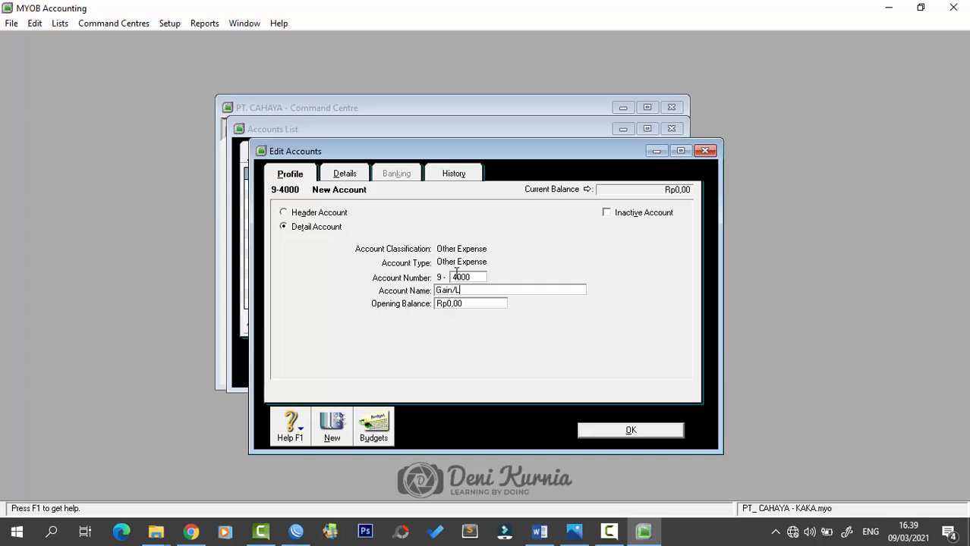
text(oss Sales)
text(icle)
click(663, 431)
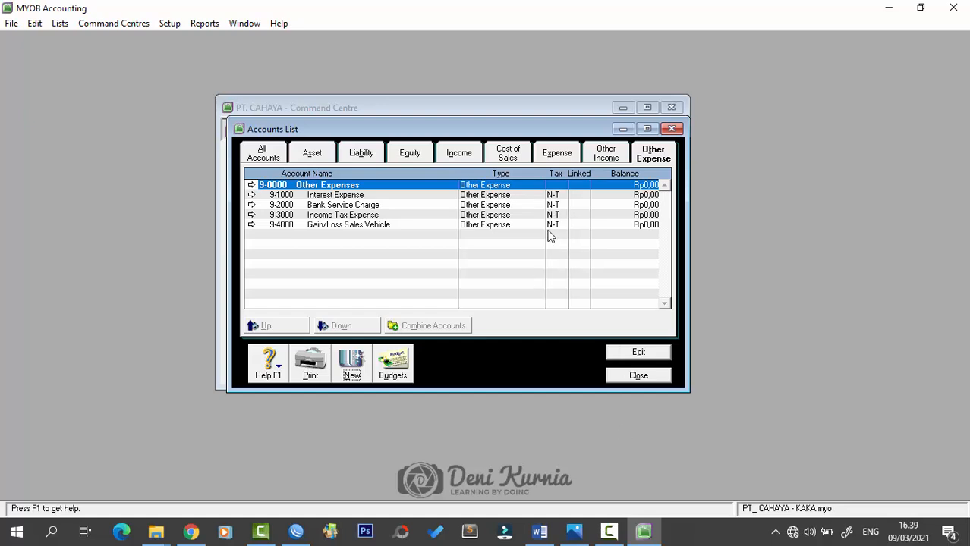
- Switch the accounts list between Asset and All views, then bring the Word chart of accounts forward
click(304, 152)
click(283, 154)
click(307, 155)
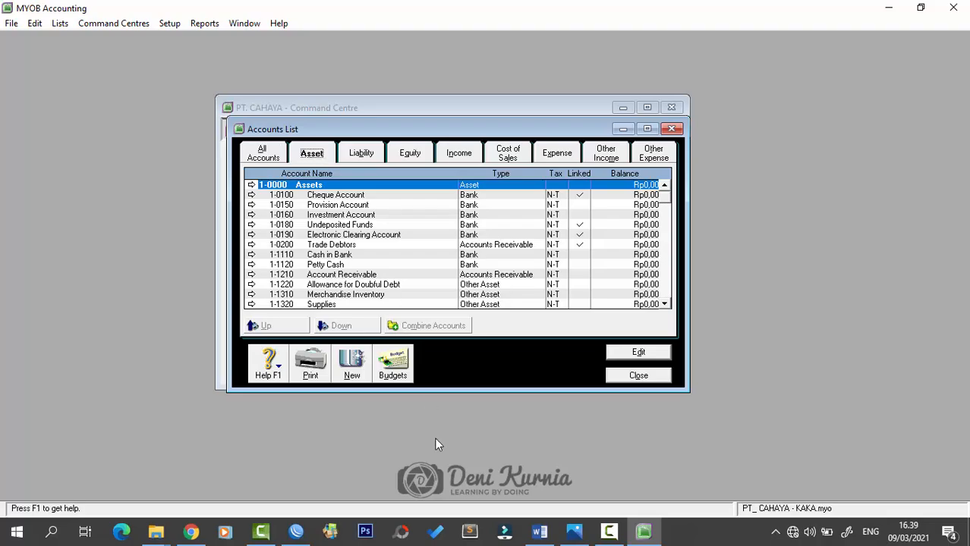
click(539, 529)
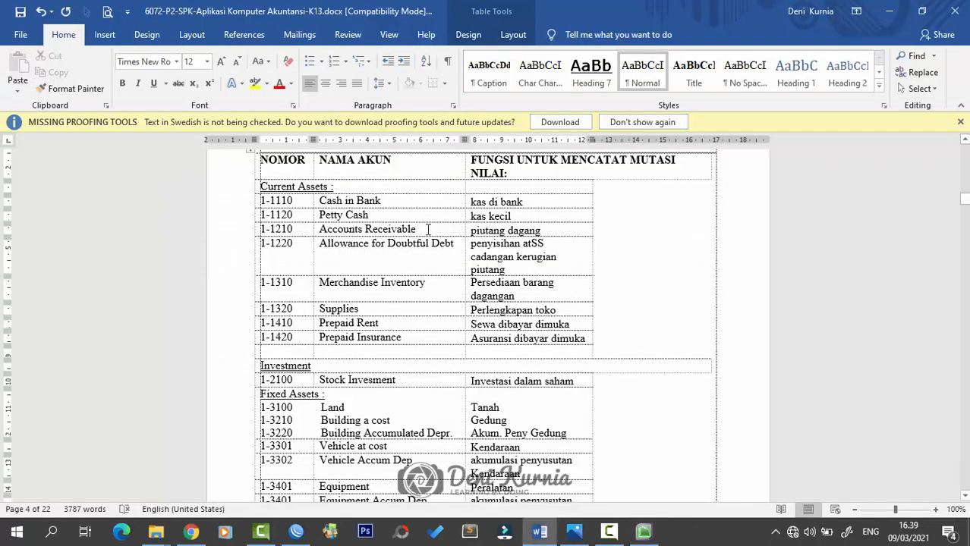
- Scroll the Word account table down to Other Expenses and Losses, then go back to MYOB's Accounts List
scroll(428, 230, down, 15)
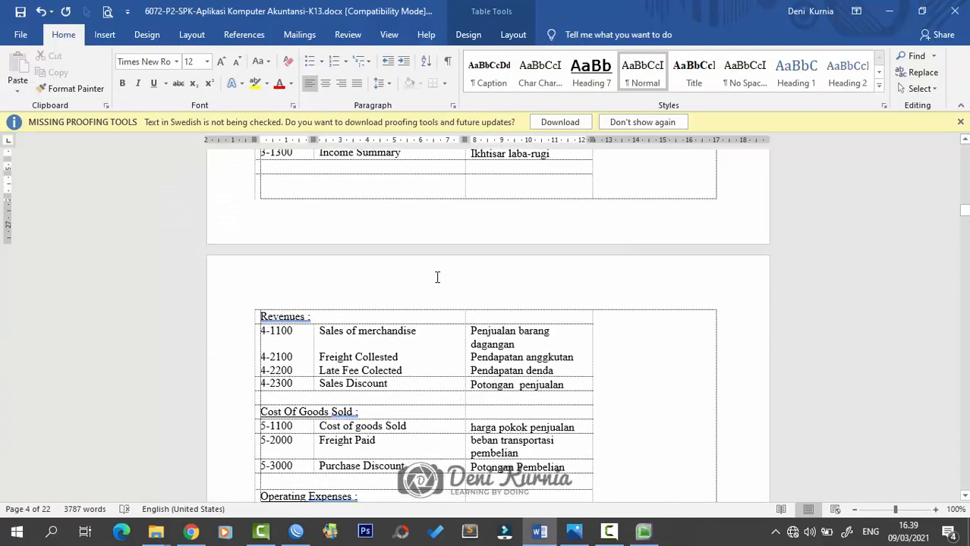
scroll(437, 277, down, 10)
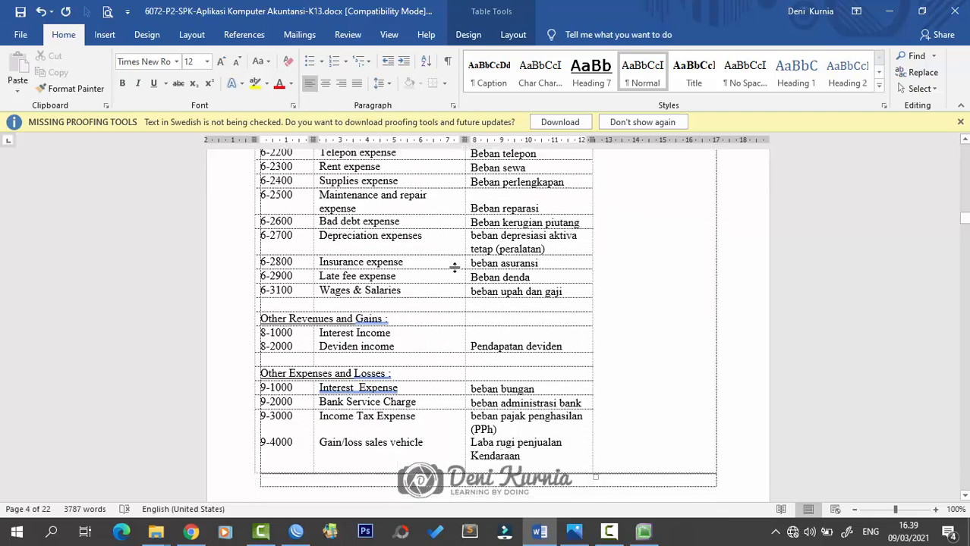
scroll(454, 266, down, 4)
scroll(522, 290, up, 6)
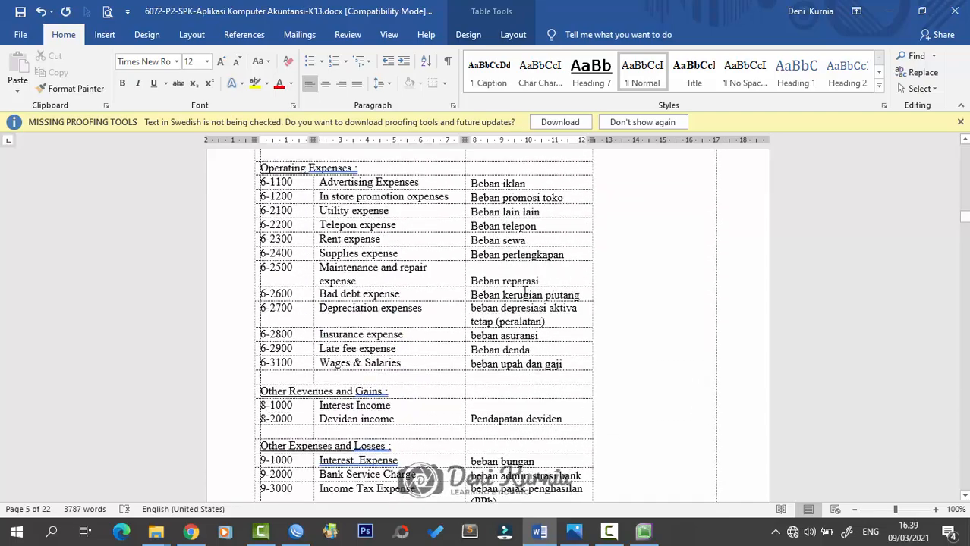
scroll(524, 294, up, 10)
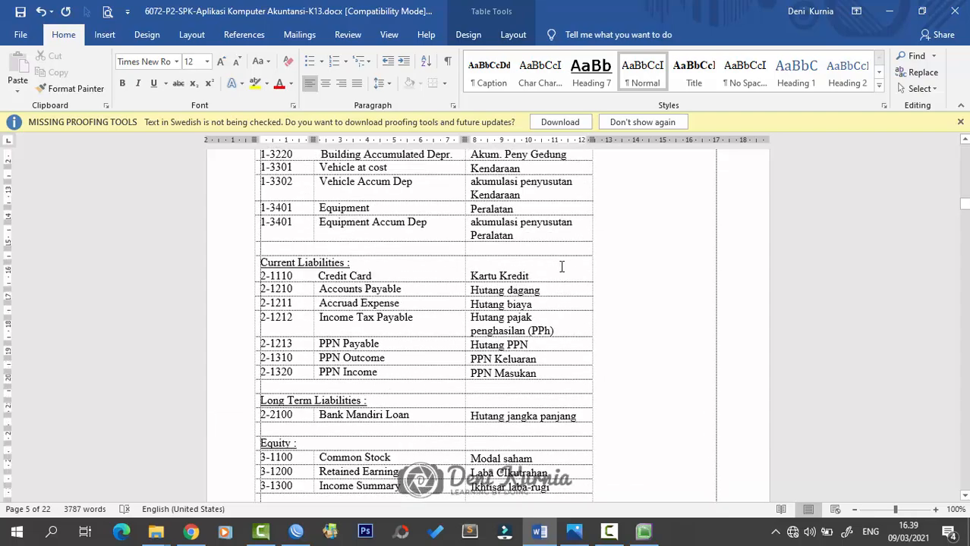
scroll(563, 273, up, 4)
scroll(566, 292, down, 10)
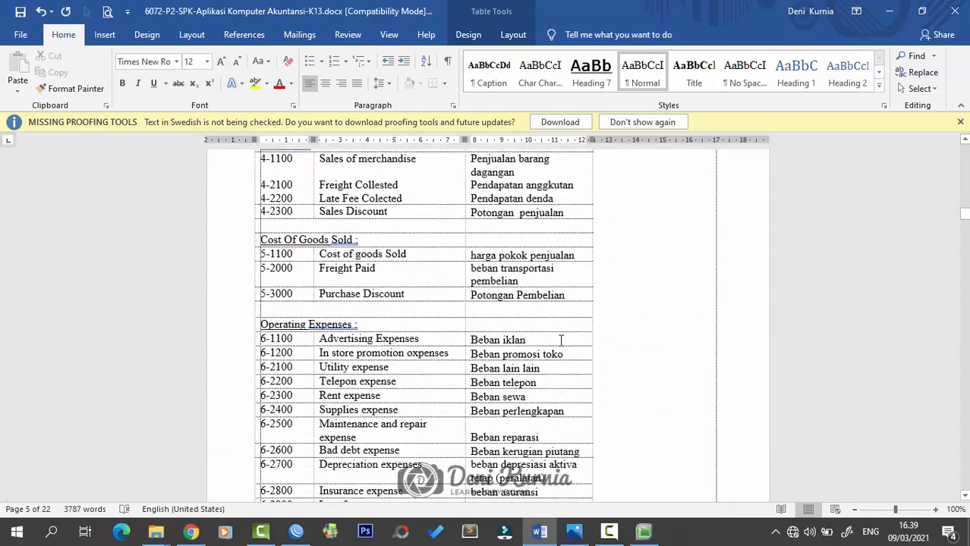
scroll(562, 340, down, 8)
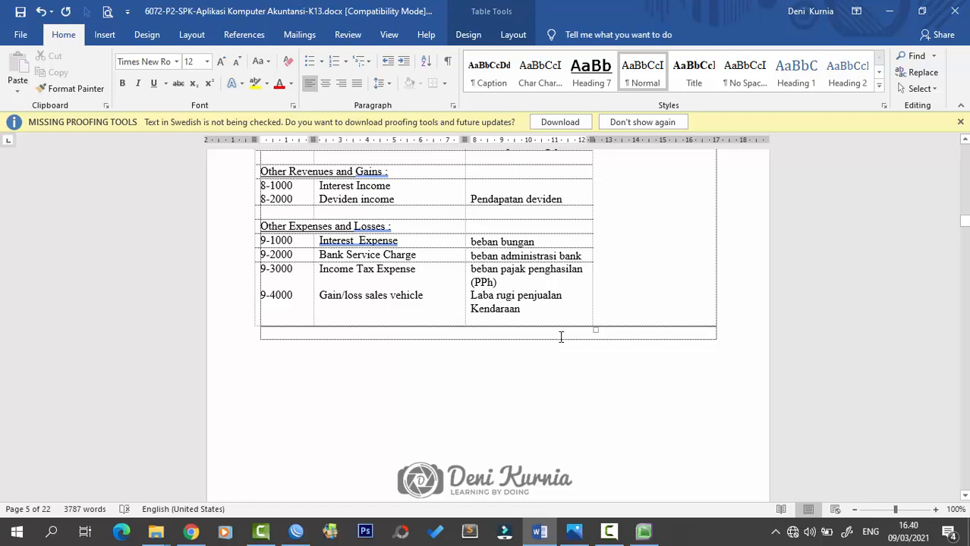
scroll(576, 352, up, 4)
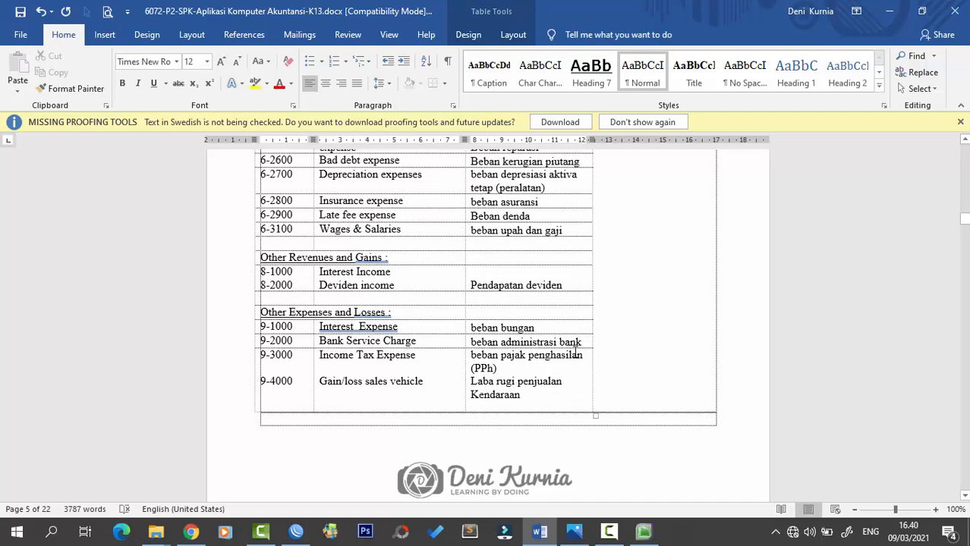
scroll(554, 423, down, 7)
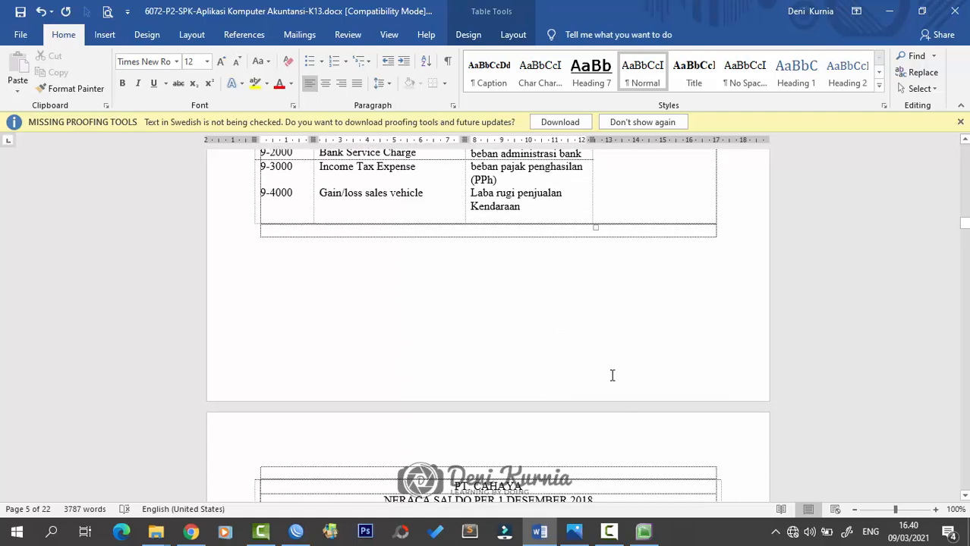
scroll(650, 447, up, 3)
click(644, 532)
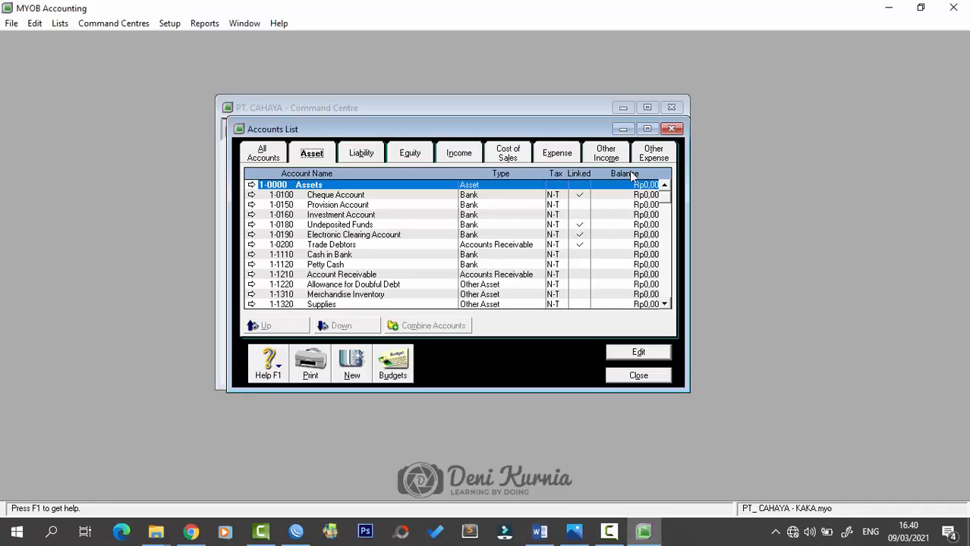
- Close the Accounts List and bring up the Setup > Linked Accounts submenu
scroll(397, 234, down, 2)
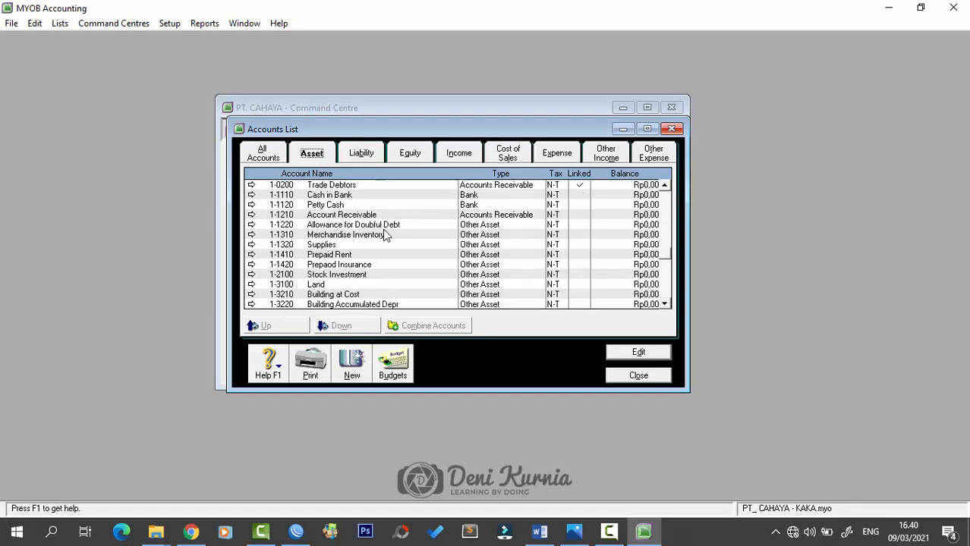
scroll(451, 234, up, 2)
click(671, 131)
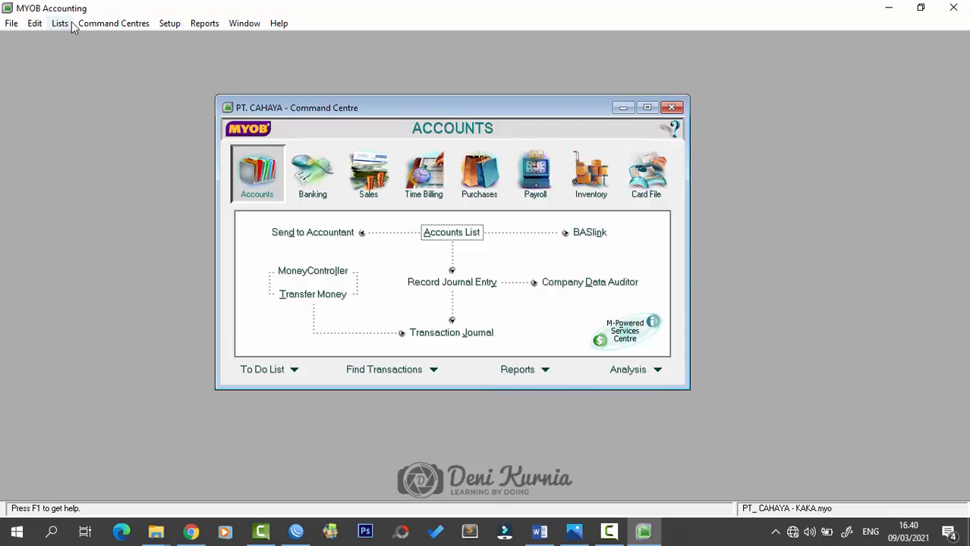
click(167, 23)
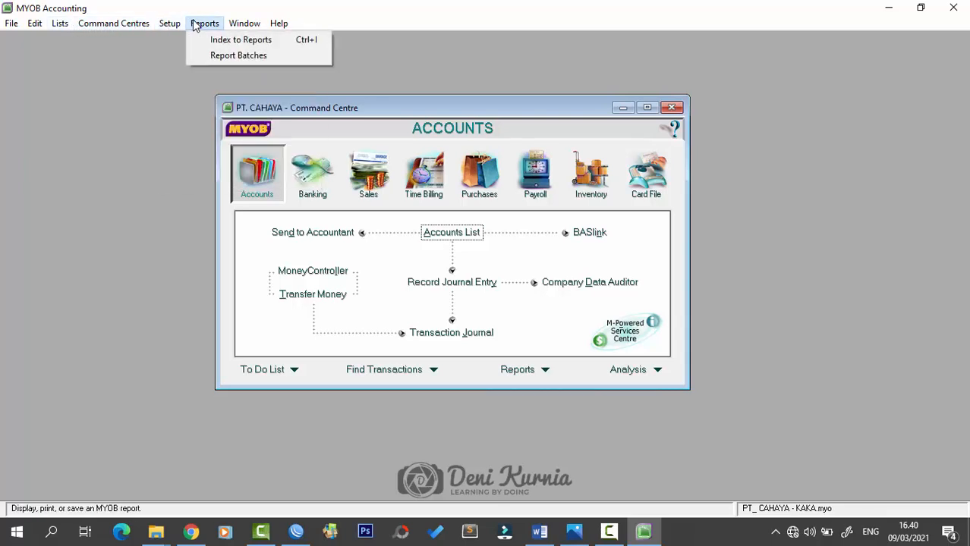
mouse_move(194, 72)
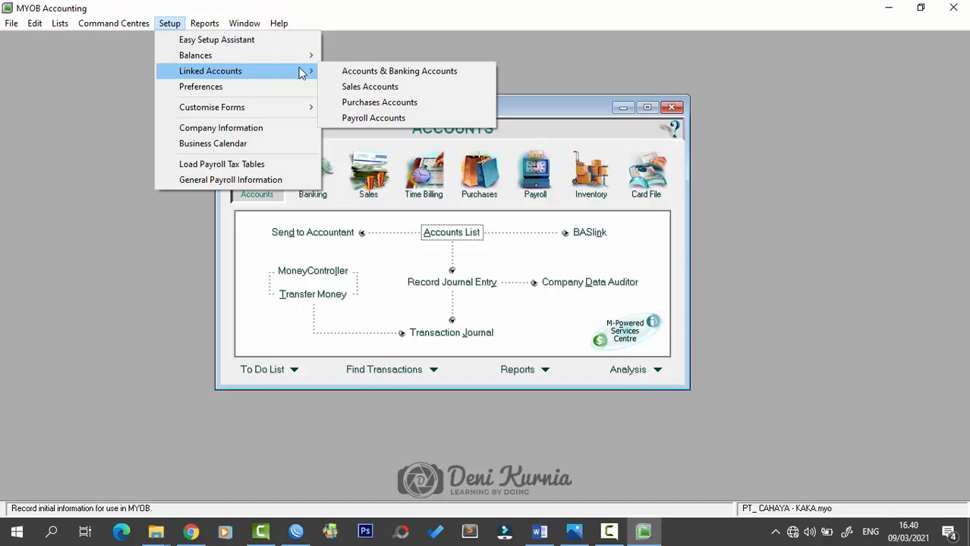
- In Accounts & Banking Linked Accounts, make 1-1110 Cash in Bank the Historical Balancing account
click(347, 72)
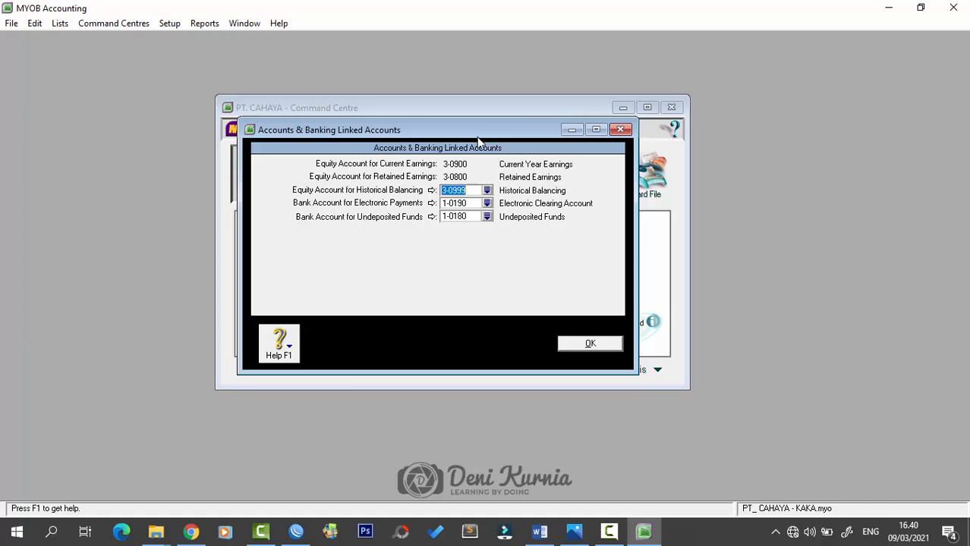
drag(477, 136, 482, 146)
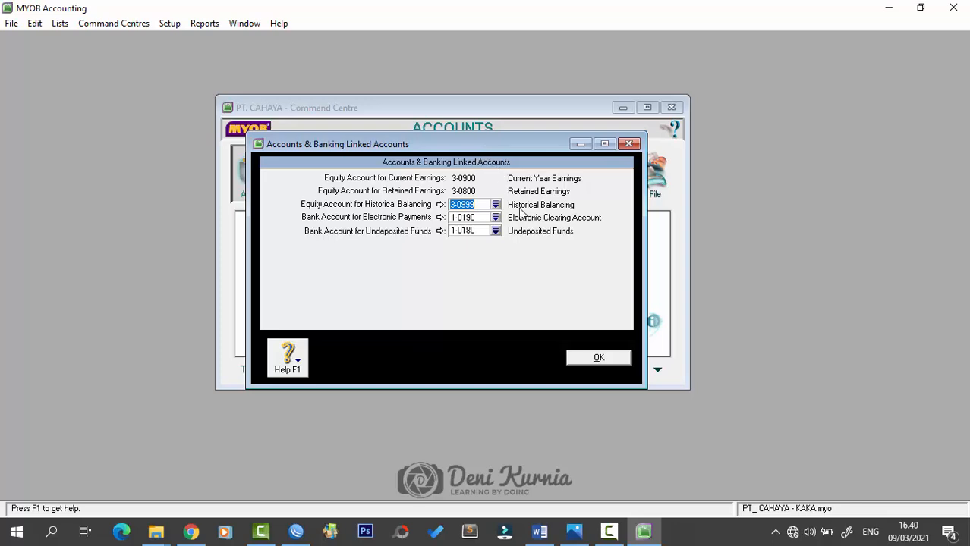
click(495, 204)
scroll(485, 243, up, 10)
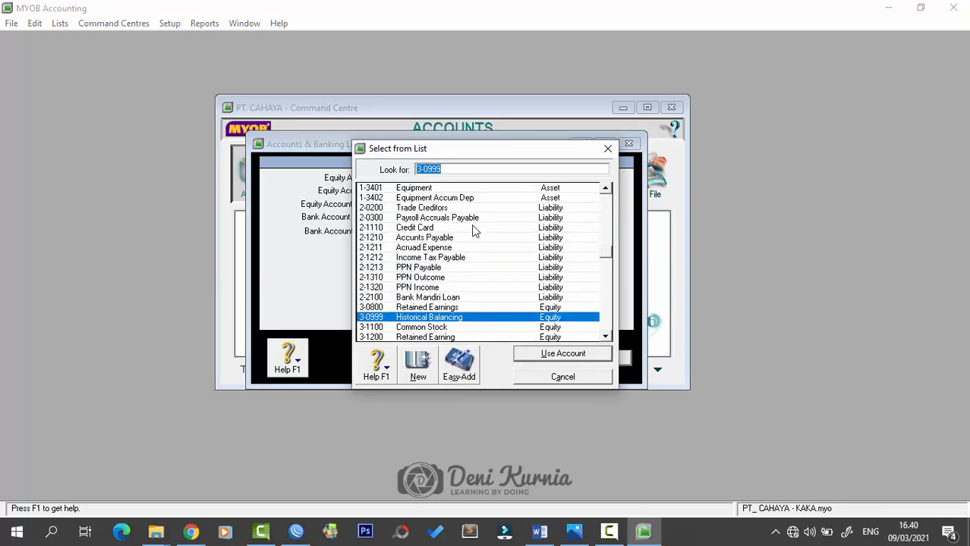
scroll(476, 248, up, 1)
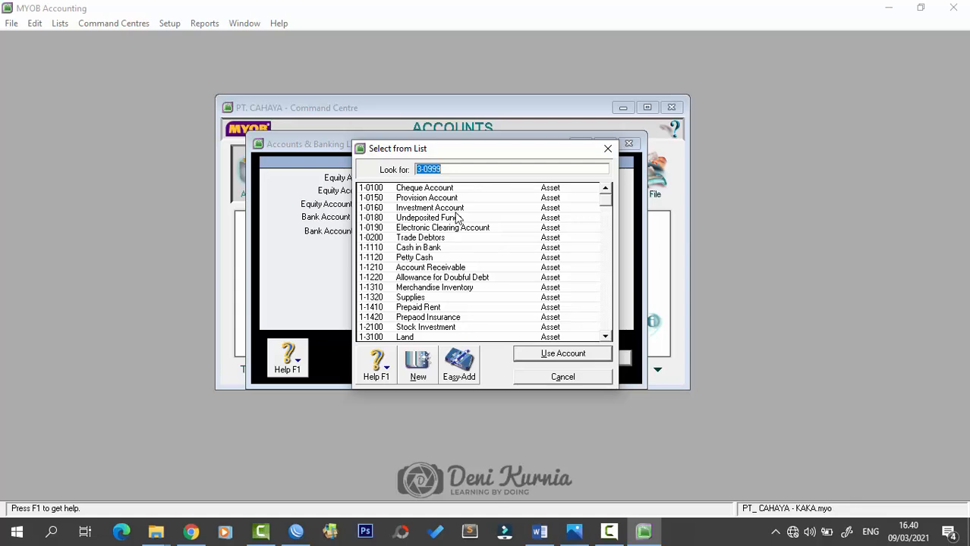
click(437, 249)
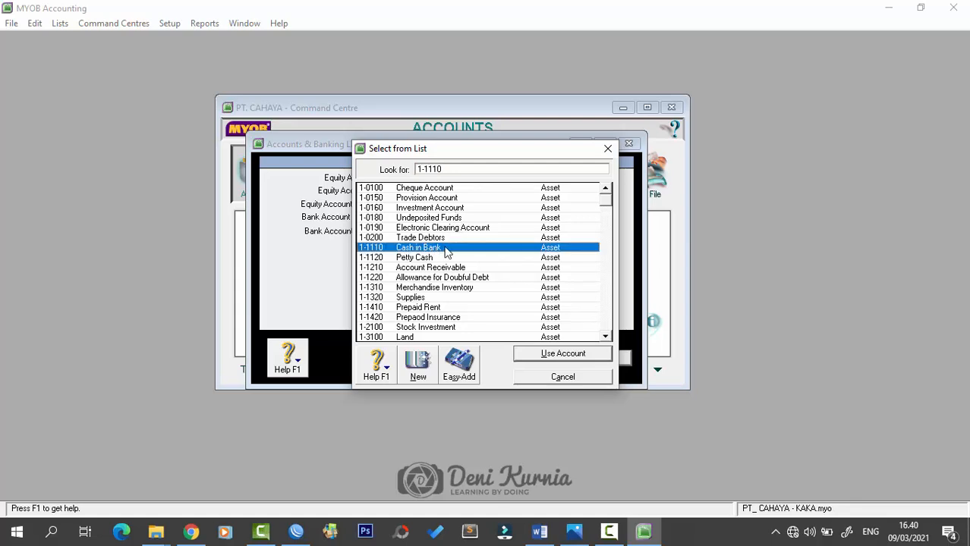
click(553, 353)
click(487, 314)
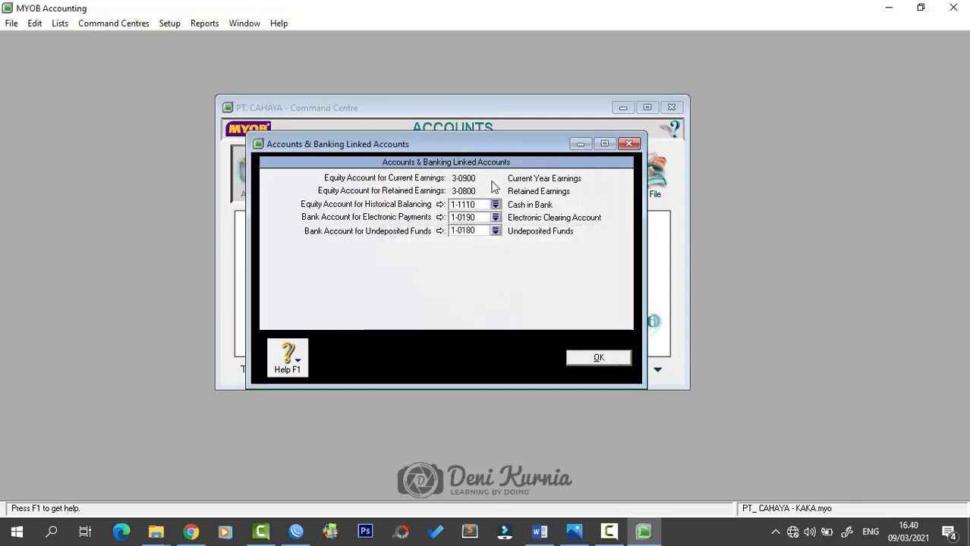
click(599, 360)
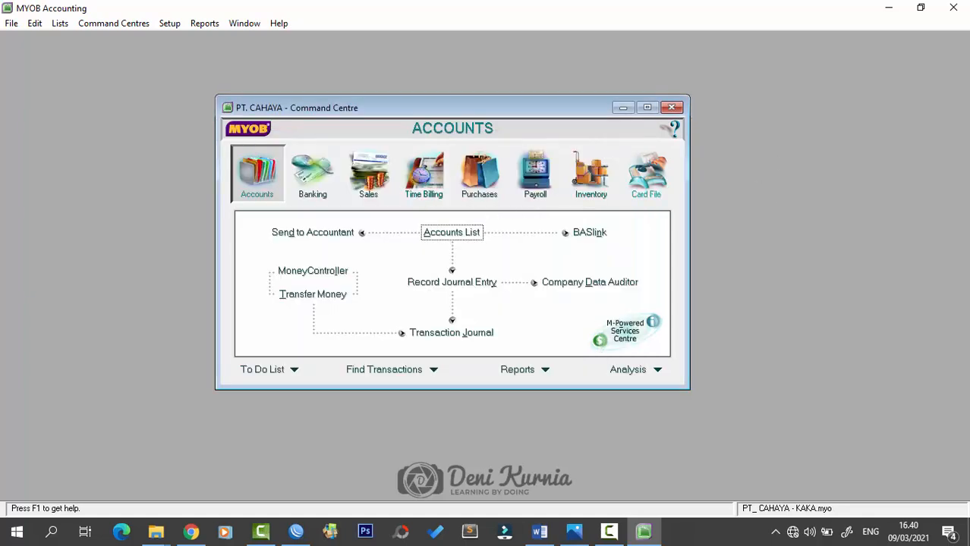
- In Sales Linked Accounts, set the receivables account to 1-1210 Account Receivable
key(alt+Tab)
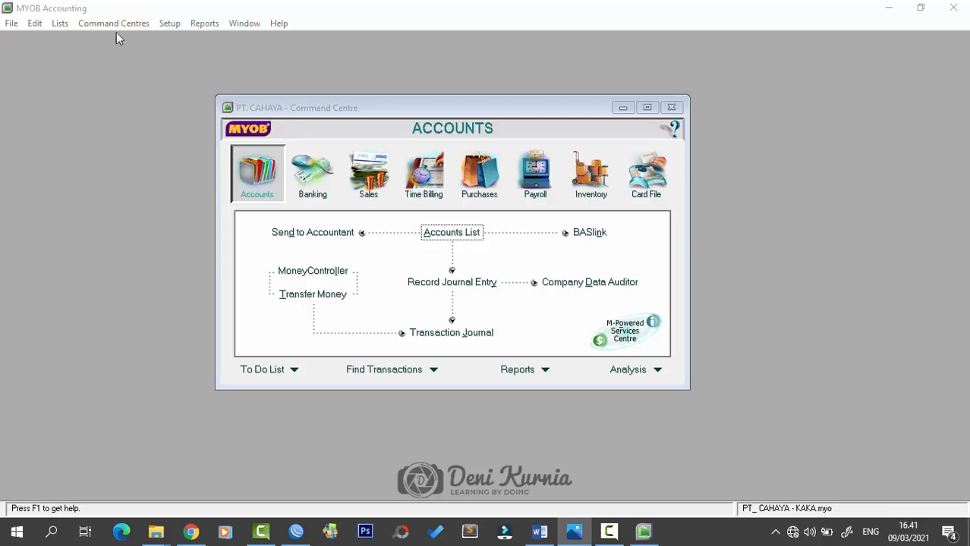
click(169, 23)
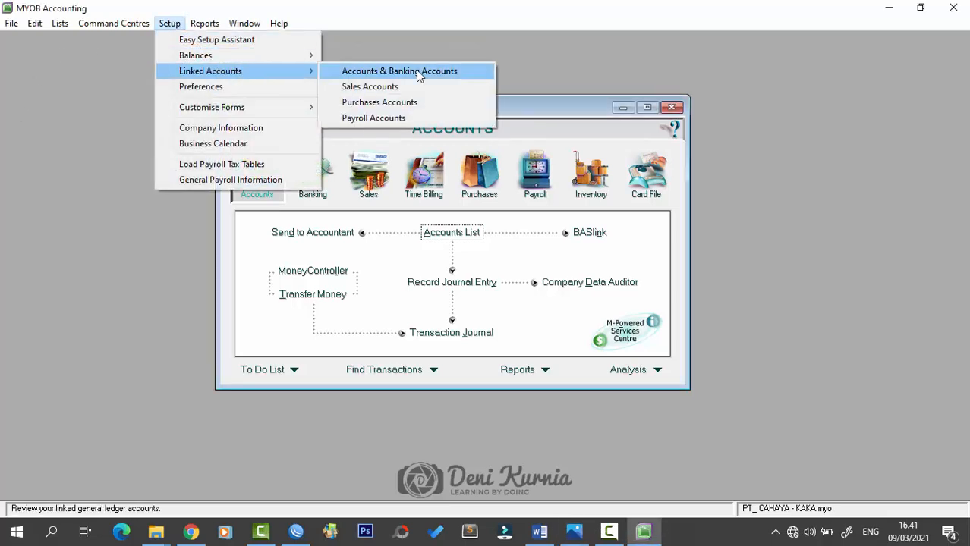
click(422, 92)
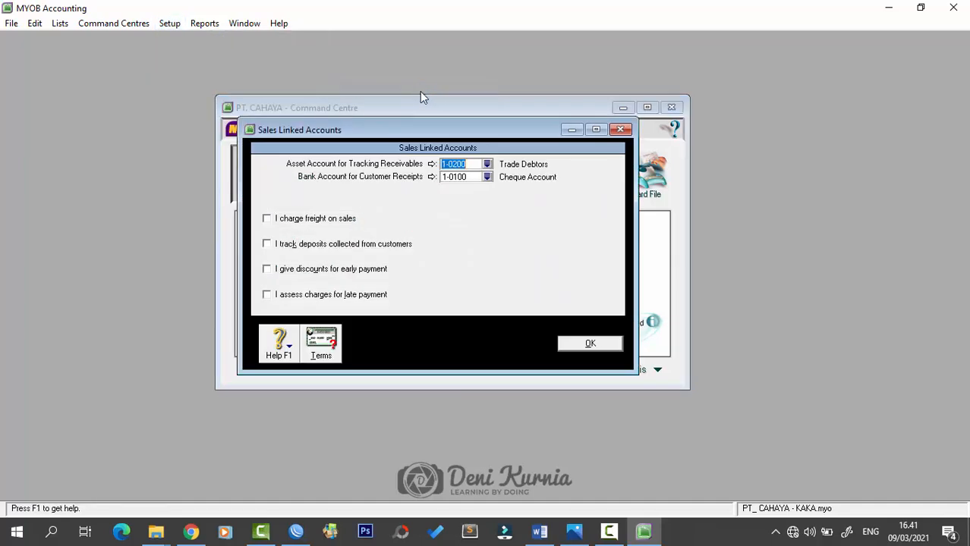
drag(453, 137, 475, 143)
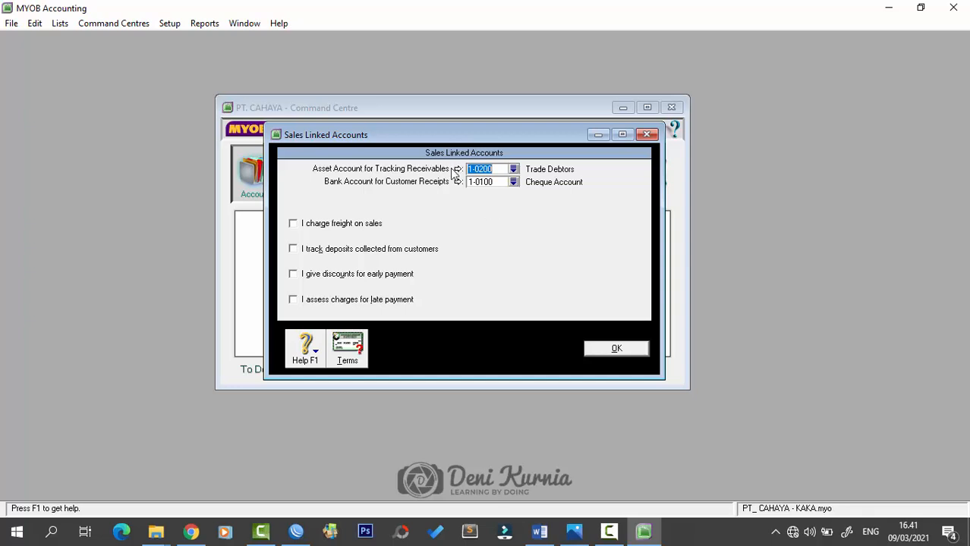
click(514, 170)
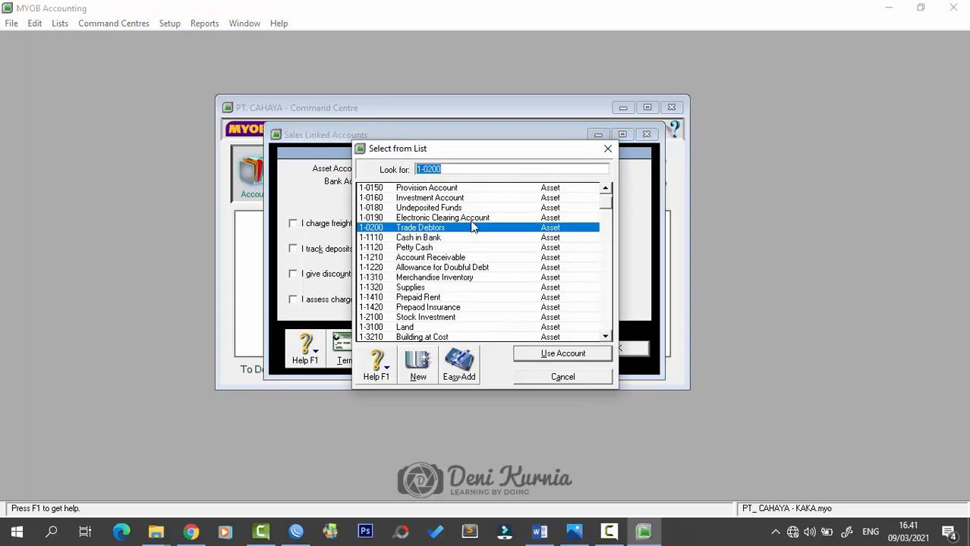
click(443, 259)
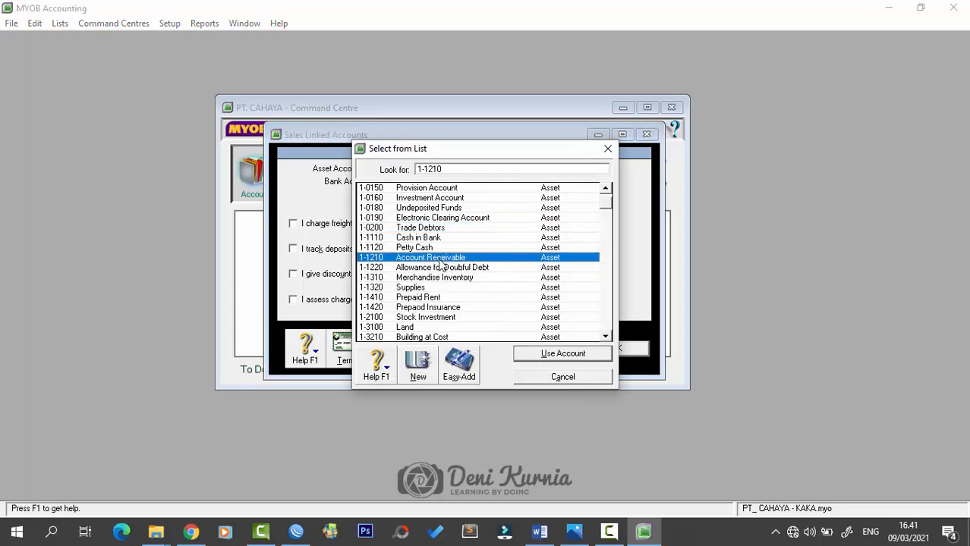
click(530, 353)
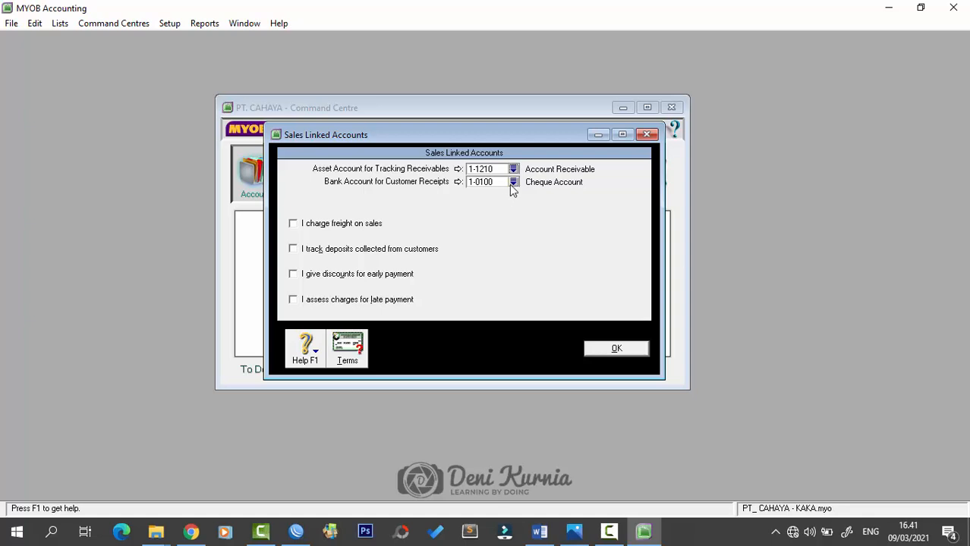
- Link customer receipts to 1-1110 Cash in Bank
click(514, 183)
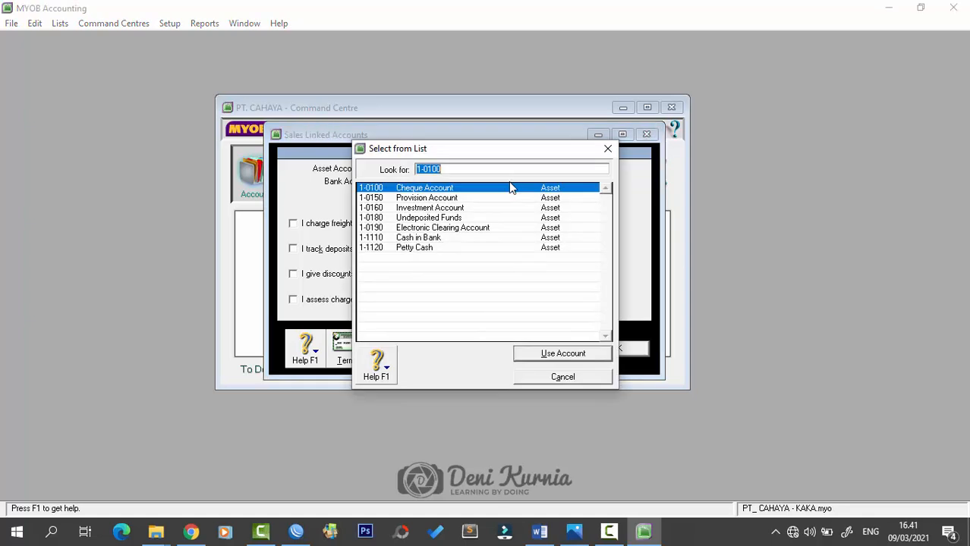
click(426, 239)
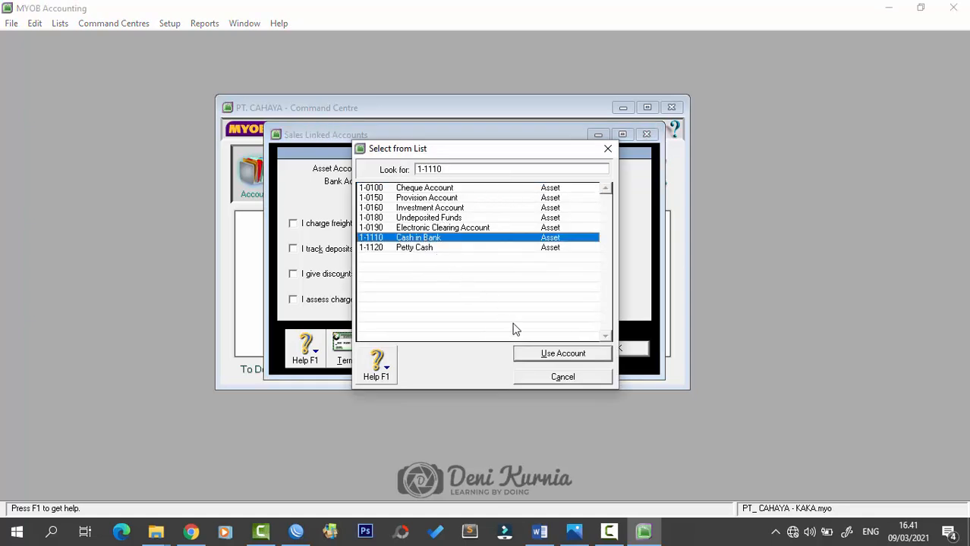
click(535, 355)
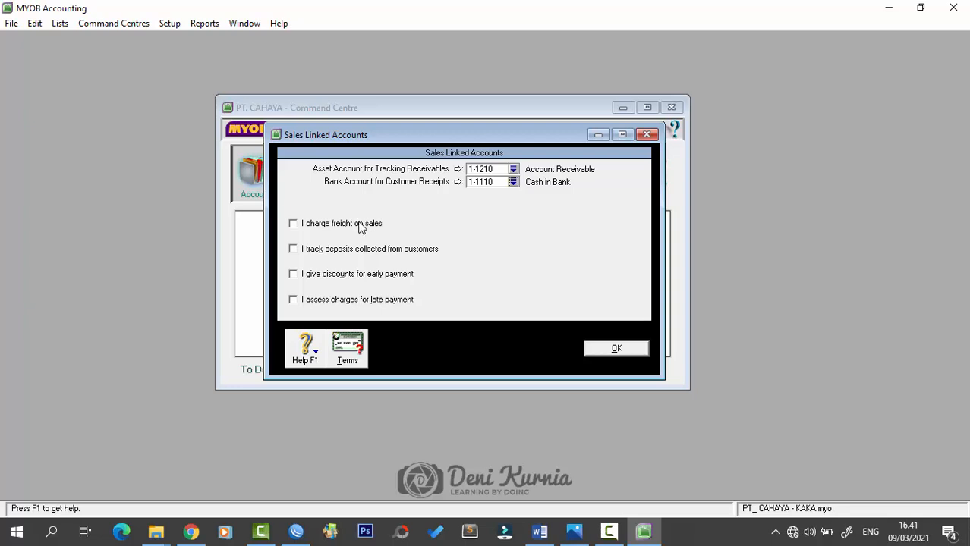
- Enable freight on sales, linked to 4-2100 Freight Collected
click(293, 223)
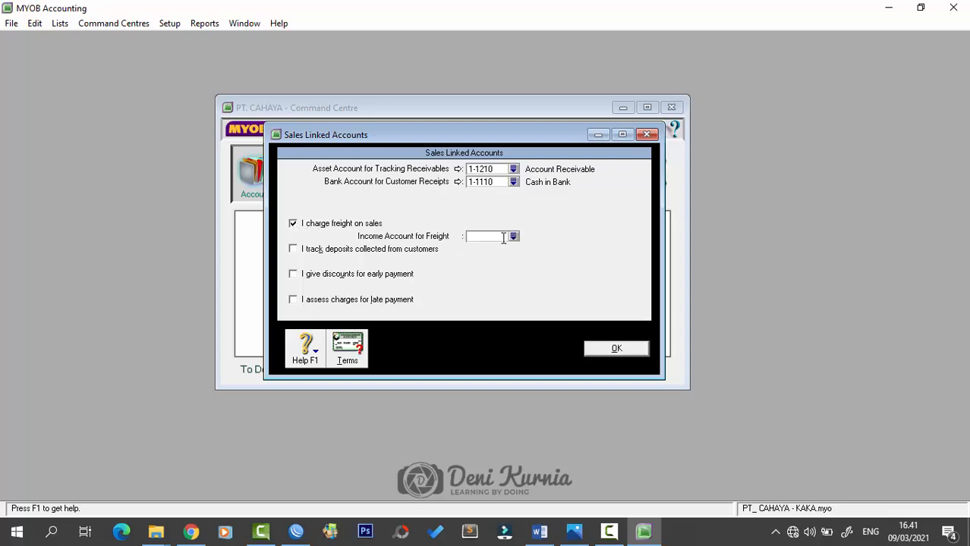
click(514, 237)
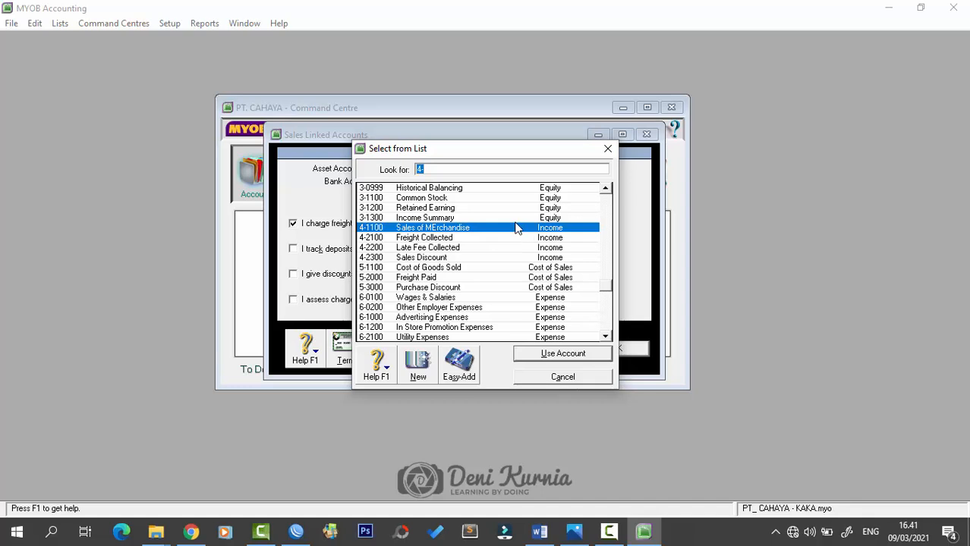
click(454, 239)
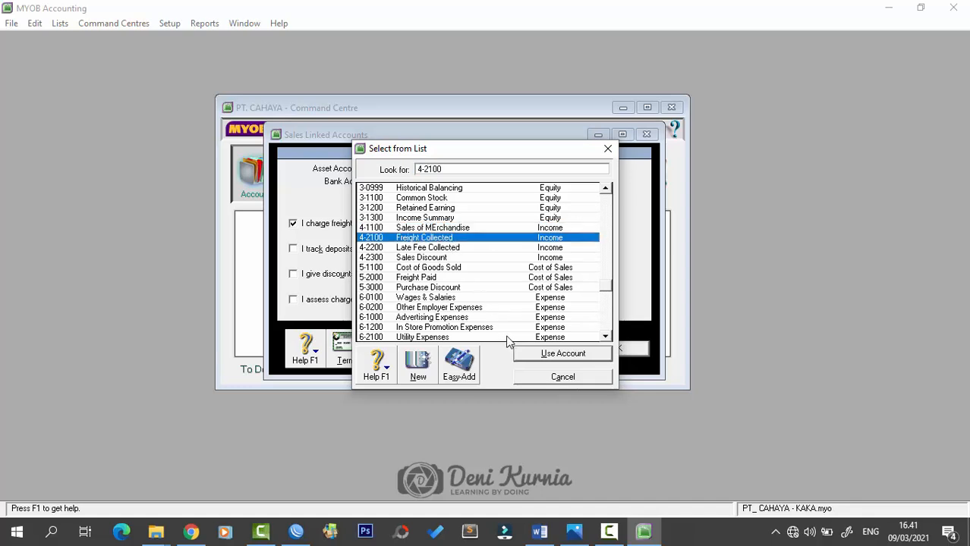
click(525, 355)
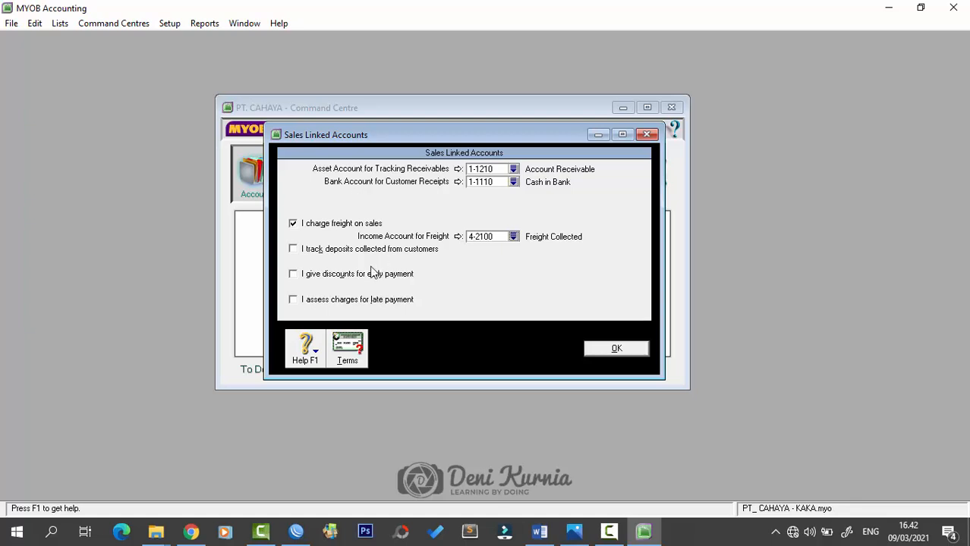
- Enable early-payment discounts, linked to 4-2300 Sales Discount, accepting the warning
click(294, 275)
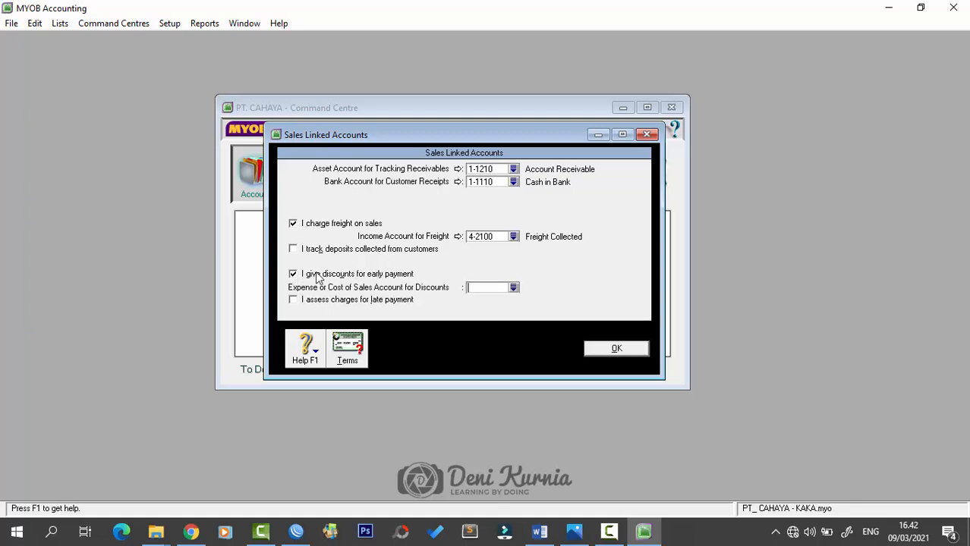
click(513, 287)
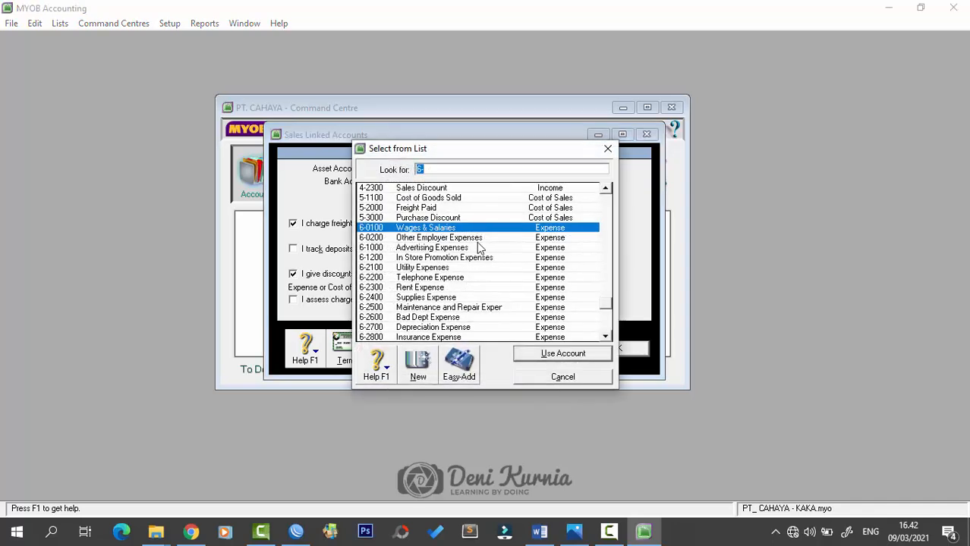
scroll(490, 267, up, 1)
scroll(490, 268, up, 1)
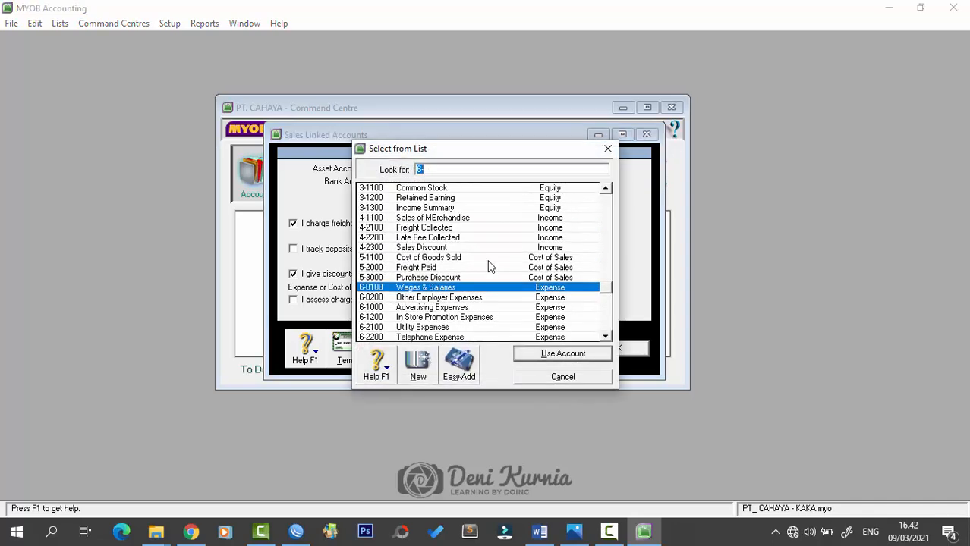
click(453, 249)
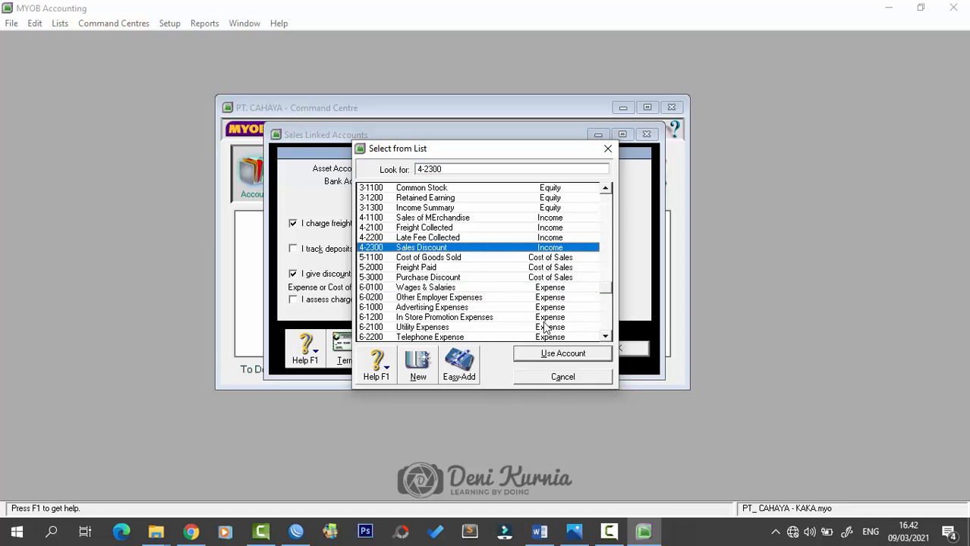
click(564, 354)
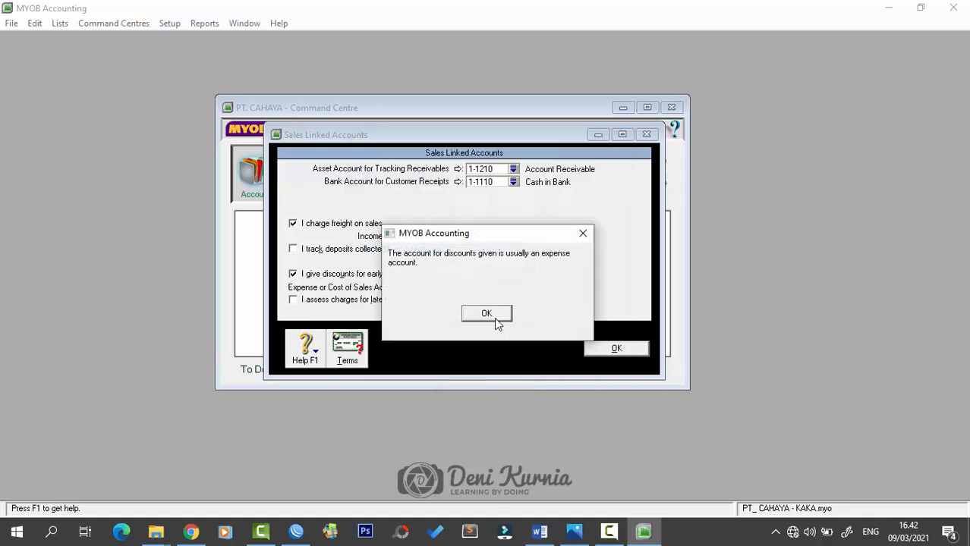
click(489, 313)
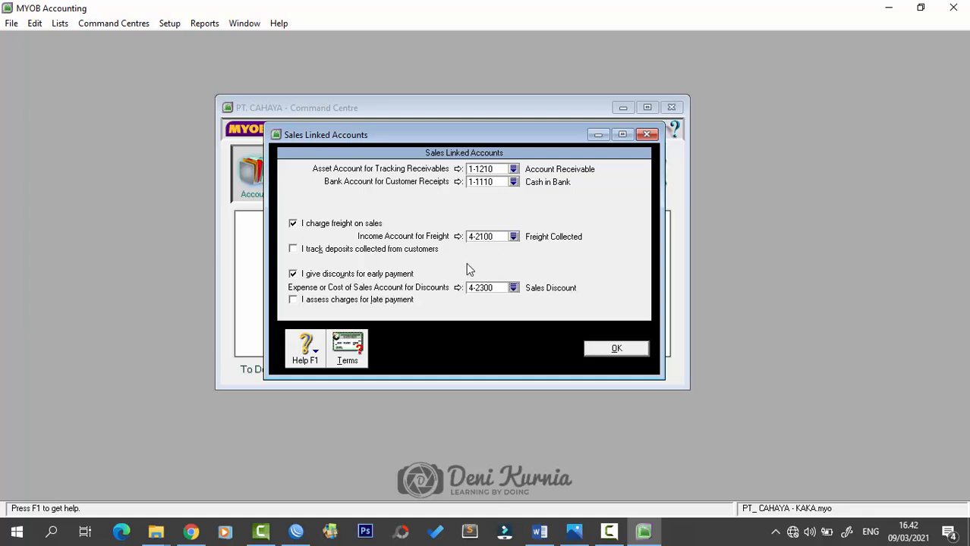
- Enable late payment charges with 4-2200 Late Fee Collected and save the sales links
click(295, 300)
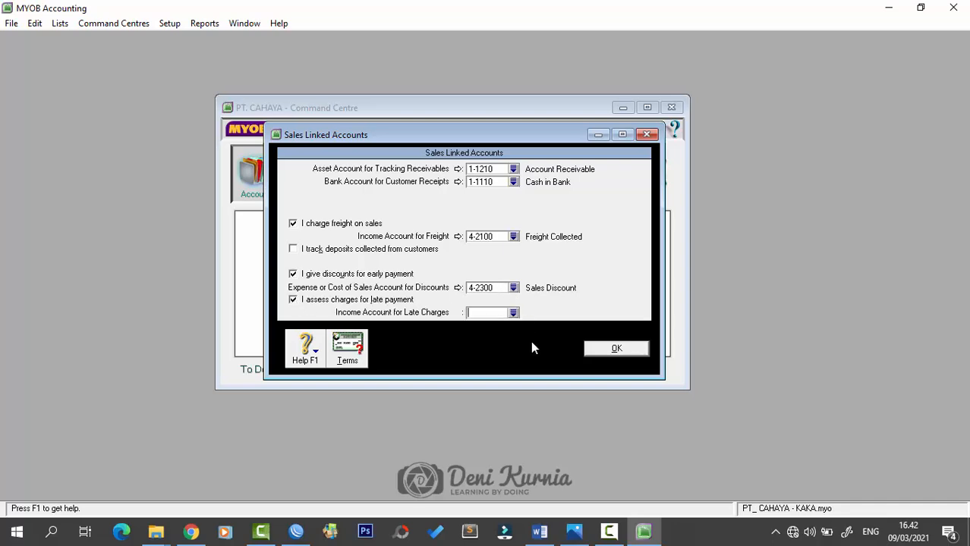
click(515, 313)
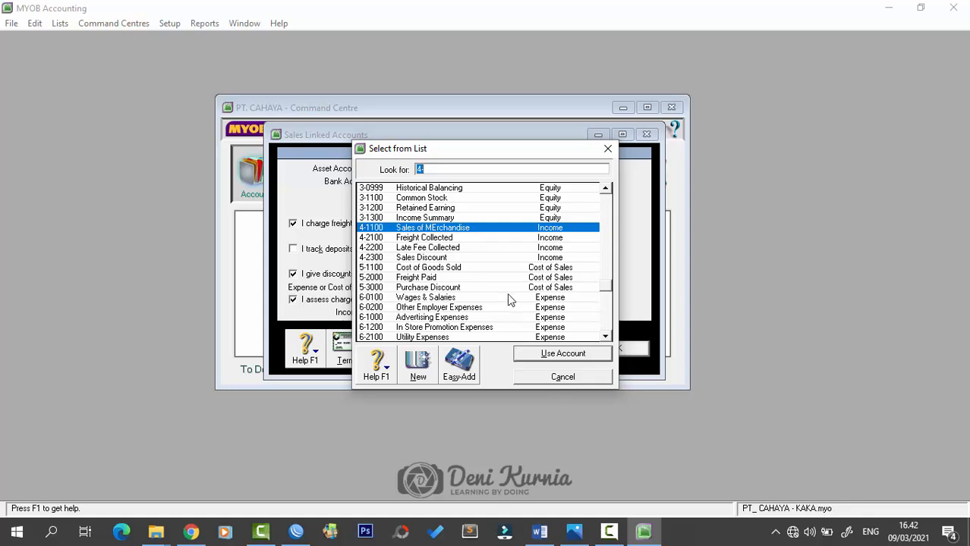
click(463, 248)
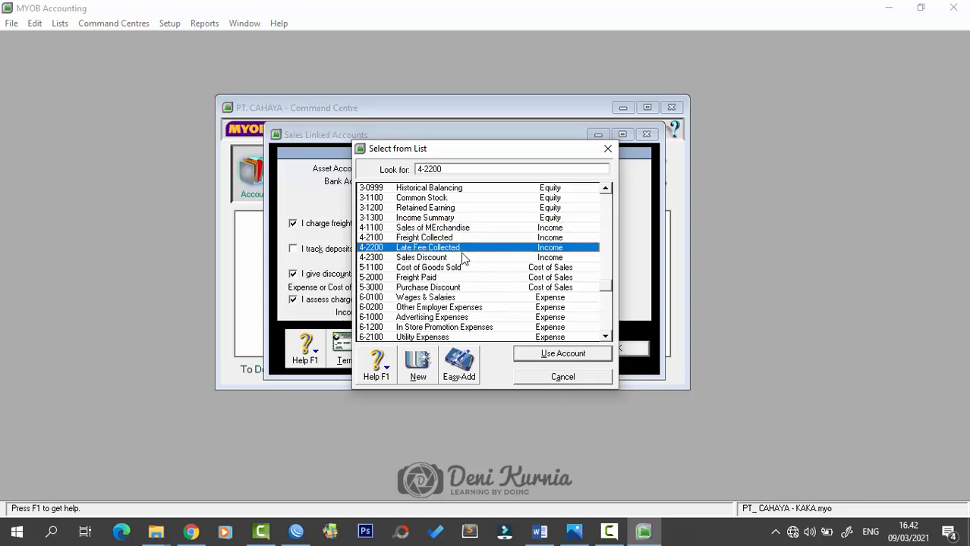
click(548, 355)
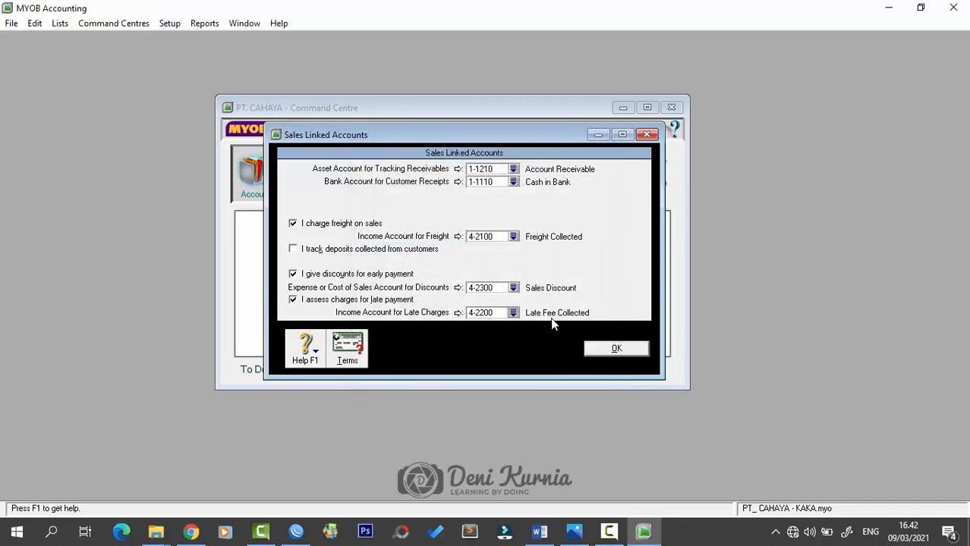
click(596, 352)
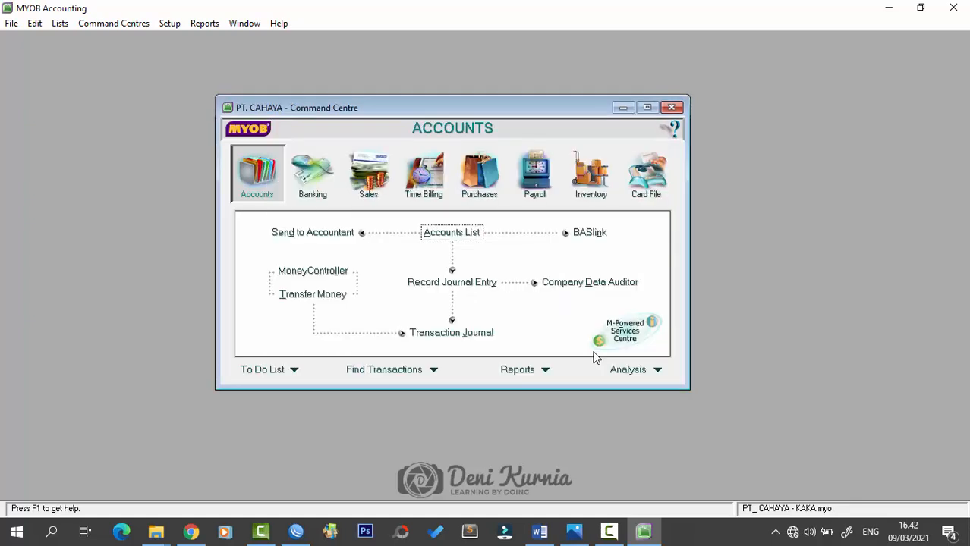
- In Purchases Linked Accounts, set the payables liability account to 2-1210 Accounts Payable
click(168, 24)
mouse_move(185, 72)
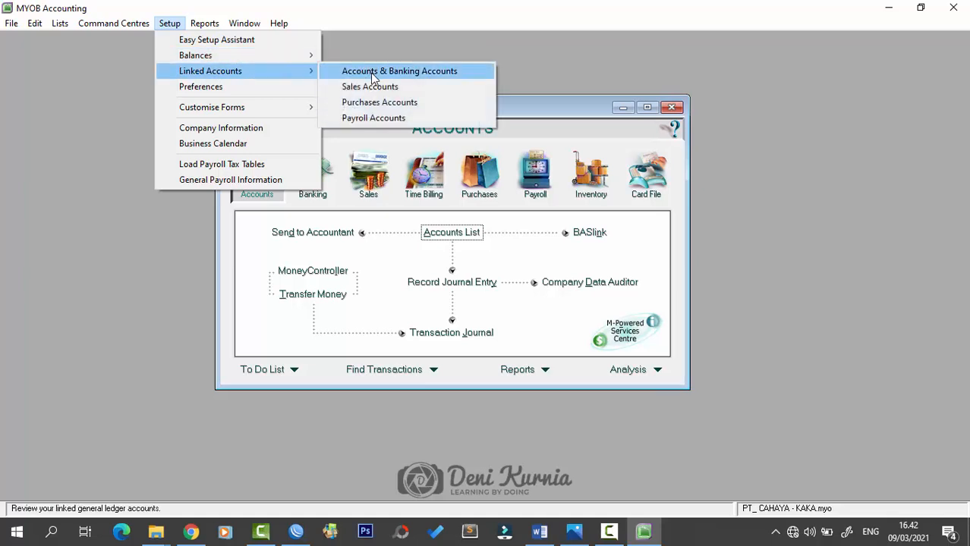
click(394, 104)
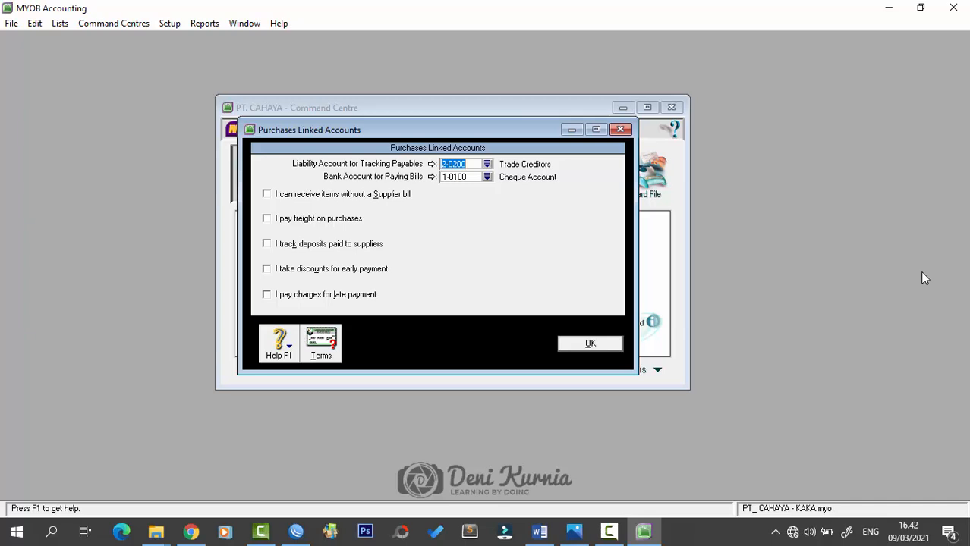
key(alt+Tab)
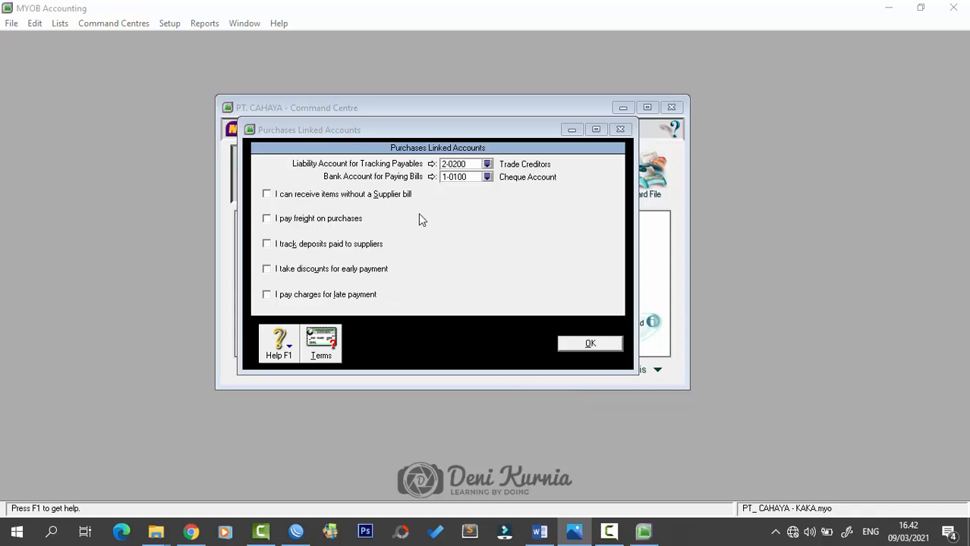
click(486, 167)
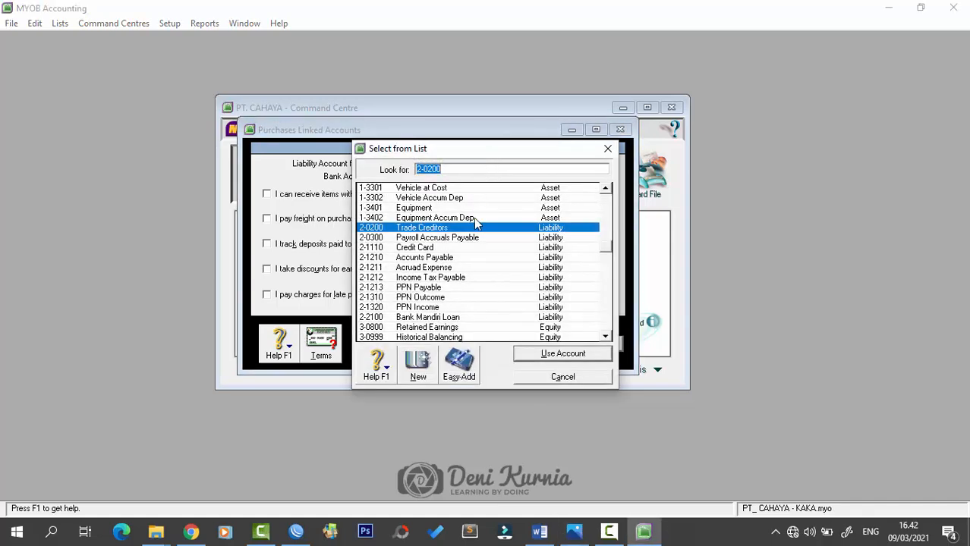
click(464, 262)
click(531, 358)
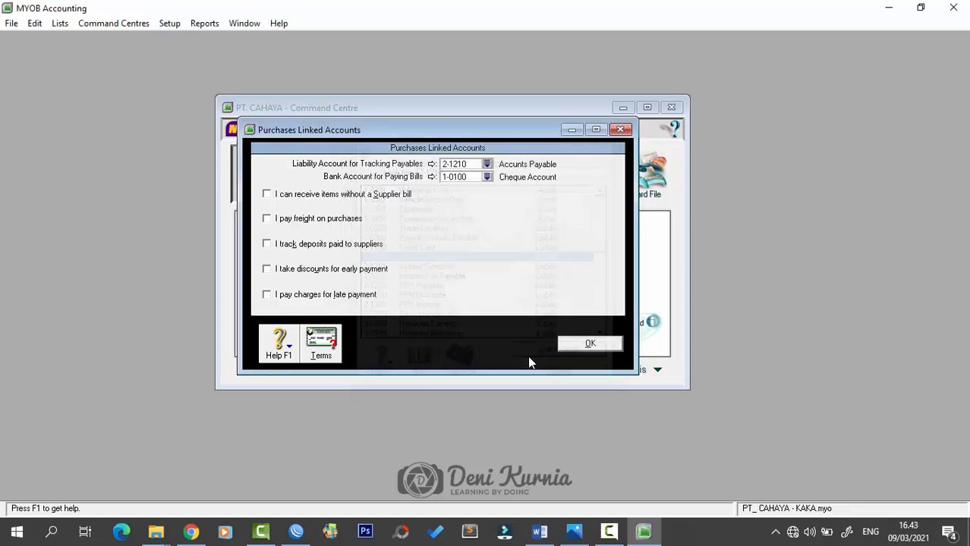
- Set the bank account for paying bills to 1-1110 Cash in Bank
click(487, 177)
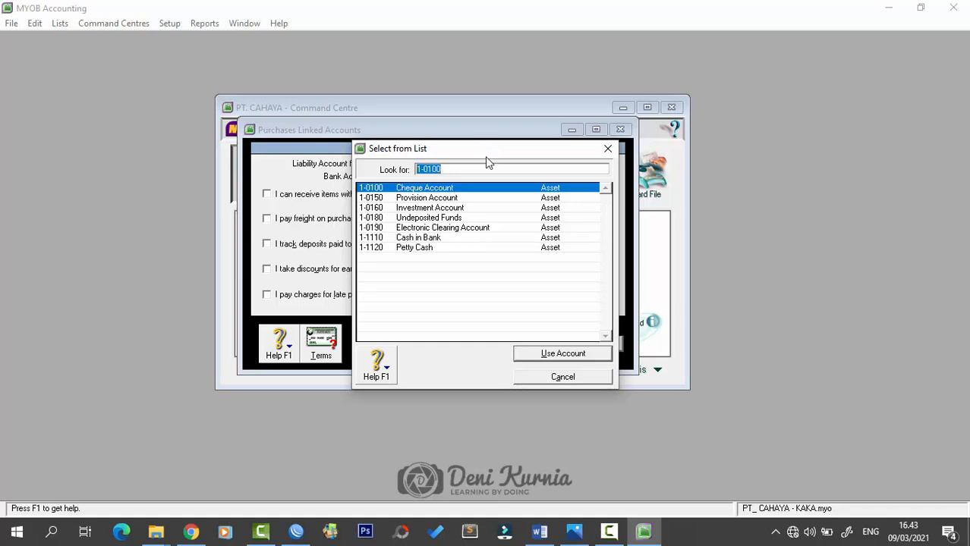
mouse_move(488, 148)
mouse_down()
mouse_move(481, 201)
mouse_move(478, 155)
mouse_up()
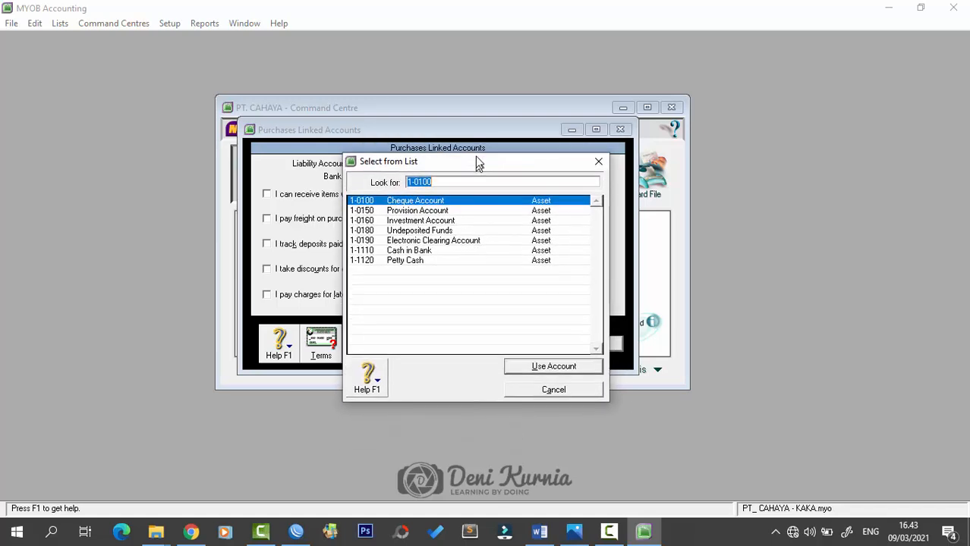
click(433, 245)
click(542, 362)
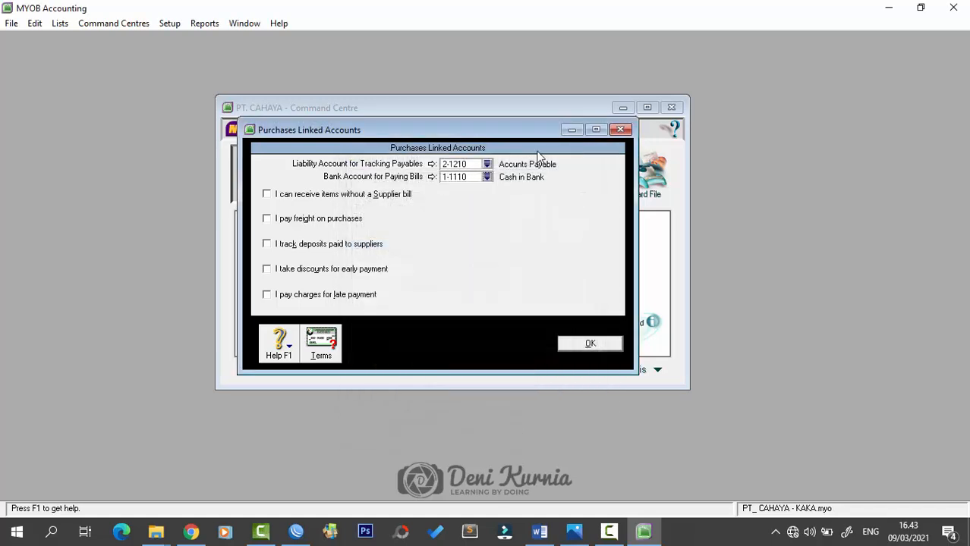
drag(524, 134, 532, 139)
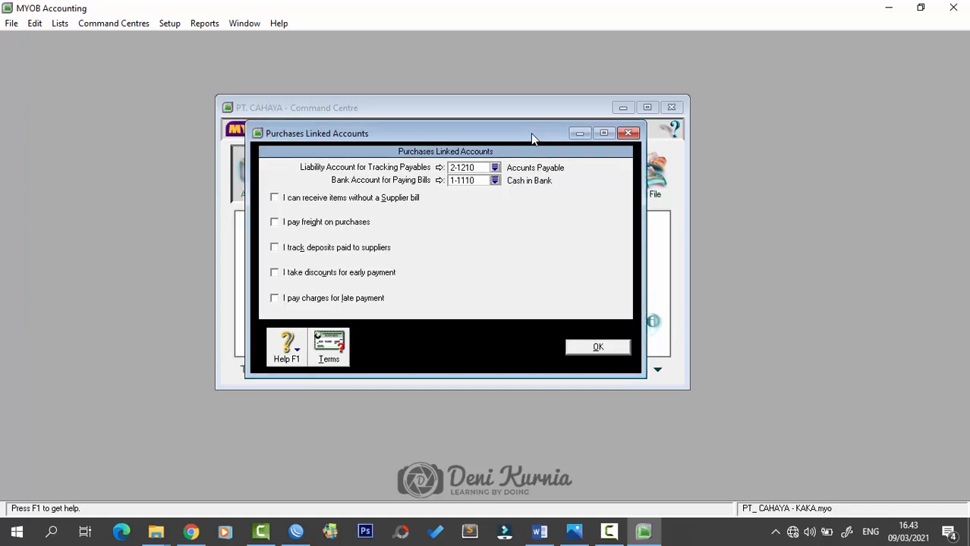
- Enable freight on purchases, linked to 5-2000 Freight Paid
click(276, 224)
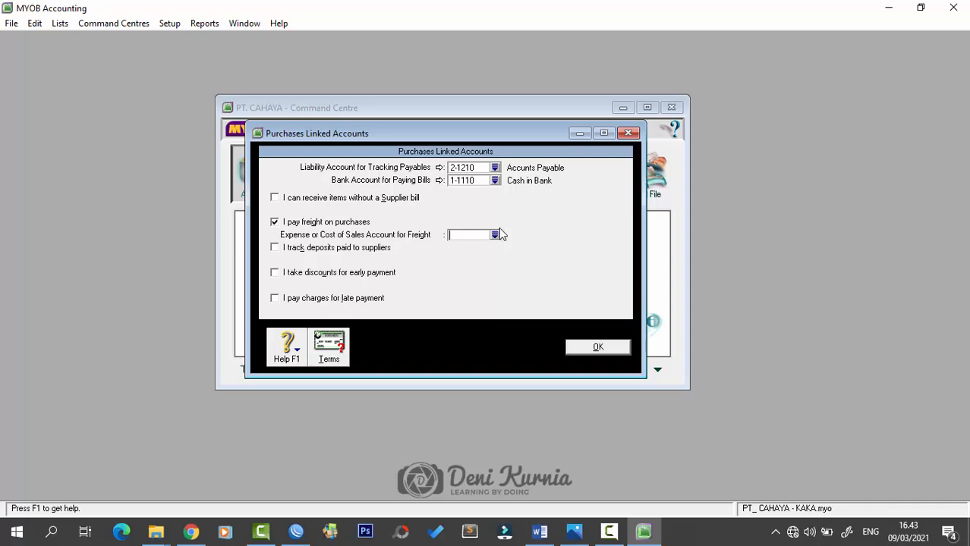
click(497, 236)
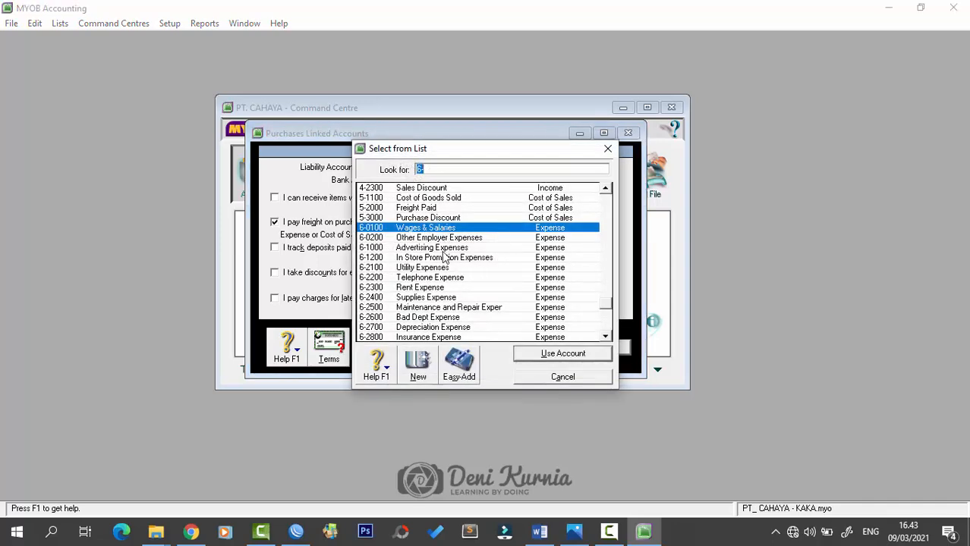
text(5-2000)
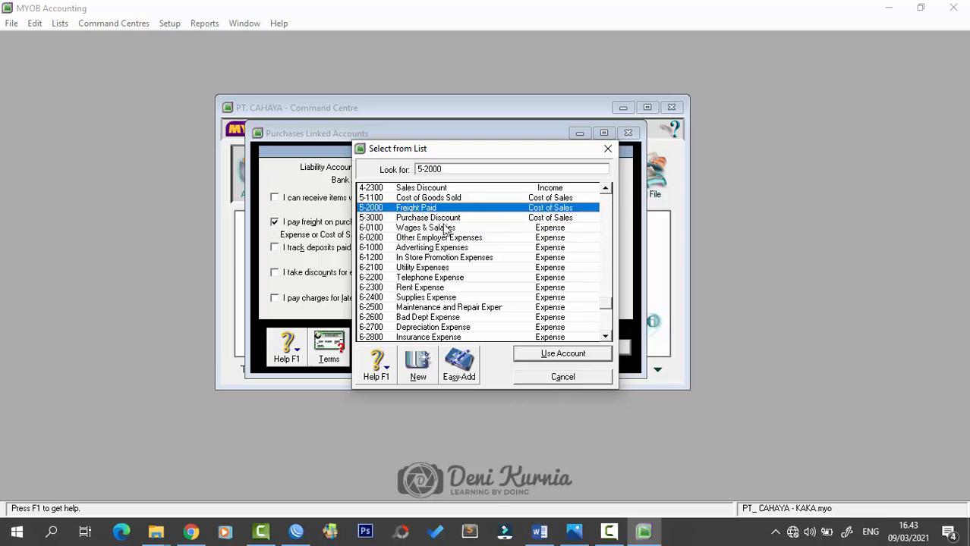
click(562, 354)
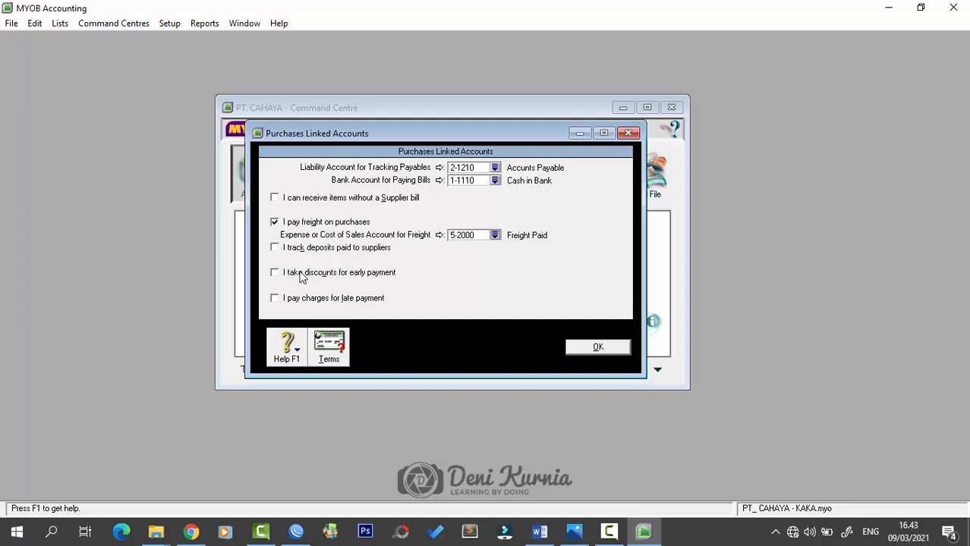
- Enable early-payment discounts, linked to 5-3000 Purchase Discount
click(291, 275)
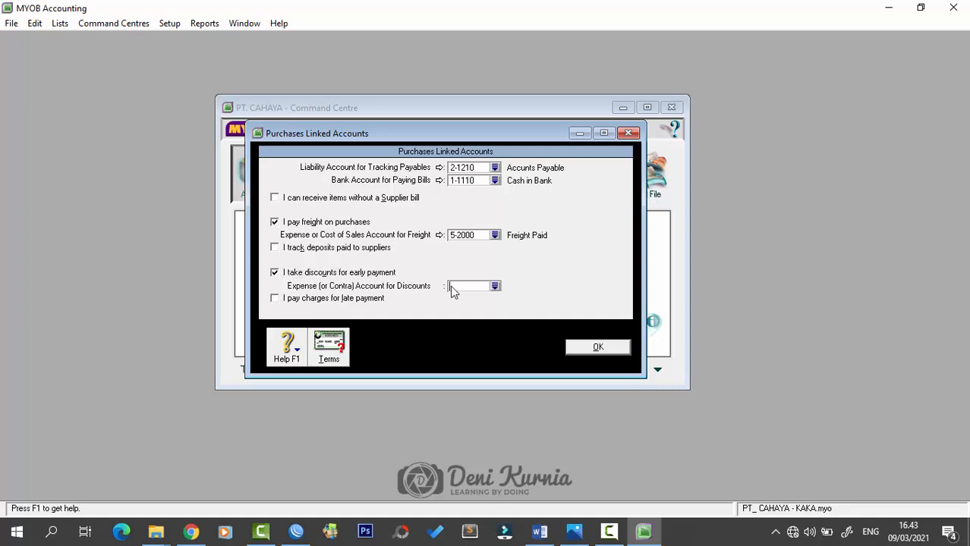
click(495, 288)
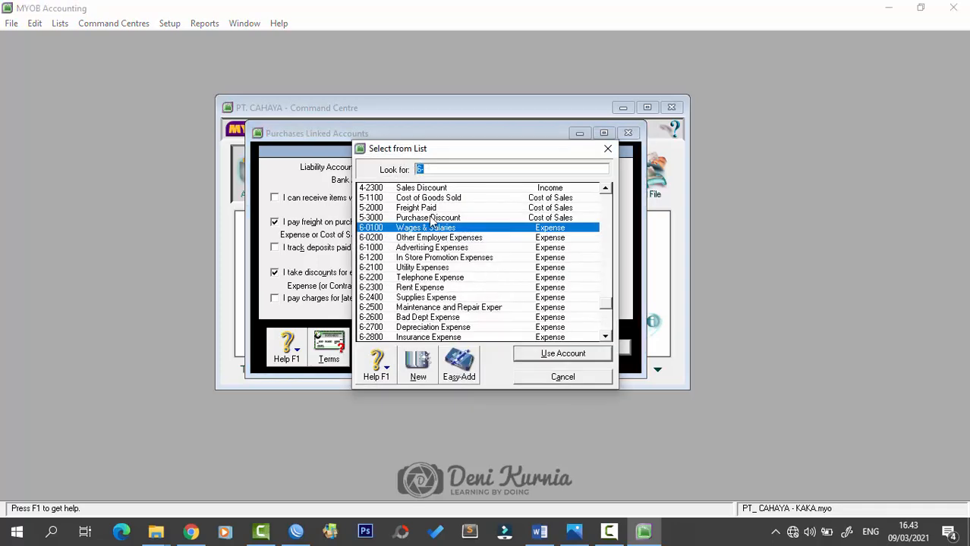
click(431, 219)
click(578, 356)
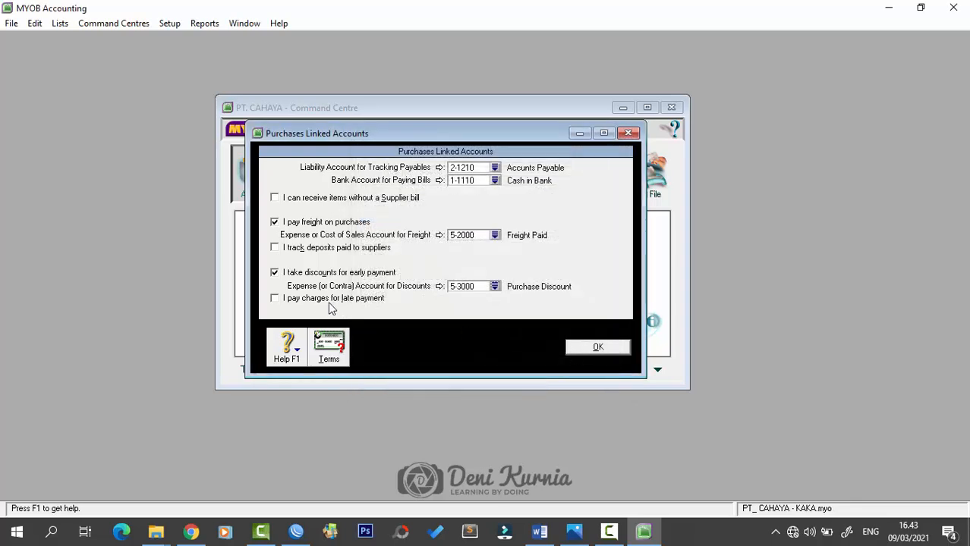
- Enable late payment charges with 6-2900 Late Fee Expense and save the purchases links
click(276, 299)
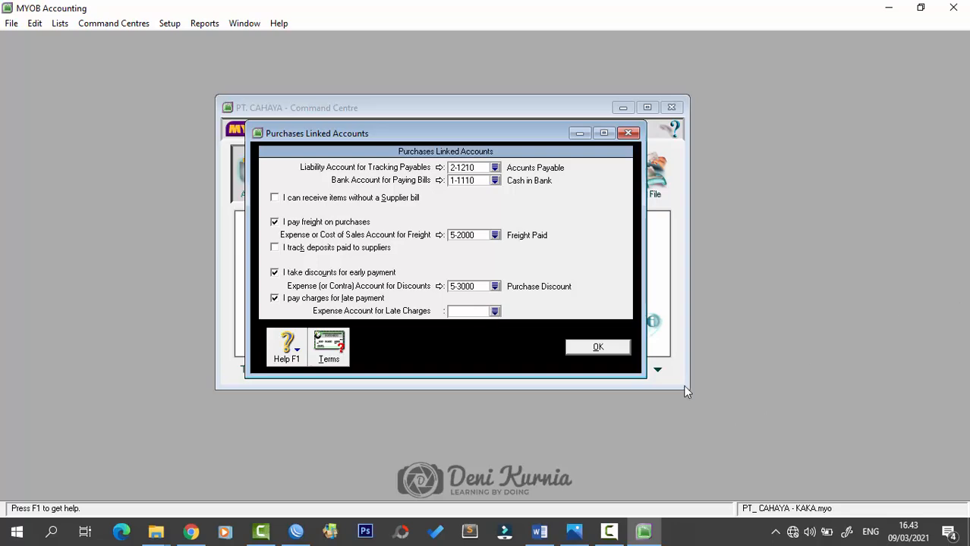
click(495, 312)
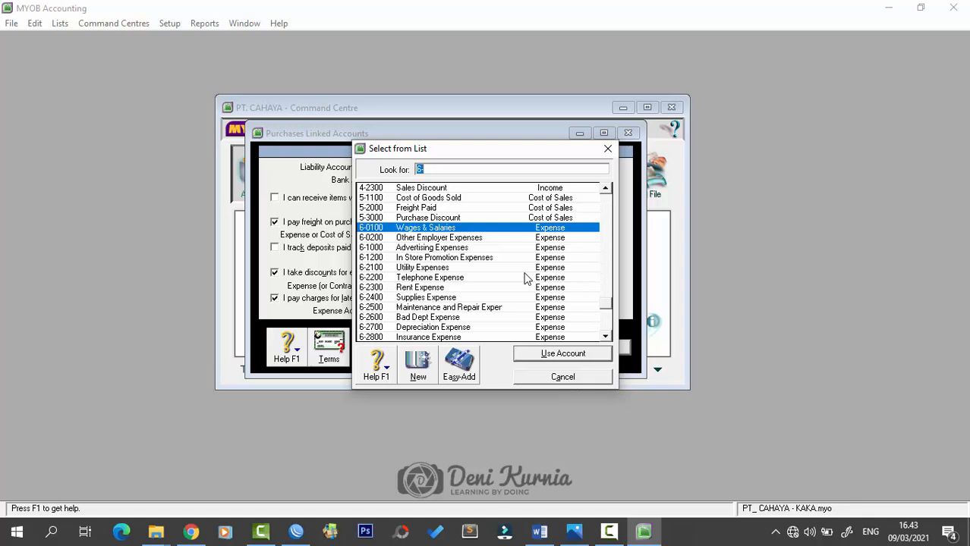
scroll(514, 284, down, 2)
scroll(495, 299, down, 1)
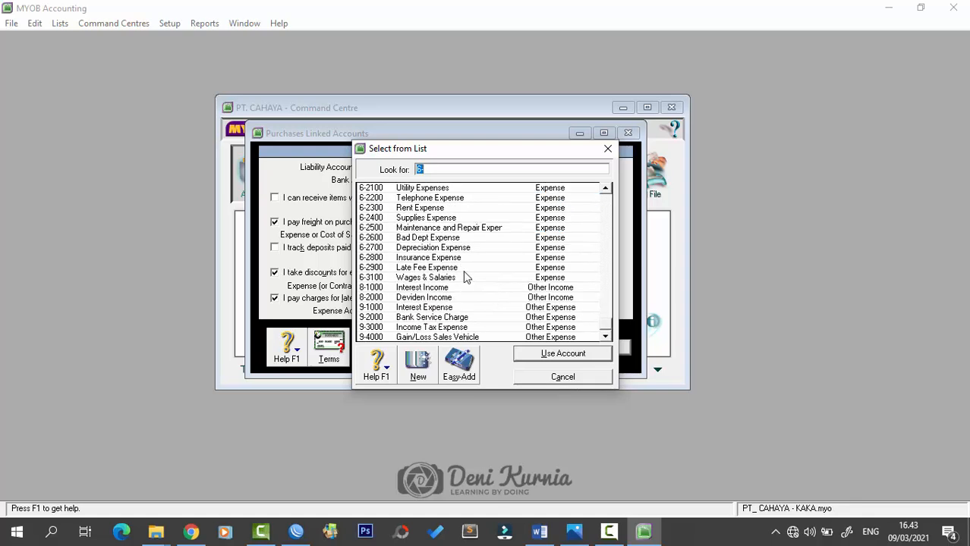
click(461, 269)
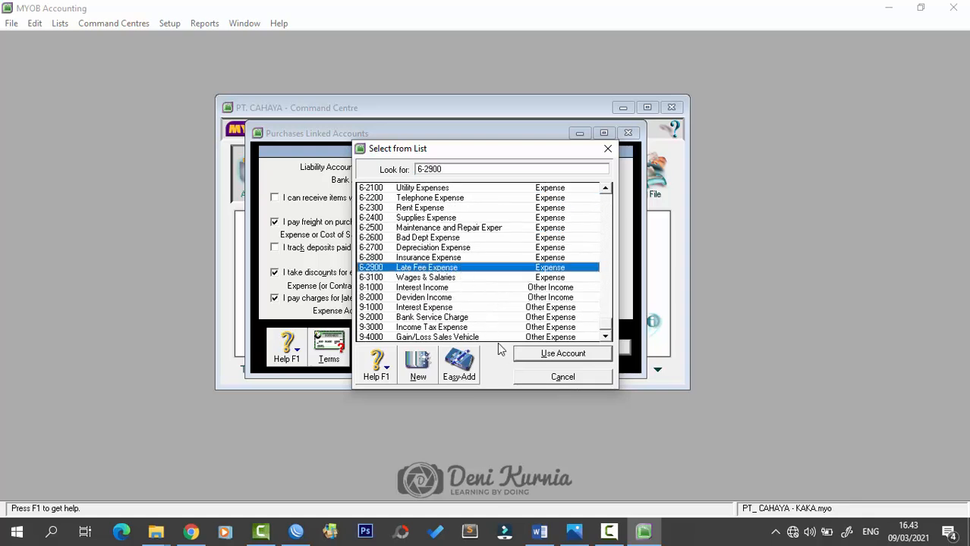
click(563, 354)
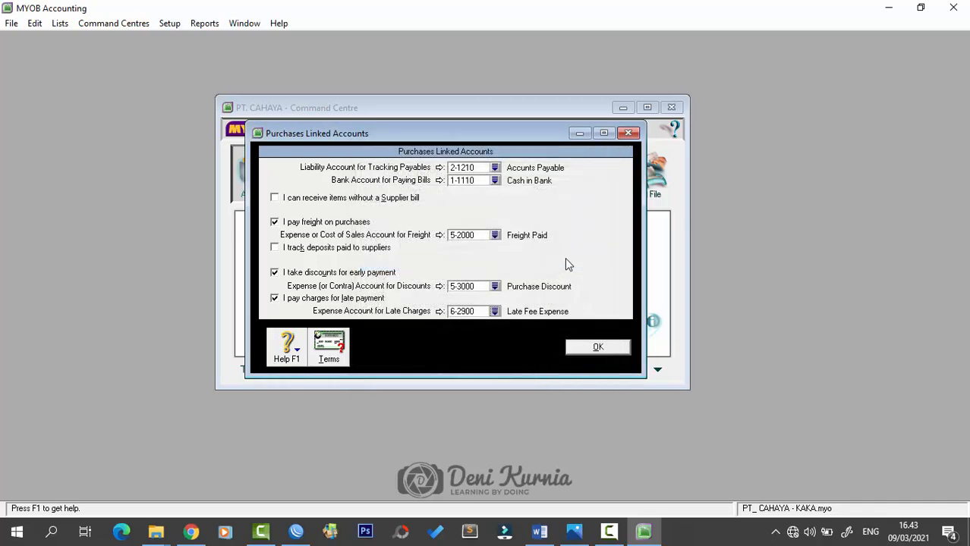
drag(489, 135, 507, 148)
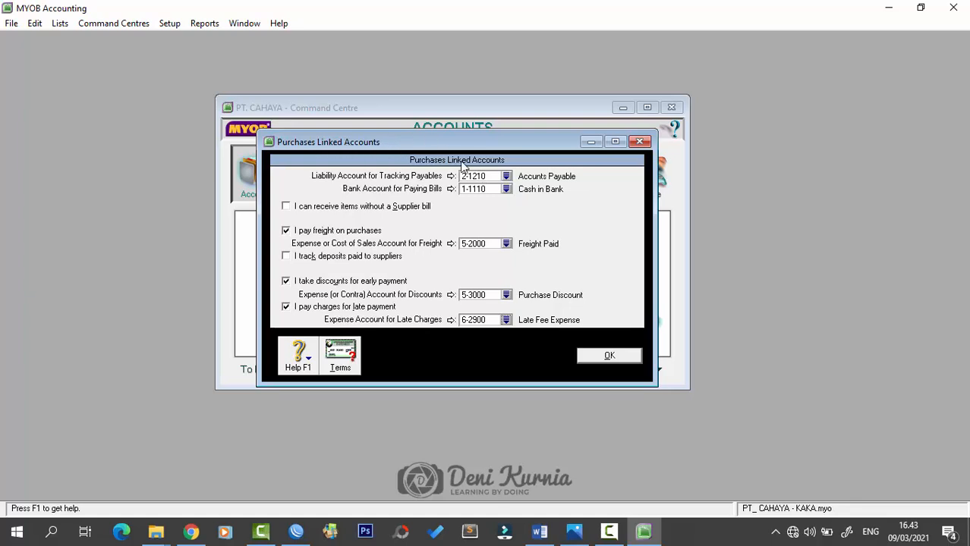
click(608, 357)
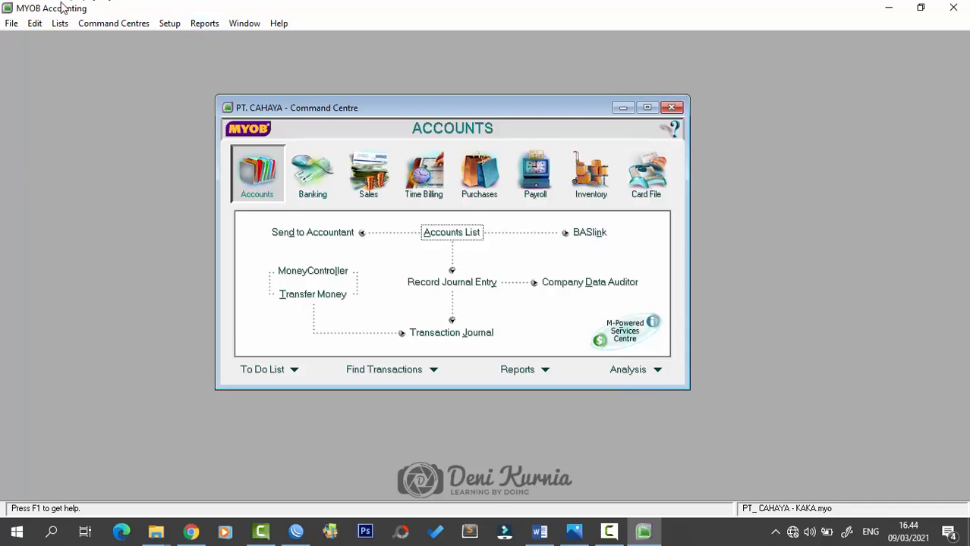
- Open the Tax Code List from the Lists menu
click(34, 23)
click(232, 6)
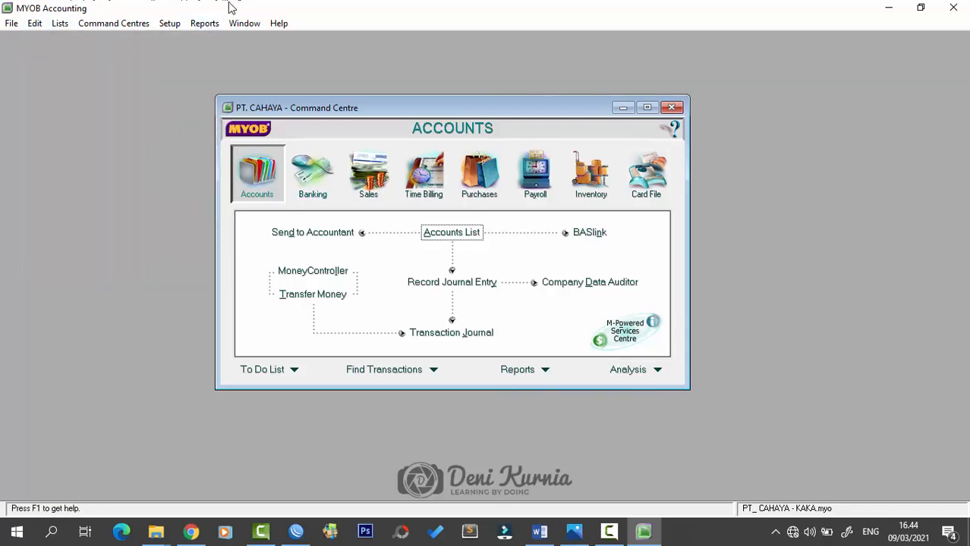
click(54, 23)
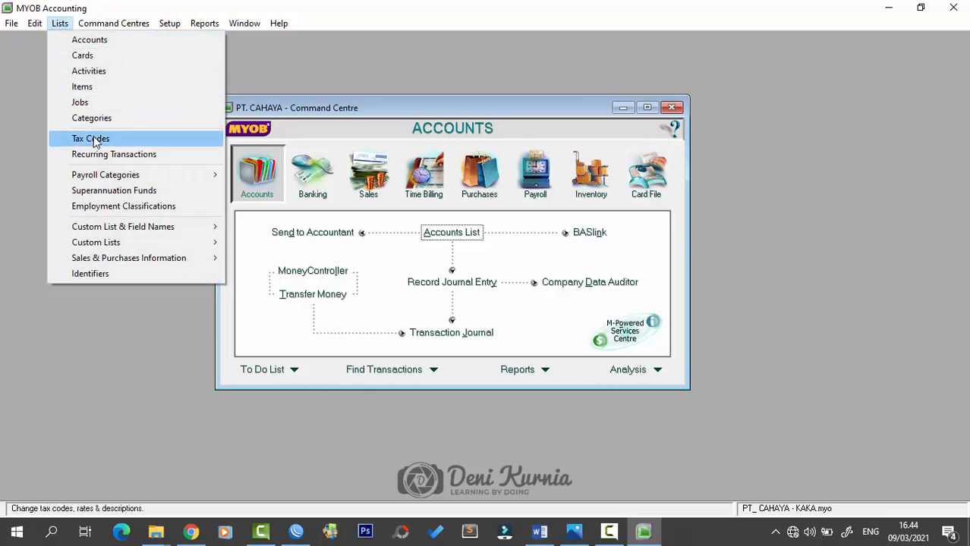
click(94, 139)
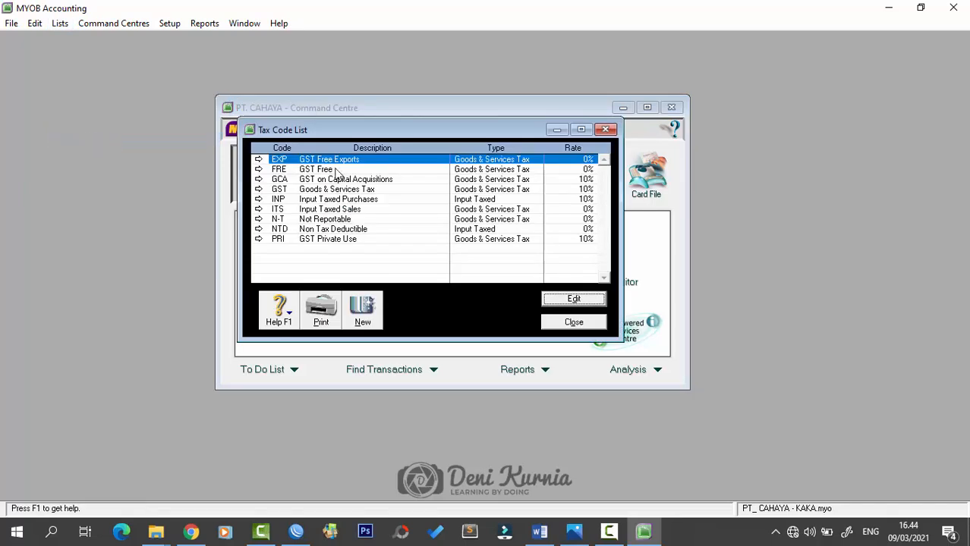
drag(394, 136, 404, 148)
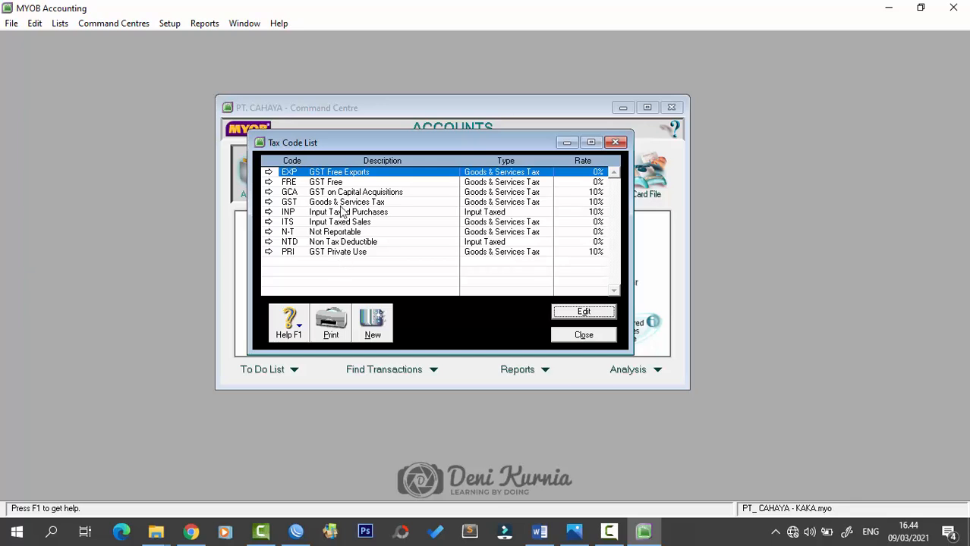
- Delete the EXP and FRE tax codes
click(340, 174)
double_click(339, 174)
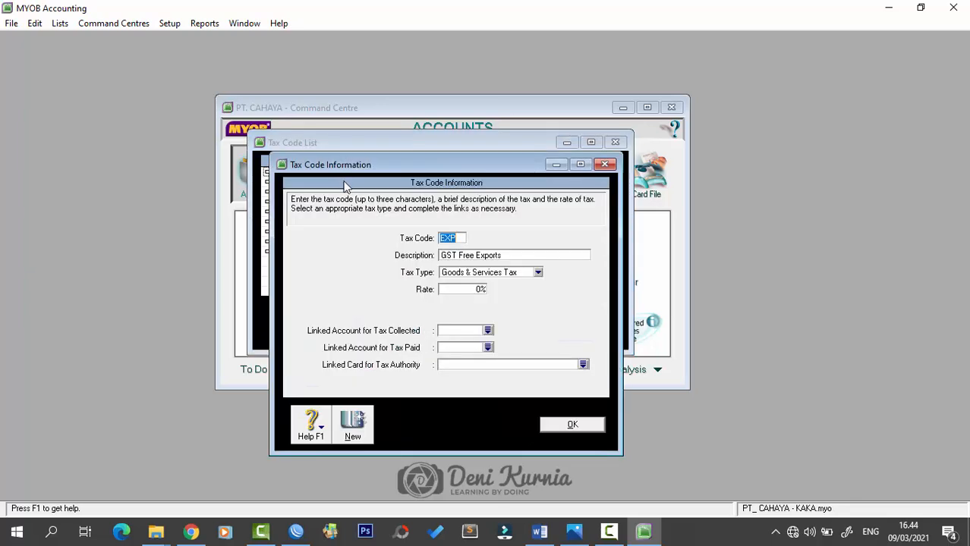
click(34, 23)
click(78, 124)
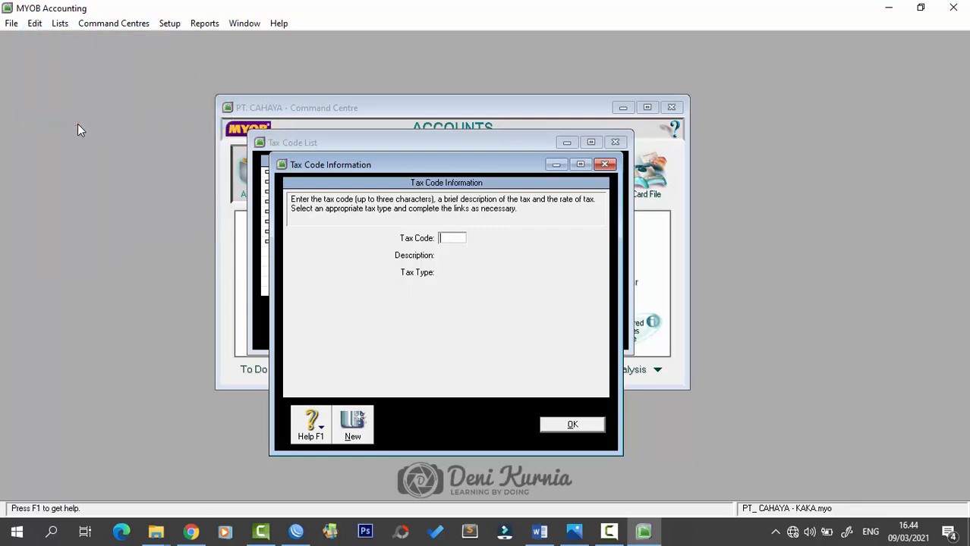
click(605, 165)
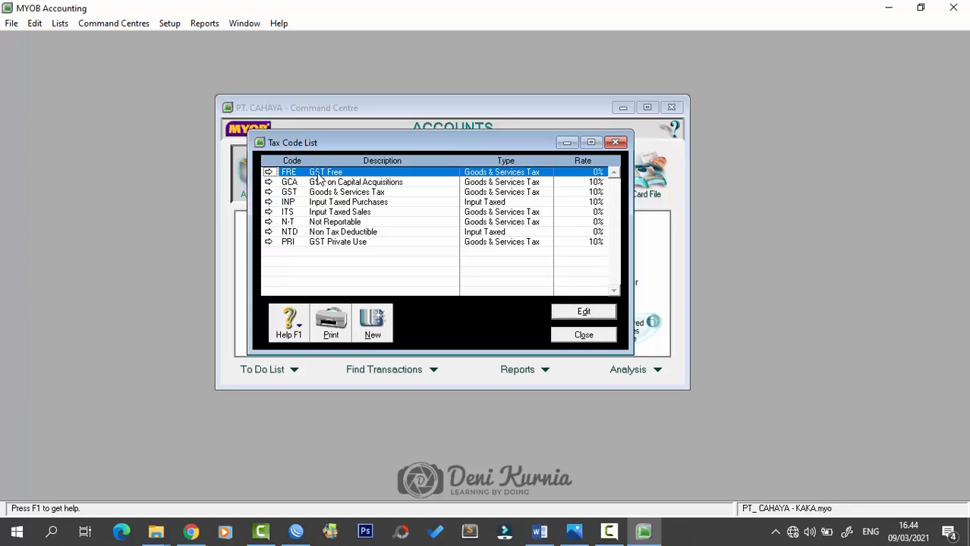
click(269, 173)
click(34, 23)
click(106, 123)
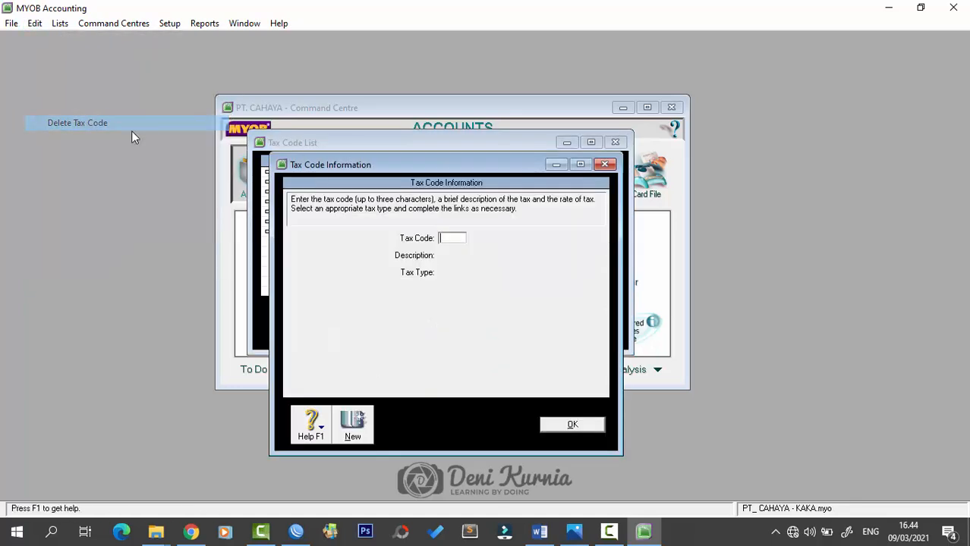
click(571, 426)
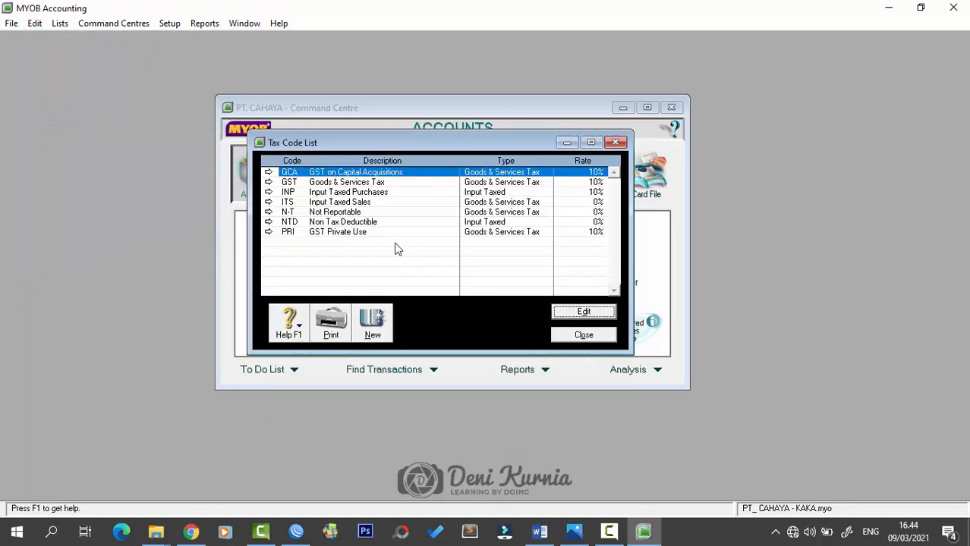
- Delete the INP and ITS tax codes
double_click(332, 194)
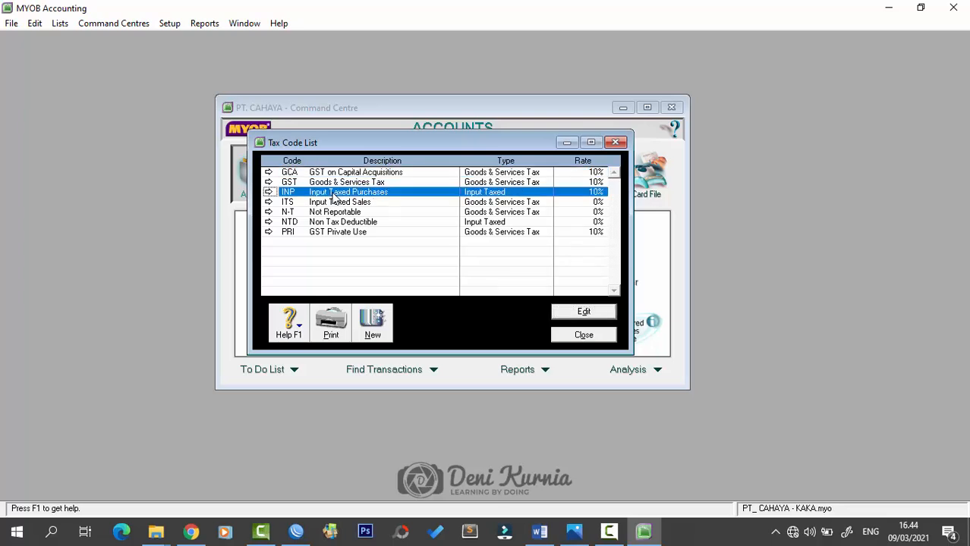
click(35, 23)
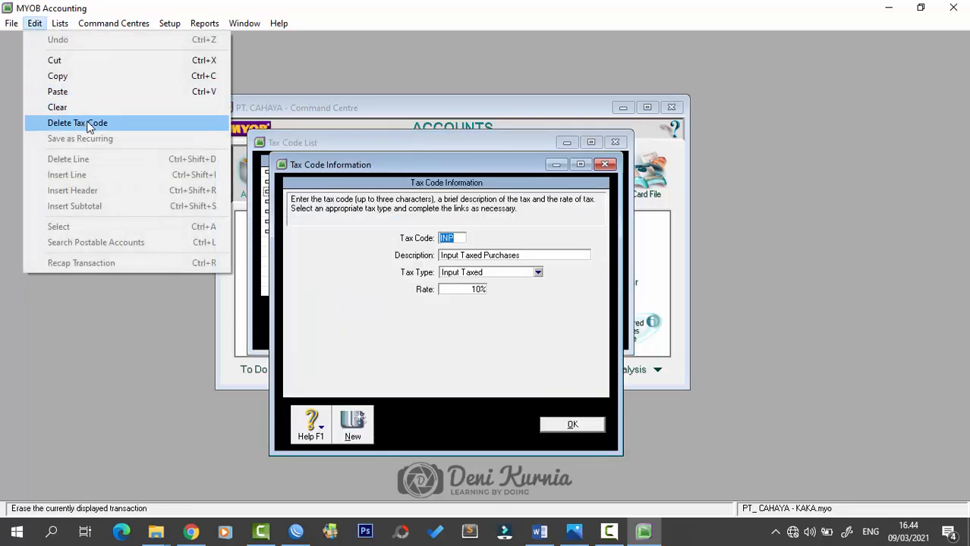
click(78, 123)
click(605, 165)
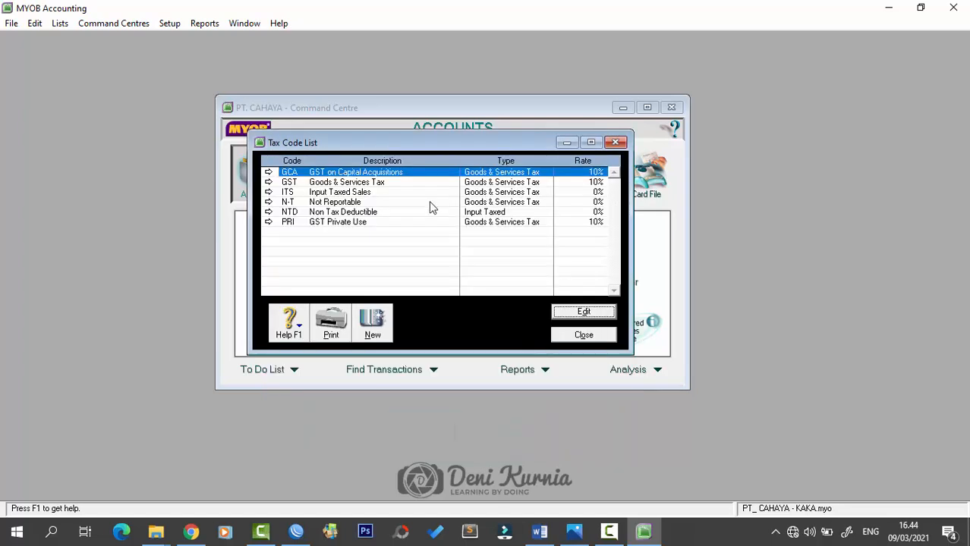
double_click(335, 195)
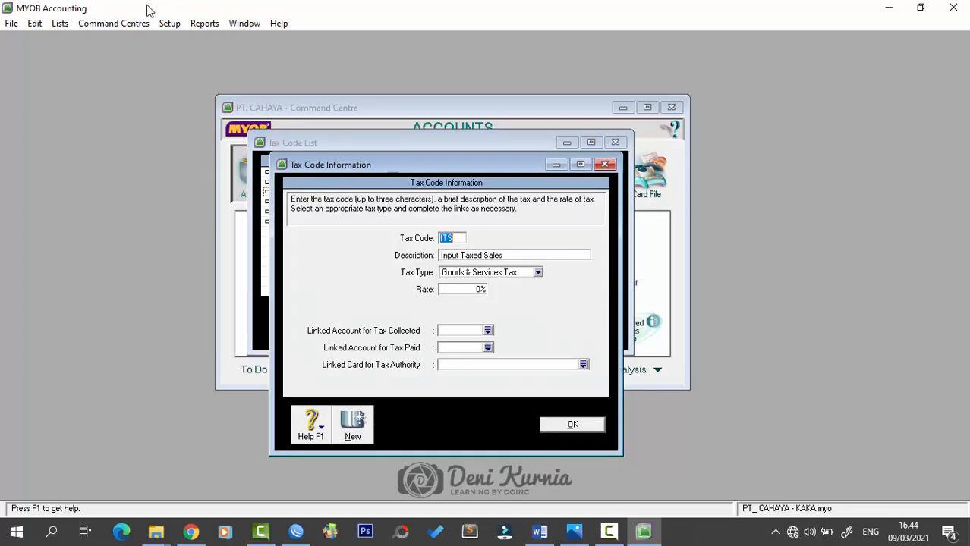
click(35, 24)
click(77, 123)
click(605, 164)
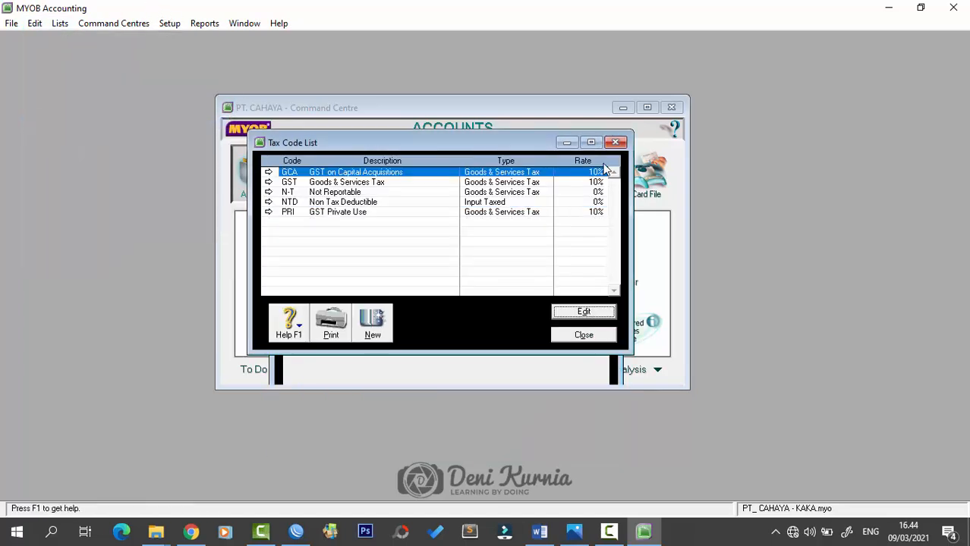
- Delete the NTD and PRI tax codes
click(334, 202)
double_click(334, 205)
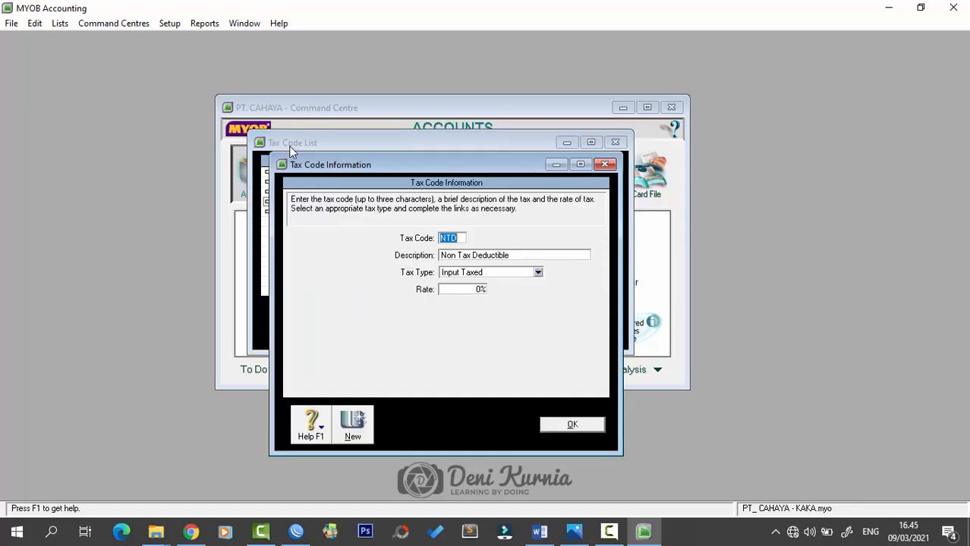
click(34, 23)
click(77, 123)
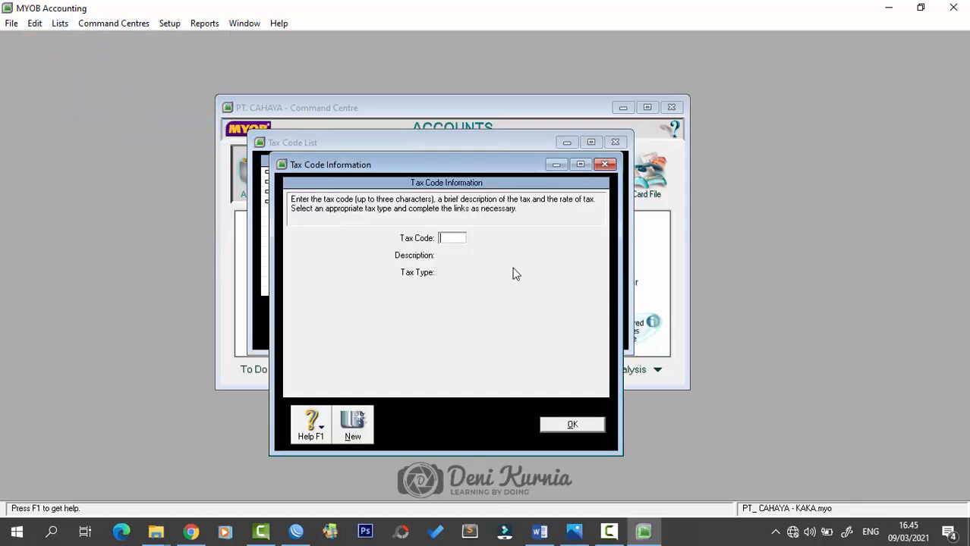
click(605, 165)
click(326, 205)
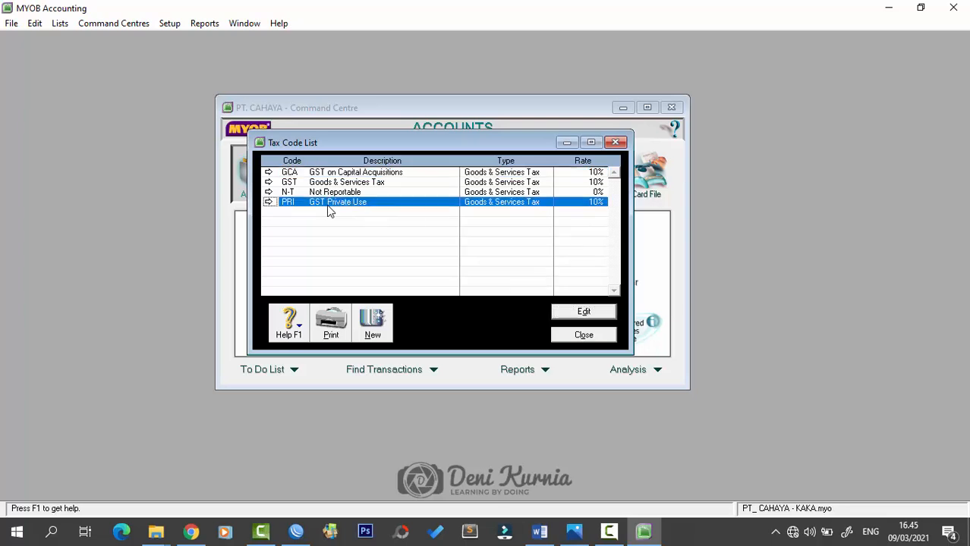
double_click(326, 205)
click(44, 23)
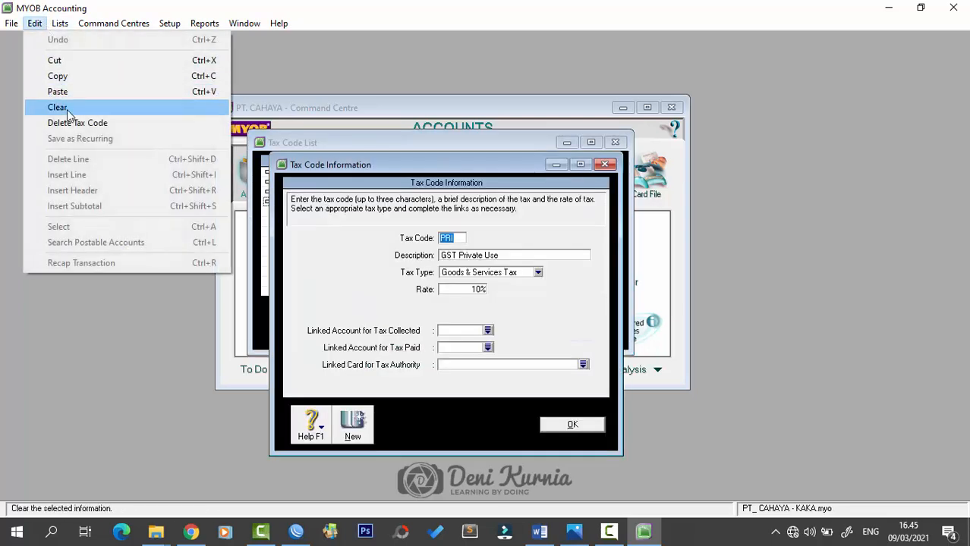
click(114, 123)
click(605, 165)
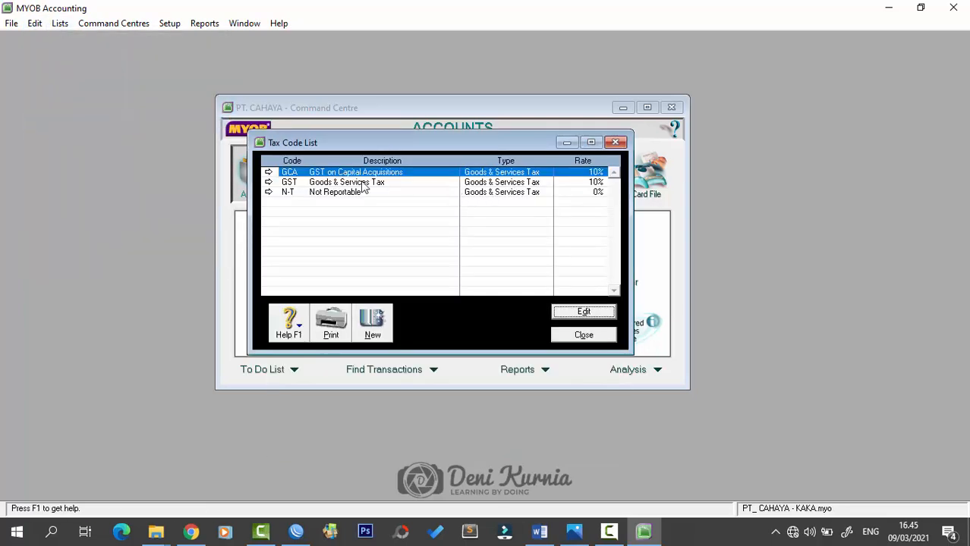
- Delete the GCA tax code, leaving only GST and N-T
double_click(339, 174)
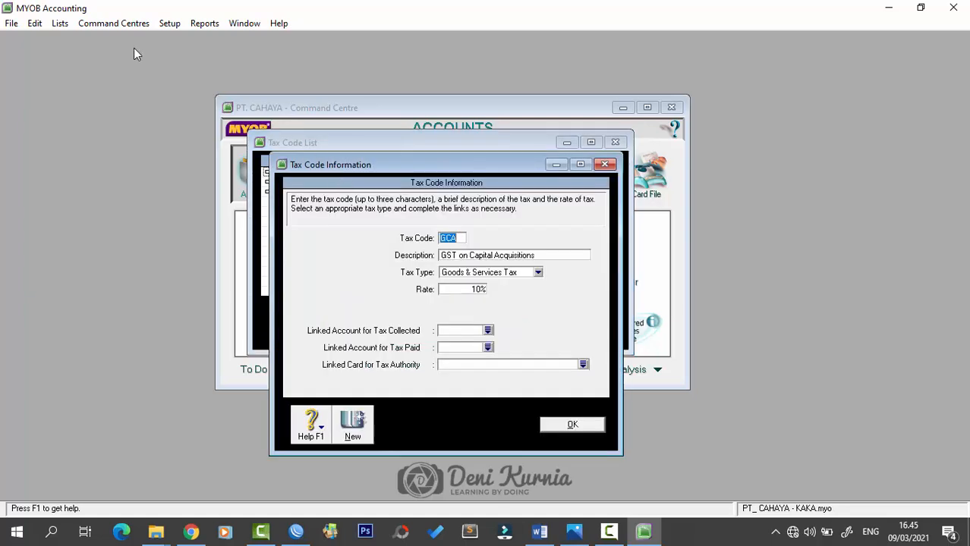
click(35, 24)
click(163, 123)
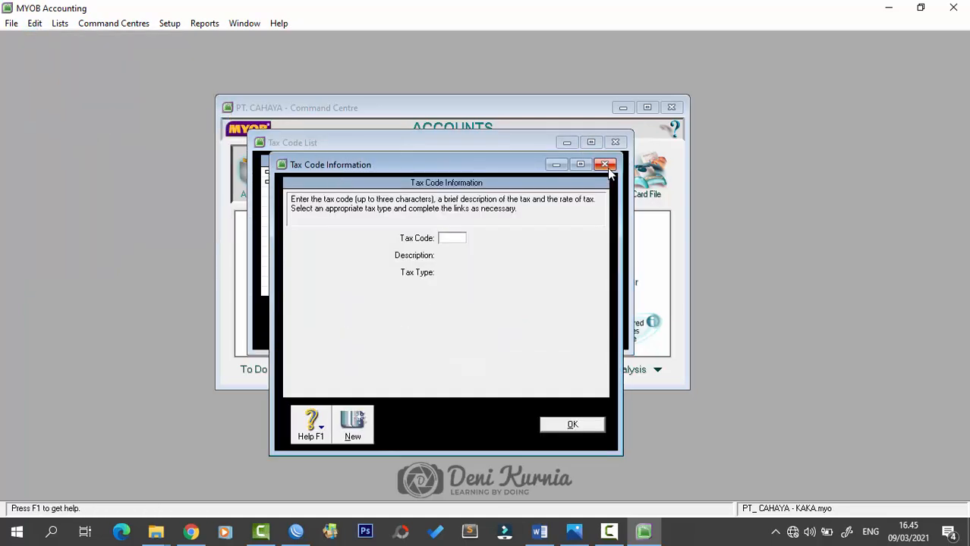
click(605, 165)
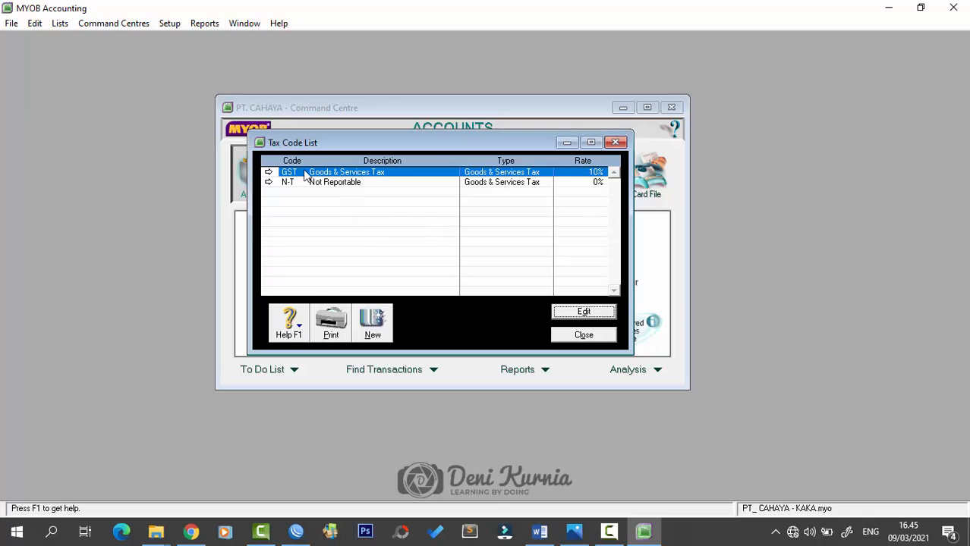
- Rename the GST tax code to PPN with description 'Pajak Pertambahan Nilai'
click(268, 172)
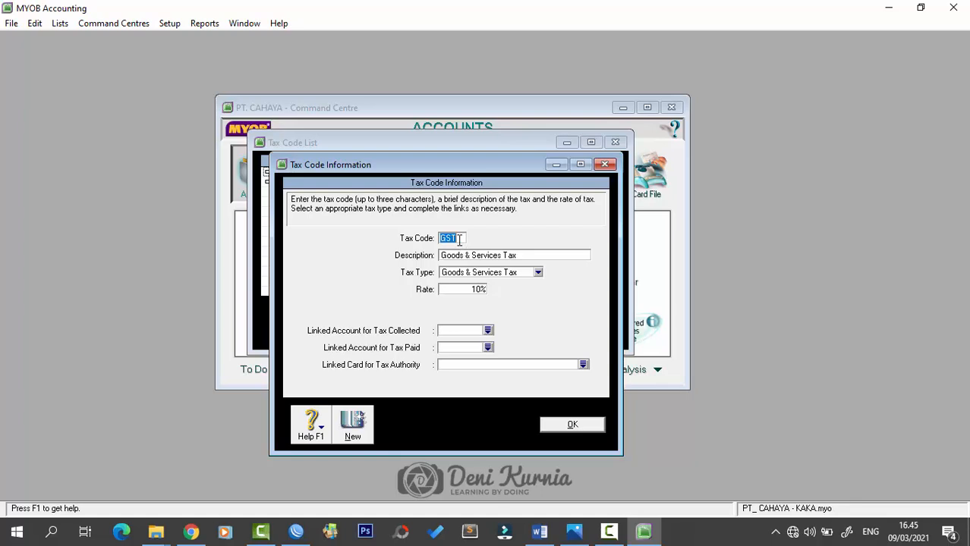
key(Caps_Lock)
text(PPN)
key(Tab)
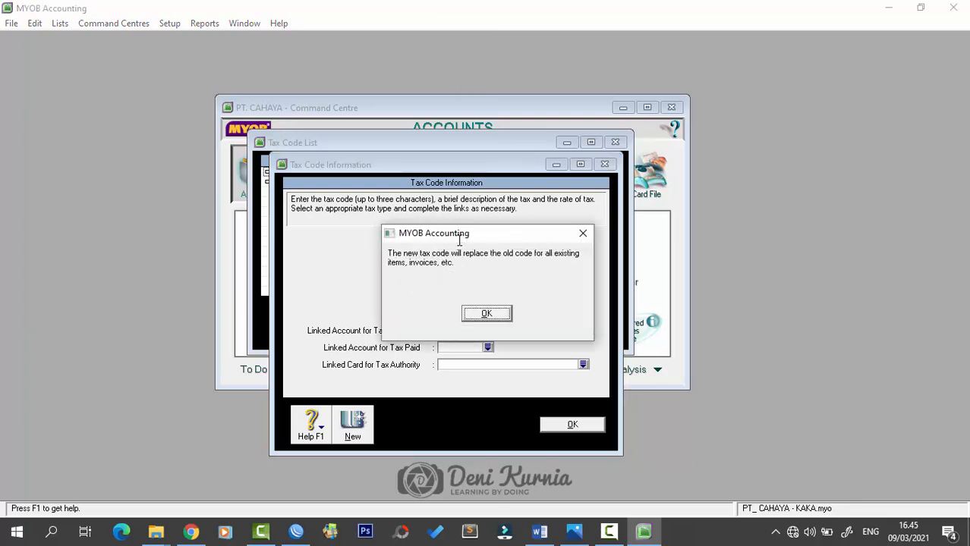
click(486, 314)
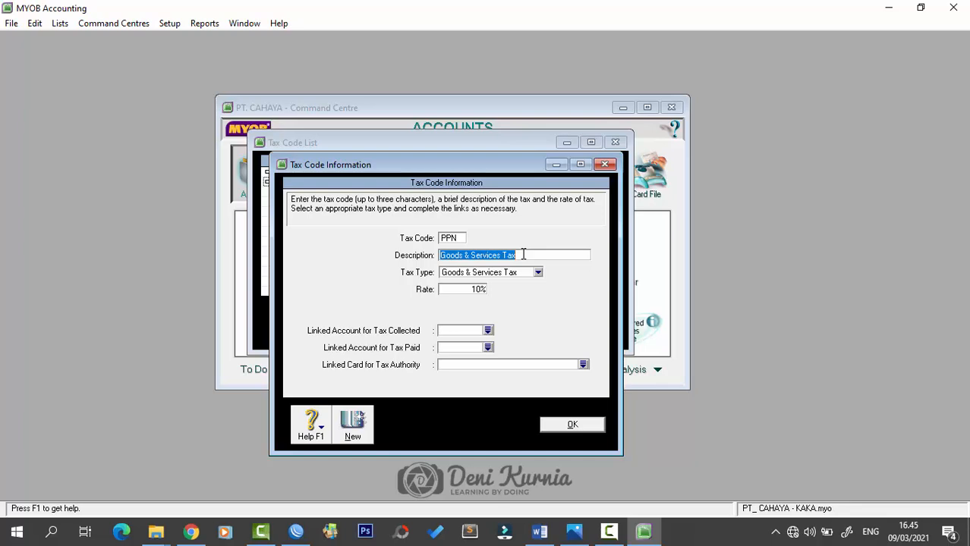
text(P)
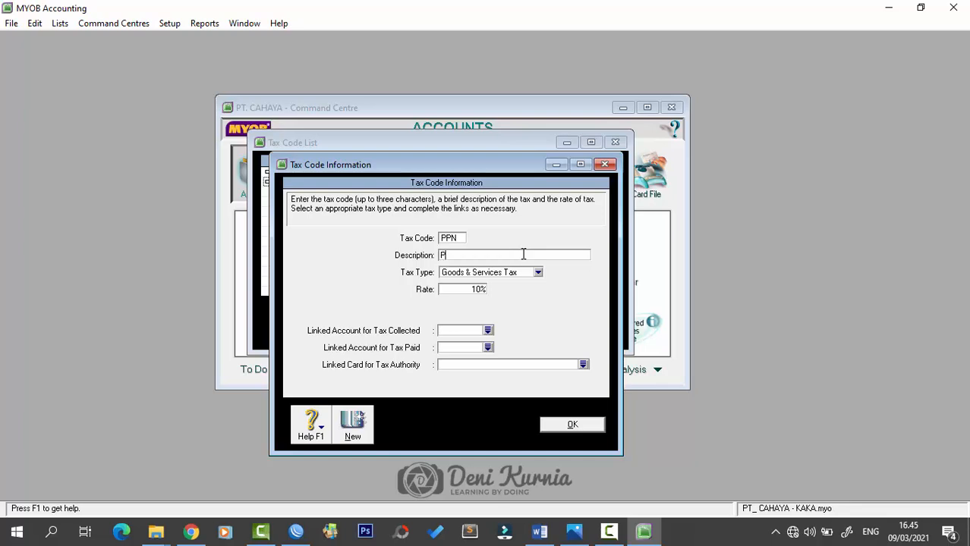
key(Caps_Lock)
text(ajak Pertambahan Nilai)
- Link PPN to 2-1310 PPN Outcome for tax collected and 2-1320 PPN Income for tax paid, then save
key(alt+Tab)
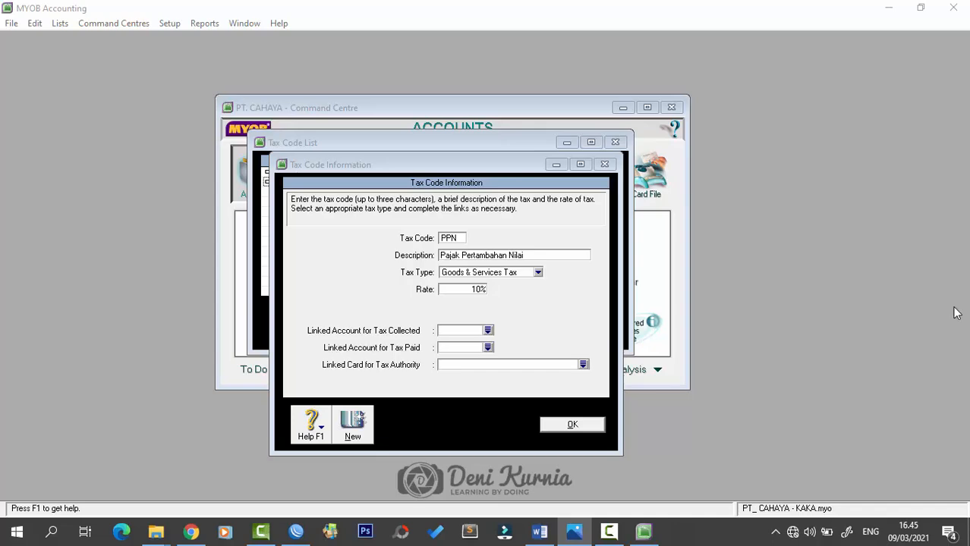
click(490, 332)
click(488, 331)
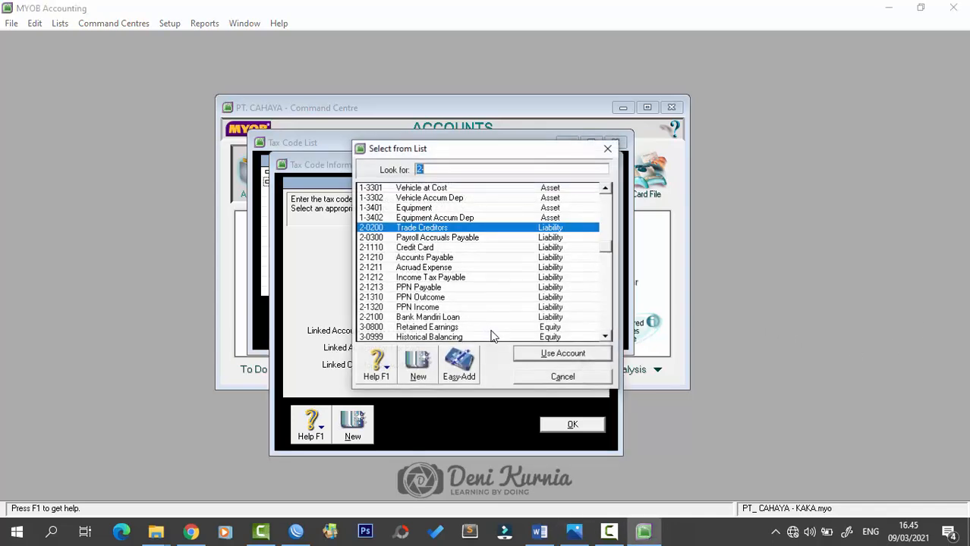
click(442, 298)
click(541, 354)
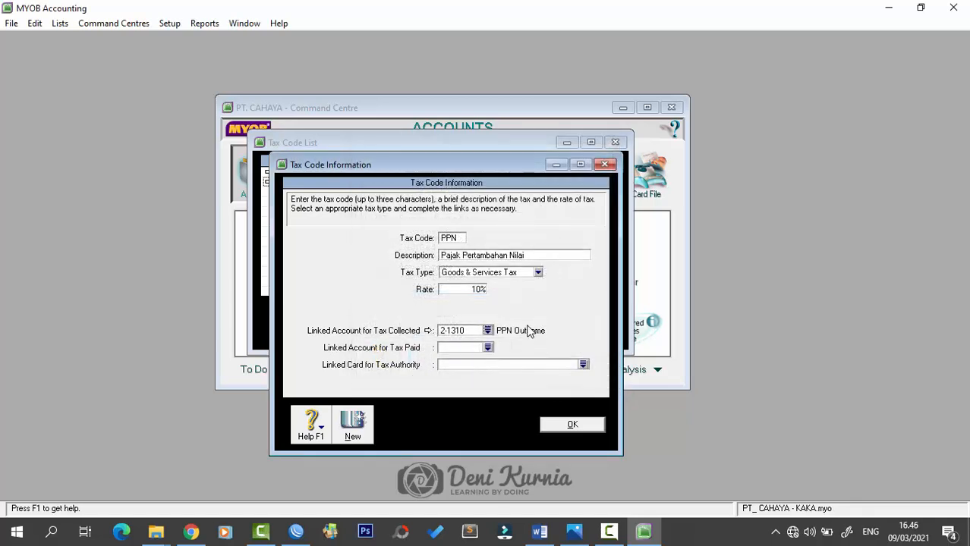
click(488, 348)
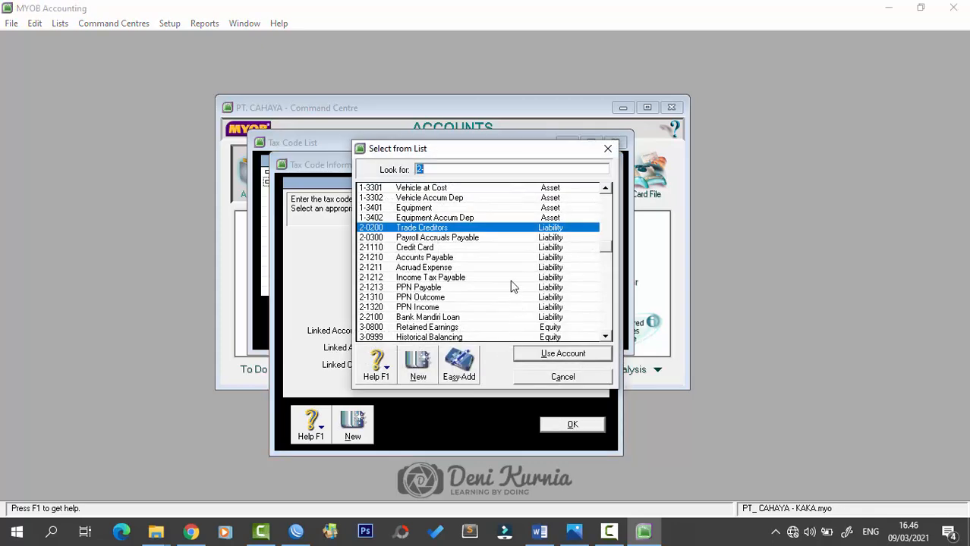
click(437, 308)
click(562, 355)
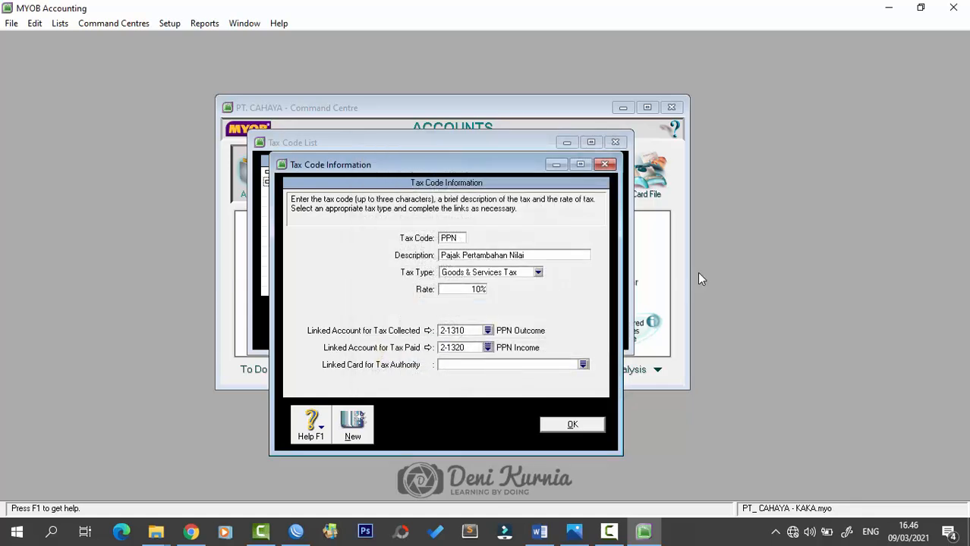
click(572, 425)
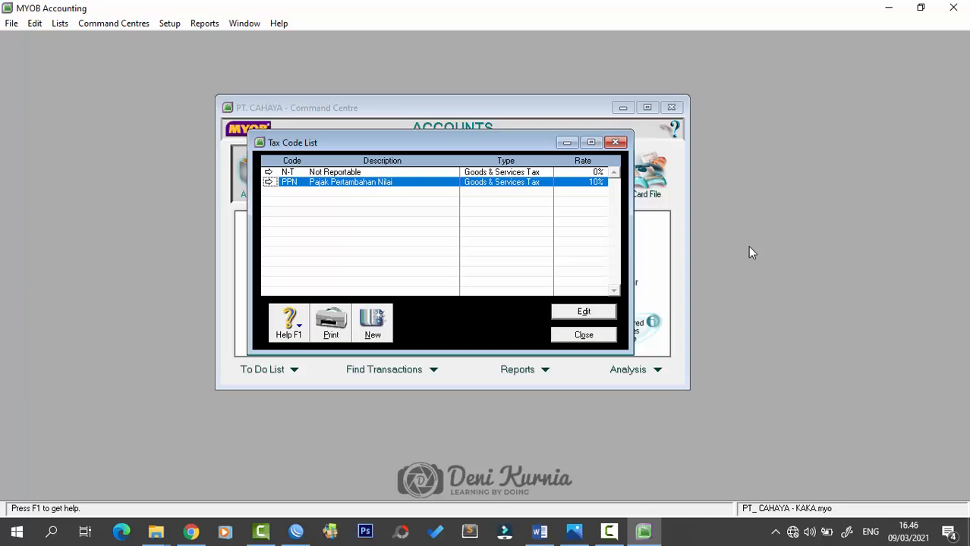
- Close the Tax Code List and open Record Journal Entry for General Journal GJ000001
click(584, 335)
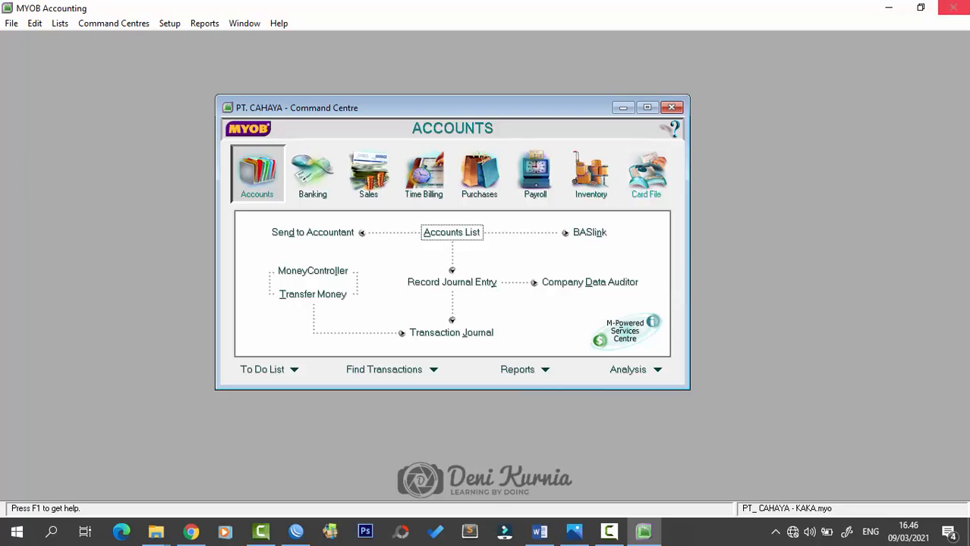
key(alt+Tab)
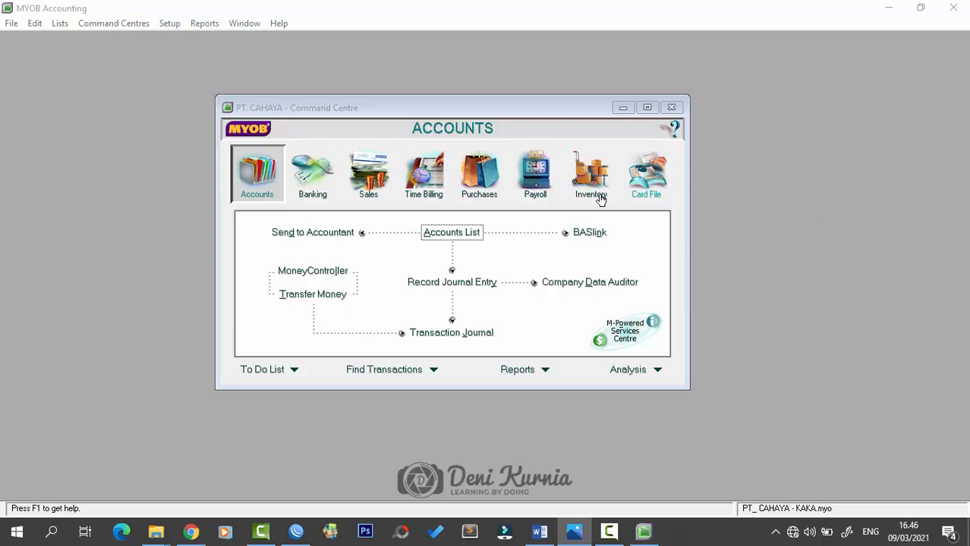
click(466, 104)
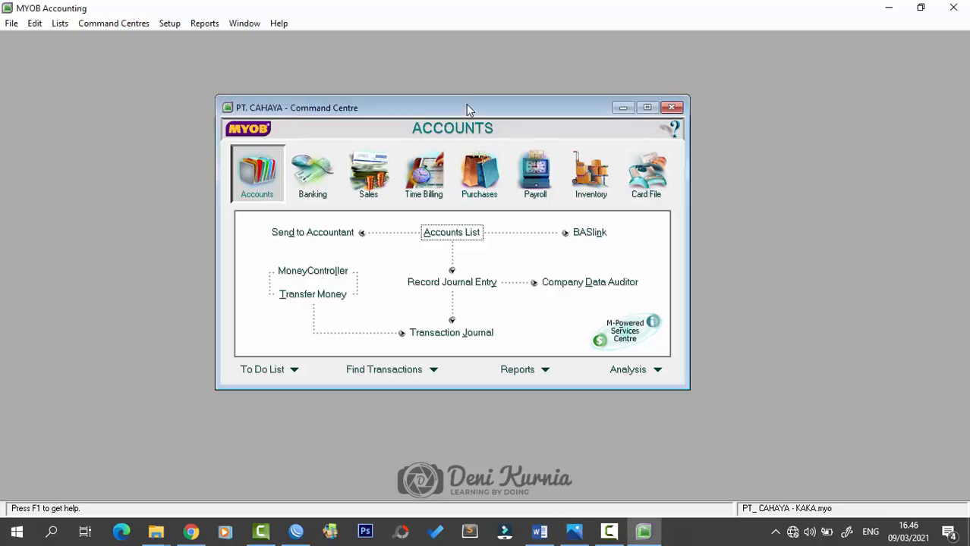
click(460, 287)
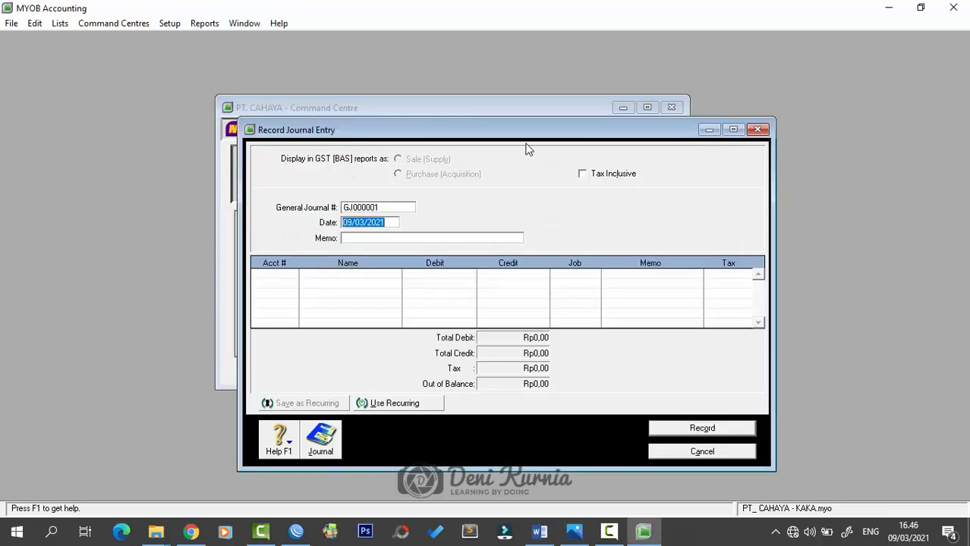
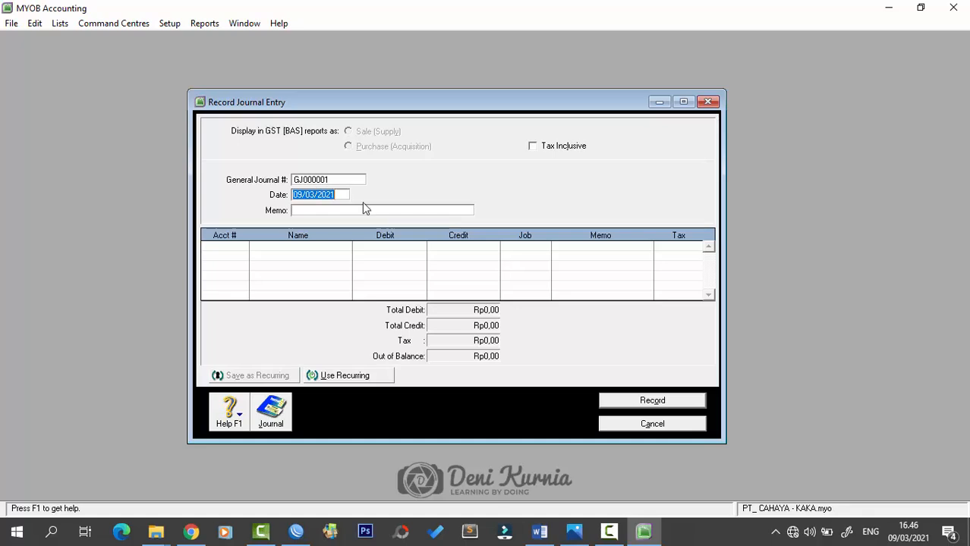
- Date journal GJ000001 01/12/2018 and start typing the memo 'Neraca Saldo'
text(01)
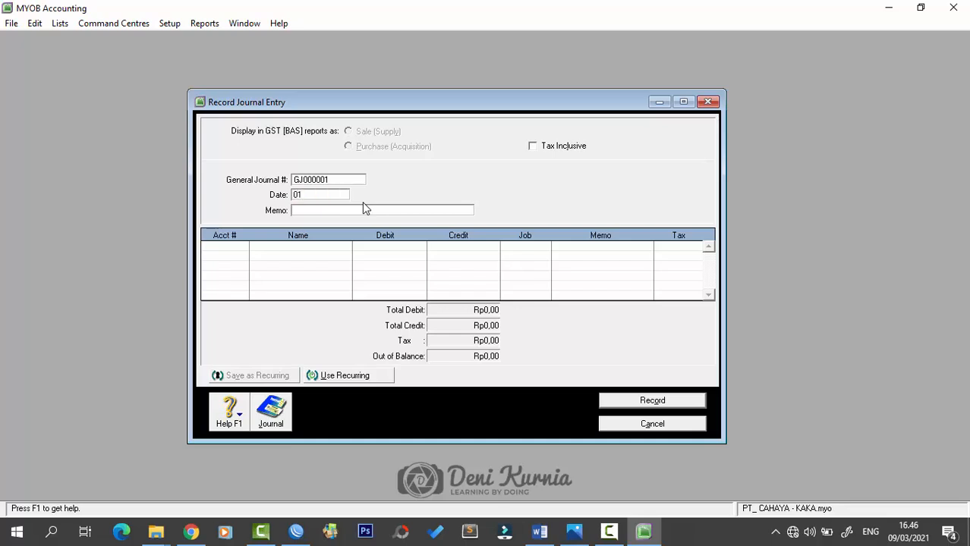
text(/12/2018)
key(Tab)
text(Ner)
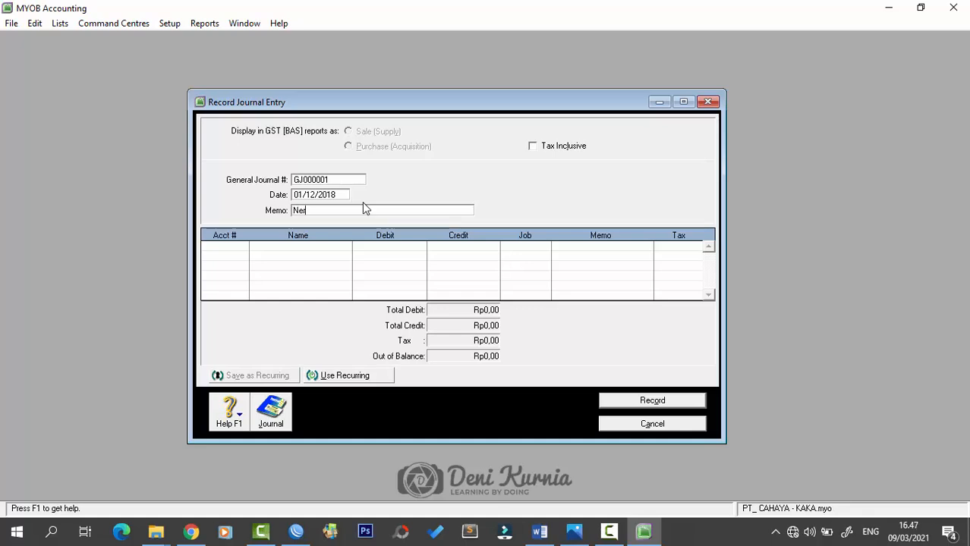
text(aca Saldo)
click(540, 534)
scroll(577, 393, down, 8)
scroll(578, 396, up, 1)
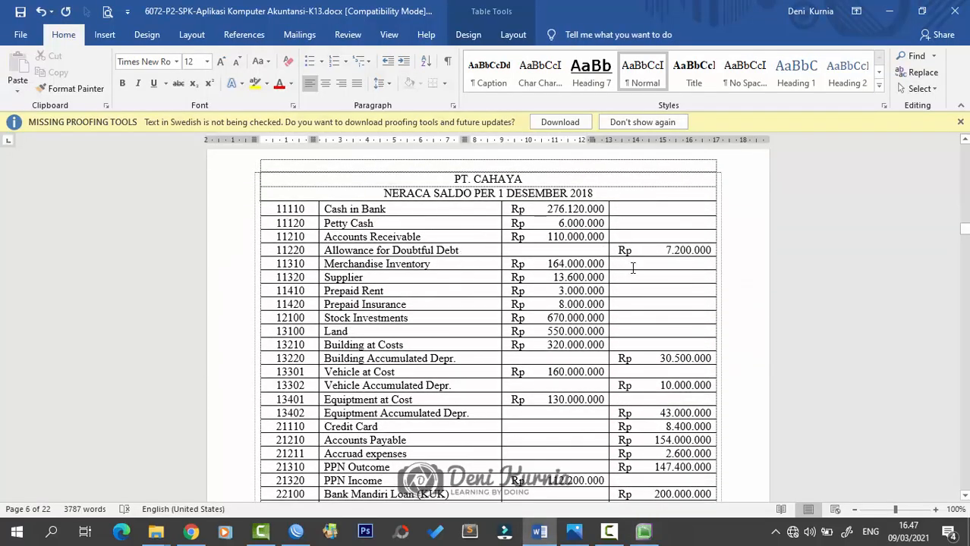
scroll(635, 356, down, 15)
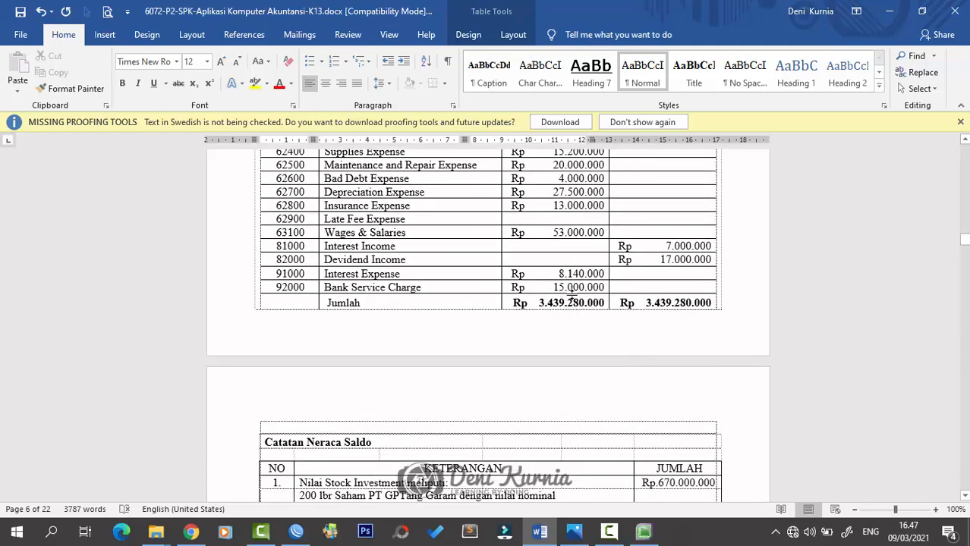
scroll(480, 307, up, 1)
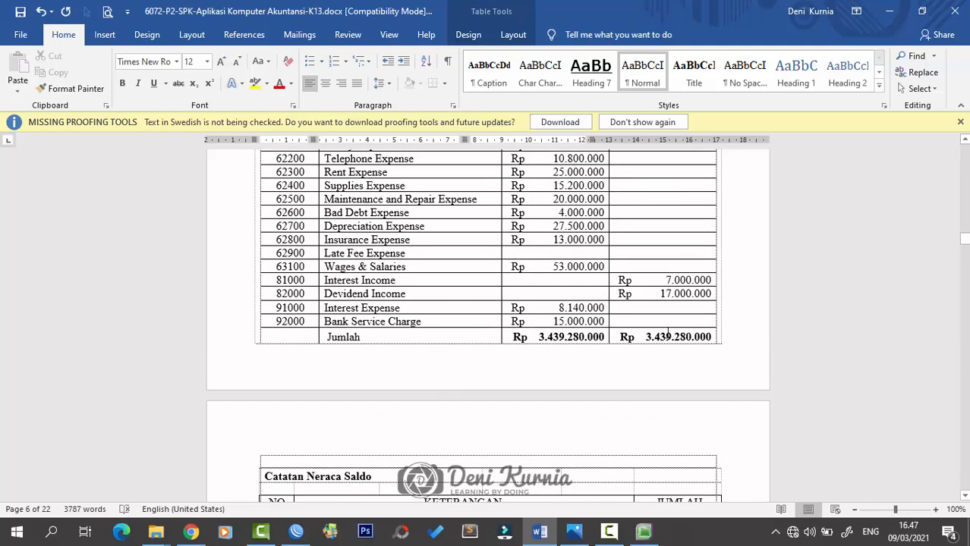
scroll(668, 336, up, 10)
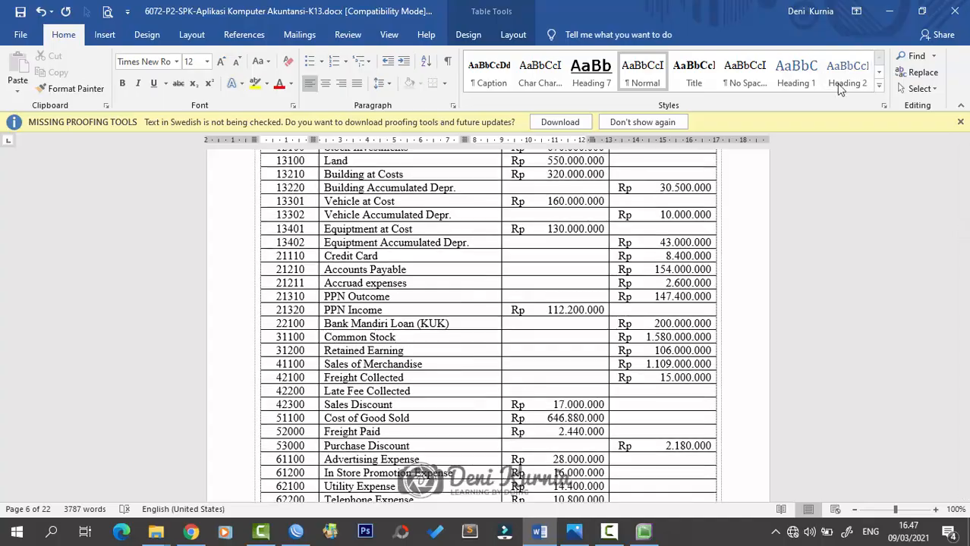
scroll(486, 326, down, 4)
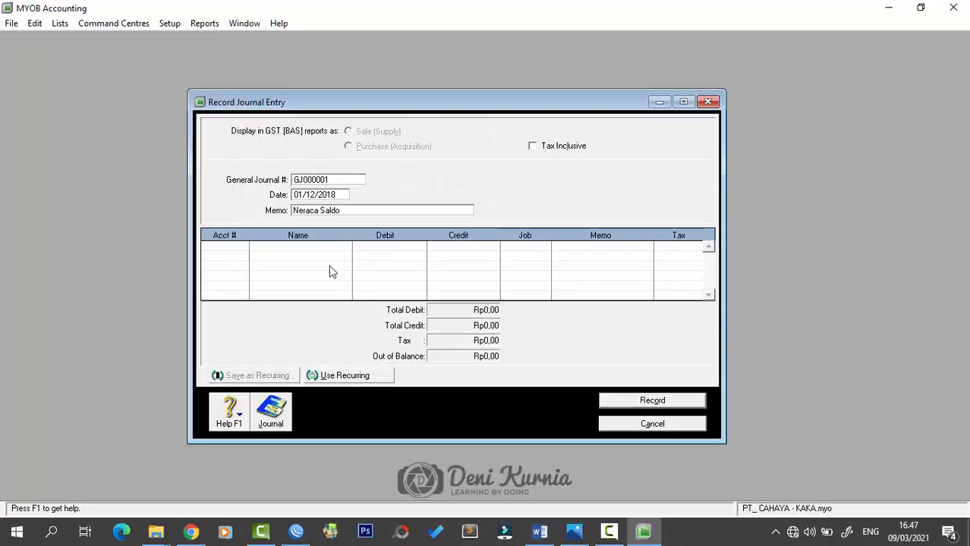
- Debit 1-1110 Cash in Bank Rp276.120.000 and 1-1120 Petty Cash Rp6.000.000
click(241, 251)
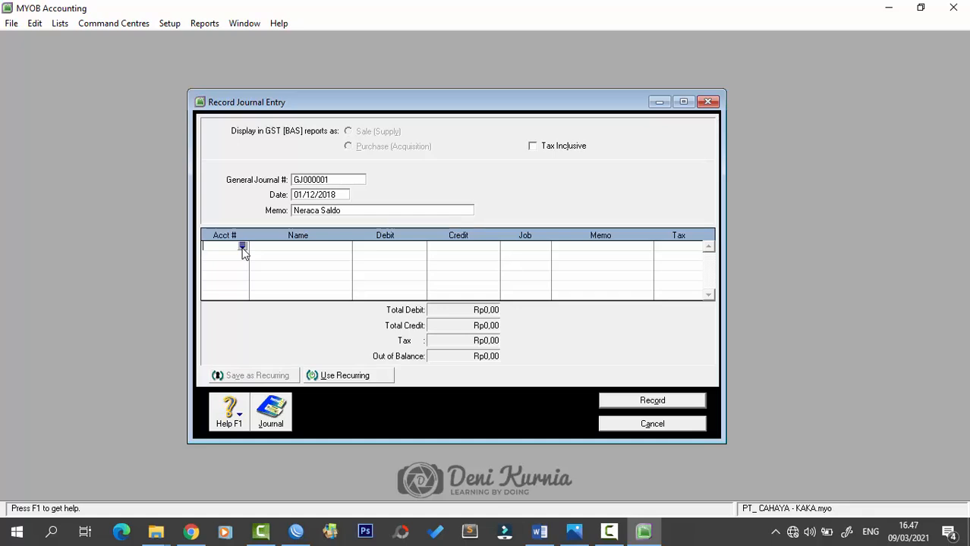
text(111)
key(Tab)
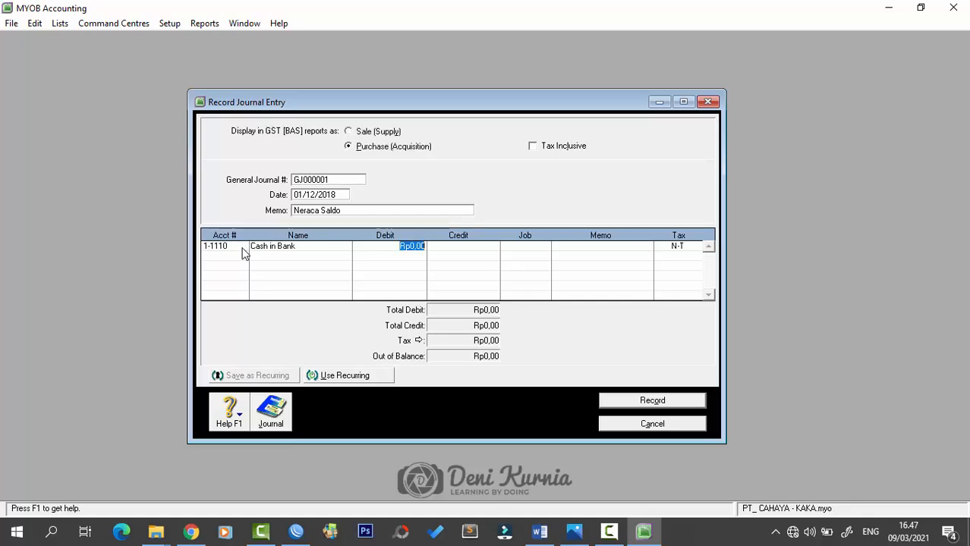
text(276.120.000)
key(Tab)
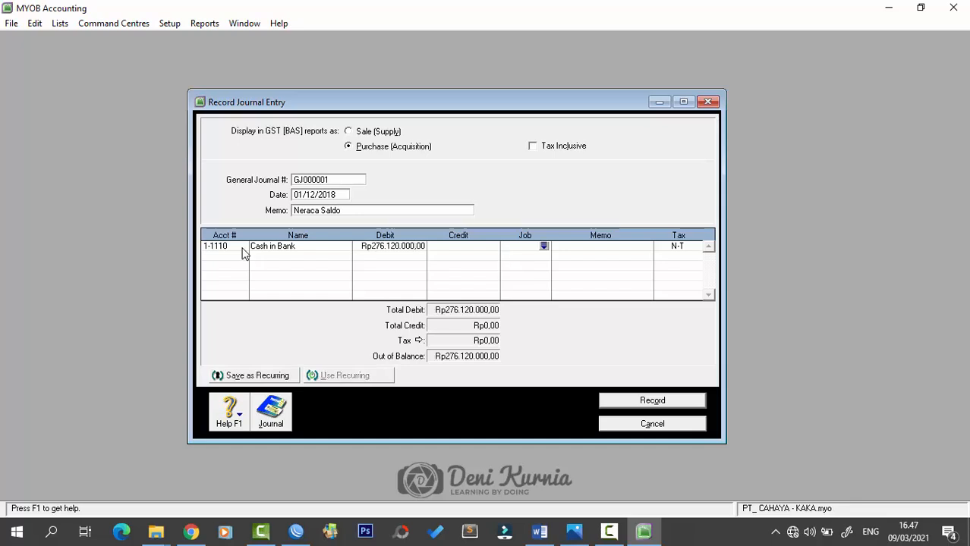
key(Tab)
key(Tab)
key(Tab)
text(1-1120)
key(Tab)
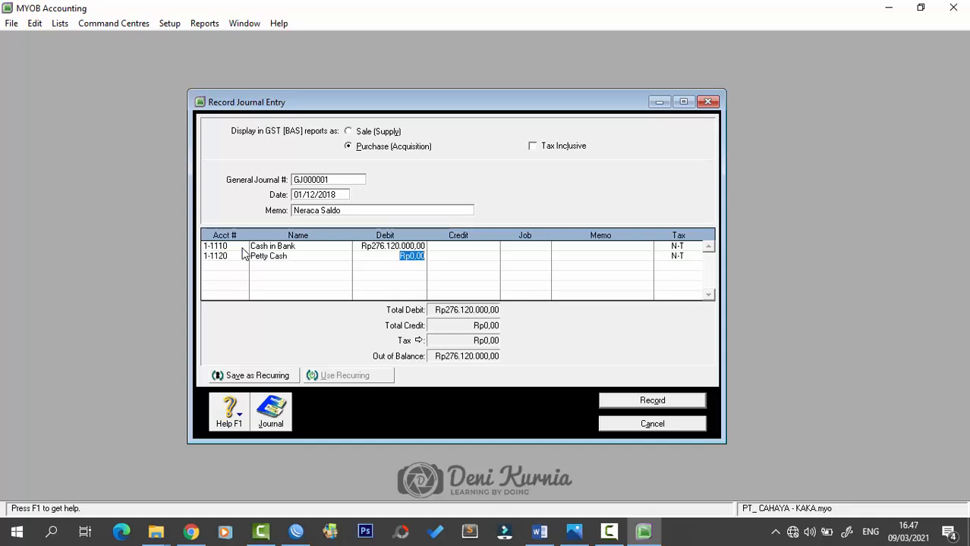
text(6.000.000)
key(Tab)
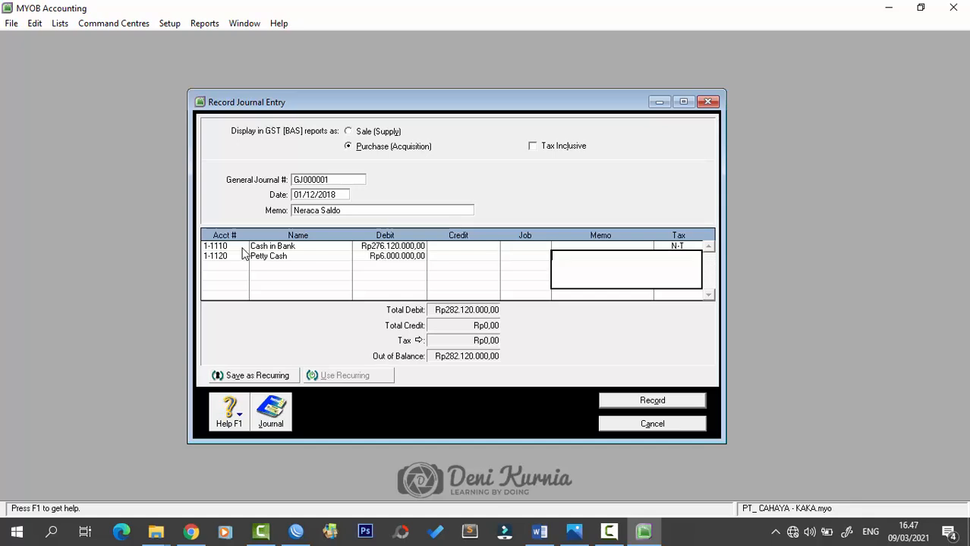
key(Tab)
key(Tab)
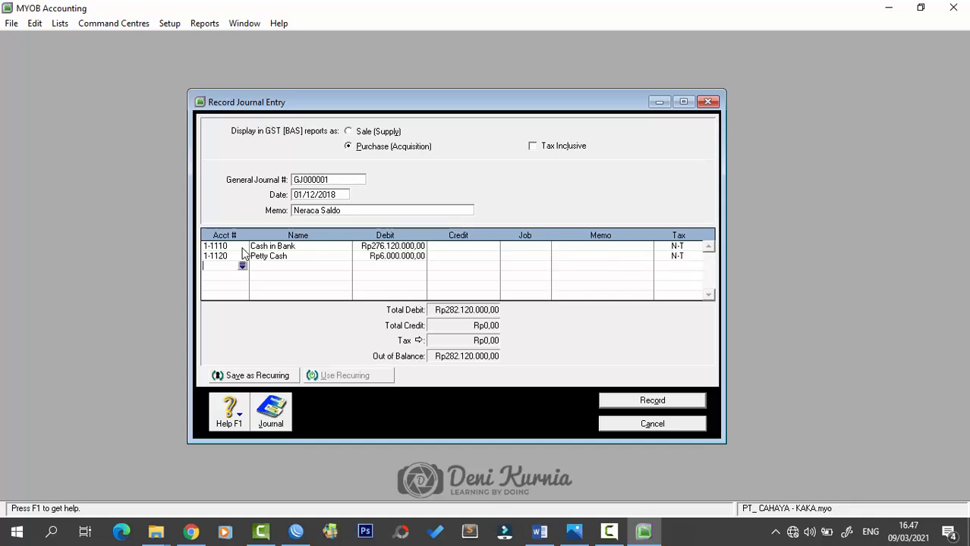
- Debit Account Receivable Rp110.000.000 and credit 1-1220 Allowance for Doubtful Debt Rp7.200.000
text(11210)
key(Tab)
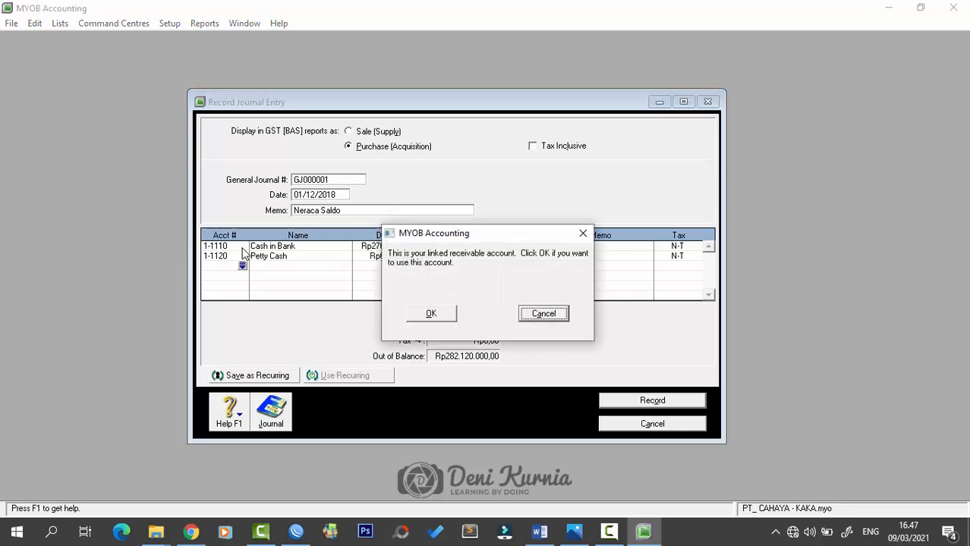
click(422, 314)
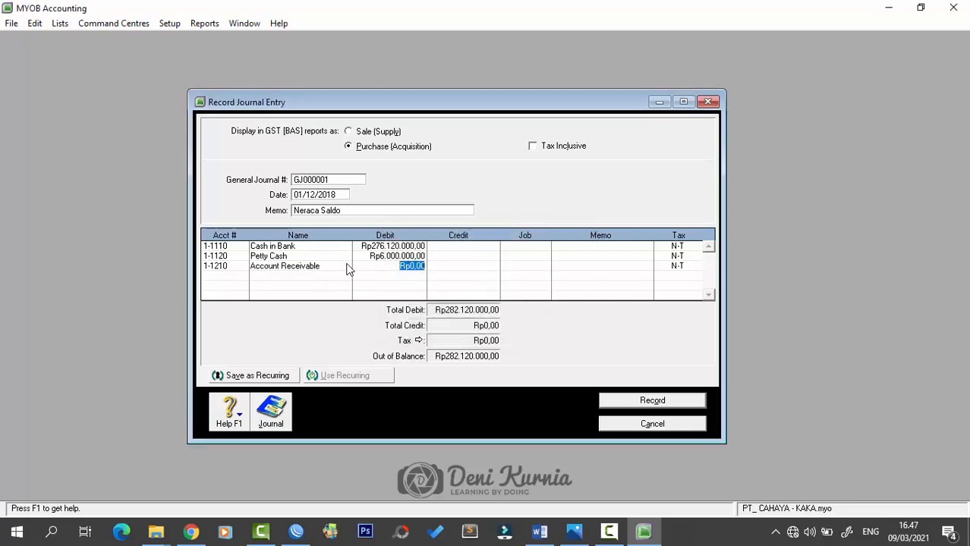
text(110.000.000)
key(Tab)
key(Tab)
key(Tab)
key(Tab)
text(11310)
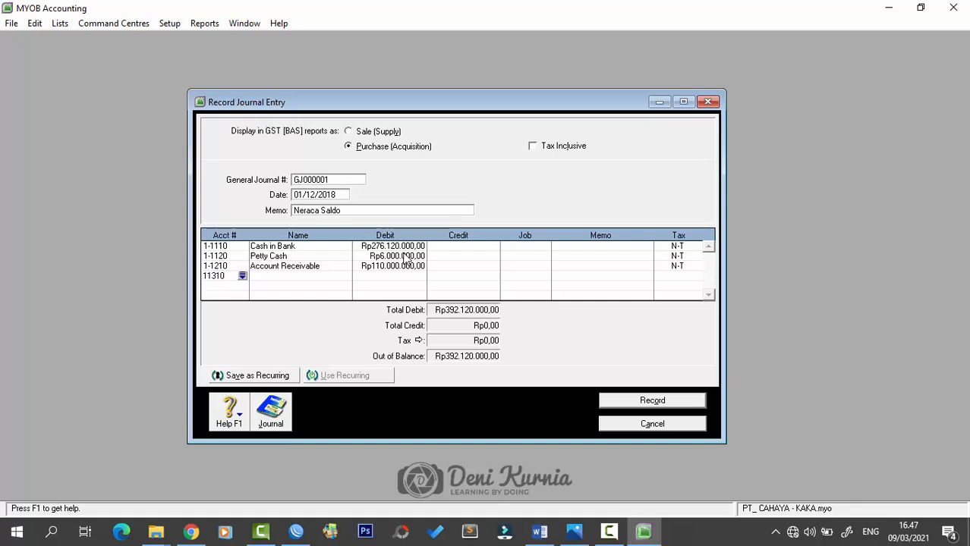
key(BackSpace)
key(BackSpace)
key(BackSpace)
text(22)
key(Tab)
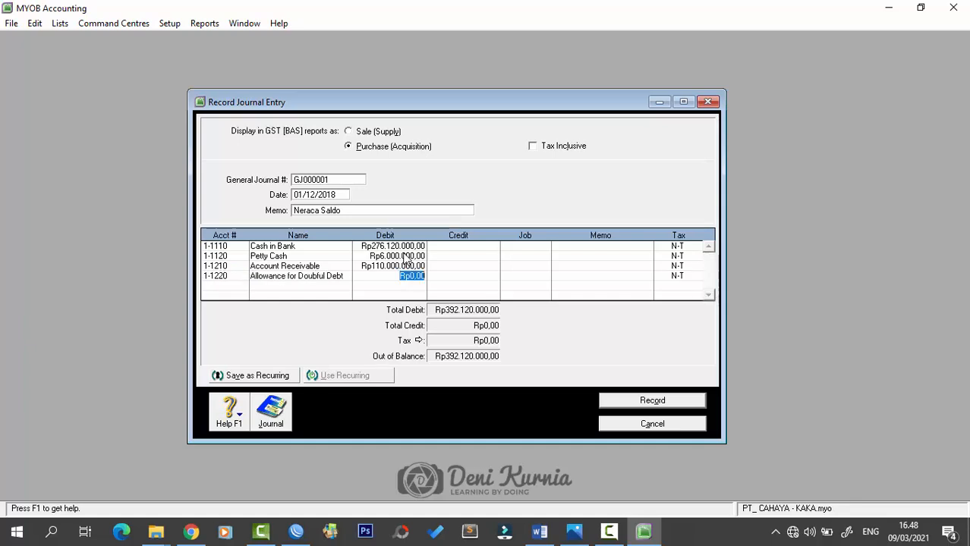
key(Tab)
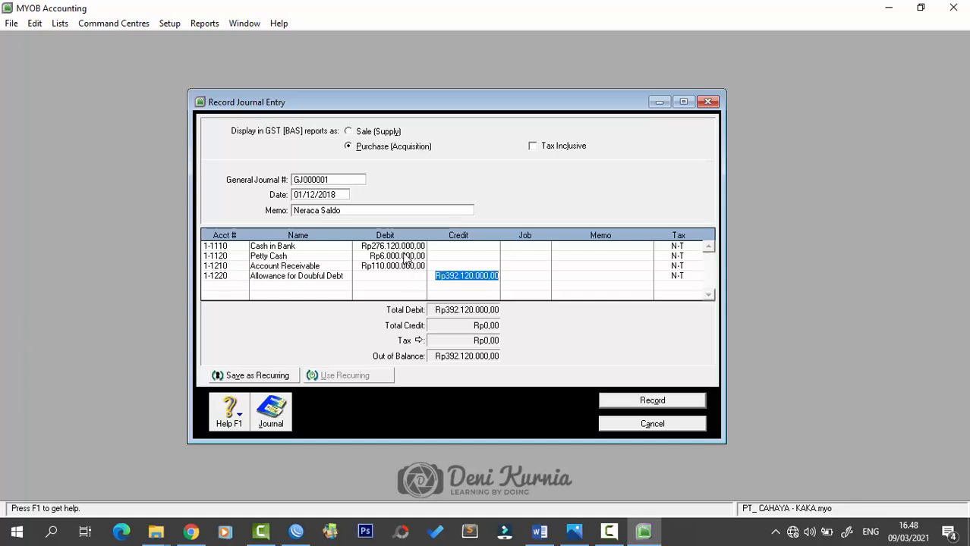
text(72)
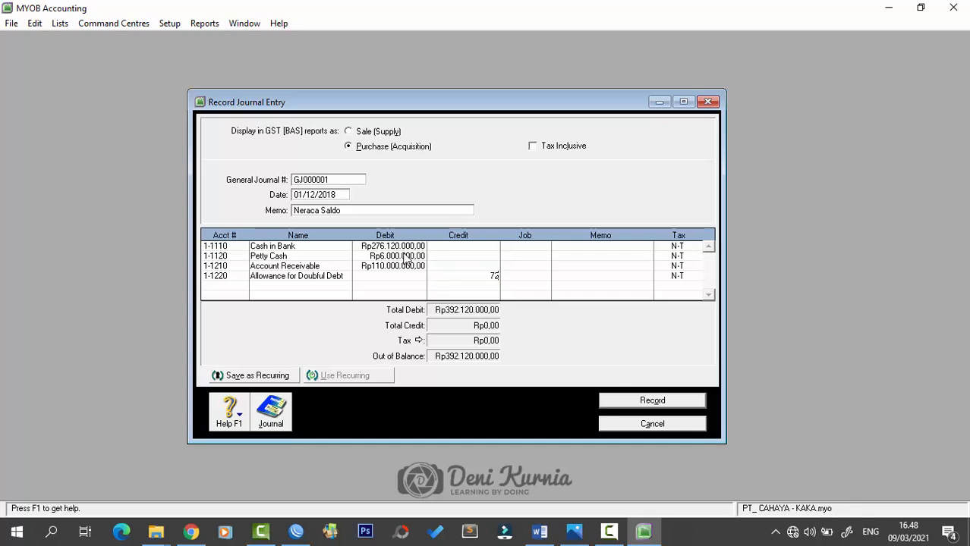
text(00000)
key(Tab)
key(Tab)
key(Tab)
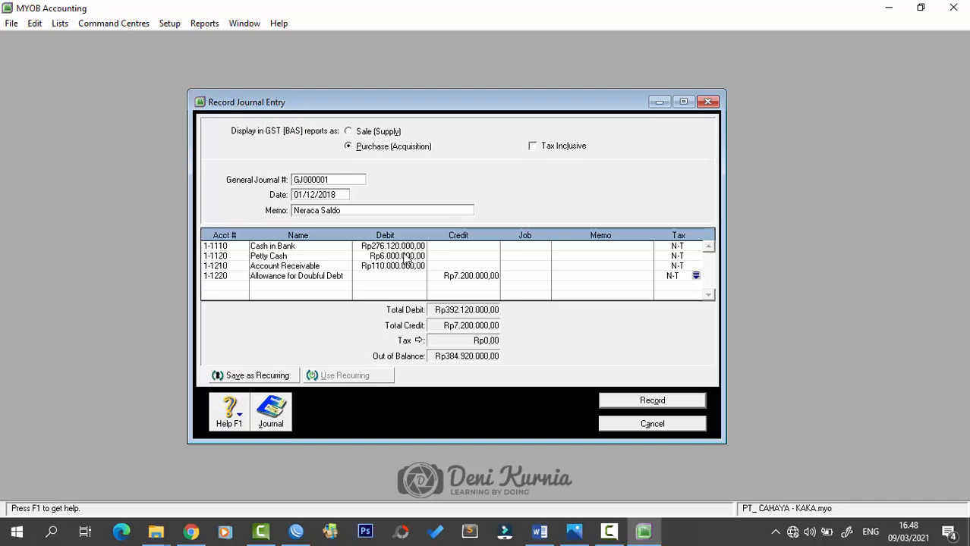
key(Tab)
key(Tab)
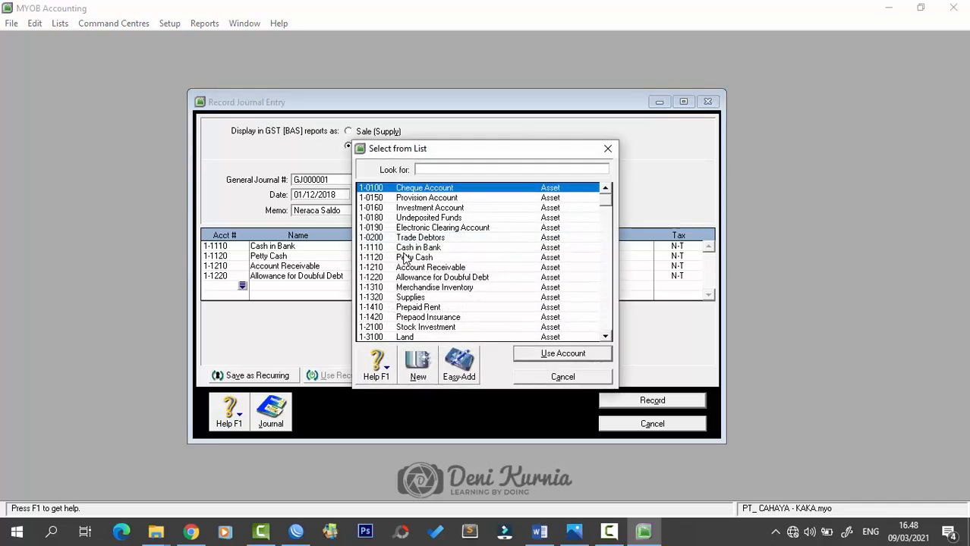
- Debit Merchandise Inventory Rp164.000.000 and 1-1320 Supplies Rp13.600.000
text(11)
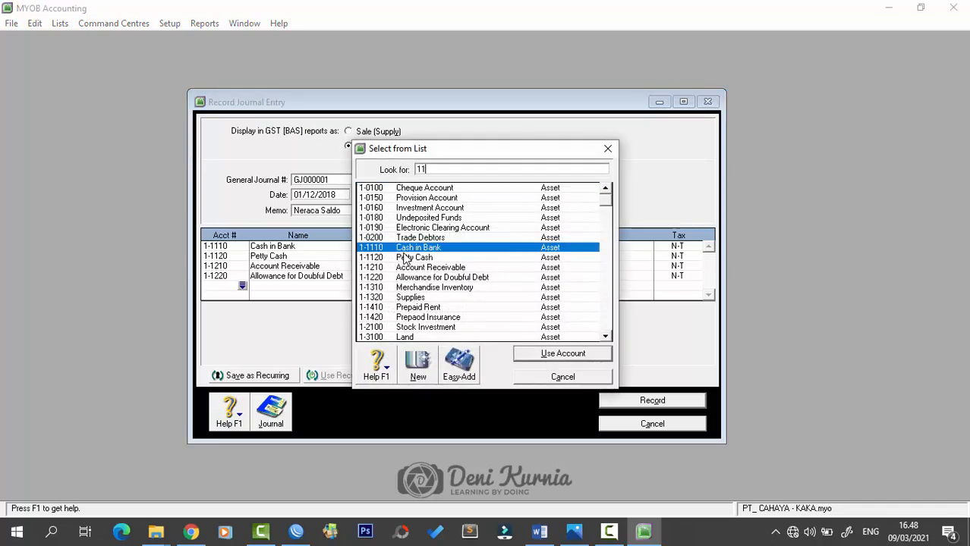
text(310)
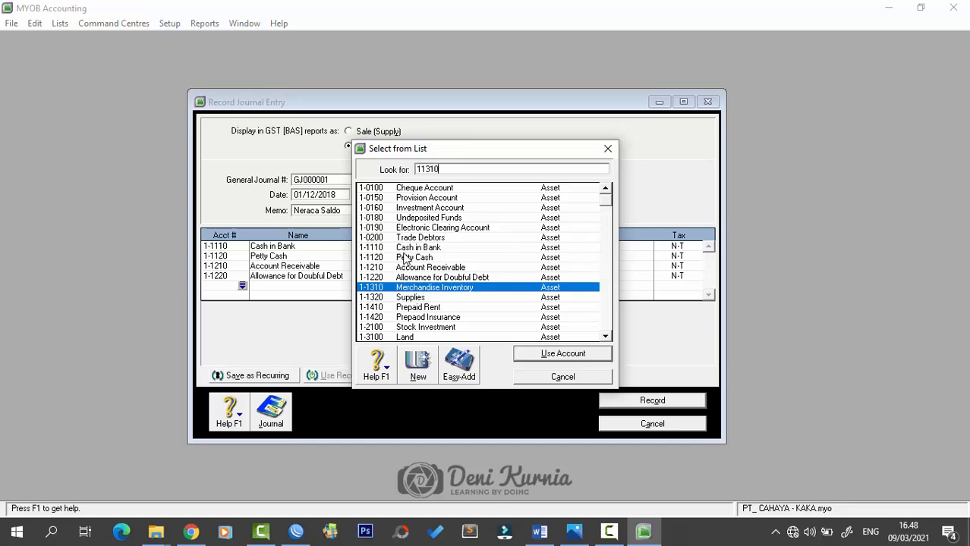
key(Return)
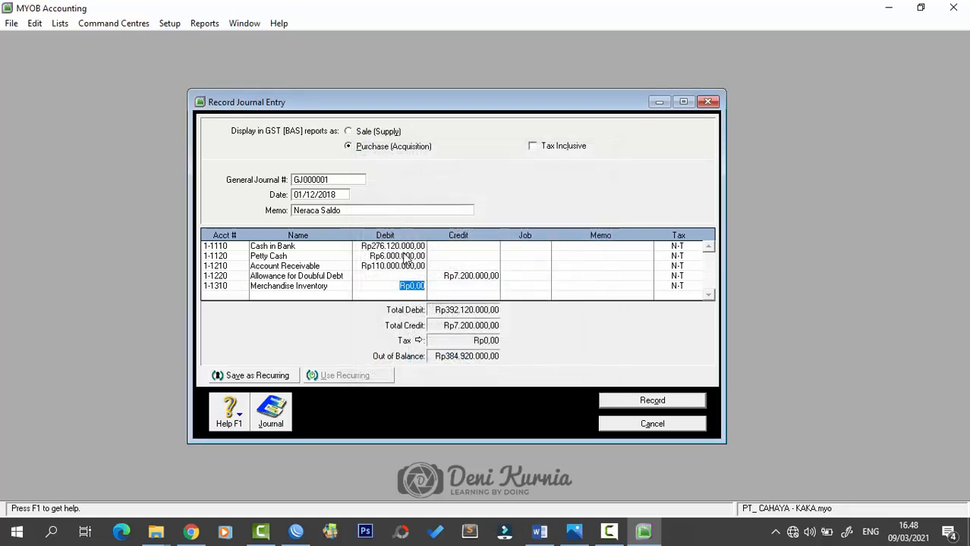
text(164)
text(000000)
key(Tab)
key(Tab)
key(Tab)
key(Tab)
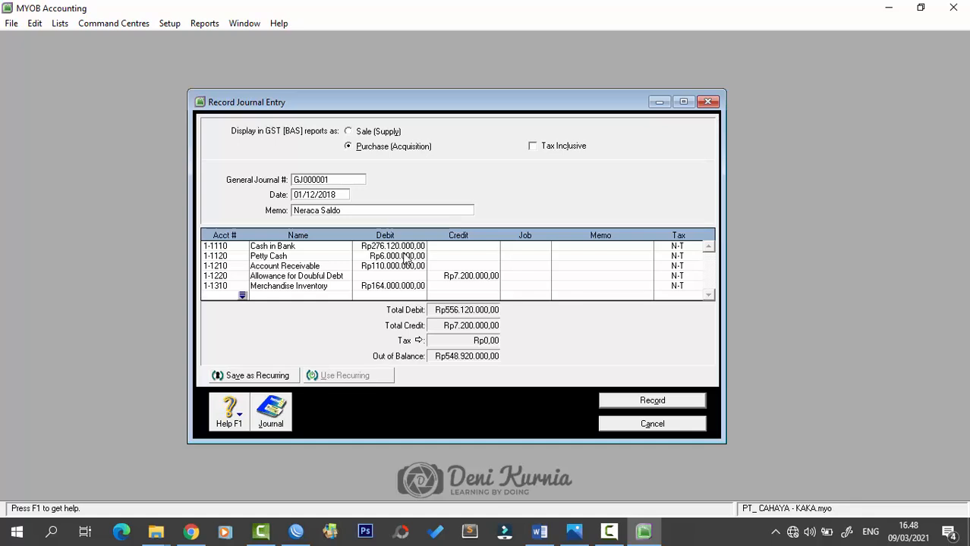
text(1-1320)
key(Tab)
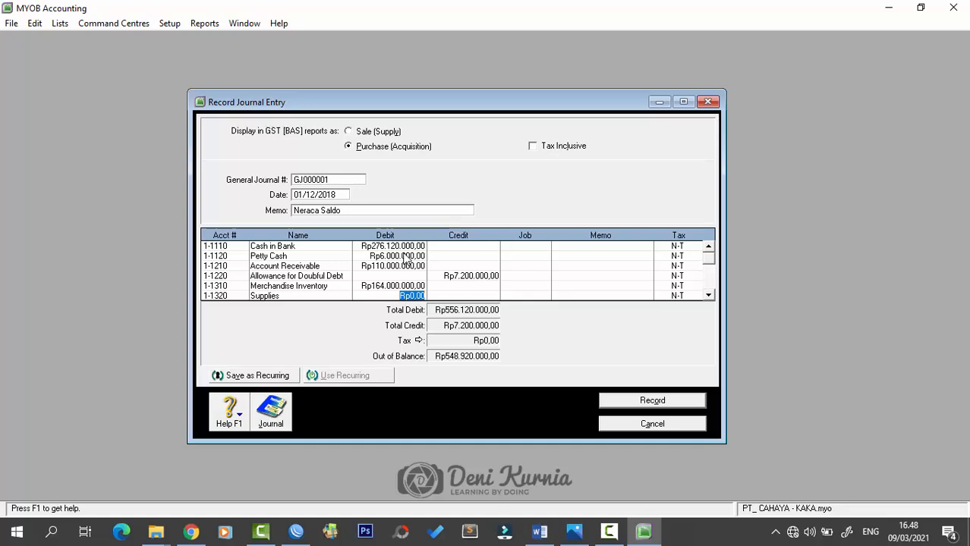
text(13.600.000)
key(Tab)
key(Tab)
key(Tab)
key(Tab)
key(Tab)
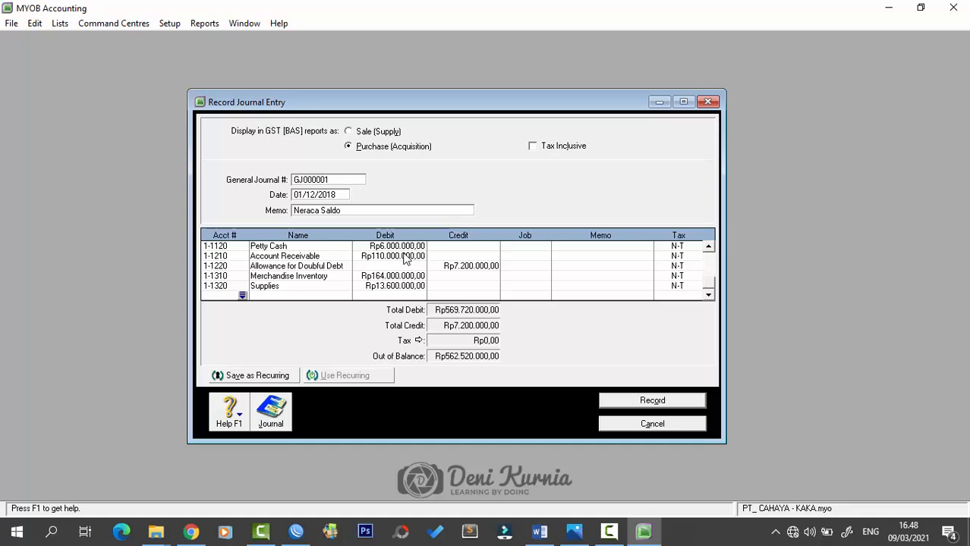
- Debit 1-1410 Prepaid Rent Rp3.000.000 and 1-1420 Prepaod Insurance Rp8.000.000
text(1-1)
text(410)
key(Tab)
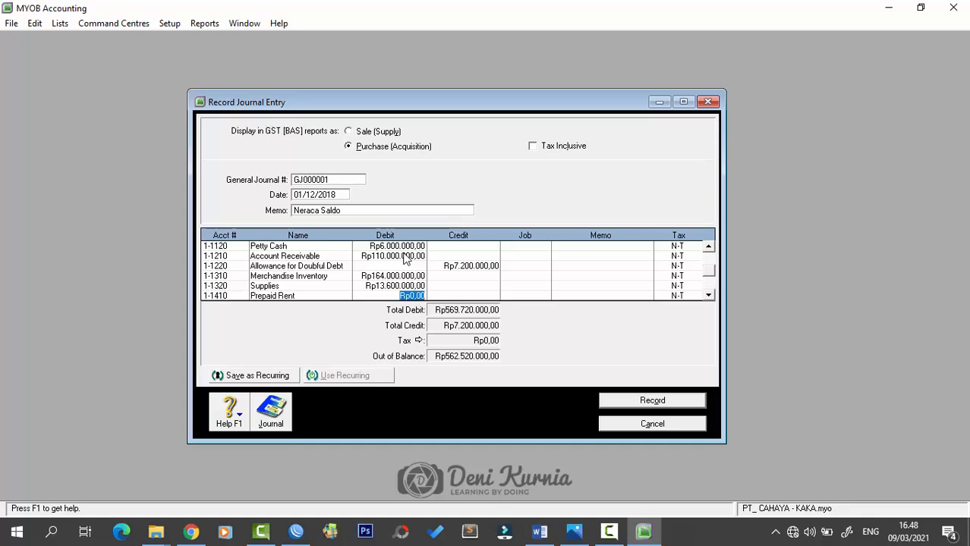
text(3.000.000)
key(Tab)
key(Tab)
key(Tab)
key(Tab)
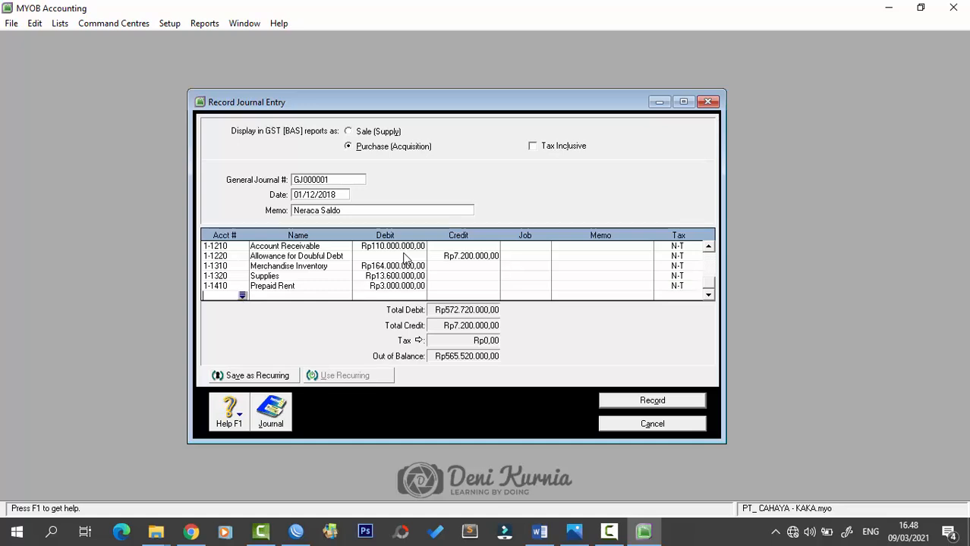
text(1-1420)
key(Tab)
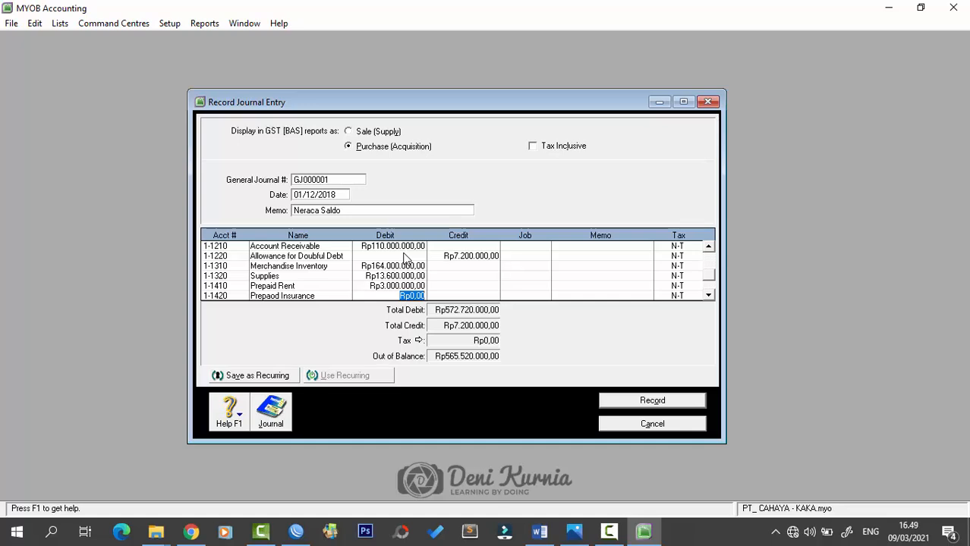
text(8000000)
key(Tab)
key(Tab)
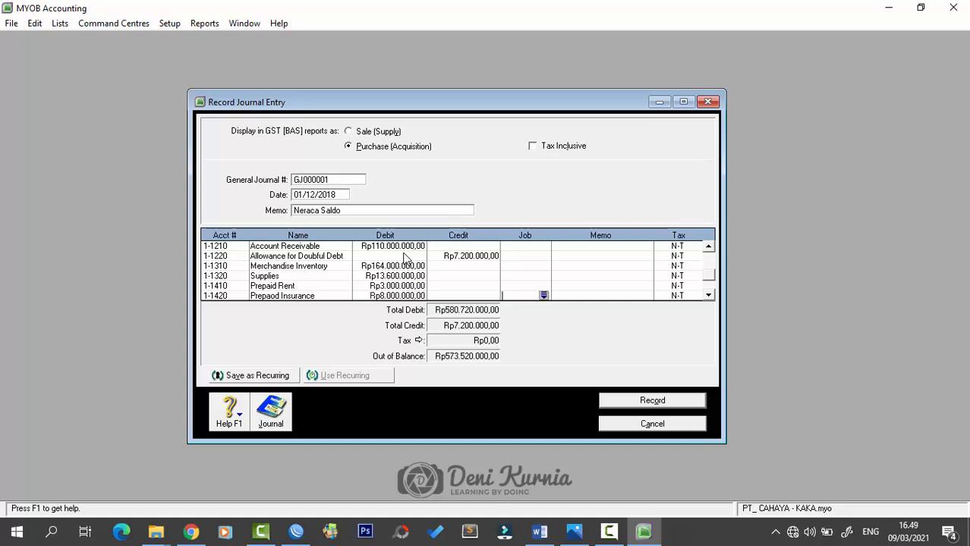
key(Tab)
key(Tab)
key(Tab)
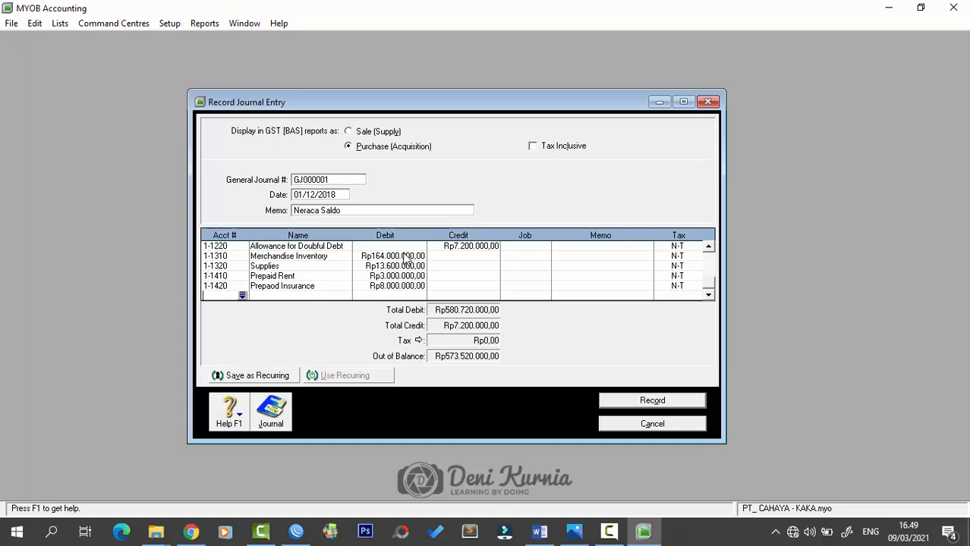
text(1211)
key(BackSpace)
key(BackSpace)
- Debit 1-2100 Stock Investment Rp670.000.000 and 1-3100 Land Rp550.000.000
text(100)
key(Tab)
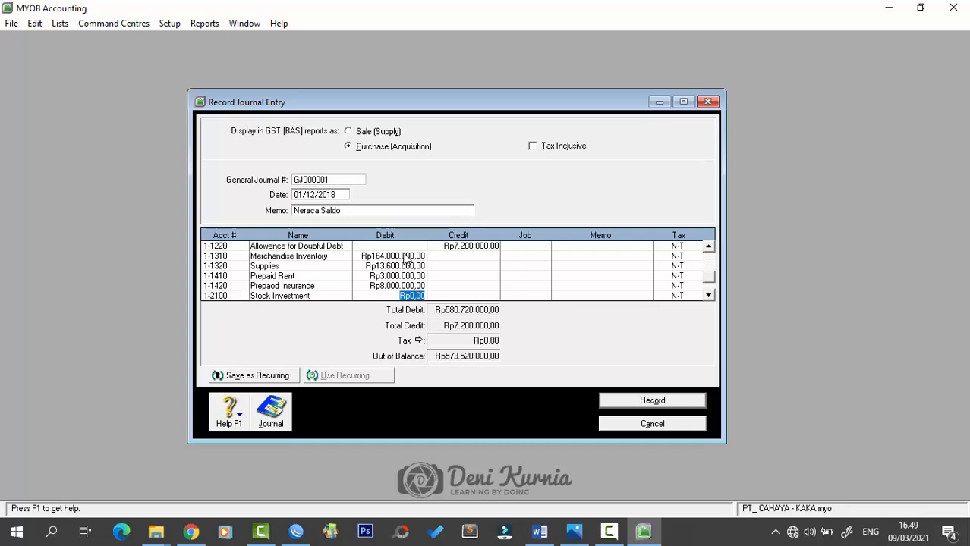
text(670.000.000)
key(Tab)
key(Tab)
key(Tab)
key(Tab)
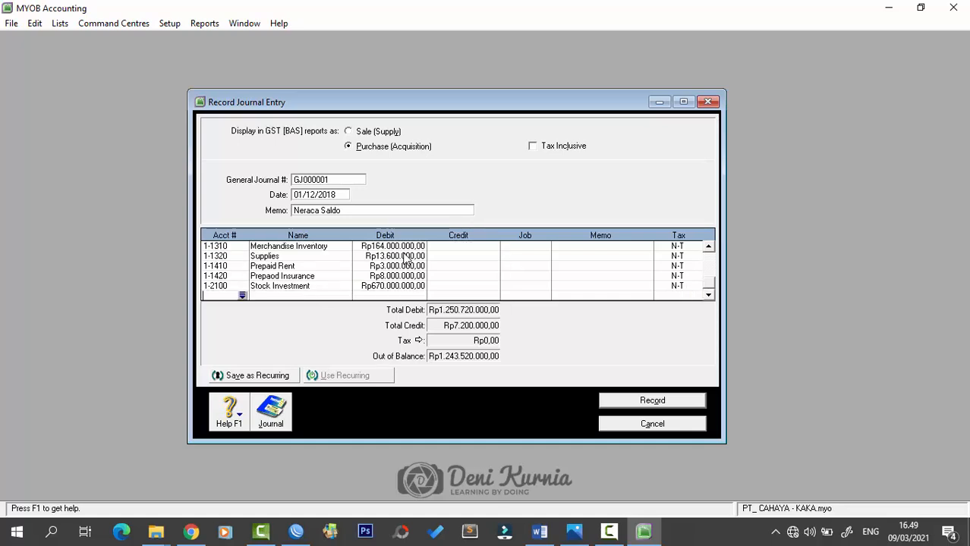
text(1-3100)
key(Tab)
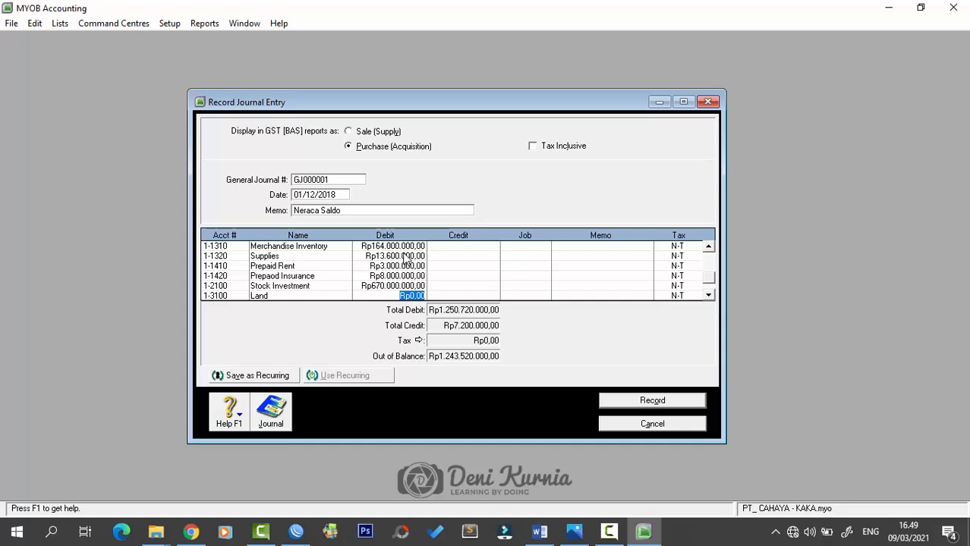
text(550.000.000)
key(Tab)
key(Tab)
key(Tab)
key(Tab)
key(Tab)
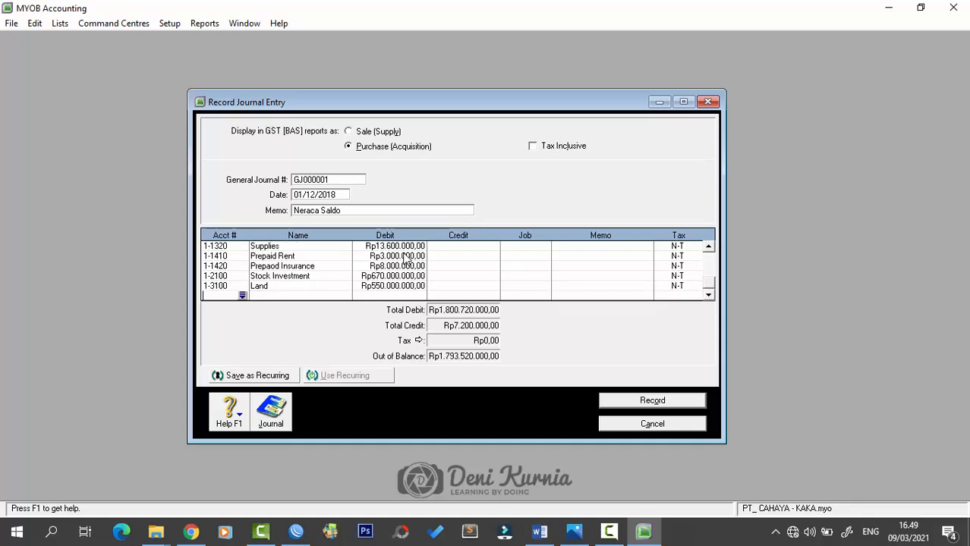
- Debit 1-3210 Building at Cost Rp320.000.000 and credit 1-3220 accumulated depreciation Rp30.500.000
text(1322)
key(BackSpace)
text(10)
key(Tab)
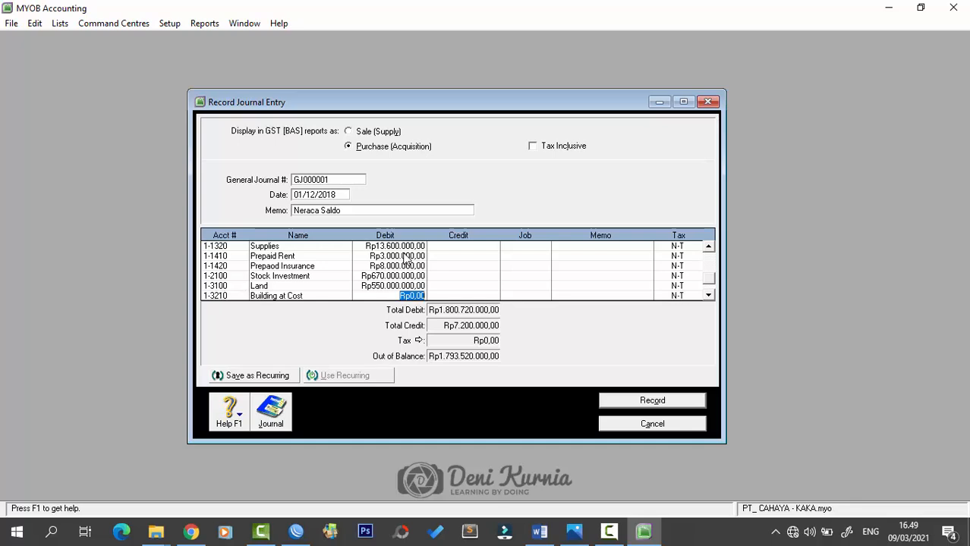
text(320.000.000)
key(Tab)
key(Tab)
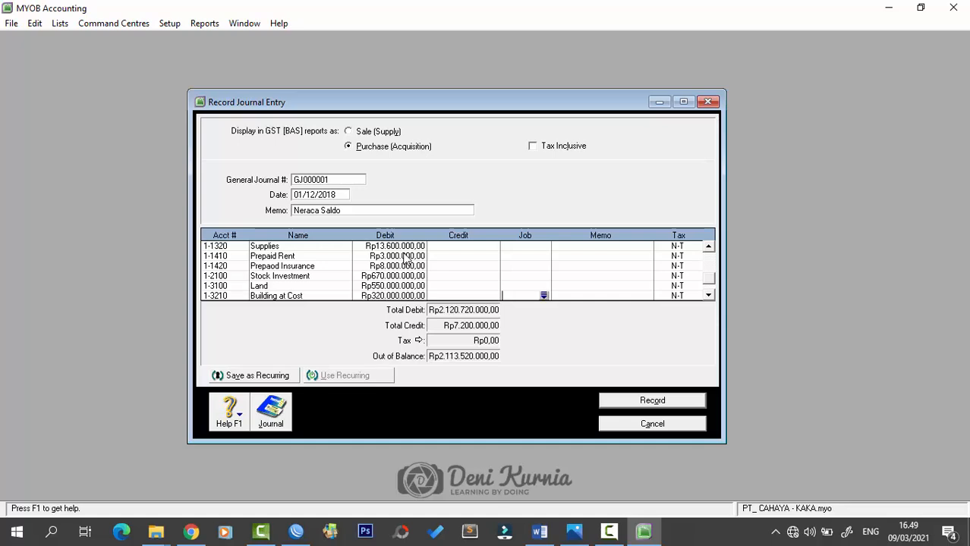
key(Tab)
key(Tab)
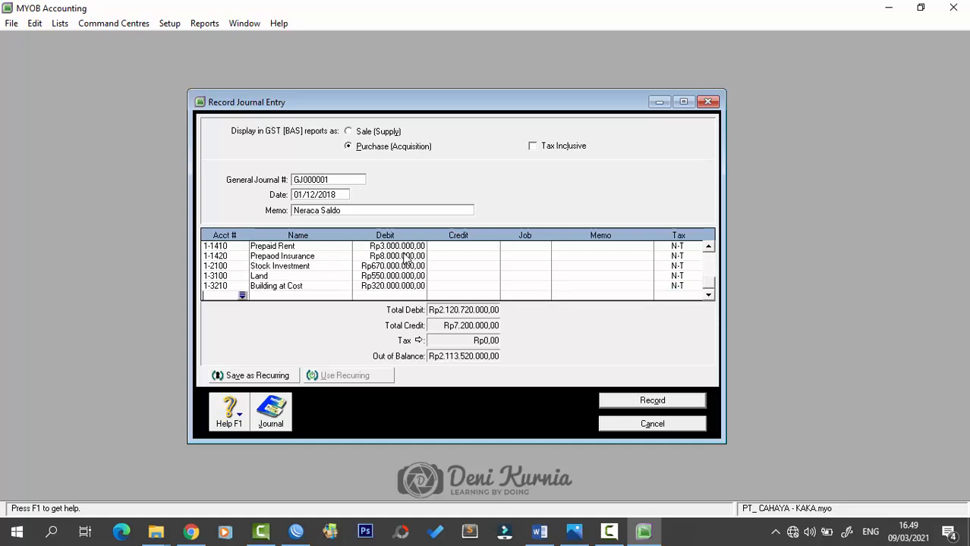
text(1-3220)
key(Tab)
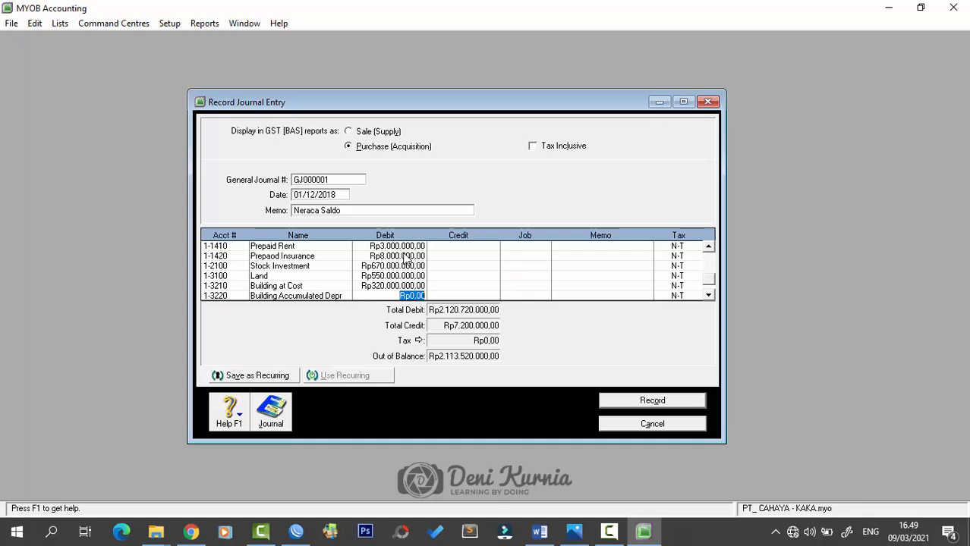
key(Tab)
text(30.500.000)
key(Tab)
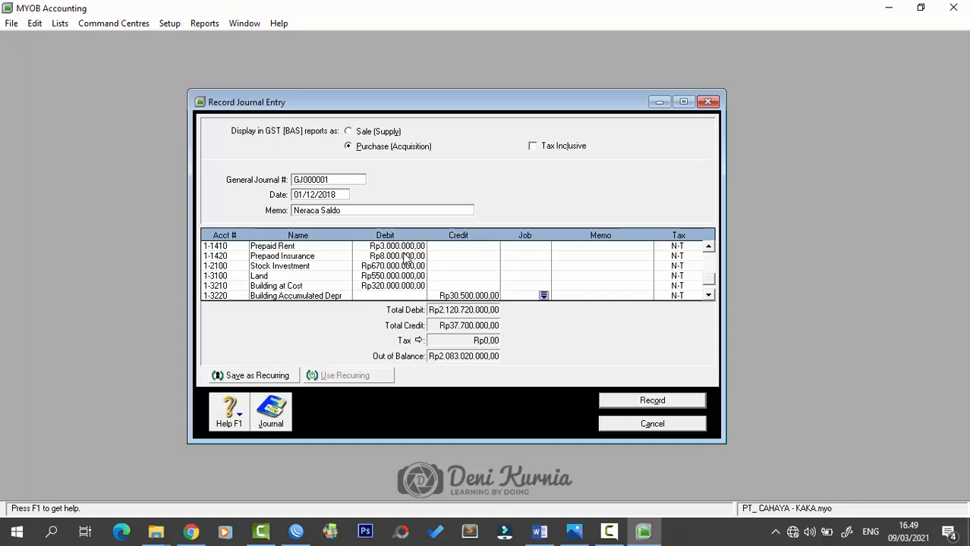
key(Tab)
key(Tab)
- Debit 1-3301 Vehicle at Cost Rp160.000.000 and credit 1-3302 Vehicle Accum Dep Rp10.000.000
key(Tab)
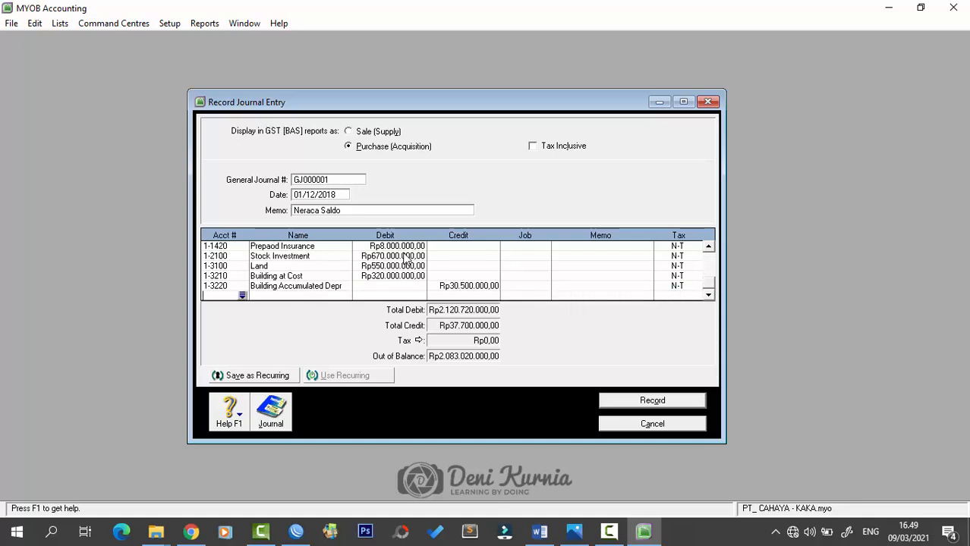
text(1-33)
text(01)
key(Tab)
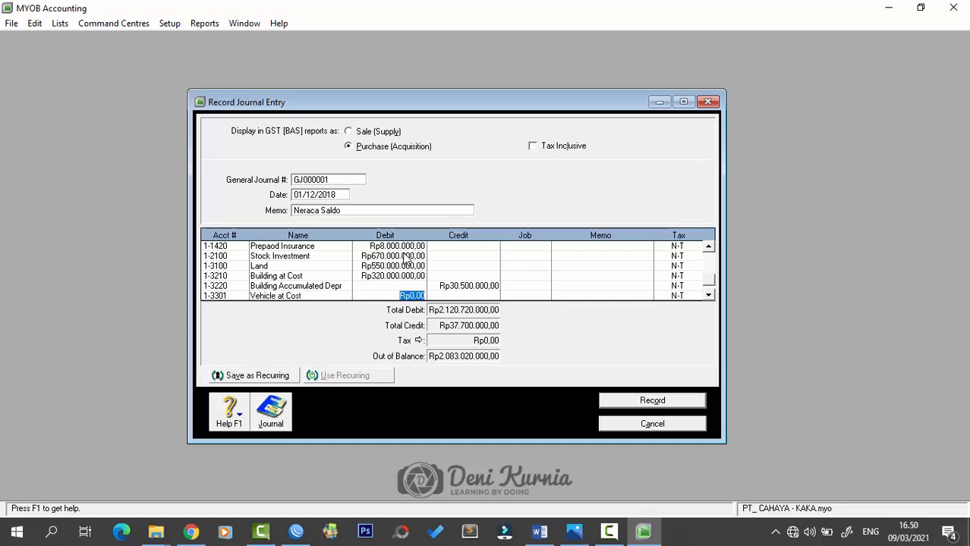
text(160.000.000)
key(Tab)
key(Tab)
key(Tab)
key(Tab)
key(Tab)
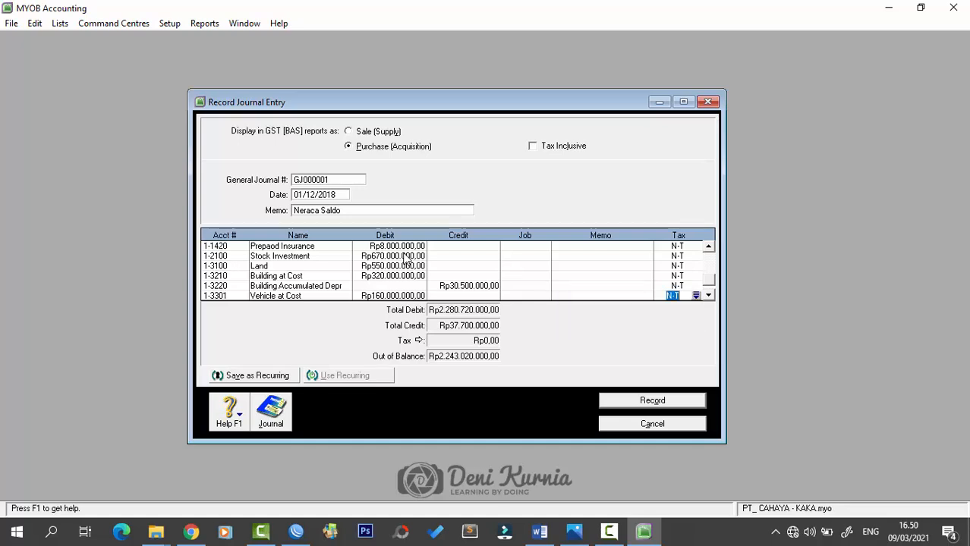
text(13302)
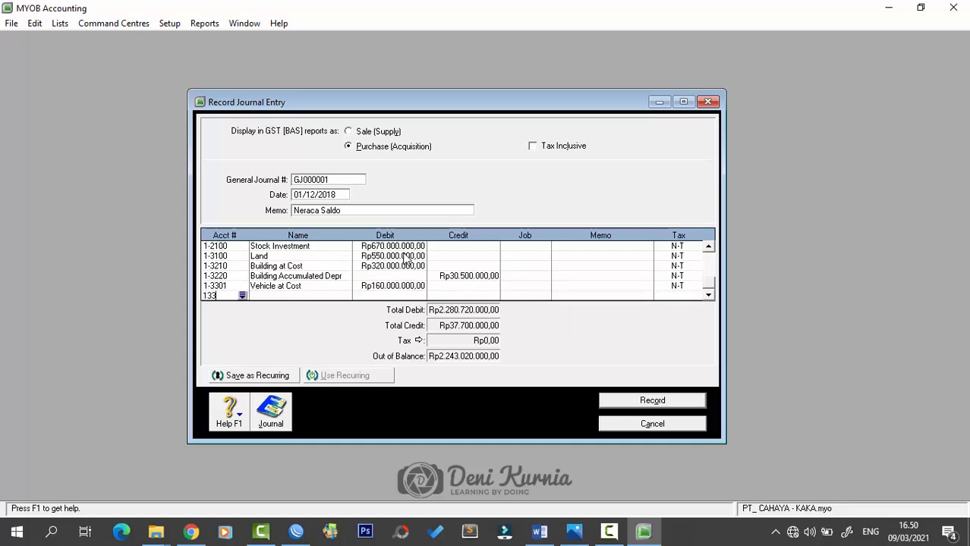
key(Tab)
key(Tab)
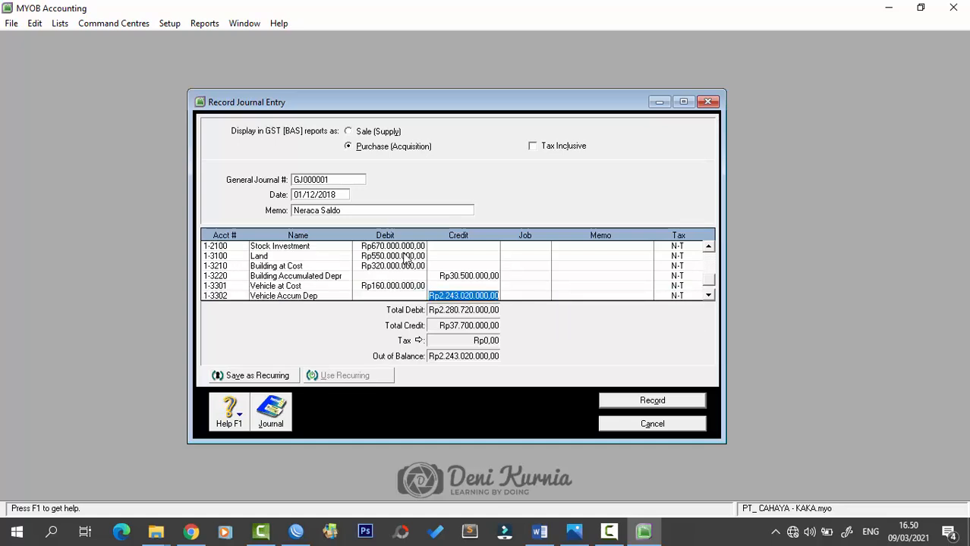
text(10.000.)
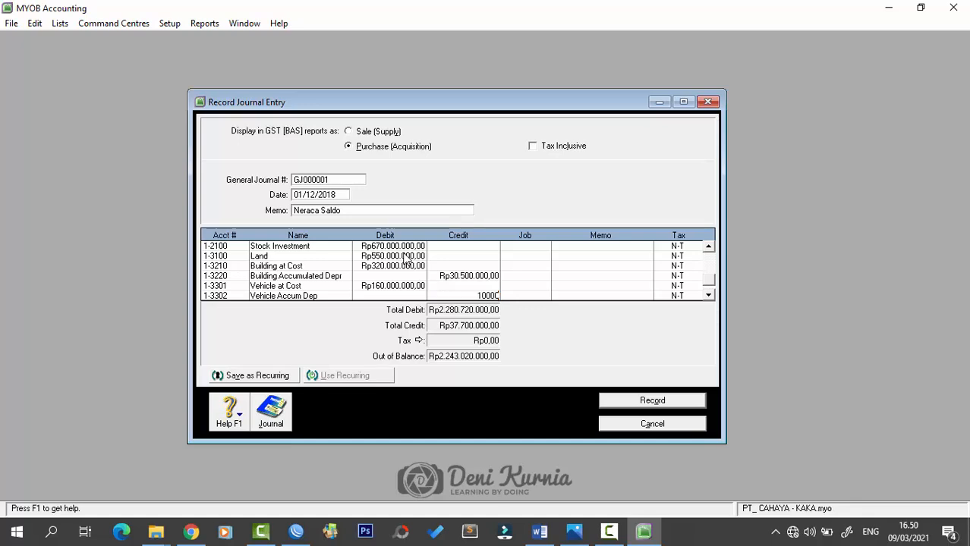
text(000)
key(Tab)
key(Tab)
key(Tab)
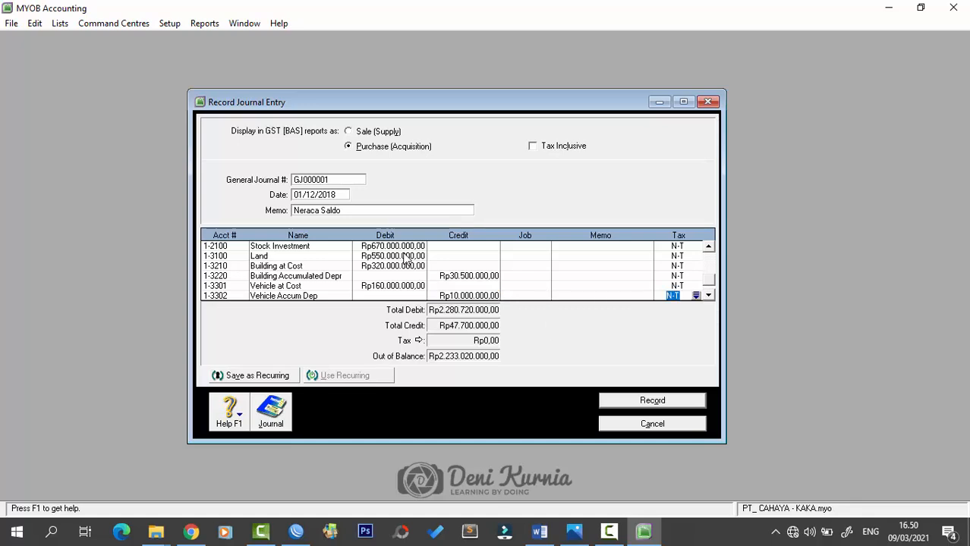
key(Tab)
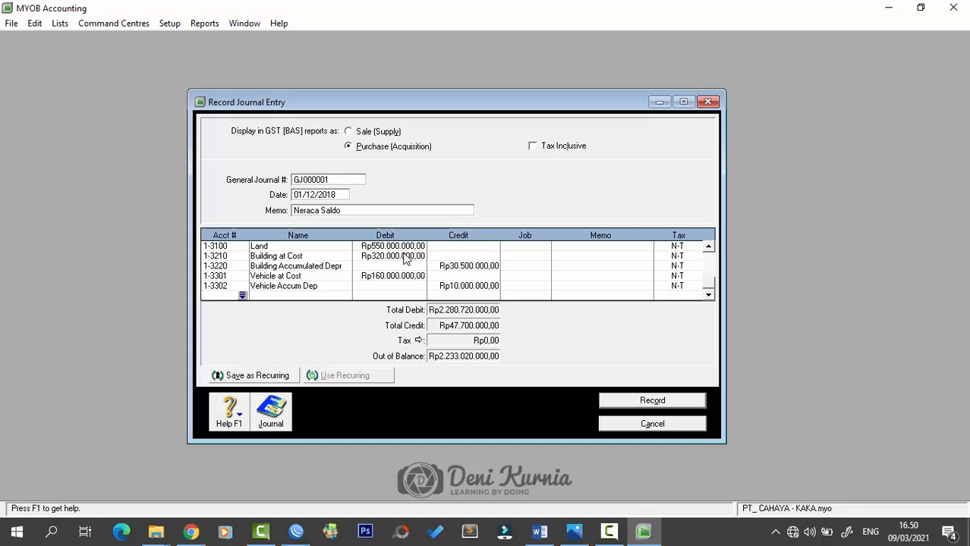
- Add the 1-3401 Equipment debit and credit 1-3402 Equipment Accum Dep Rp43.000.000
text(1340)
key(Tab)
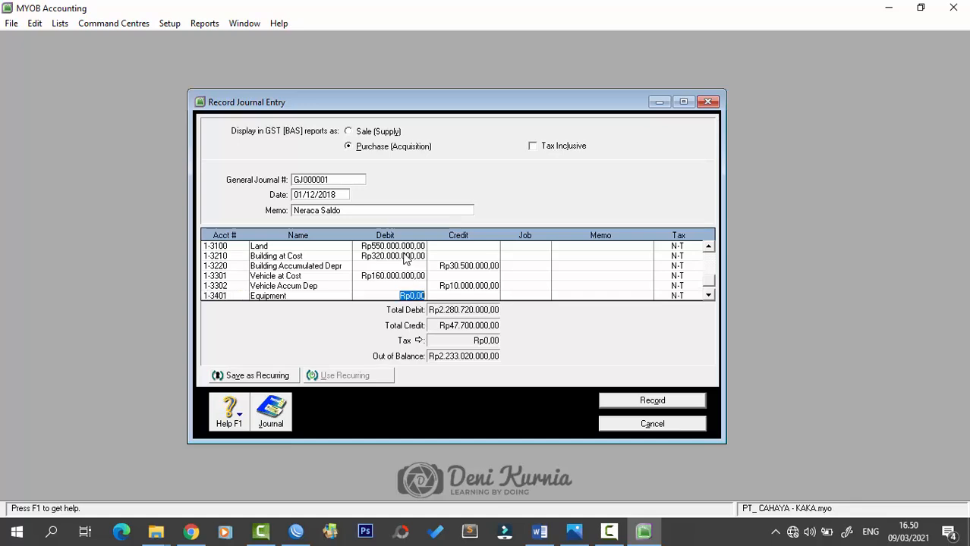
text(15)
text(0000000)
key(Tab)
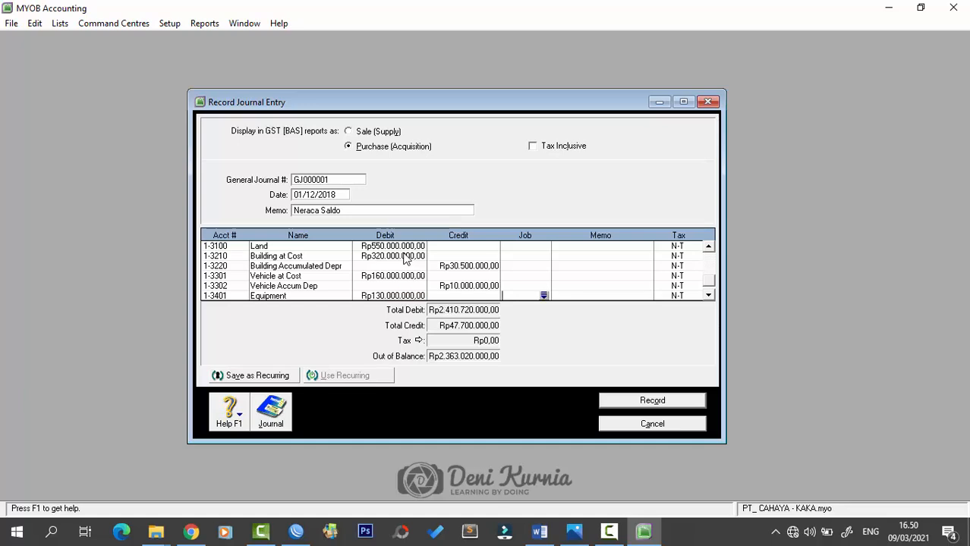
key(Tab)
key(Tab)
key(Tab)
text(1)
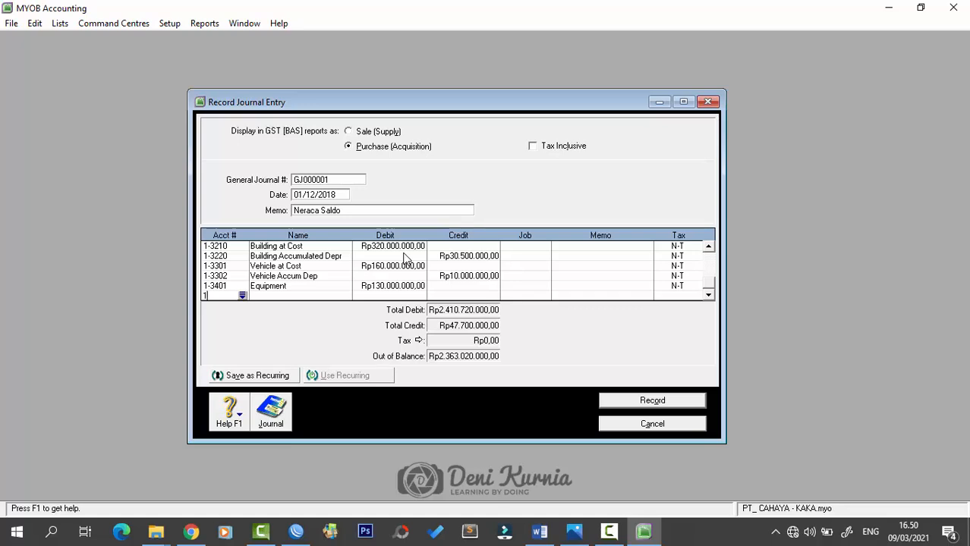
text(-3402)
key(Tab)
key(Tab)
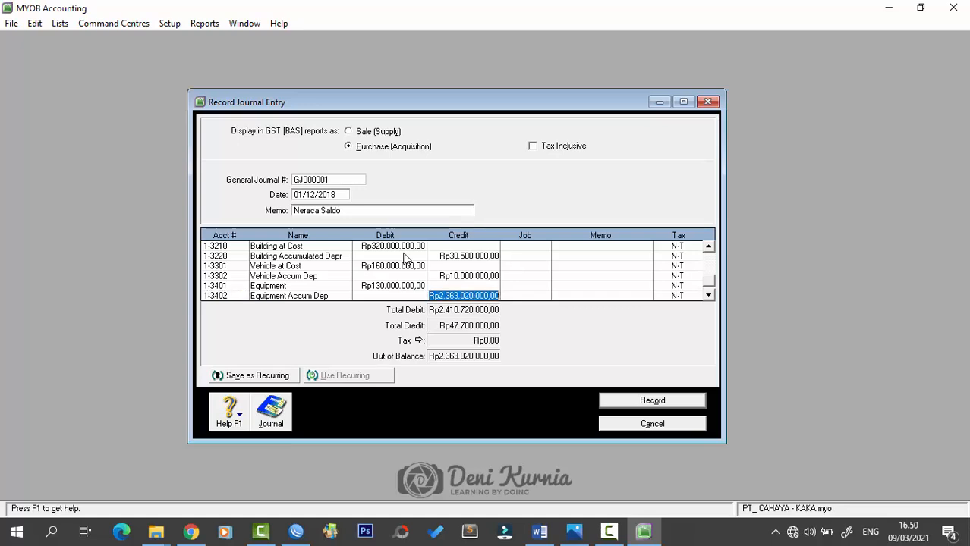
text(43)
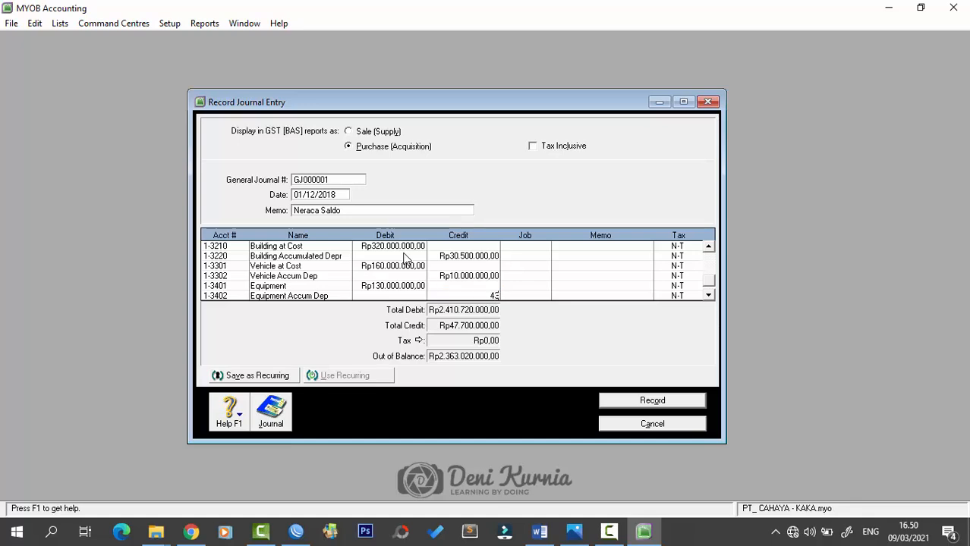
text(000000)
key(Tab)
key(Tab)
key(Tab)
key(Tab)
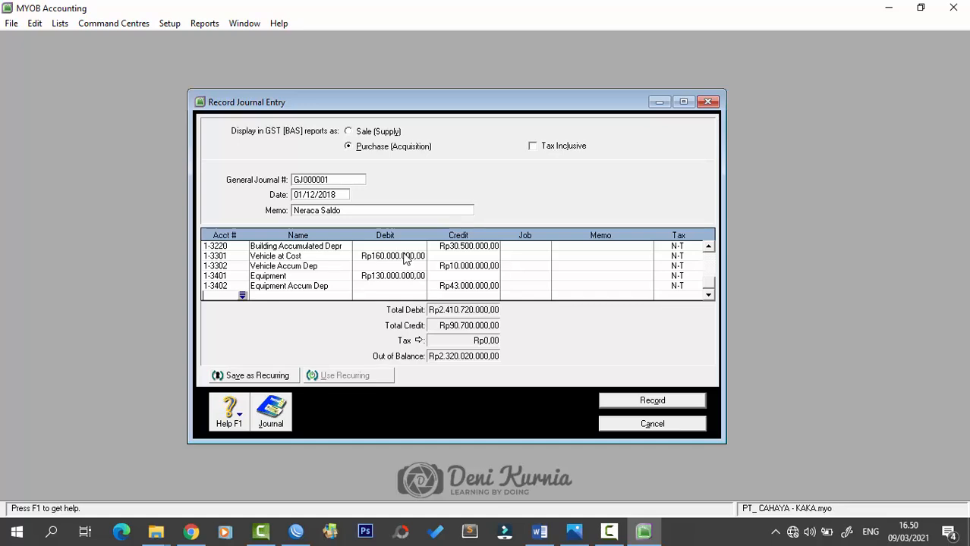
- Credit 2-1110 Credit Card Rp8.400.000 and 2-1210 Accounts Payable Rp154.000.000, accepting the linked-account warning
text(2-11)
text(10)
key(Tab)
key(Tab)
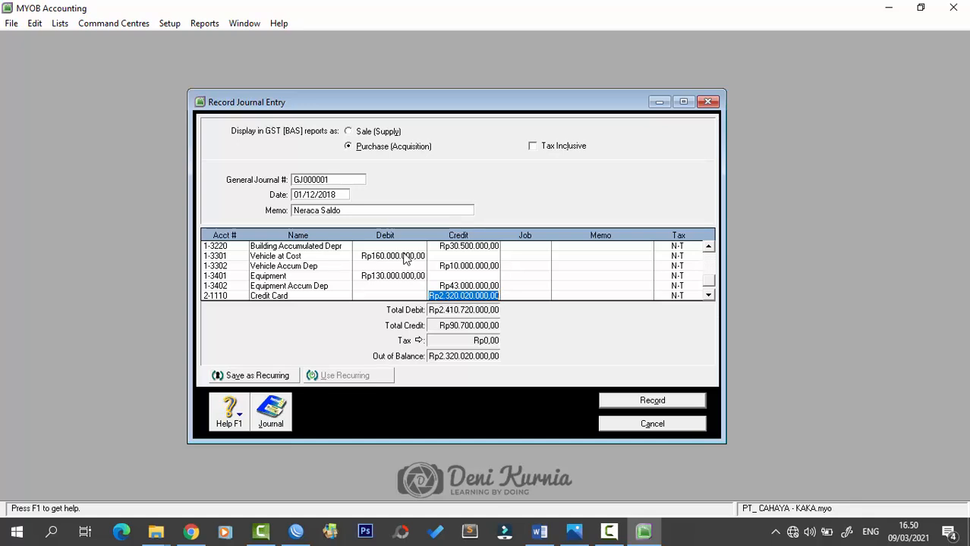
text(8.400.000)
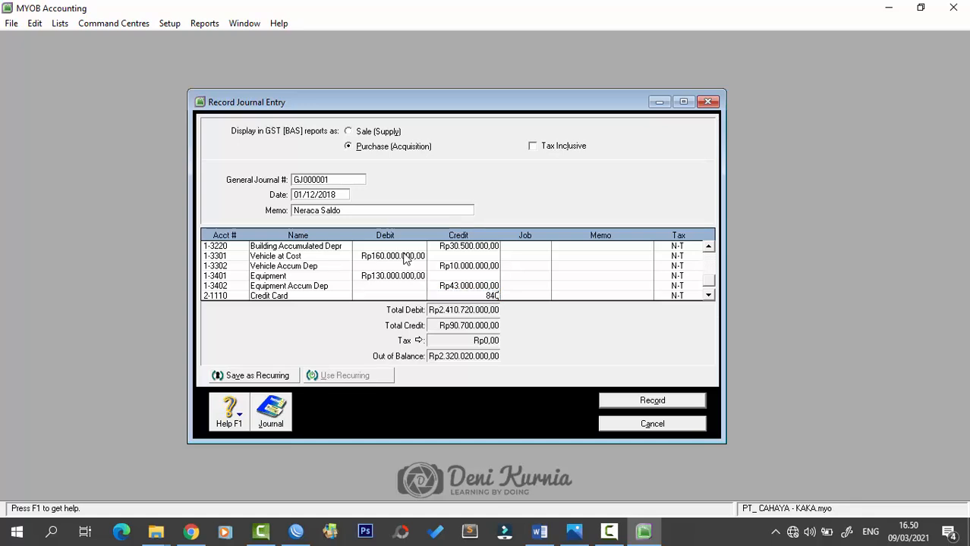
key(Tab)
key(Tab)
key(Tab)
key(Tab)
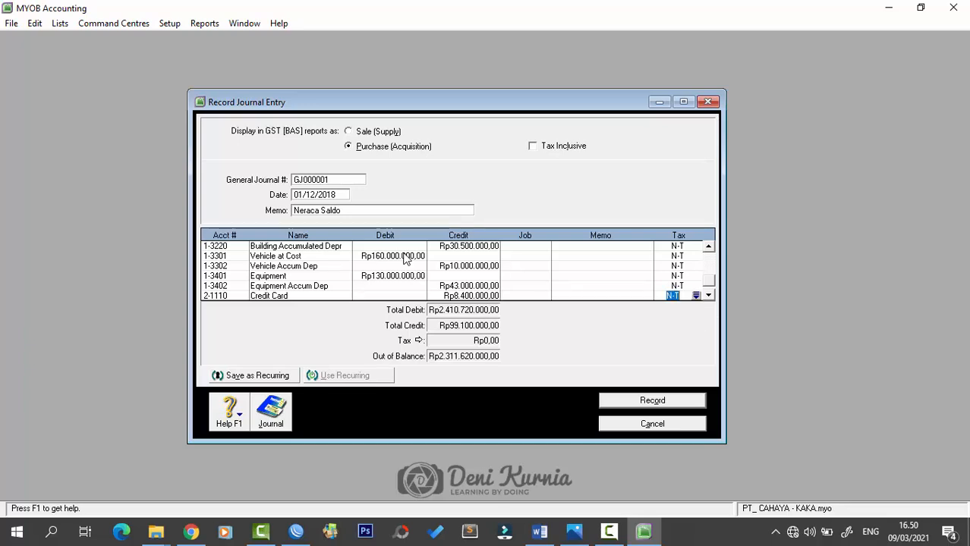
text(2)
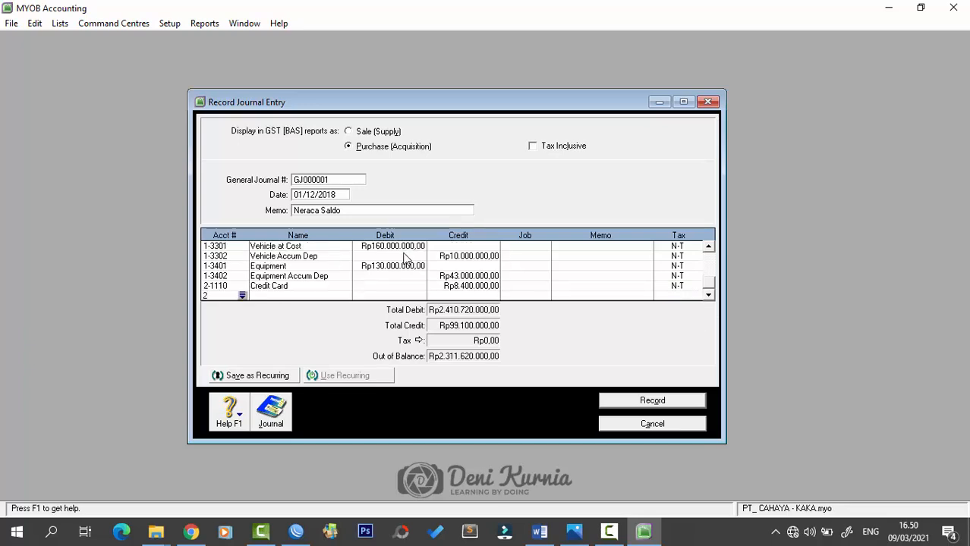
text(1200)
key(Tab)
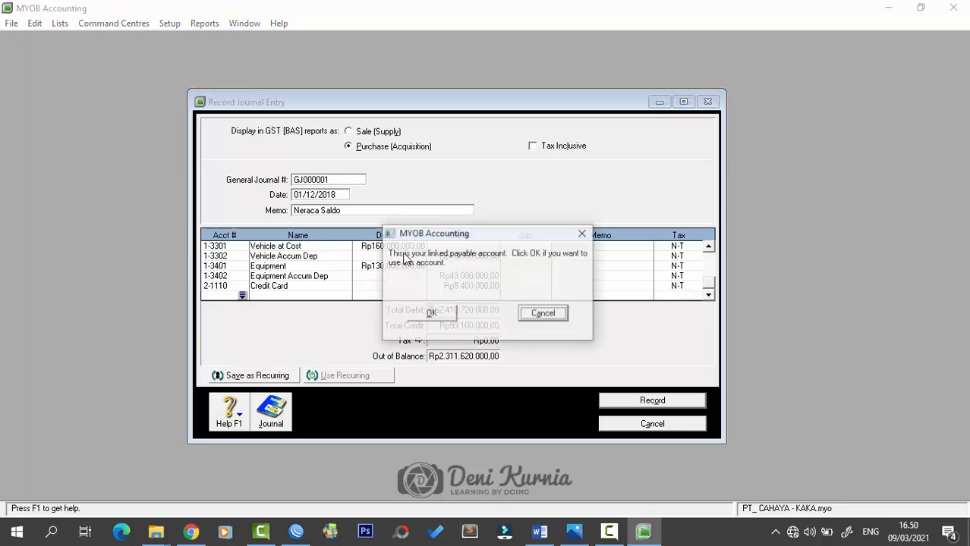
click(424, 311)
key(Tab)
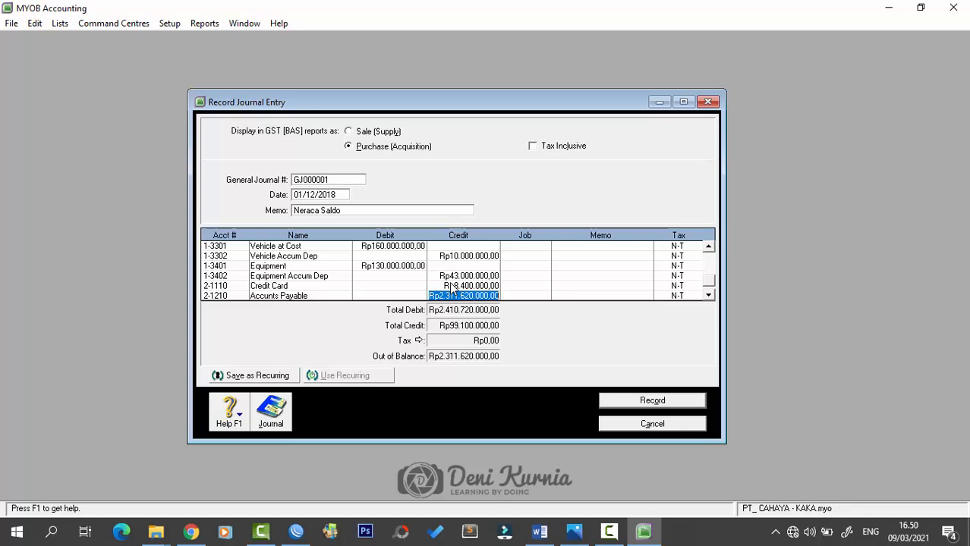
text(154)
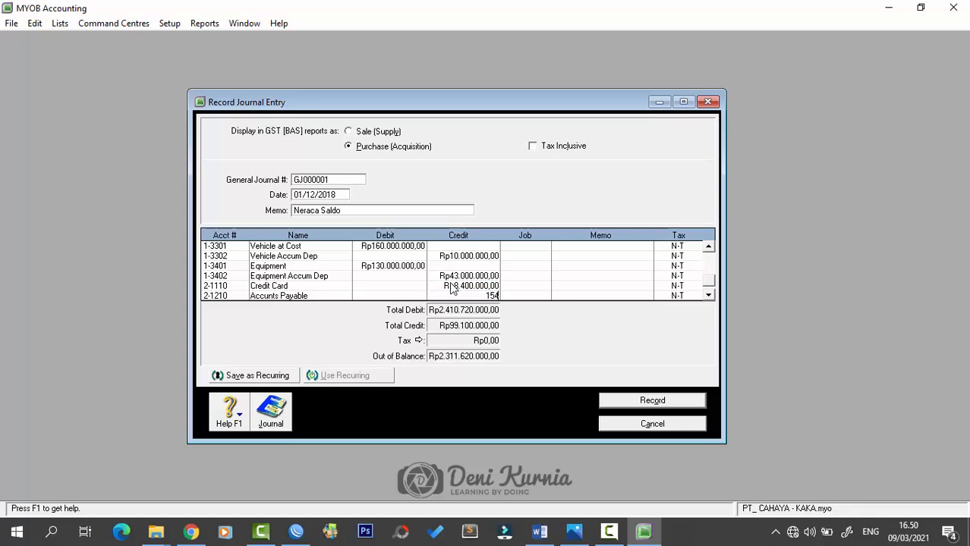
text(.000.000)
key(Tab)
key(Tab)
key(Tab)
key(Tab)
key(Tab)
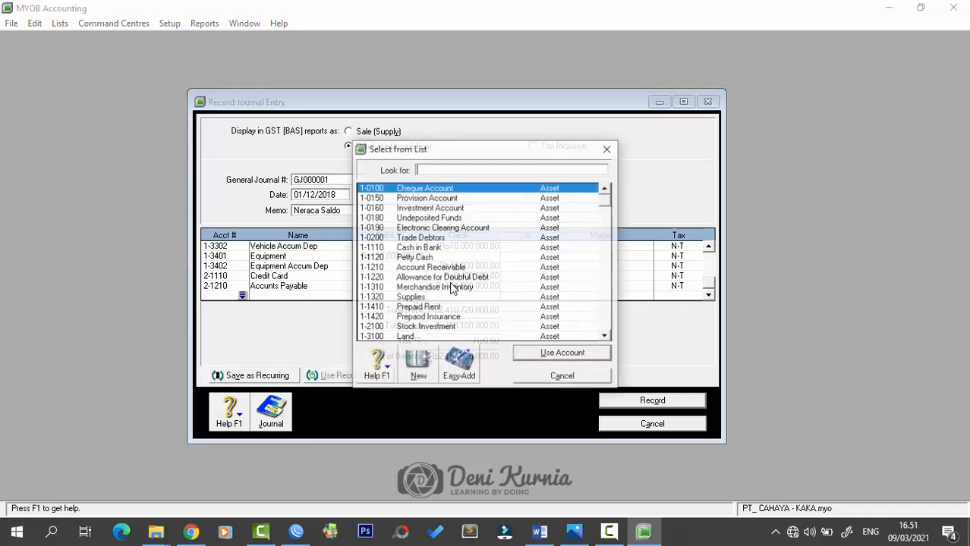
text(2)
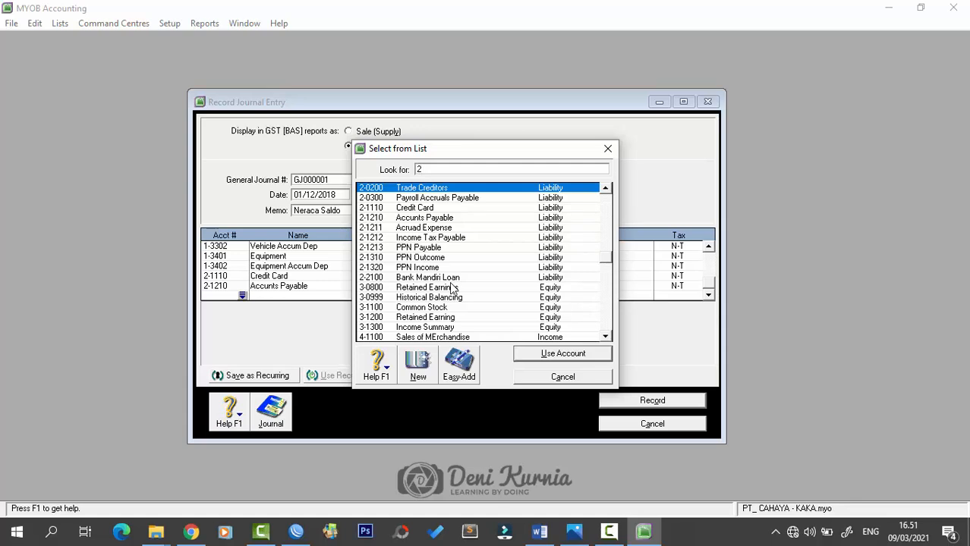
text(1211)
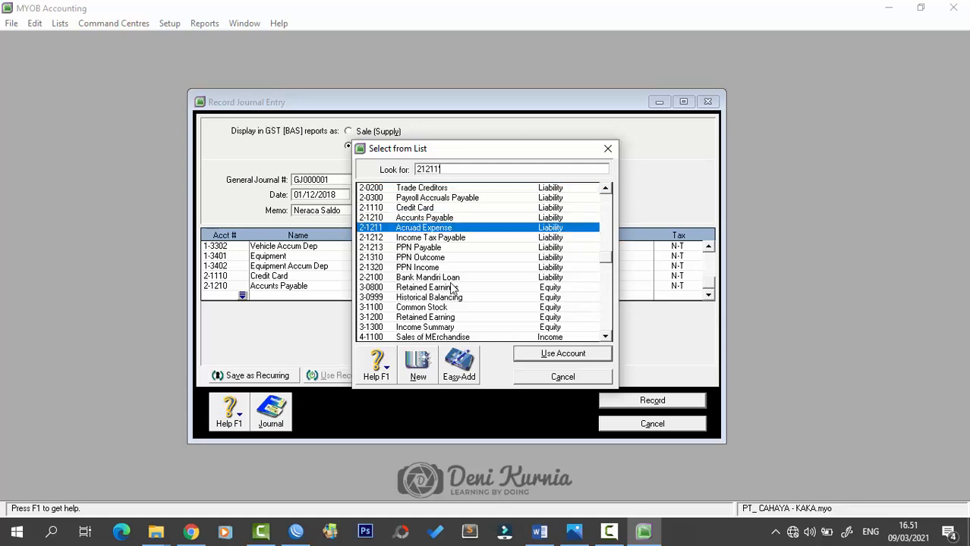
- Credit 2-1211 Acruad Expense Rp2.600.000 and 2-1310 PPN Outcome Rp147.400.000
key(Return)
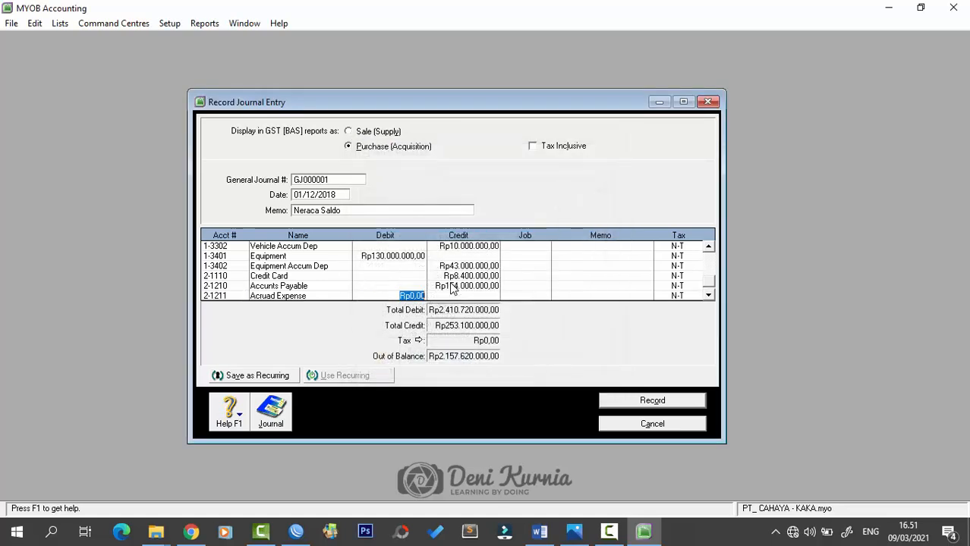
key(Tab)
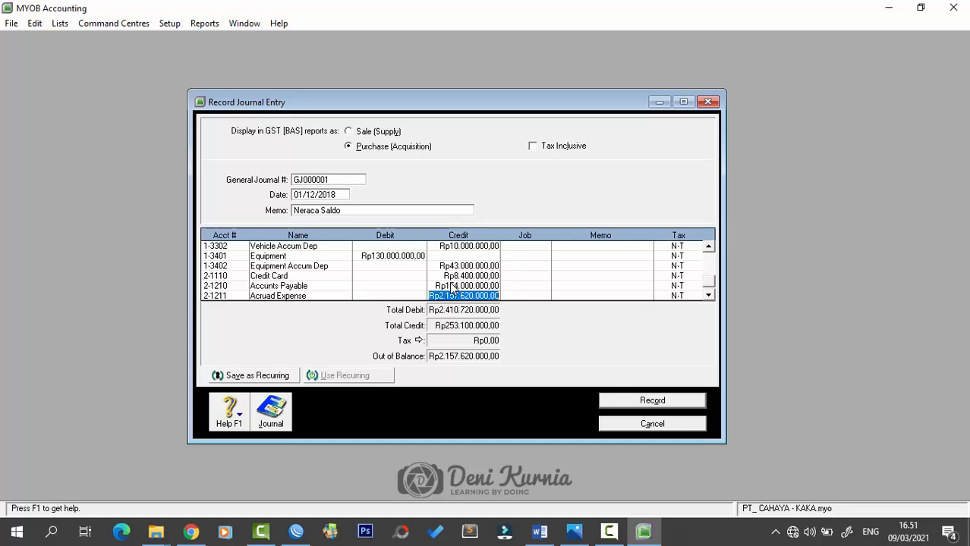
text(2.6)
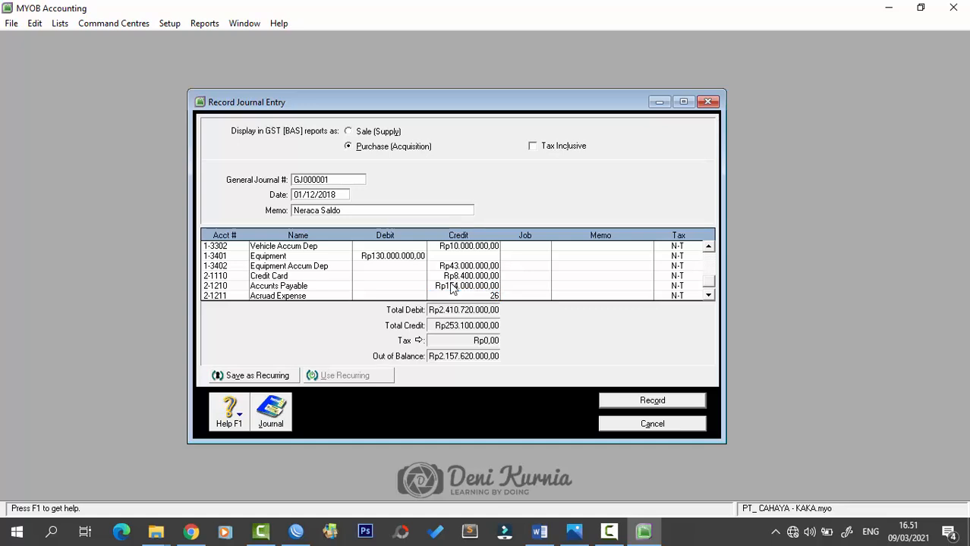
text(00.000)
key(Tab)
key(Tab)
key(Tab)
key(Tab)
text(2)
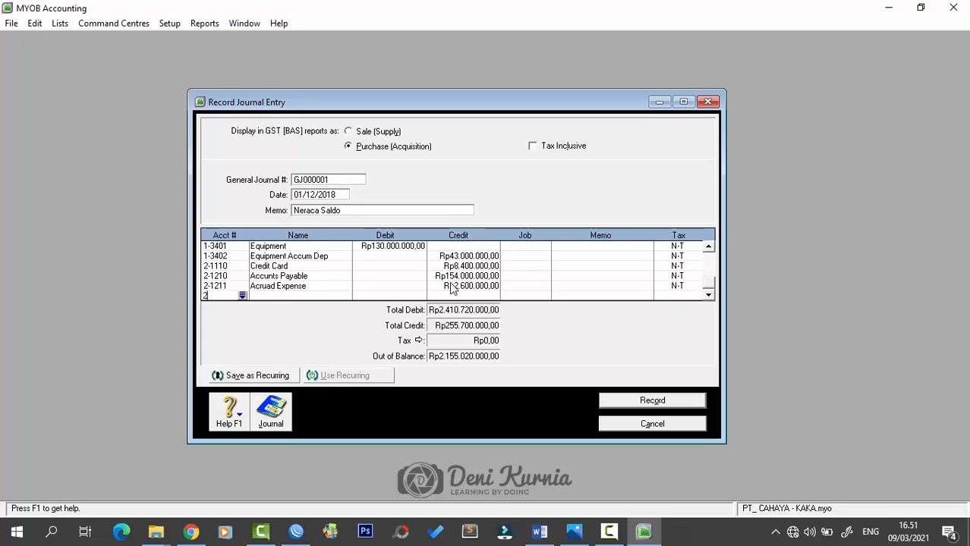
text(-1310)
key(Tab)
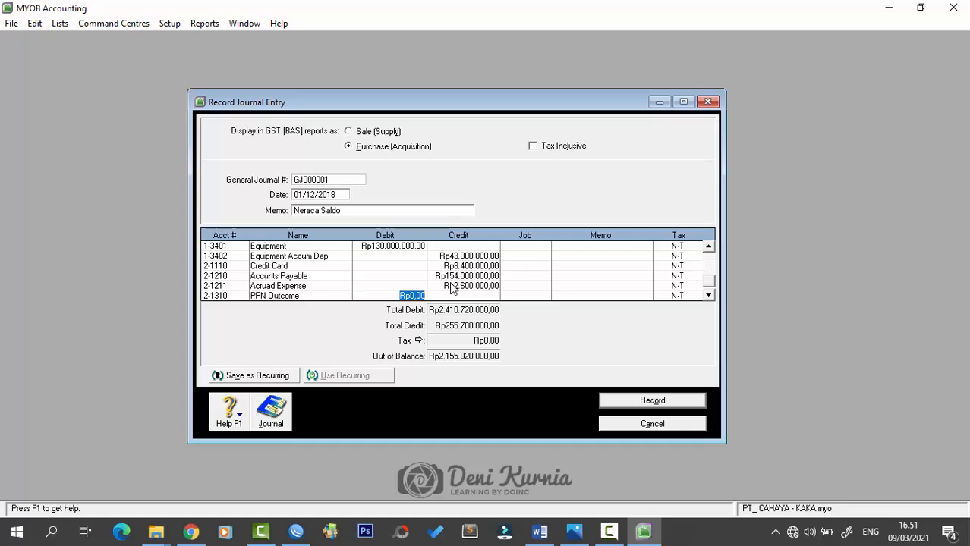
key(Tab)
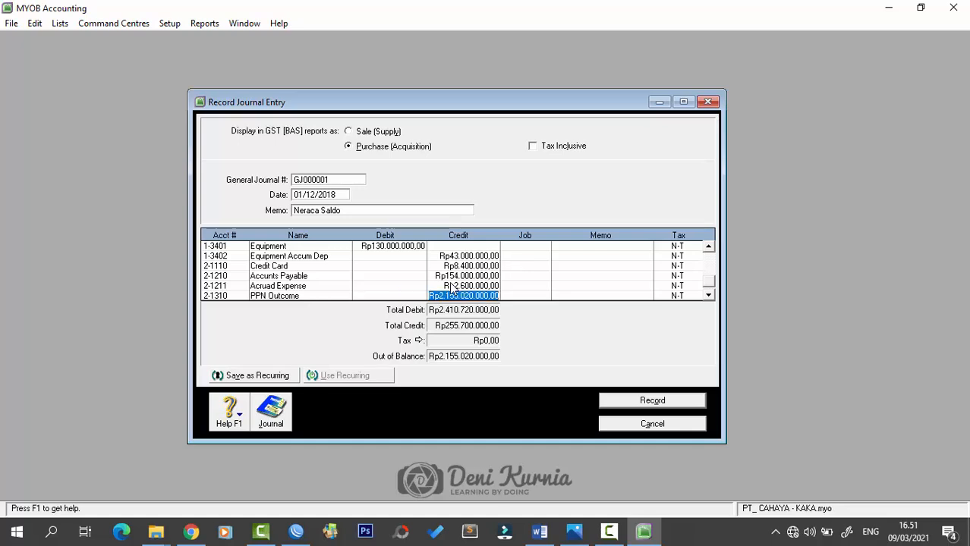
text(147)
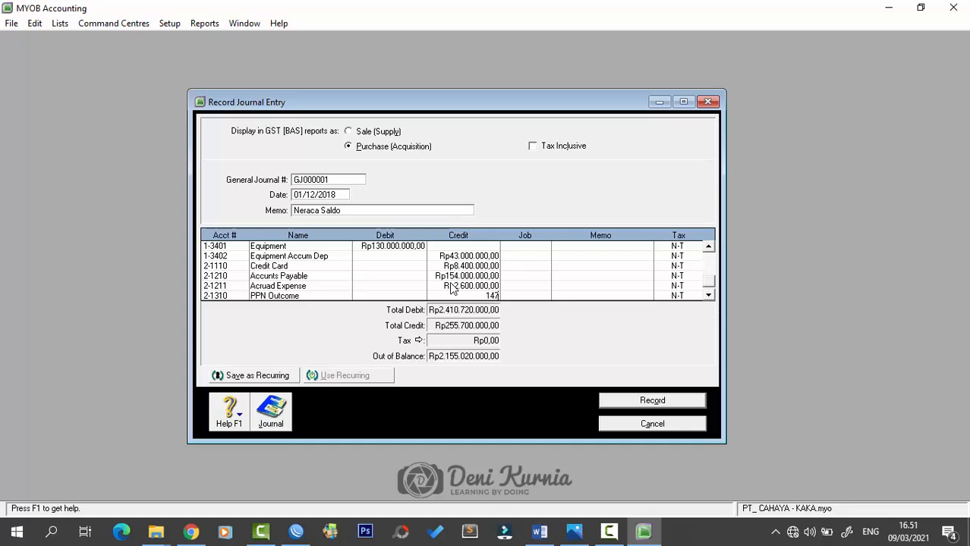
text(400000)
key(Tab)
key(Tab)
key(Tab)
key(Tab)
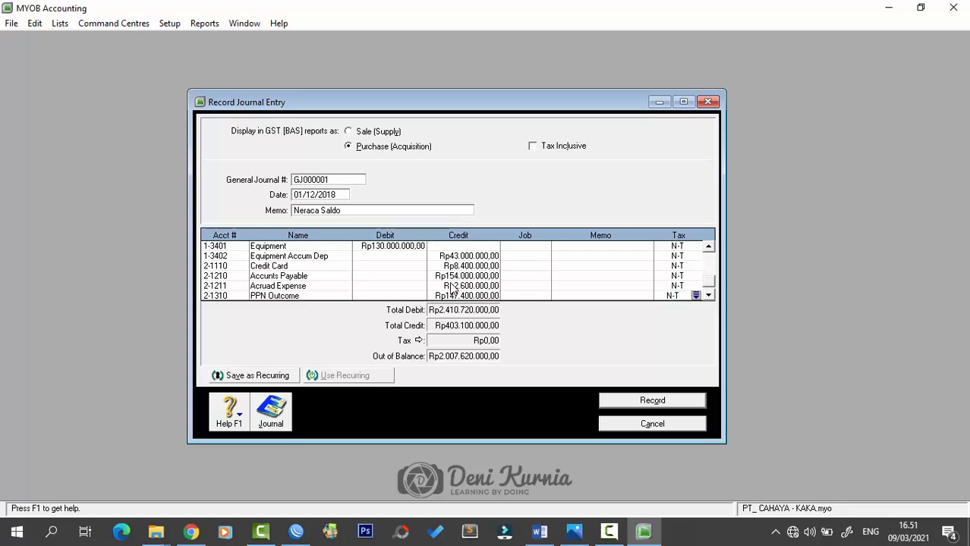
- Debit 2-1320 PPN Income Rp112.200.000 and credit 2-2100 Bank Mandiri Loan Rp200.000.000
text(2-13)
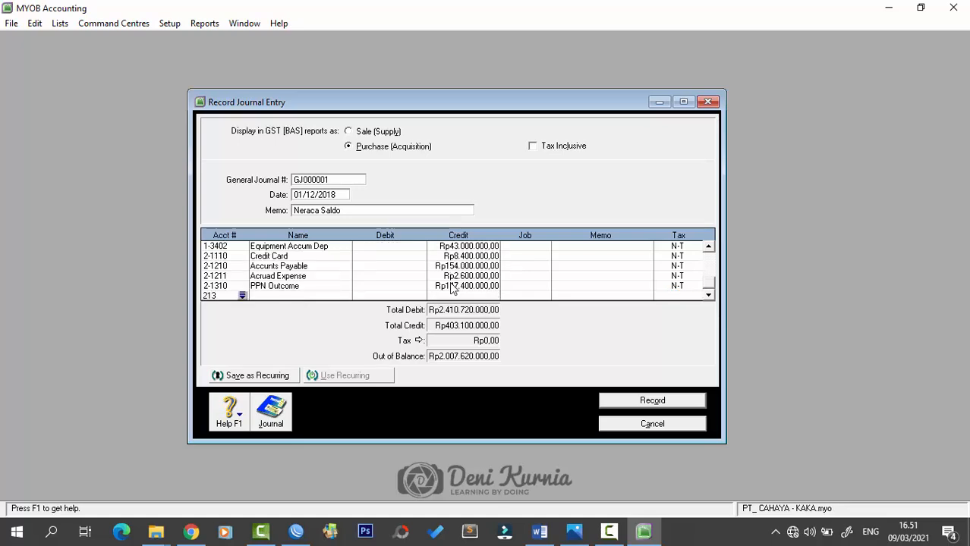
text(2)
key(Tab)
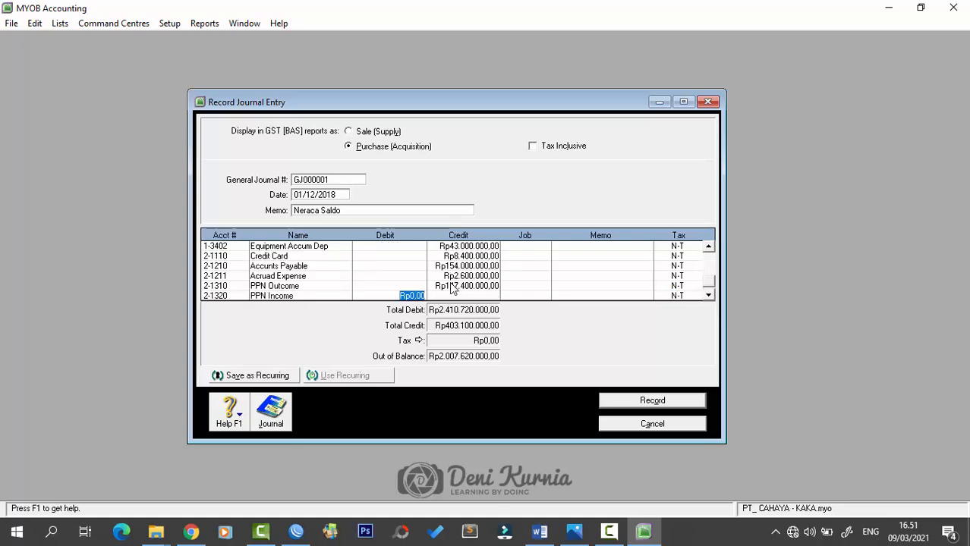
text(112)
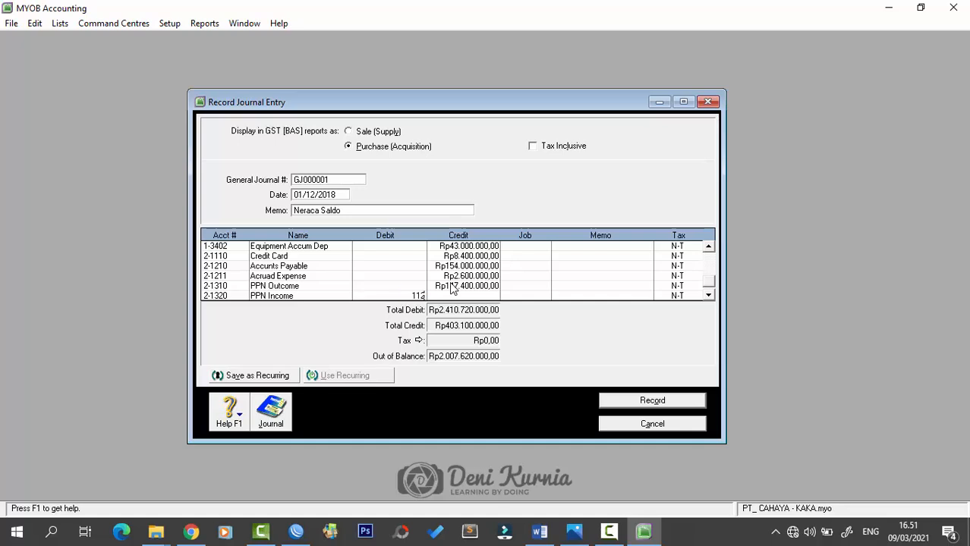
text(.200.000)
key(Tab)
key(Tab)
key(Tab)
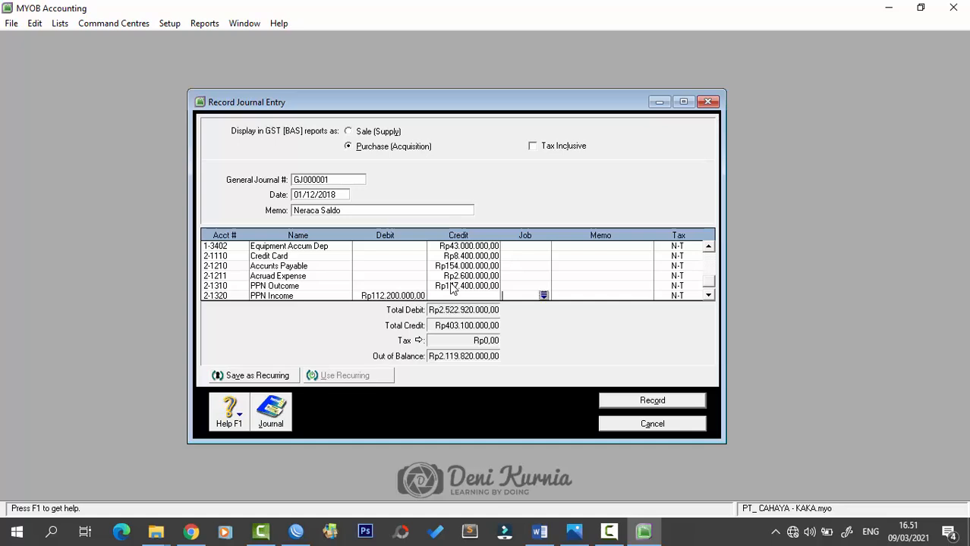
key(Tab)
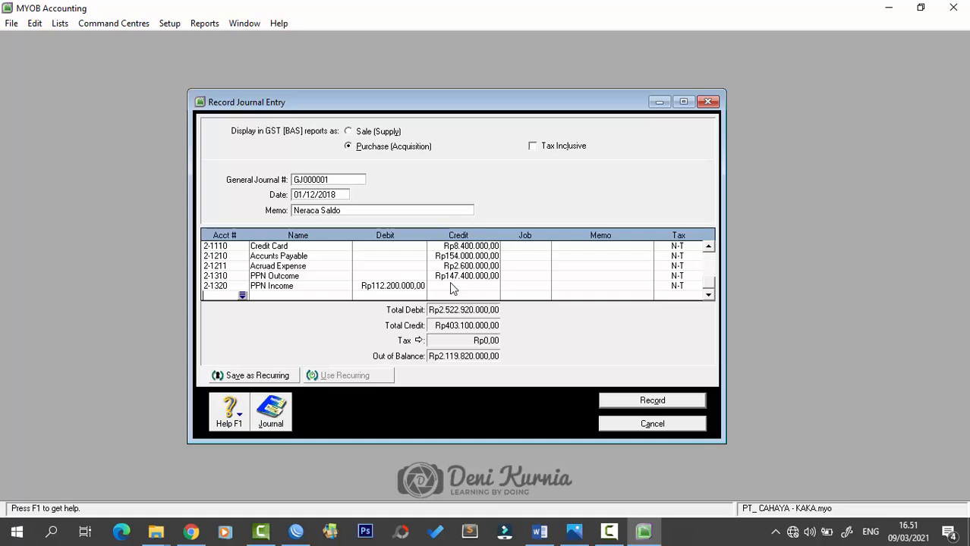
text(2-2100)
key(Tab)
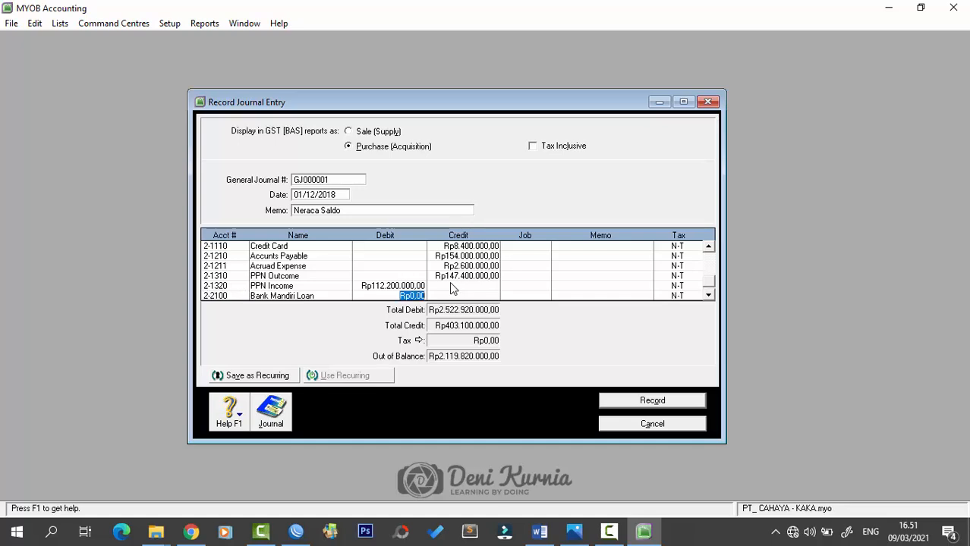
key(Tab)
text(200.000.)
text(000,00)
key(Tab)
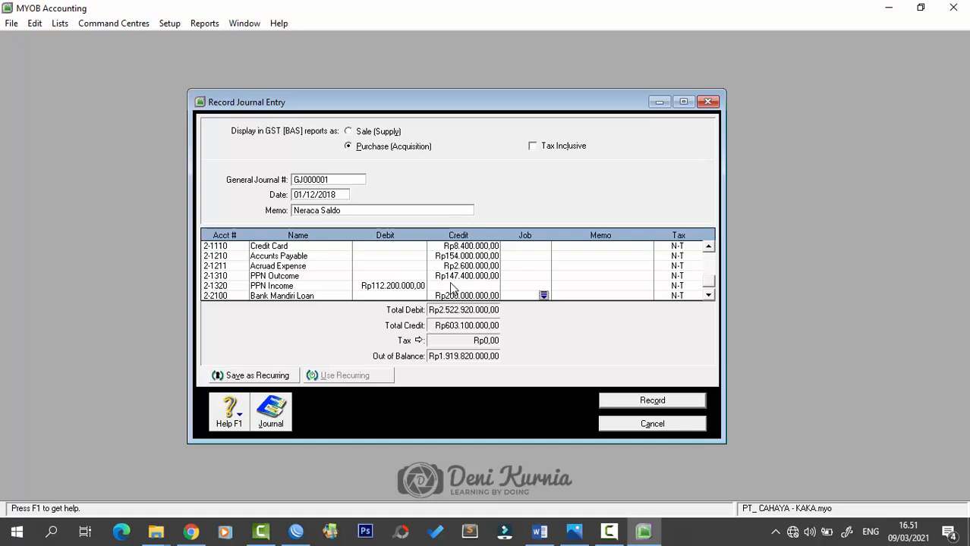
key(Tab)
key(Tab)
key(Tab)
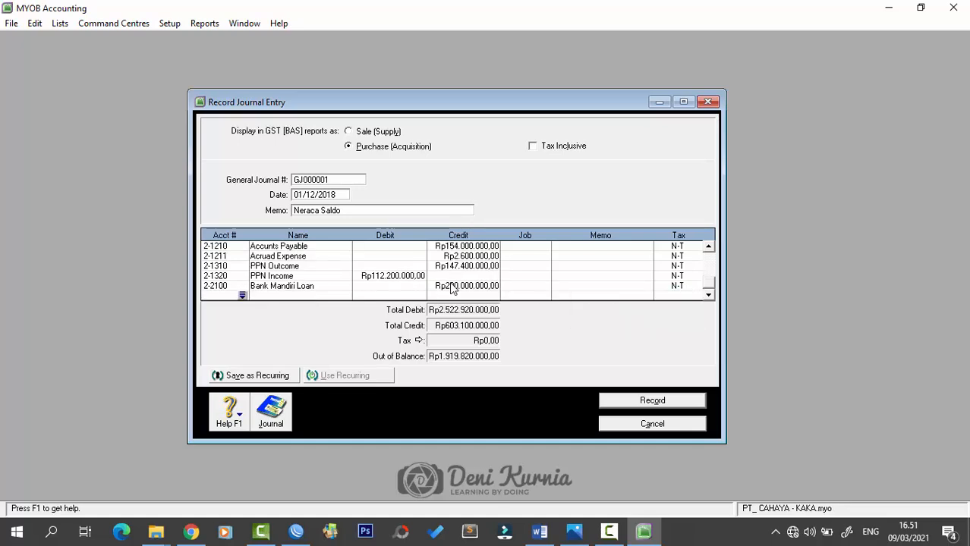
- Credit 3-1100 Common Stock Rp1.580.000.000 and 3-1200 Retained Earning Rp106.000.000
text(3-1100)
key(Tab)
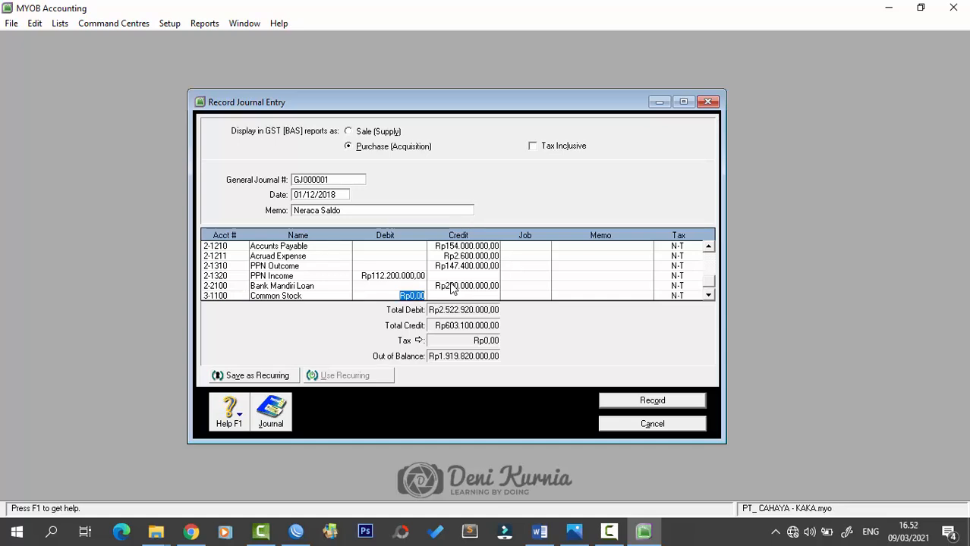
key(Tab)
text(1.580.000.000)
key(Tab)
key(Tab)
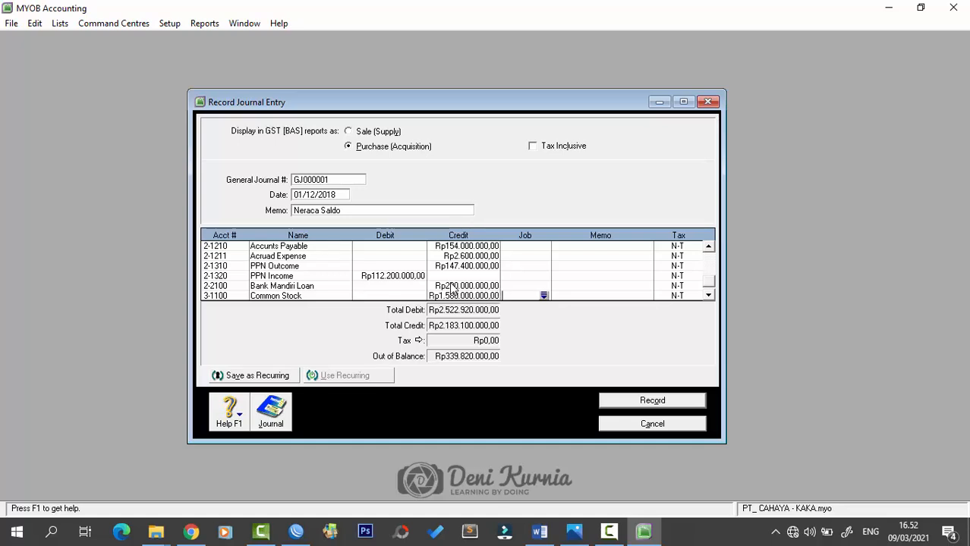
key(Tab)
key(Tab)
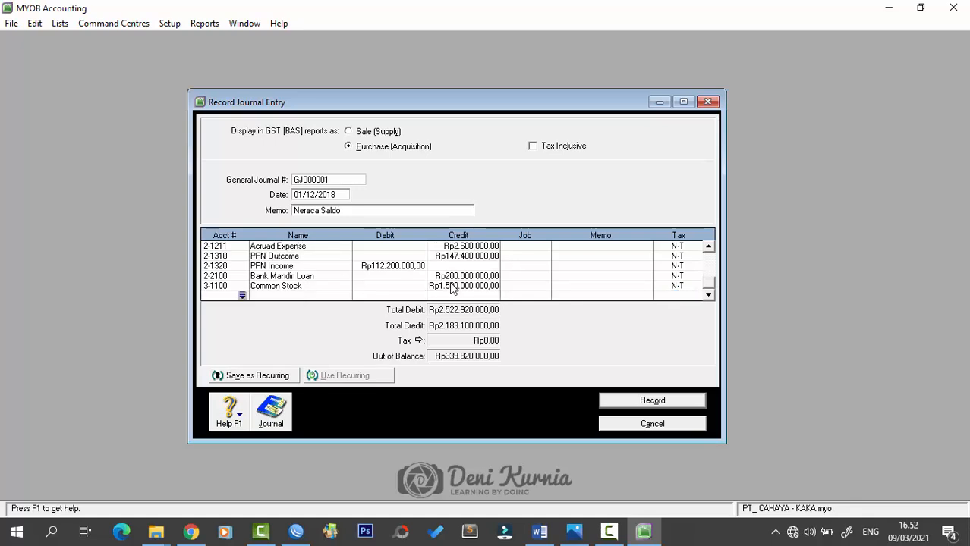
text(3-12)
text(0)
key(Tab)
key(Tab)
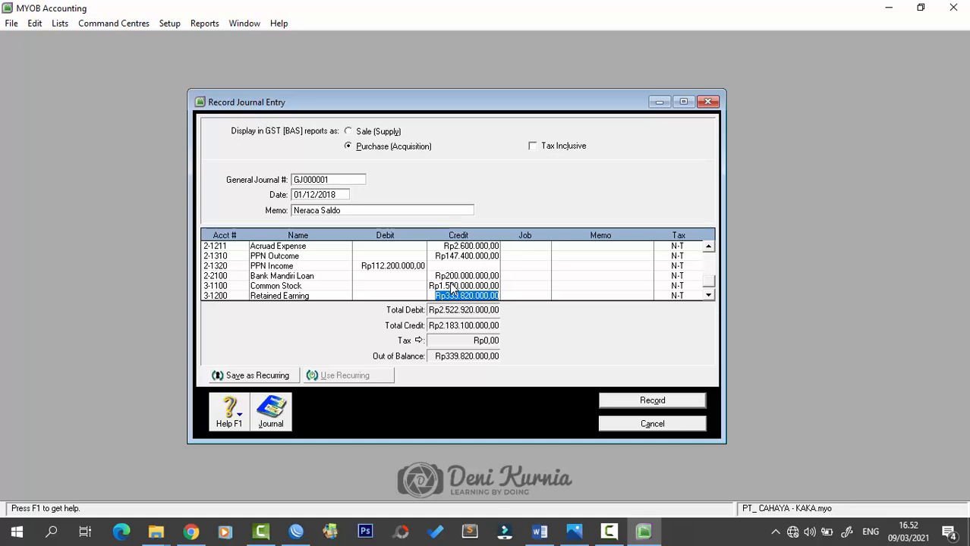
text(106.000.000)
key(Tab)
key(Tab)
key(Tab)
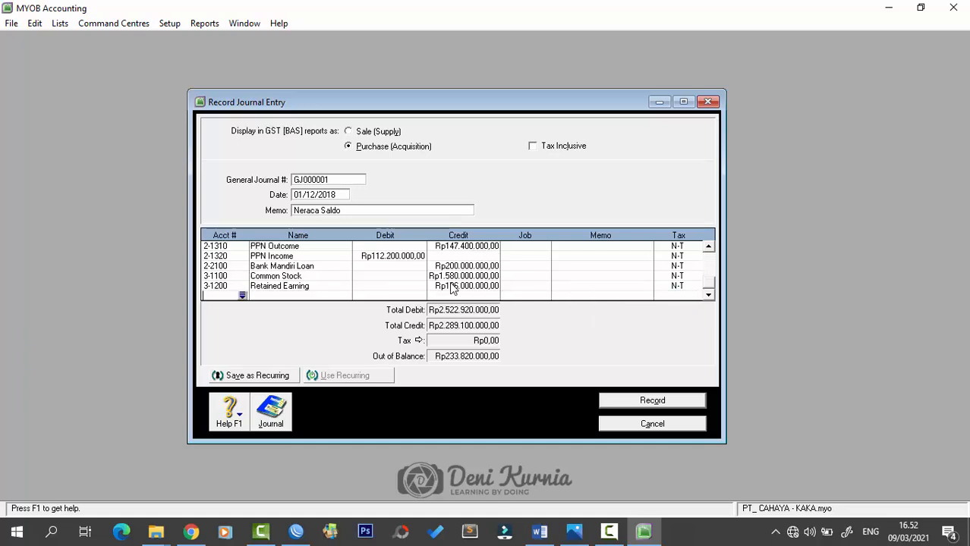
- Credit 4-1100 Sales of MErchandise Rp1.109.000.000 and 4-2100 Freight Collected Rp15.000.000
text(4-11)
text(00)
key(Tab)
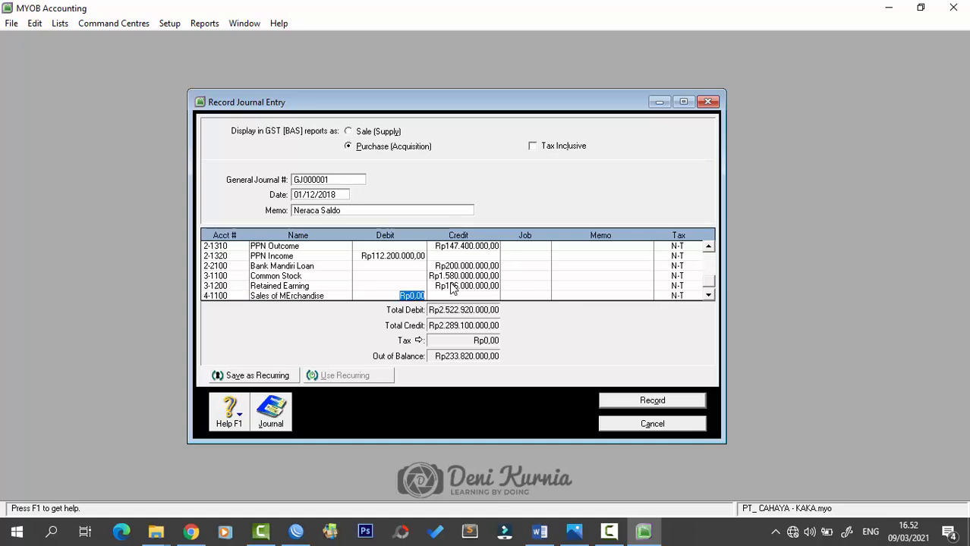
key(Tab)
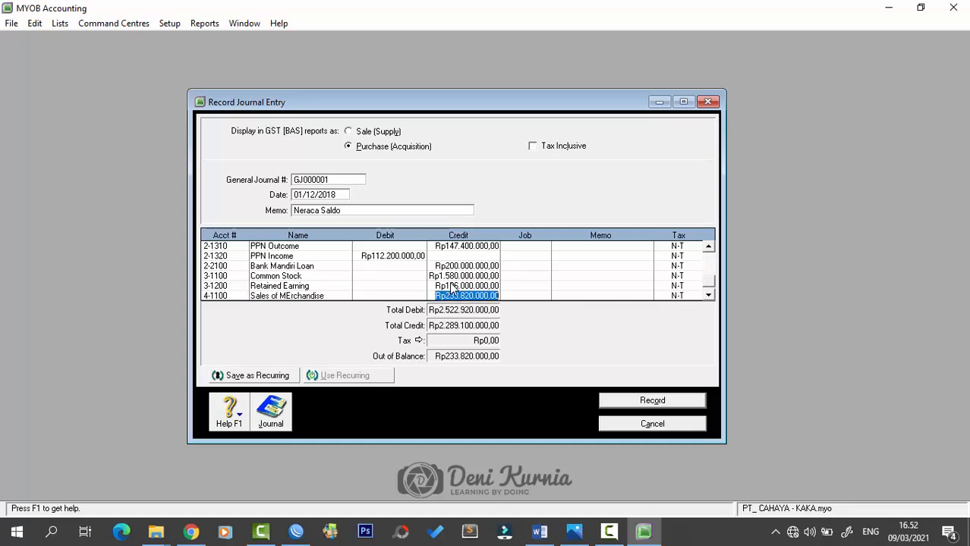
text(1.109.)
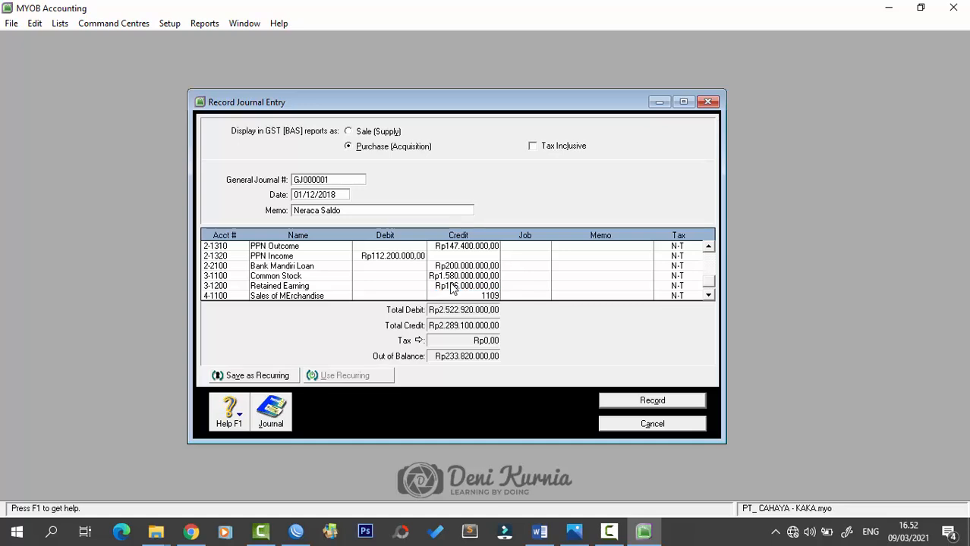
text(000.000)
key(Tab)
key(Tab)
key(Tab)
key(Tab)
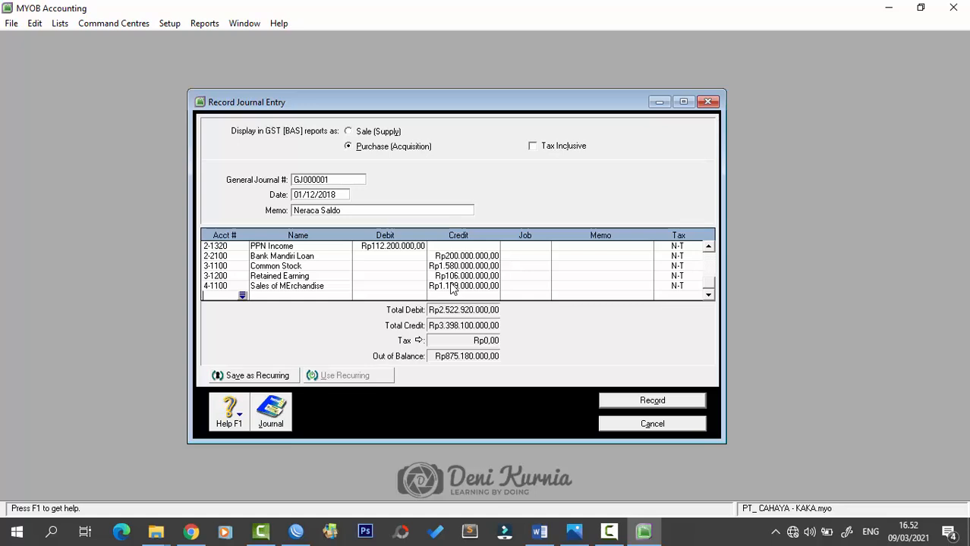
text(41)
key(BackSpace)
text(2100)
key(Tab)
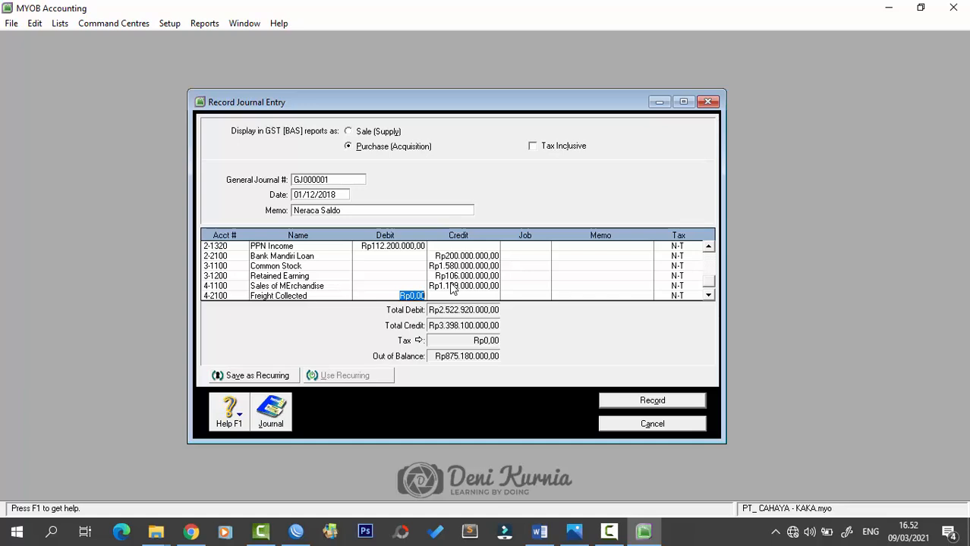
key(Tab)
text(15.000.000)
key(Tab)
key(Tab)
key(Tab)
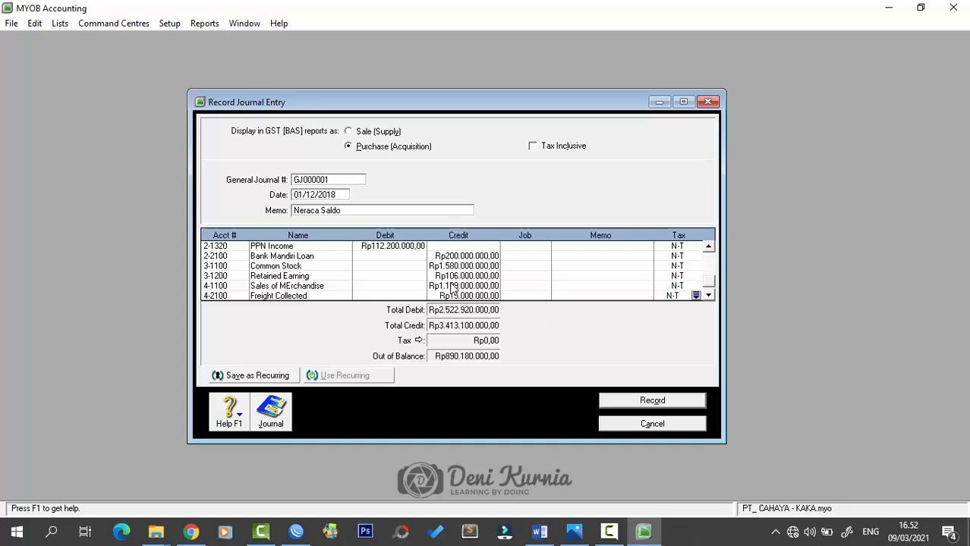
key(Tab)
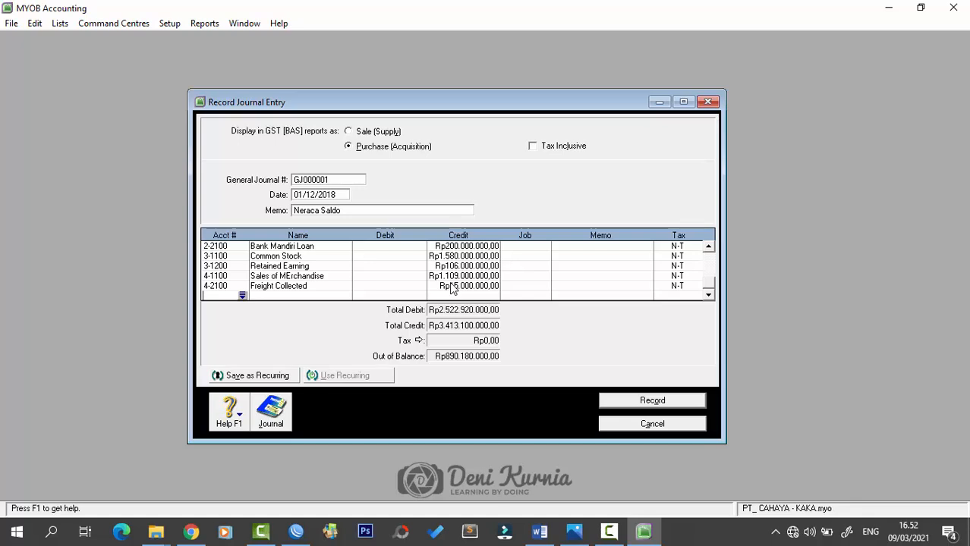
- Debit 4-2300 Sales Discount Rp17.000.000 on a new journal line
text(4-23)
text(00)
key(Tab)
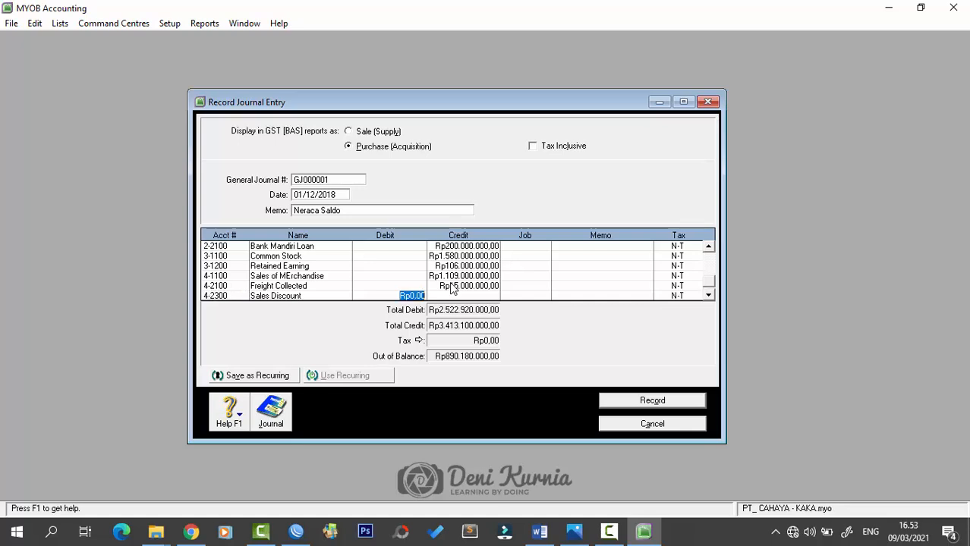
text(17.000.000)
key(Tab)
key(Tab)
key(Tab)
key(Tab)
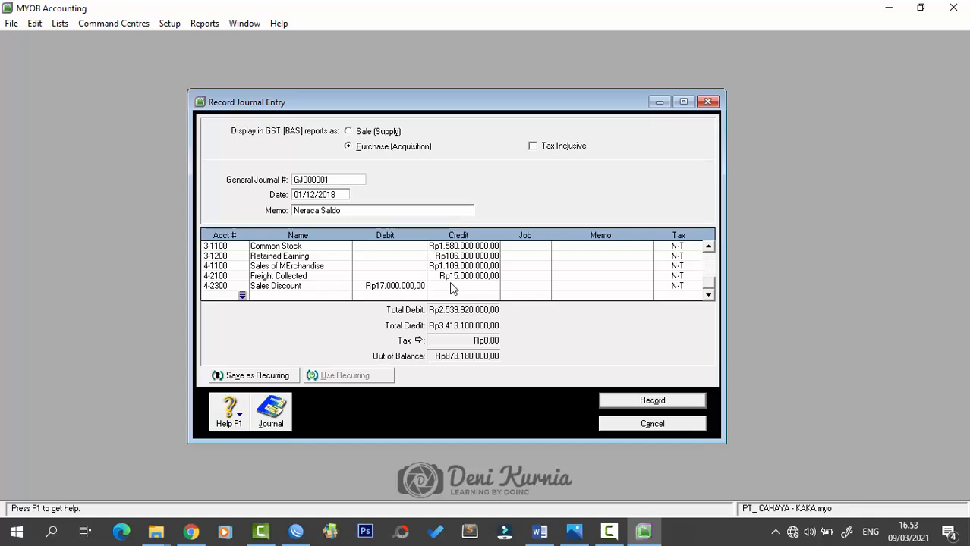
- Debit 5-1100 Cost of Goods Sold Rp646.880.000 and 5-2000 Freight Paid Rp2.440.000
text(5-11)
text(00)
key(Tab)
text(64)
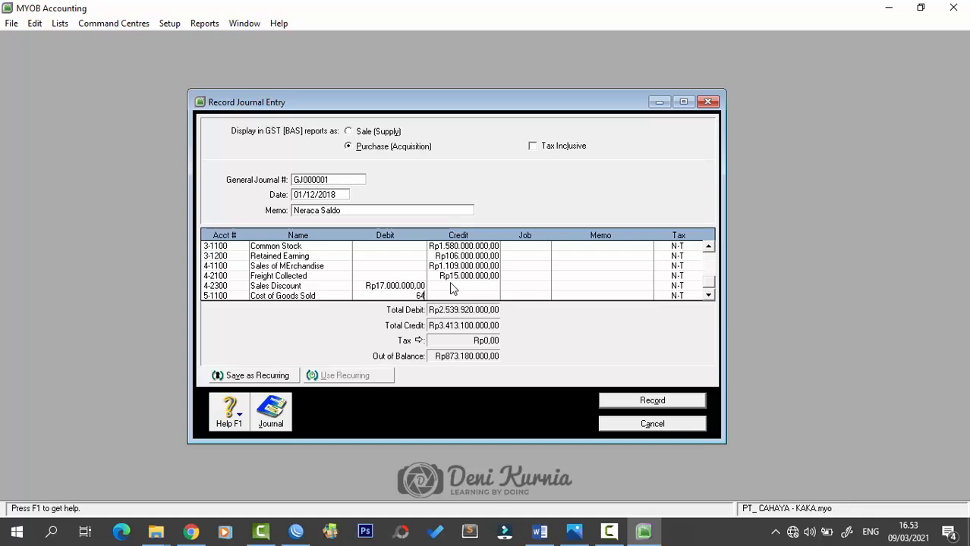
text(6.880.000)
key(Tab)
key(Tab)
key(Tab)
key(Tab)
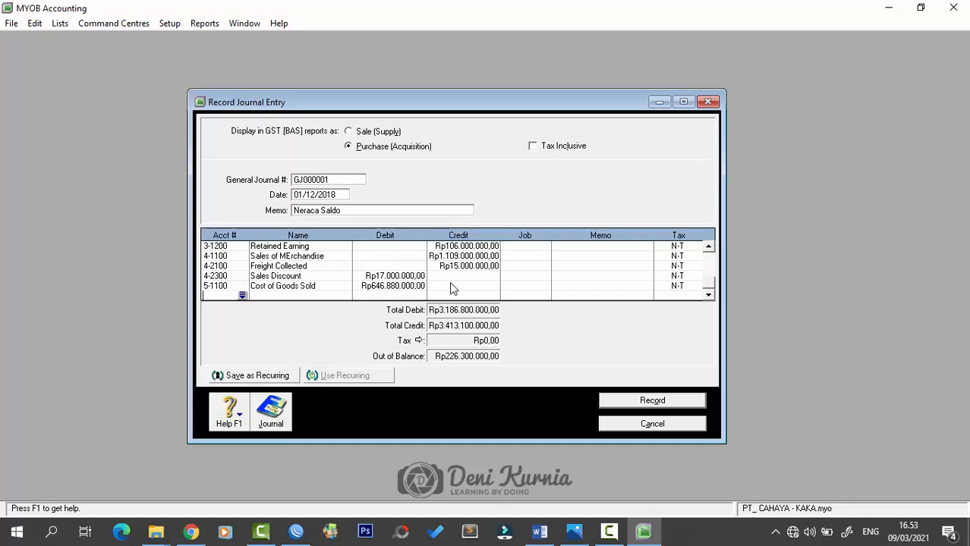
text(5-2000)
key(Tab)
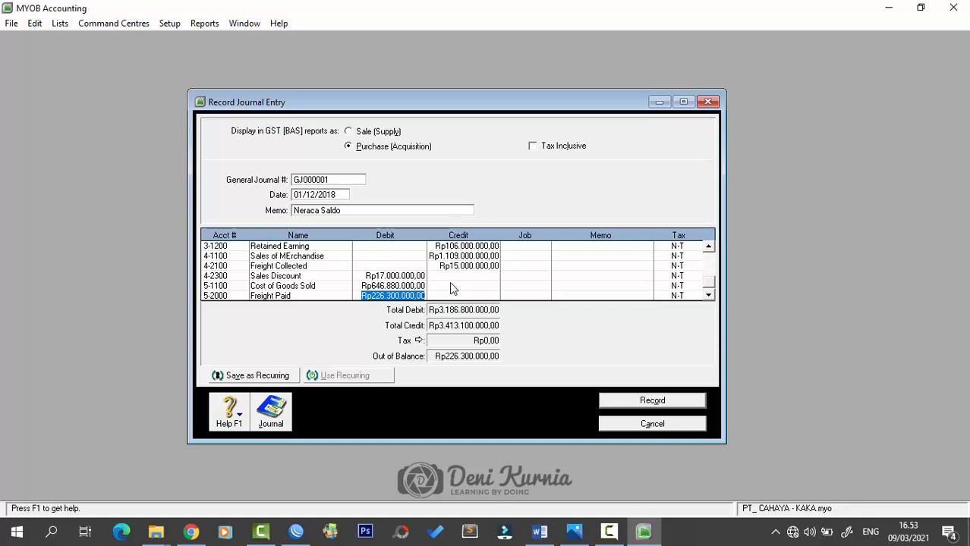
text(4)
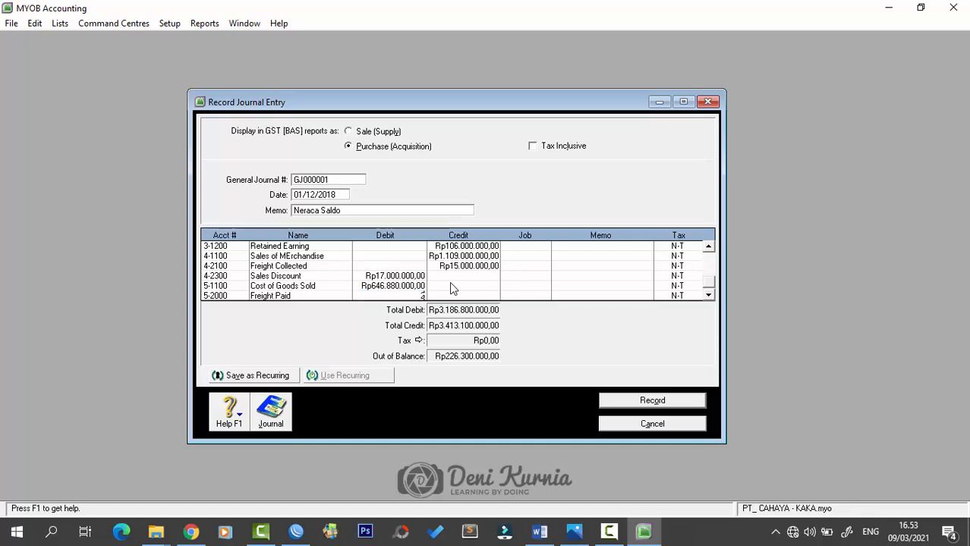
text(440000)
key(Tab)
key(Tab)
key(Tab)
key(Tab)
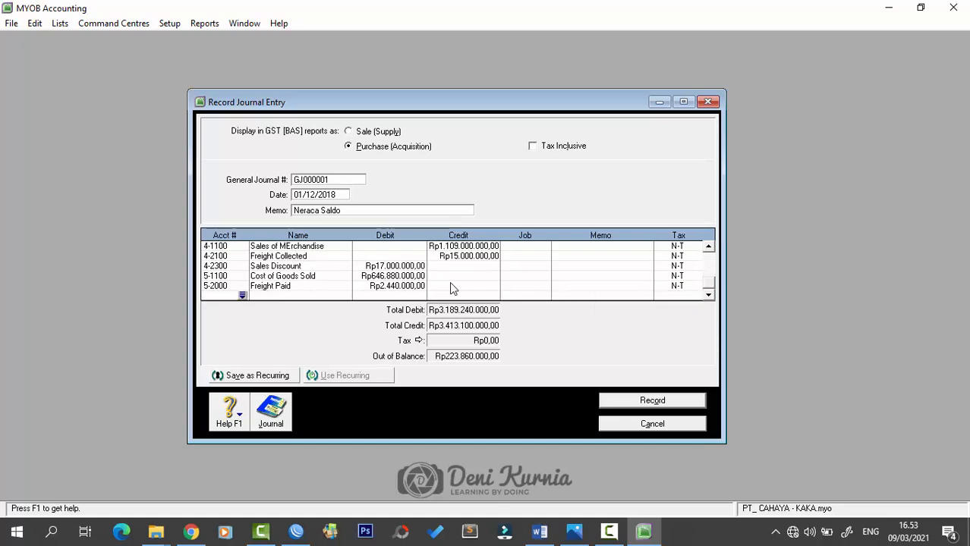
- Add 5-3000 Purchase Discount as a Rp2.180.000 credit, clearing its auto-filled debit
text(5-)
text(3)
text(000)
key(Tab)
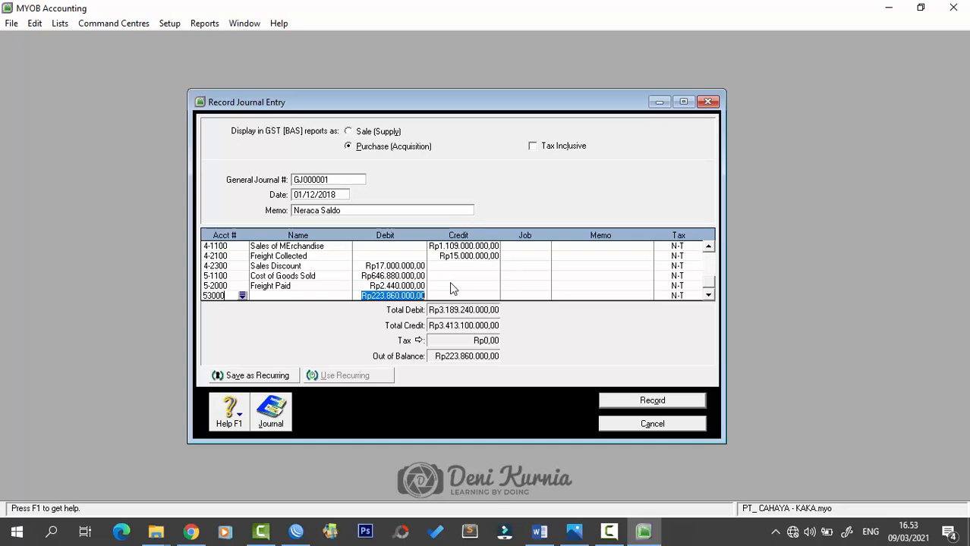
key(Tab)
key(Tab)
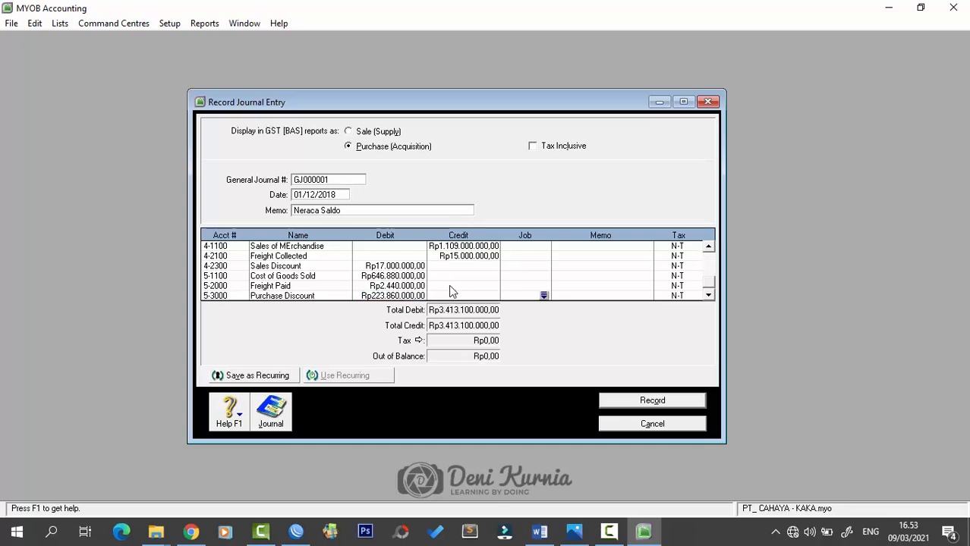
click(401, 295)
key(Delete)
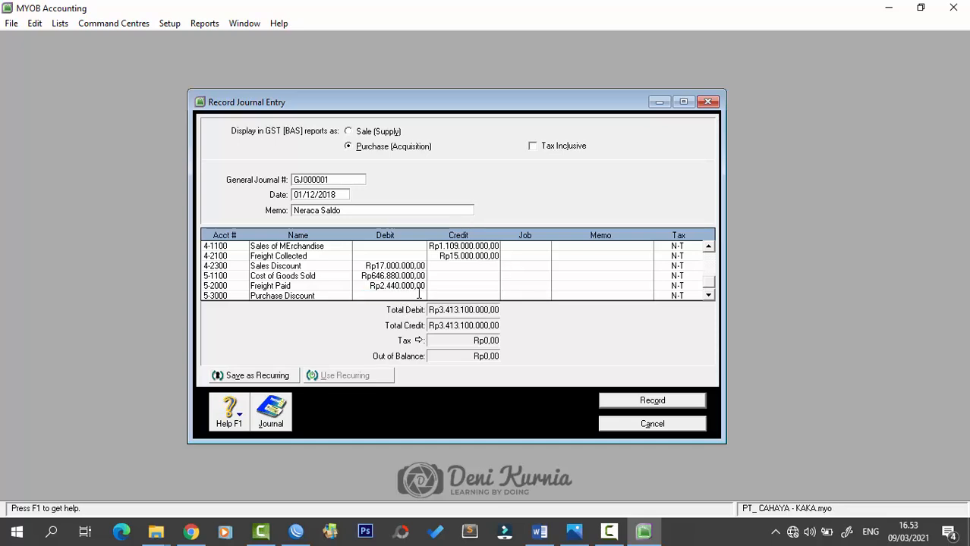
click(470, 296)
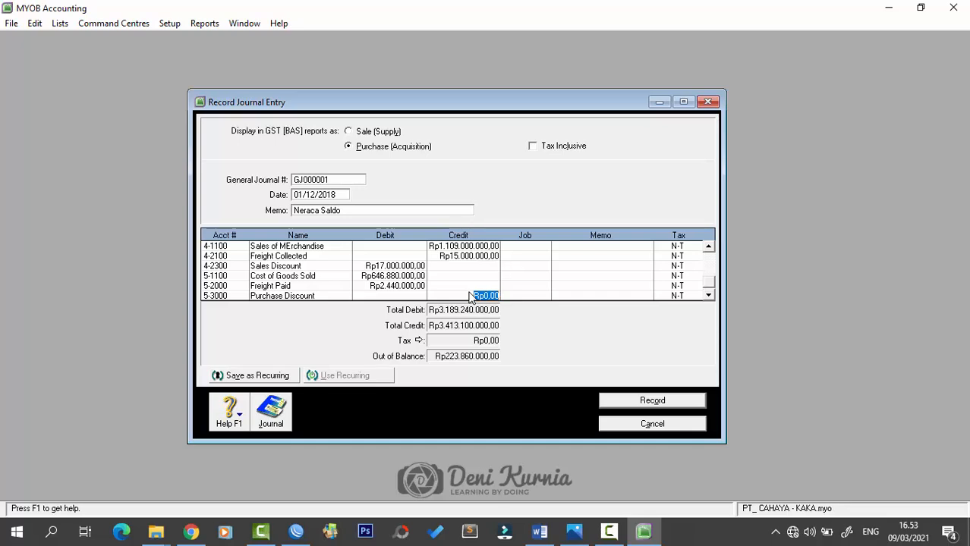
text(2180000)
key(Tab)
key(Tab)
key(Tab)
key(Tab)
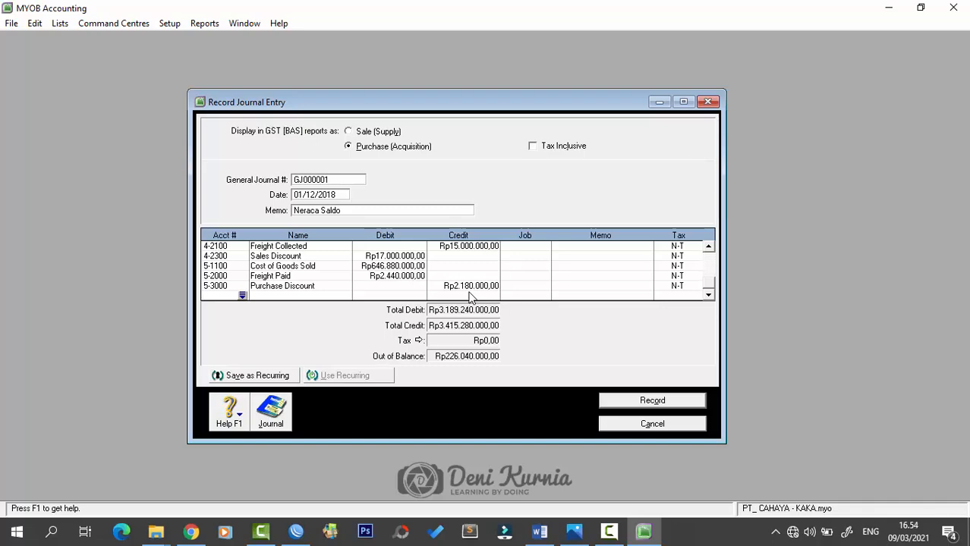
- Debit 6-1000 Advertising Expenses Rp28.000.000 and 6-1200 In Store Promotion Rp16.000.000
text(6-1100)
key(Tab)
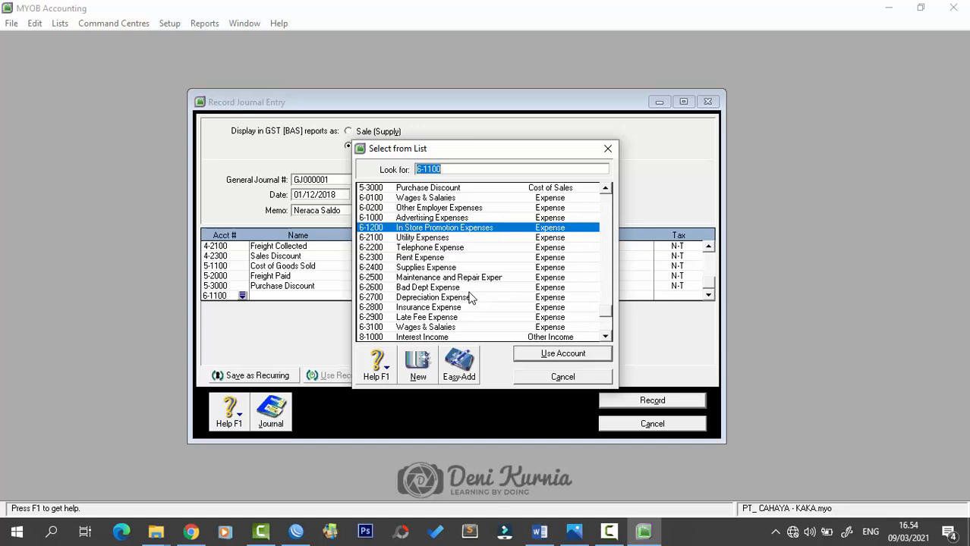
click(431, 220)
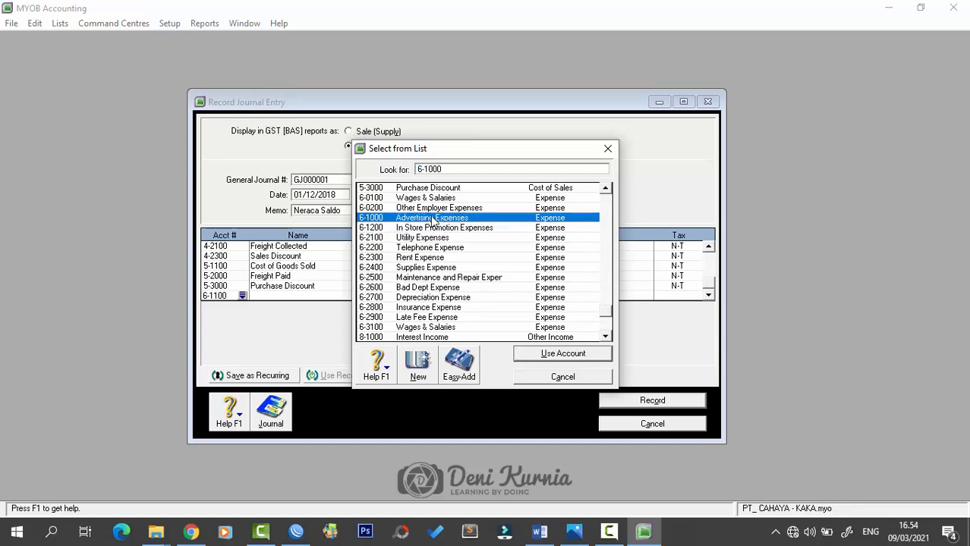
click(531, 354)
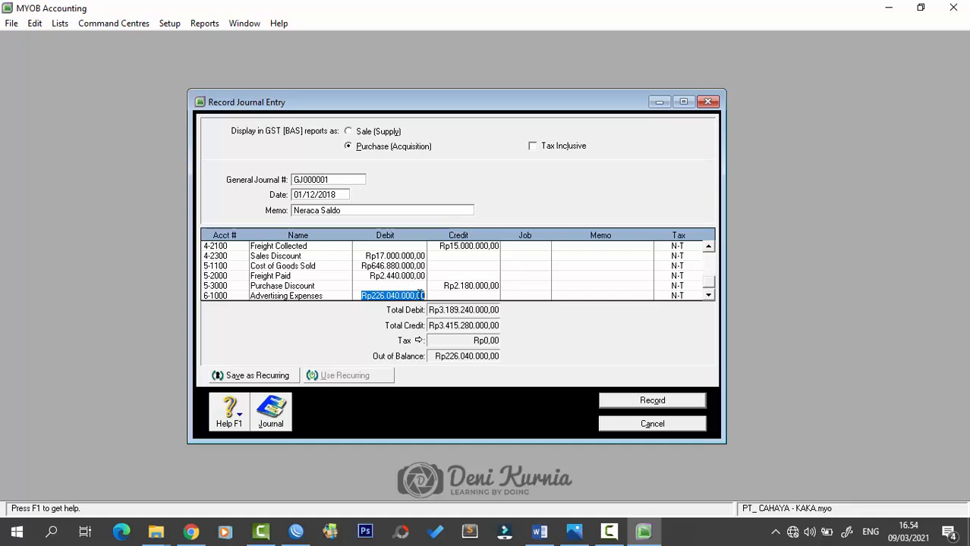
key(BackSpace)
text(28000000)
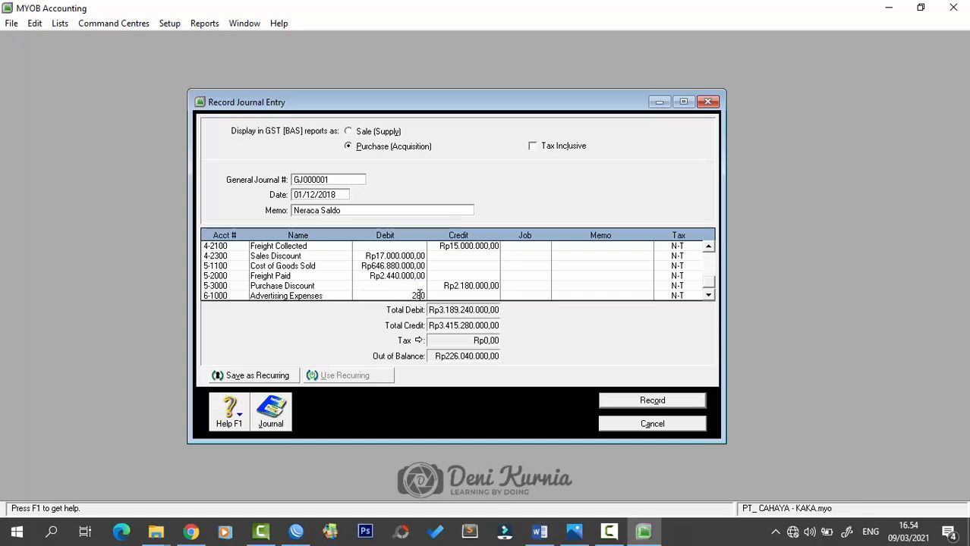
key(Tab)
key(Tab)
key(Tab)
key(Tab)
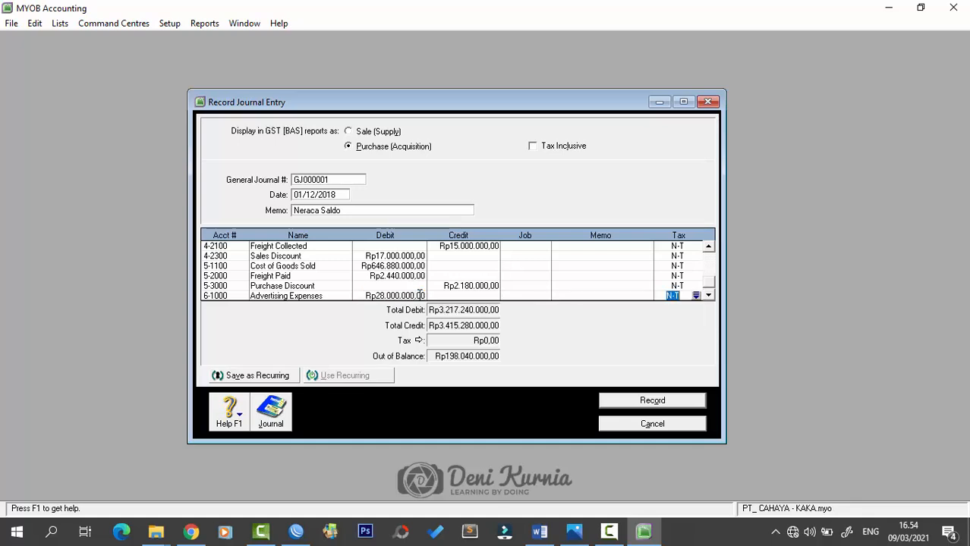
text(6)
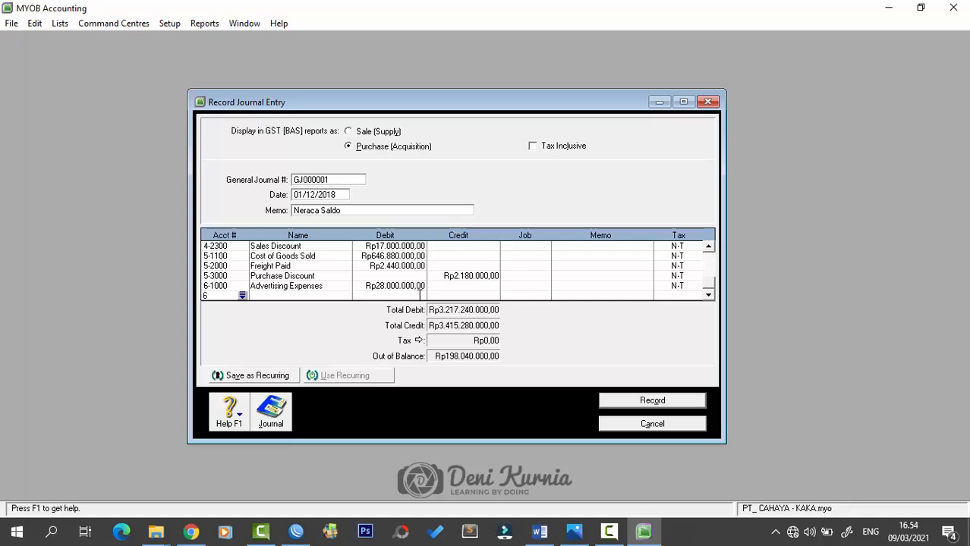
text(-1200)
key(Tab)
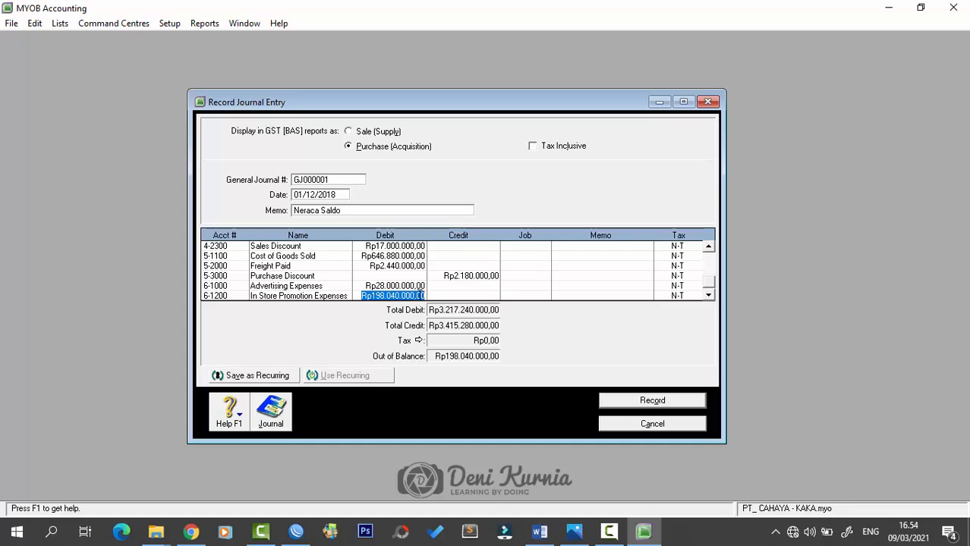
text(1)
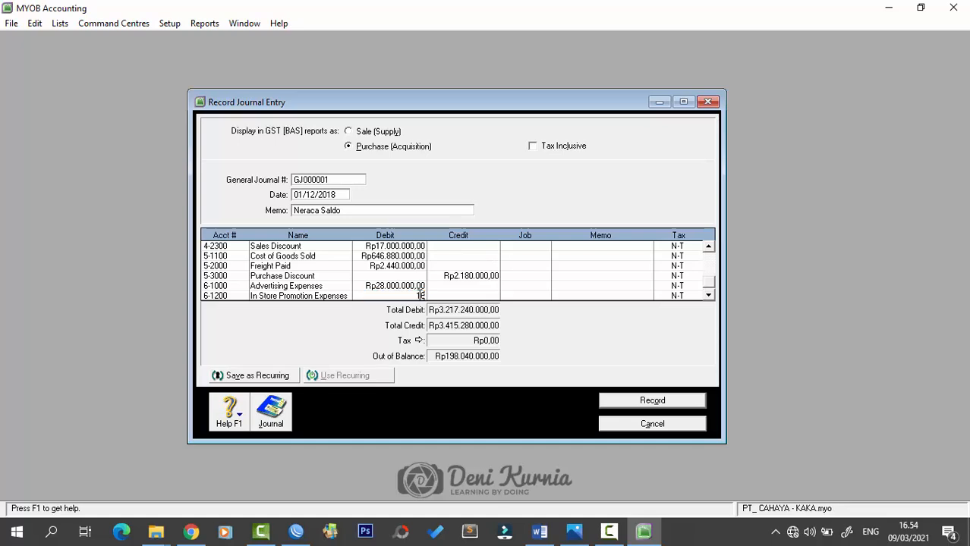
text(6.000.000)
key(Tab)
key(Tab)
key(Tab)
key(Tab)
key(Tab)
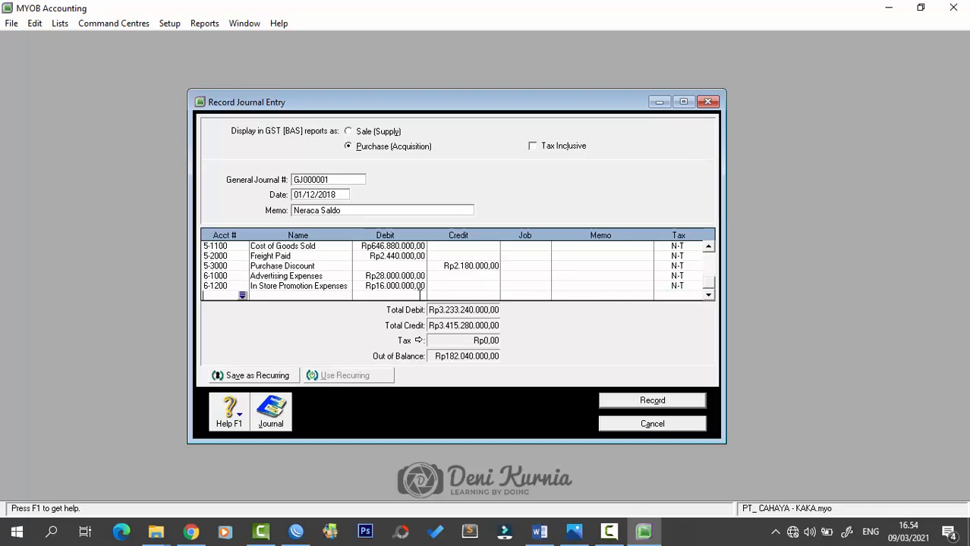
- Debit 6-2100 Utility Rp14.400.000, 6-2200 Telephone Rp10.800.000 and 6-2300 Rent Rp25.000.000
text(6-1300)
key(Tab)
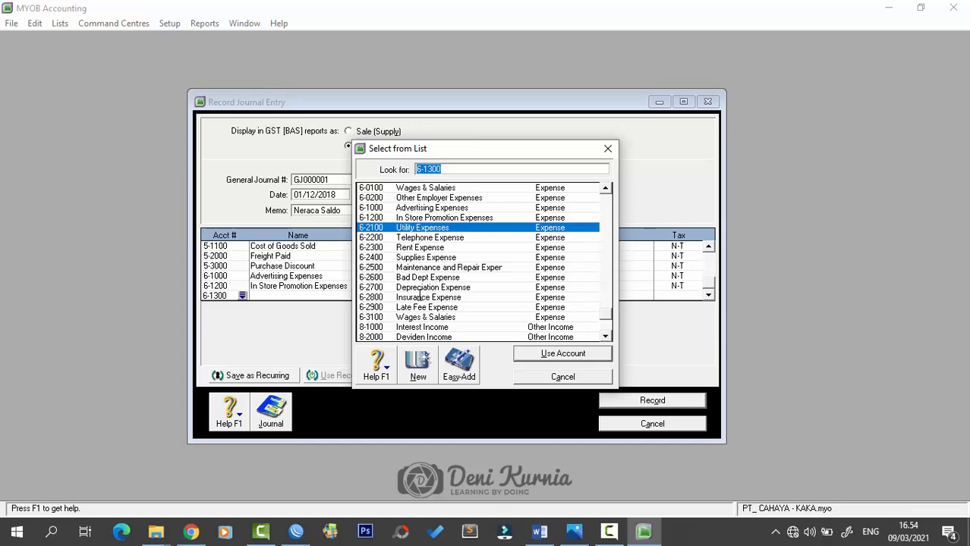
double_click(414, 229)
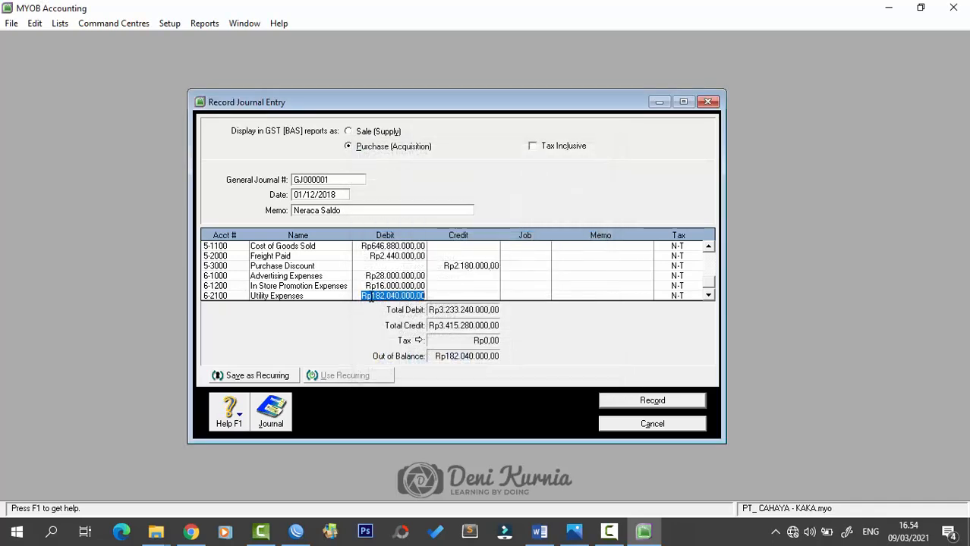
text(14)
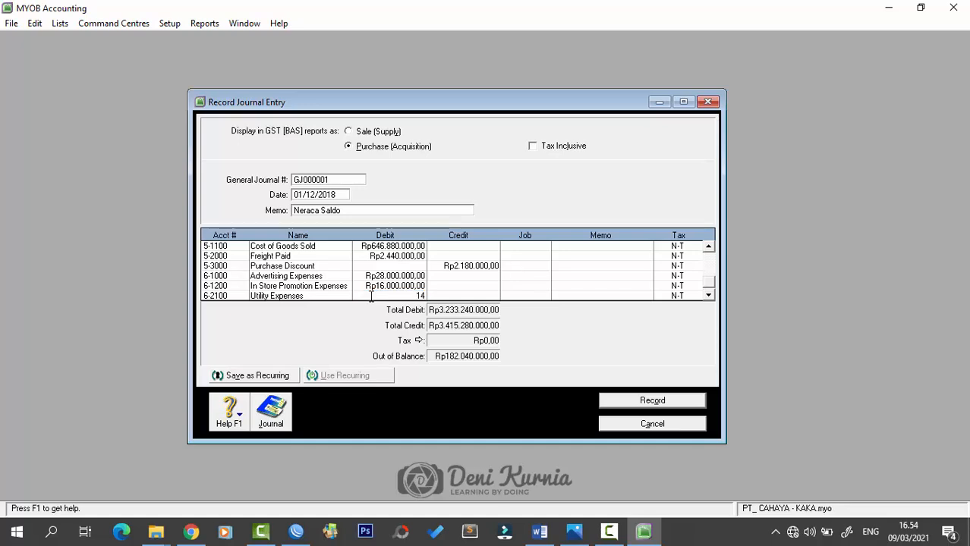
text(.400.000)
key(Tab)
key(Tab)
key(Tab)
key(Tab)
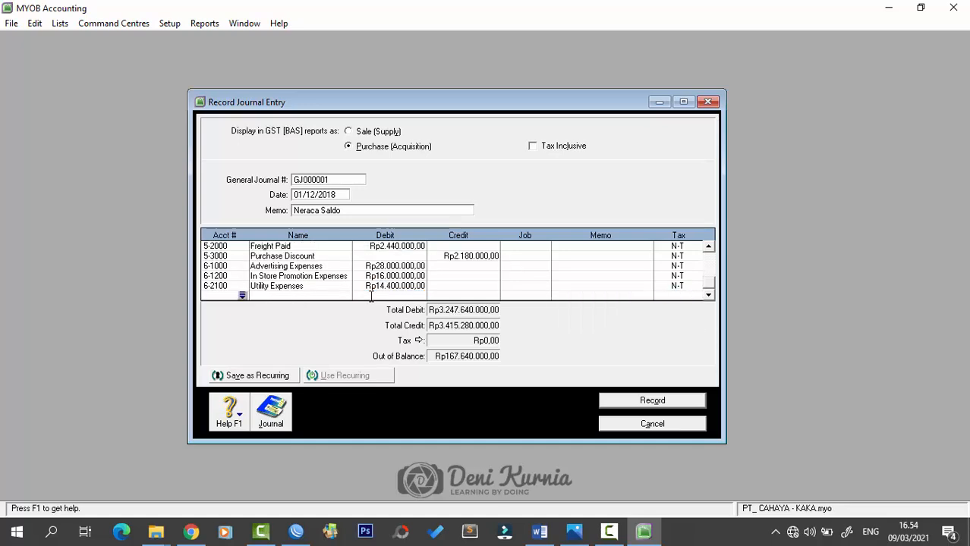
text(6)
text(-2200)
key(Tab)
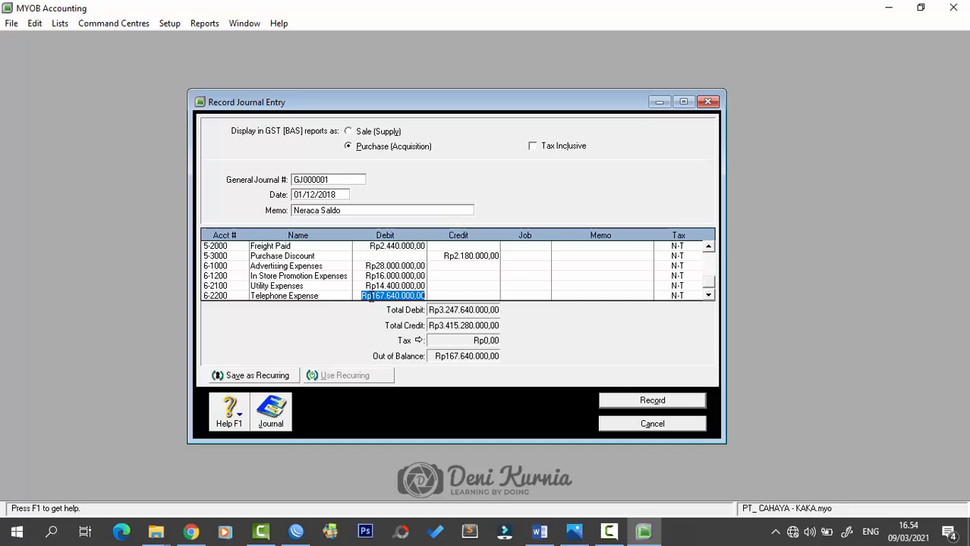
text(10)
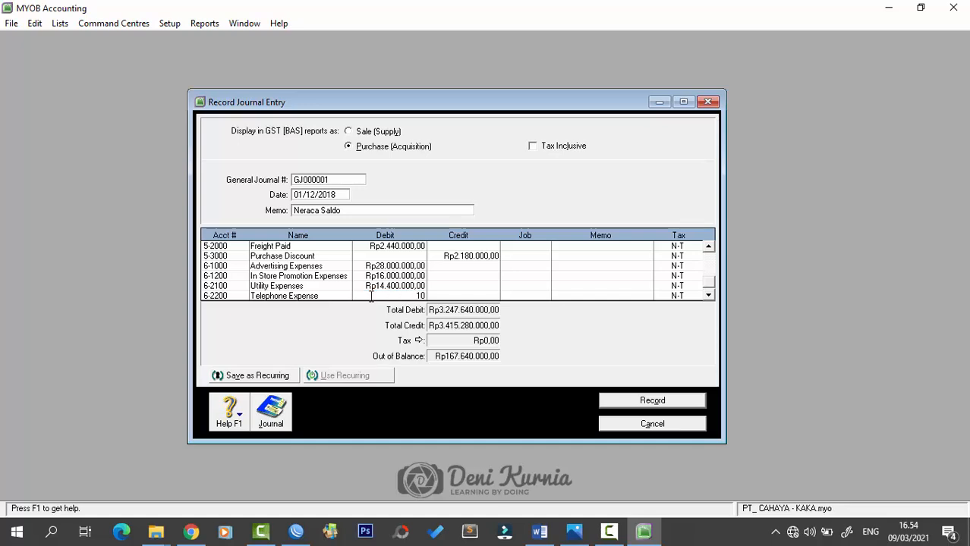
text(80000)
key(Tab)
key(Tab)
key(Tab)
key(Tab)
key(Tab)
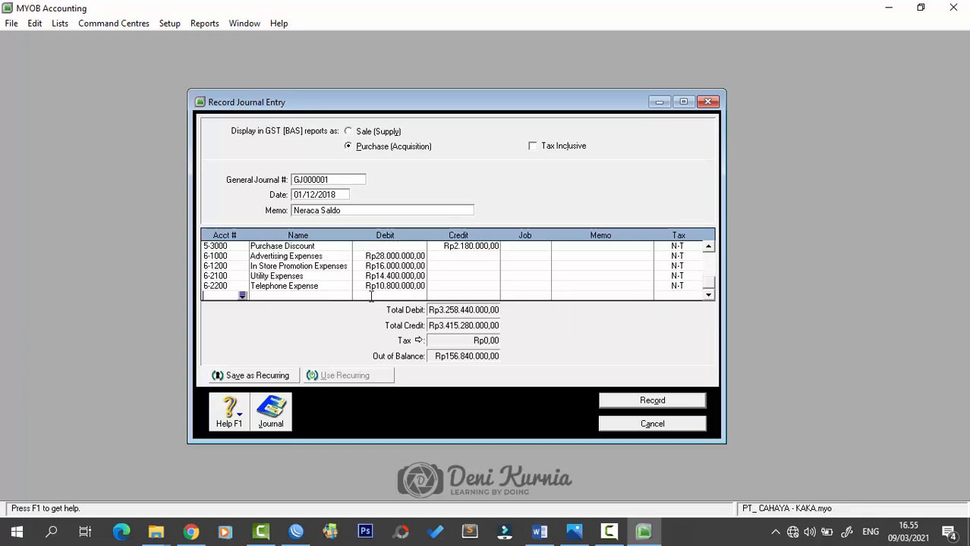
text(6-2300)
key(Tab)
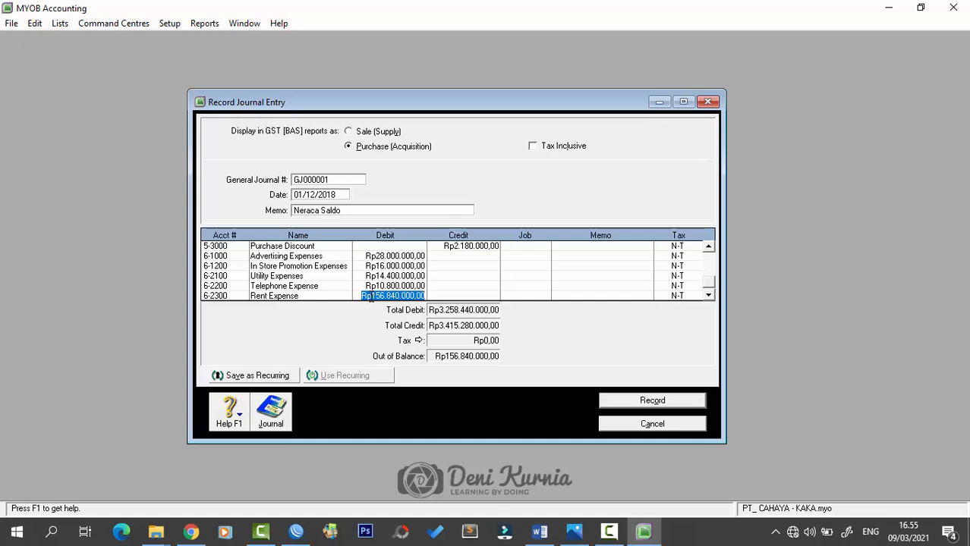
text(25.000.000)
key(Tab)
key(Tab)
key(Tab)
key(Tab)
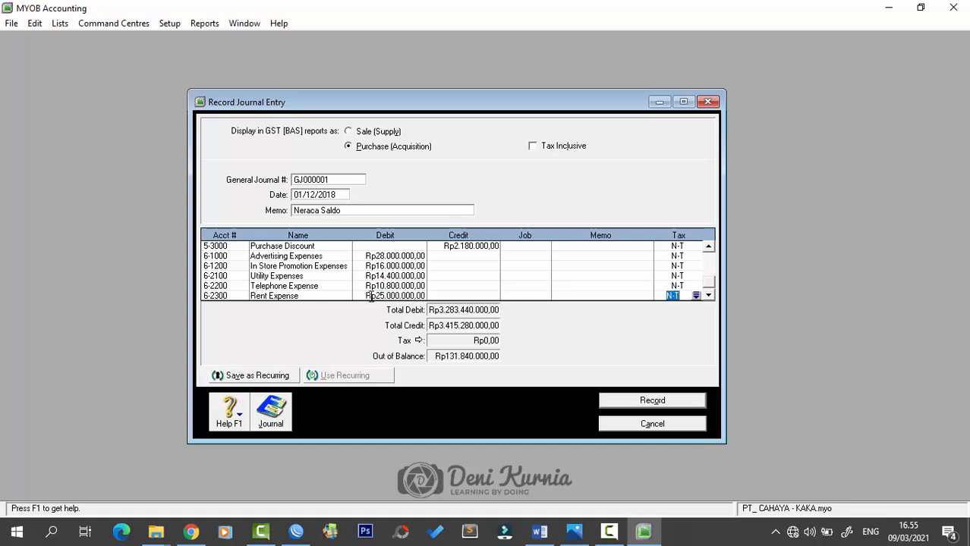
key(Tab)
- Debit 6-2400 Supplies Rp15.200.000, 6-2500 Rp20.000.000 and 6-2600 Bad Dept Rp4.000.000
text(6-2)
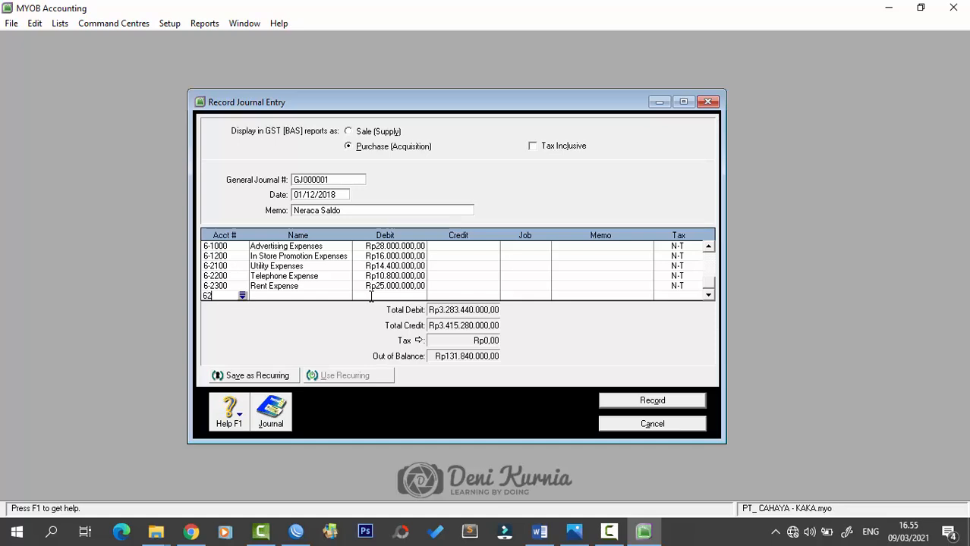
text(400)
key(Tab)
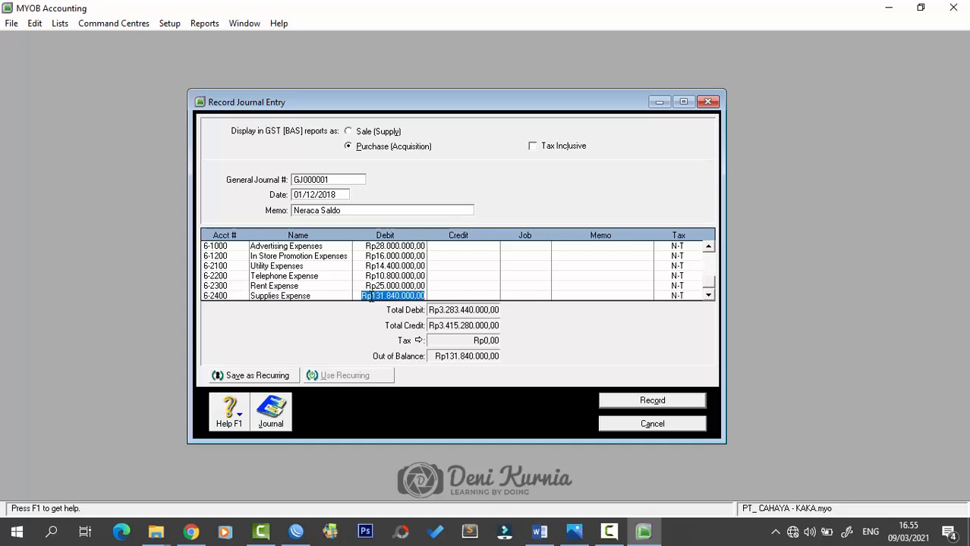
text(15)
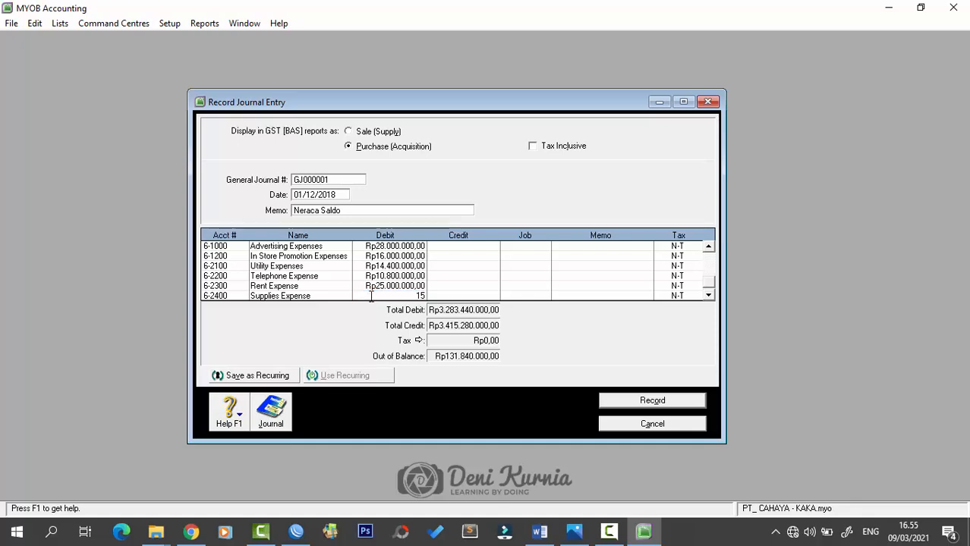
text(.200.000)
key(Tab)
key(Tab)
key(Tab)
key(Tab)
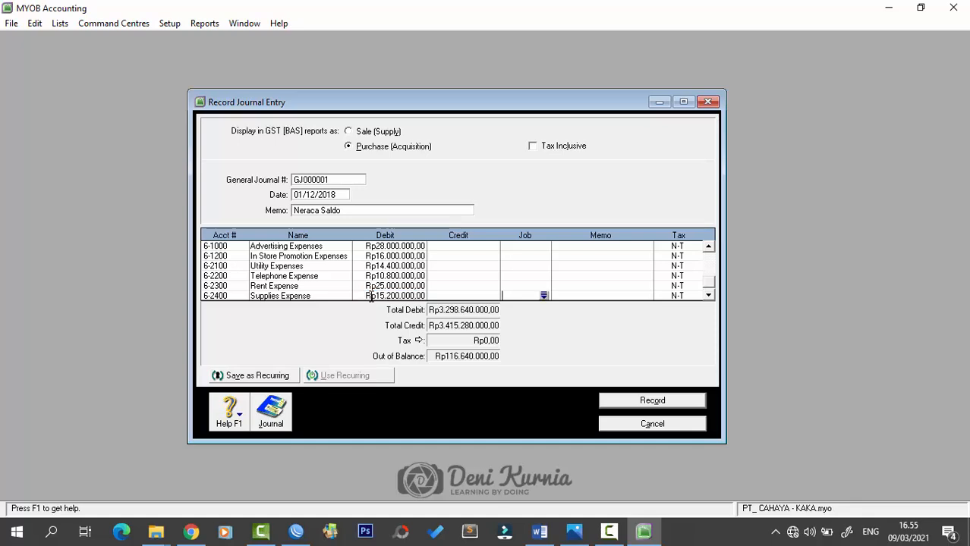
text(6)
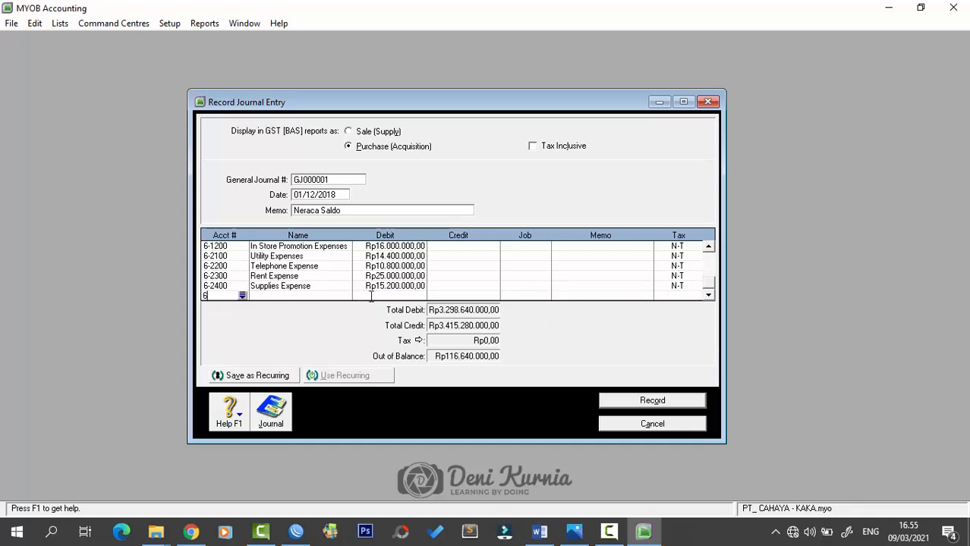
text(-2500)
key(Tab)
text(20000000)
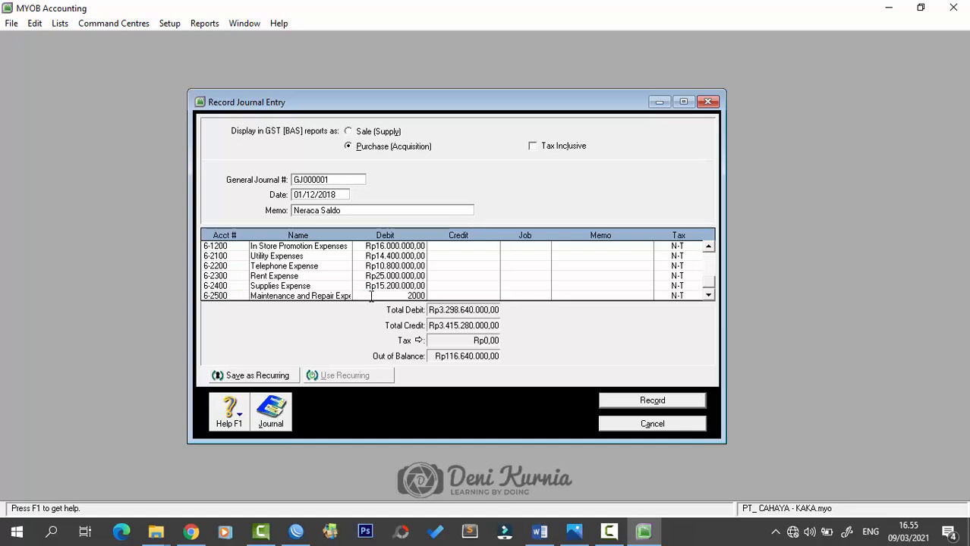
key(Tab)
key(Tab)
key(Tab)
key(Tab)
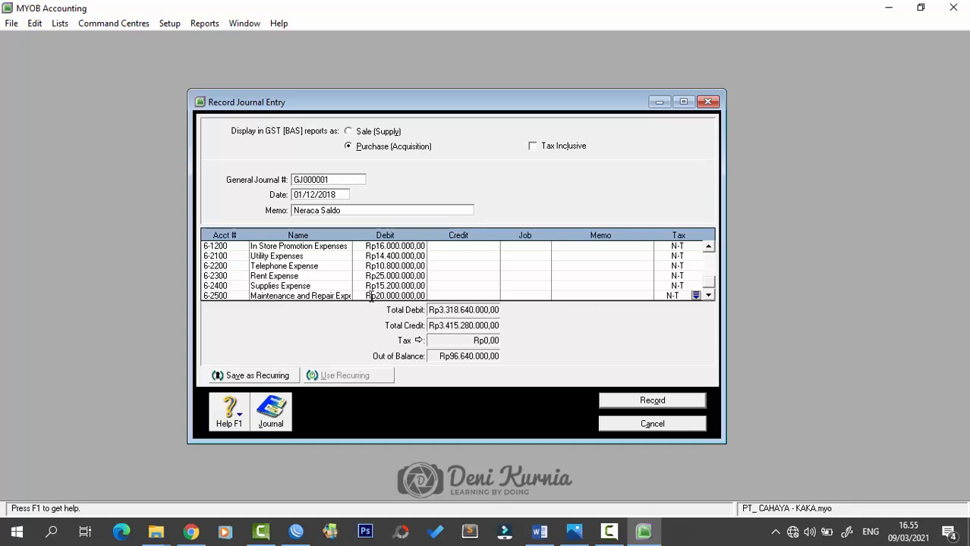
text(6)
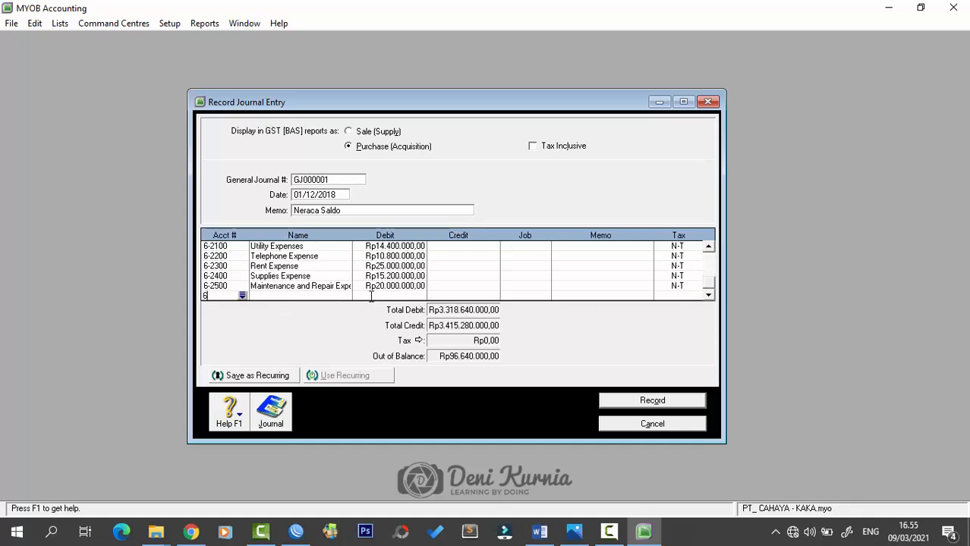
text(-2600)
key(Tab)
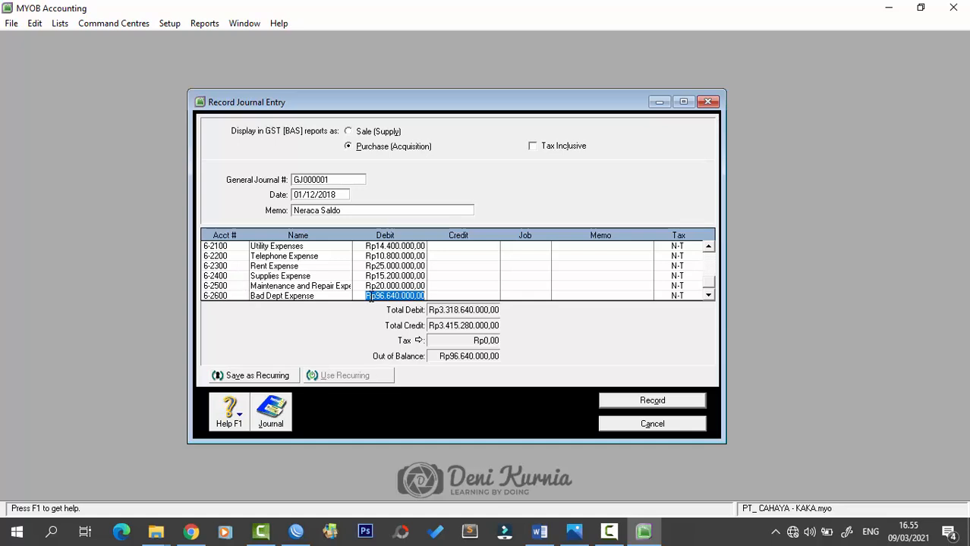
text(4)
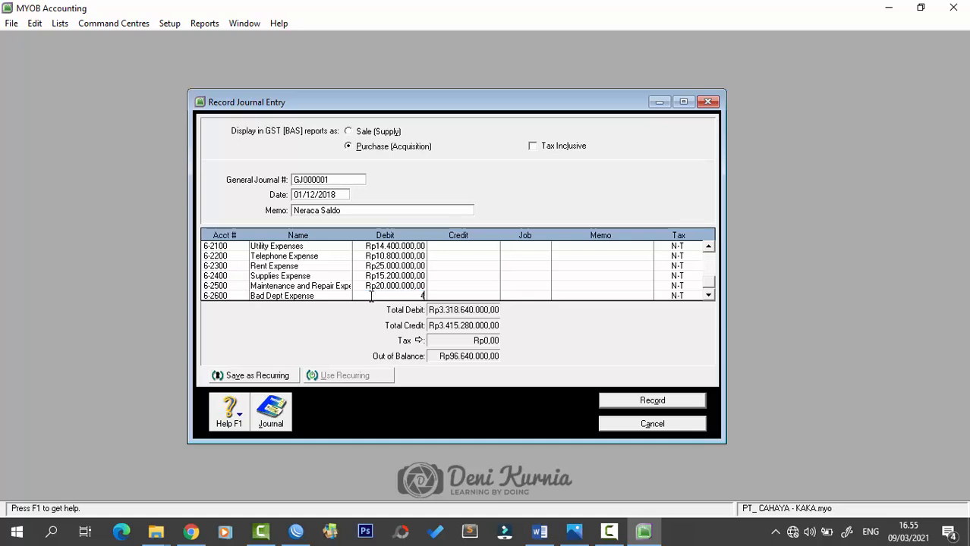
text(.000.000)
key(Tab)
key(Tab)
key(Tab)
key(Tab)
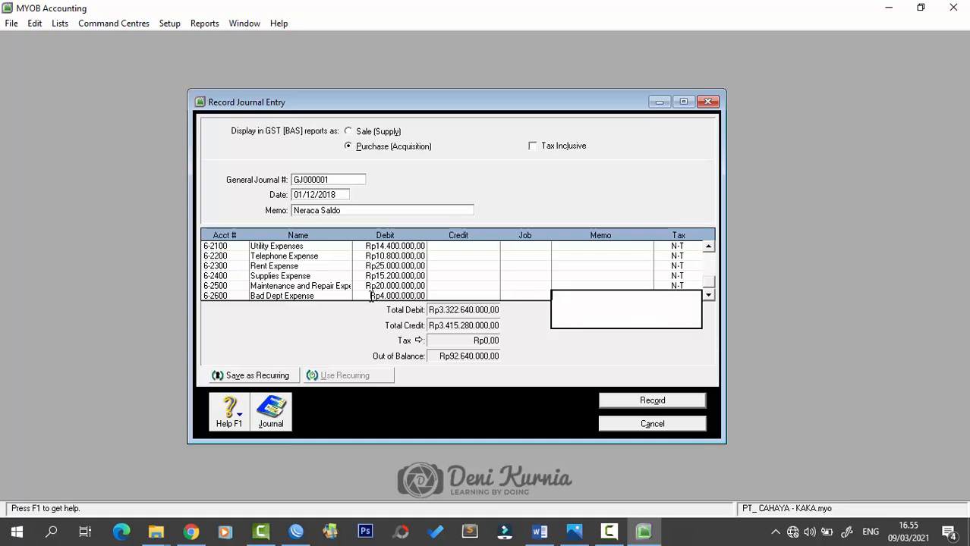
- Debit 6-2700 Depreciation Rp17.500.000, 6-2800 Insurance Rp13.000.000 and 6-3100 Wages Rp53.000.000
text(6270)
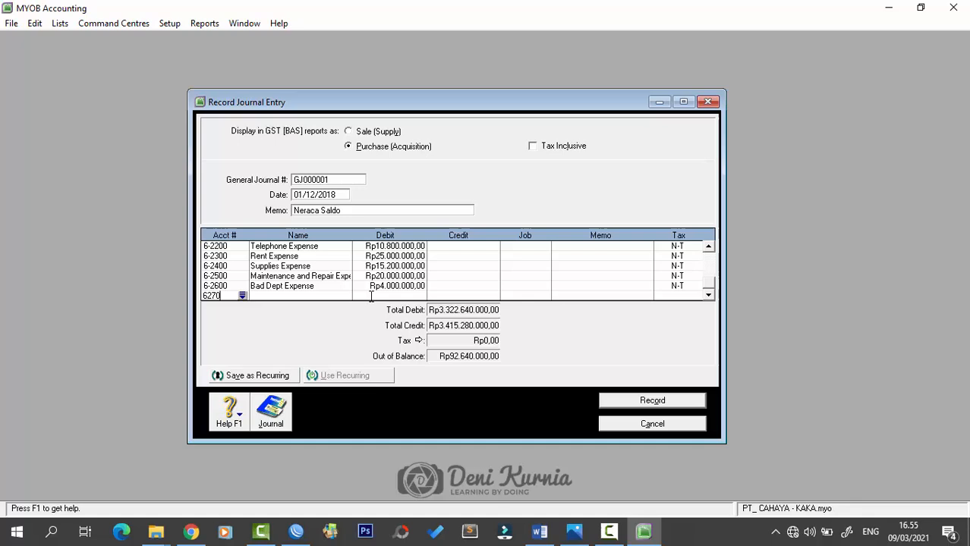
key(Tab)
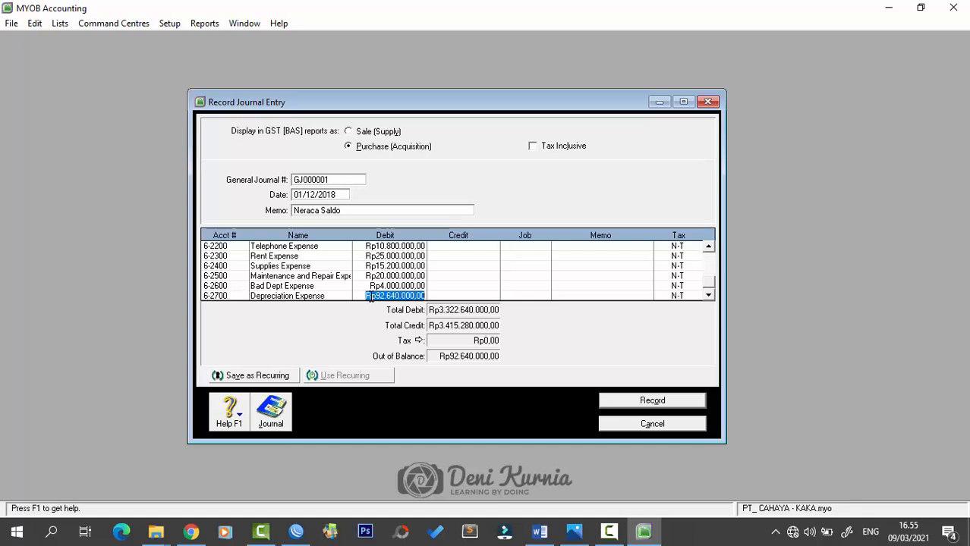
text(17)
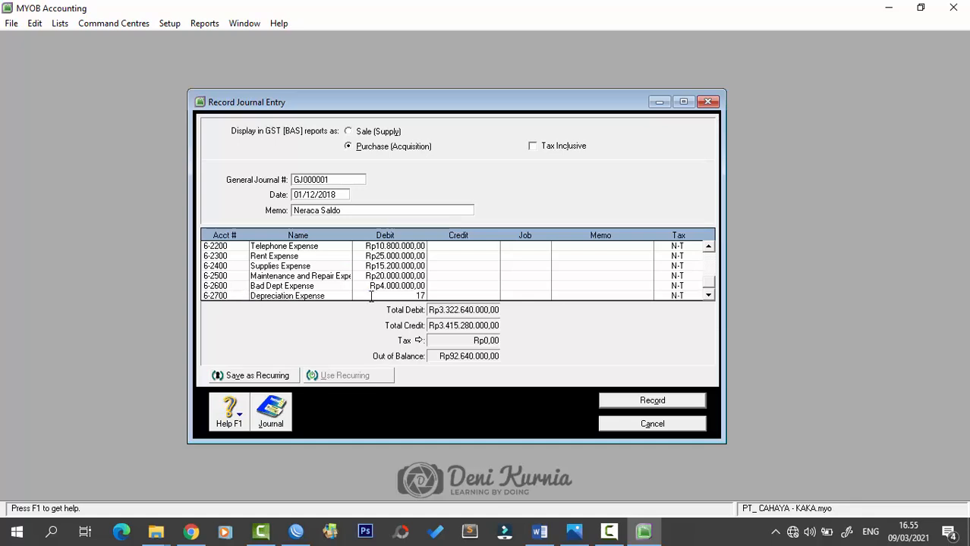
text(.500.000)
key(Tab)
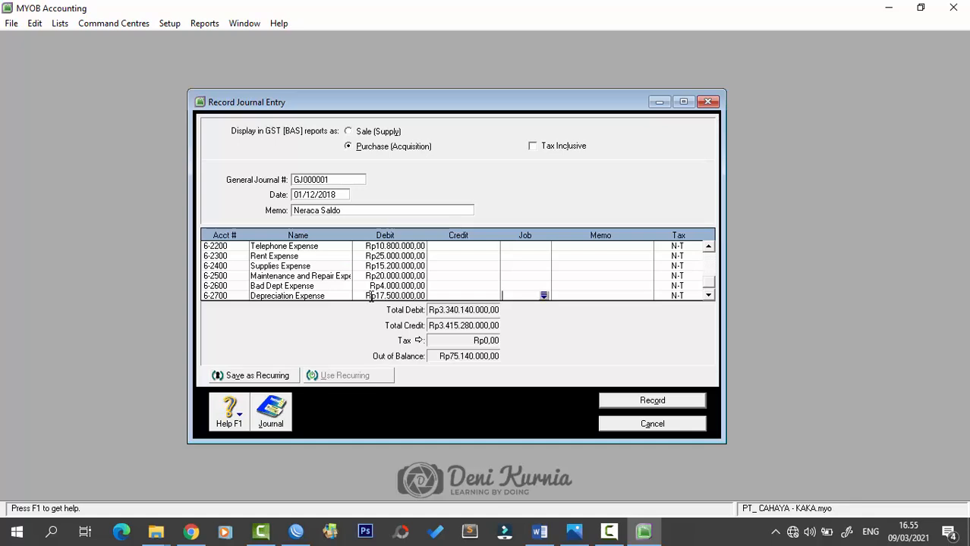
key(Tab)
key(Tab)
key(Tab)
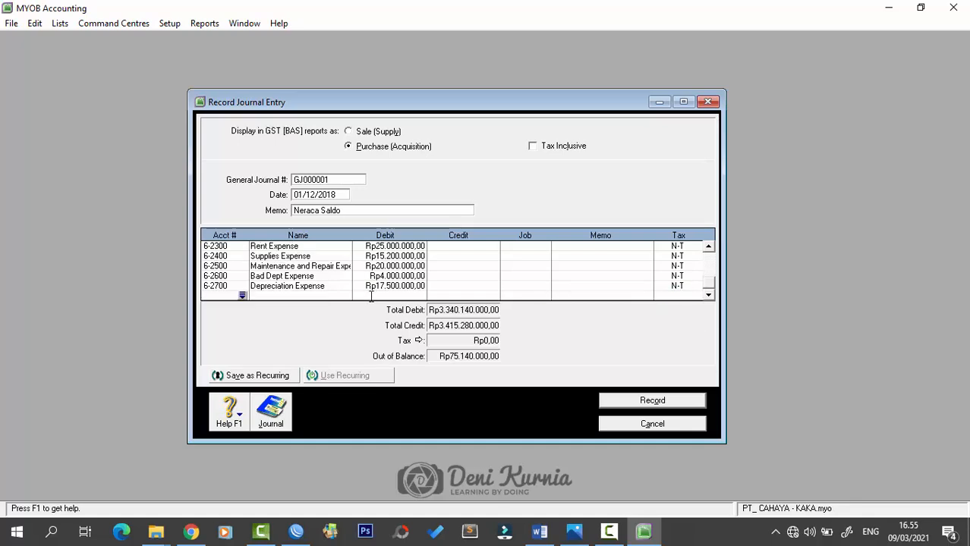
text(62800)
key(Tab)
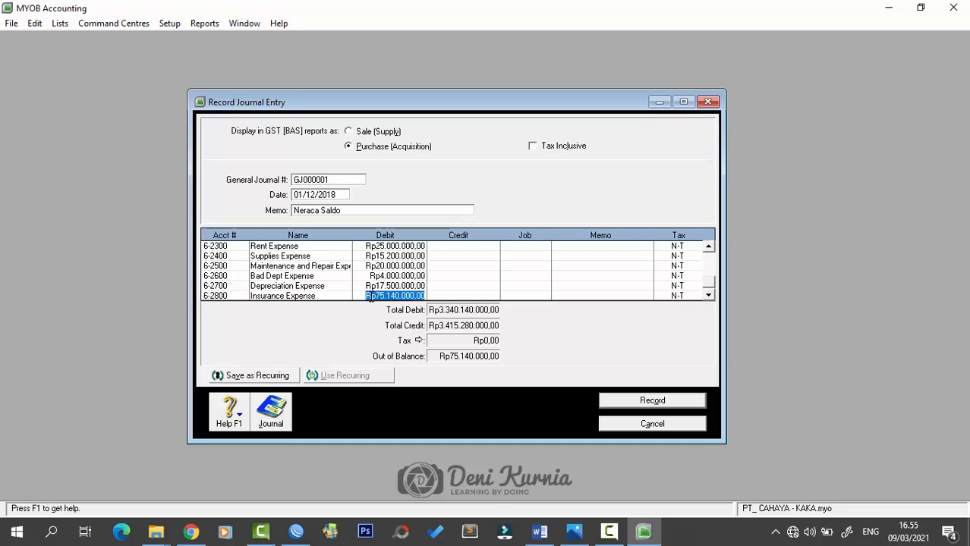
text(1)
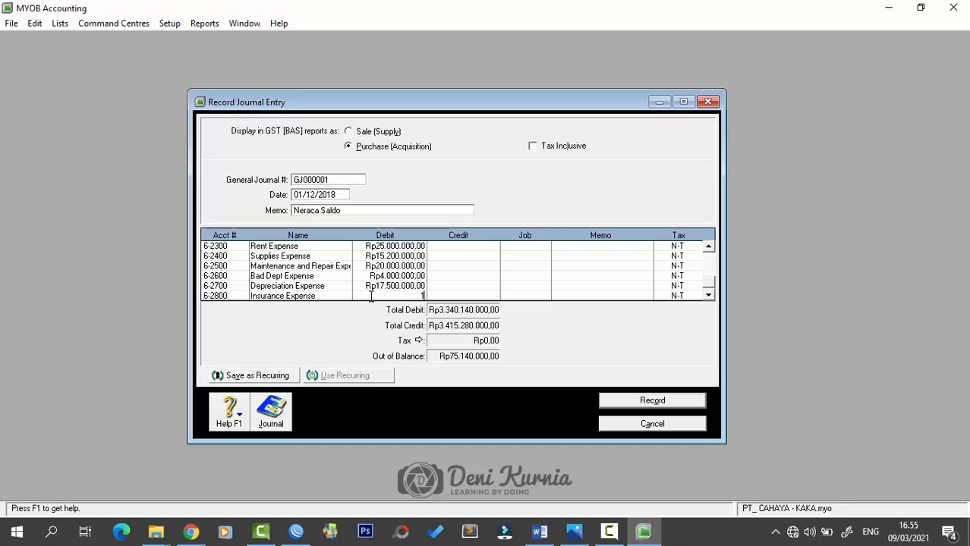
text(3.000.00000)
key(Tab)
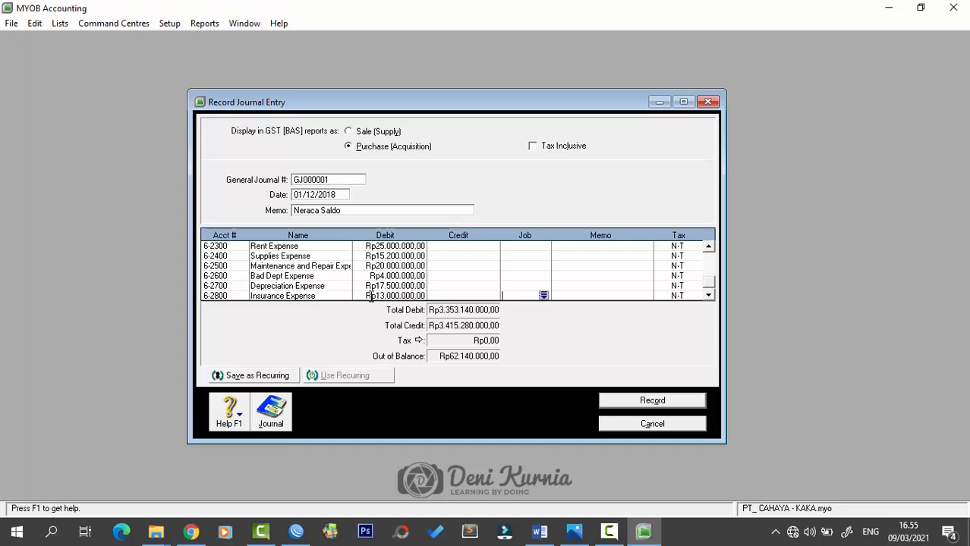
key(Tab)
key(Tab)
key(Tab)
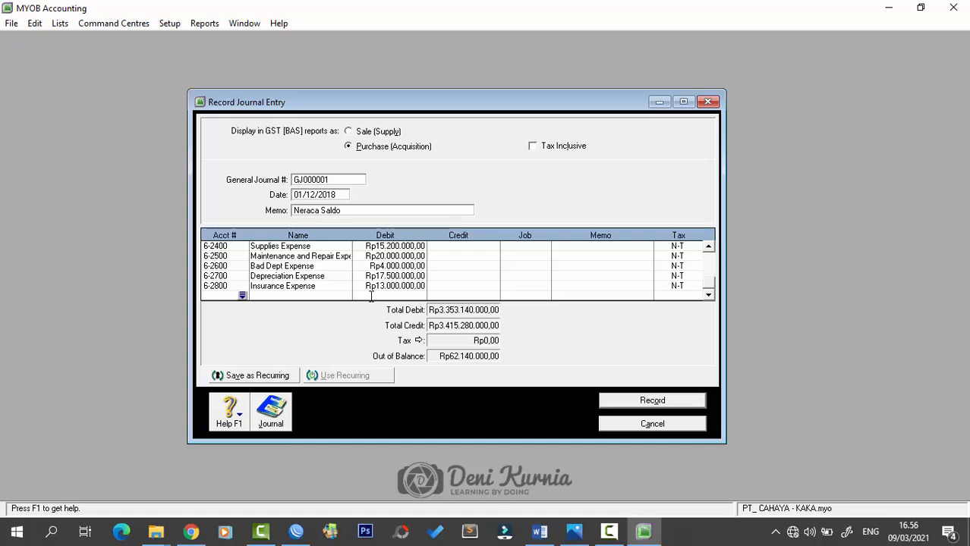
text(6)
text(-3100)
key(Tab)
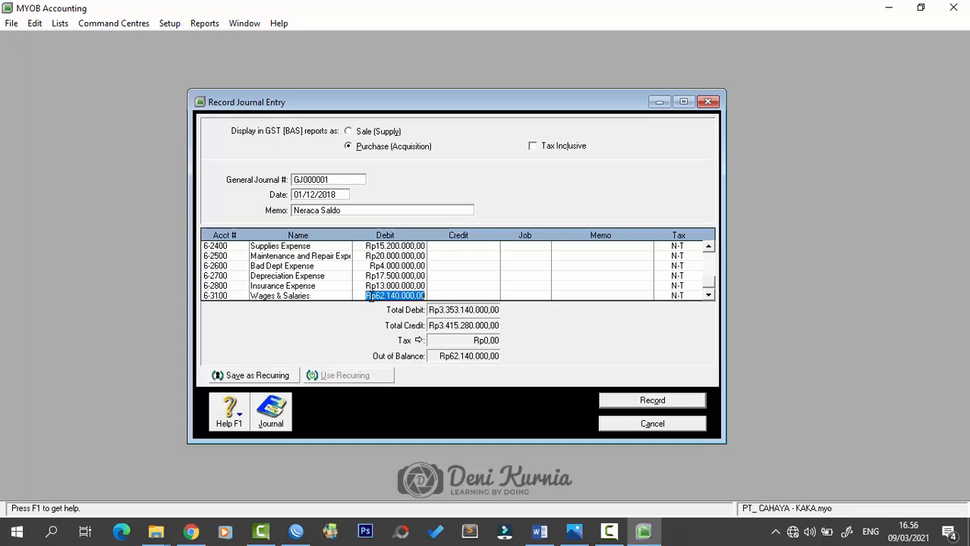
text(53)
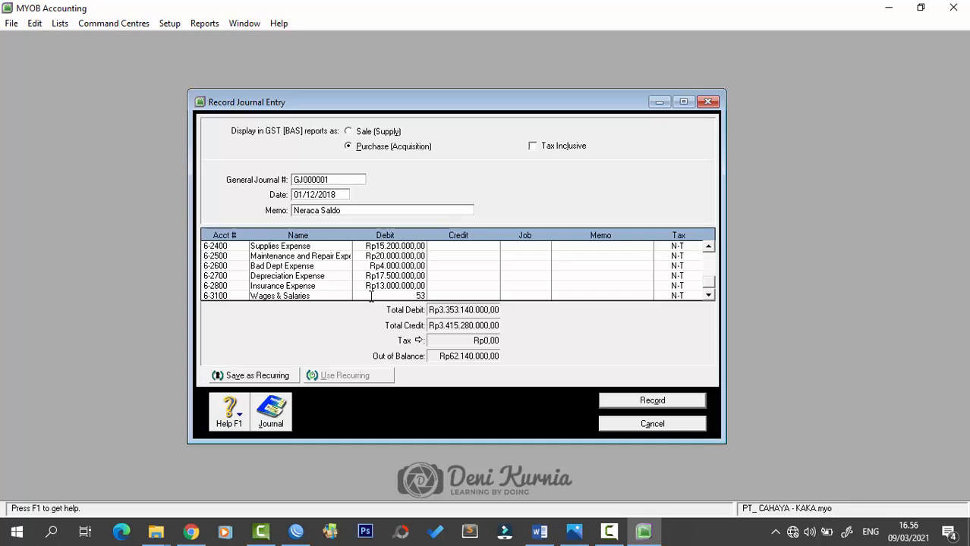
text(.000.000)
key(Tab)
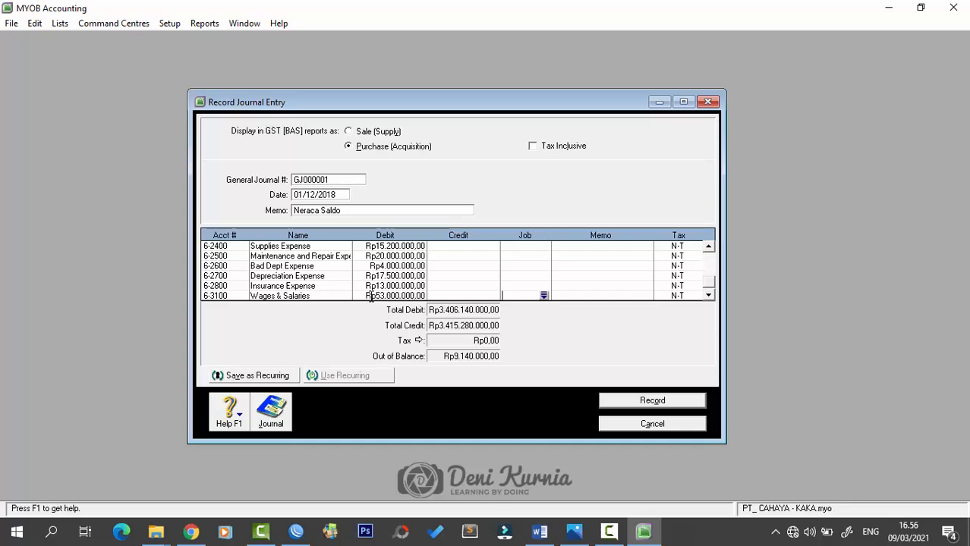
key(Tab)
key(Tab)
key(Tab)
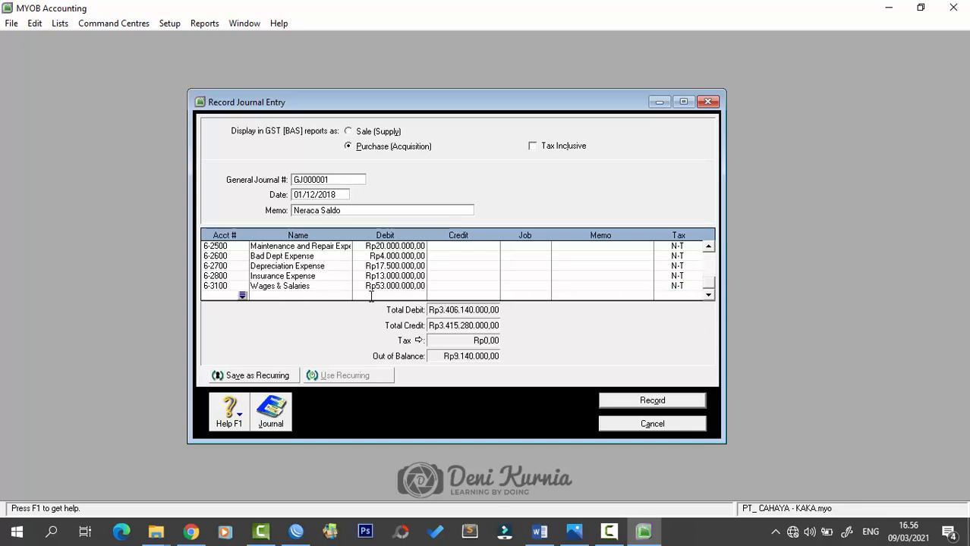
- Credit 8-1000 Interest Income Rp7.000.000 and 8-2000 Deviden Income Rp17.000.000
text(81000)
key(Tab)
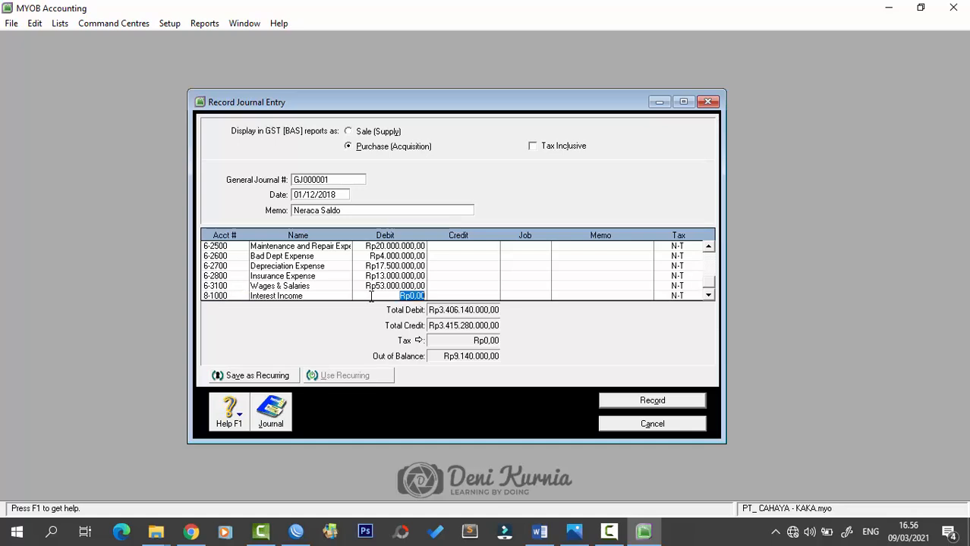
key(Tab)
text(000000)
key(Tab)
key(Tab)
key(Tab)
key(Tab)
text(8-)
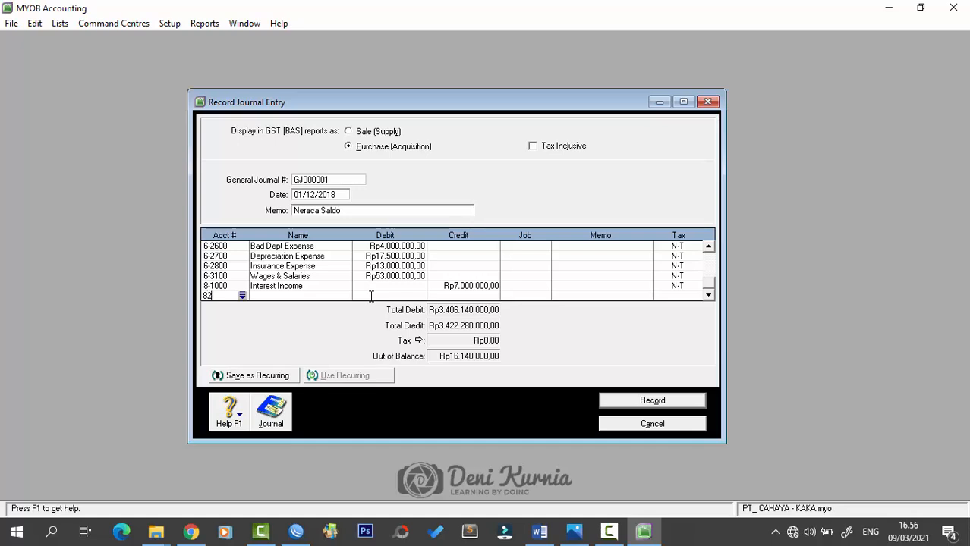
text(200)
key(Tab)
key(Tab)
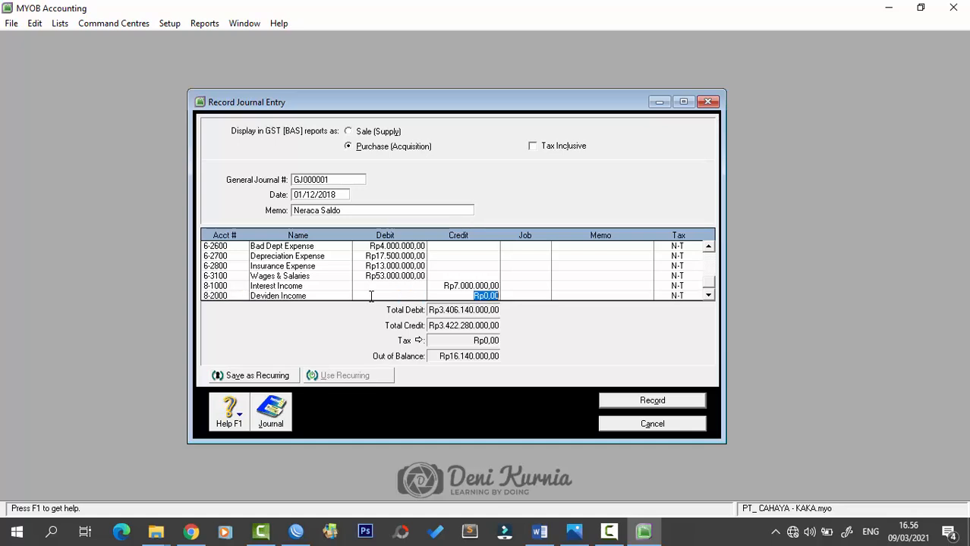
text(17.000.000)
key(Tab)
- Debit 9-1000 Interest Expense Rp8.140.000 and 9-2000 Bank Service Charge Rp15.000.000
key(Tab)
key(Tab)
key(Tab)
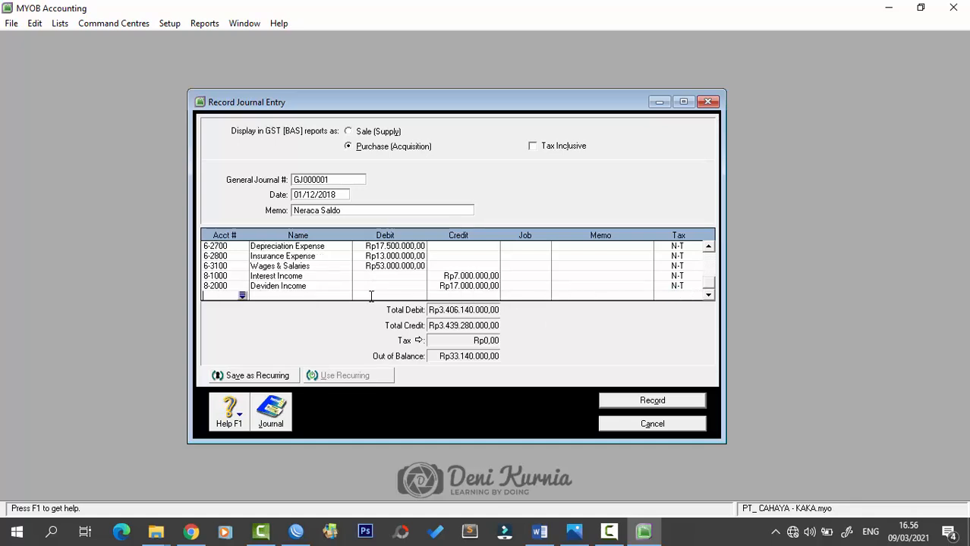
text(9-1)
text(000)
key(Tab)
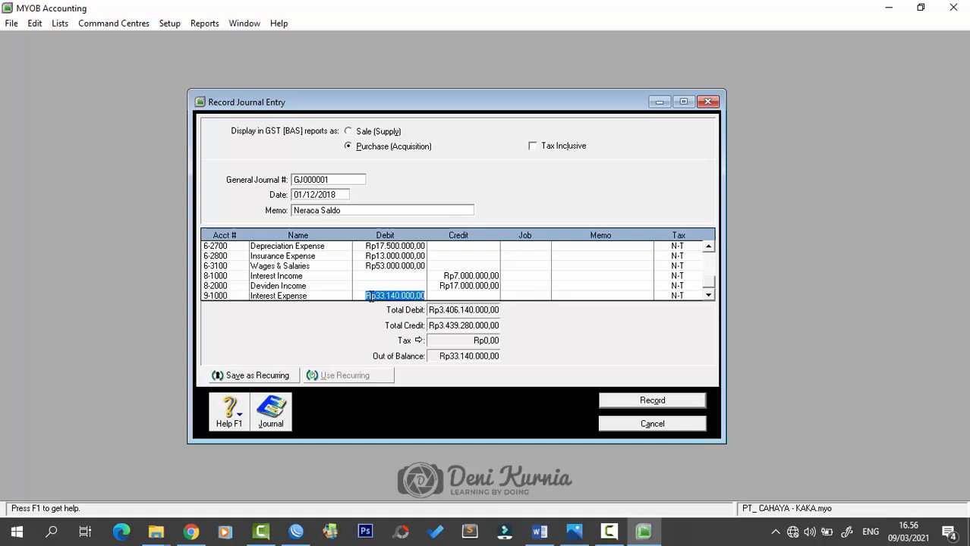
text(8.1)
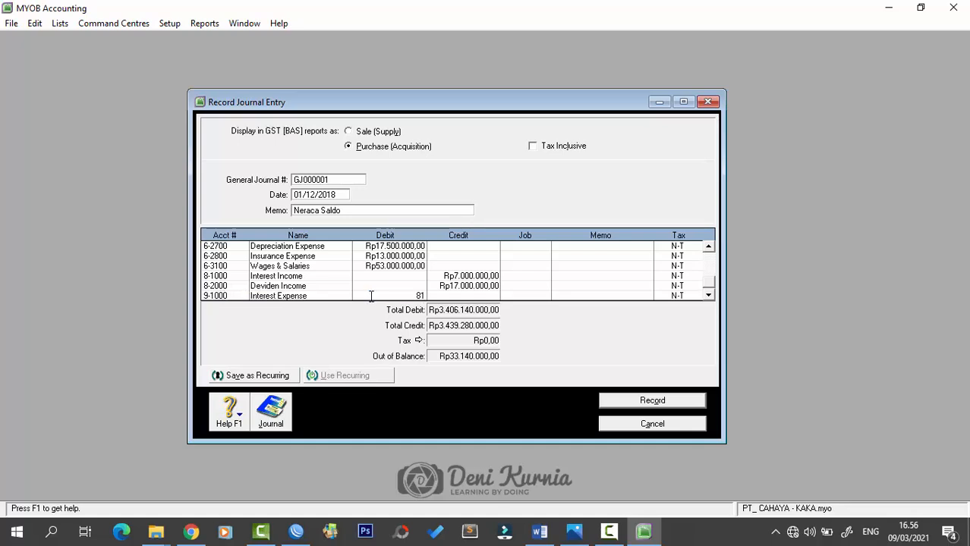
text(40.000)
key(Tab)
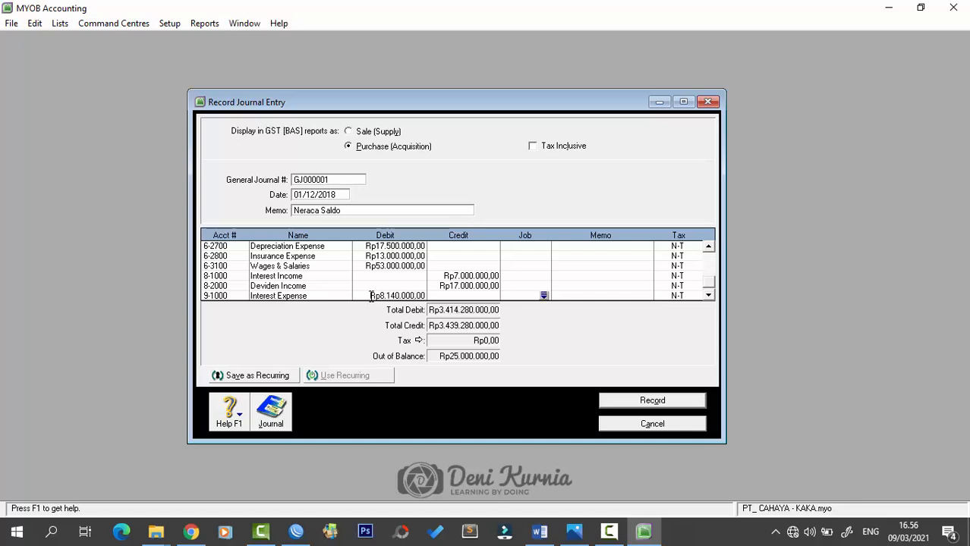
key(Tab)
key(Tab)
key(Tab)
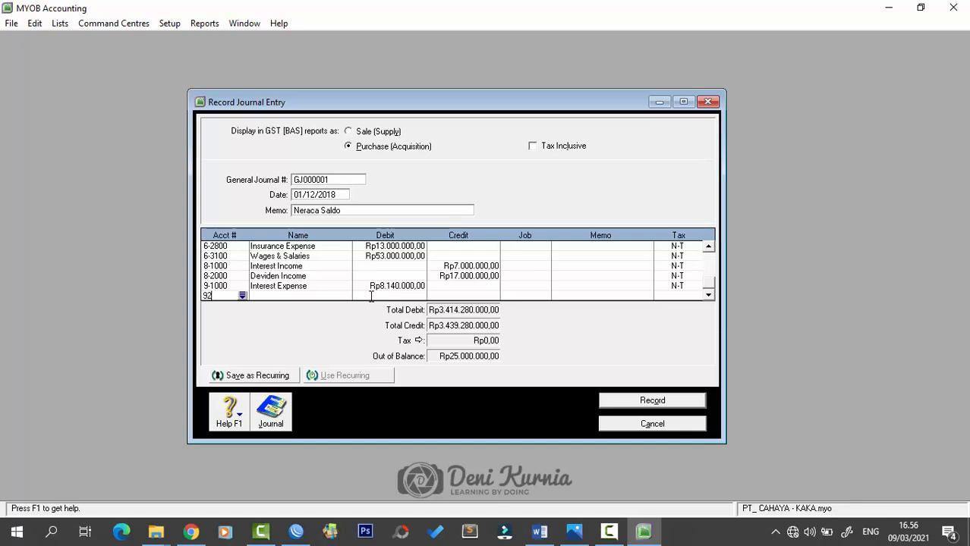
text(92000)
key(Tab)
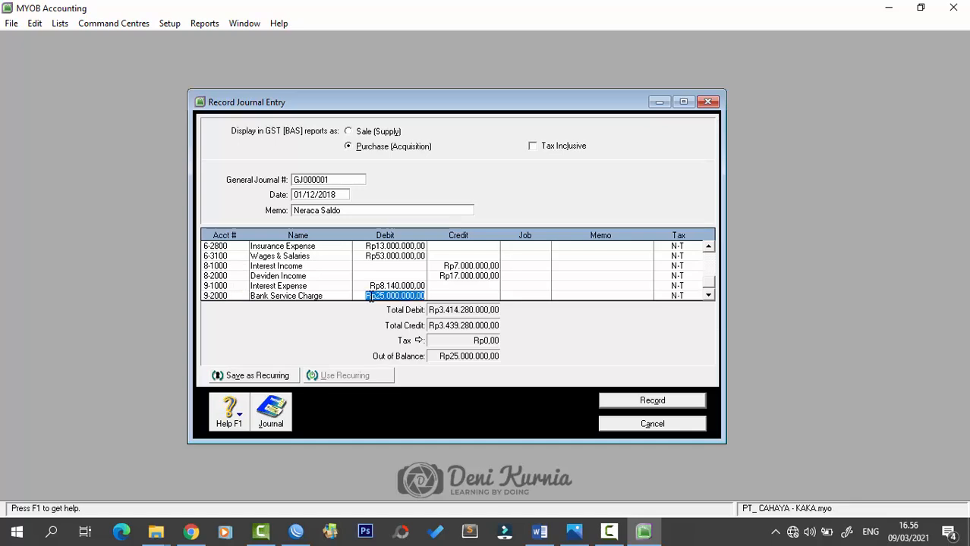
text(15)
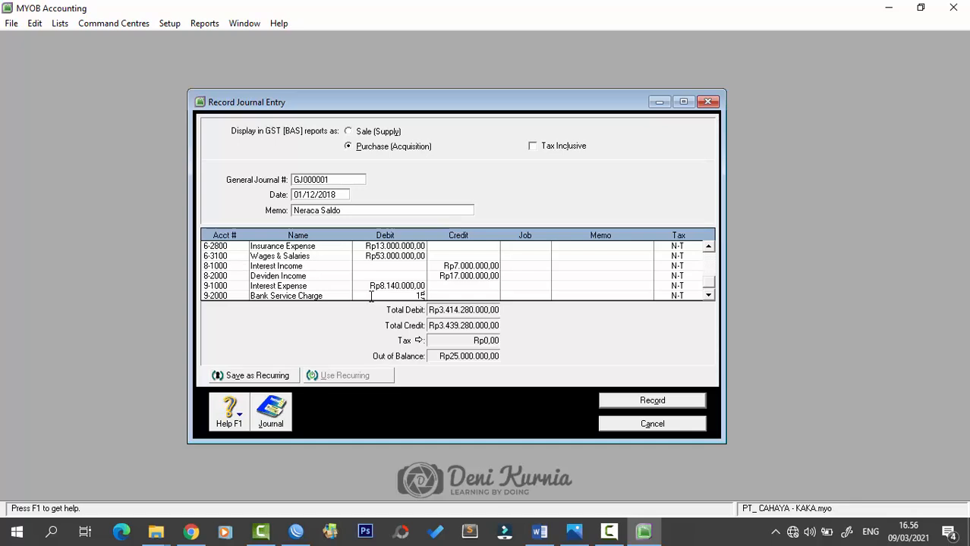
text(.000.000)
key(Tab)
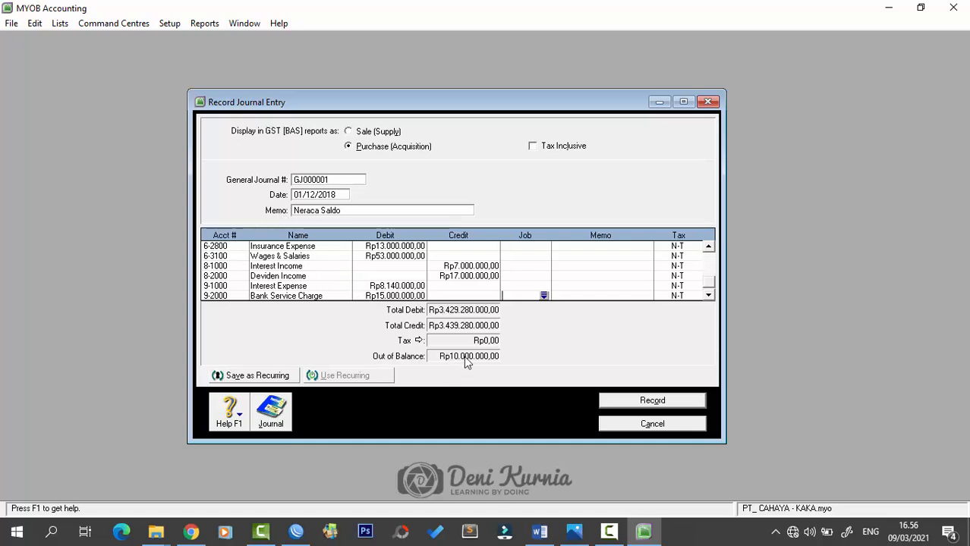
- Stretch the Record Journal Entry window taller and scroll its lines back to the top
drag(505, 89, 506, 60)
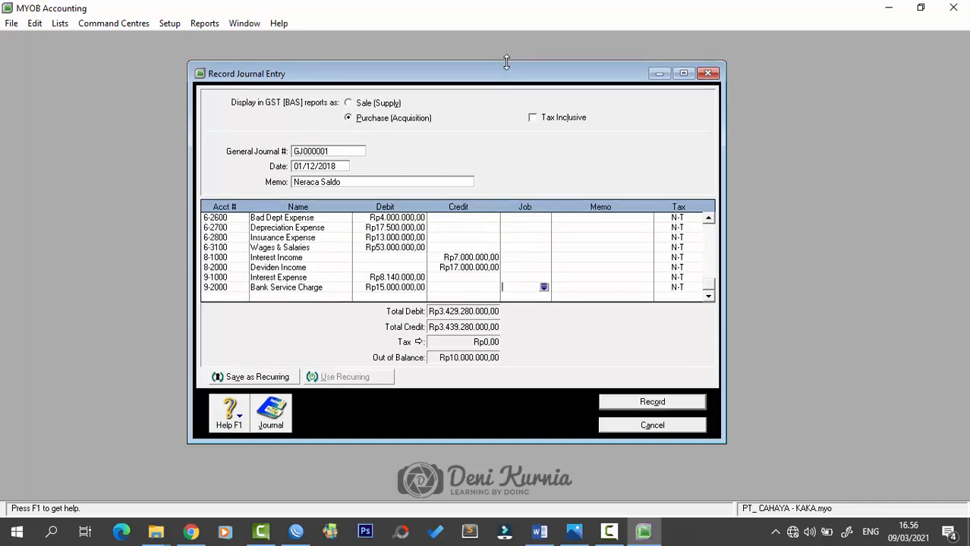
drag(525, 444, 526, 484)
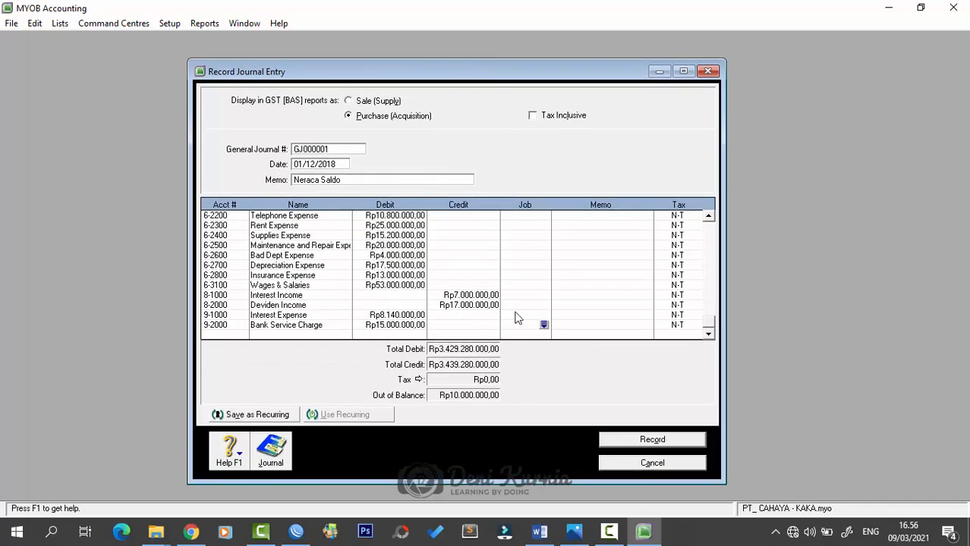
scroll(353, 261, up, 1)
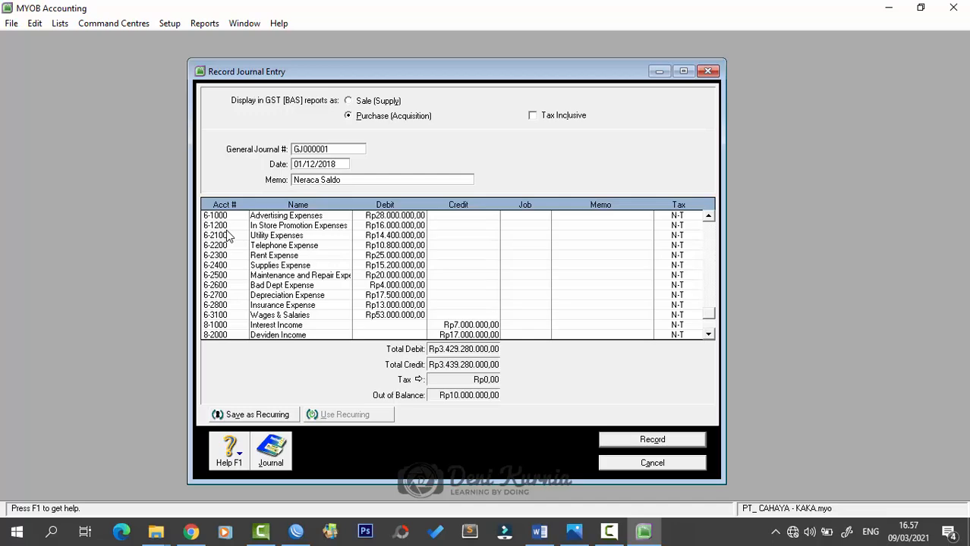
scroll(378, 284, up, 10)
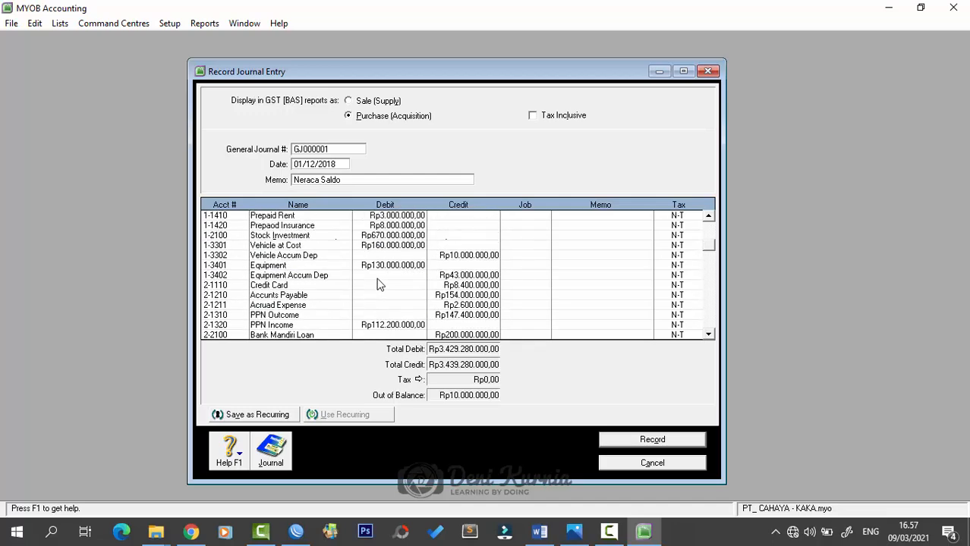
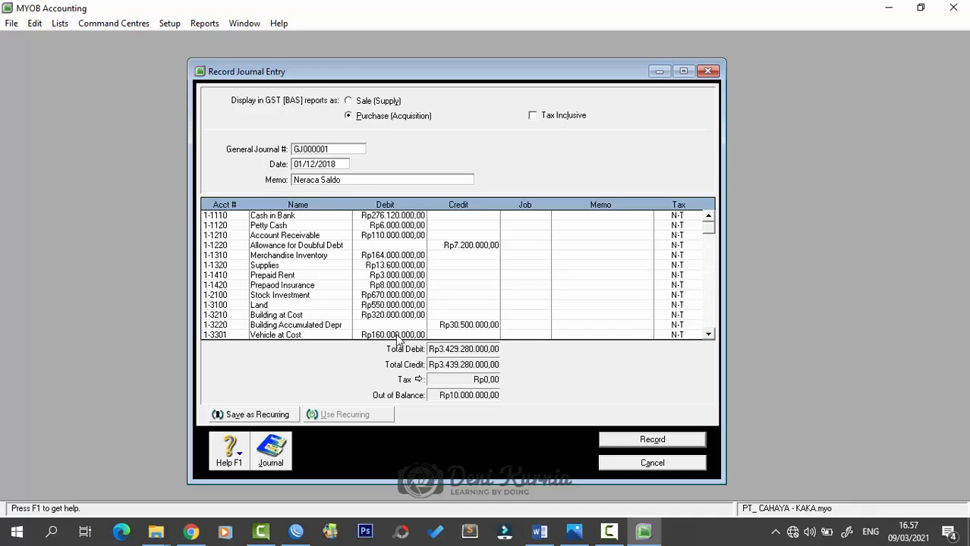
- Change the Depreciation Expense debit from Rp17.500.000 to Rp27.500.000
scroll(416, 328, down, 1)
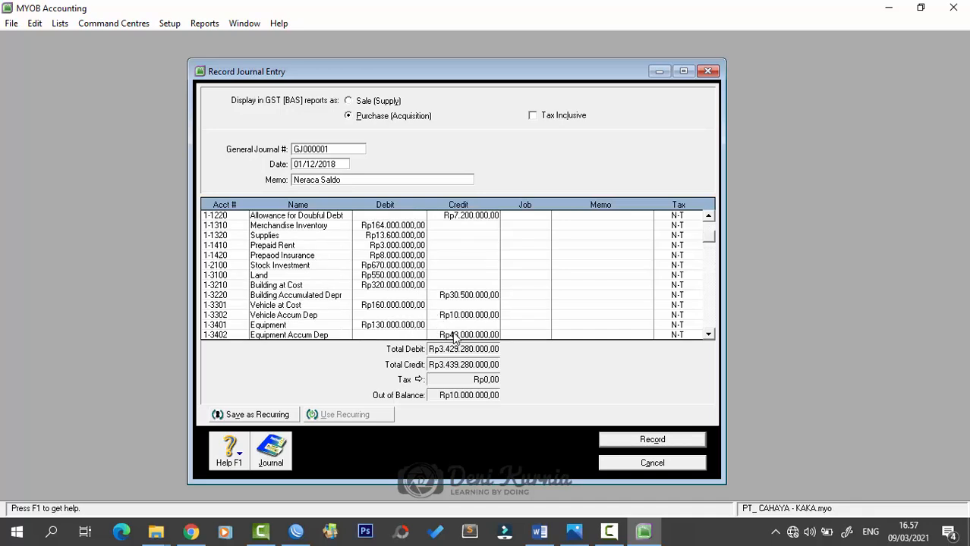
scroll(455, 338, down, 1)
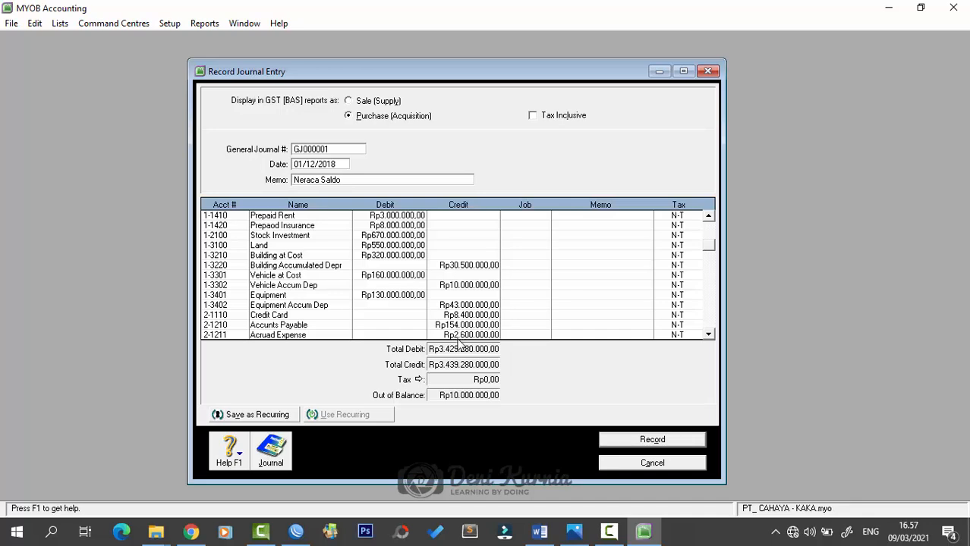
scroll(460, 342, down, 1)
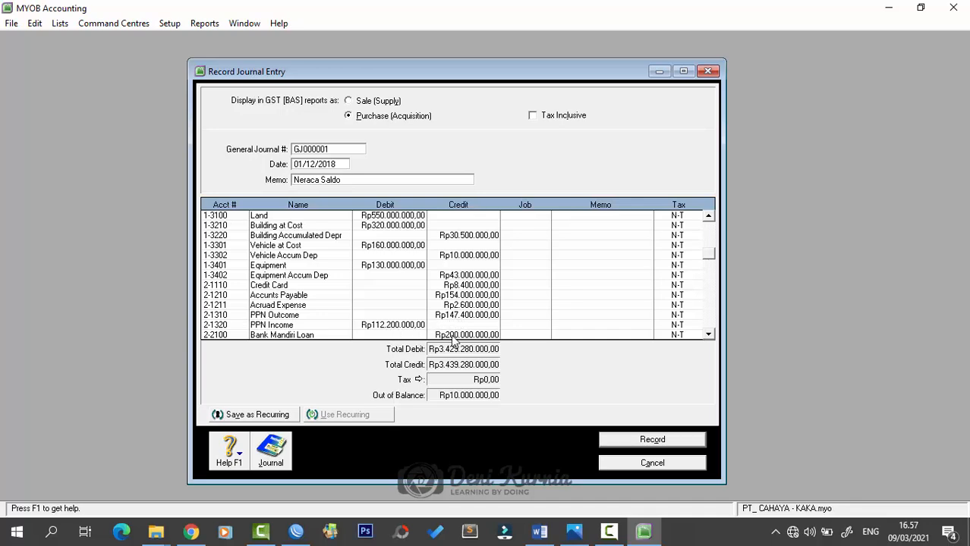
scroll(453, 341, down, 1)
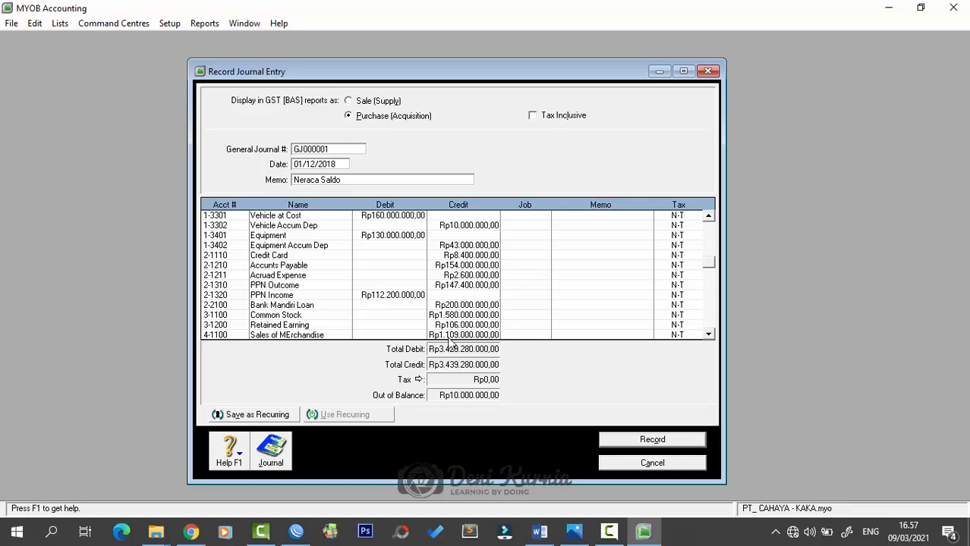
scroll(457, 337, down, 1)
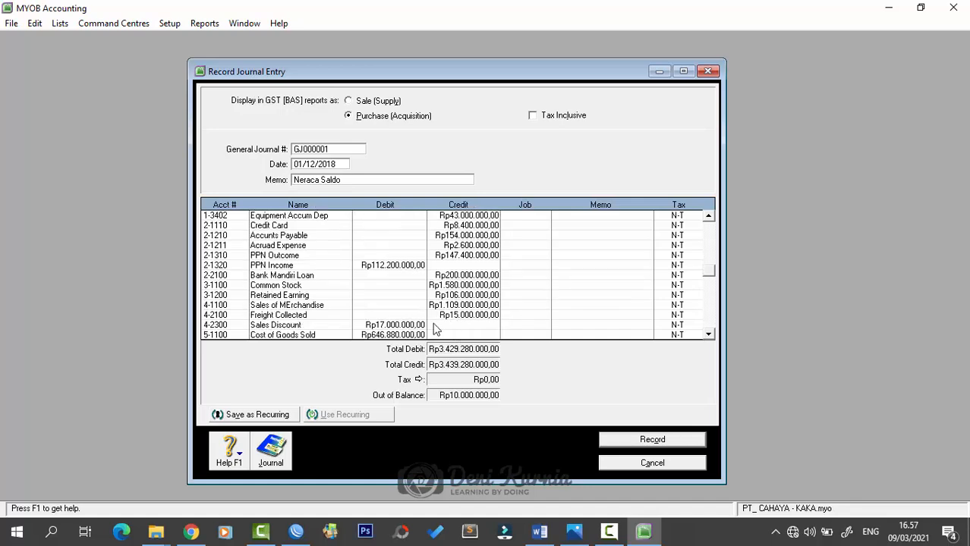
scroll(414, 330, down, 1)
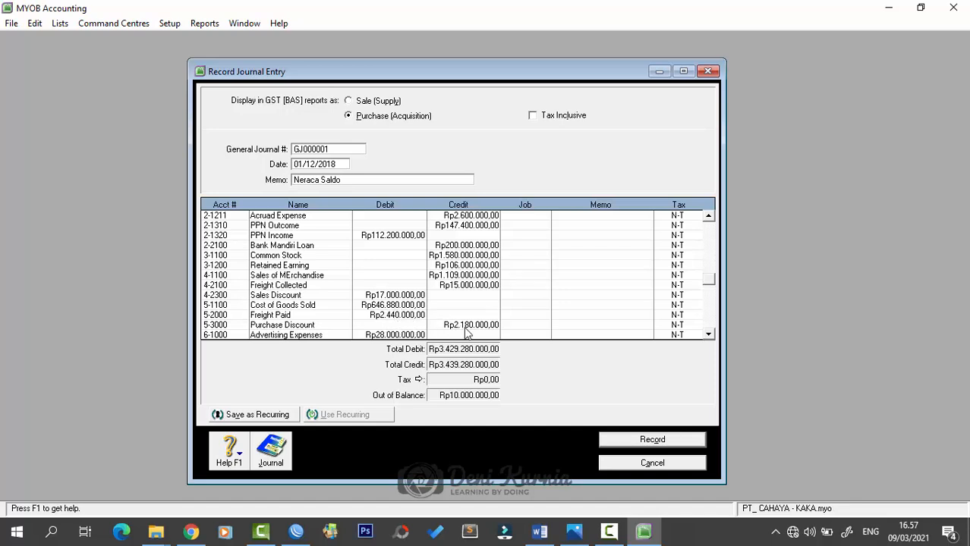
scroll(407, 337, down, 1)
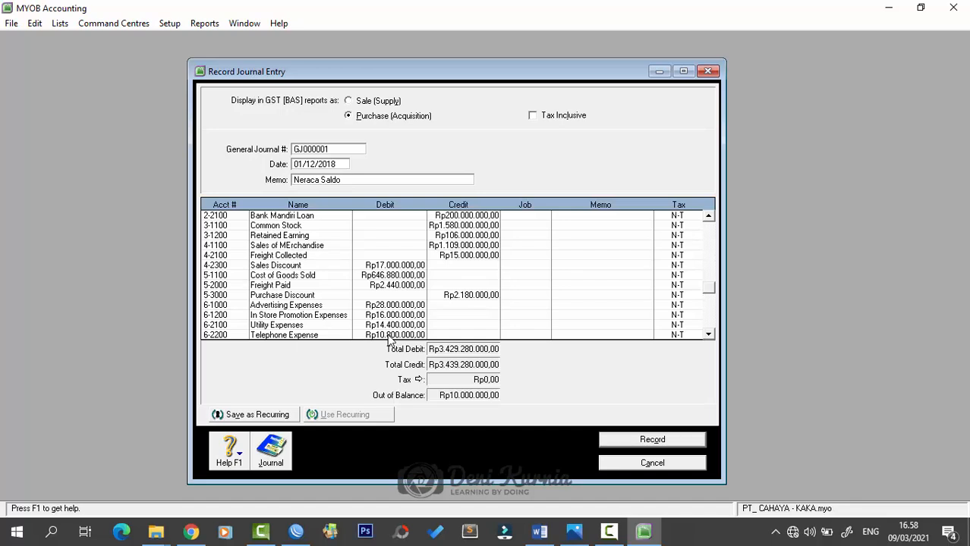
scroll(400, 334, down, 1)
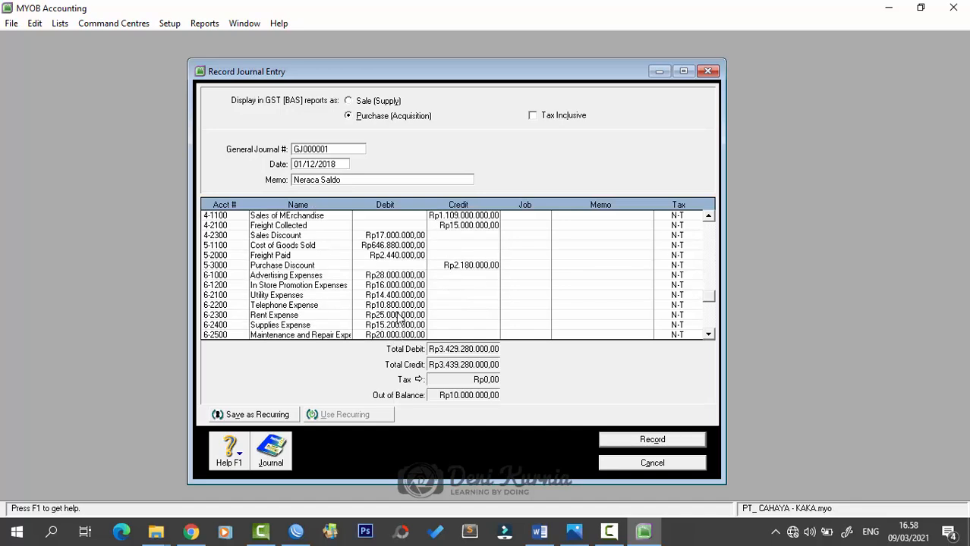
scroll(399, 318, down, 1)
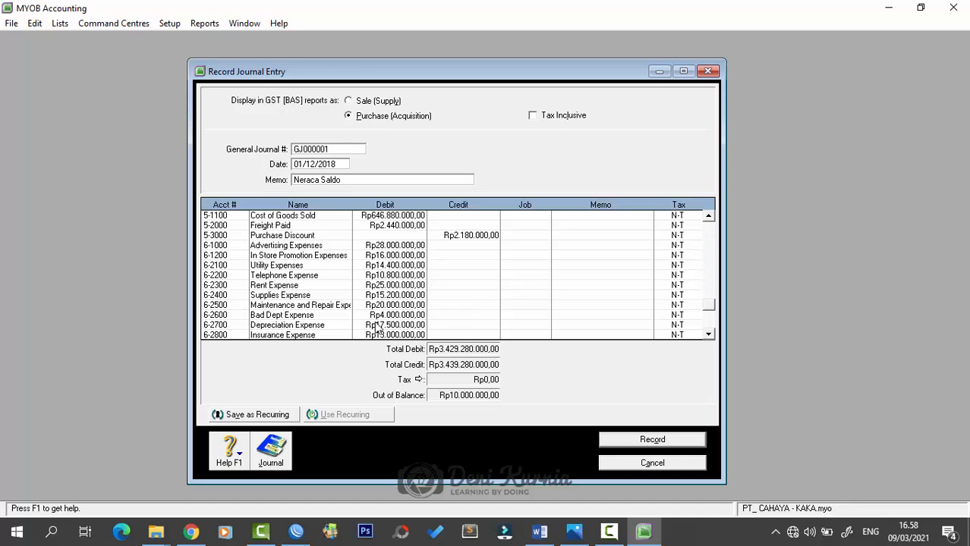
click(377, 325)
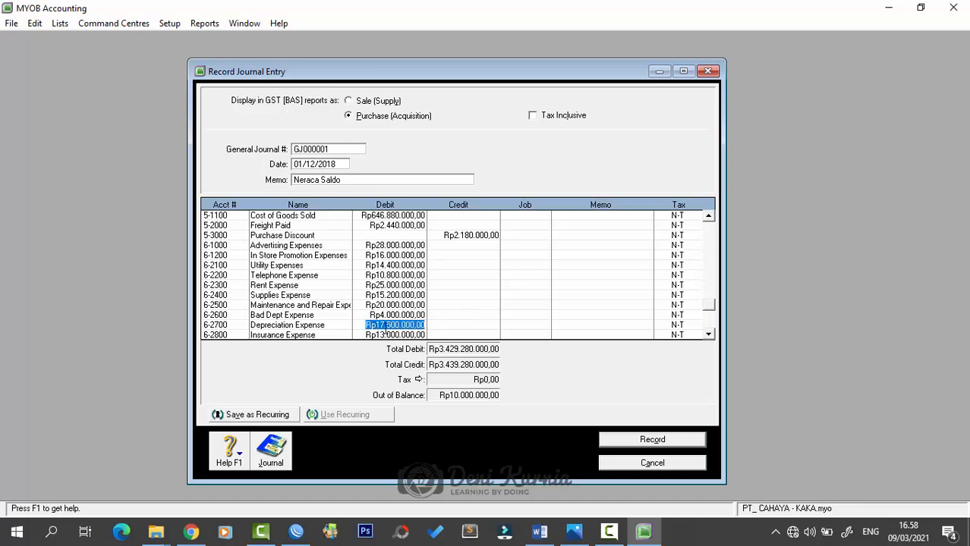
click(390, 315)
click(378, 326)
click(379, 325)
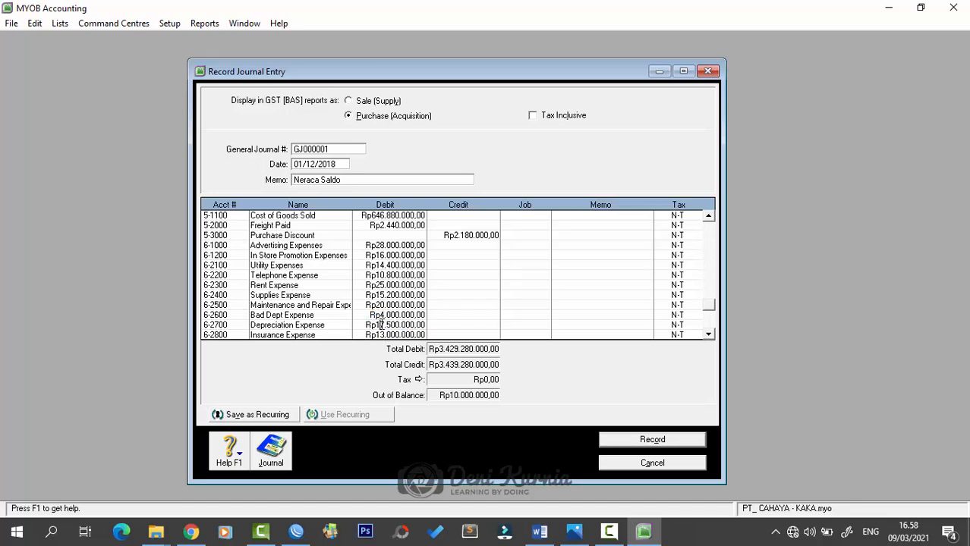
key(BackSpace)
text(2)
key(Tab)
- Check the expense debits and record the balanced journal at Rp3.439.280.000,00 per side
scroll(342, 330, down, 2)
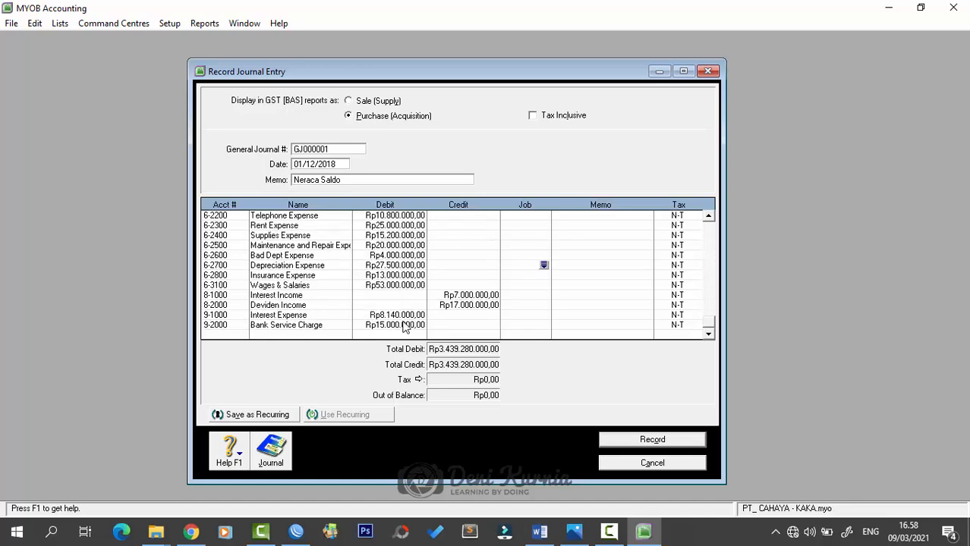
click(418, 319)
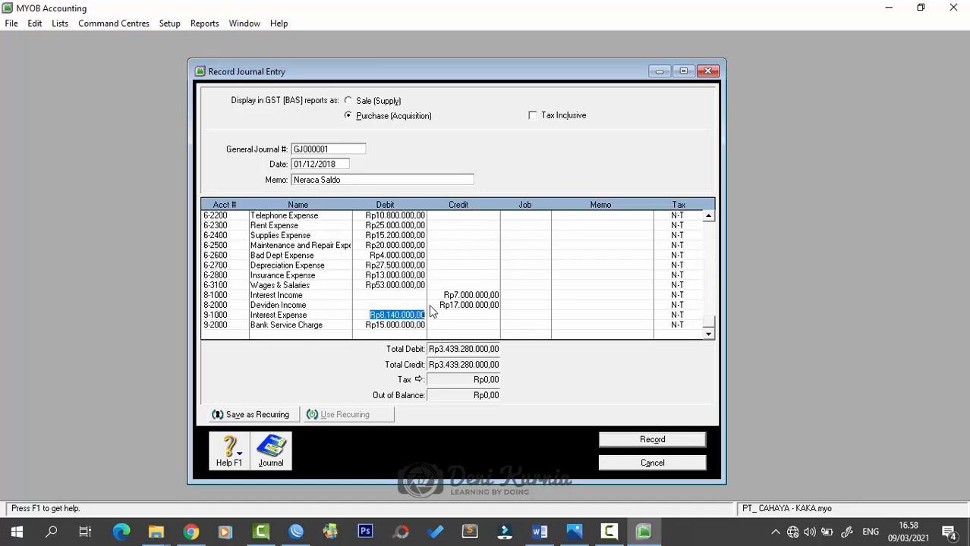
click(417, 326)
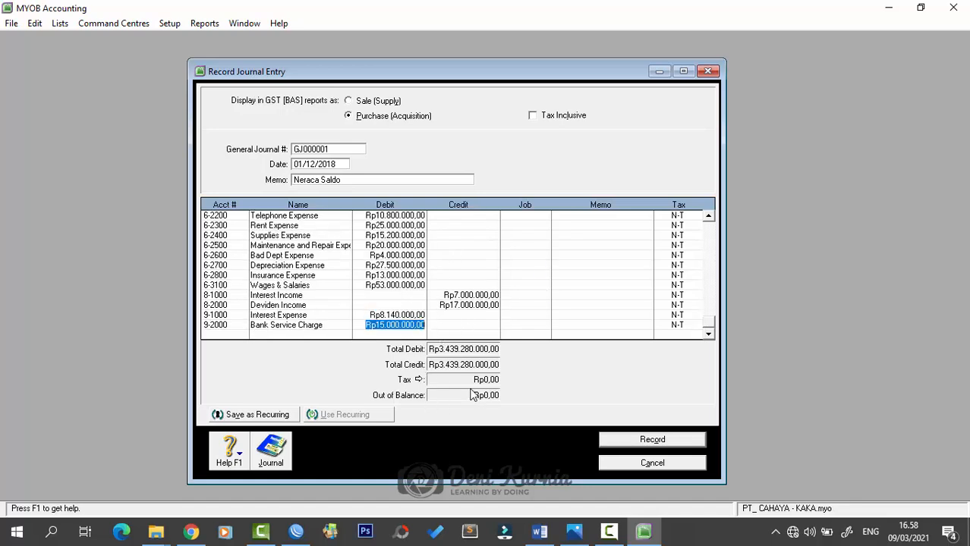
drag(521, 78, 538, 79)
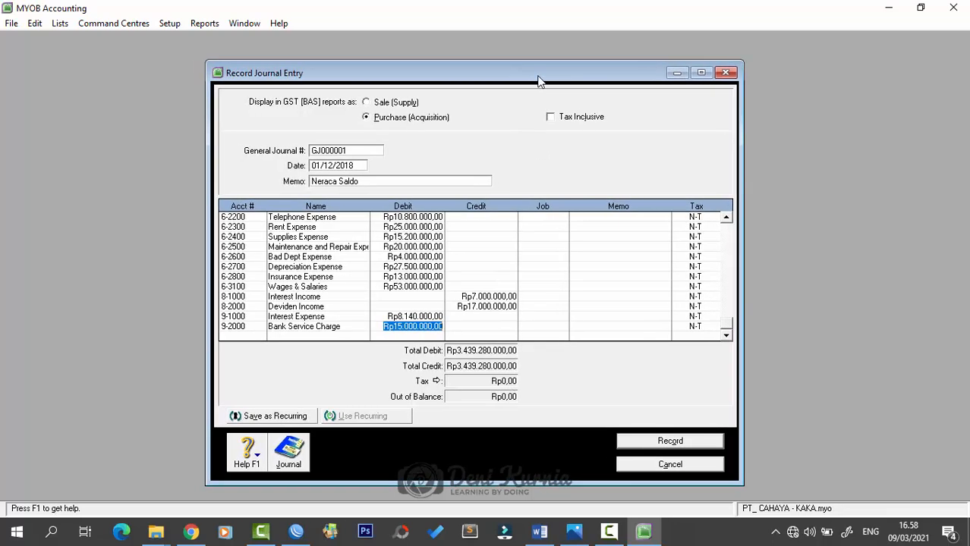
click(671, 446)
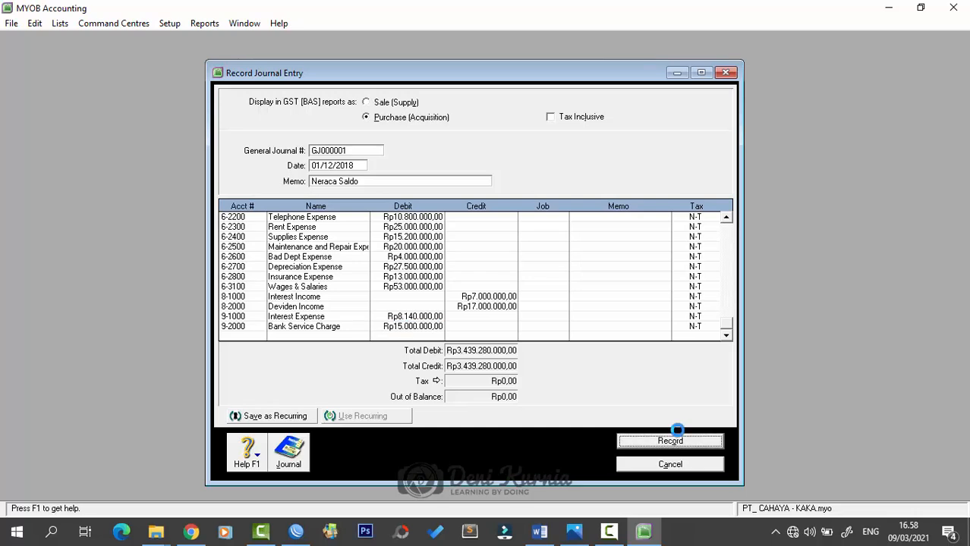
click(694, 466)
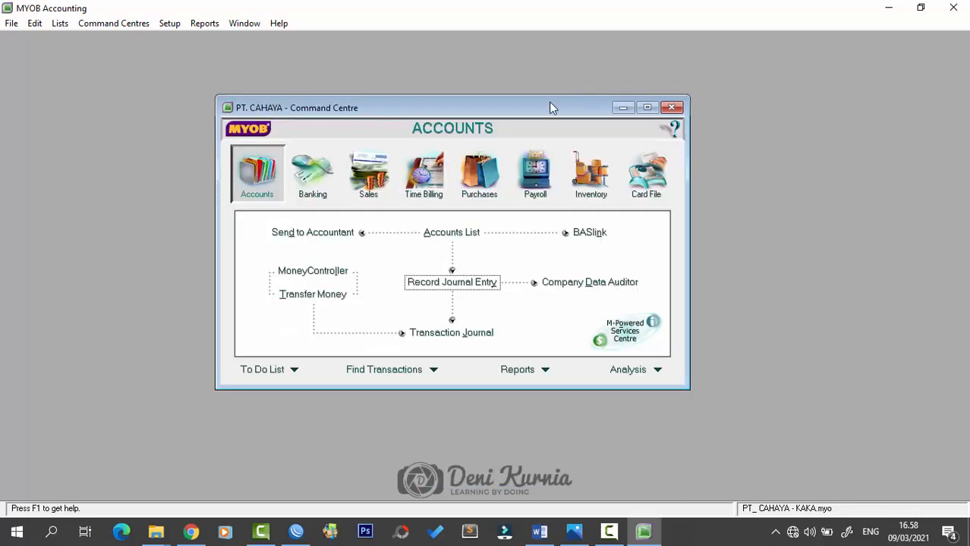
- List Transaction Journal entries dated from 01/03/2018, then show the Word document's customer list
drag(552, 107, 568, 116)
click(463, 342)
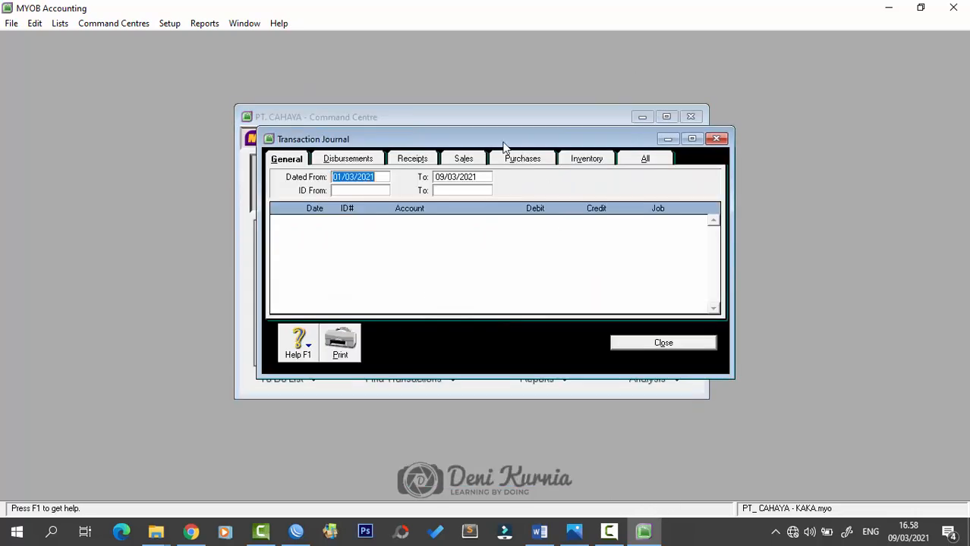
drag(389, 141, 381, 142)
click(378, 183)
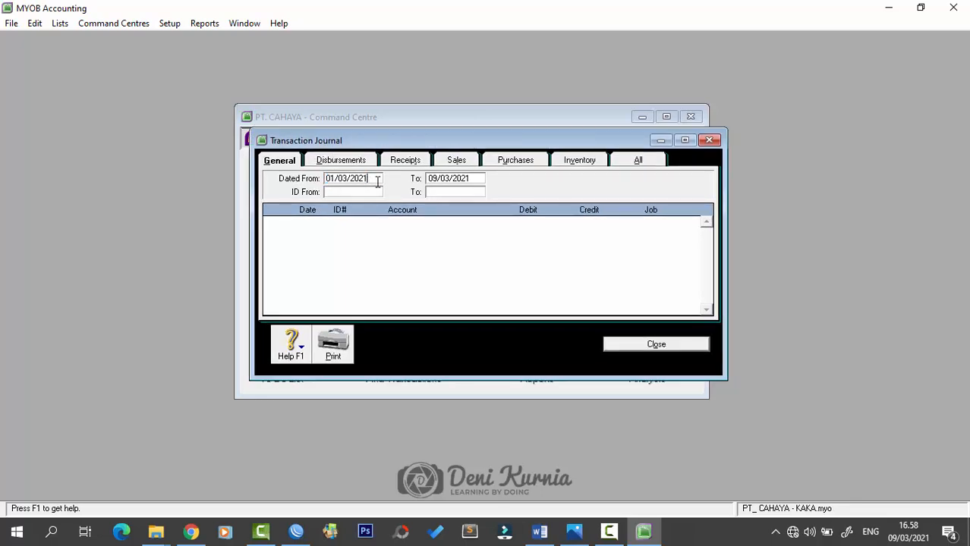
key(BackSpace)
key(BackSpace)
text(18)
key(Tab)
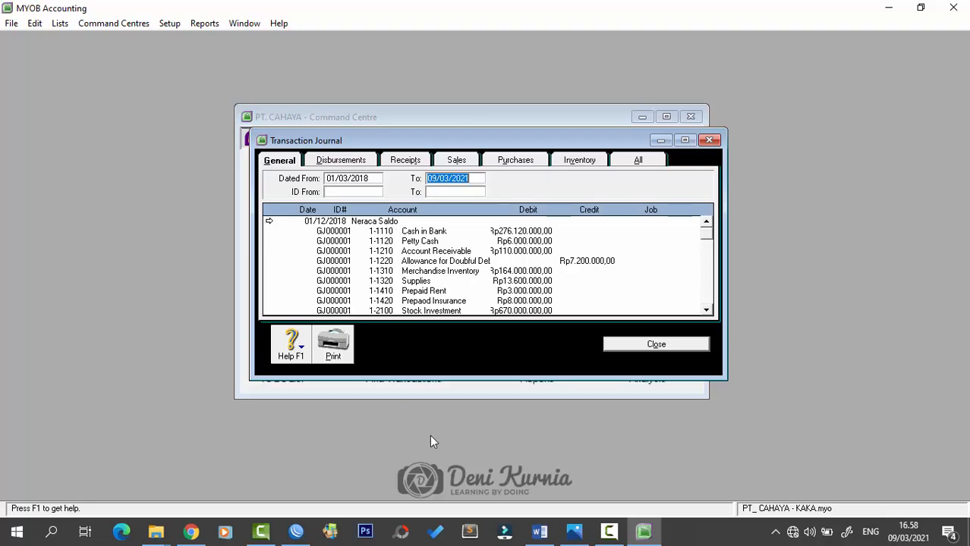
click(543, 534)
scroll(624, 325, down, 15)
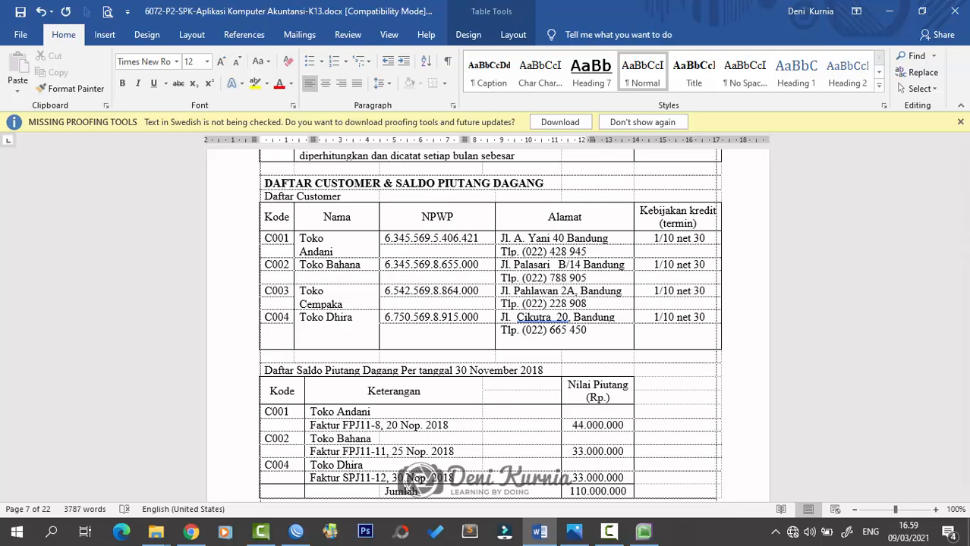
key(alt+Tab)
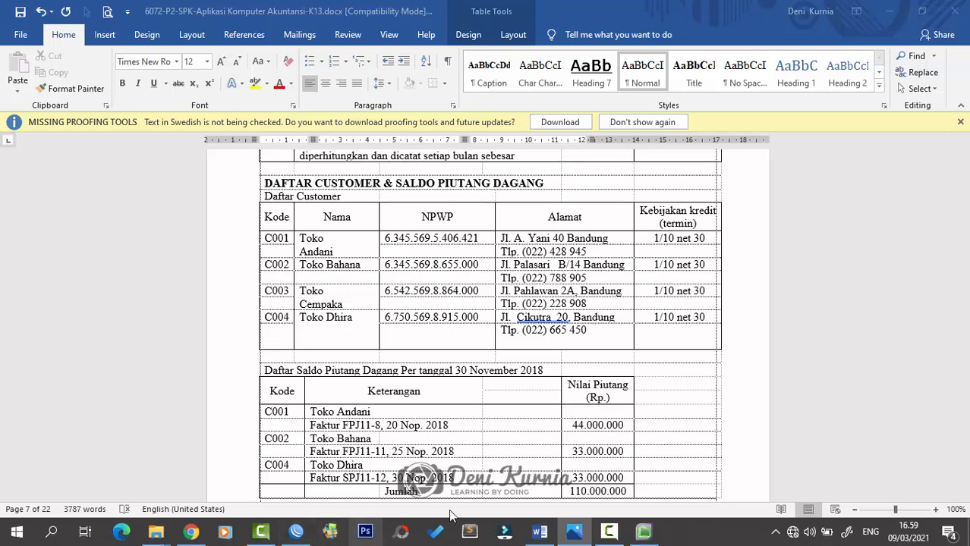
mouse_move(644, 534)
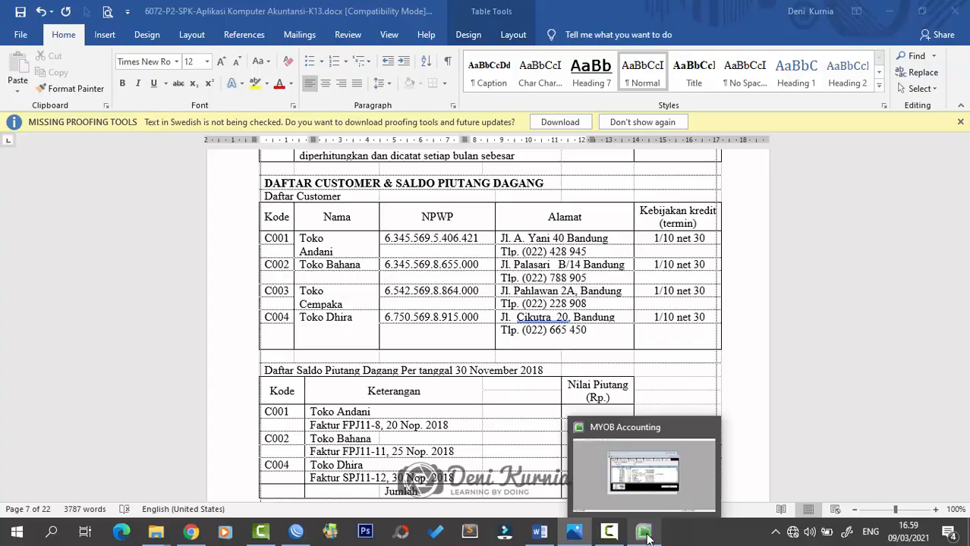
- Close the Transaction Journal and start a new card from the Cards List's Customer tab
click(646, 535)
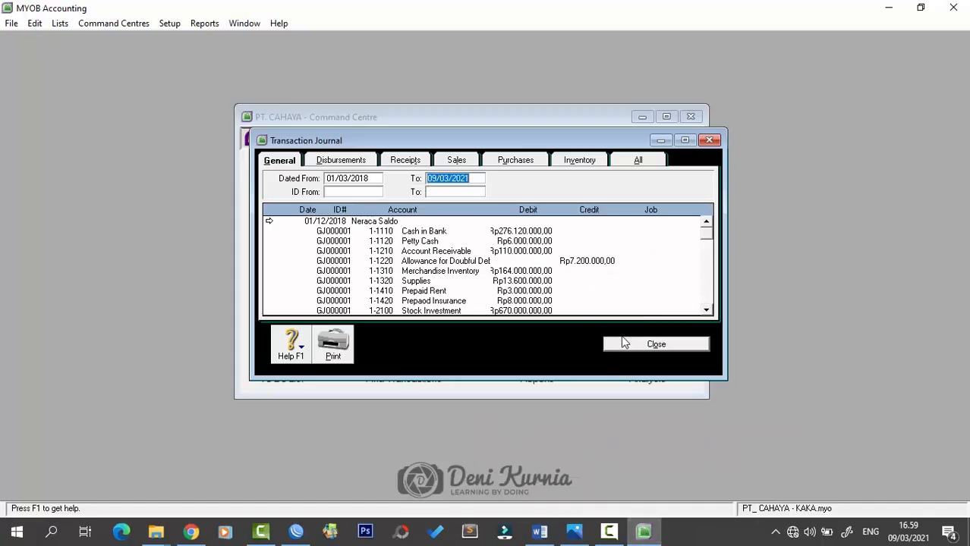
click(624, 343)
click(674, 199)
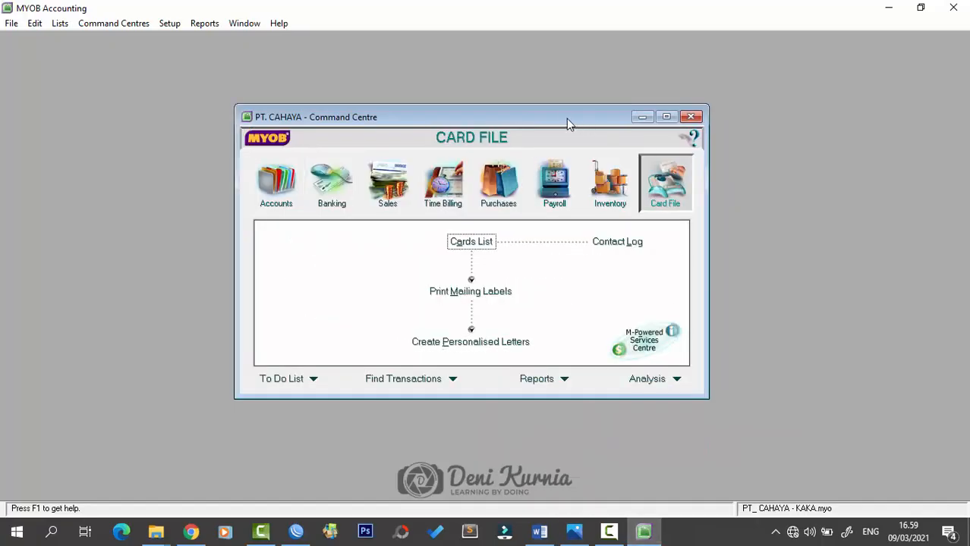
click(476, 243)
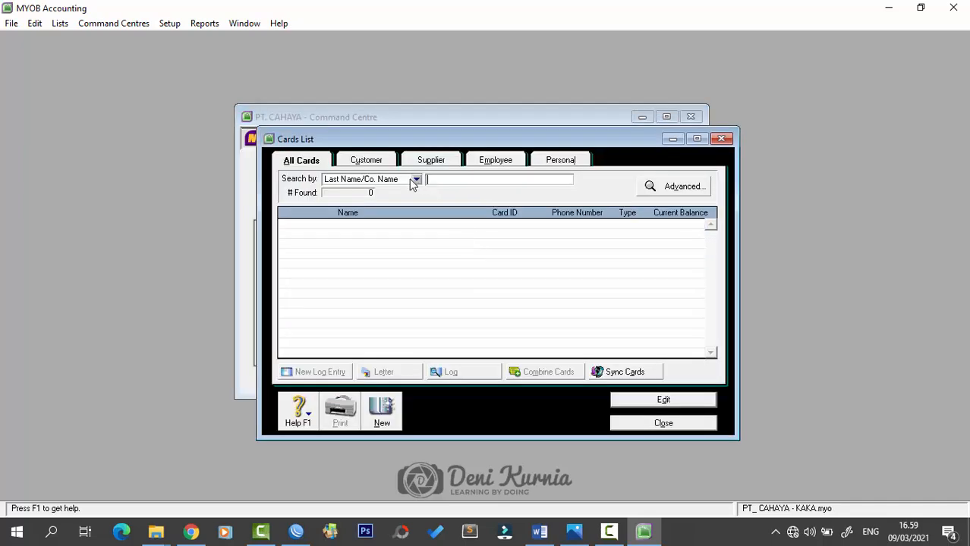
click(377, 164)
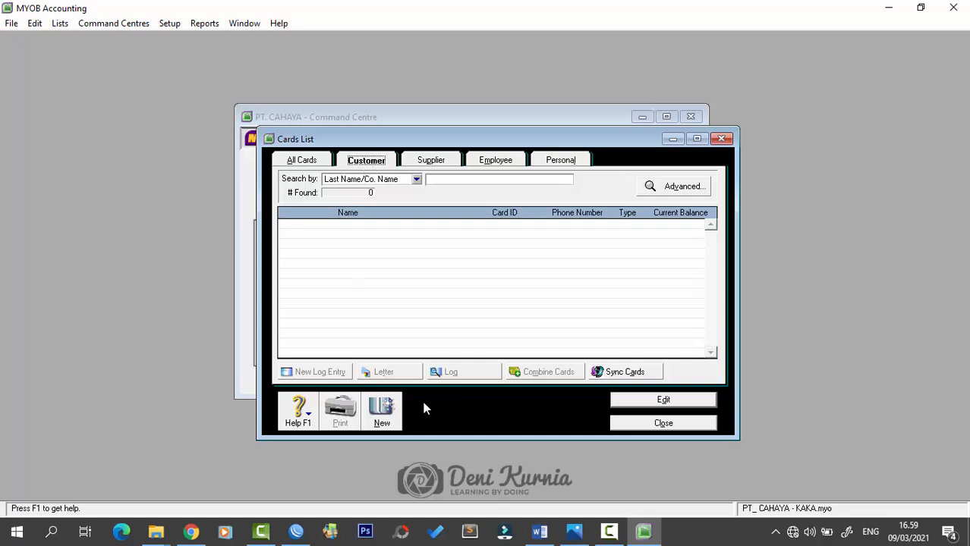
click(380, 416)
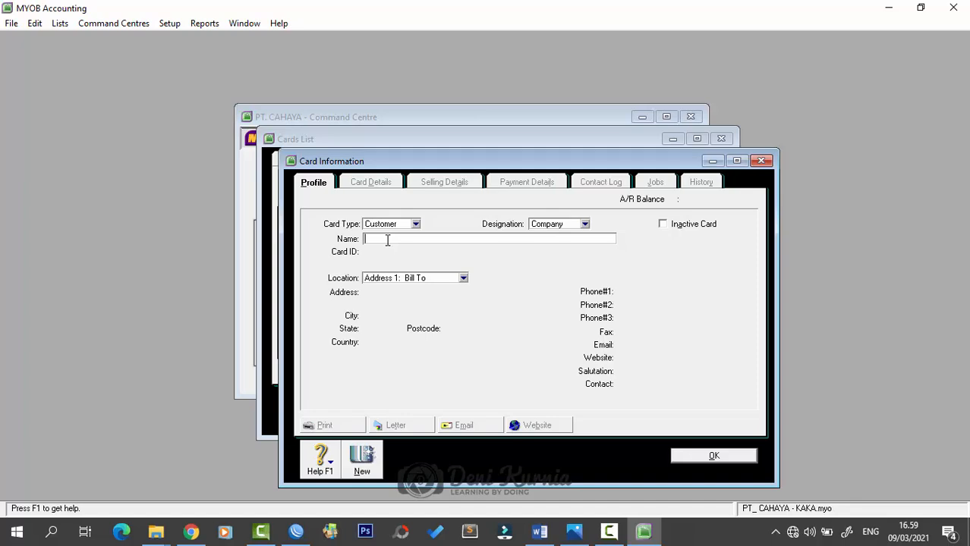
- Enter name Toko Andani, card ID C001, the Bandung street address, country Indonesia and phone number
text(Toko Andani)
key(Tab)
text(C)
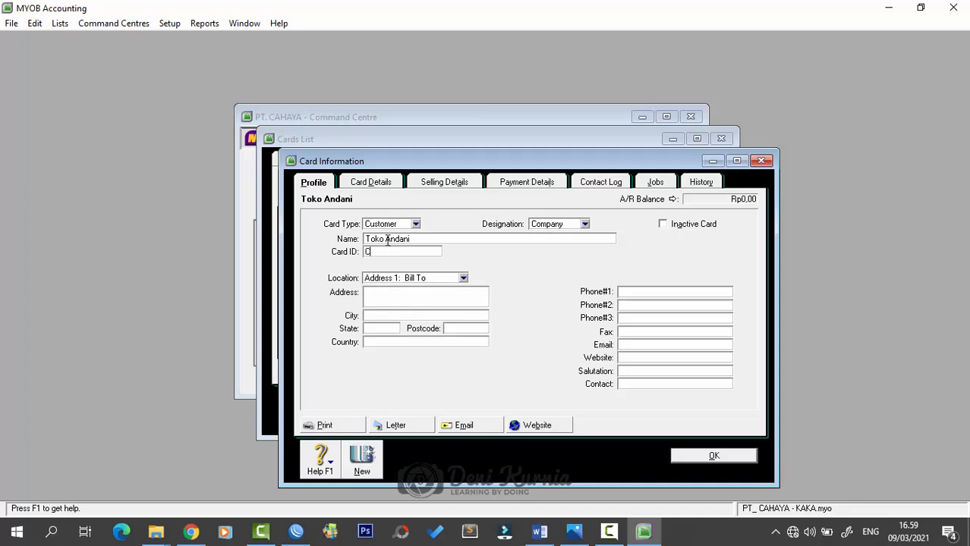
text(001)
key(Tab)
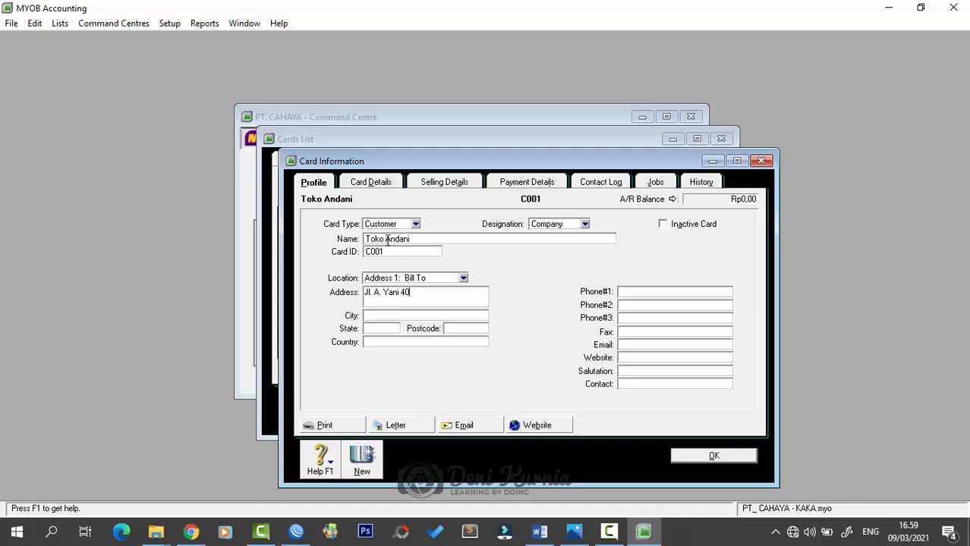
key(Tab)
text(Indonesi)
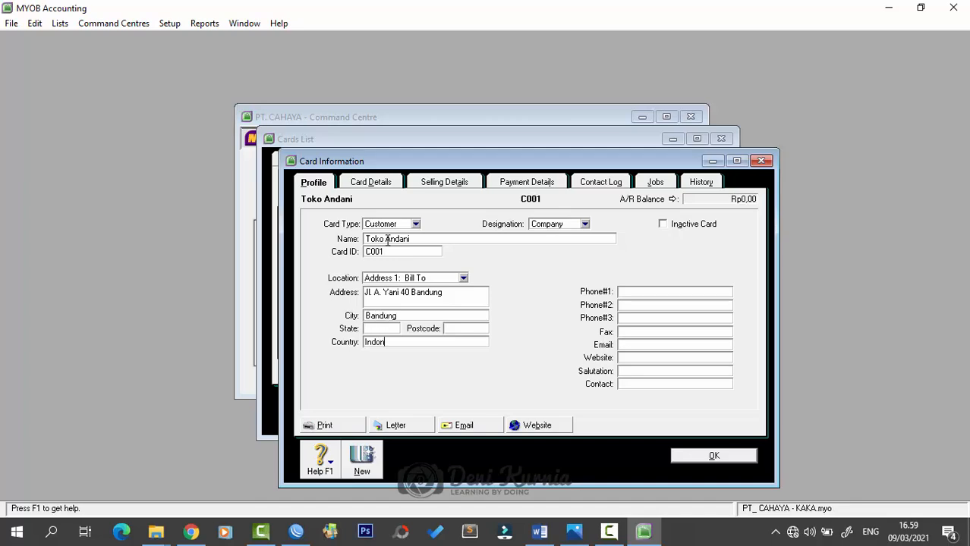
key(Tab)
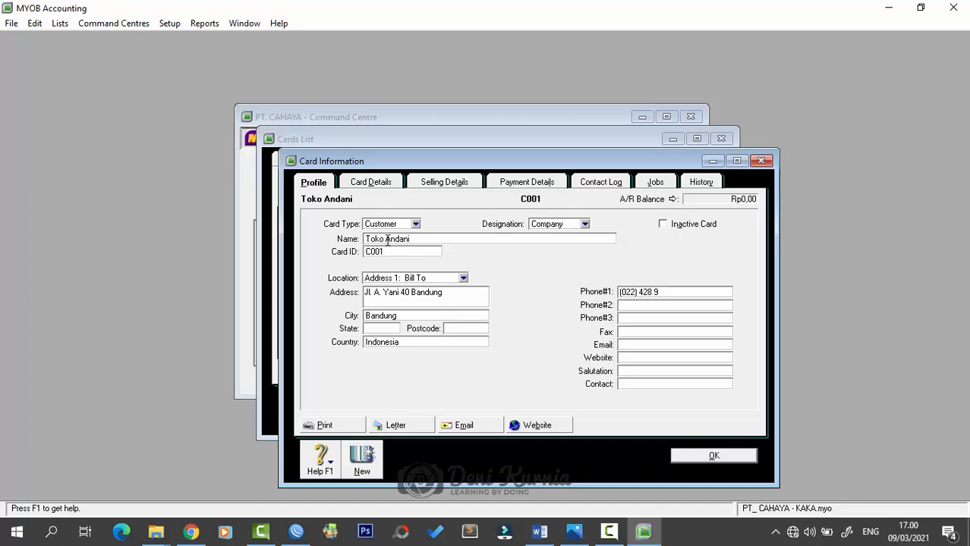
- Set Toko Andani's sale layout to Item and freight tax code to N-T
click(425, 183)
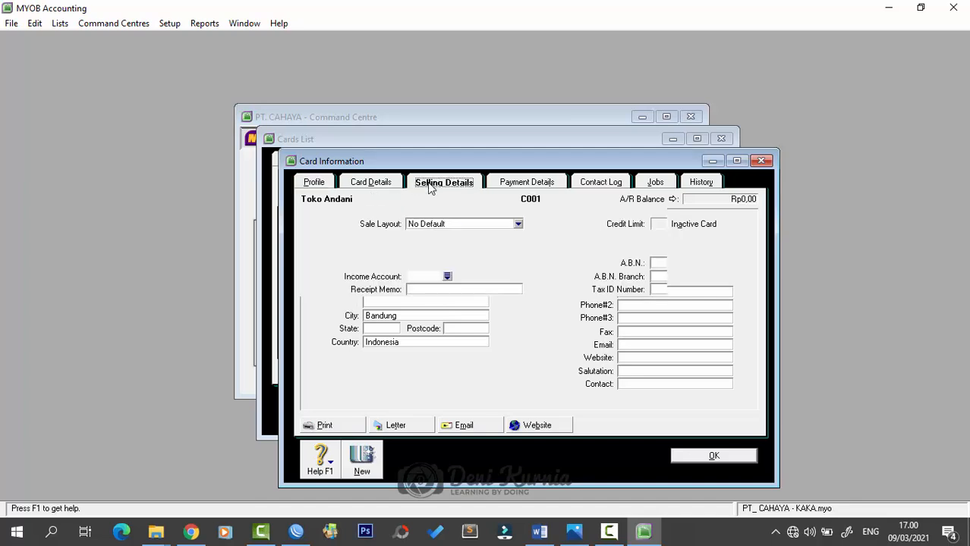
click(518, 224)
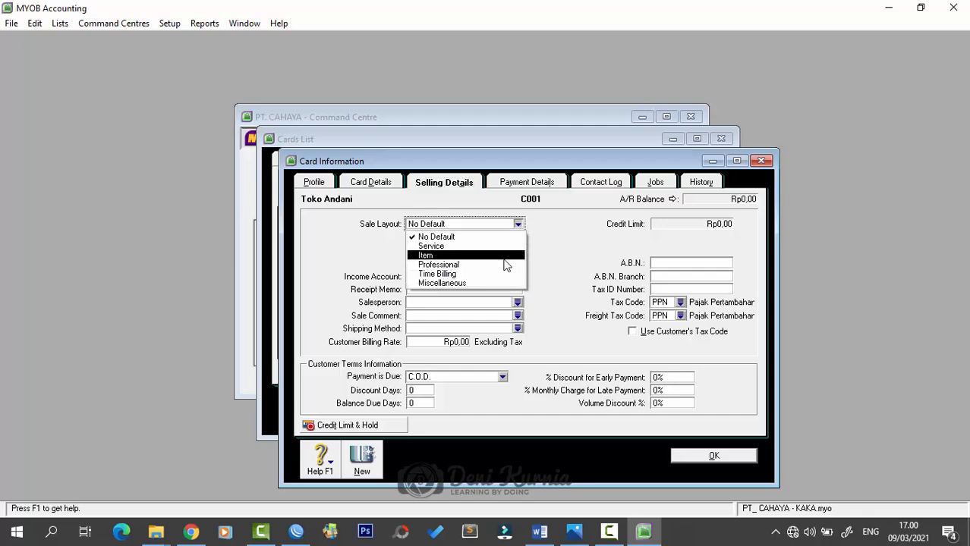
click(505, 256)
drag(488, 164, 456, 152)
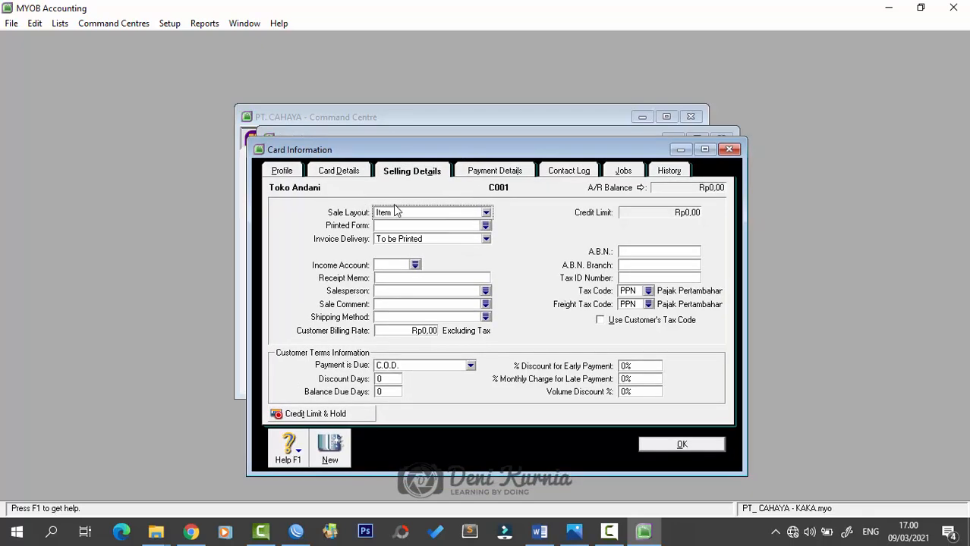
click(649, 305)
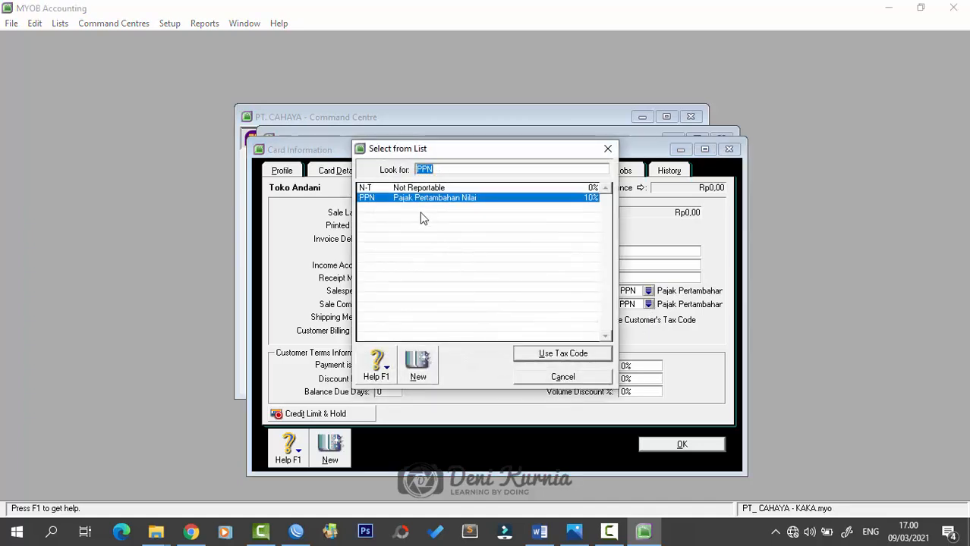
click(414, 190)
click(543, 353)
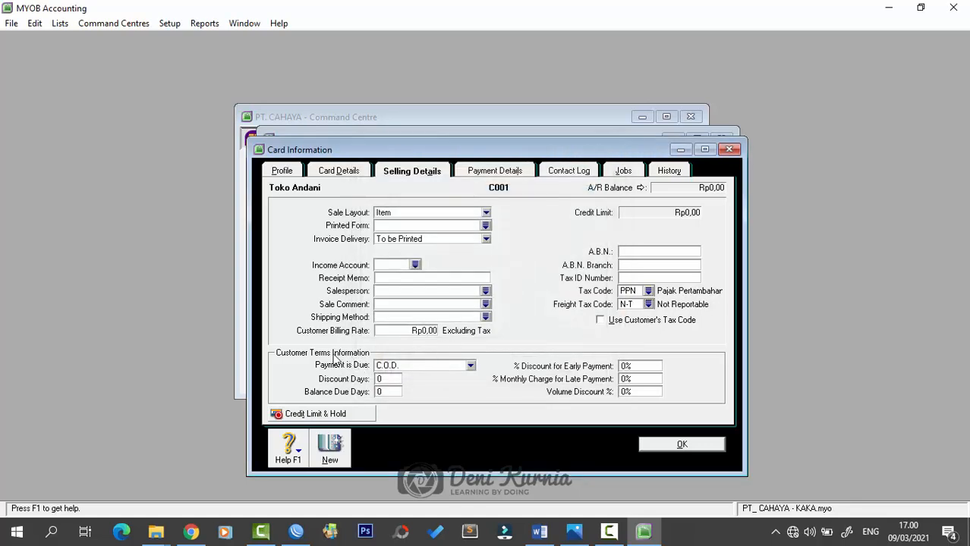
- Set terms to 10/30 days with 1% early discount and 1% late charge, then save
click(446, 367)
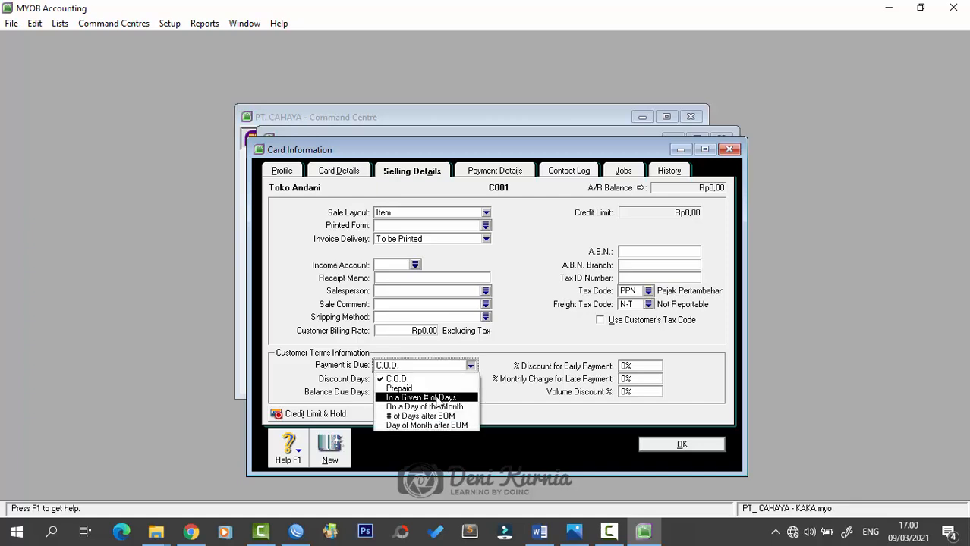
click(448, 400)
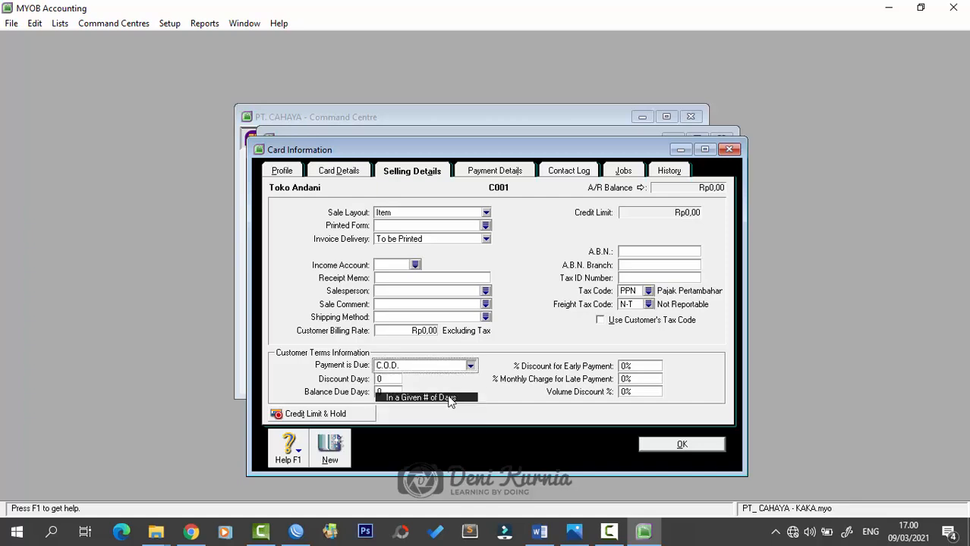
click(390, 380)
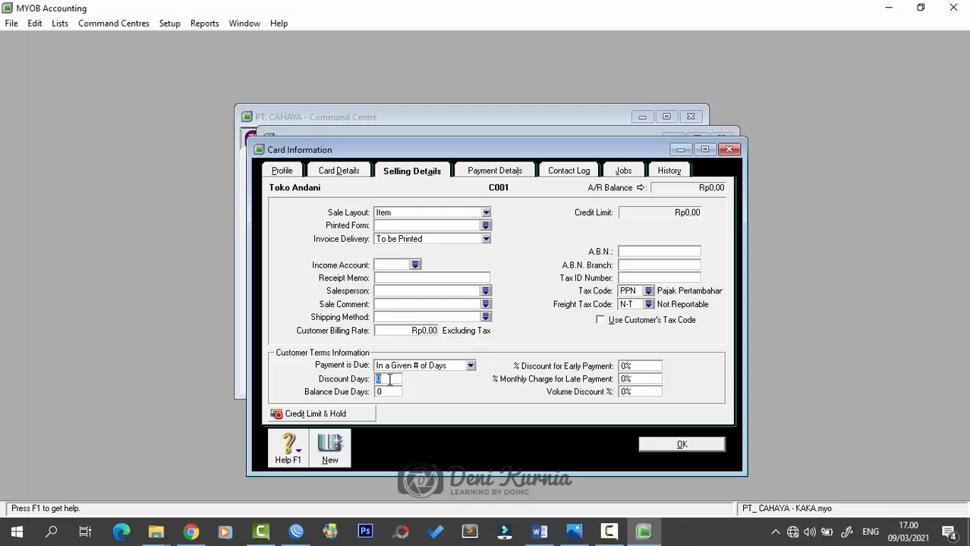
click(541, 532)
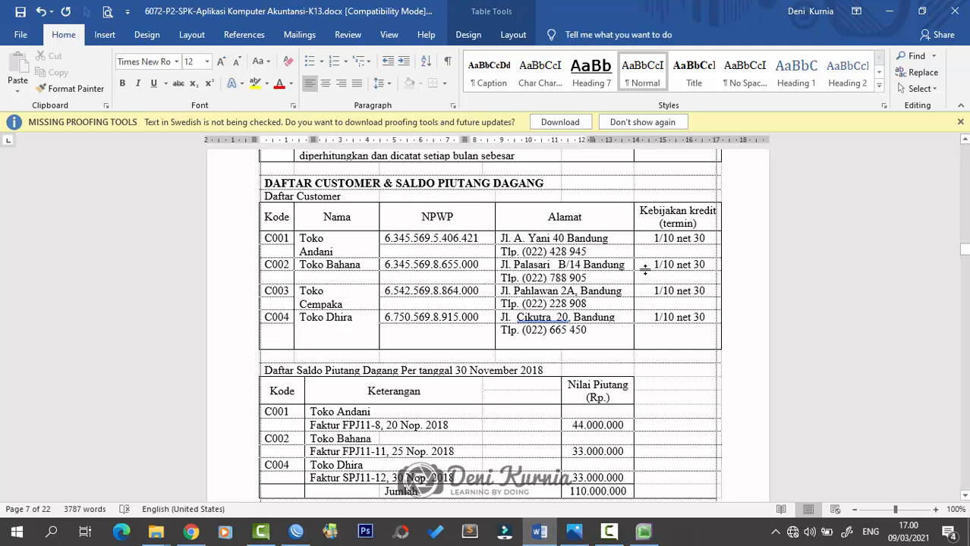
click(889, 11)
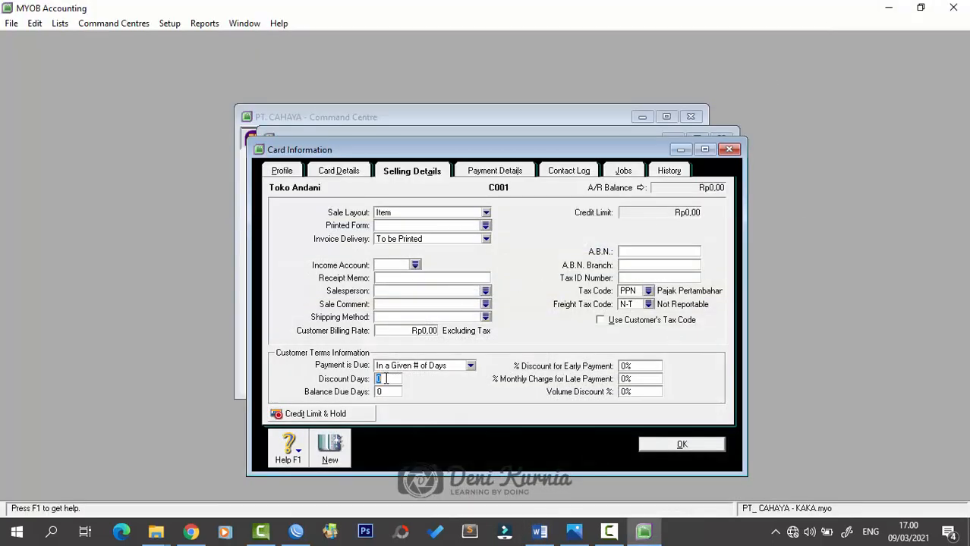
text(10)
key(Tab)
text(30)
click(648, 365)
text(1)
click(642, 379)
text(1)
click(659, 444)
- Start a new customer Toko Bahana, card ID C002, with its Bandung, Indonesia address and phone number
click(381, 416)
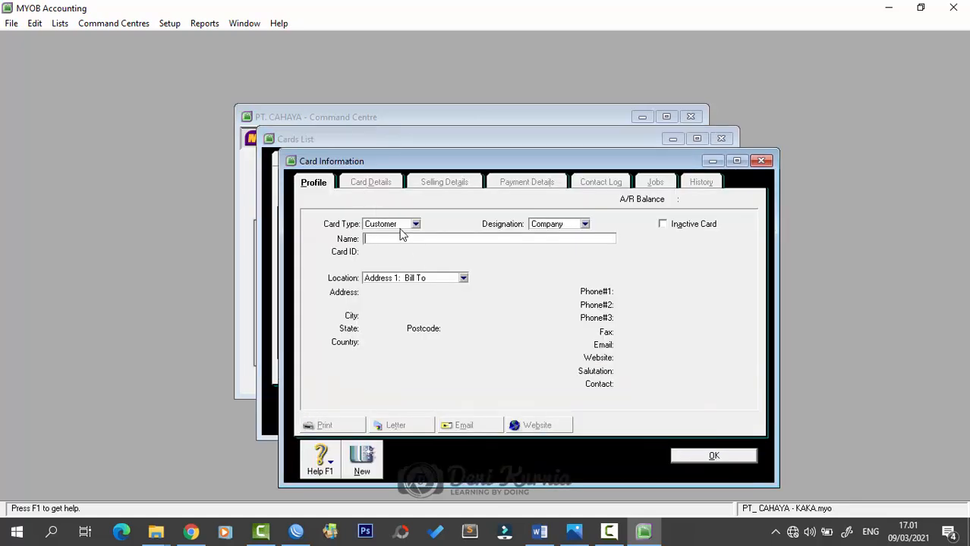
text(Toko Bahana)
key(Tab)
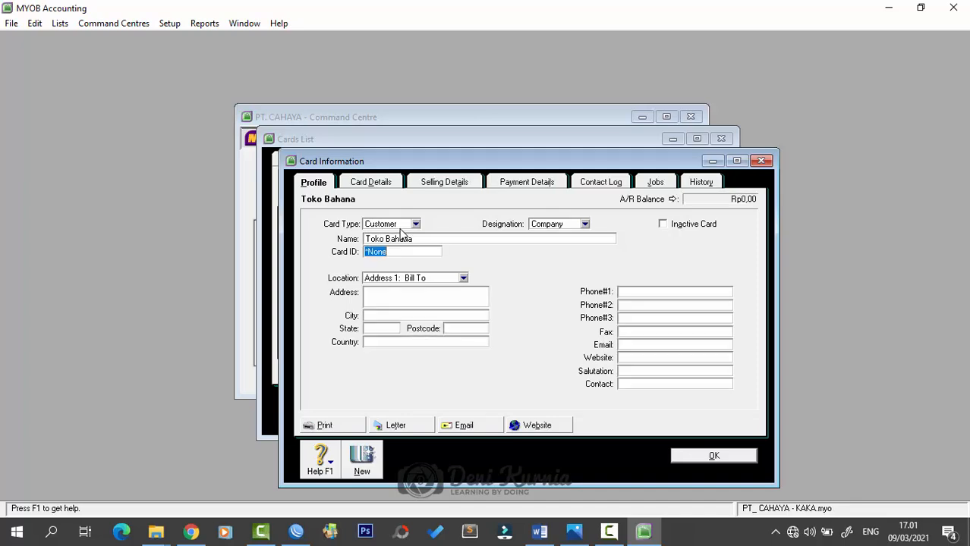
text(C002)
key(Tab)
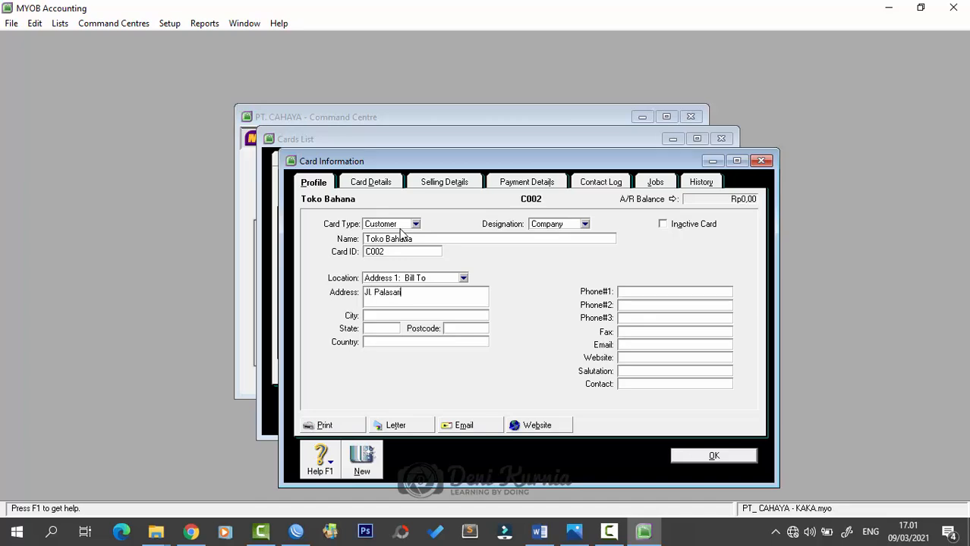
key(Tab)
key(Caps_Lock)
key(Caps_Lock)
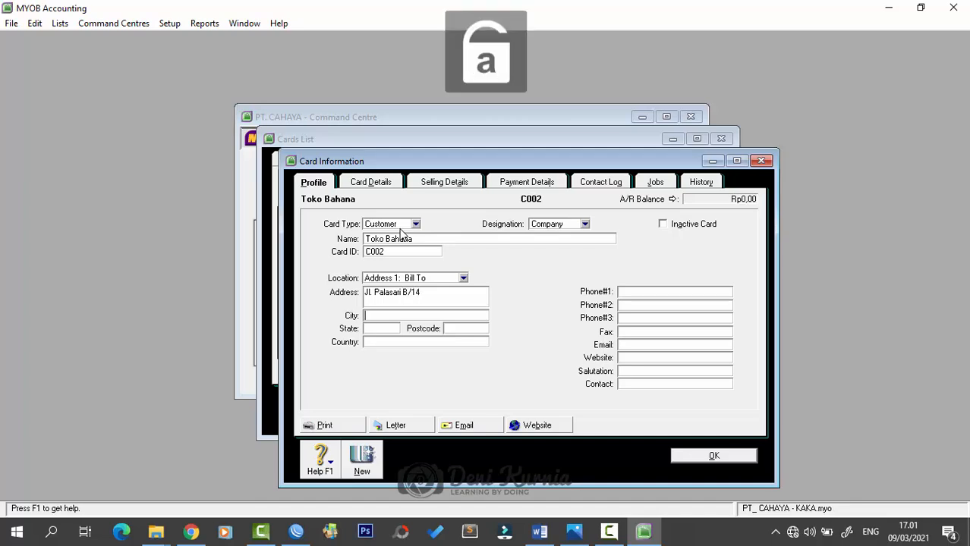
text(Bandung)
key(Tab)
key(Tab)
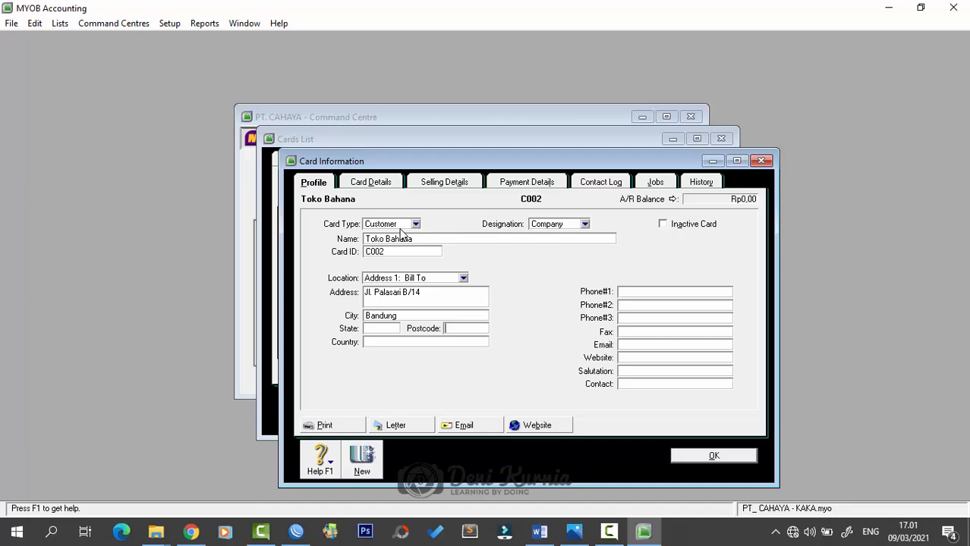
key(Tab)
text(Indonesia)
key(Tab)
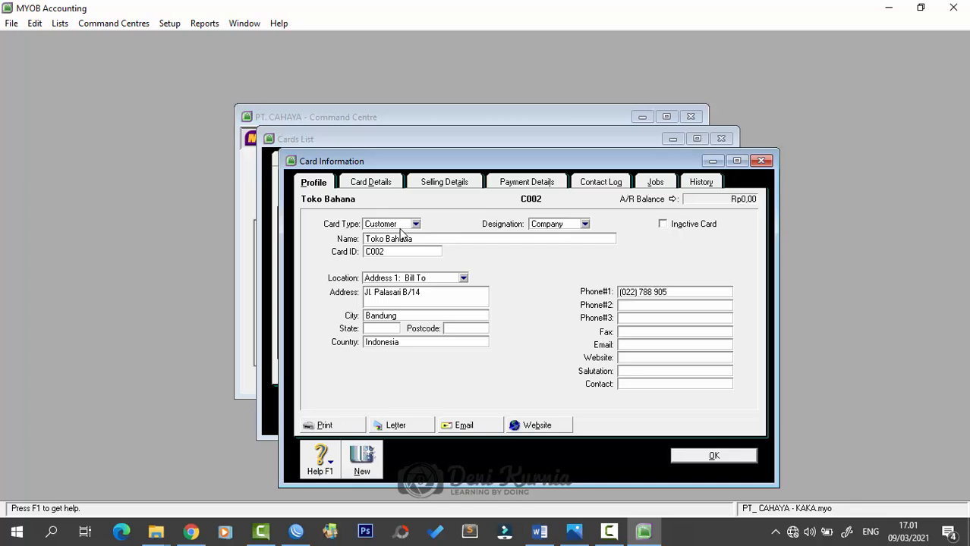
- Give Toko Bahana Item layout, N-T freight tax and 10/30-day terms with 1% discount, then save
click(440, 186)
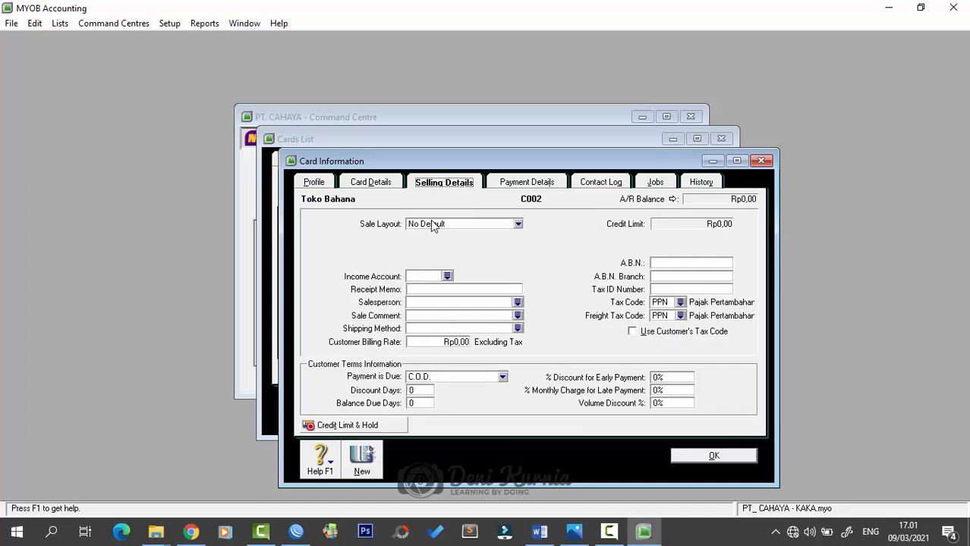
click(434, 225)
click(429, 255)
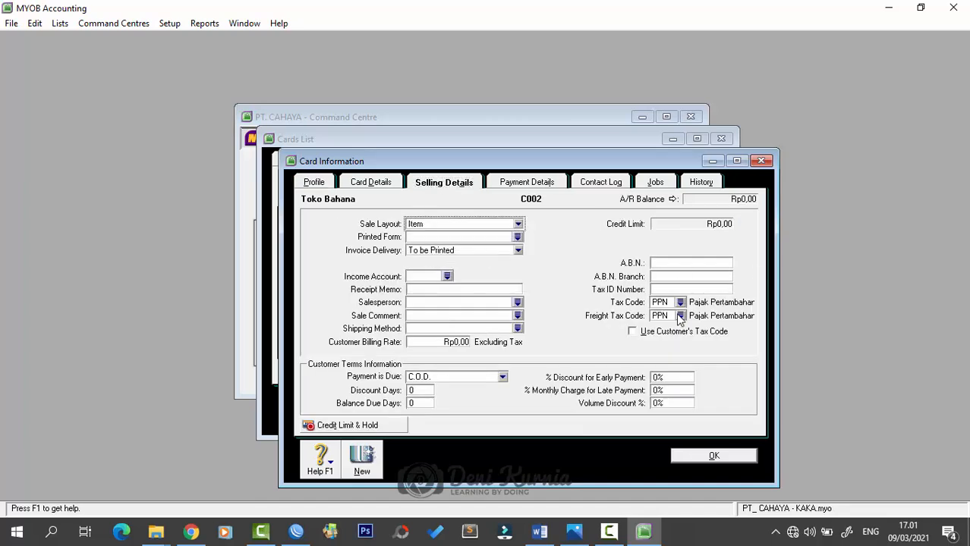
click(669, 317)
click(680, 316)
click(450, 188)
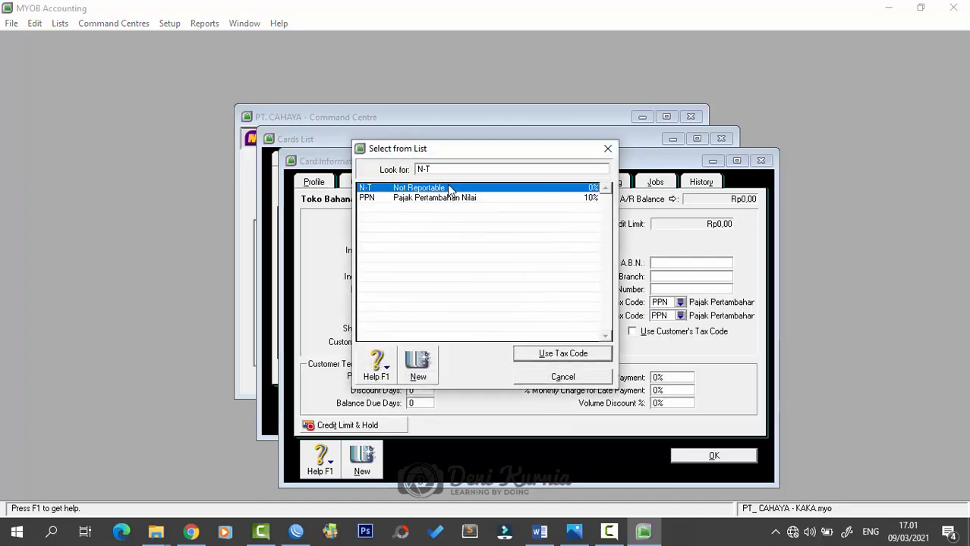
click(562, 353)
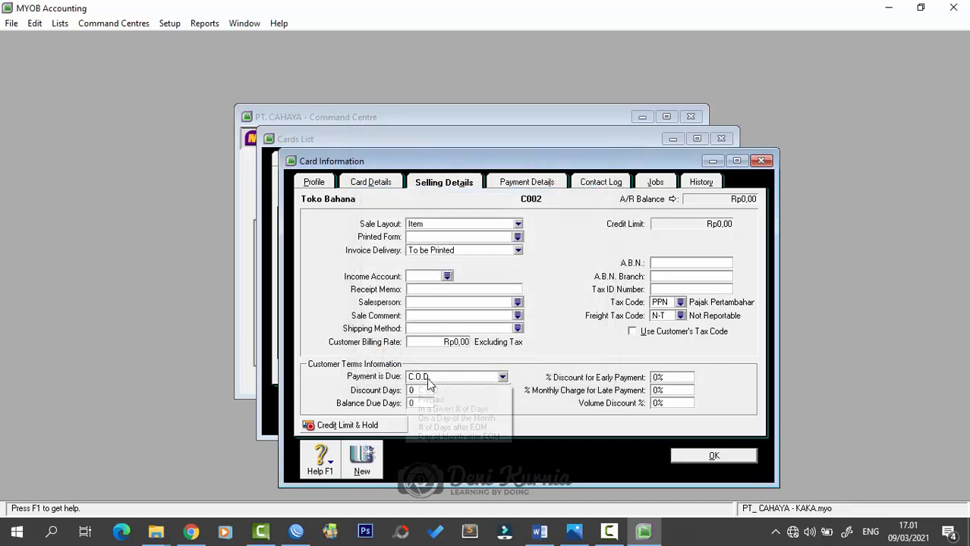
click(429, 378)
click(436, 410)
click(429, 392)
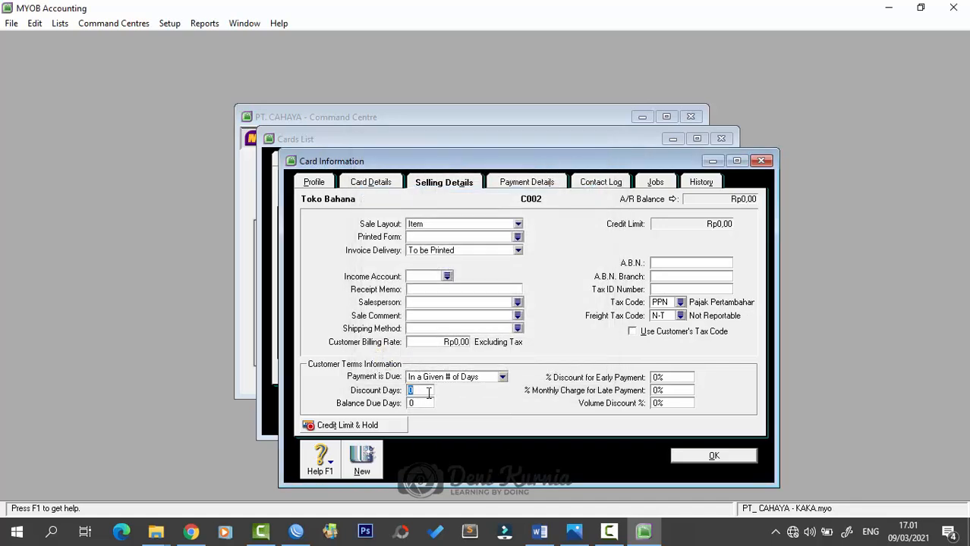
text(10)
key(Tab)
text(30)
key(Tab)
text(1)
key(Tab)
text(1)
click(709, 456)
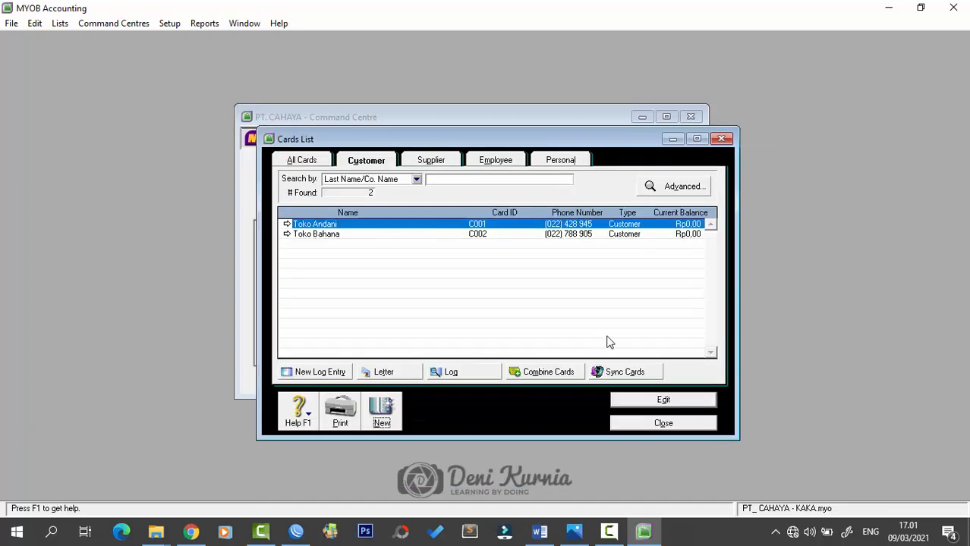
- Start a new customer Toko Cempaka, card ID C003, with its Bandung, Indonesia address and phone number
click(380, 412)
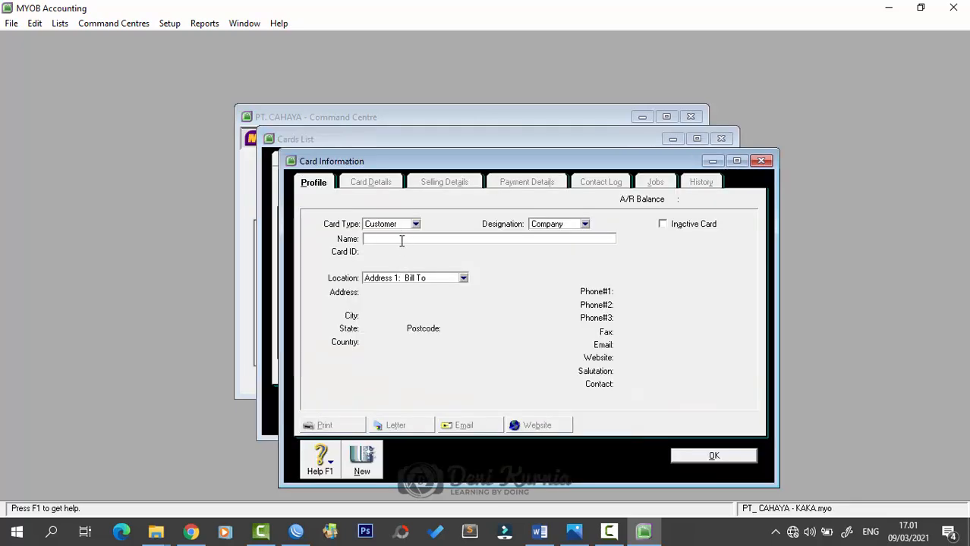
text(Toko Cempaka)
key(Tab)
text(C)
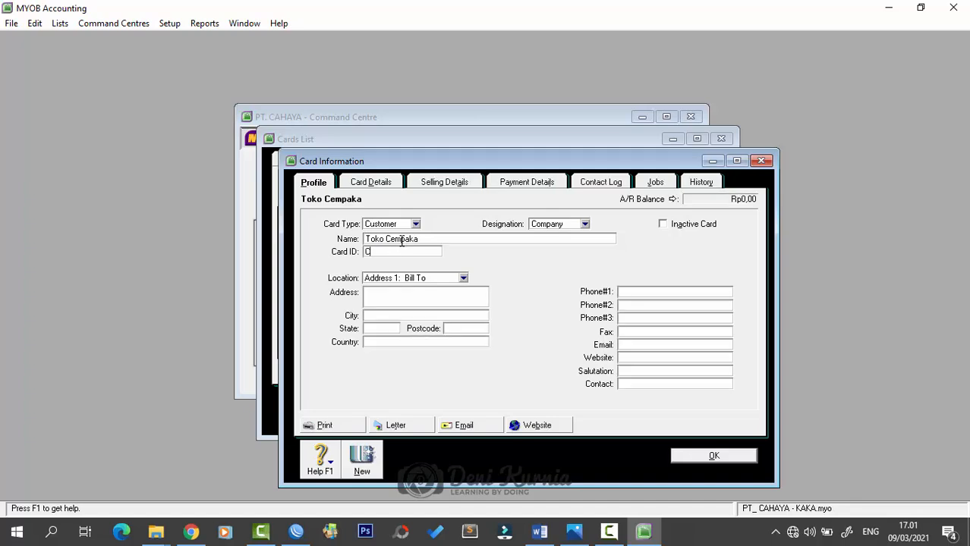
text(003)
key(Tab)
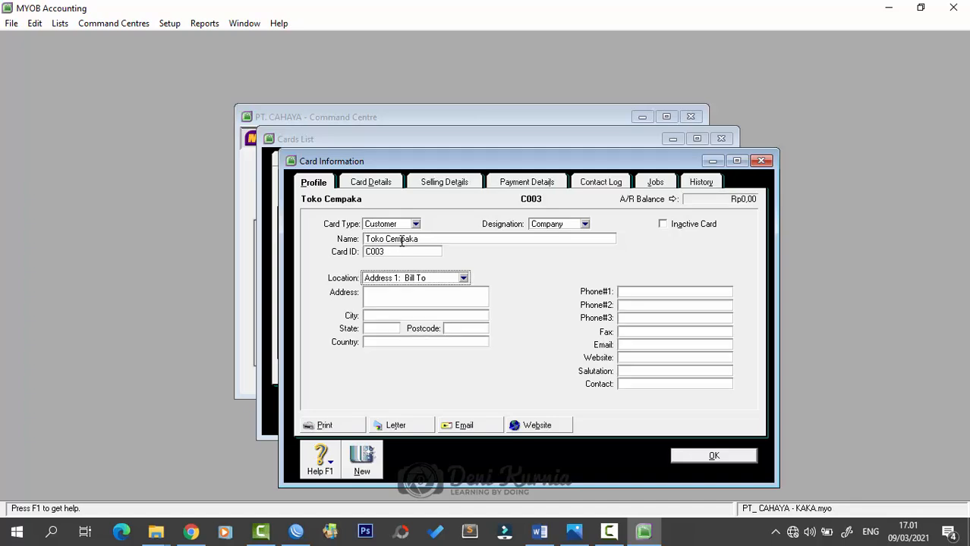
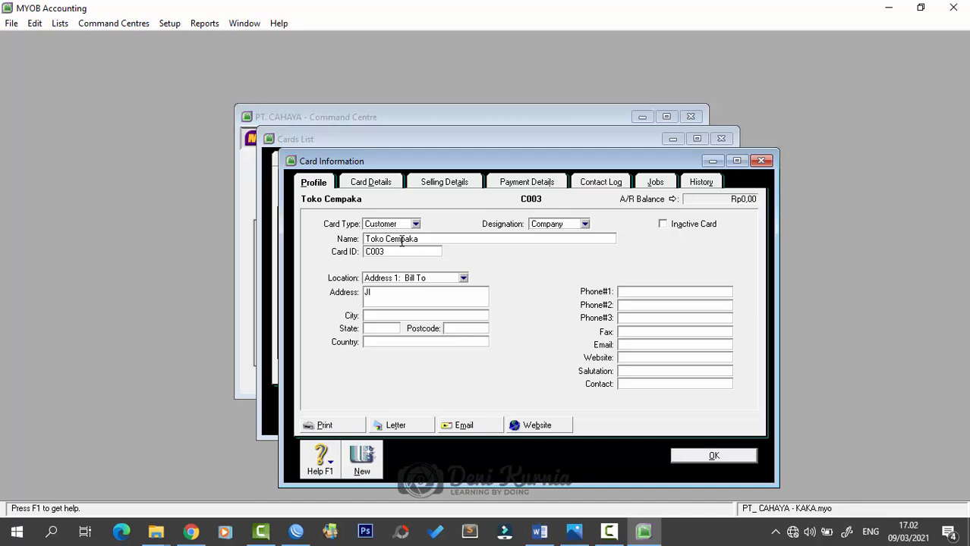
key(Tab)
key(Tab)
key(Tab)
text(Indonesia)
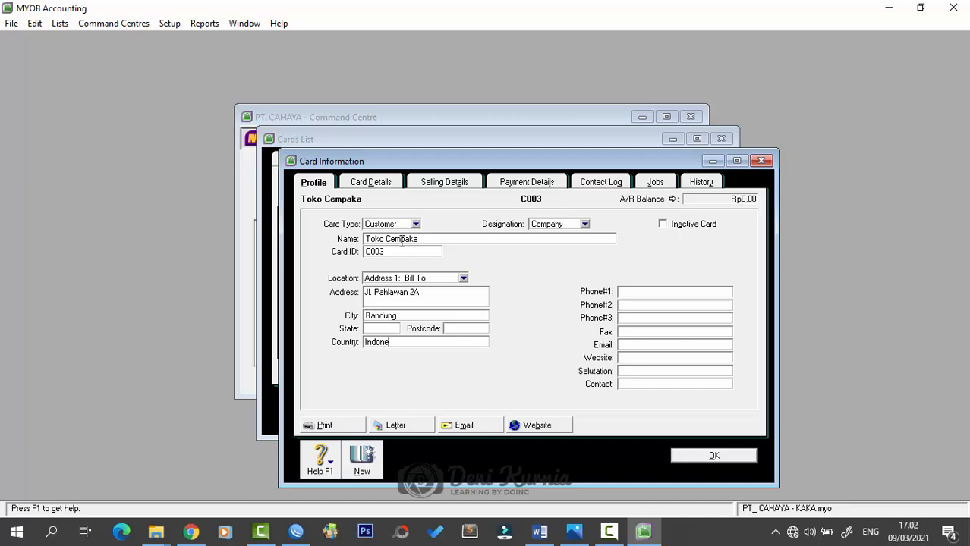
key(Tab)
key(Tab)
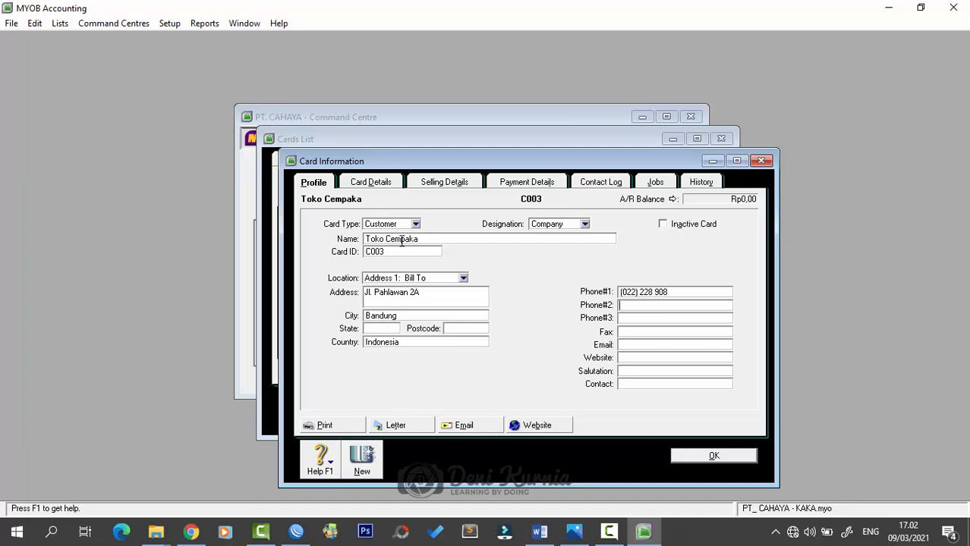
- Set Toko Cempaka's sale layout to Item and freight tax code to N-T
click(435, 186)
click(505, 225)
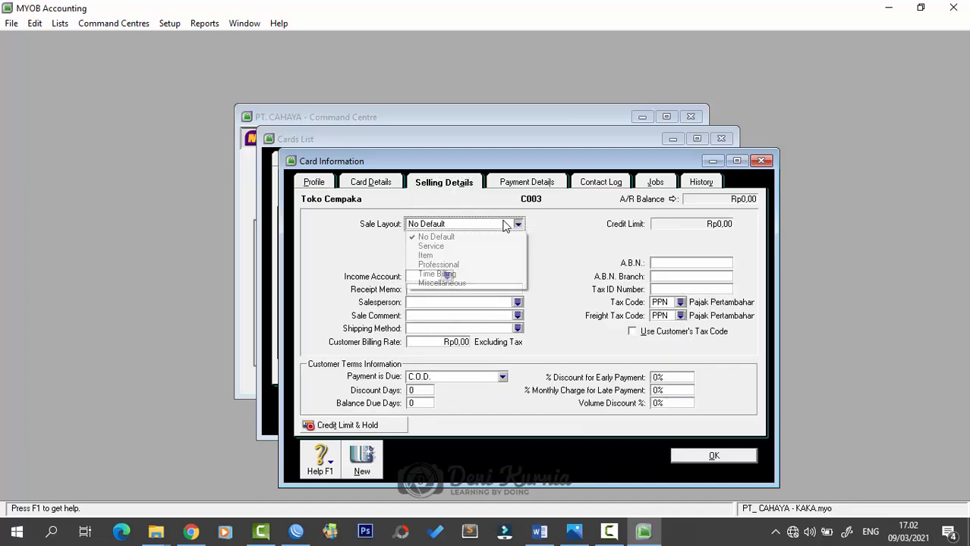
click(492, 247)
click(494, 227)
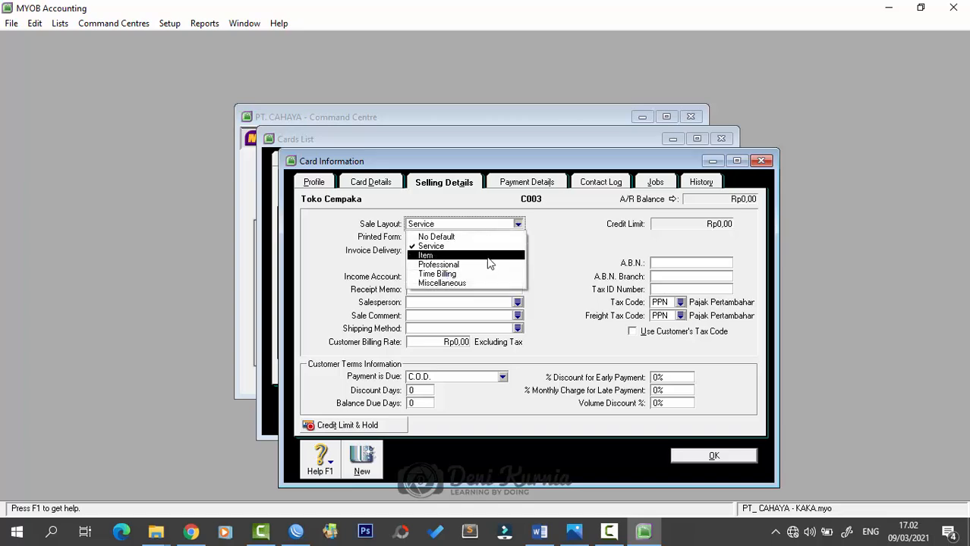
click(490, 263)
click(486, 225)
click(431, 256)
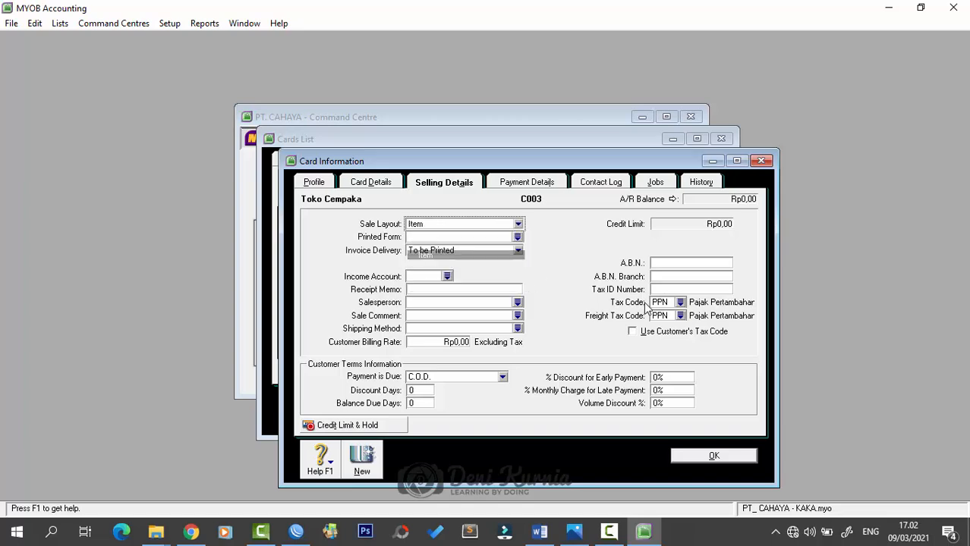
click(680, 316)
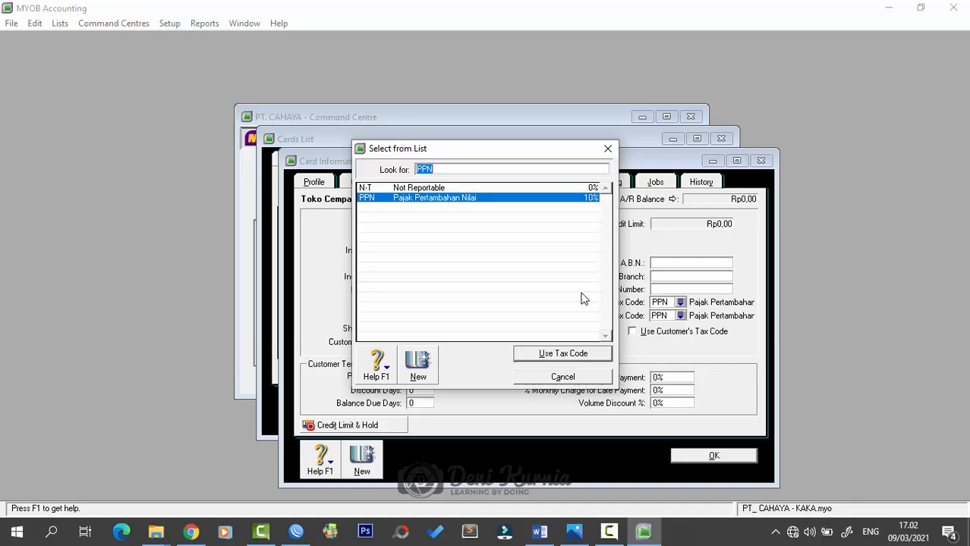
click(442, 188)
click(563, 353)
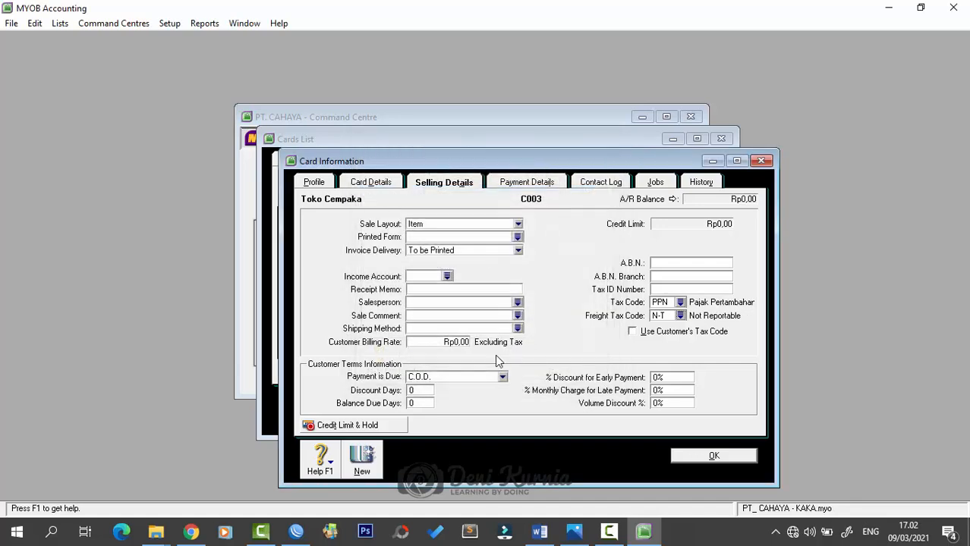
- Set terms to 10/30 days with 1% early discount and 1% late charge, then save
click(438, 377)
click(437, 404)
click(428, 390)
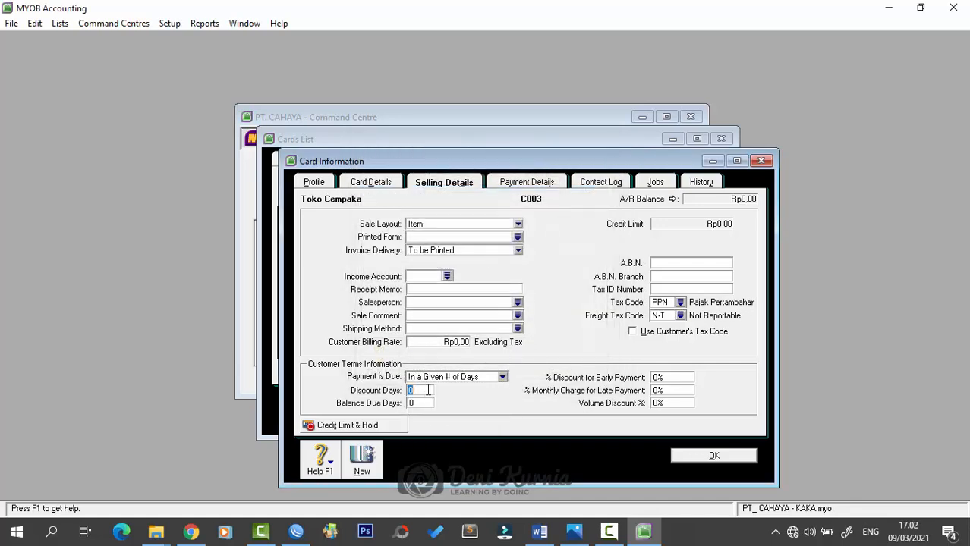
text(10)
key(Tab)
text(30)
key(Tab)
text(1)
key(Tab)
text(1)
click(713, 458)
- Create customer card Toko Dhira, ID C004, with its street address in Bandung, Indonesia, and phone number
click(380, 411)
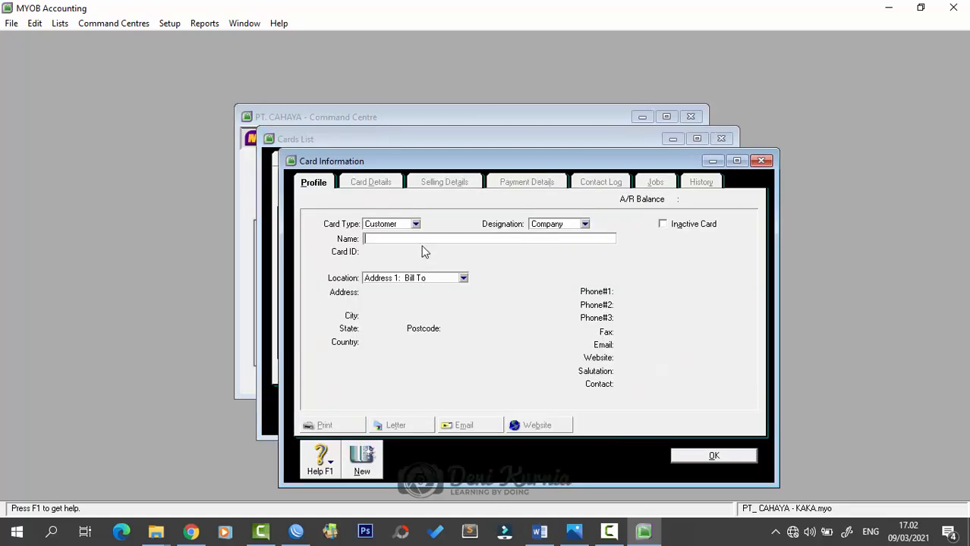
click(408, 240)
text(Toko Dhira)
key(Tab)
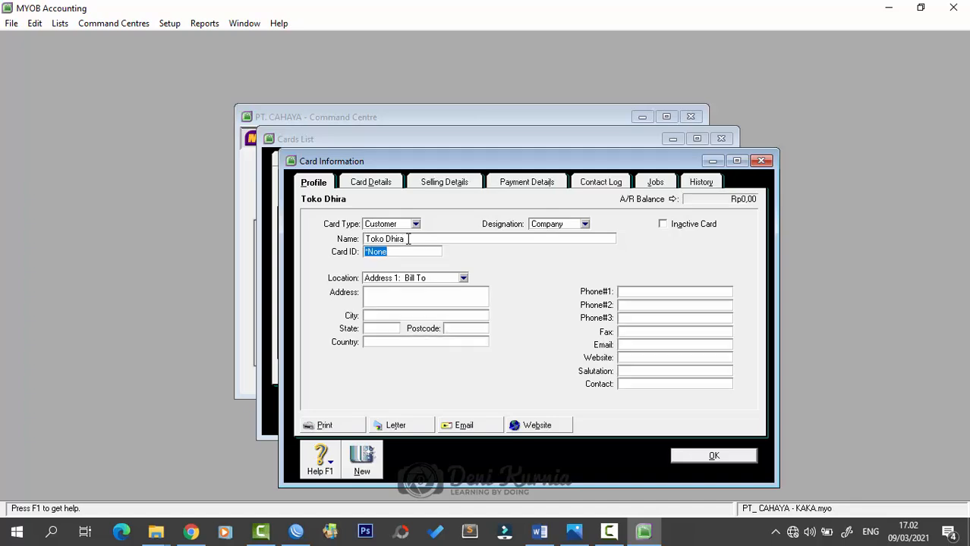
text(C004)
key(Tab)
key(Tab)
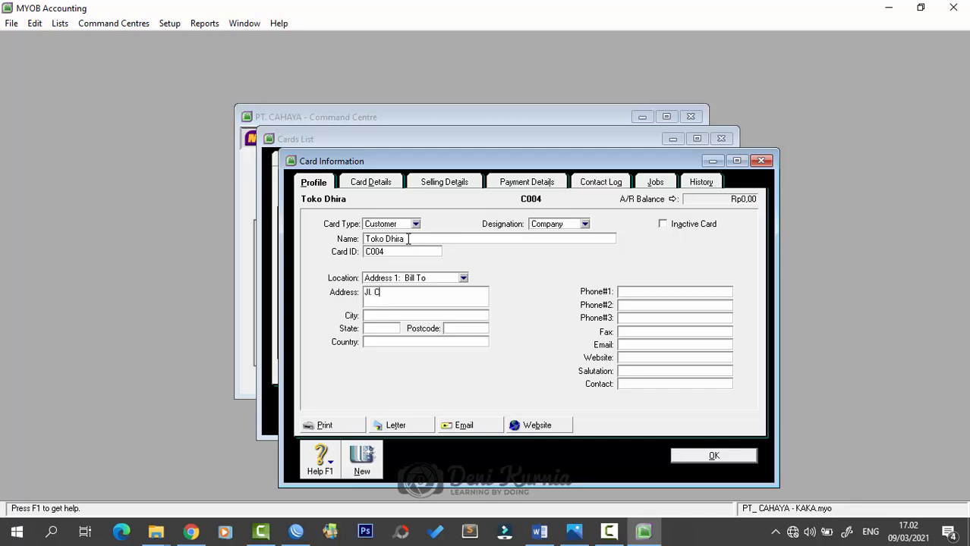
key(Tab)
text(Bandung)
key(Tab)
key(Tab)
key(Tab)
text(Indonesia)
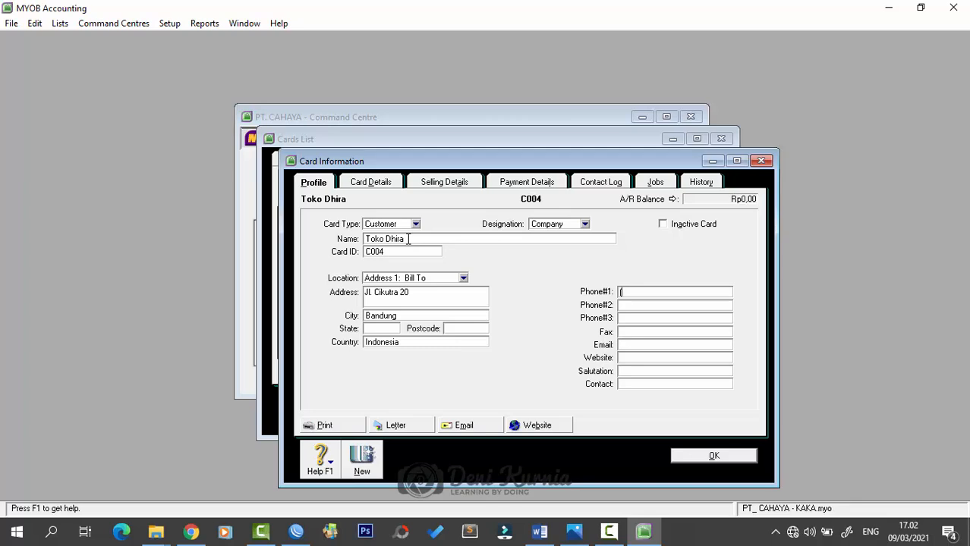
- Set Toko Dhira's selling details to the Item sale layout with N-T freight tax
click(444, 183)
click(464, 225)
click(463, 255)
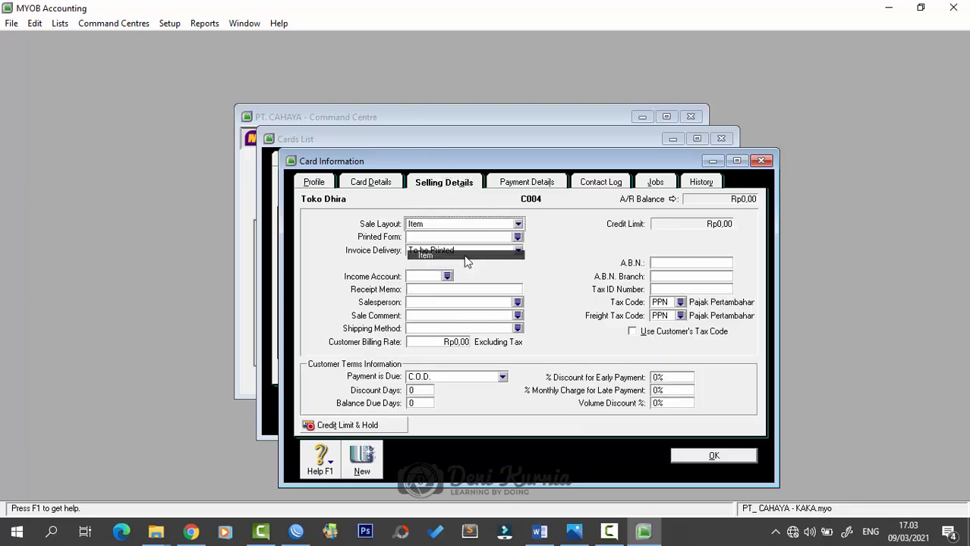
click(680, 316)
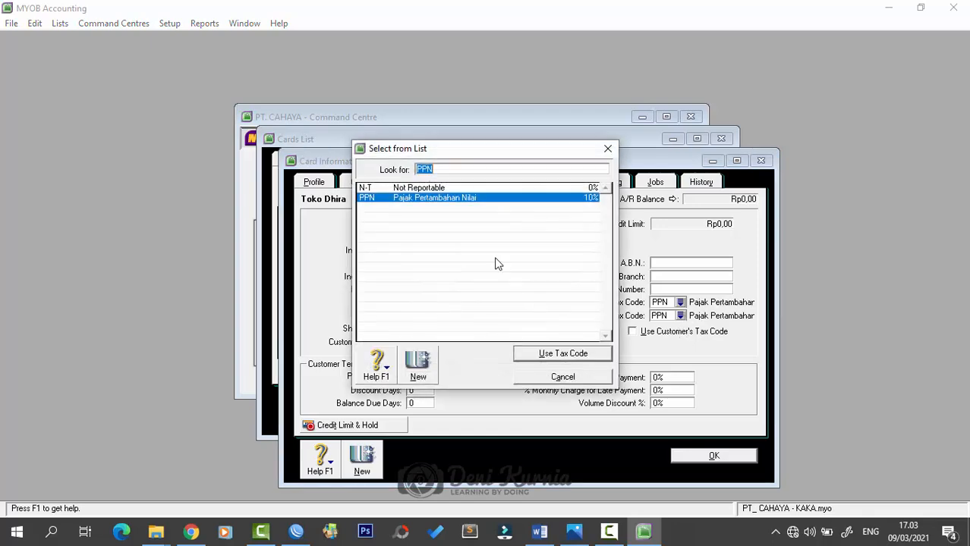
key(Up)
click(573, 355)
- Give Toko Dhira terms of 10/30 days with 1% discount and 1% late charge, and save
click(449, 377)
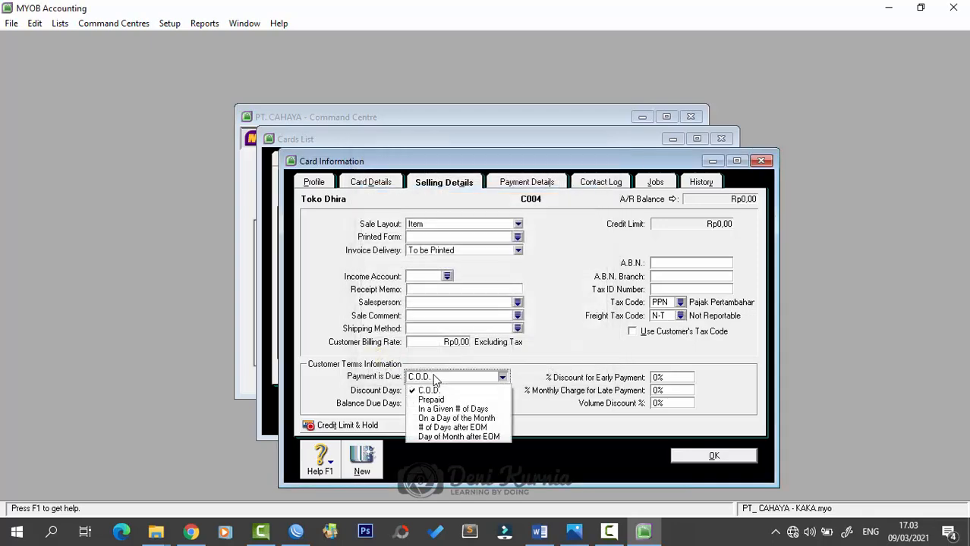
click(440, 410)
click(422, 390)
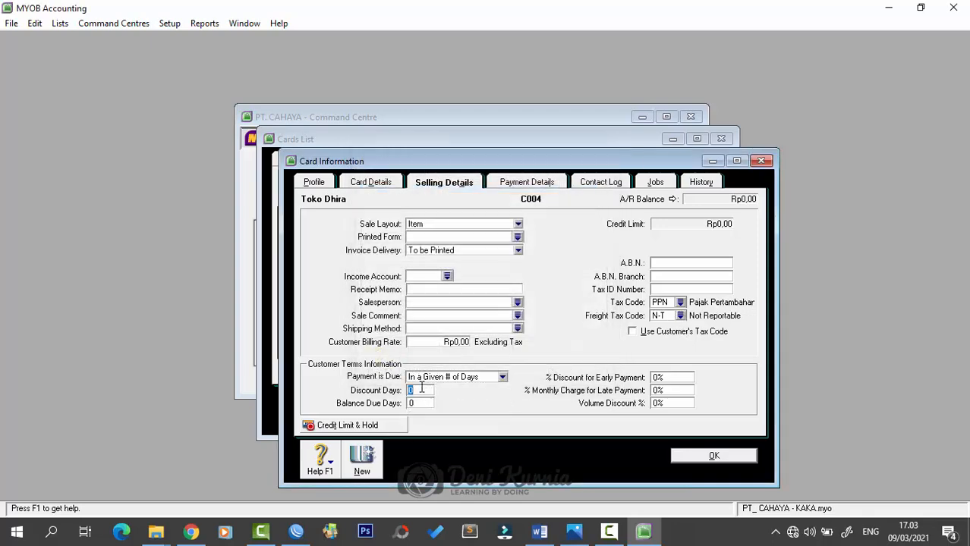
text(10)
key(Tab)
text(30)
key(Tab)
text(1)
key(Tab)
text(1)
click(677, 455)
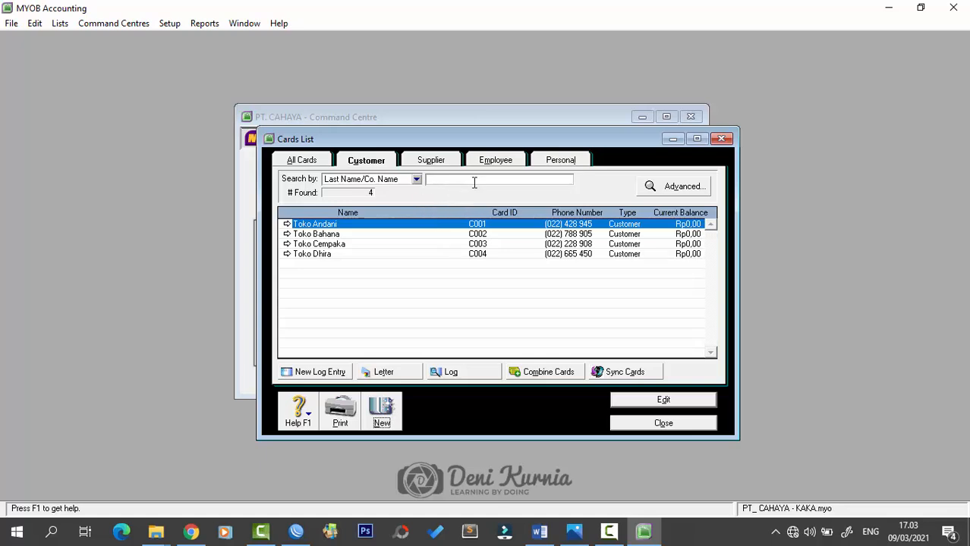
- Close the Cards List, open Customer Balances, and add a historical sale for Toko Andani
click(647, 424)
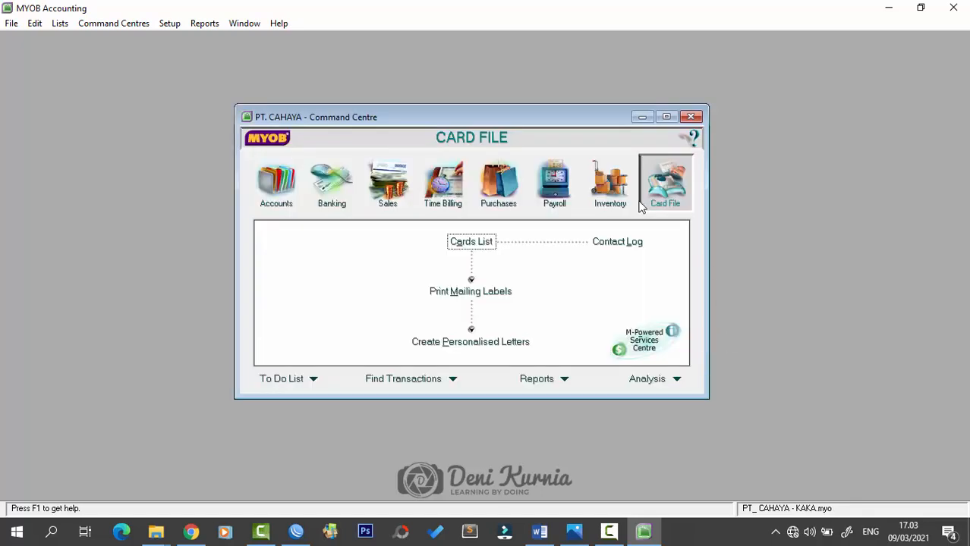
click(171, 24)
mouse_move(196, 57)
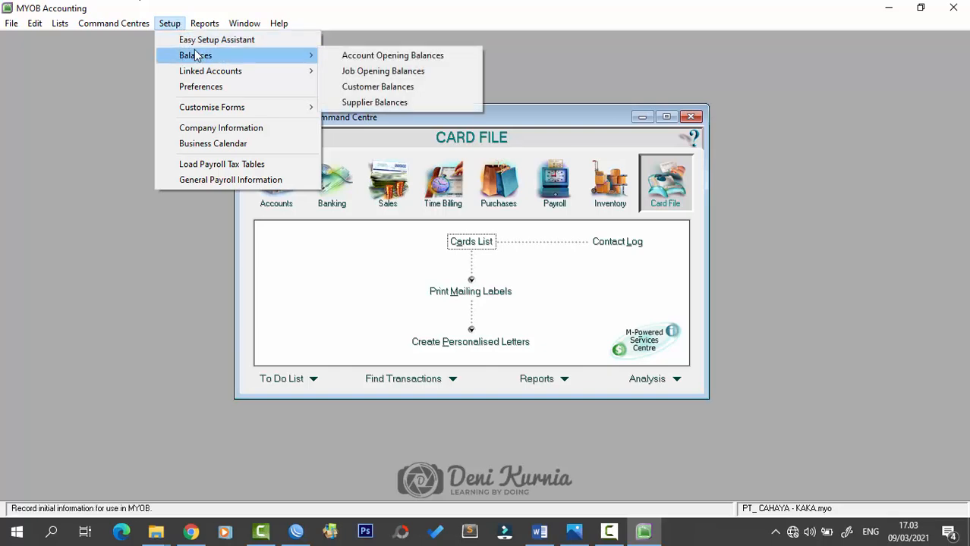
click(378, 88)
double_click(353, 201)
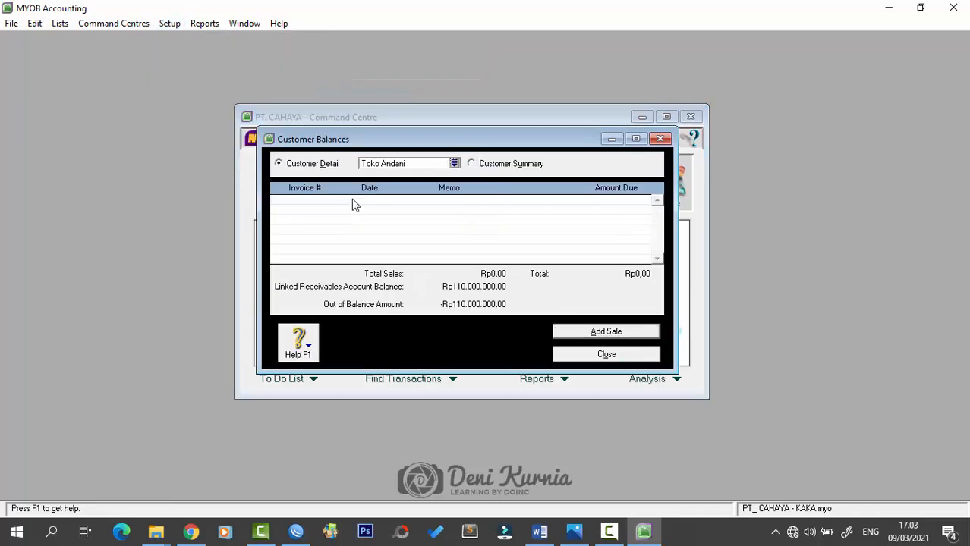
click(571, 338)
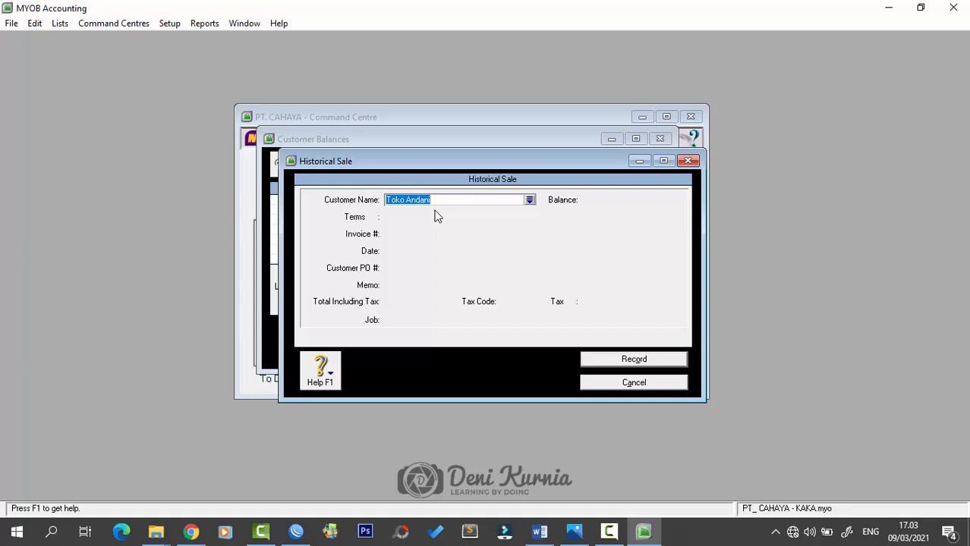
- Enter invoice FPJ11-8 dated 20/11/2018, memo 'Saldo Awal Piutang Toko Andani', total 44.000.000
key(Tab)
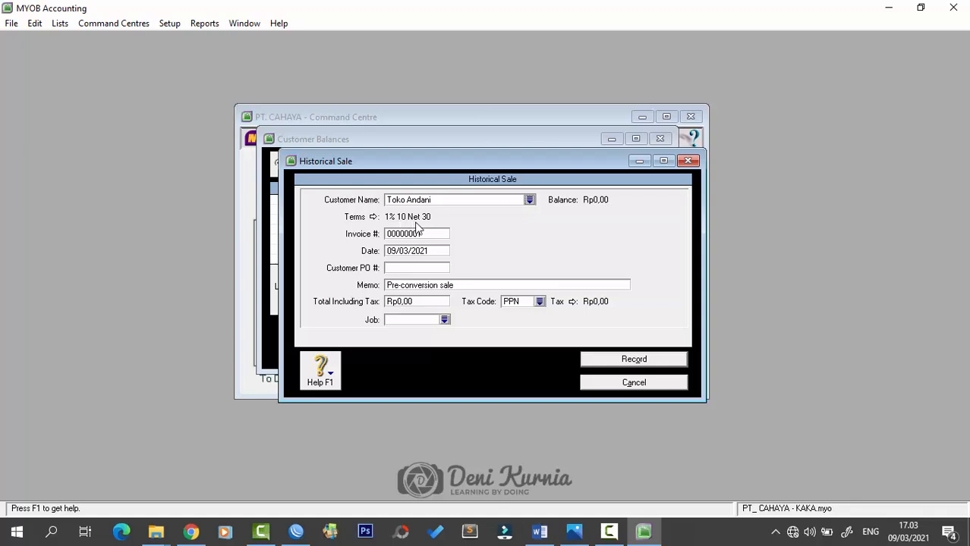
click(425, 234)
text(FC)
key(BackSpace)
text(PJ11-8)
key(Tab)
text(20/11/2018)
key(Tab)
key(Tab)
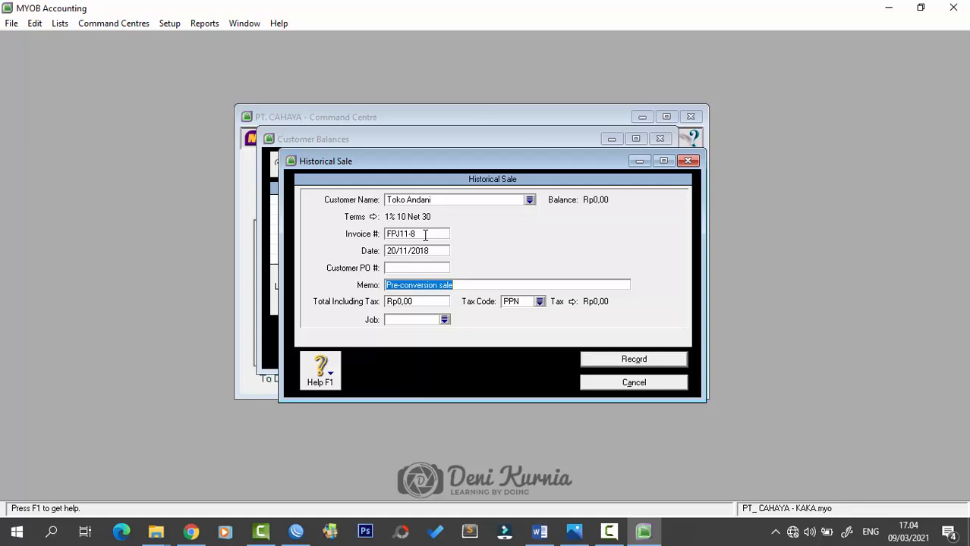
text(Saldo Awal)
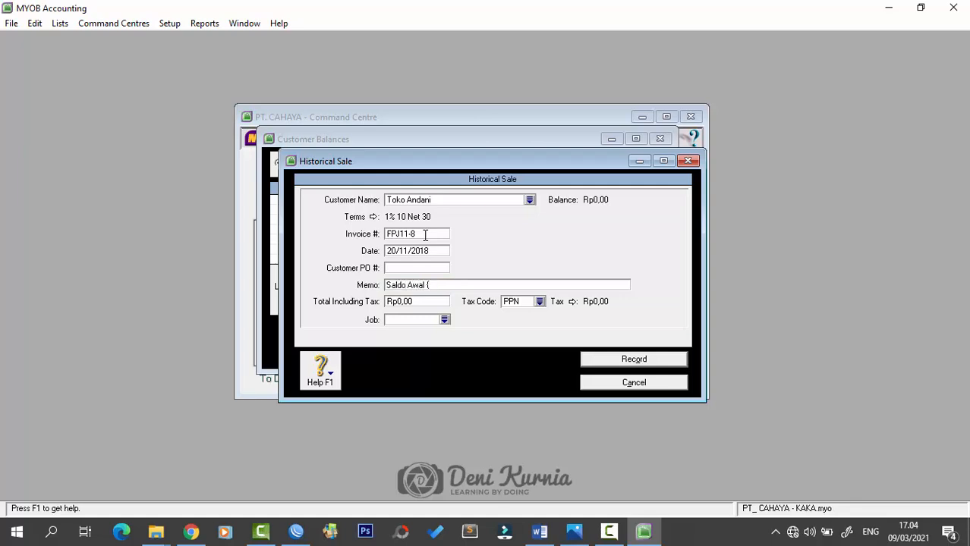
text( Piutang Toko Andani)
click(412, 302)
text(4)
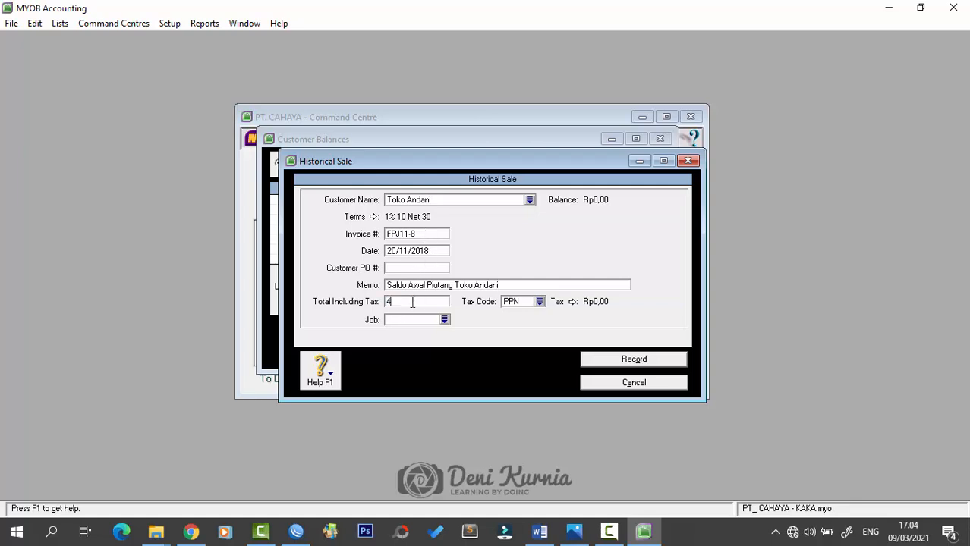
text(4.000.000)
key(Tab)
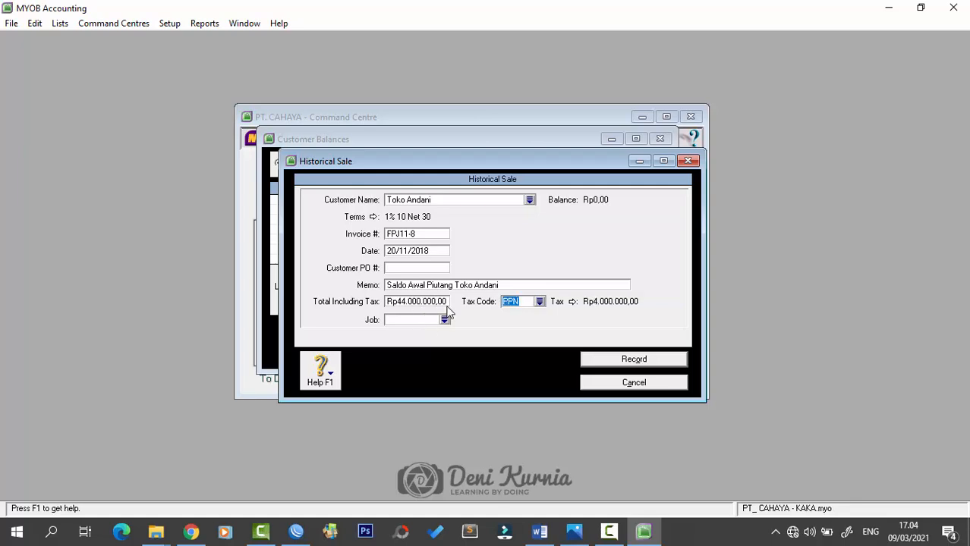
- Review the remaining sale fields, record the sale, and dismiss the cash-basis note
click(507, 286)
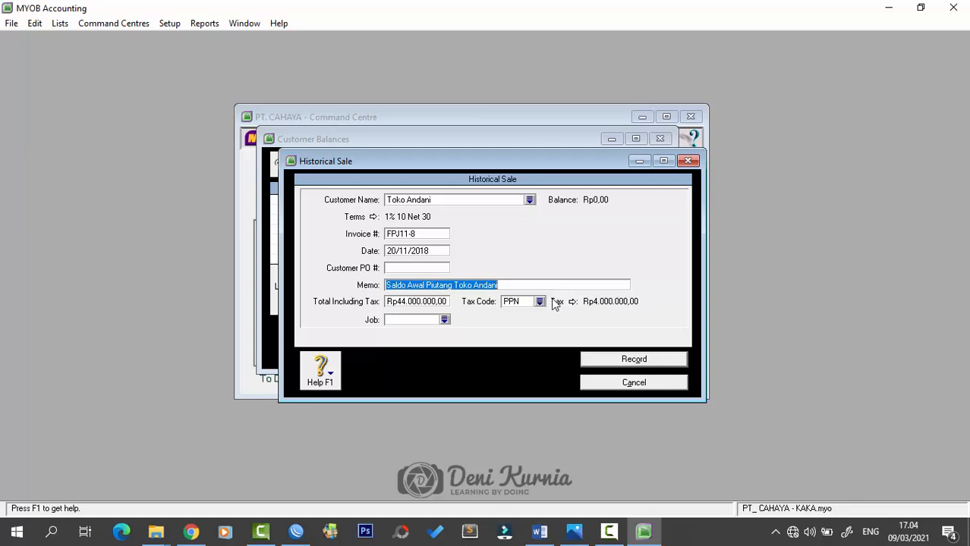
key(Tab)
key(Tab)
key(Tab)
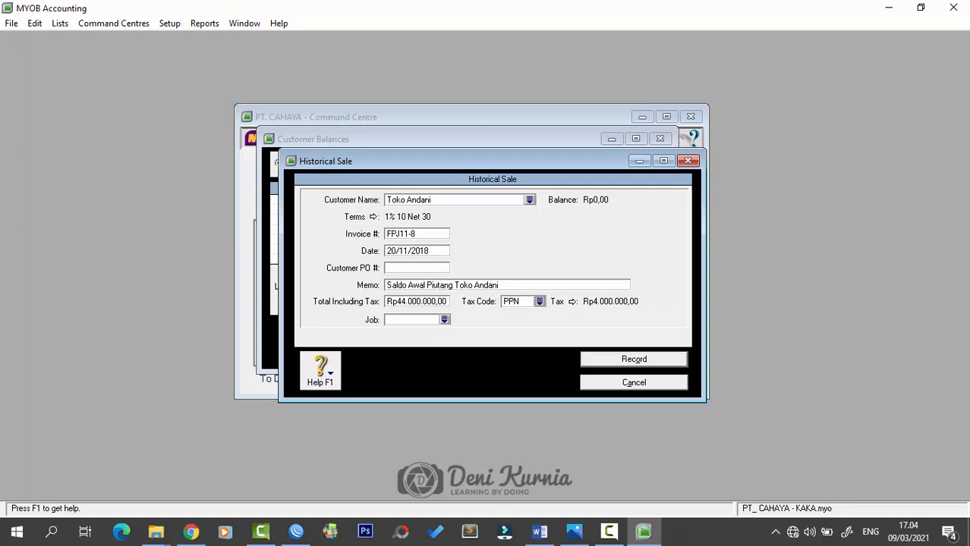
key(alt+Tab)
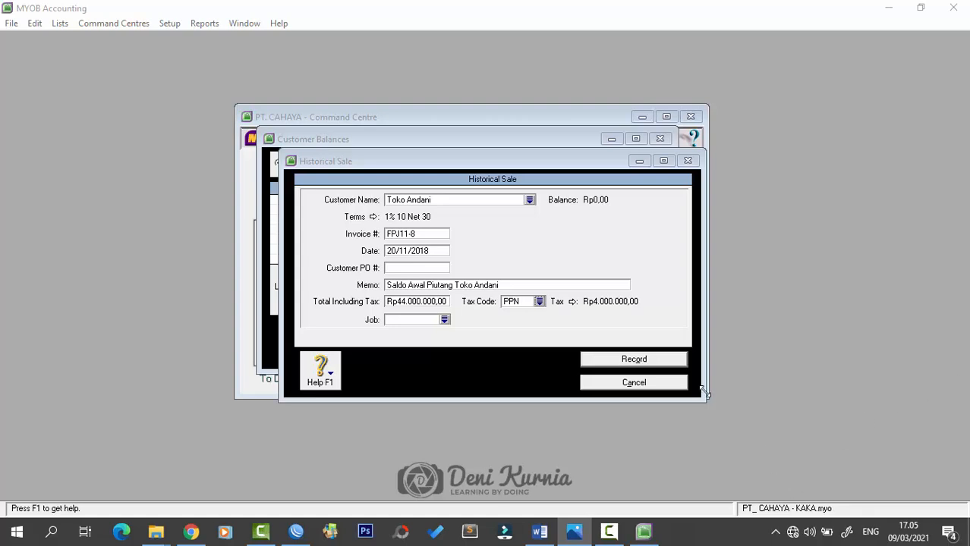
click(671, 364)
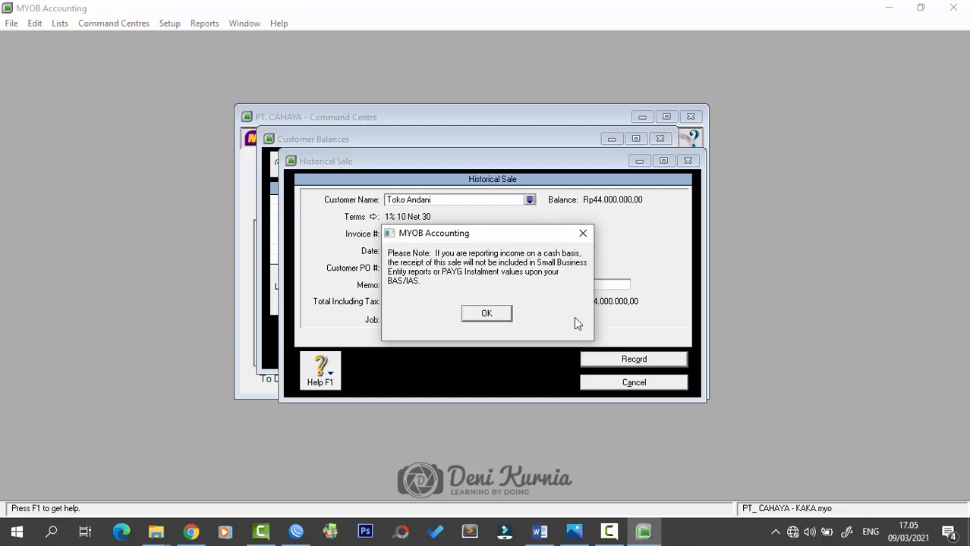
click(499, 314)
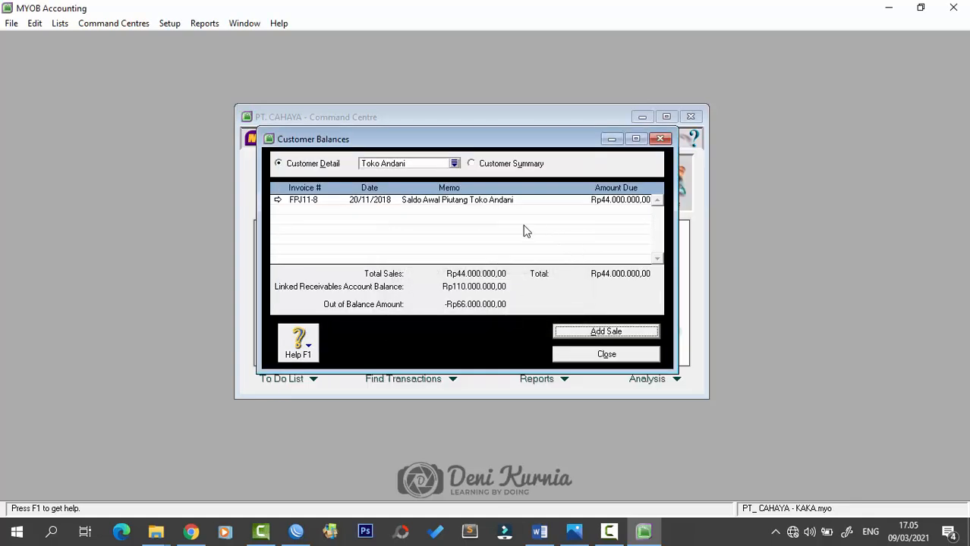
- Select Toko Bahana in Customer Balances and start a new historical sale
click(455, 164)
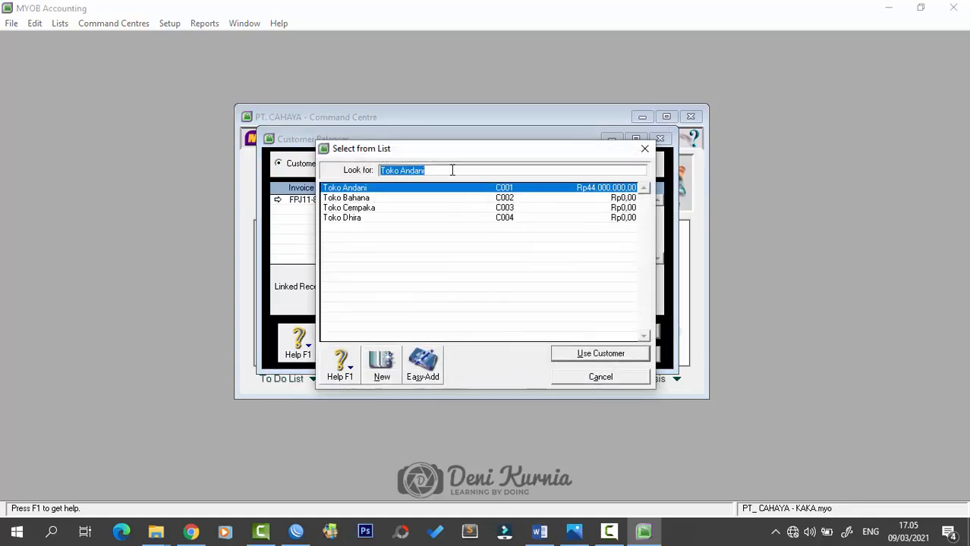
click(380, 201)
click(587, 350)
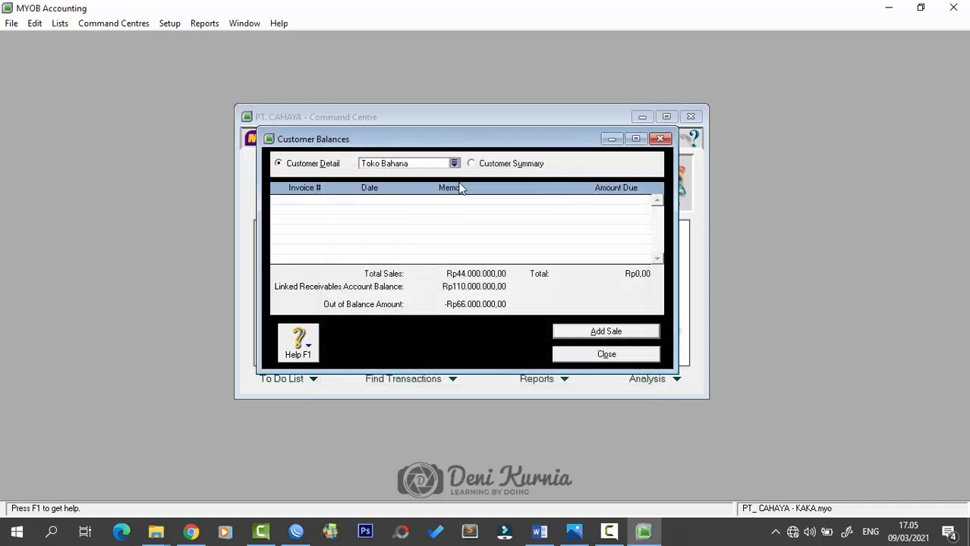
click(588, 333)
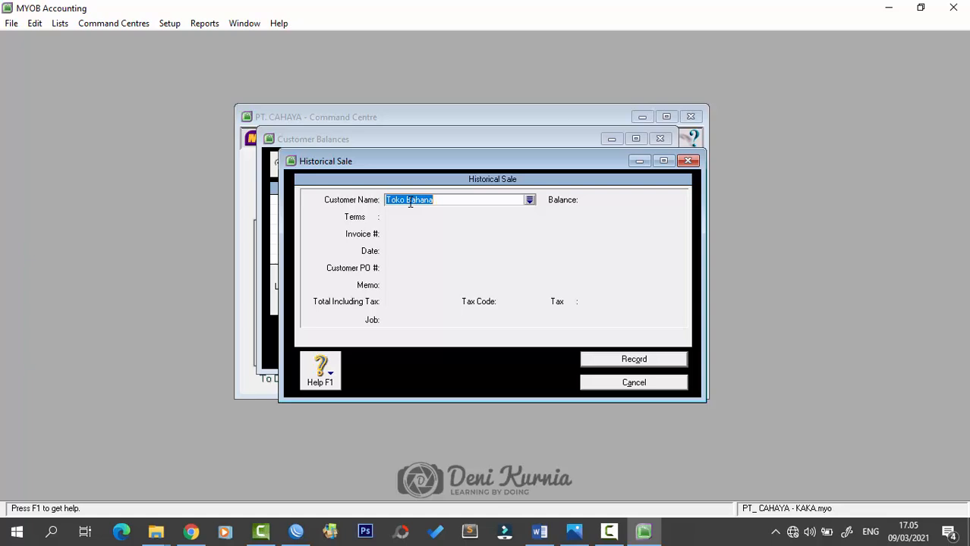
- Record invoice FPJ11-11 dated 25/11/2018, memo 'Saldo Awal Piutang Toko Bahana', total 33000
key(Tab)
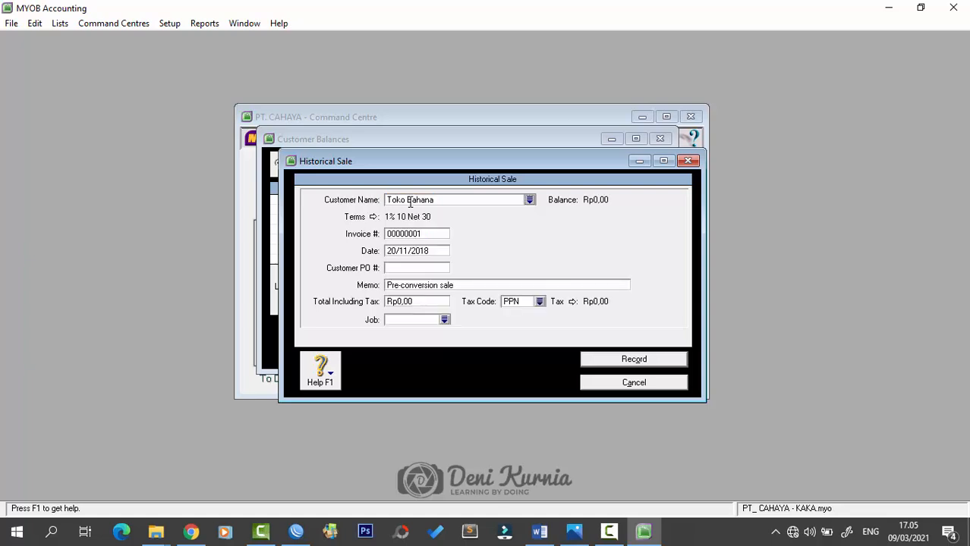
key(Tab)
key(Tab)
text(FPJ11-11)
key(Tab)
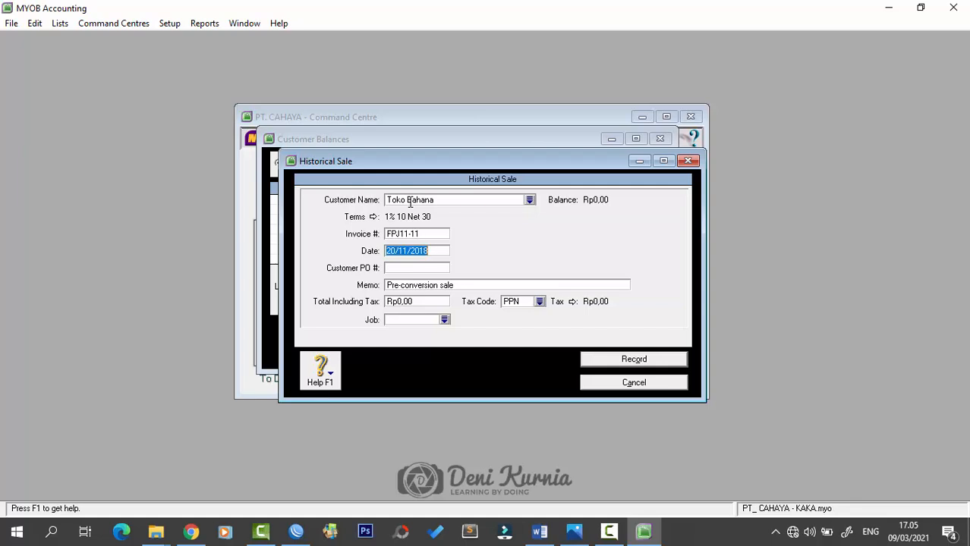
text(25/11/2018)
key(Tab)
key(Tab)
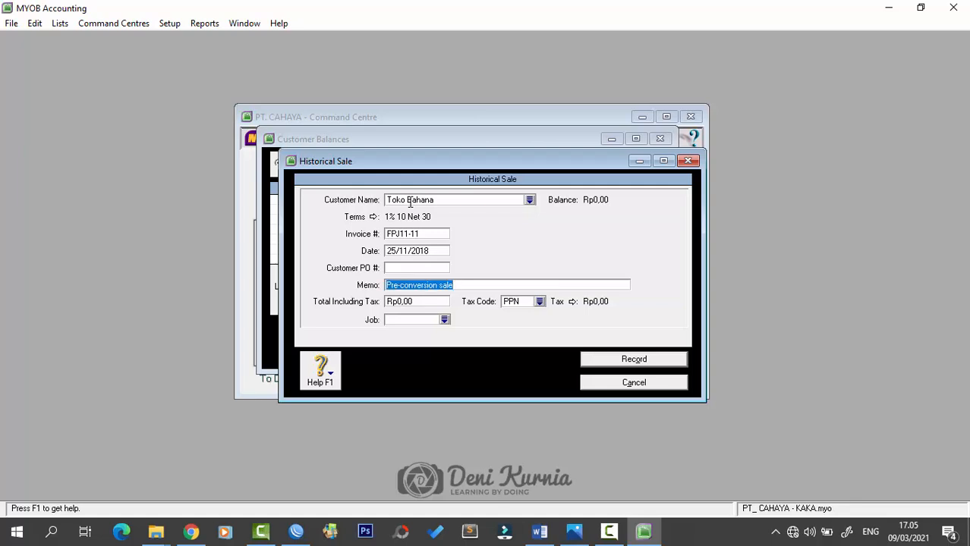
text(Saldo Awal)
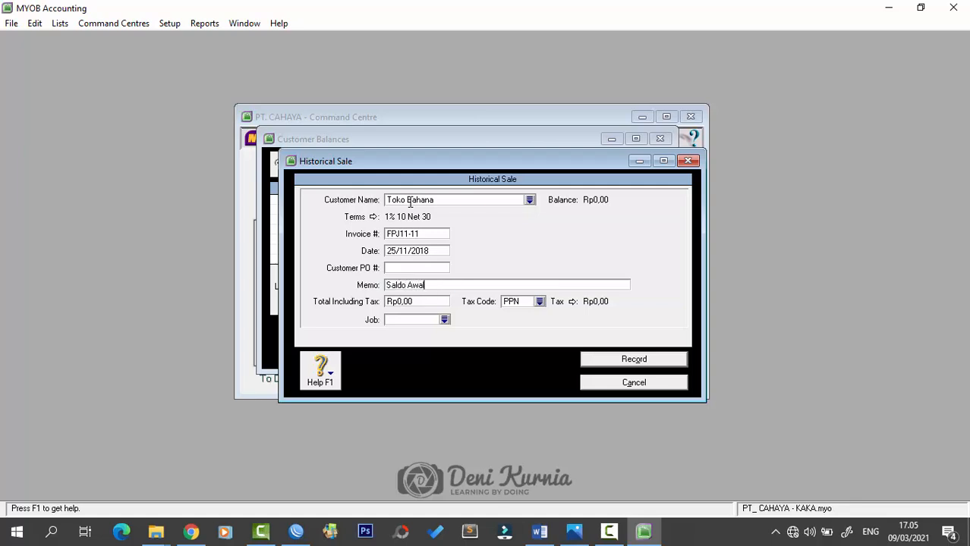
text( Piutang Toko Bahana)
key(Tab)
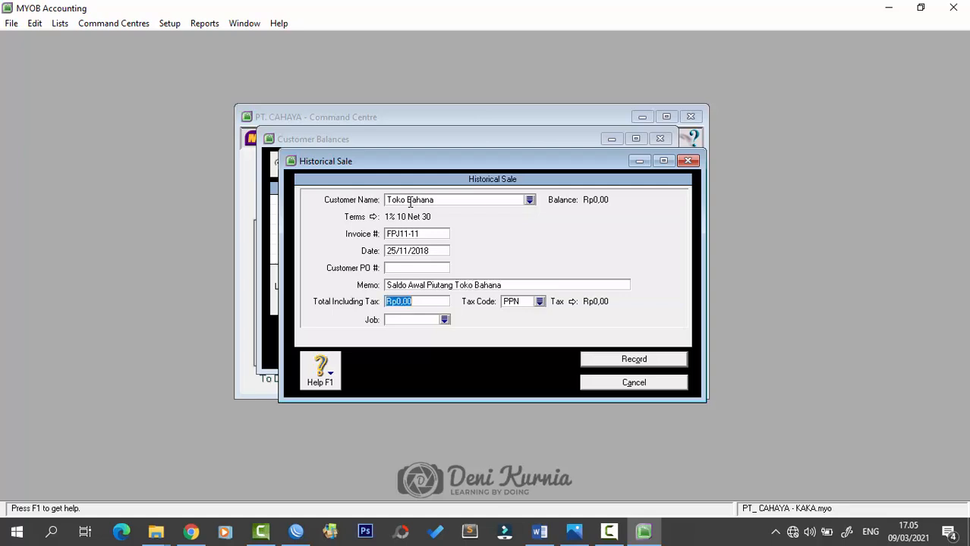
text(33000)
key(Tab)
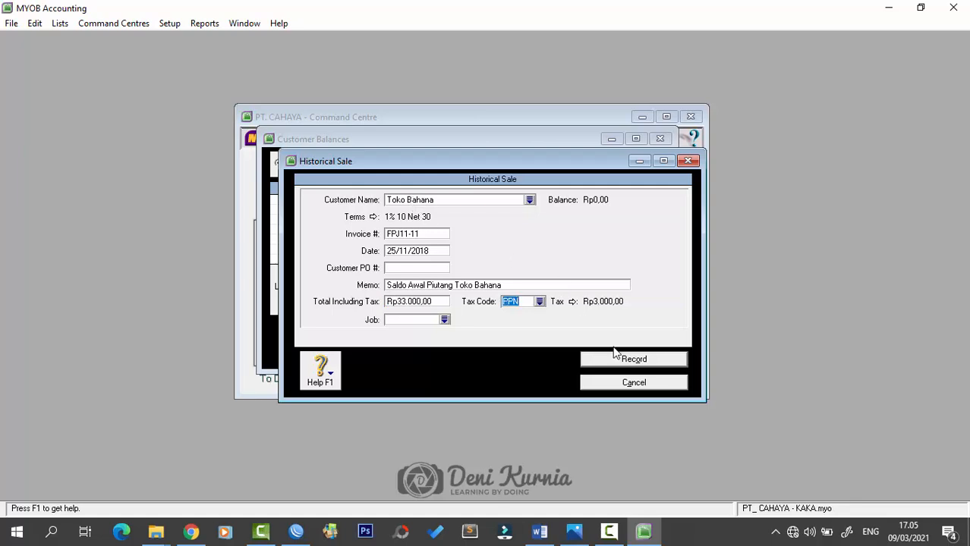
click(645, 366)
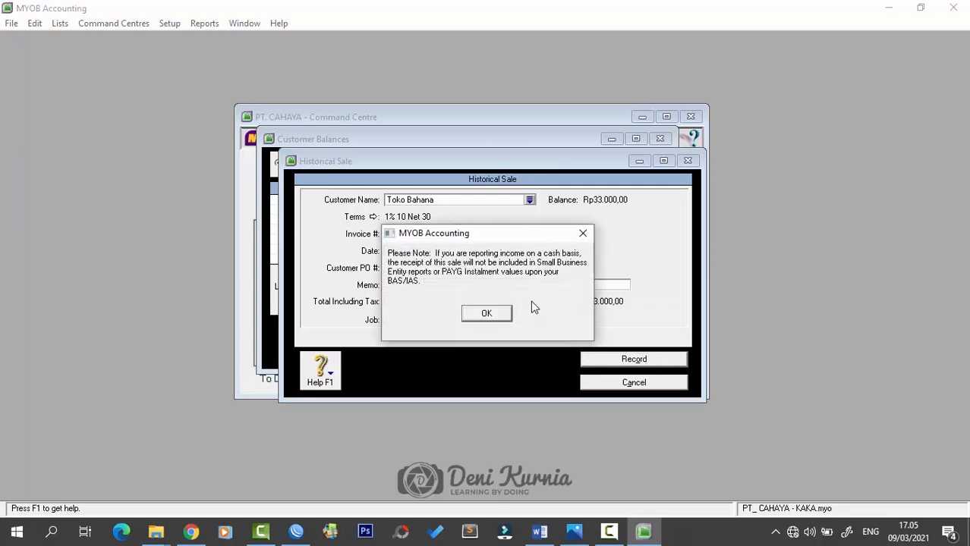
click(487, 314)
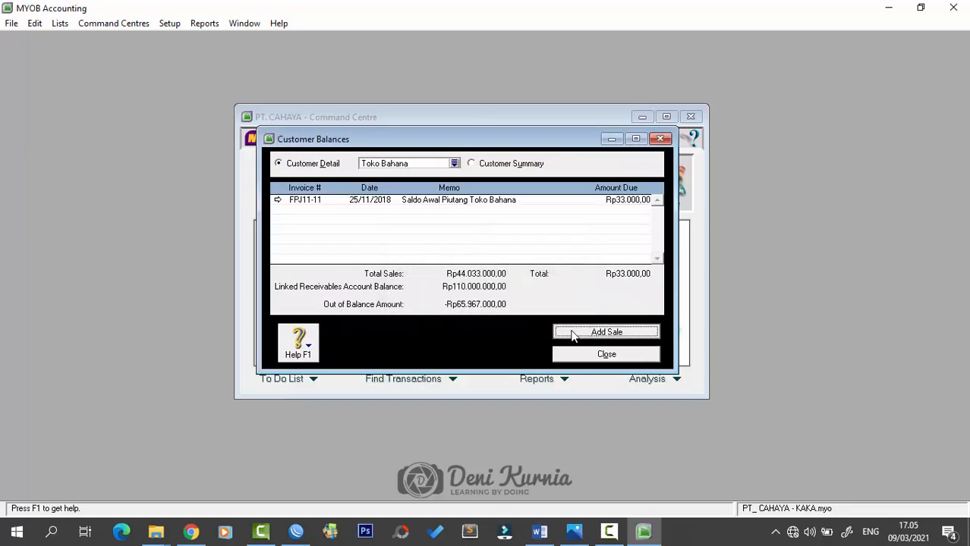
click(606, 333)
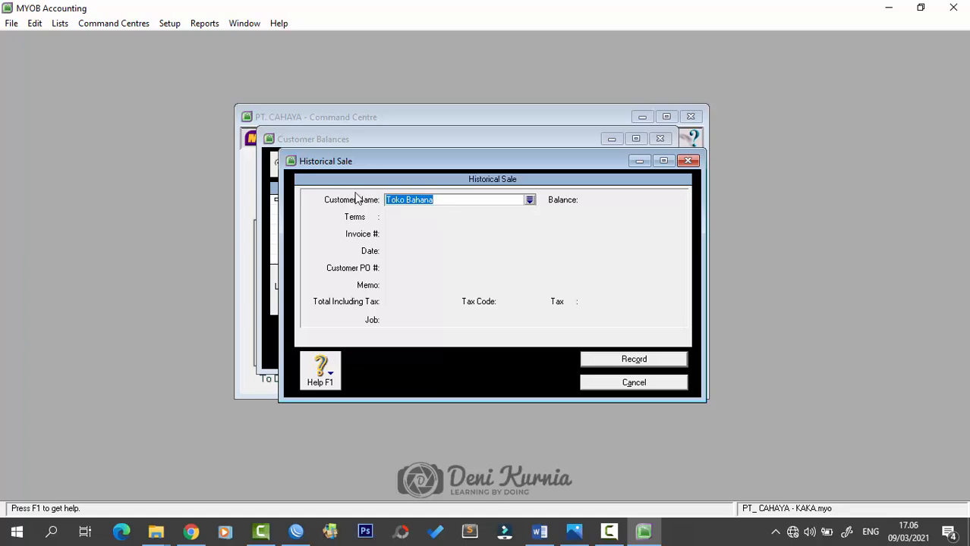
- Start the historical sale for Toko Dhira with invoice number SPJ11-12
click(530, 200)
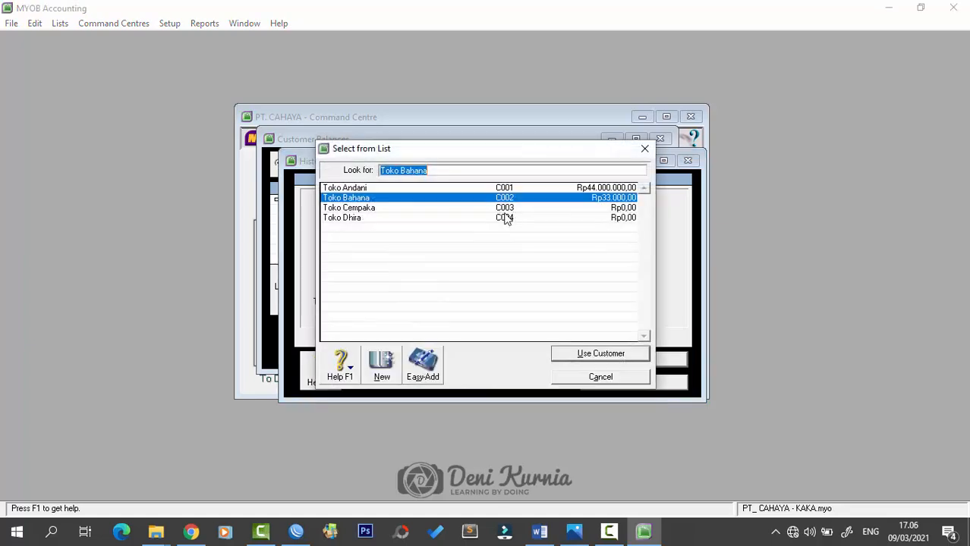
click(370, 220)
click(597, 352)
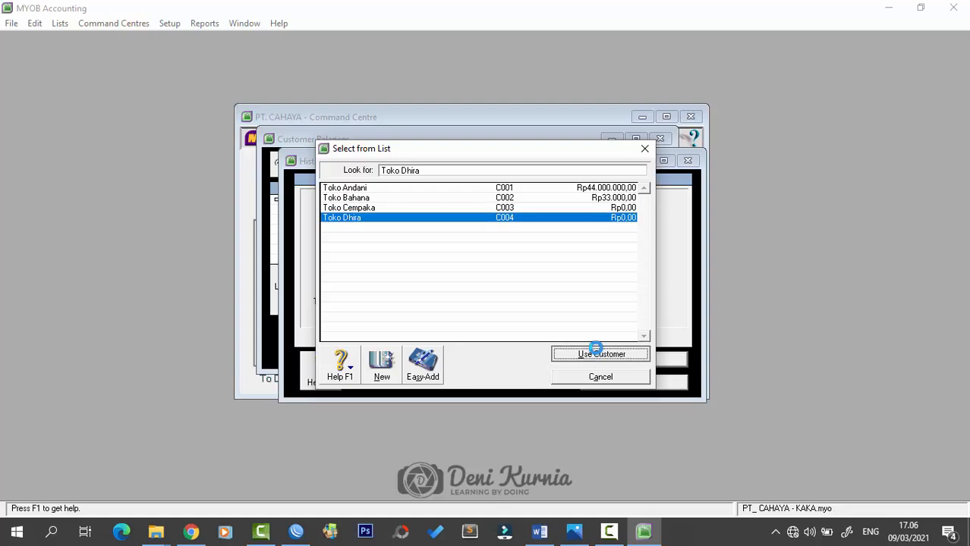
click(430, 237)
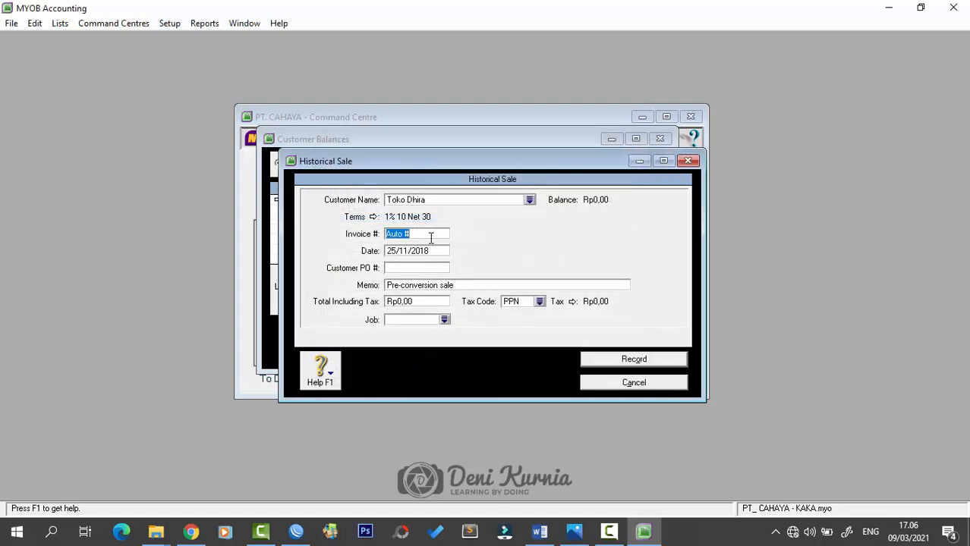
text(SPJ11-12)
key(Tab)
- Enter date 30/11/2018, memo 'Saldo Awal Piutang Toko Dhira', total 33.000.000, and record it
text(0)
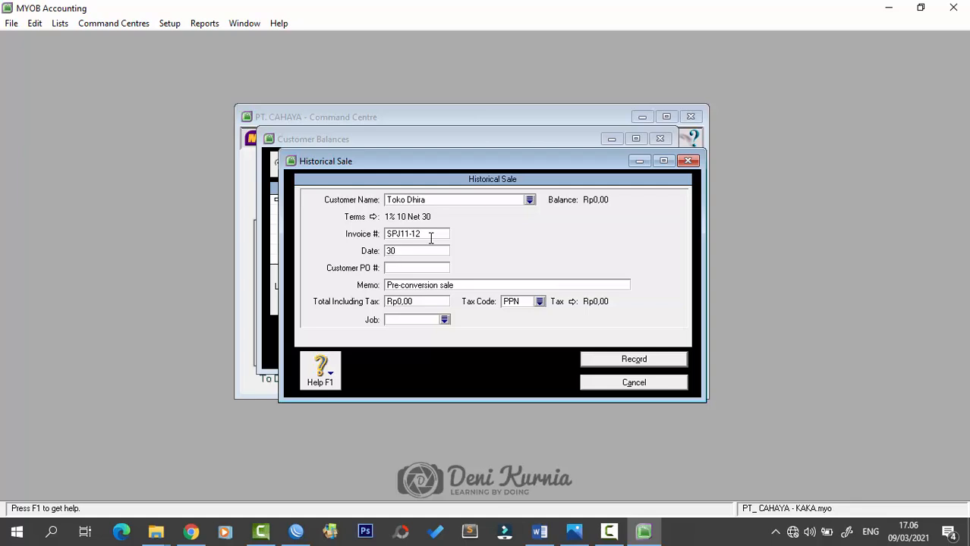
text(/11/2018)
key(Tab)
key(Tab)
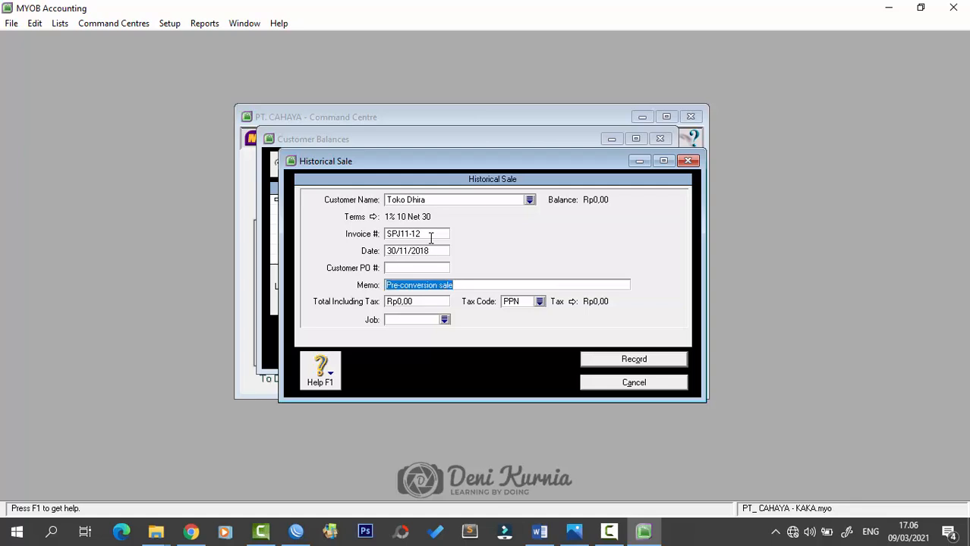
text(Saldo Awal Pi)
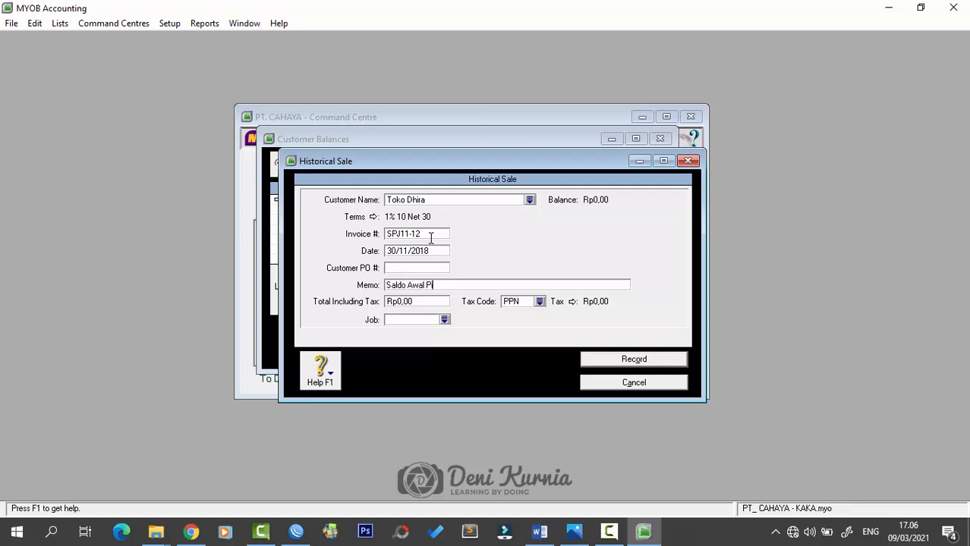
text(utang Toko Dhira)
key(Tab)
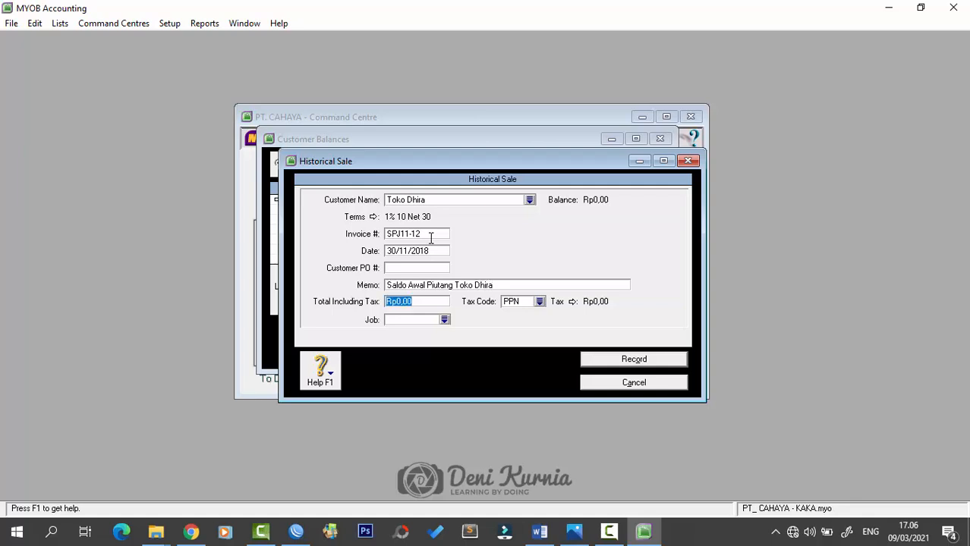
text(33.000.000)
key(Tab)
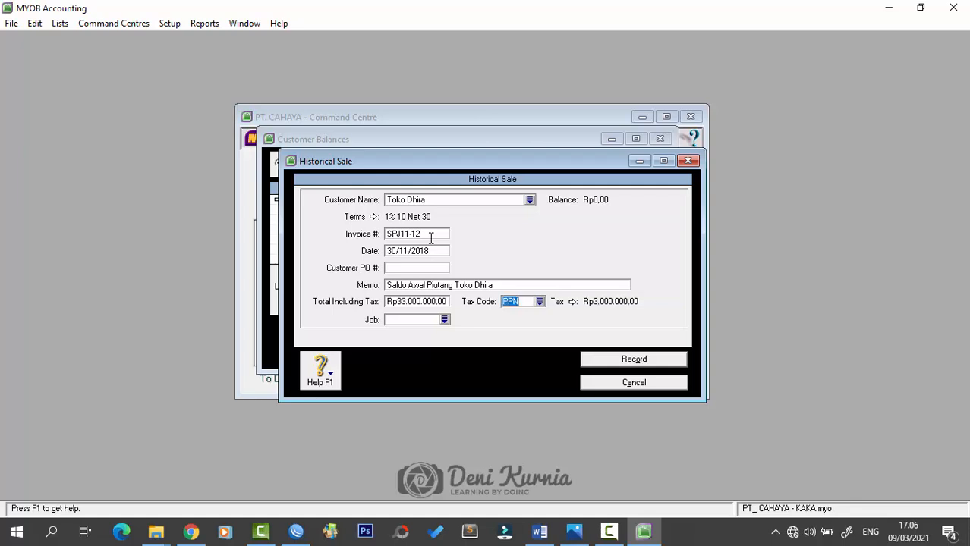
click(630, 361)
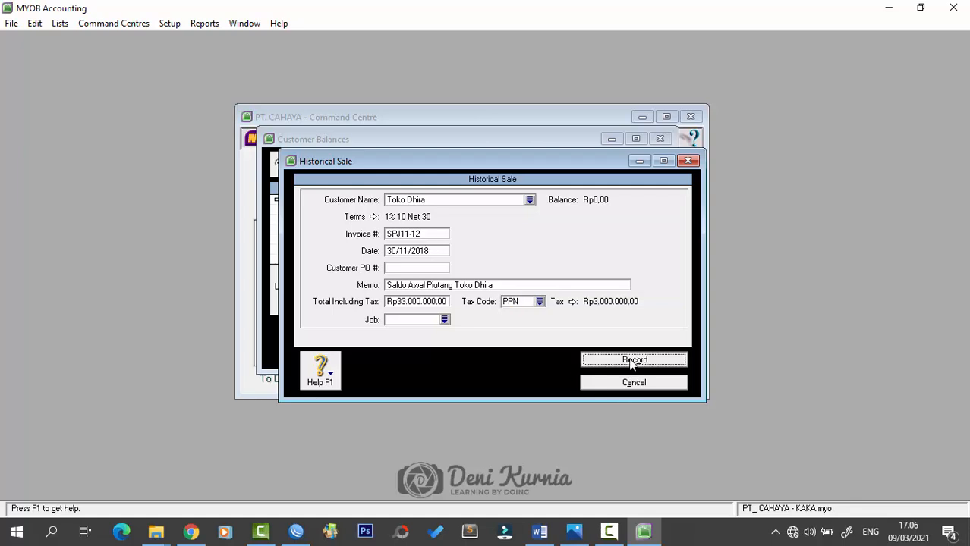
click(485, 314)
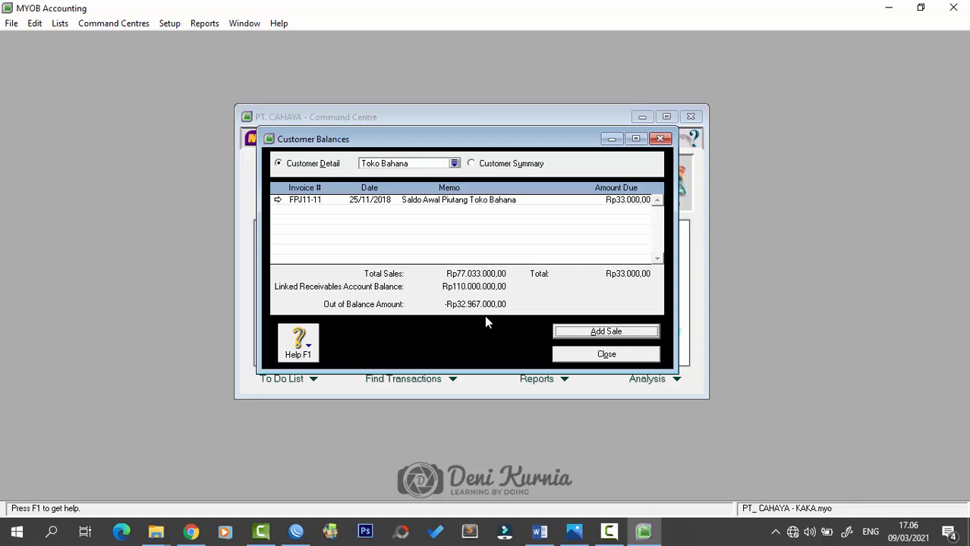
- Reopen Toko Bahana's invoice FPJ11-11, change its total to 33.000.000, and save it
click(454, 164)
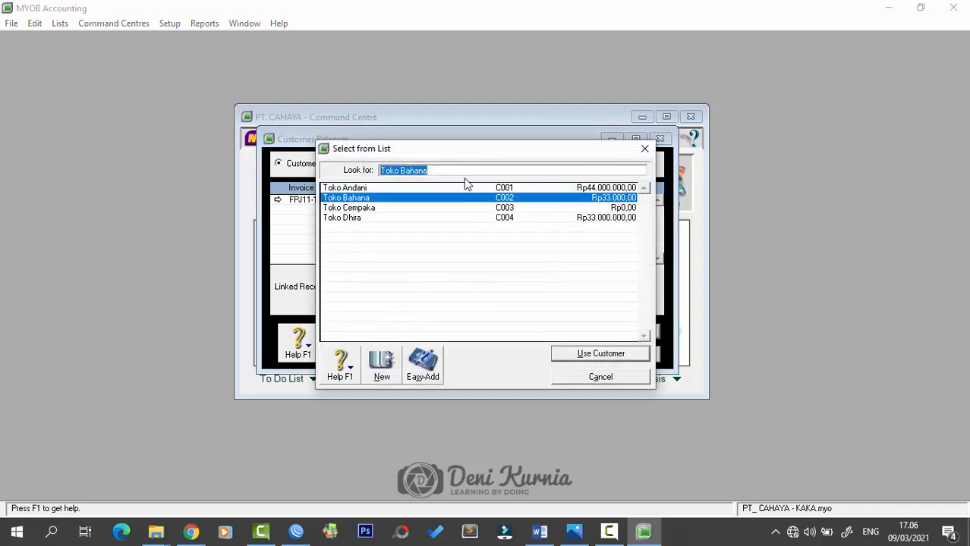
double_click(400, 200)
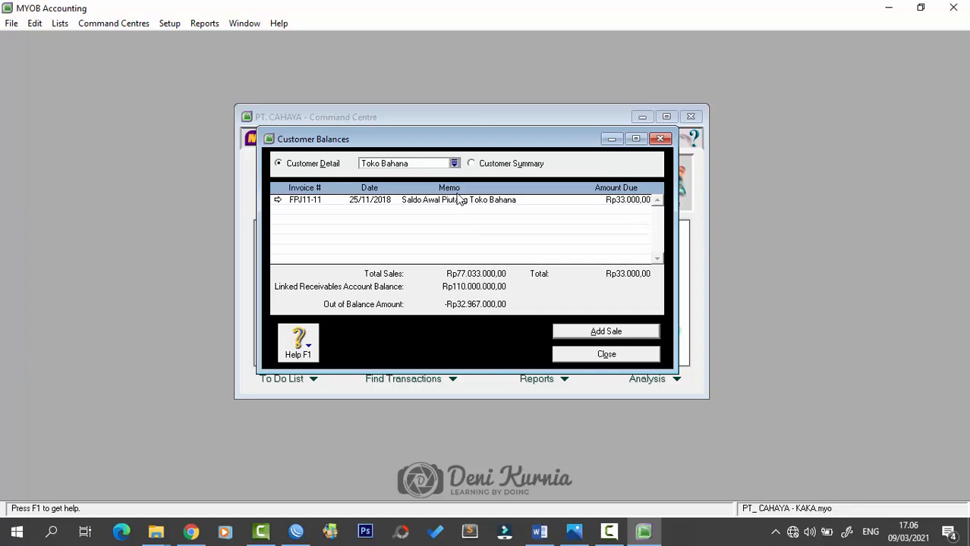
double_click(426, 202)
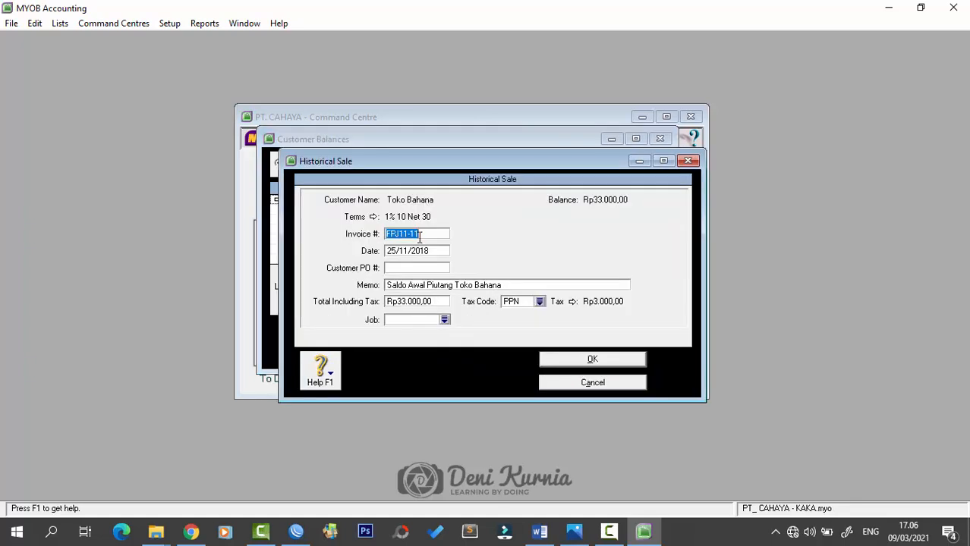
click(417, 303)
text(33.000.000)
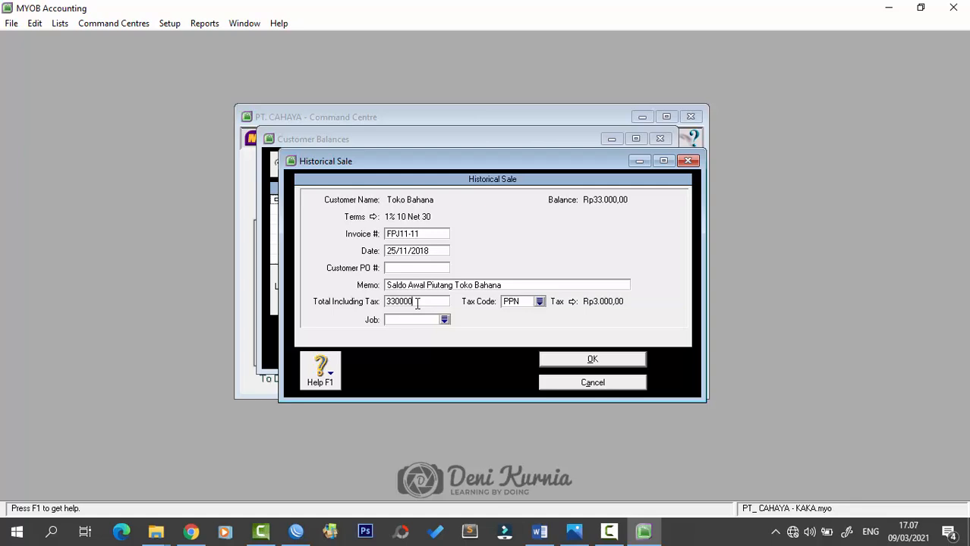
key(Tab)
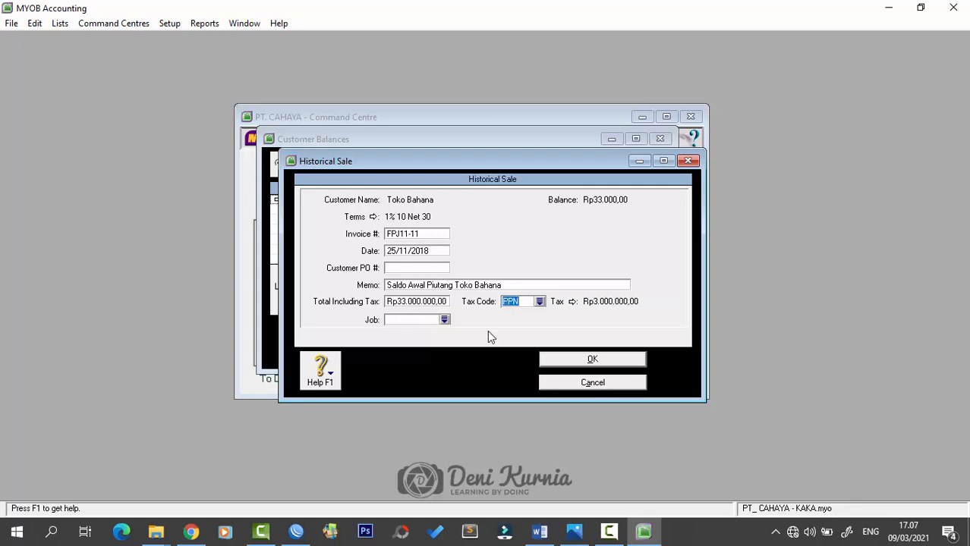
click(559, 359)
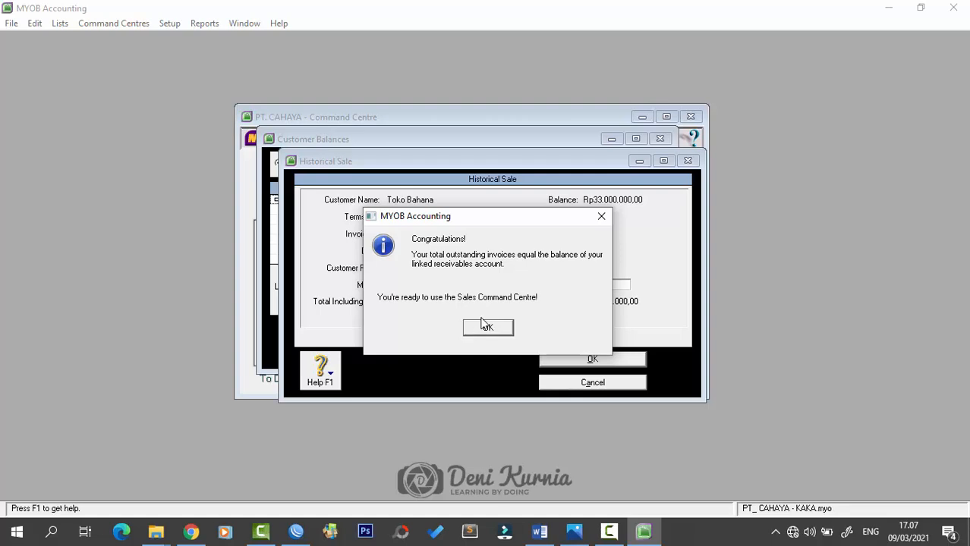
click(487, 329)
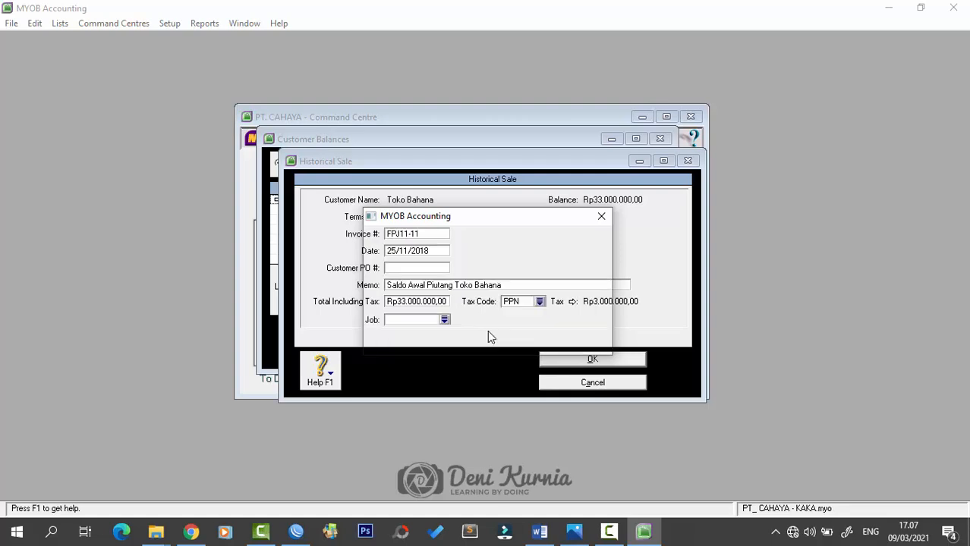
click(487, 313)
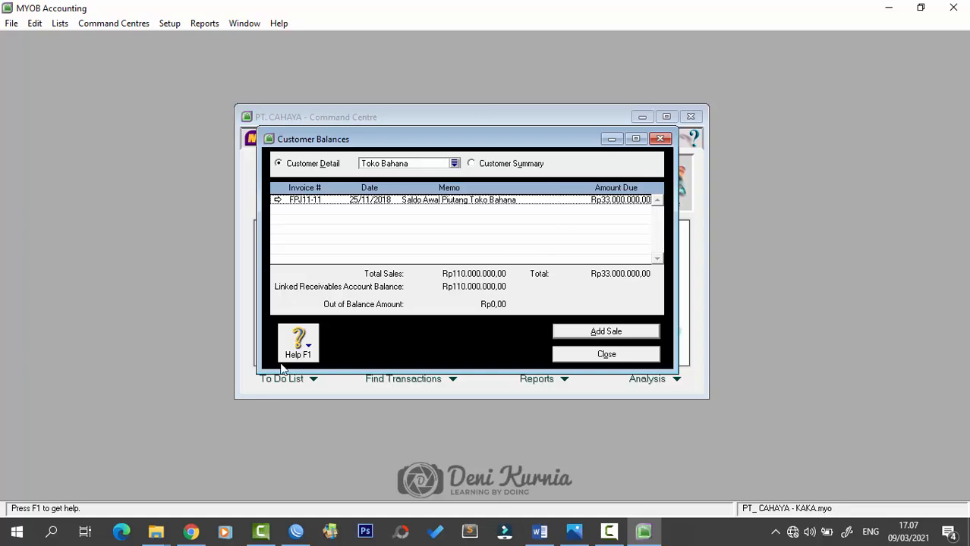
- Close Customer Balances and show the Supplier tab of the Cards List
click(454, 163)
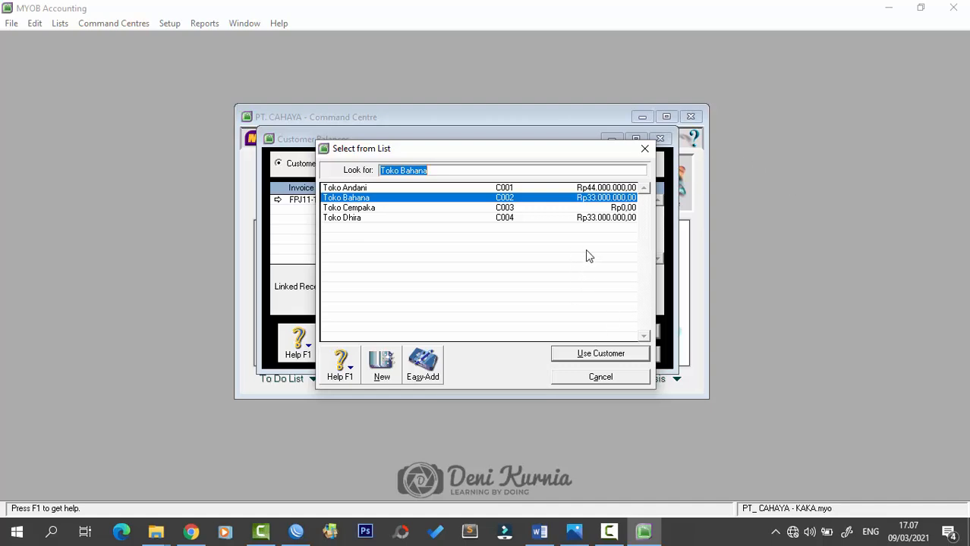
click(584, 380)
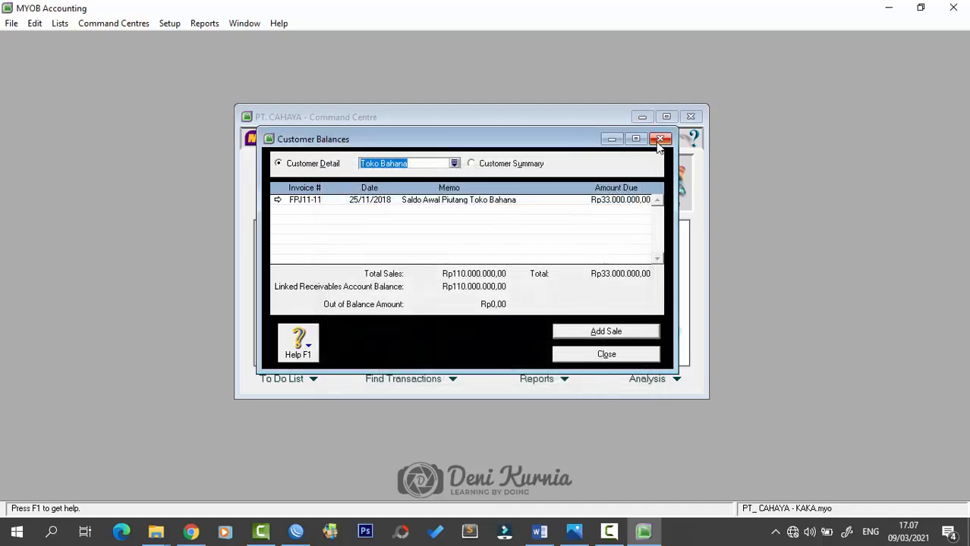
click(660, 139)
click(467, 253)
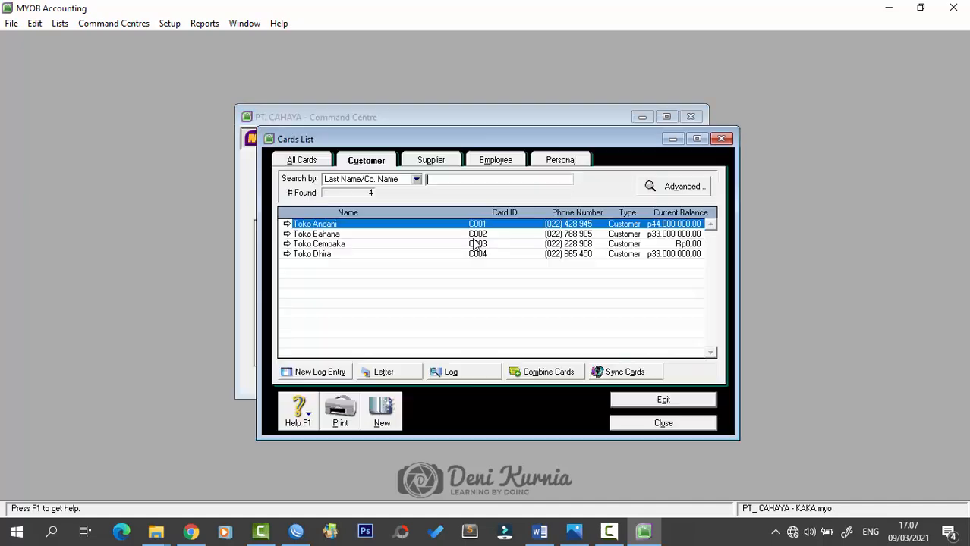
click(424, 164)
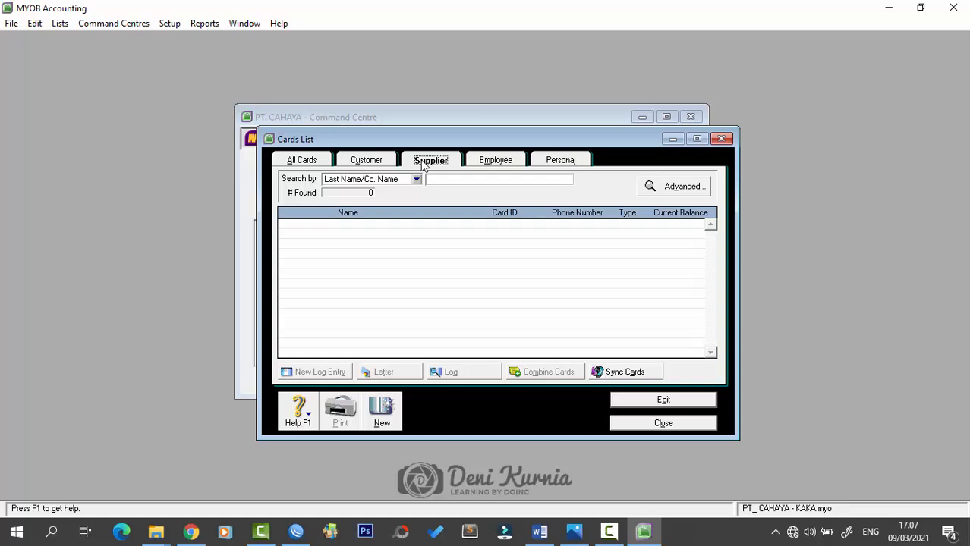
- Create supplier card PT. Asoka, ID S001, with its street address in Bandung, Indonesia, and phone number
click(367, 414)
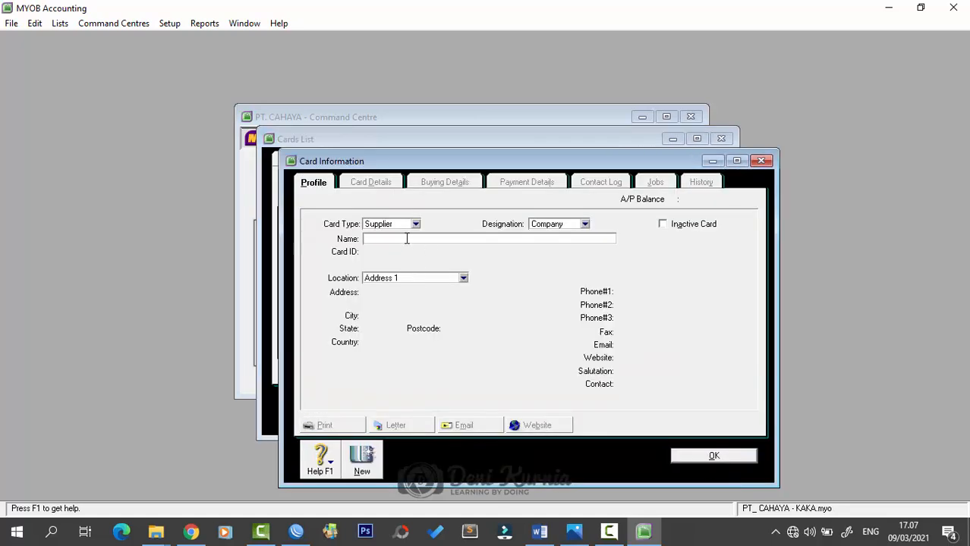
key(Caps_Lock)
text(PT.)
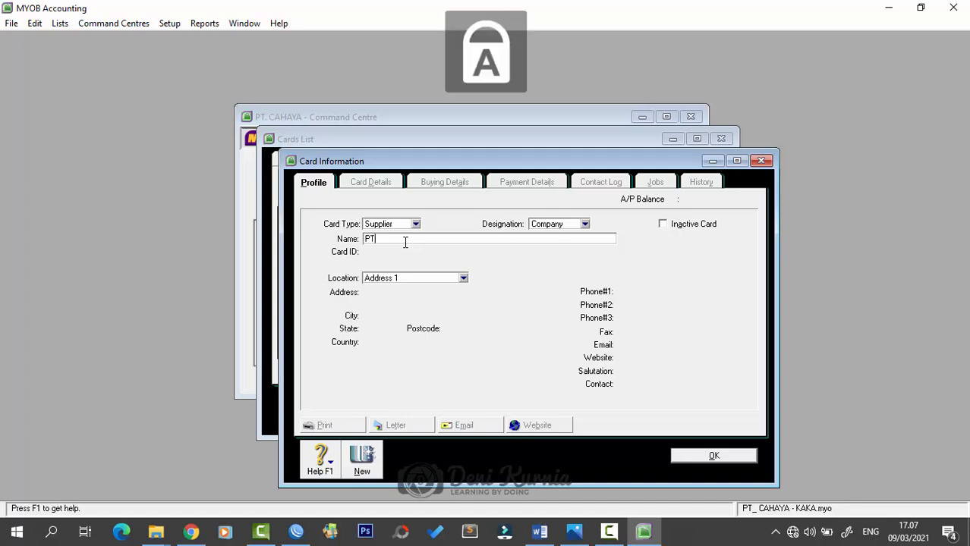
key(Caps_Lock)
text(Asoka)
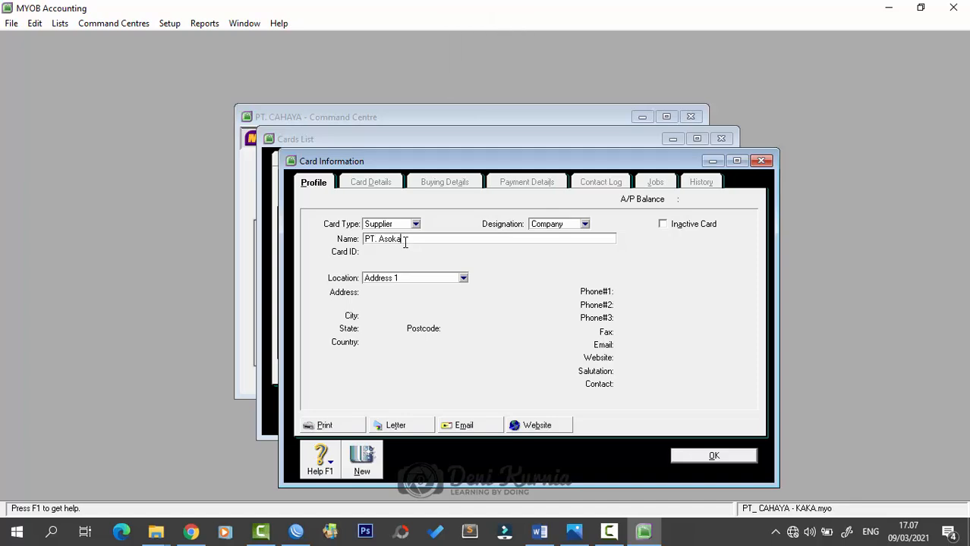
key(Tab)
text(S001)
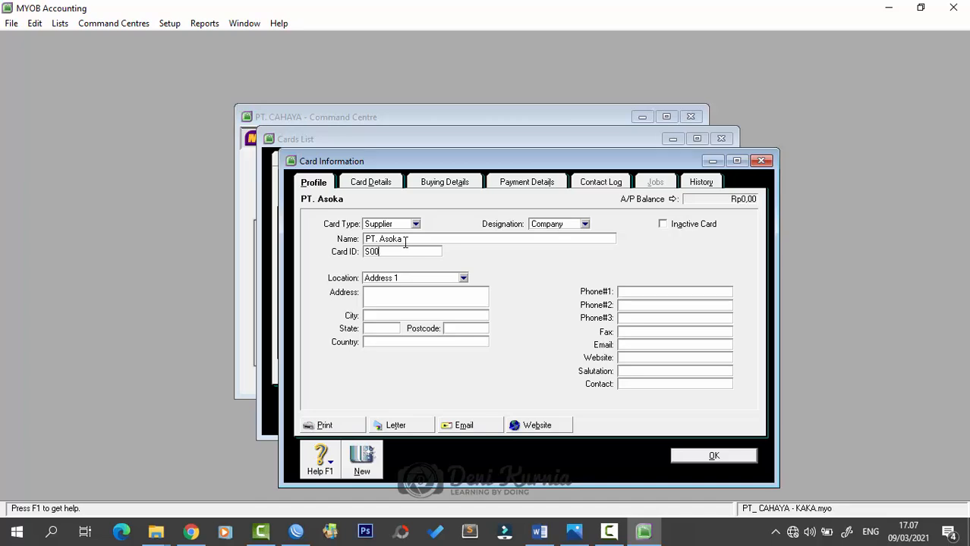
key(Tab)
key(Tab)
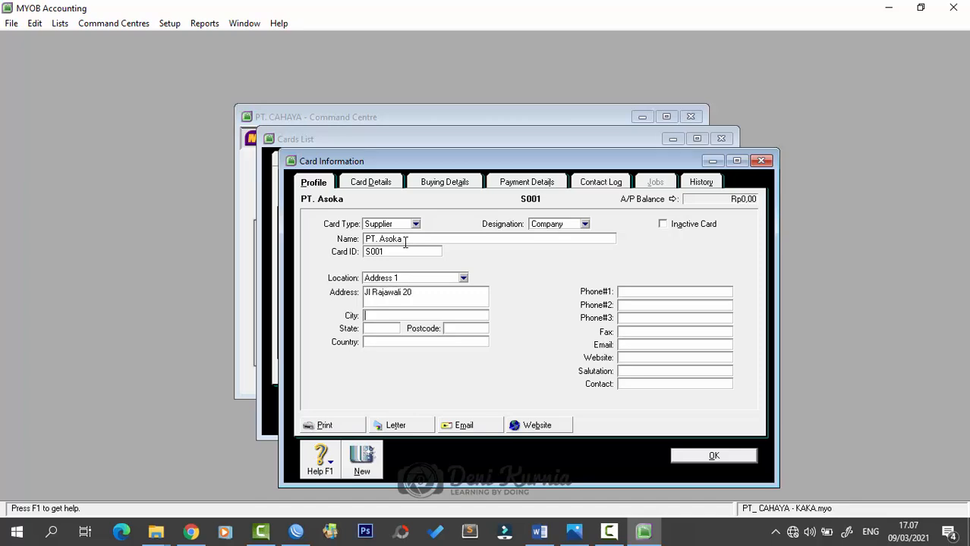
text(Bandung)
key(Tab)
key(Tab)
key(Tab)
text(IDn)
key(BackSpace)
key(BackSpace)
text(njdonesia)
key(Tab)
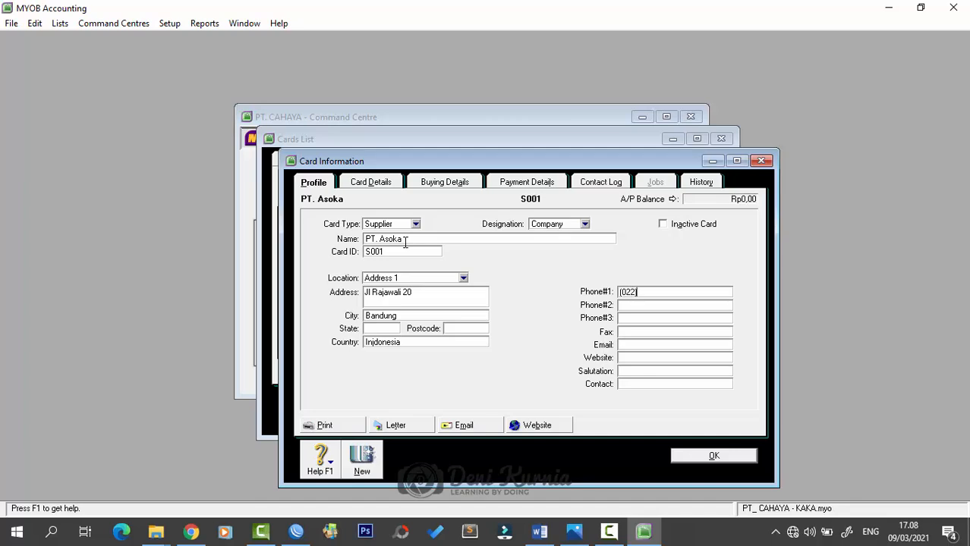
- Set PT. Asoka's buying details to the Item purchase layout with N-T freight tax
click(440, 184)
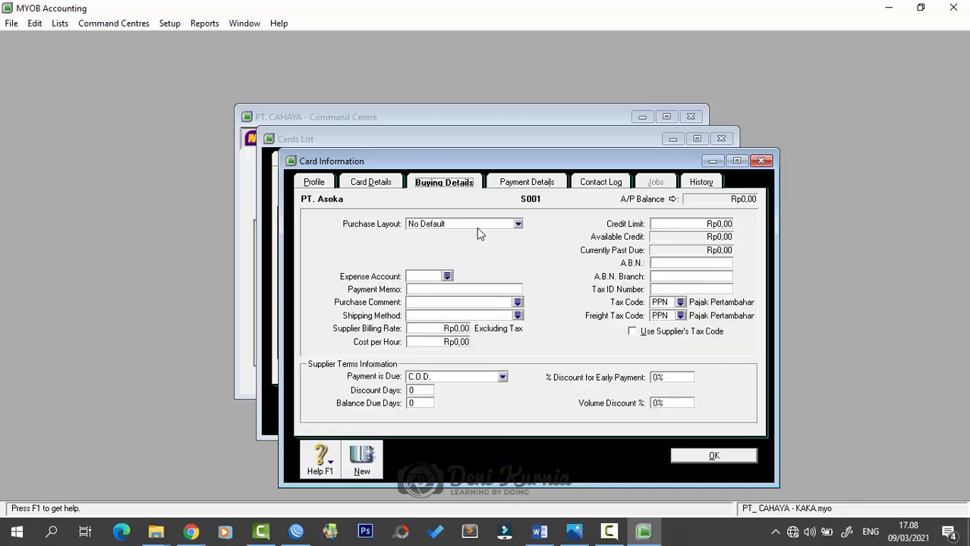
click(478, 225)
click(490, 256)
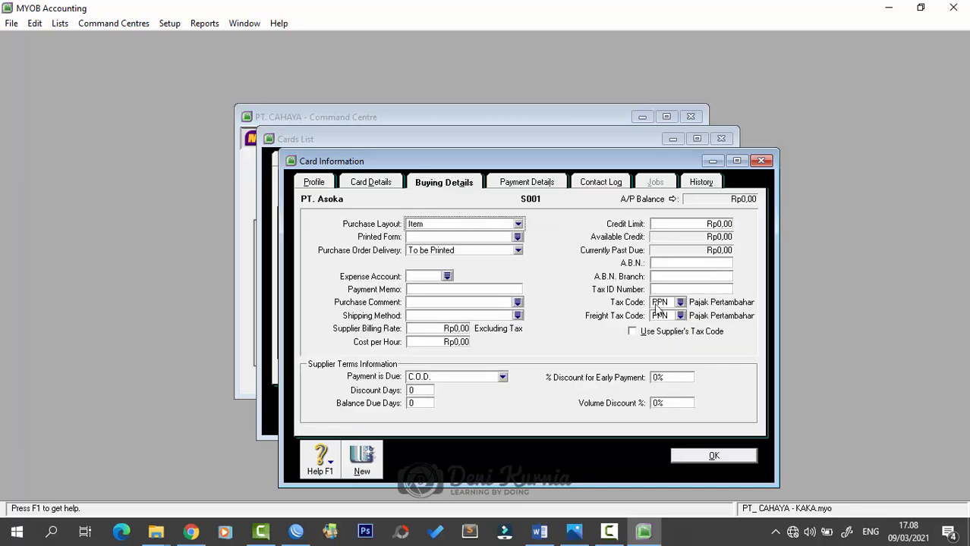
click(682, 315)
click(454, 190)
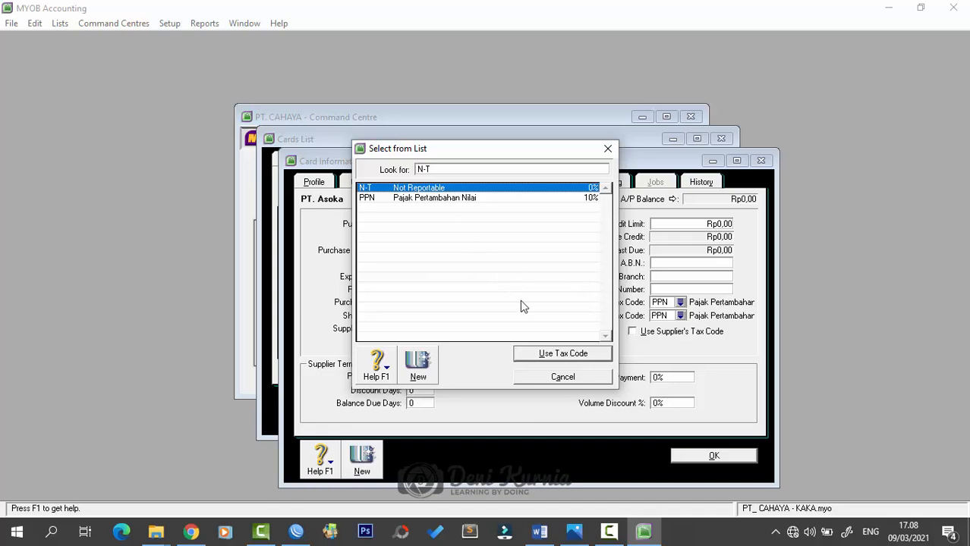
click(546, 353)
- Give PT. Asoka terms of 10/50 days with a 2% early payment discount, and save
click(456, 378)
click(444, 410)
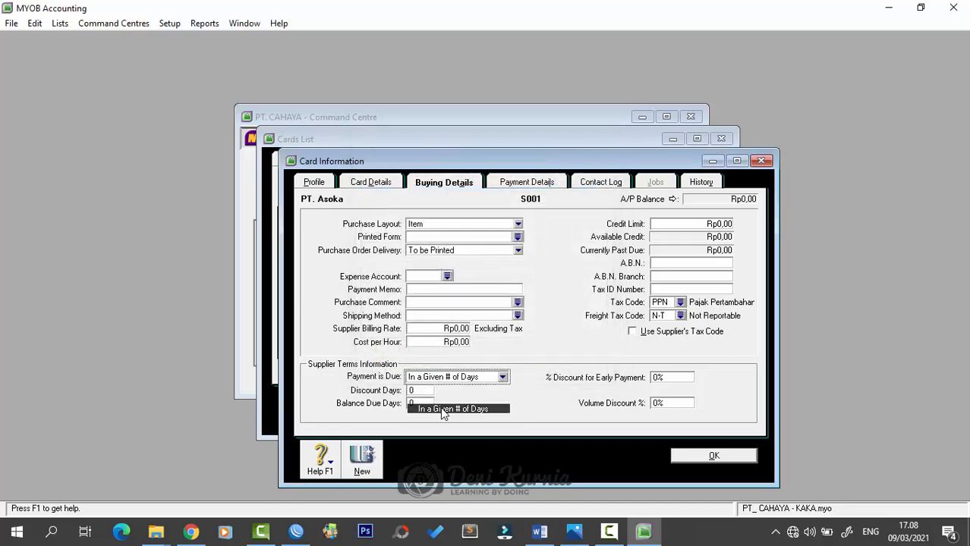
click(429, 391)
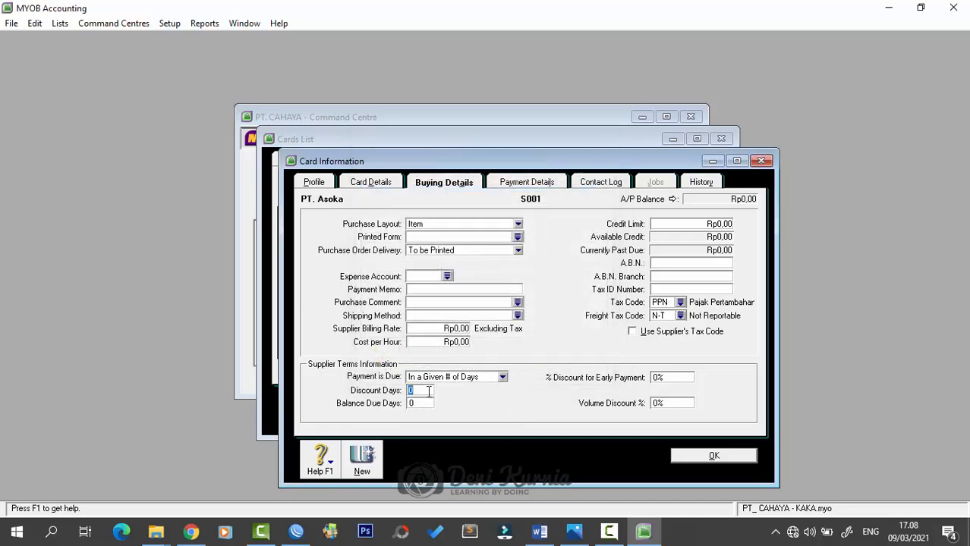
text(10)
key(Tab)
text(50)
key(Tab)
text(2)
click(685, 458)
- Create a new supplier card PT. Bharata, ID S002, in Bandung, Indonesia, with its street address and phone
click(372, 421)
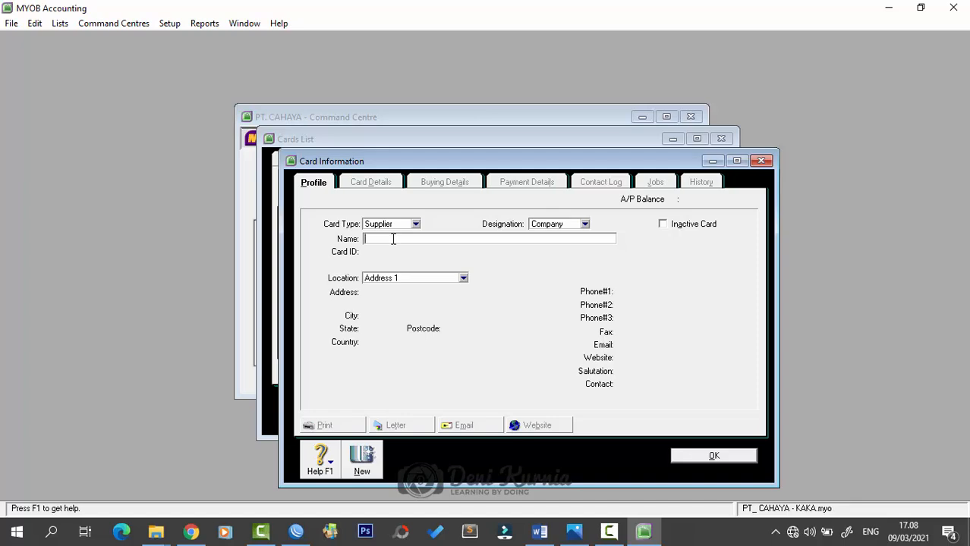
text(PT. Bharata)
key(Tab)
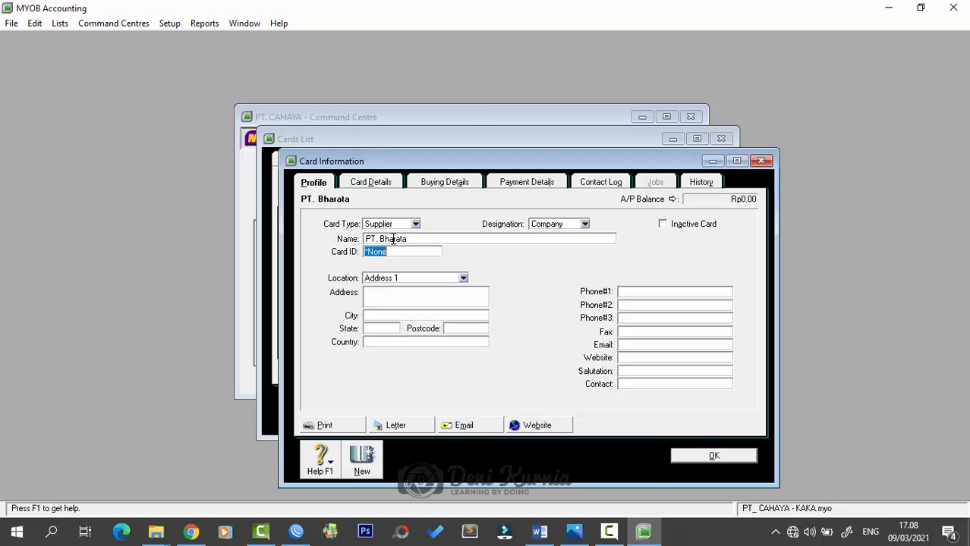
text(S002)
key(Tab)
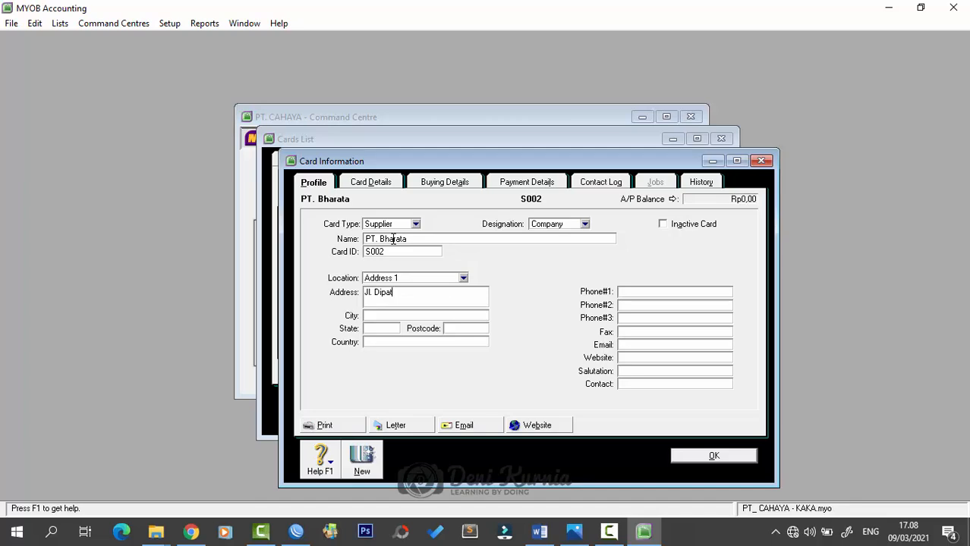
key(Tab)
text(Bandung)
key(Tab)
key(Tab)
text(Indonesia)
key(Tab)
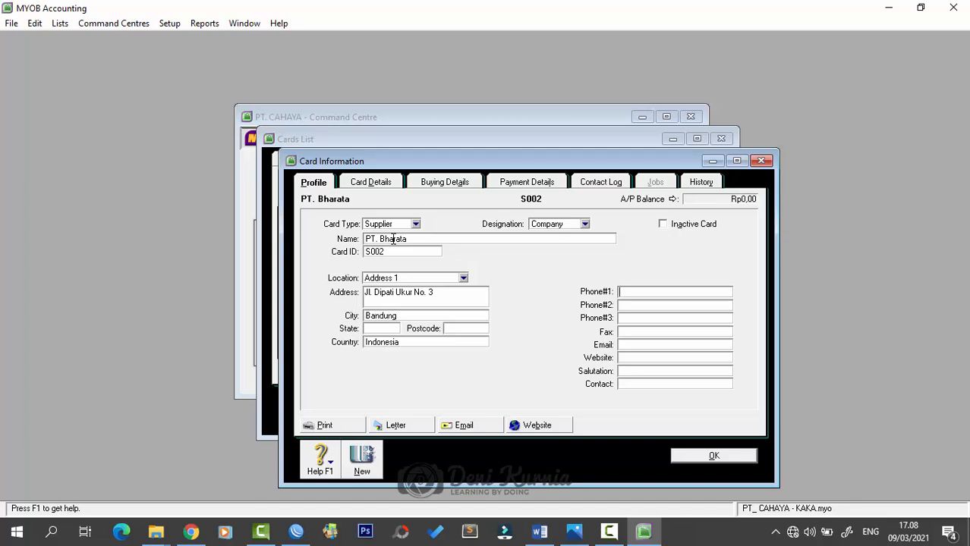
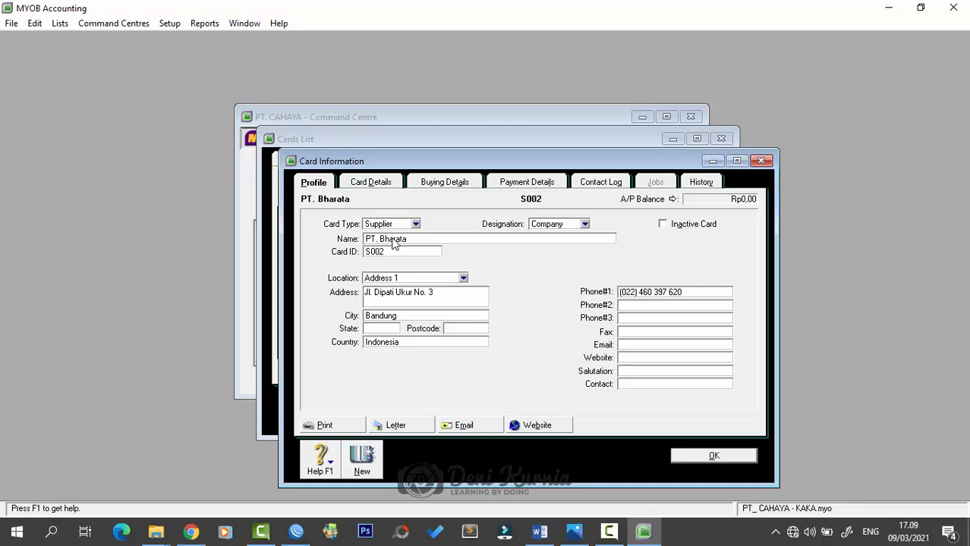
- Set the supplier's purchase layout to Item and freight tax code to N-T
click(456, 180)
click(461, 223)
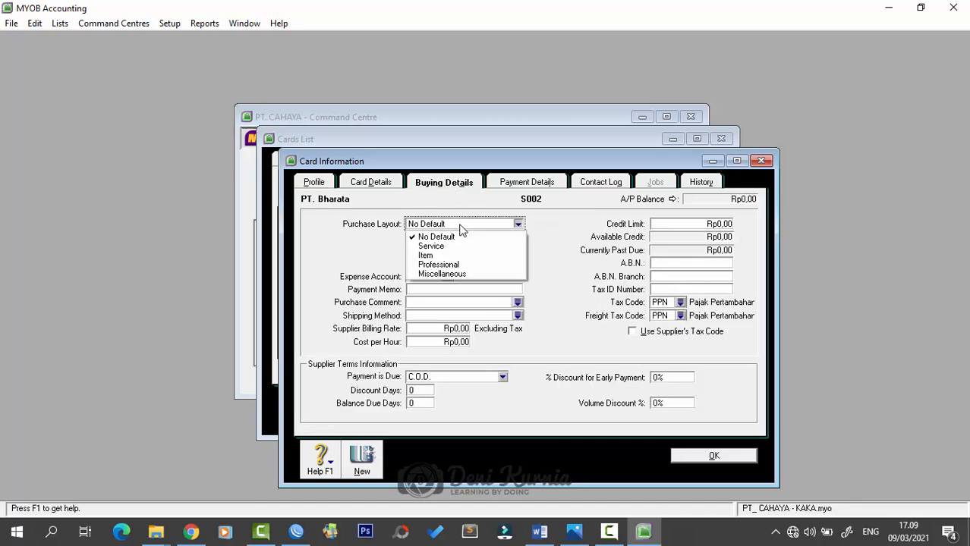
click(448, 255)
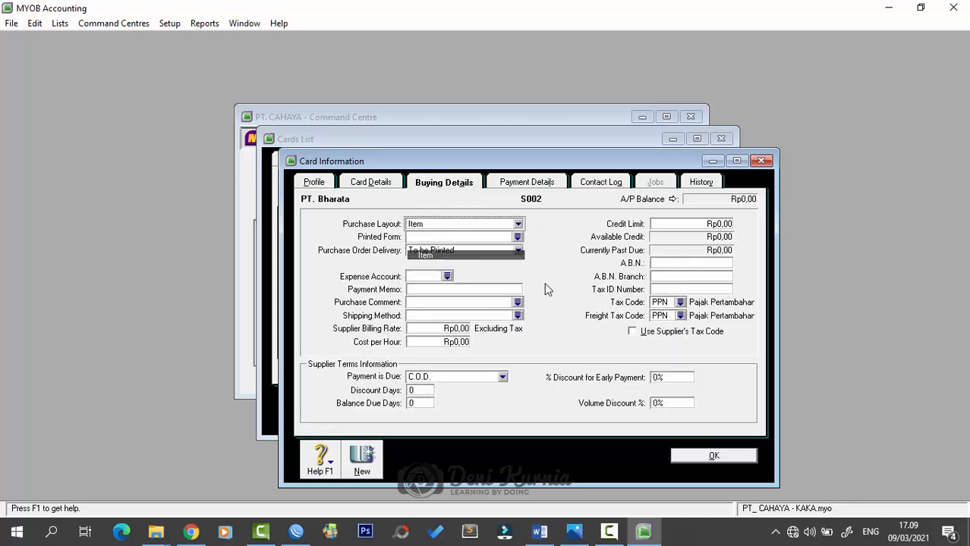
click(681, 314)
click(429, 189)
click(531, 352)
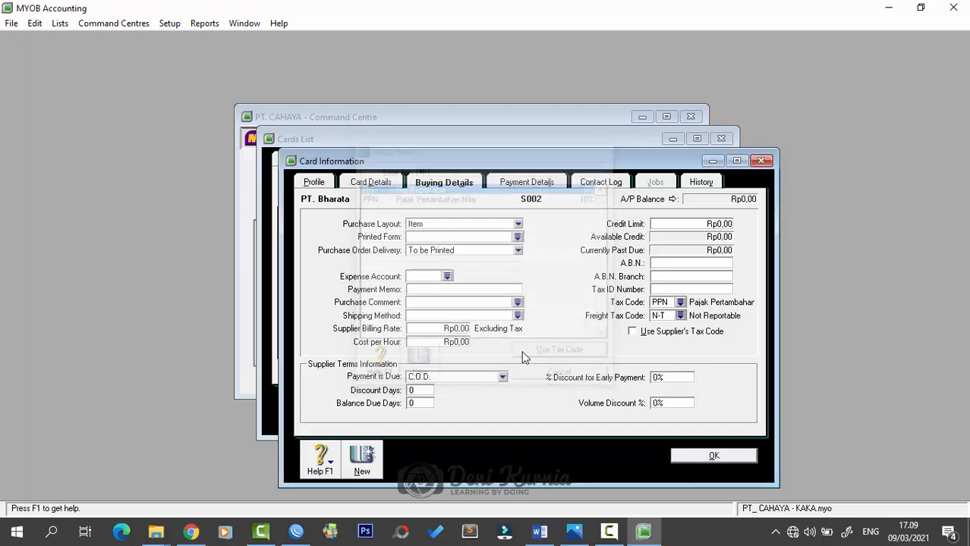
- Make payment due in a given number of days, 10 discount / 50 net at 2%, and save the card
click(451, 376)
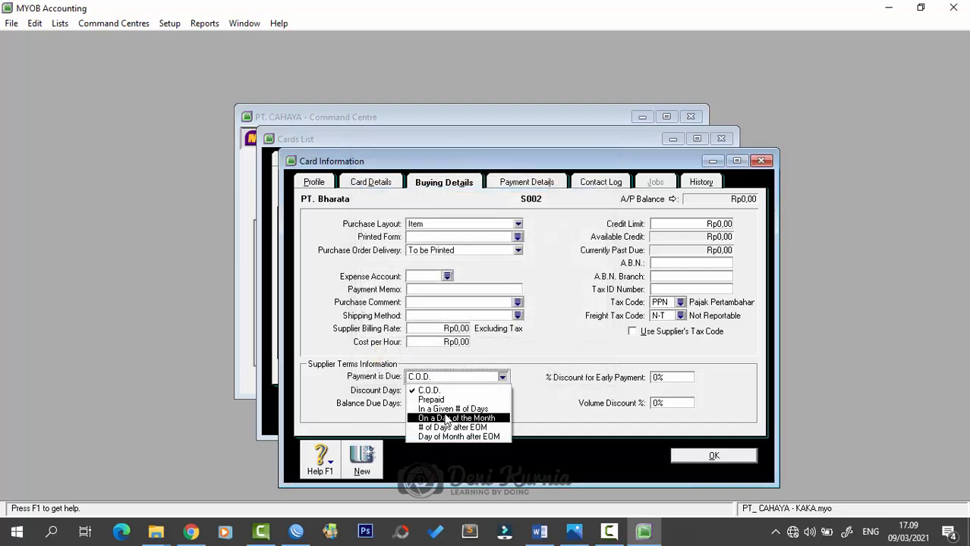
click(449, 410)
click(425, 390)
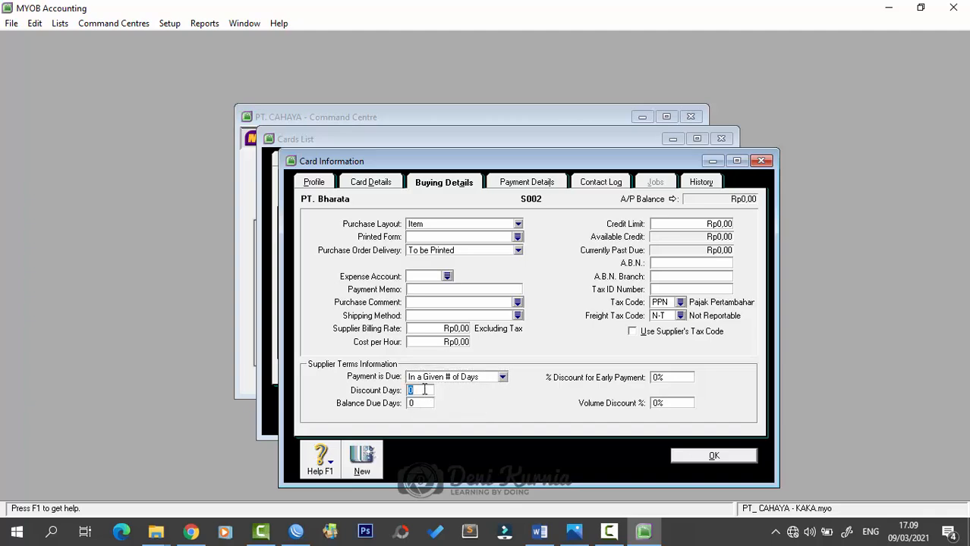
text(10)
key(Tab)
text(50)
key(Tab)
text(2)
click(720, 456)
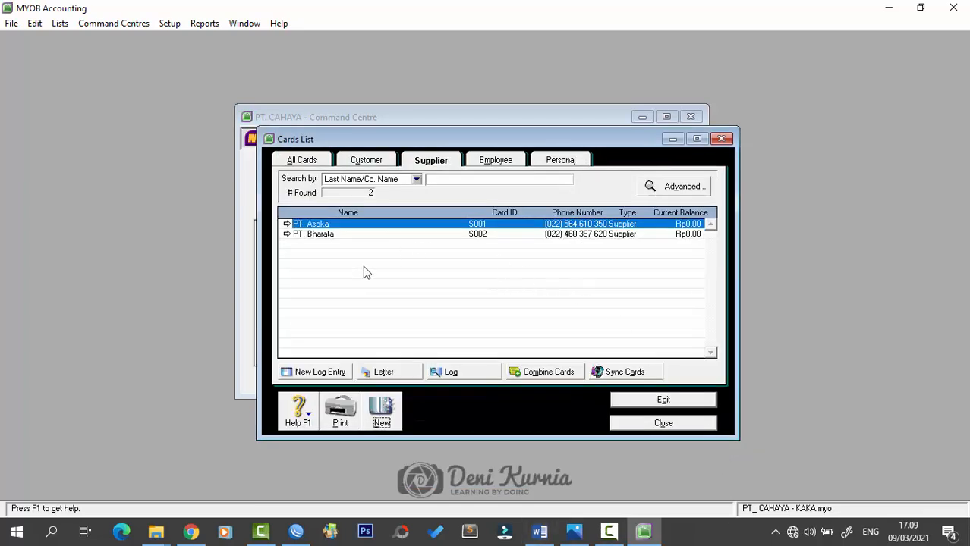
- Start a new supplier card named PT Charaka with card ID S003
click(378, 420)
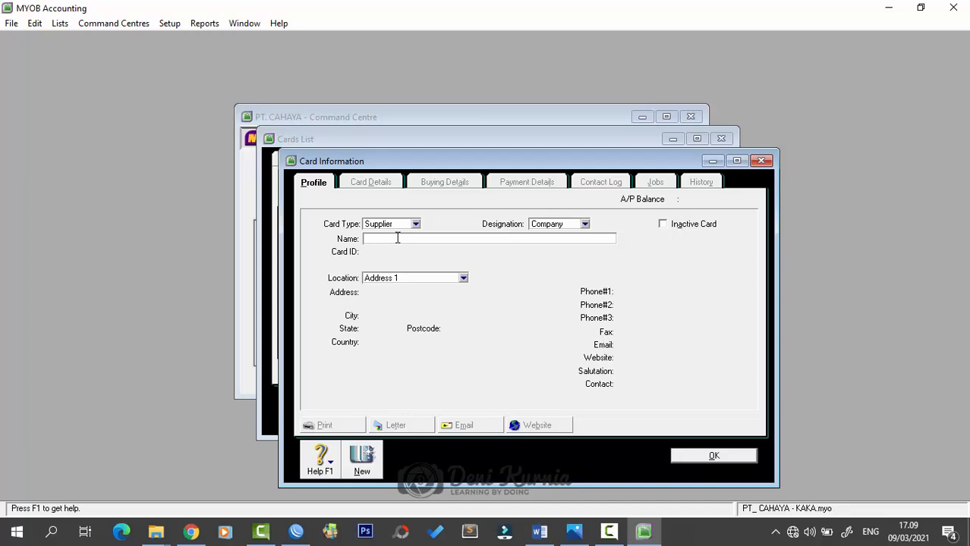
text(PT)
text( Chasa)
key(BackSpace)
key(BackSpace)
text(raka)
key(Tab)
text(S00)
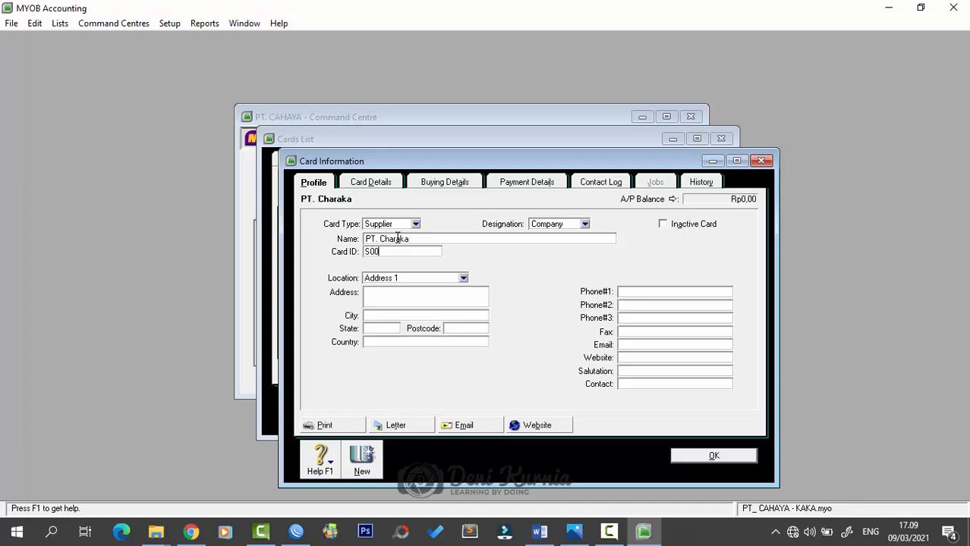
text(3)
key(Tab)
key(Tab)
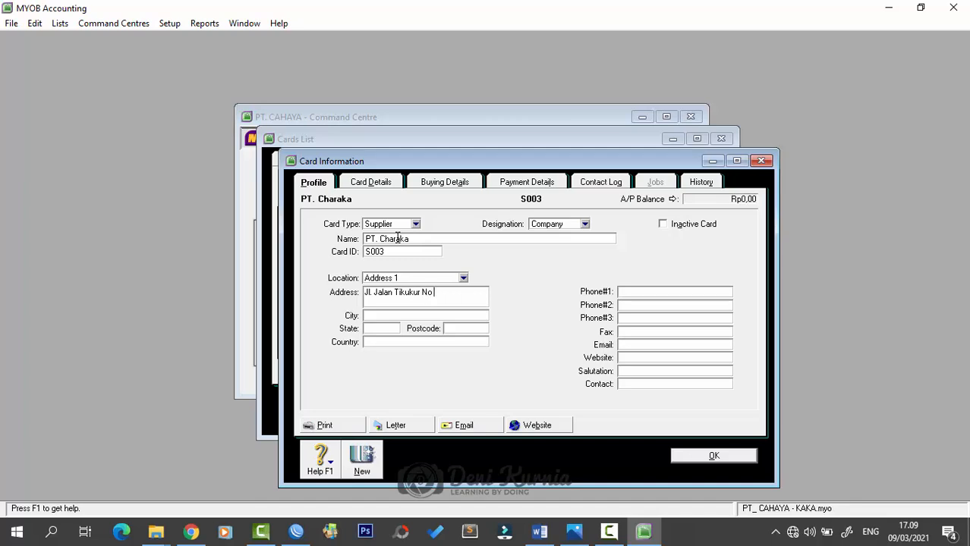
- Enter PT Charaka's street address, city Bandung, country Indonesia and phone number
key(Tab)
text(Bandung)
key(Tab)
key(Tab)
key(Tab)
text(Indonesia)
key(Tab)
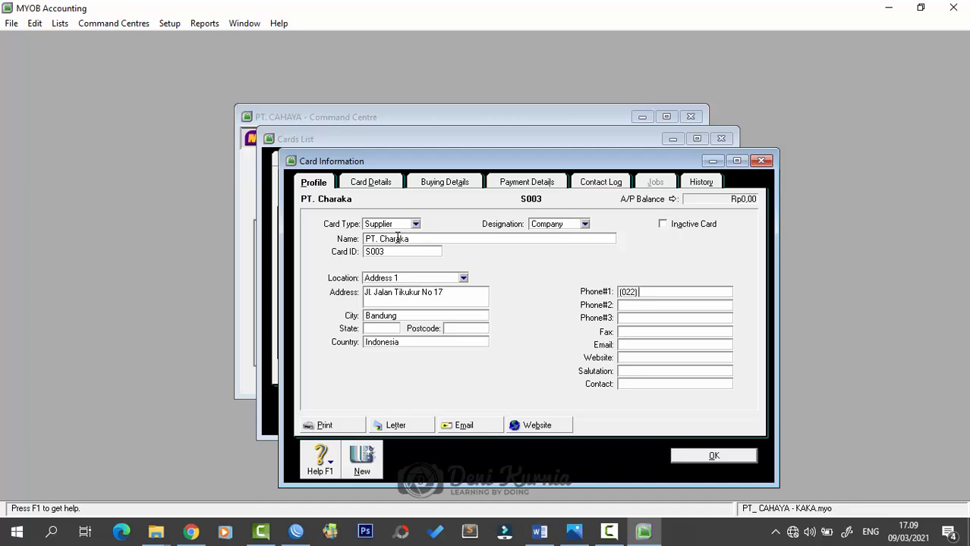
- Set PT. Charaka's purchase layout to Item and freight tax code to N-T
click(426, 183)
click(488, 223)
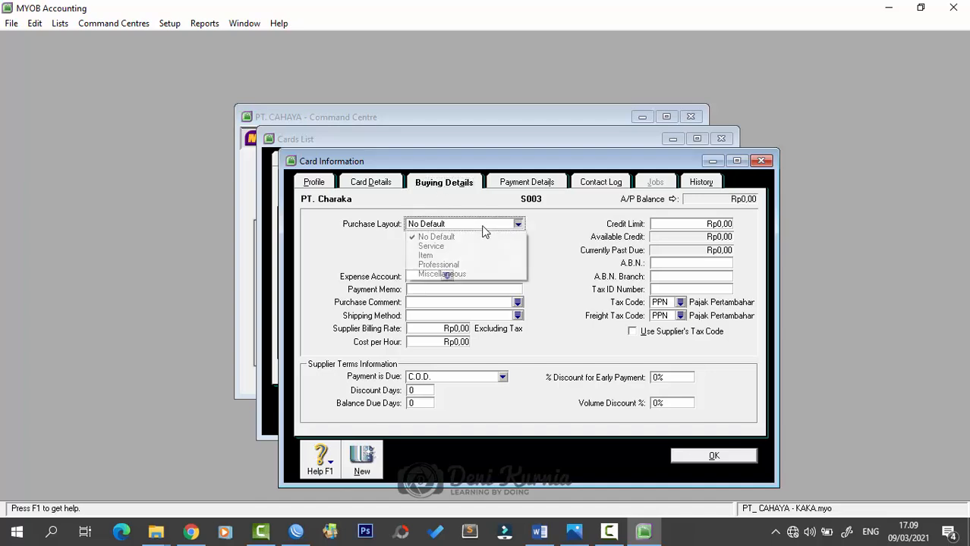
click(475, 253)
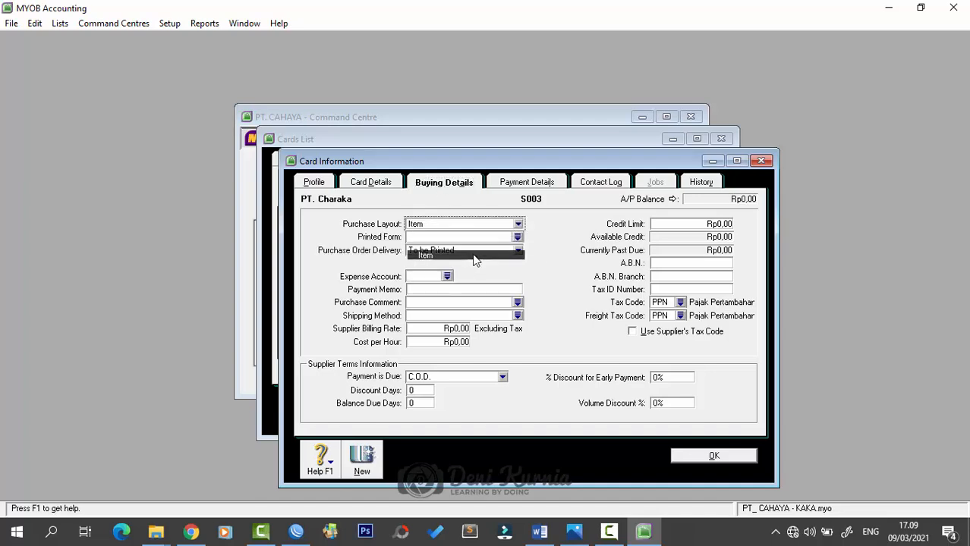
click(680, 316)
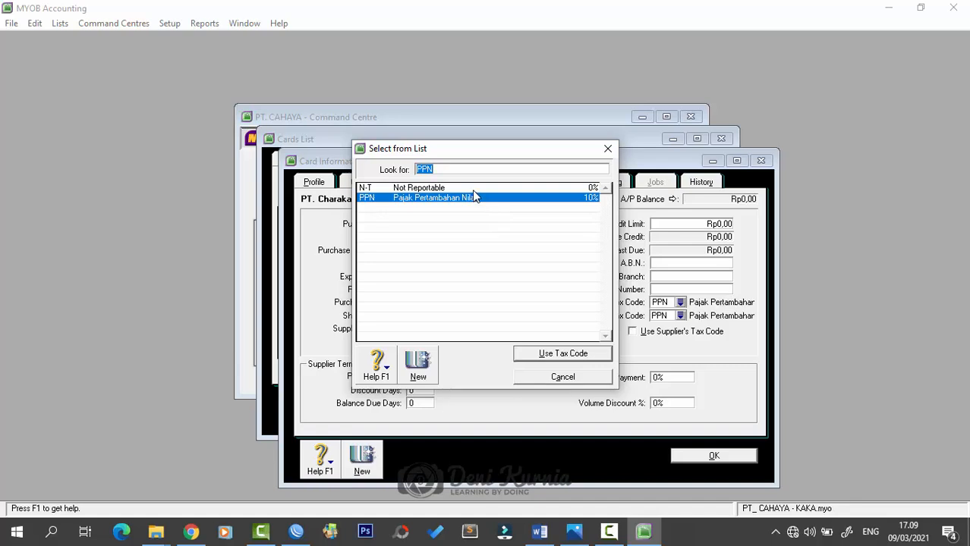
click(472, 189)
click(558, 354)
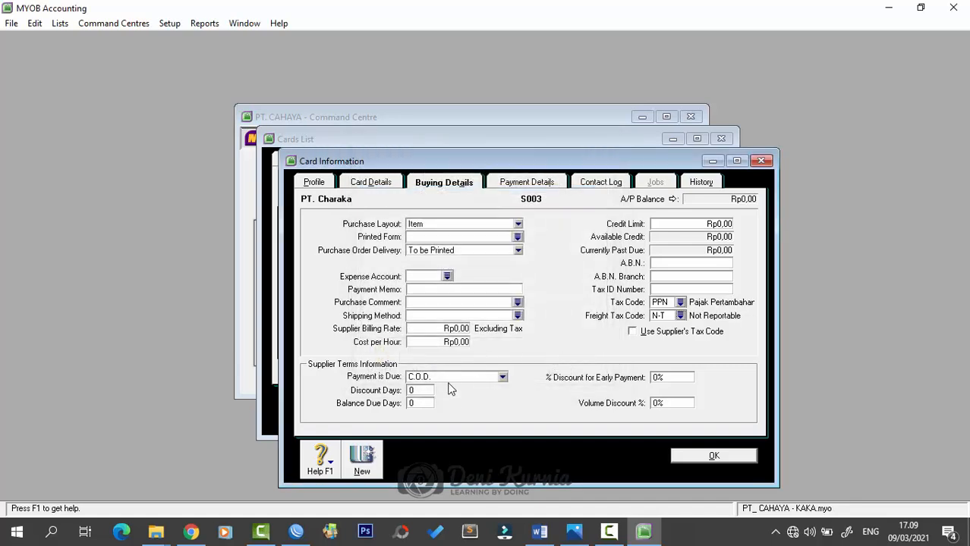
- Make payment due in a given number of days with 10 discount days and 50 balance days
click(501, 377)
click(430, 403)
click(426, 390)
text(10)
key(Tab)
text(50)
key(Tab)
- Enter the 2% early payment discount, save PT. Charaka's card and close the Cards List
text(2)
click(713, 456)
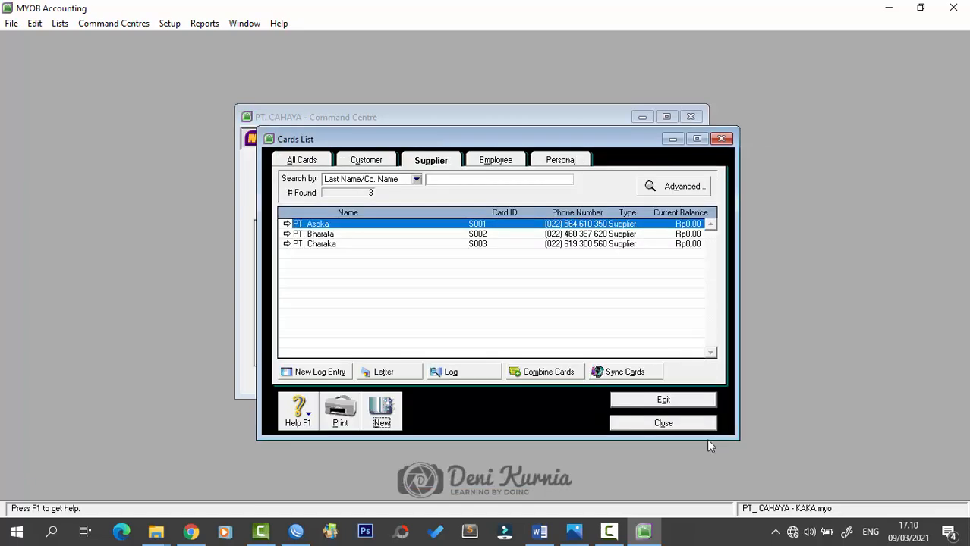
drag(536, 139, 514, 133)
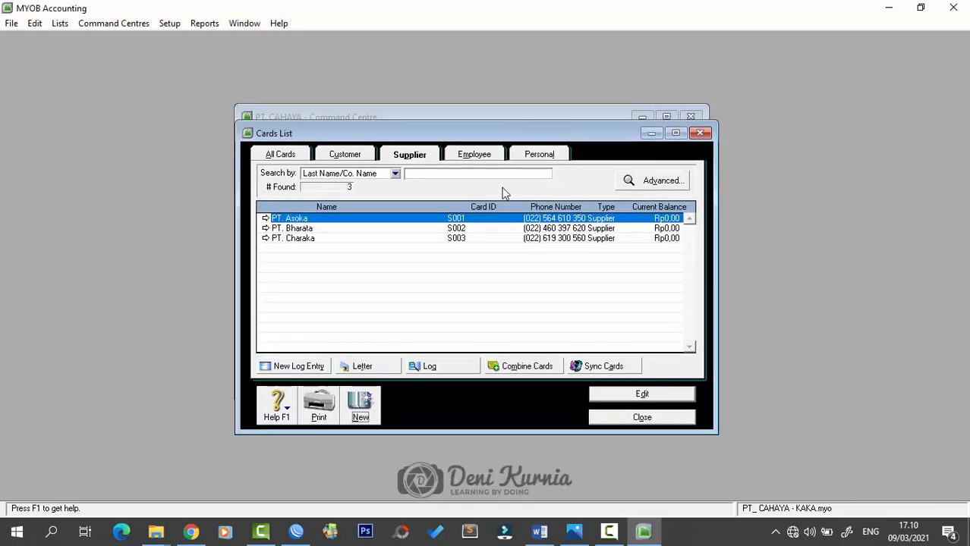
click(657, 417)
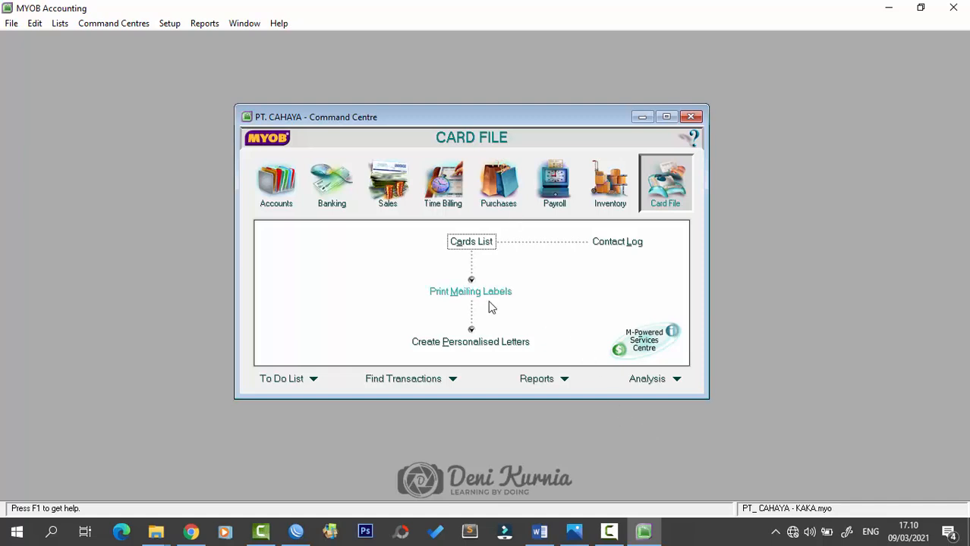
- Open Supplier Balances and add a historical purchase for PT. Asoka with automatic PO numbering
click(169, 24)
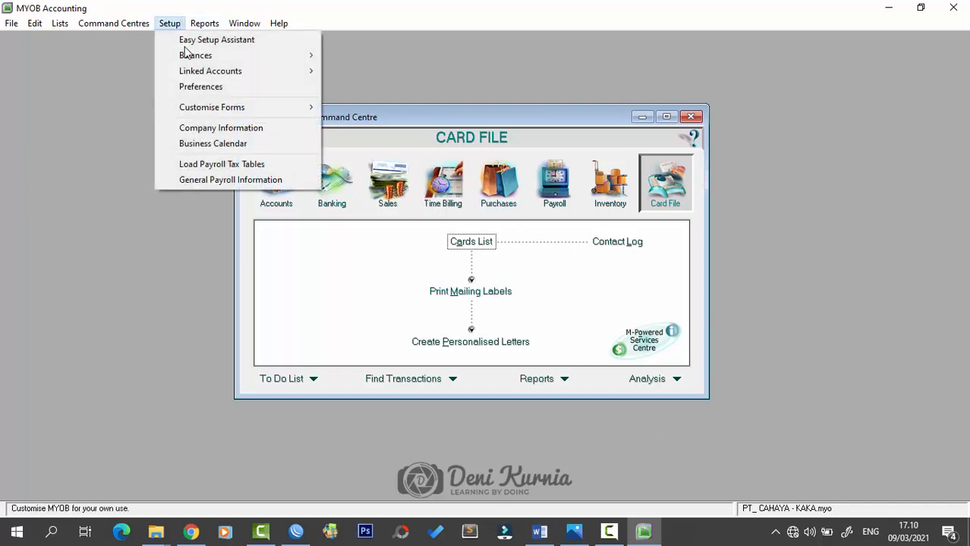
mouse_move(191, 71)
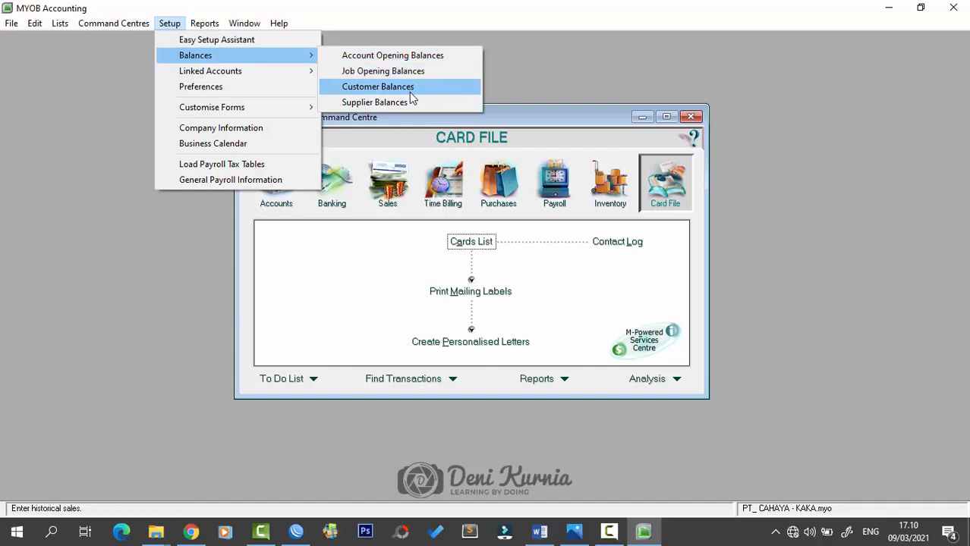
click(410, 103)
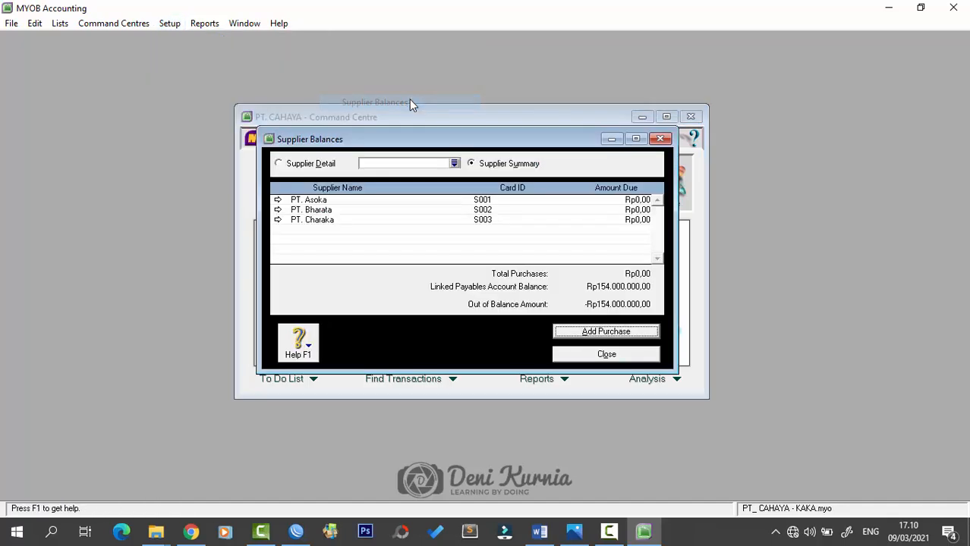
double_click(446, 199)
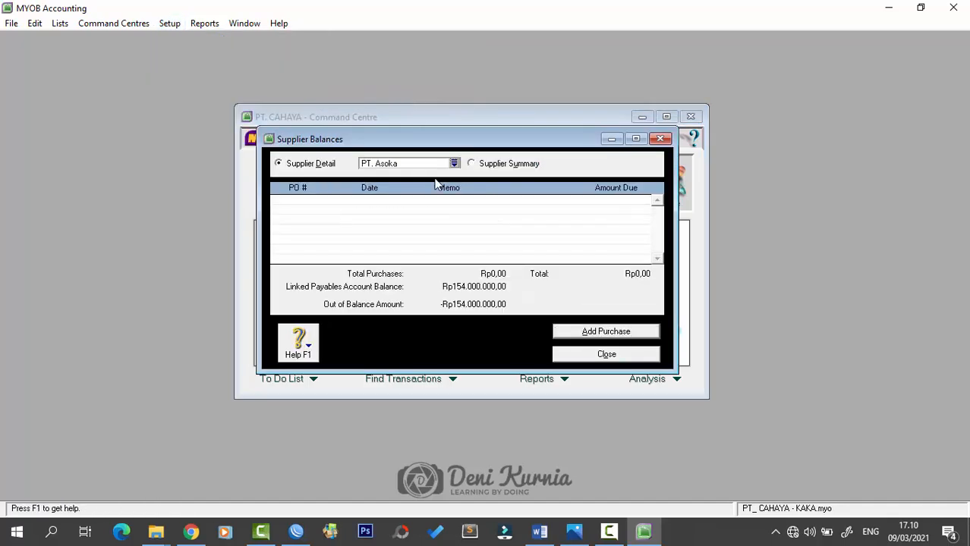
click(605, 334)
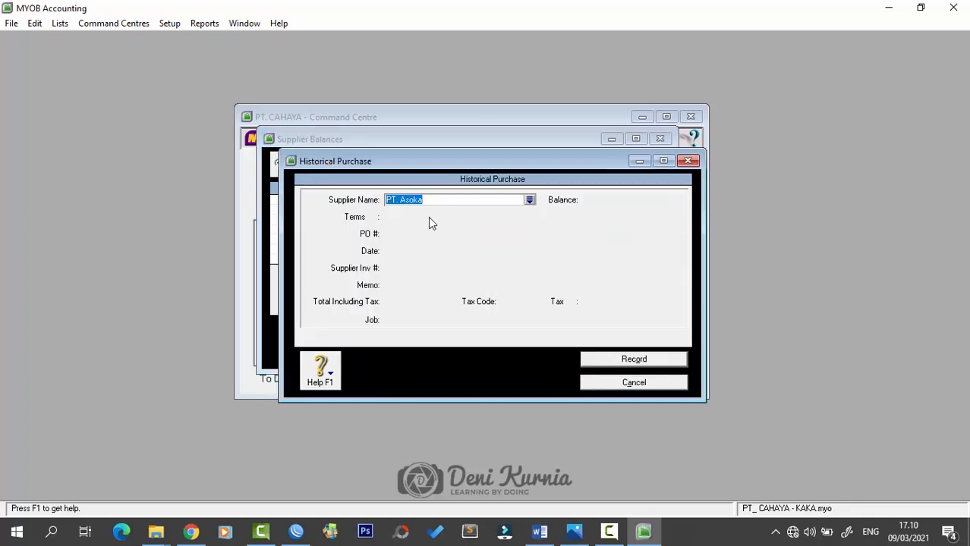
key(Tab)
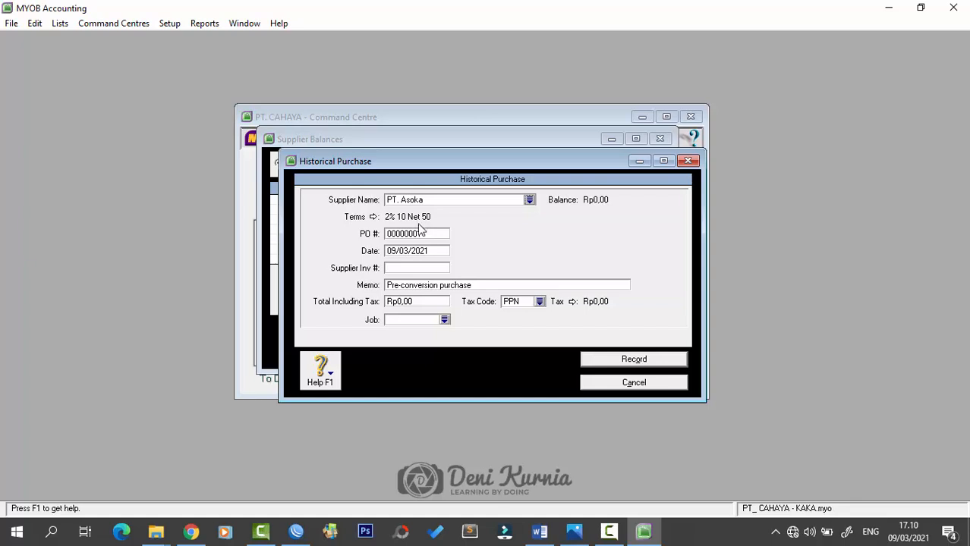
click(429, 235)
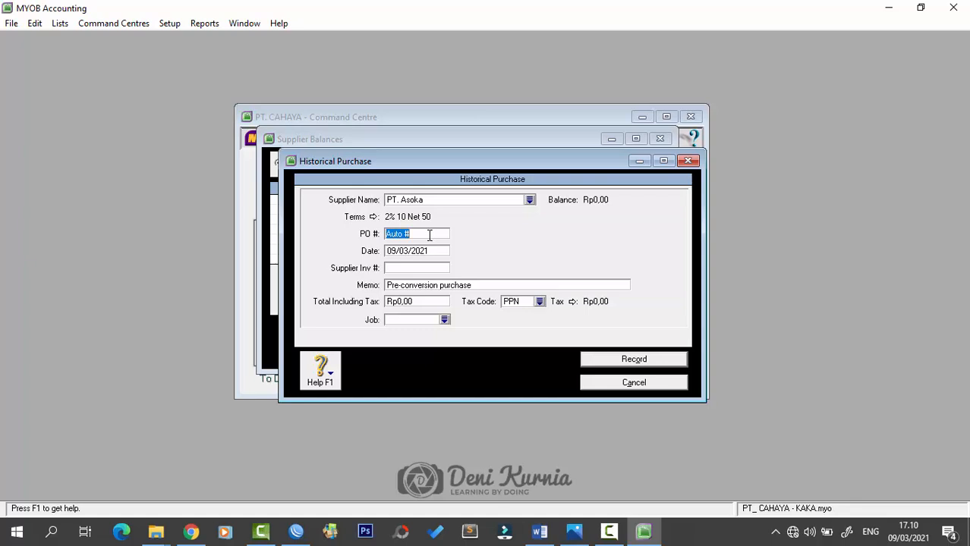
- Record historical purchase NP8-11 dated 18/11/2018, memo 'Saldo Awal Hutang PT. Asoka', total 44.000.000
key(Caps_Lock)
text(N)
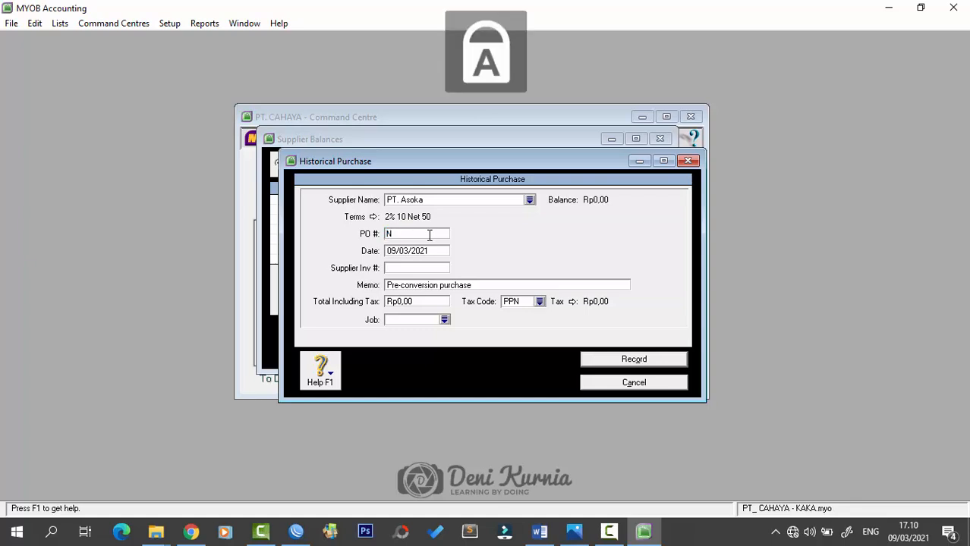
text(P8)
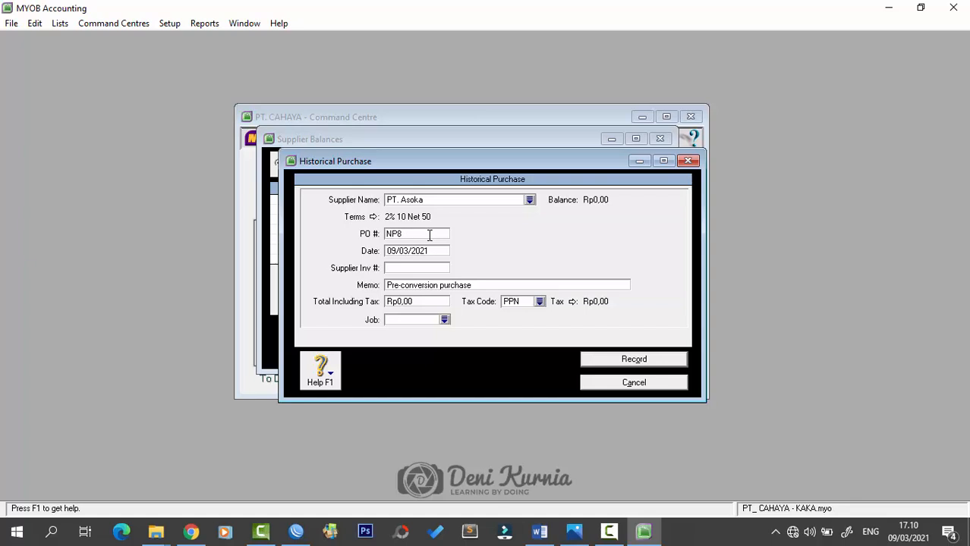
text(-11)
key(Tab)
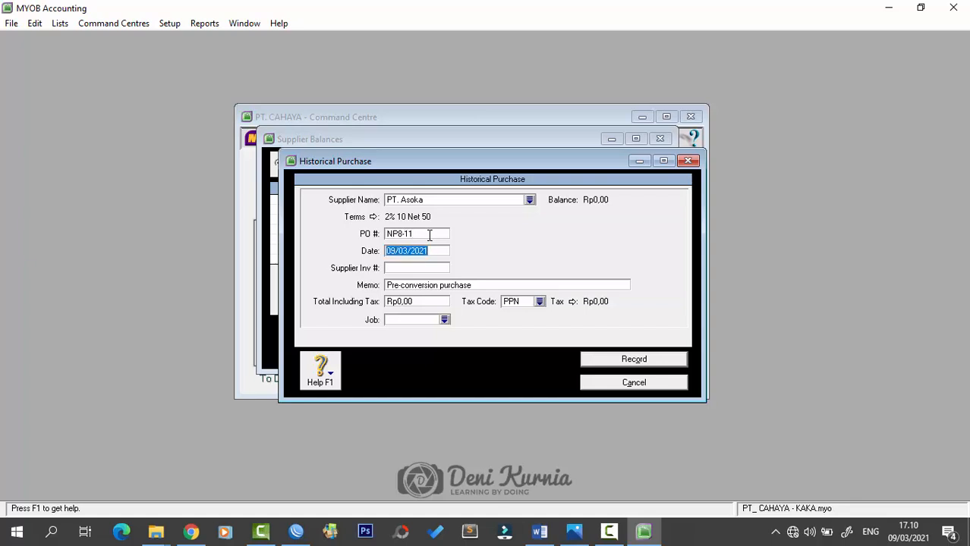
key(Caps_Lock)
text(18/11/2018)
key(Tab)
key(Tab)
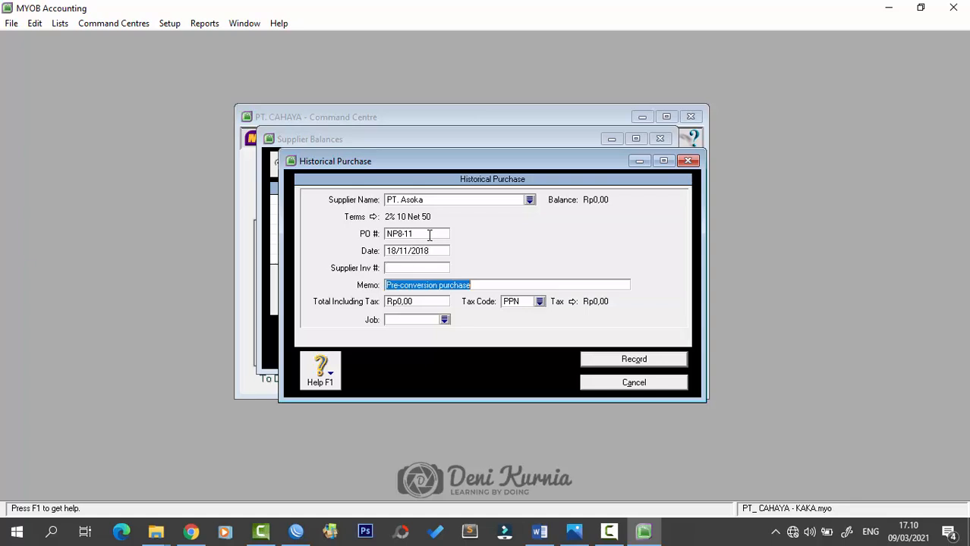
text(Saldo)
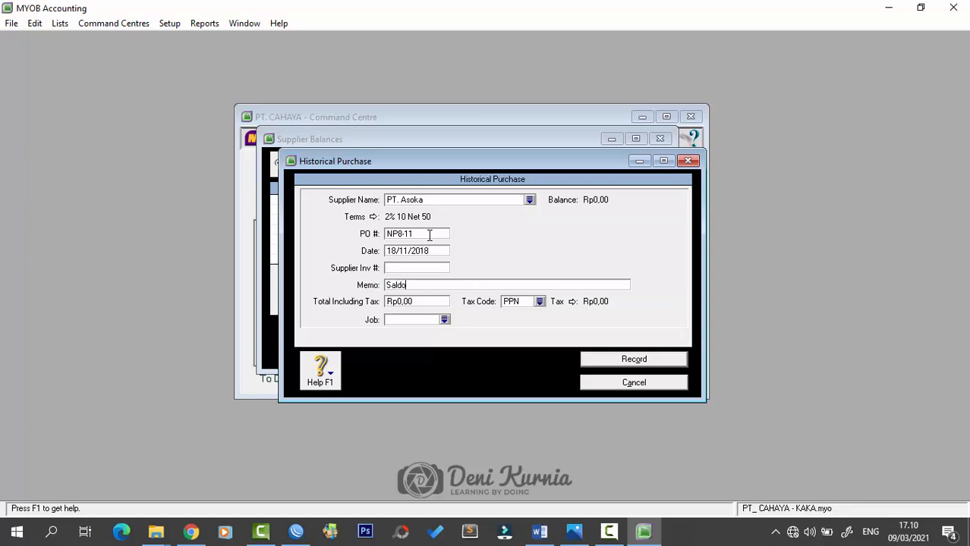
text( Awal Hutang PT. Asoka)
key(Tab)
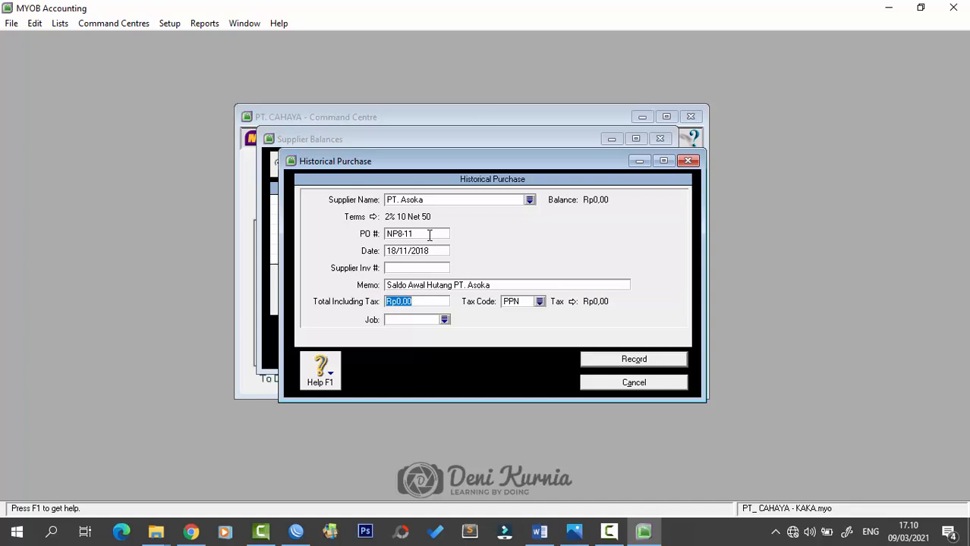
text(44.000.000)
key(Tab)
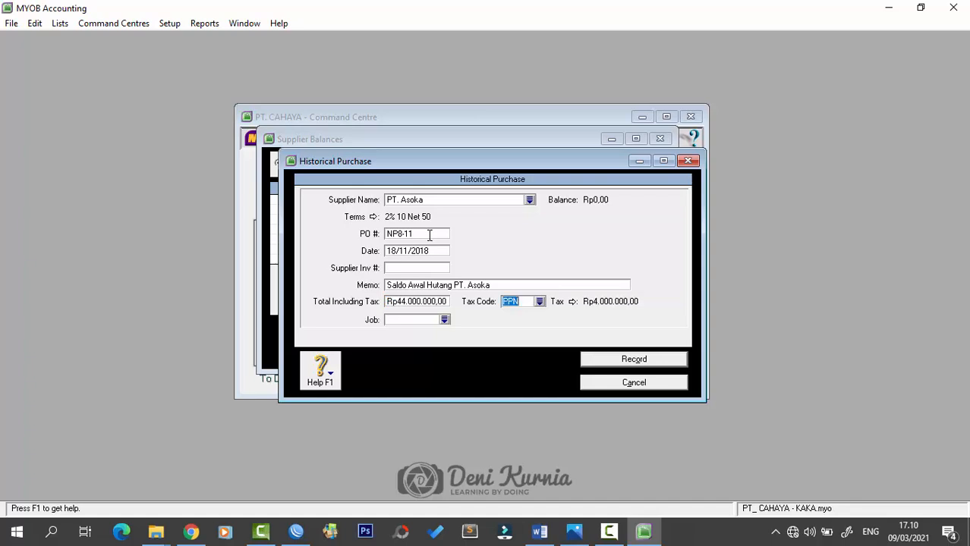
click(631, 359)
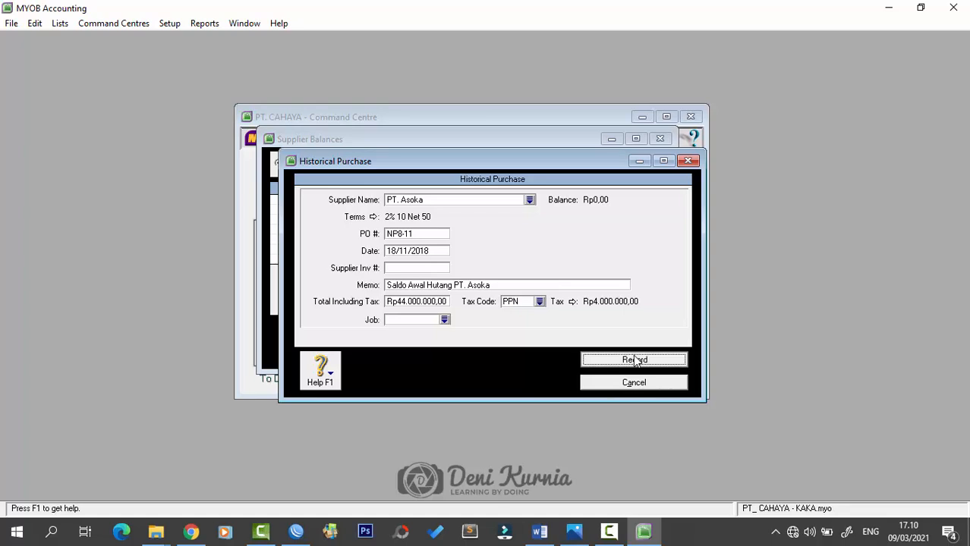
- Dismiss the cash-basis note and start a new historical purchase for PT. Bharata
click(498, 310)
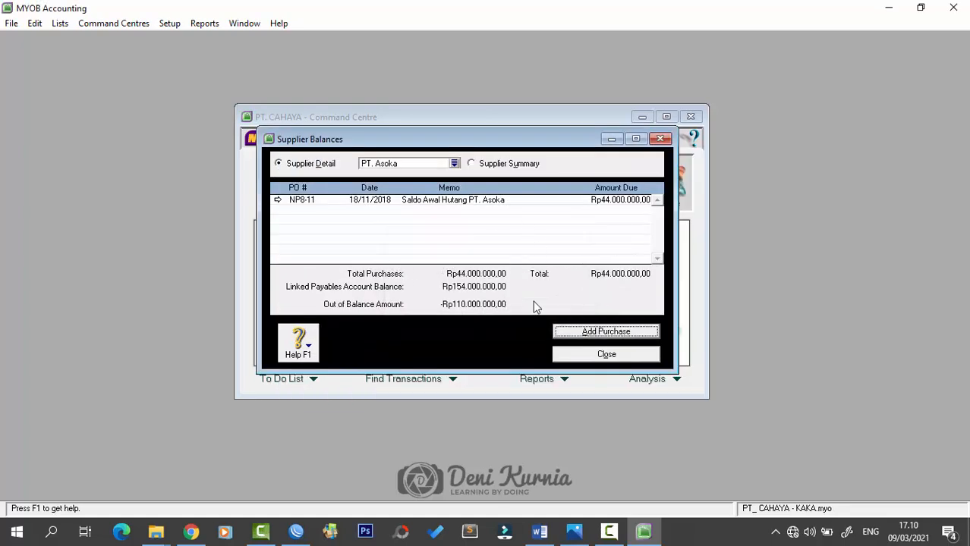
click(455, 164)
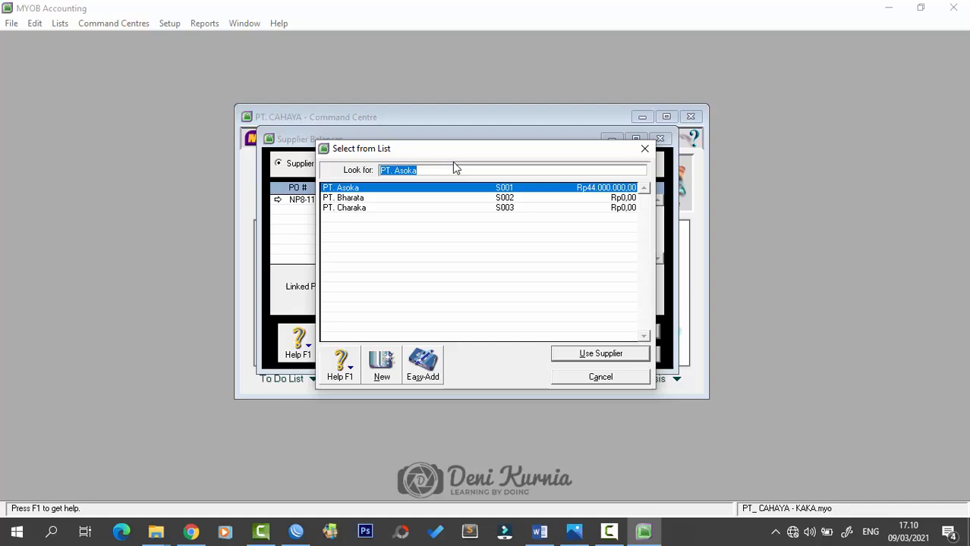
double_click(405, 199)
click(569, 333)
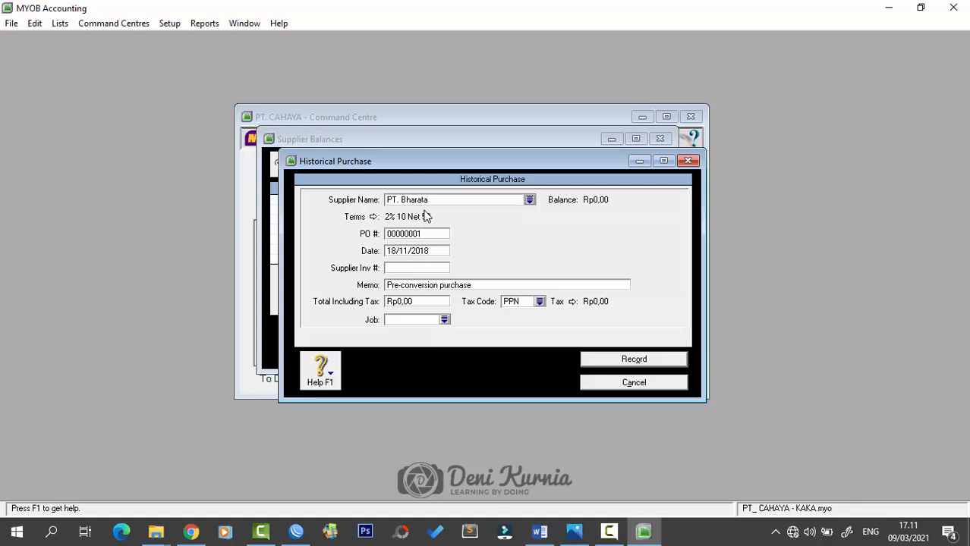
- Record purchase LI14-11 dated 26/11/2018, memo 'Saldo Awal Hutang PT. Bharata', total 22.000.000
key(Tab)
text(LI14-11)
key(Tab)
text(2)
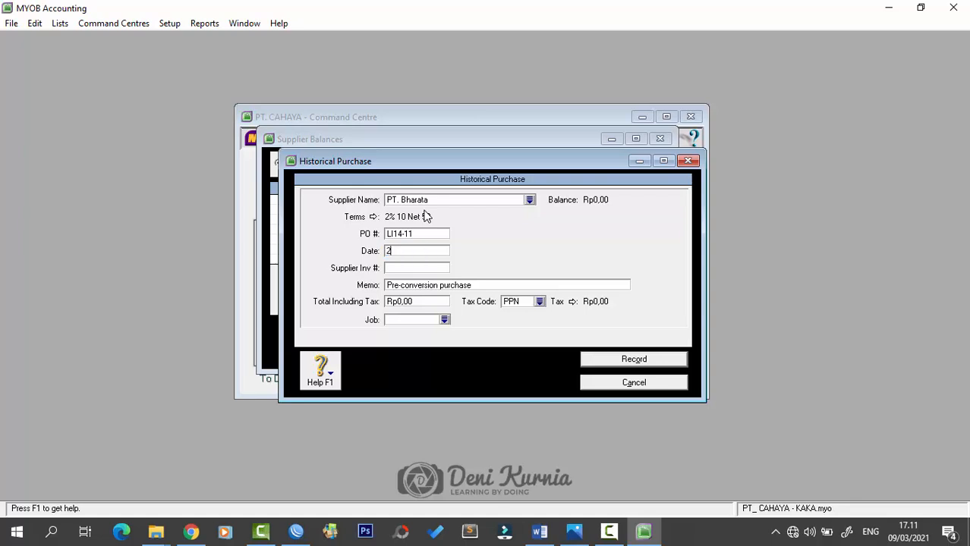
text(6/11/2018)
key(Tab)
key(Tab)
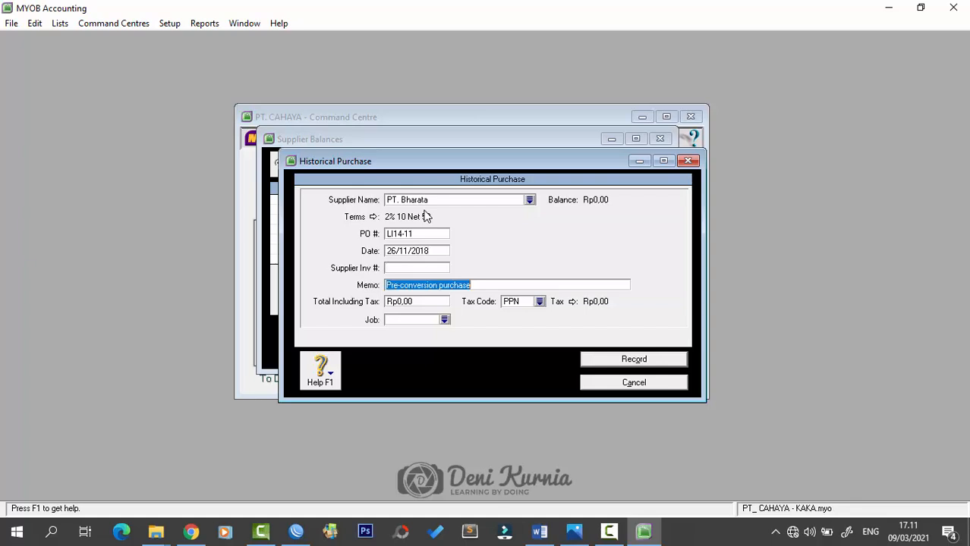
text(Saldo Aw)
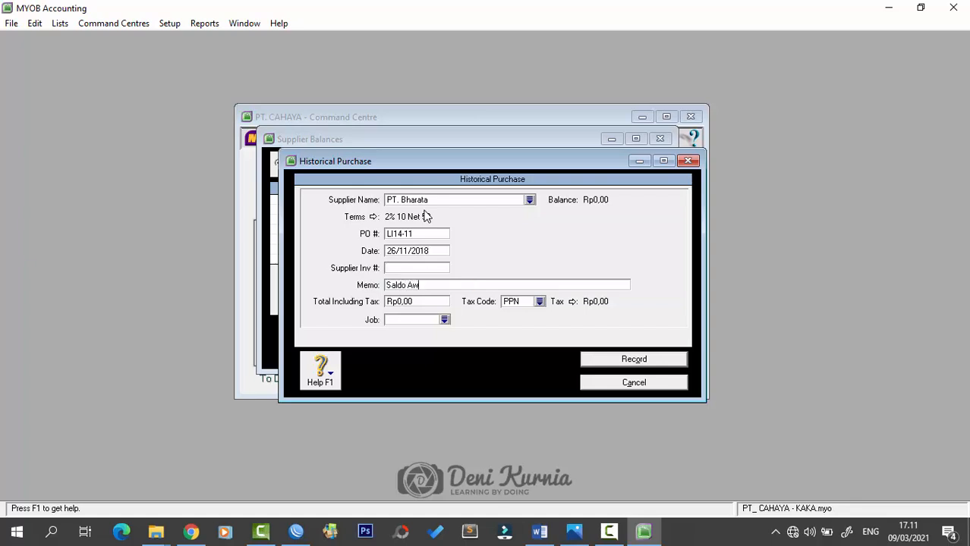
text(al Hutang PT. Bharata)
key(Tab)
text(2)
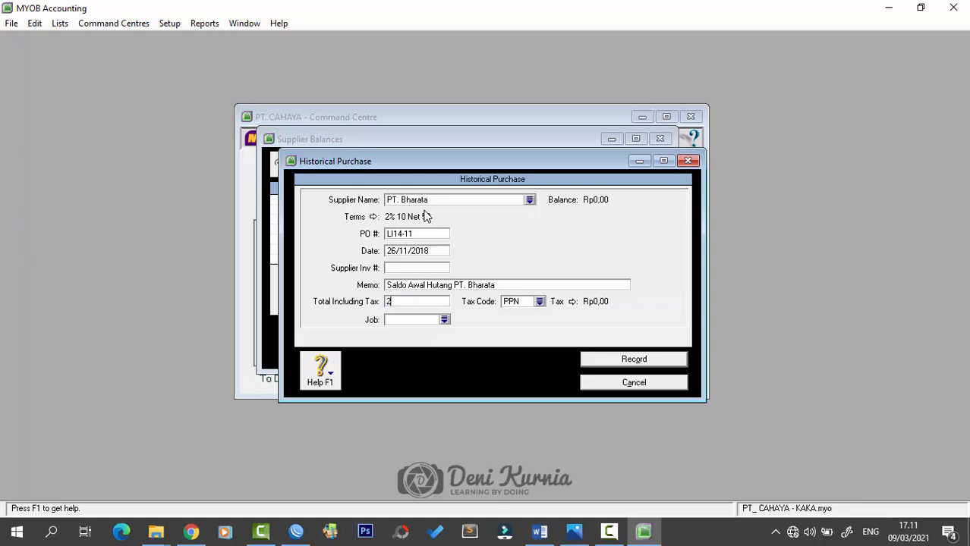
text(2.000.000)
key(Tab)
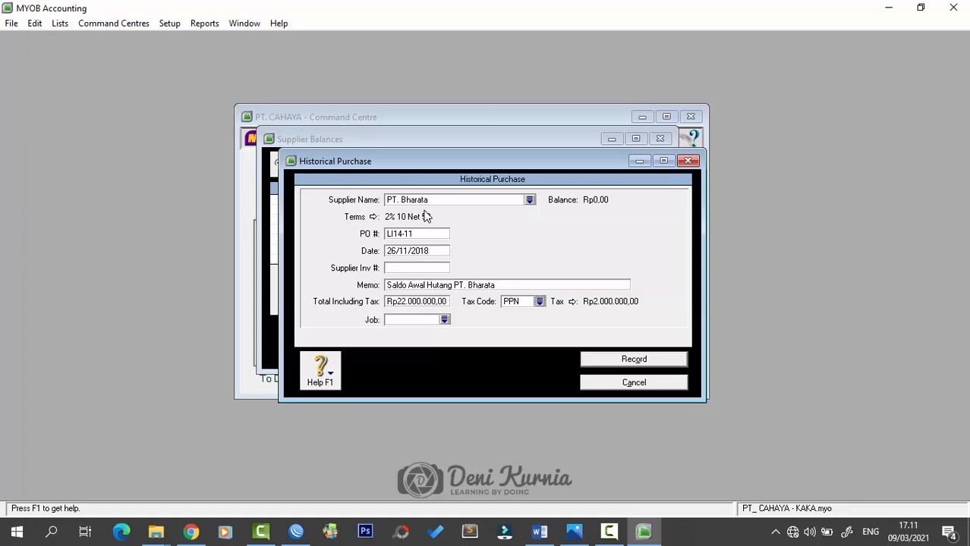
click(642, 359)
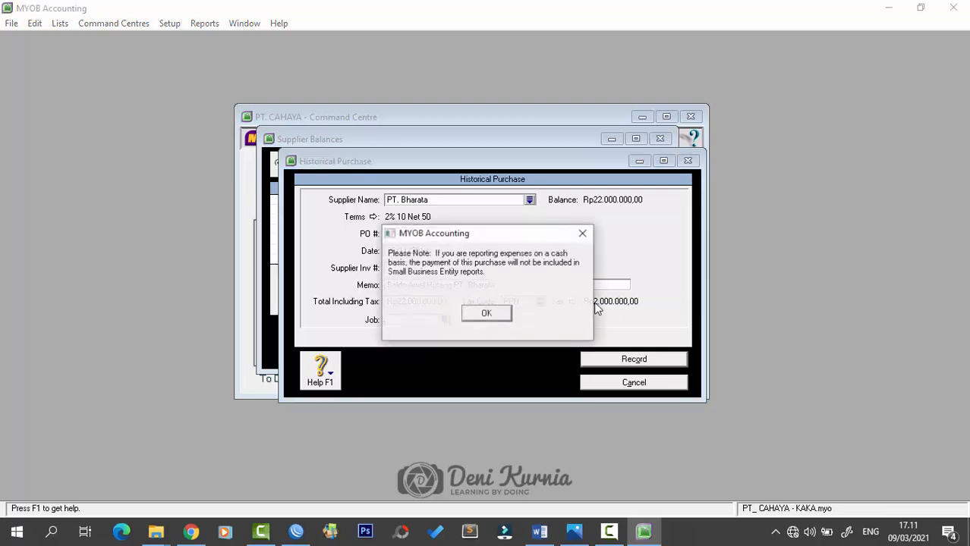
- Dismiss the cash-basis note and start a new historical purchase for PT. Charaka
click(494, 313)
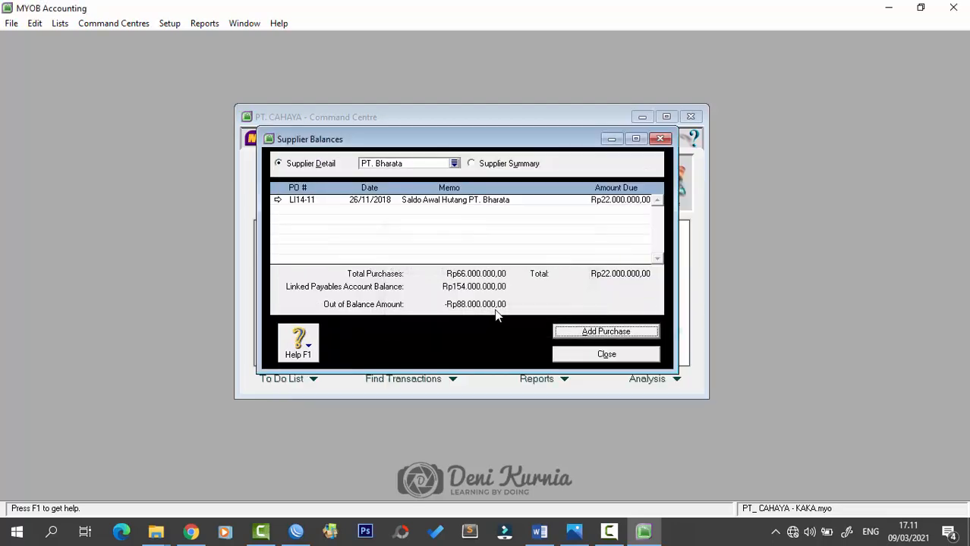
click(454, 165)
double_click(374, 213)
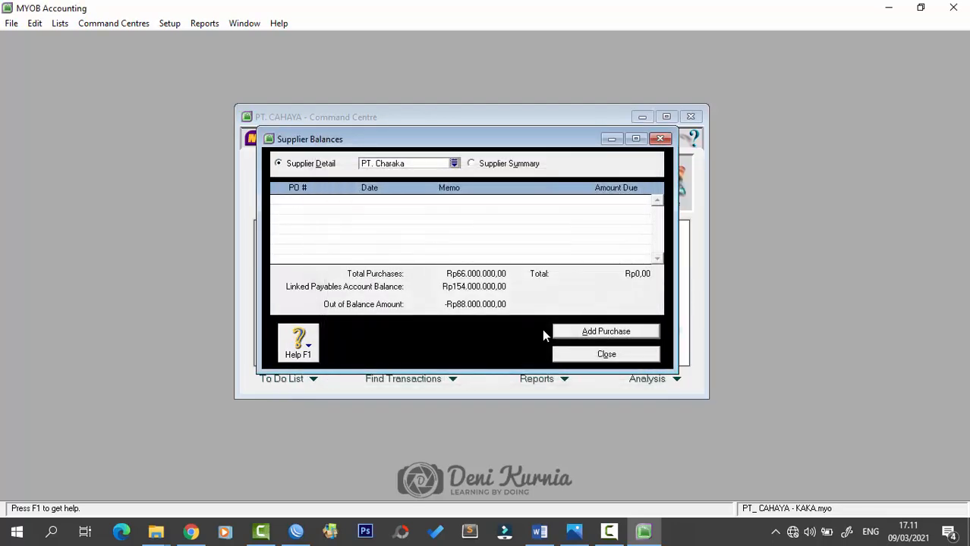
click(566, 331)
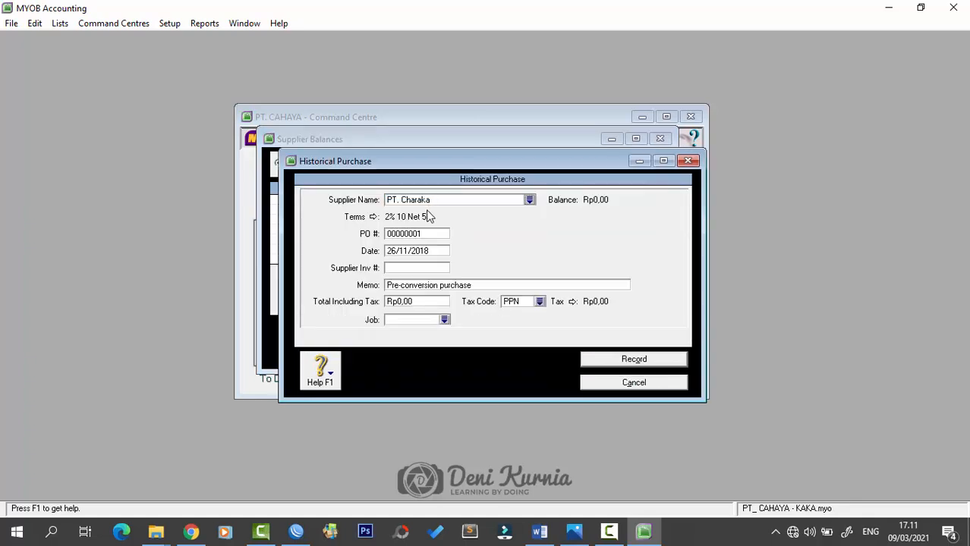
- Record purchase MN22-11 dated 30/11/2018, memo 'Saldo Awal Hutang PT. Charaka', total 88.000.000
click(424, 234)
text(MN22-11)
key(Tab)
text(1)
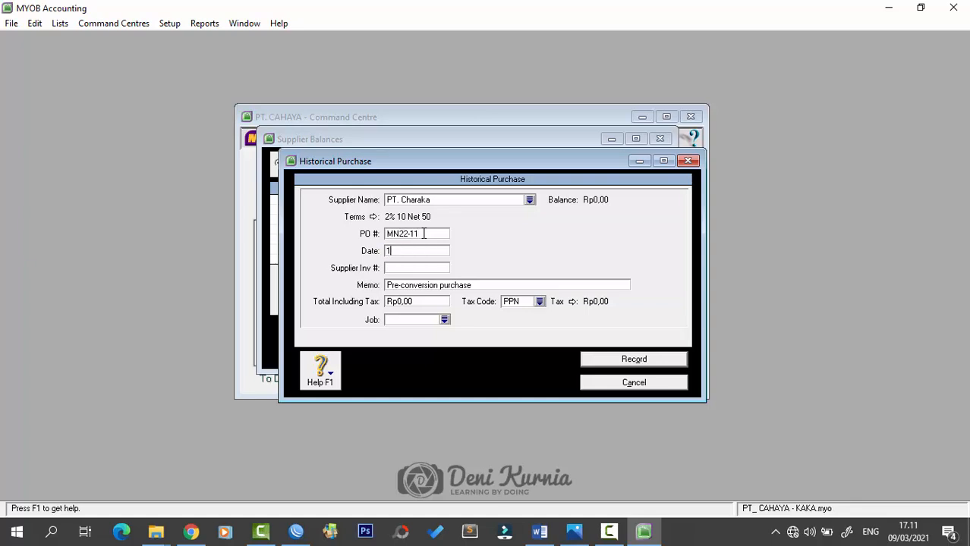
key(BackSpace)
text(30/11/2018)
key(Tab)
key(Tab)
text(Saldo Awal)
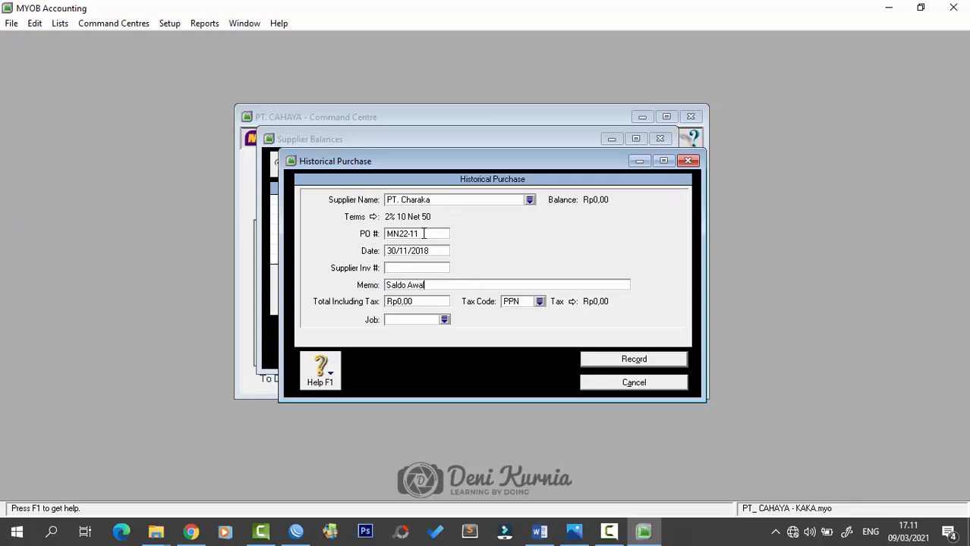
text( Hutang PT. Charaka)
key(Tab)
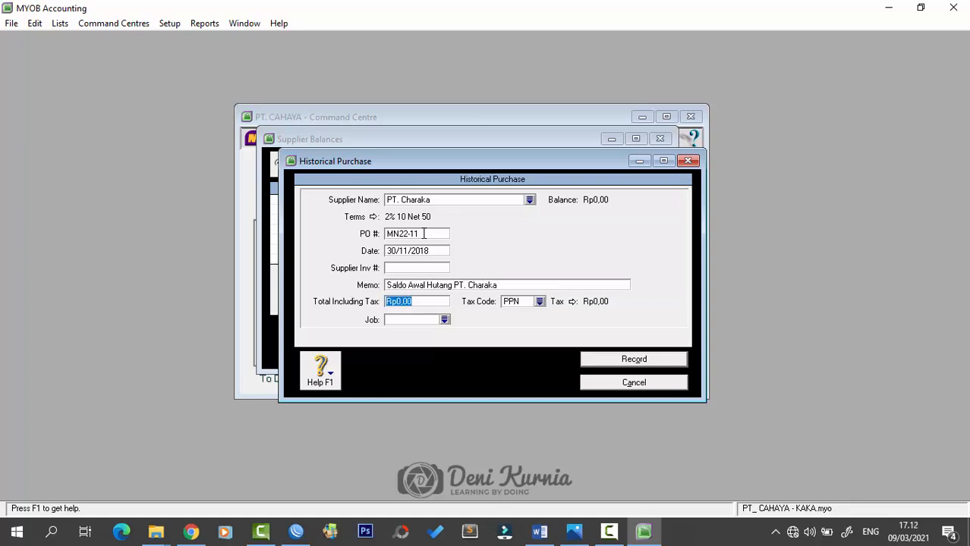
text(88.)
text(000.000)
key(Tab)
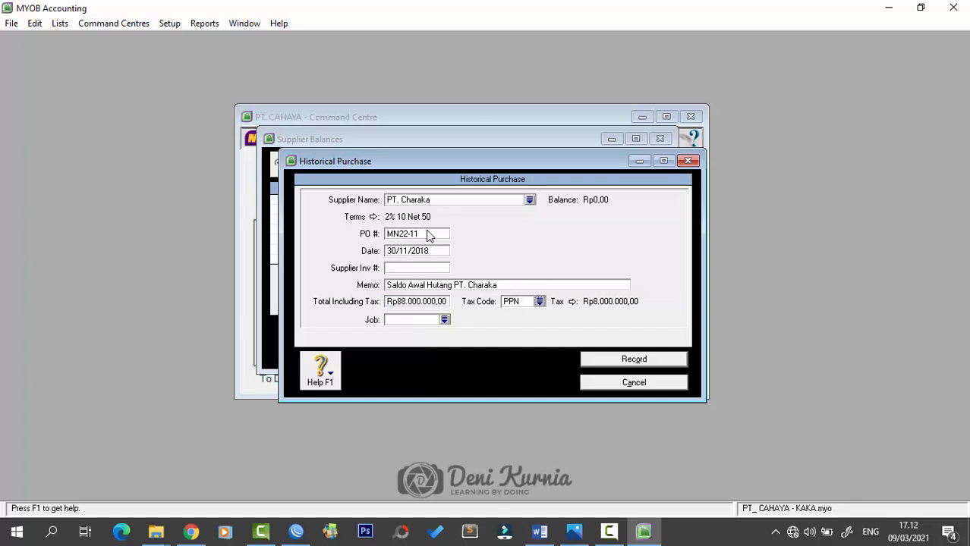
click(600, 359)
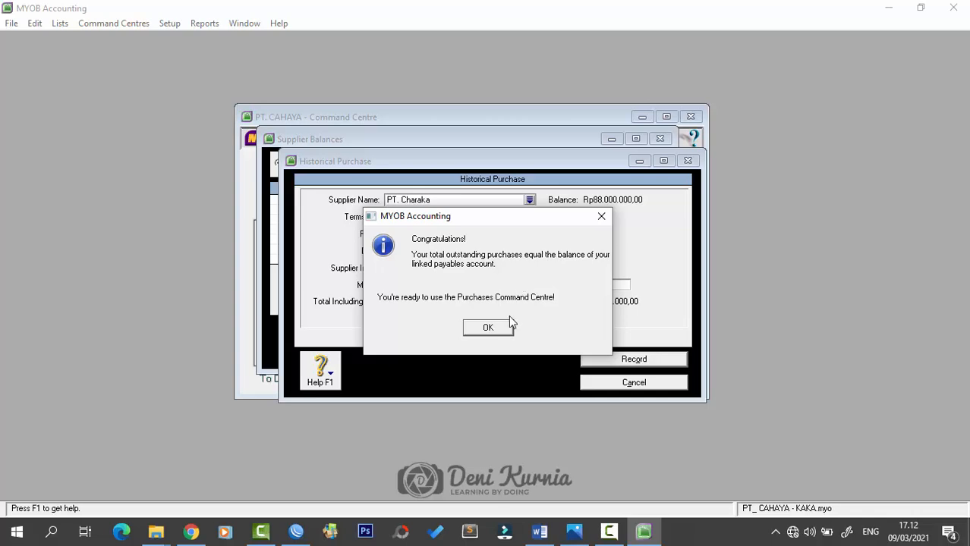
- Acknowledge the payables-balanced and cash-basis messages and close Supplier Balances
click(488, 328)
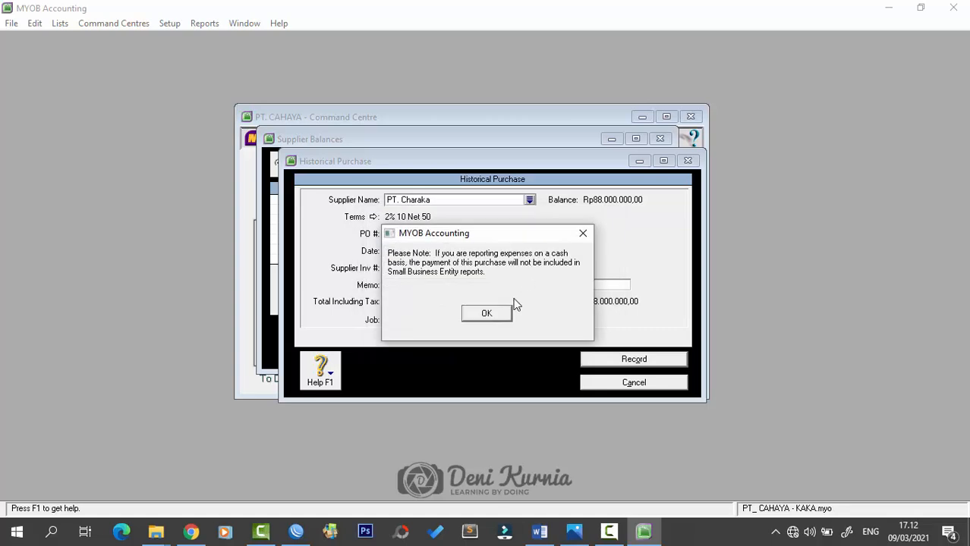
click(505, 311)
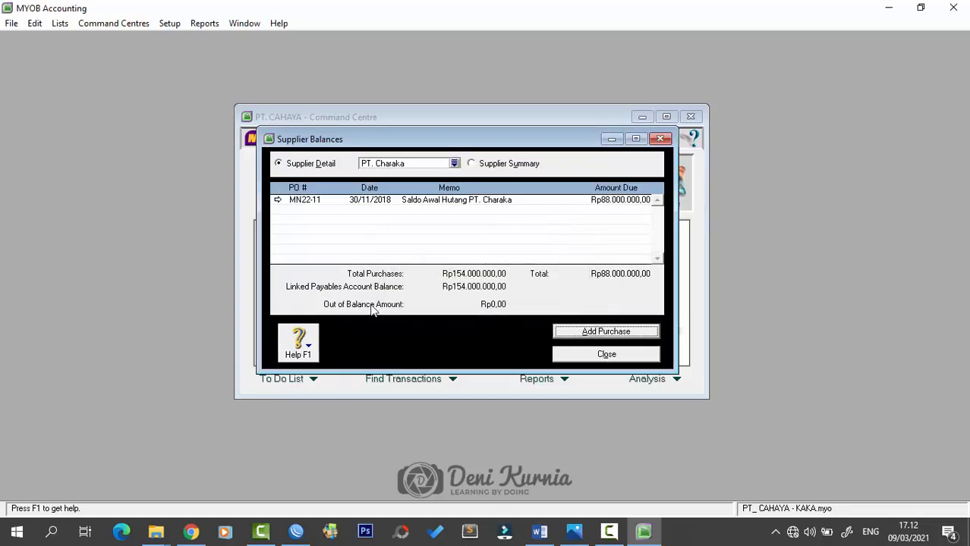
click(561, 357)
- Scroll the Word case document to the Daftar Produk & Nilai Persediaan table, then return to MYOB
drag(528, 123, 510, 108)
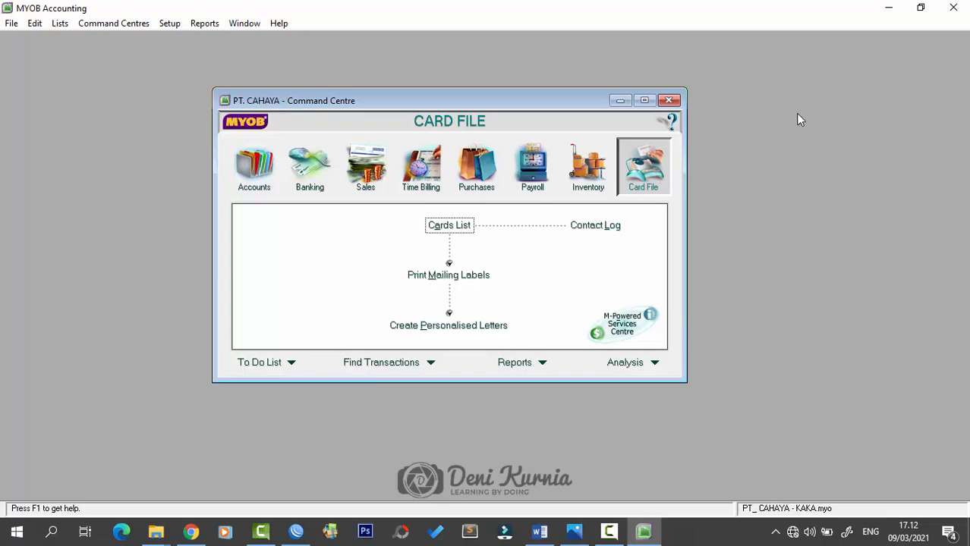
click(539, 531)
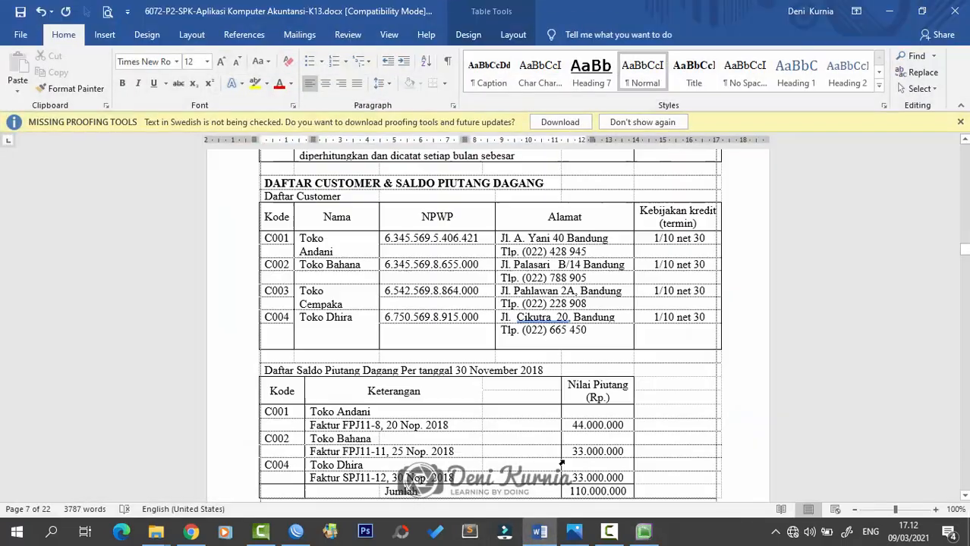
scroll(597, 397, down, 15)
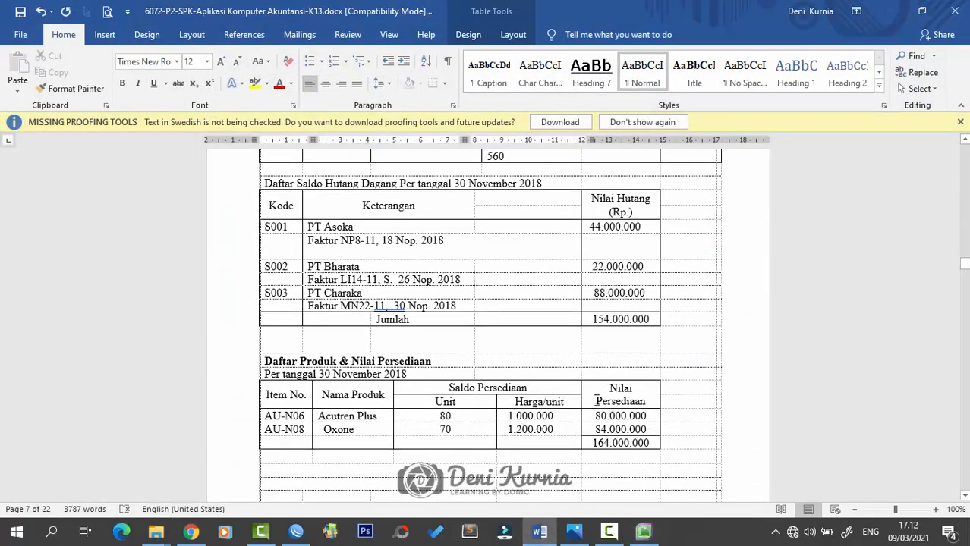
scroll(597, 402, down, 2)
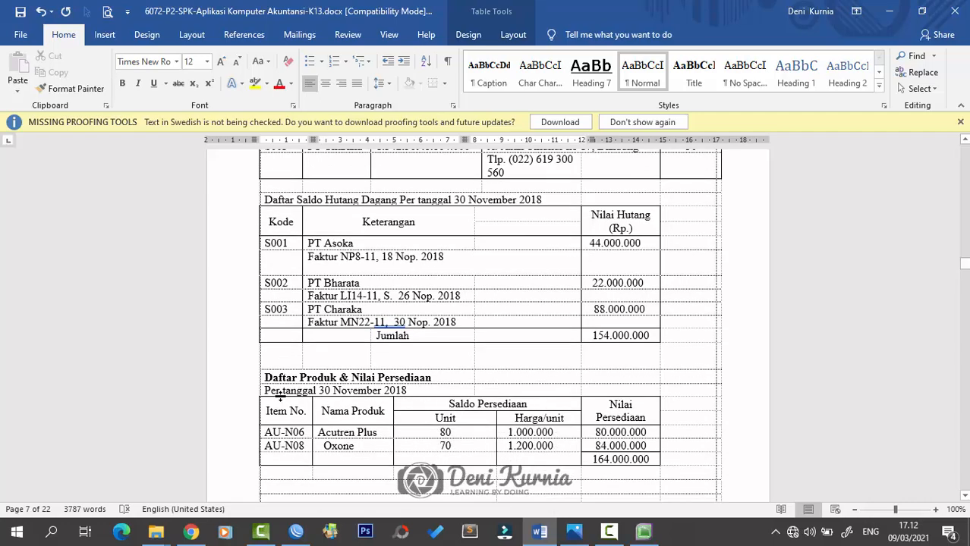
scroll(531, 406, down, 7)
scroll(535, 403, up, 5)
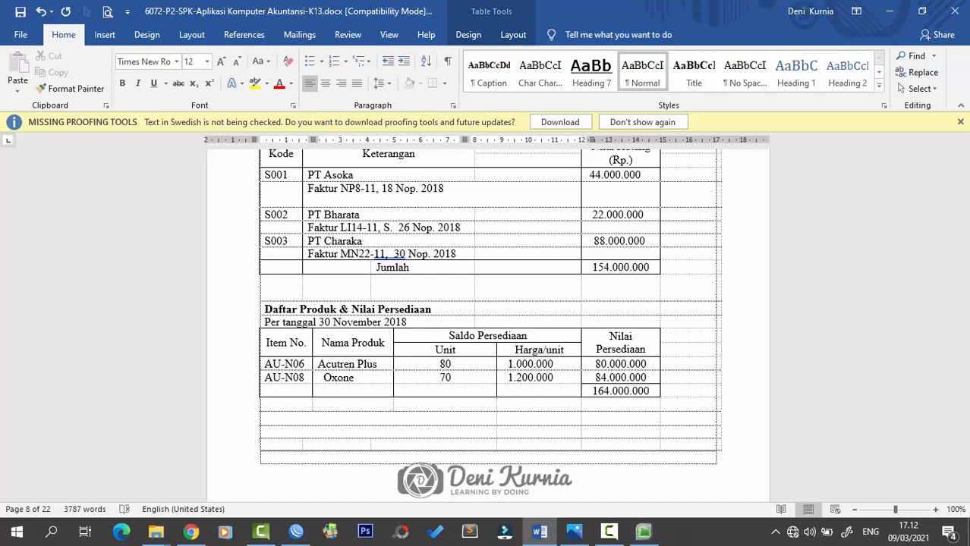
click(573, 531)
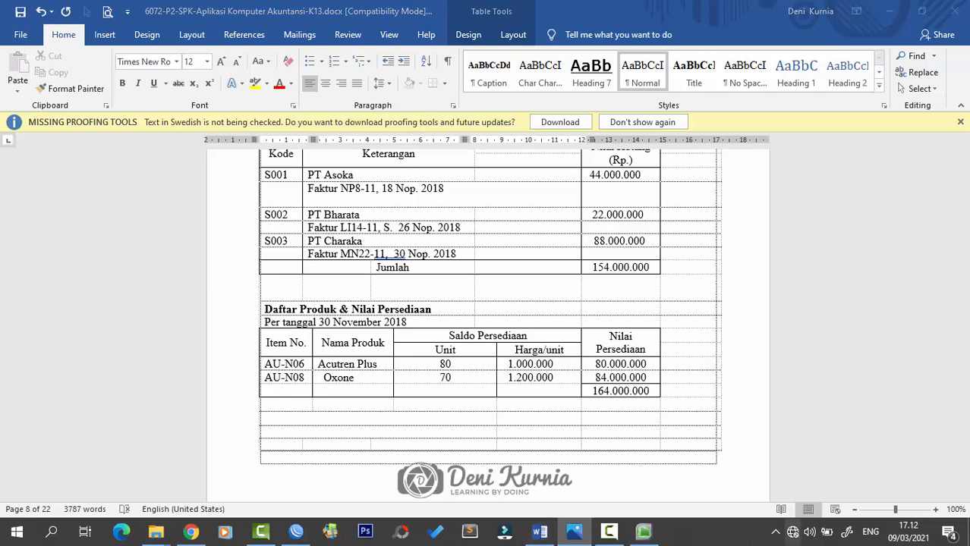
click(643, 532)
- Open the Inventory Items List and start a new item record
click(605, 172)
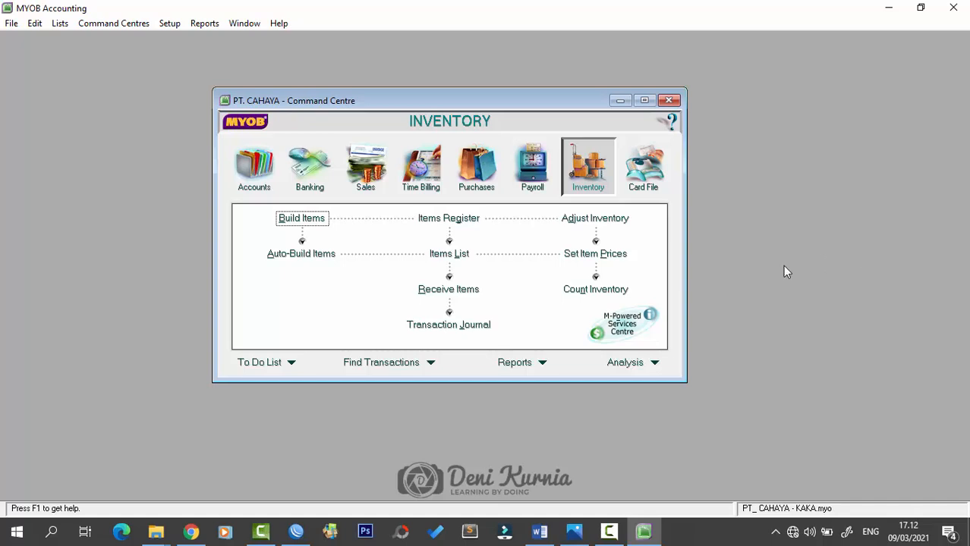
click(451, 255)
click(636, 123)
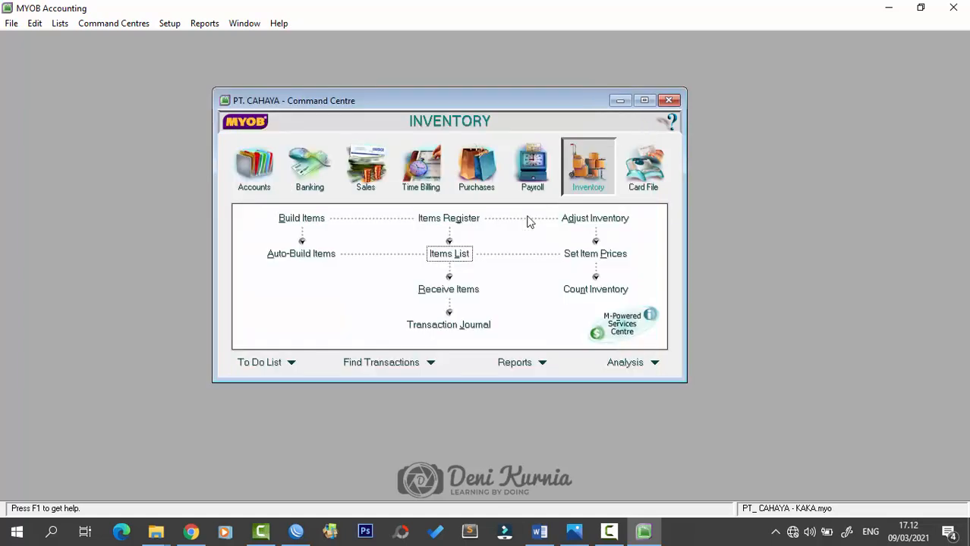
click(450, 255)
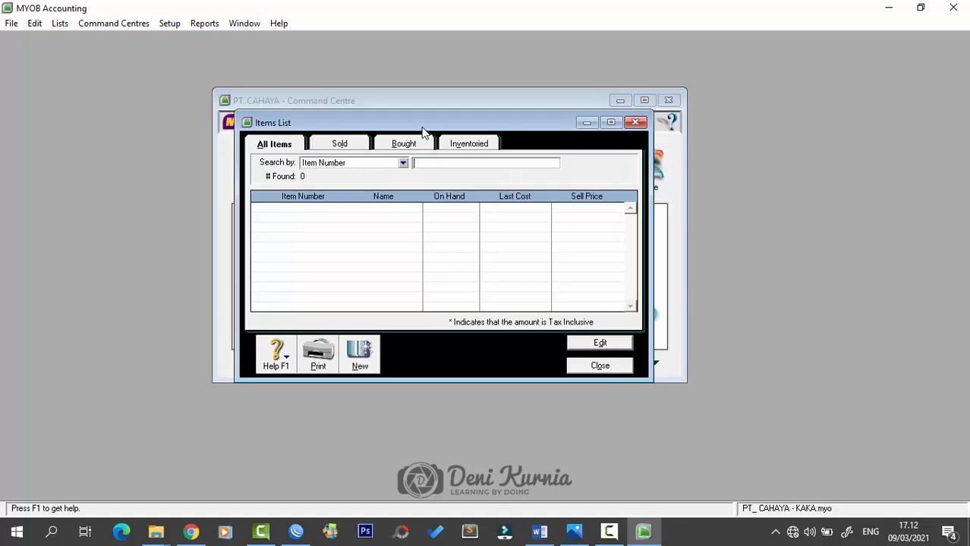
click(359, 354)
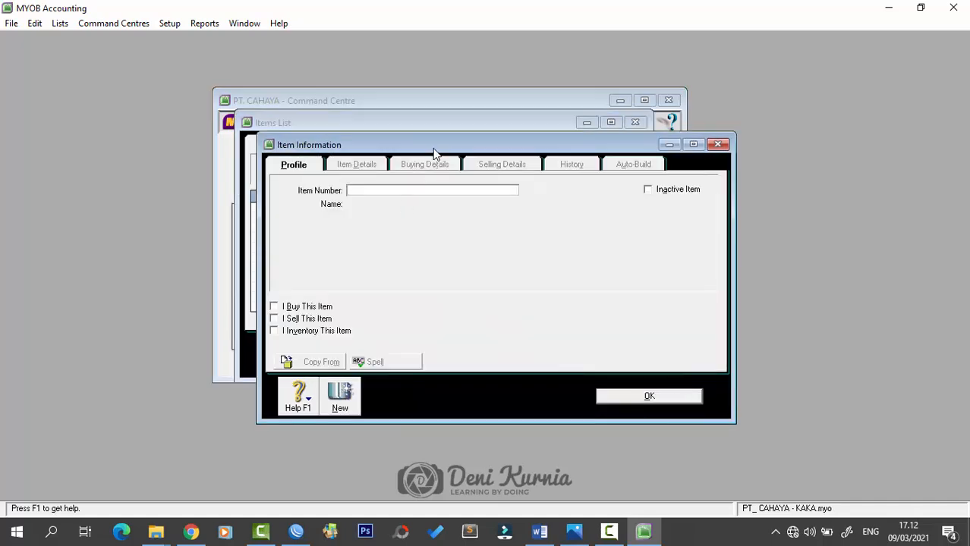
drag(435, 152, 422, 141)
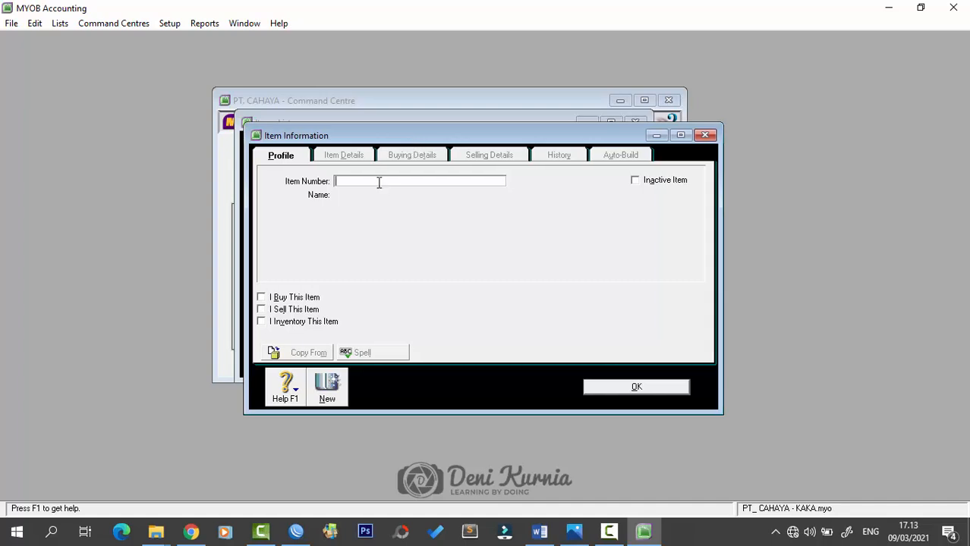
- Enter item AU-N06 named Acutren Plus and tick I Buy, I Sell and I Inventory
click(378, 182)
key(Caps_Lock)
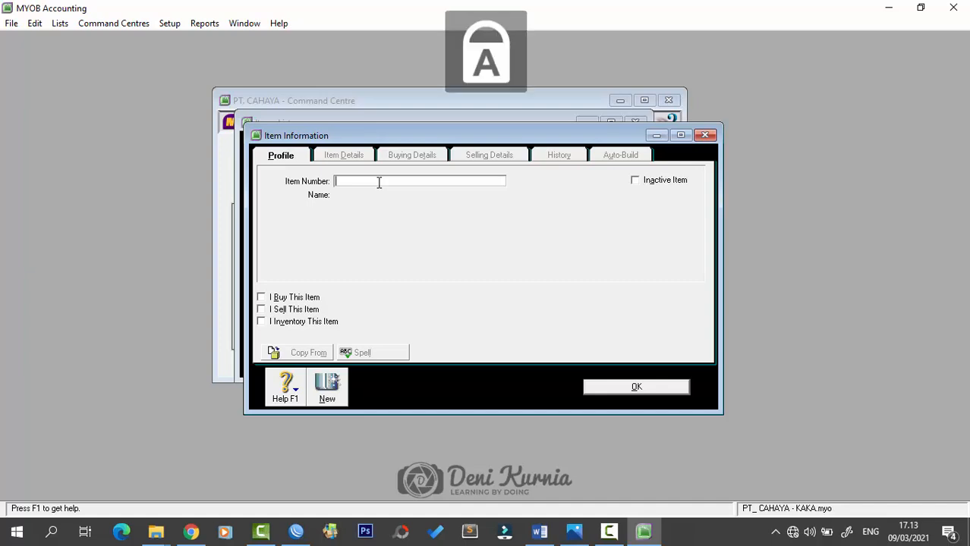
text(AU-)
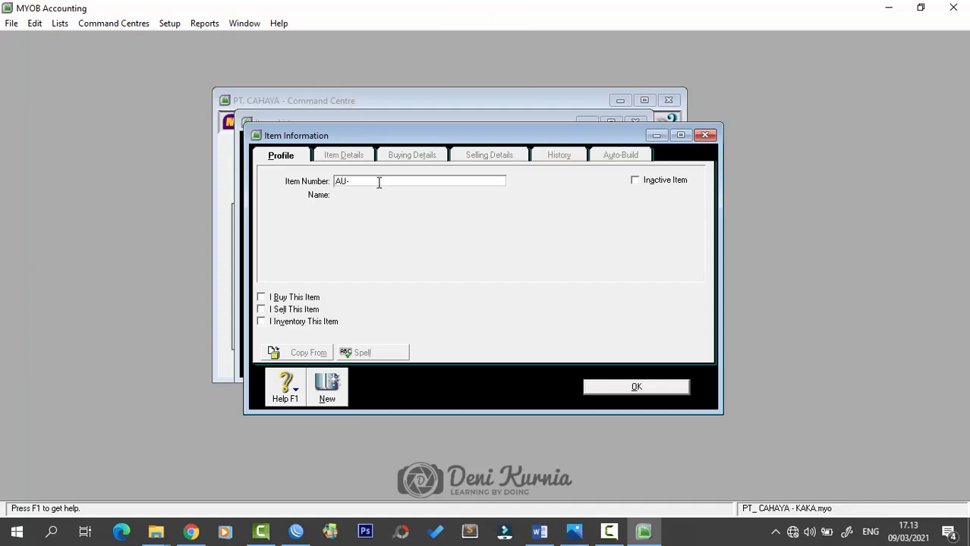
text(N06)
key(Tab)
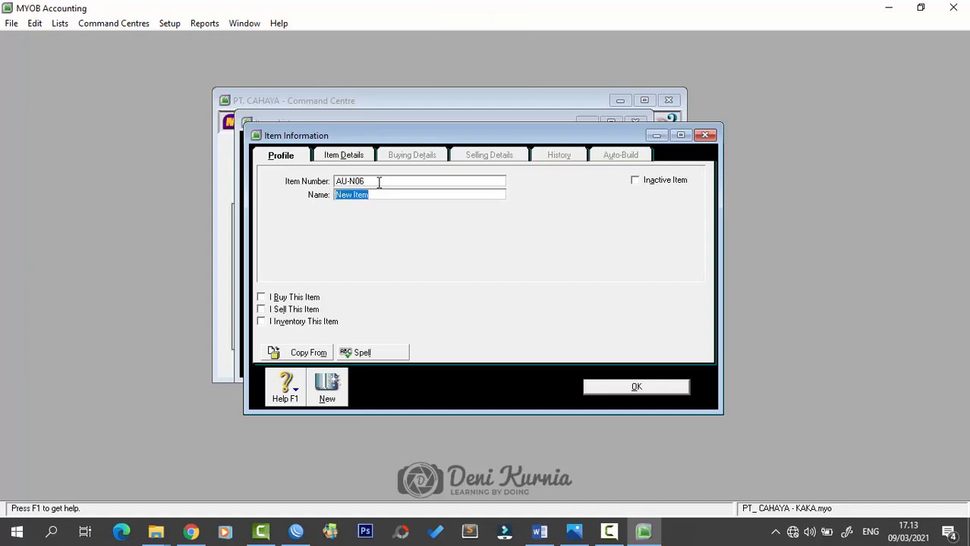
text(A)
key(Caps_Lock)
text(c)
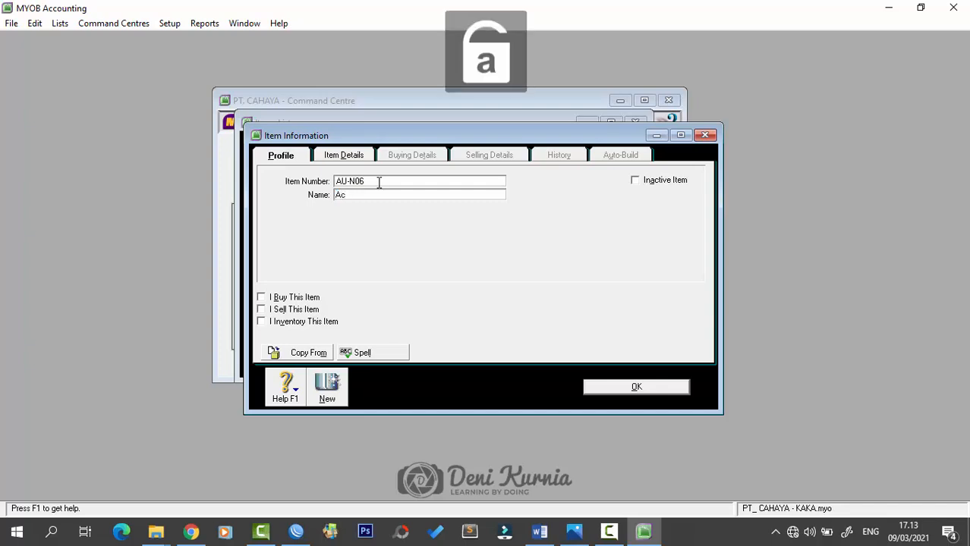
text(utr)
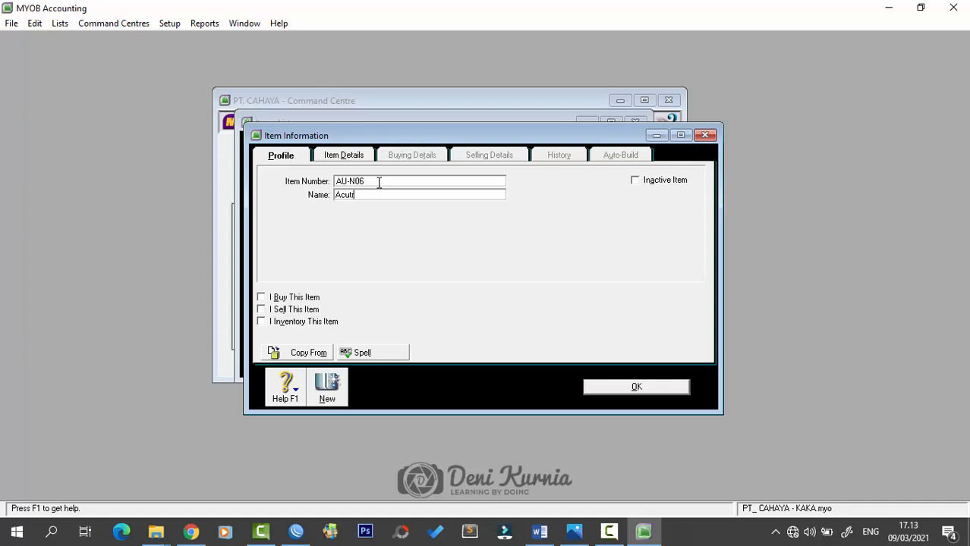
text(en Plus)
key(Tab)
click(269, 299)
click(265, 311)
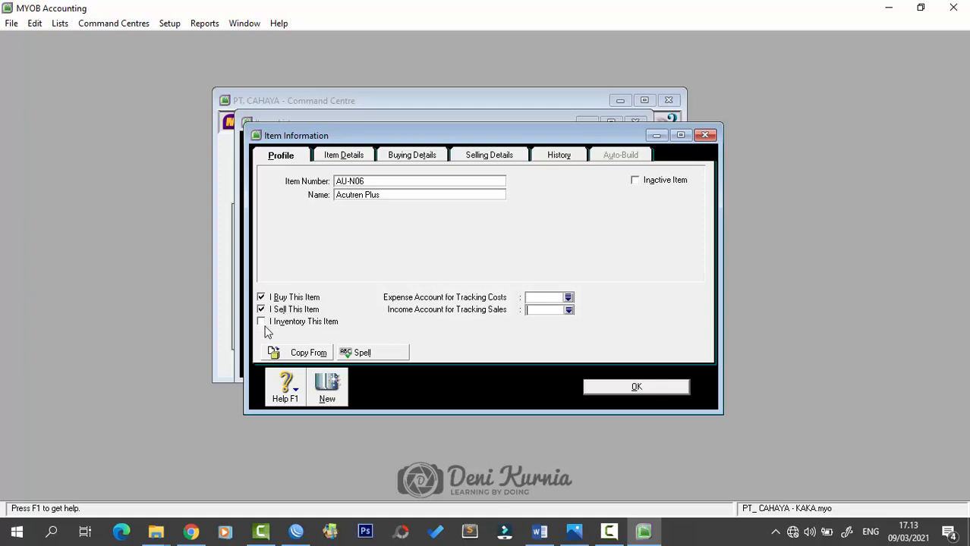
click(262, 322)
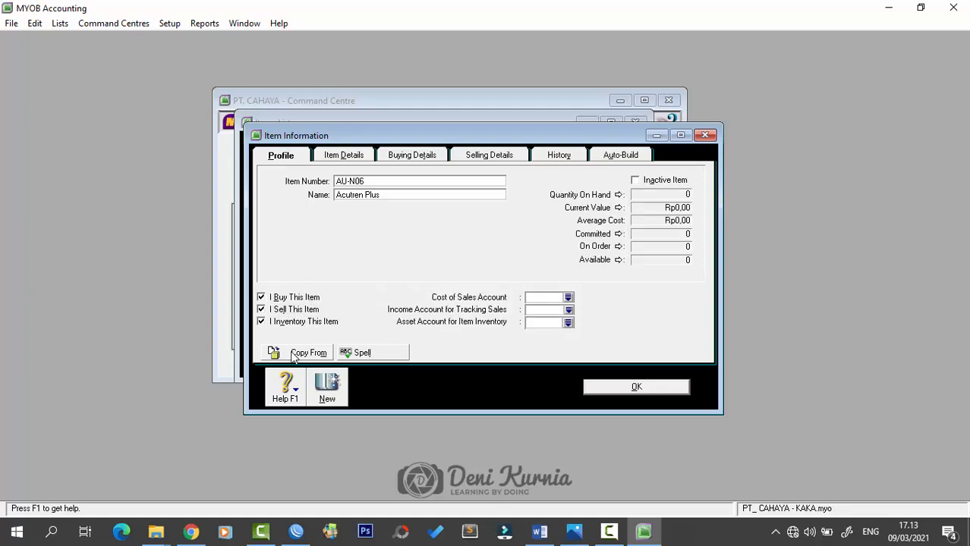
- Assign accounts 5-1100 for cost of sales, 4-1100 for income and 1-1310 for asset
click(568, 298)
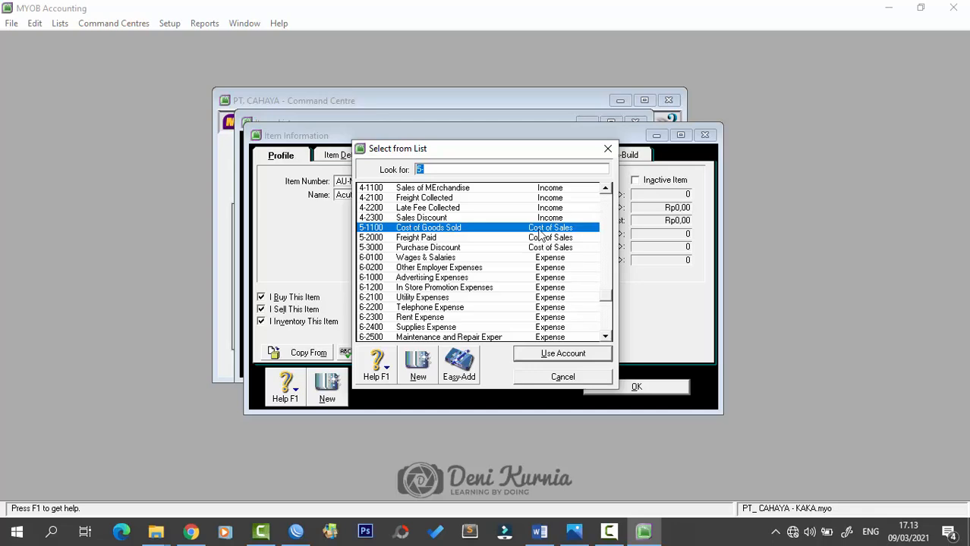
drag(509, 152, 539, 145)
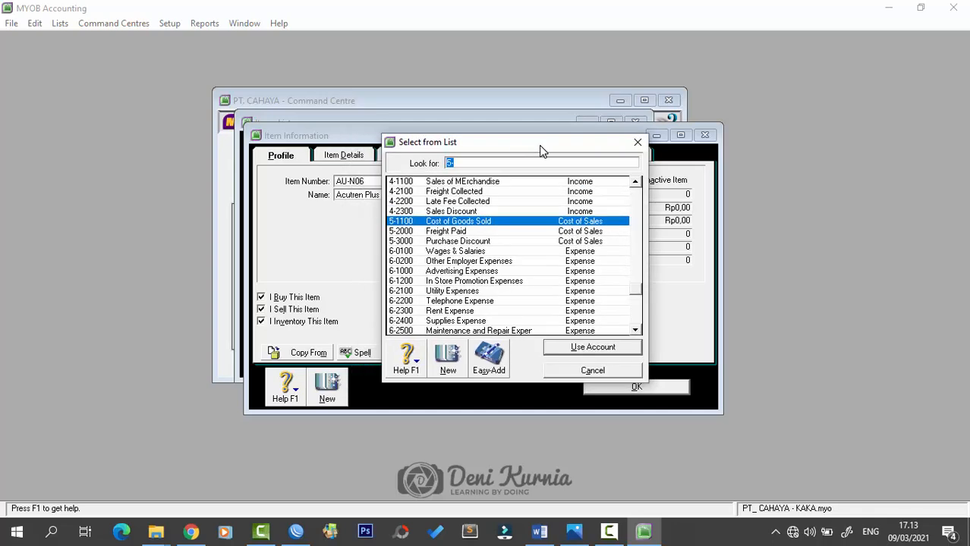
click(566, 348)
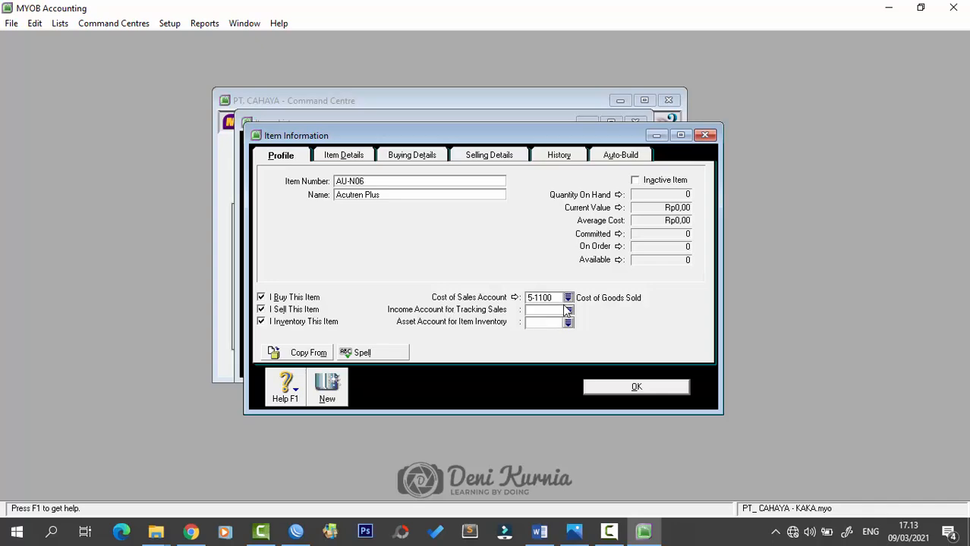
click(568, 311)
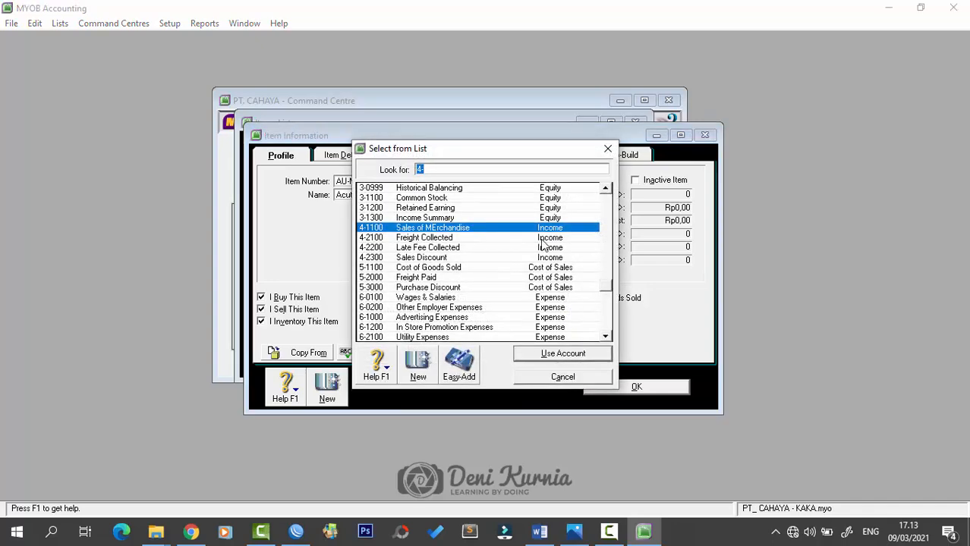
click(538, 354)
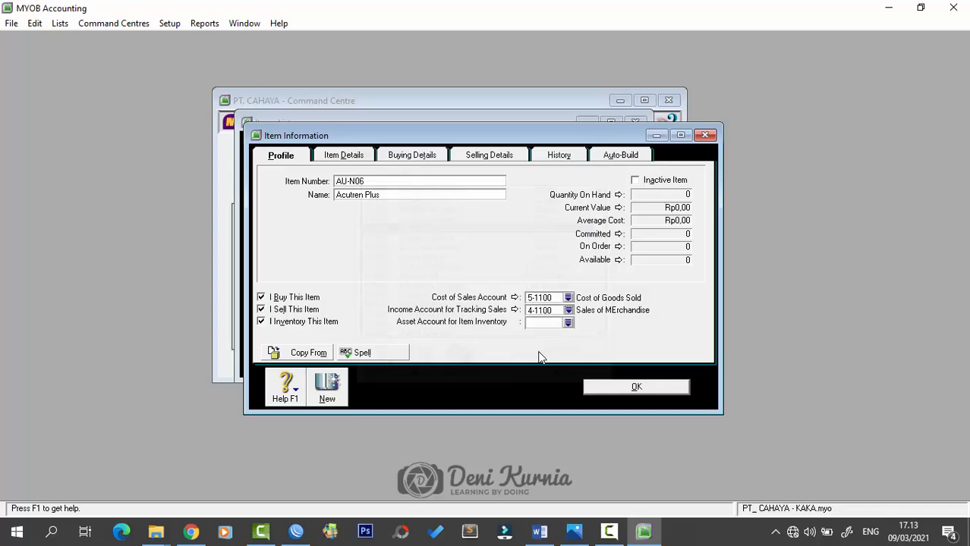
click(568, 323)
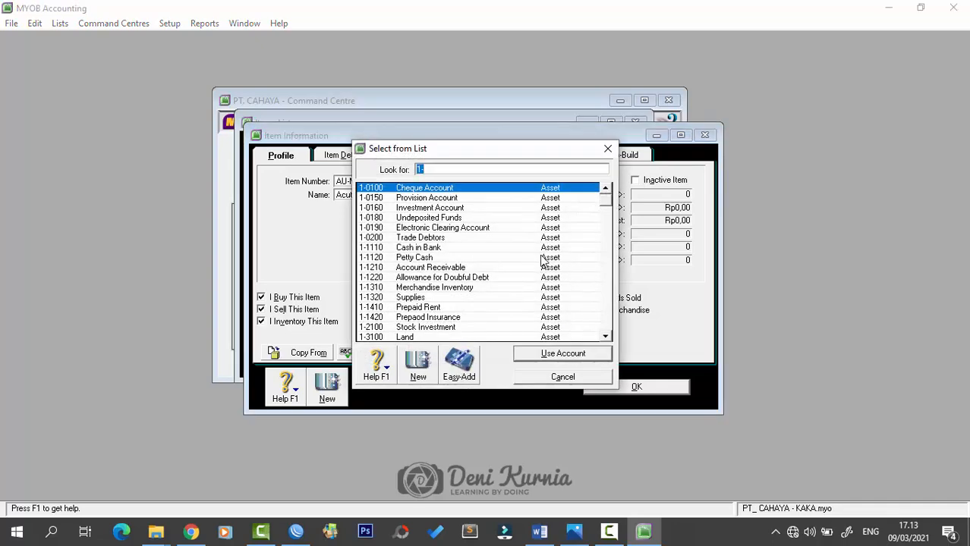
click(441, 289)
click(543, 355)
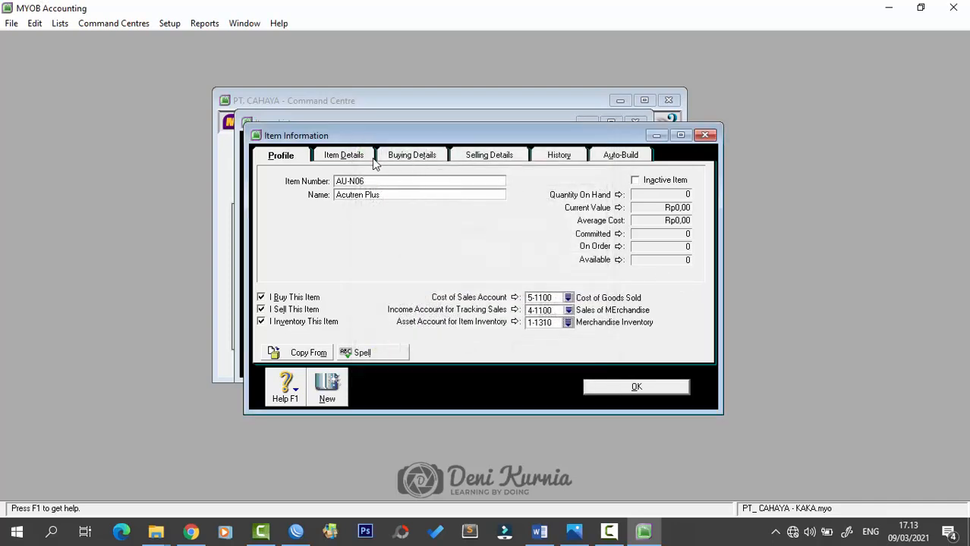
- Set PPN as the tax code for both buying and selling details
click(410, 157)
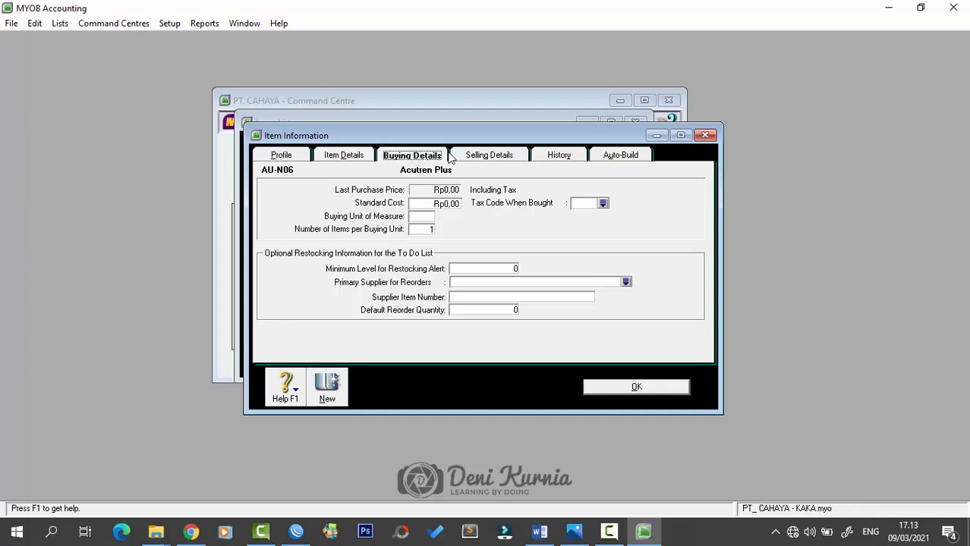
click(604, 205)
click(440, 199)
double_click(441, 198)
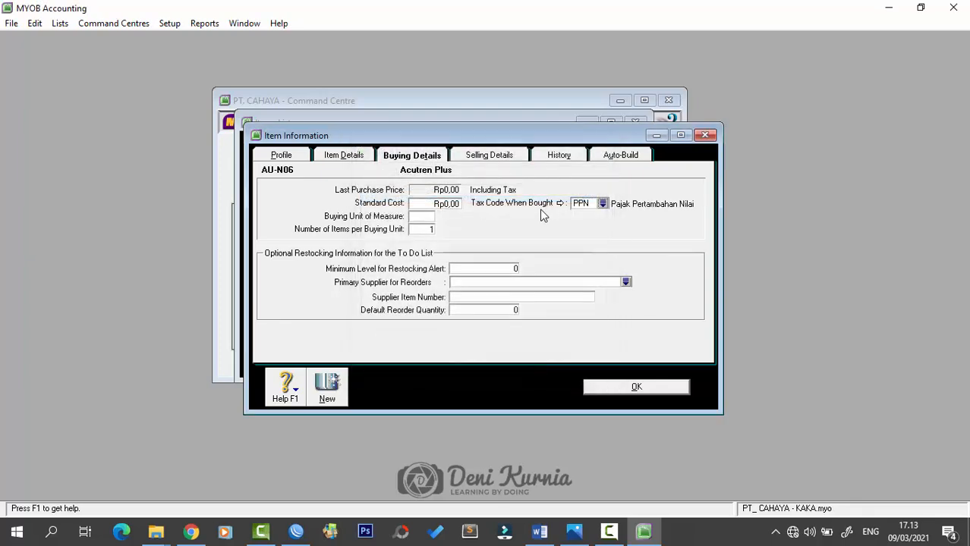
click(480, 155)
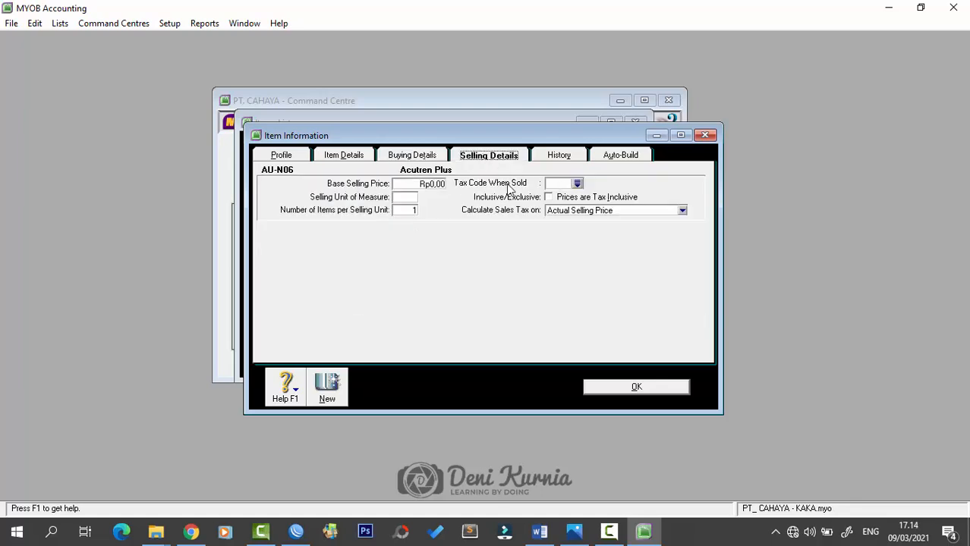
click(577, 184)
click(464, 198)
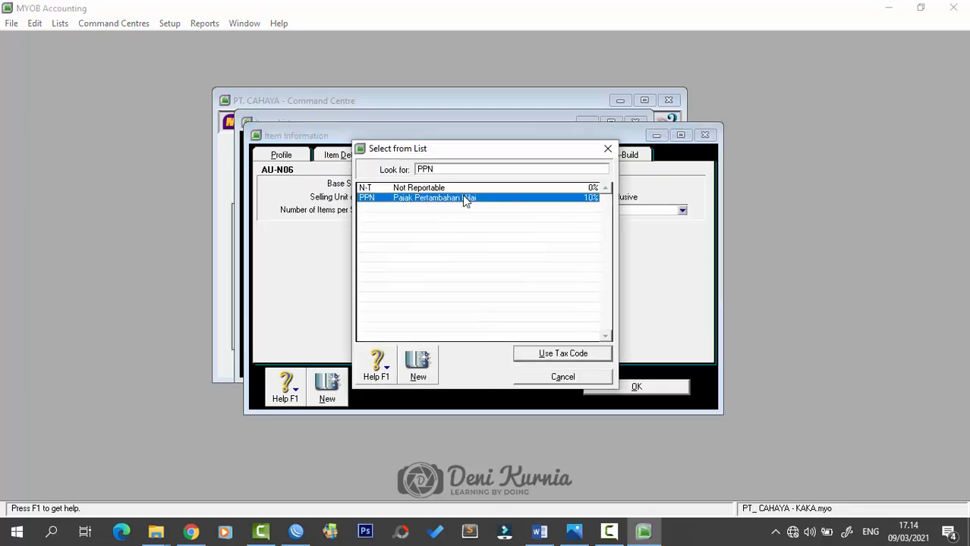
double_click(464, 199)
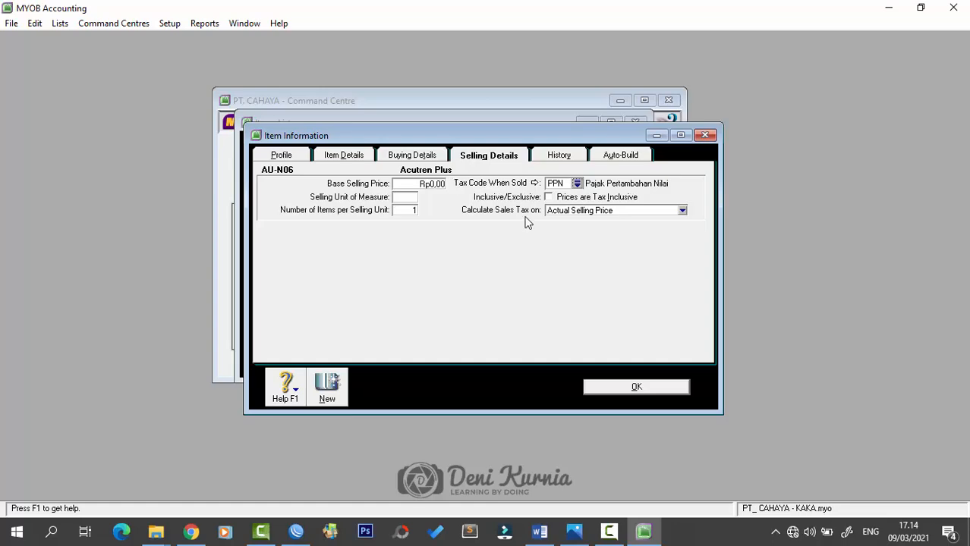
- Save Acutren Plus, ignoring the spelling check, and start another new item
click(648, 388)
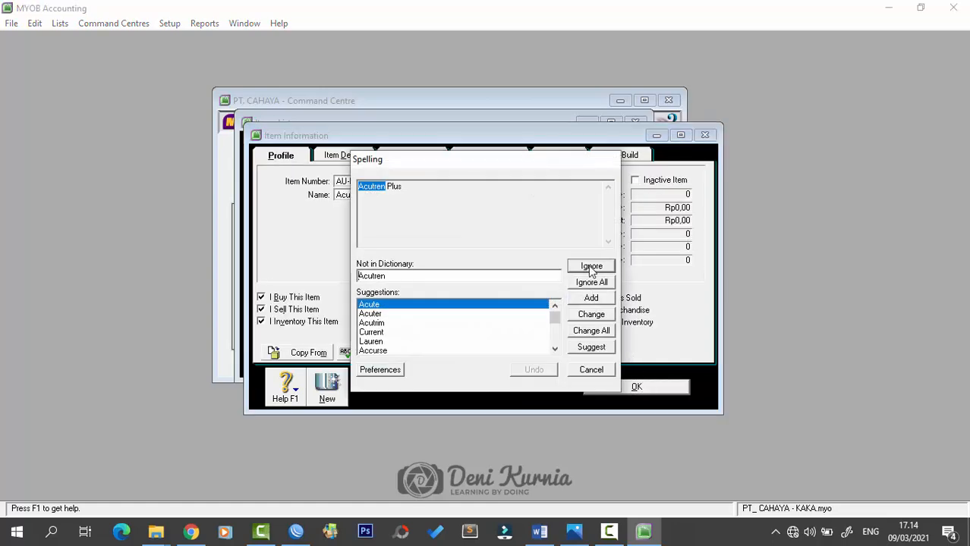
click(591, 266)
click(360, 353)
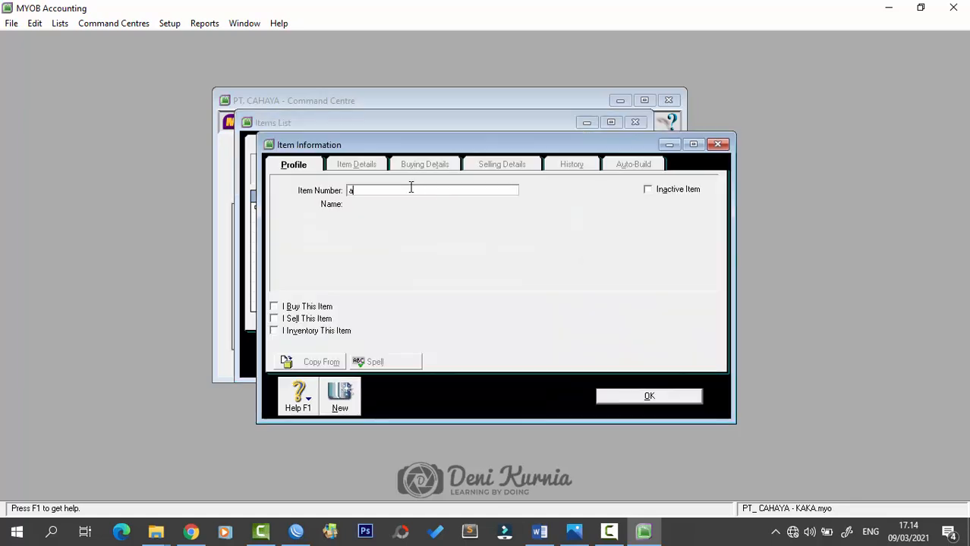
- Enter item AU-N08 named Oxone and tick I Buy, I Sell and I Inventory
key(Caps_Lock)
text(AU)
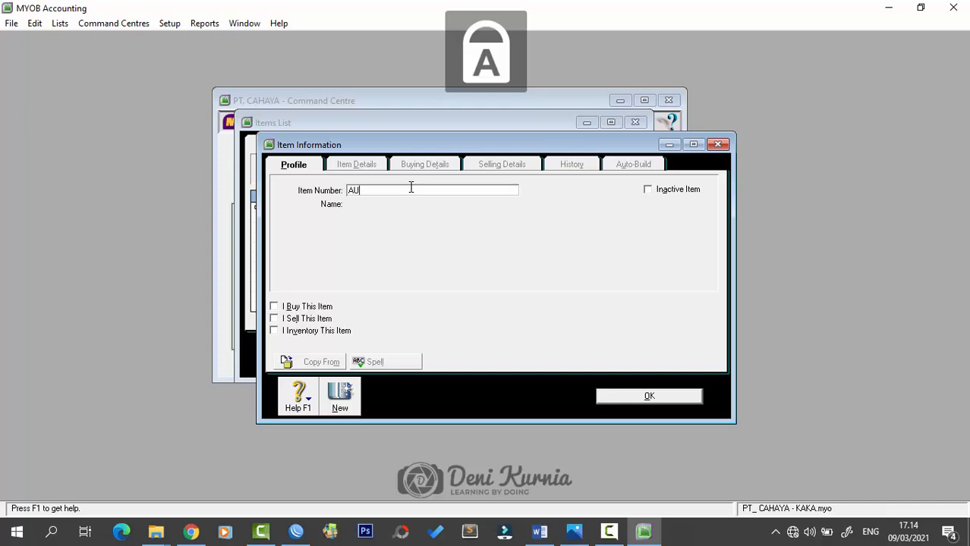
text(-N08)
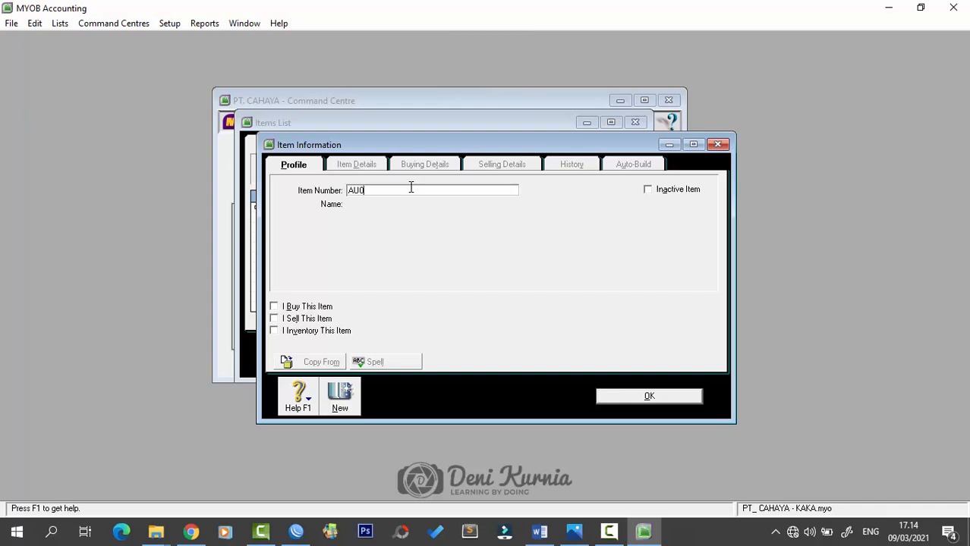
key(Tab)
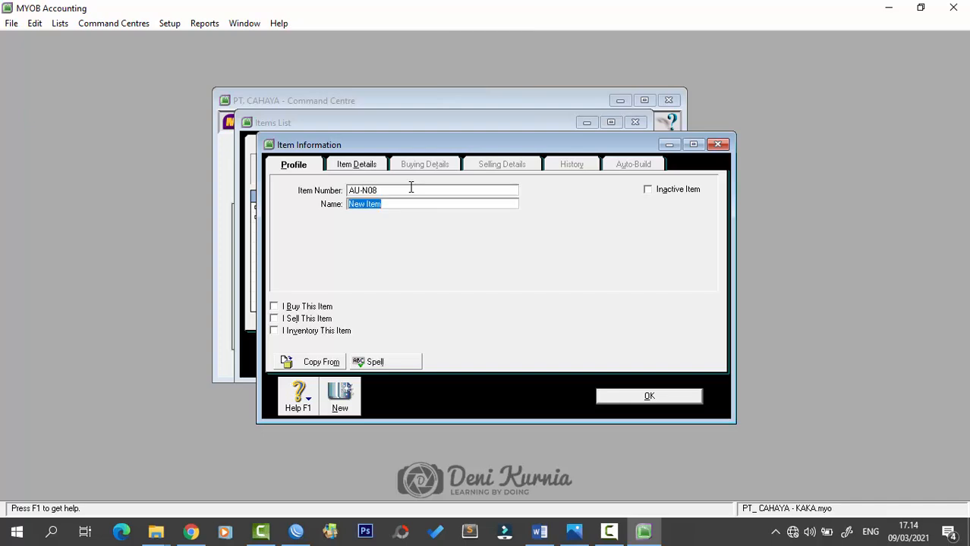
text(O)
key(Caps_Lock)
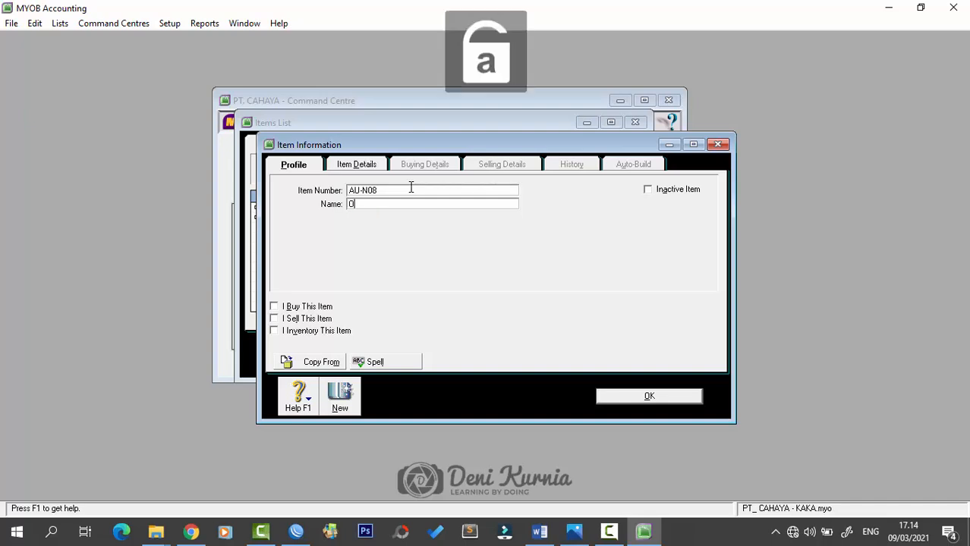
text(xone)
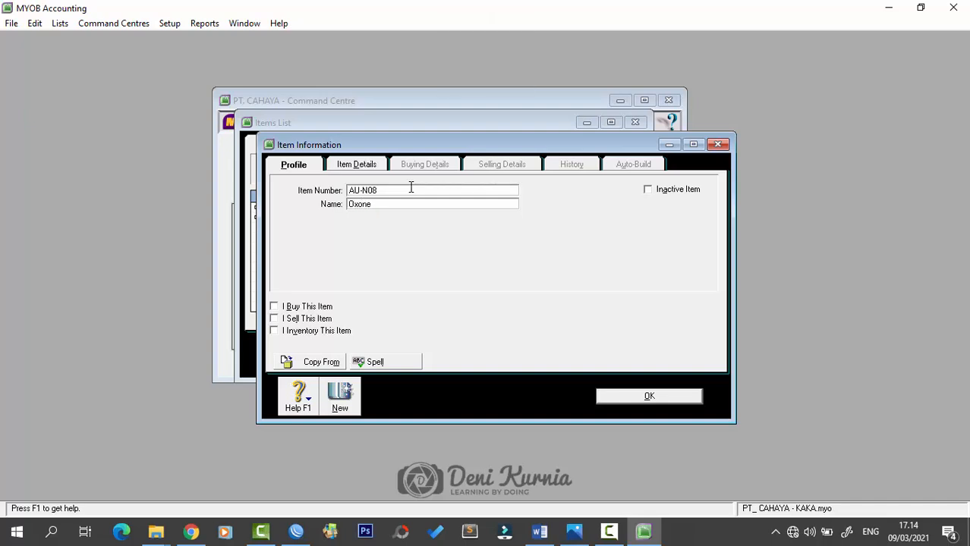
key(Tab)
click(302, 308)
click(300, 319)
click(298, 331)
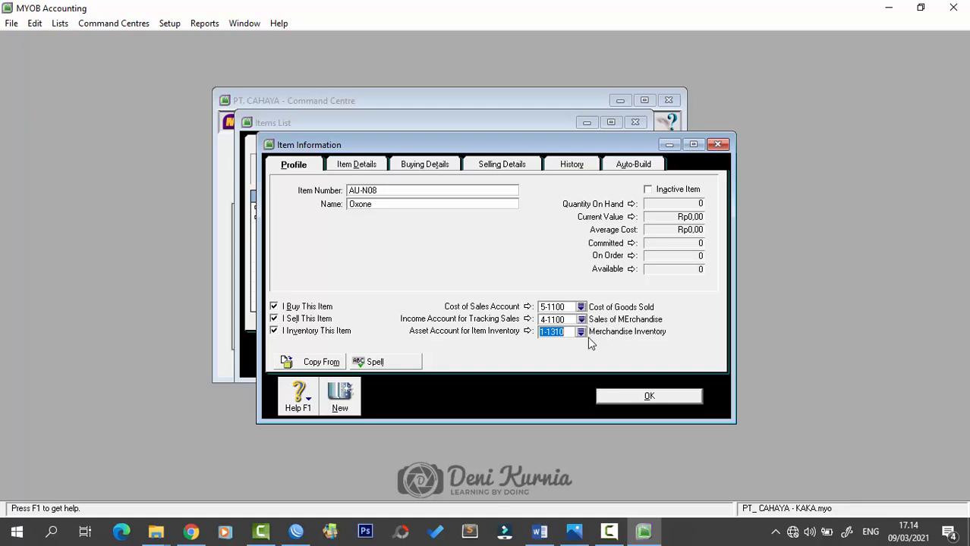
- Check the buying and selling details, then save Oxone ignoring the spelling check
click(439, 165)
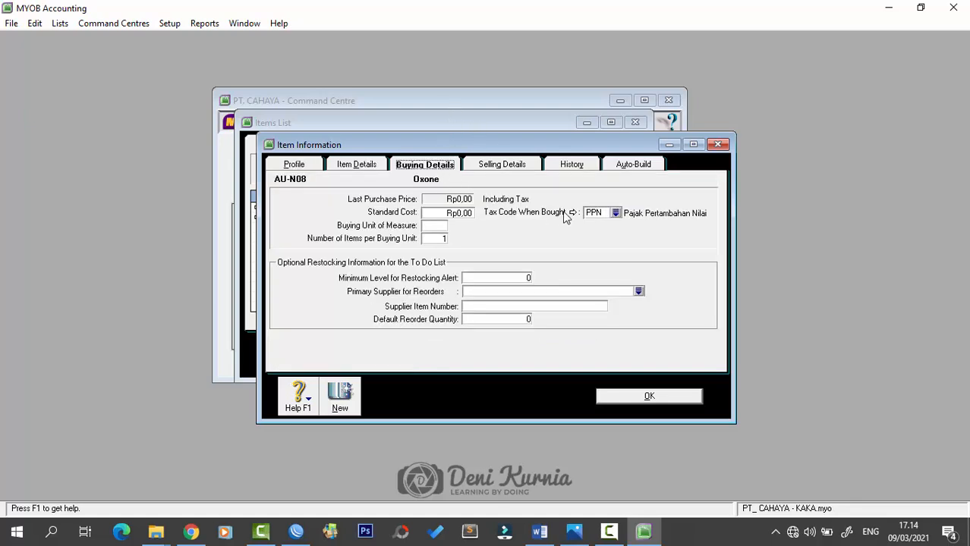
click(507, 166)
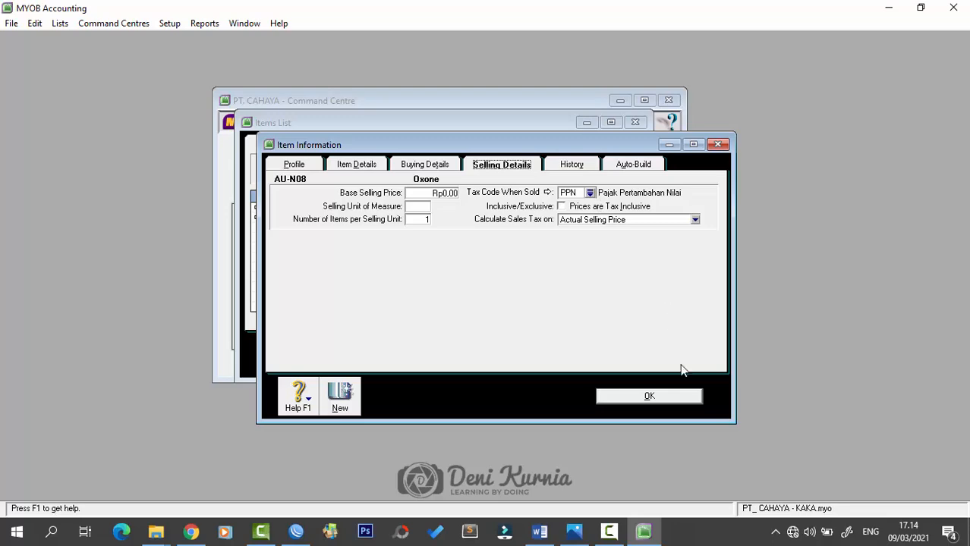
click(687, 405)
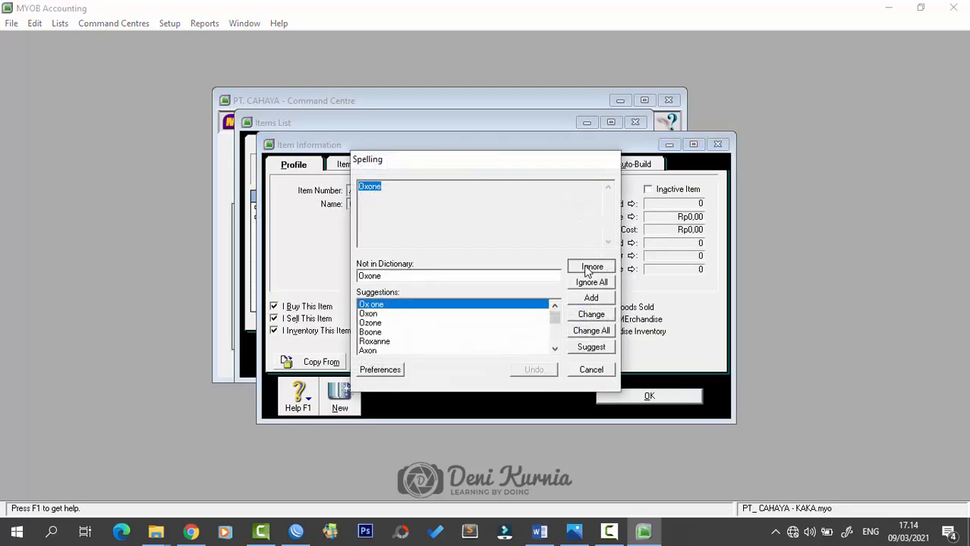
click(592, 265)
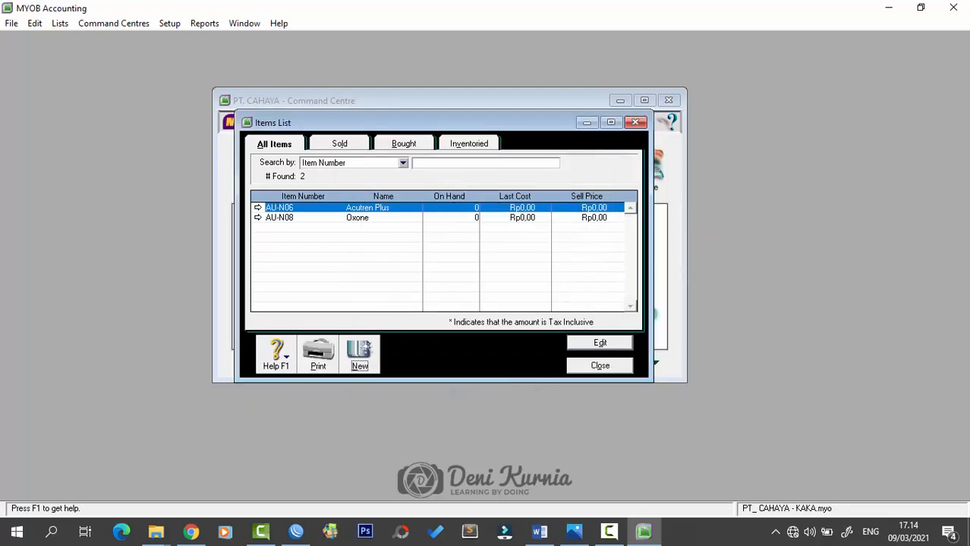
- Close the Items List window now holding AU-N06 and AU-N08
key(alt+Tab)
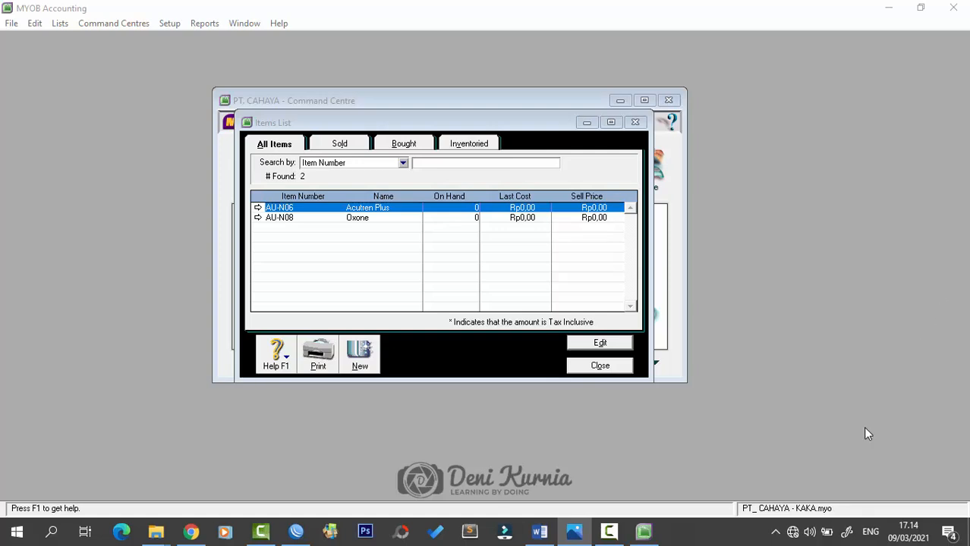
click(600, 366)
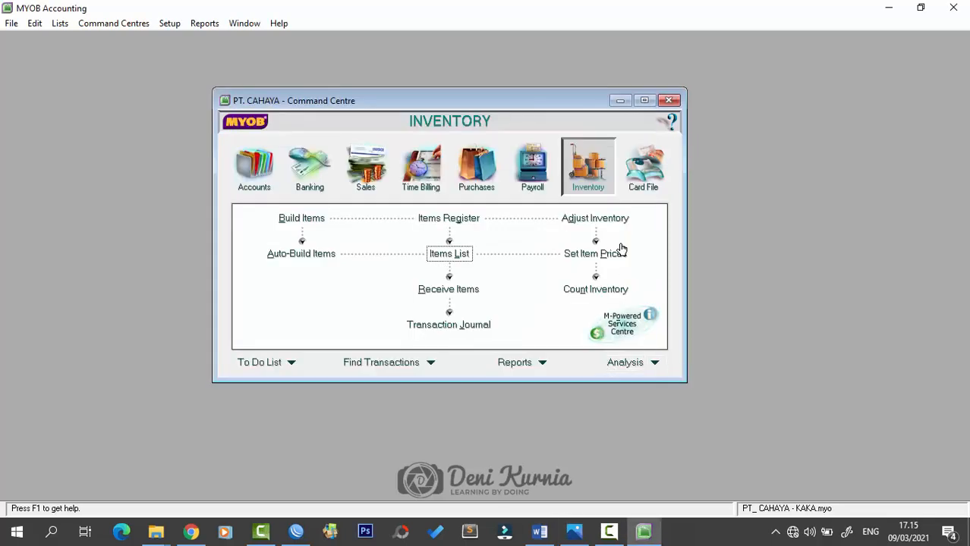
- Open Adjust Inventory dated 30/11/2018 with memo 'Nilai Persediaan Produk'
click(581, 223)
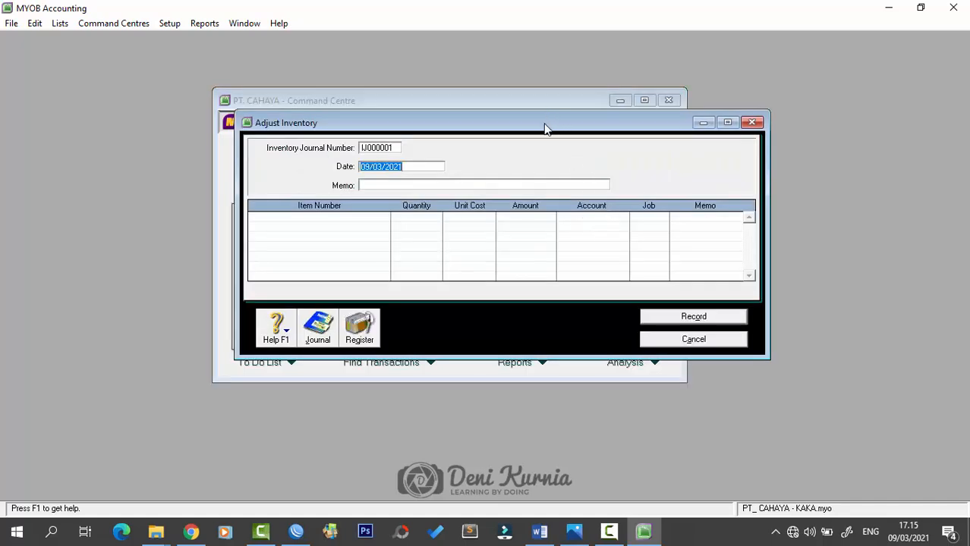
drag(546, 126, 503, 157)
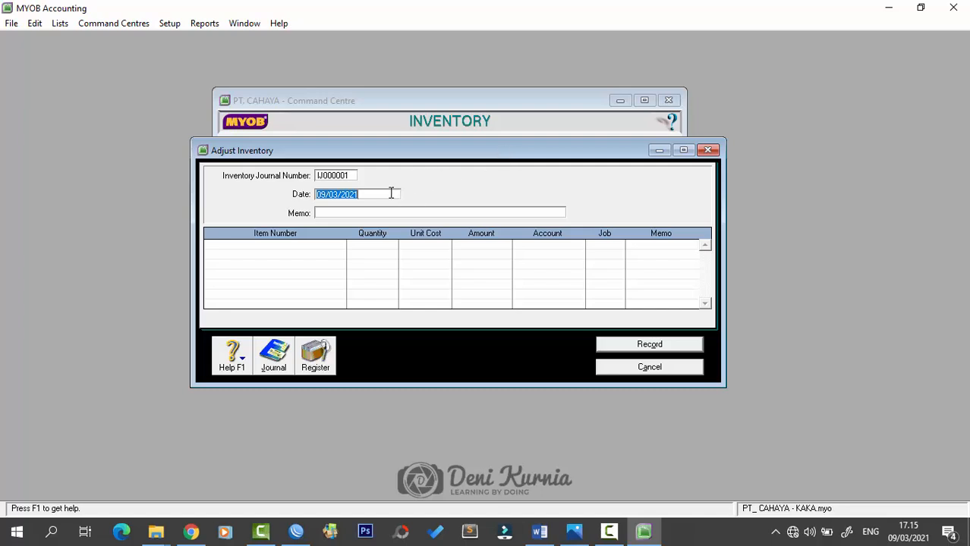
text(30/11/2018)
key(Tab)
text(Saldo)
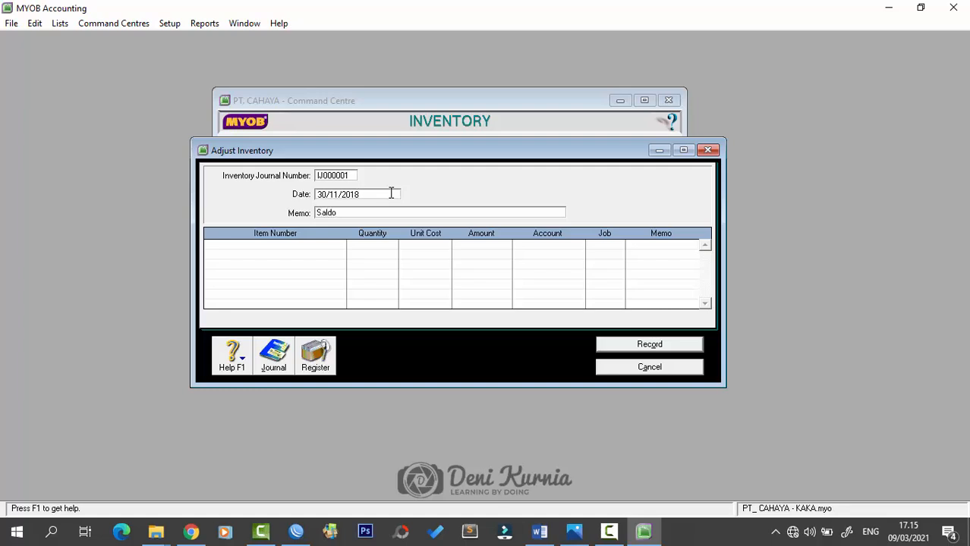
key(BackSpace)
key(BackSpace)
key(BackSpace)
key(BackSpace)
key(BackSpace)
text(Nilai Persediaan Produk)
click(325, 245)
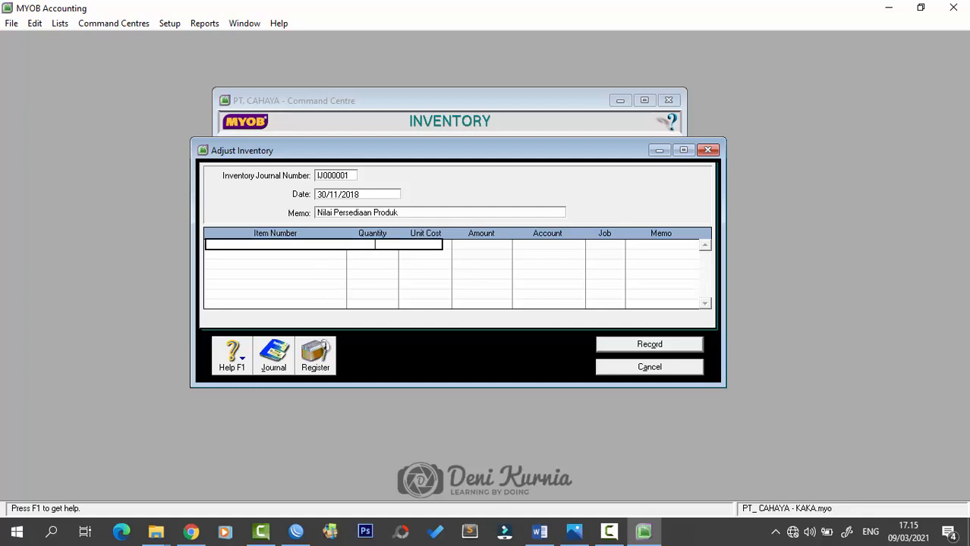
- Add line AU-N06: 80 units at 1.000.000 each, account 1-1310
key(Caps_Lock)
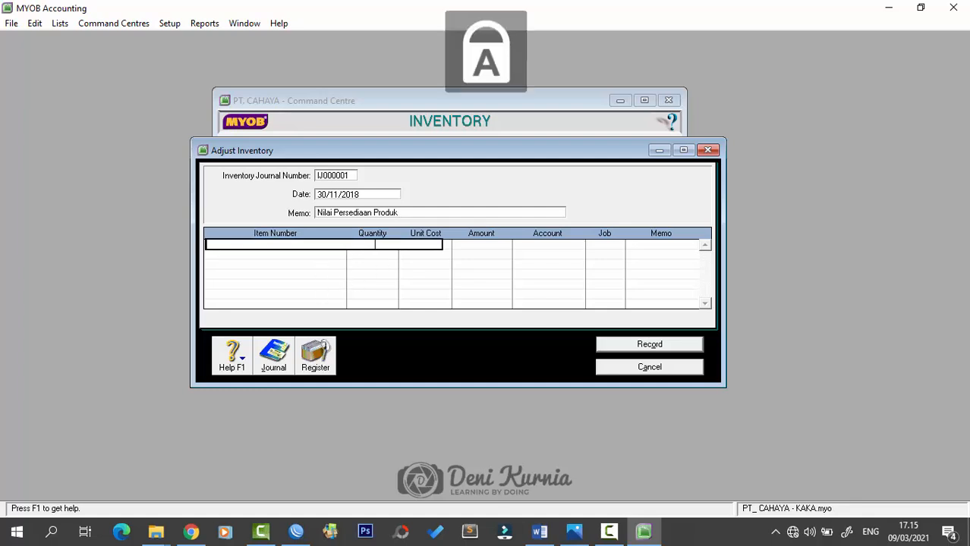
text(AU)
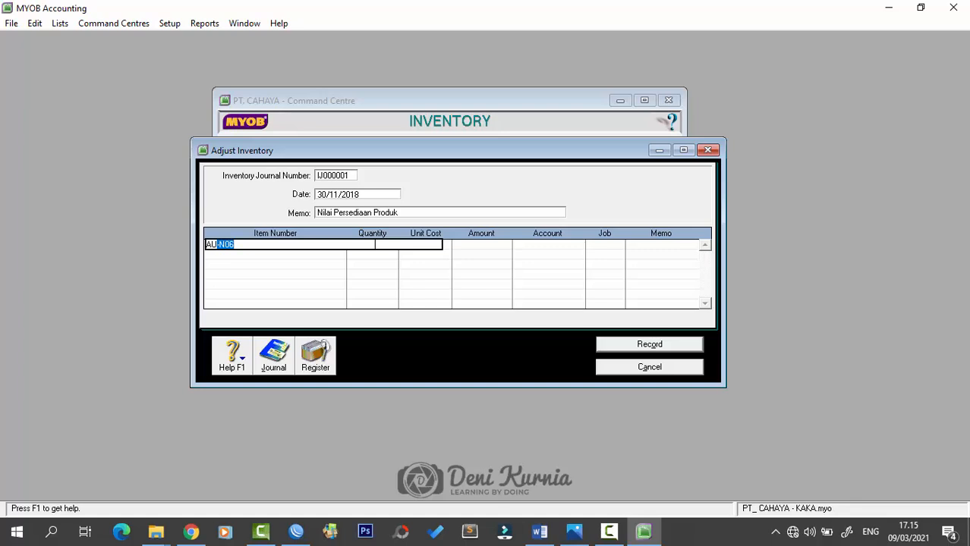
text(-N06)
key(Tab)
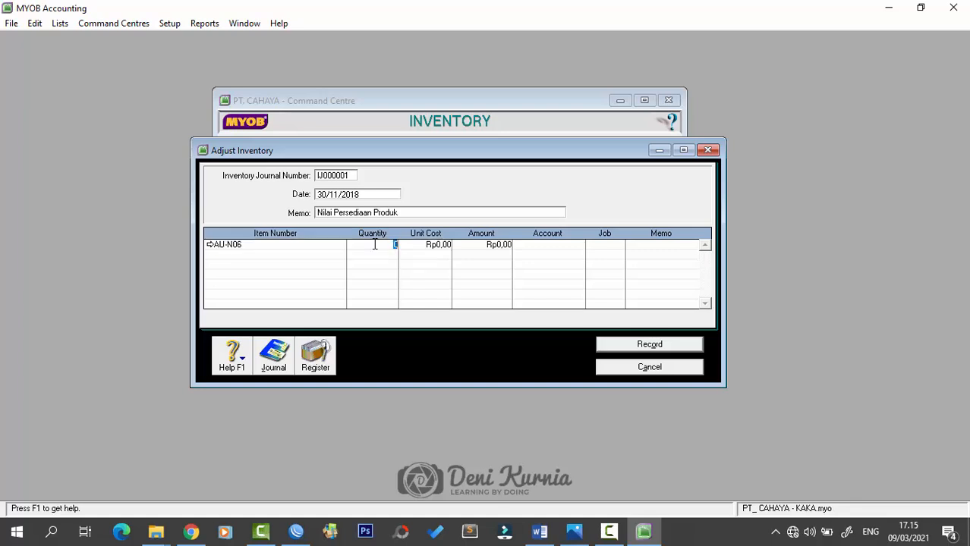
text(80)
key(Tab)
text(1000000)
key(Tab)
key(Tab)
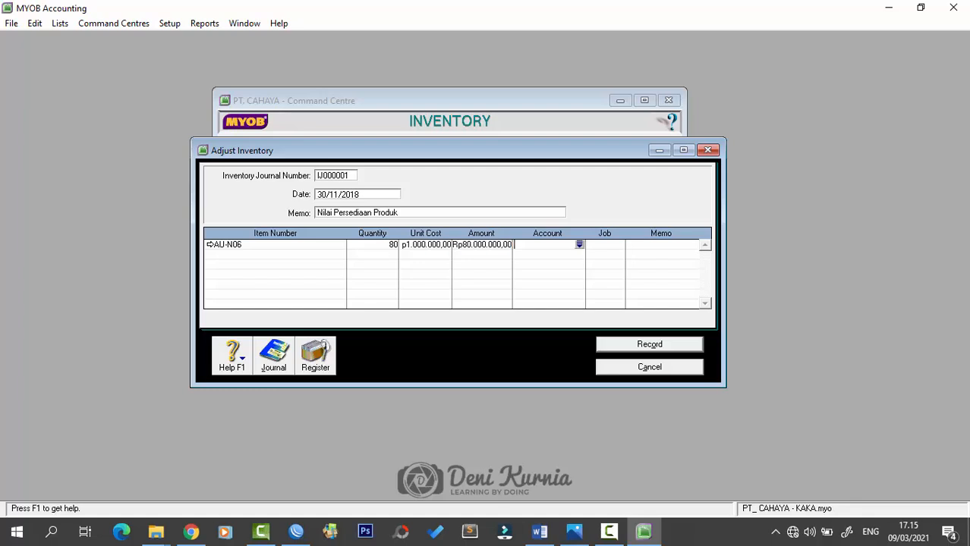
key(Tab)
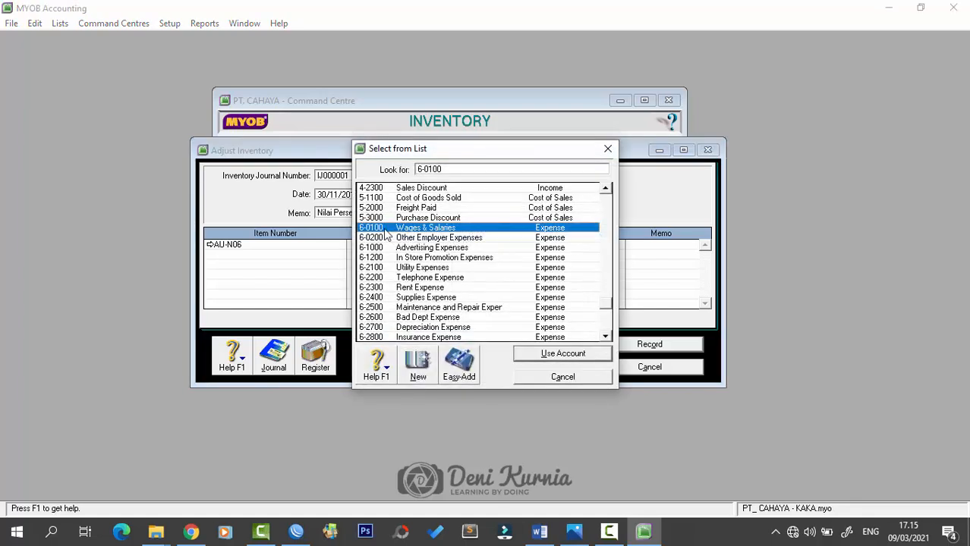
drag(532, 154, 432, 150)
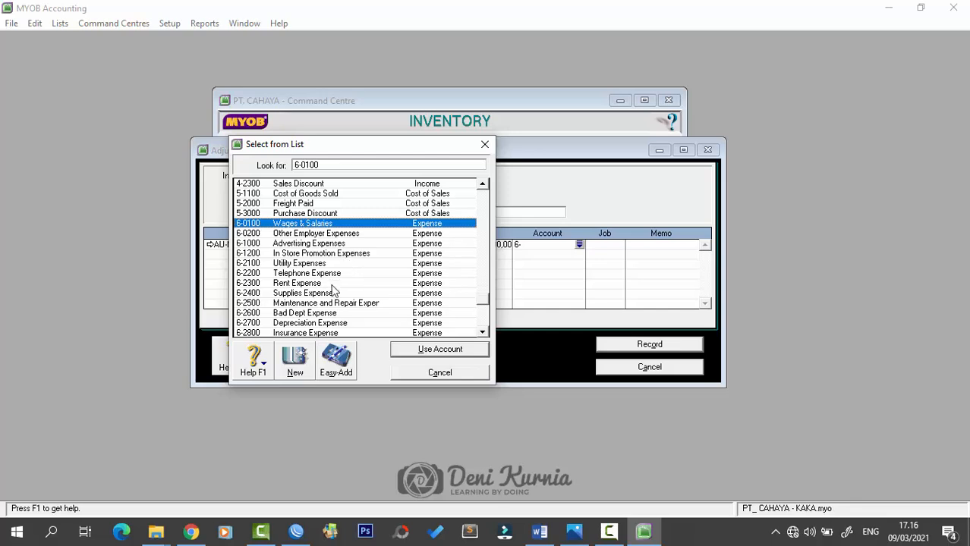
scroll(319, 243, up, 1)
scroll(318, 238, up, 4)
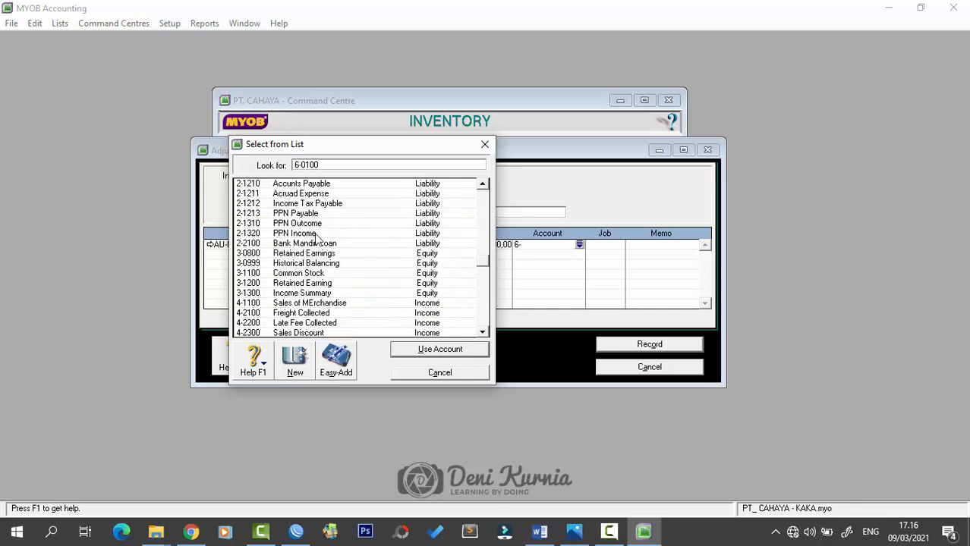
scroll(319, 251, up, 3)
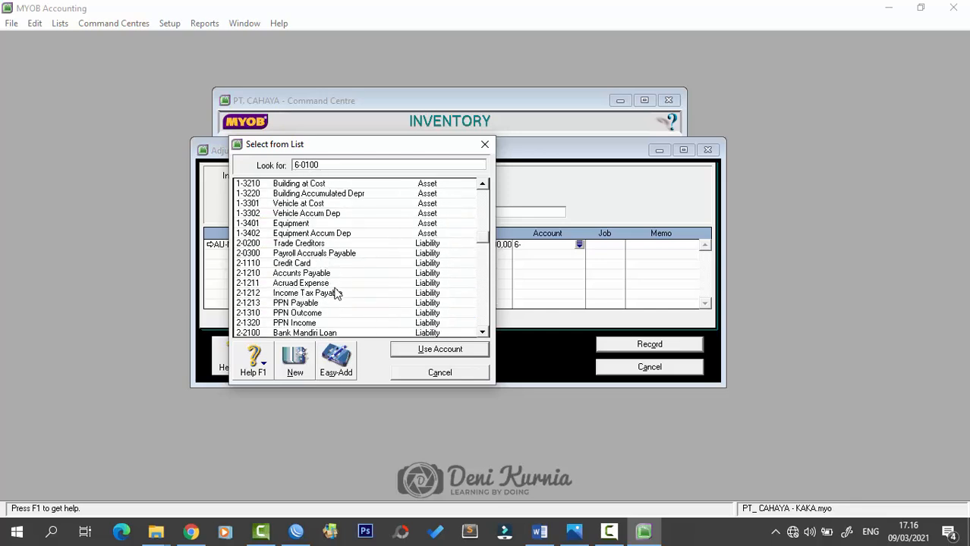
scroll(310, 238, up, 2)
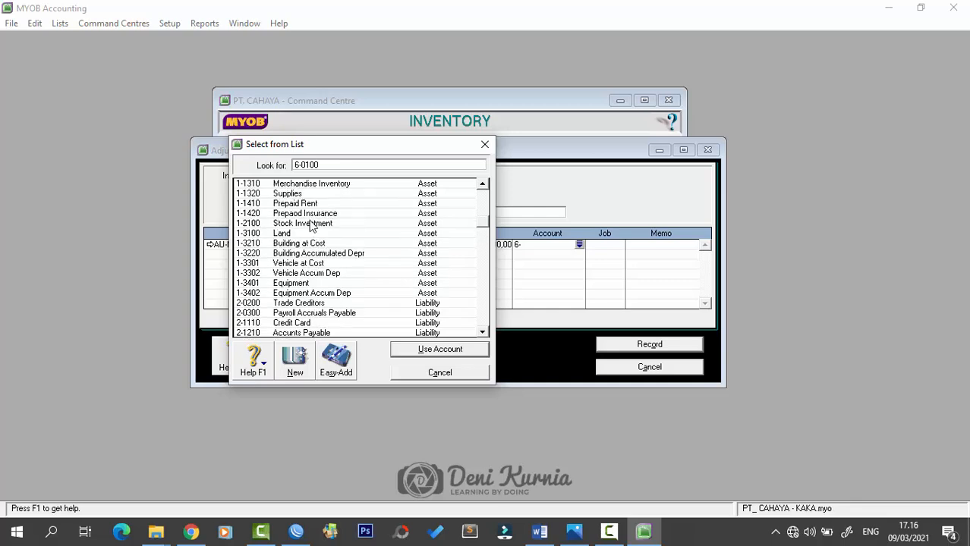
click(320, 187)
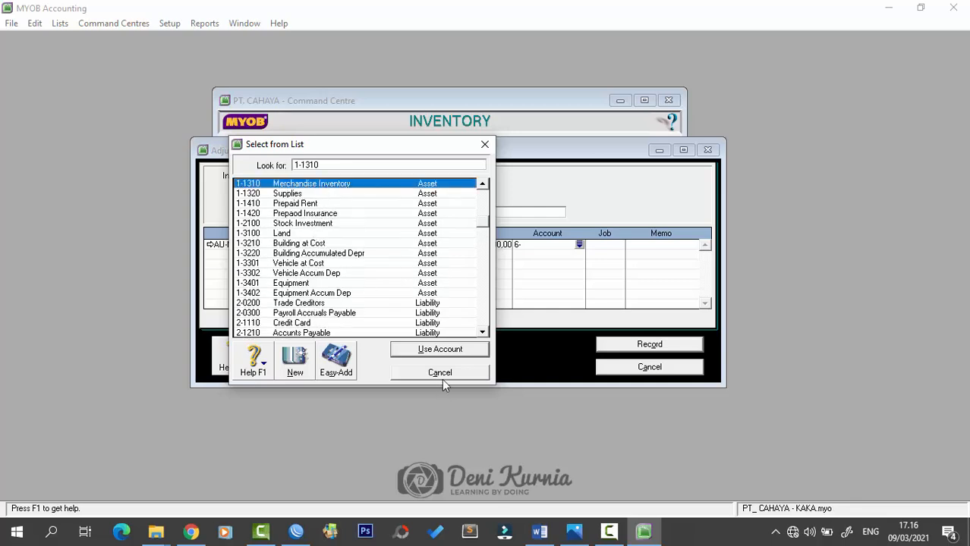
click(440, 350)
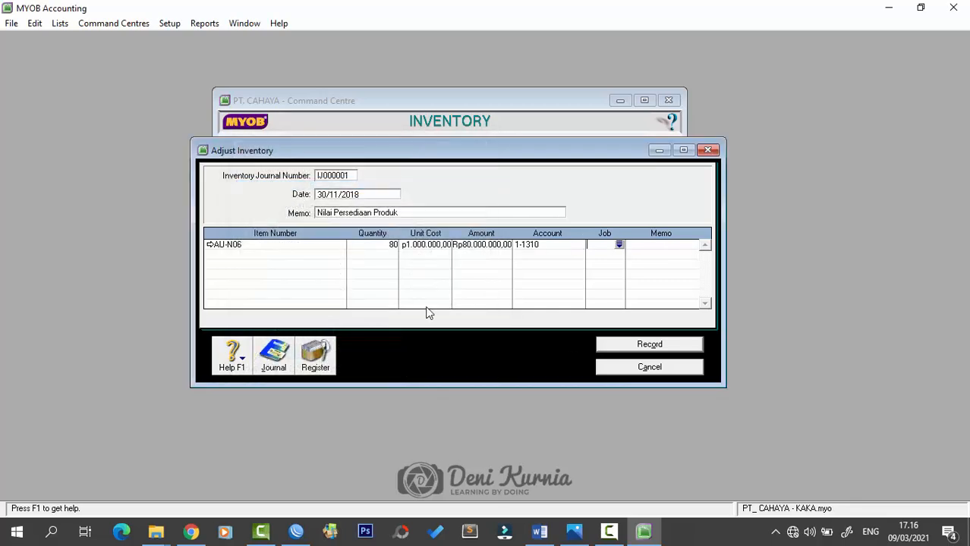
- Add line AU-N08: 70 units at 1.200.000 each, account 1-1310, and record the adjustment
click(274, 254)
text(A)
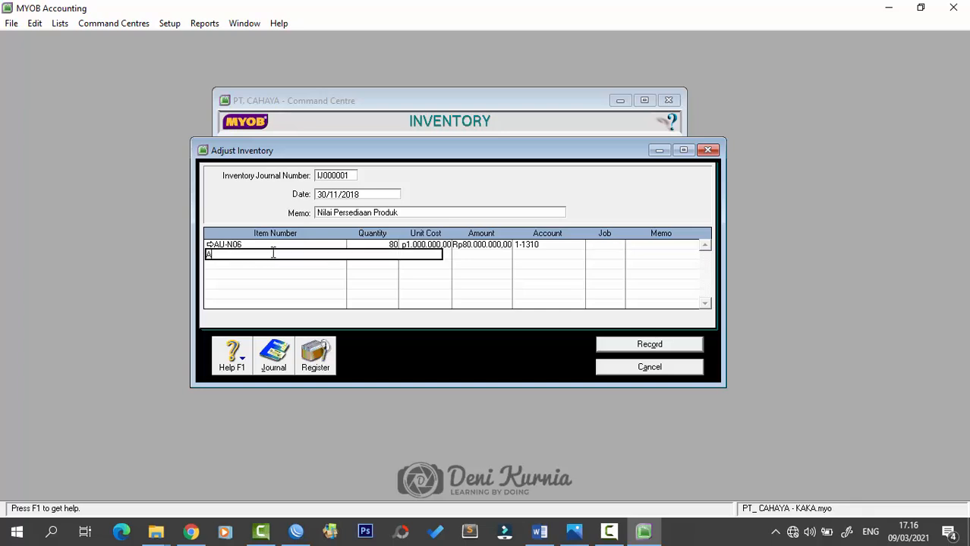
text(U-N08)
key(Tab)
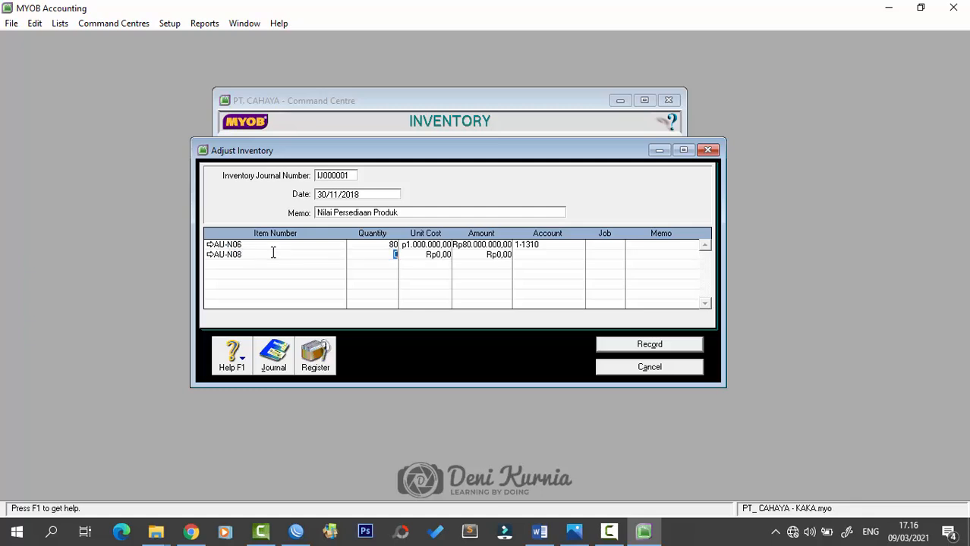
text(70)
key(Tab)
text(1.200.000)
key(Tab)
key(Tab)
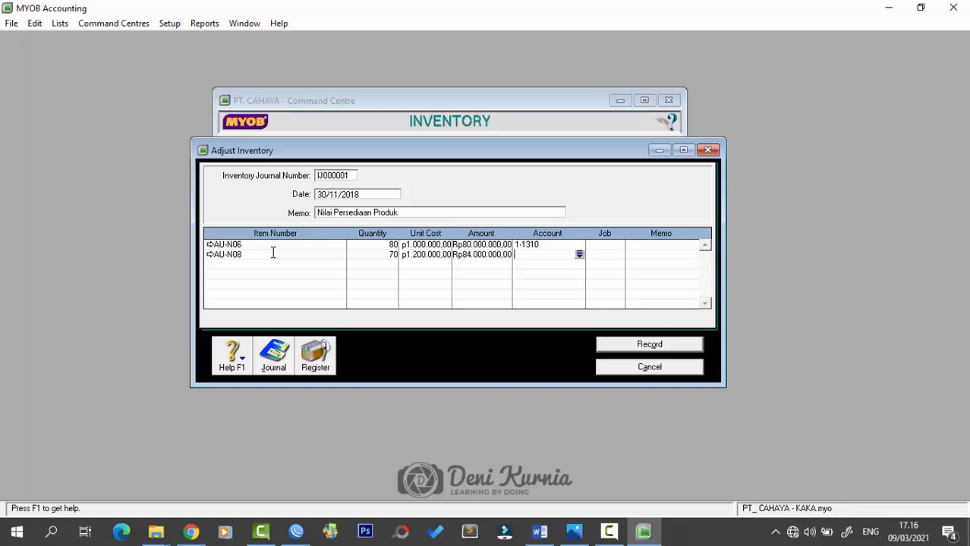
text(1-1310)
drag(502, 387, 503, 407)
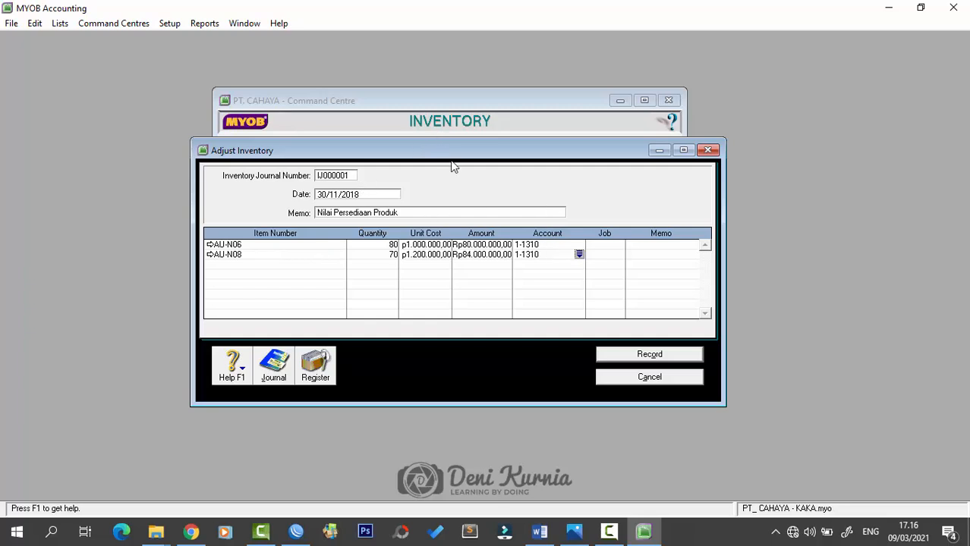
click(618, 360)
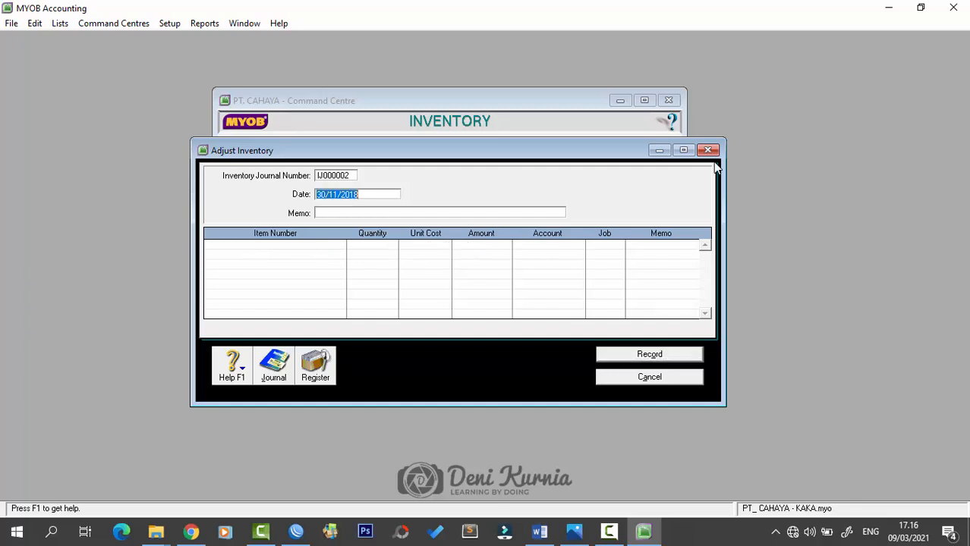
- Close the emptied Adjust Inventory window and glance over the Word source document
click(627, 378)
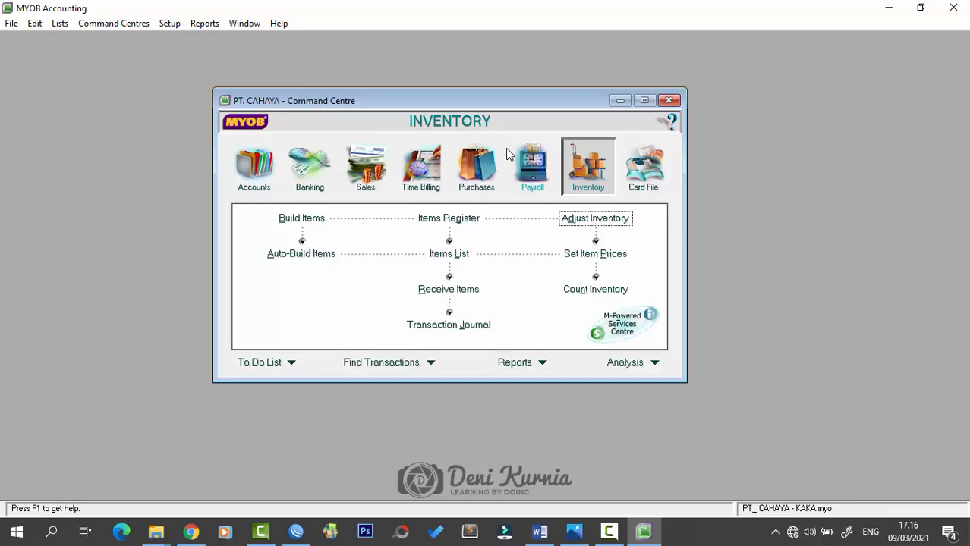
click(541, 533)
scroll(578, 412, down, 5)
scroll(591, 375, up, 4)
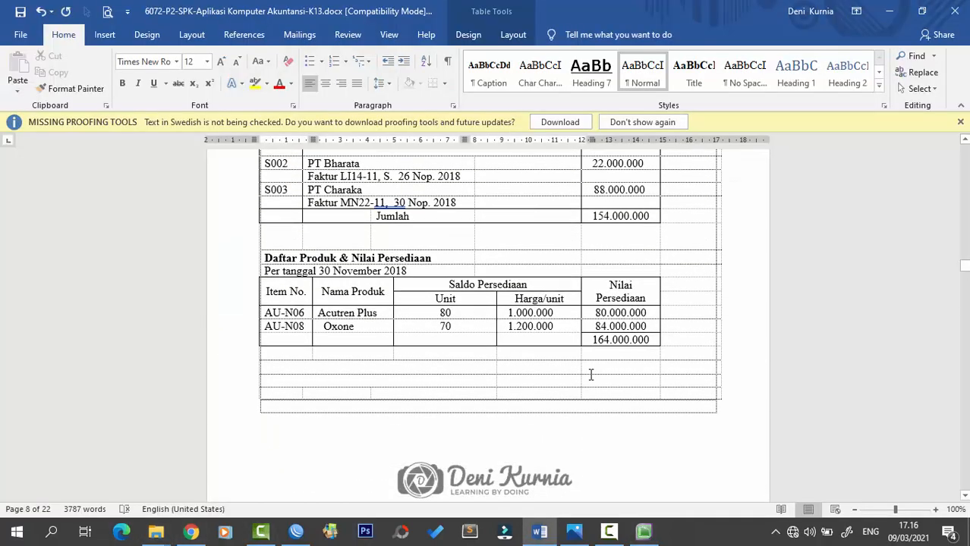
scroll(590, 375, up, 3)
key(alt+Tab)
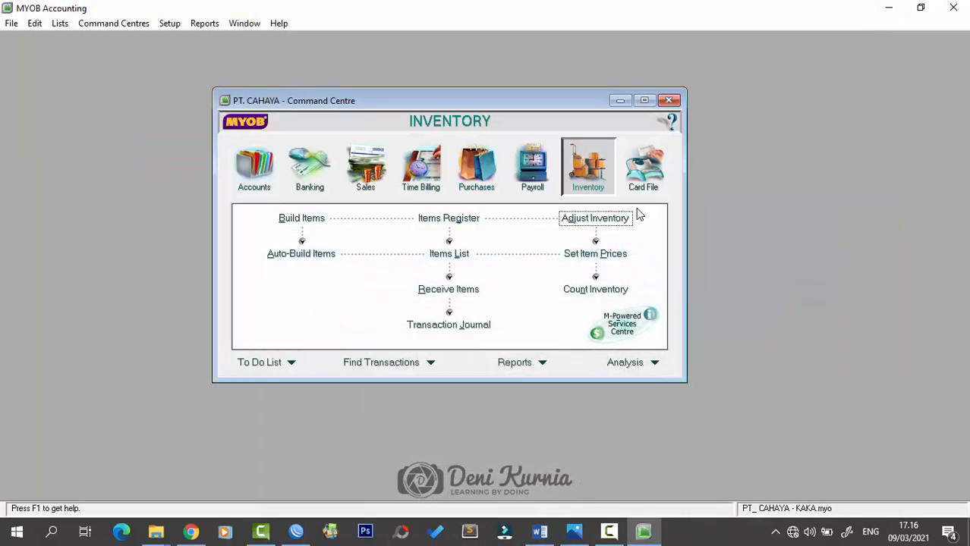
- Open the Transaction Journal and check the 1-1310 Merchandise Inventory balance in the Accounts List
click(463, 326)
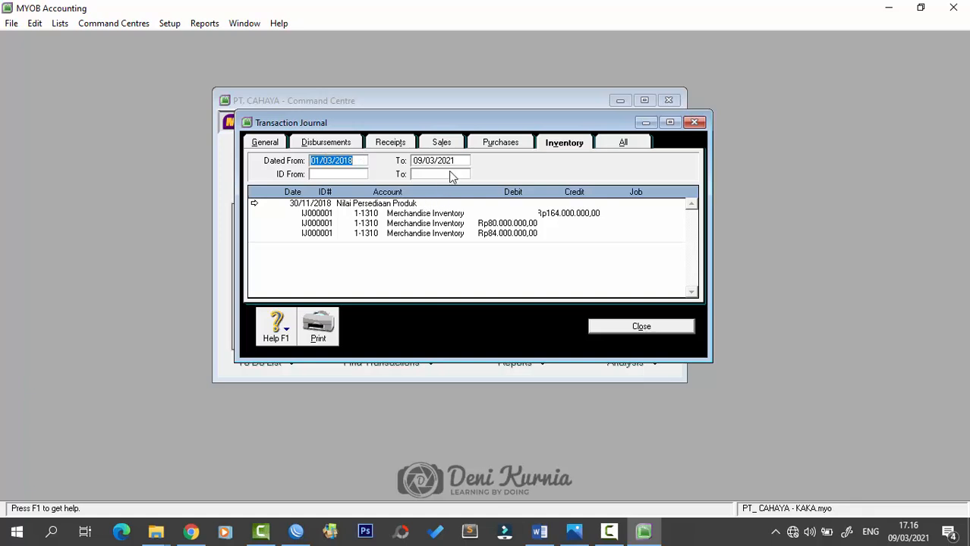
drag(476, 122, 478, 156)
click(480, 102)
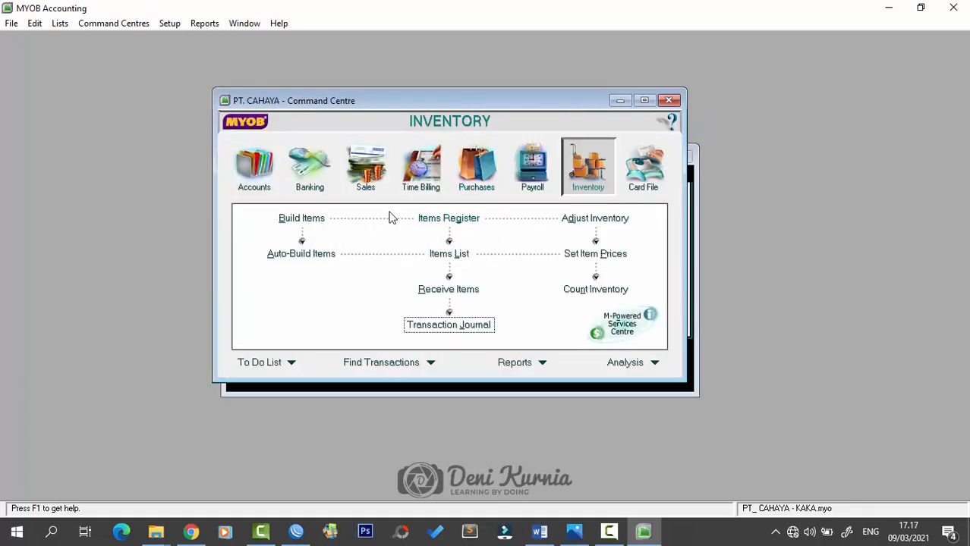
click(250, 171)
click(439, 228)
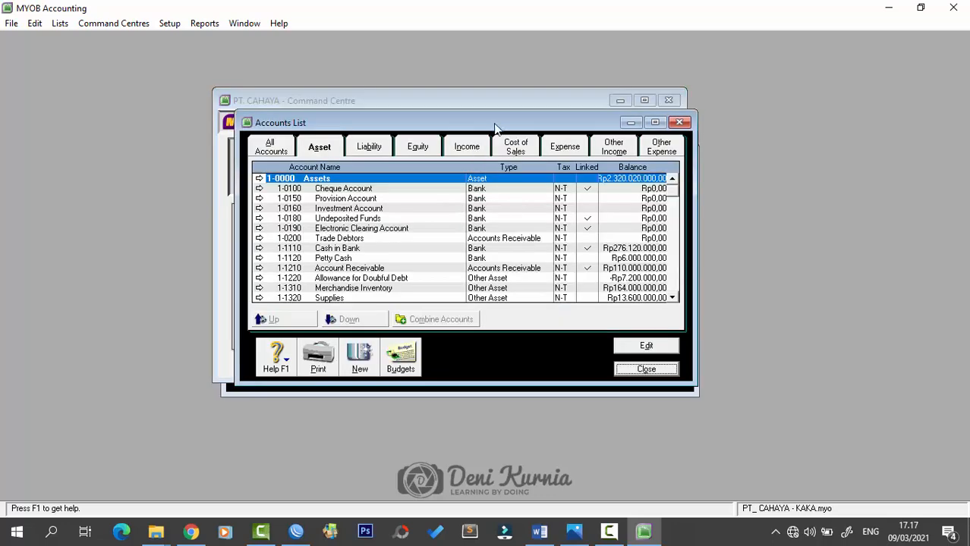
click(400, 289)
key(Escape)
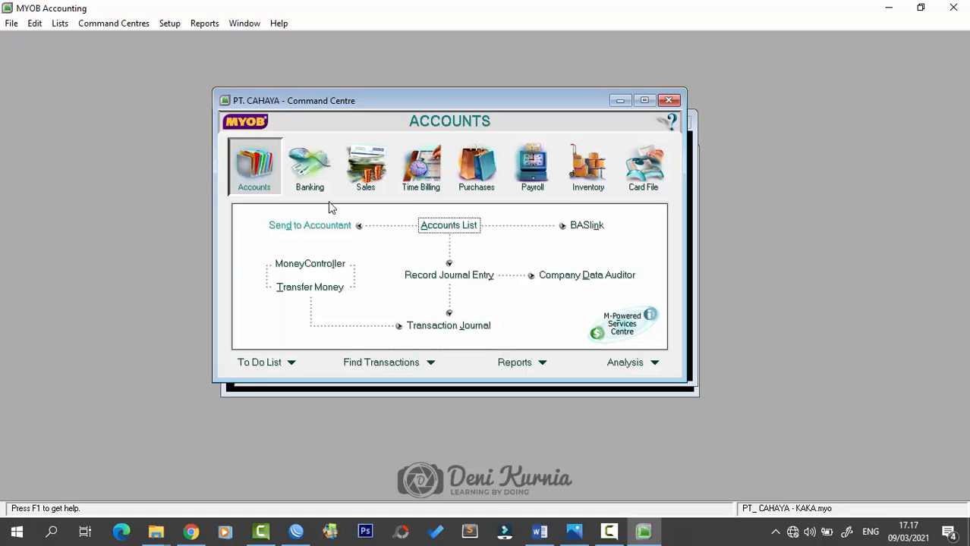
- Browse the journal's Disbursements, Receipts, Sales and Purchases tabs, then close the Transaction Journal
click(450, 391)
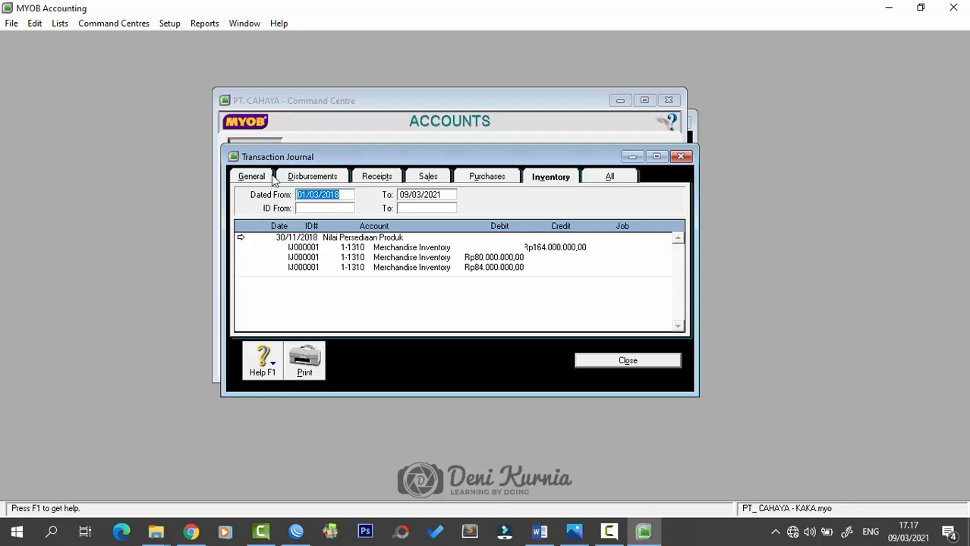
click(310, 176)
click(379, 177)
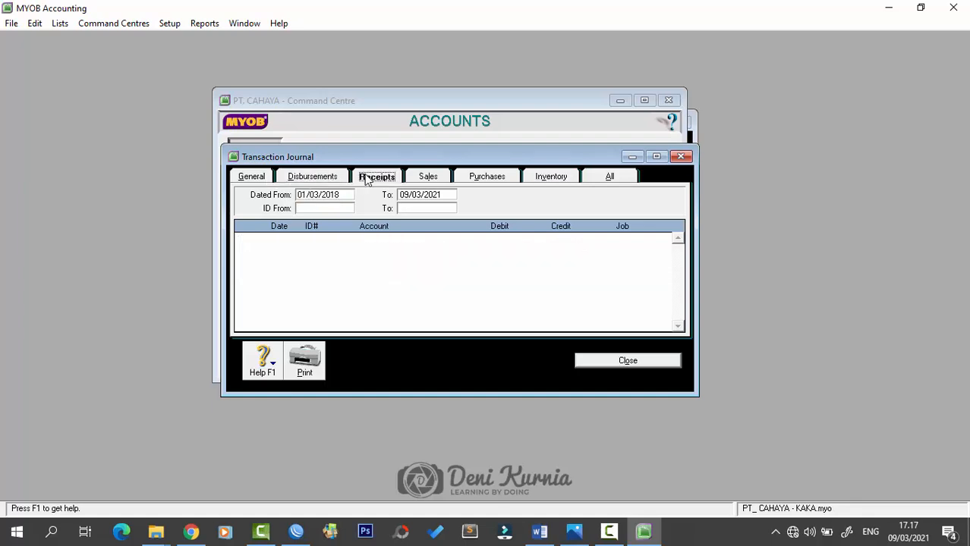
click(430, 177)
click(480, 176)
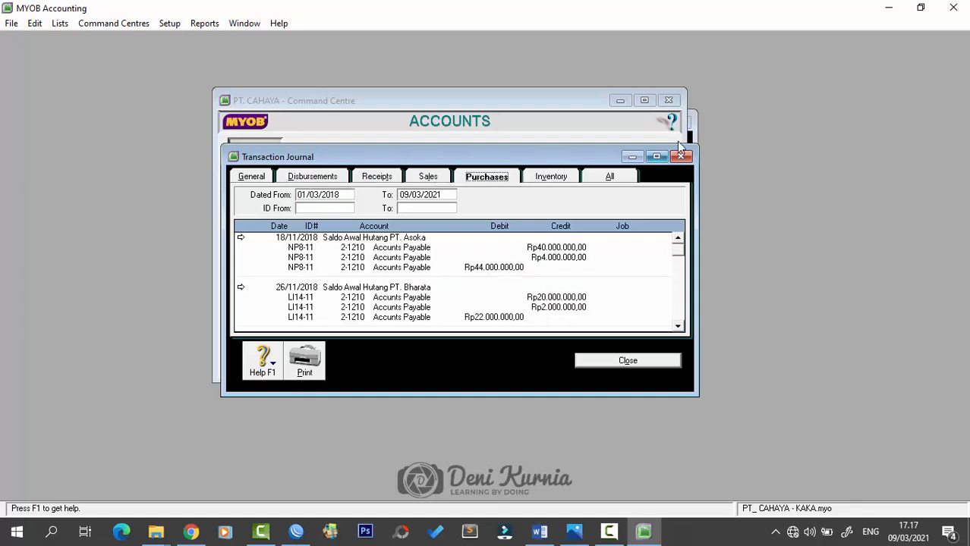
click(680, 156)
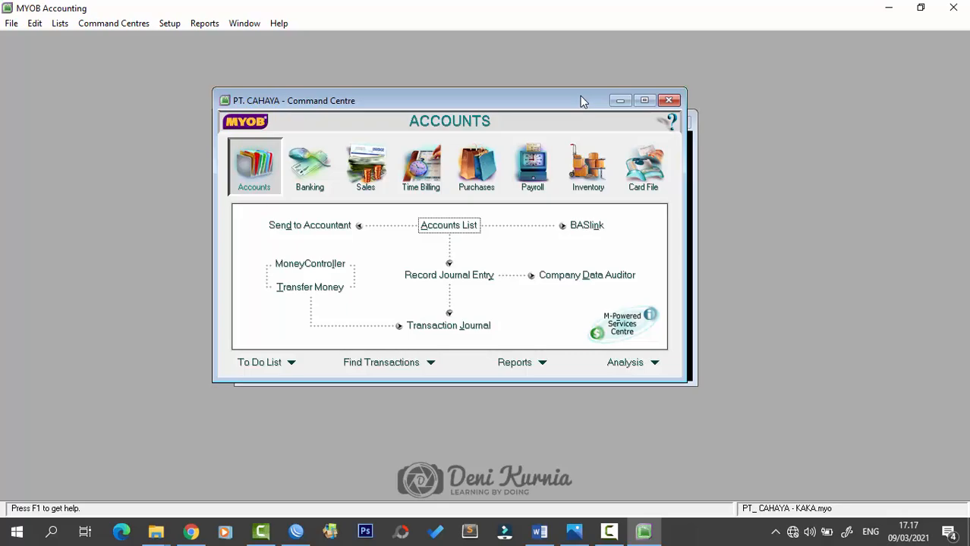
- Review petty cash voucher VKK12-1 for Rp 900.000 in the Word document, then return to MYOB
click(539, 532)
scroll(629, 351, down, 15)
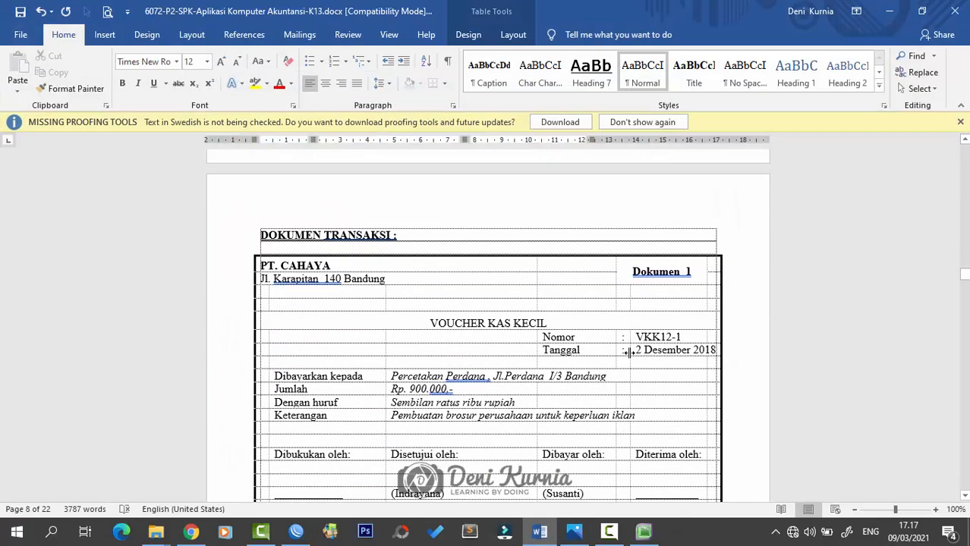
scroll(629, 351, up, 3)
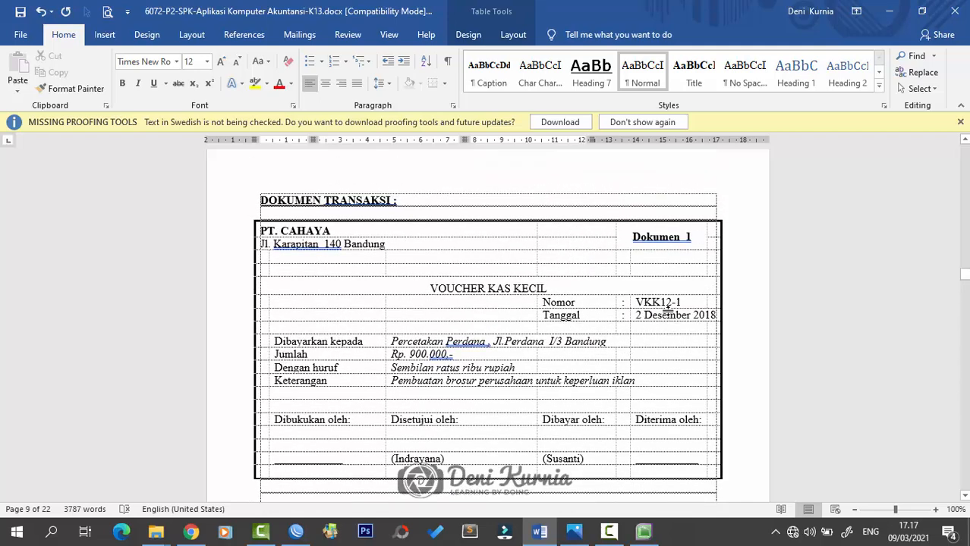
scroll(660, 346, down, 1)
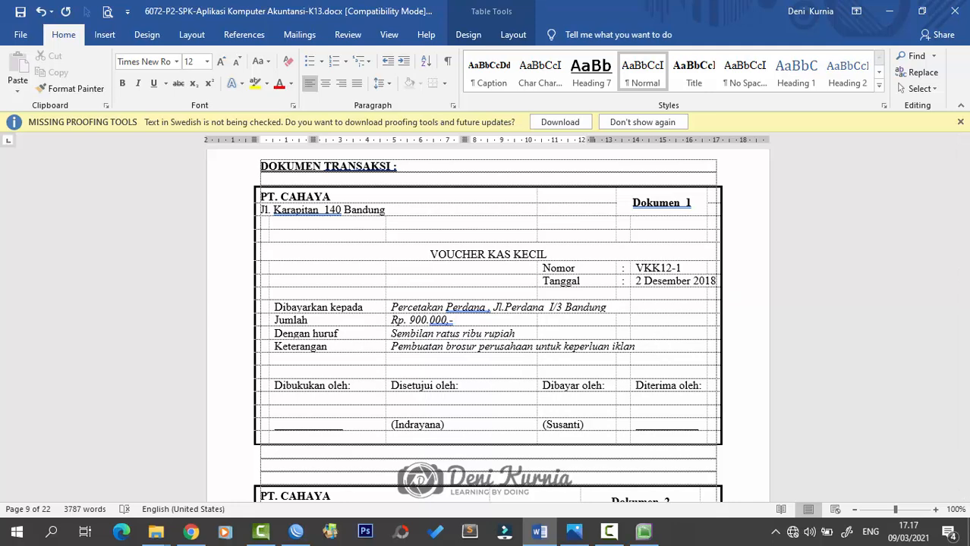
key(alt+Tab)
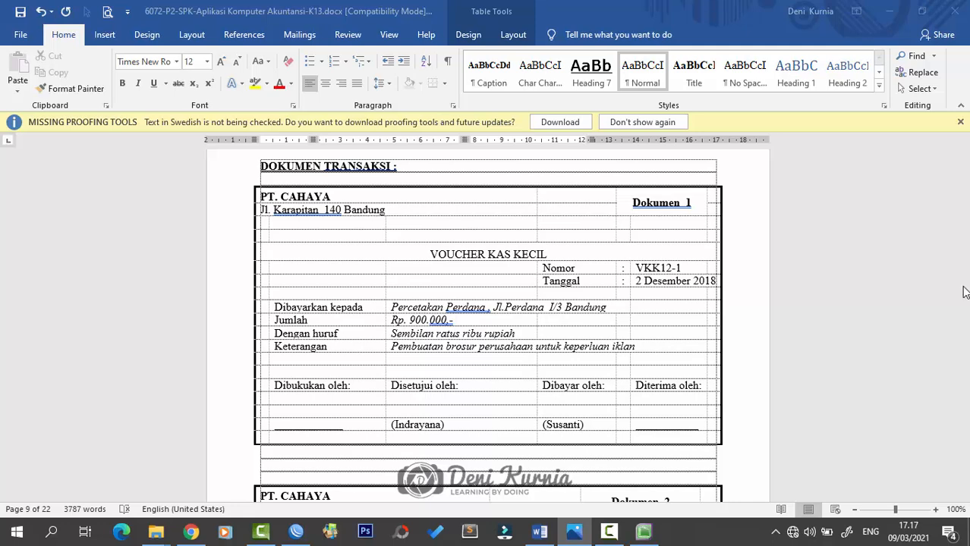
click(642, 532)
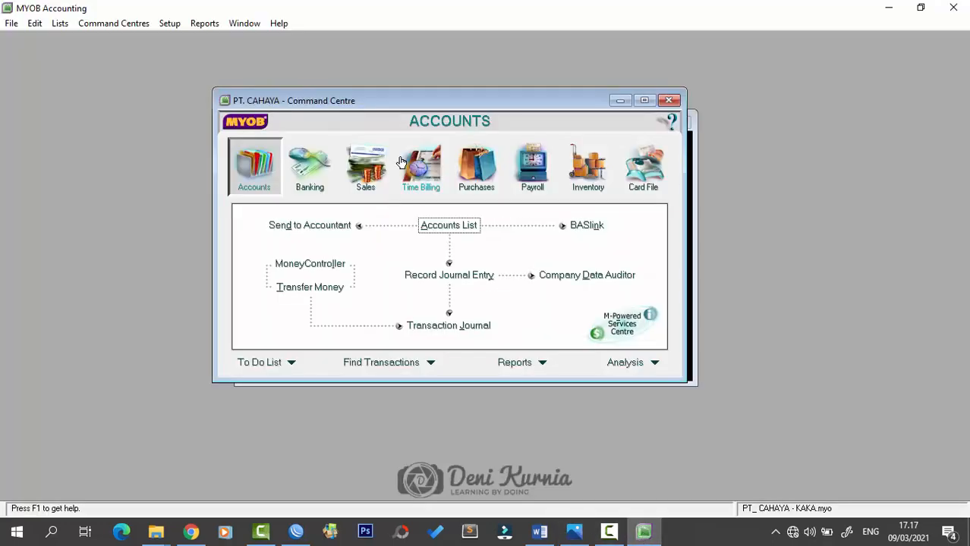
- Begin a Spend Money payment drawn from 1-1120 Petty Cash and select its payment number
click(315, 172)
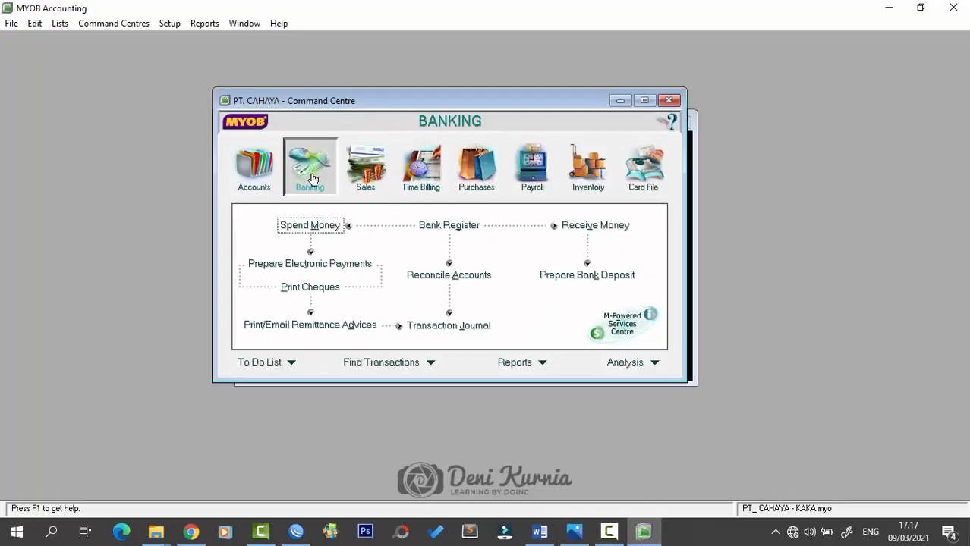
click(318, 225)
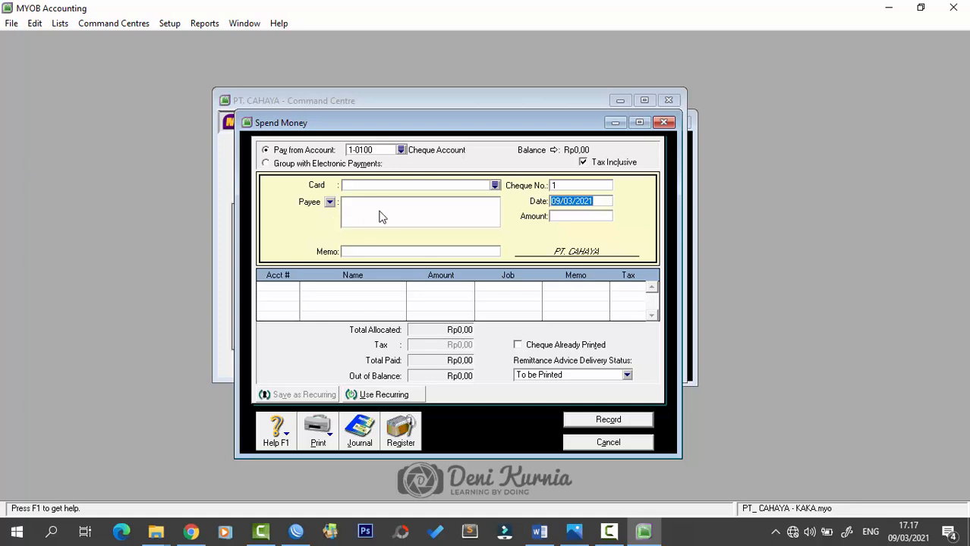
click(402, 150)
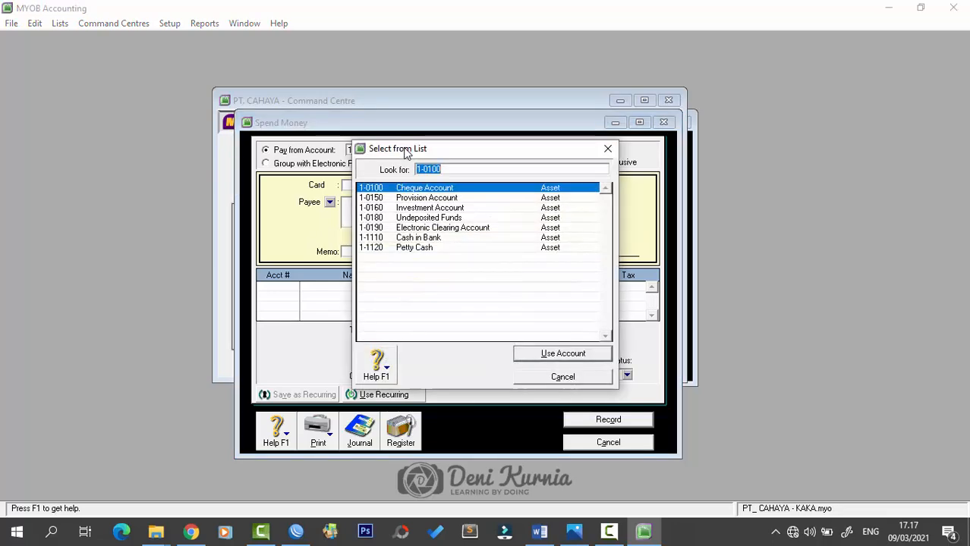
click(410, 248)
click(535, 353)
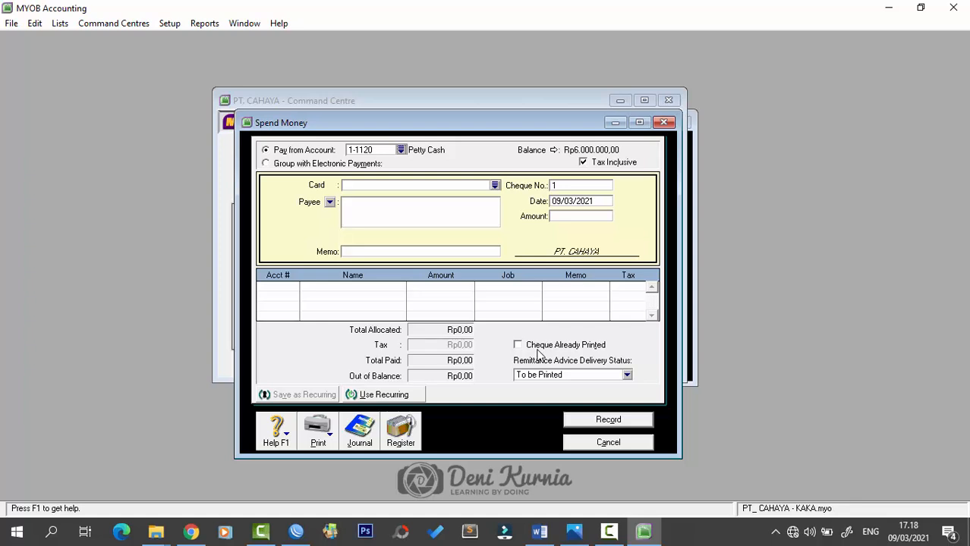
click(585, 187)
- Enter payment number VKK12-1, date 02/12/2018 and amount Rp900.000,00
key(Caps_Lock)
key(Caps_Lock)
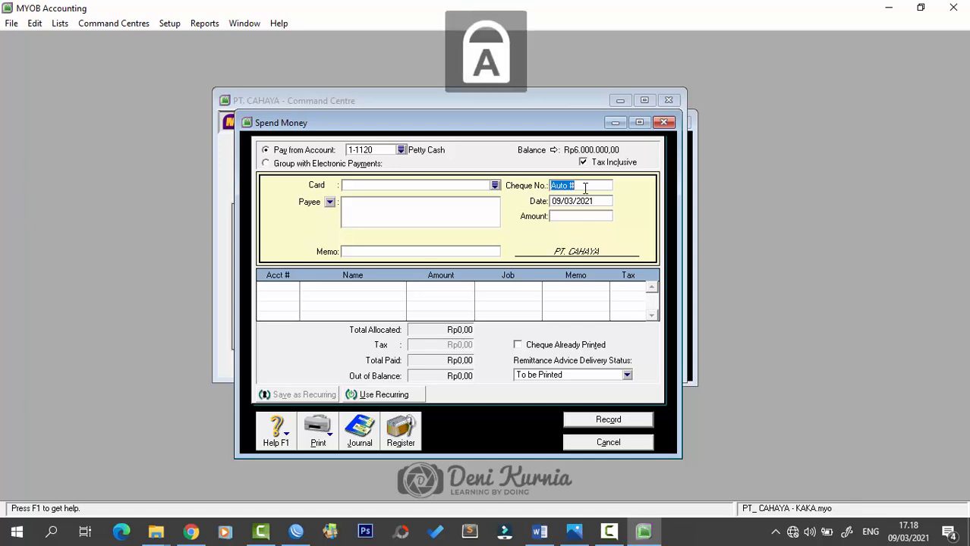
text(VKK)
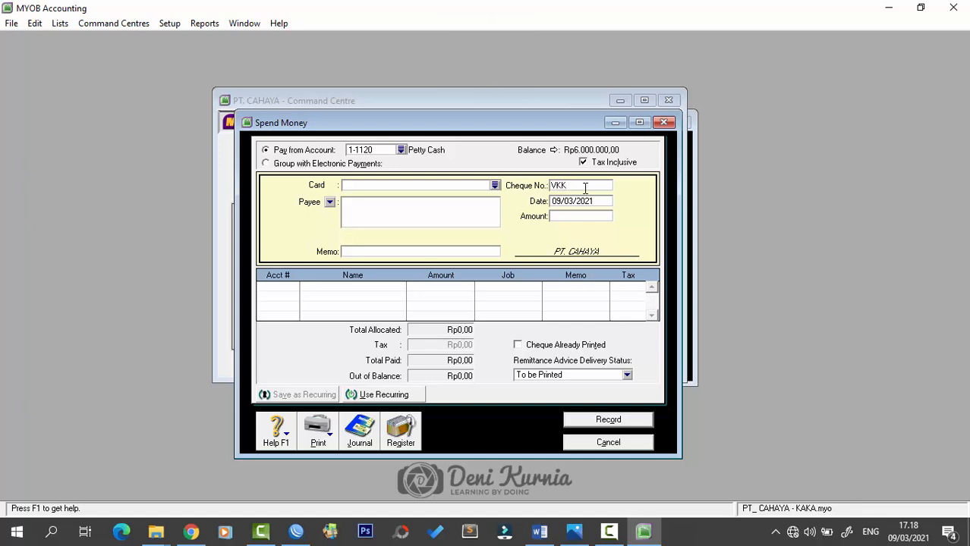
text(12-1)
key(Tab)
text(2)
text(/12)
text(/1)
text(2018)
key(Tab)
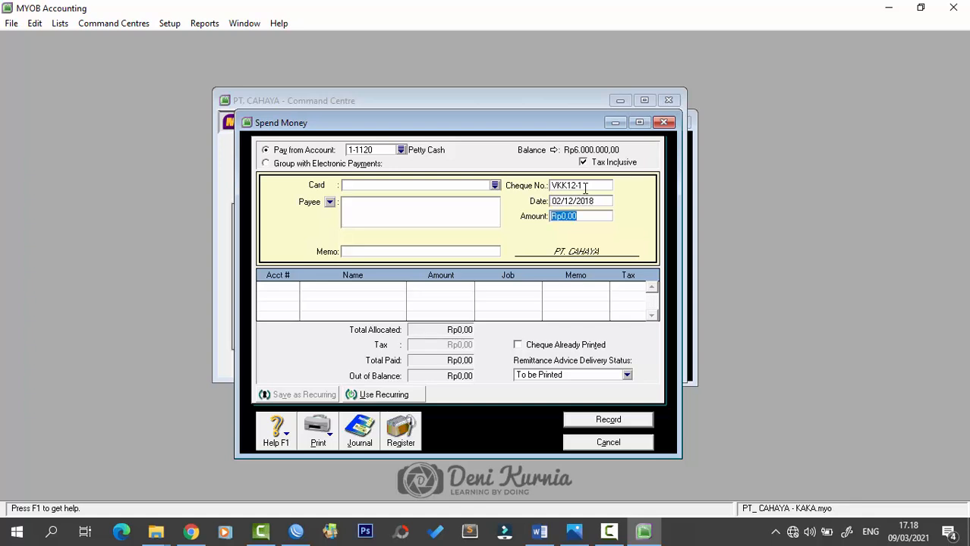
text(900000)
key(Tab)
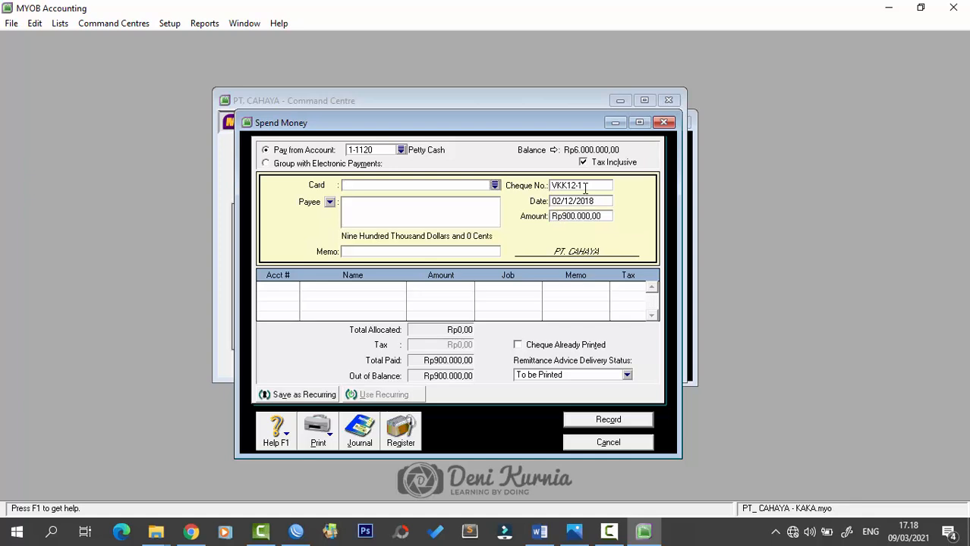
- Enter the memo 'Pembuatan Brosur Keperluan Iklan'
click(499, 253)
text(pEMBUATA)
key(BackSpace)
key(BackSpace)
key(BackSpace)
key(BackSpace)
key(BackSpace)
key(BackSpace)
key(BackSpace)
key(Caps_Lock)
text(Pembuatan Brosur Keperluan )
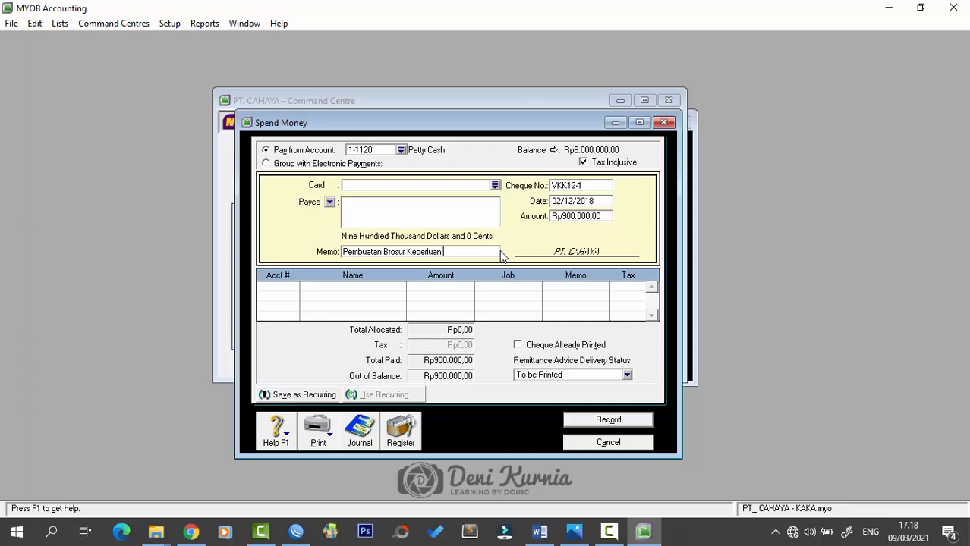
text(Iklan)
key(Tab)
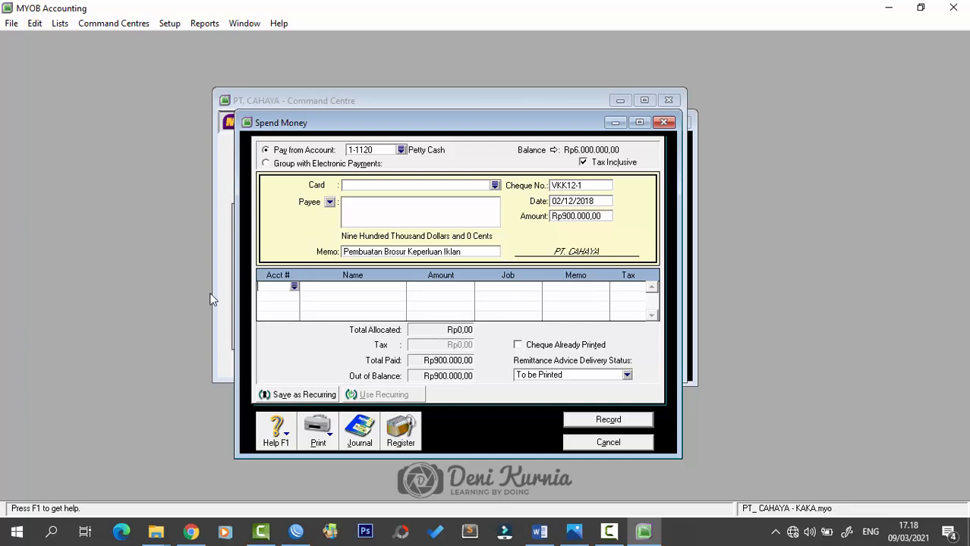
- Allocate the Rp900.000 to 6-1000 Advertising Expenses, record VKK12-1 and close Spend Money
click(294, 287)
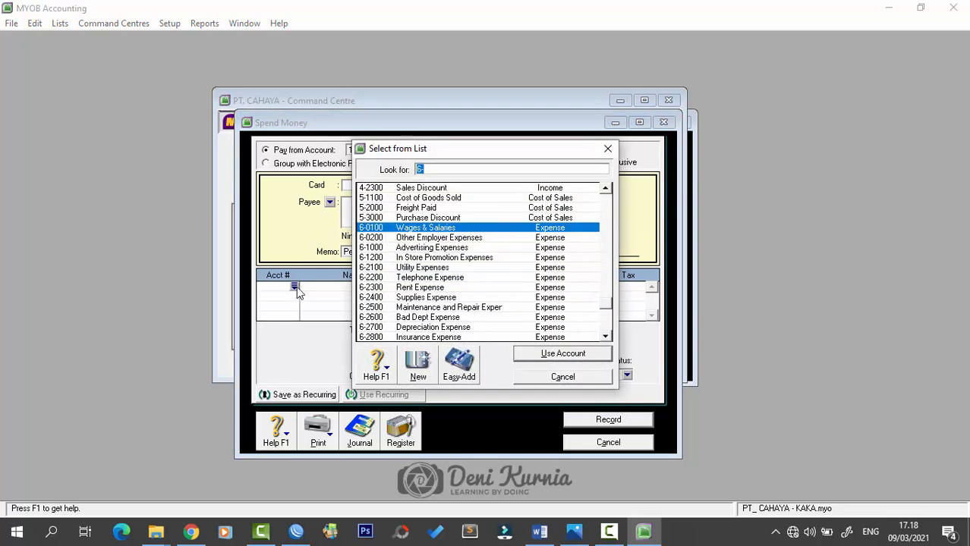
scroll(422, 258, down, 3)
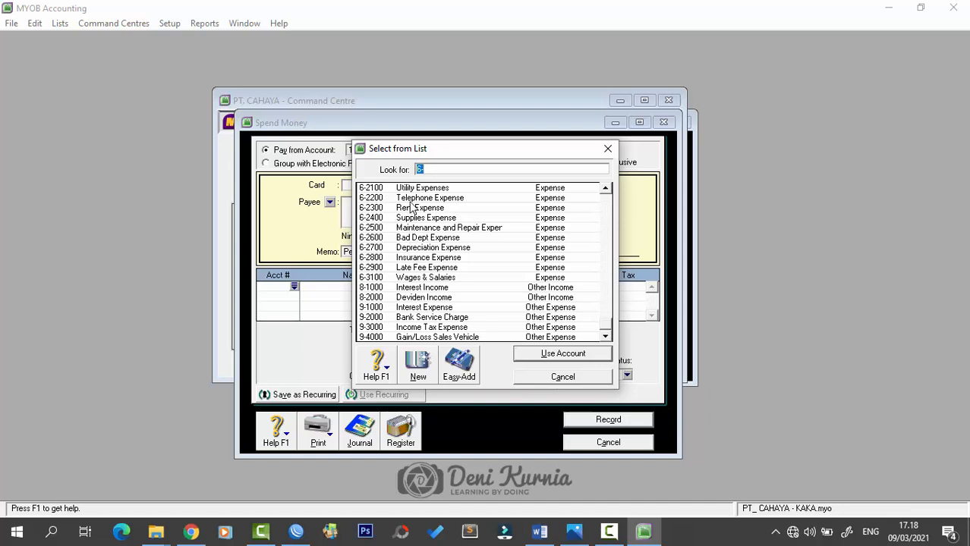
scroll(413, 216, up, 1)
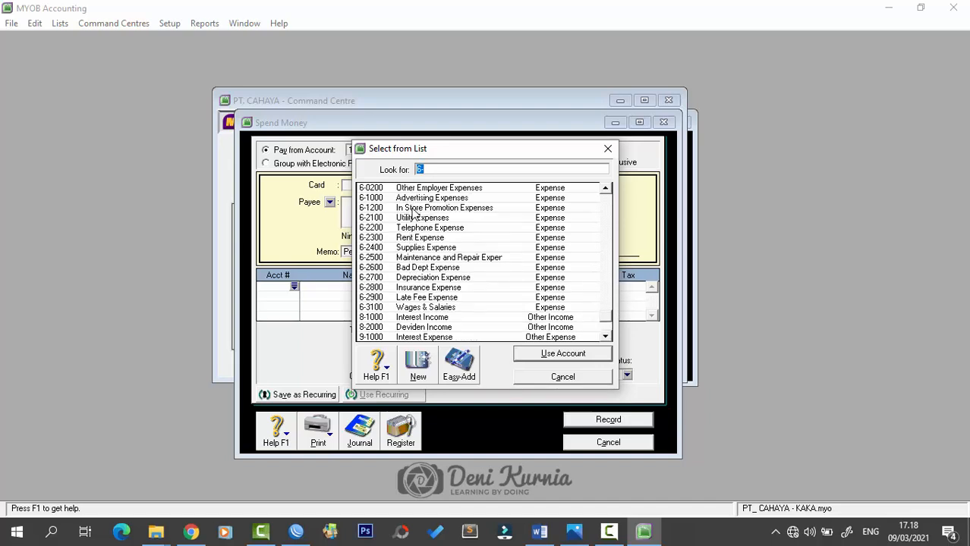
click(416, 202)
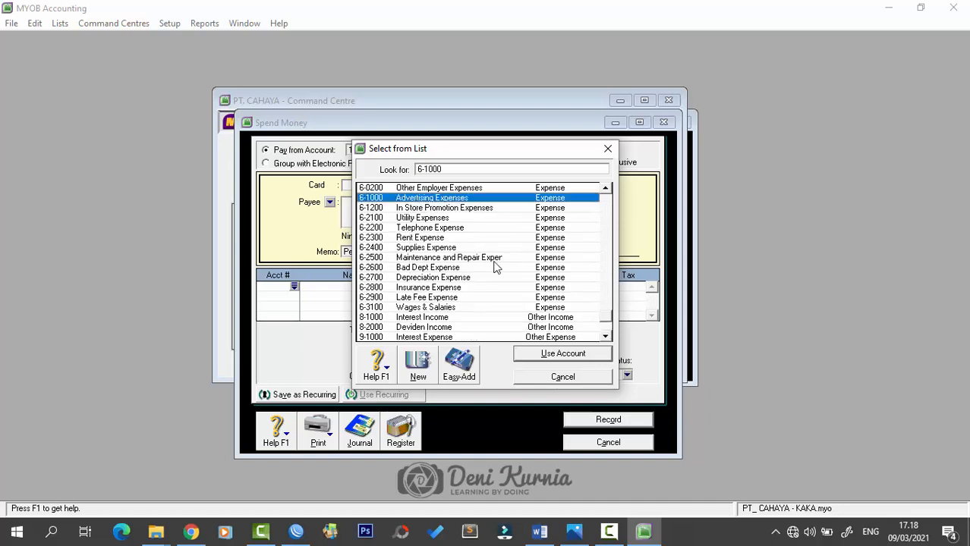
click(536, 357)
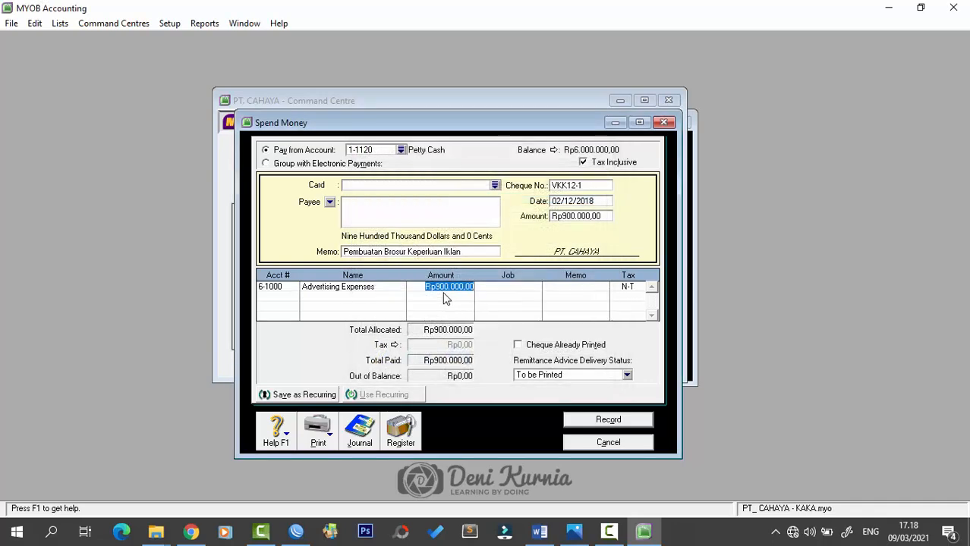
click(504, 289)
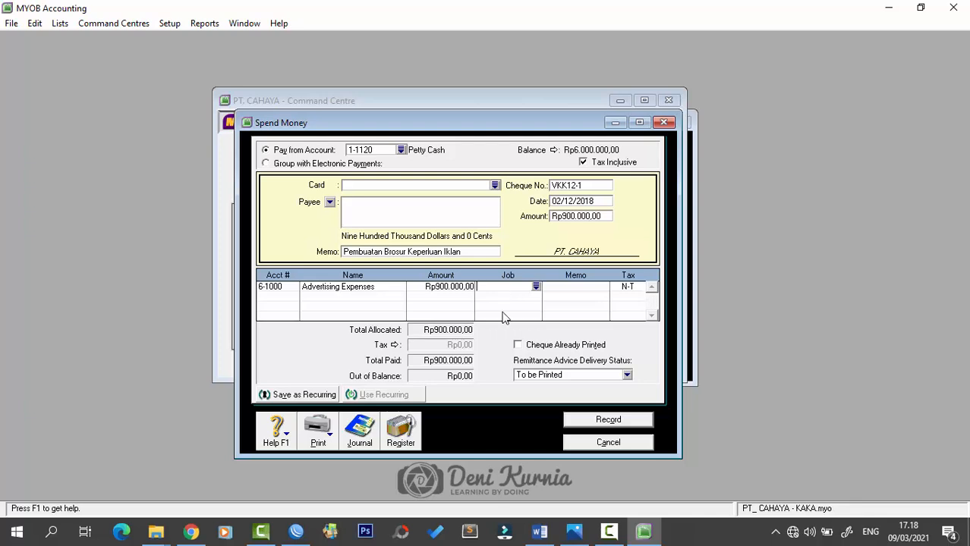
click(587, 428)
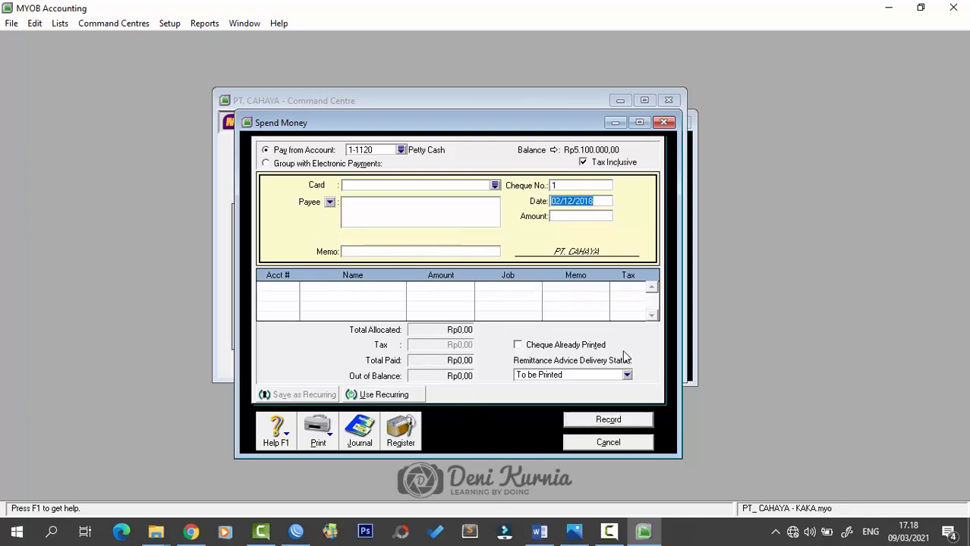
click(667, 126)
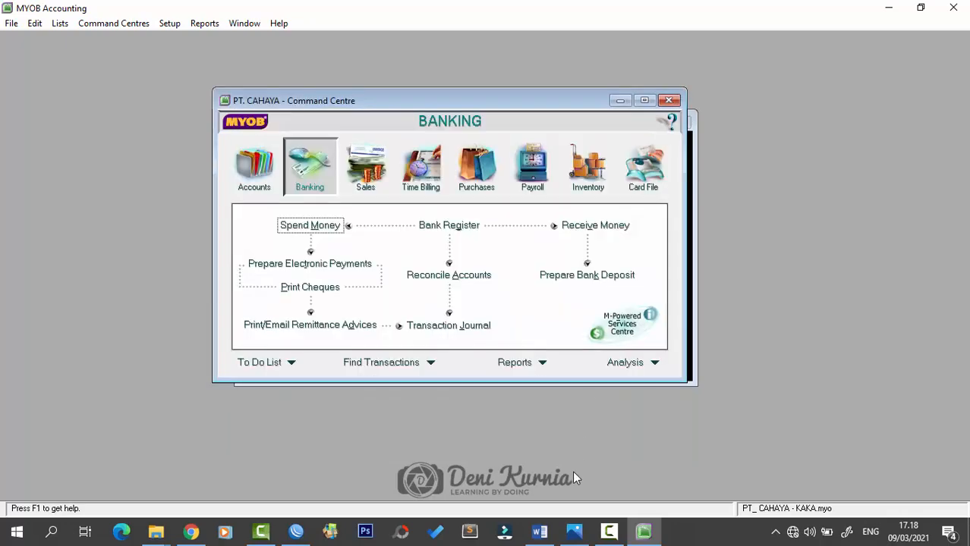
click(540, 531)
scroll(609, 431, down, 4)
scroll(608, 431, down, 3)
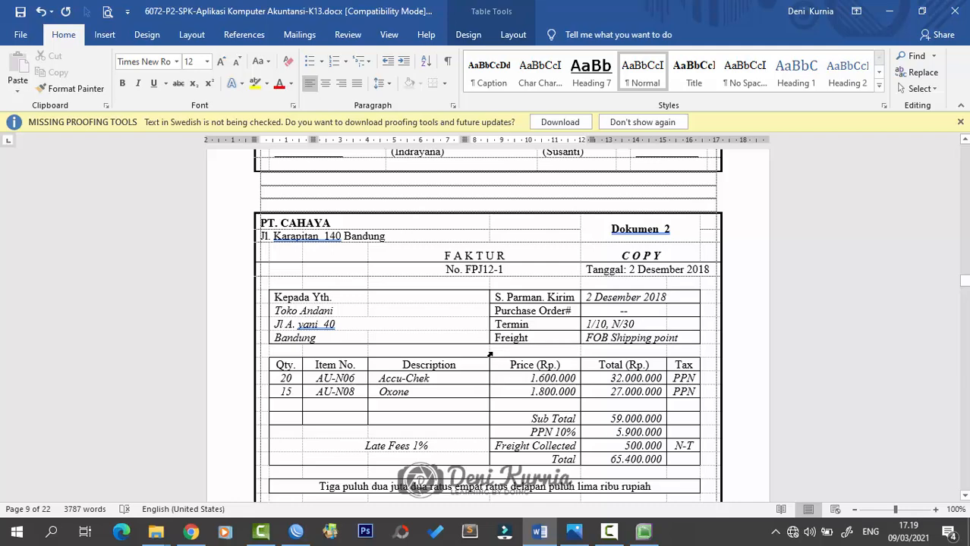
scroll(470, 278, down, 2)
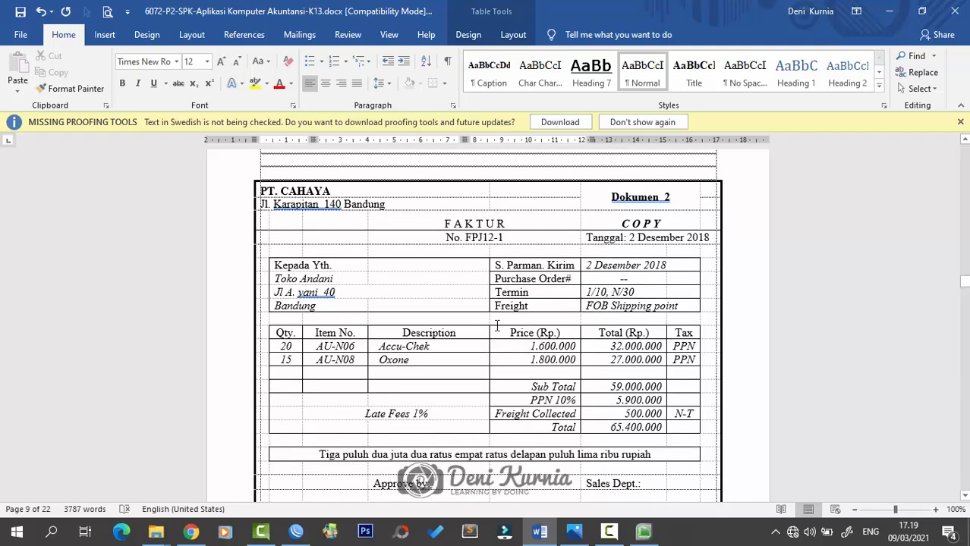
scroll(425, 279, up, 2)
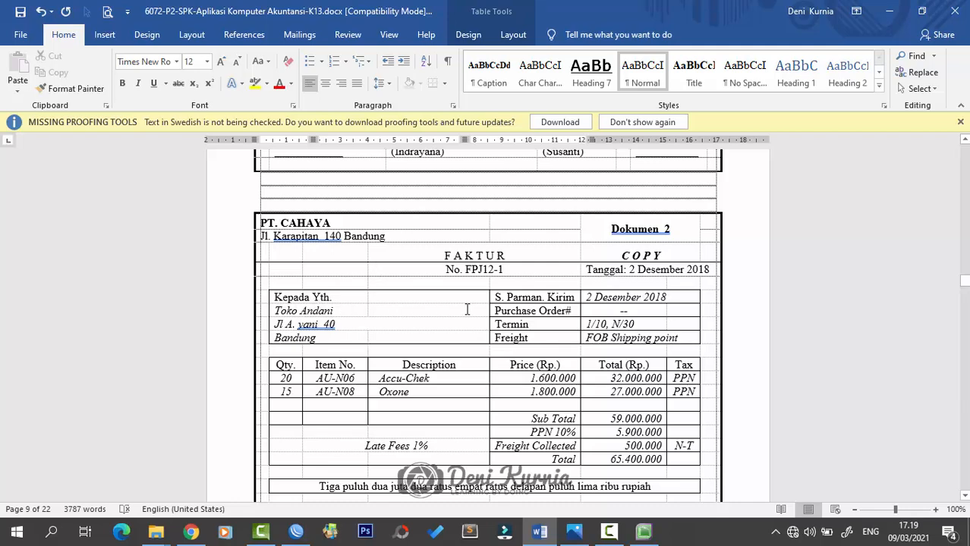
scroll(465, 309, down, 1)
scroll(464, 311, up, 2)
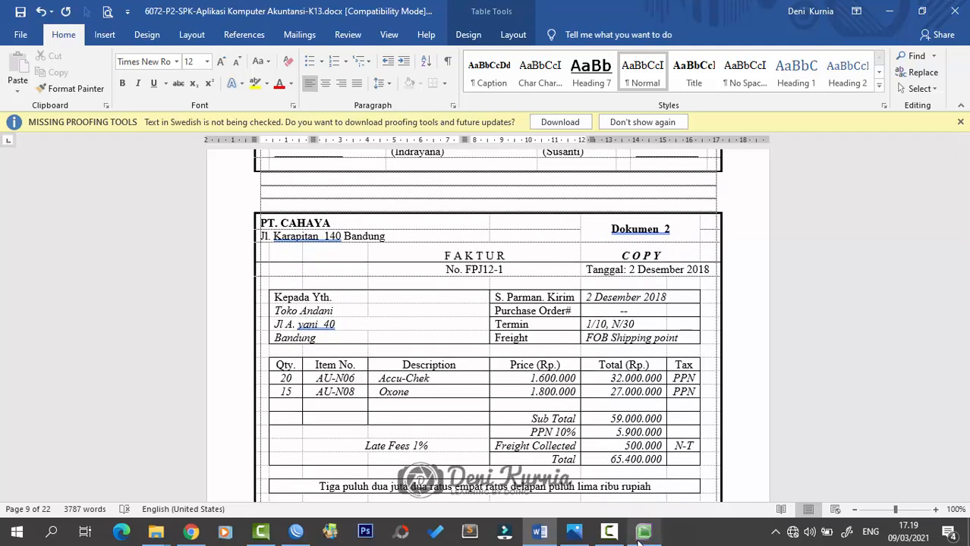
click(643, 532)
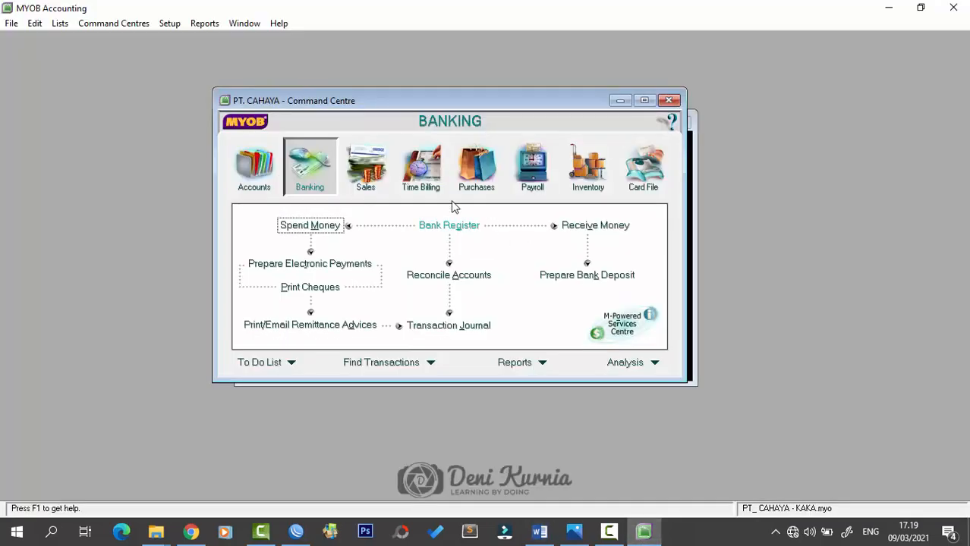
- Start a new sales invoice and switch its layout from Service to Item
click(365, 177)
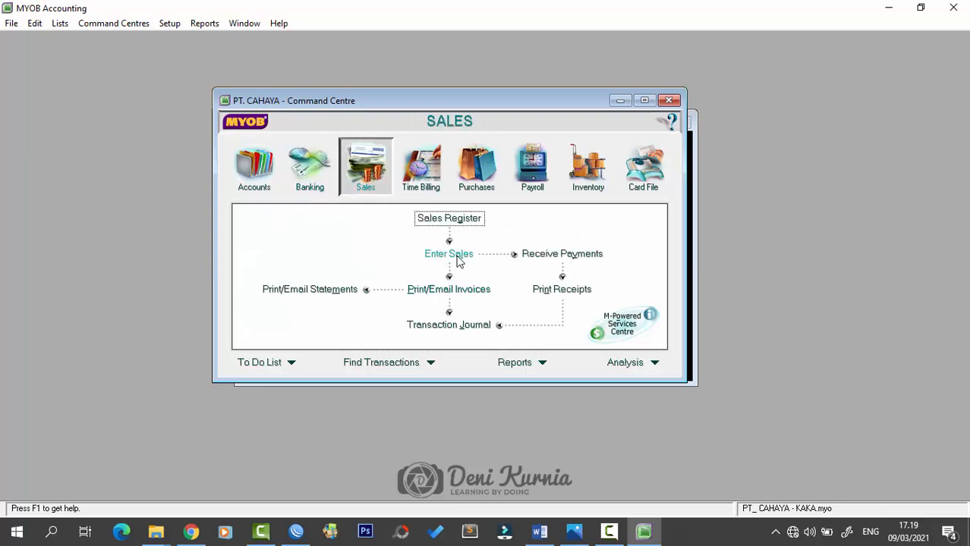
click(458, 258)
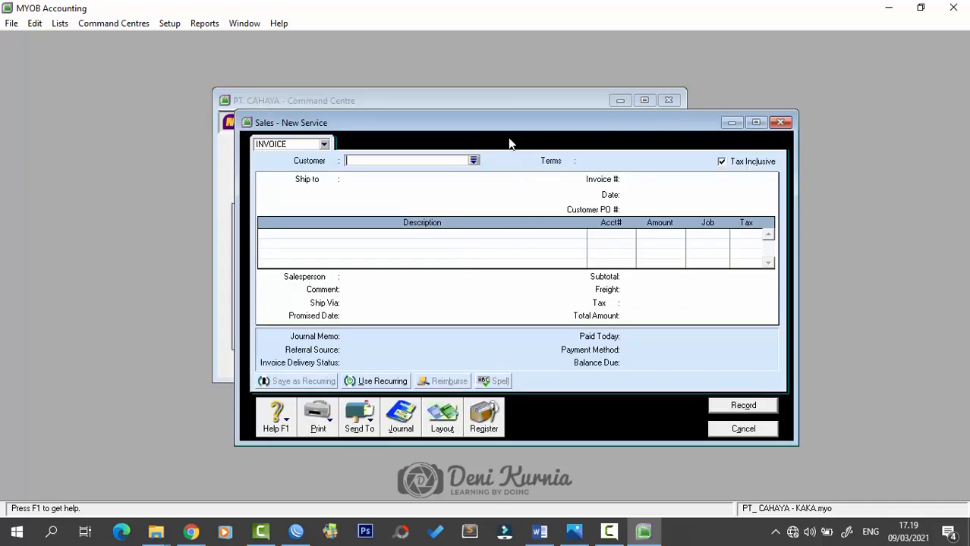
drag(508, 135, 456, 130)
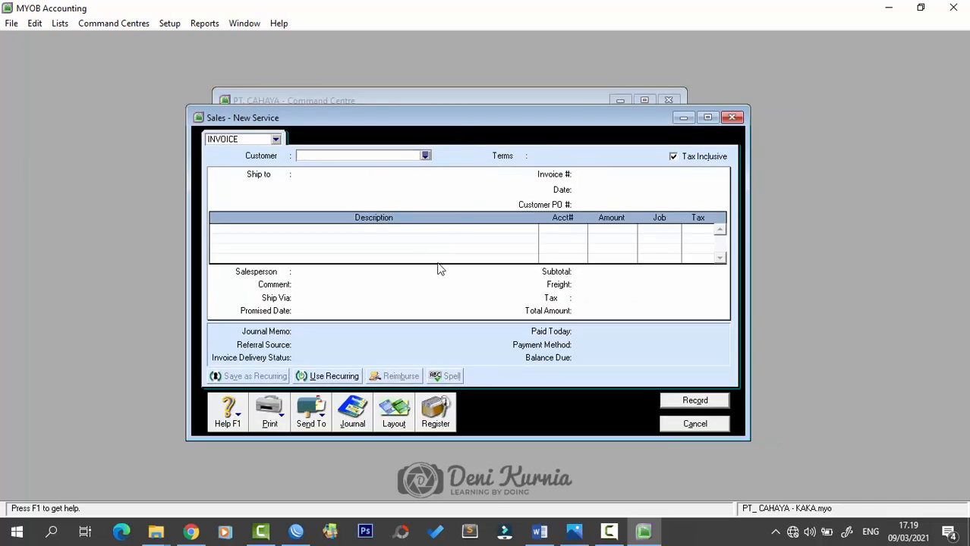
click(393, 418)
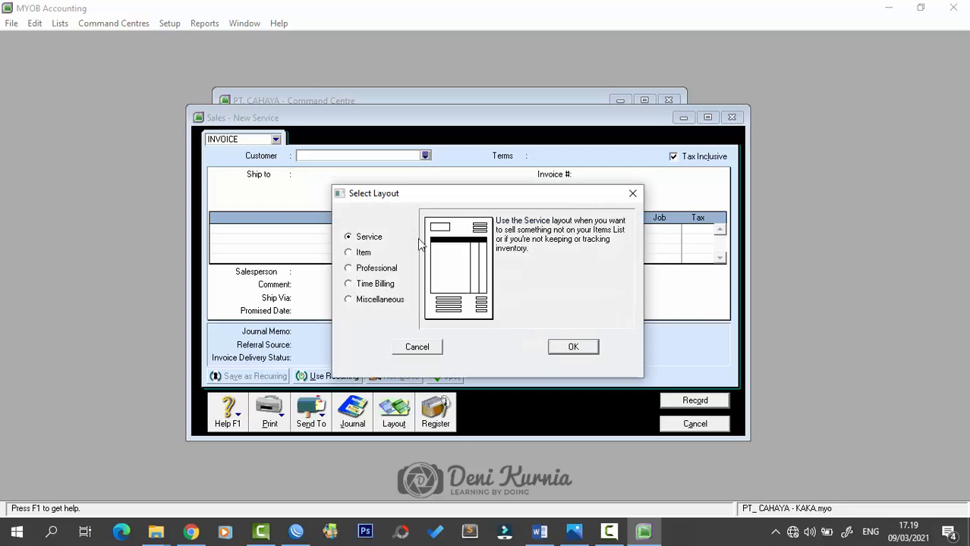
click(357, 252)
click(571, 347)
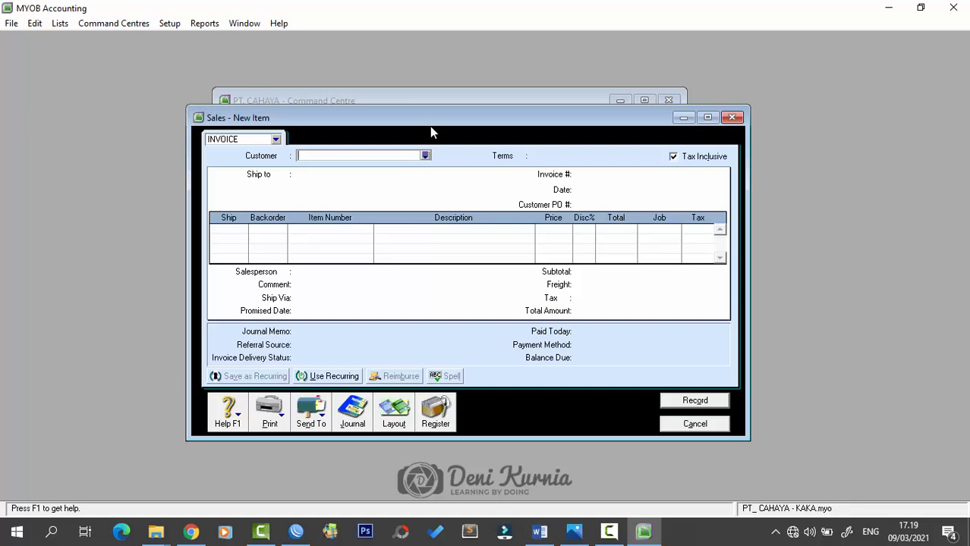
- Choose customer Toko Andani and untick Tax Inclusive
click(426, 156)
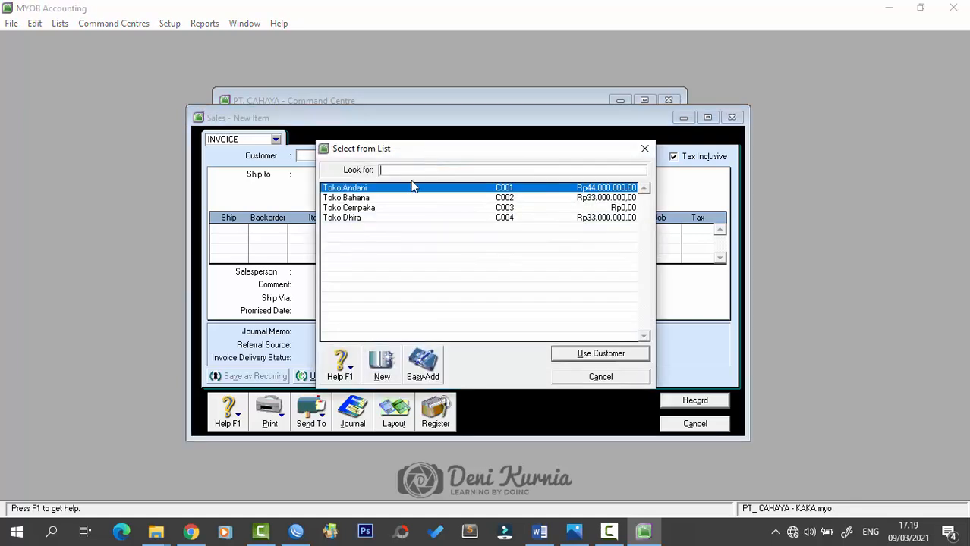
click(586, 354)
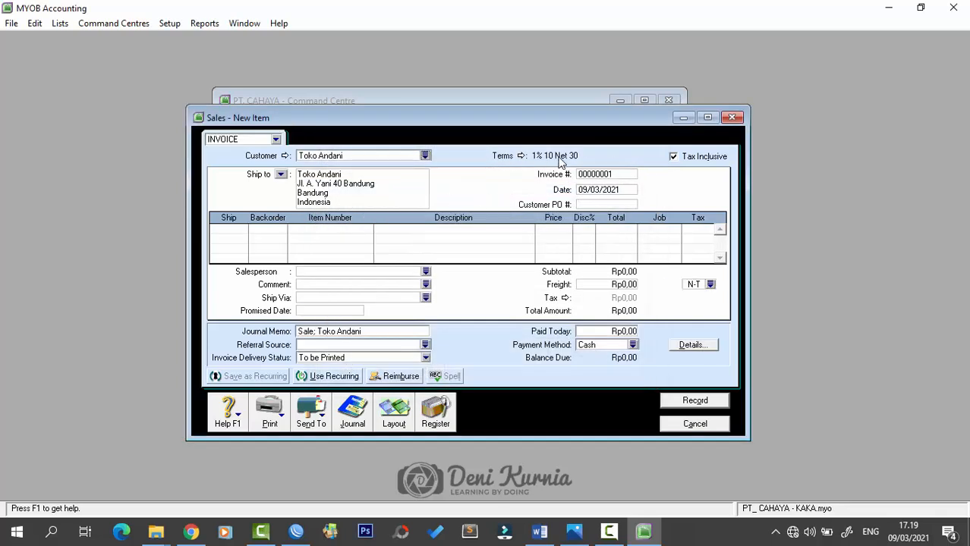
click(673, 156)
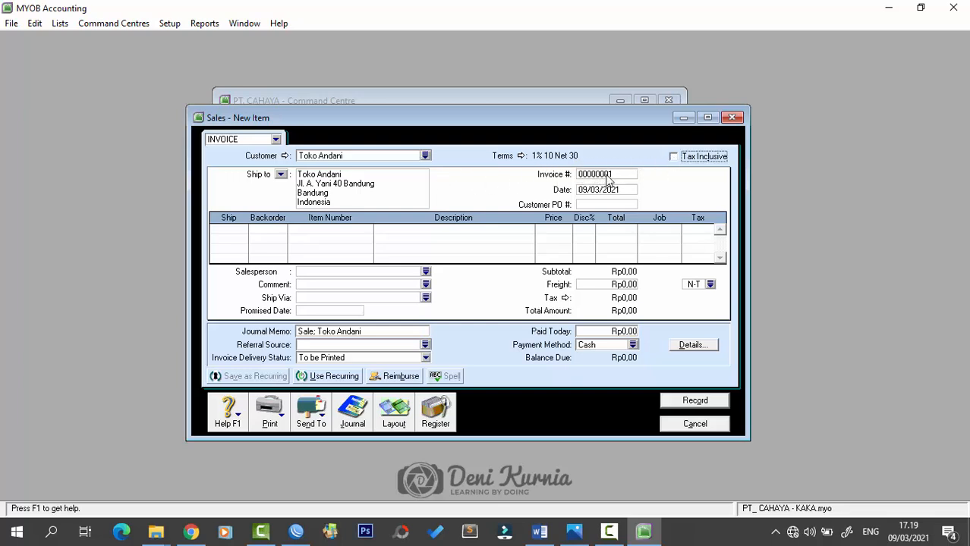
- Set invoice number FPJ12-1 and date 02/12/2018
click(635, 175)
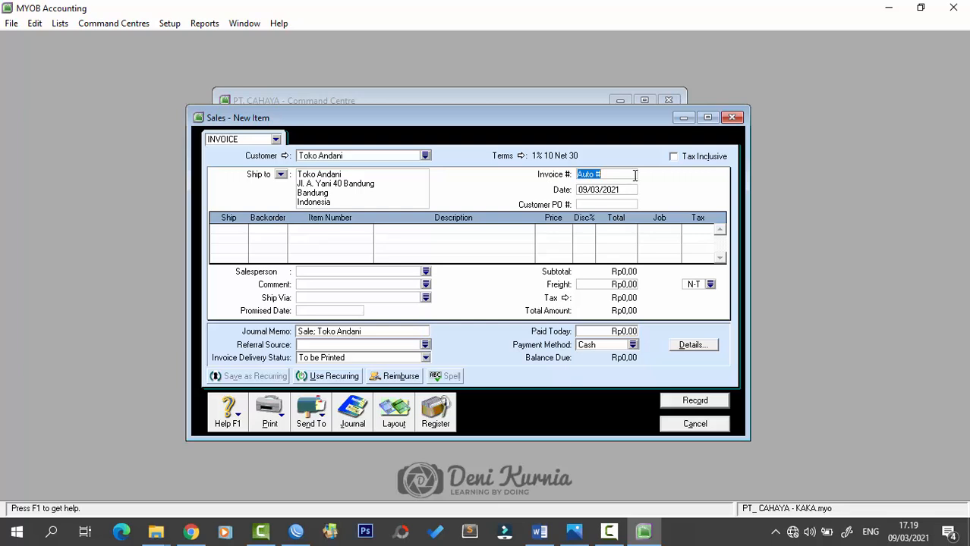
key(Caps_Lock)
text(FPJ12-1)
key(Tab)
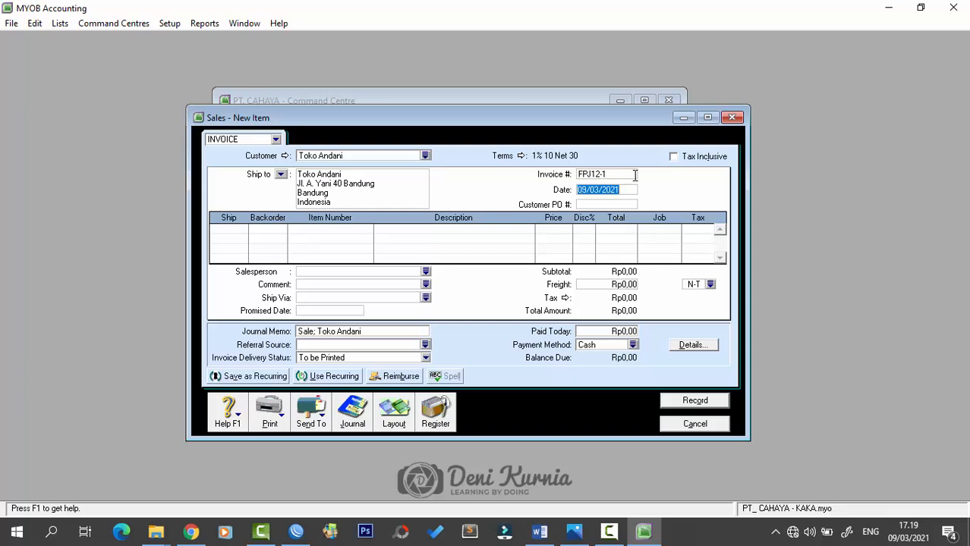
text(2/12/2018)
key(Tab)
key(alt+Tab)
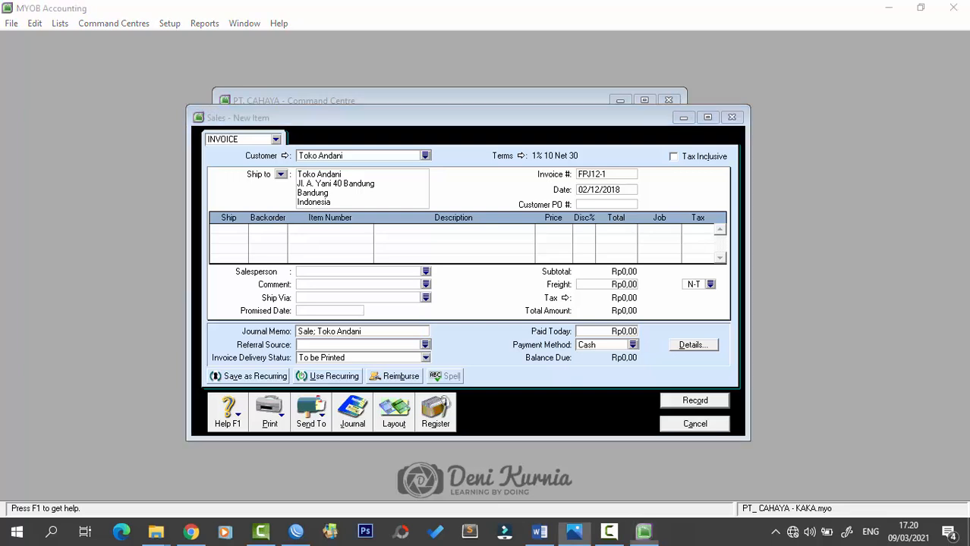
- Fill the first line with 20 units of AU-N06 at price 1.600.000
click(231, 243)
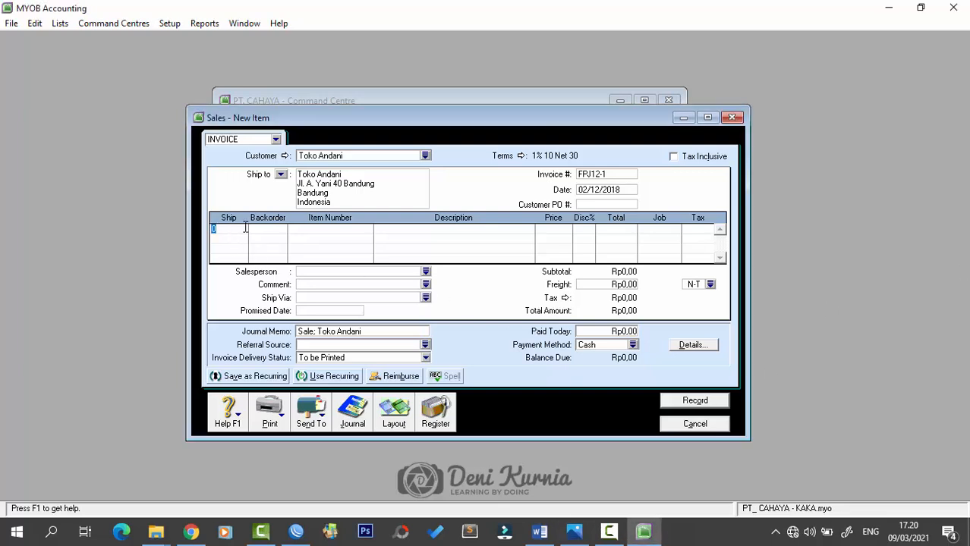
text(200-)
key(Tab)
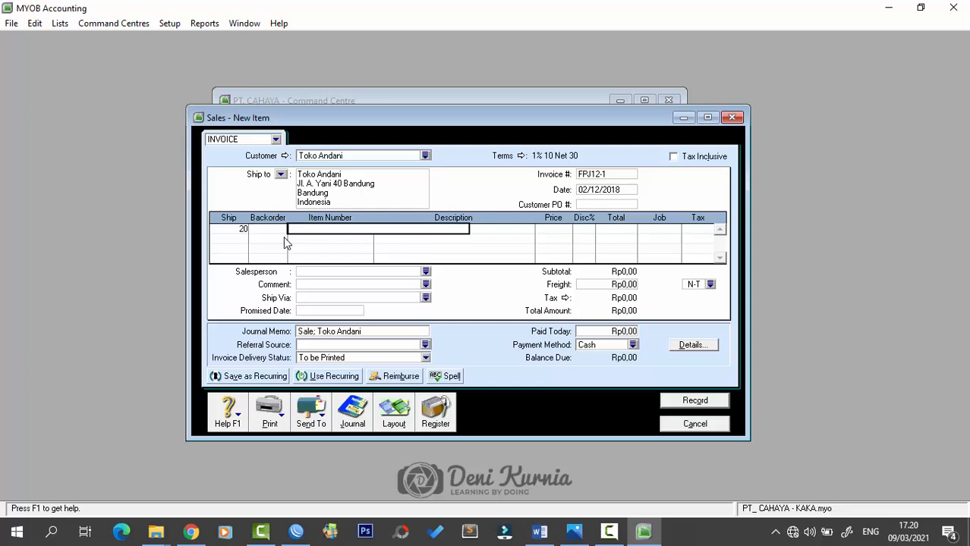
key(Caps_Lock)
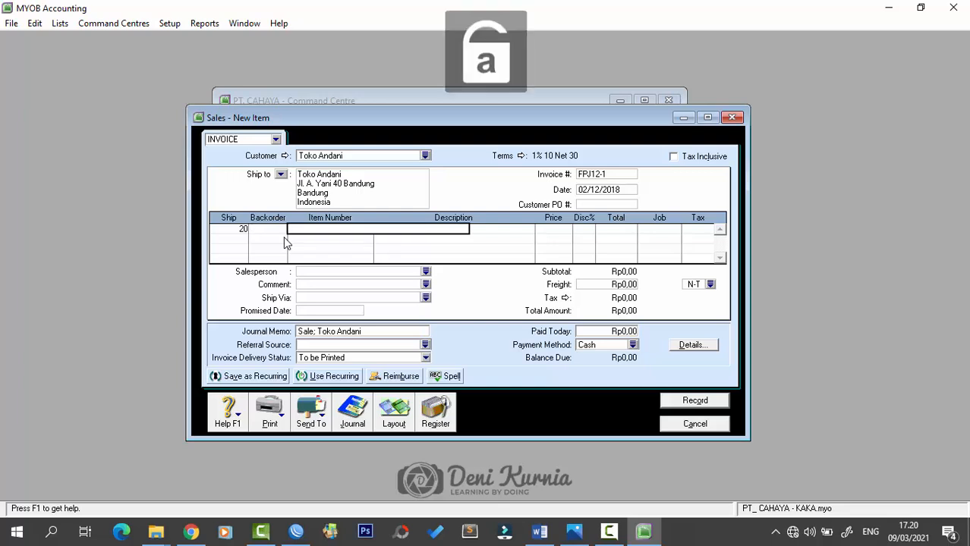
text(AU-N06)
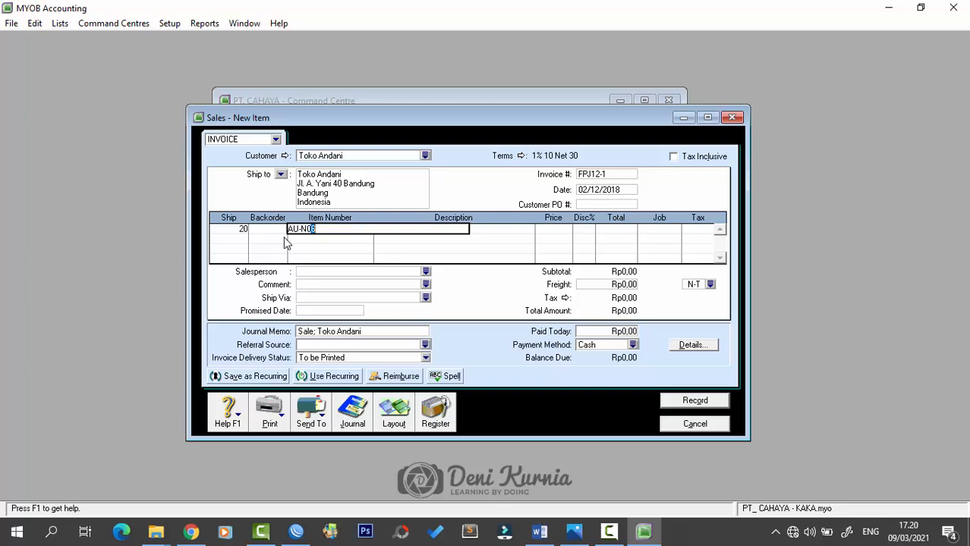
key(Tab)
key(Tab)
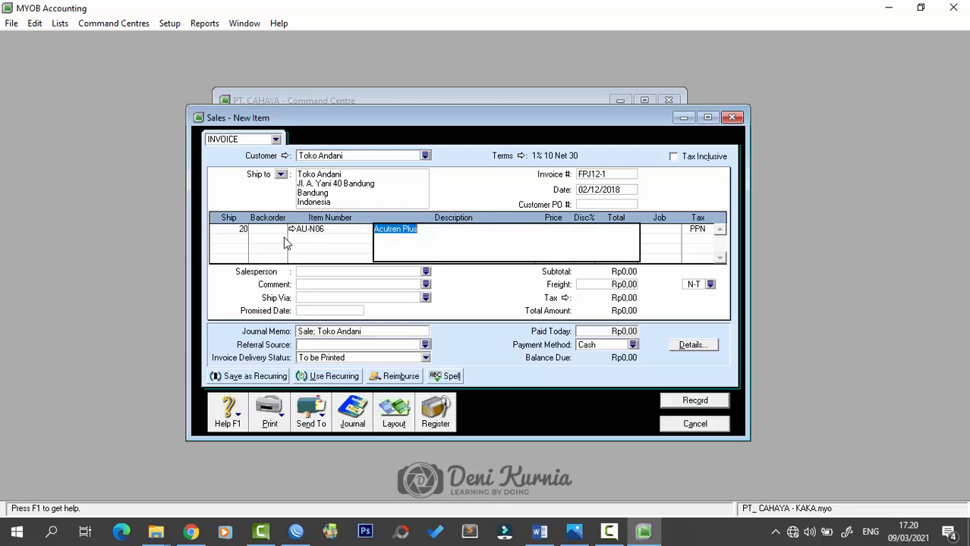
key(Tab)
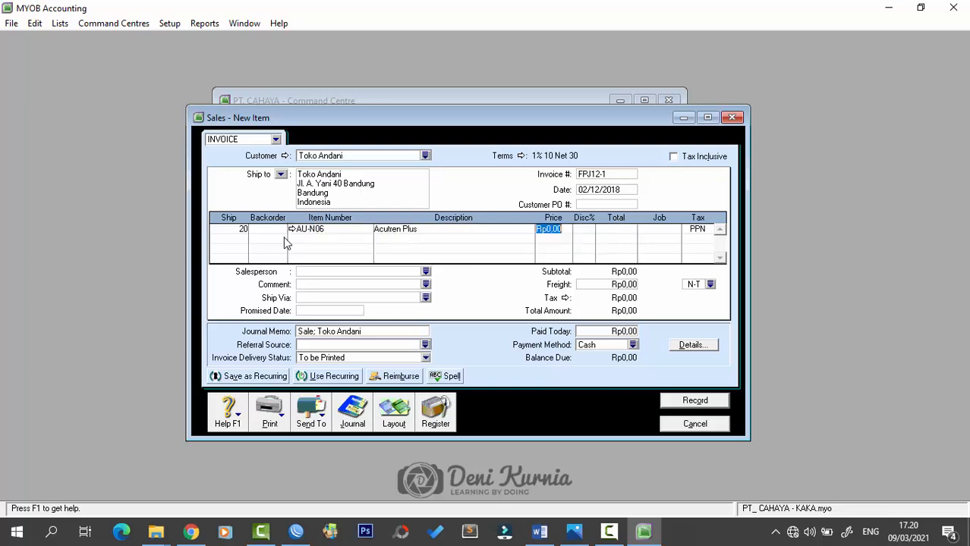
text(16)
text(00000)
key(Tab)
key(Tab)
key(Tab)
key(Tab)
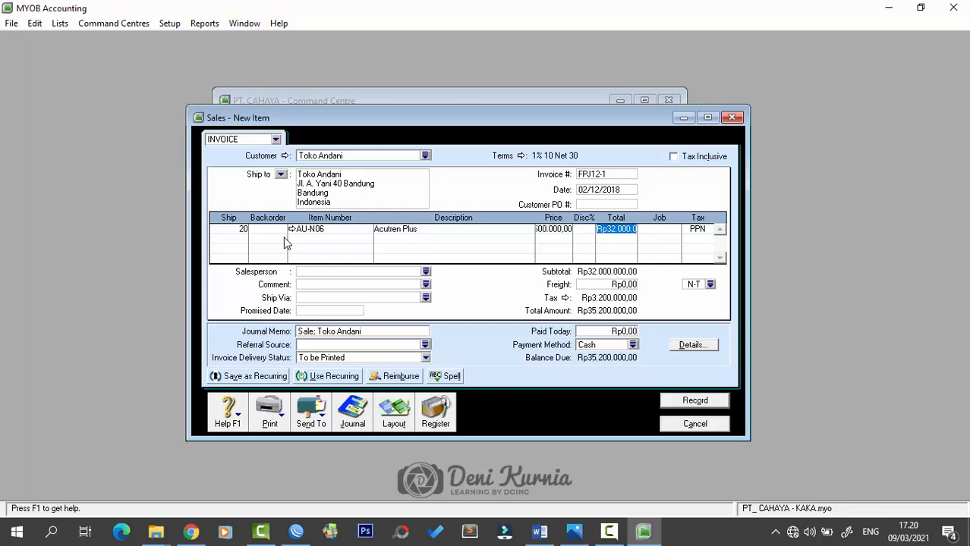
- Add a second line of 15 units of AU-N08 Oxone at price 1.800.000
key(Tab)
text(15)
key(Tab)
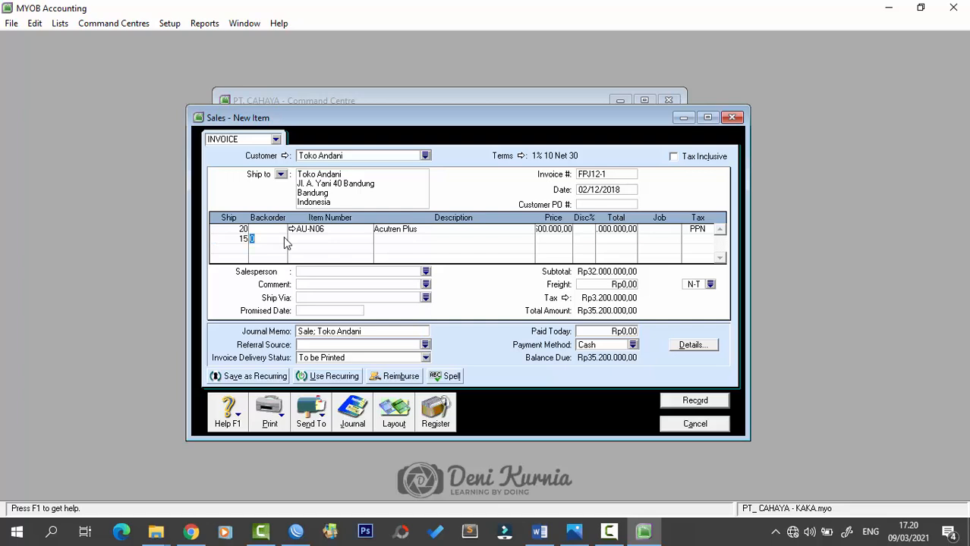
key(Tab)
text(AU-N08)
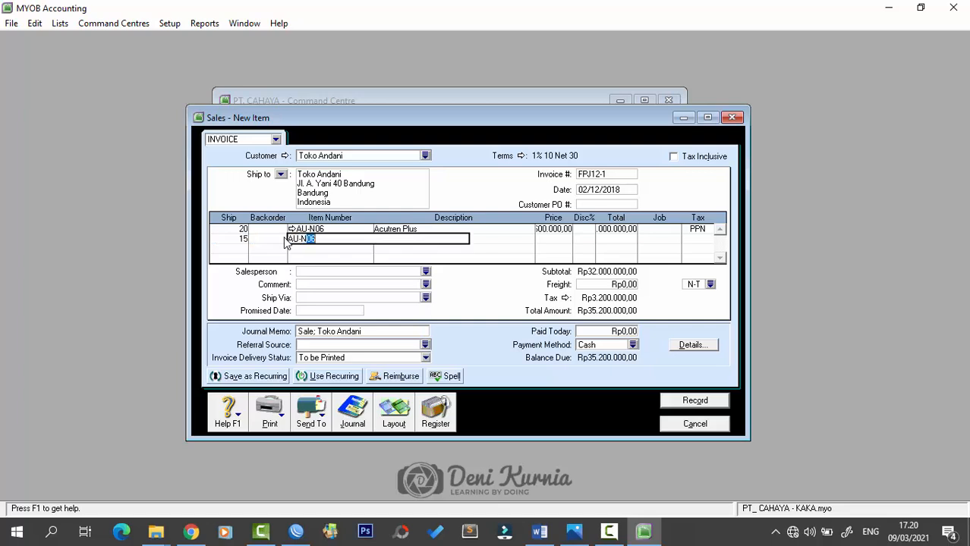
key(Tab)
key(Tab)
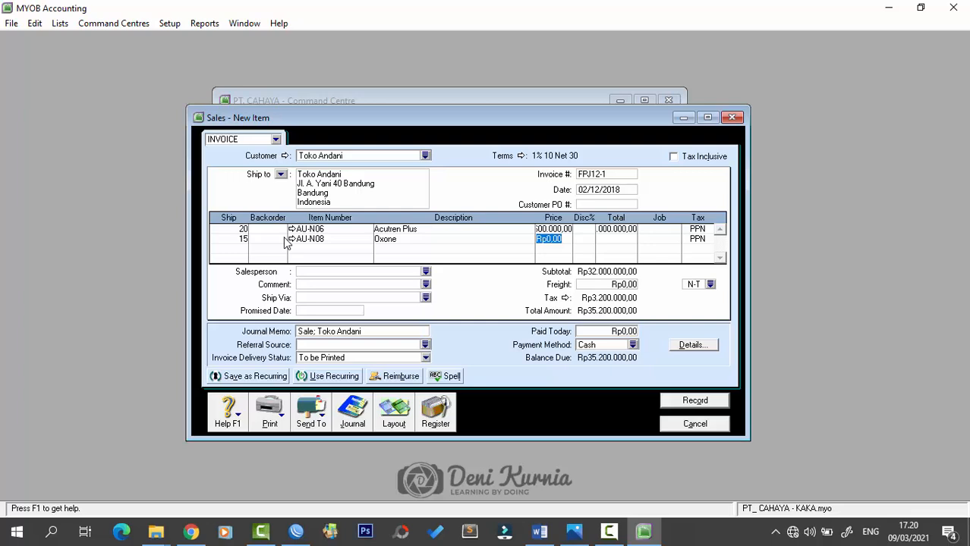
text(18)
text(00000)
key(Tab)
key(Tab)
key(Tab)
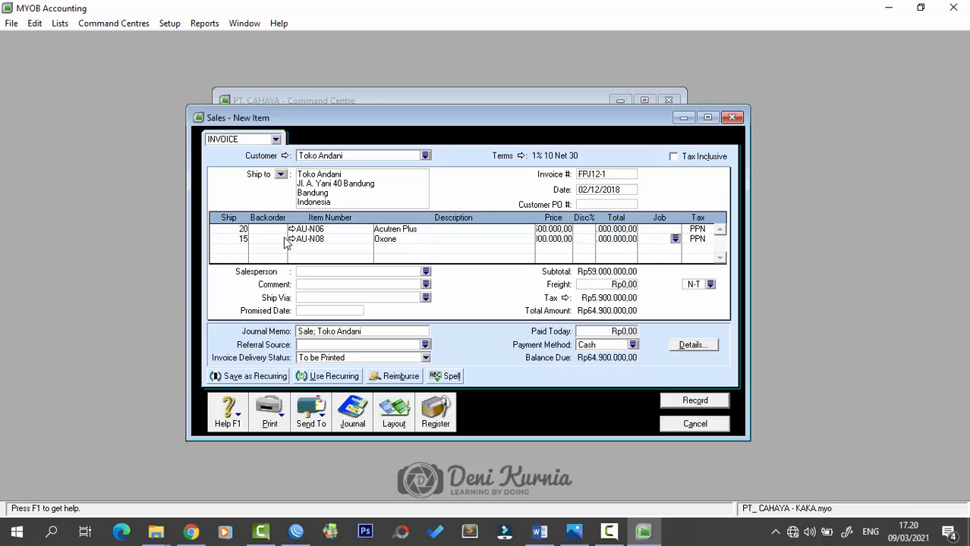
- Set freight to Rp500.000 and compare the figures against the FAKTUR in Word
click(616, 286)
text(500.000)
key(Tab)
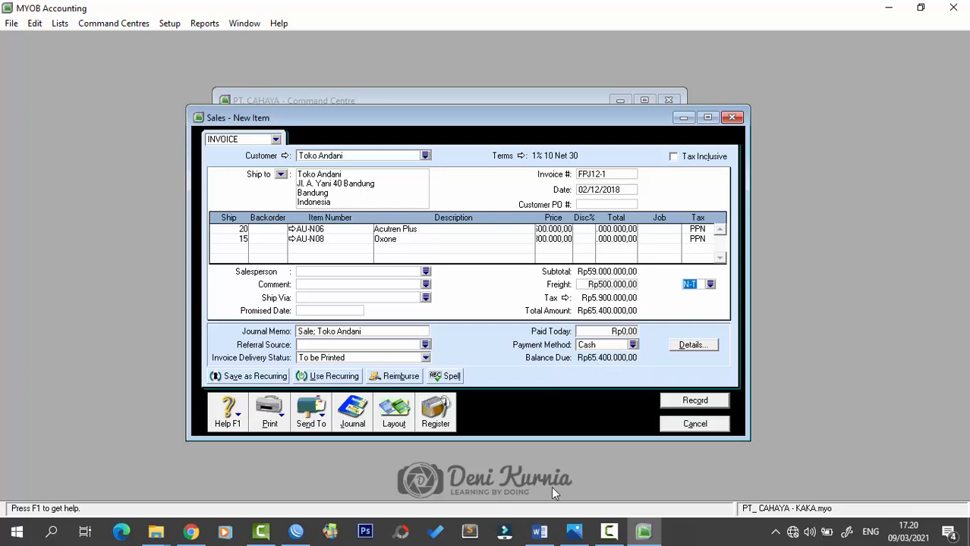
click(538, 531)
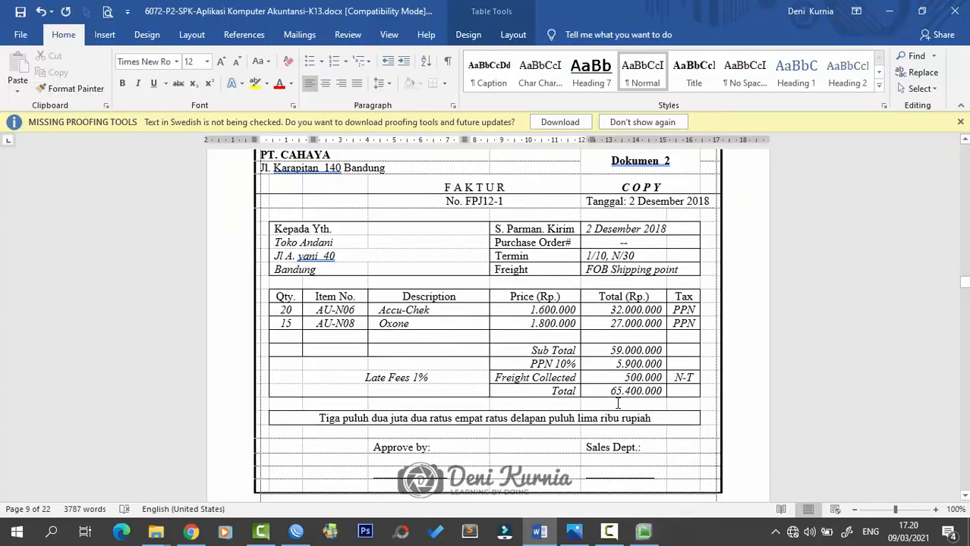
click(539, 531)
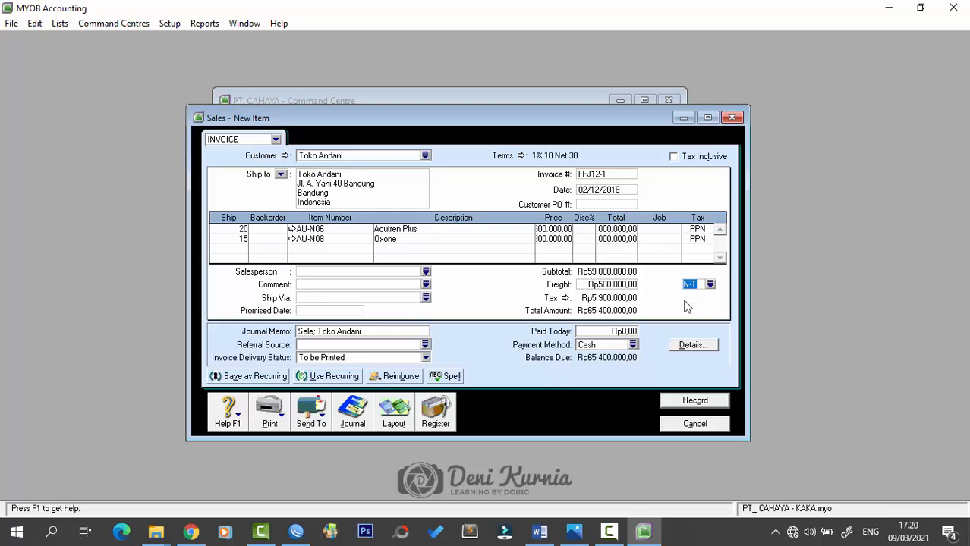
- Record invoice FPJ12-1, ignoring the spelling prompts, and close the blank sales form
click(714, 401)
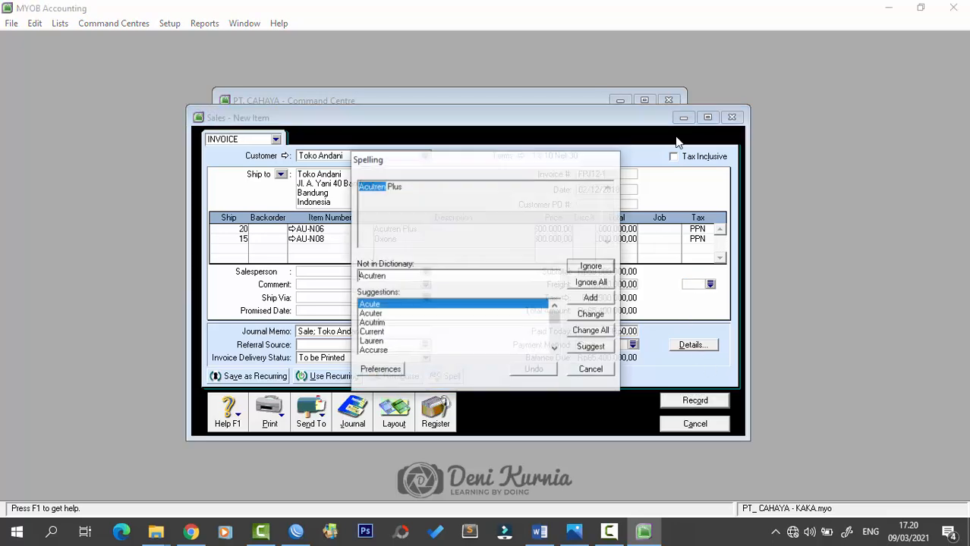
click(591, 265)
click(604, 276)
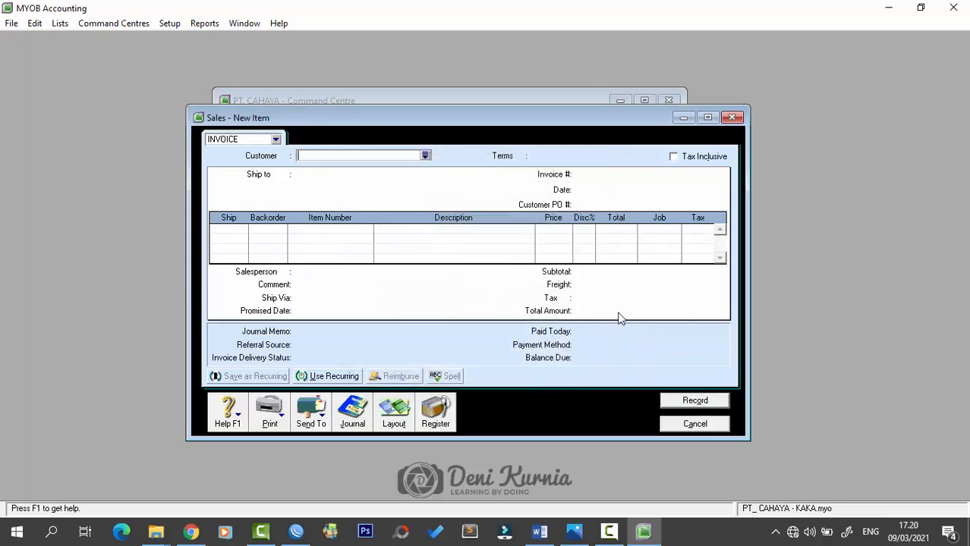
click(695, 424)
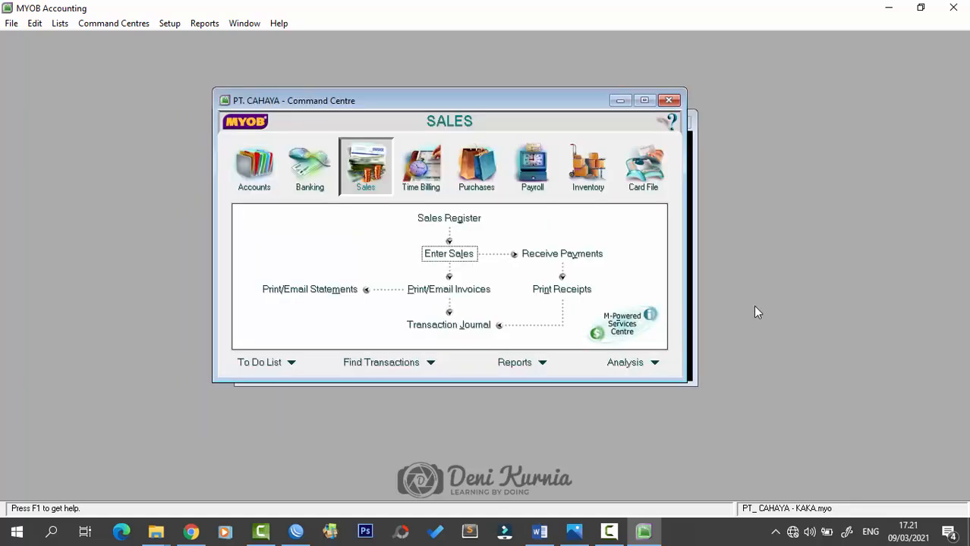
- Review petty cash voucher VKK12-2 for Rp 950.000 in Dokumen 3, then return to MYOB
click(540, 532)
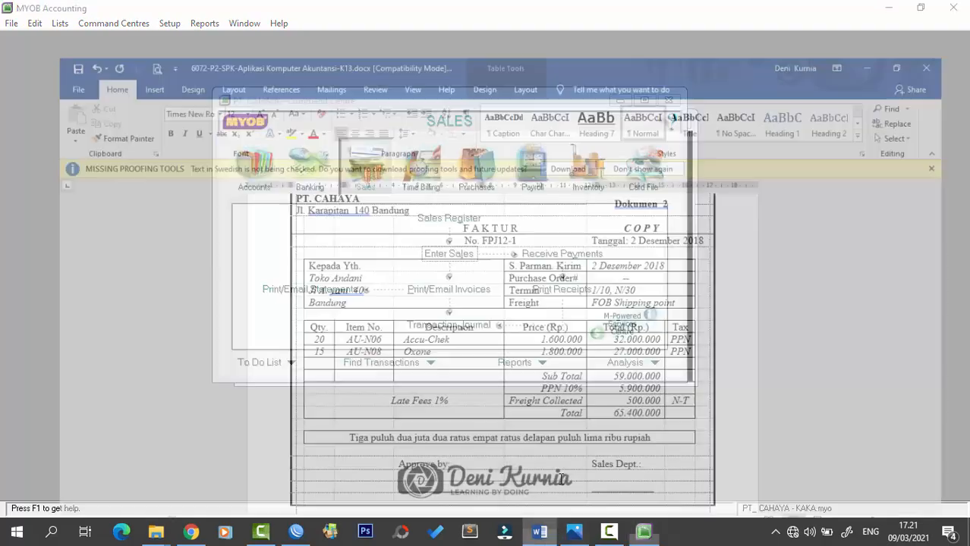
scroll(599, 364, down, 10)
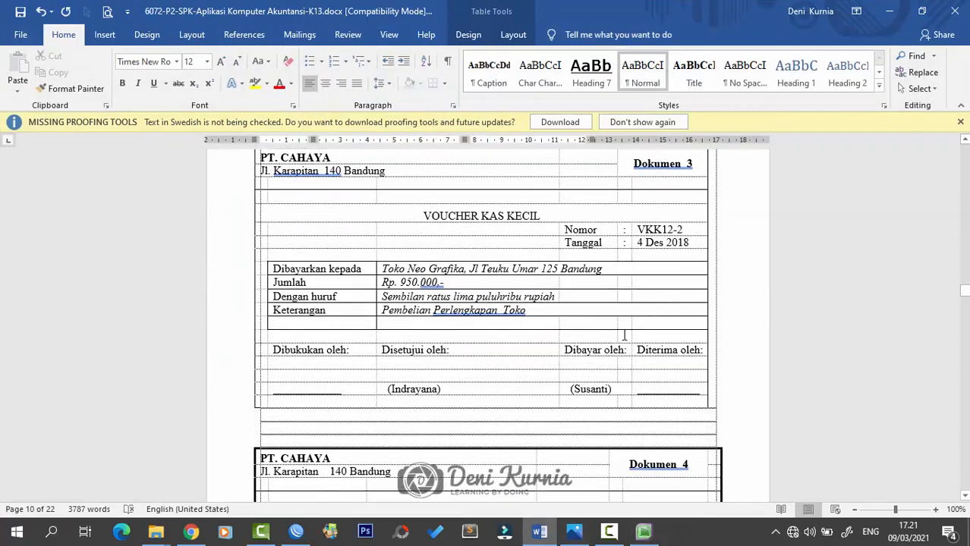
scroll(624, 334, up, 1)
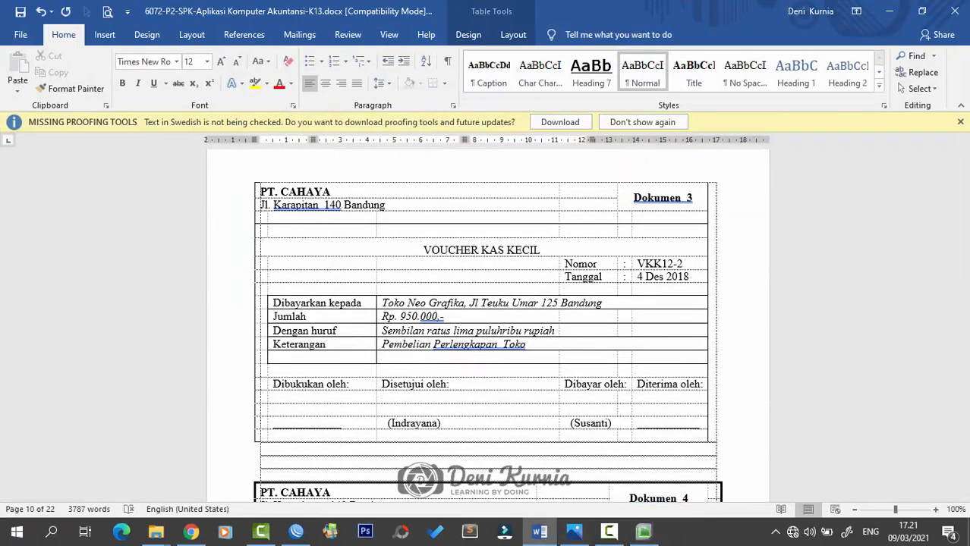
click(574, 532)
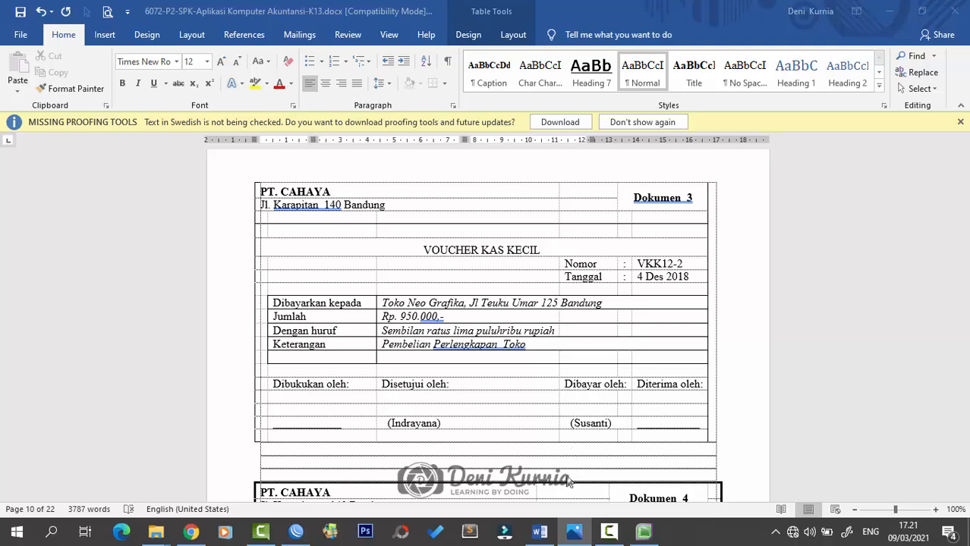
click(644, 532)
- Start a new Spend Money payment from account 1-1120 Petty Cash
click(311, 171)
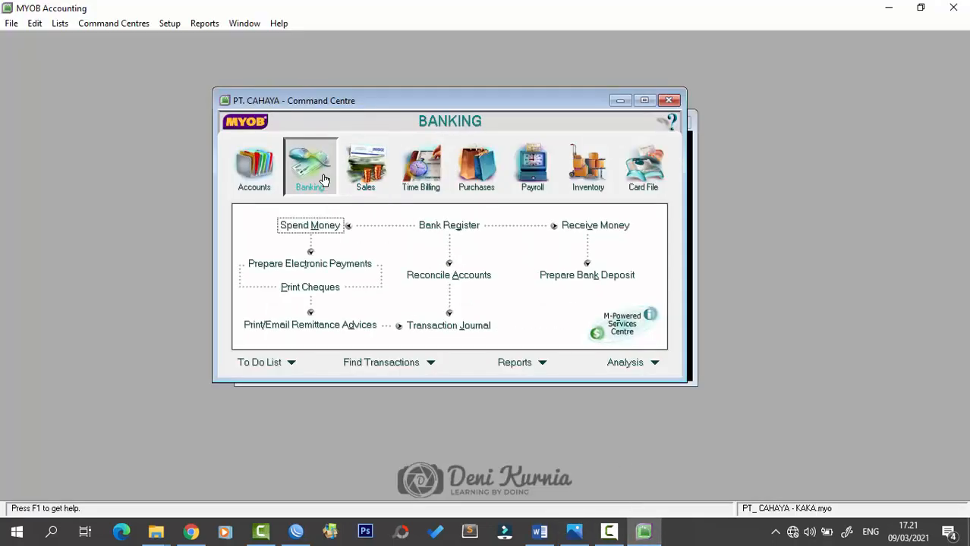
click(322, 226)
drag(447, 123, 451, 108)
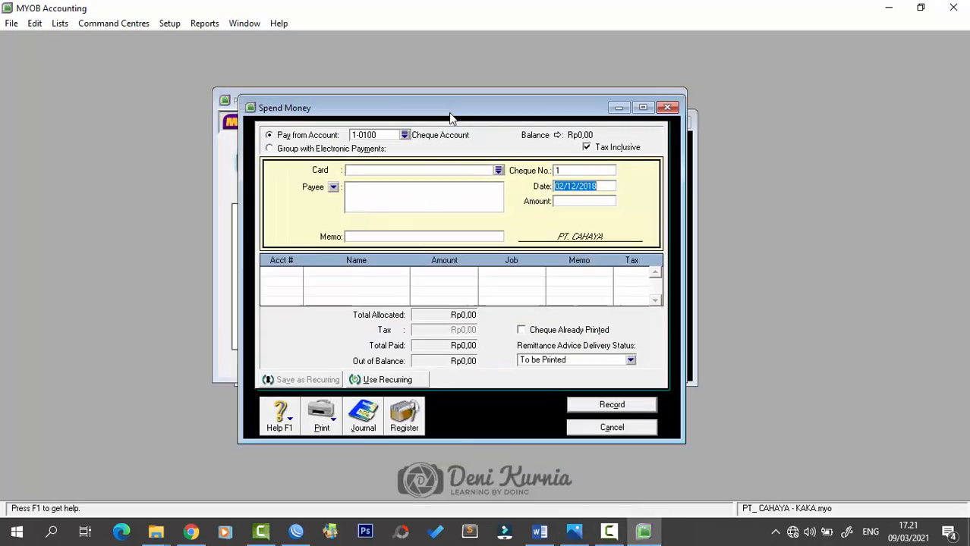
click(405, 135)
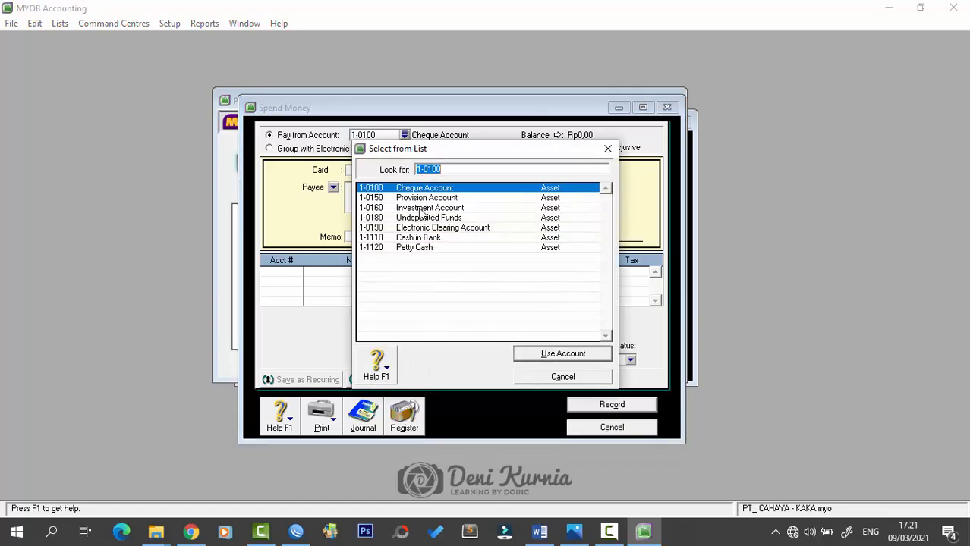
click(416, 247)
click(554, 353)
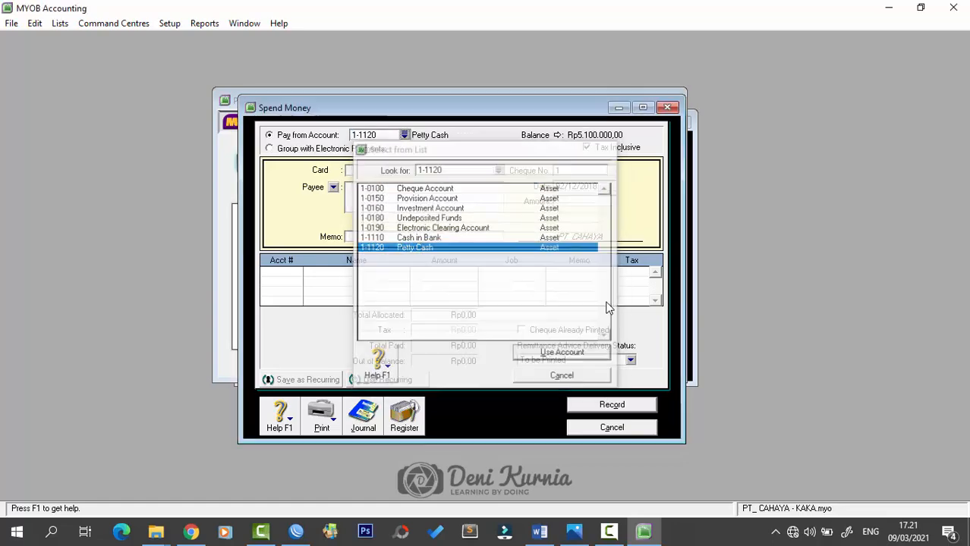
- Enter voucher VKK12-2, date 4/12/2018, amount 950000 and memo 'Pembelian Perlengkapan Toko'
click(570, 174)
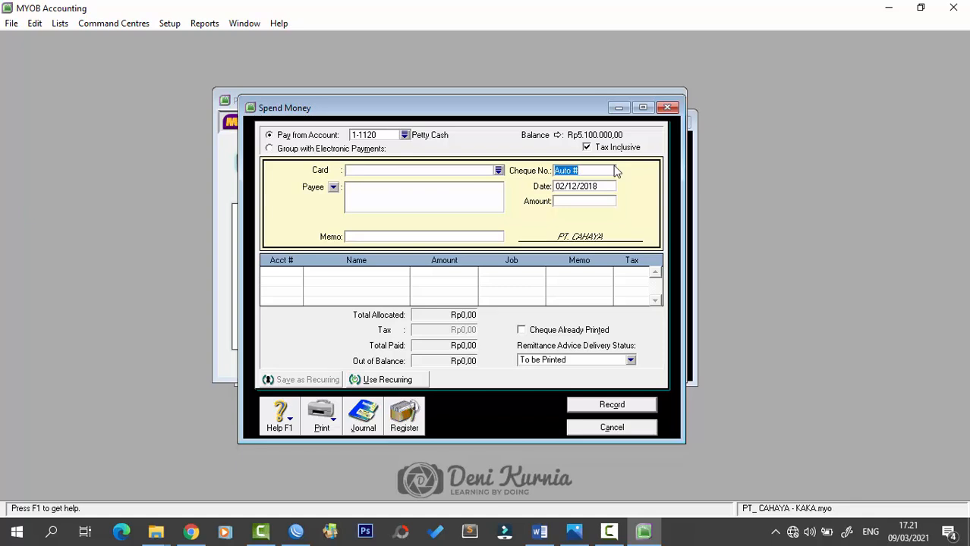
key(Caps_Lock)
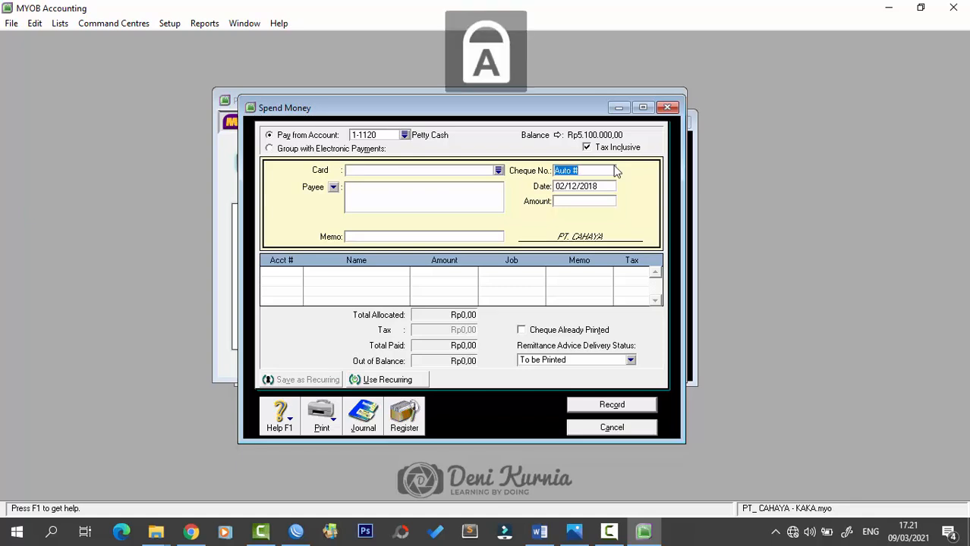
text(V)
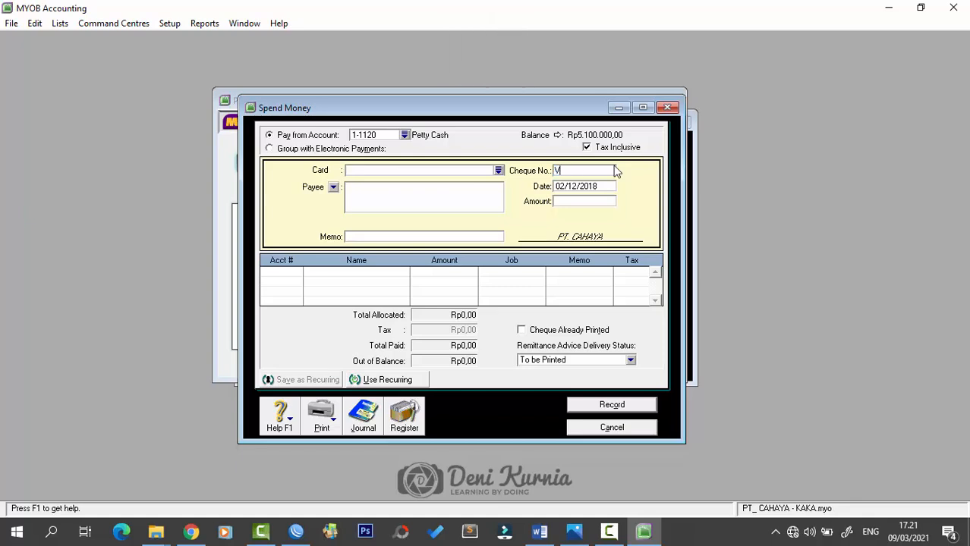
text(KK12-2)
key(Tab)
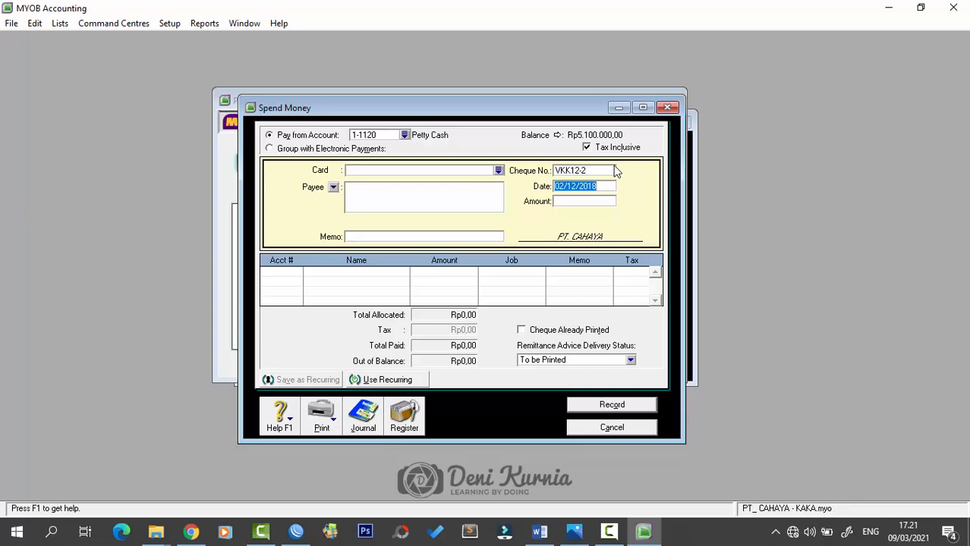
text(4/12/2018)
key(Tab)
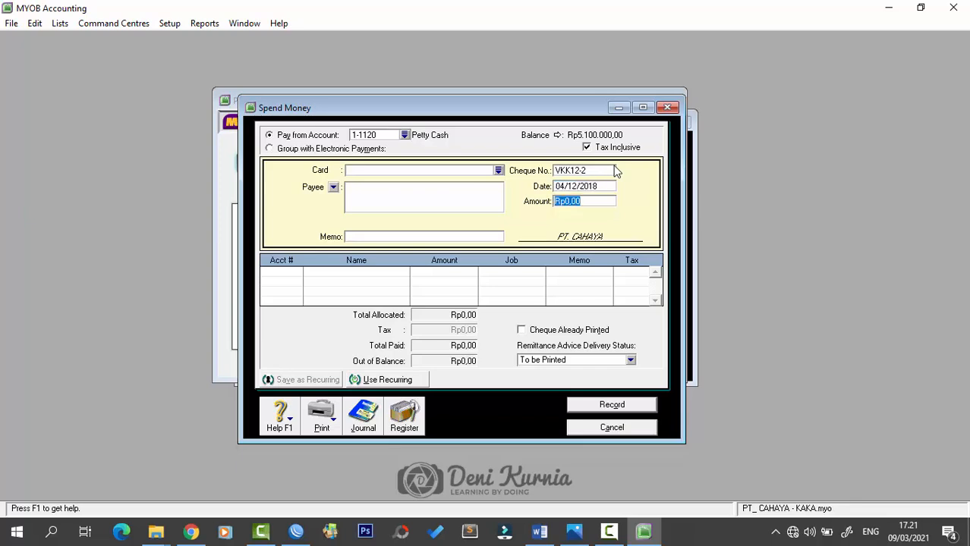
text(950000)
key(Tab)
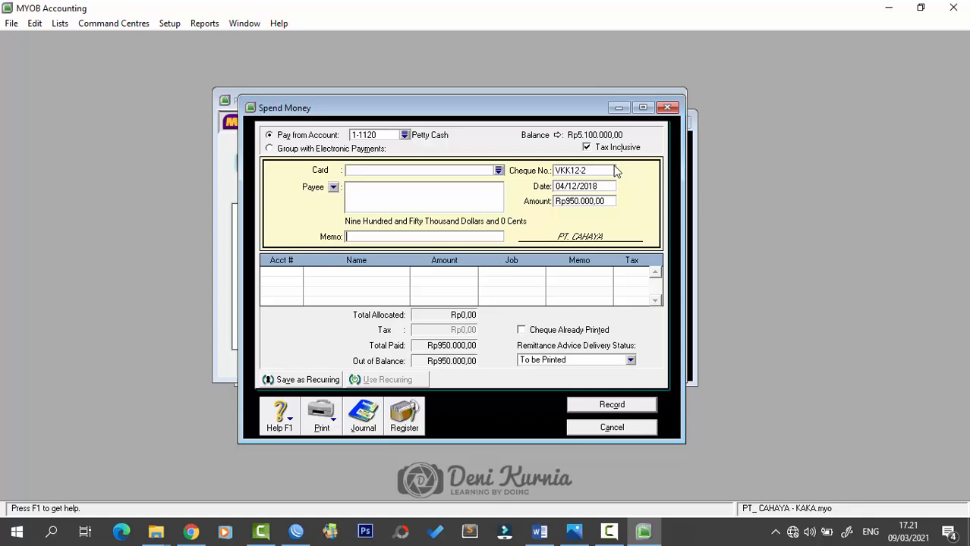
key(Caps_Lock)
text(Pembelian Perlengkapan Toko)
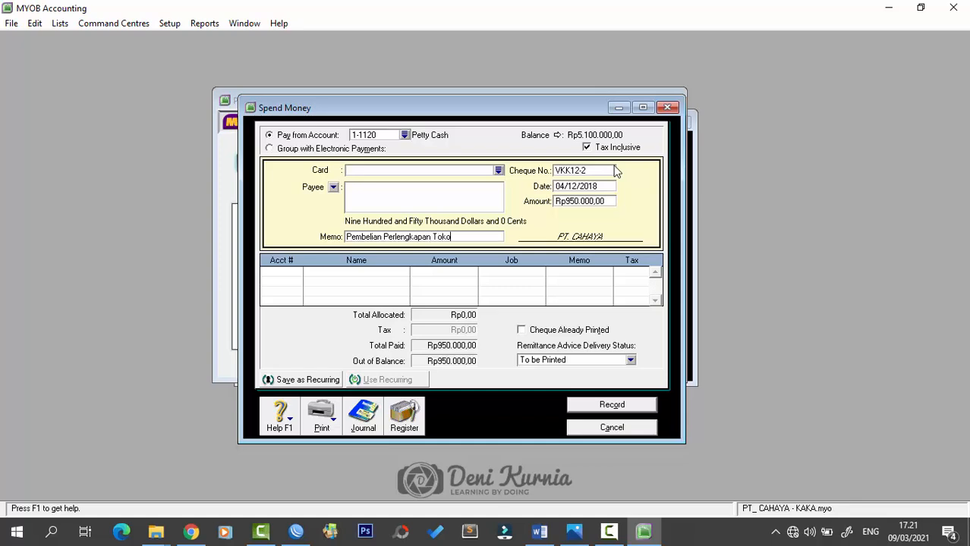
key(Tab)
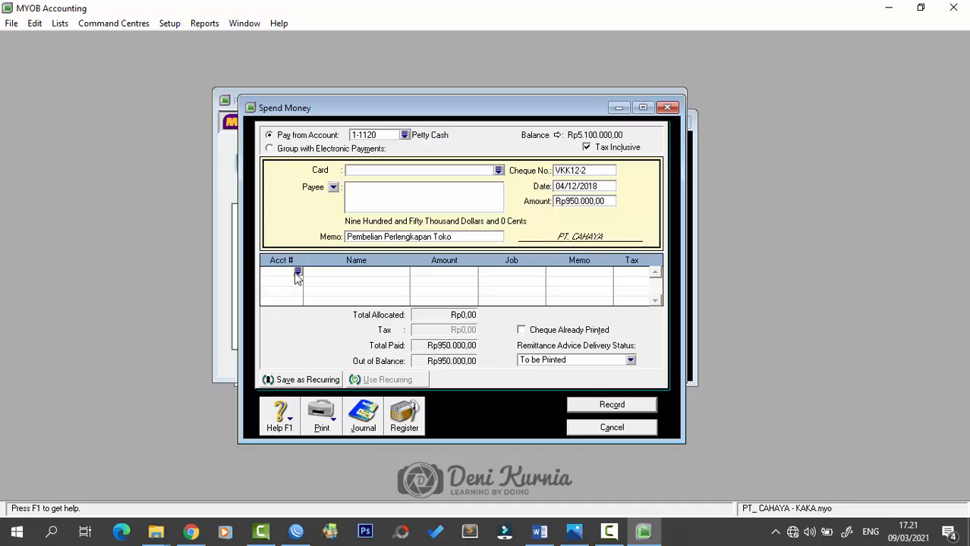
- Allocate VKK12-2 to 6-2400 Supplies Expense, record the payment and close the form
text(6)
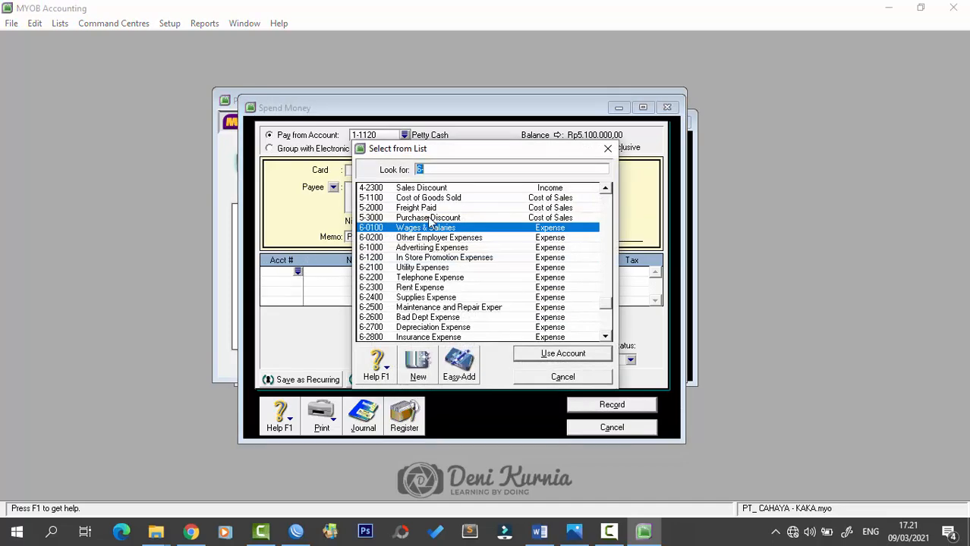
scroll(433, 246, up, 1)
scroll(432, 247, down, 1)
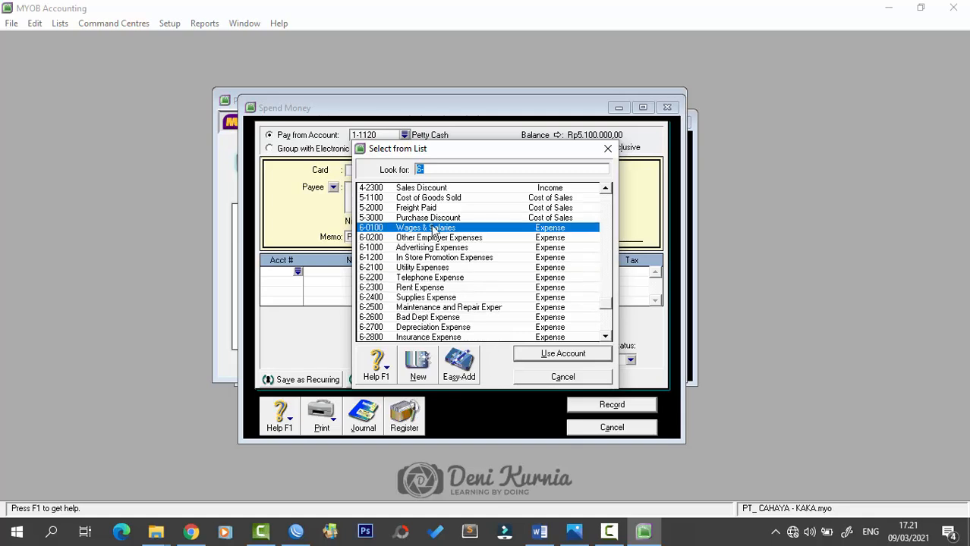
click(423, 298)
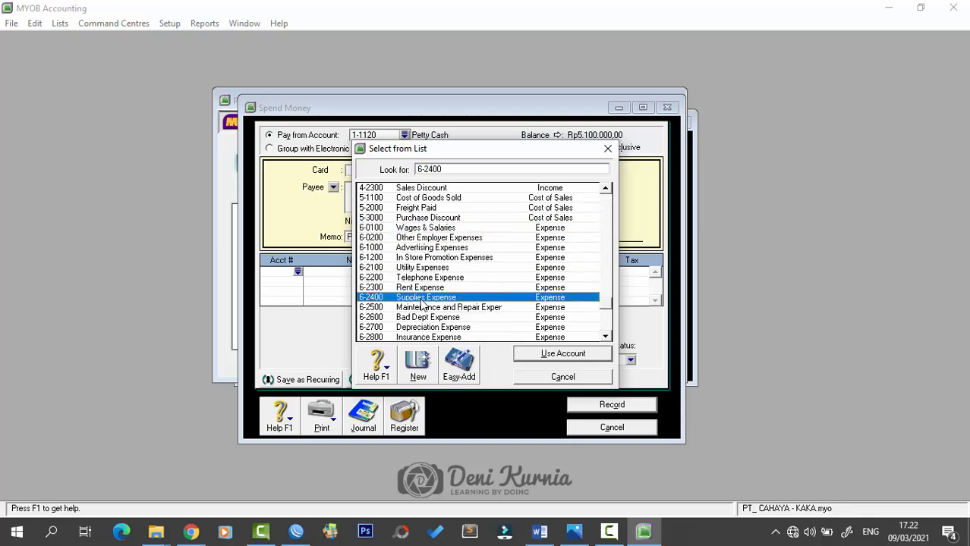
click(562, 352)
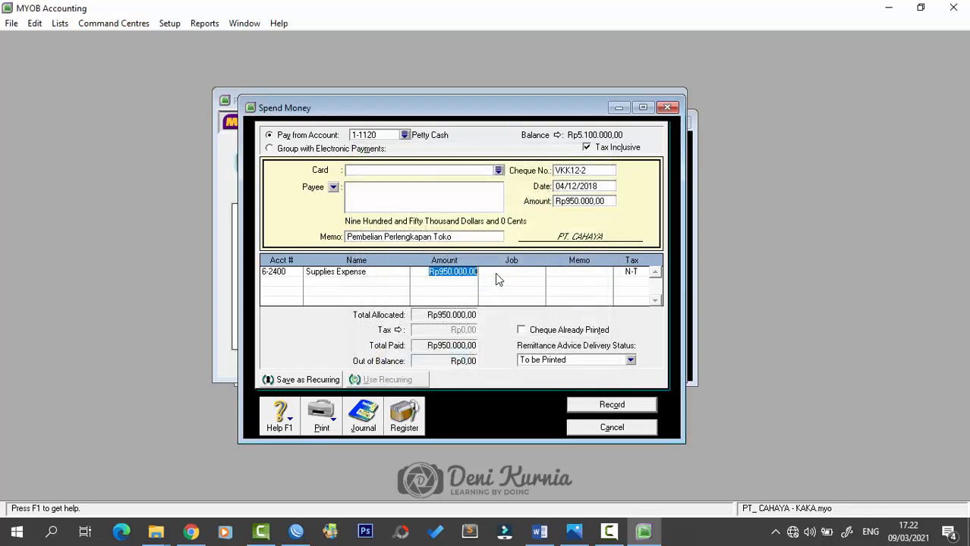
key(Tab)
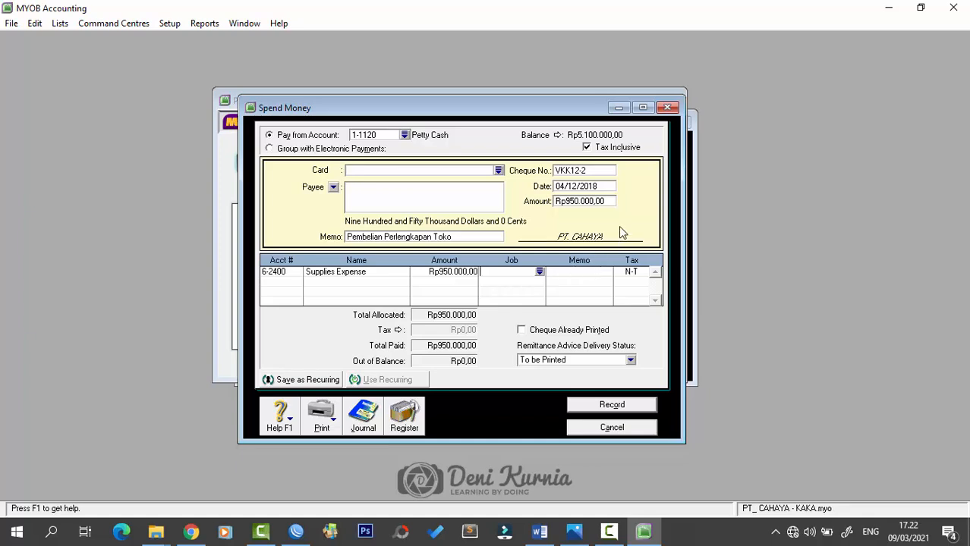
click(621, 410)
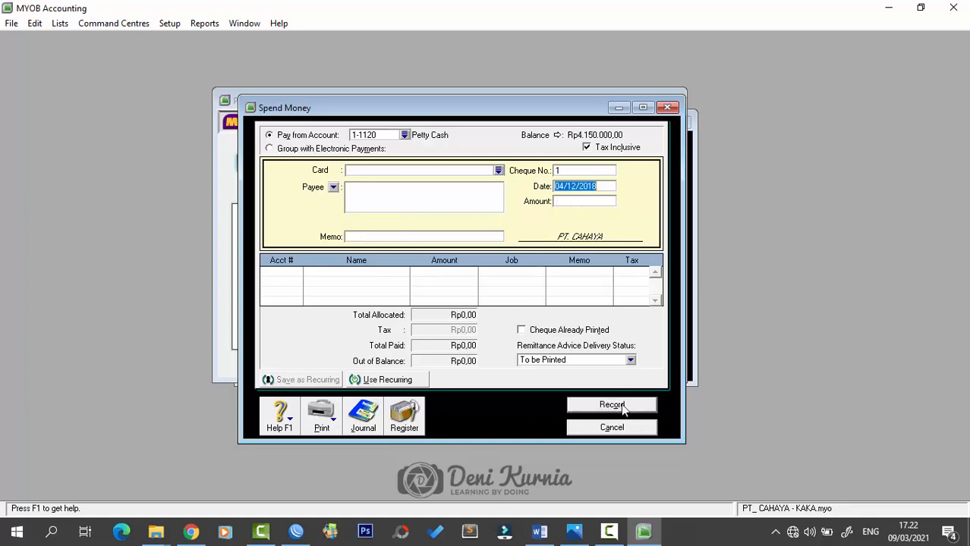
click(666, 108)
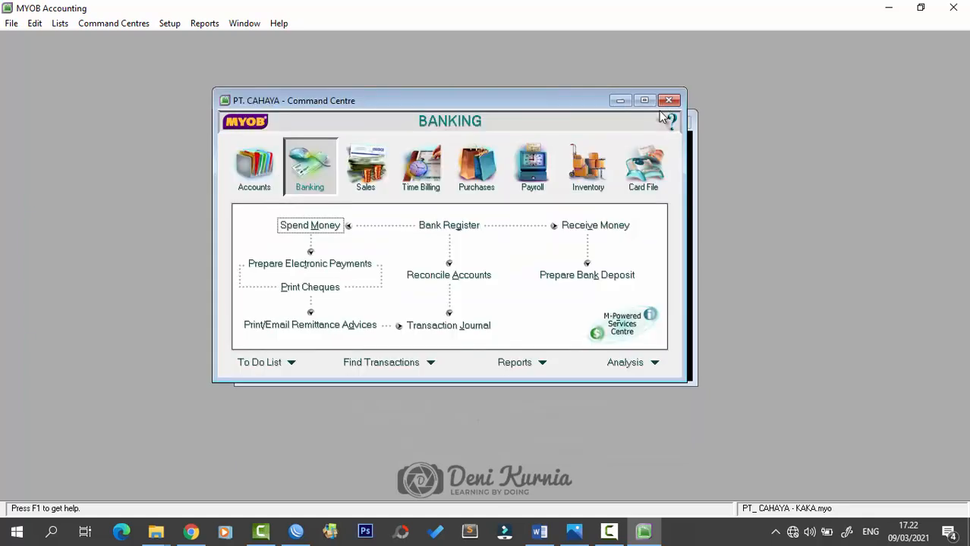
- Check petty cash voucher VKK12-3 for Rp 750.000 in Word's Dokumen 4, then return to MYOB
click(539, 529)
scroll(537, 346, down, 8)
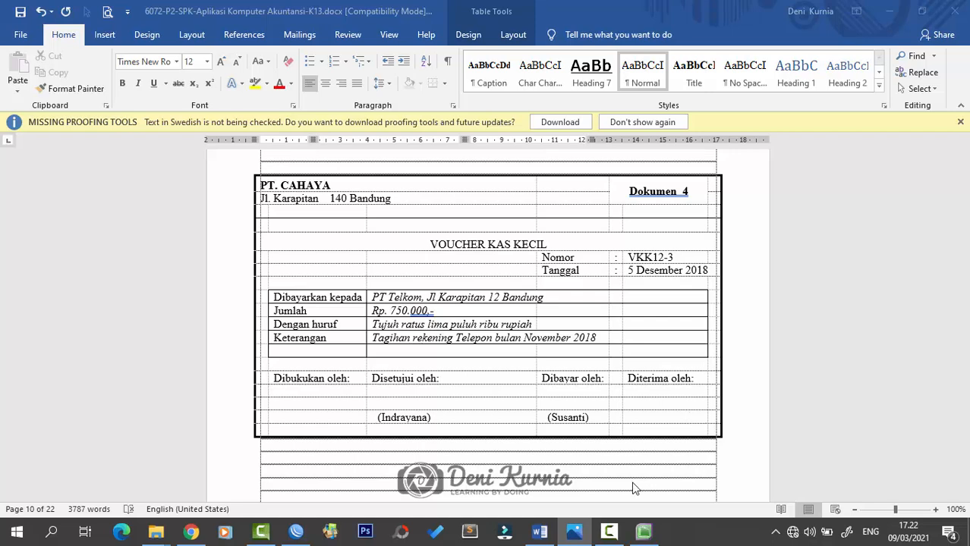
click(651, 541)
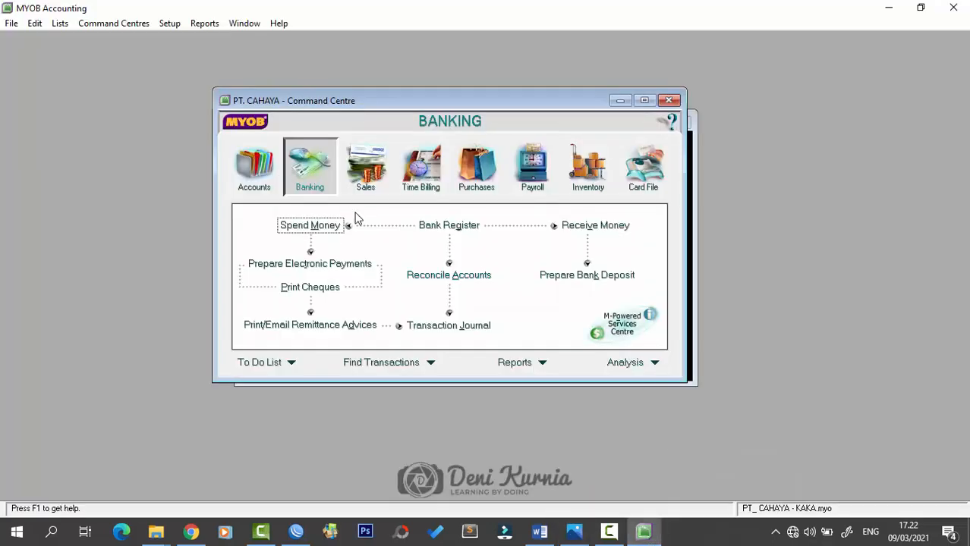
- Start a new Spend Money payment from 1-1120 Petty Cash
click(319, 225)
click(401, 149)
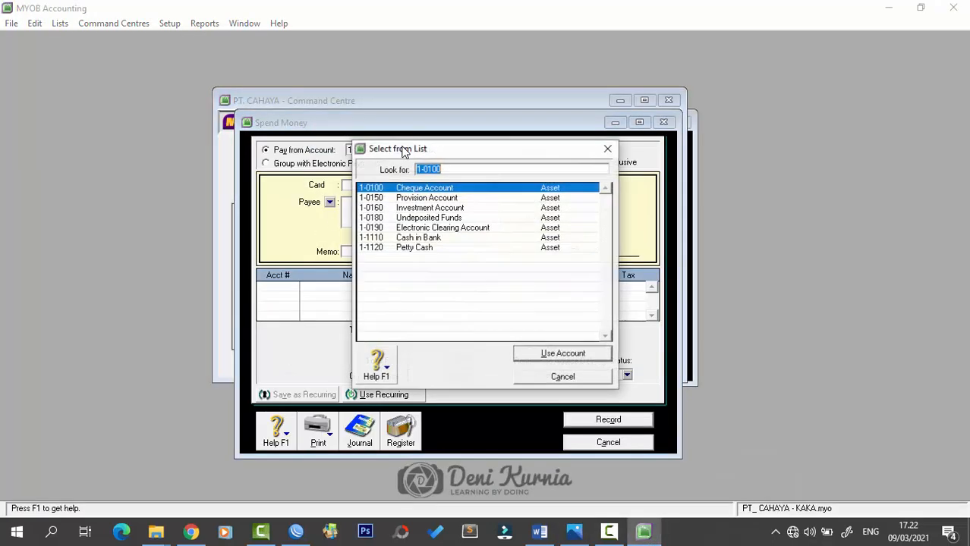
click(430, 247)
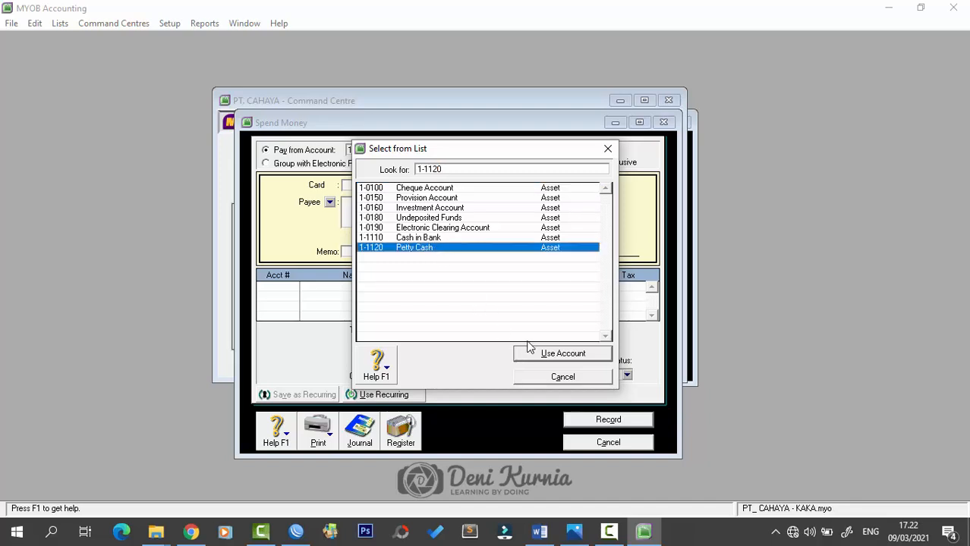
click(533, 352)
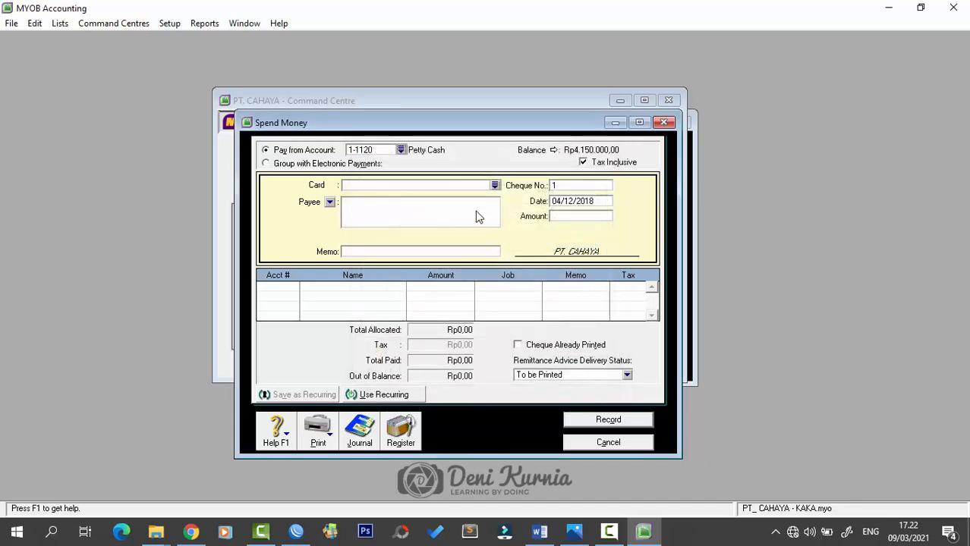
- Enter voucher number VKK12-3, date 5/12/2018 and amount 750.000
click(561, 190)
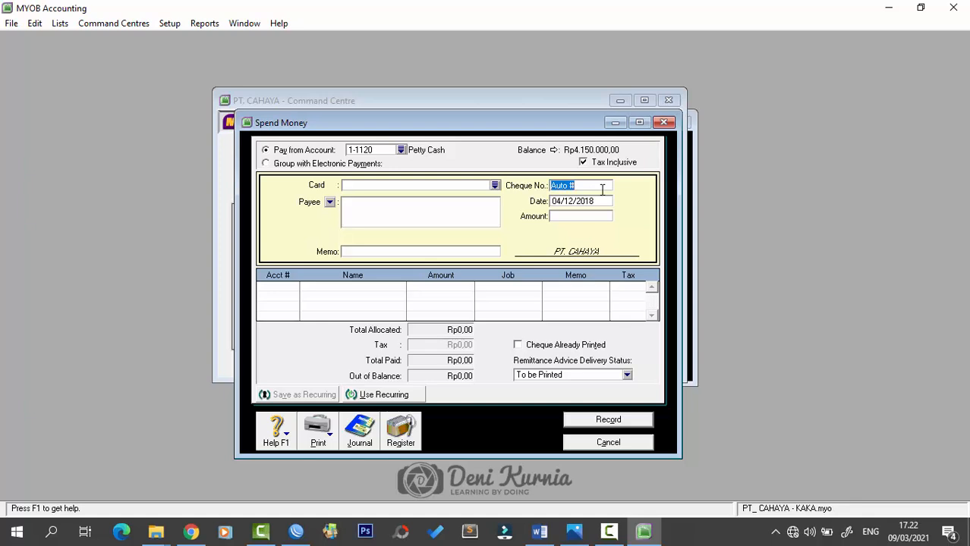
text(vkk)
key(BackSpace)
key(BackSpace)
key(BackSpace)
key(Caps_Lock)
text(VKK)
key(Tab)
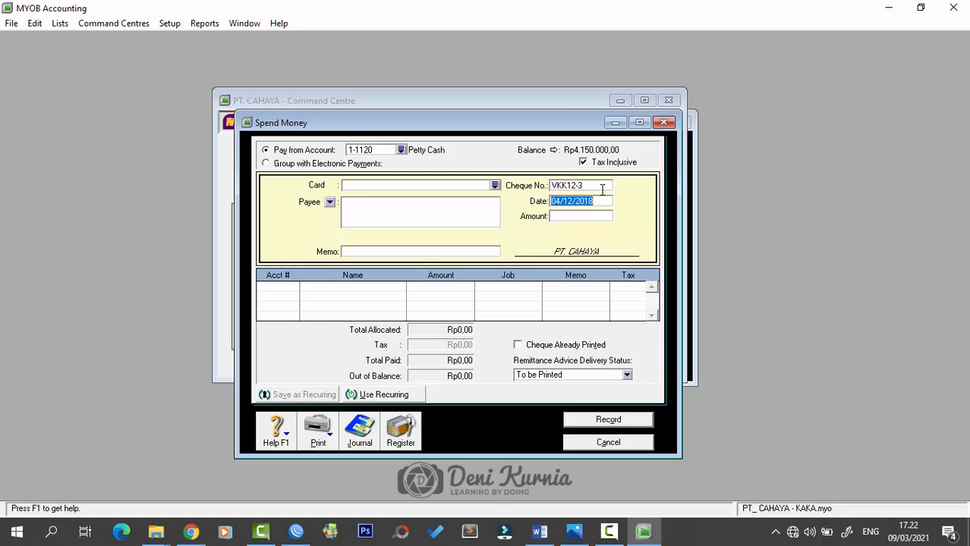
text(5/12/2018)
key(Tab)
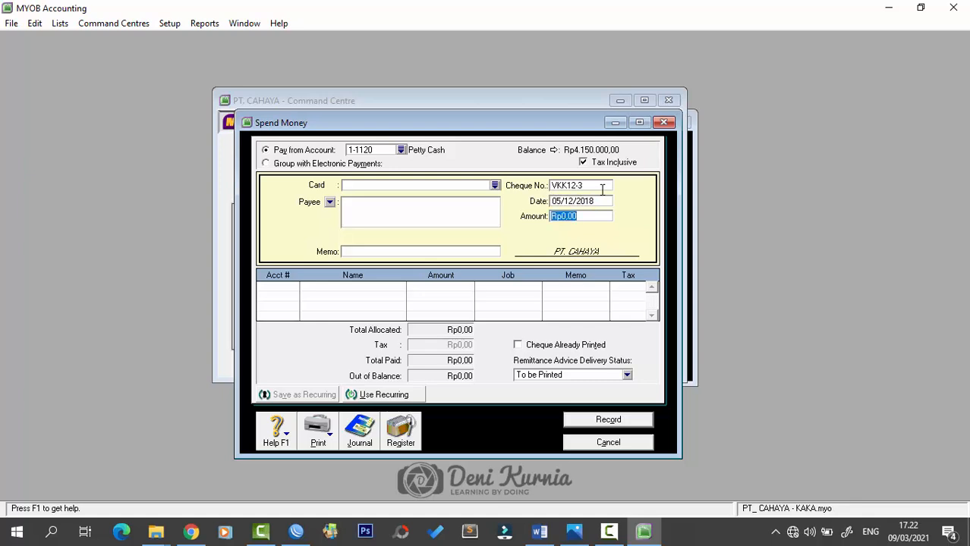
text(7)
text(50.0000)
key(Tab)
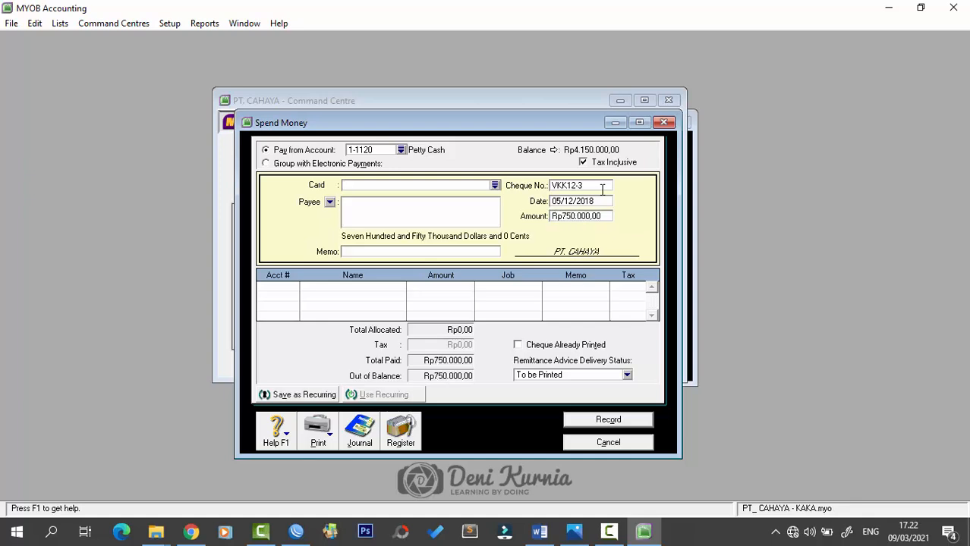
- Write the memo 'Tagihan Rekening Telepon Nov. 2018', correcting its capitalisation
click(477, 251)
click(478, 251)
text(tAGIHAN rEKENING tELE)
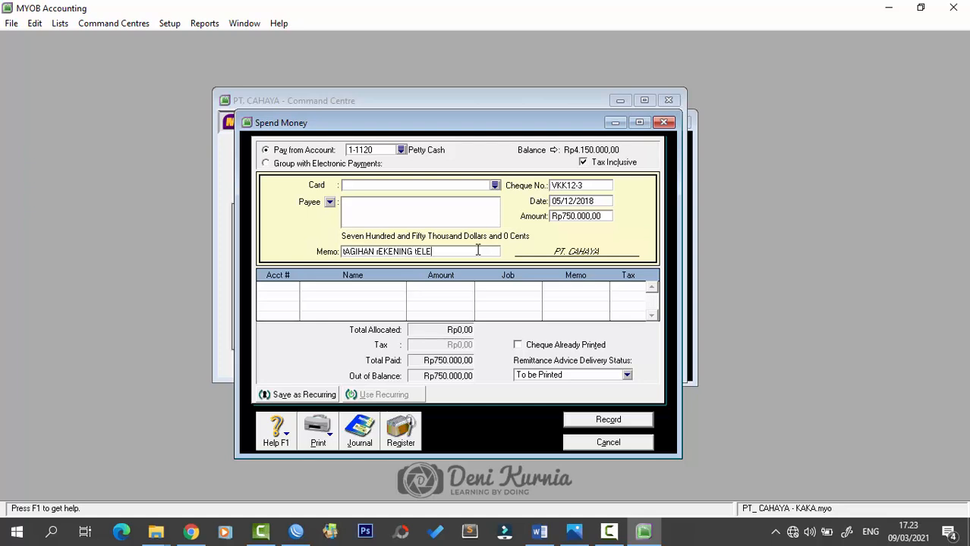
key(Caps_Lock)
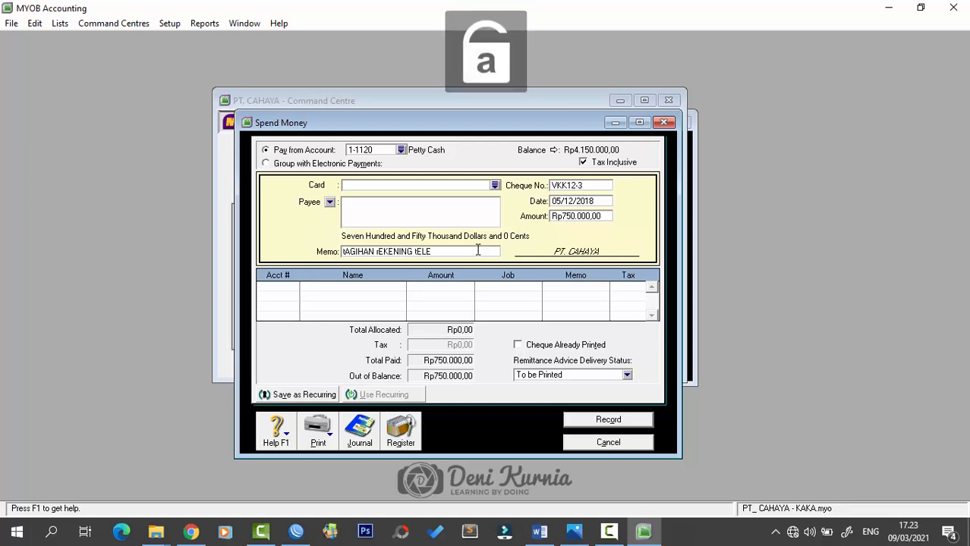
drag(479, 250, 331, 249)
text(Ta)
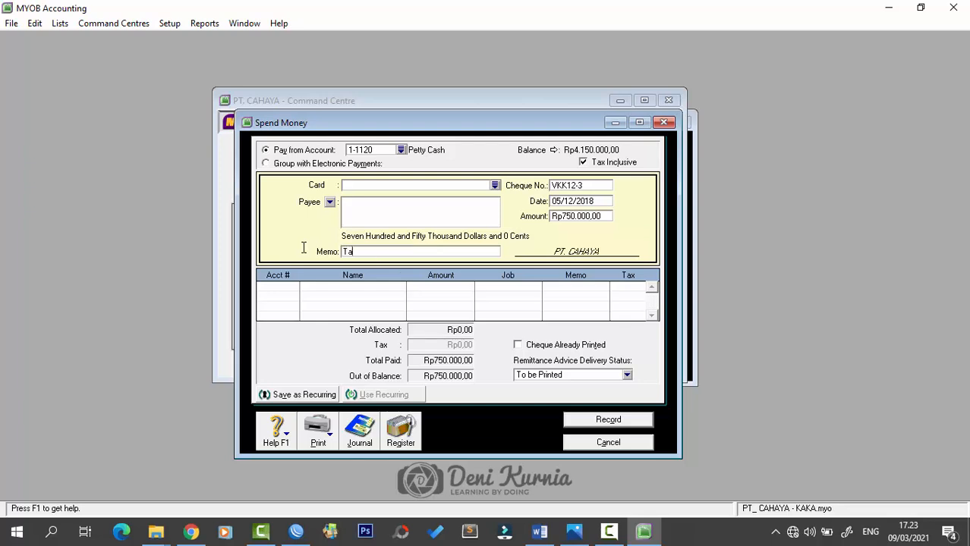
text(gihan Rekening Telepon No)
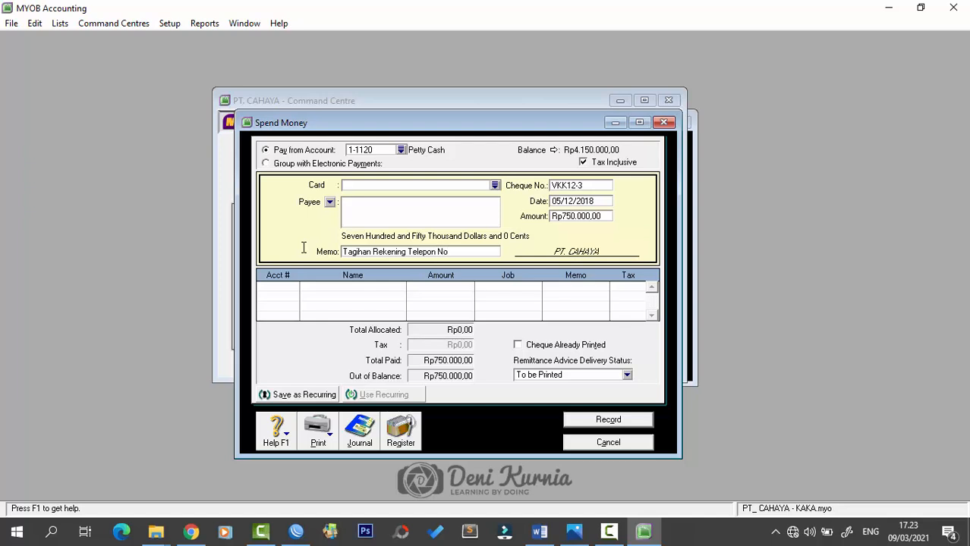
text(v. 2018)
- Allocate VKK12-3 to 6-2200 Telephone Expense, record it and close the form
click(293, 291)
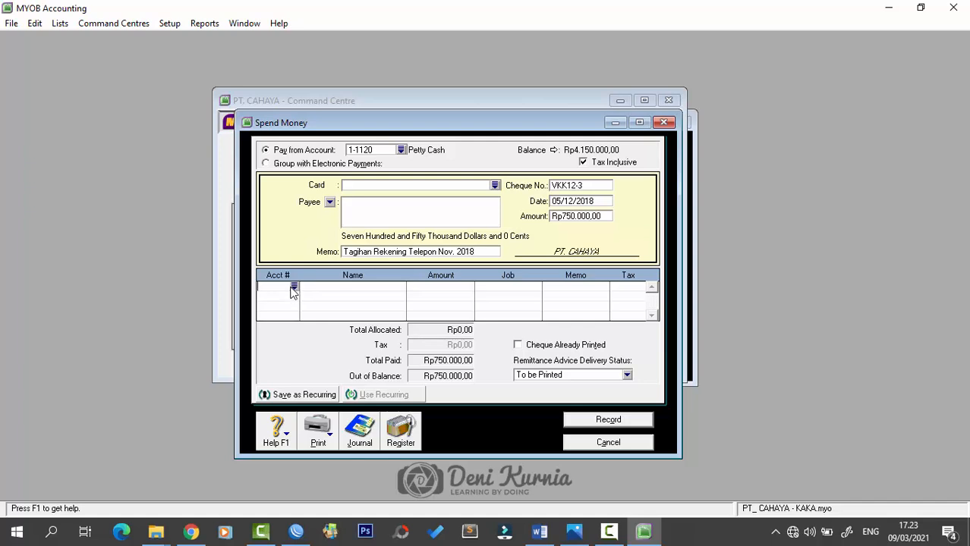
click(296, 288)
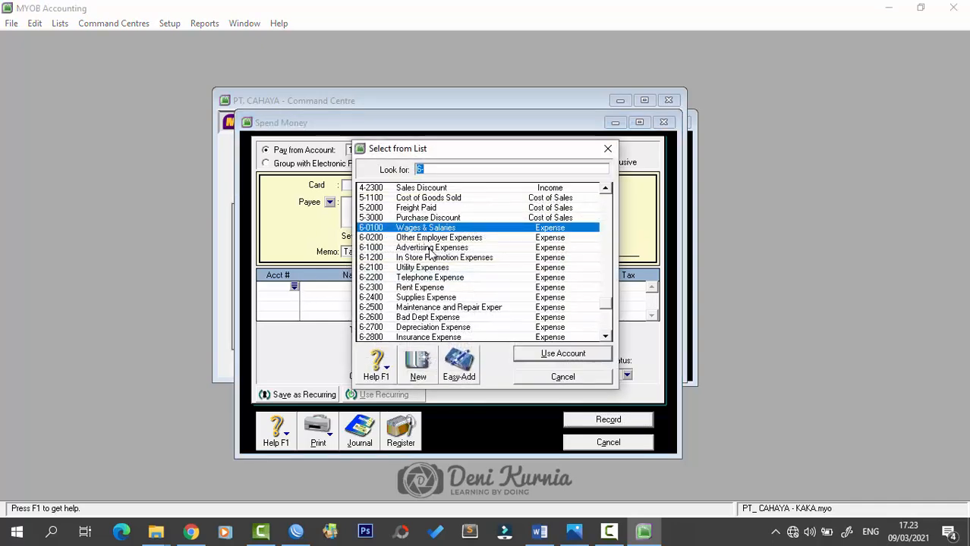
click(431, 278)
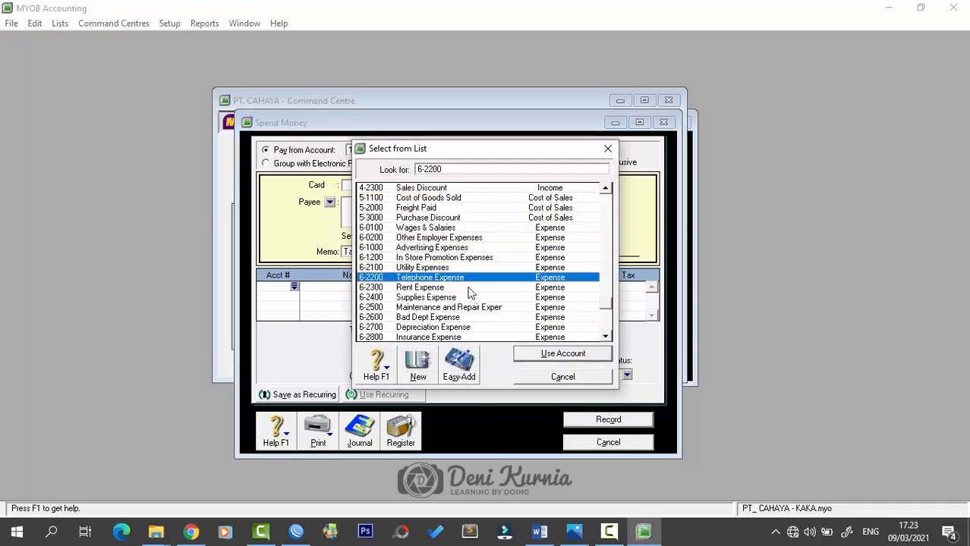
click(519, 357)
key(Tab)
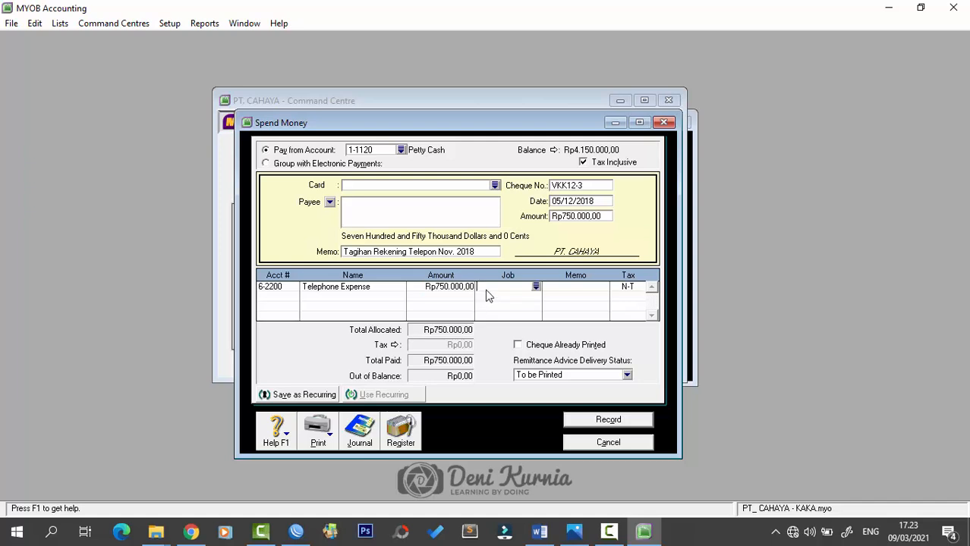
click(590, 422)
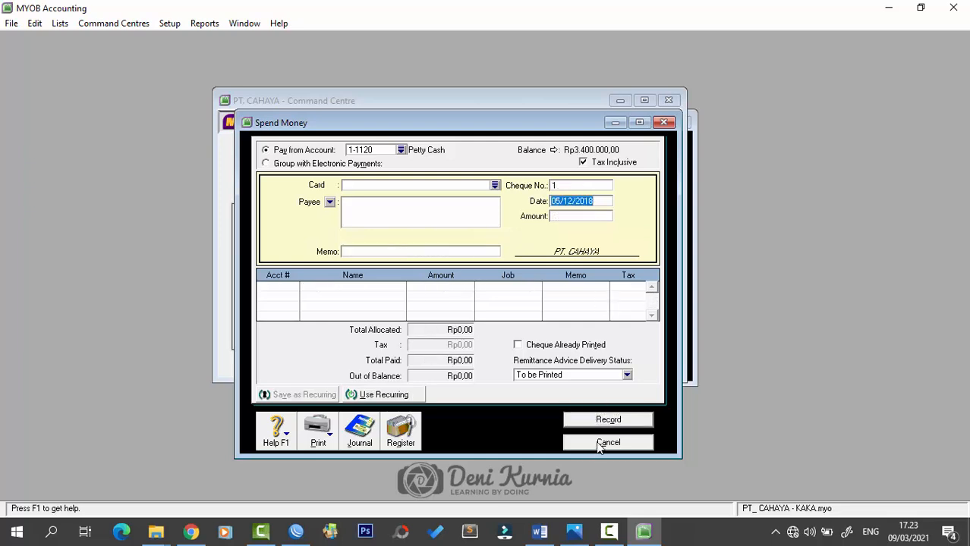
click(599, 444)
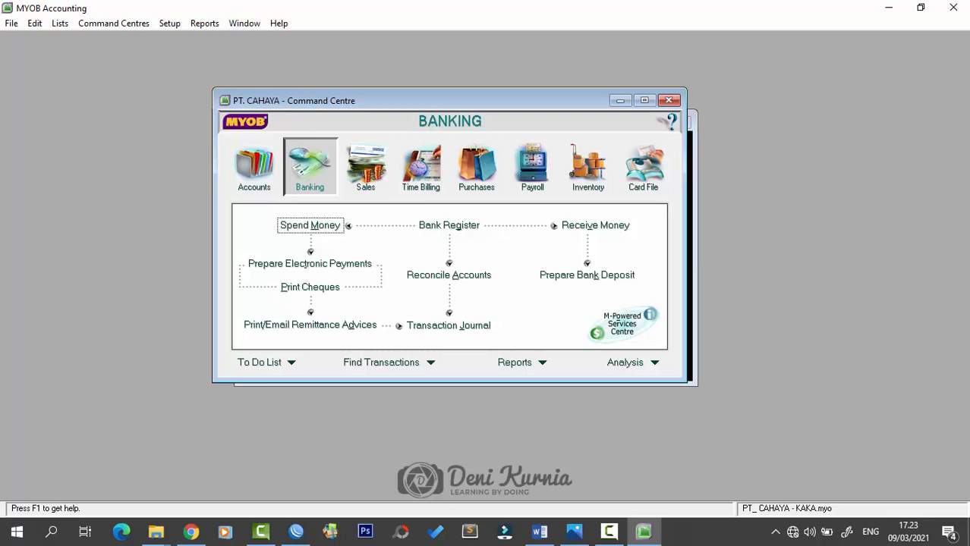
- Review cash receipt BKM12-1 for Rp 32.670.000 in Word's Dokumen 5
key(alt+Tab)
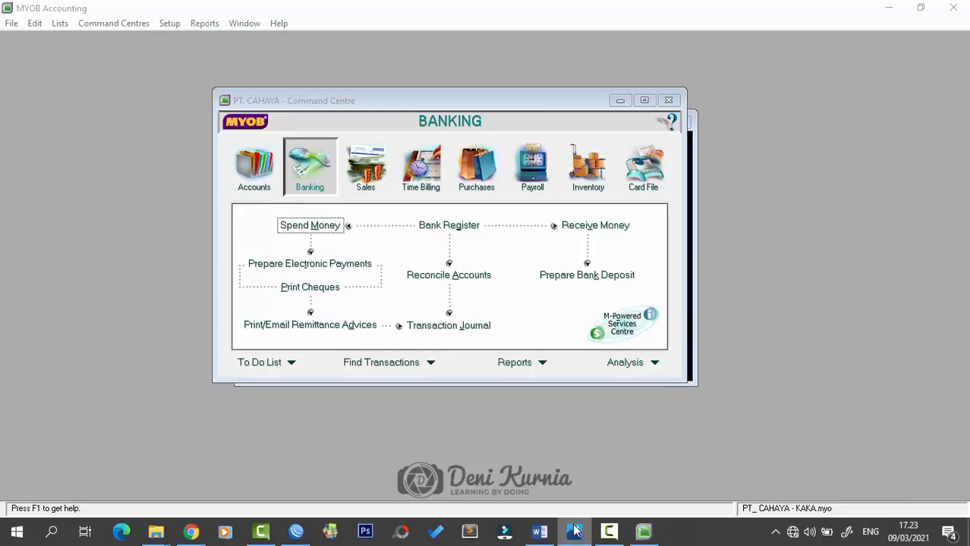
click(550, 536)
scroll(537, 315, down, 5)
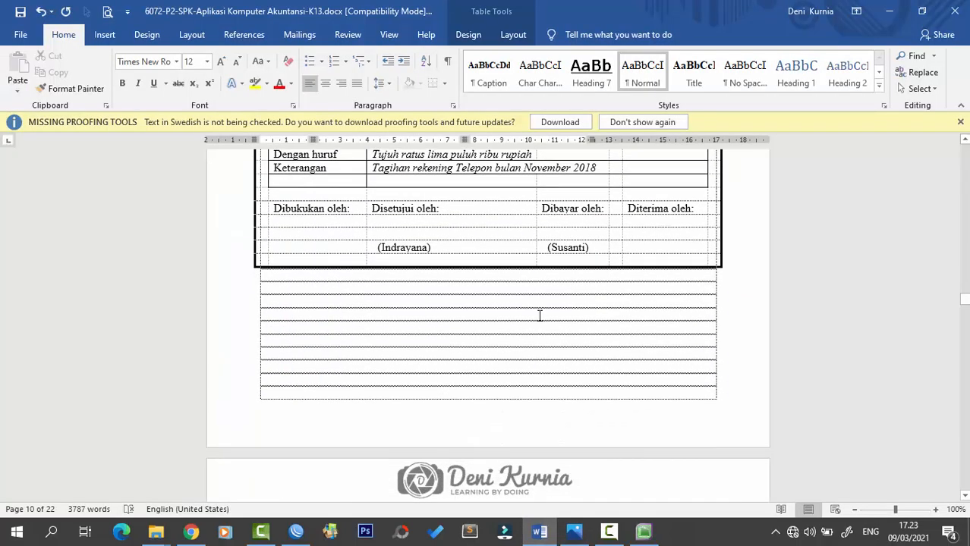
scroll(539, 316, down, 5)
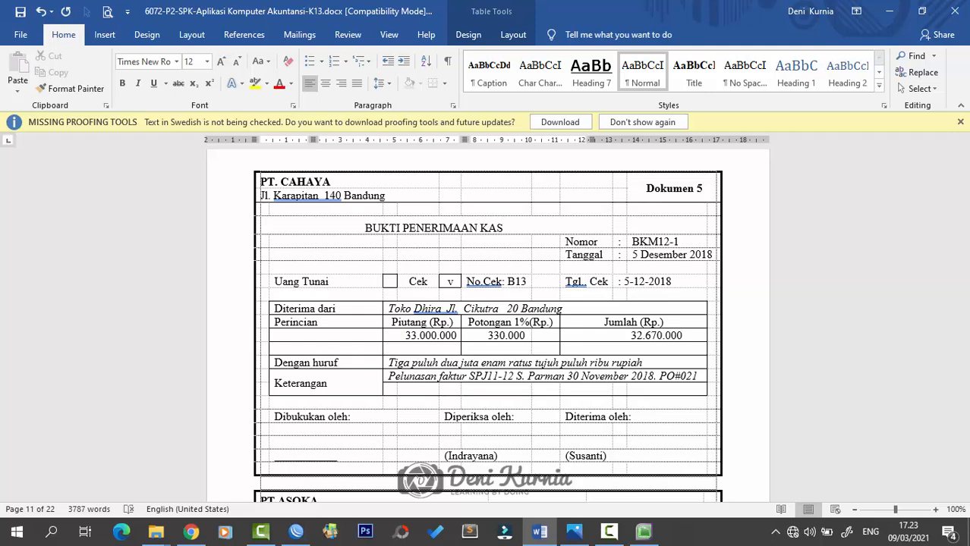
key(alt+Tab)
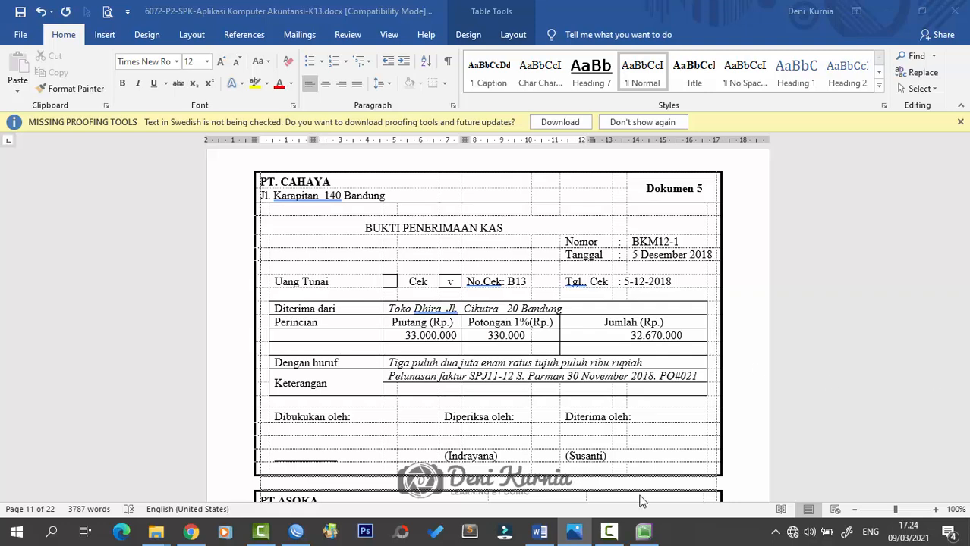
- Open Receive Payments from the Sales command centre, depositing to 1-1110 Cash in Bank
click(644, 531)
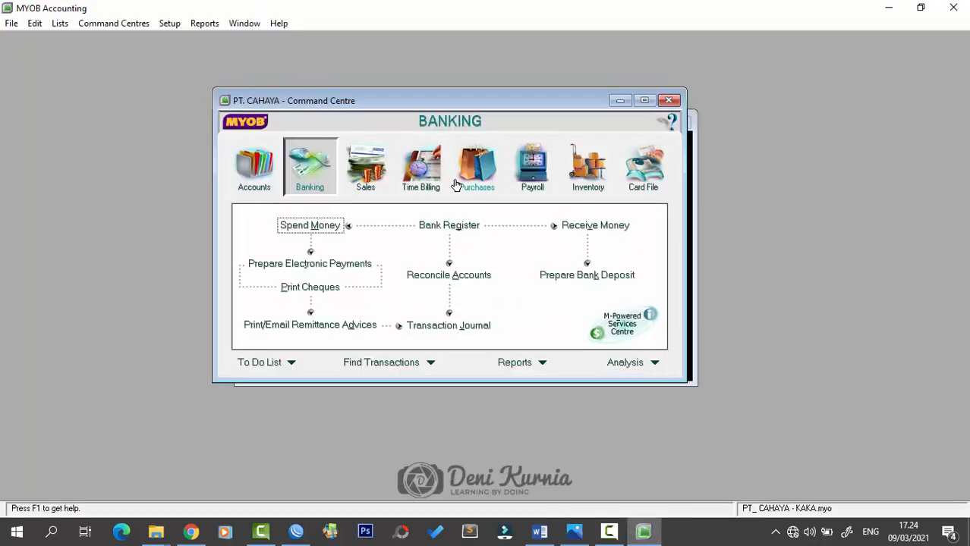
click(372, 177)
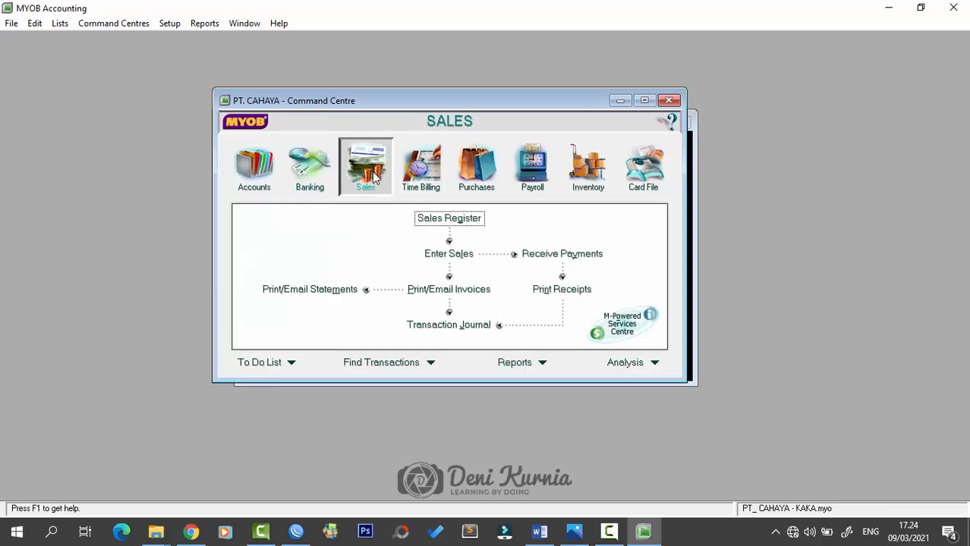
click(541, 255)
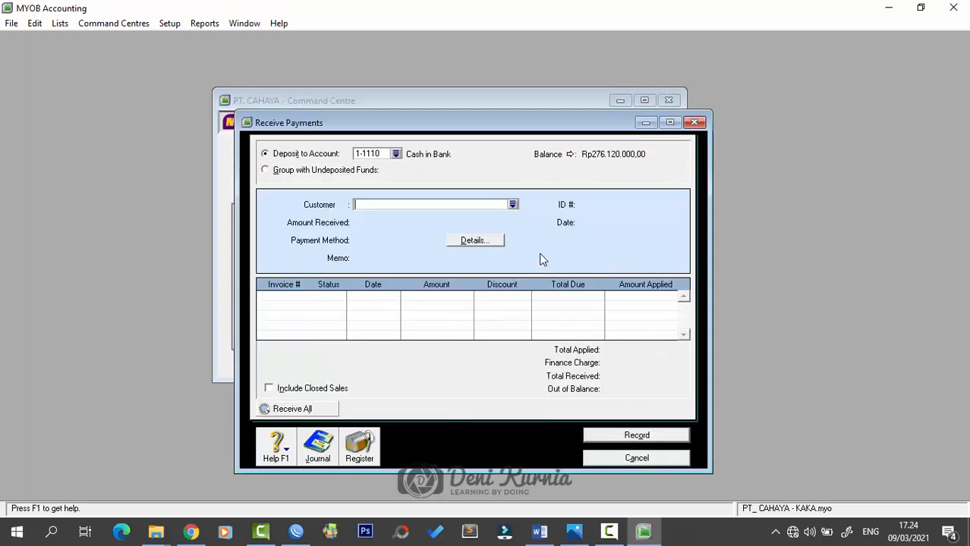
drag(503, 129, 470, 80)
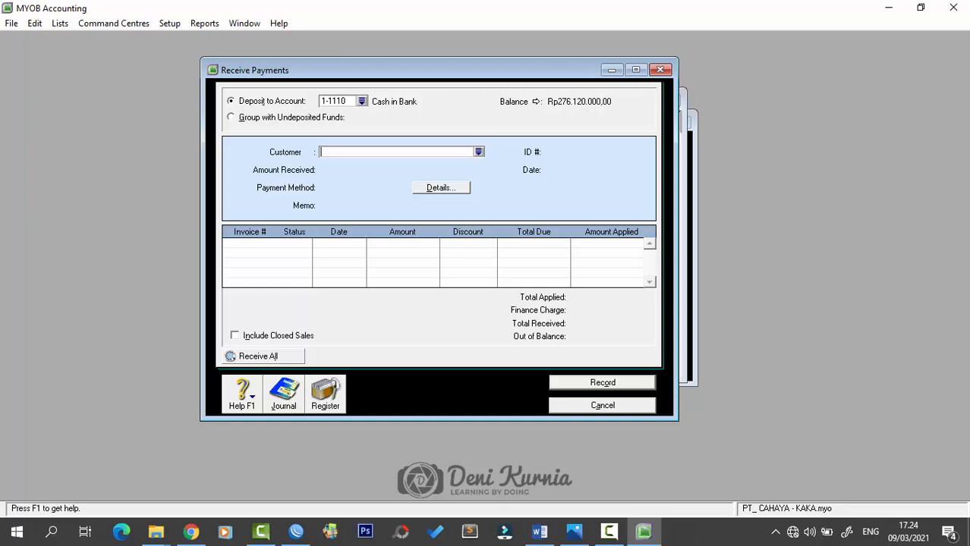
key(alt+Tab)
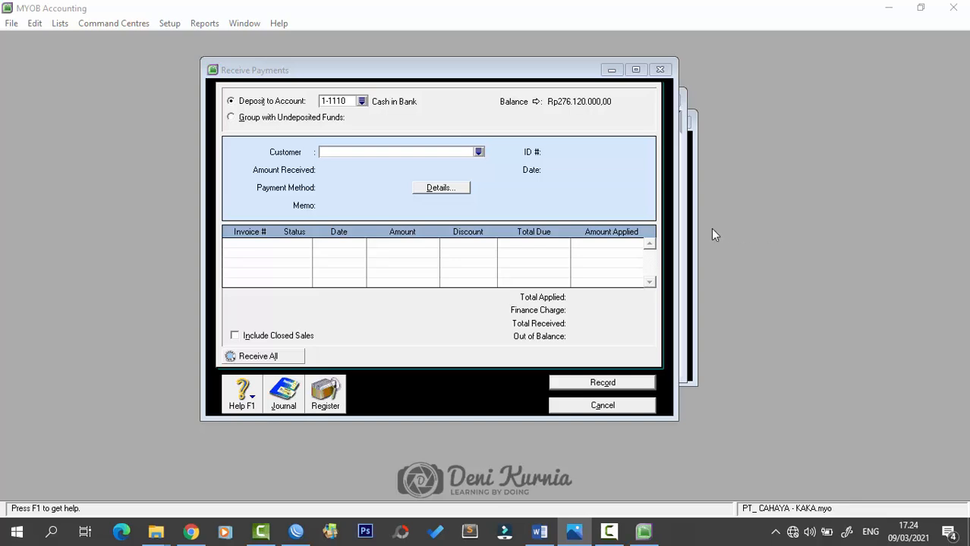
- Select customer Toko Dhira and enter Rp 32.670.000 as the amount received
click(478, 152)
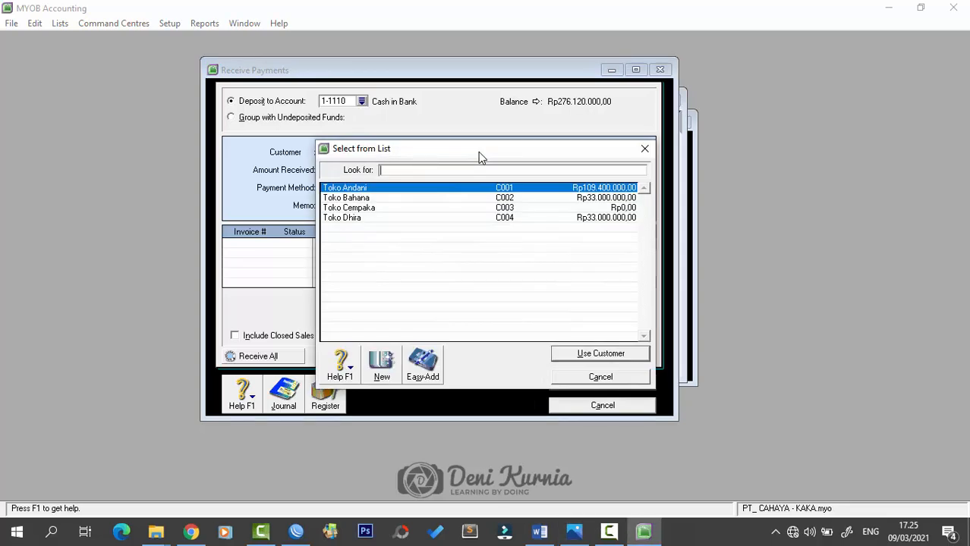
double_click(373, 218)
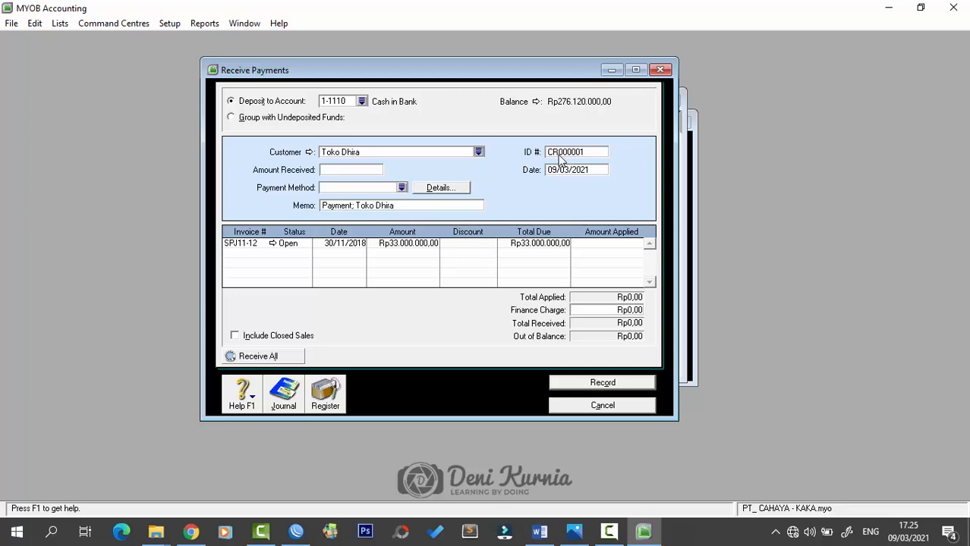
click(355, 170)
key(BackSpace)
text(32.)
text(67)
text(0.000)
key(Tab)
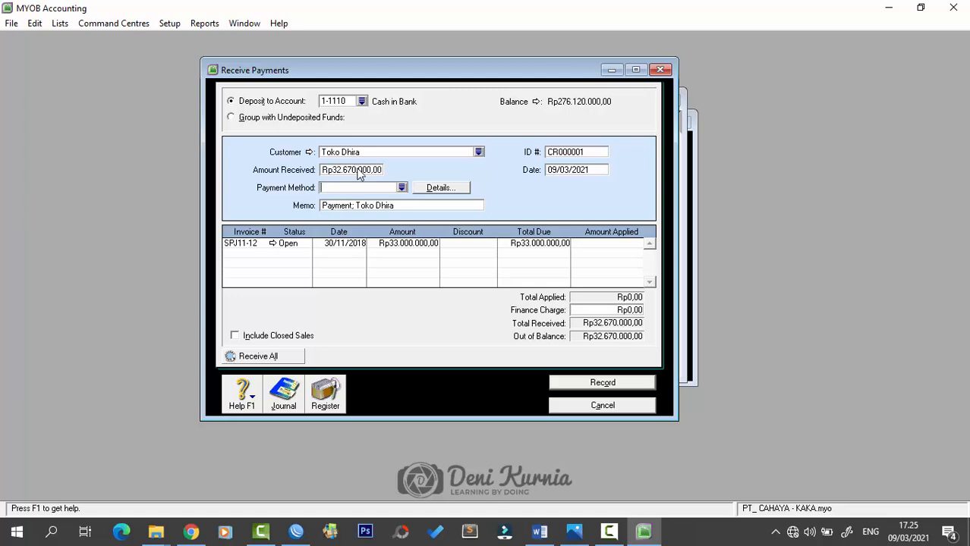
click(566, 153)
- Give the receipt ID BKM12-1 and date 05/12/2018, and apply it to invoice SPJ11-12
text(BKM12-1)
key(Tab)
text(5)
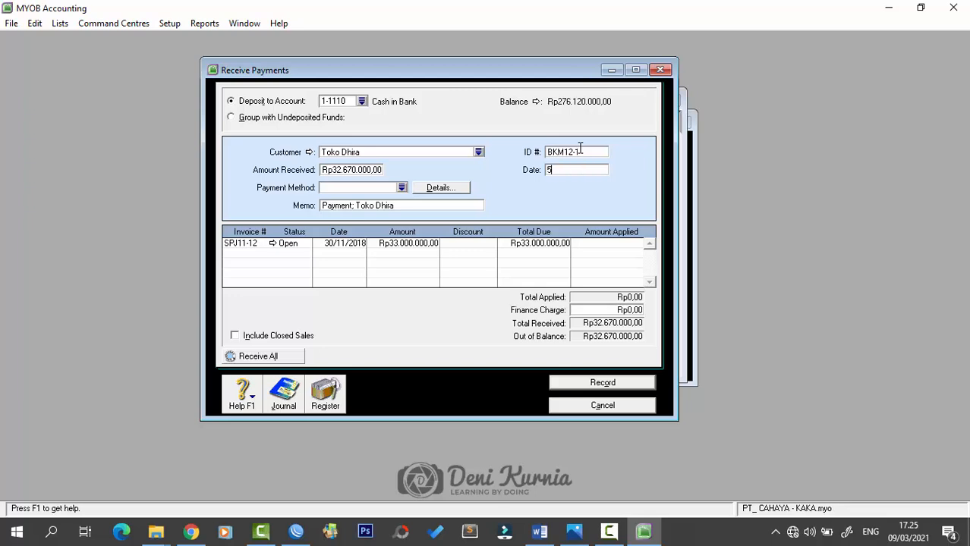
text(/12/2018)
key(Tab)
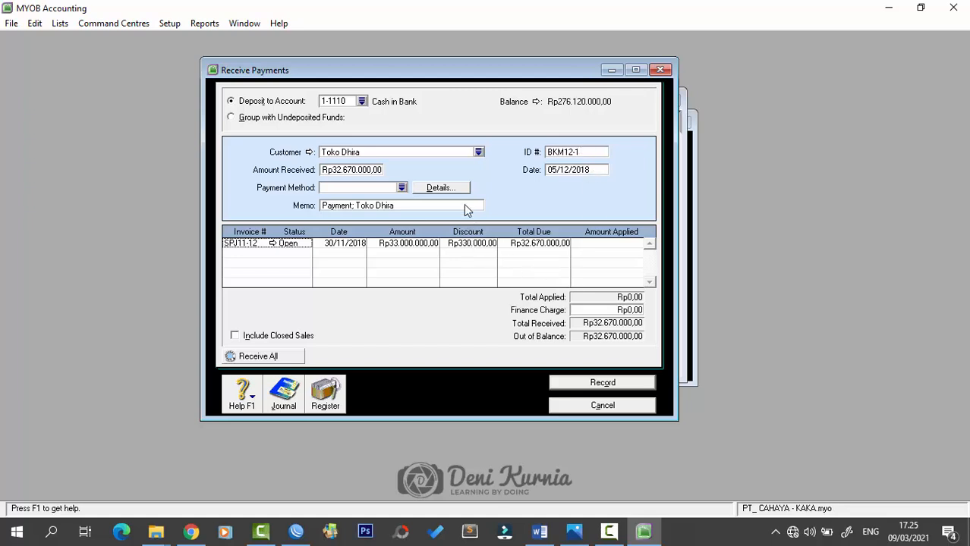
click(596, 244)
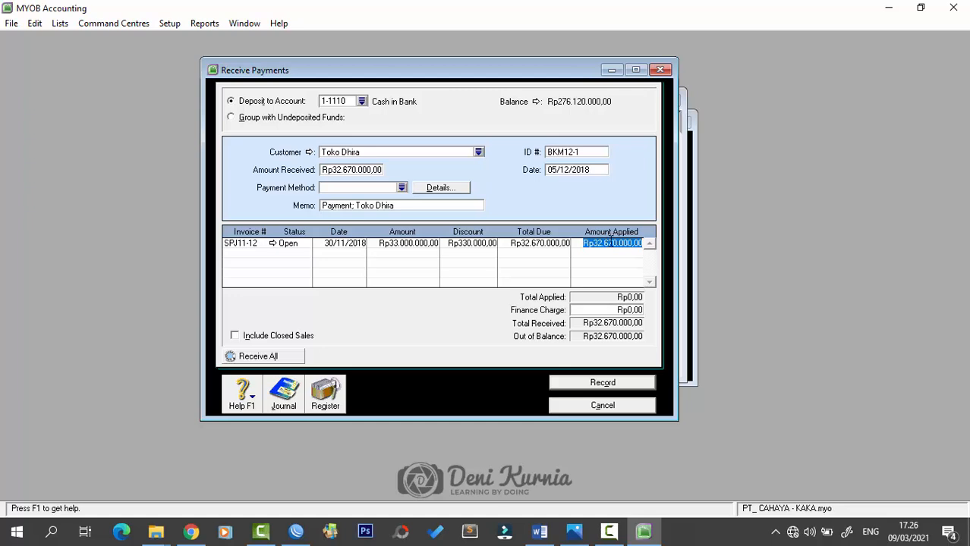
key(Tab)
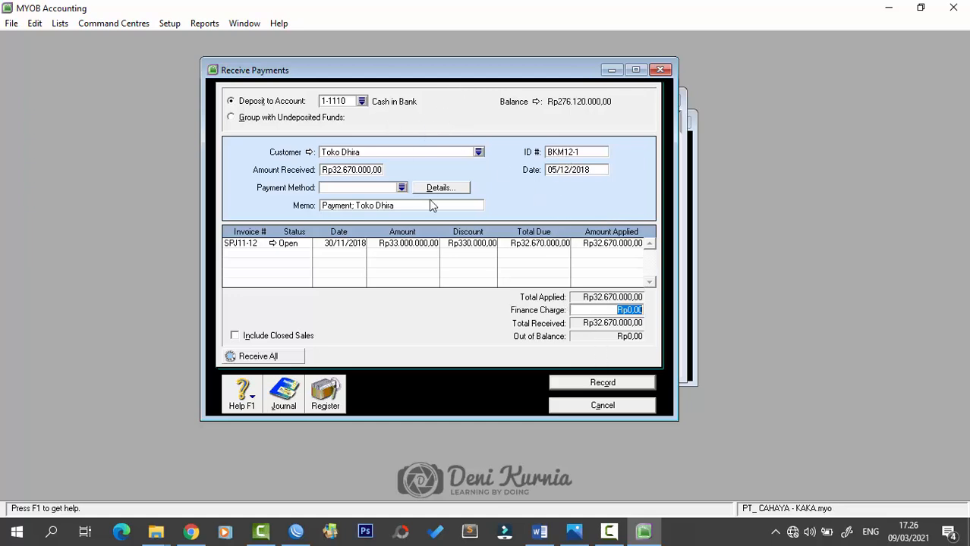
- Record the payment as Print Later and close Receive Payments
click(577, 384)
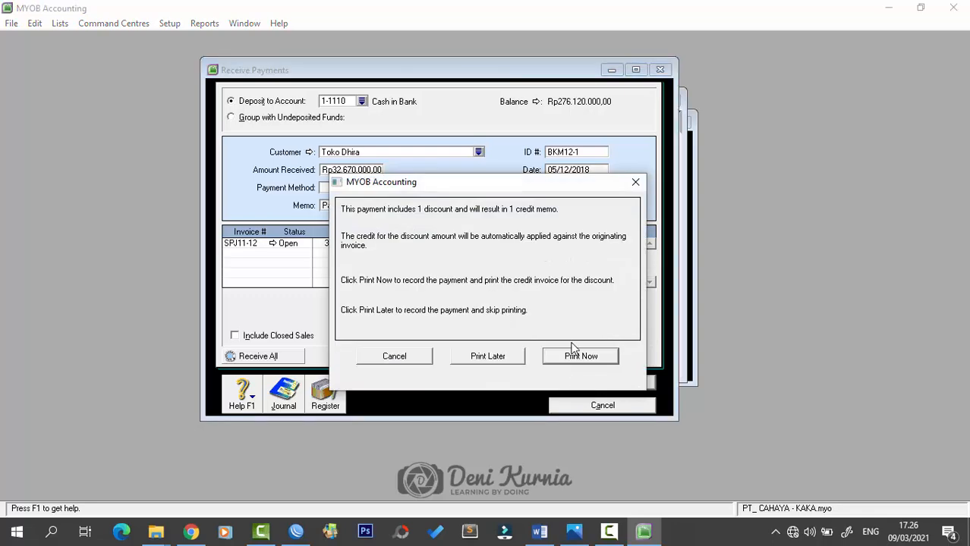
click(500, 359)
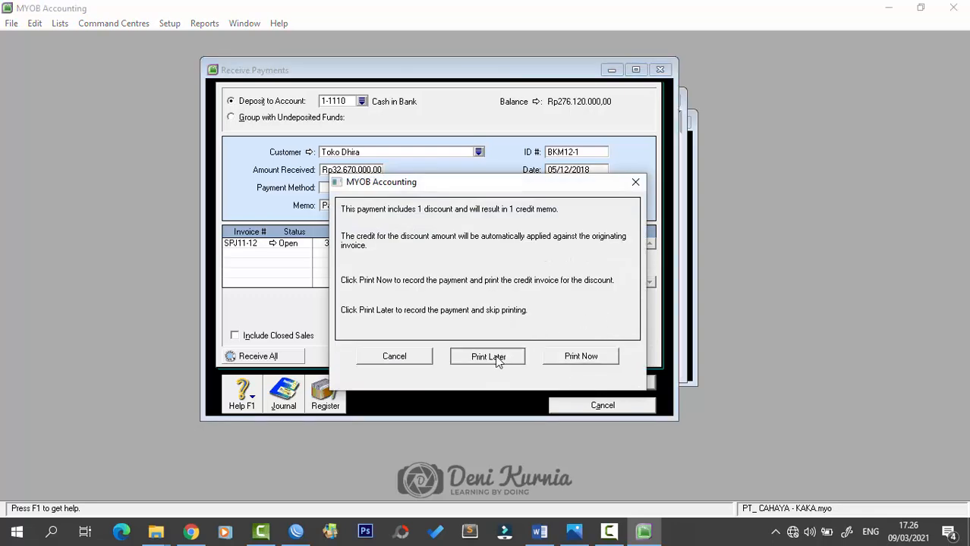
click(659, 70)
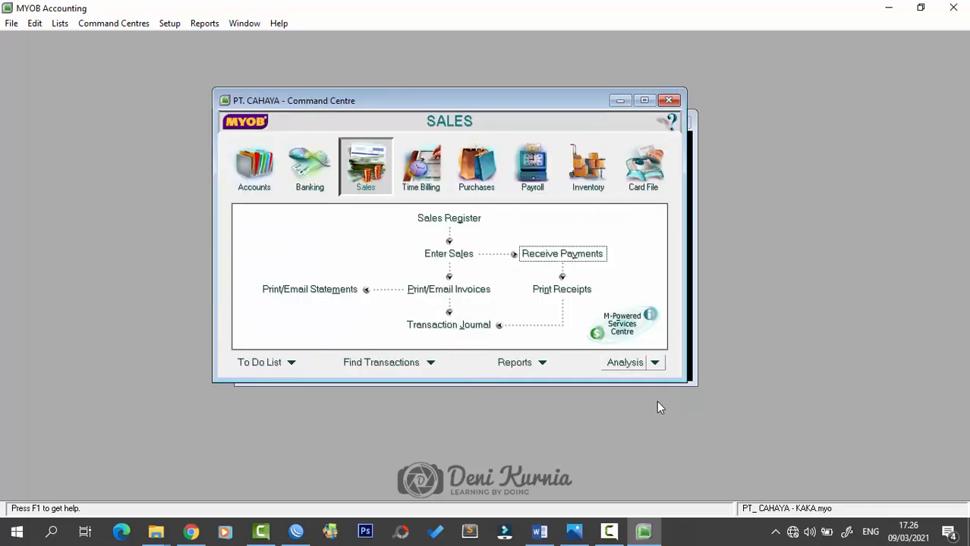
click(539, 531)
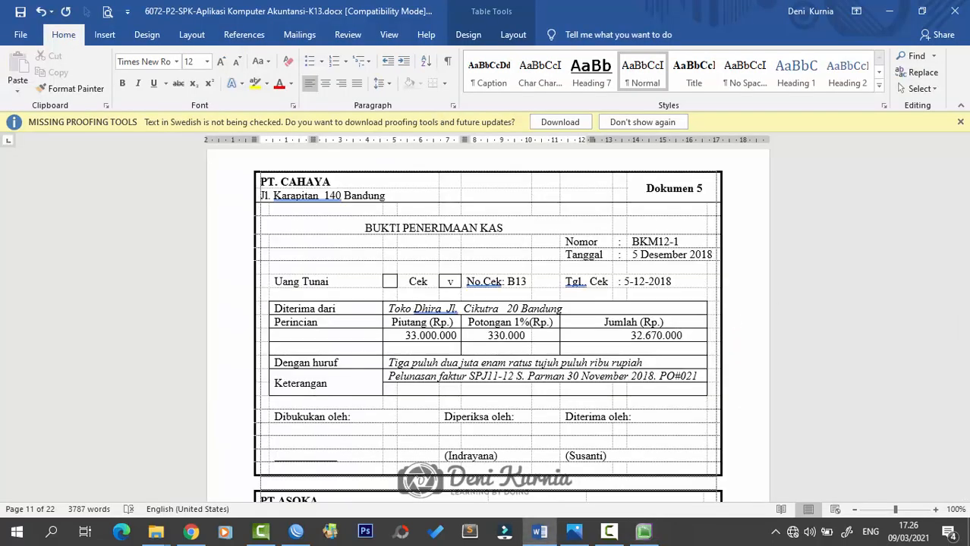
click(575, 532)
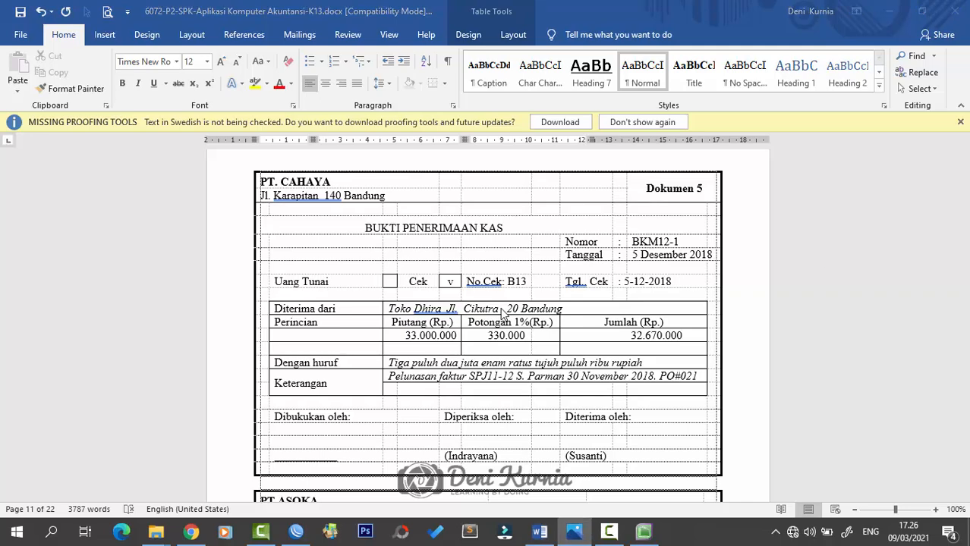
scroll(502, 313, down, 5)
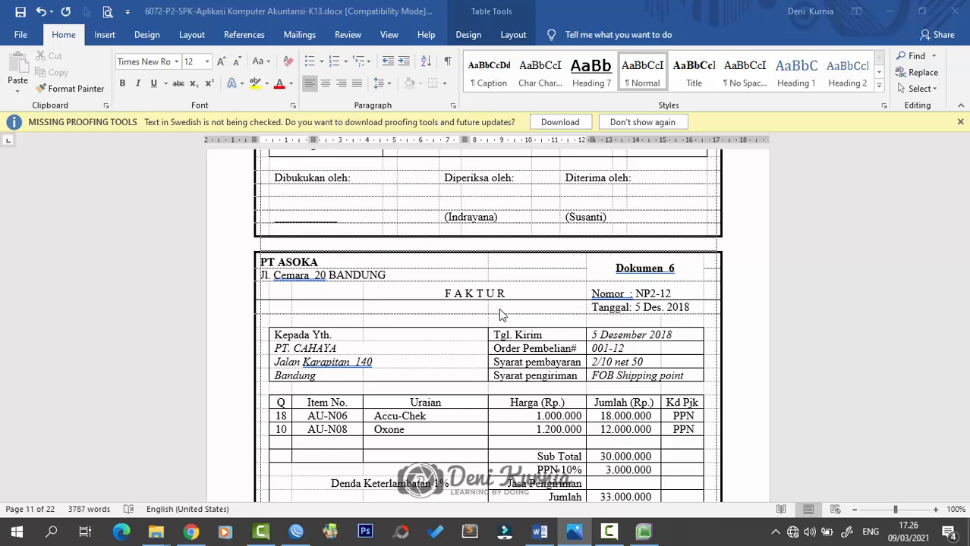
scroll(500, 314, down, 1)
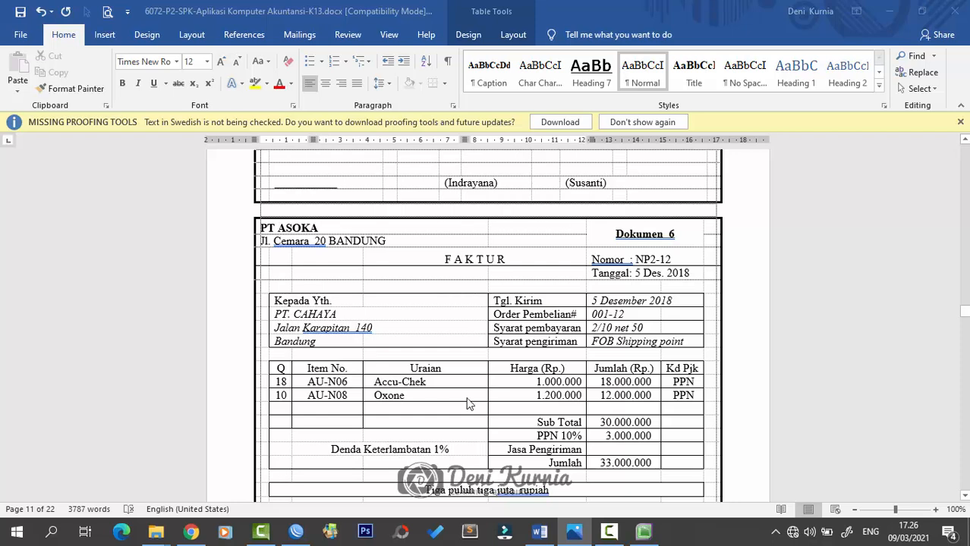
click(644, 532)
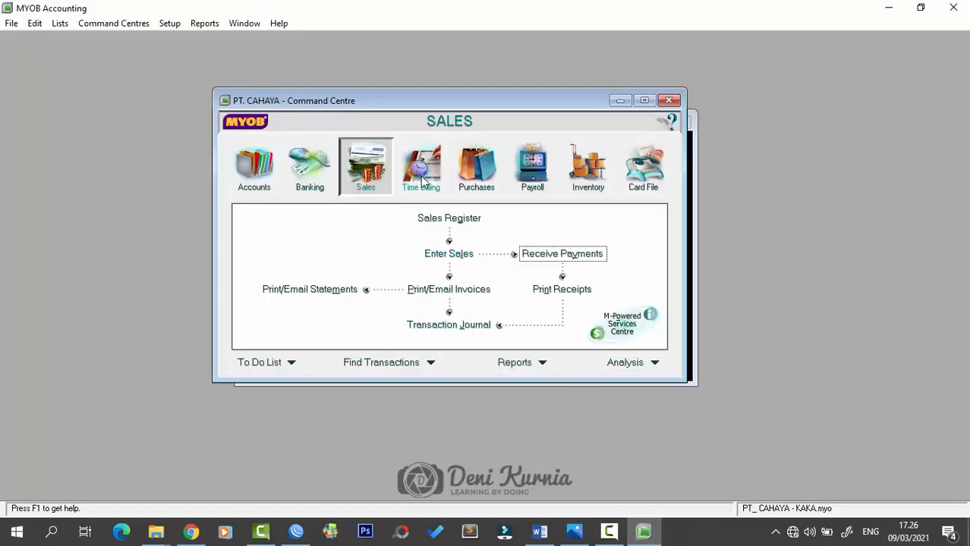
- Start a new purchase bill using the Item layout
click(465, 170)
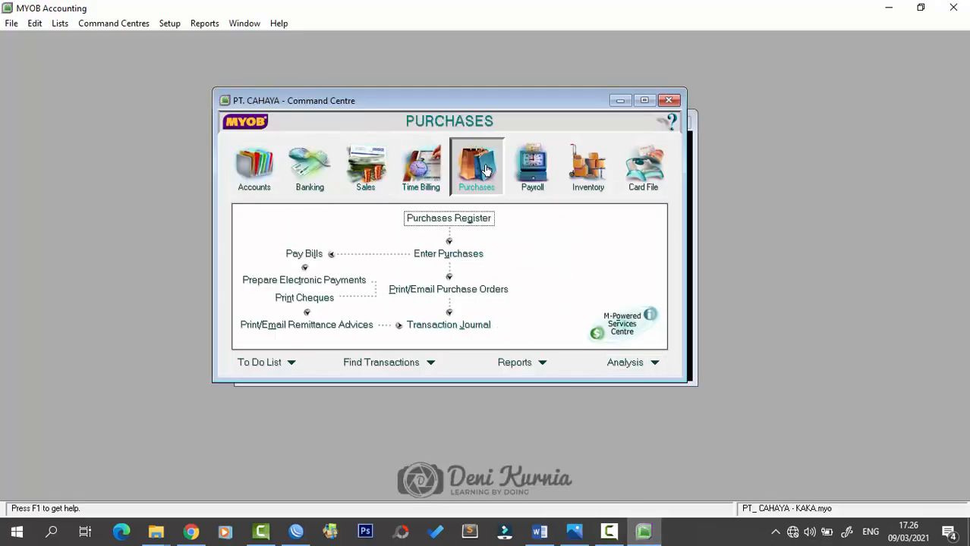
click(445, 258)
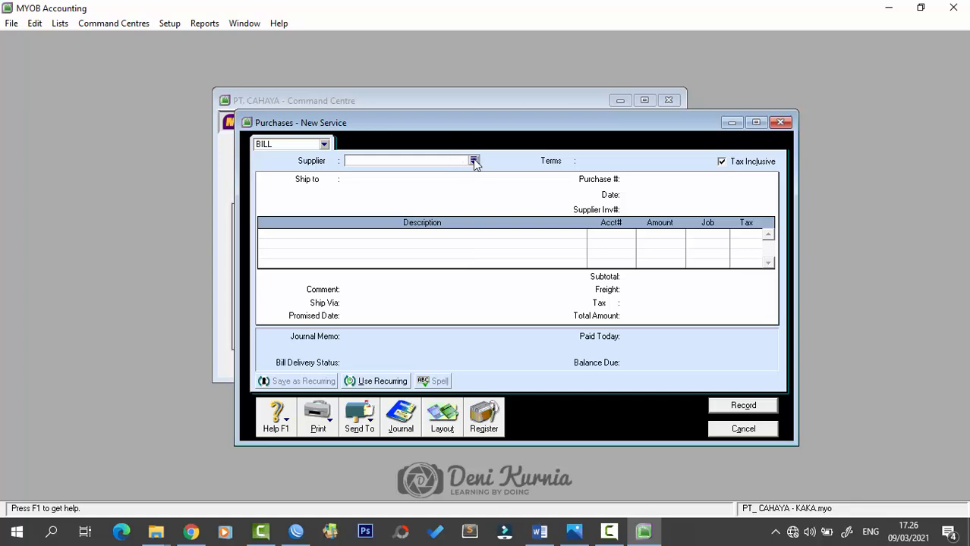
click(443, 418)
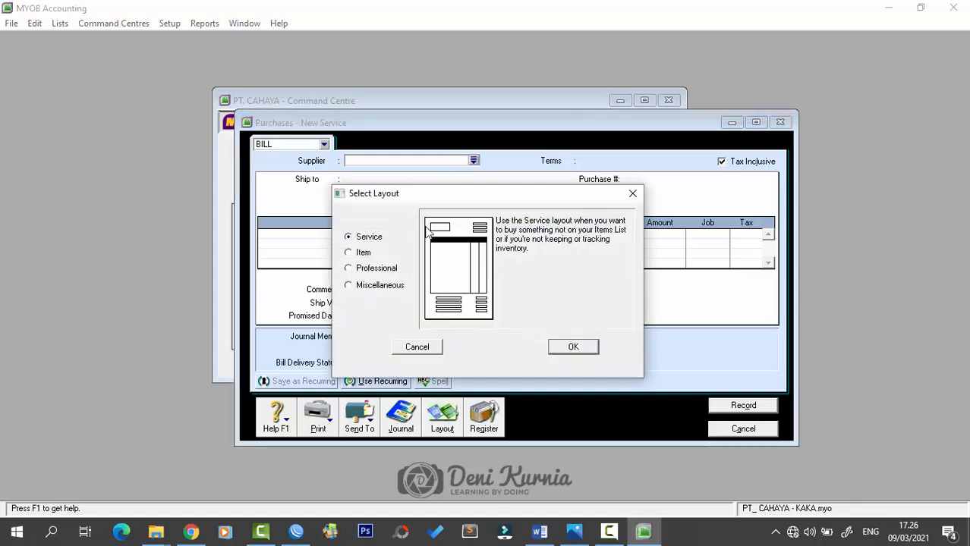
click(363, 253)
click(575, 347)
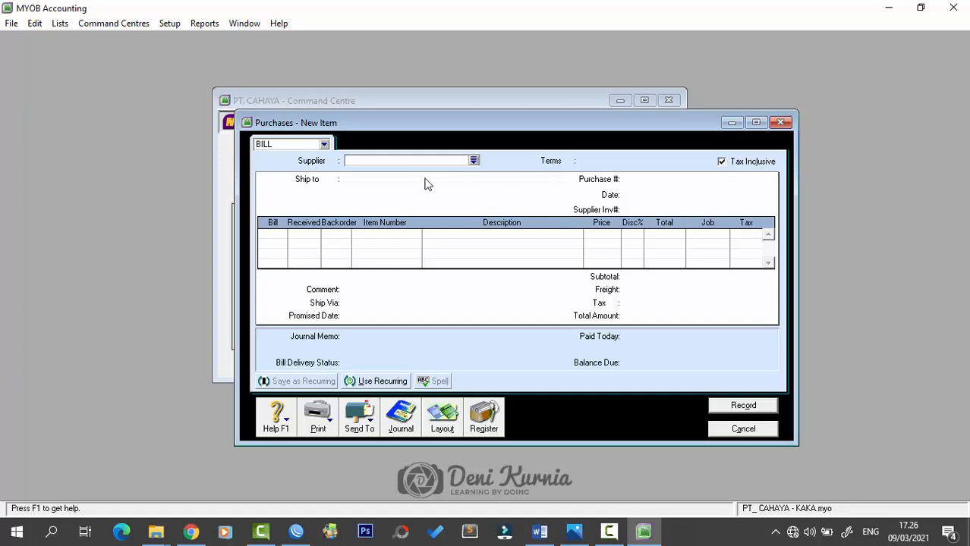
- Choose supplier PT. Asoka, make prices tax-exclusive, and number the bill NP2-12 dated 05/12/2018
click(474, 160)
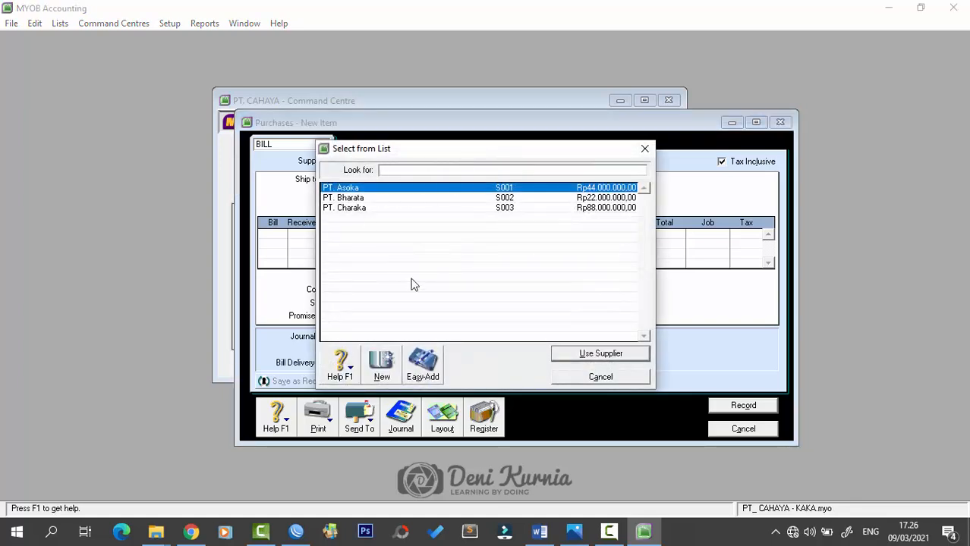
click(577, 354)
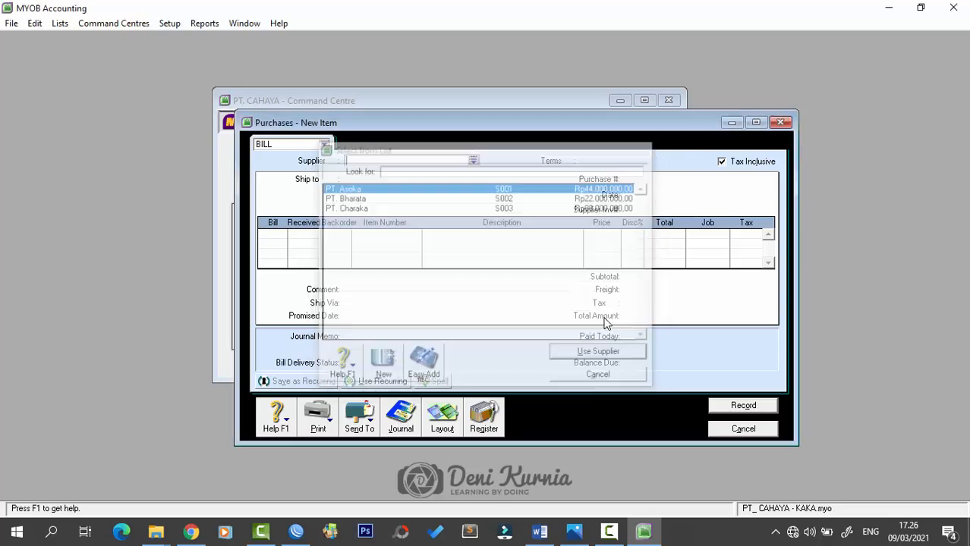
click(723, 162)
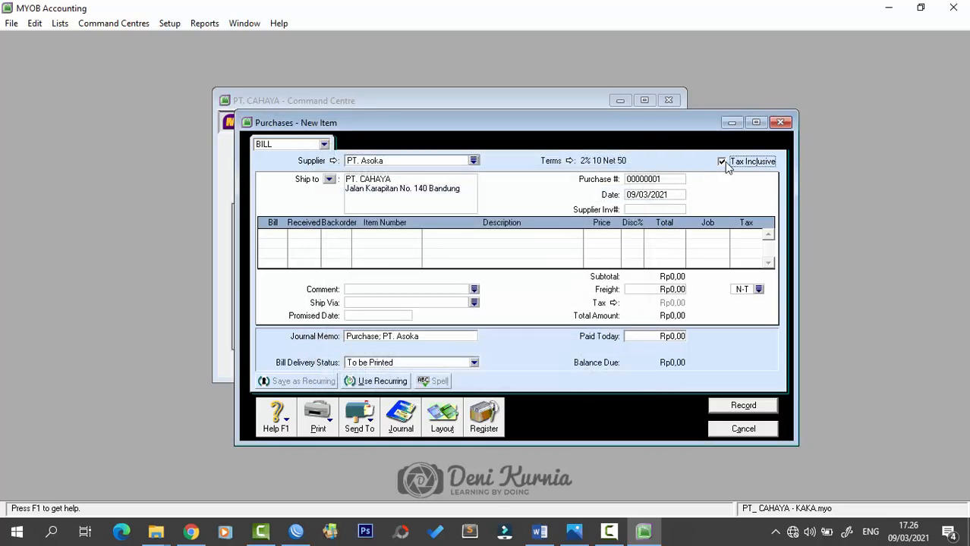
click(677, 178)
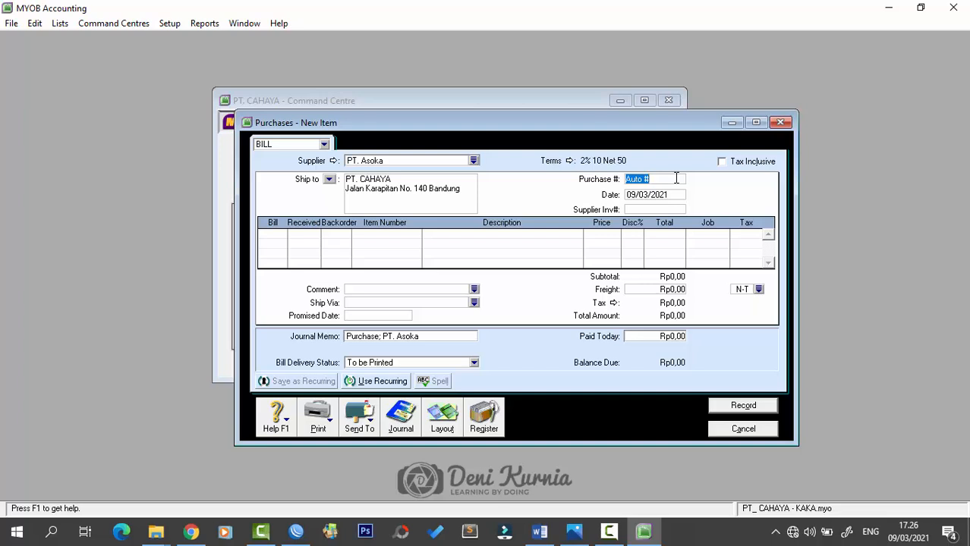
key(Caps_Lock)
text(NP2-12)
key(Tab)
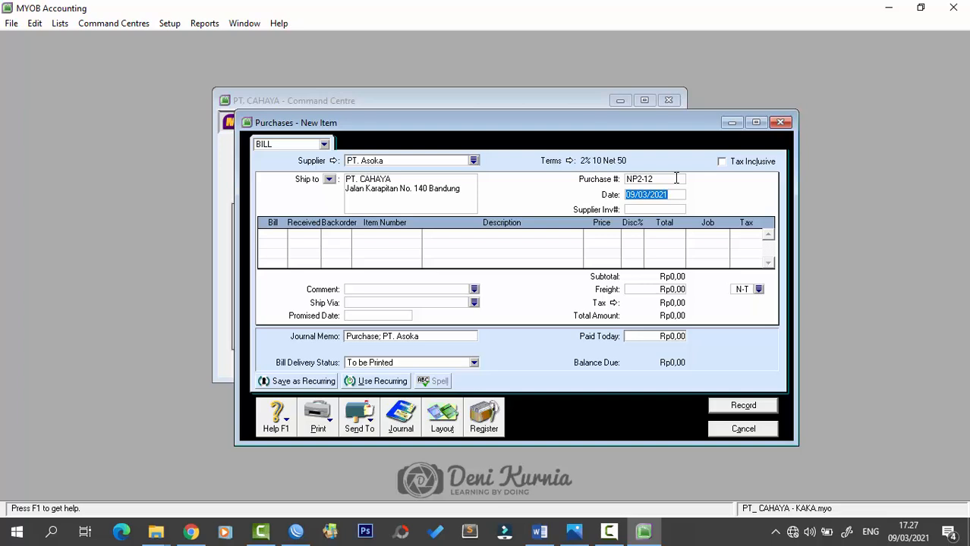
text(5/12/2018)
- Add the first line: 18 units of AU-N06 Acutren Plus at 1.000.000
key(Tab)
key(Tab)
text(18)
key(Tab)
key(Tab)
text(AU)
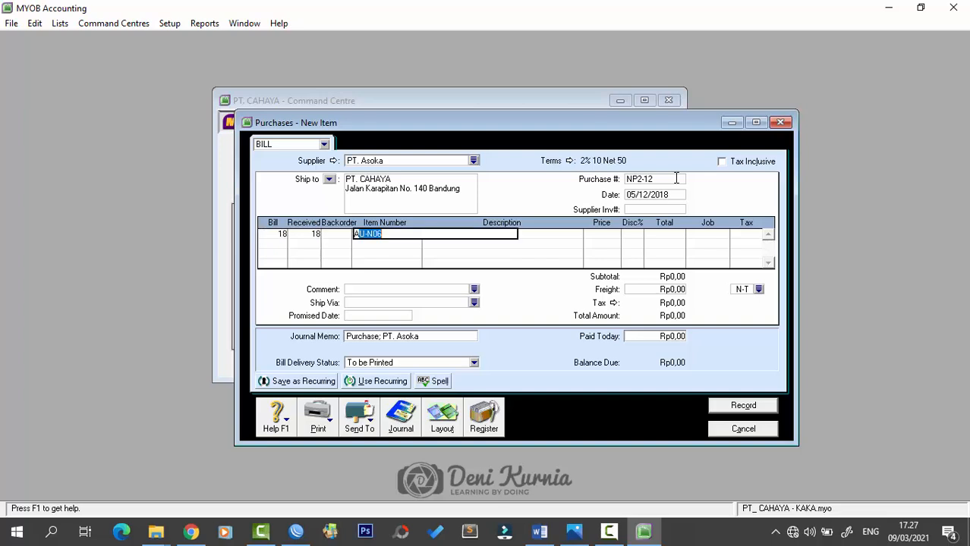
text(-)
key(BackSpace)
key(Tab)
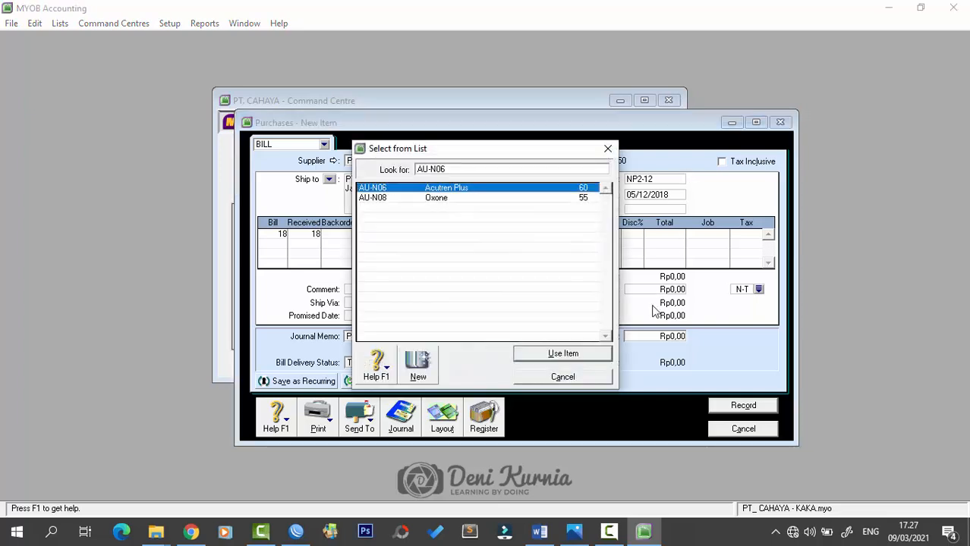
click(599, 354)
key(Tab)
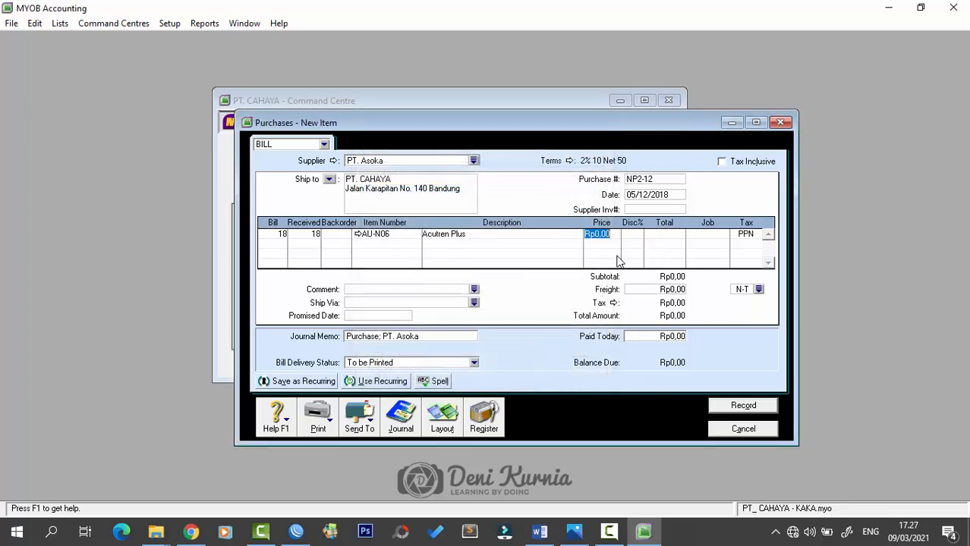
text(1000000)
key(Tab)
key(Tab)
key(Tab)
key(Tab)
key(Tab)
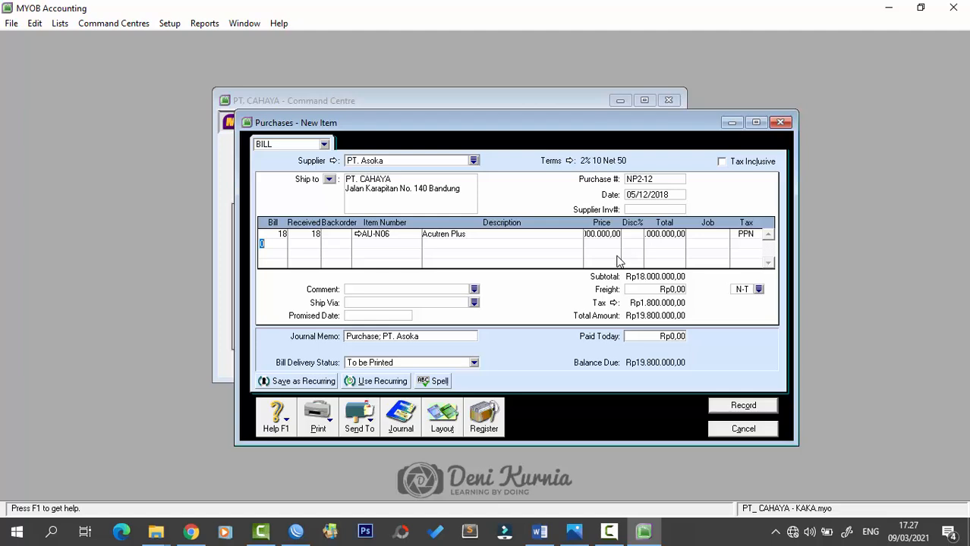
- Add 10 units of item AU-N08 on the second line
text(10)
key(Tab)
key(Tab)
key(Tab)
text(AU-N)
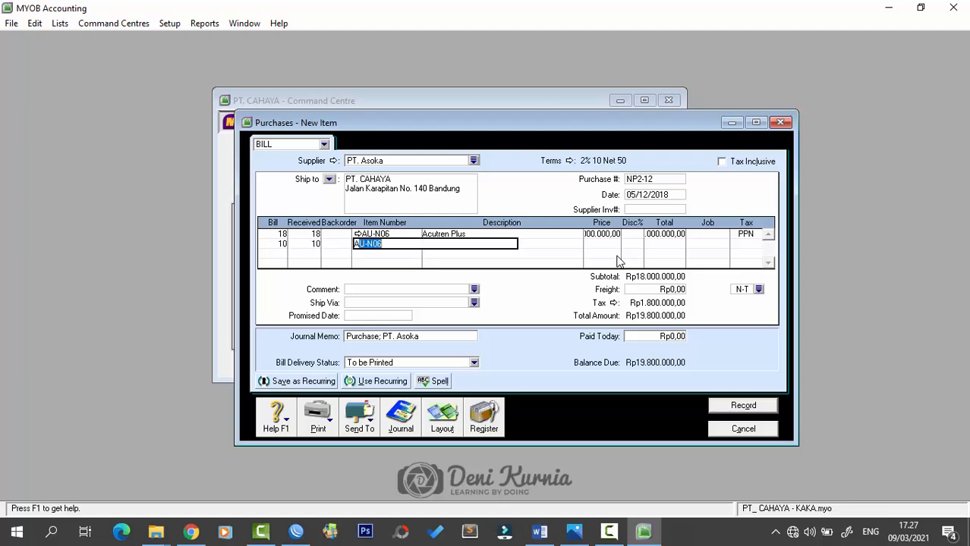
text(08)
key(Tab)
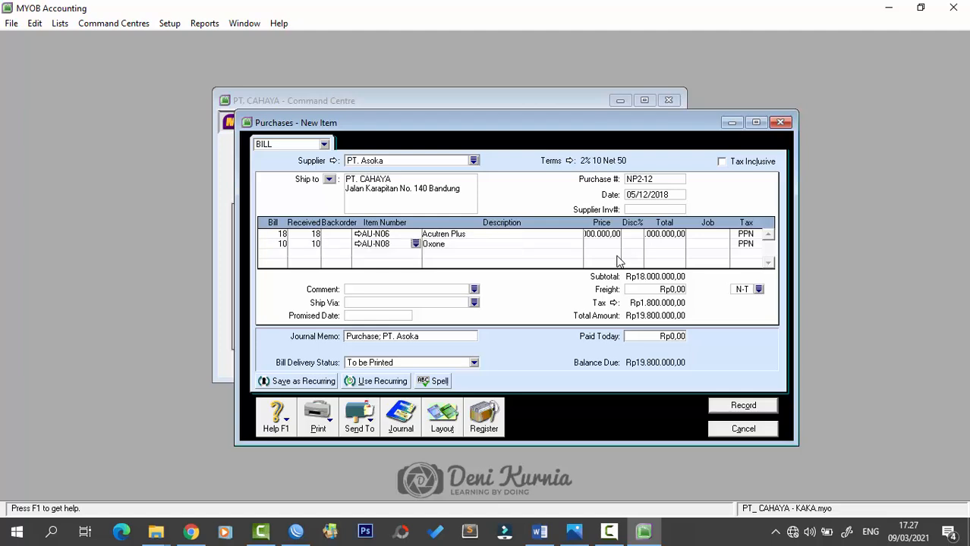
text(12)
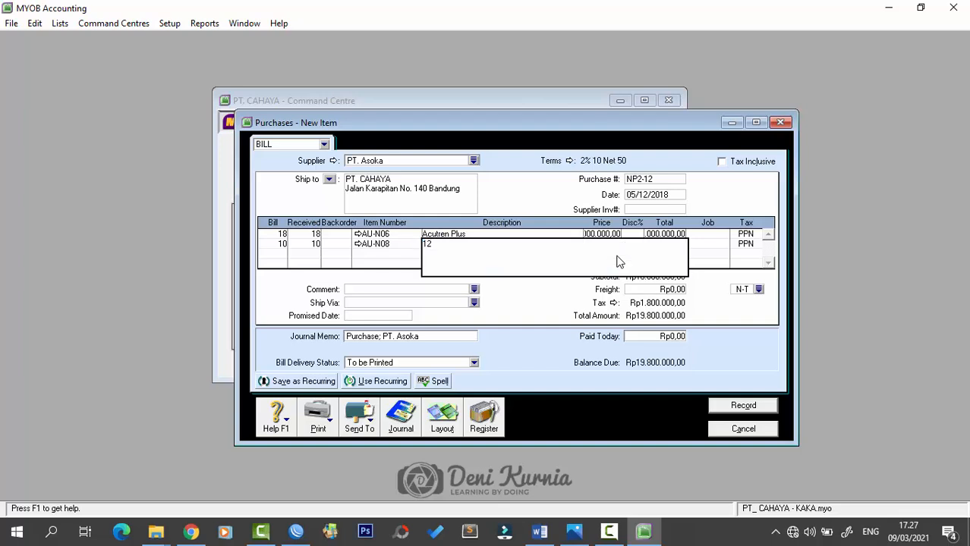
key(BackSpace)
key(BackSpace)
key(Tab)
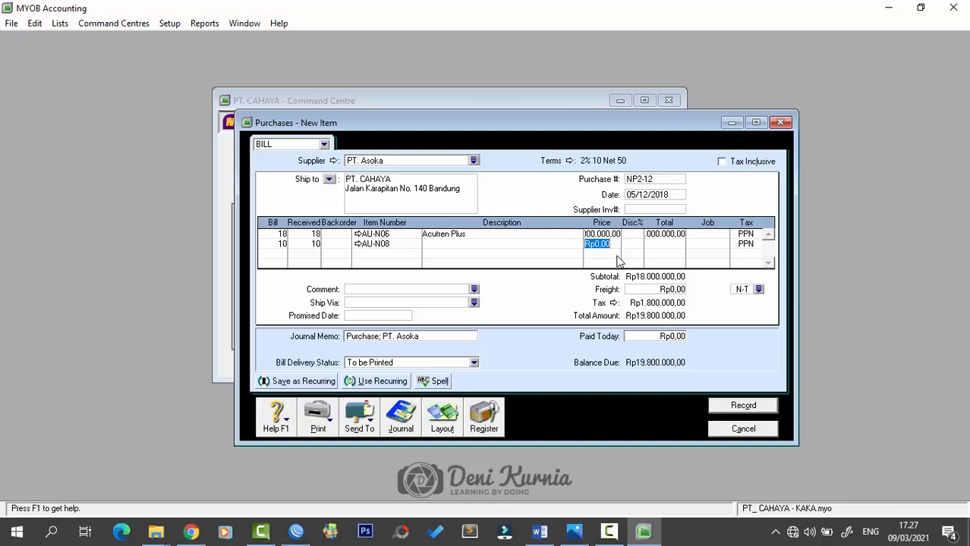
- Check item AU-N08's details from the second line
click(402, 246)
click(465, 241)
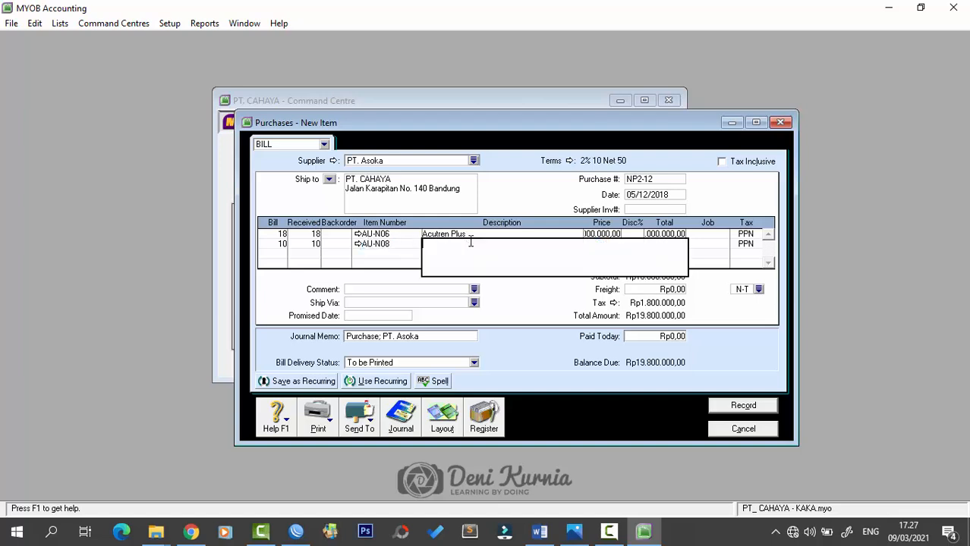
click(403, 246)
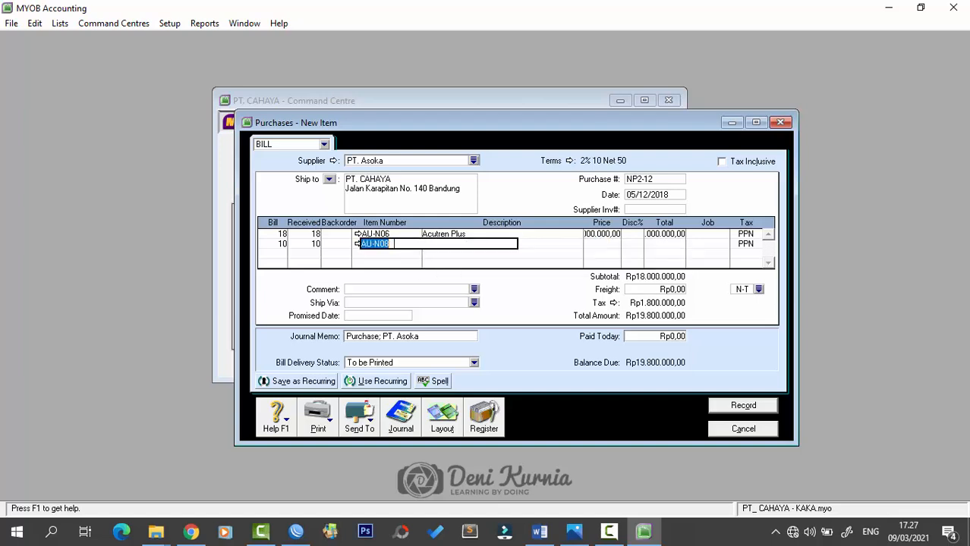
click(358, 243)
click(635, 393)
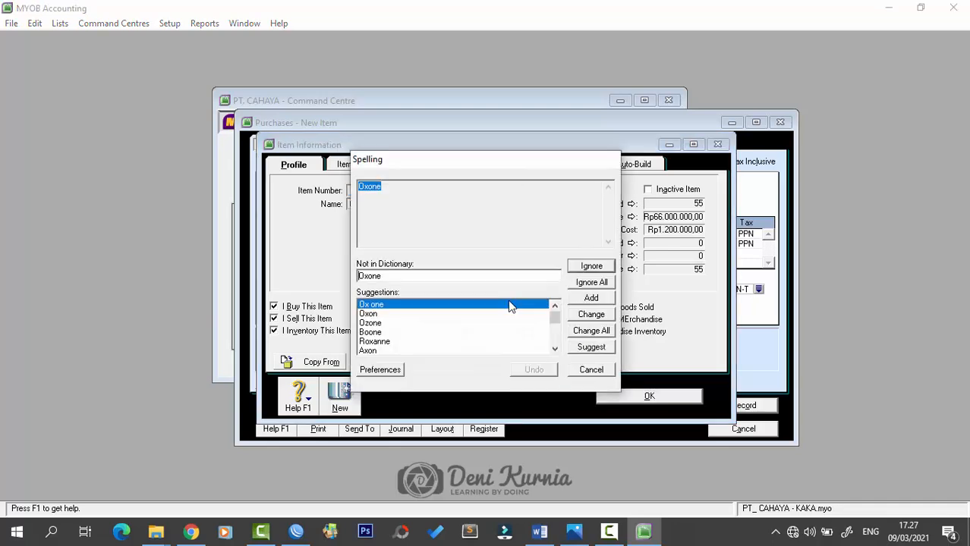
click(582, 269)
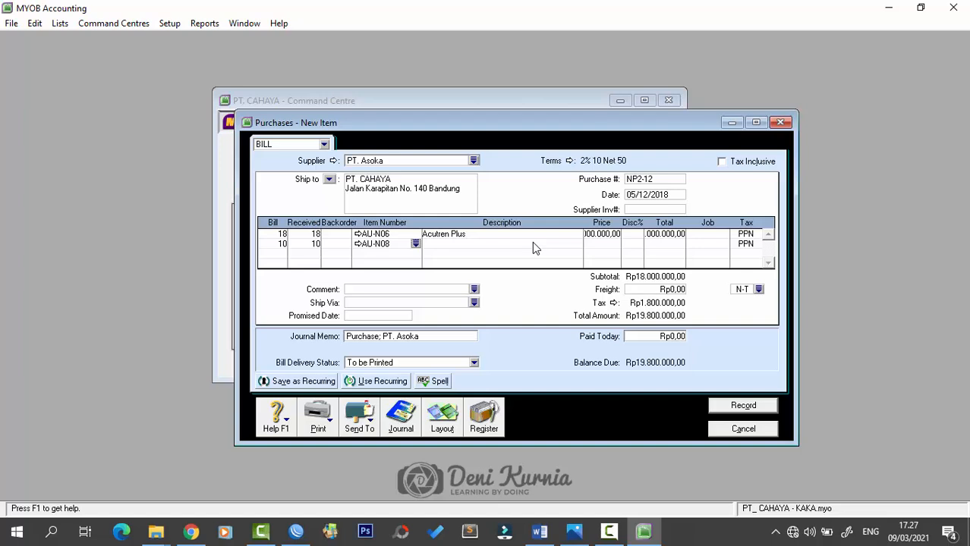
- Correct line two's description to 'Oxone' and price it at 1.200.000
click(532, 243)
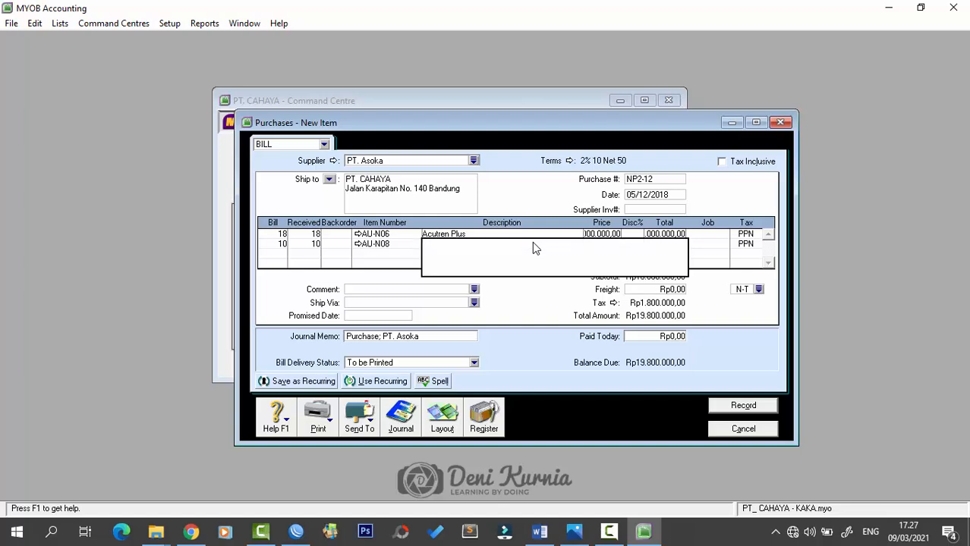
text(oXO)
key(BackSpace)
key(BackSpace)
key(BackSpace)
key(Caps_Lock)
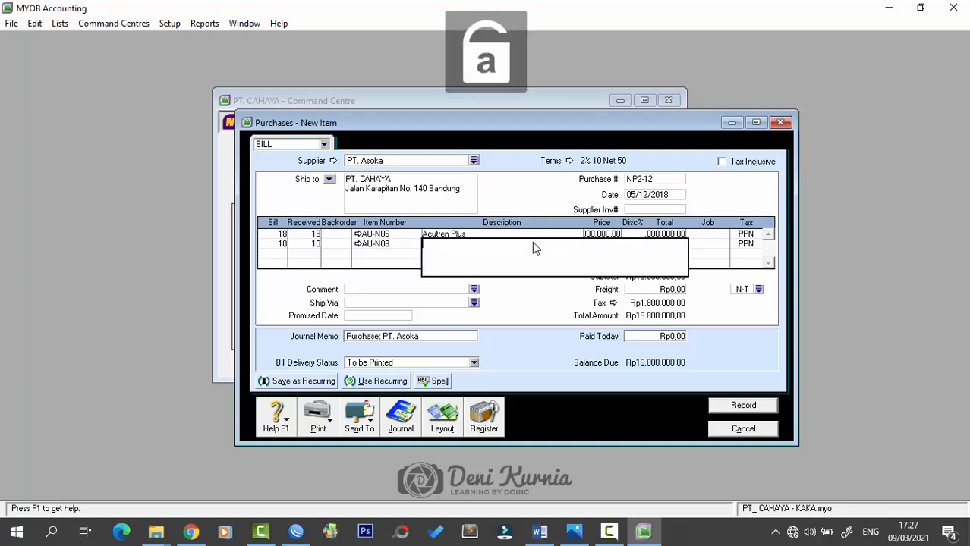
text(Oxone)
key(Tab)
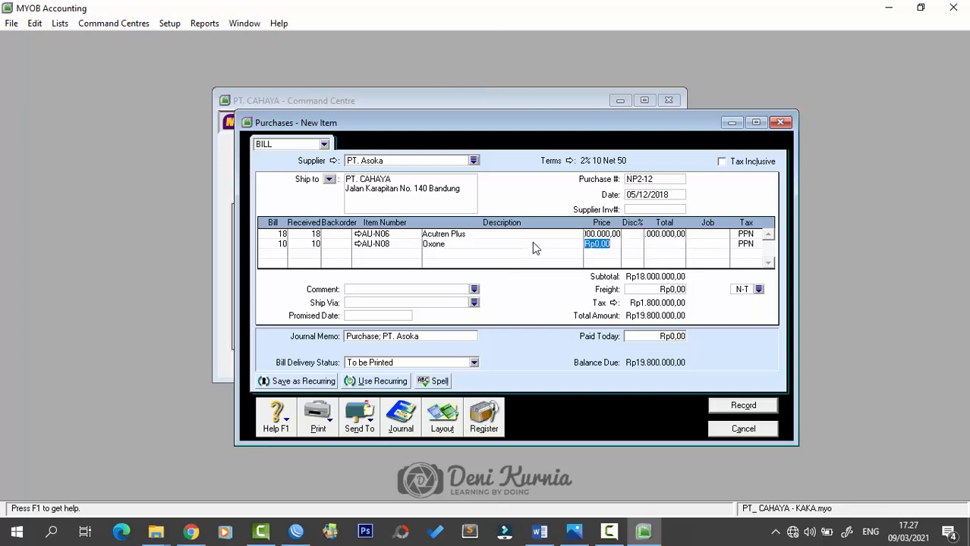
text(1200000)
key(Tab)
key(Tab)
key(Tab)
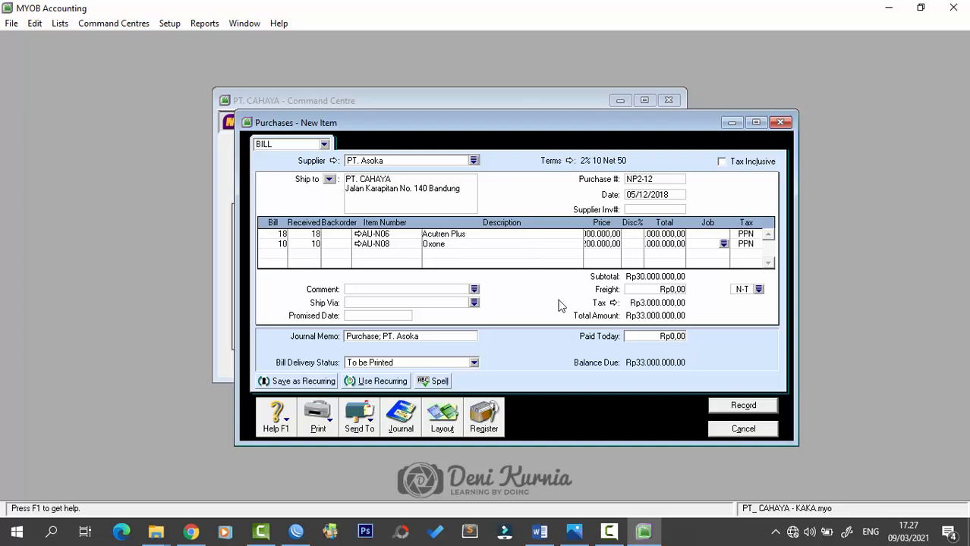
- Record bill NP2-12, ignoring the Acutren and Oxone spelling queries and answering the tax prompt
click(646, 289)
key(Tab)
click(743, 407)
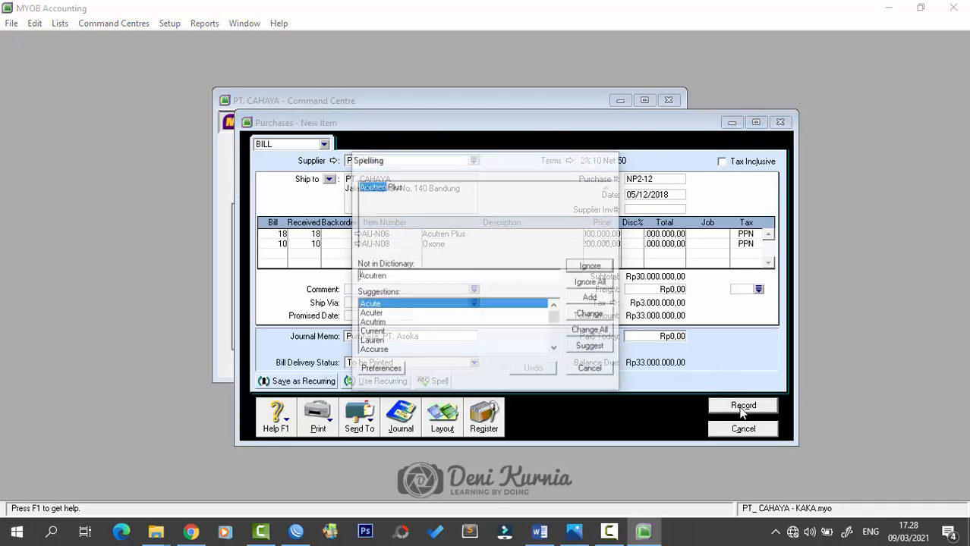
click(590, 266)
click(600, 271)
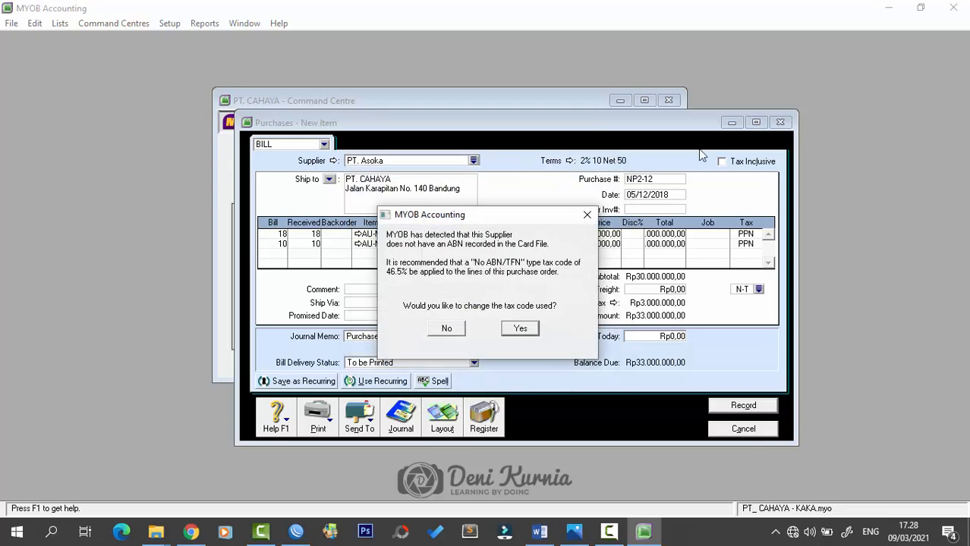
click(459, 331)
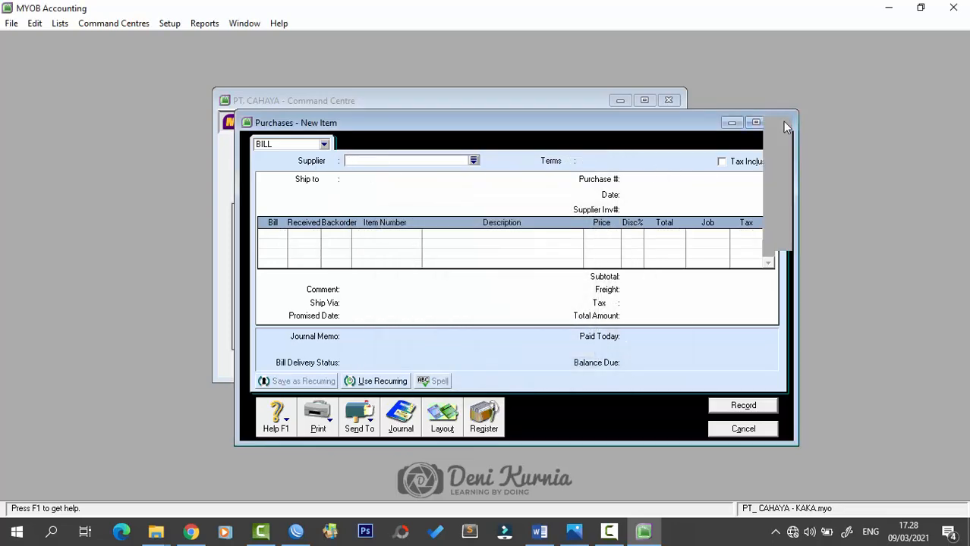
- Close the purchase entry and bring the Word source document forward
click(781, 122)
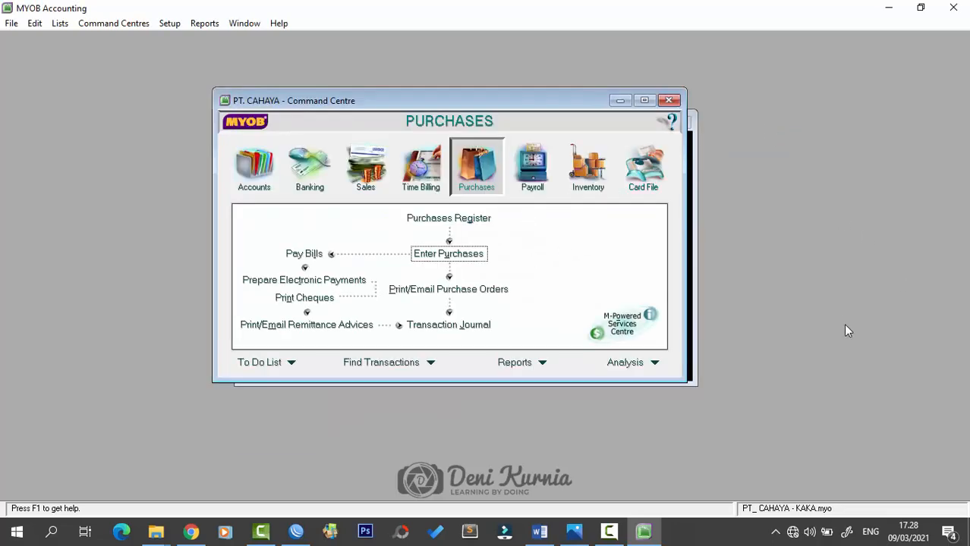
key(alt+Tab)
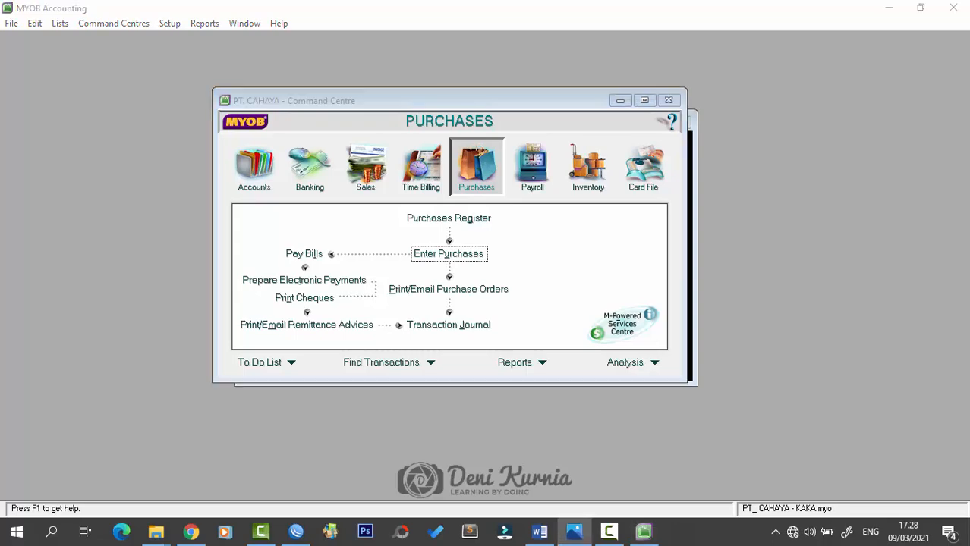
click(539, 533)
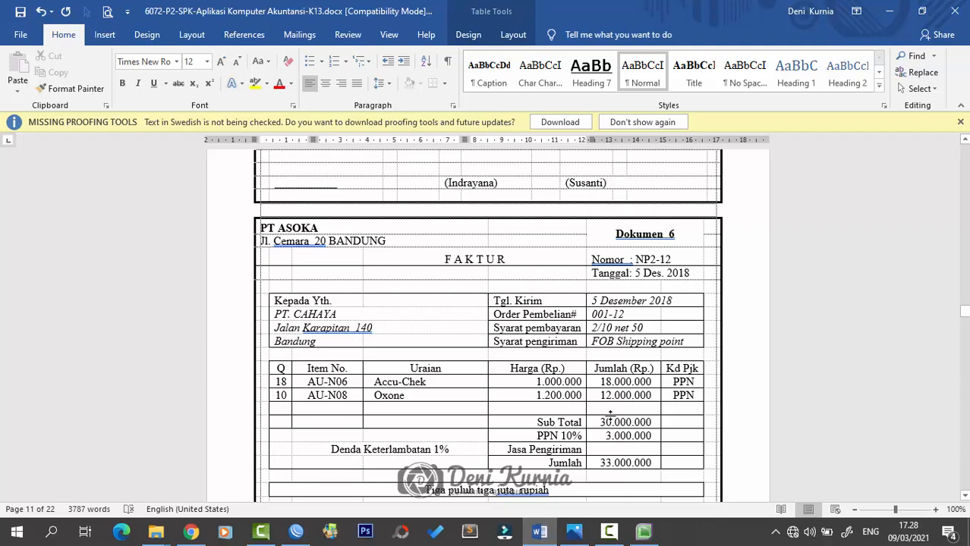
- Review the Rp 4.840.000 Nota Kredit RNP3-12 in Word, then return to MYOB Purchases
scroll(610, 416, down, 5)
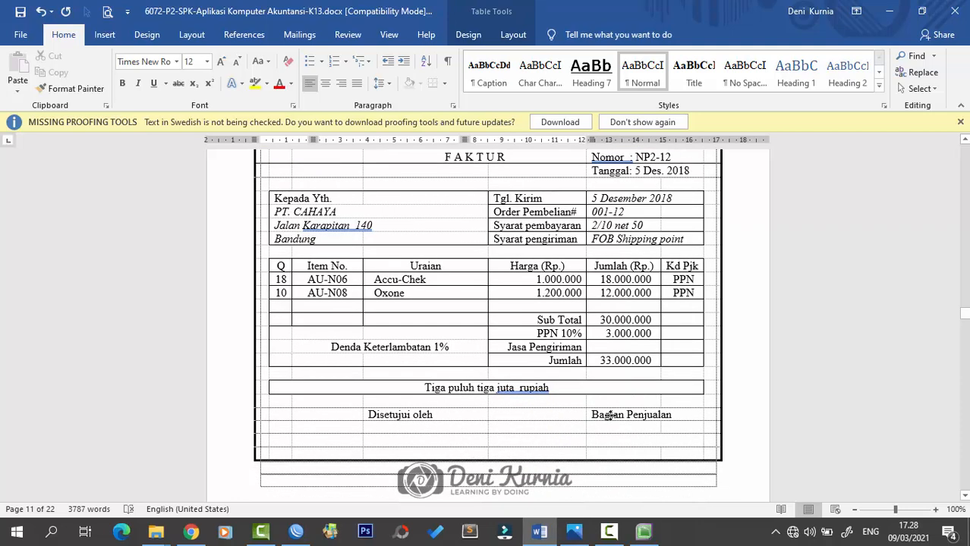
scroll(610, 416, down, 8)
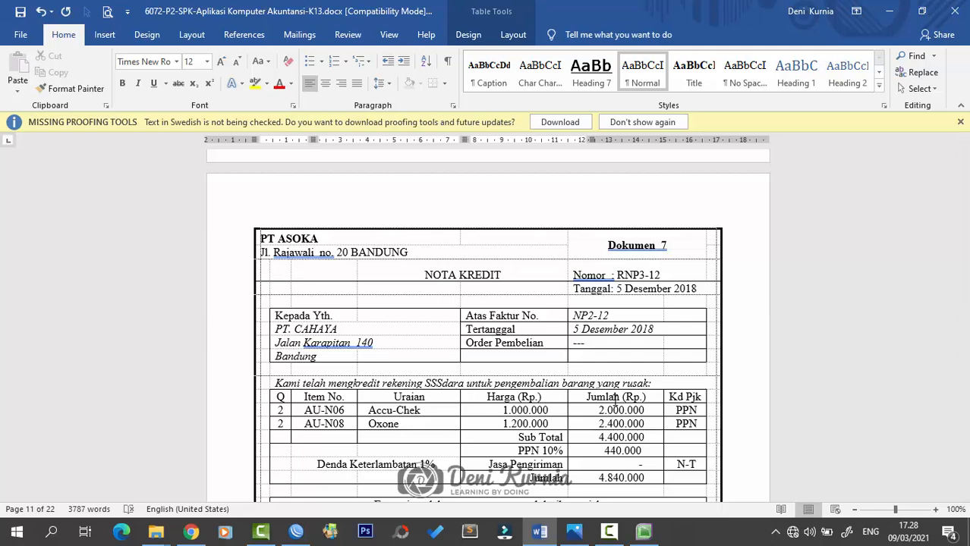
scroll(350, 353, down, 1)
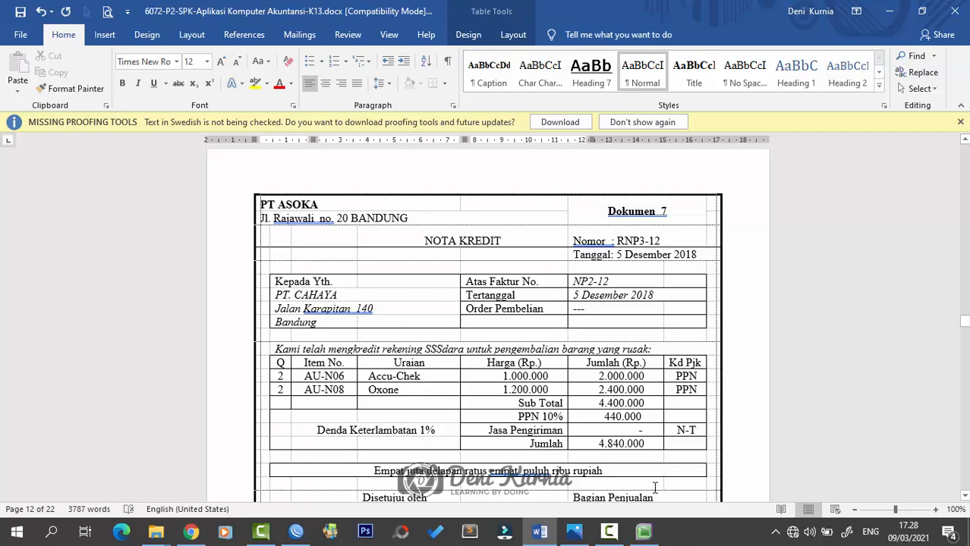
click(644, 531)
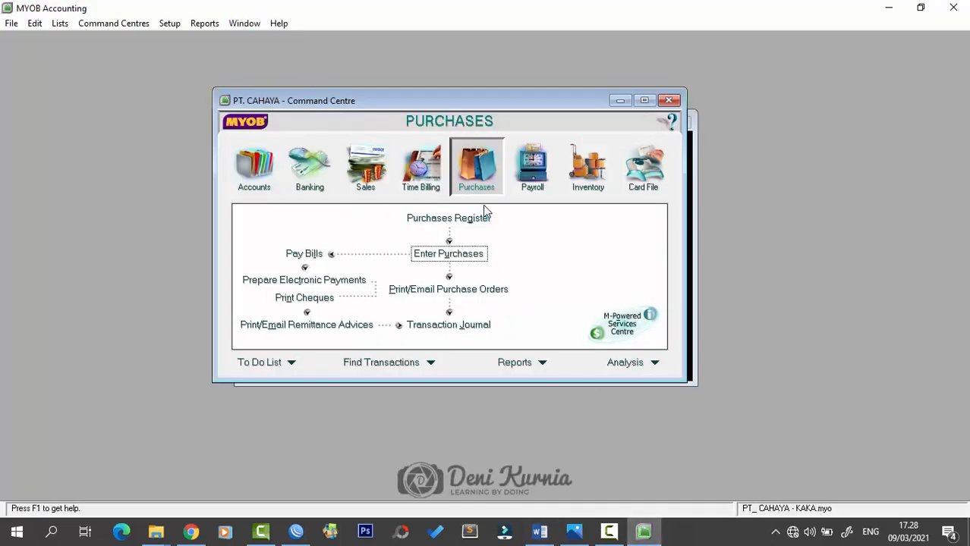
- Create a PT. Asoka purchase numbered RNP3-12, dated 05/12/2018, and begin the returned quantity
click(450, 254)
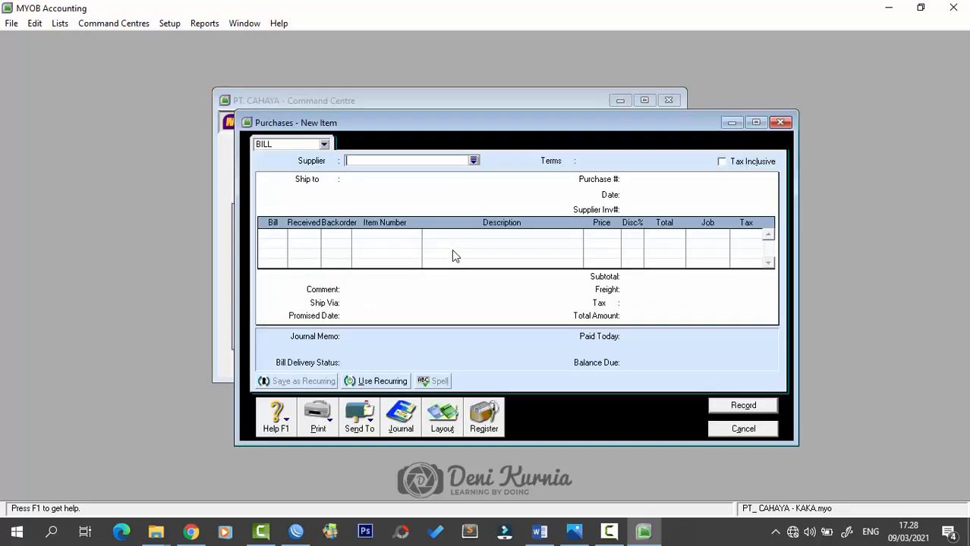
click(475, 162)
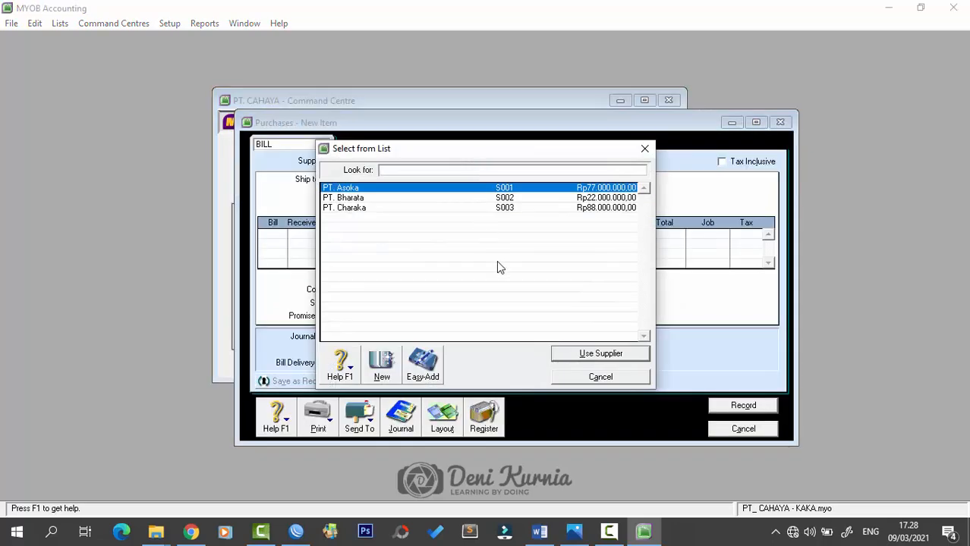
click(571, 354)
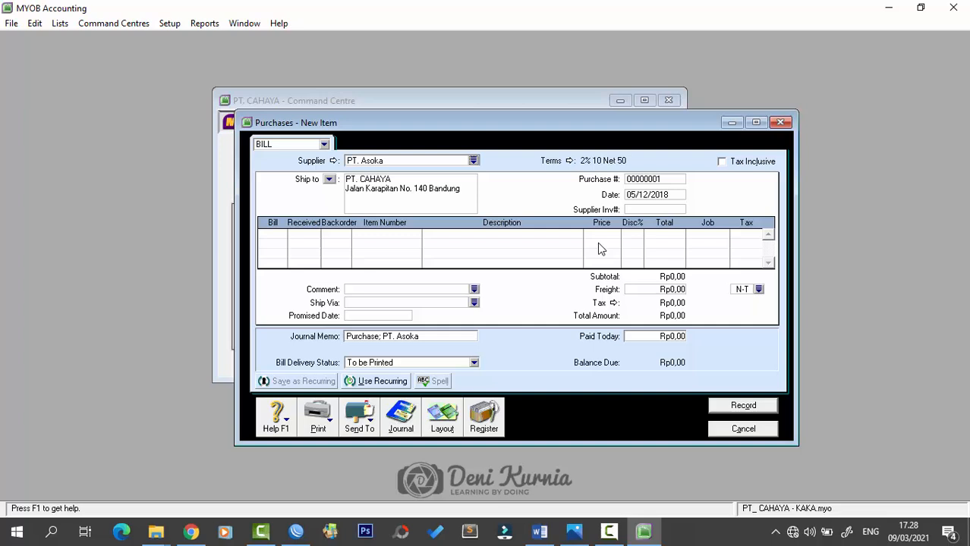
click(644, 179)
key(Caps_Lock)
text(RNPB-12)
key(Tab)
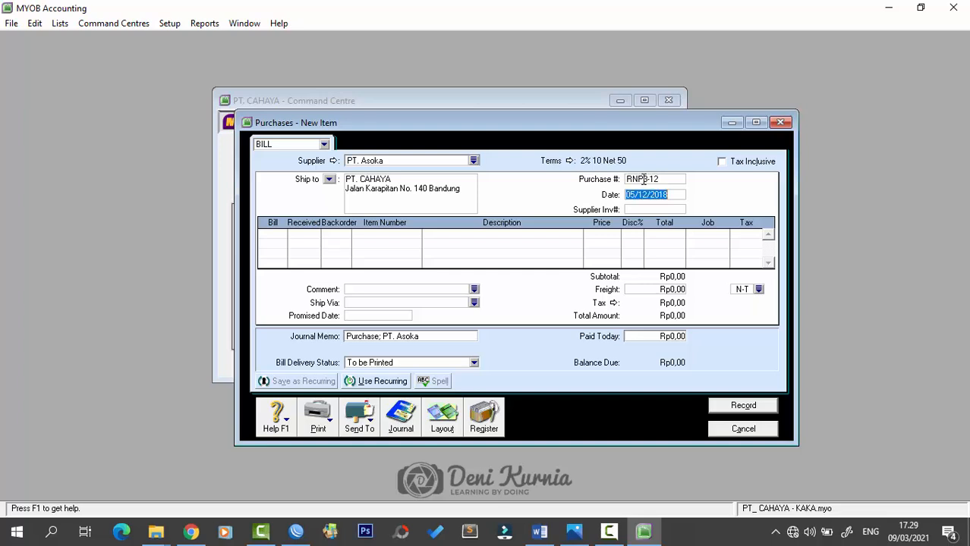
key(Tab)
key(Tab)
key(Caps_Lock)
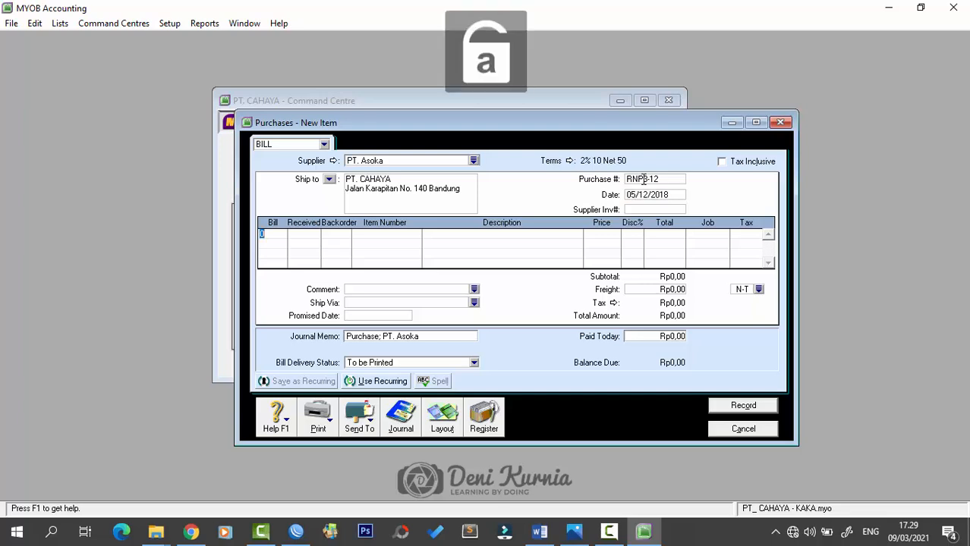
text(1)
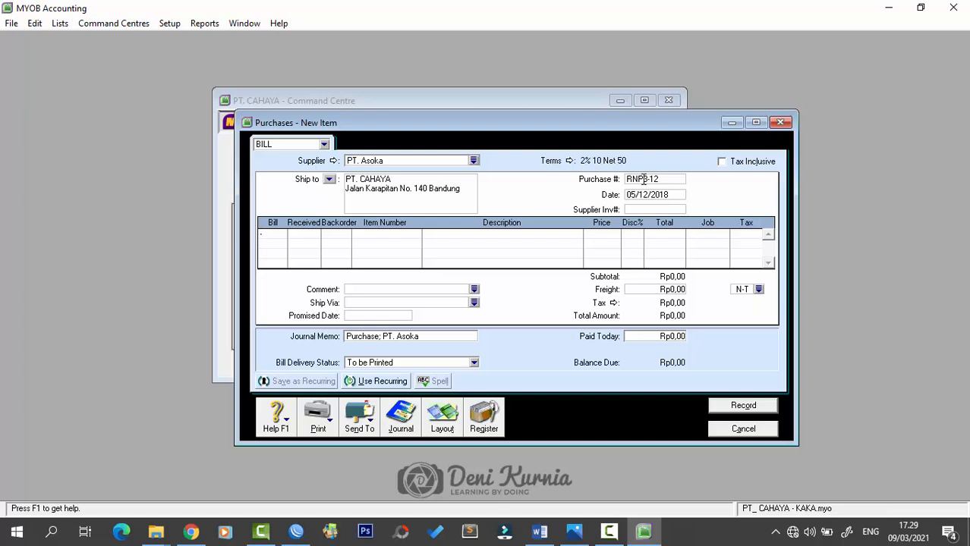
text(2)
- Enter return lines of -2 AU-N06 Acutren Plus and -2 AU-N08 Oxone
key(Tab)
key(Tab)
key(Tab)
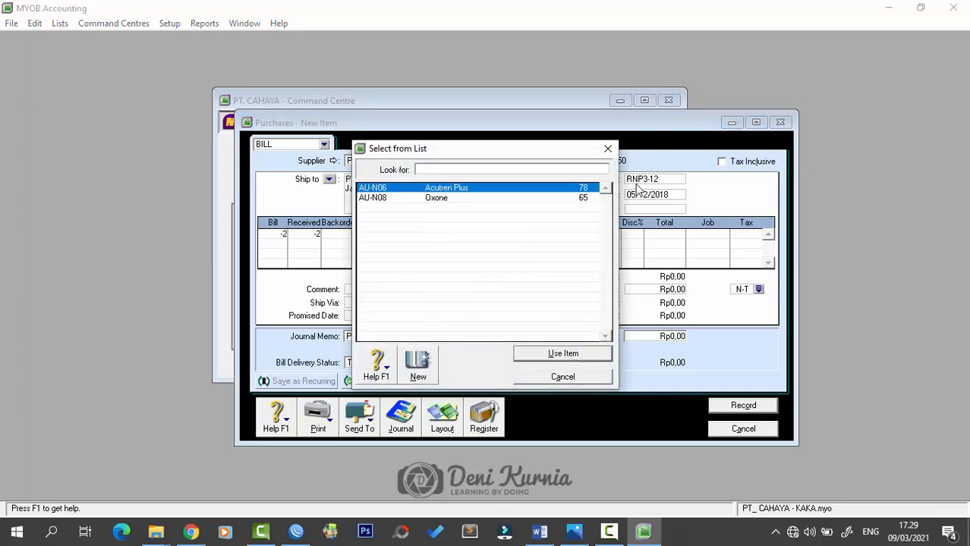
double_click(551, 190)
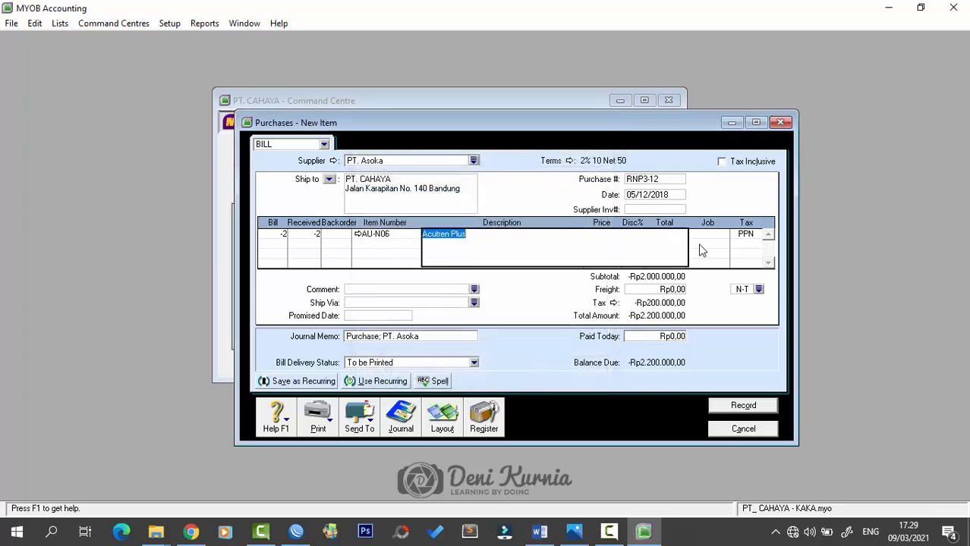
key(Tab)
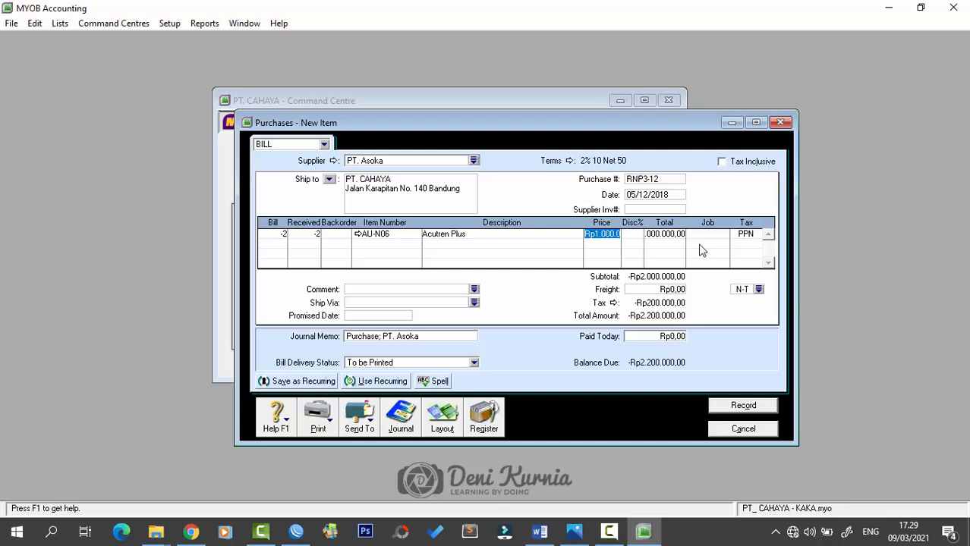
key(Tab)
key(Tab)
key(Tab)
key(Tab)
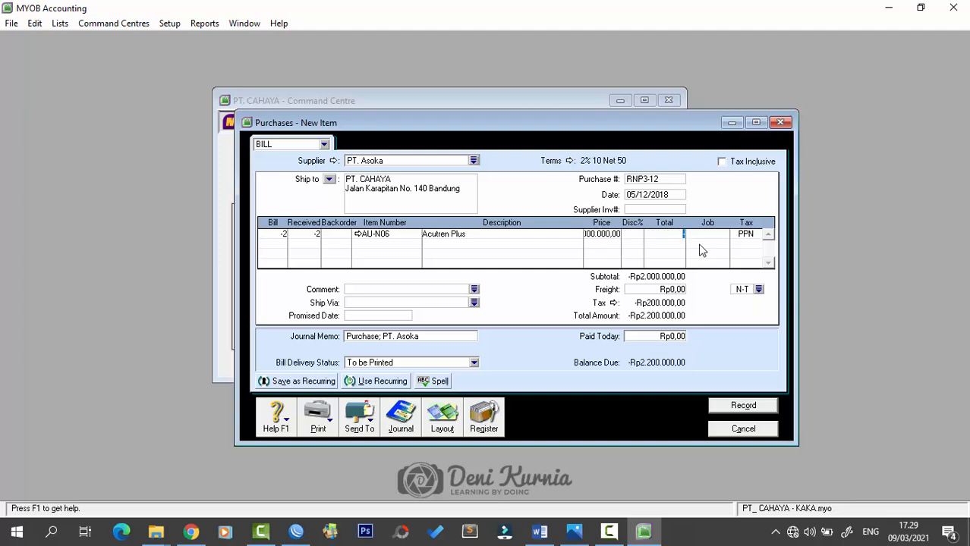
key(Tab)
text(-2)
key(Tab)
key(Tab)
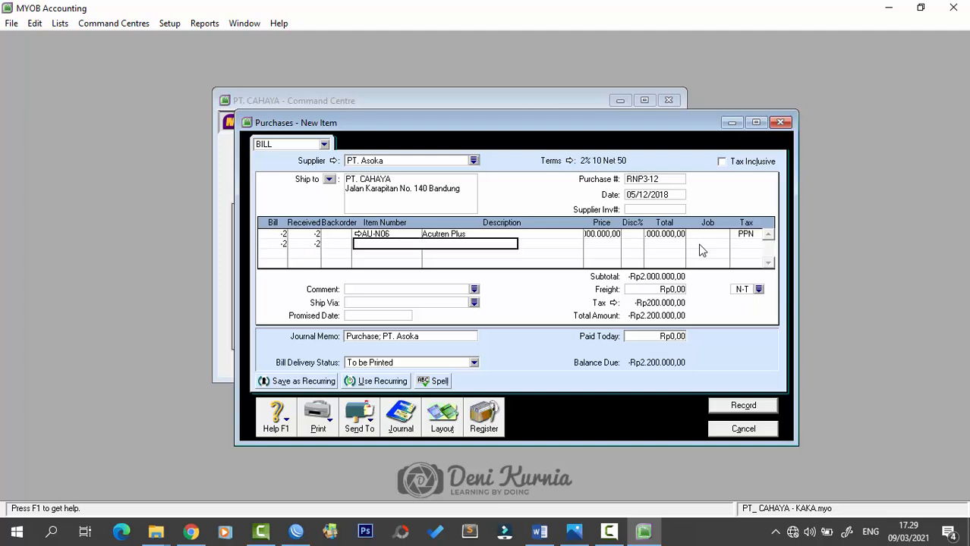
text(AU-N08)
key(Tab)
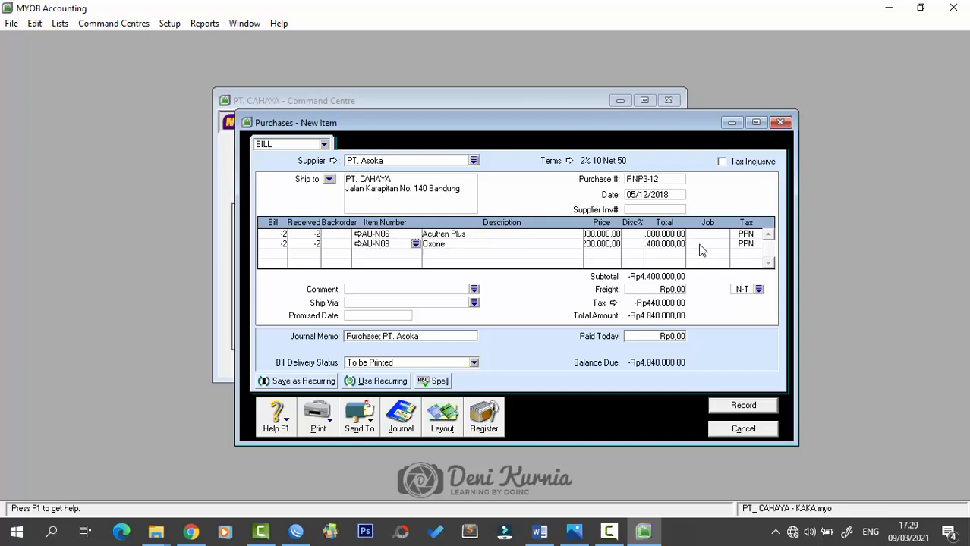
key(Tab)
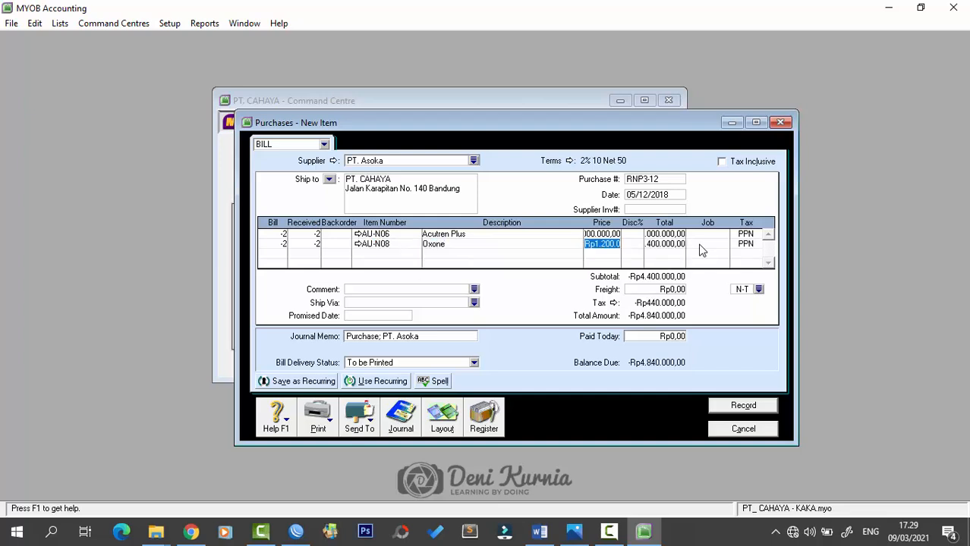
key(Tab)
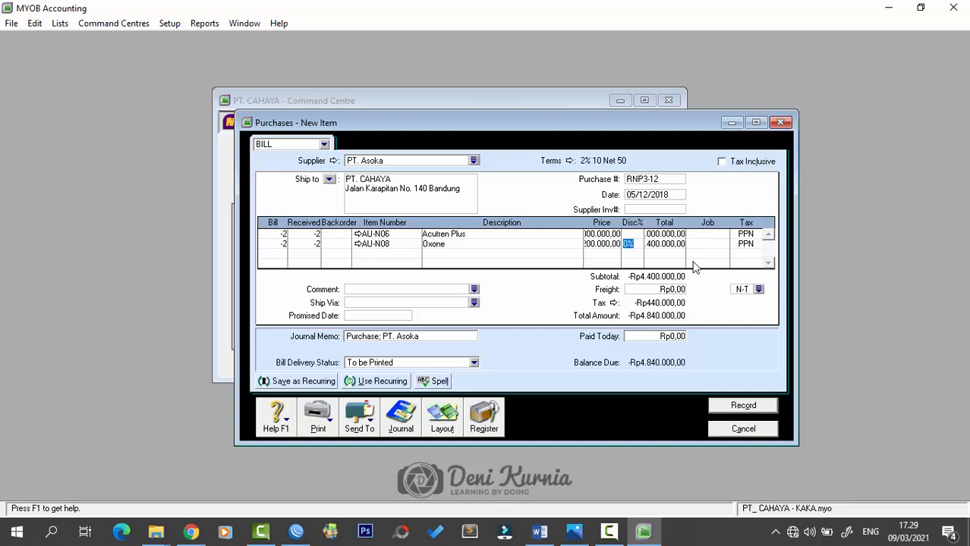
- Record return RNP3-12, ignoring the spelling flags for Acutren and Oxone
click(677, 290)
click(744, 406)
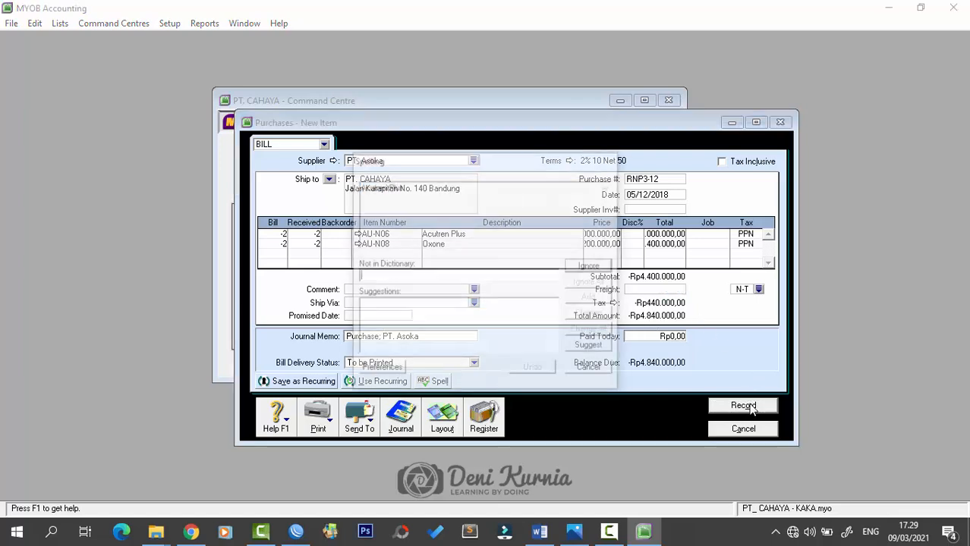
click(601, 271)
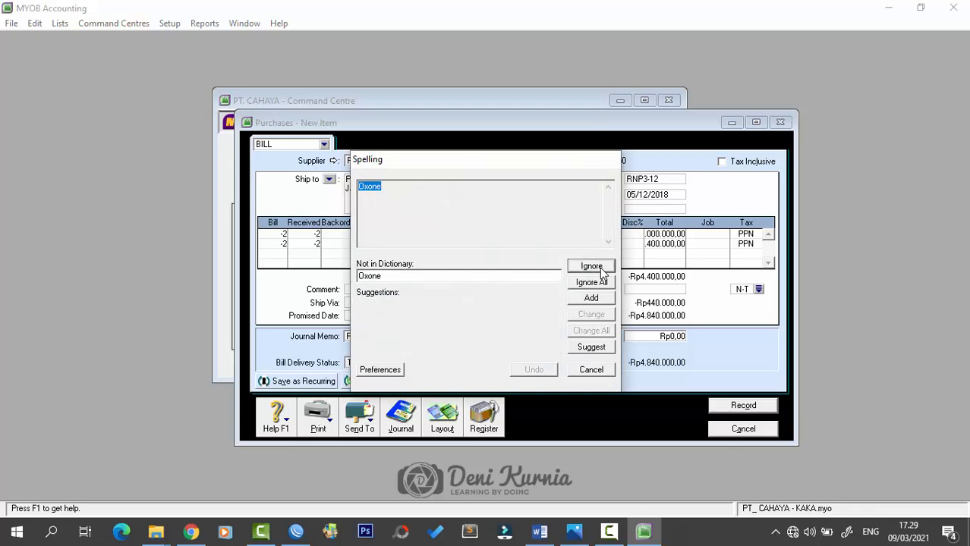
click(601, 270)
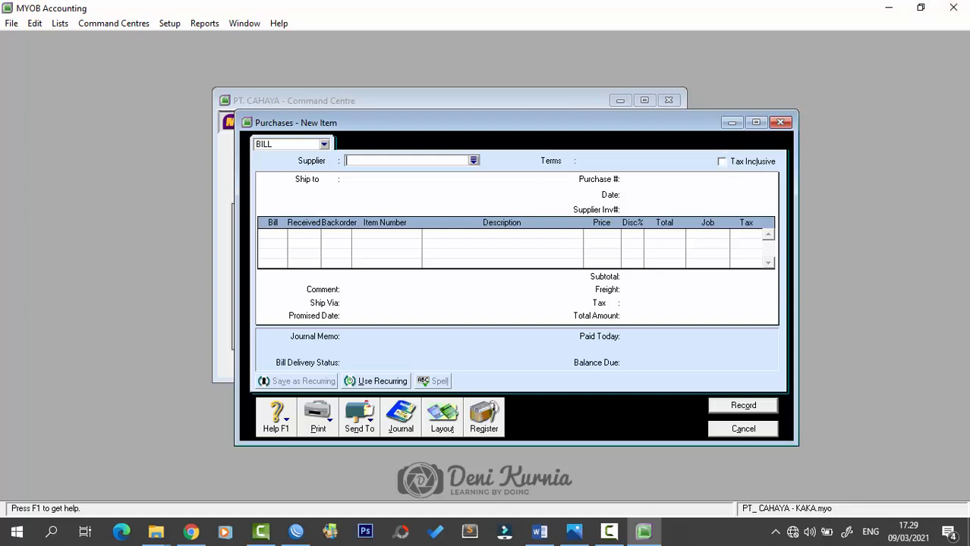
key(alt+Tab)
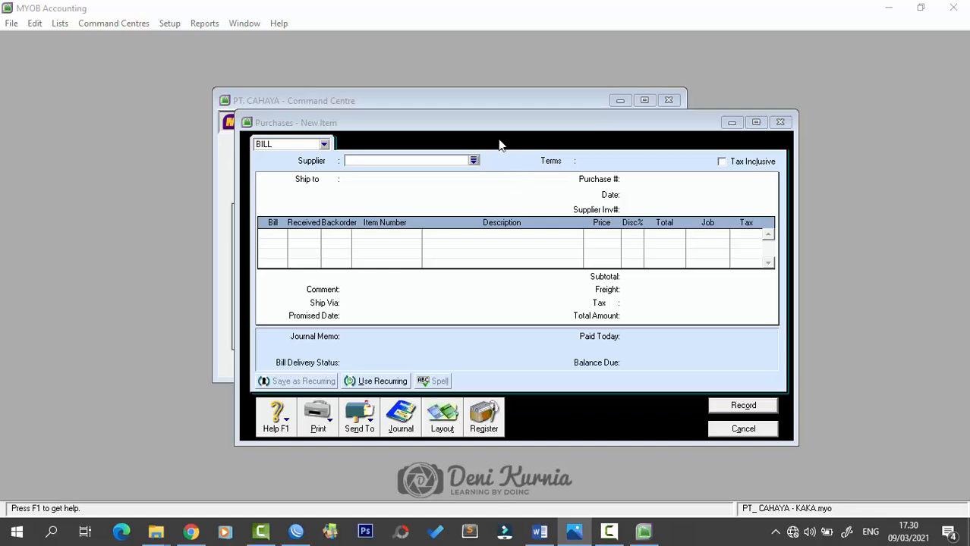
- In the Register's Returns & Debits, apply PT. Asoka's RNP3-12 debit to a purchase
click(492, 422)
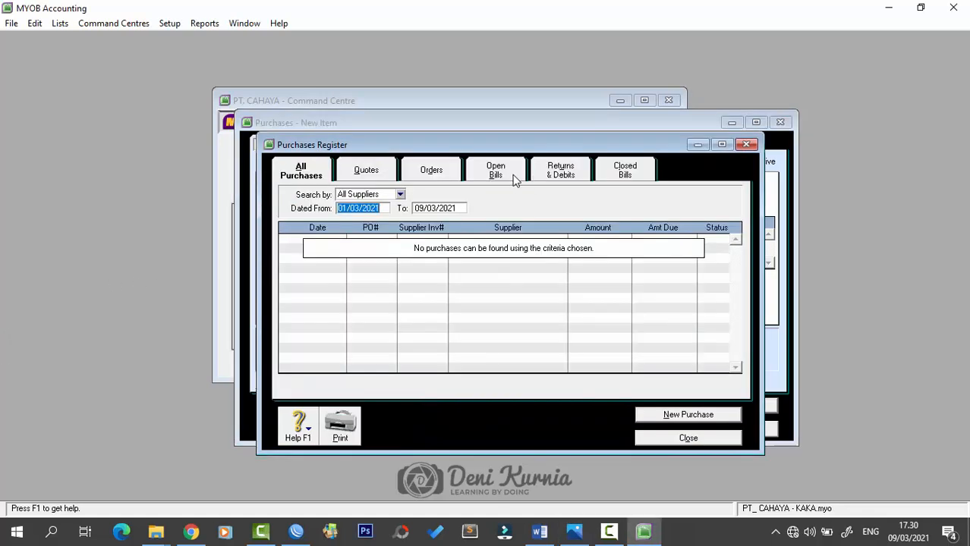
click(563, 172)
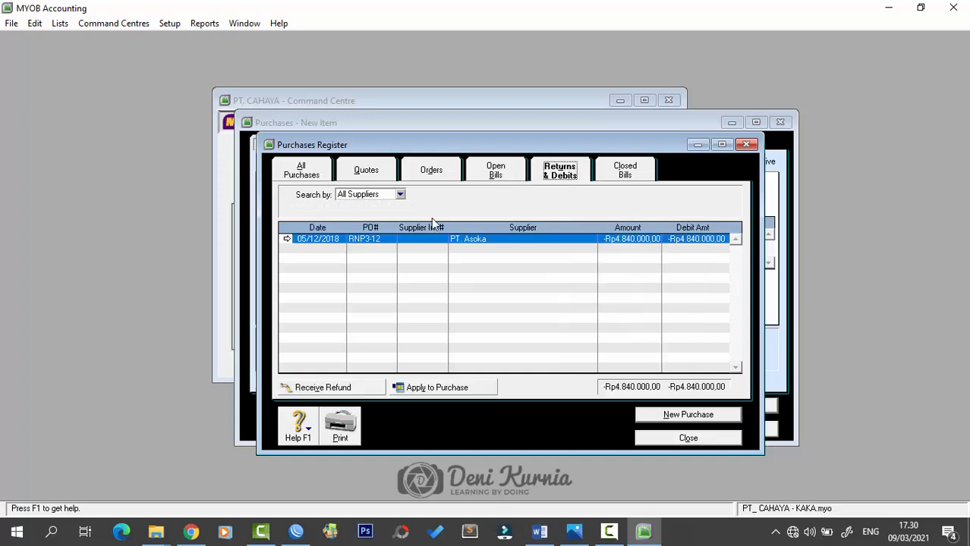
click(376, 242)
click(474, 389)
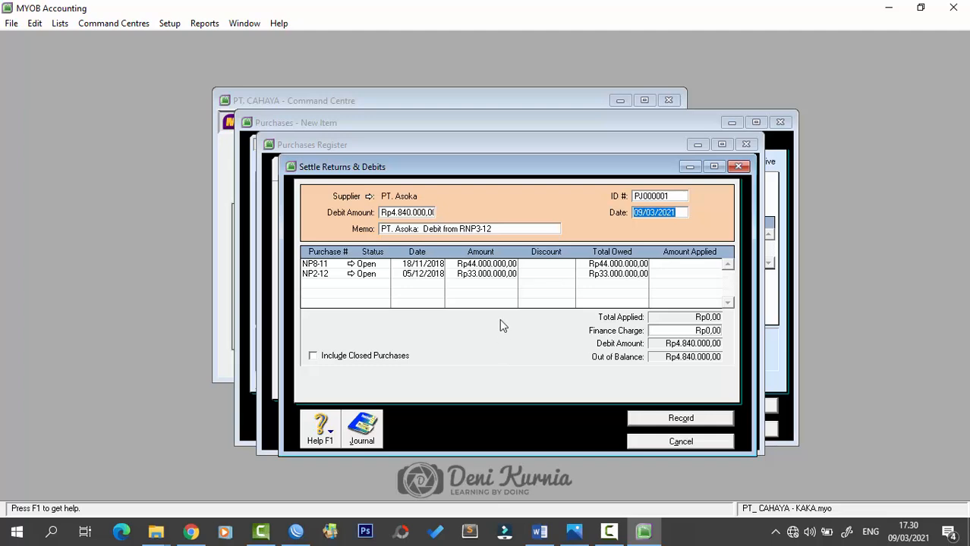
- Set settlement ID RNP3-12, date 05/12/2018, and apply Rp 4.840.000 to bill NP2-12
click(665, 196)
text(R)
key(Caps_Lock)
key(BackSpace)
text(RNP)
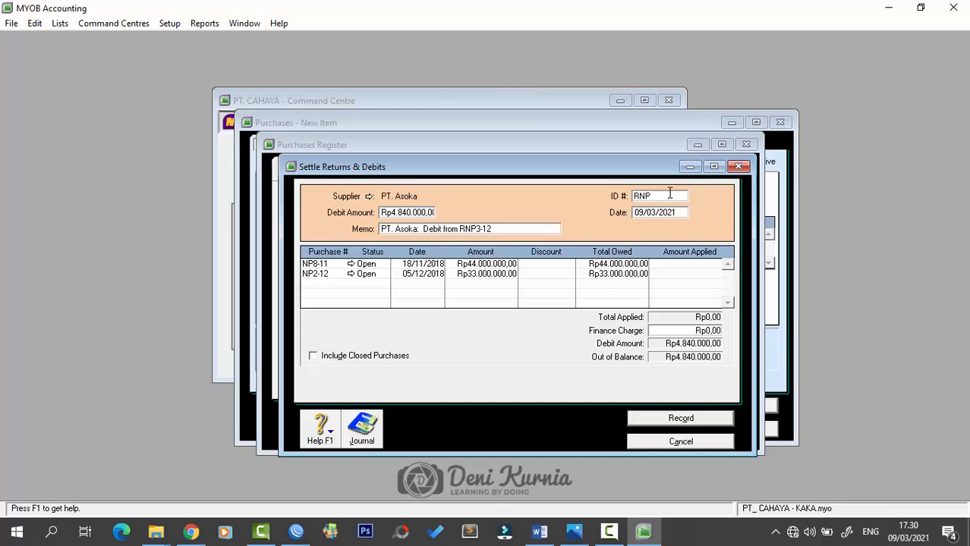
text(3-122)
key(BackSpace)
key(Tab)
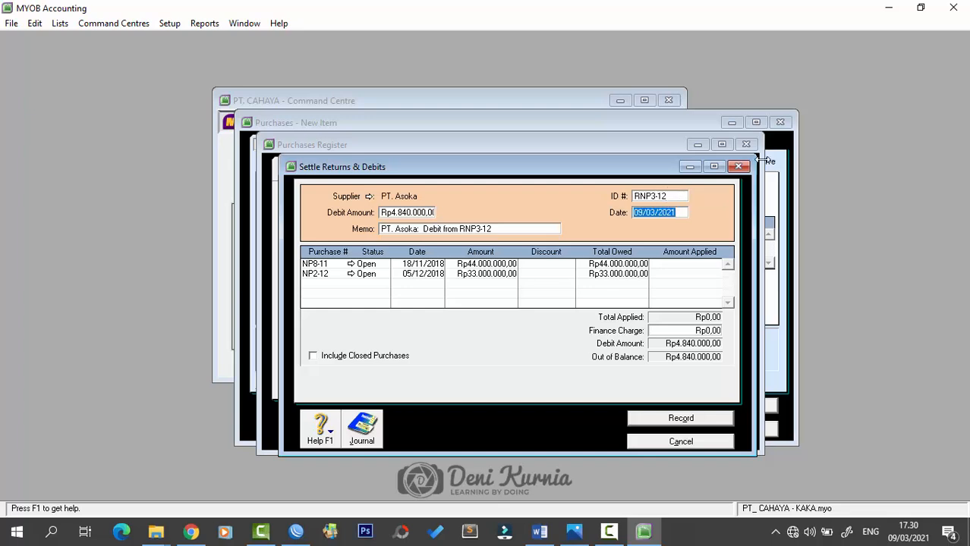
text(5/12/2018)
key(Tab)
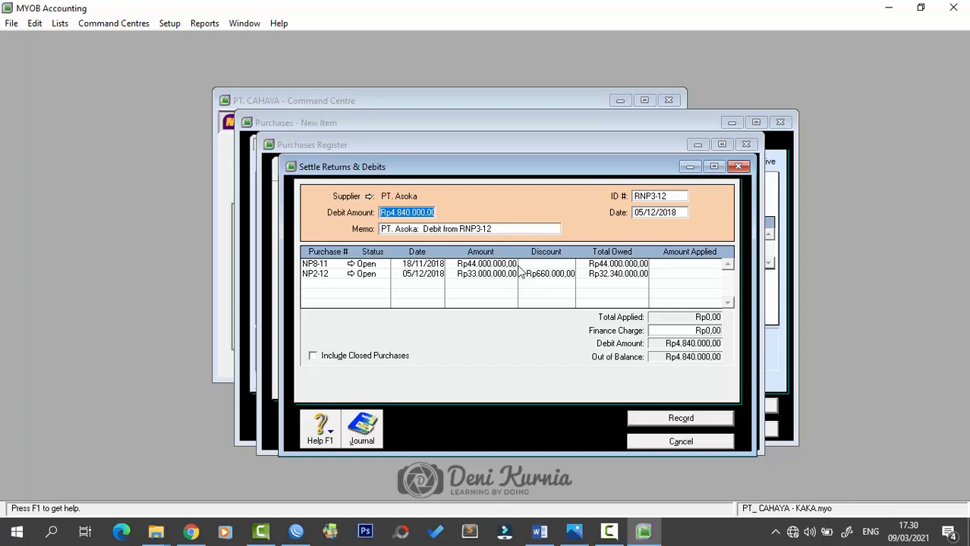
click(681, 273)
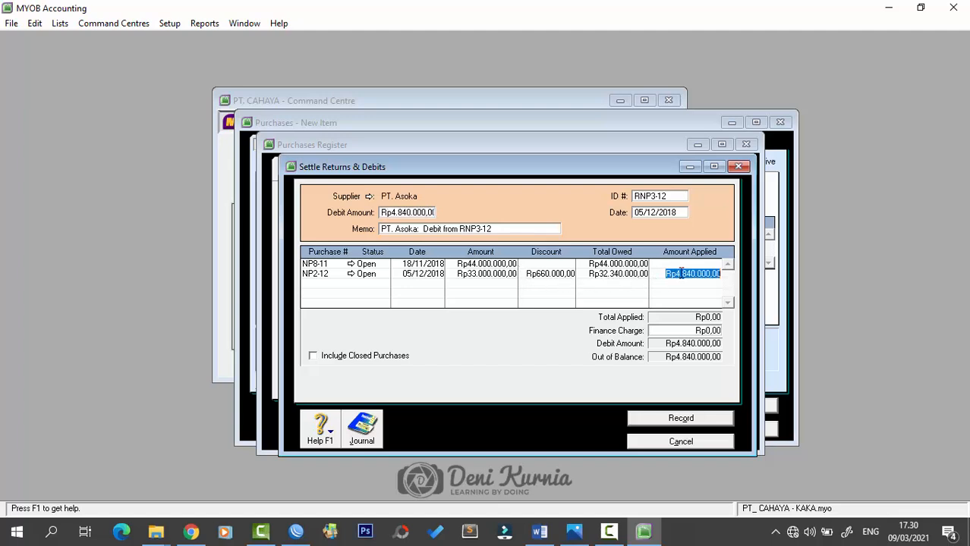
key(Tab)
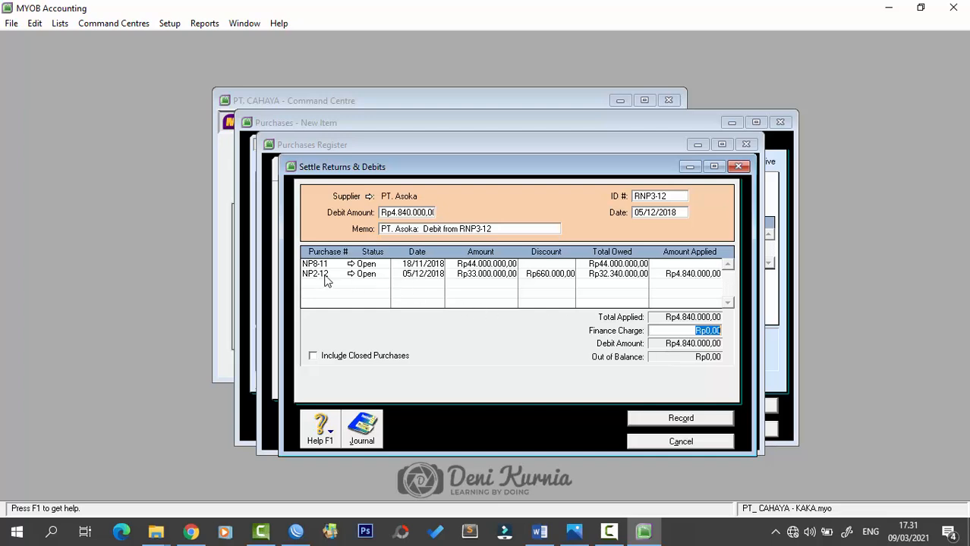
- Record the settlement and close the Register and purchase windows
click(681, 420)
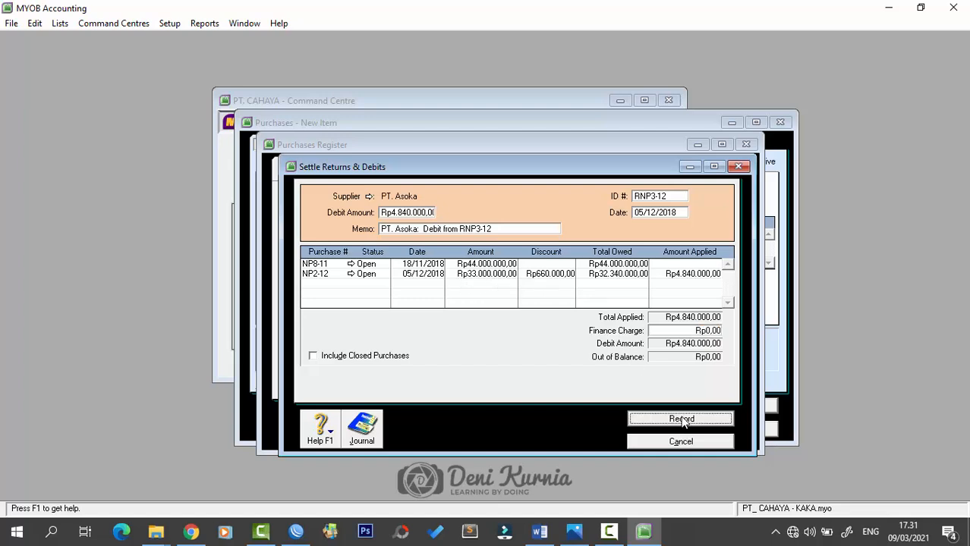
click(745, 145)
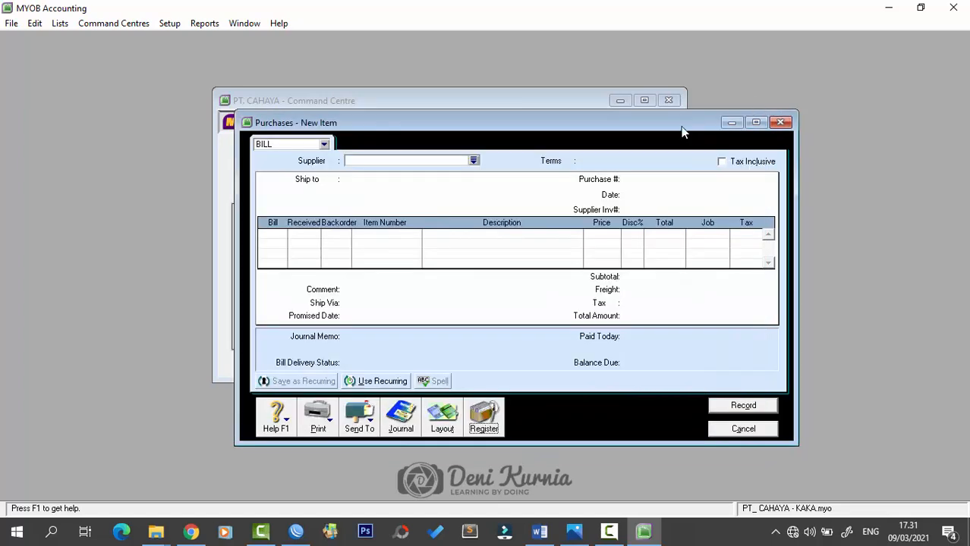
click(780, 122)
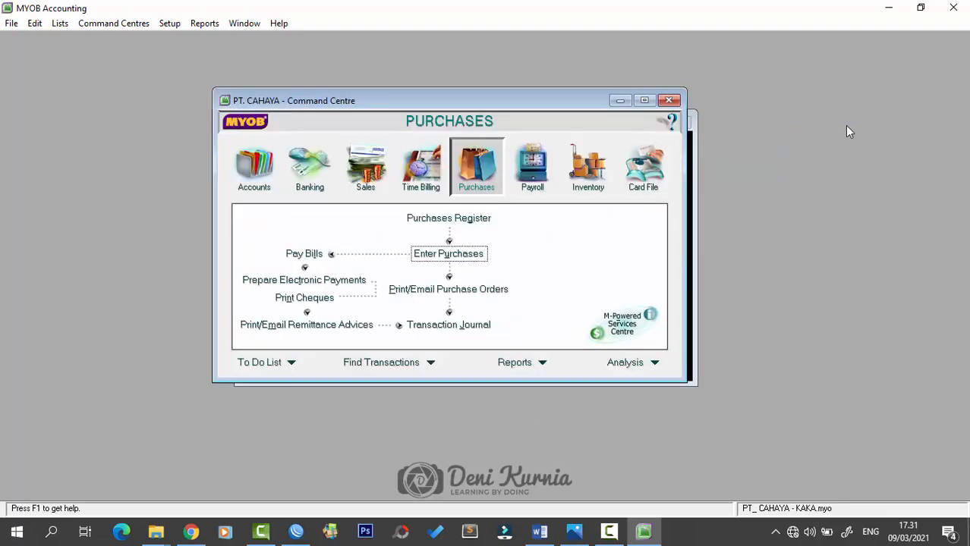
click(540, 533)
scroll(592, 383, down, 8)
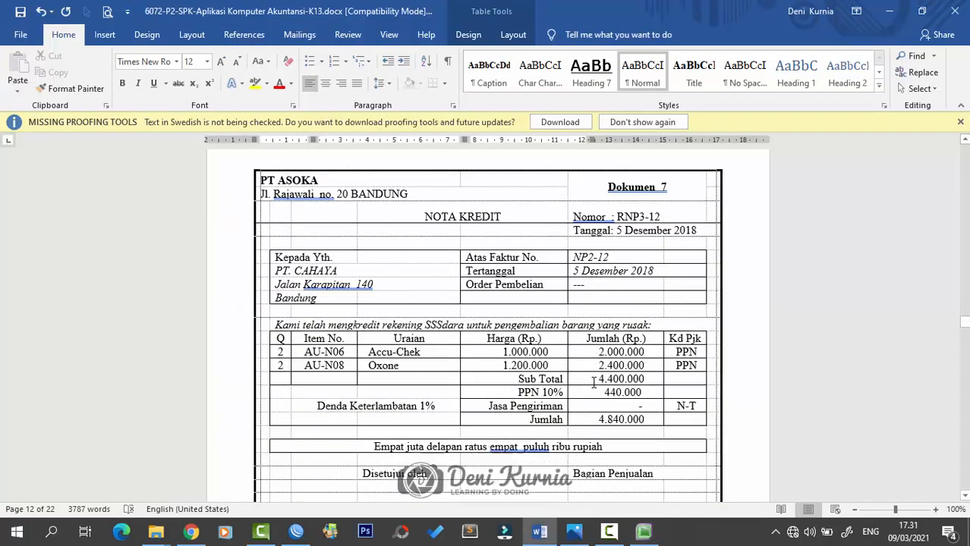
scroll(593, 383, down, 3)
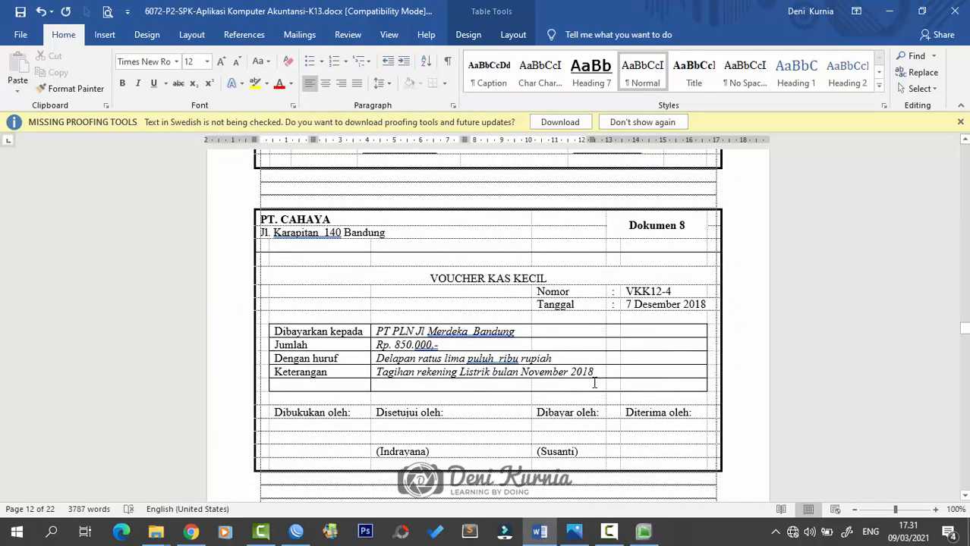
scroll(594, 383, up, 3)
scroll(594, 383, down, 3)
scroll(595, 383, down, 2)
scroll(593, 379, up, 3)
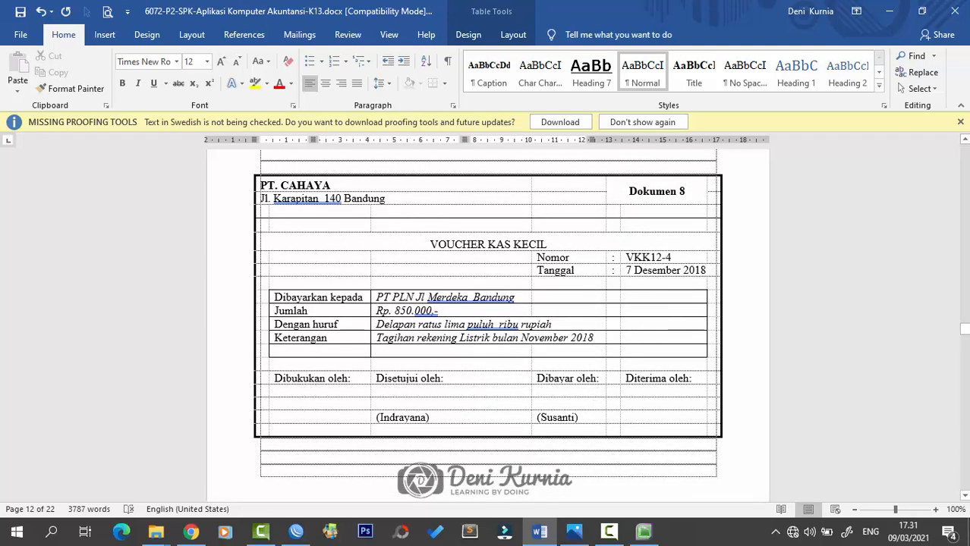
click(575, 532)
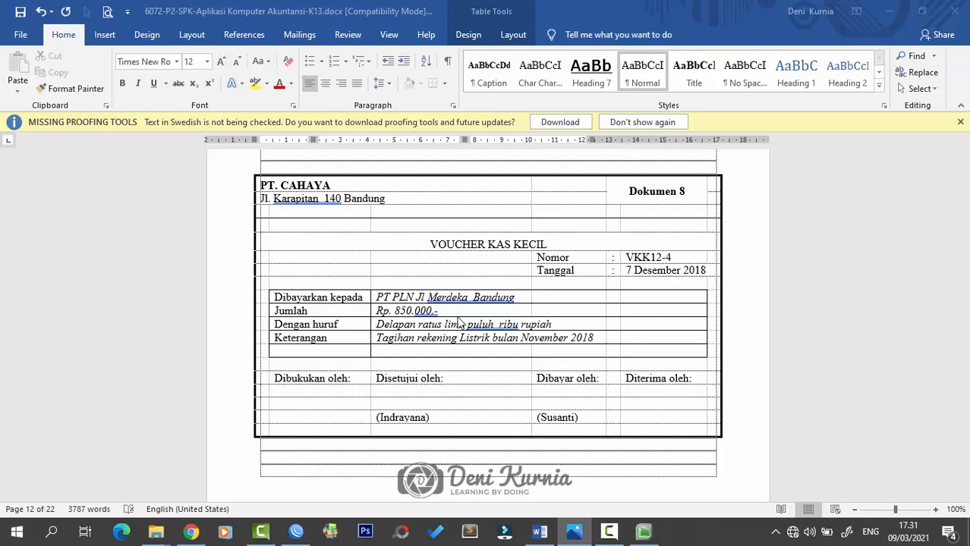
click(645, 532)
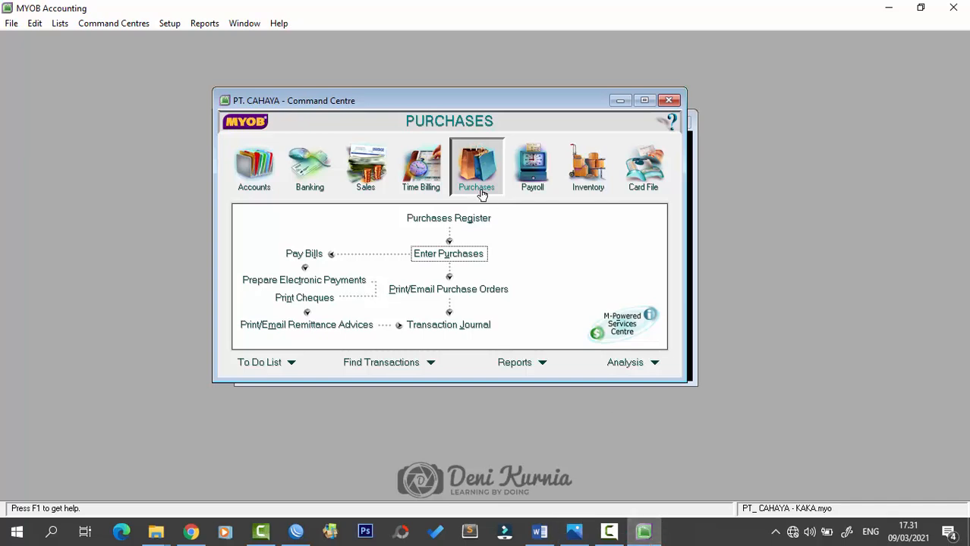
- Start a new Spend Money entry paying from 1-1120 Petty Cash
click(314, 172)
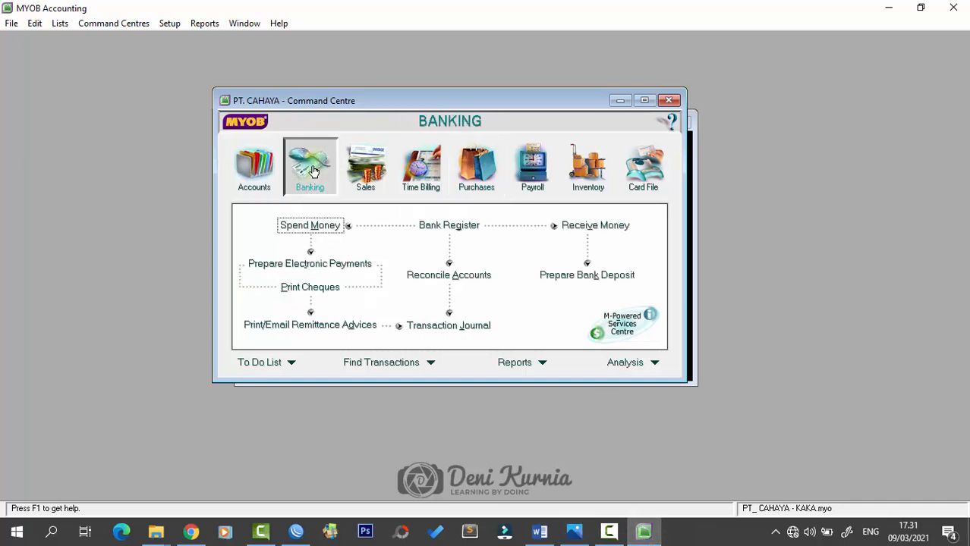
click(317, 230)
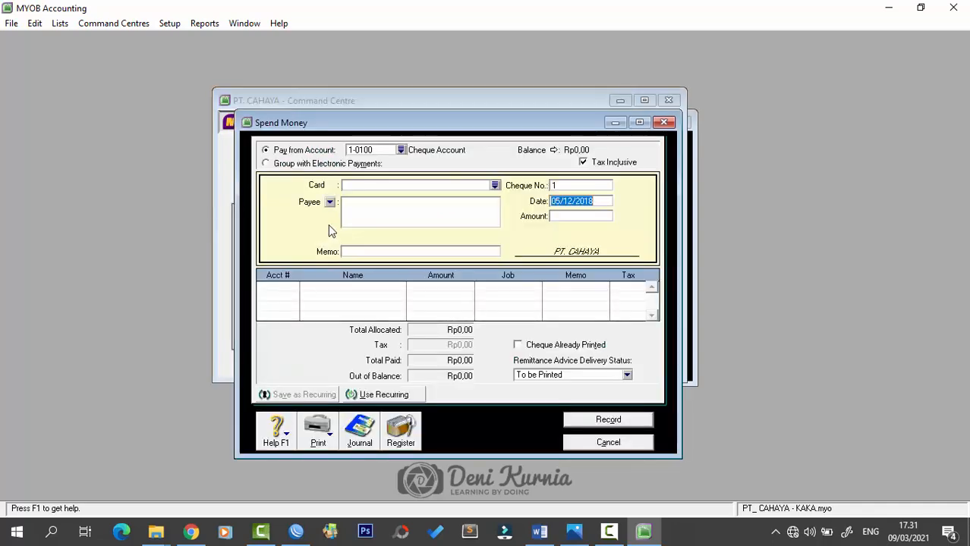
click(401, 149)
click(412, 250)
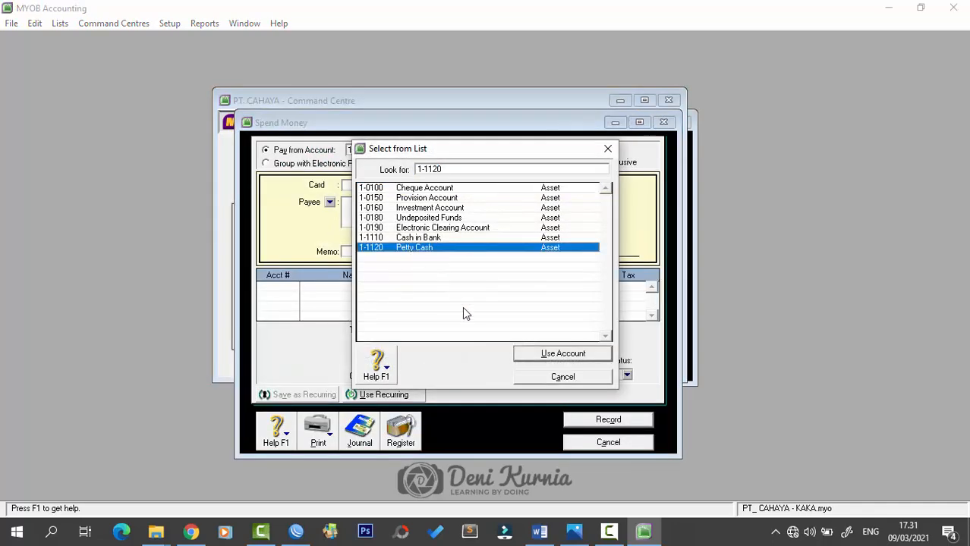
click(524, 354)
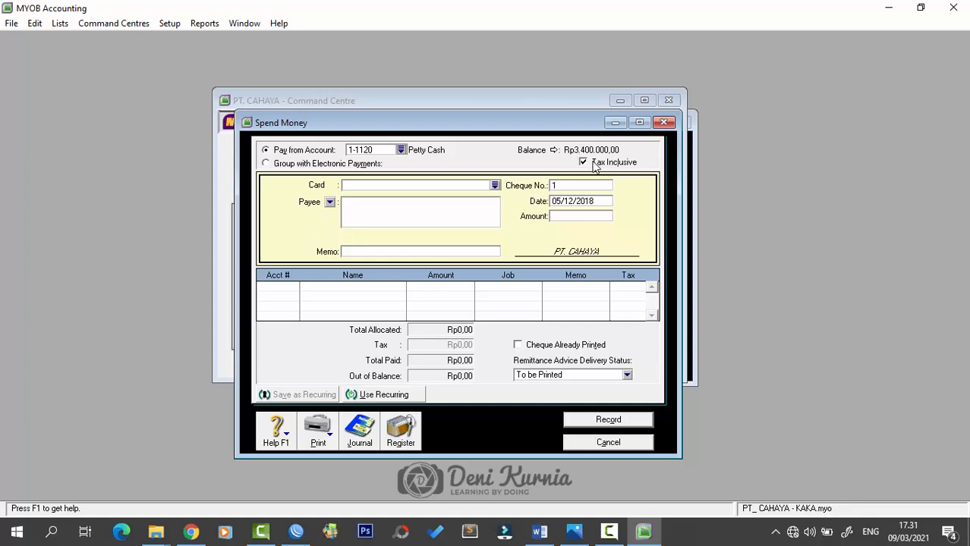
- Enter cheque number VKK12-4 and payment date 07/12/2018
click(590, 186)
key(Caps_Lock)
text(vkk)
key(BackSpace)
key(BackSpace)
key(BackSpace)
click(585, 162)
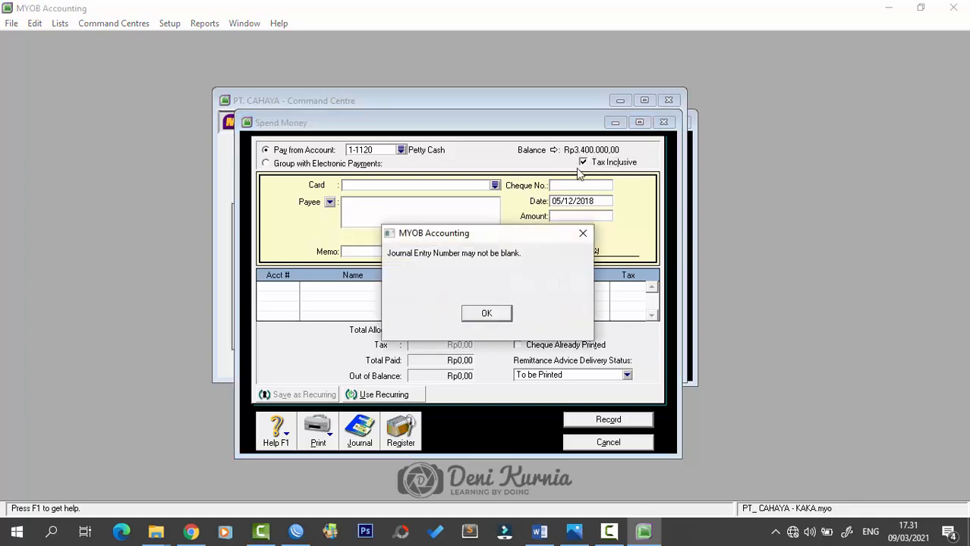
click(582, 233)
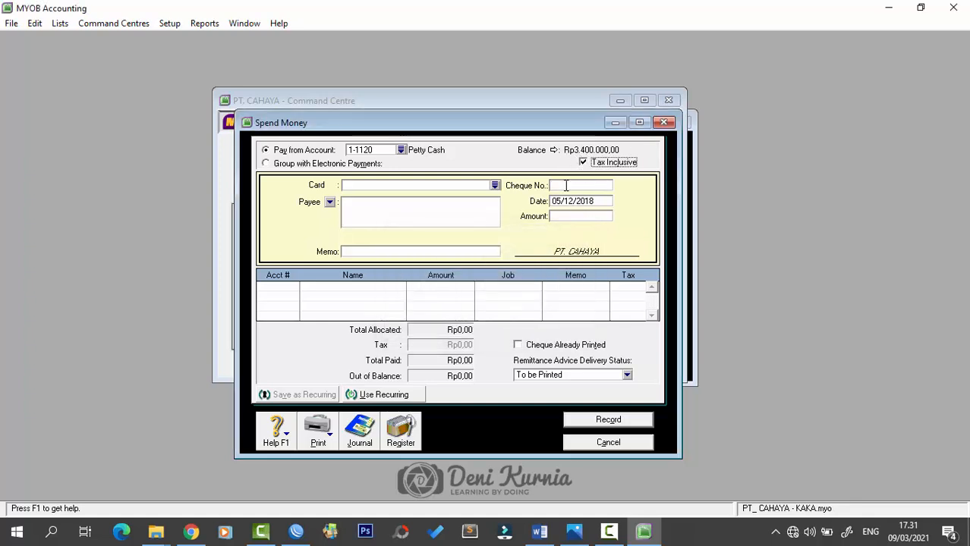
key(Caps_Lock)
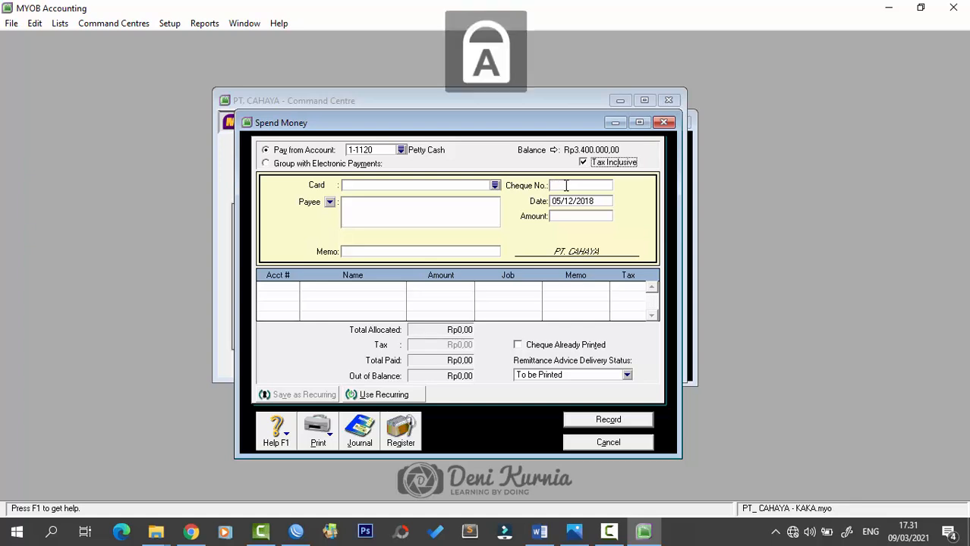
text(VKK)
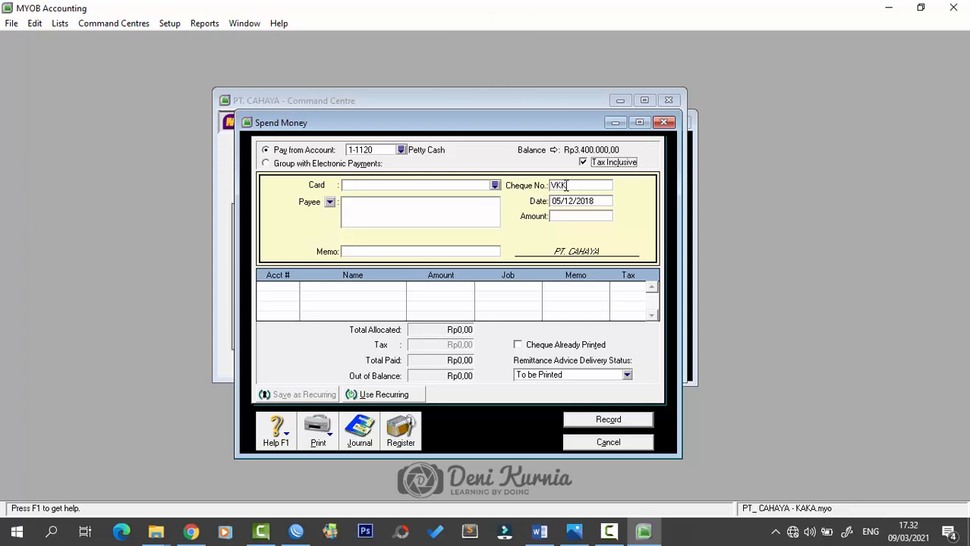
text(12-4)
key(Tab)
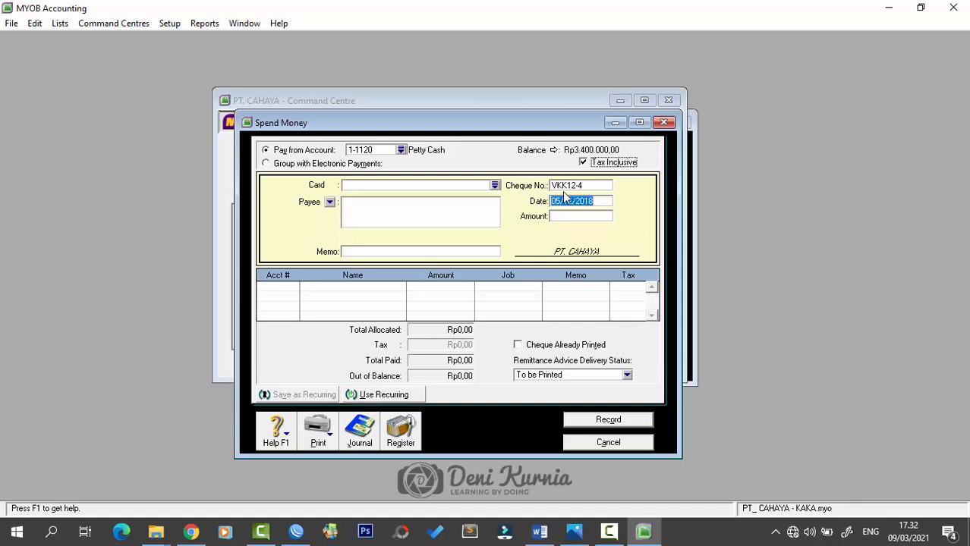
text(7/12/20)
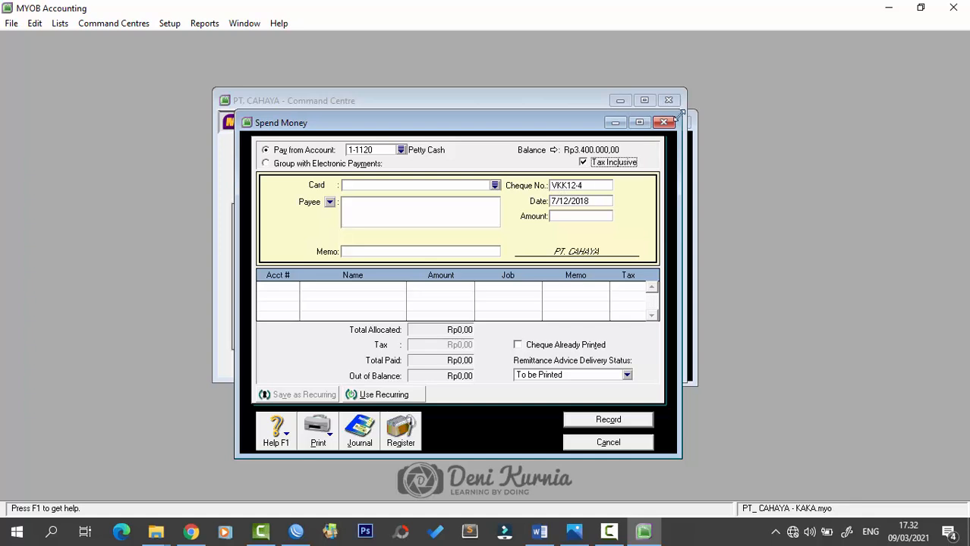
- Untick Tax Inclusive and enter the Rp850.000,00 amount
click(584, 163)
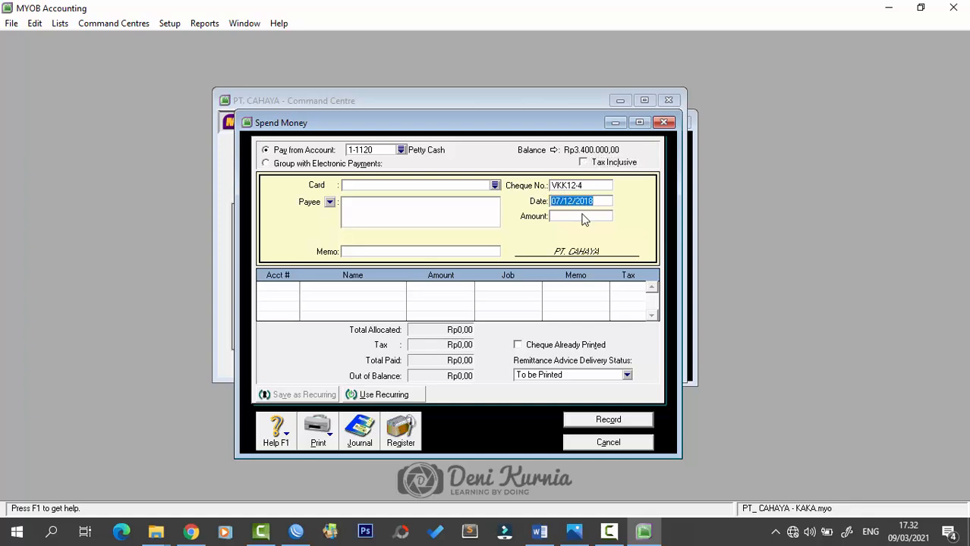
click(583, 216)
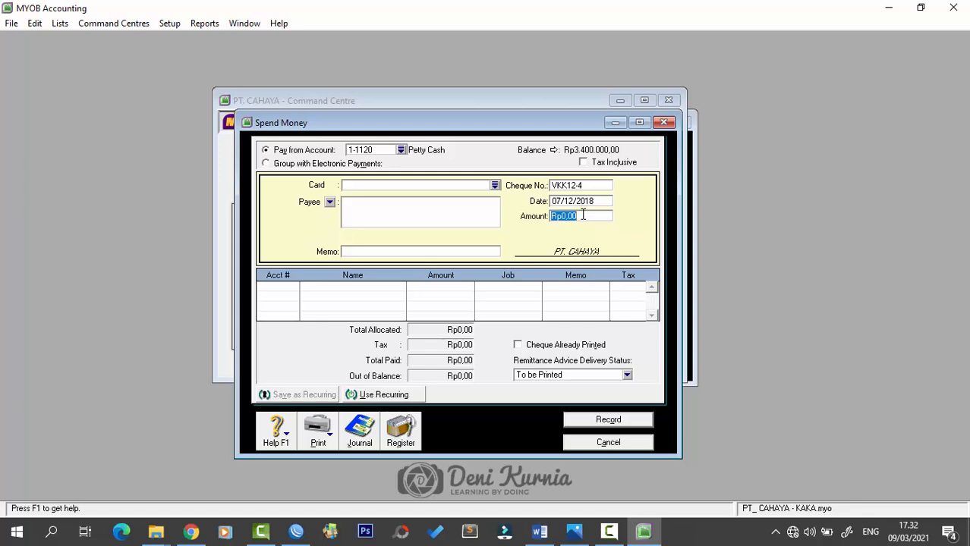
text(850000)
key(Tab)
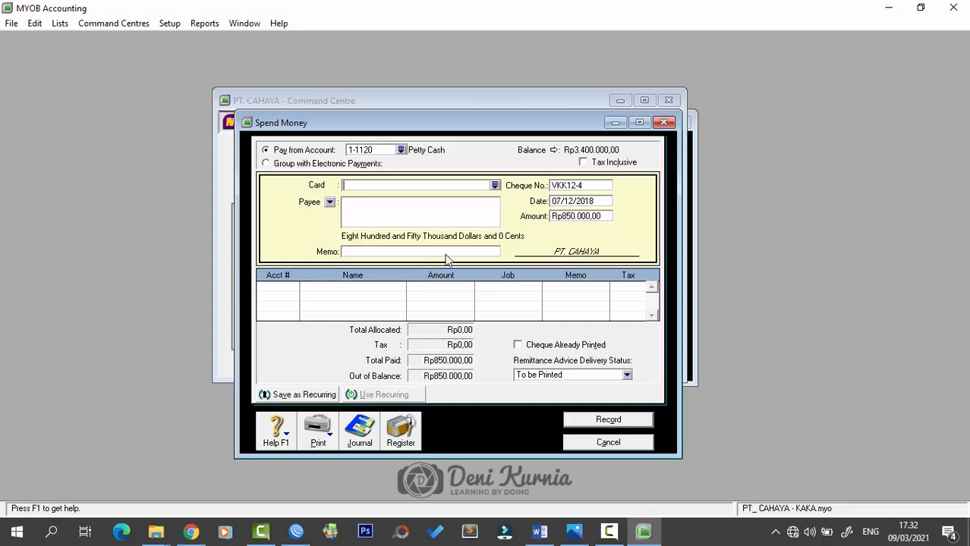
- Enter the memo 'Tagihan Rekening Listrik Nov 2018'
click(446, 253)
text(tAGIHAN REK)
key(BackSpace)
key(BackSpace)
key(BackSpace)
key(BackSpace)
key(BackSpace)
key(BackSpace)
key(BackSpace)
key(BackSpace)
key(BackSpace)
key(BackSpace)
key(BackSpace)
key(BackSpace)
key(Caps_Lock)
text(Tagihan Rekening Listri)
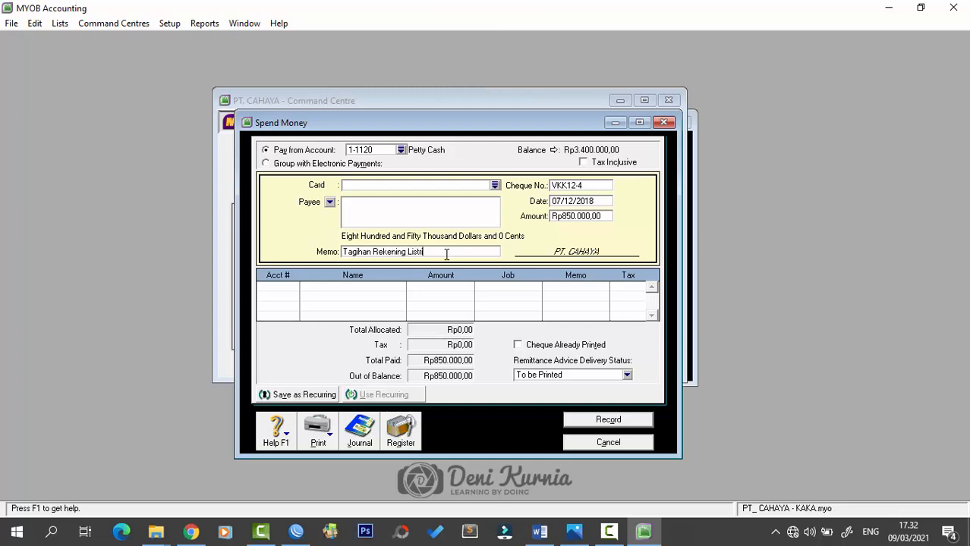
text(k Nov 2018)
key(Tab)
- Allocate VKK12-4 to 6-2100 Utility Expenses, record it, and close Spend Money
text(6)
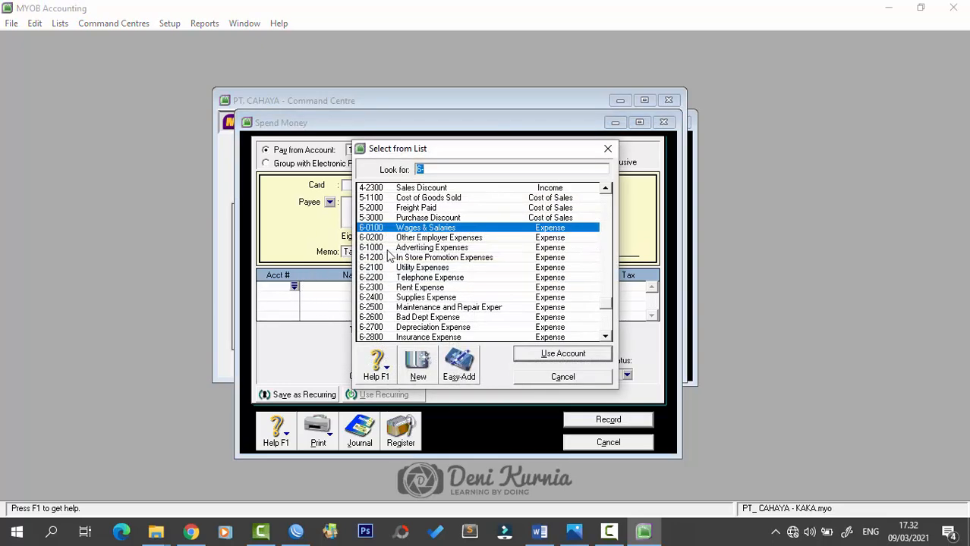
text(6-2100)
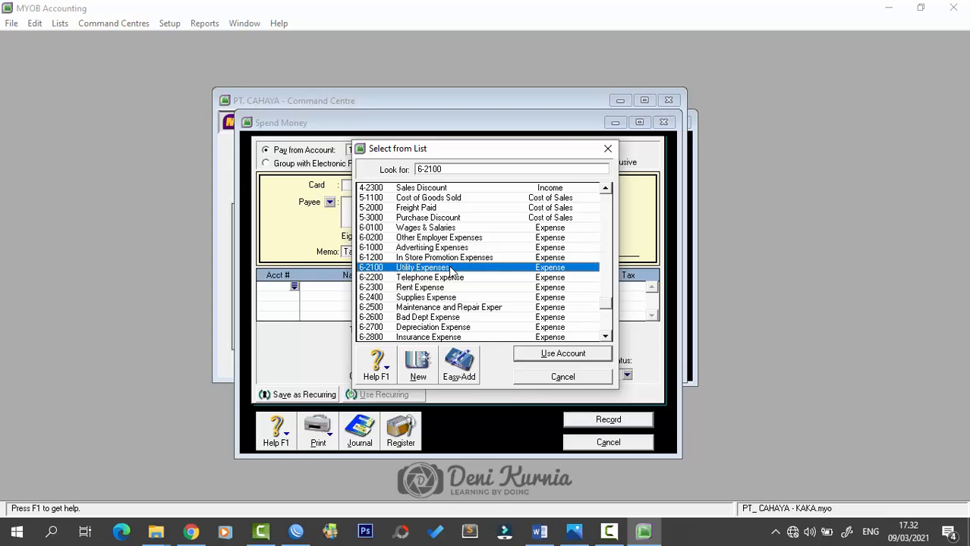
click(523, 357)
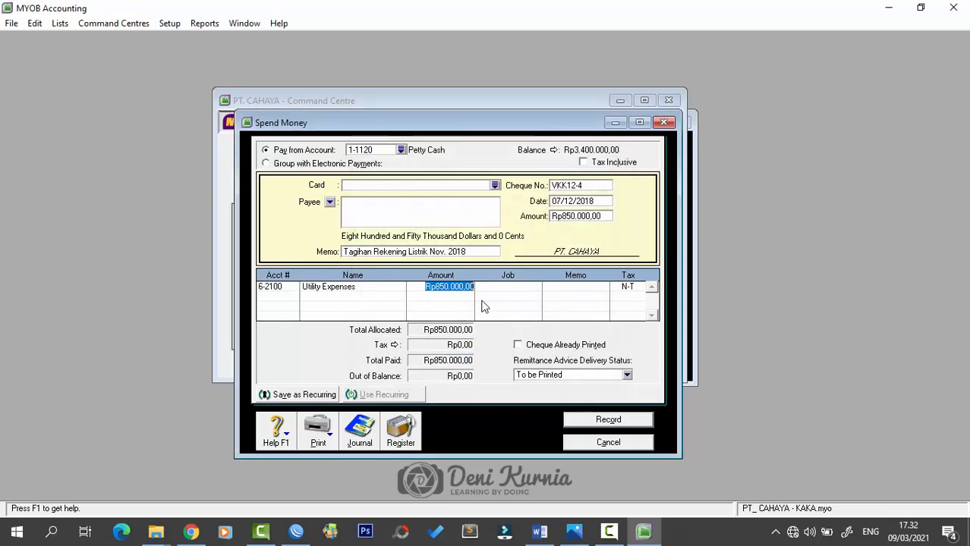
key(Tab)
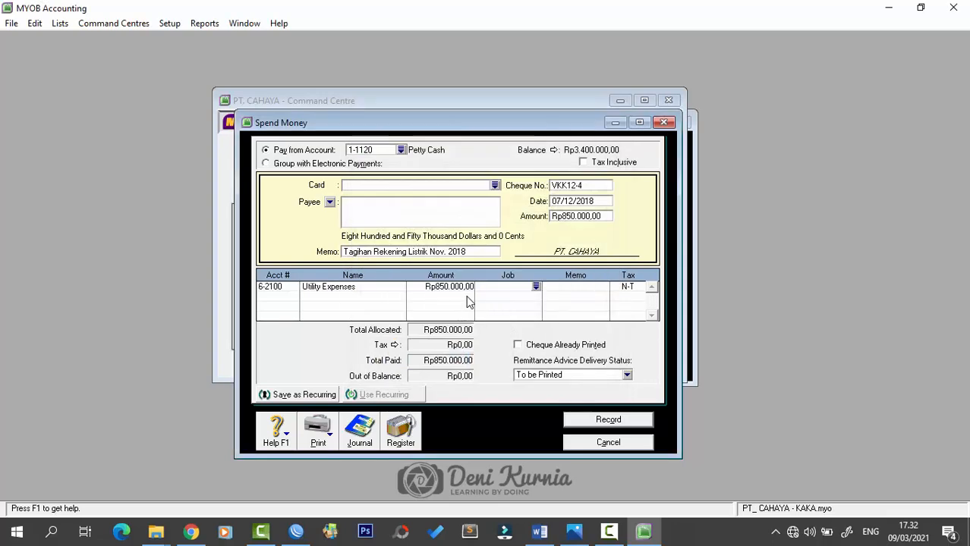
click(602, 422)
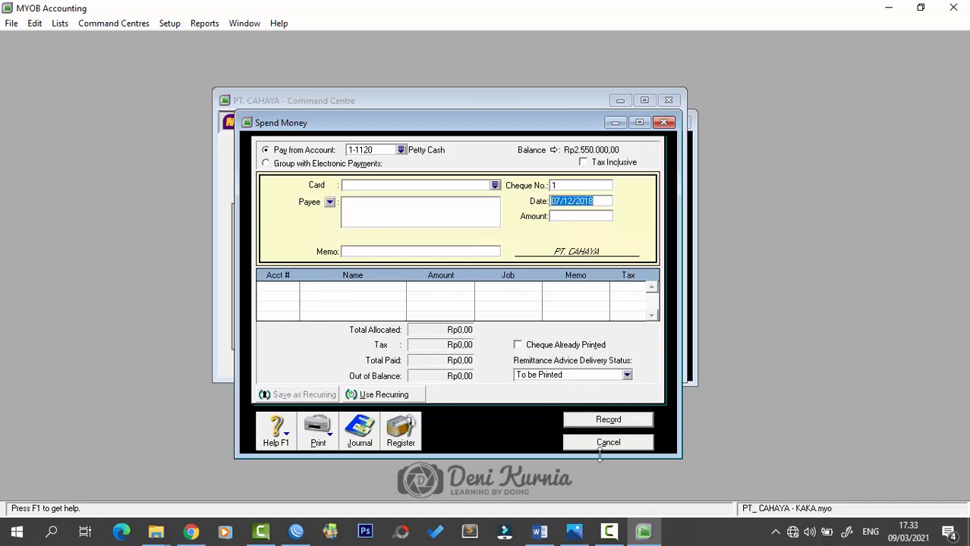
click(605, 445)
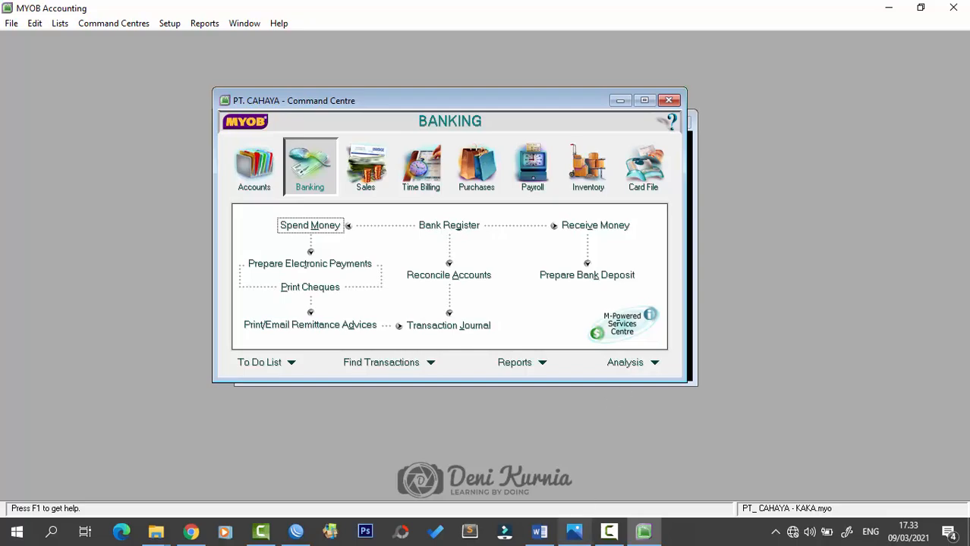
click(539, 532)
scroll(584, 307, down, 8)
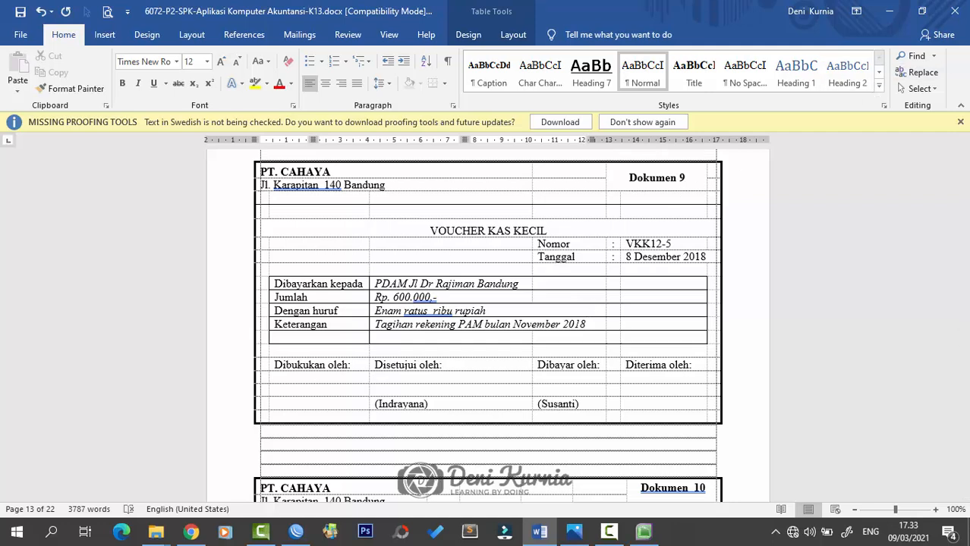
click(574, 533)
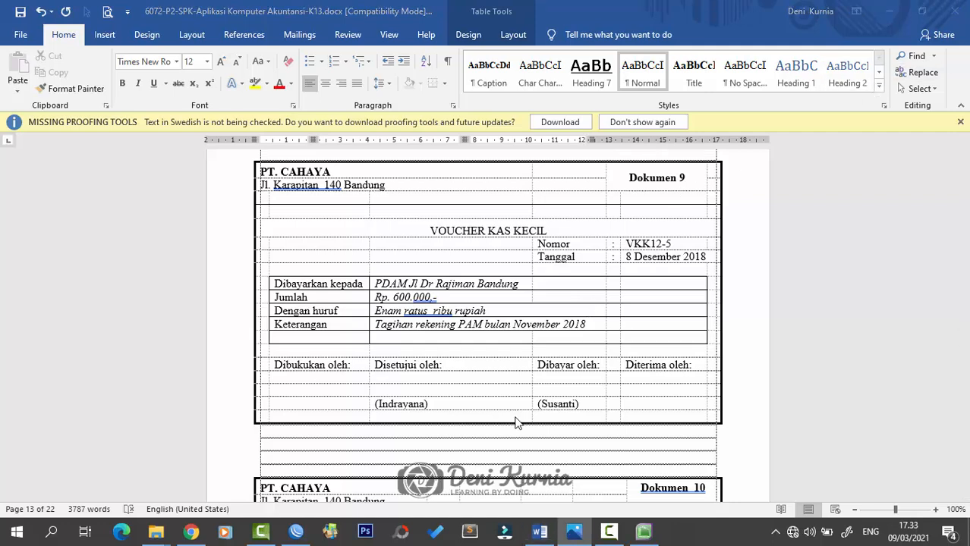
click(646, 534)
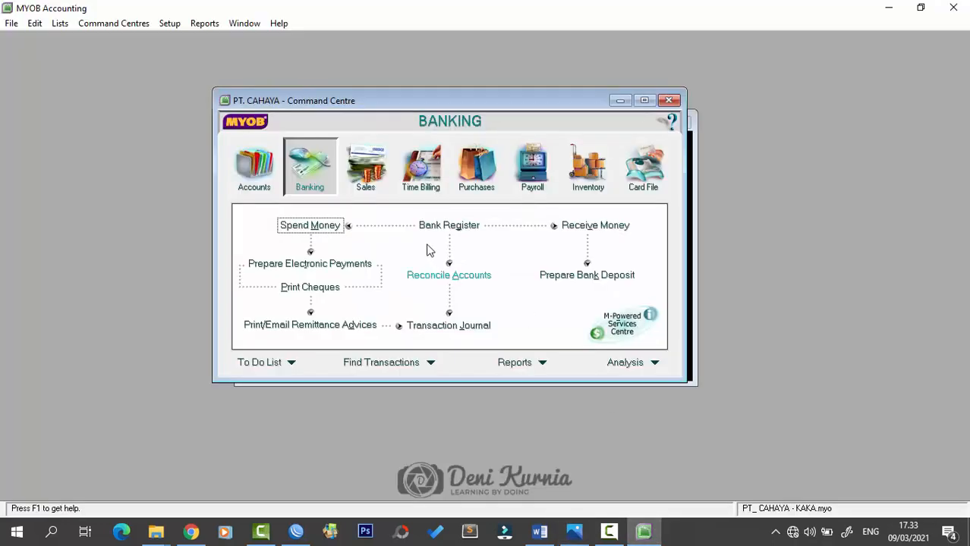
- Open Spend Money and choose 1-1120 Petty Cash (balance Rp2.550.000,00) as the paying account
click(331, 225)
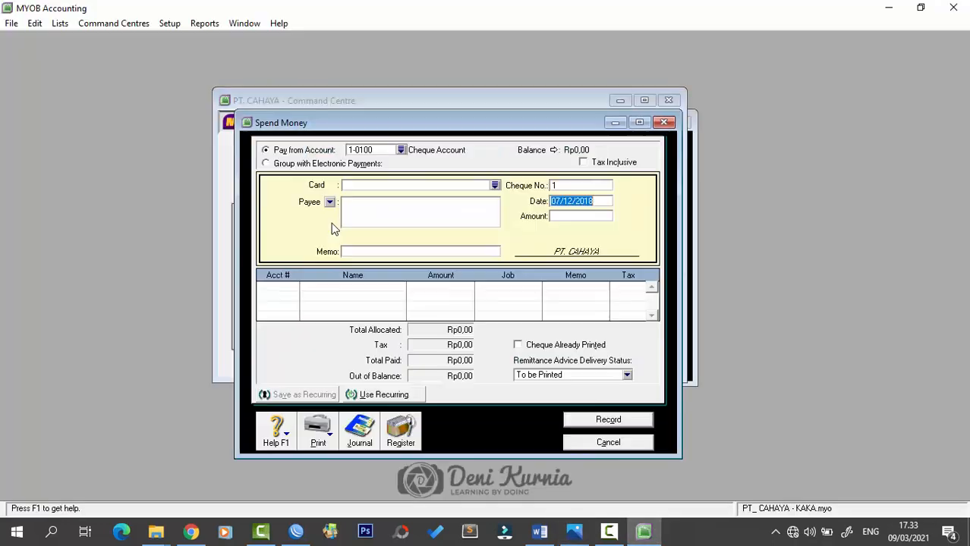
click(401, 151)
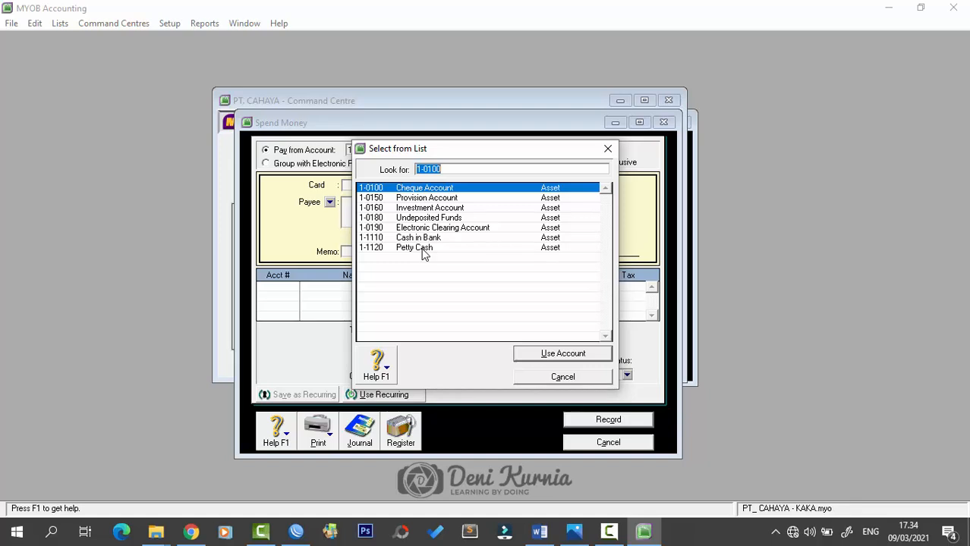
click(422, 249)
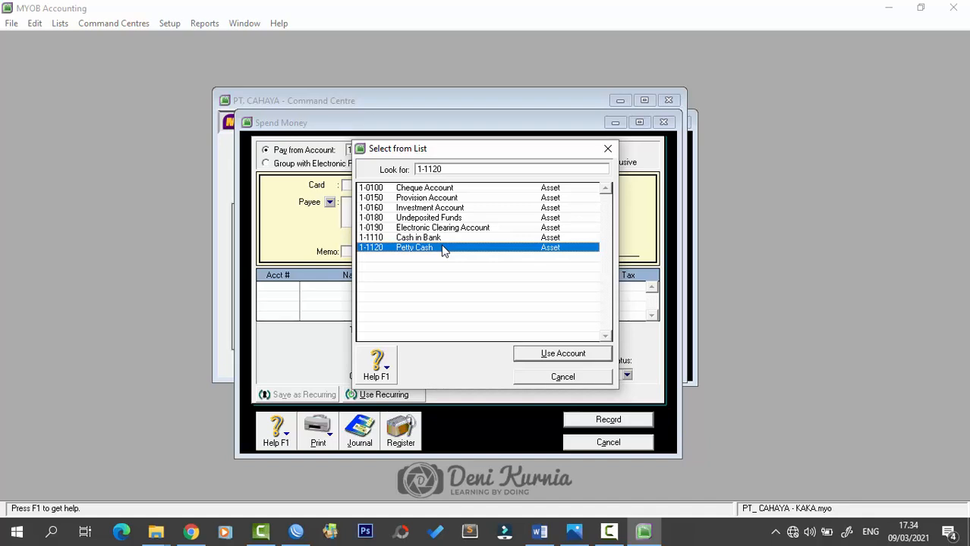
click(569, 358)
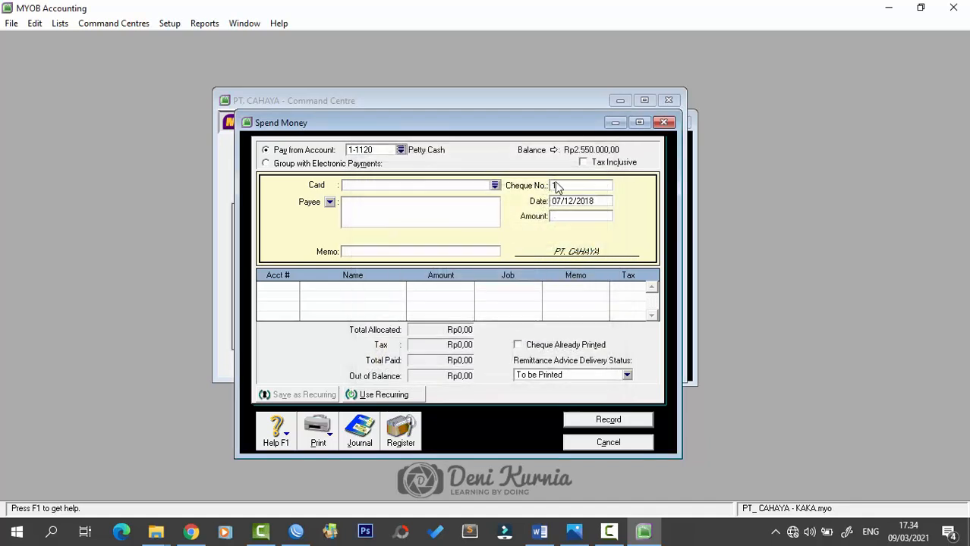
- Enter cheque VKK12-5, date 08/12/2018, amount 600.000 and memo 'Tagihan Rekening PAM Nov. 2018'
click(565, 183)
key(Caps_Lock)
text(VKK)
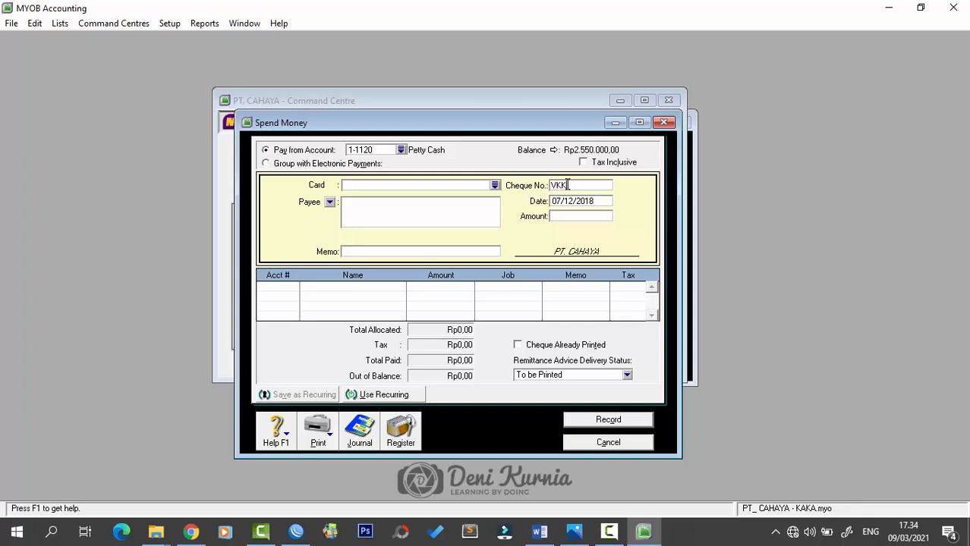
key(Caps_Lock)
text(12-5)
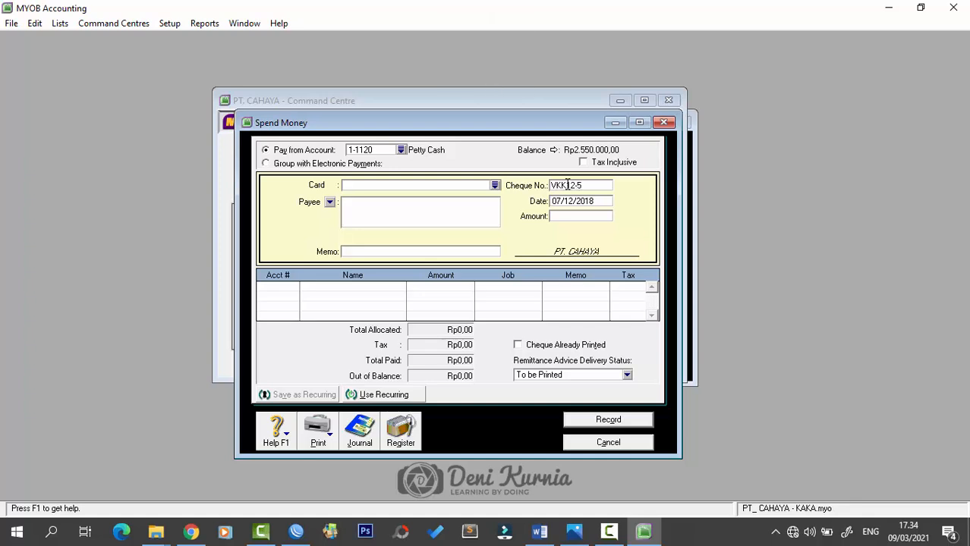
key(Tab)
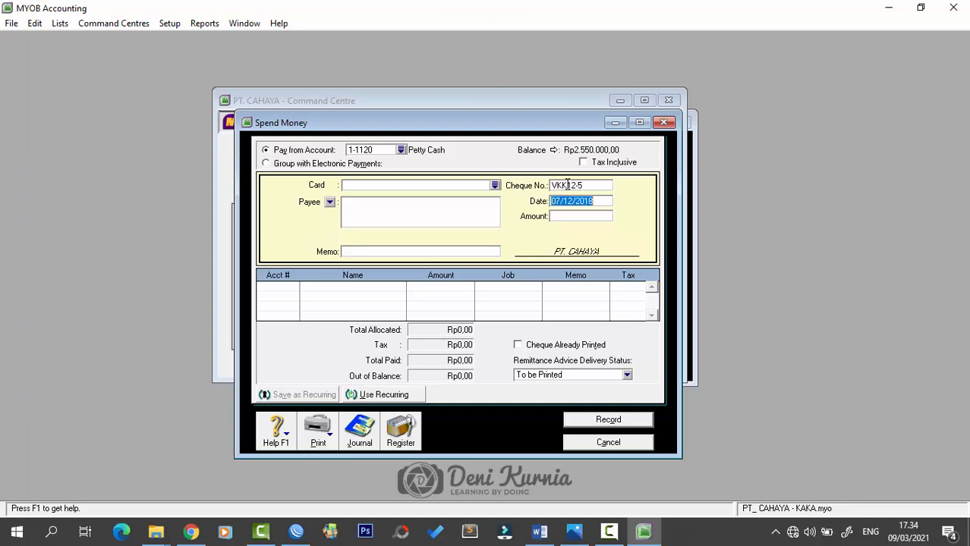
text(08/12/2018)
key(Tab)
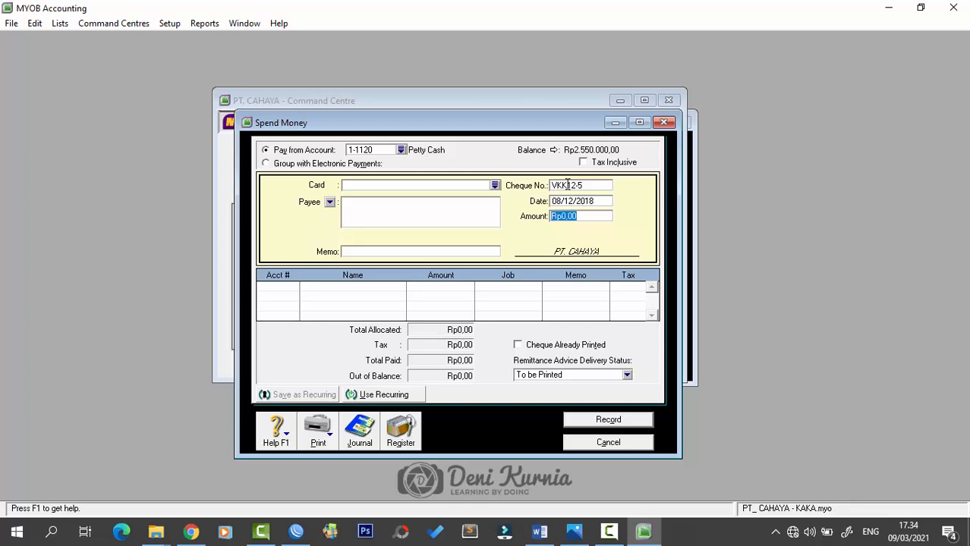
text(600.)
text(000)
key(Tab)
key(Tab)
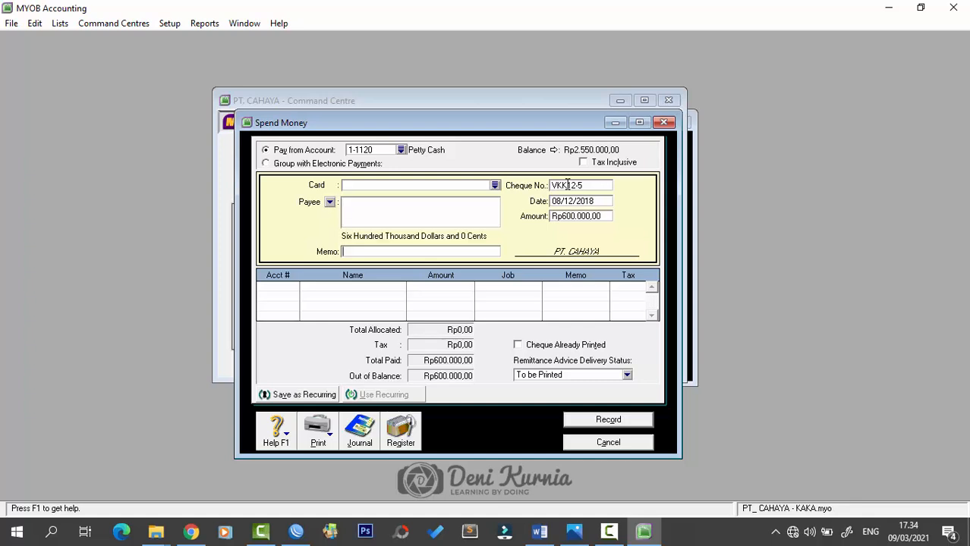
text(Tagihan Rekening PAM No)
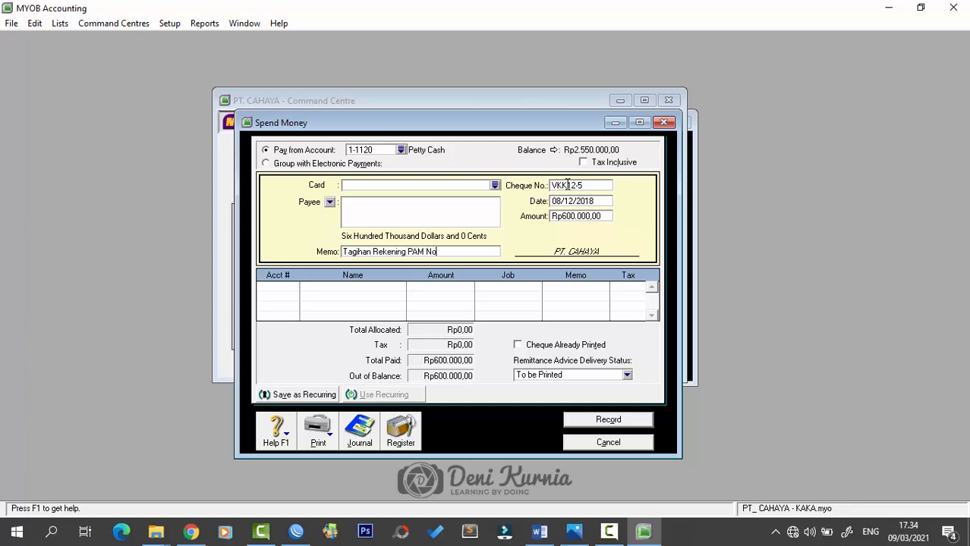
text(v. 2018)
key(Tab)
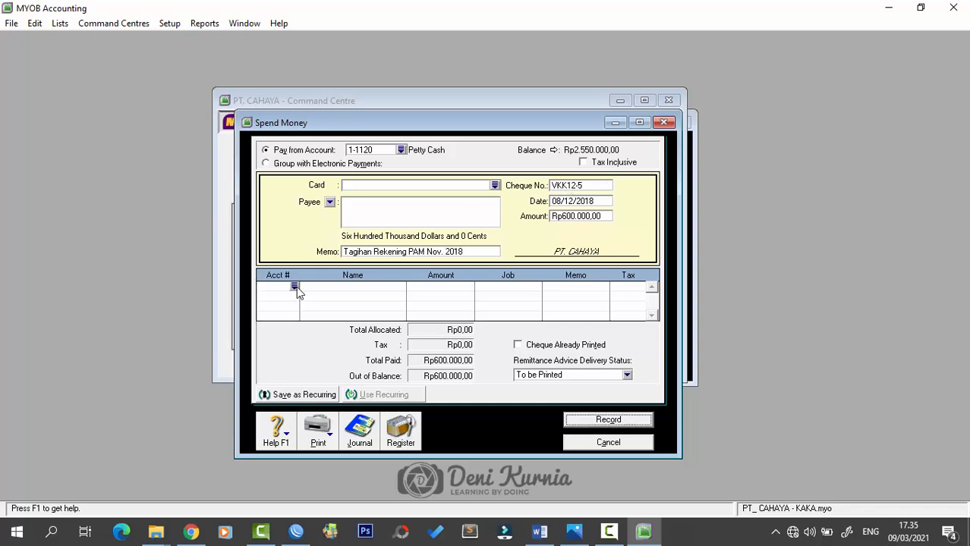
- Allocate the payment to 6-2100 Utility Expenses, record it, and close the form
click(295, 286)
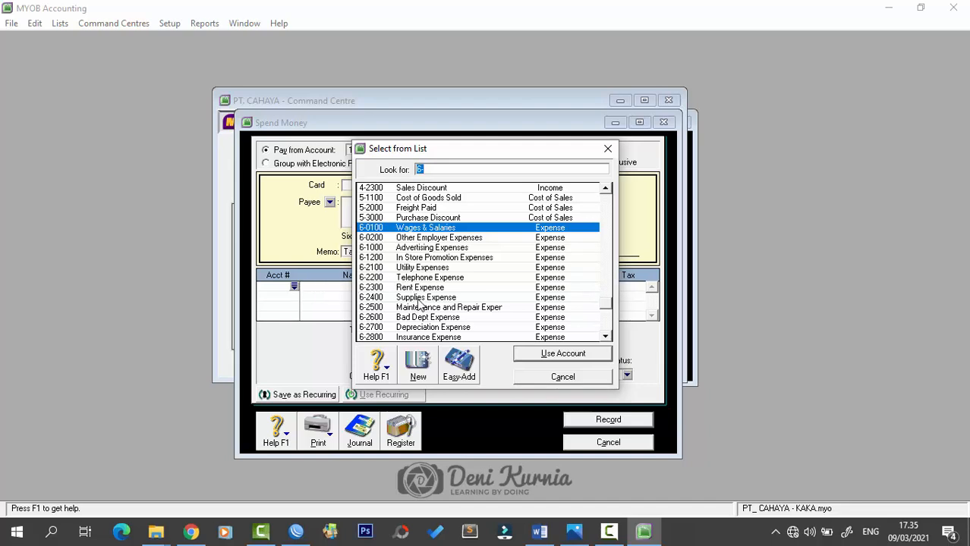
click(425, 271)
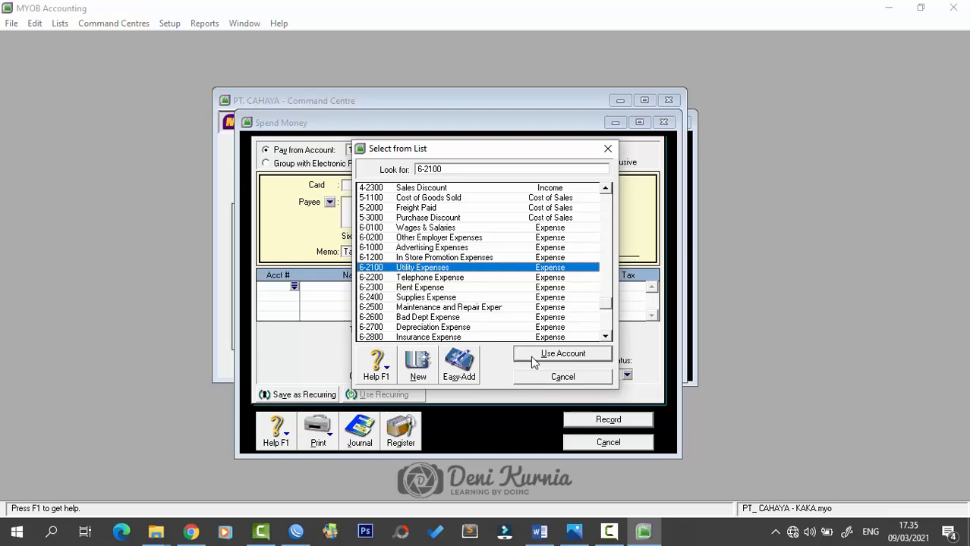
click(563, 354)
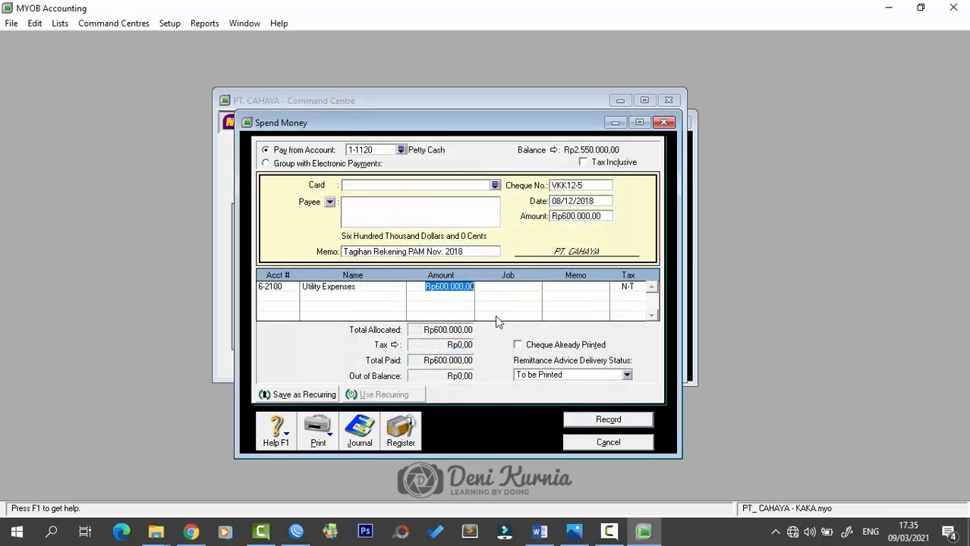
key(Tab)
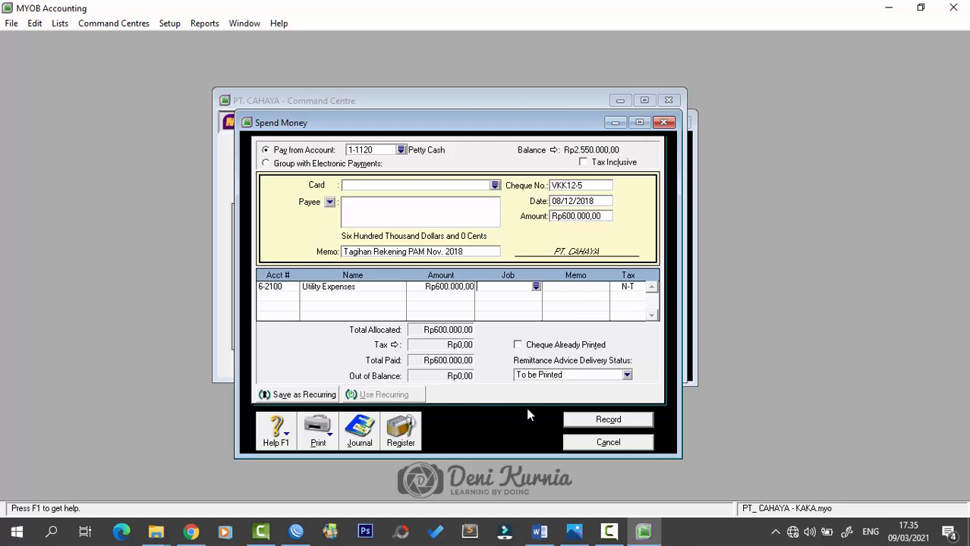
click(590, 423)
click(598, 443)
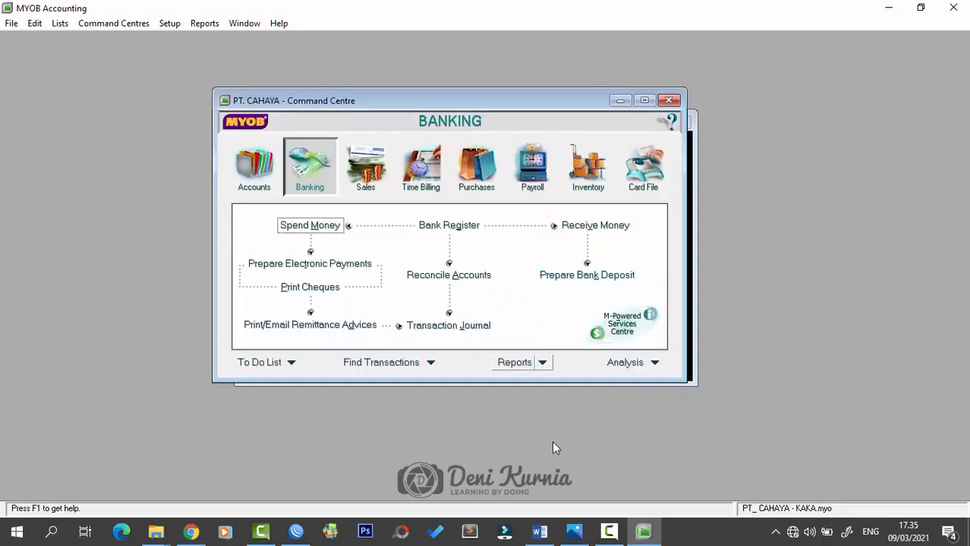
click(540, 531)
scroll(519, 278, down, 8)
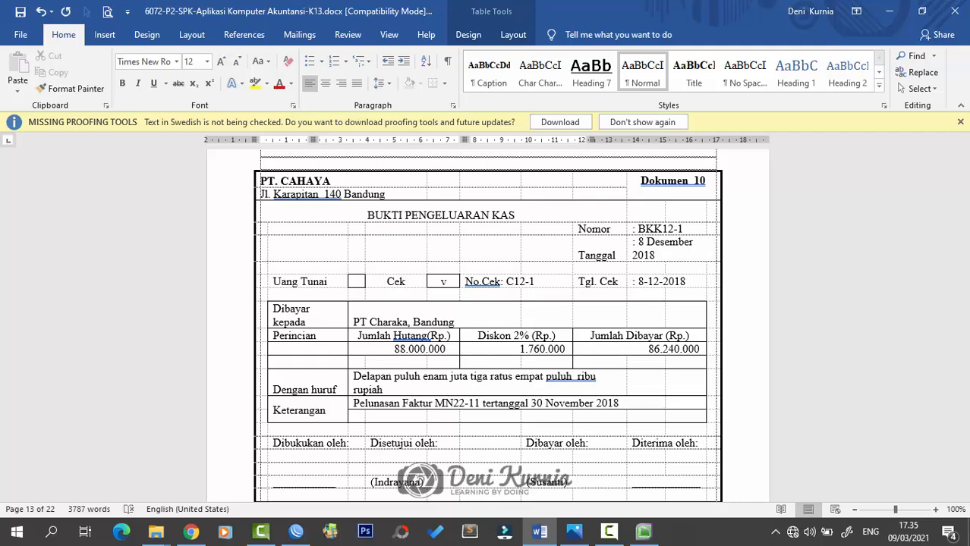
- Review the Rp86.240.000 voucher BKK12-1 in Word, then return to MYOB
click(575, 532)
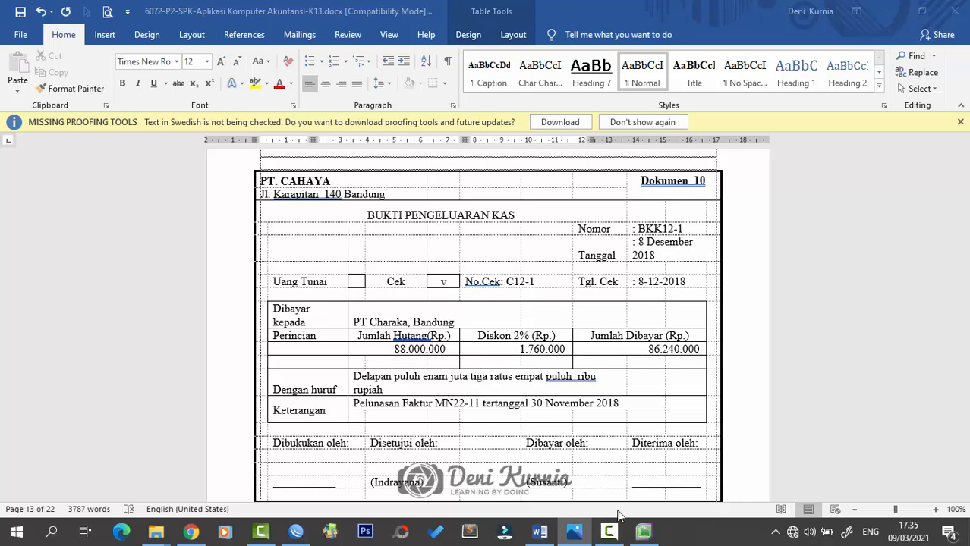
click(645, 533)
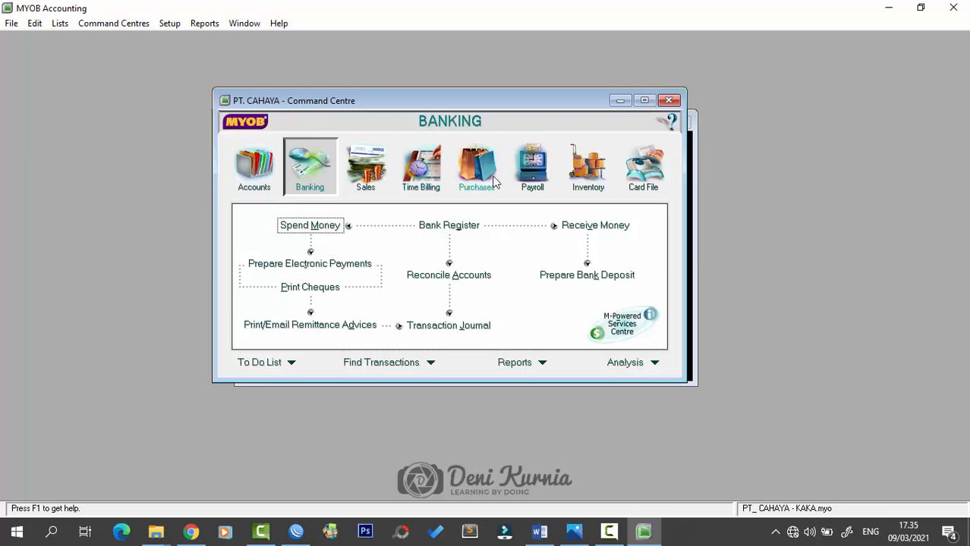
- Open Pay Bills and select PT. Charaka as the supplier
click(466, 174)
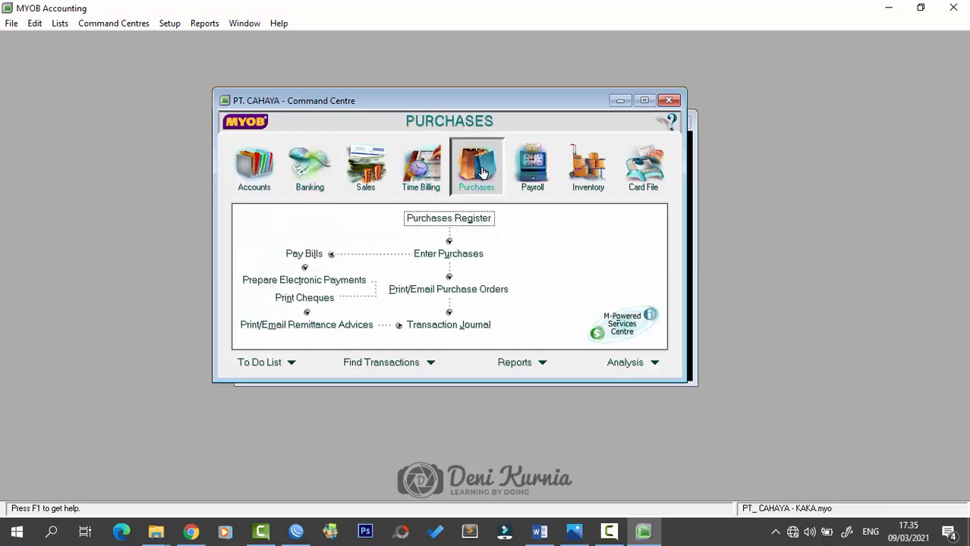
click(314, 257)
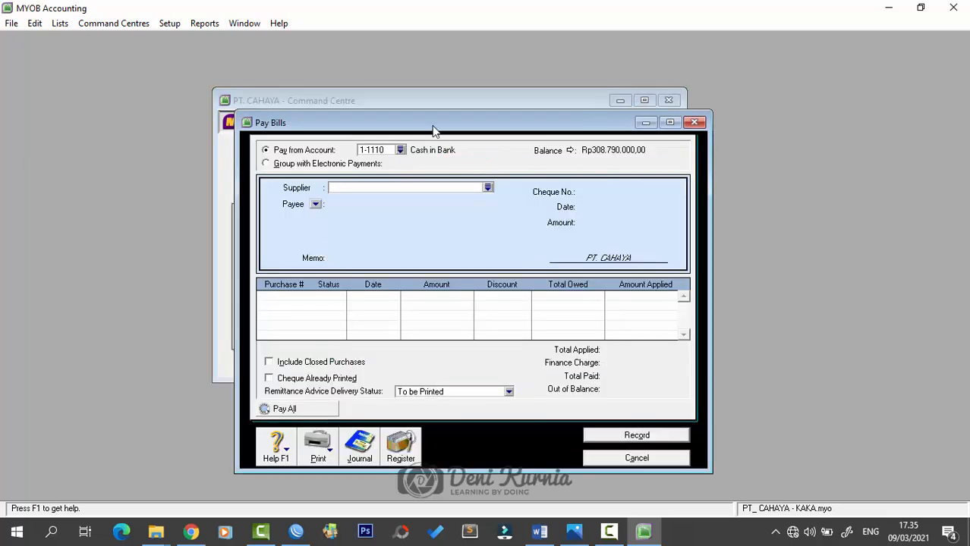
drag(434, 125, 429, 97)
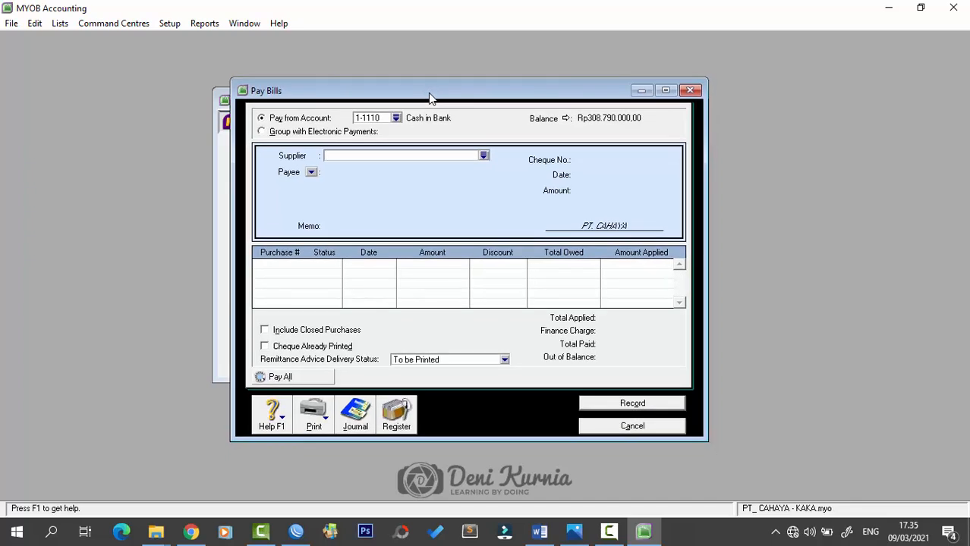
click(483, 155)
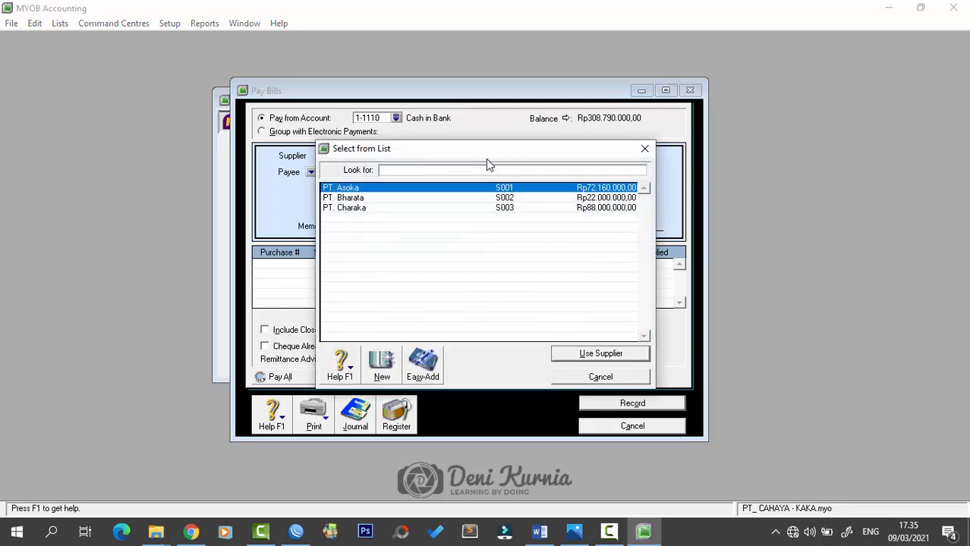
click(355, 208)
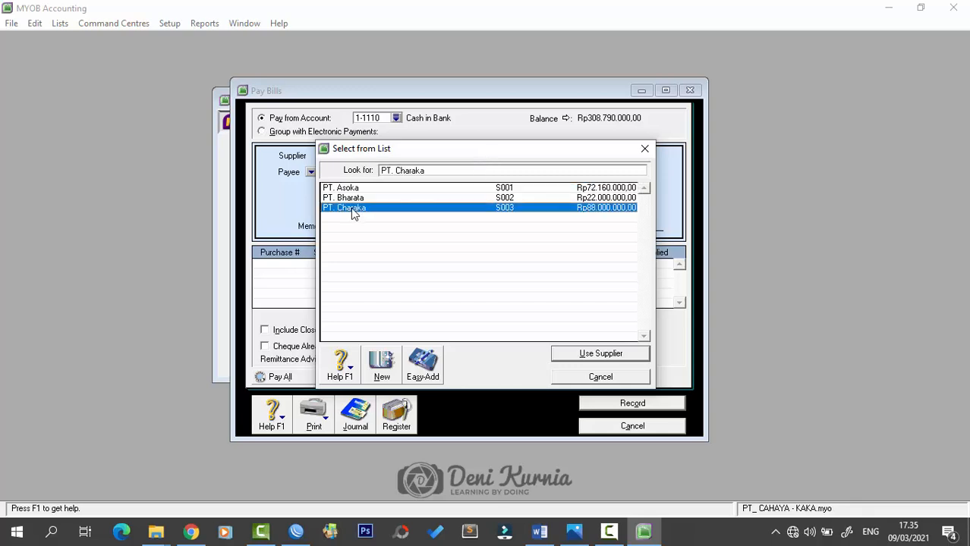
click(587, 353)
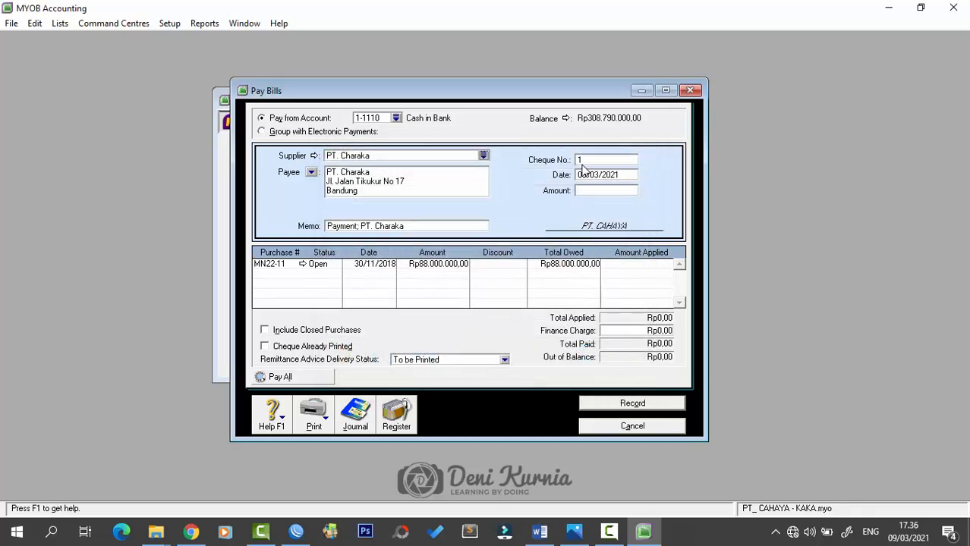
- Enter cheque BKK12-1, date 8/12/2018 and amount 86.240.000
click(594, 161)
key(Caps_Lock)
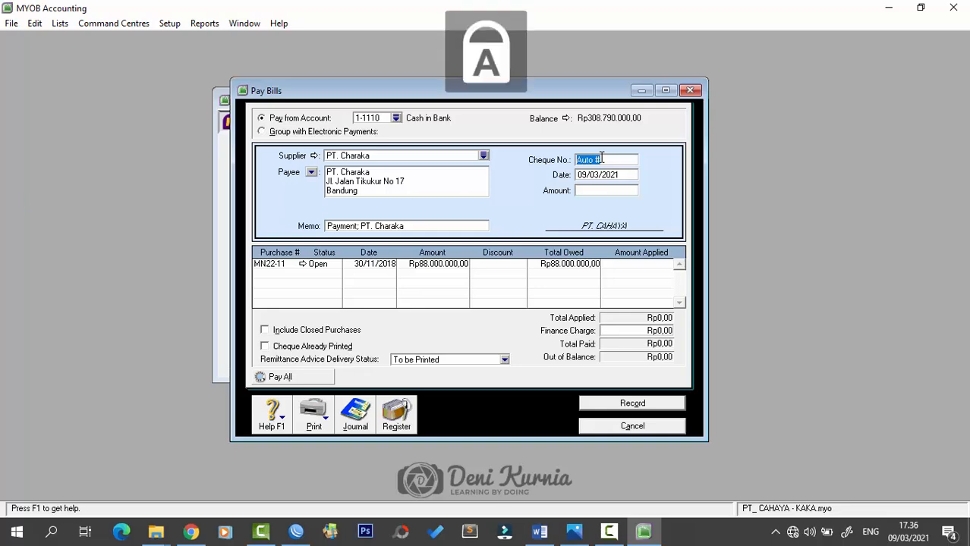
text(BKK120)
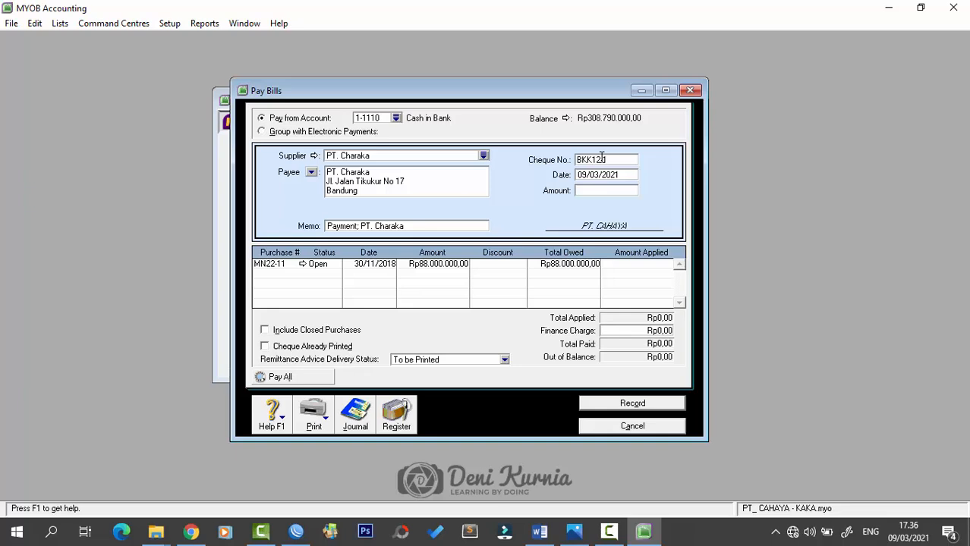
key(Tab)
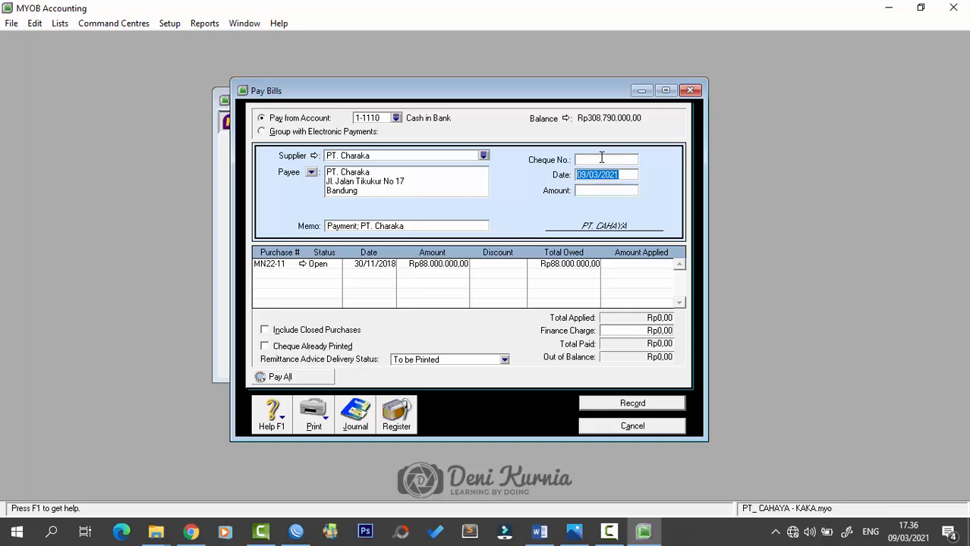
text(8)
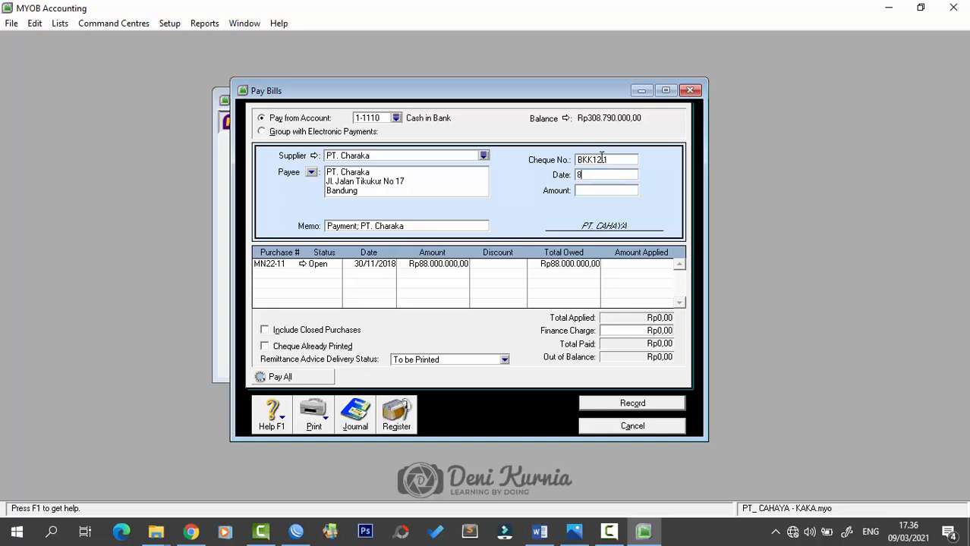
text(/12/201)
text(8)
key(Tab)
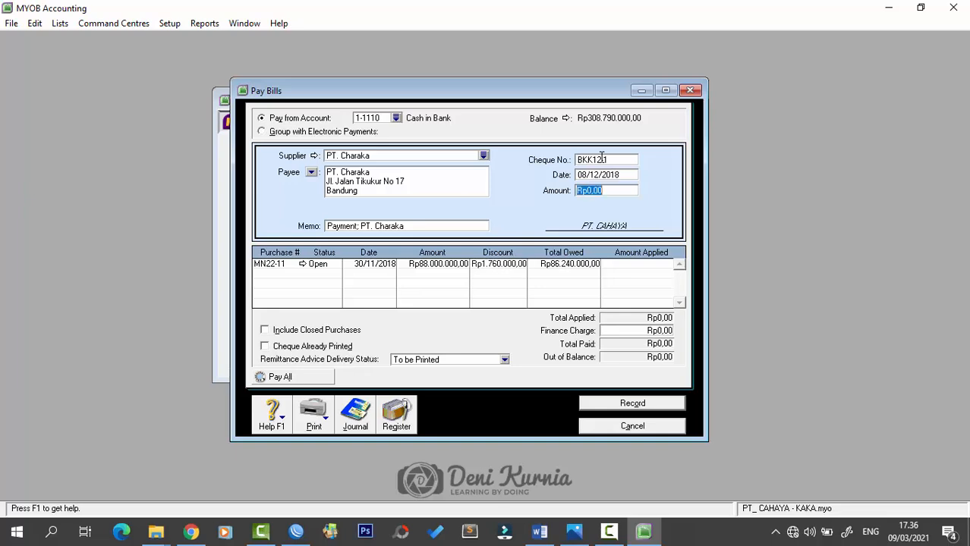
text(86.)
text(24)
text(0.000)
key(Tab)
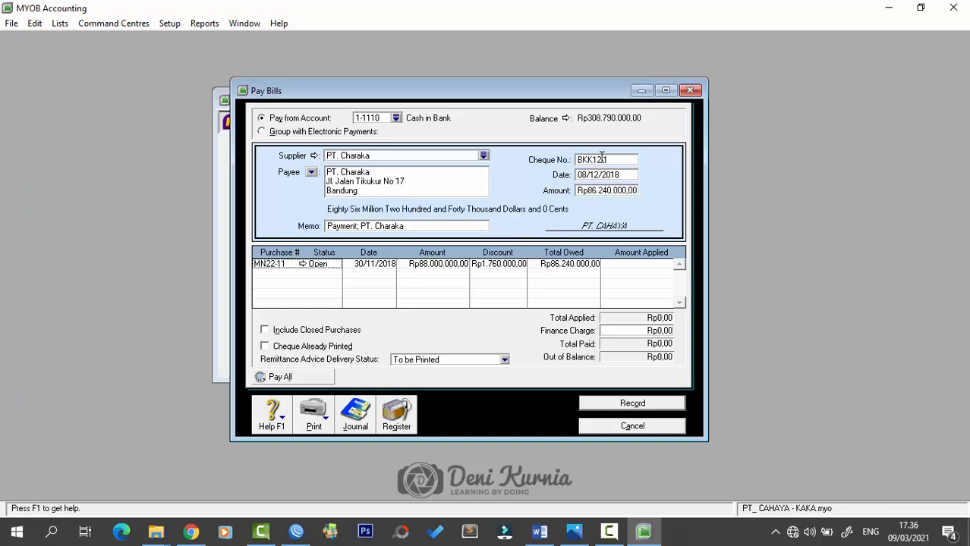
- Add memo 'Pelunasan Faktur MN22-11 PT. Charaka', apply to MN22-11, record, and print later
click(408, 226)
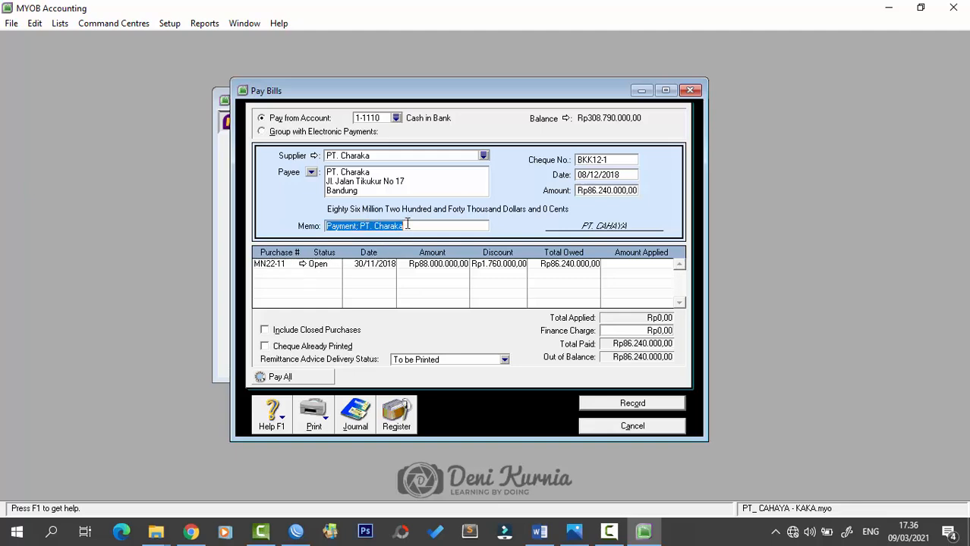
key(BackSpace)
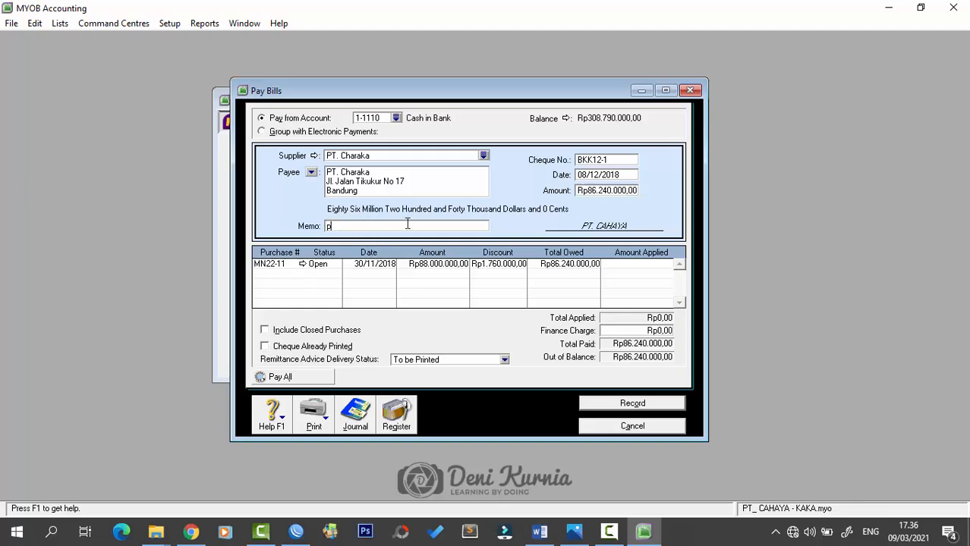
key(Caps_Lock)
text(Pelunasan Faktur MN22-11 PT. Charaka)
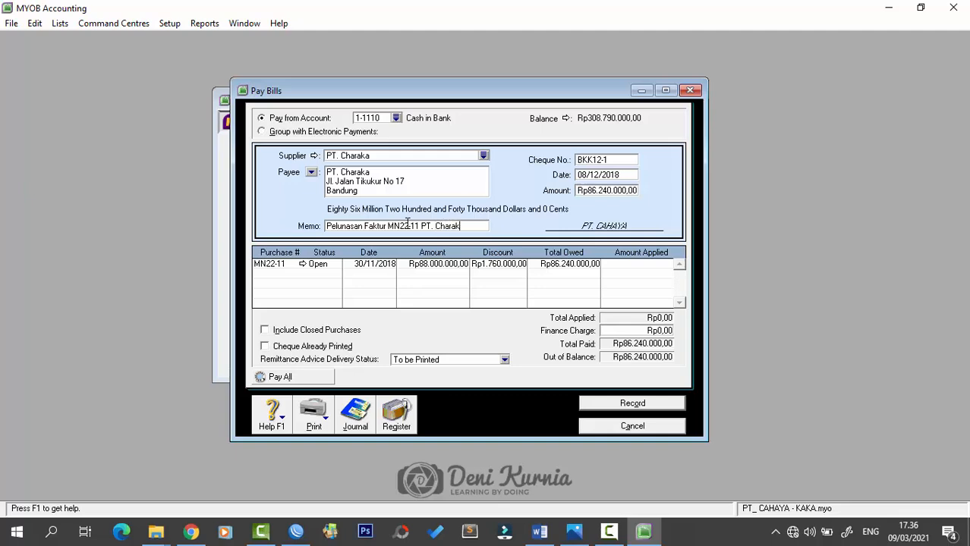
click(618, 266)
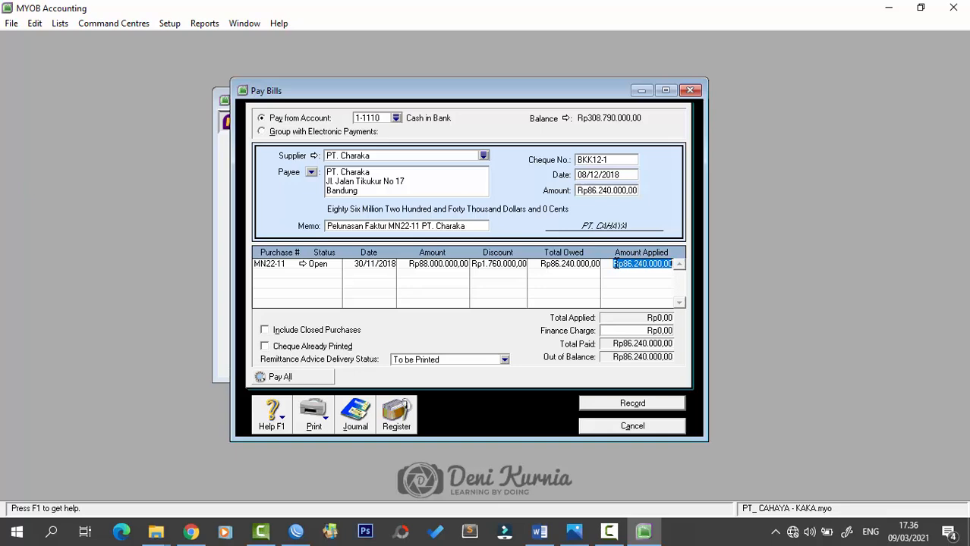
key(Tab)
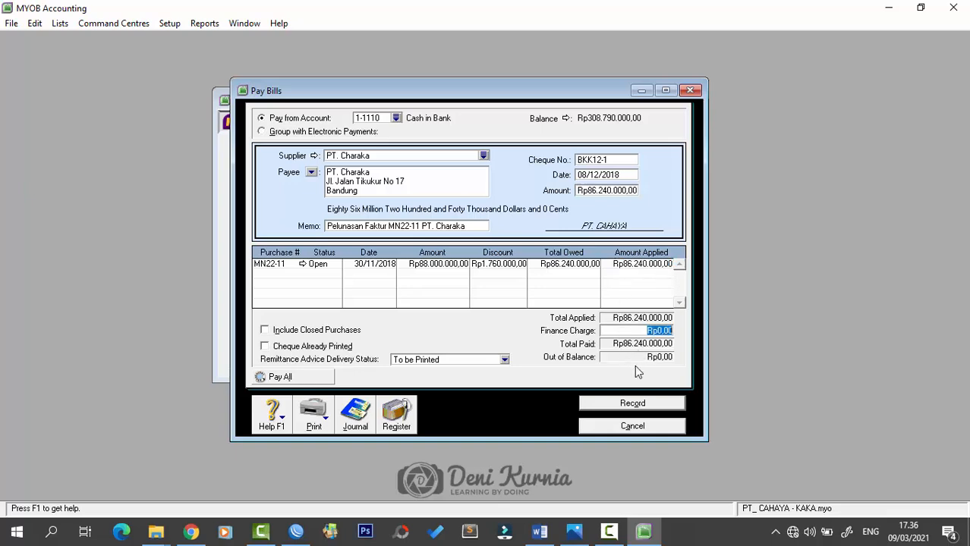
click(620, 404)
click(513, 359)
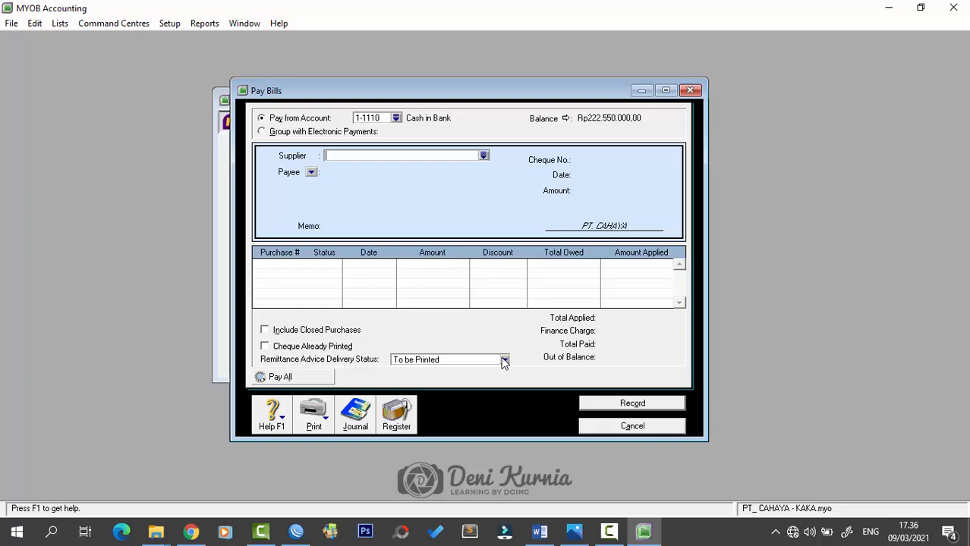
- Close the Pay Bills window and bring up the Word vouchers document
click(690, 91)
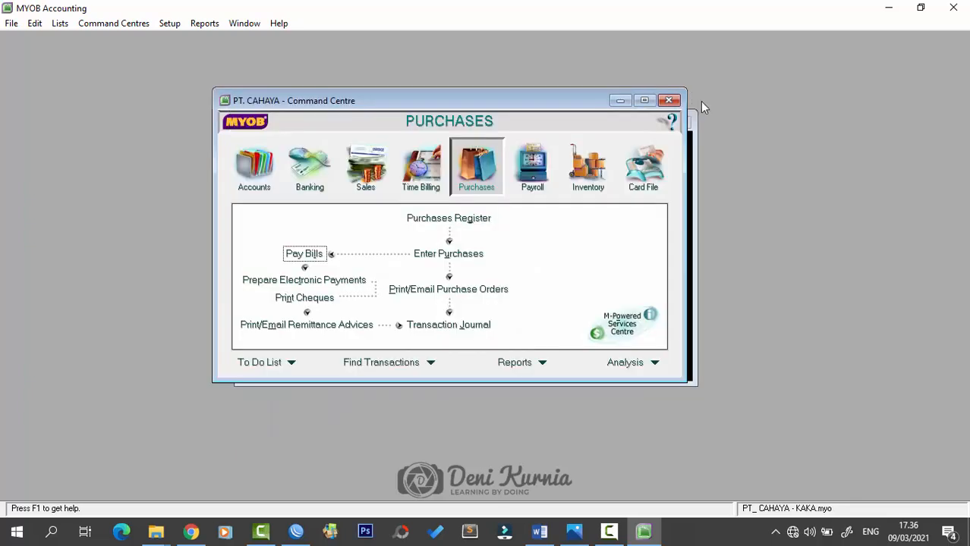
click(540, 531)
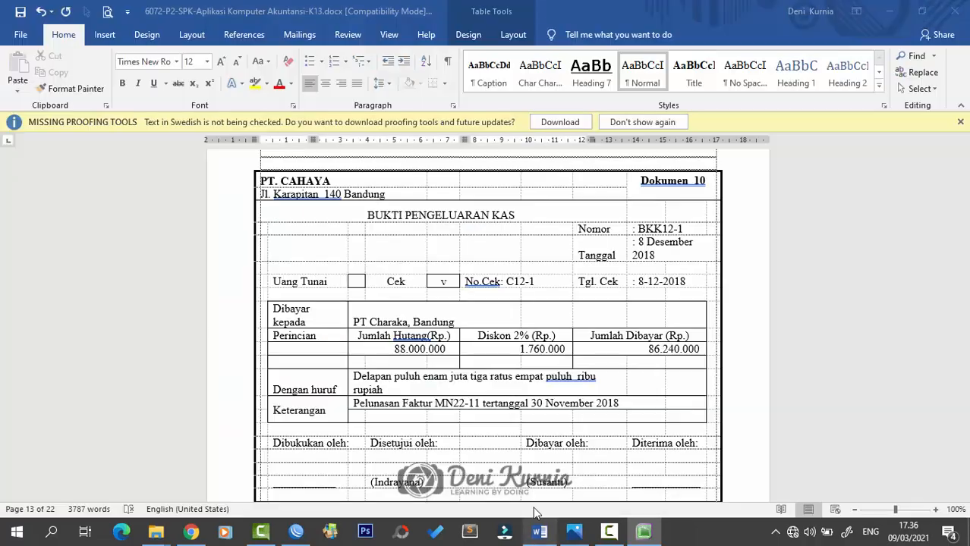
scroll(560, 395, down, 10)
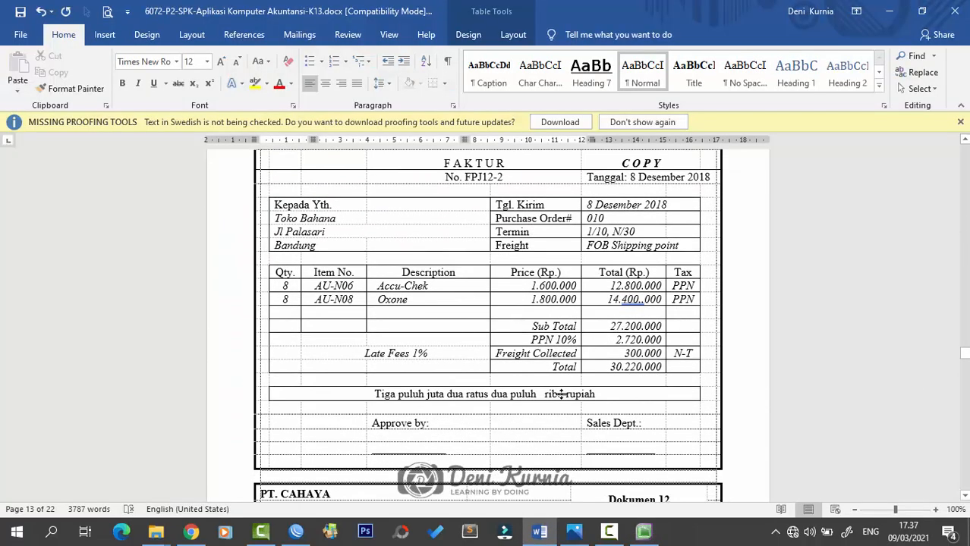
scroll(560, 394, up, 2)
click(574, 531)
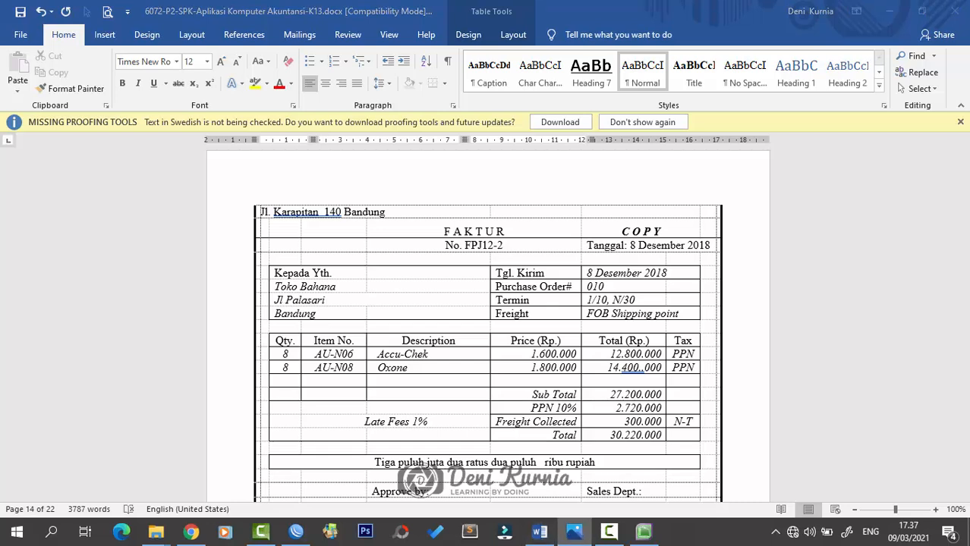
scroll(360, 370, up, 3)
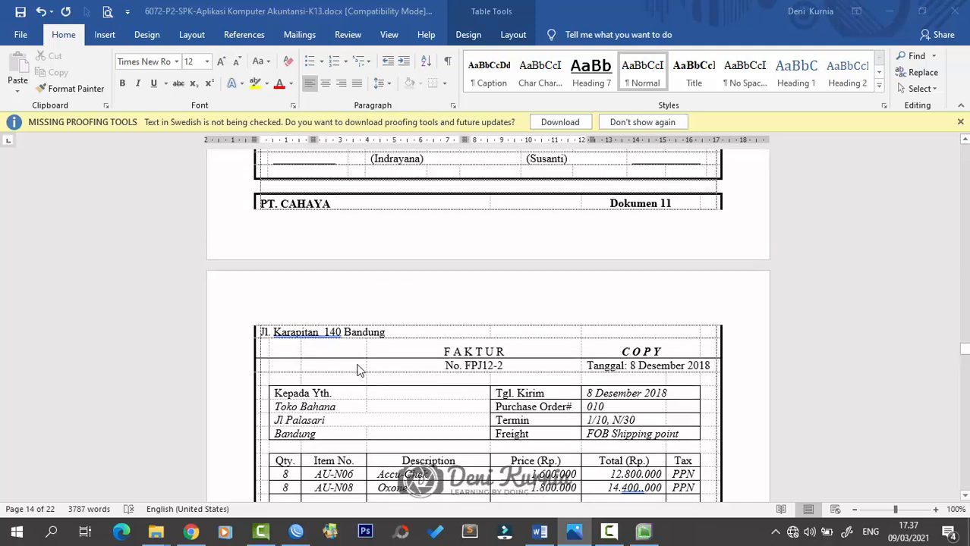
scroll(360, 369, up, 1)
- Move the Dokumen 11 header to the next page, view invoice FPJ12-2, then return to MYOB
click(298, 241)
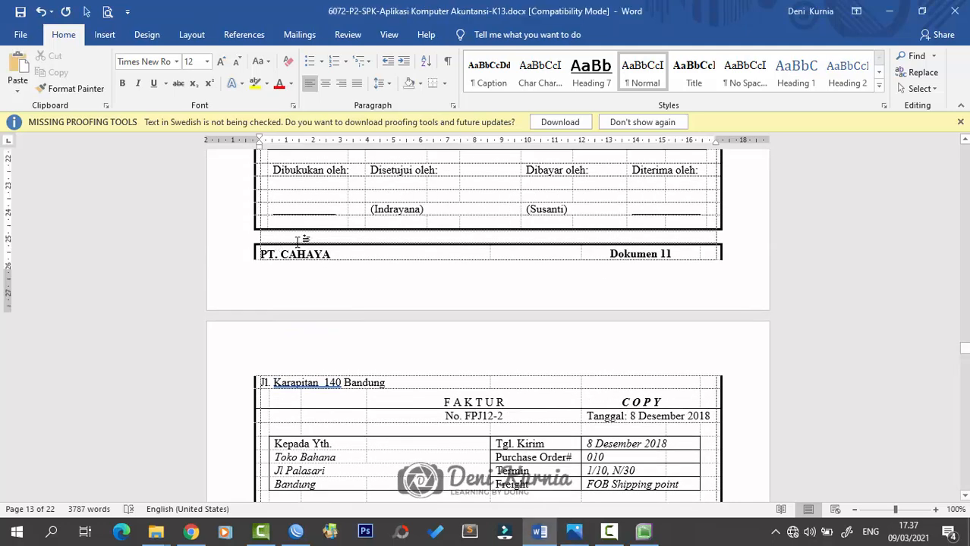
key(Return)
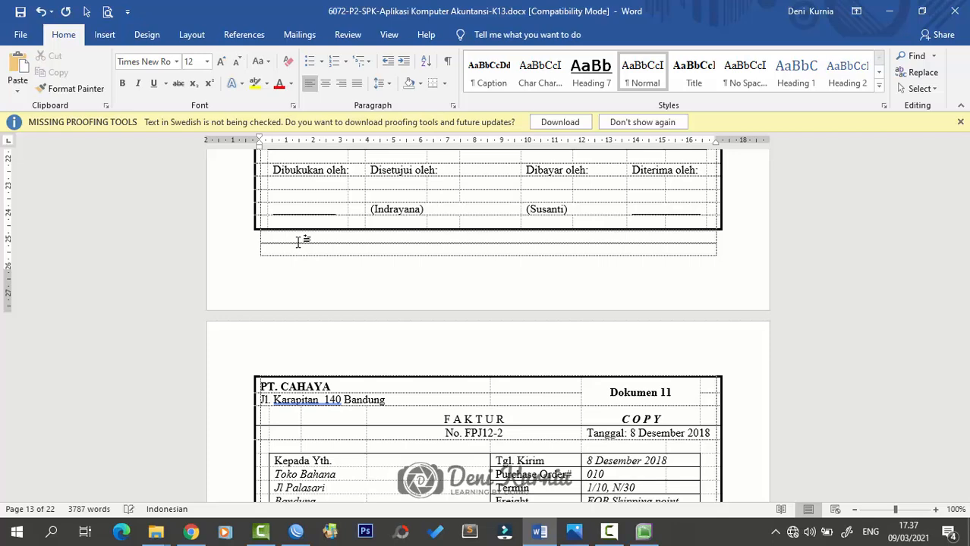
scroll(470, 395, down, 2)
scroll(469, 395, down, 2)
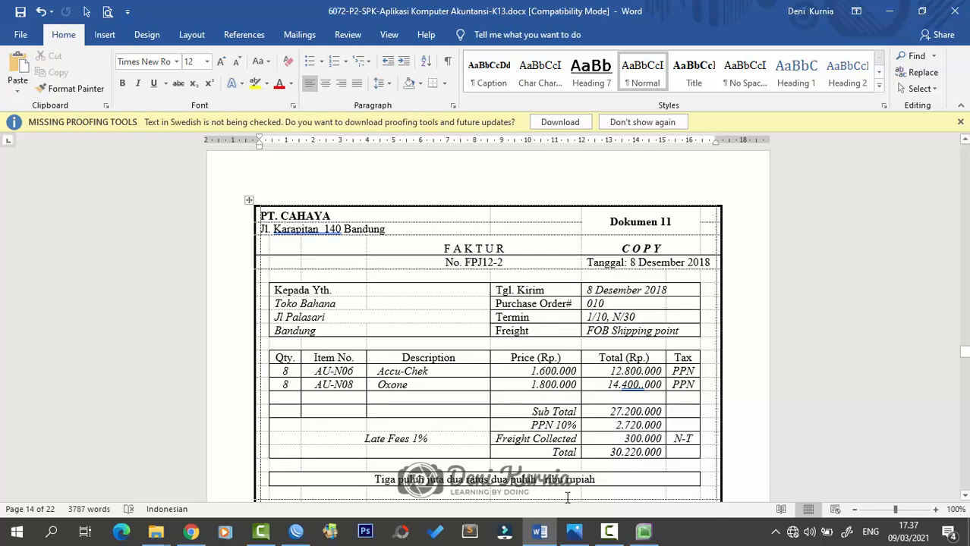
click(644, 531)
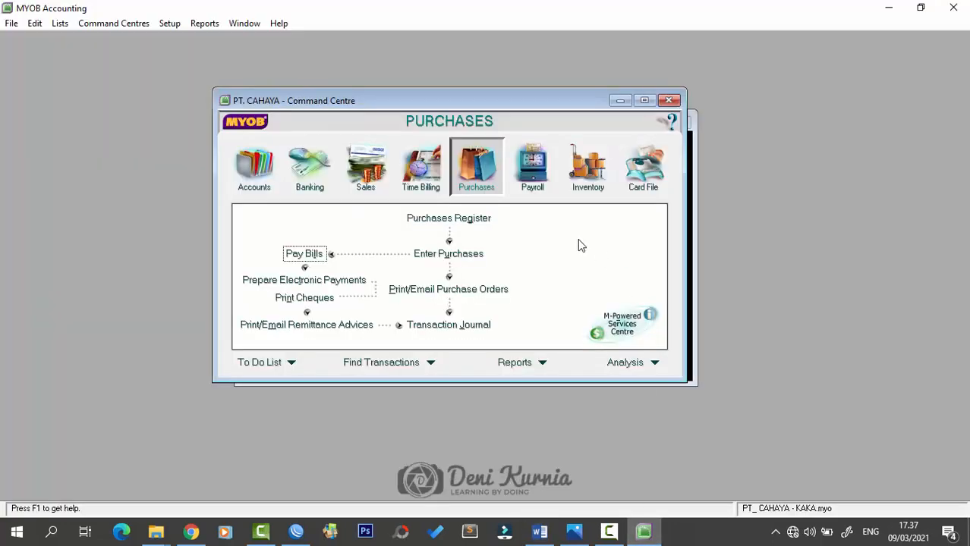
- Start a new sale for customer Toko Bahana
click(361, 176)
click(447, 255)
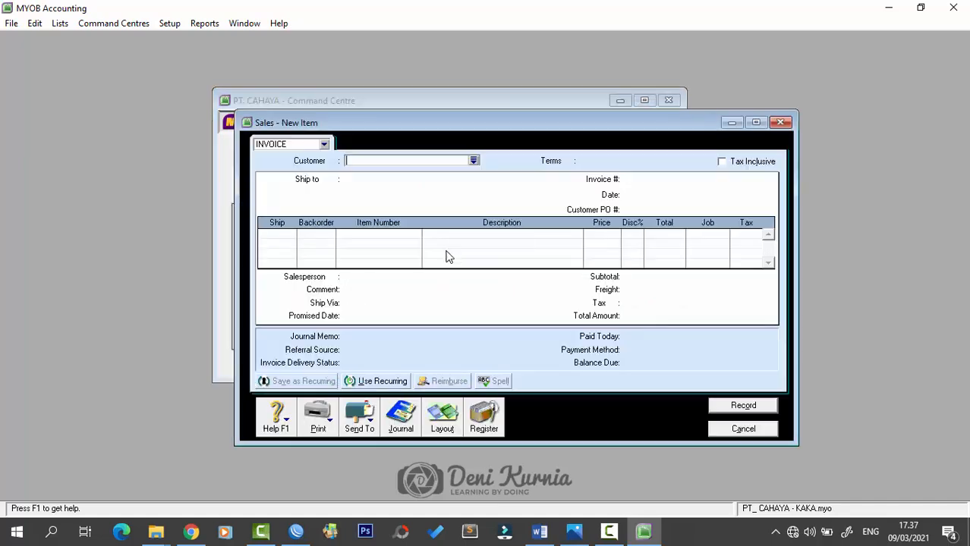
click(475, 160)
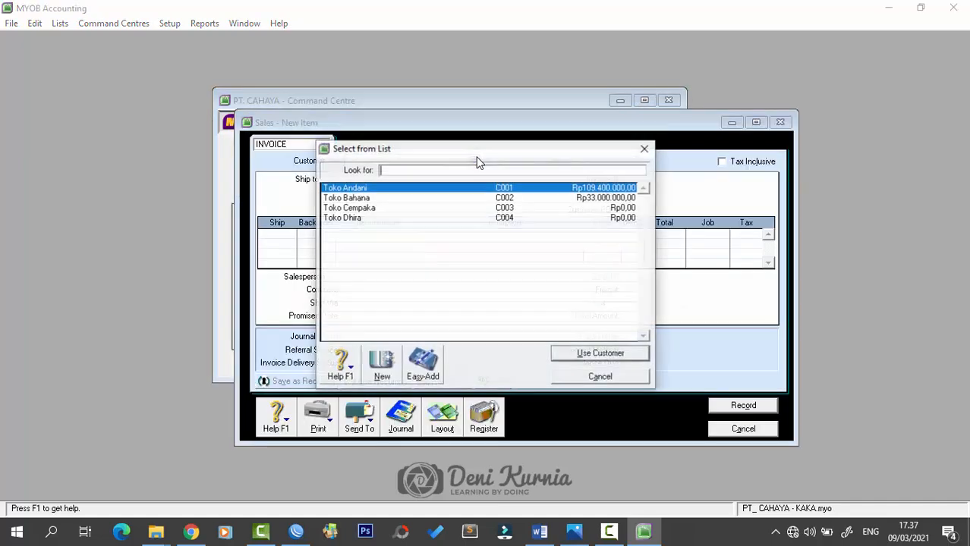
click(367, 199)
click(577, 354)
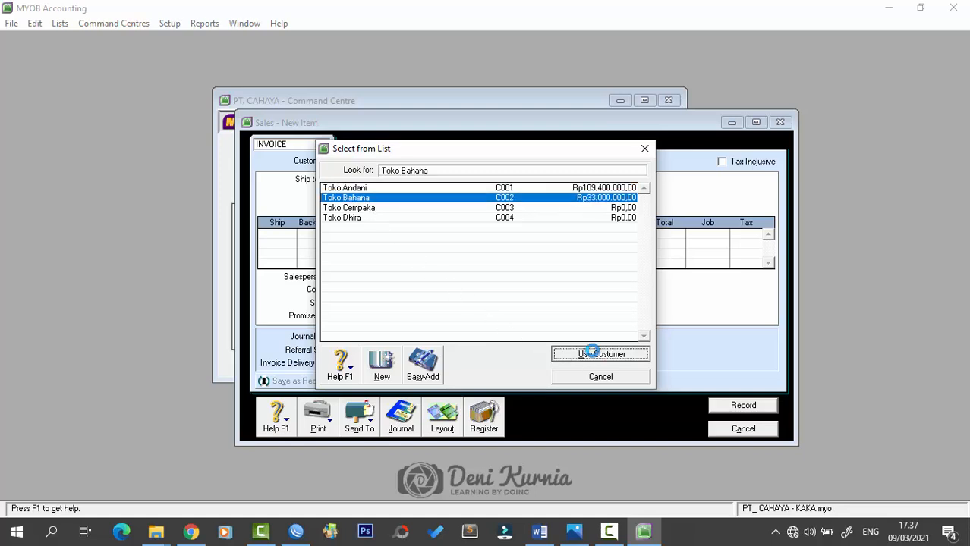
- Set invoice number FPJ12-2 and date 8/12/2018
click(651, 180)
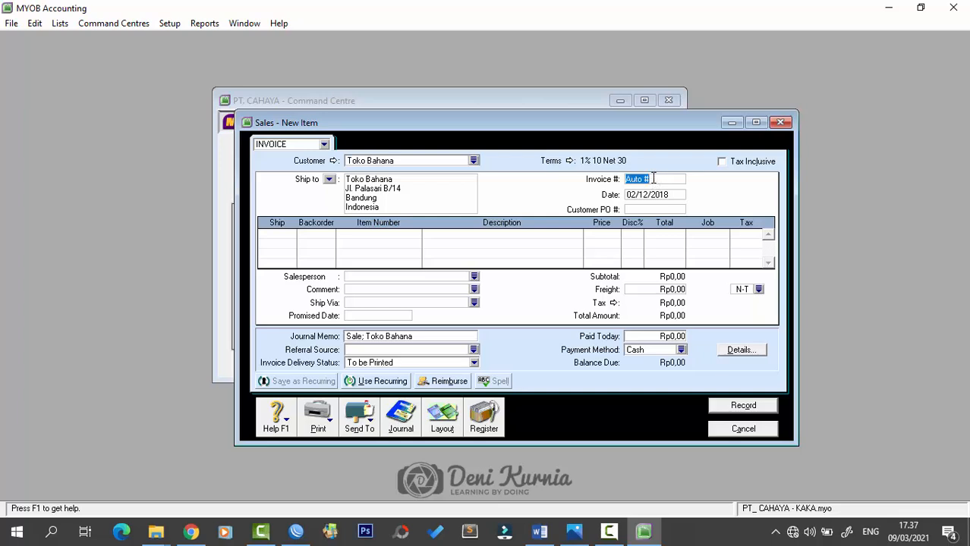
key(Caps_Lock)
text(F)
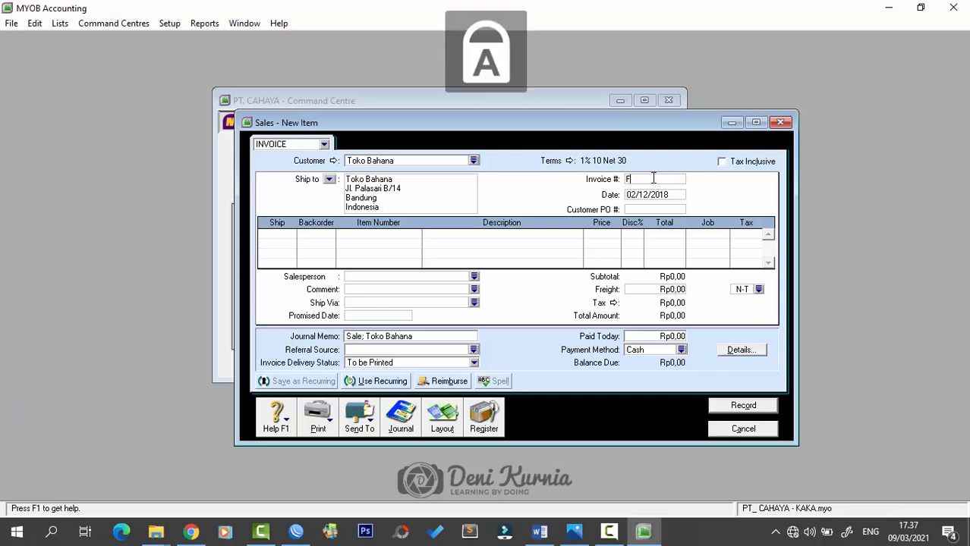
text(PJ12-2)
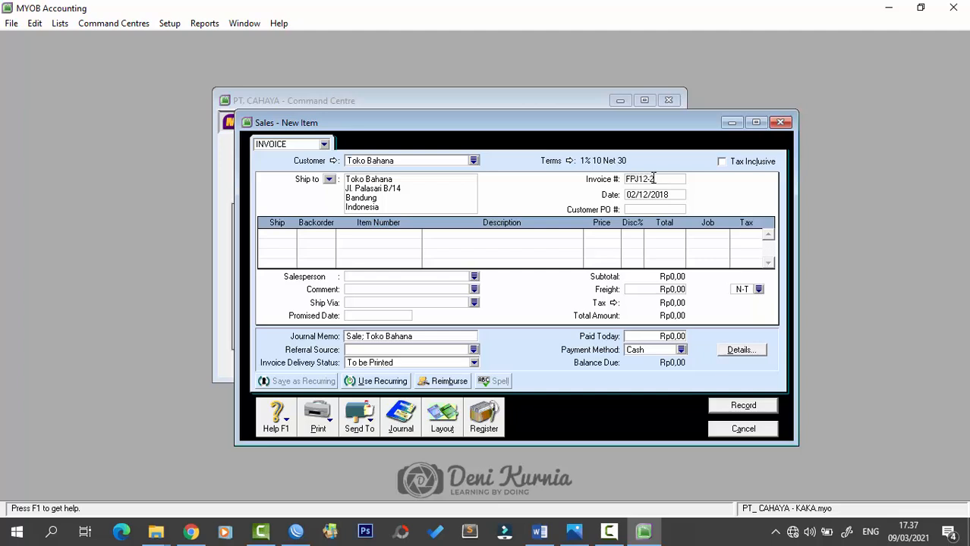
key(Tab)
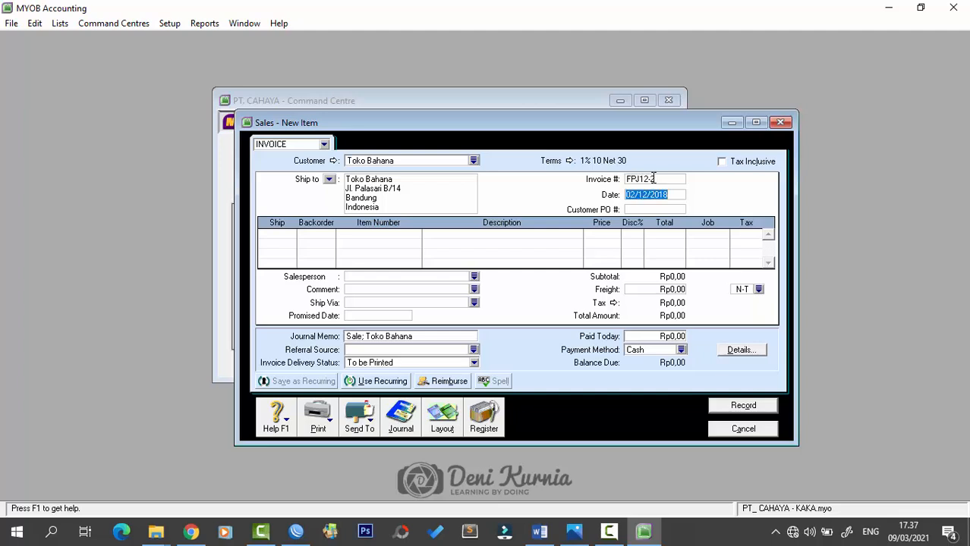
text(8/12/2018)
key(Tab)
key(Tab)
key(Tab)
- Add the first line: 8 of item AU-N06 at 1.600.000
click(267, 237)
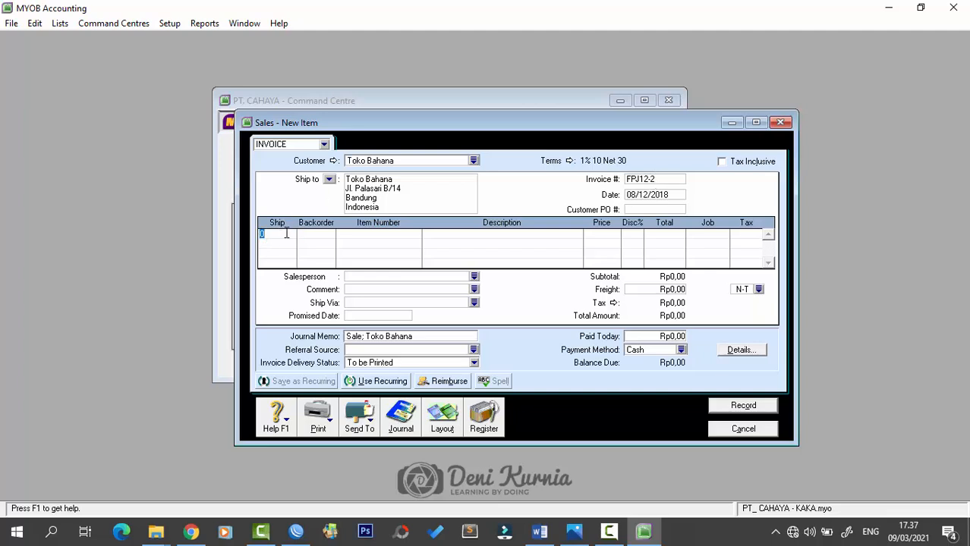
text(8)
key(Tab)
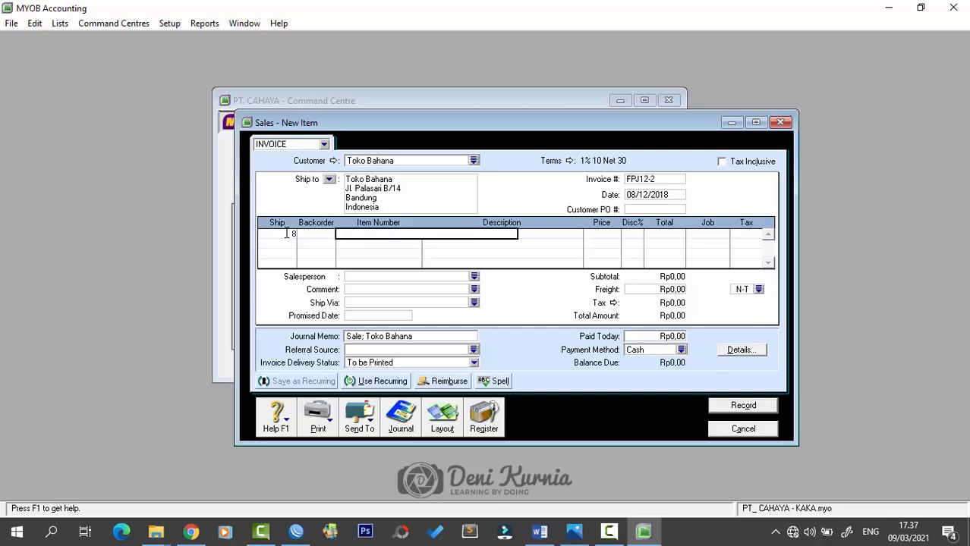
text(AU-N06)
key(Tab)
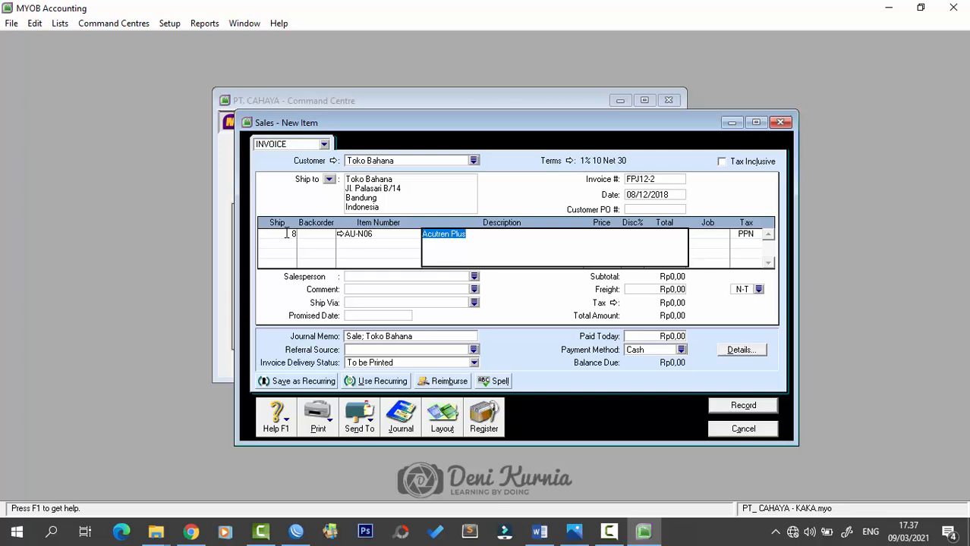
key(Tab)
text(1600000)
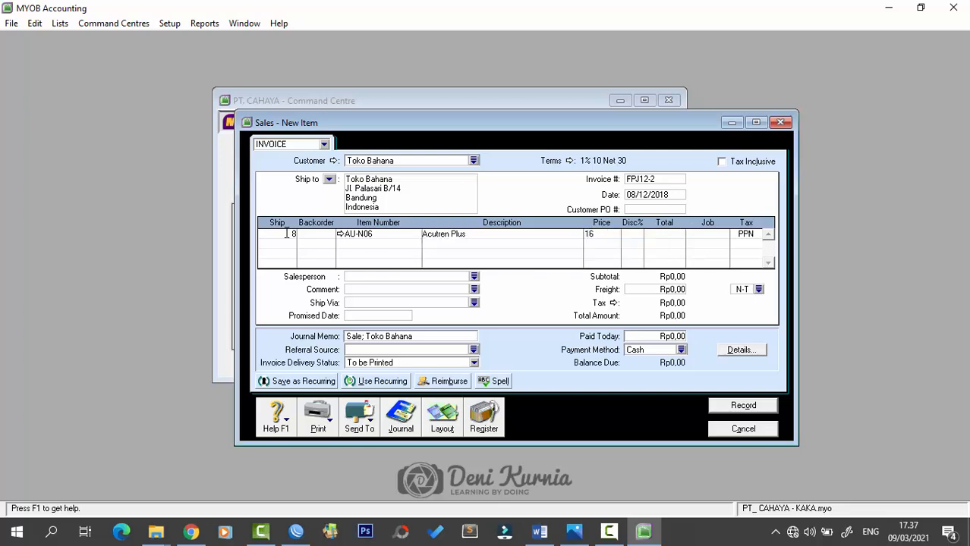
key(Tab)
key(Tab)
key(Tab)
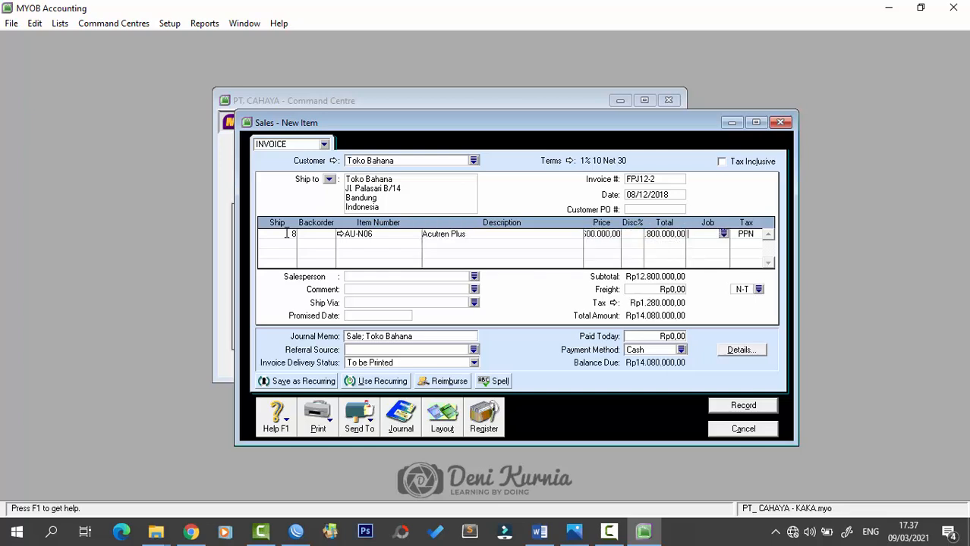
- Add the second line: 8 of item AU-N08 at 1.800.000
key(Tab)
key(Tab)
text(8)
key(Tab)
key(Tab)
text(AQ)
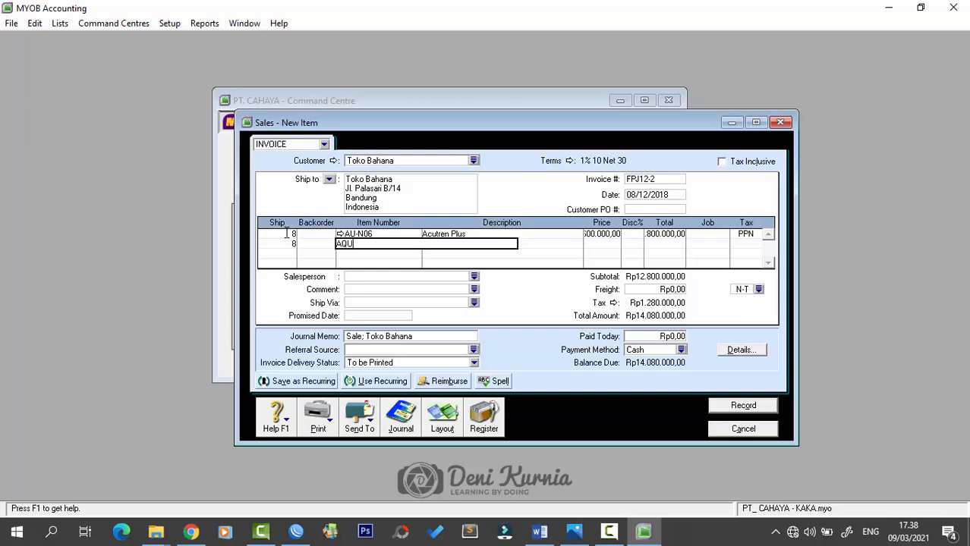
key(BackSpace)
key(BackSpace)
text(AU-N08)
key(Tab)
key(Tab)
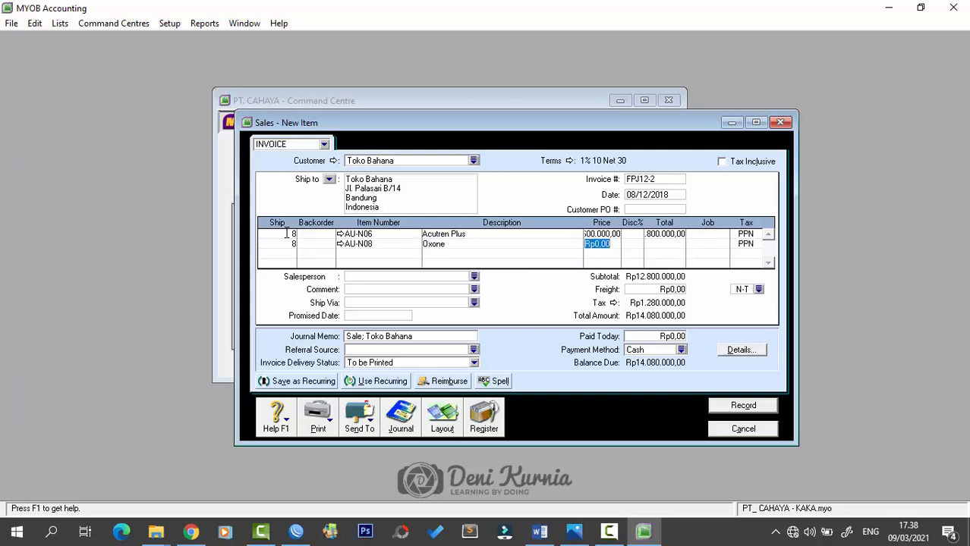
text(1800000)
key(Tab)
key(Tab)
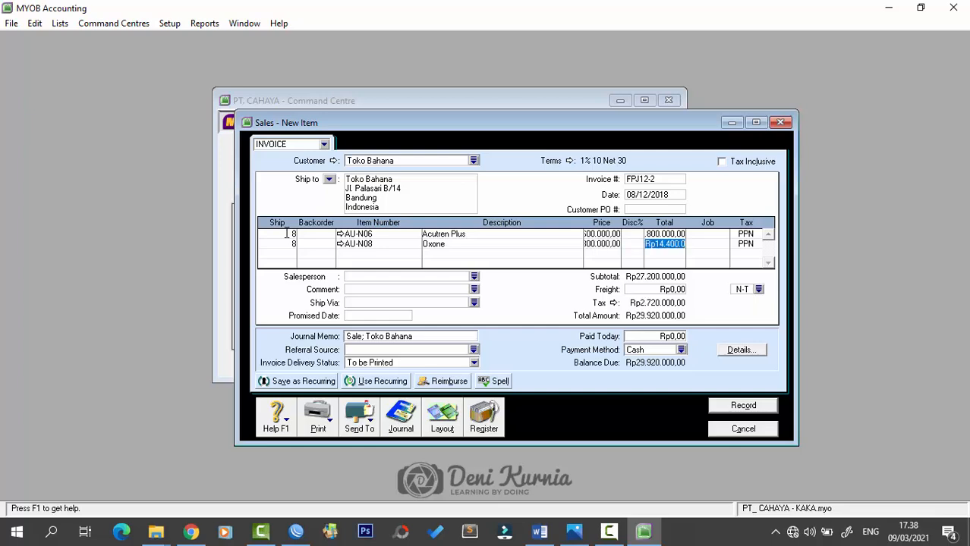
key(Tab)
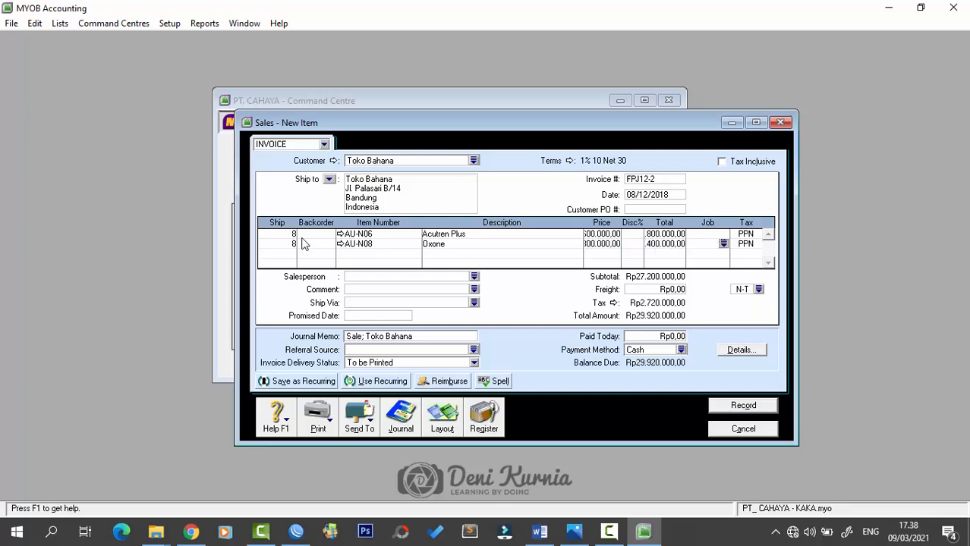
- Add 300.000 freight, record FPJ12-2 ignoring the spelling flags, and close the sales window
click(652, 289)
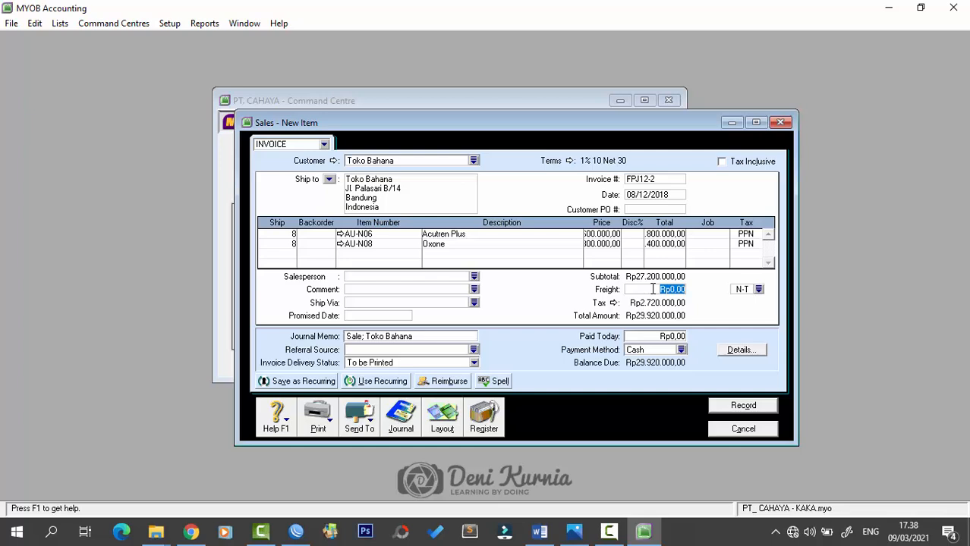
text(300000)
key(Tab)
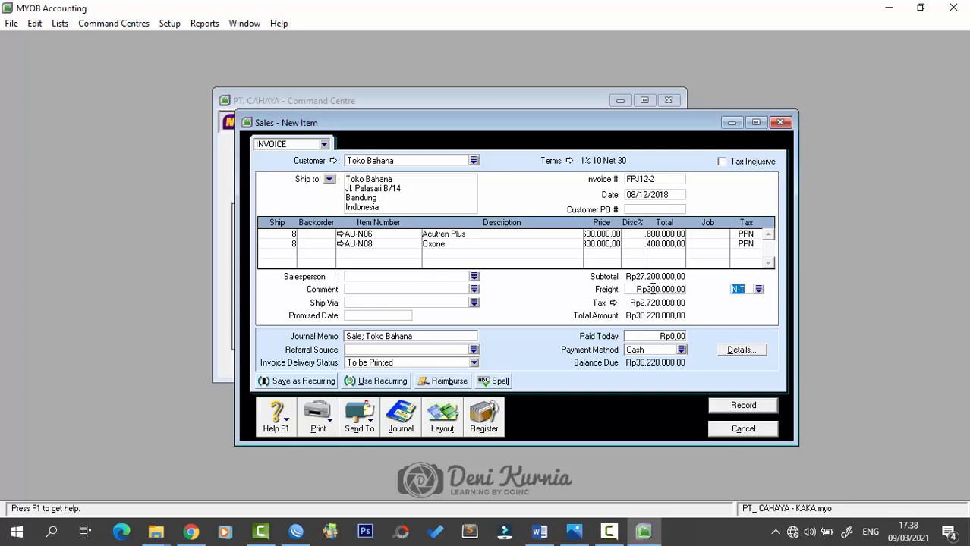
click(742, 408)
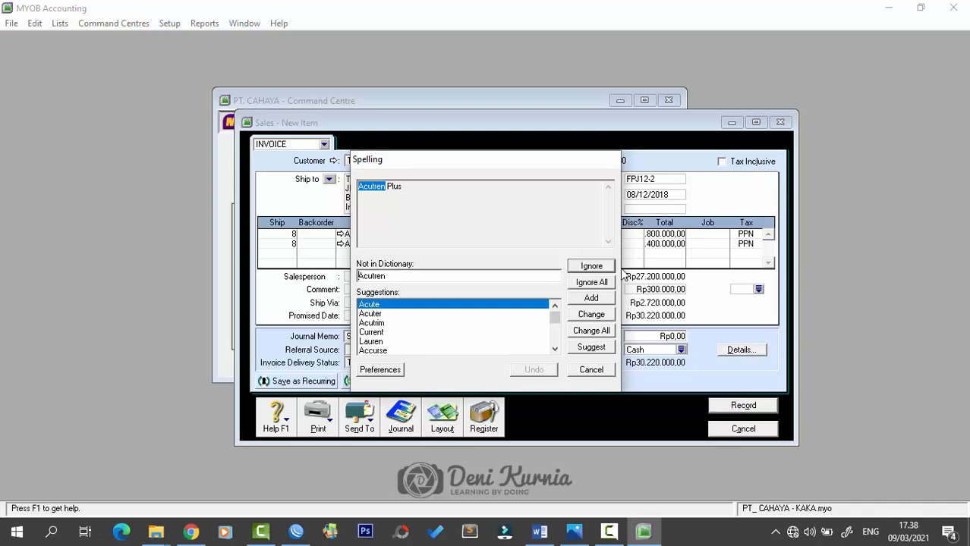
click(593, 266)
click(594, 267)
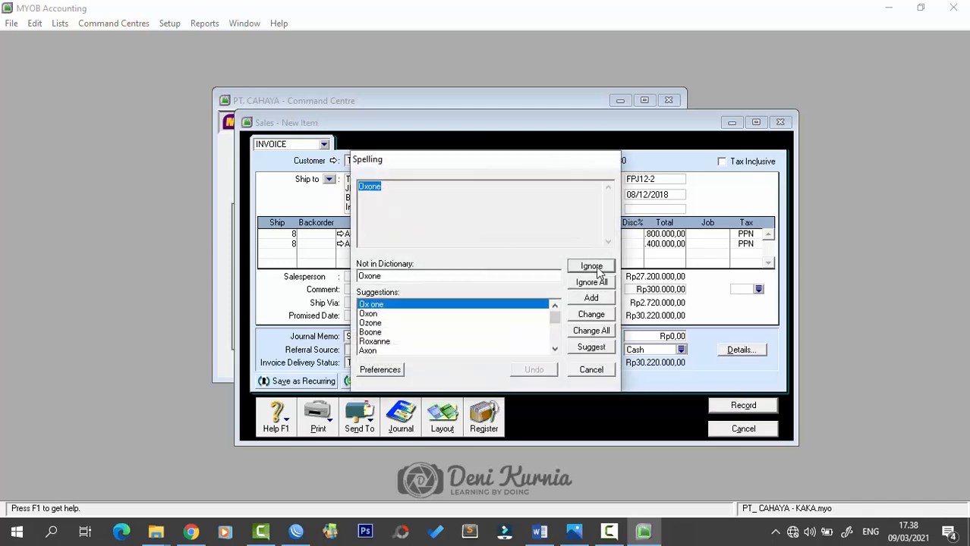
click(597, 269)
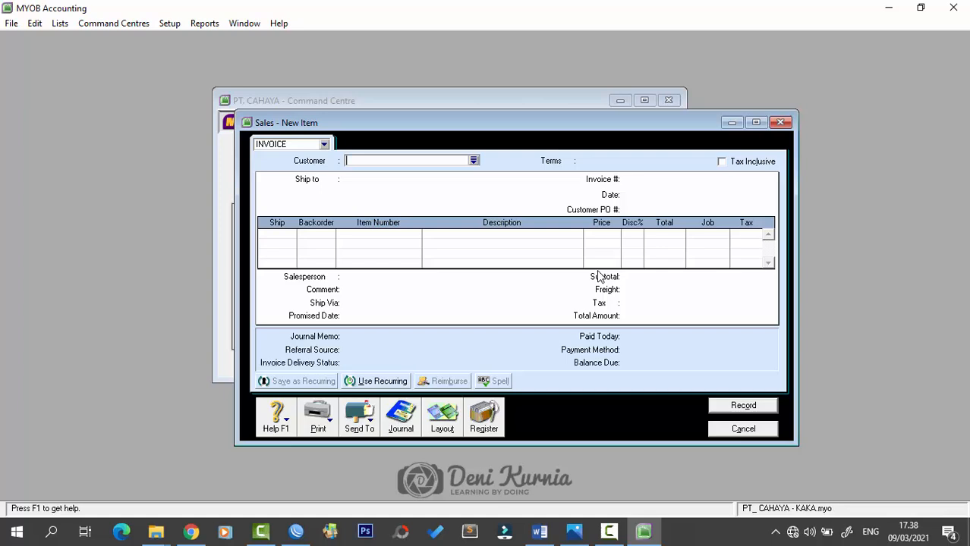
click(780, 122)
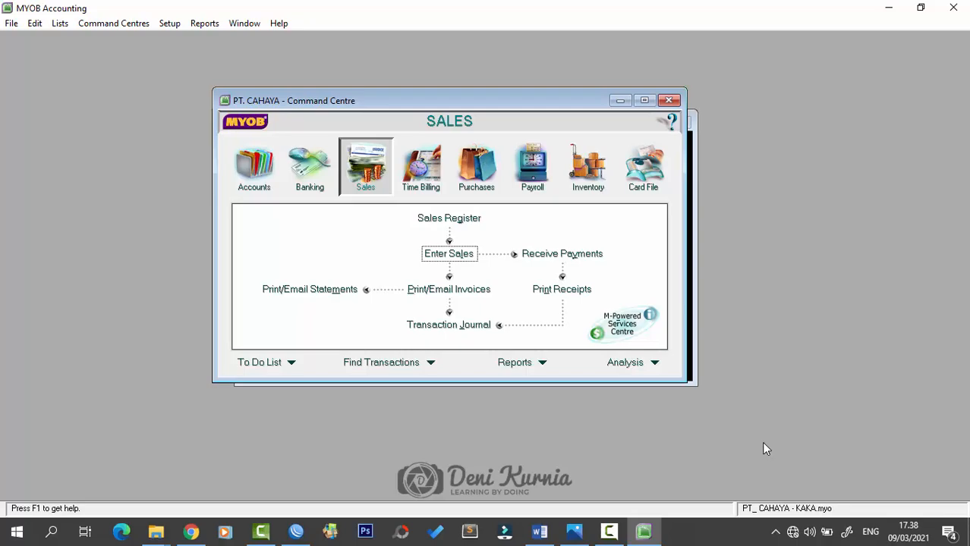
- Scroll Word to Dokumen 12, cash sale note NK12-1, then go back to MYOB
click(539, 532)
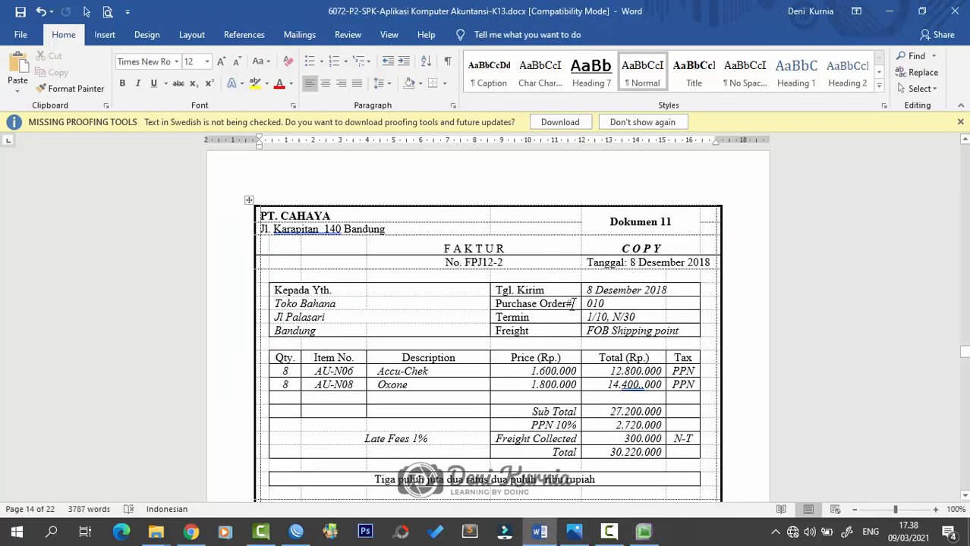
scroll(578, 310, down, 5)
scroll(577, 309, down, 5)
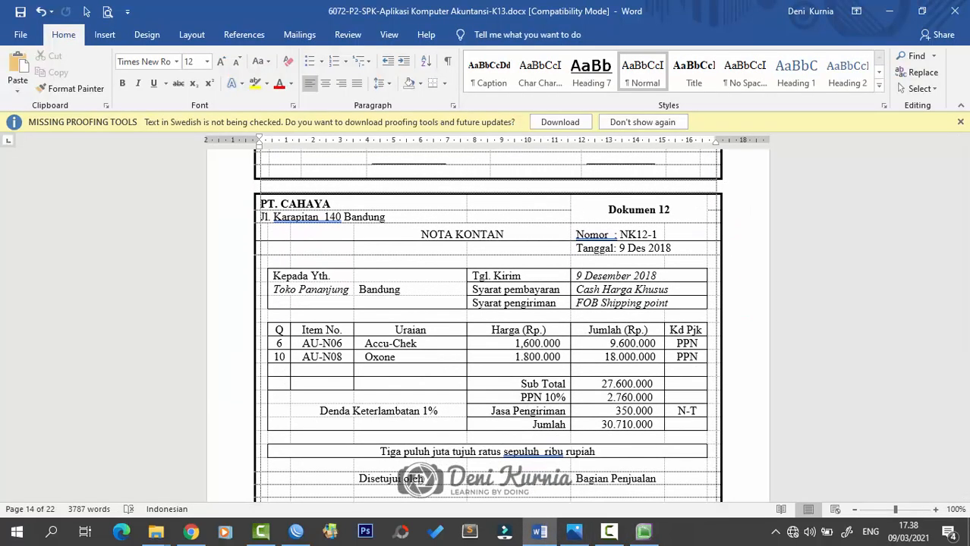
click(574, 531)
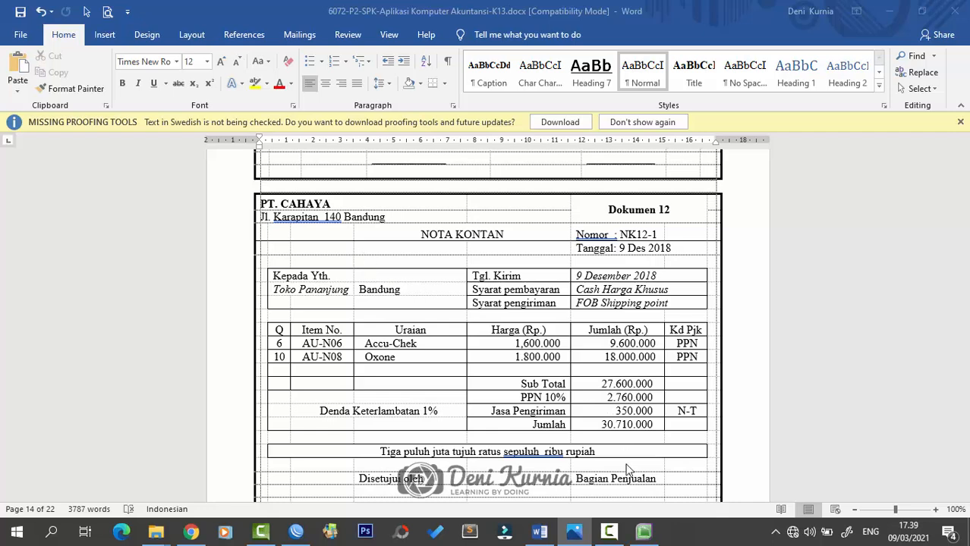
- Switch from Word back to MYOB's Sales command centre for PT. CAHAYA
click(642, 533)
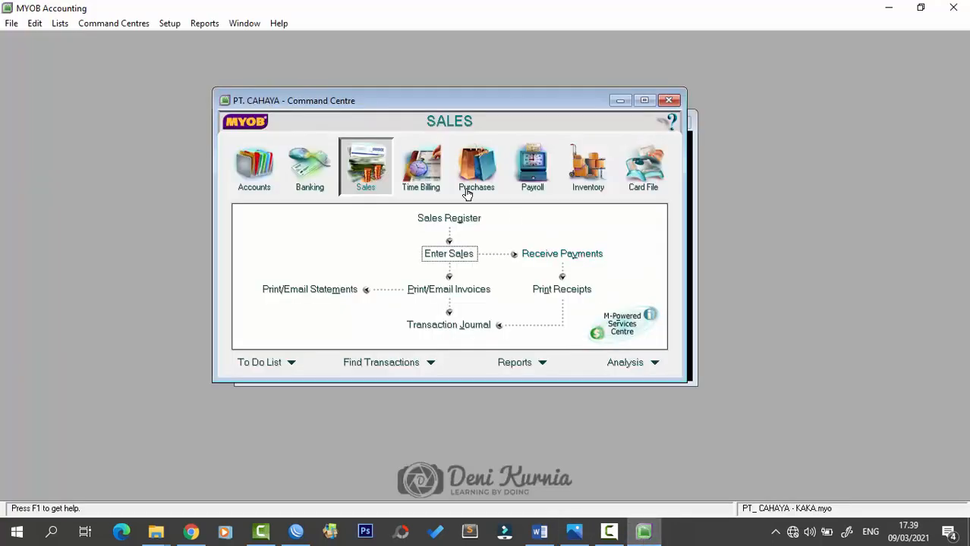
- From a new sale, create a customer card named Toko Pananjung with card ID C005
click(466, 254)
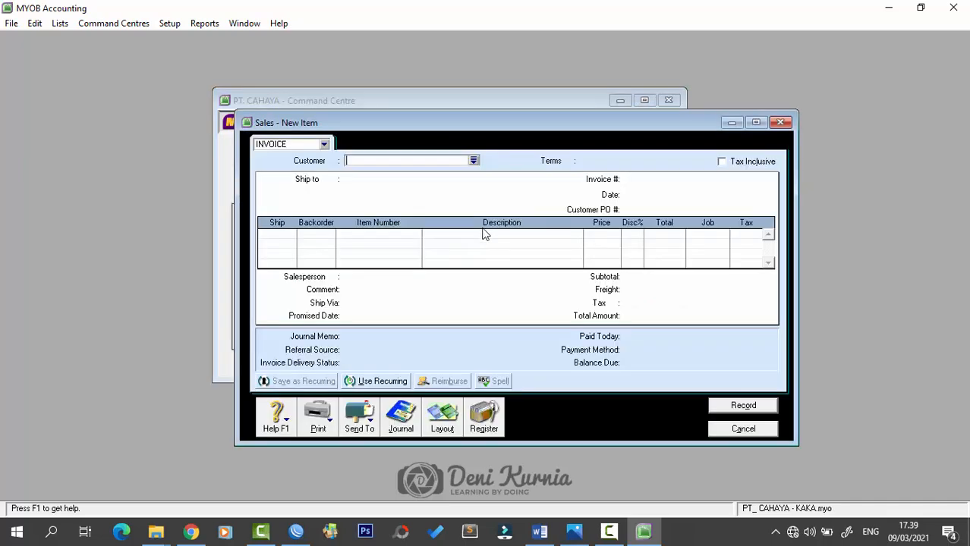
click(473, 160)
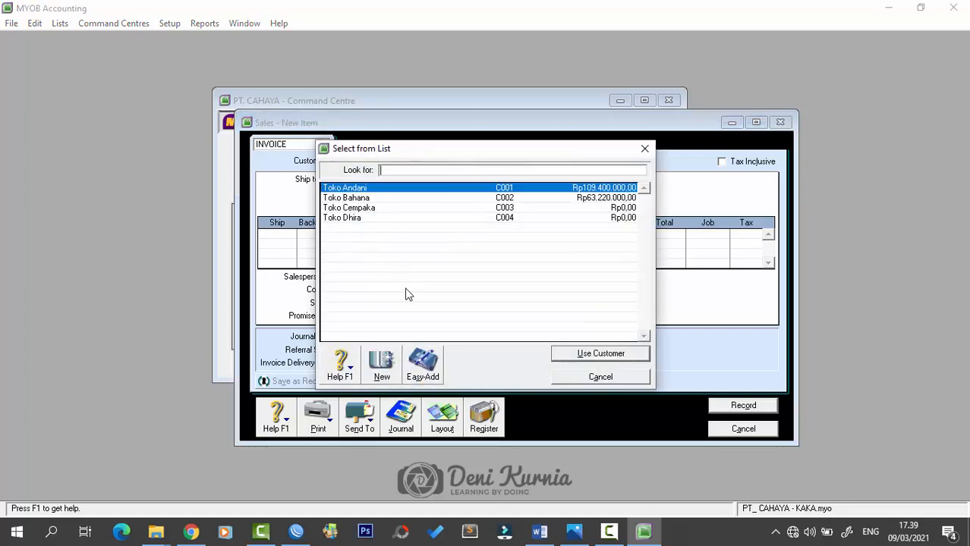
click(380, 368)
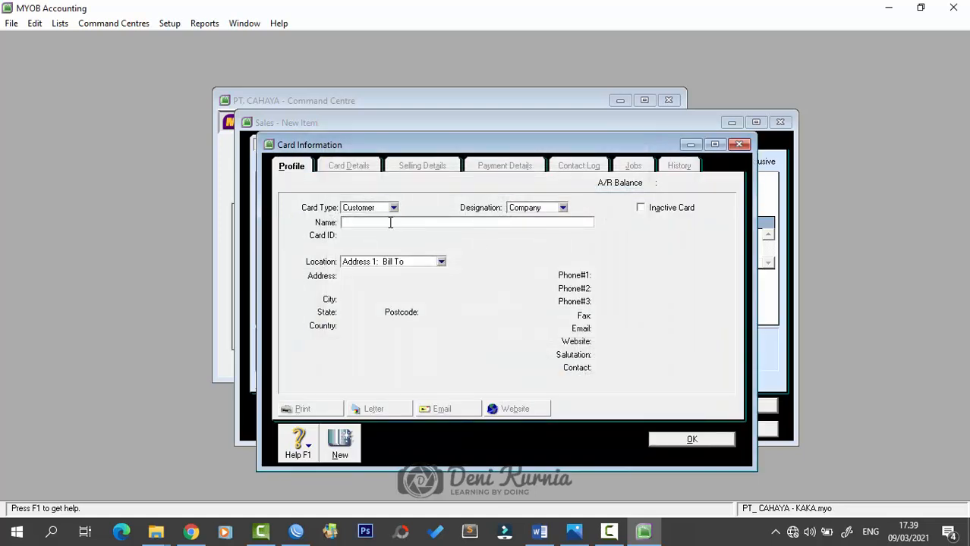
text(Toko Pananjung)
key(Tab)
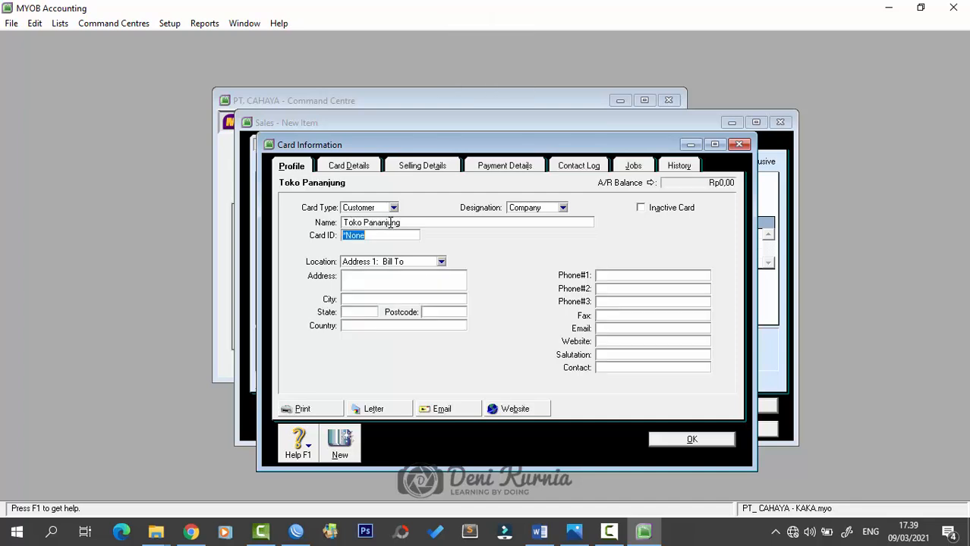
text(C005)
key(Tab)
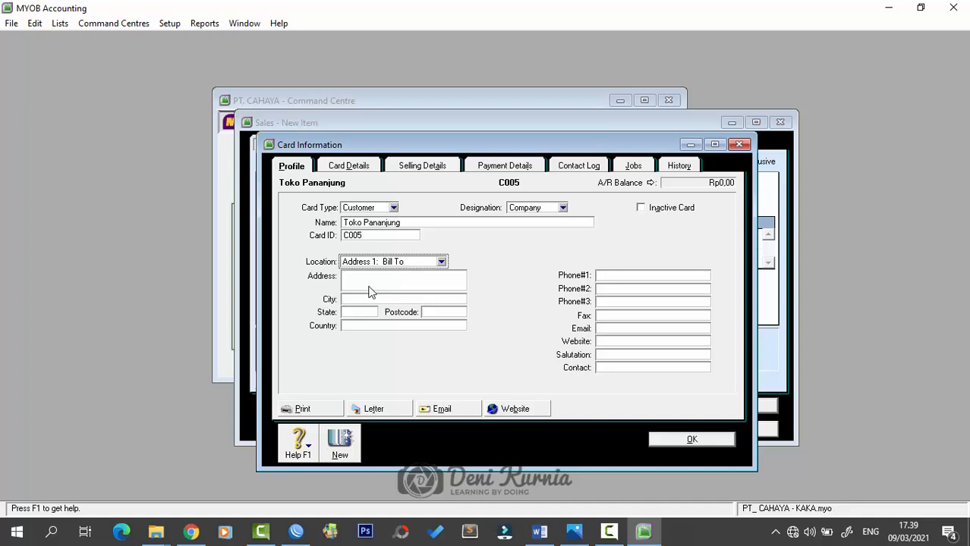
- Set the card's freight tax code to N-T (Not Reportable) in Selling Details
click(410, 167)
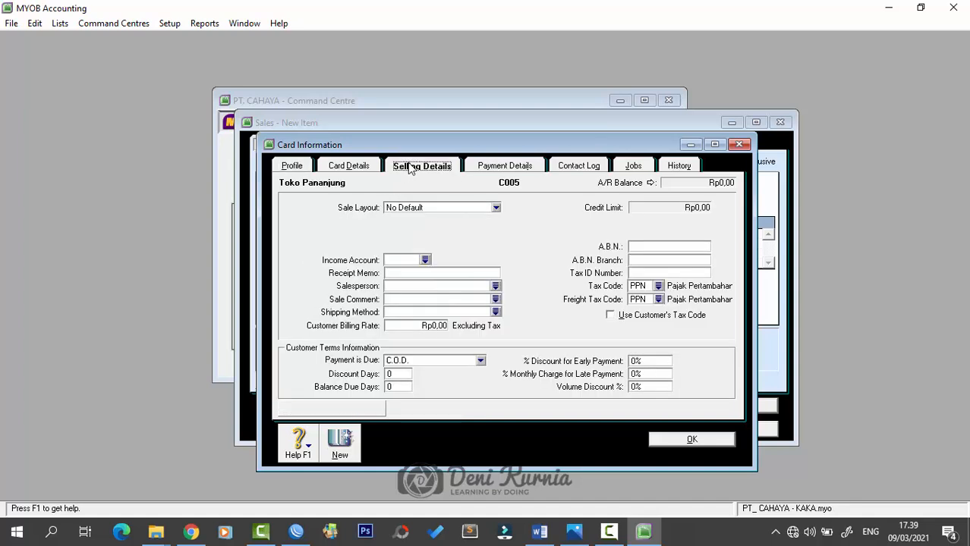
click(658, 300)
click(442, 190)
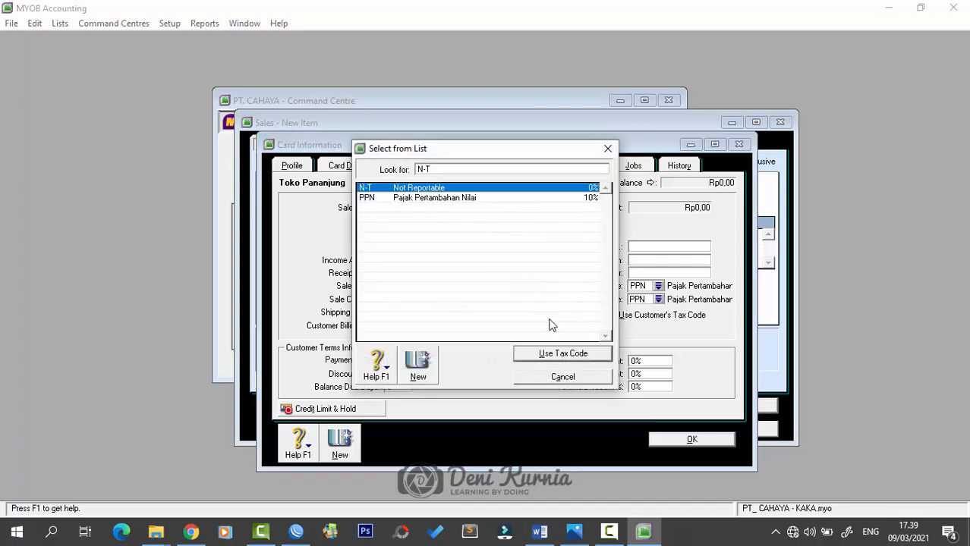
click(565, 354)
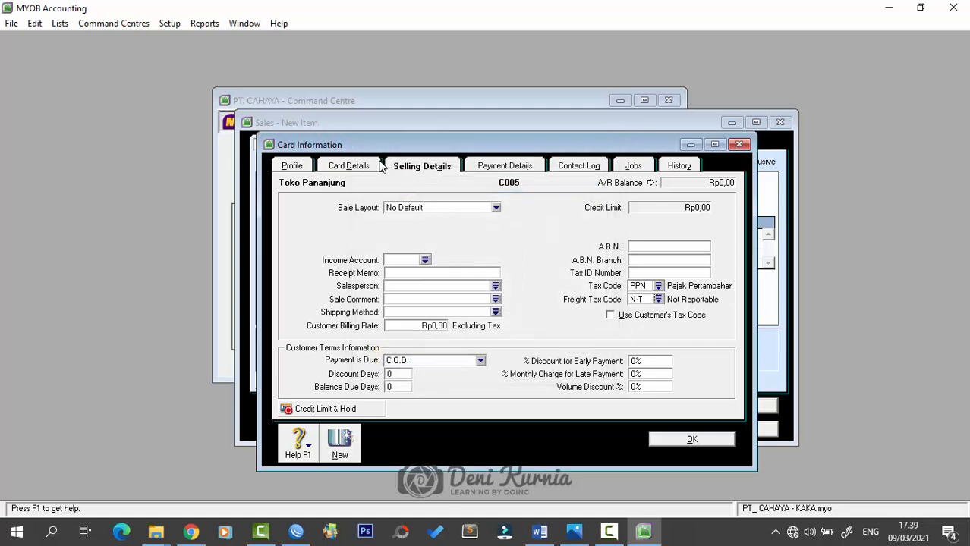
click(299, 167)
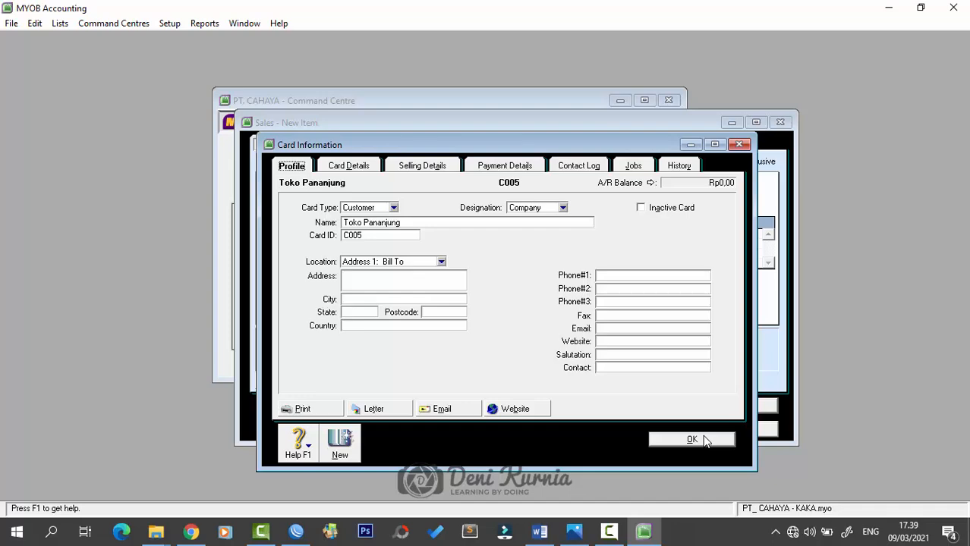
- Save the card and start invoice NK12-1 for Toko Pananjung dated 09/12/2018
click(681, 441)
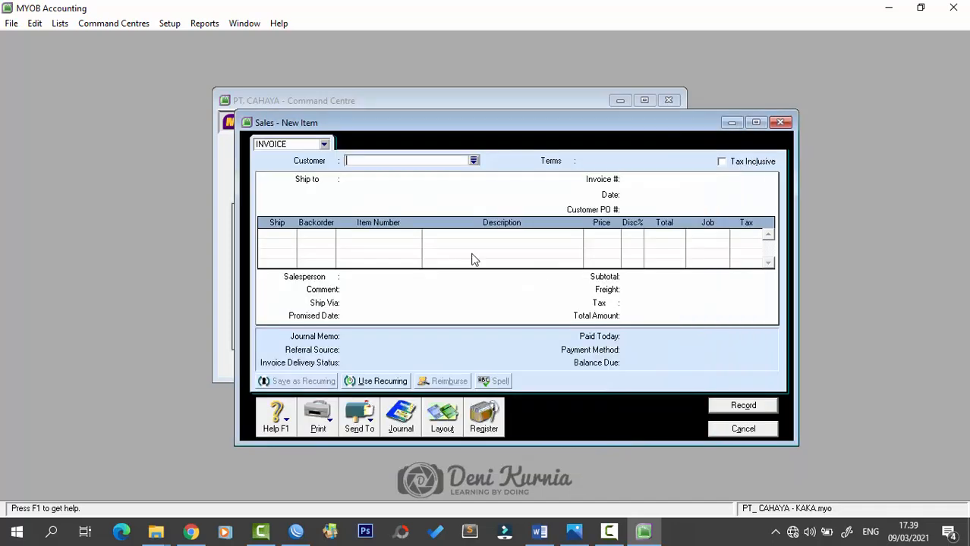
click(472, 158)
double_click(369, 229)
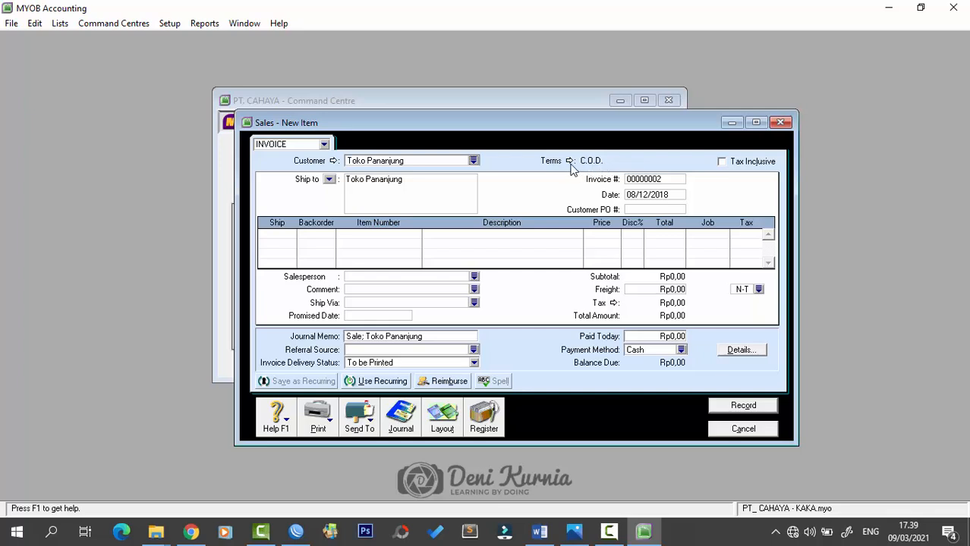
click(646, 179)
text(NK121)
key(Tab)
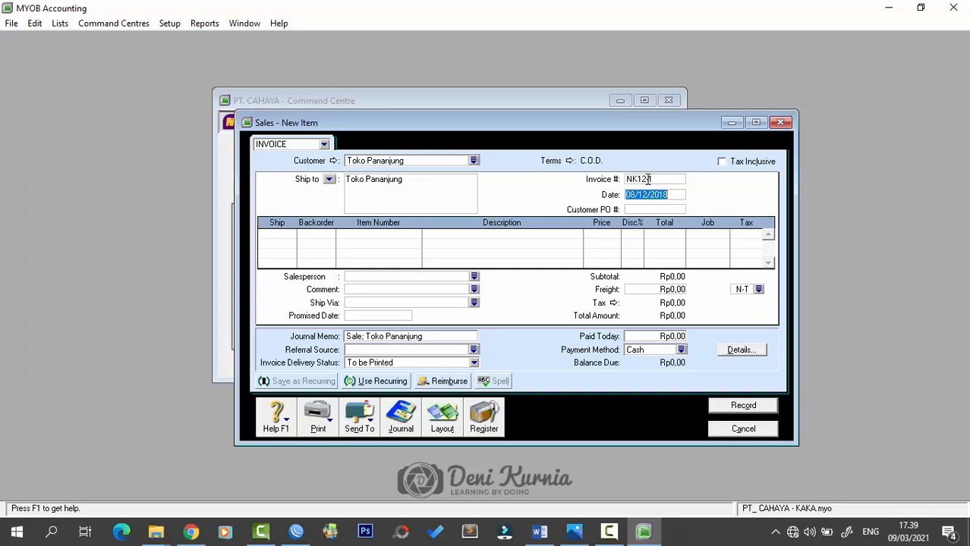
text(9/12/2018)
key(Tab)
- Add the first line: 6 of item AU-N06 at 1.600.000
text(6)
key(Tab)
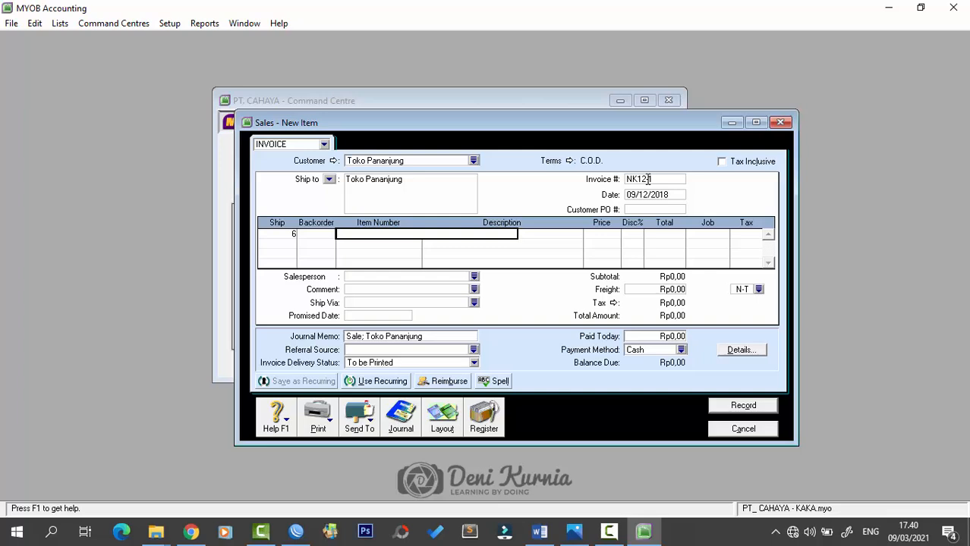
text(AU-N06)
key(Tab)
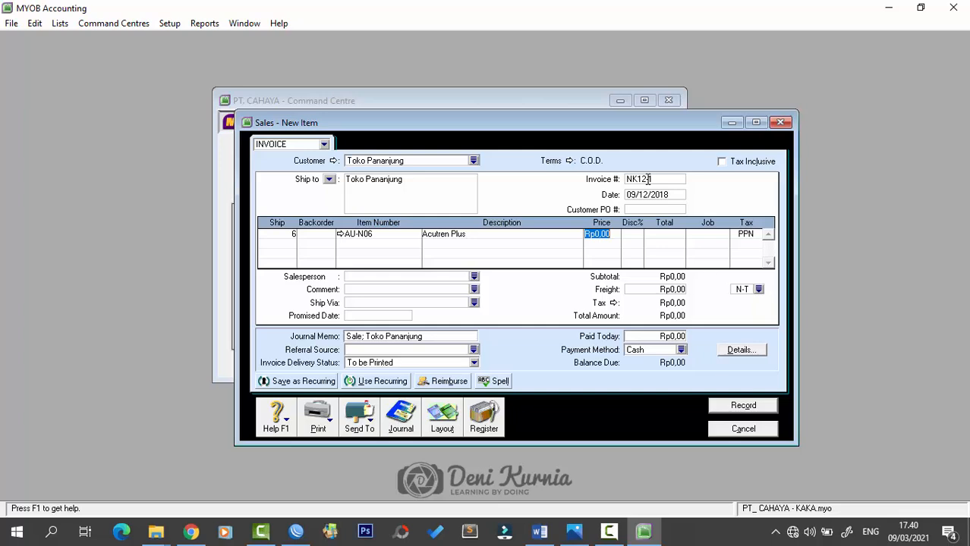
text(1)
text(600000)
key(Tab)
key(Tab)
key(Tab)
key(Tab)
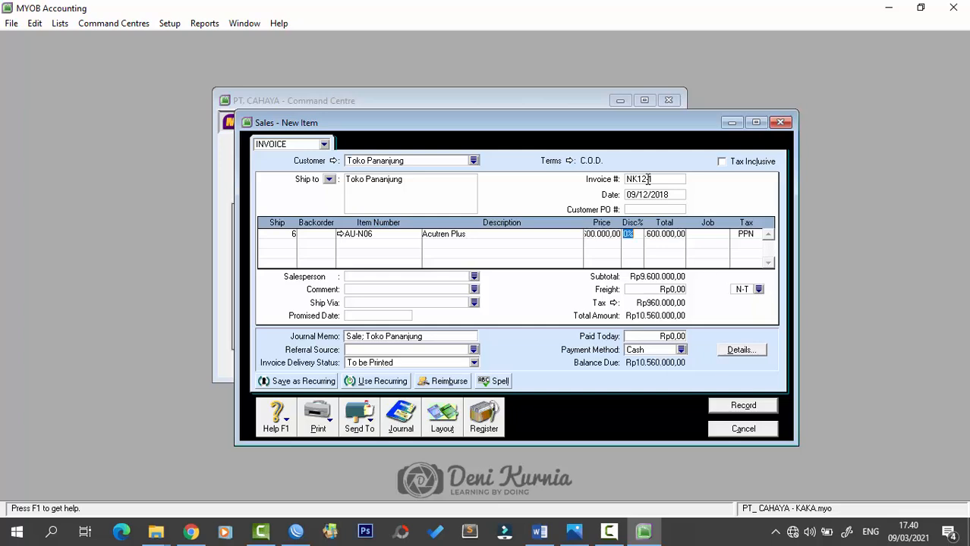
- Add the second line: 10 of item AU-N08 totalling 18.000.000
key(Tab)
text(10)
key(Tab)
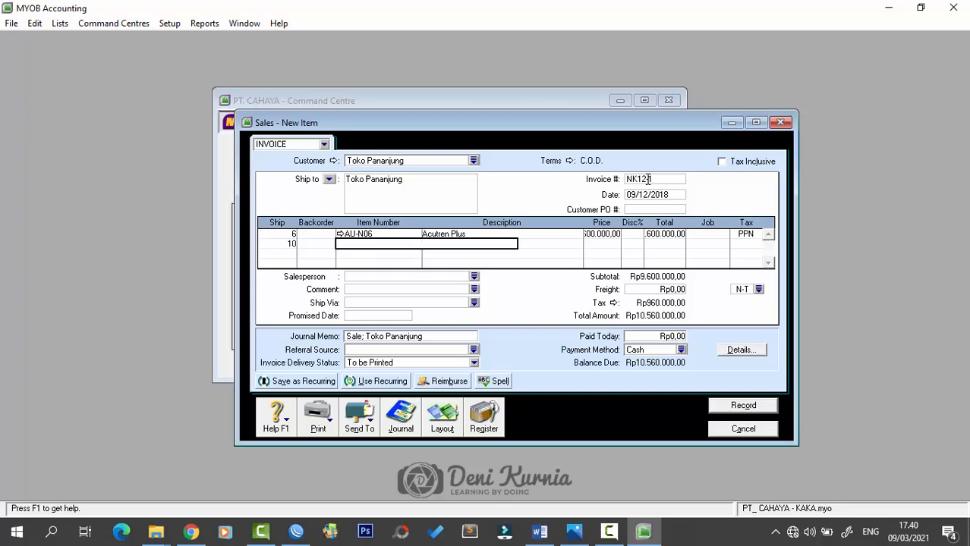
text(AU-N08)
key(Tab)
key(Tab)
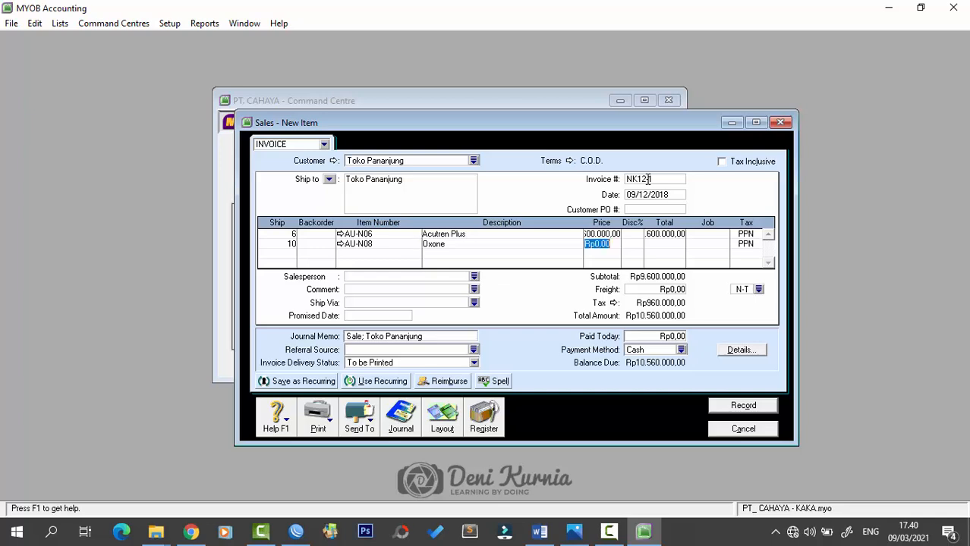
text(180)
key(minus)
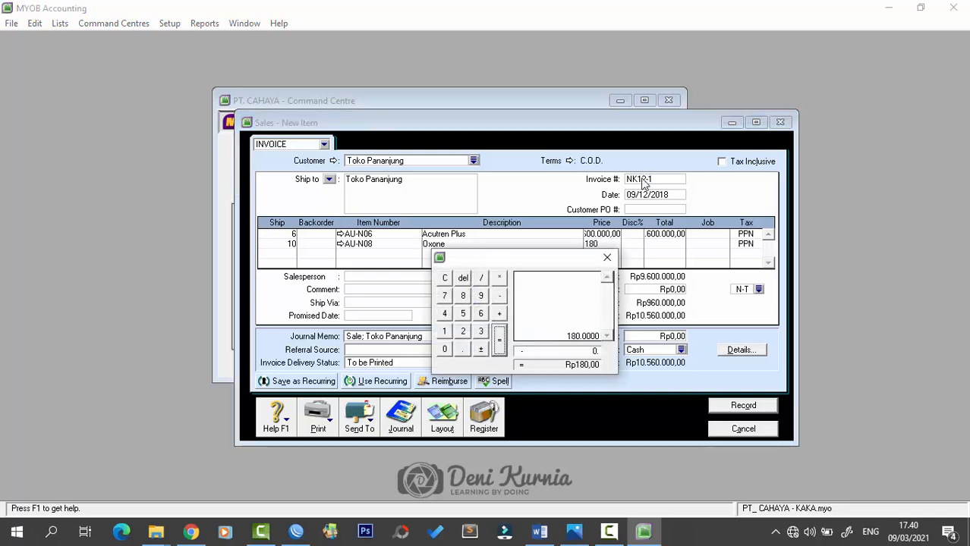
click(607, 257)
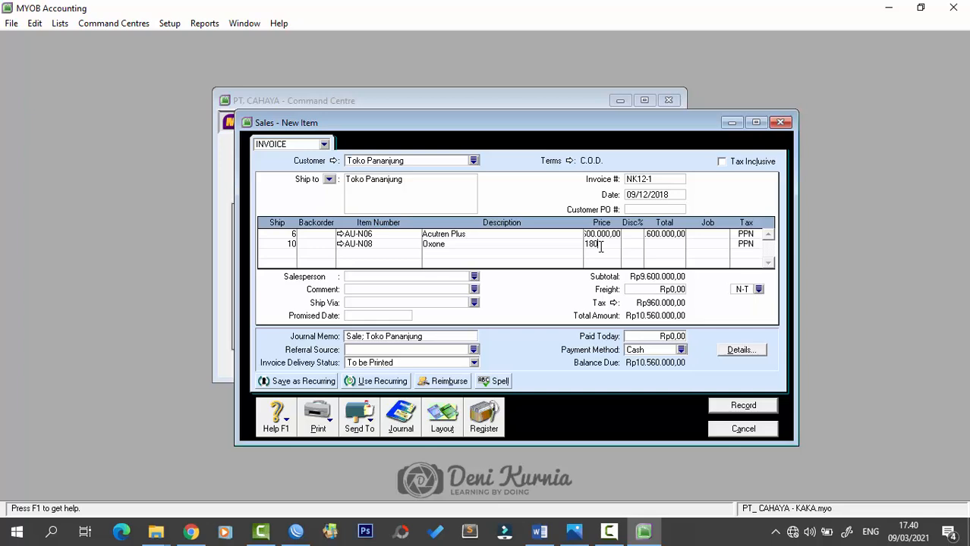
key(Tab)
key(Tab)
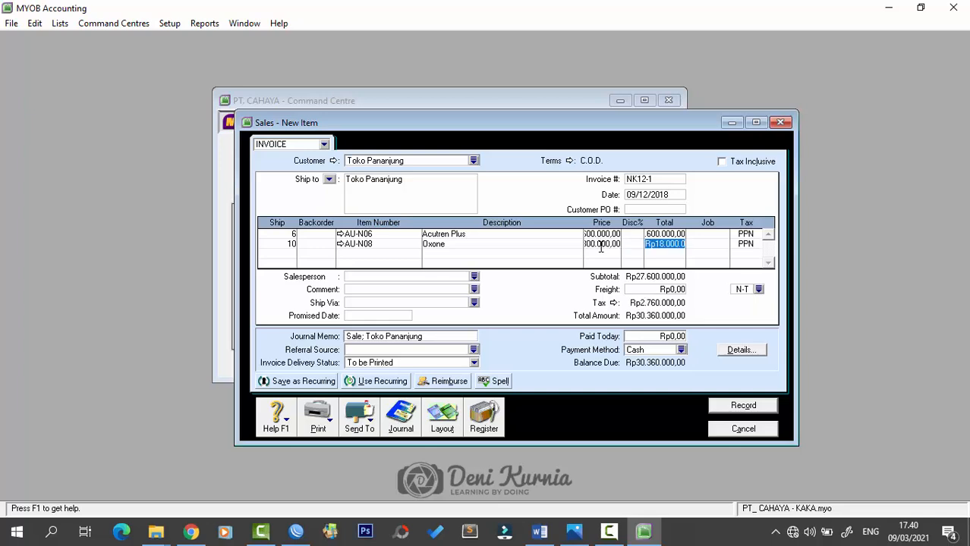
- Enter 350.000 freight, 30.710.000 paid today, and record the invoice ignoring spelling warnings
click(670, 290)
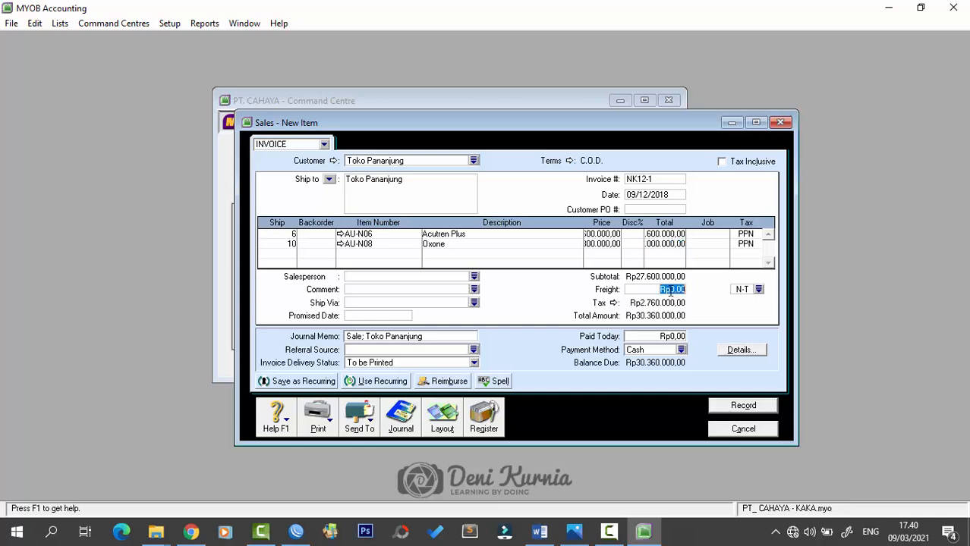
text(350000)
key(Tab)
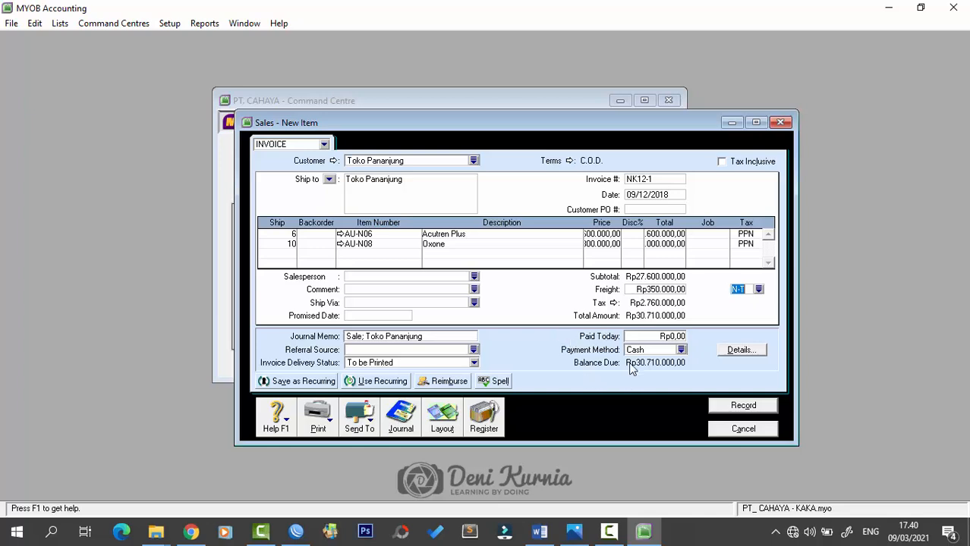
click(652, 335)
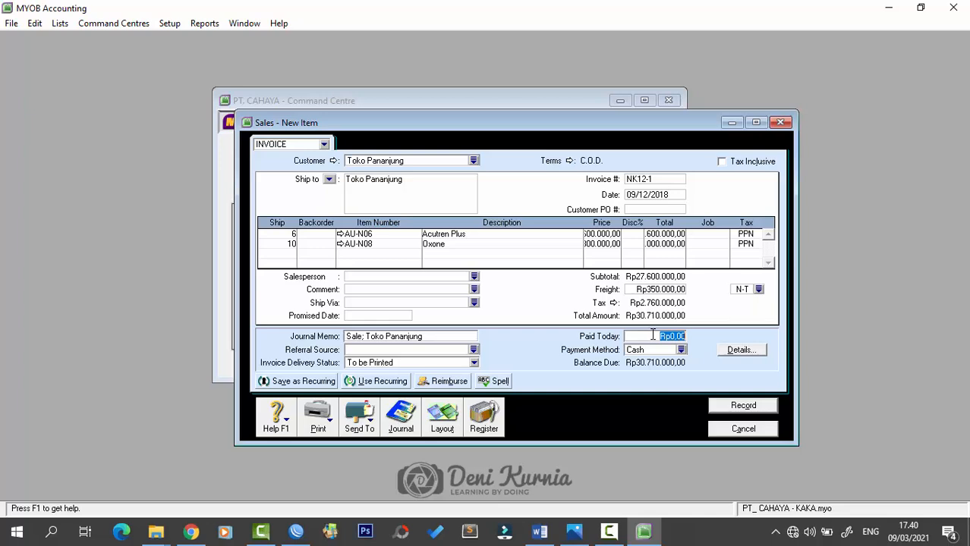
text(30710000)
key(Tab)
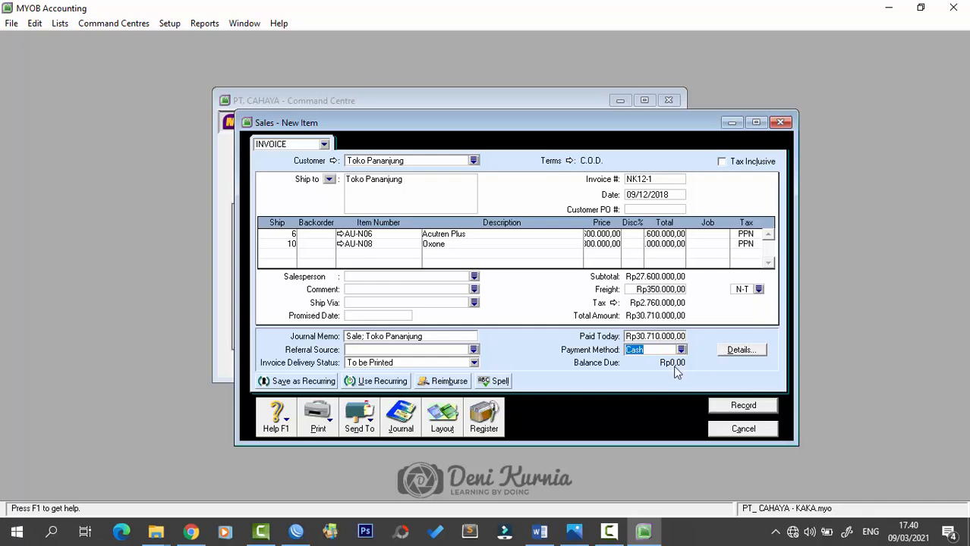
click(718, 409)
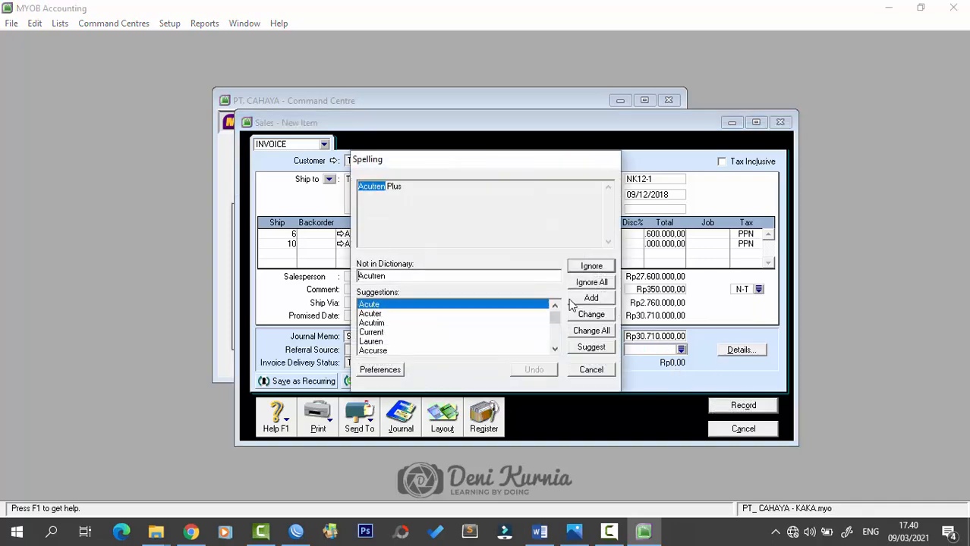
click(584, 268)
click(583, 268)
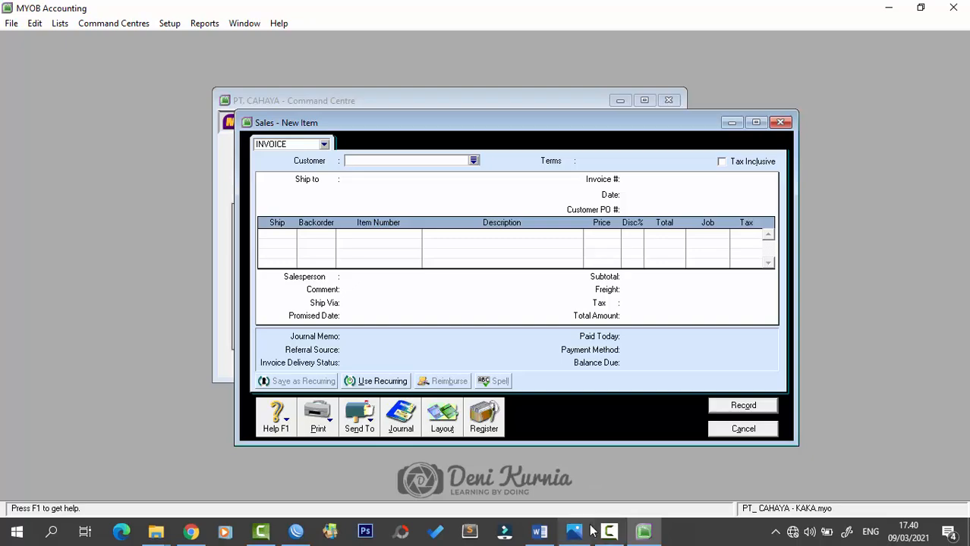
- Scroll Word to Dokumen 13, payment voucher BKK12-2 for Rp22.000.000, then return to MYOB
click(539, 532)
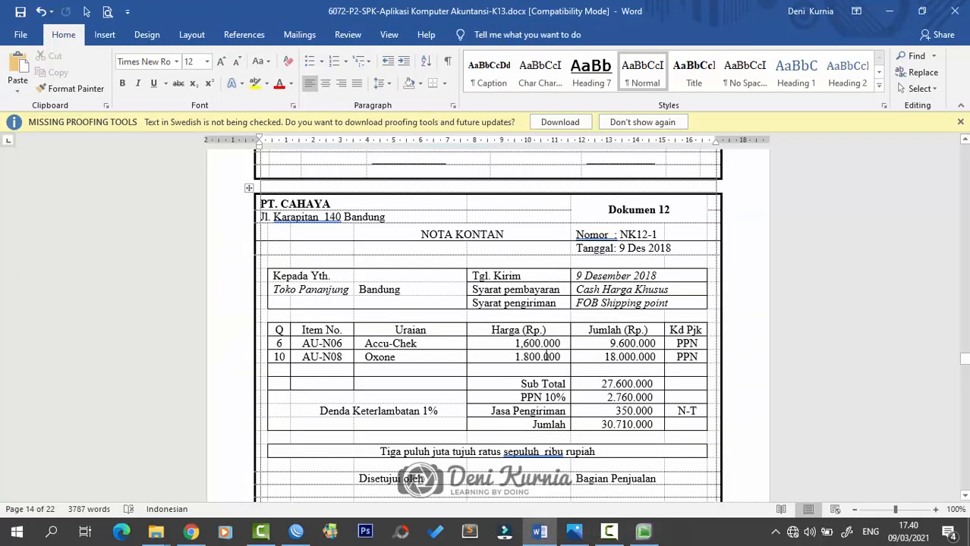
scroll(661, 309, down, 10)
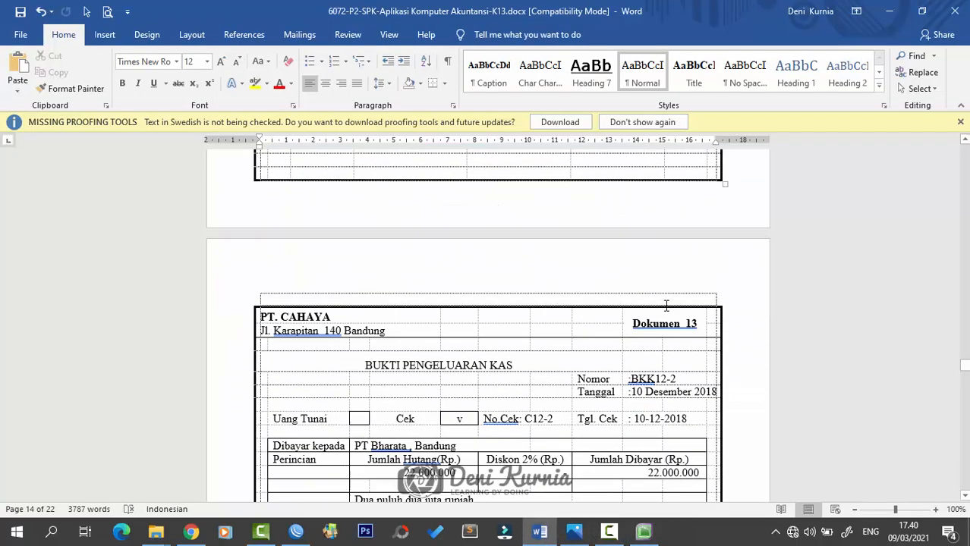
scroll(662, 308, down, 10)
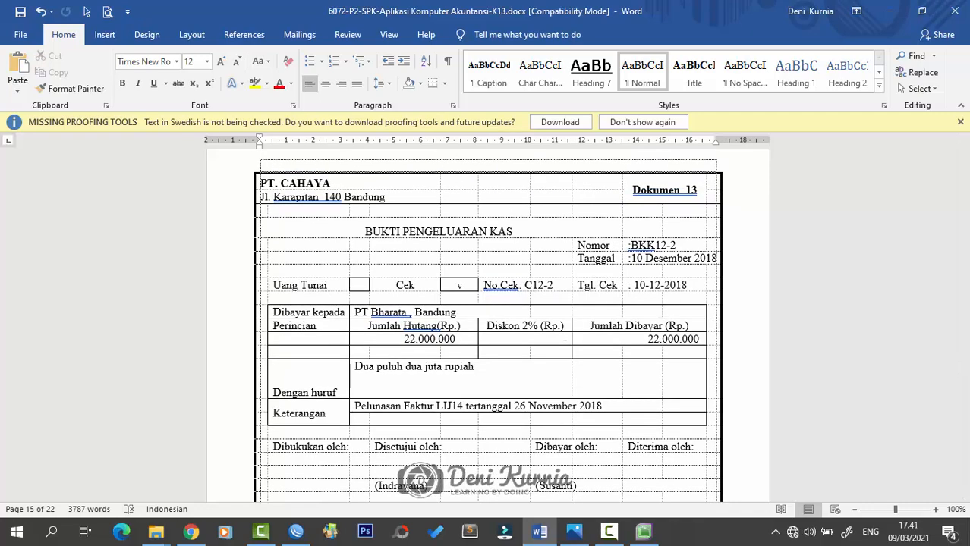
key(alt+Tab)
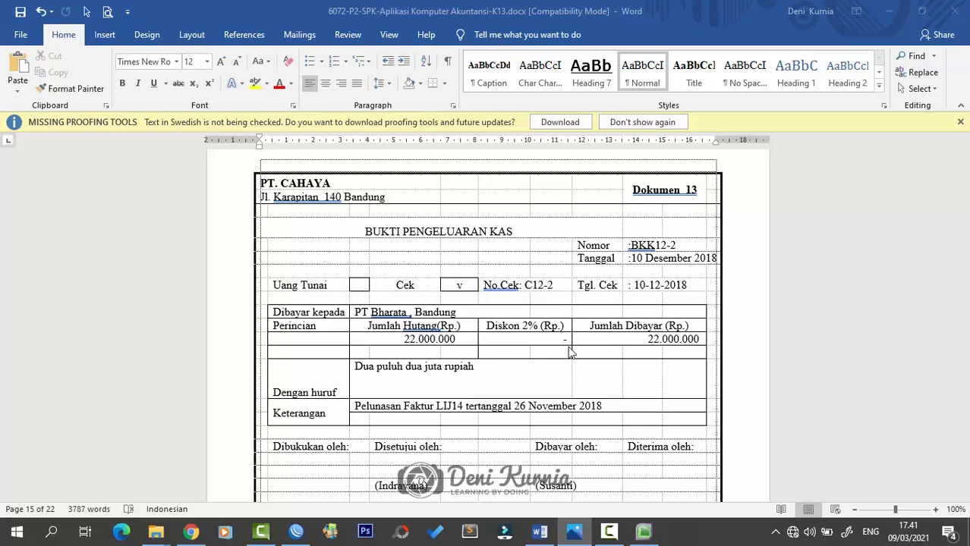
click(644, 531)
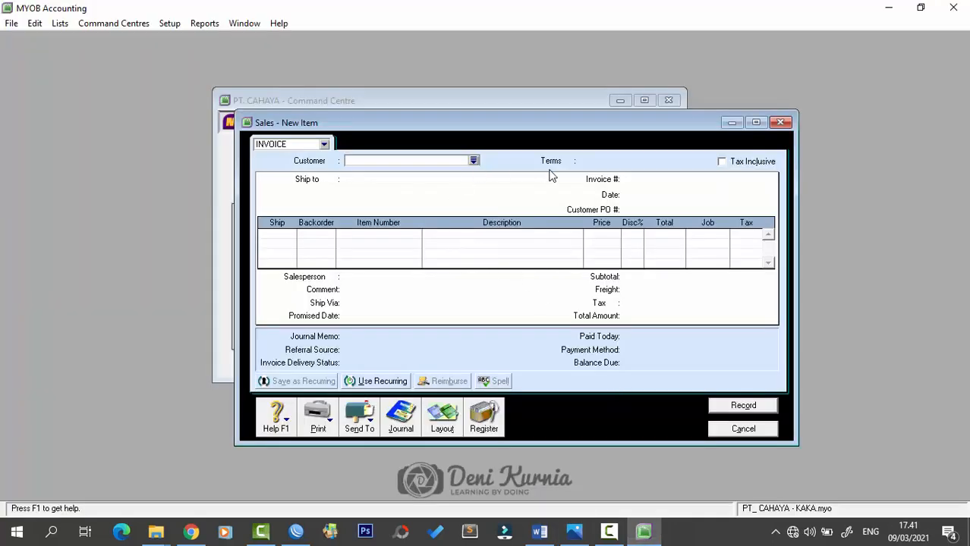
- Close the sales form and start a Pay Bills payment to supplier PT. Bharata
click(780, 123)
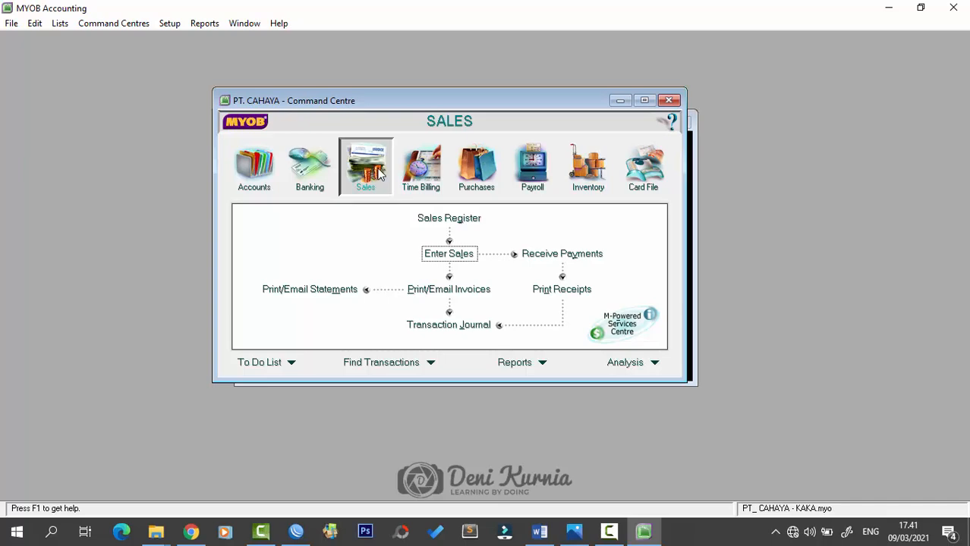
click(479, 165)
click(310, 253)
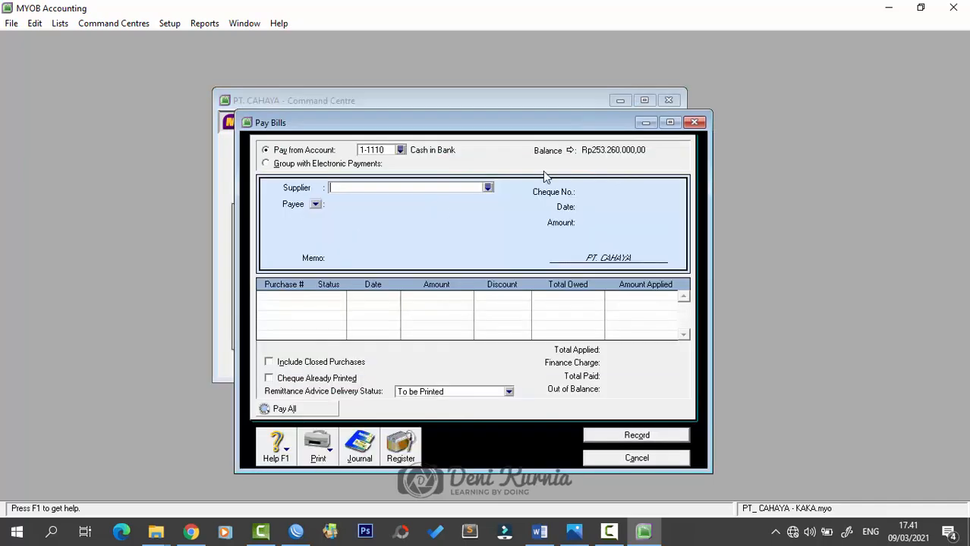
drag(520, 132, 517, 91)
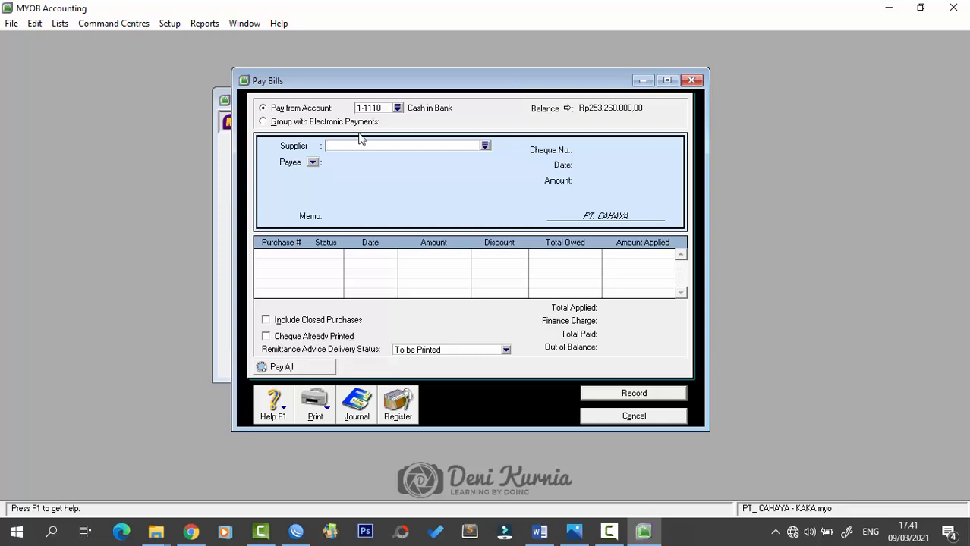
click(485, 146)
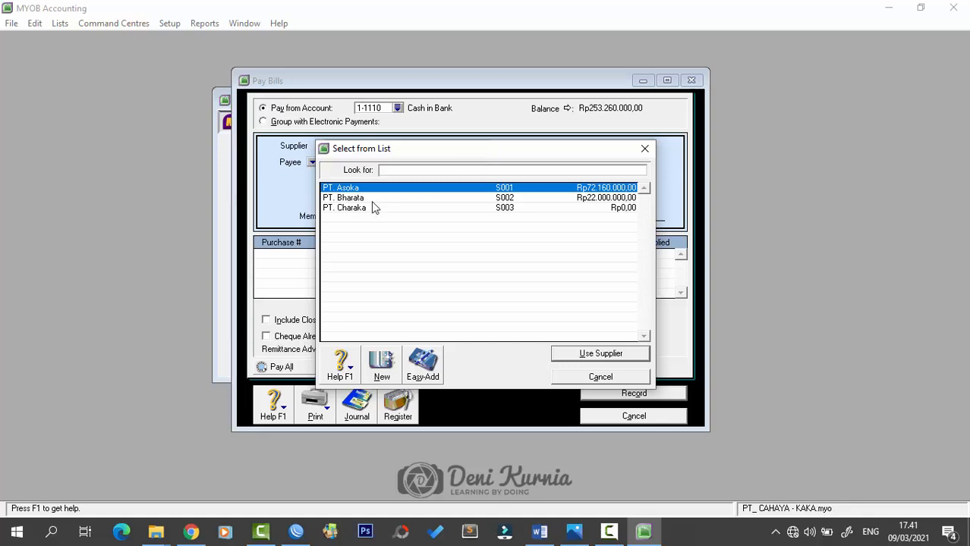
click(363, 197)
click(582, 351)
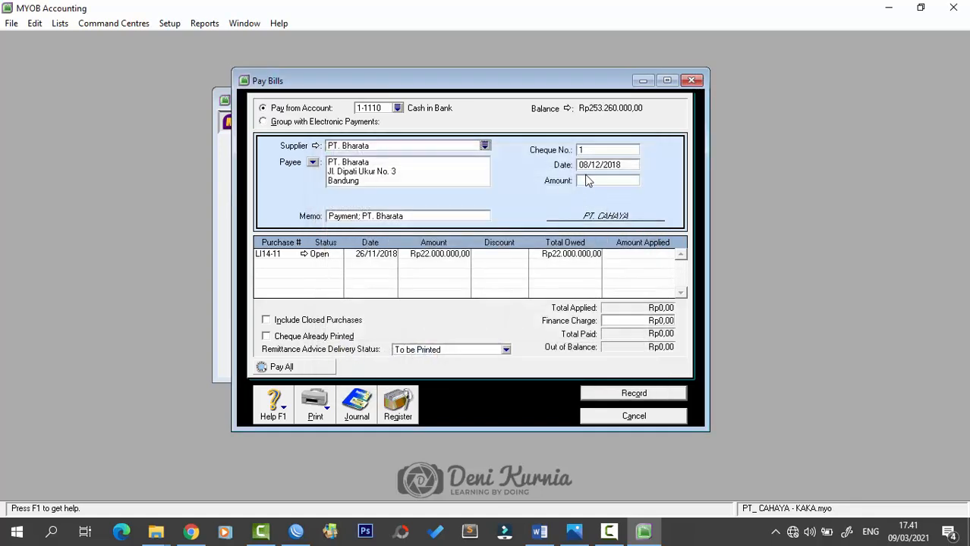
- Enter cheque number BKK12-2, date 10/12/2018 and amount 22.000.000
click(601, 150)
key(Caps_Lock)
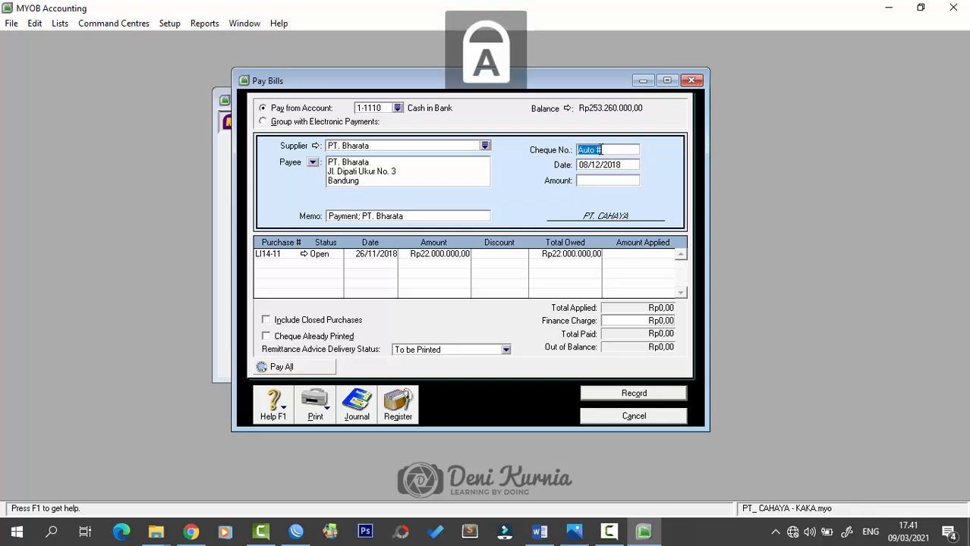
text(BKK)
key(Caps_Lock)
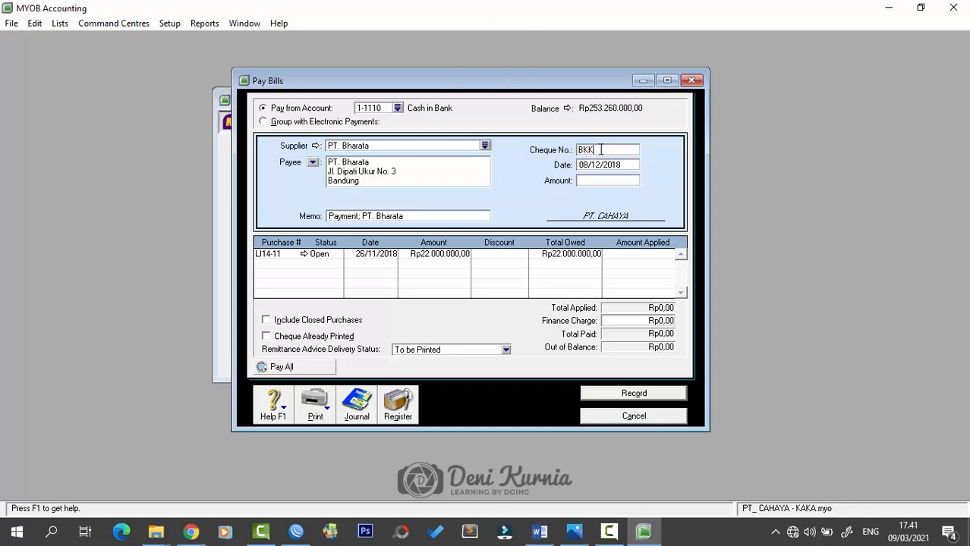
text(12-2)
key(Tab)
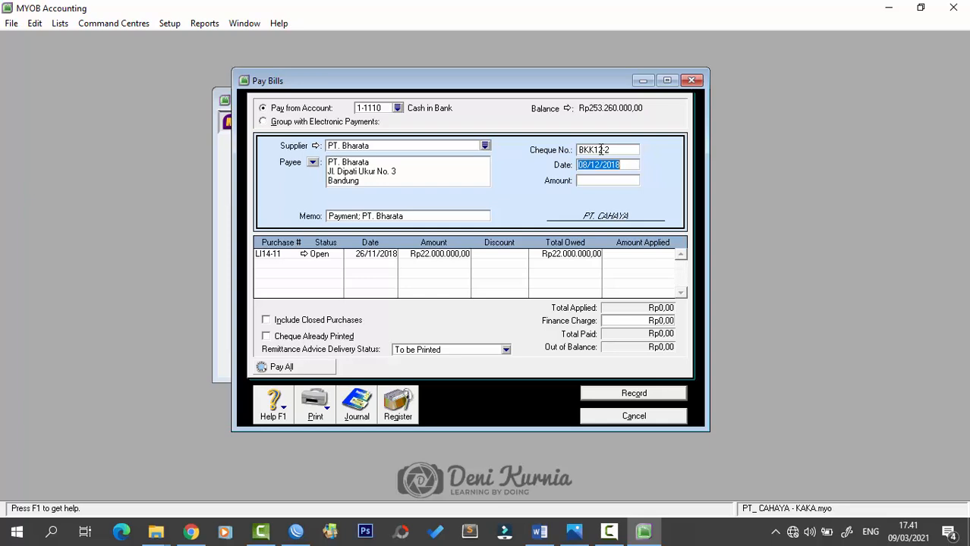
text(10/12/2018)
key(Tab)
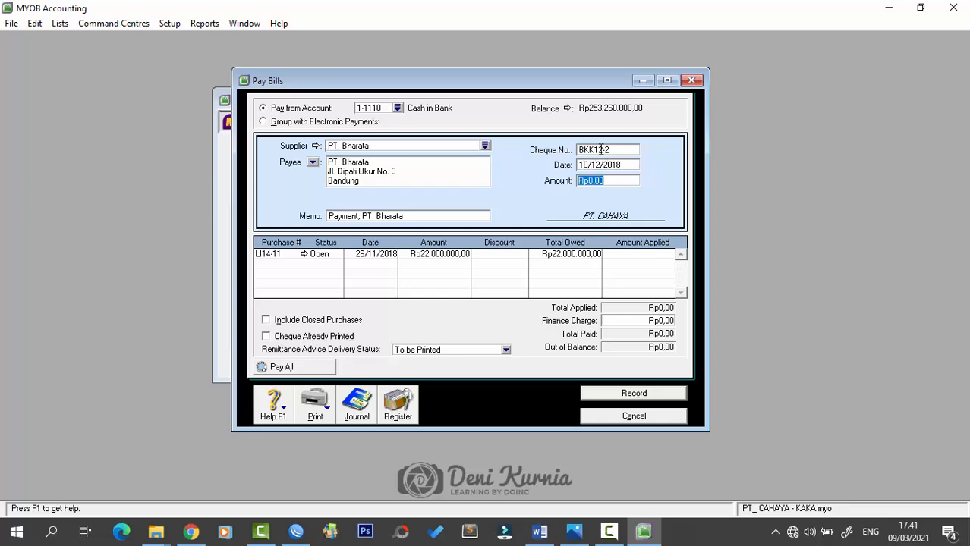
text(22.)
text(000.00)
text(0)
key(Tab)
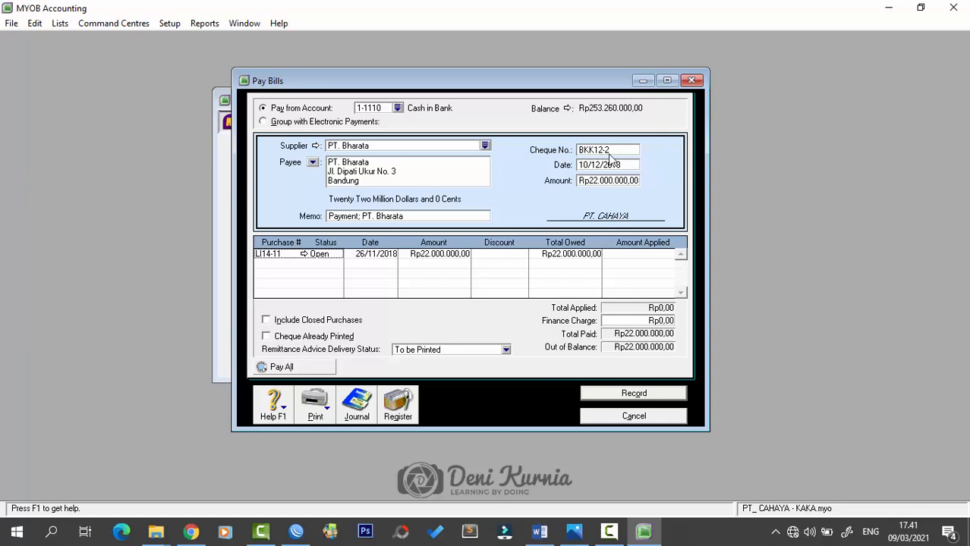
- Add memo 'Pelunasan Faktur LIJ14 PT. Bharata', apply it to LI14-11, record, and return to Word
click(460, 215)
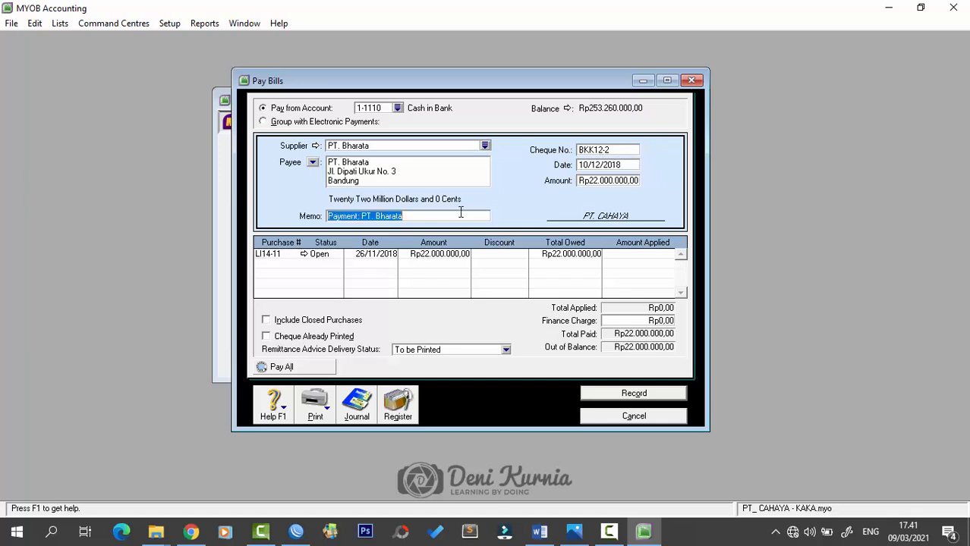
key(Caps_Lock)
text(Peluna)
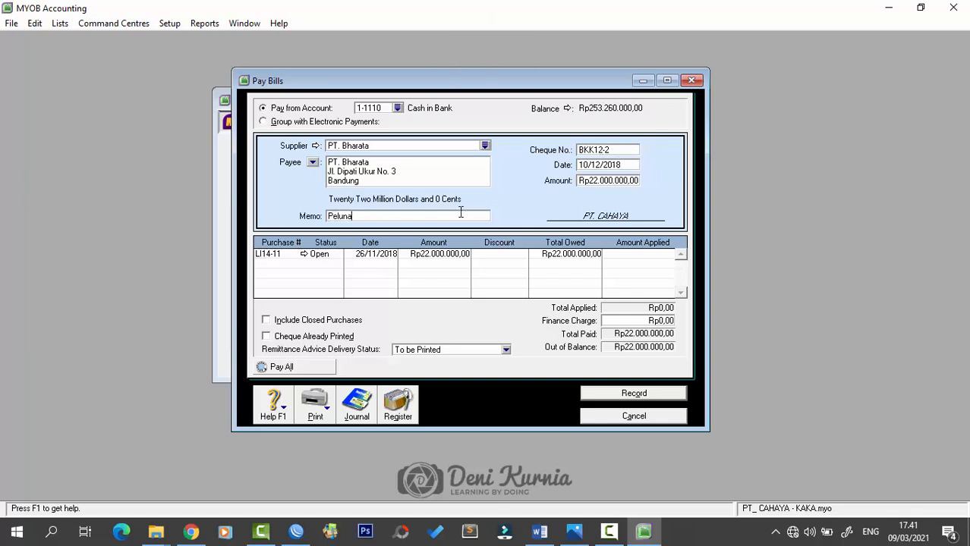
text(san Faktur LIJ14 PT. Bharata)
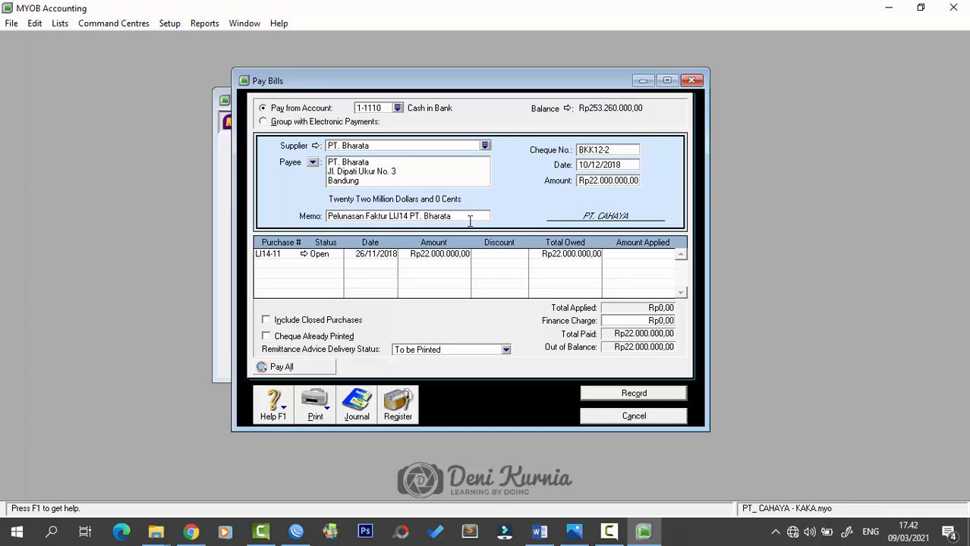
click(611, 255)
key(Tab)
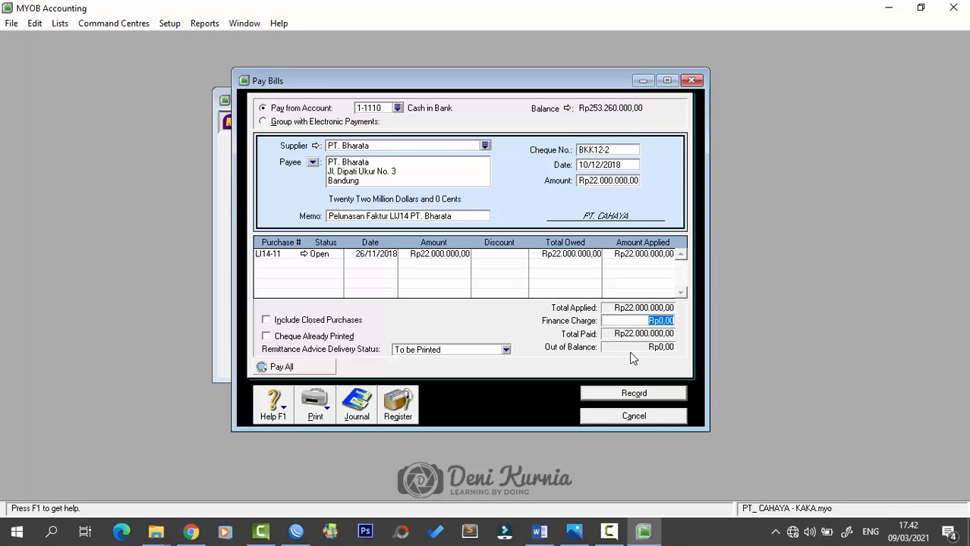
click(649, 395)
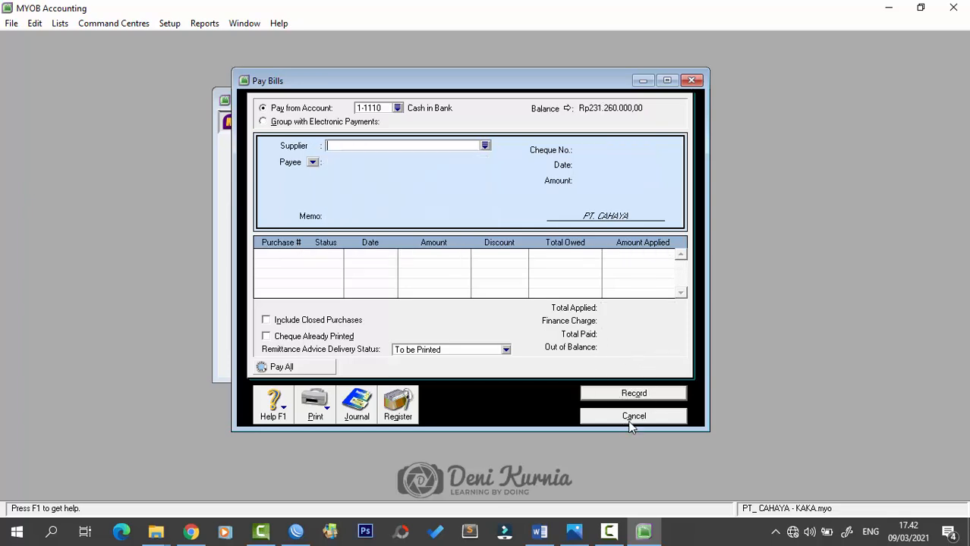
click(632, 420)
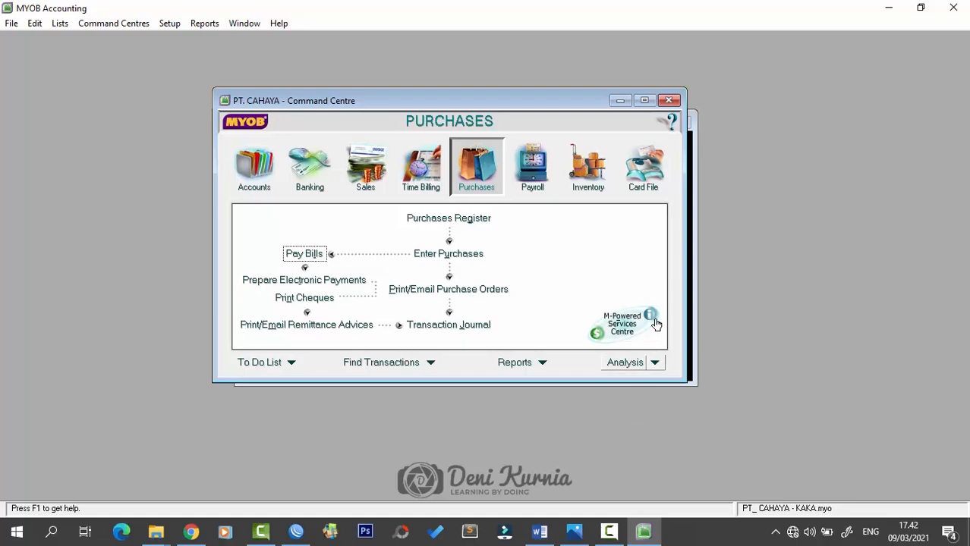
click(540, 532)
scroll(586, 388, down, 5)
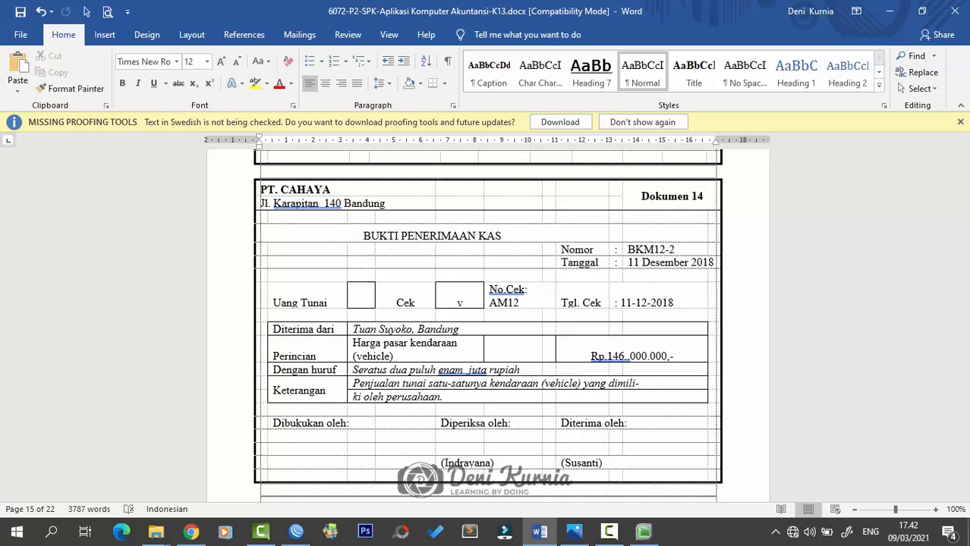
- Read Dokumen 14's Rp146.000.000 vehicle-sale receipt BKM12-2 in Word, then return to MYOB
click(574, 532)
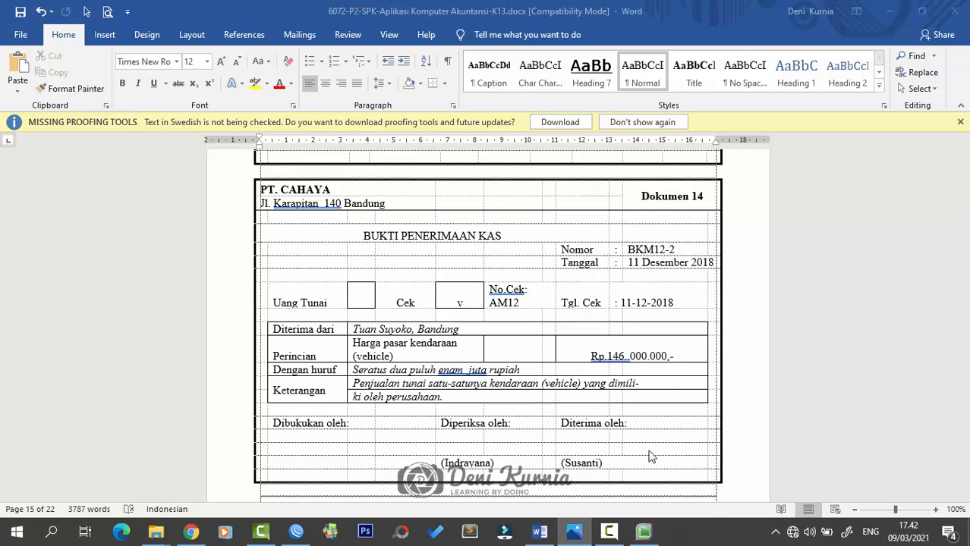
click(643, 532)
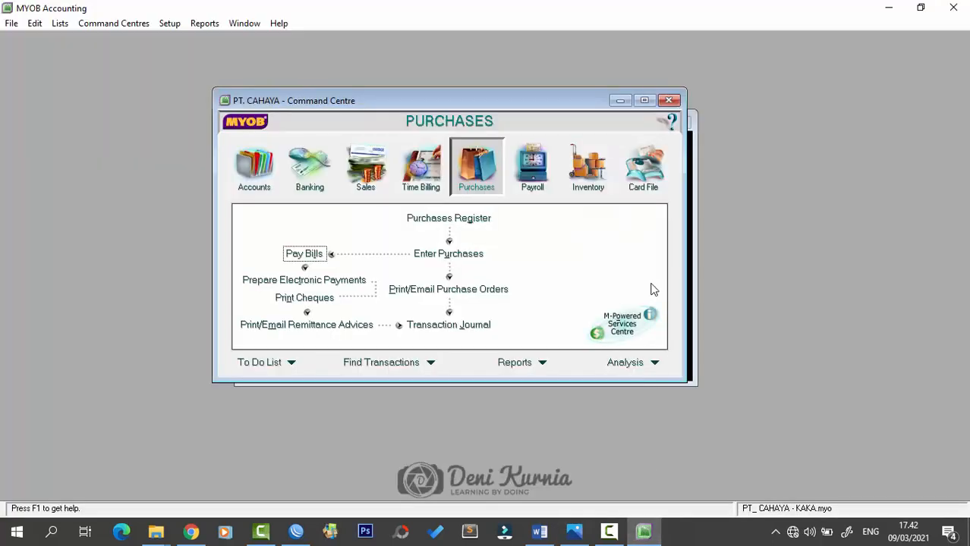
- Start general journal BKM12-2 dated 11/12/2018 with memo 'Penjualan Vehicle'
click(251, 167)
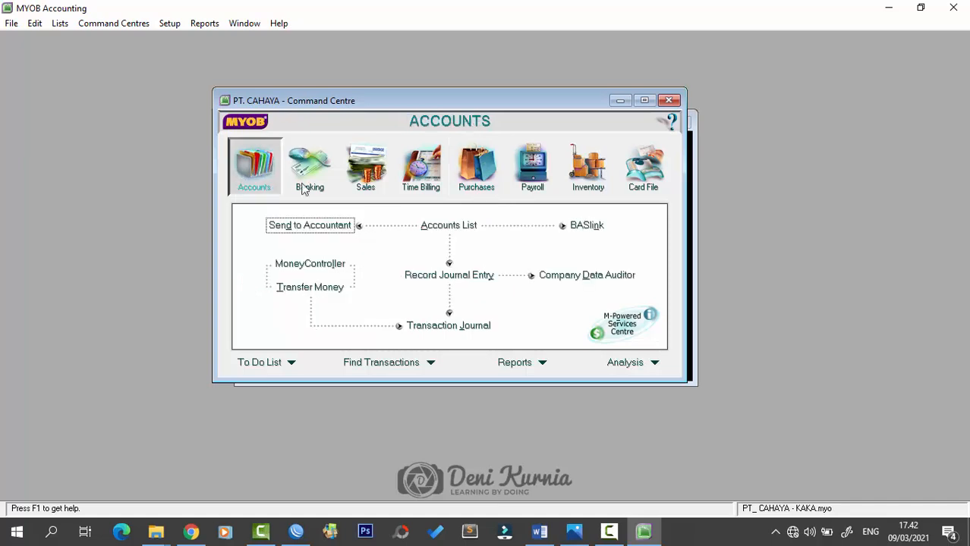
click(446, 281)
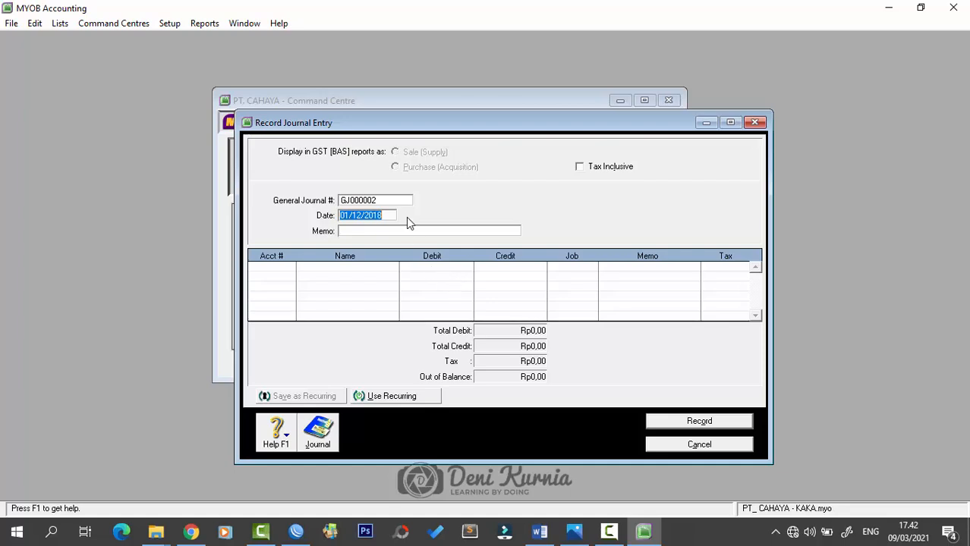
click(392, 199)
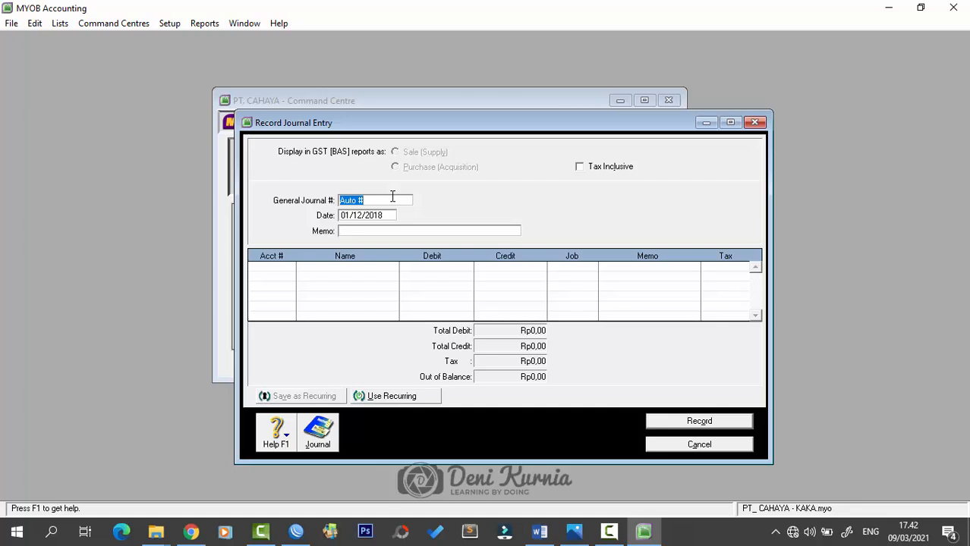
key(Caps_Lock)
text(BKM12-2)
key(Tab)
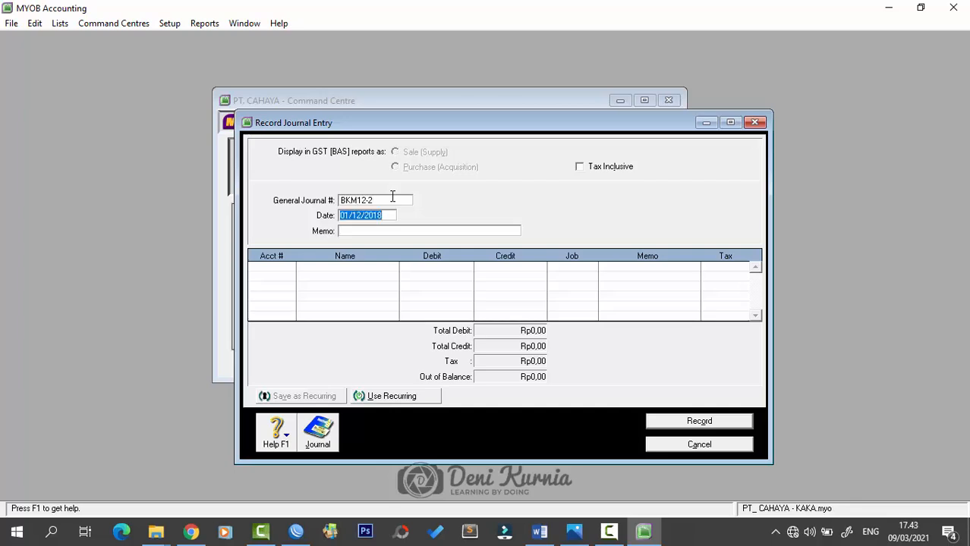
text(11/12/2018)
key(Tab)
key(Caps_Lock)
text(Penjuua)
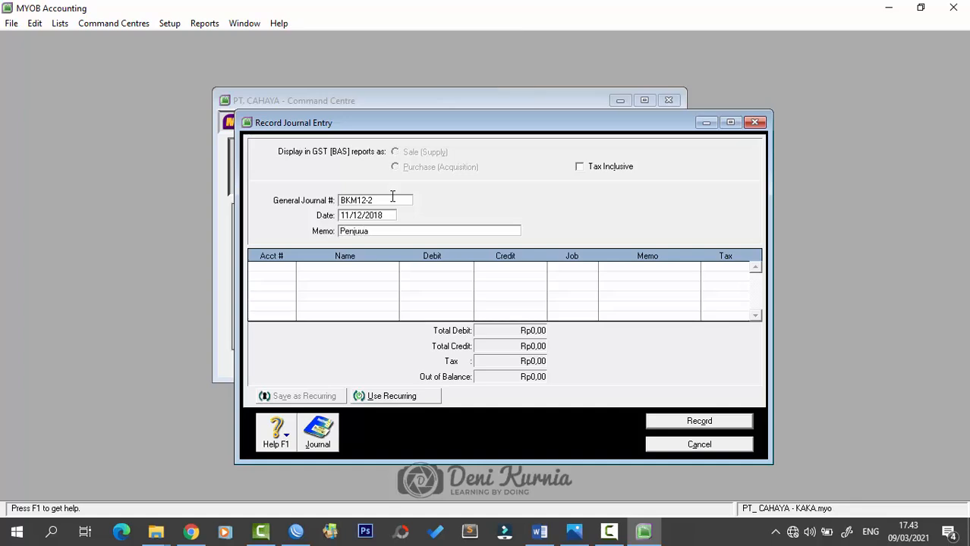
text(lan Vehicle)
key(Tab)
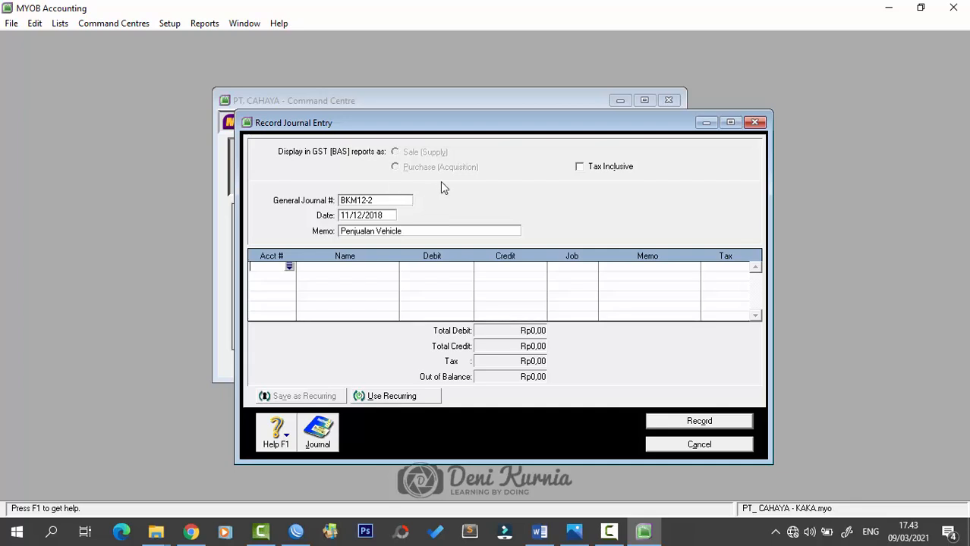
click(290, 268)
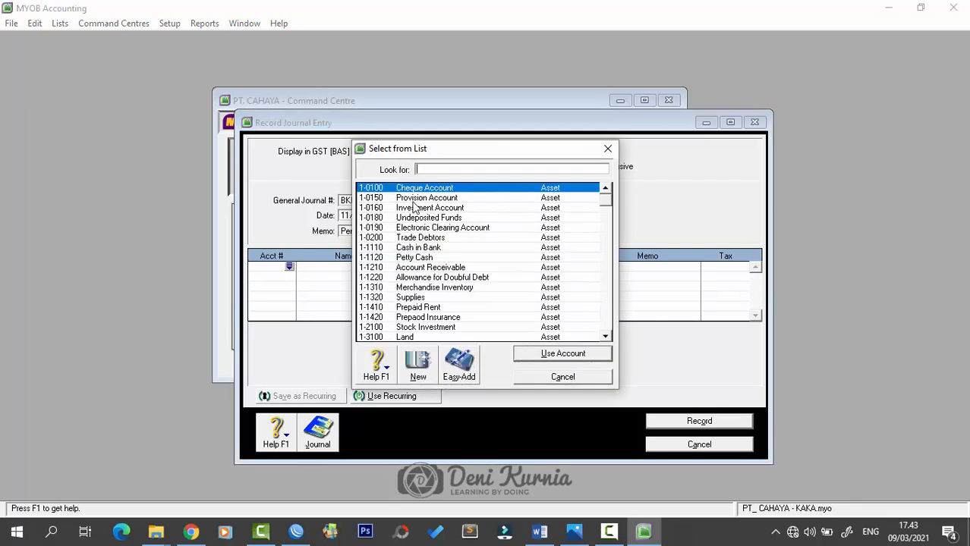
- Debit 1-1110 Cash in Bank Rp146.000.000 on the first line
text(1-1110)
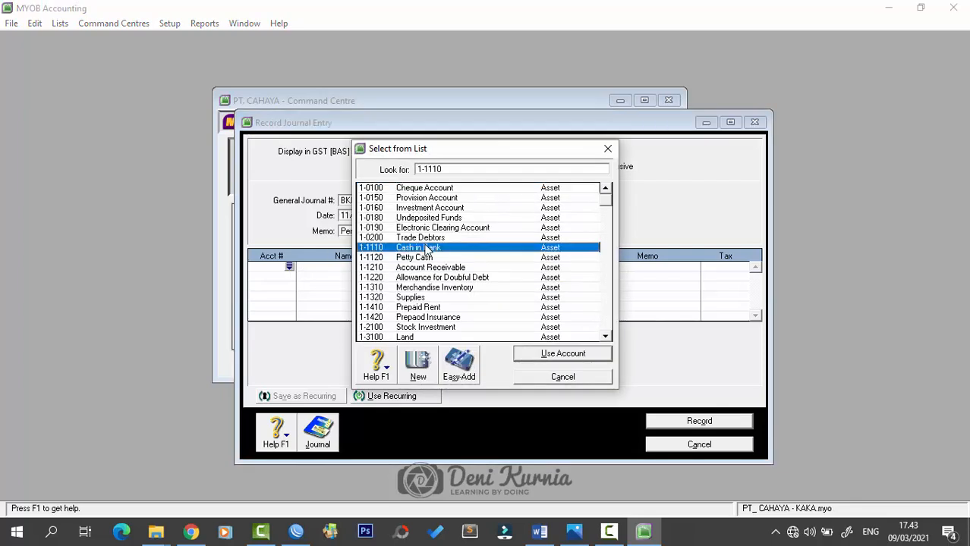
click(545, 353)
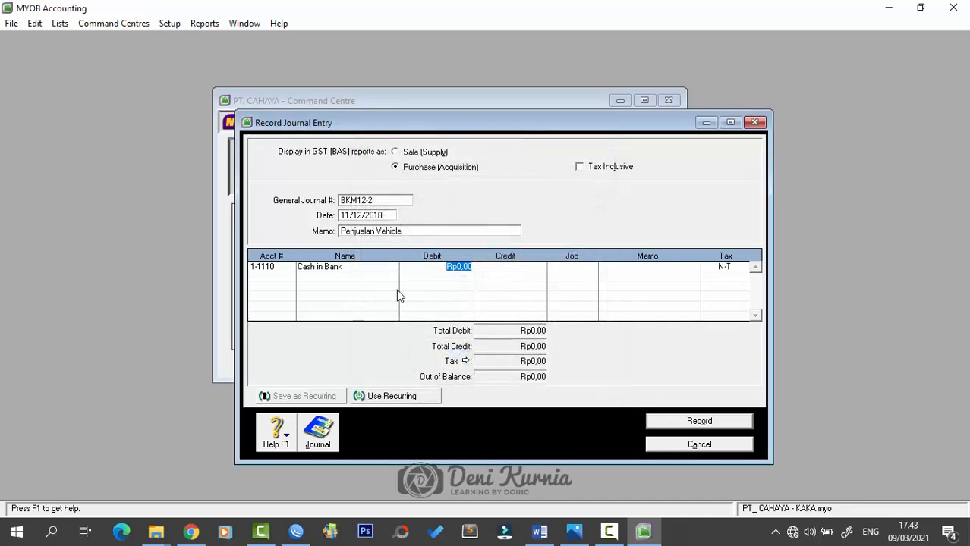
text(145)
text(0000)
key(Tab)
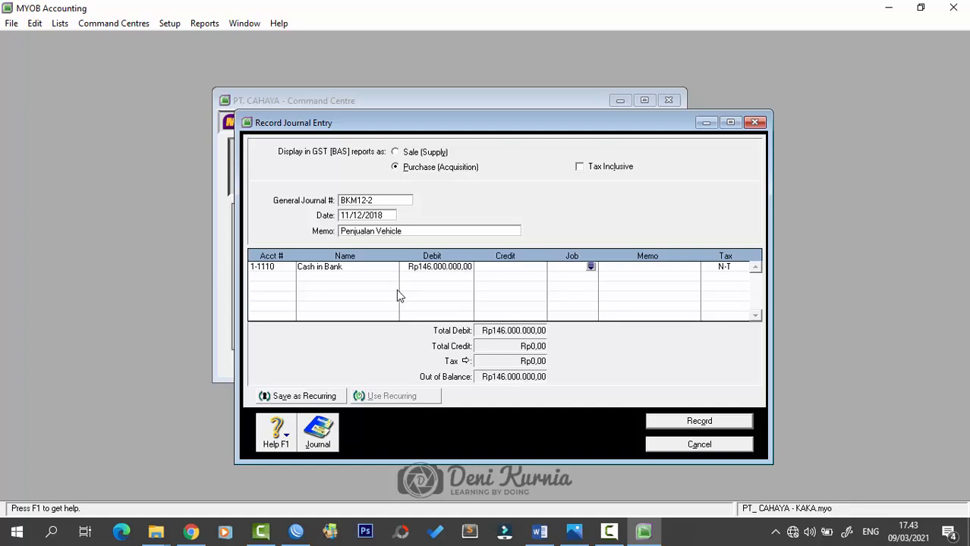
- Debit 1-3302 Vehicle Accum Dep Rp10.000.000 on the second line
click(273, 277)
click(290, 276)
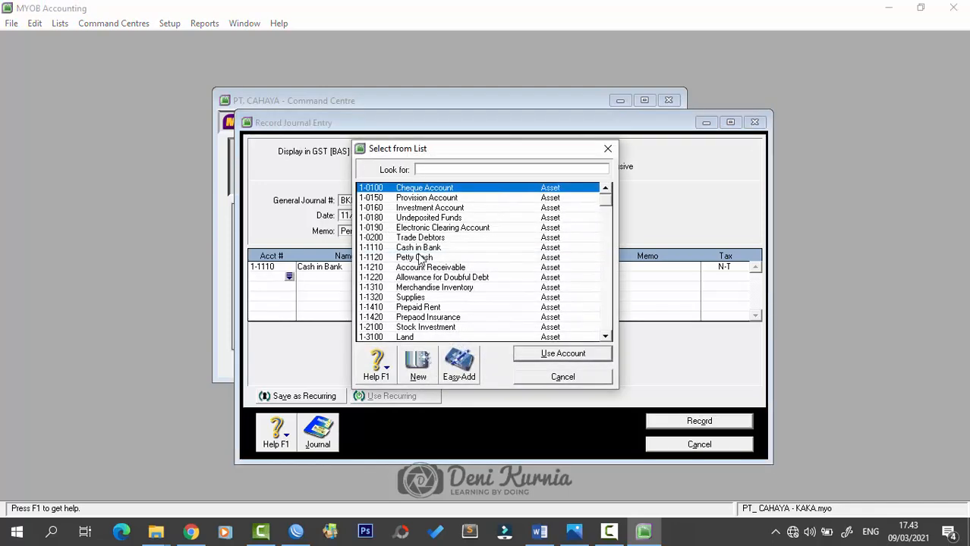
scroll(434, 279, down, 2)
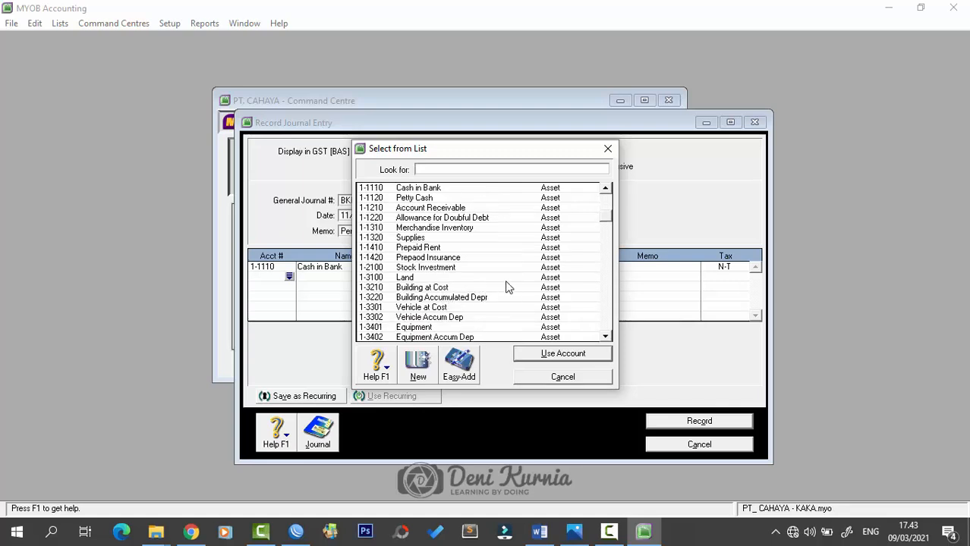
click(456, 319)
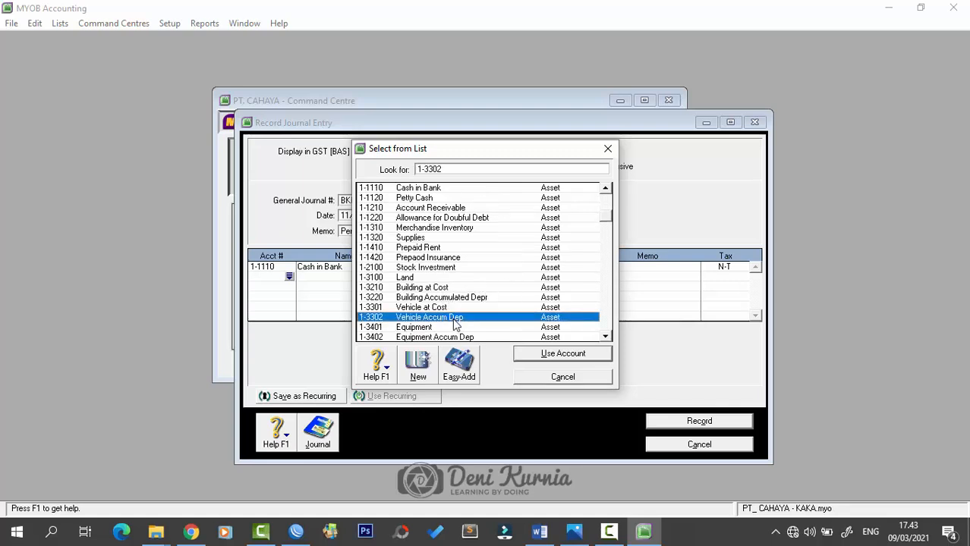
click(562, 354)
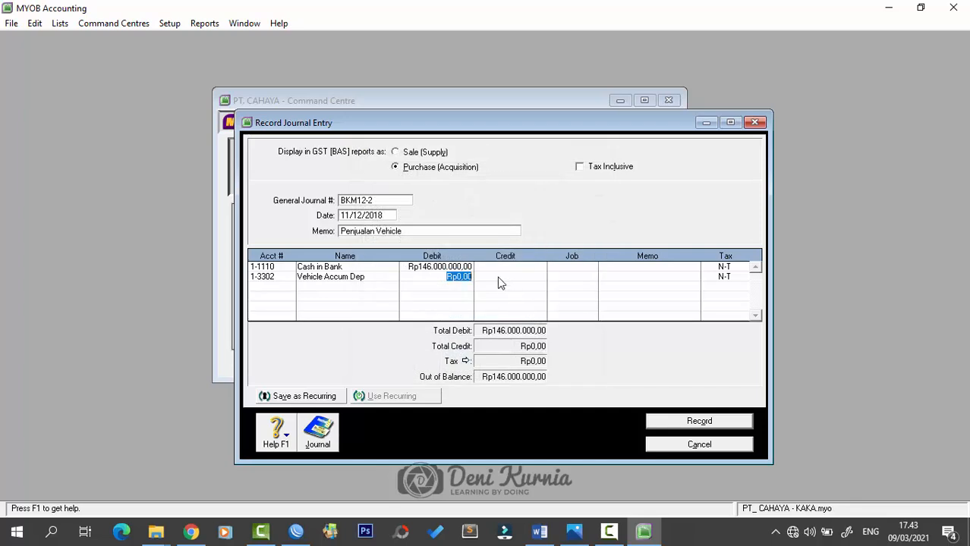
text(10.00)
text(0.000)
key(Tab)
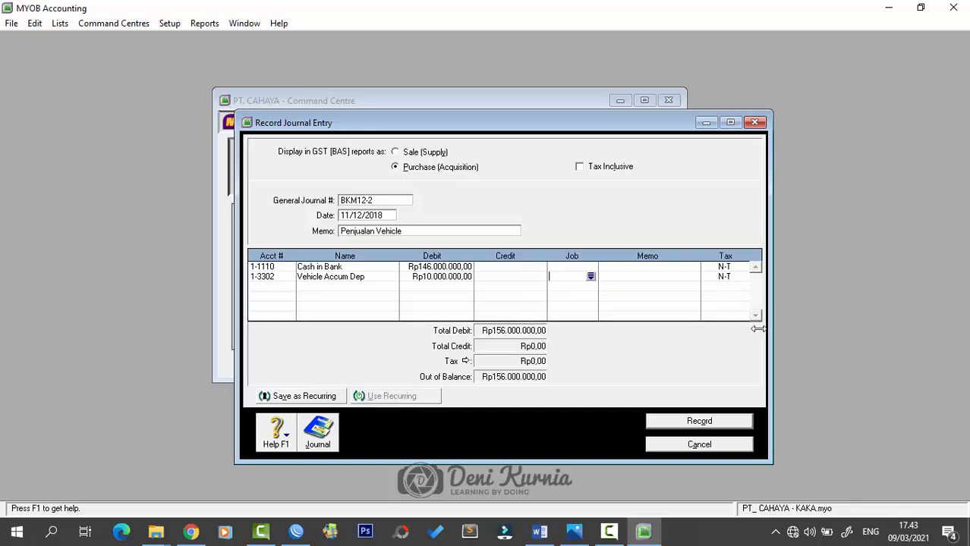
click(281, 289)
- Debit 9-4000 Gain/Loss Sales Vehicle Rp4.000.000 on the third line
click(290, 288)
scroll(425, 304, down, 15)
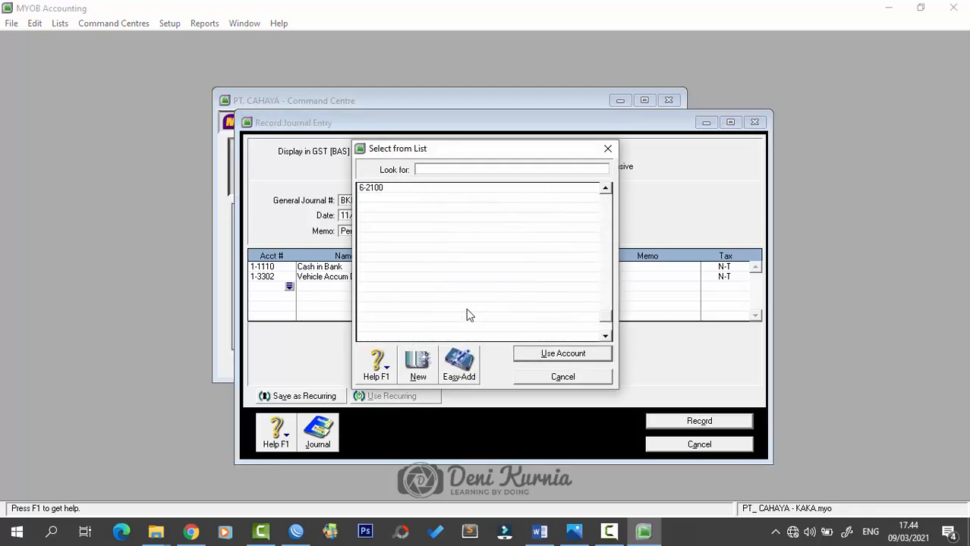
click(460, 337)
click(562, 354)
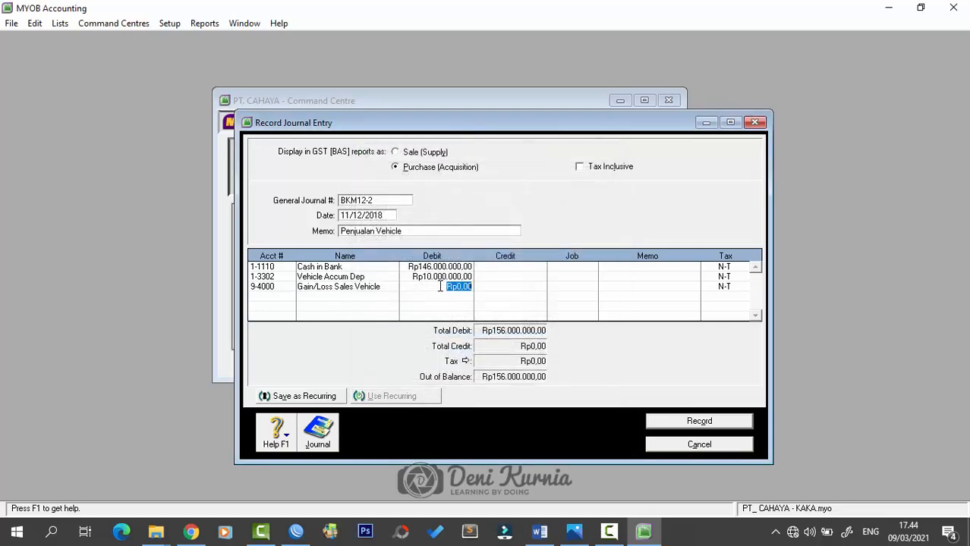
text(4.000.)
text(00)
text(0000)
key(Tab)
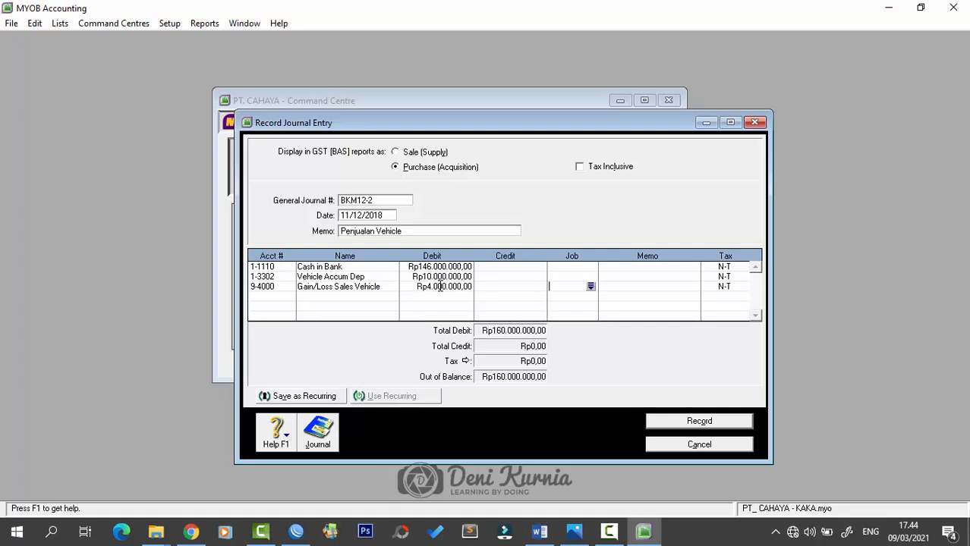
- Credit 1-3210 Building at Cost Rp160.000.000, record the balanced journal, and close it
click(283, 300)
click(288, 297)
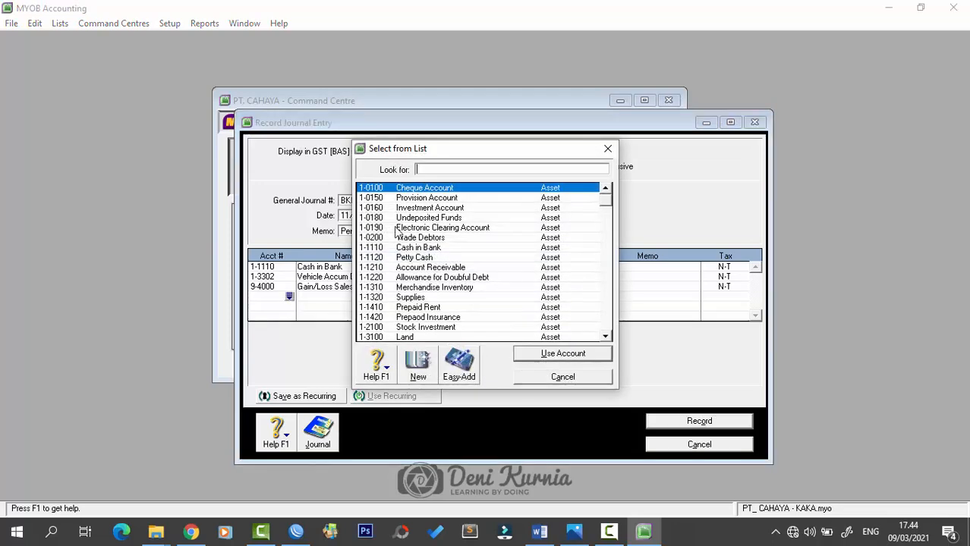
scroll(441, 285, down, 1)
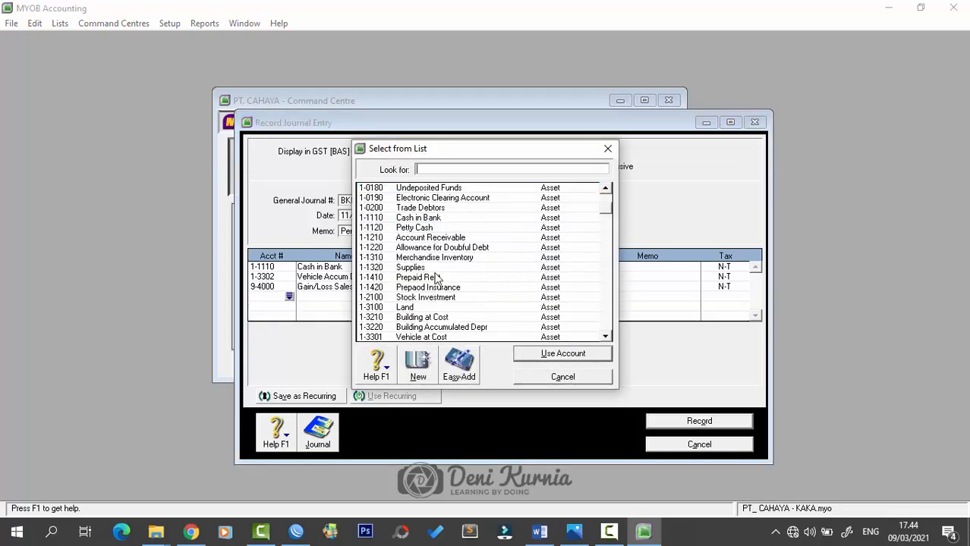
scroll(443, 313, down, 1)
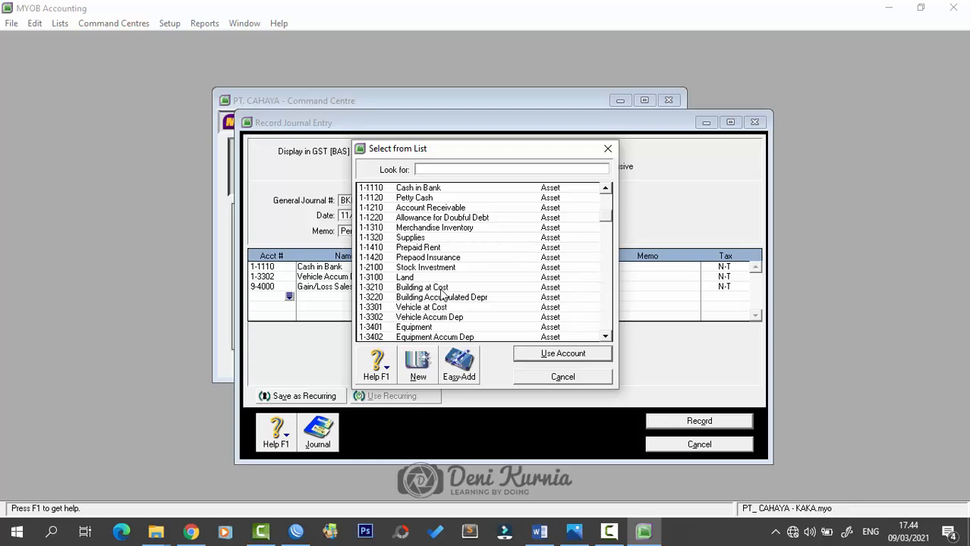
click(441, 287)
click(524, 356)
key(Tab)
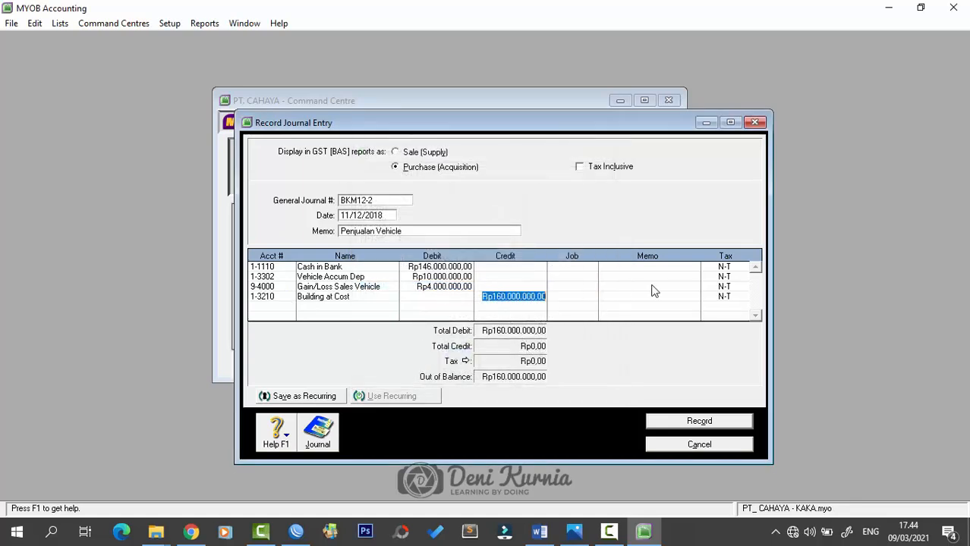
key(Tab)
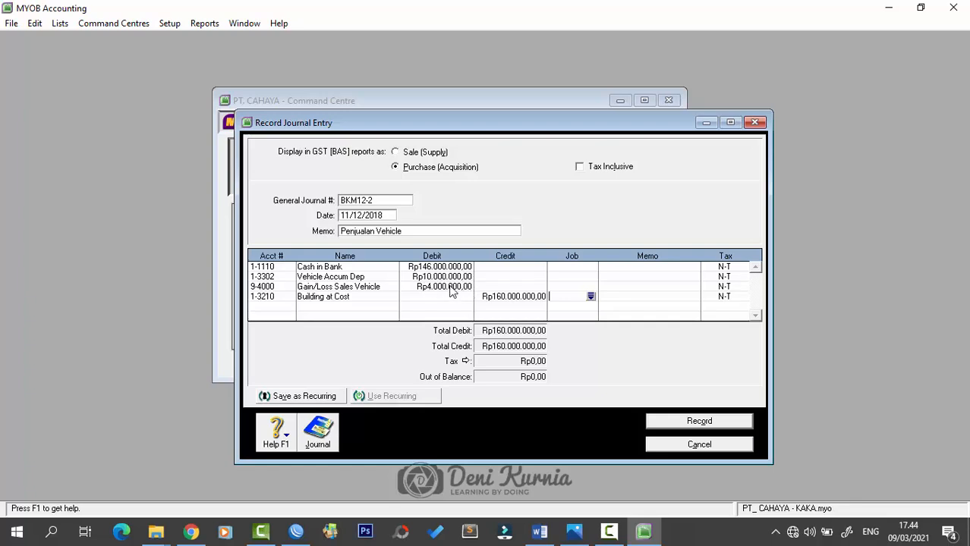
click(675, 425)
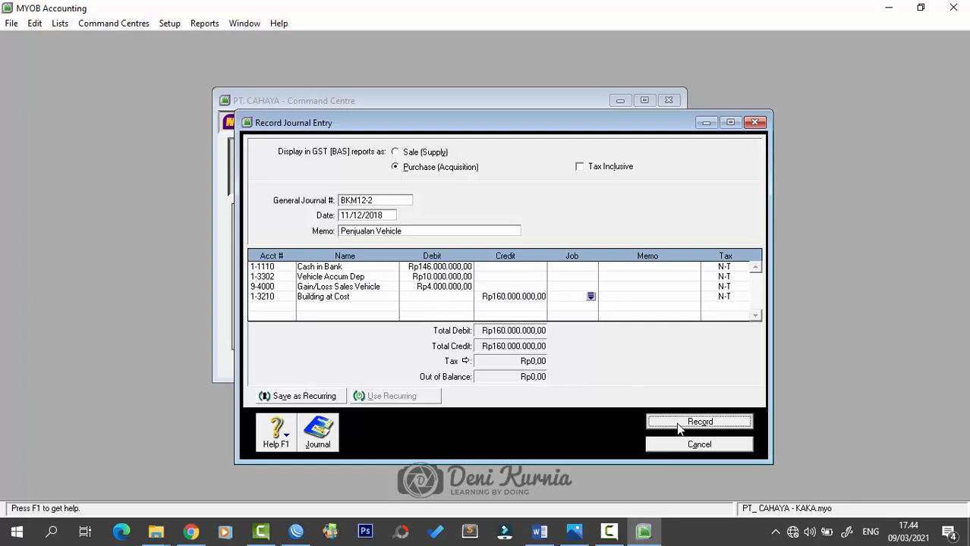
click(754, 123)
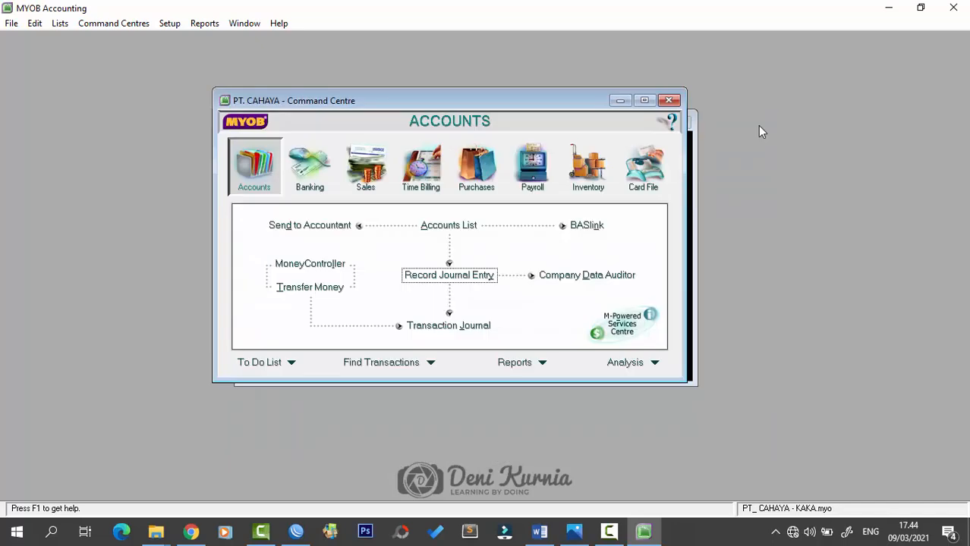
click(540, 531)
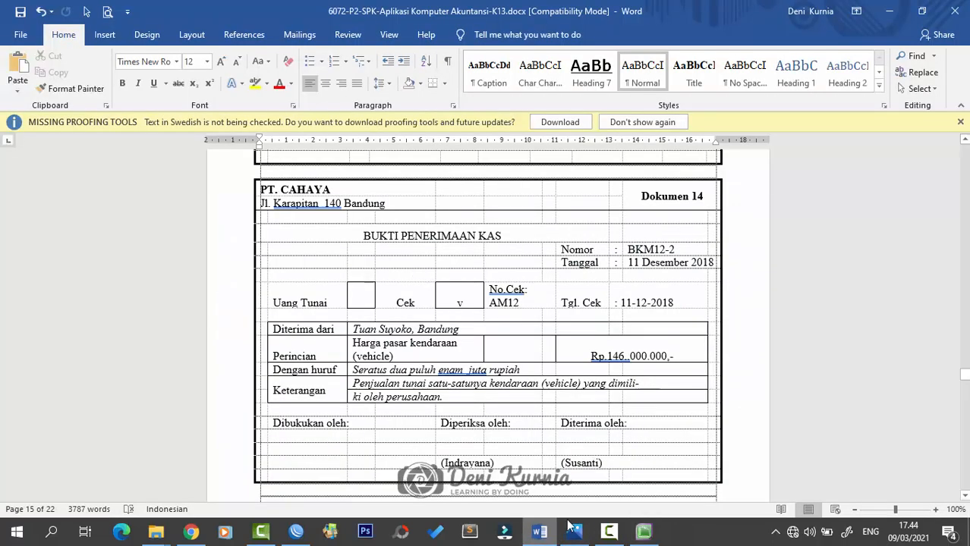
scroll(619, 360, down, 5)
scroll(618, 360, down, 3)
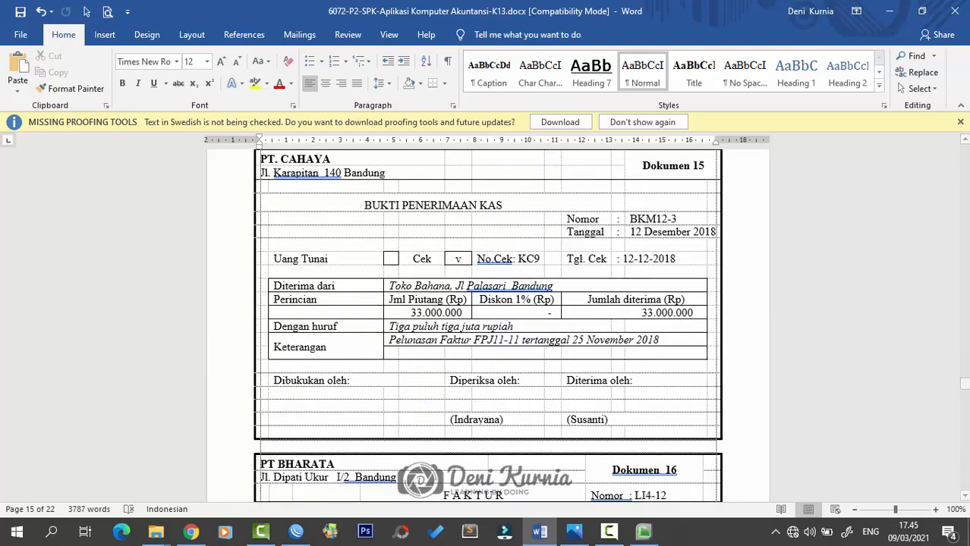
click(575, 531)
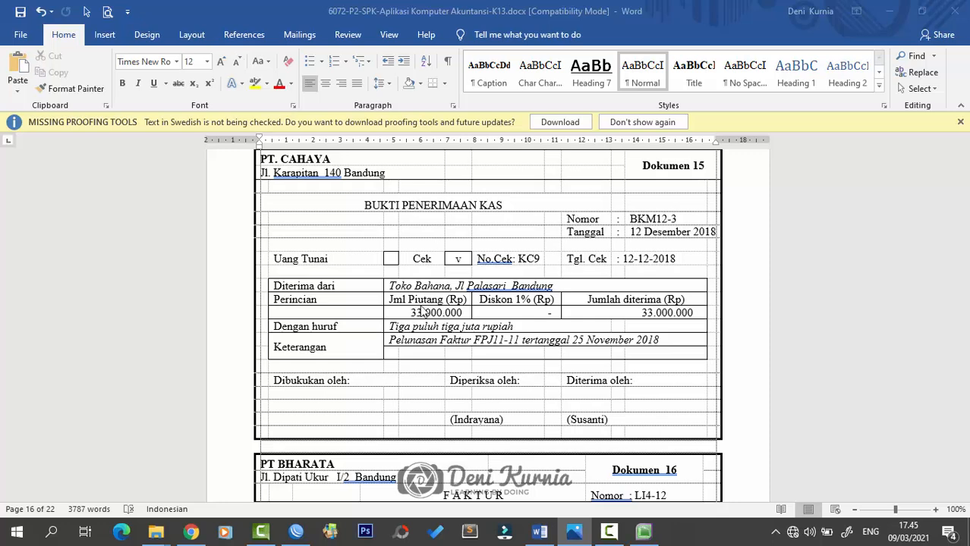
scroll(613, 497, up, 1)
click(643, 531)
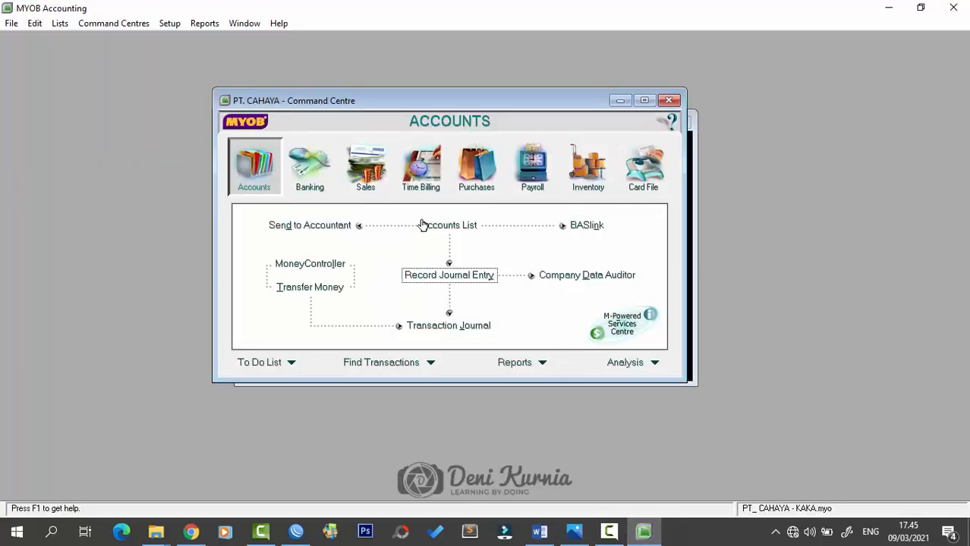
- Start a new customer payment received from Toko Bahana
click(361, 180)
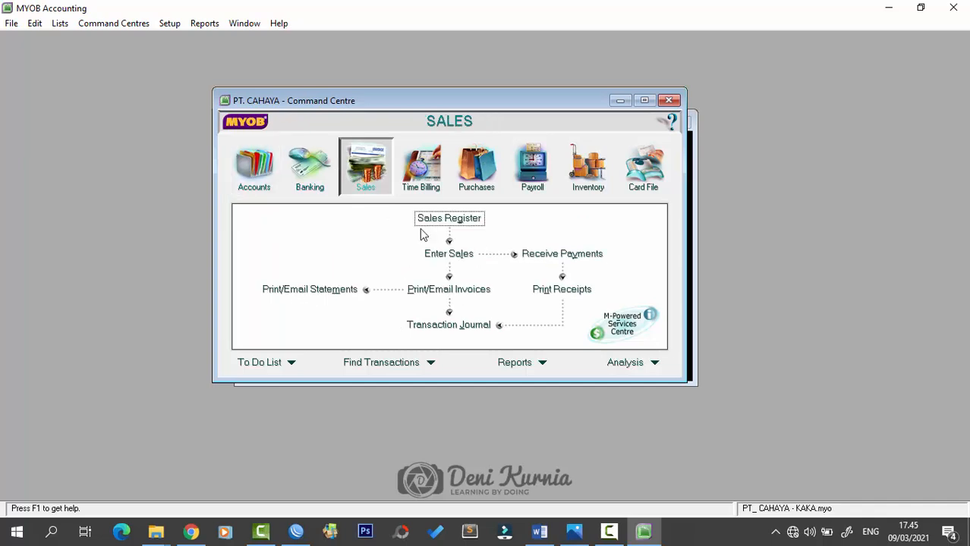
click(561, 256)
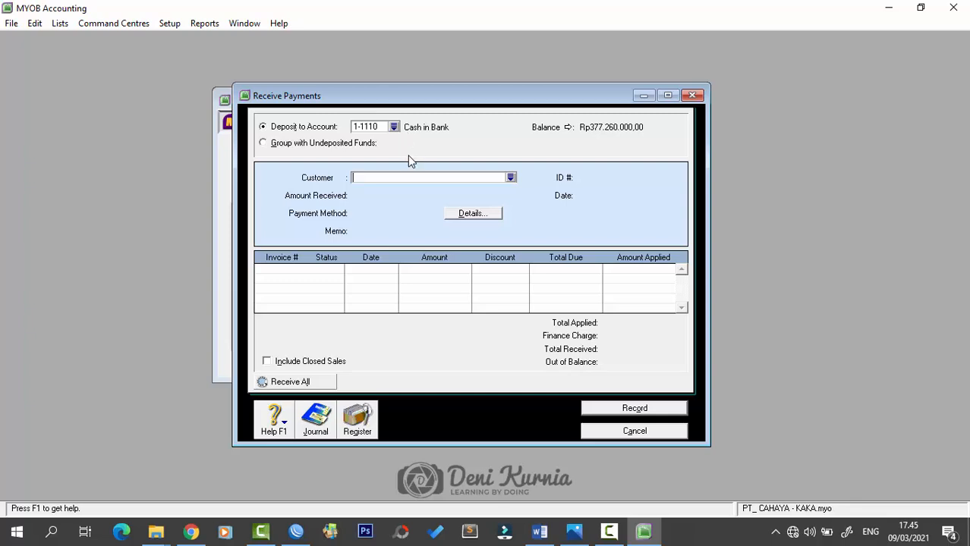
click(511, 178)
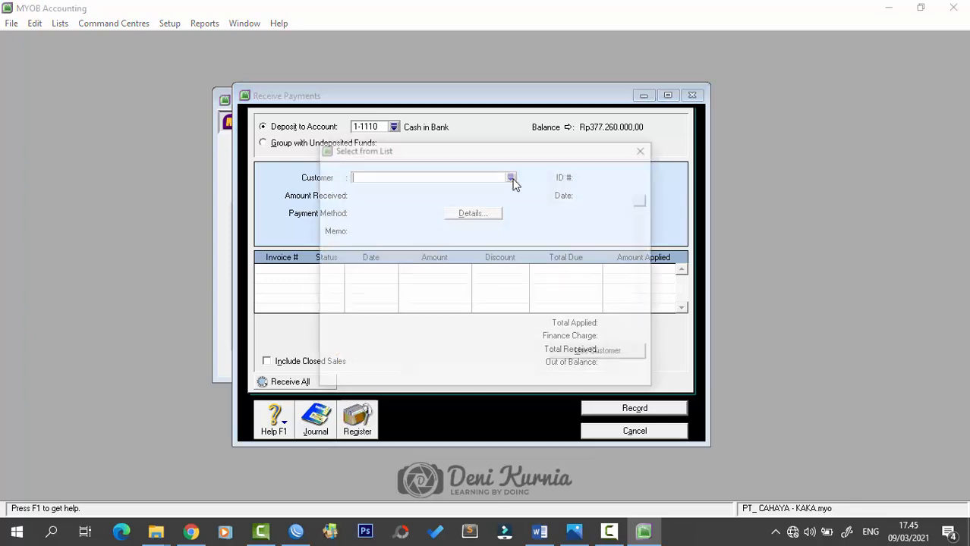
click(374, 198)
click(588, 357)
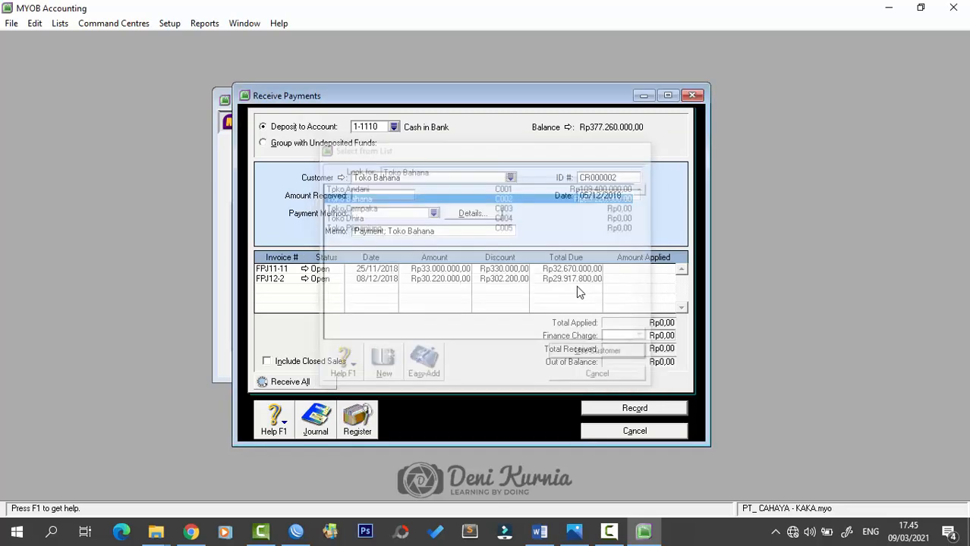
- Give the payment ID BKM12-3 and date 12/12/2018
click(621, 179)
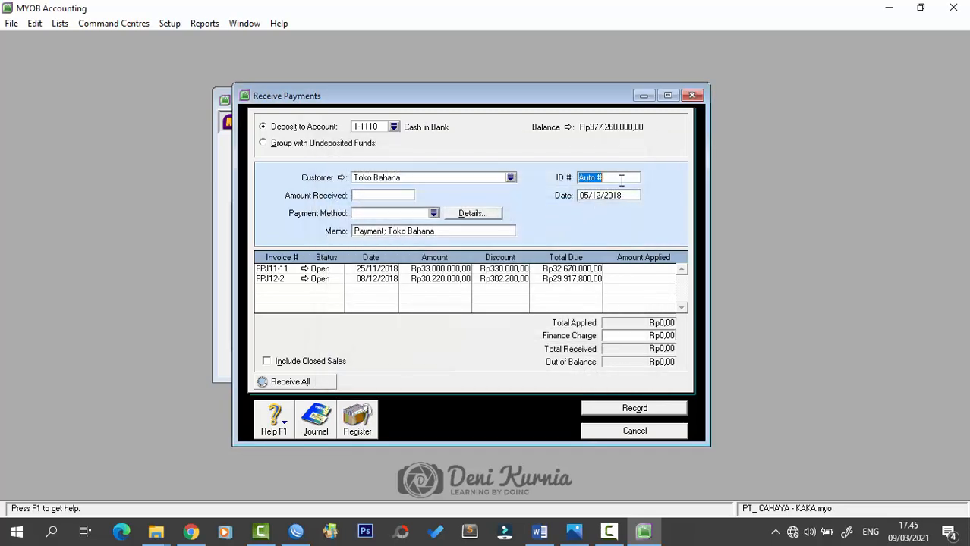
key(Caps_Lock)
text(BKM12-3)
key(Tab)
text(12)
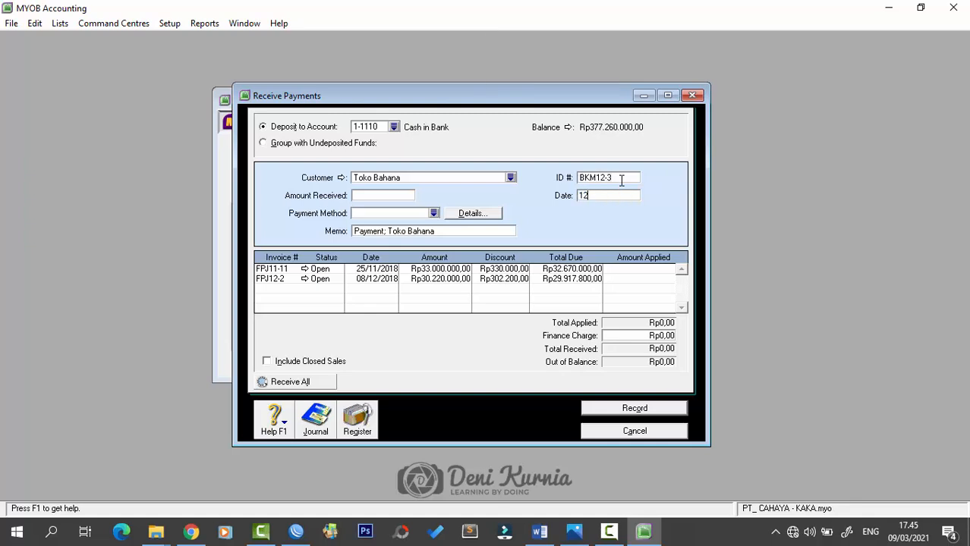
text(/12/2018)
key(Tab)
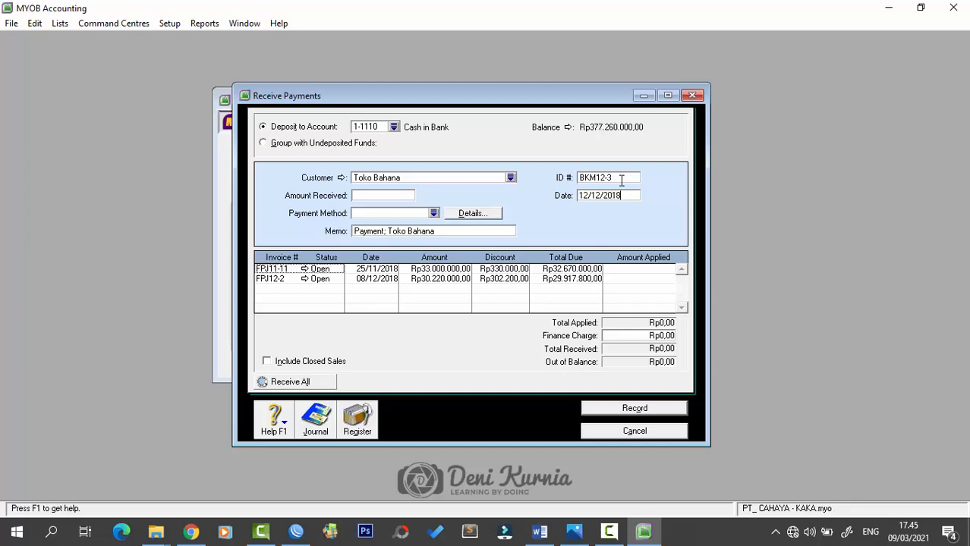
- Enter Rp33.000.000,00 as the amount received, fixing the mistyped figure
click(379, 195)
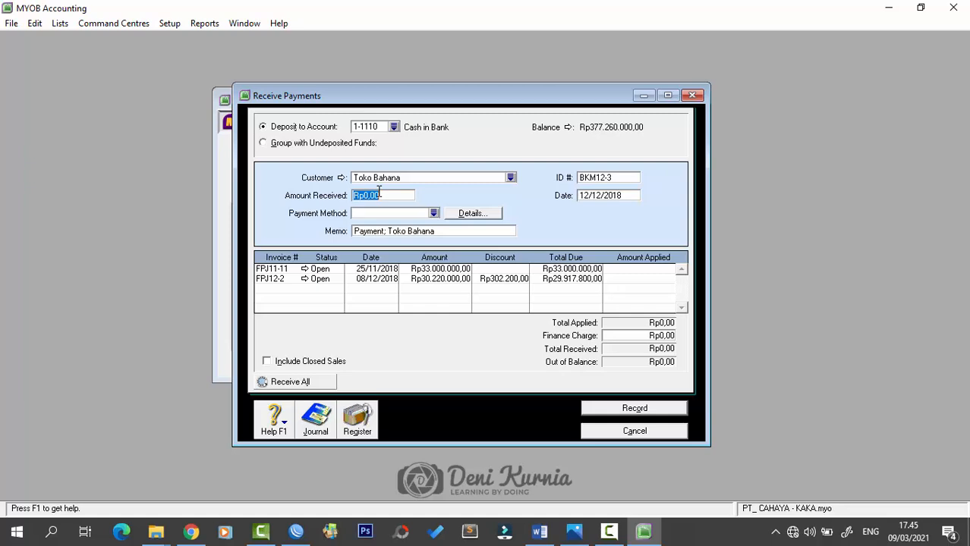
text(3.300.0)
text(00000)
key(Tab)
click(380, 195)
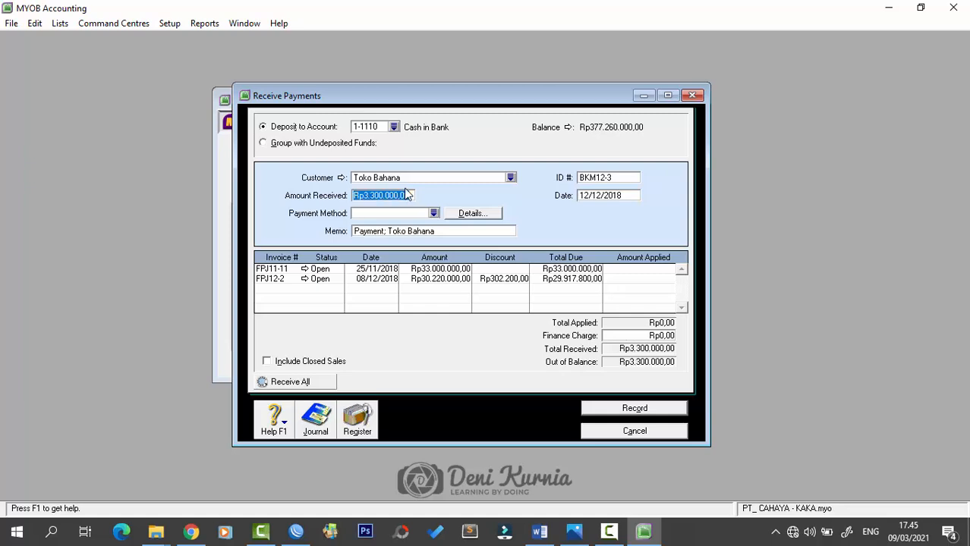
click(394, 195)
text(0)
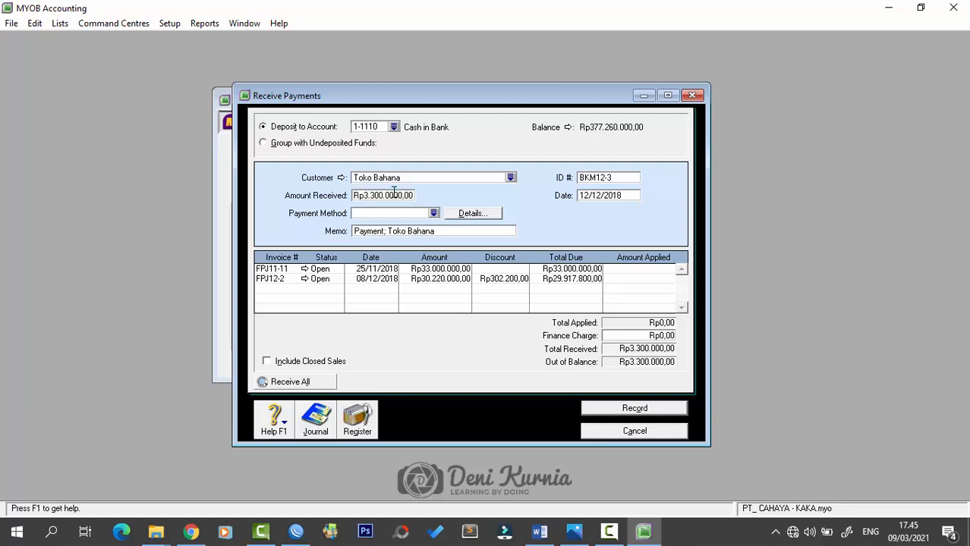
key(Tab)
- Write the memo 'Pelunasan Faktur FPJ11-11 Toko Bahana'
click(392, 232)
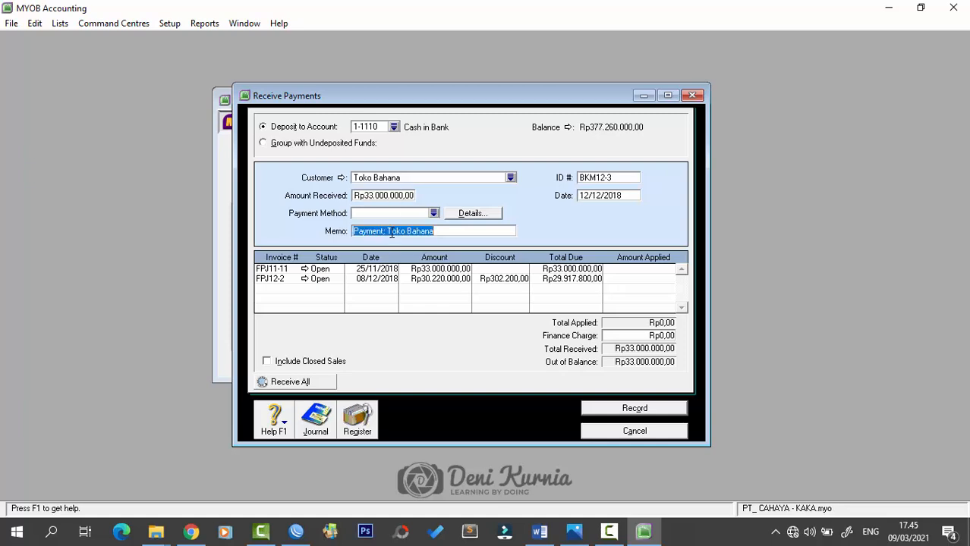
text(pELU)
key(BackSpace)
key(BackSpace)
key(BackSpace)
key(BackSpace)
key(Caps_Lock)
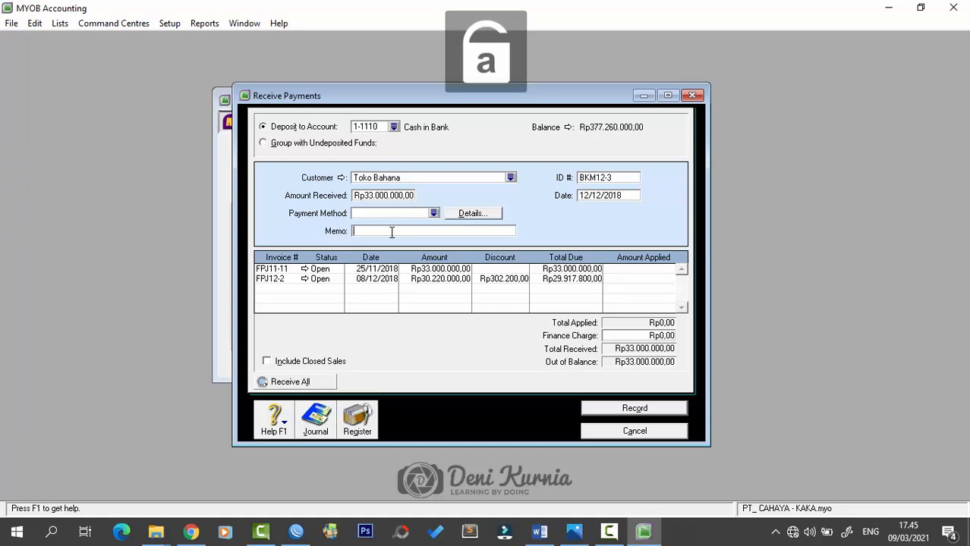
text(Pelunasan)
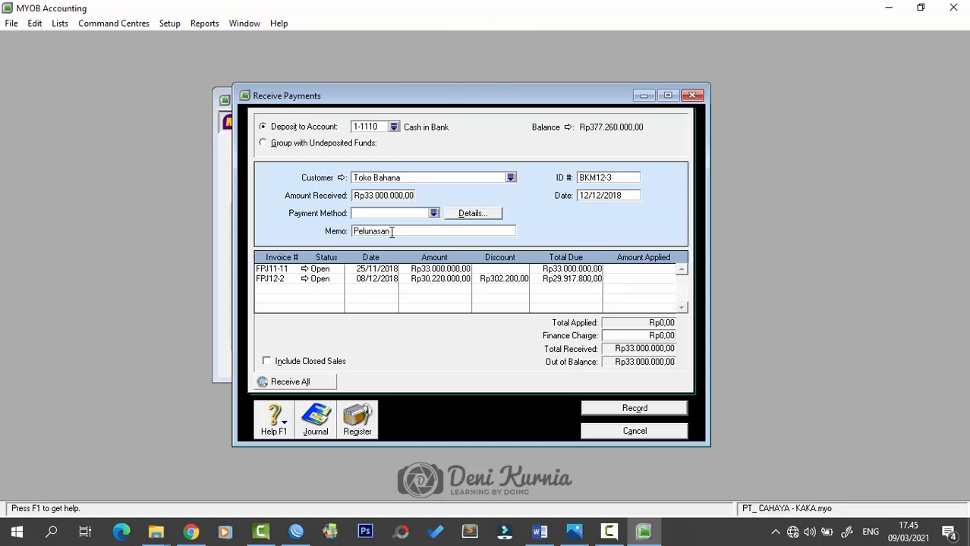
text( Faktur FPJ11-11 Toko Bahana)
- Apply the full amount to invoice FPJ11-11 and record the payment
click(630, 271)
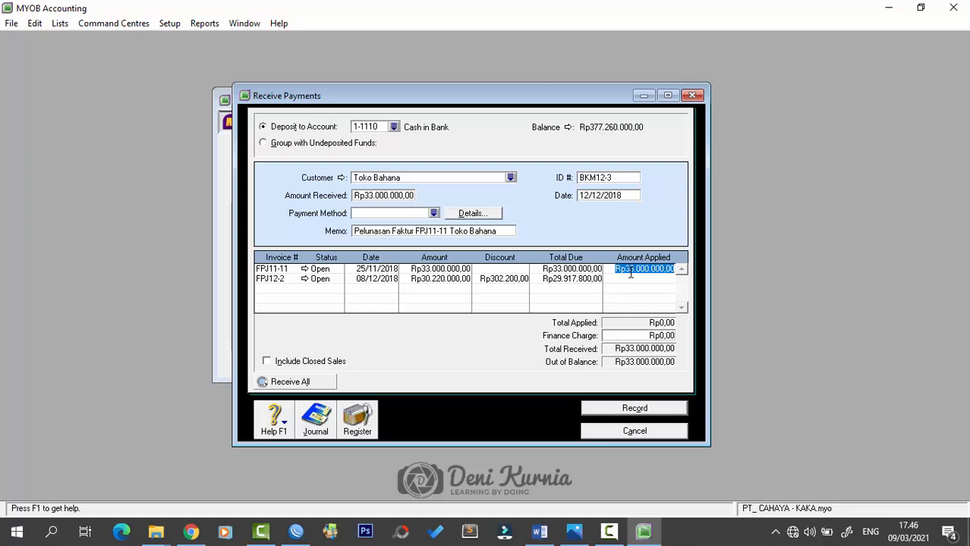
key(Tab)
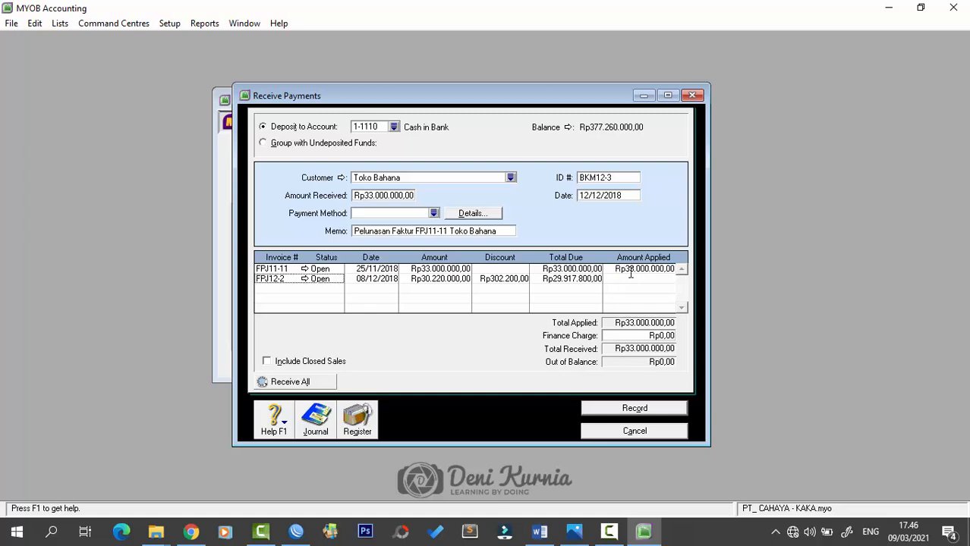
click(633, 409)
click(692, 94)
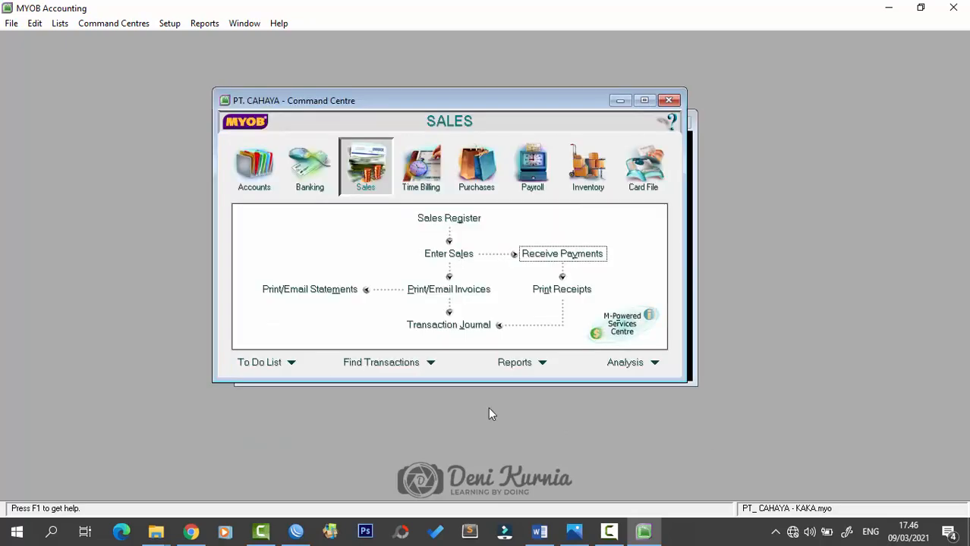
click(539, 532)
scroll(551, 429, down, 8)
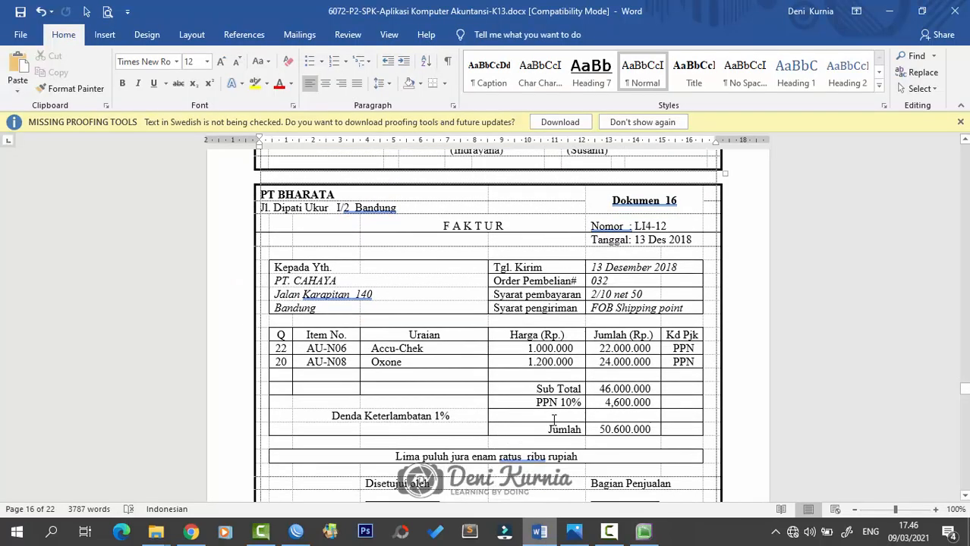
key(alt+Tab)
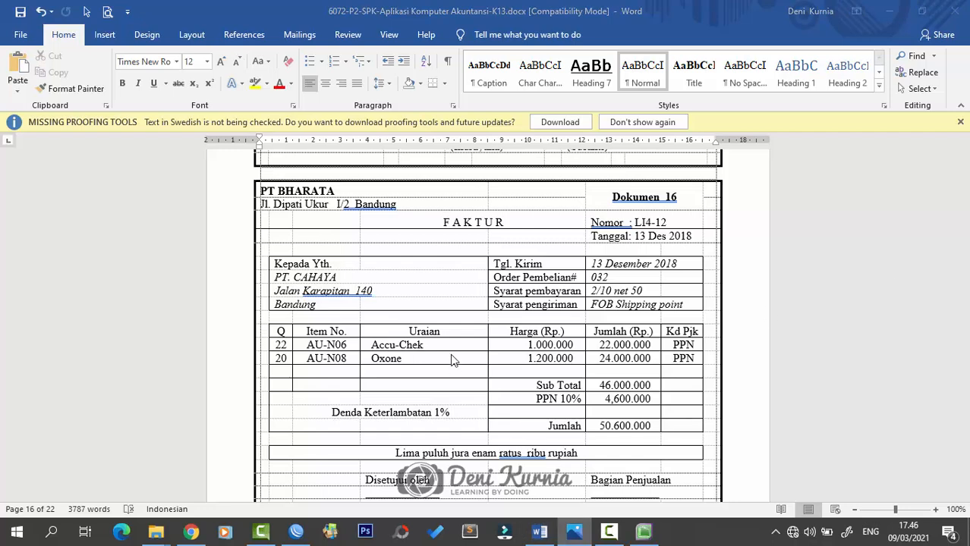
click(383, 236)
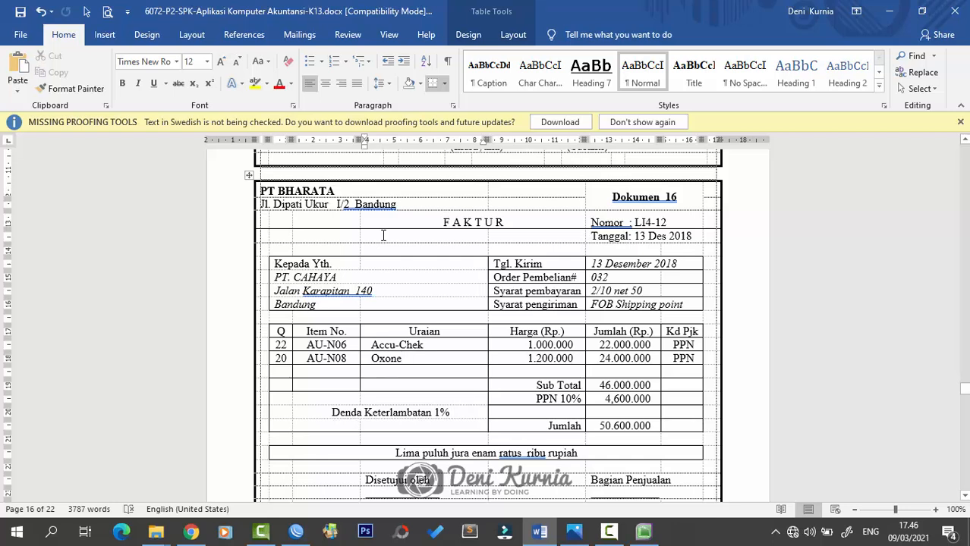
click(641, 533)
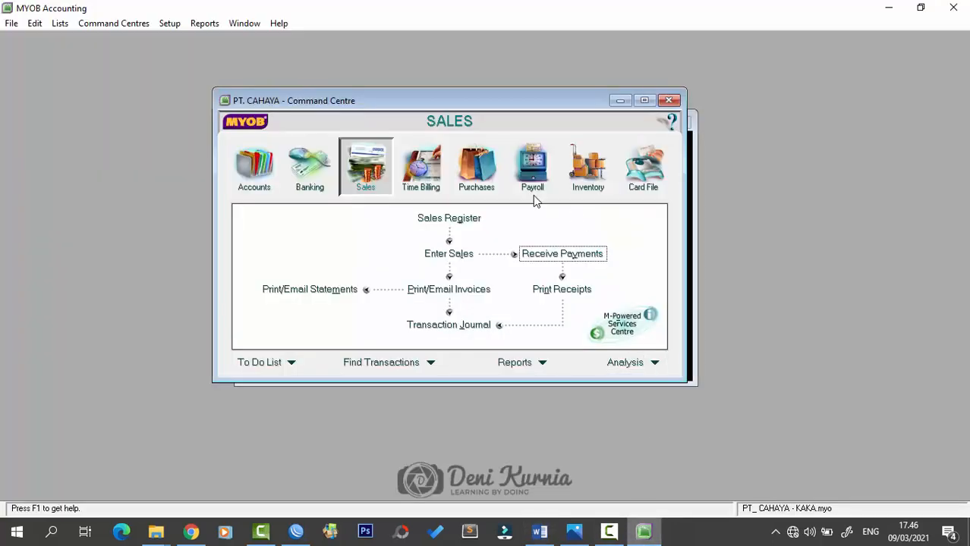
- Start a new purchase bill from supplier PT. Bharata
click(488, 179)
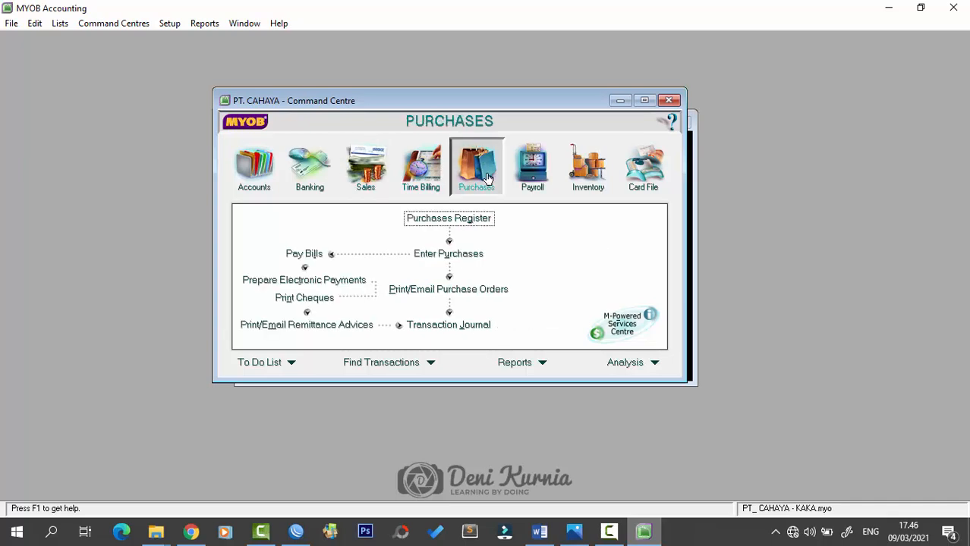
click(447, 254)
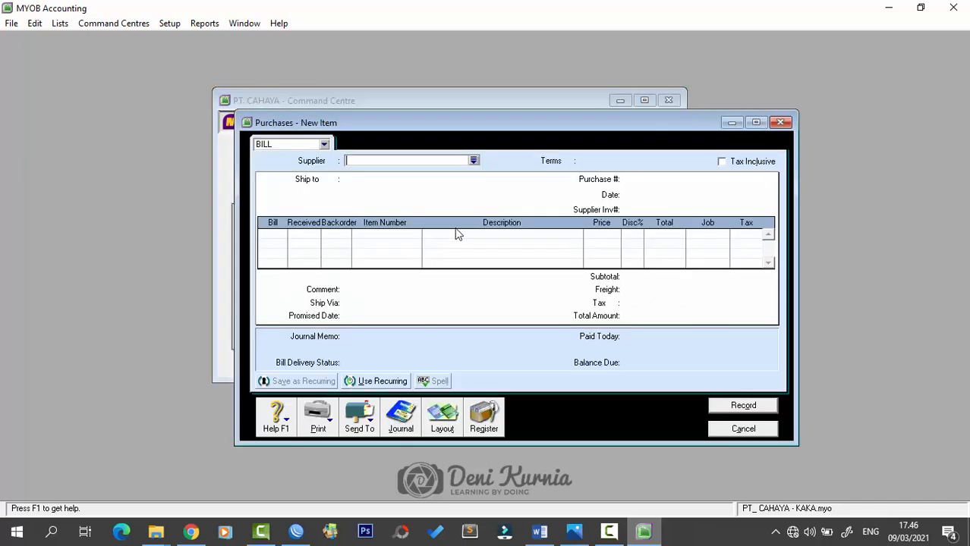
click(474, 161)
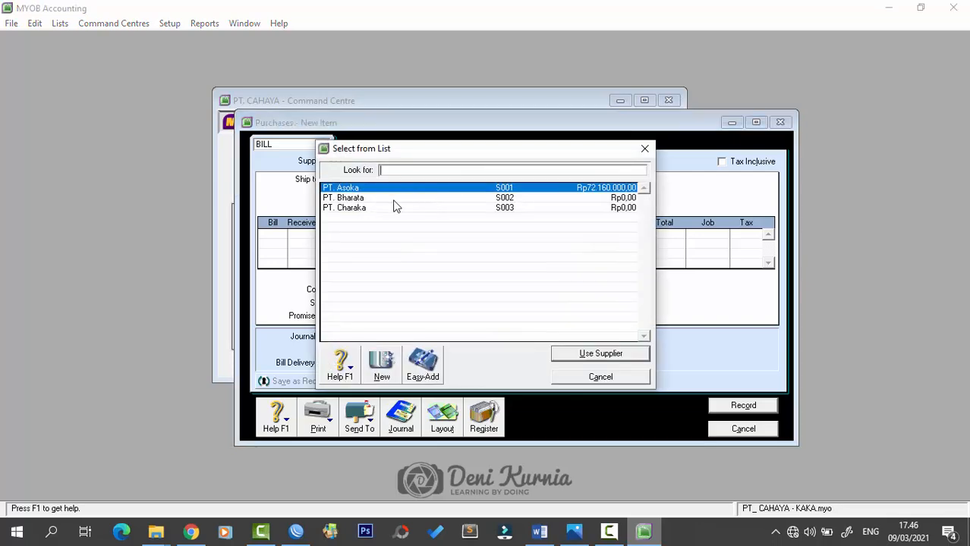
click(381, 199)
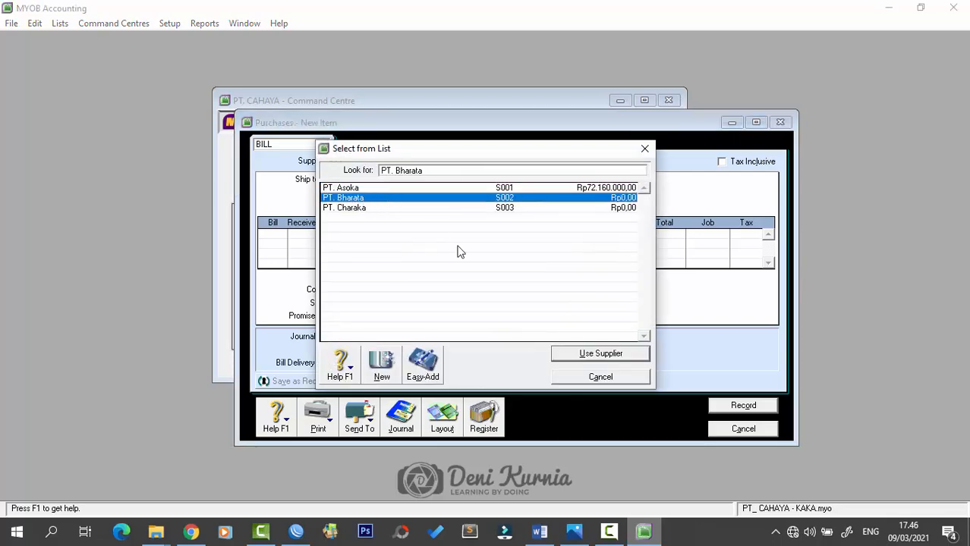
click(588, 352)
- Number the bill LI4-12 and date it 13/12/2018
click(645, 182)
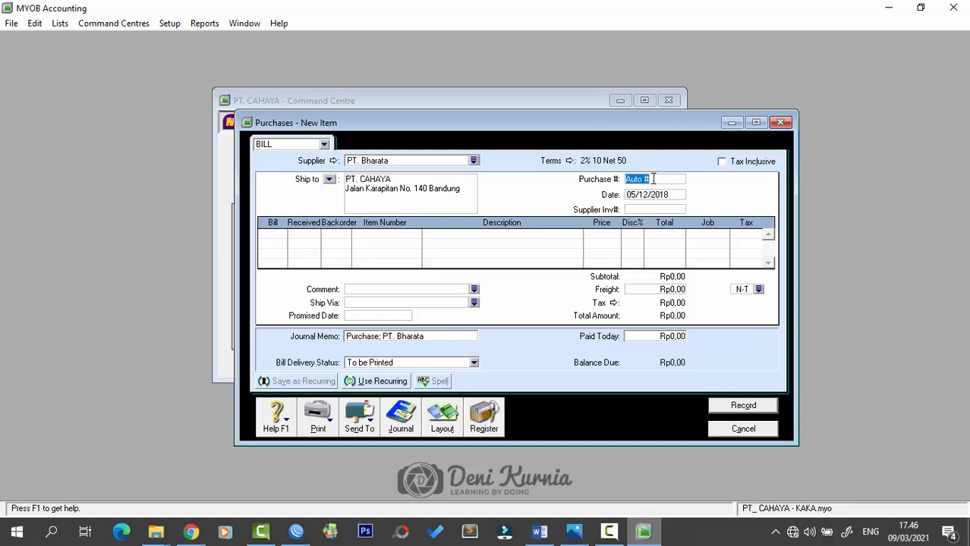
key(BackSpace)
key(Caps_Lock)
text(L)
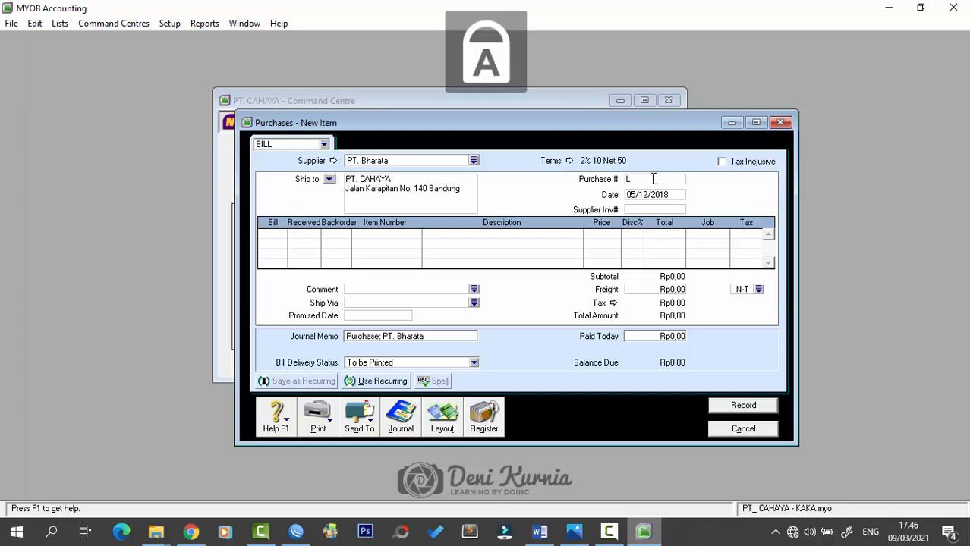
text(I)
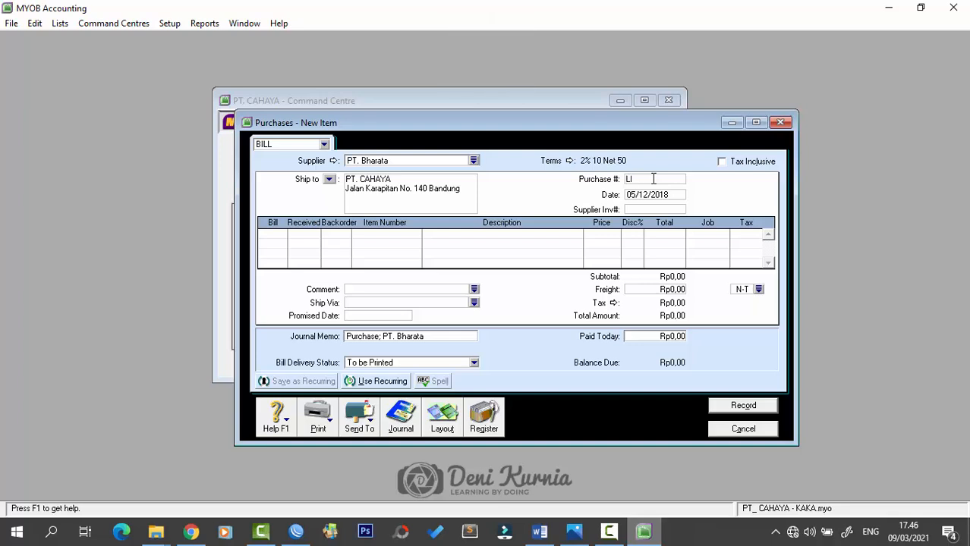
text(4-12)
key(Tab)
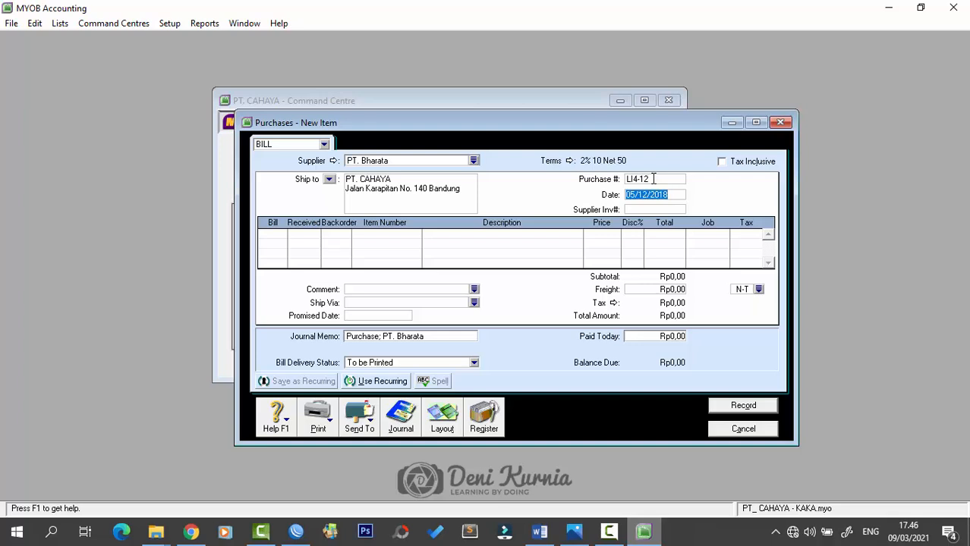
text(13/12/2018)
key(Tab)
- Add a first line of 22 AU-N06 Acutren Plus at 1000000 each
key(Tab)
text(22)
key(Tab)
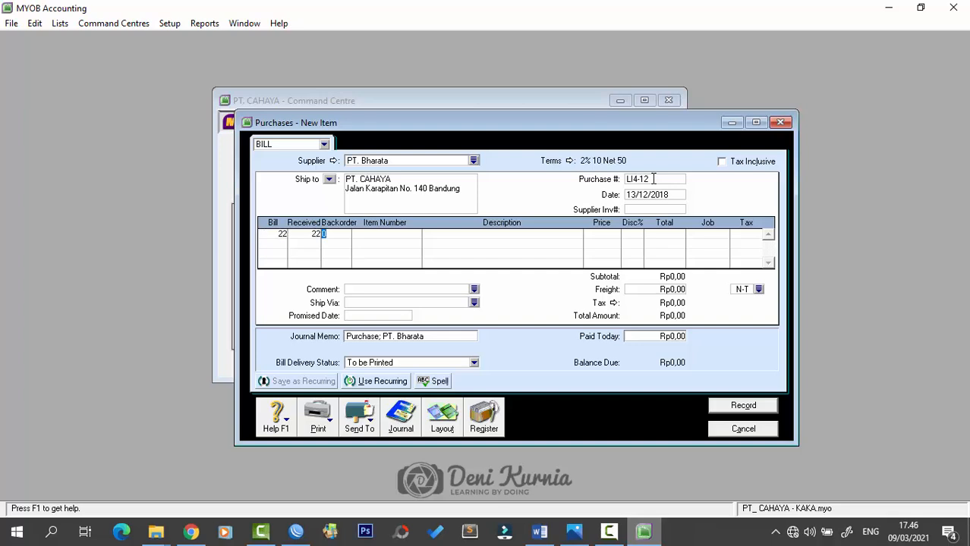
key(Tab)
text(AU-N0)
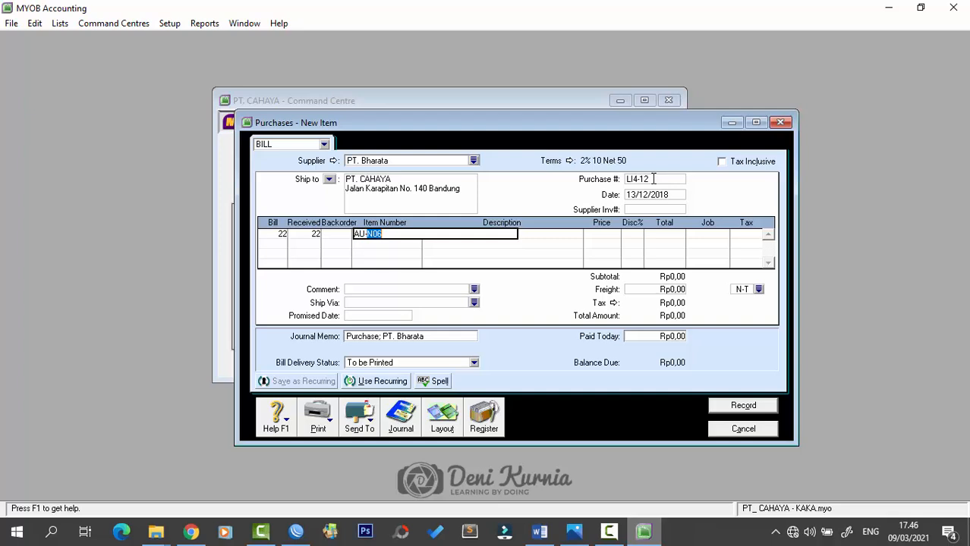
key(Tab)
key(Tab)
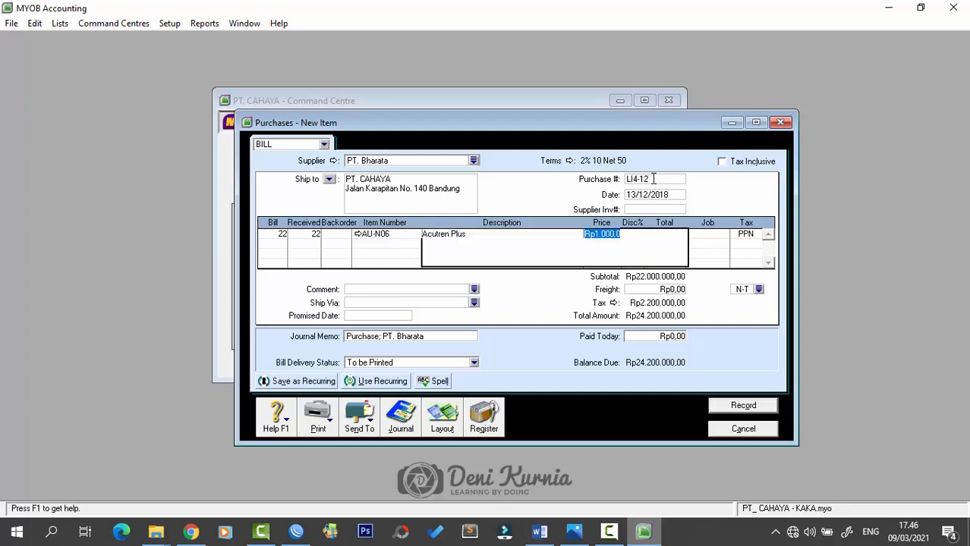
text(1000000)
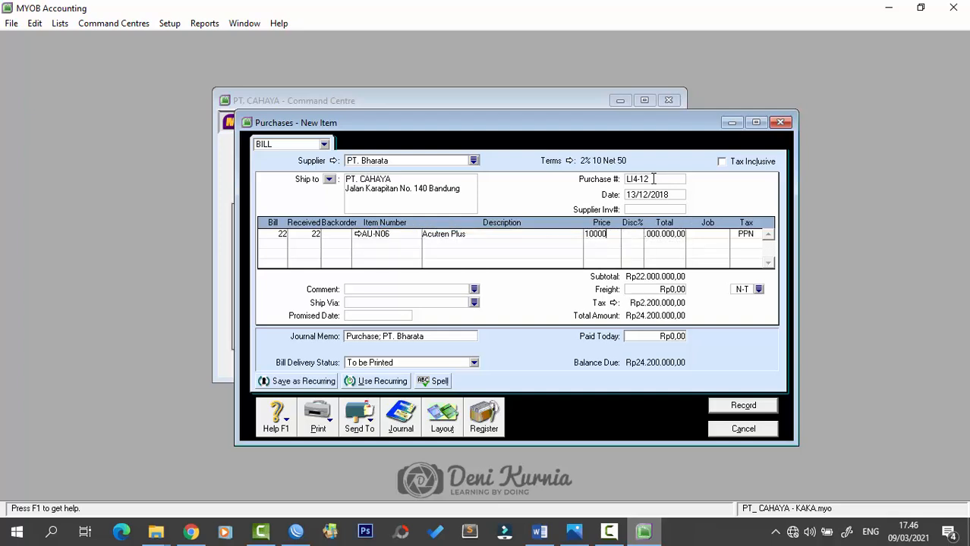
key(Tab)
key(Tab)
key(Tab)
- Add a second line of 20 AU-N08 Oxone with its unit price
key(Tab)
key(Tab)
text(20)
key(Tab)
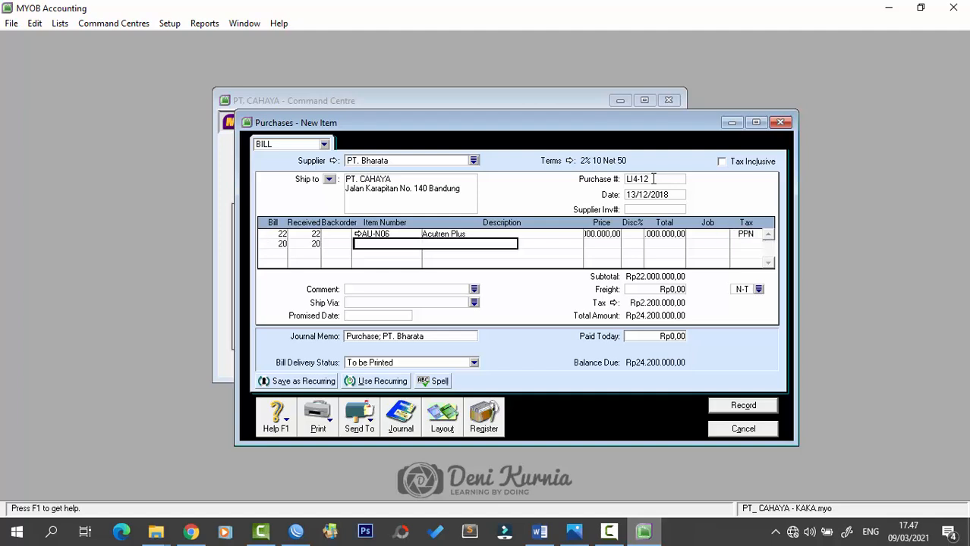
text(AU-N.)
text(08)
key(Tab)
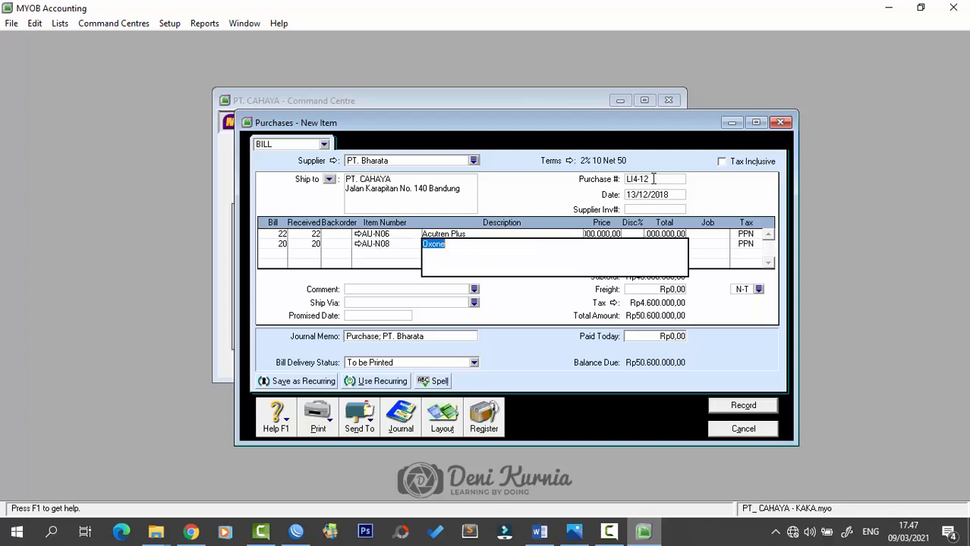
key(Tab)
text(1200)
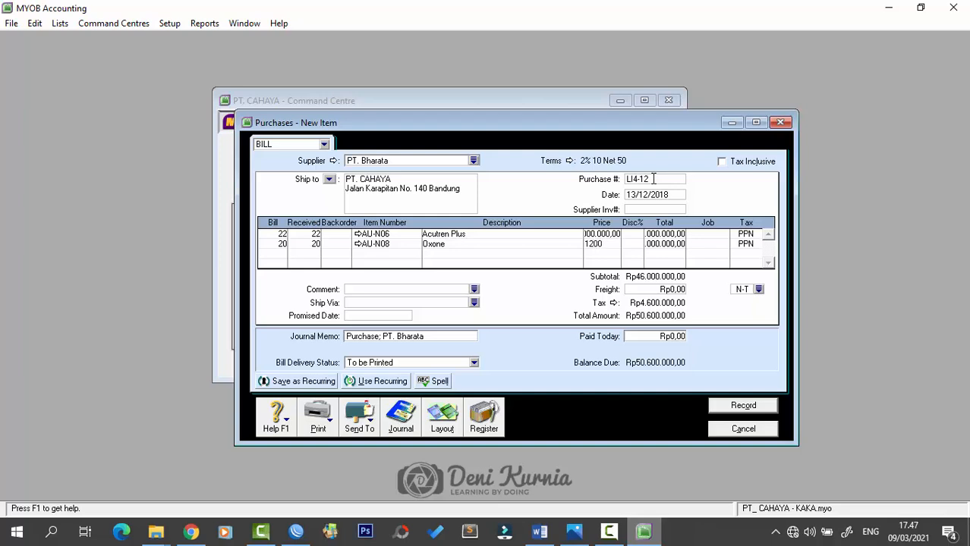
key(Tab)
key(Tab)
key(Tab)
click(671, 290)
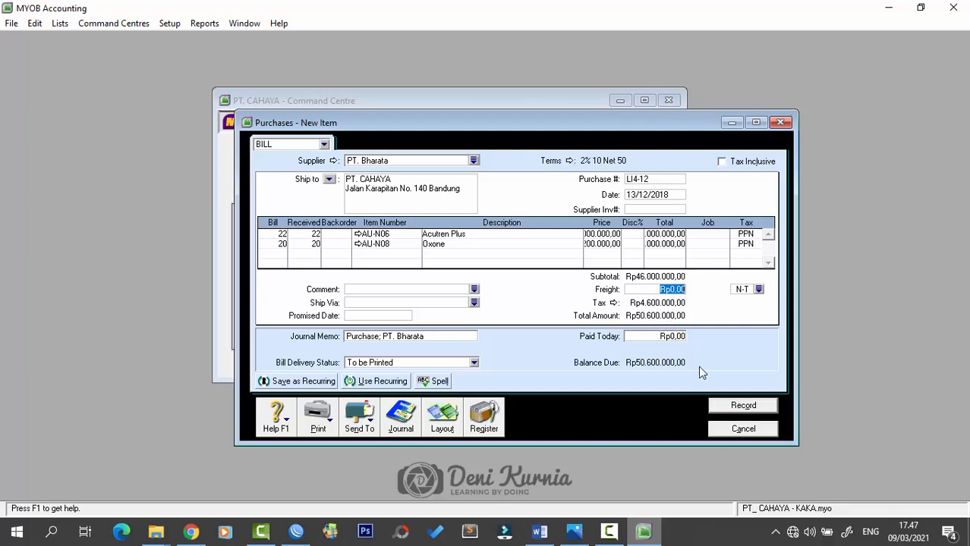
- Record the Rp50.600.000 bill, ignoring spelling flags and keeping the existing tax code
click(740, 405)
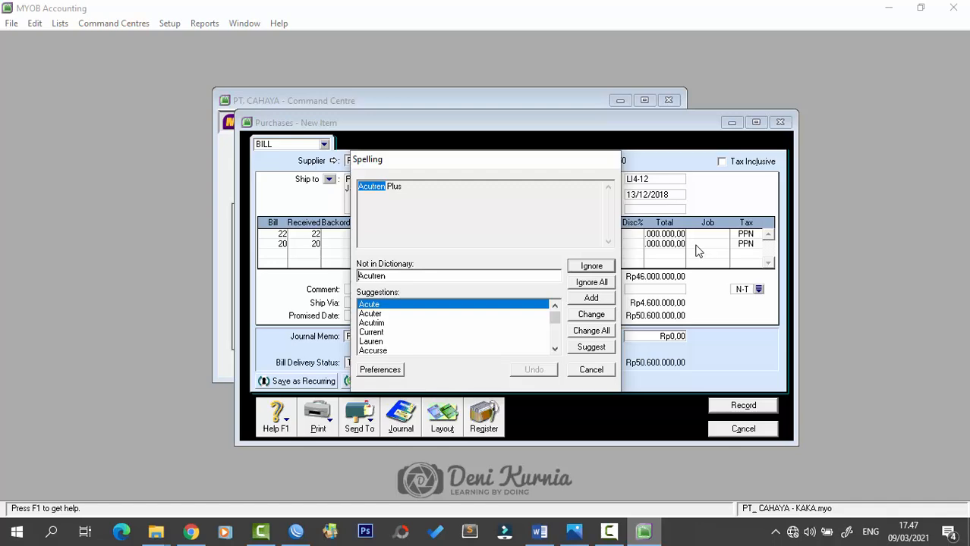
click(597, 267)
click(598, 268)
click(446, 327)
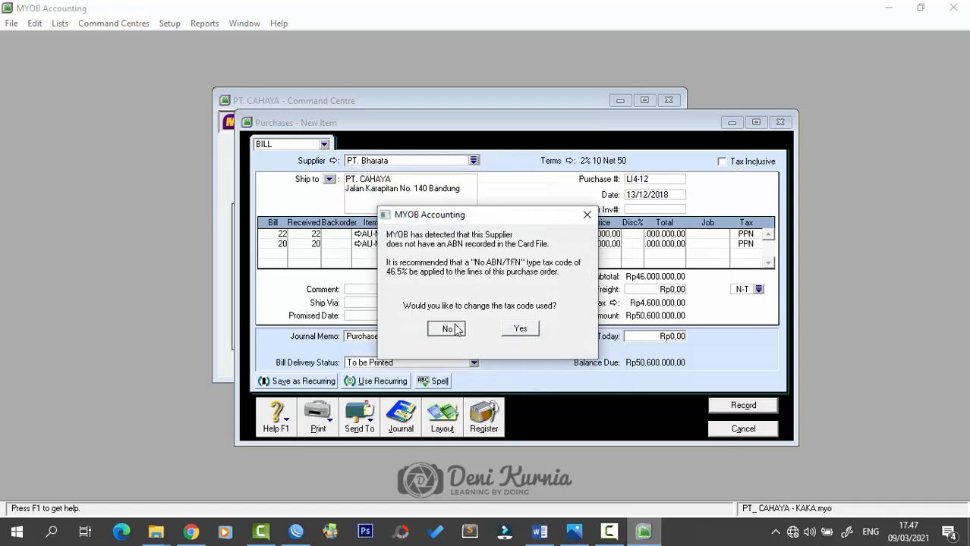
click(841, 123)
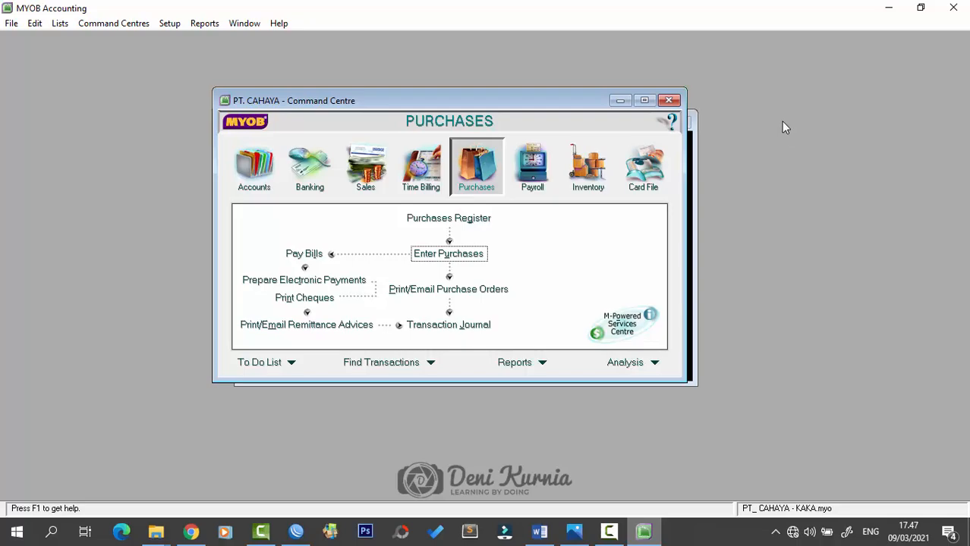
- Read Dokumen 17 in Word, the Rp37.800.000 invoice FPJ12-3 to Toko Cempaka, then return to MYOB
click(540, 532)
right_click(539, 531)
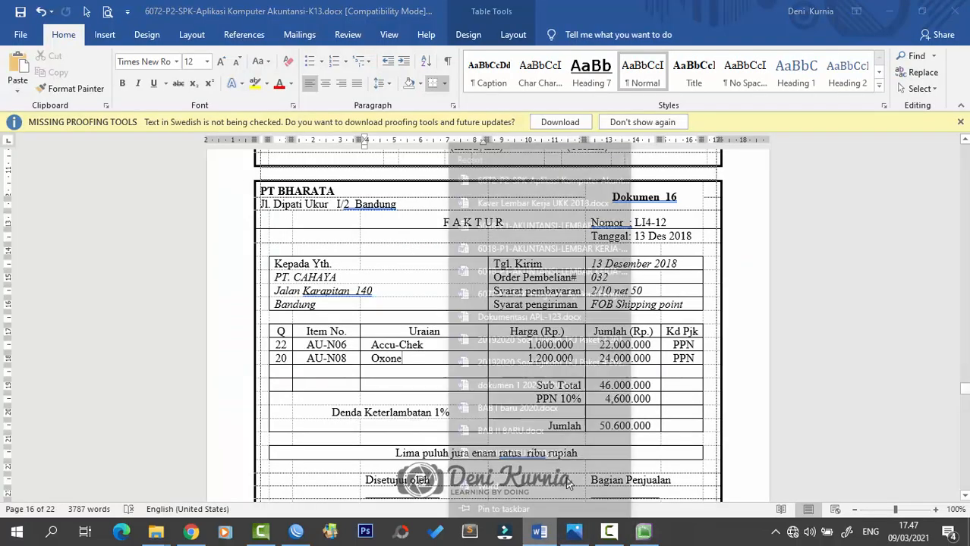
click(697, 399)
scroll(698, 391, down, 15)
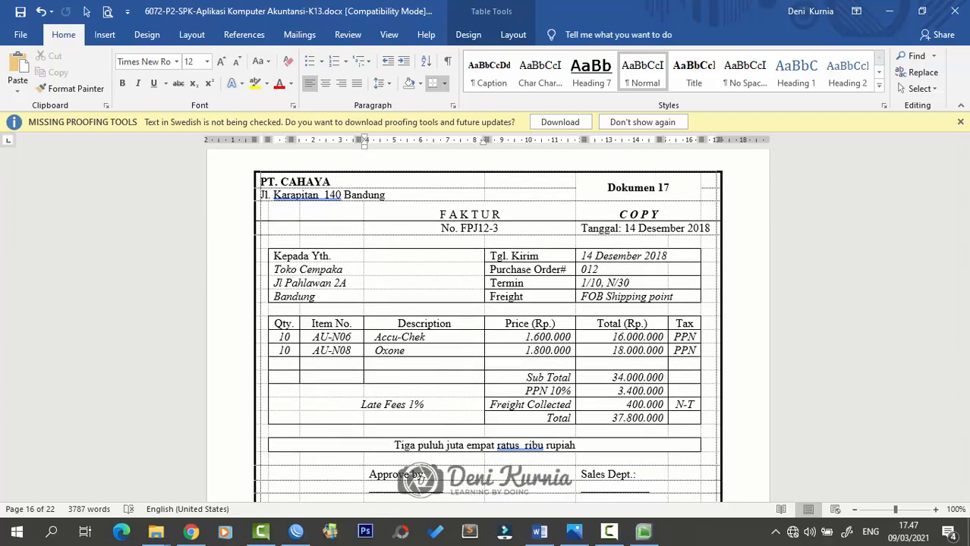
key(alt+Tab)
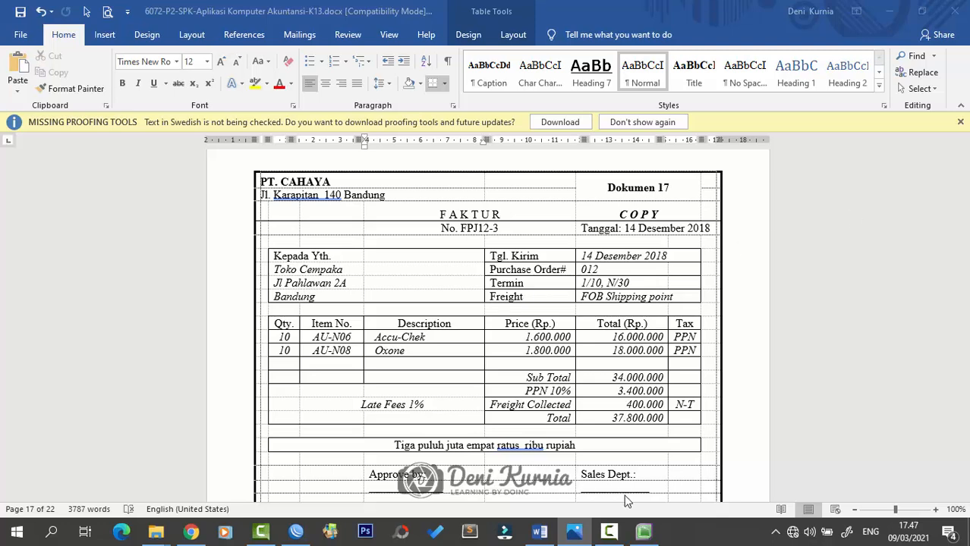
click(643, 532)
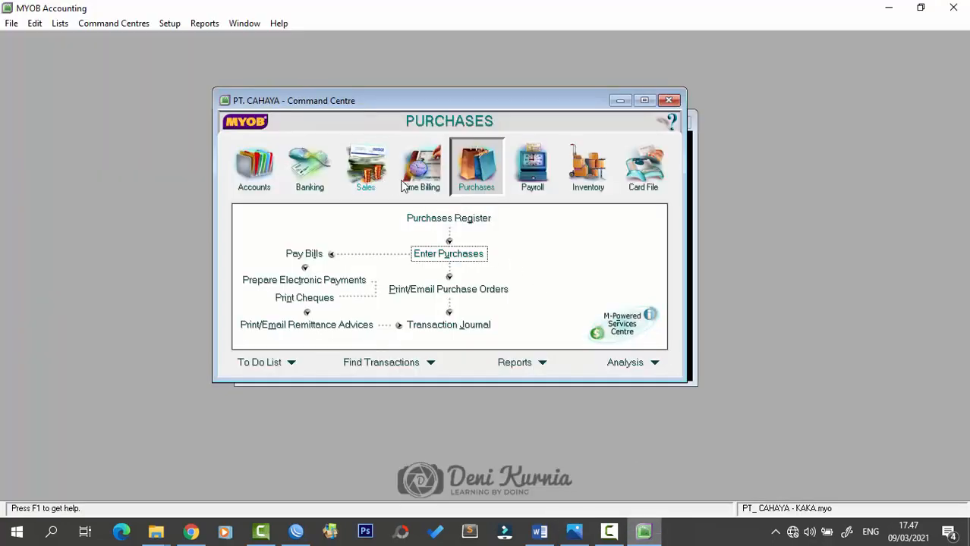
- Start a new sale invoice for customer Toko Cempaka
click(363, 181)
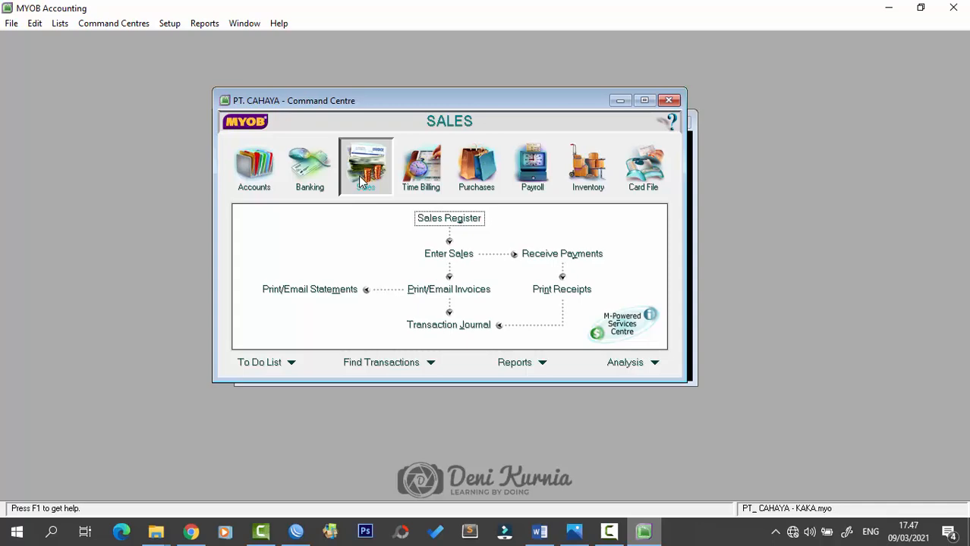
click(462, 255)
click(473, 161)
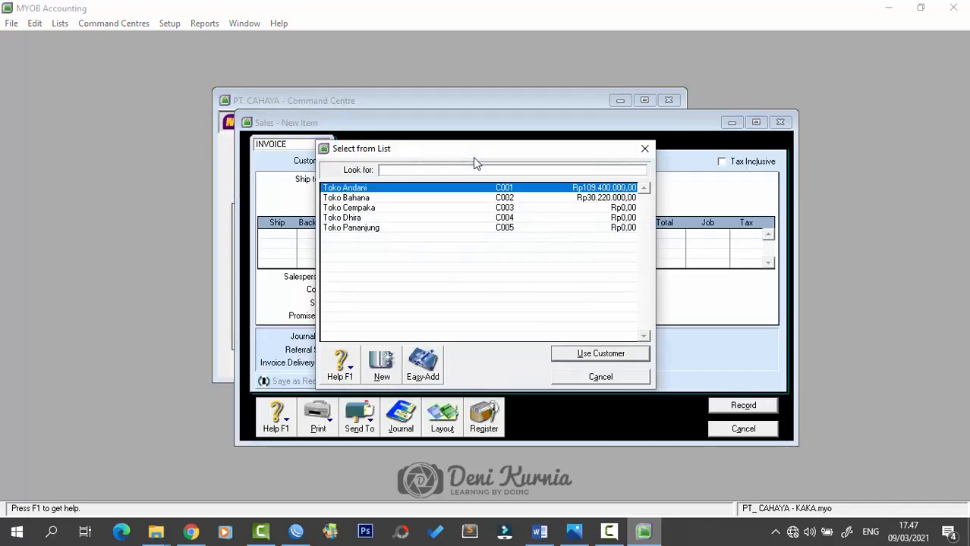
click(385, 207)
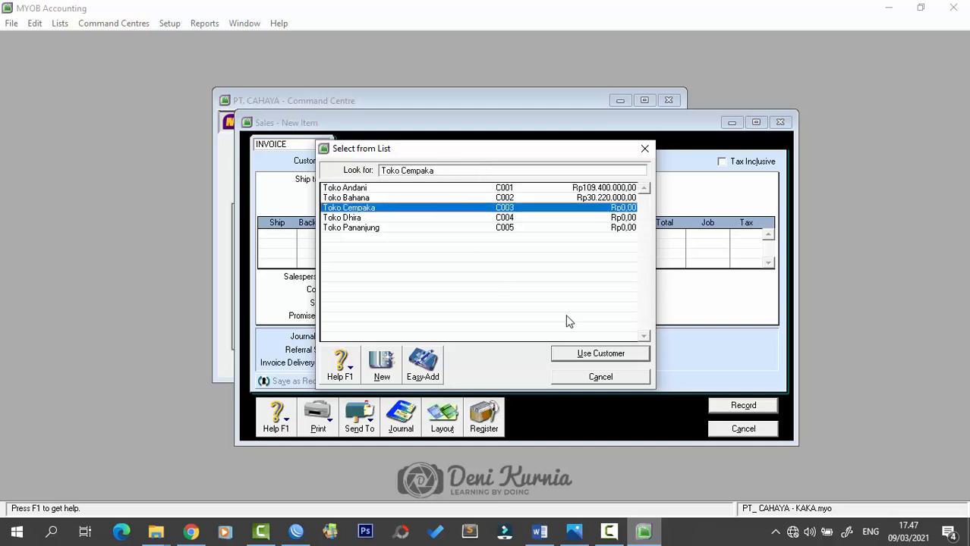
click(581, 355)
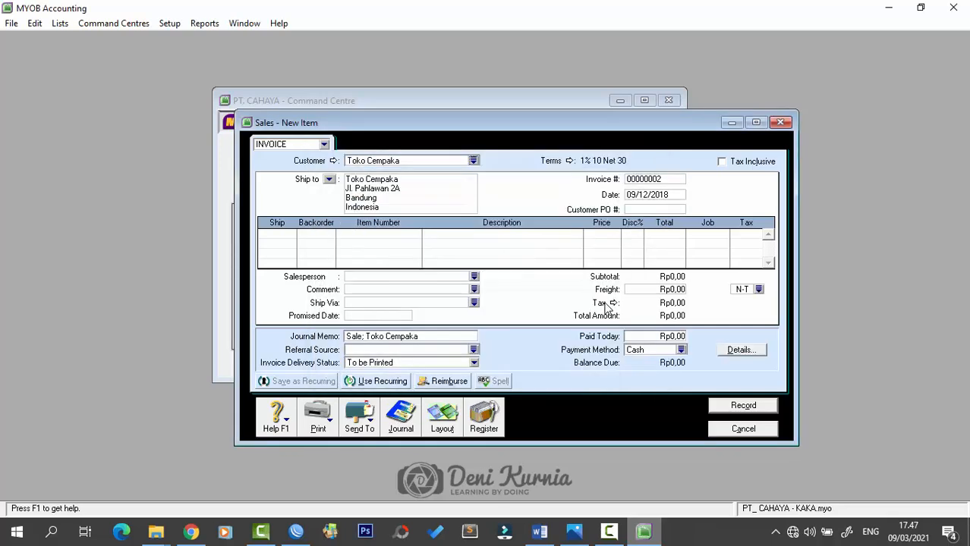
- Set the invoice number to FPJ12-3 and the date to 14/12/2018
click(663, 177)
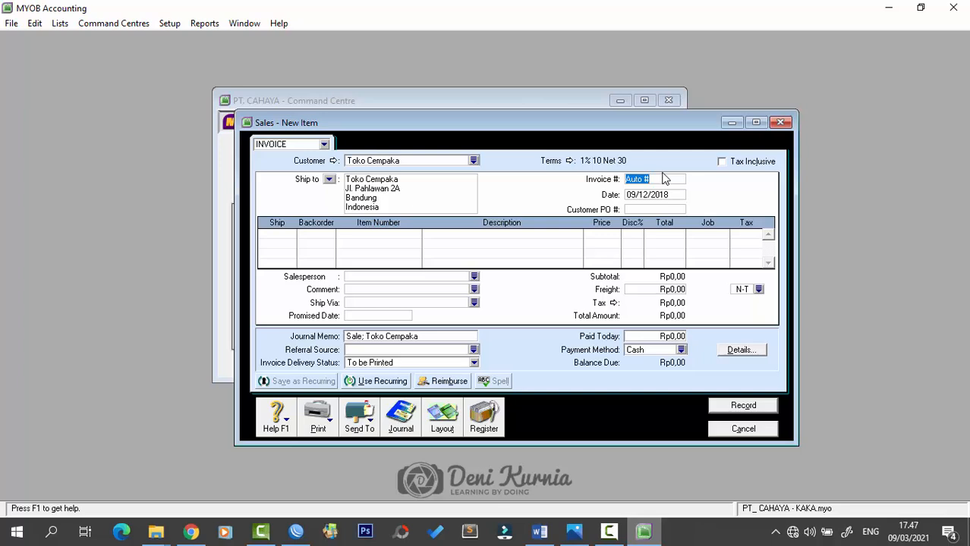
key(Caps_Lock)
text(f)
key(BackSpace)
key(Caps_Lock)
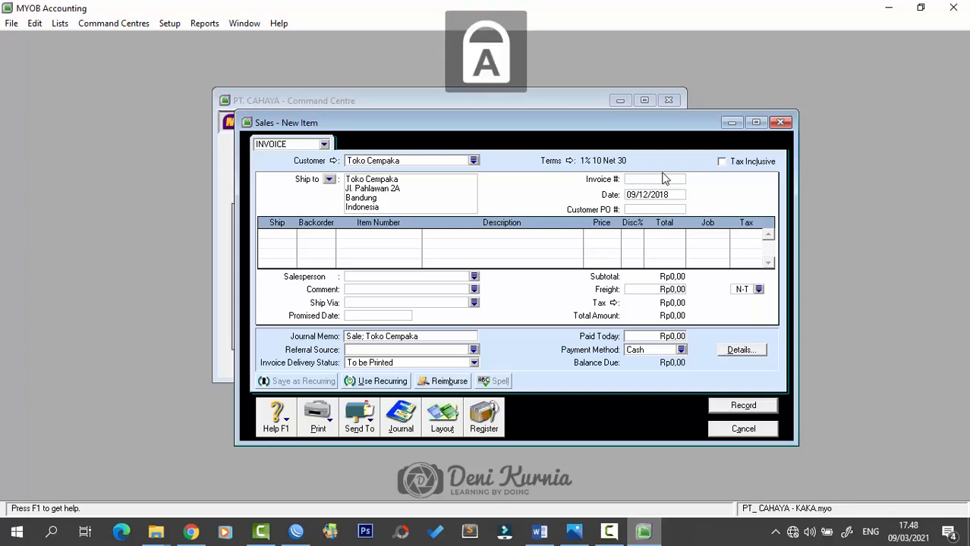
text(FP)
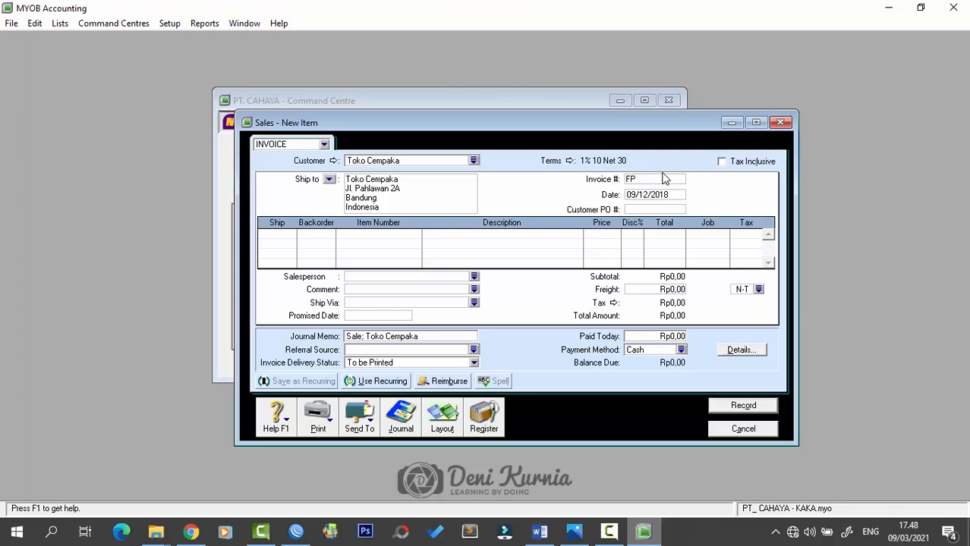
text(J12-3)
key(Tab)
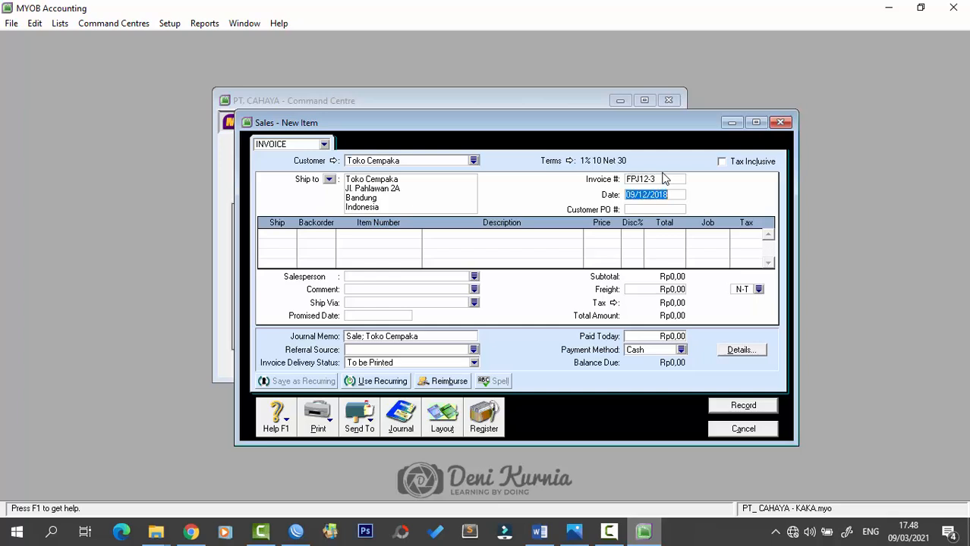
text(14/12/2018)
key(Tab)
- Enter lines of 10 AU-N06 at 1600000 and 10 AU-N08 at 1800000
text(10)
key(Tab)
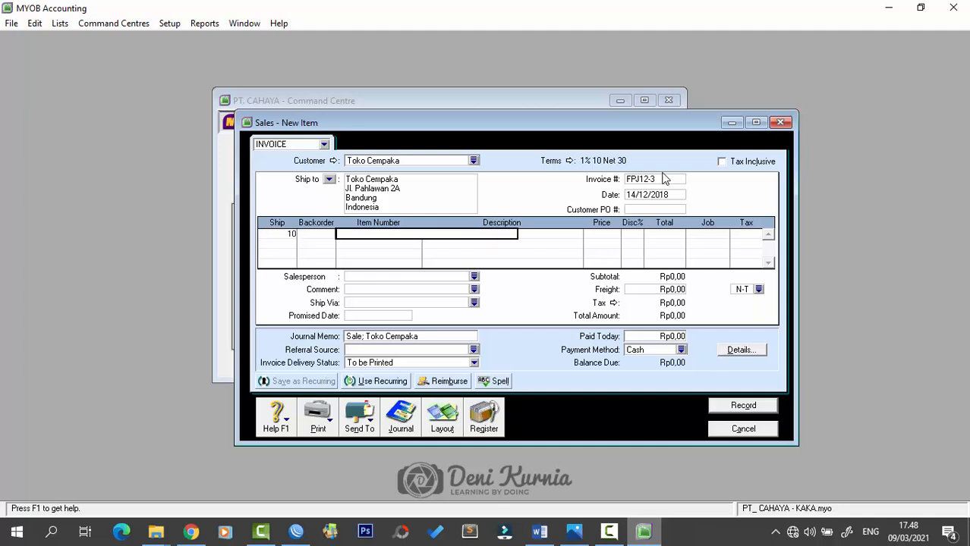
text(AU-N06)
key(Tab)
text(1600000)
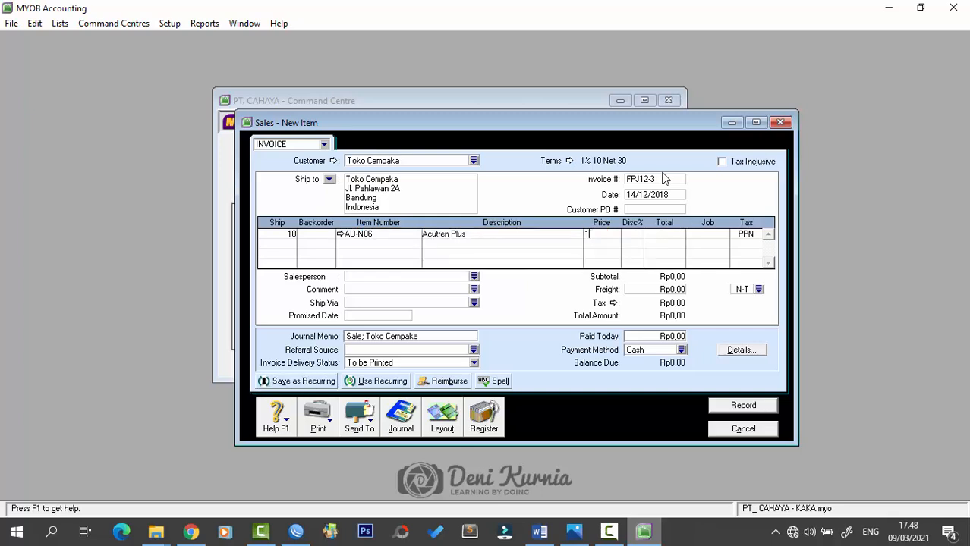
key(Tab)
key(Tab)
key(Tab)
key(Tab)
key(Tab)
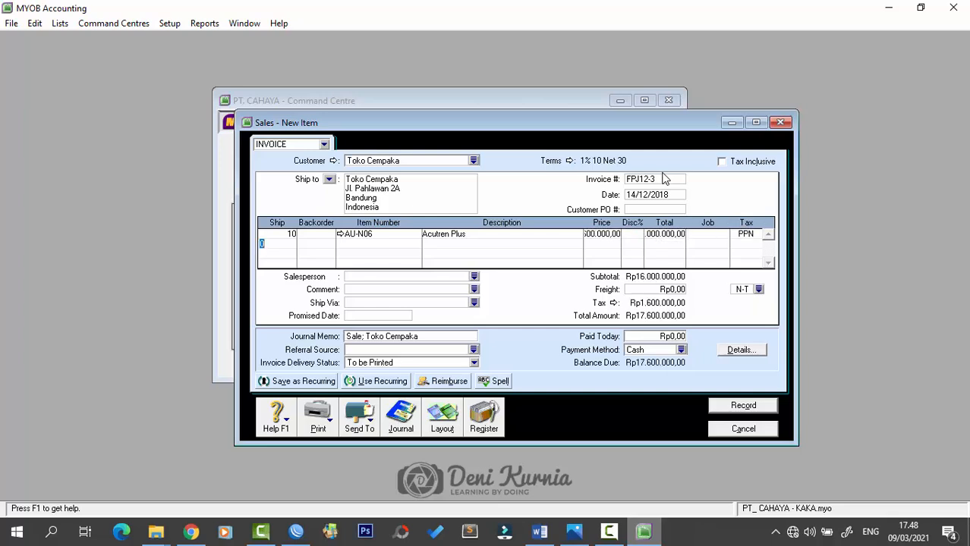
text(10)
key(Tab)
text(AU)
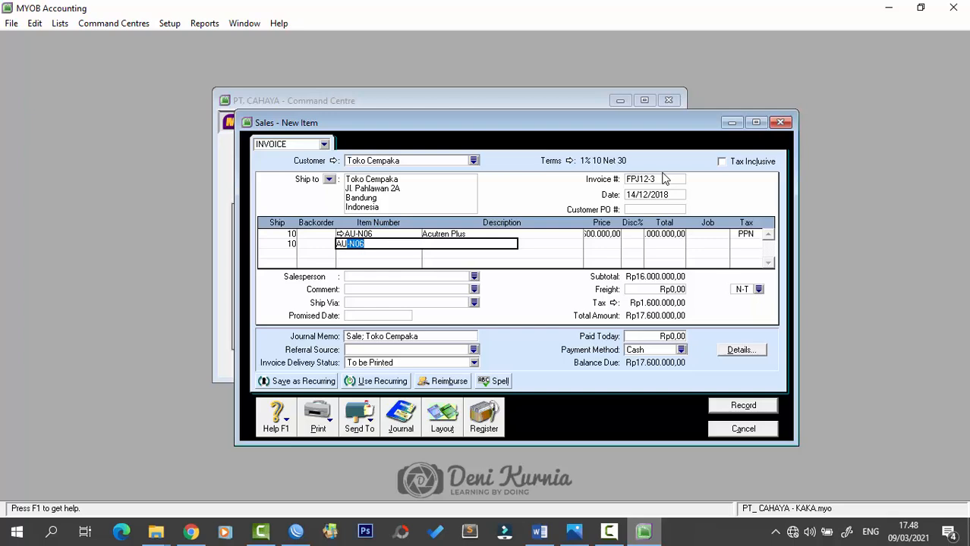
text(-N08)
key(Tab)
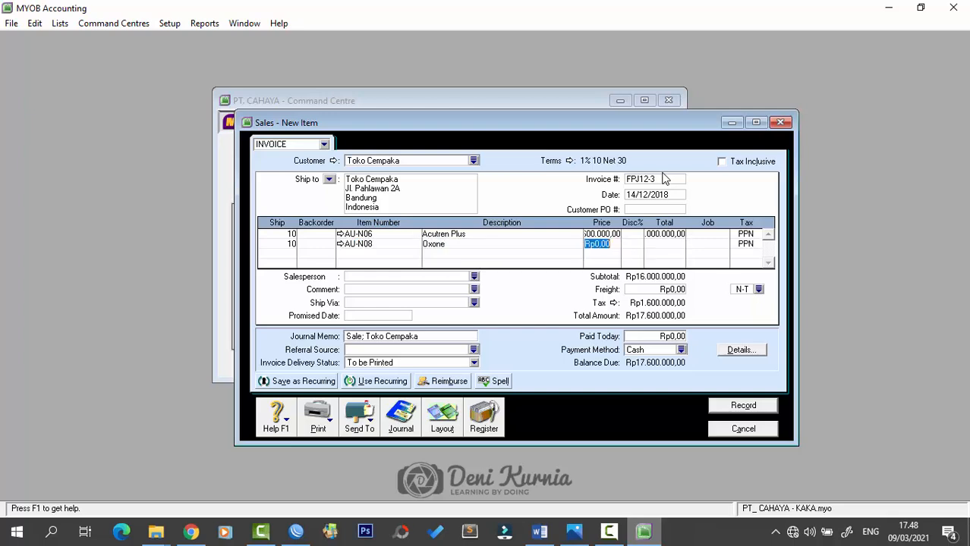
text(1800000)
key(Tab)
key(Tab)
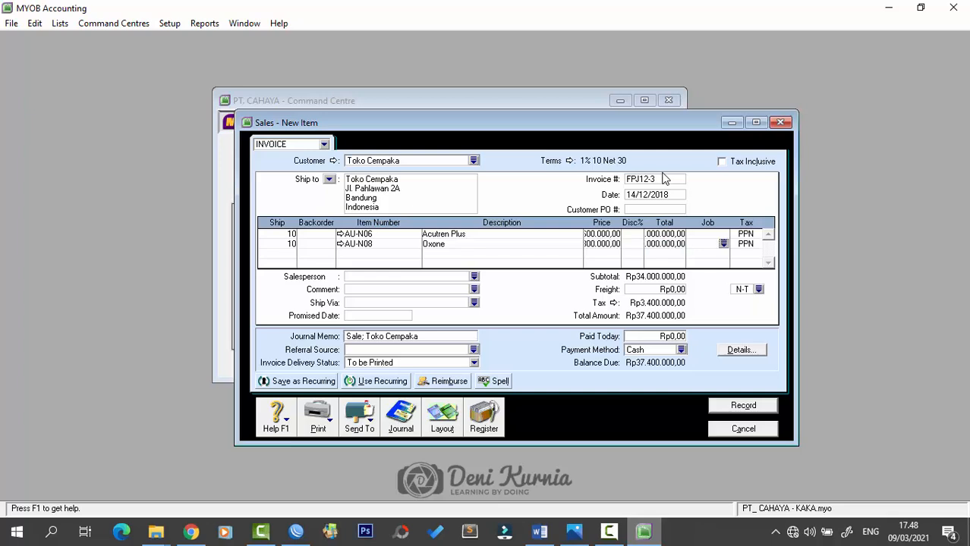
- Add Rp400.000 freight and record the invoice, ignoring the spelling flag
click(662, 292)
text(400.000)
key(Tab)
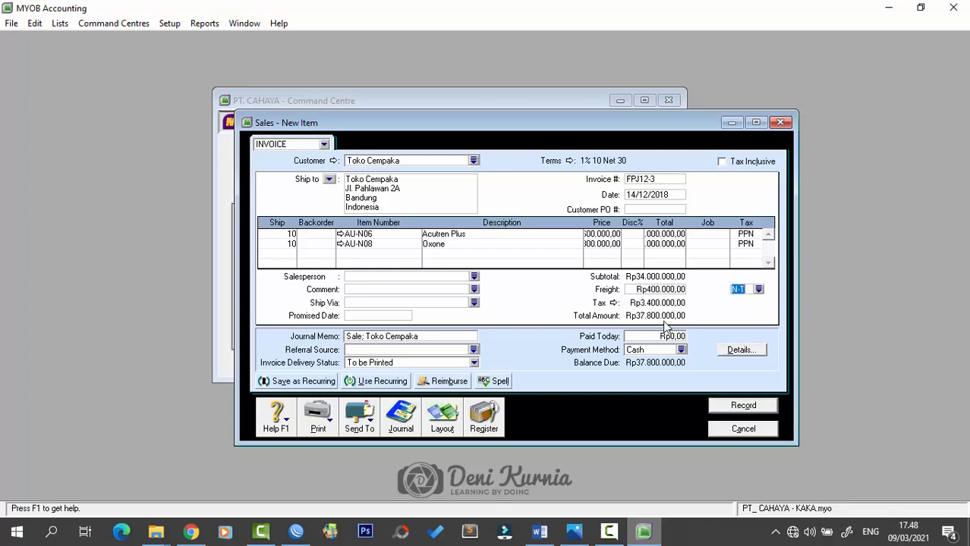
click(744, 406)
click(599, 267)
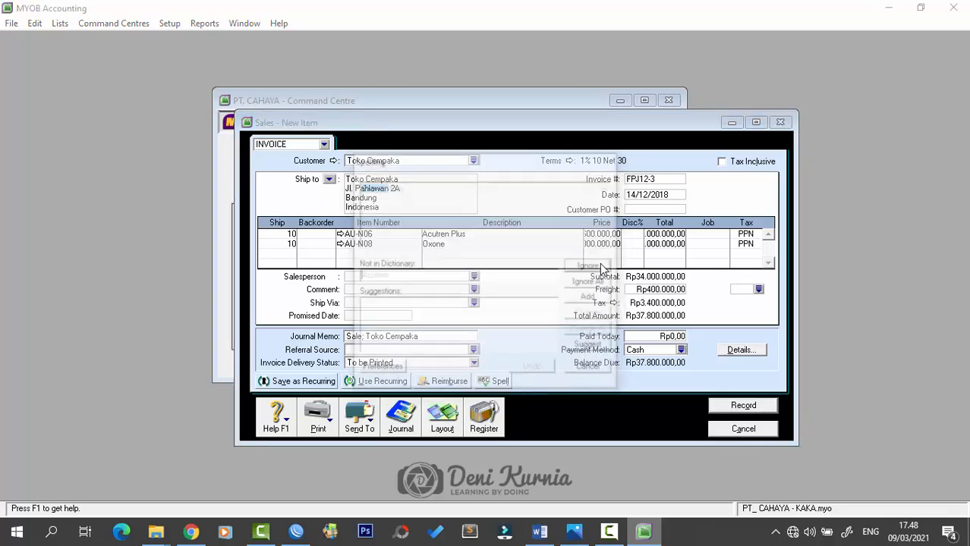
- Read Dokumen 18 in Word, petty cash voucher VKK12-6 for Rp900.000 repairs, then return to MYOB
click(539, 531)
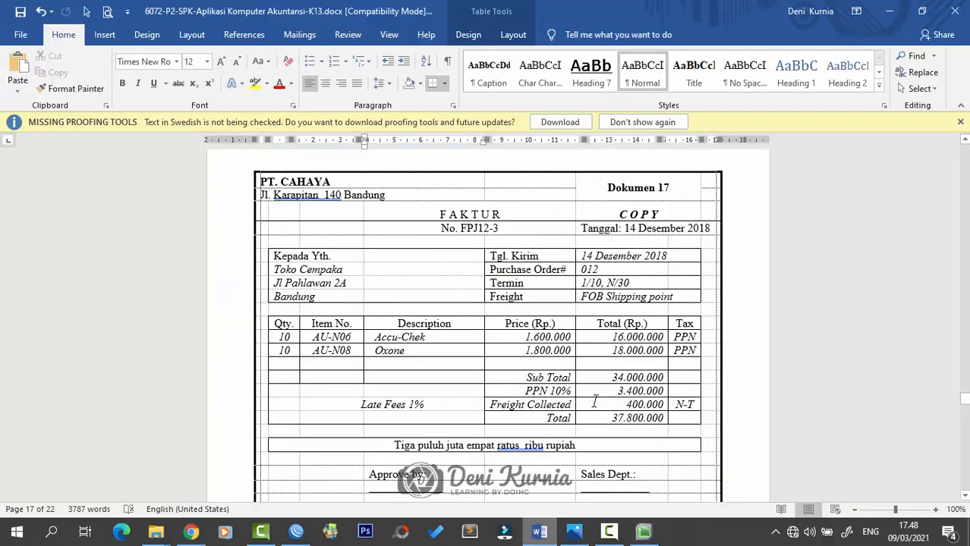
scroll(595, 402, down, 10)
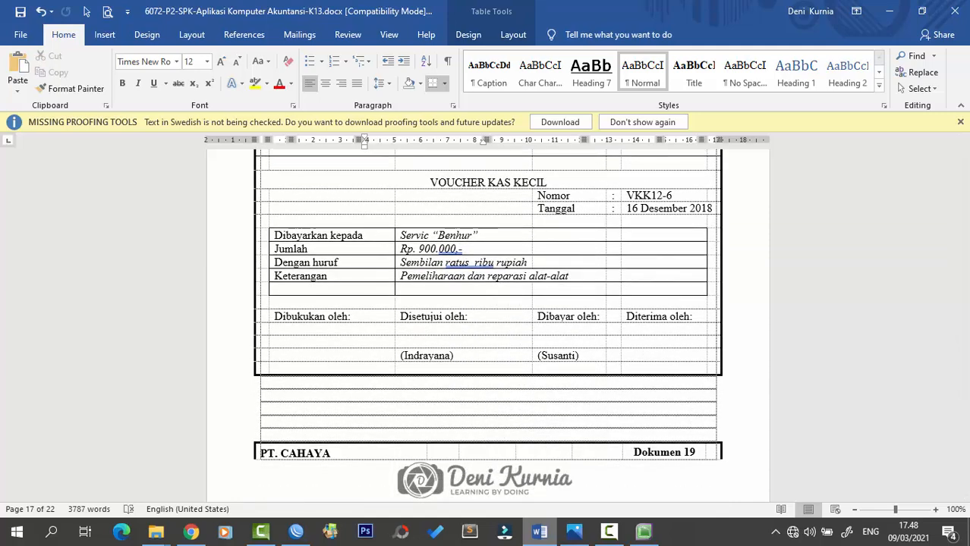
click(574, 532)
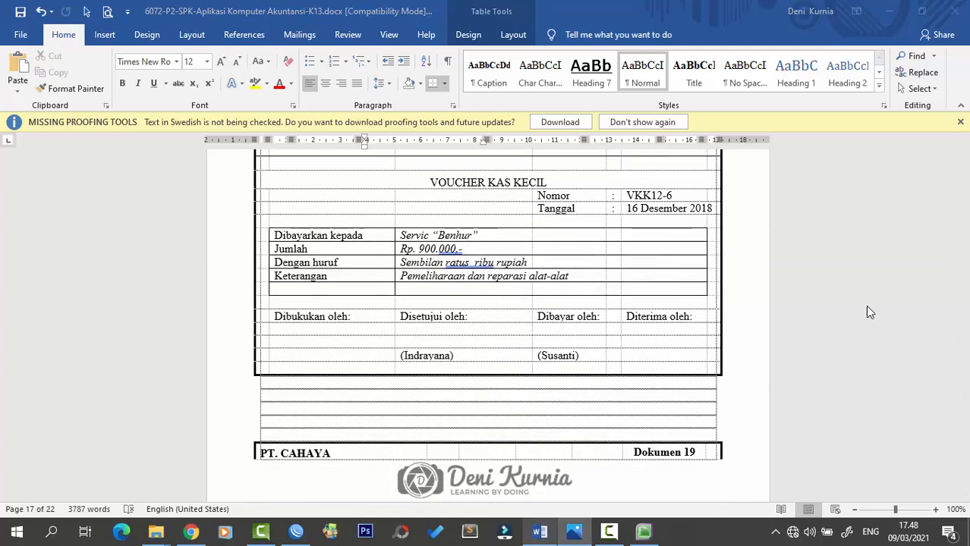
scroll(506, 266, up, 1)
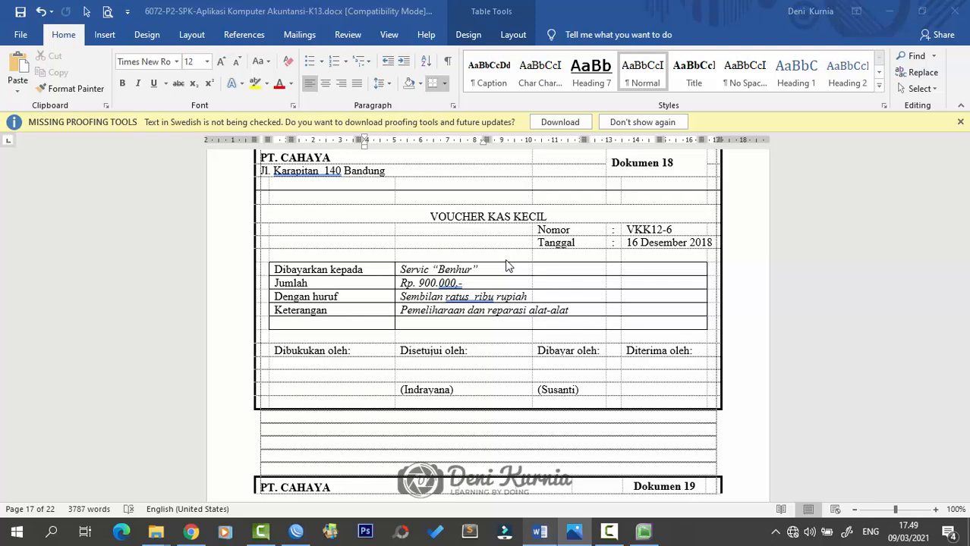
click(642, 532)
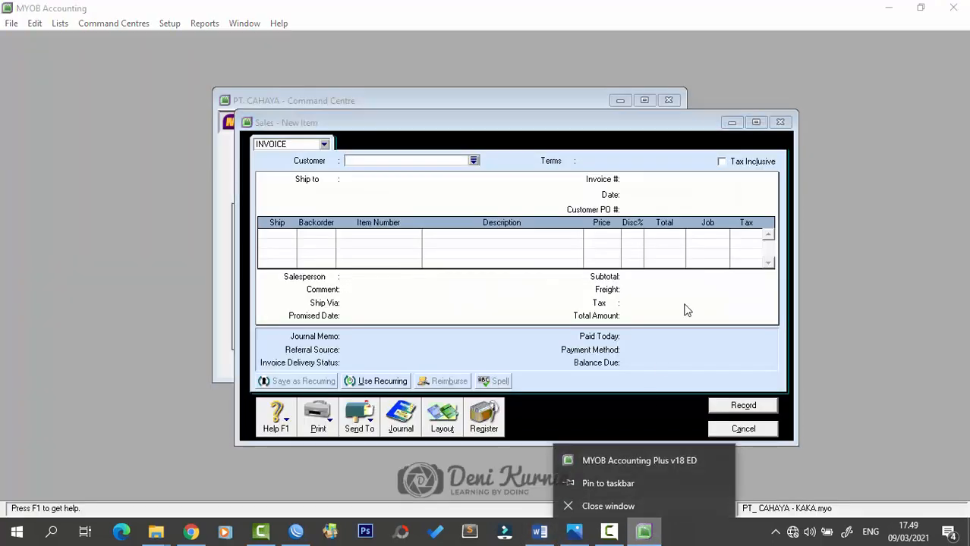
- Close the empty sale and start a Spend Money payment from 1-1120 Petty Cash
click(774, 128)
click(779, 122)
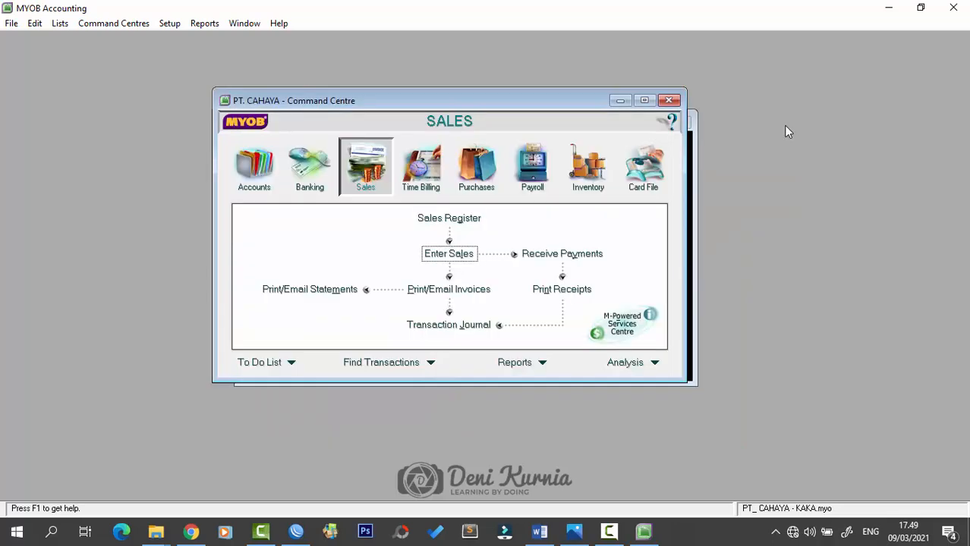
click(309, 167)
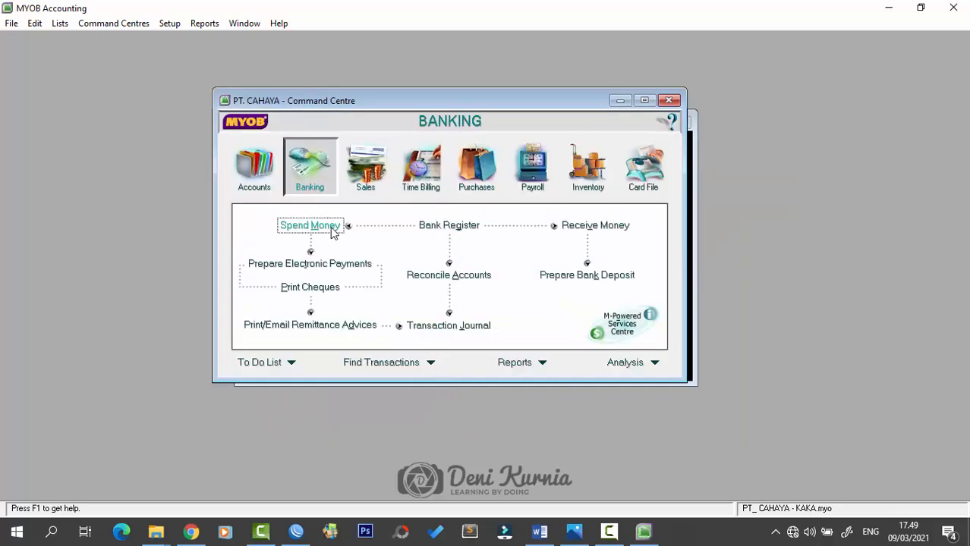
click(329, 230)
drag(473, 124, 484, 103)
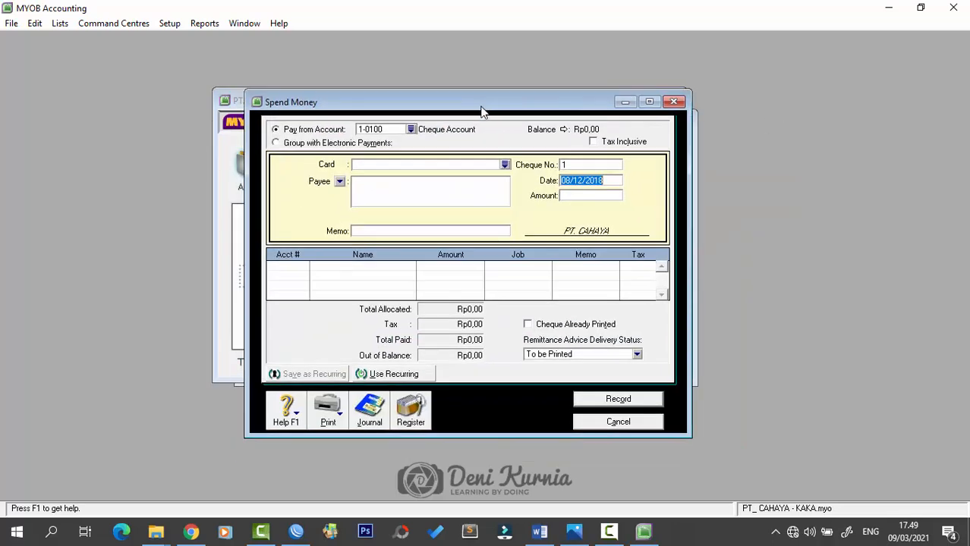
click(410, 130)
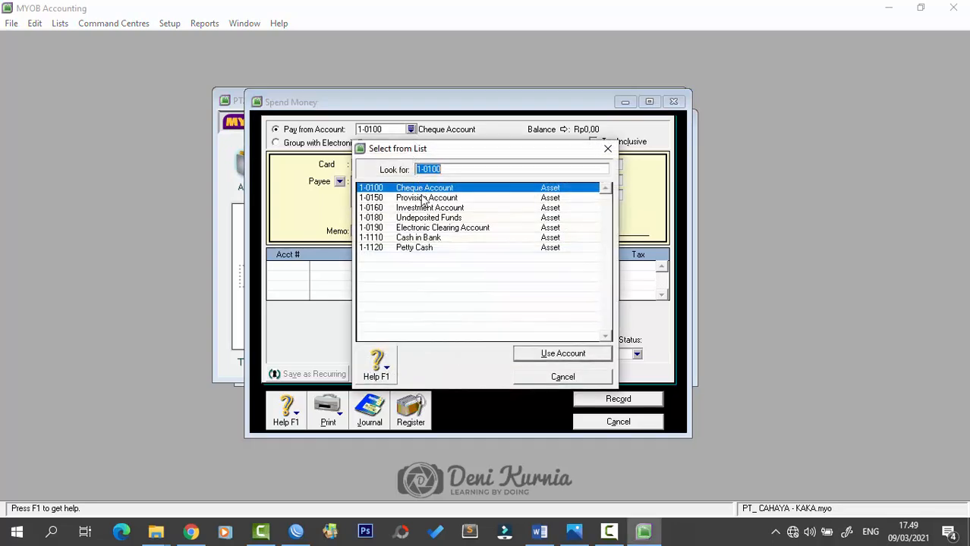
click(433, 249)
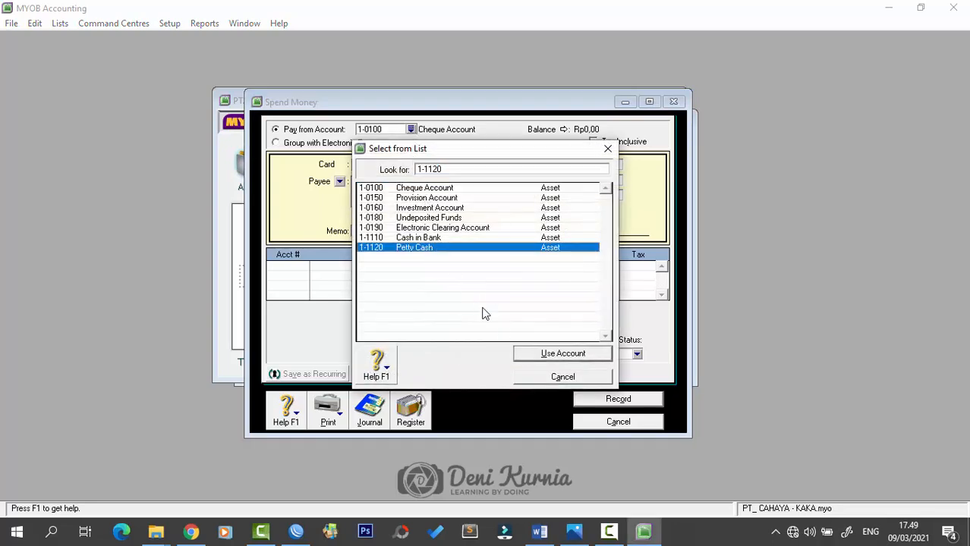
click(529, 358)
- Enter cheque number BKK12-6, date 16/12/2018 and amount 900000
click(583, 167)
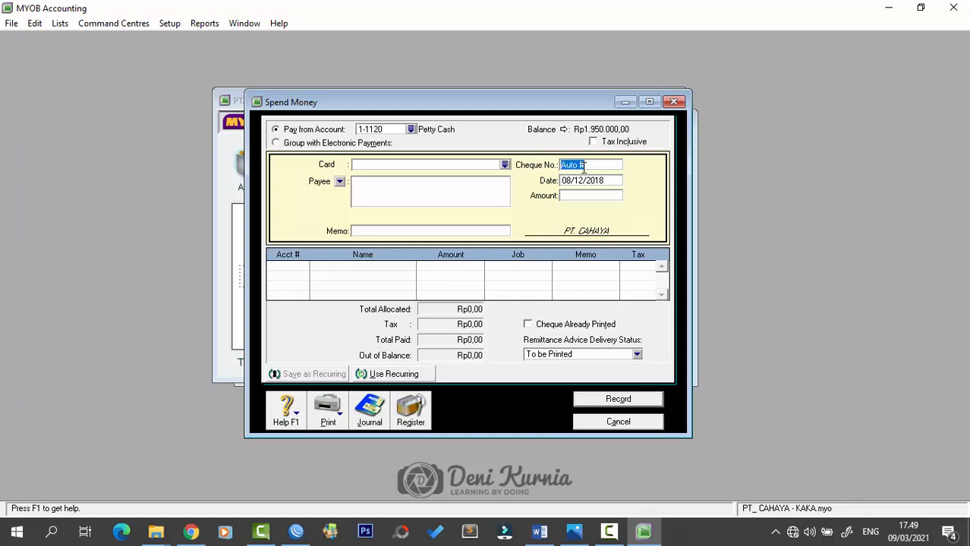
key(Caps_Lock)
text(v)
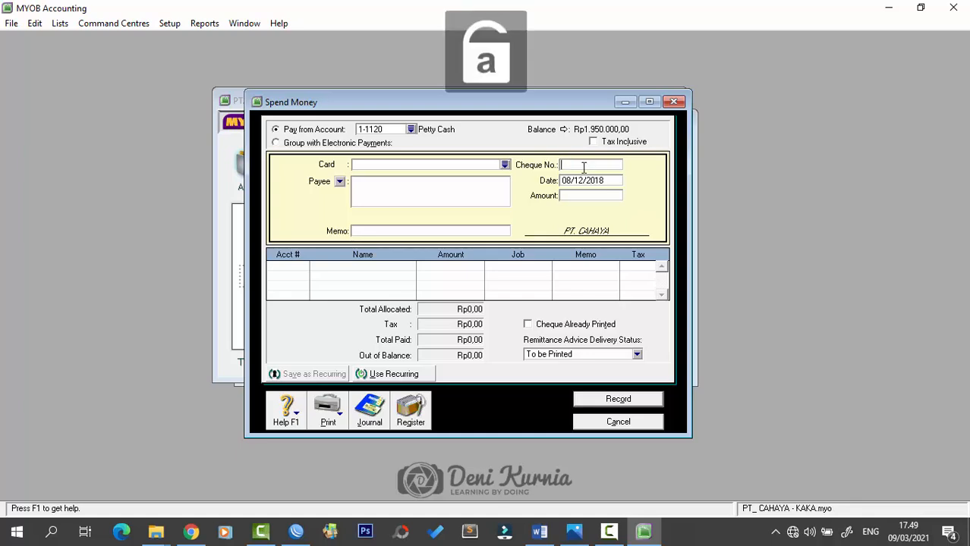
key(Caps_Lock)
text(BKK)
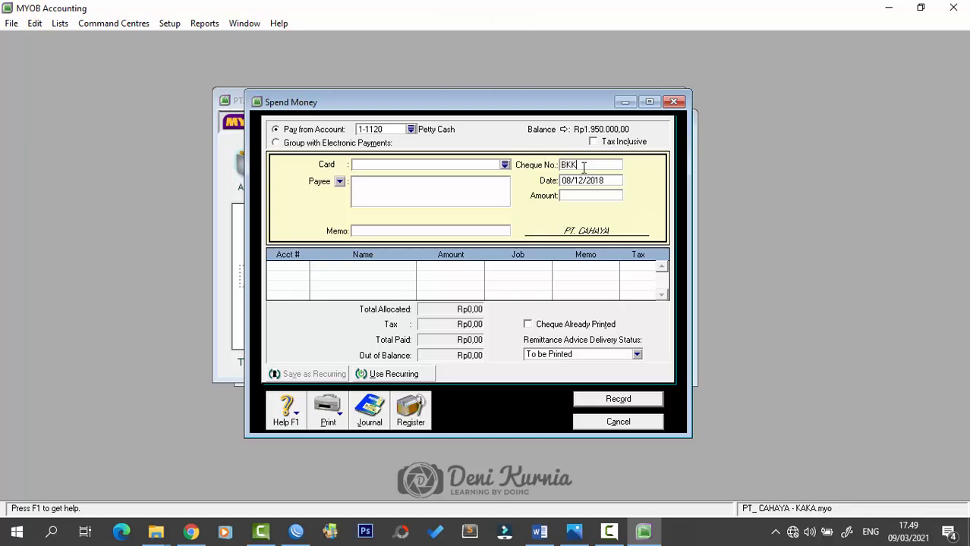
text(12-6)
key(Tab)
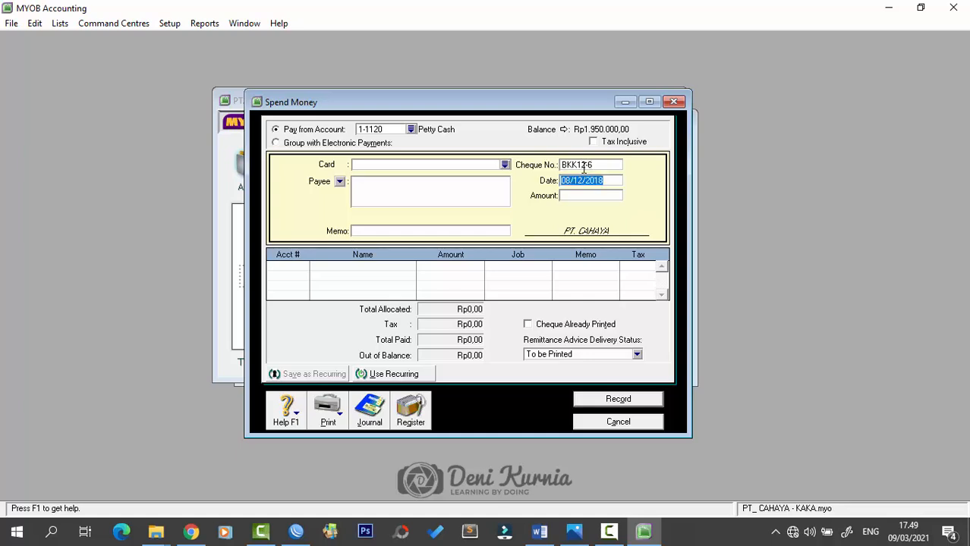
text(16/12/2018)
key(Tab)
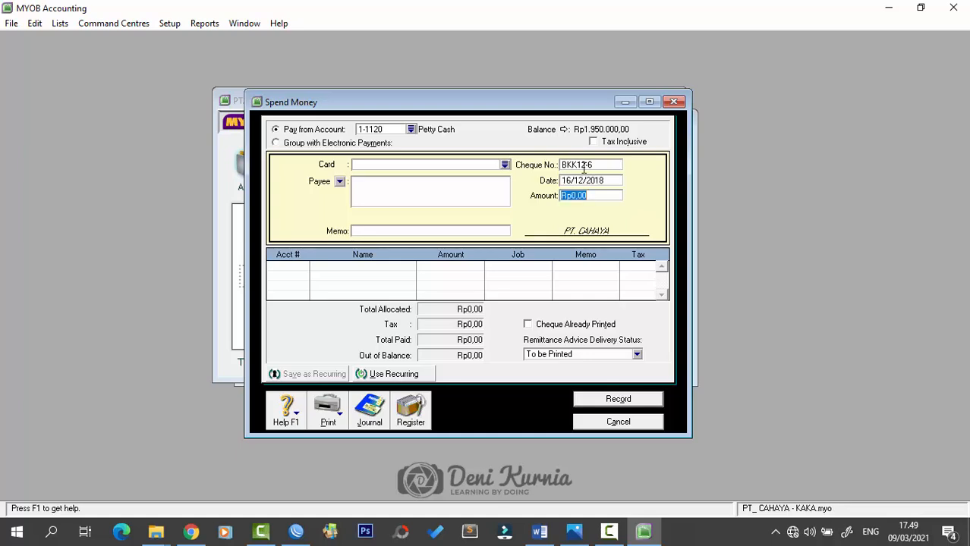
text(900000)
key(Tab)
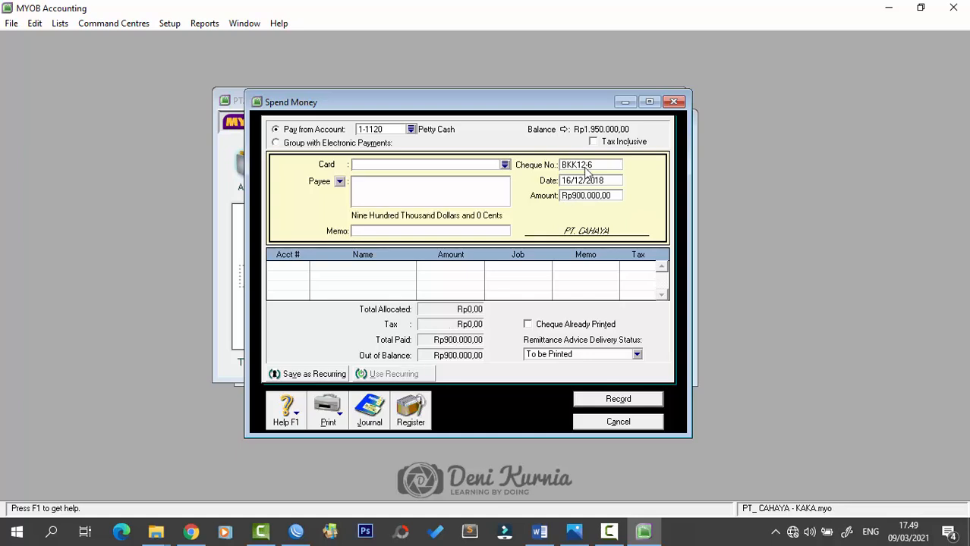
- Write the memo 'Pemeliharaan dan Reparasi Alat-Alat'
click(480, 233)
key(Caps_Lock)
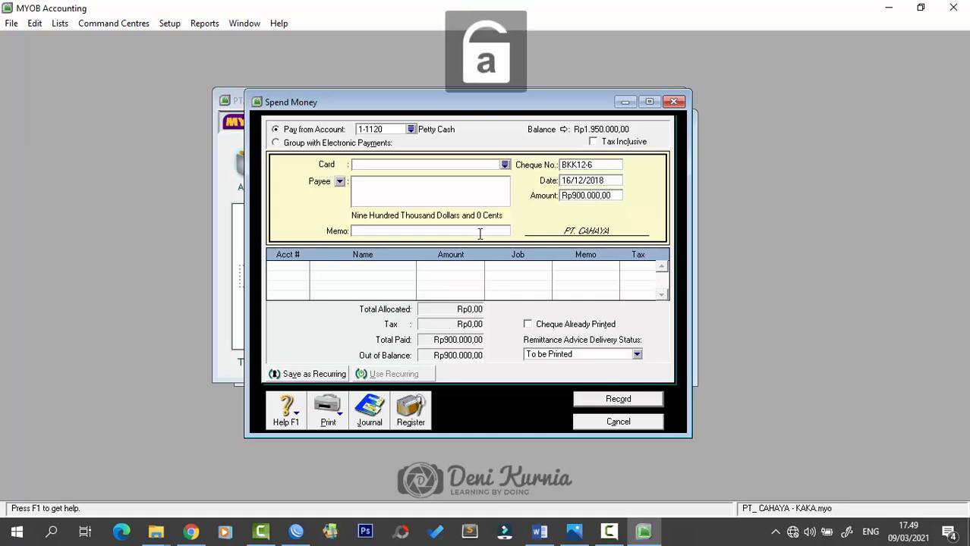
text(Pew)
text(meliharaan)
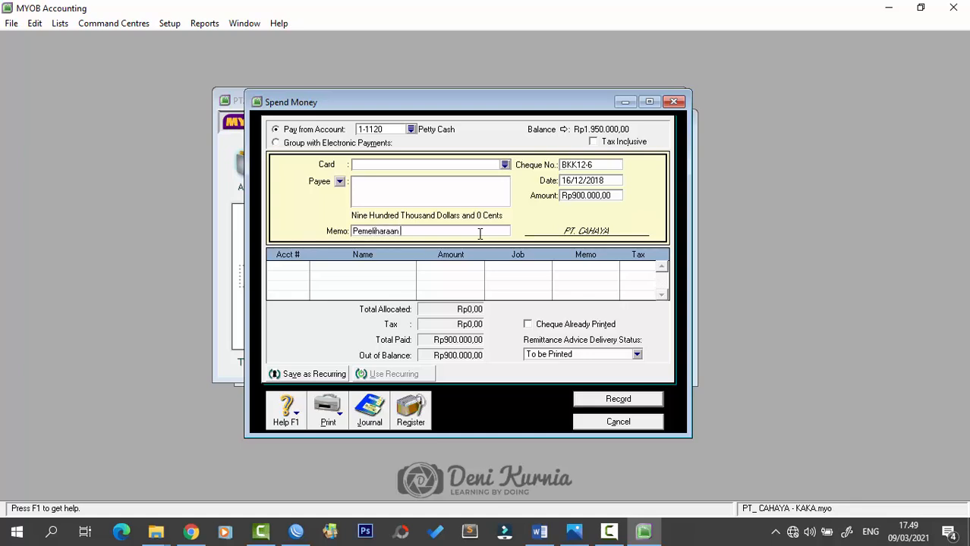
text( dan Reparasi Alat-Alat)
key(Tab)
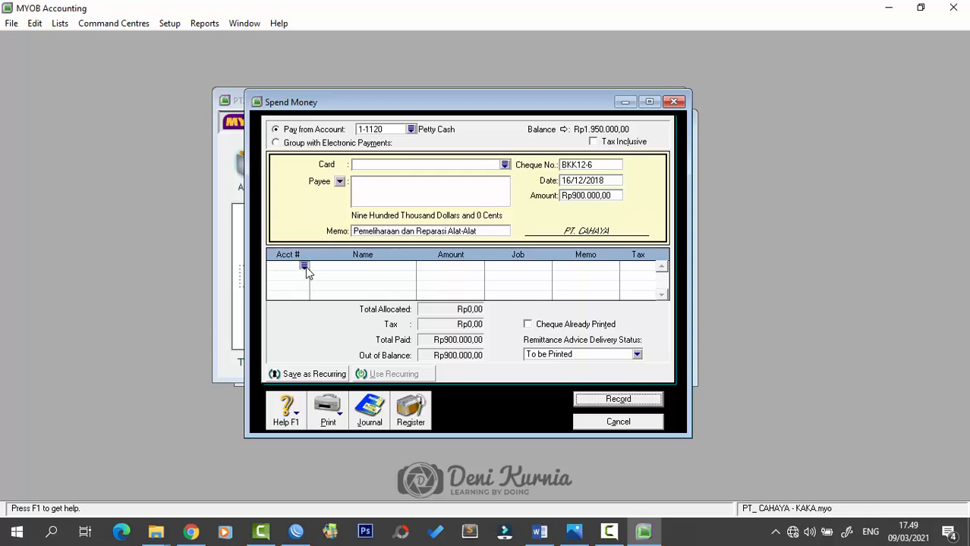
- Allocate the payment to account 6-2500 and record it
text(6)
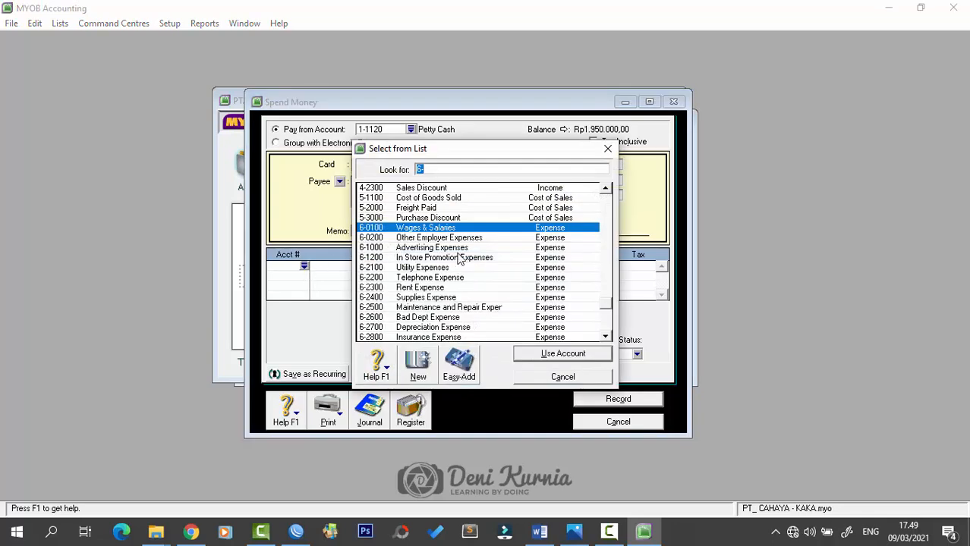
text(-2500)
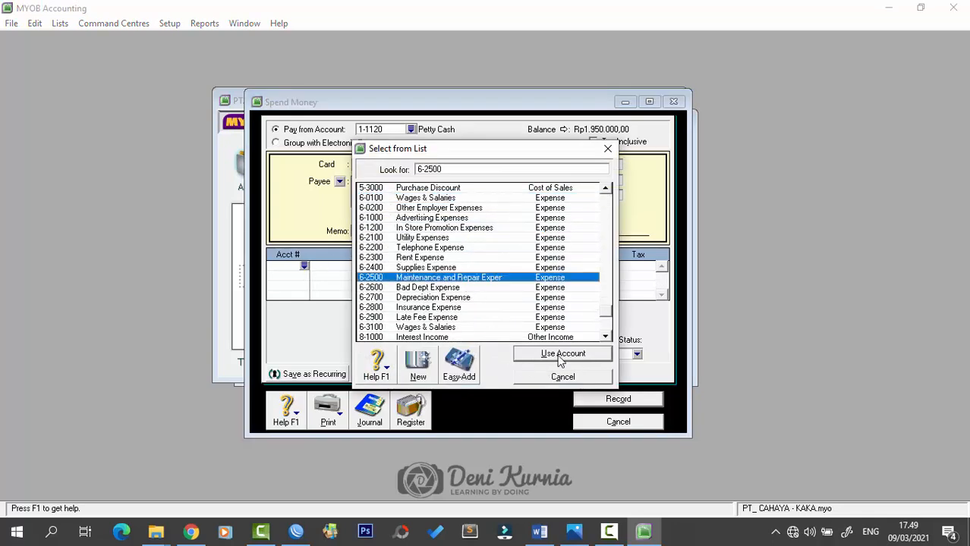
click(562, 354)
key(Tab)
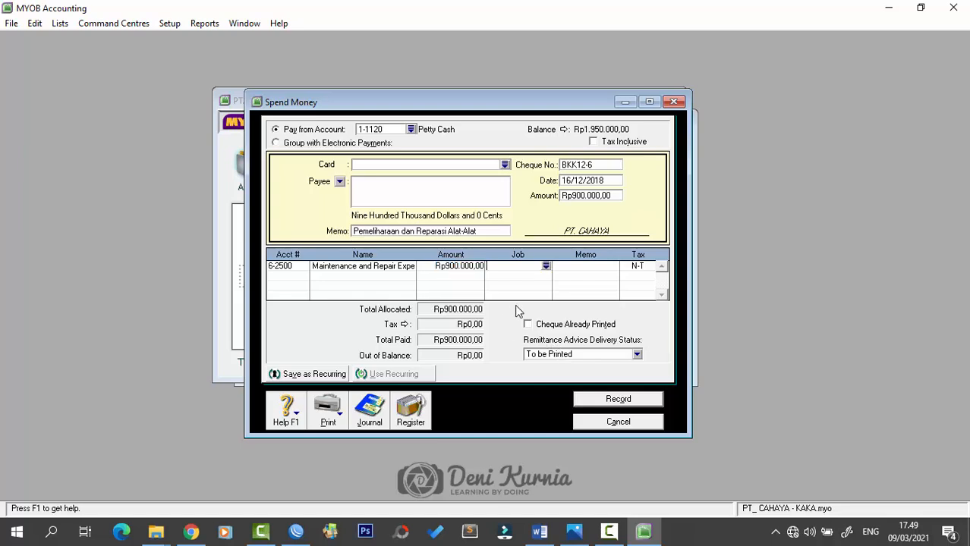
click(611, 400)
click(673, 101)
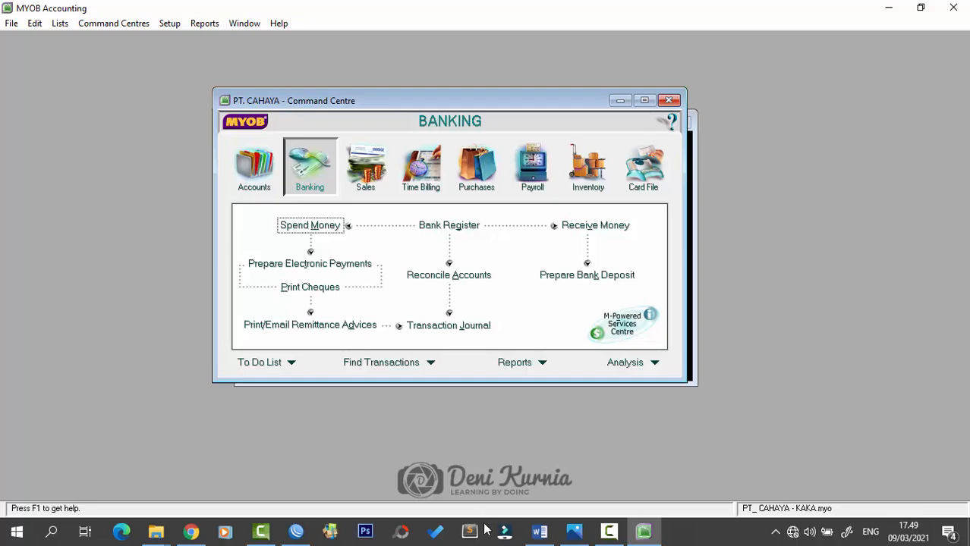
- Scroll Word to Dokumen 19, cash voucher BKK12-3 paying PT ASOKA Rp44.440.000 by cheque C12-3
click(529, 539)
scroll(571, 426, down, 8)
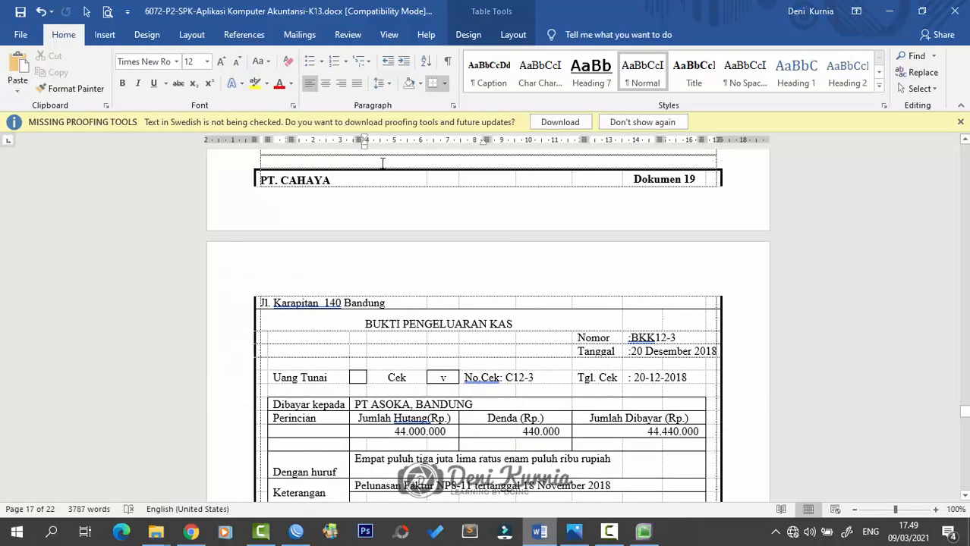
click(382, 163)
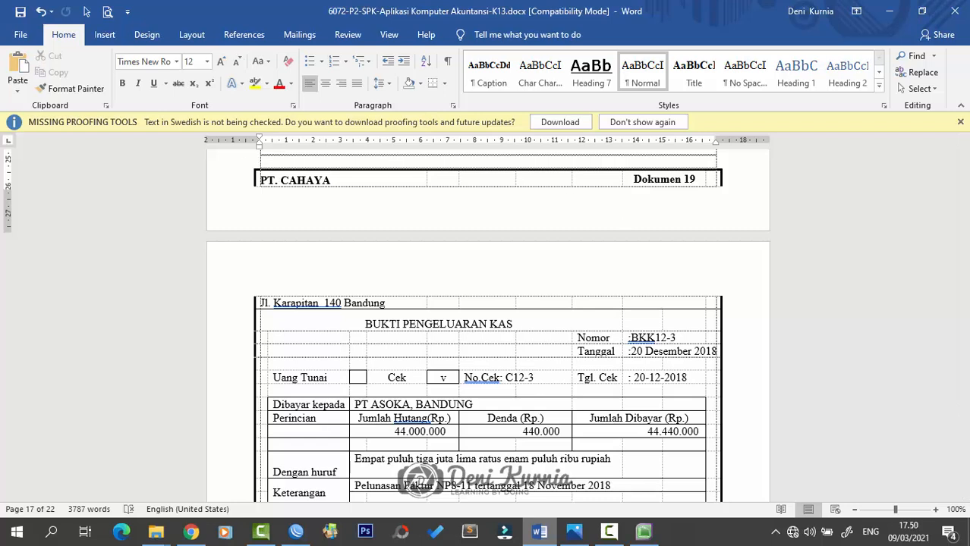
key(alt+Tab)
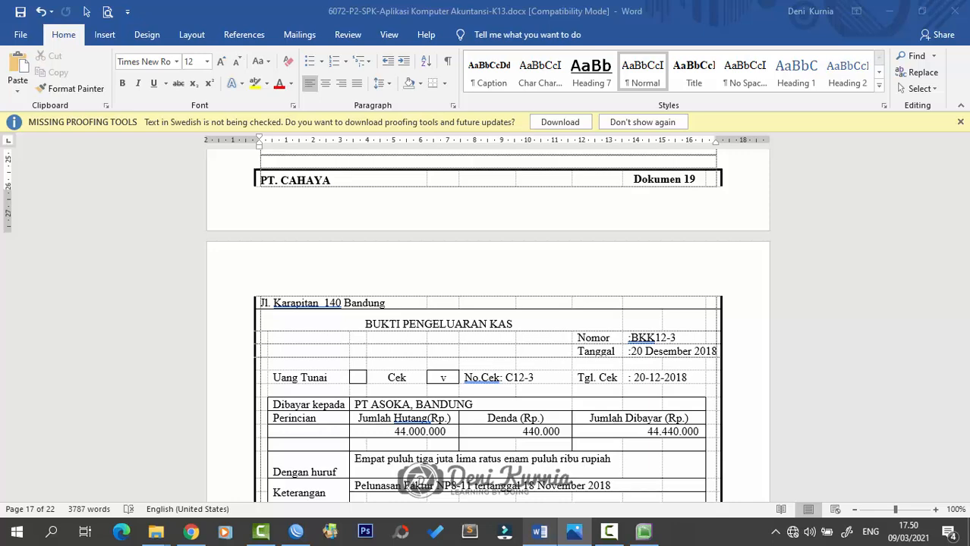
scroll(610, 299, down, 2)
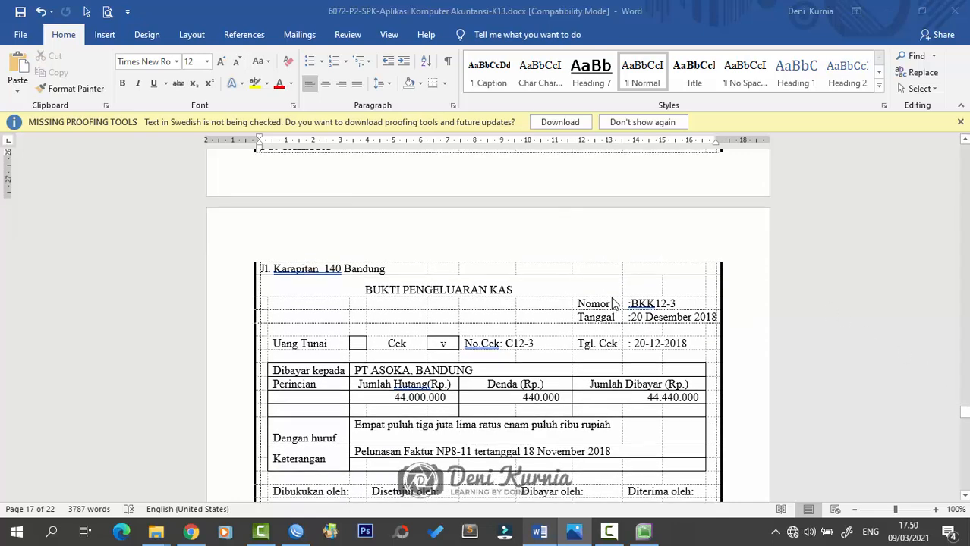
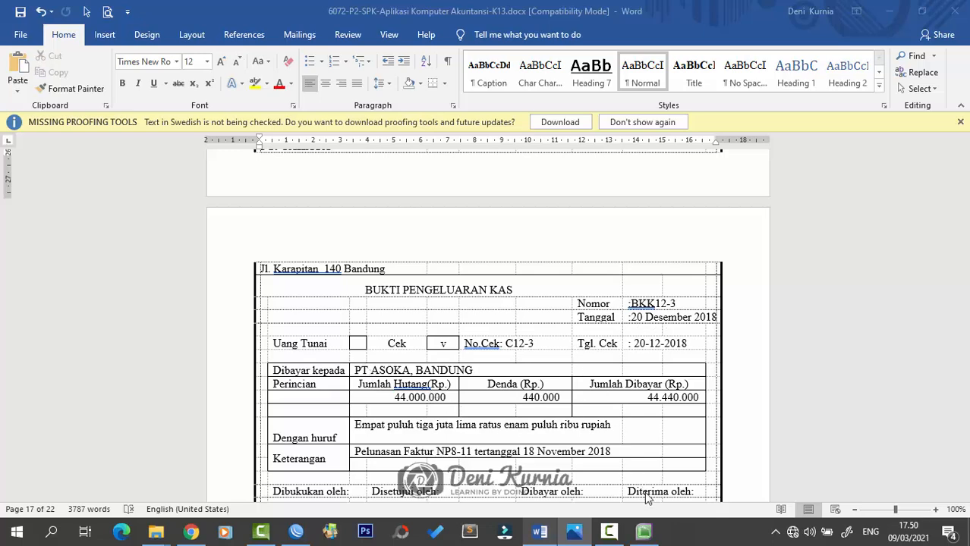
- Switch from the BKK12-3 voucher in Word to MYOB's Banking command centre for PT. CAHAYA
click(643, 531)
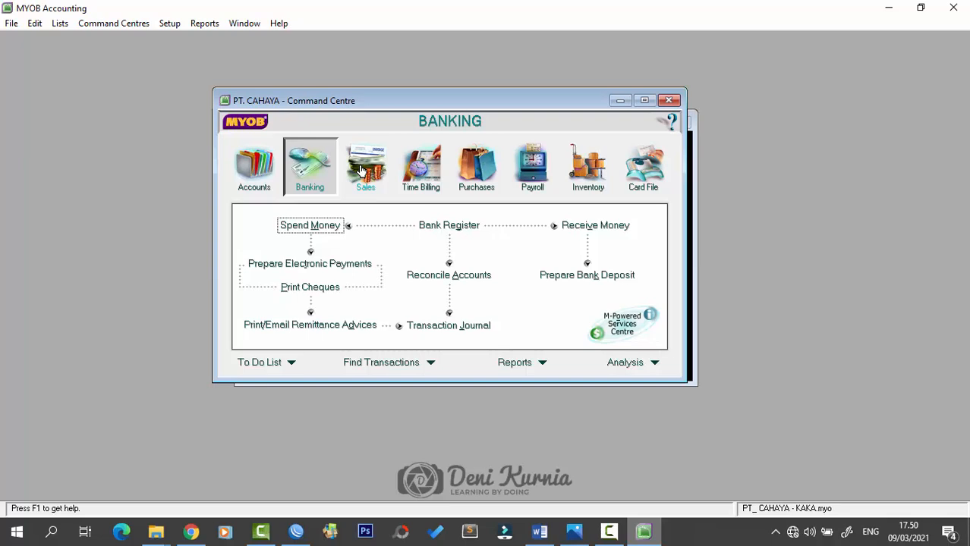
- Start a Pay Bills payment and choose PT. Asoka as the supplier
click(471, 171)
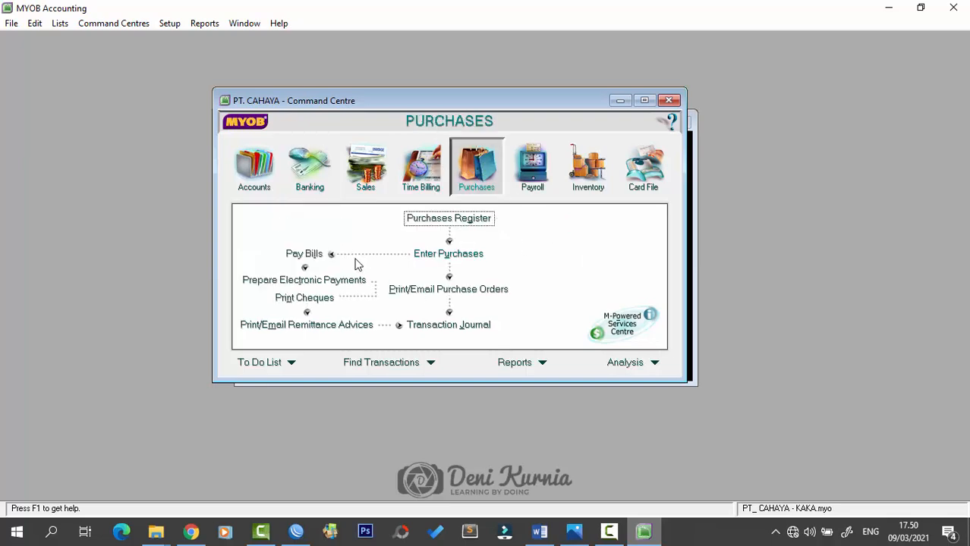
click(311, 254)
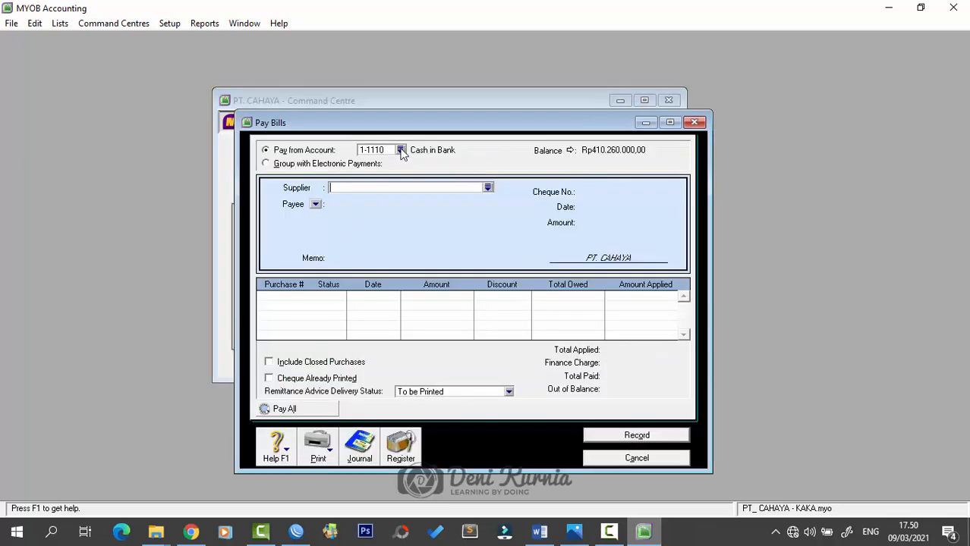
drag(457, 123, 452, 102)
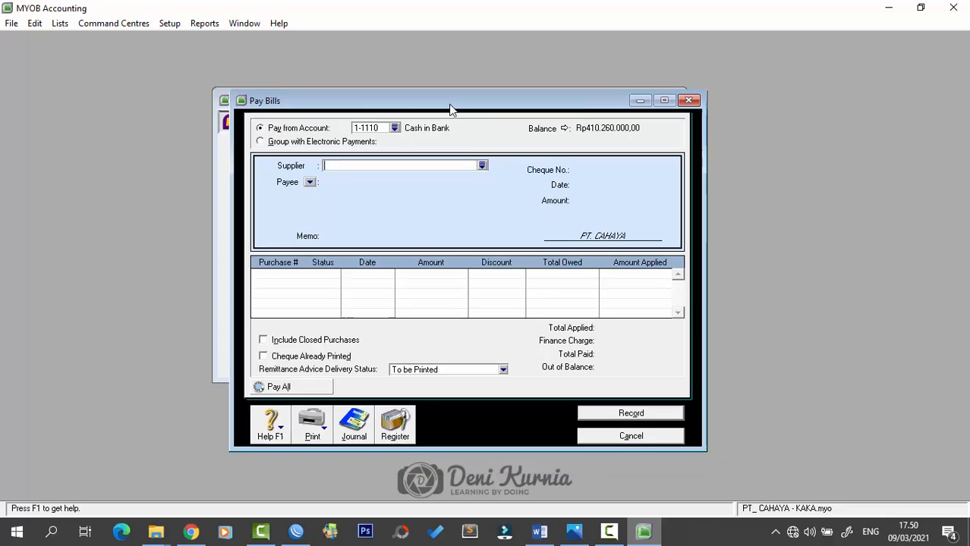
click(482, 166)
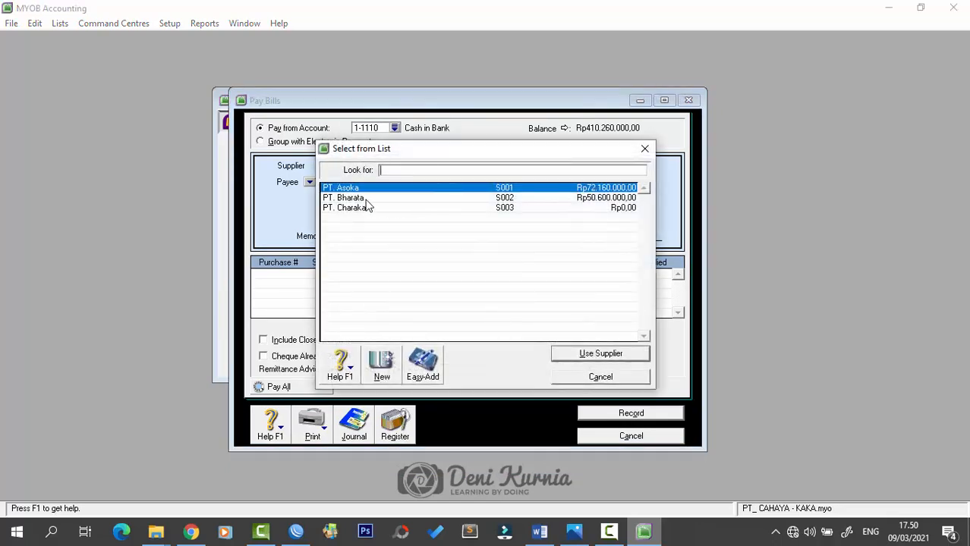
click(588, 354)
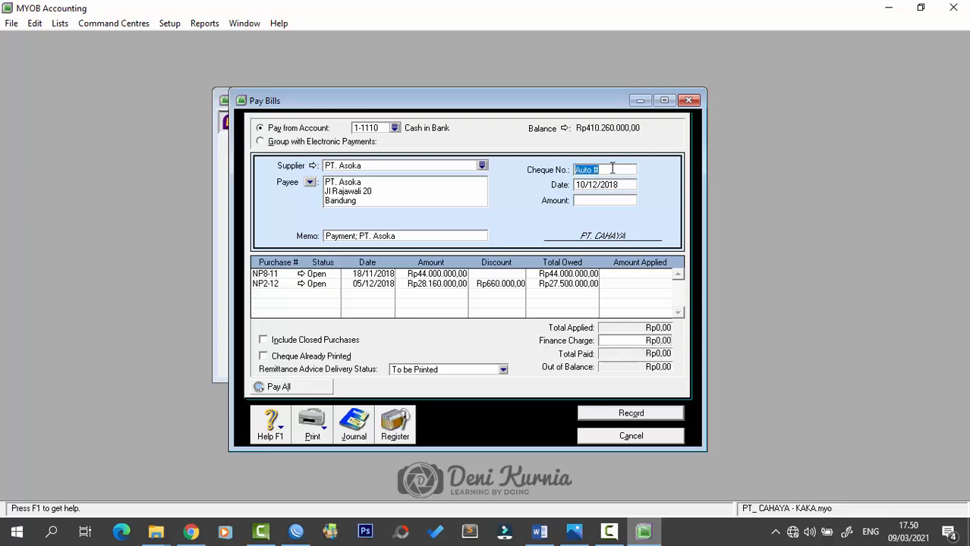
- Enter cheque BKK12-3, date 20/12/2018 and amount Rp44.440.000
key(Caps_Lock)
text(BKK12-3)
key(Tab)
text(20)
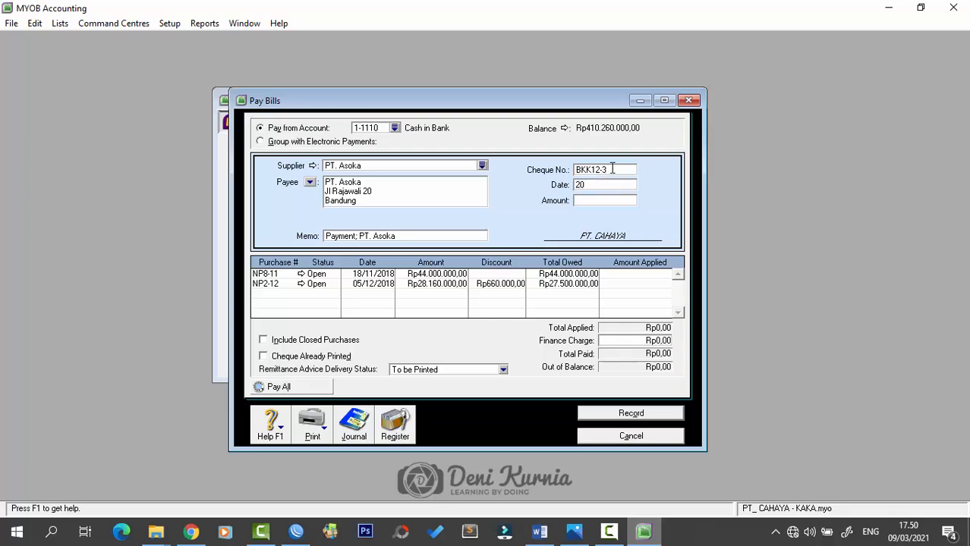
text(/12/2018)
key(Tab)
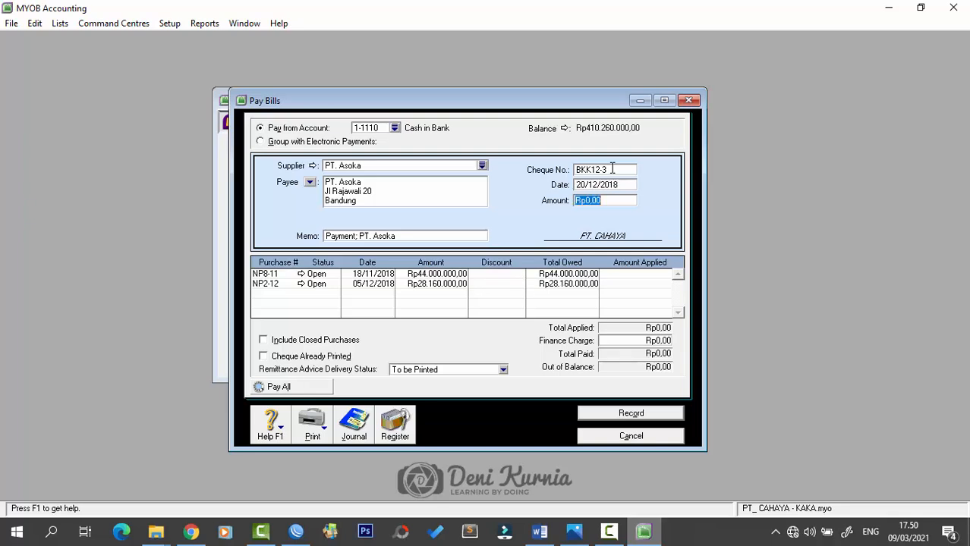
text(44)
text(44)
text(0.)
text(000)
key(Tab)
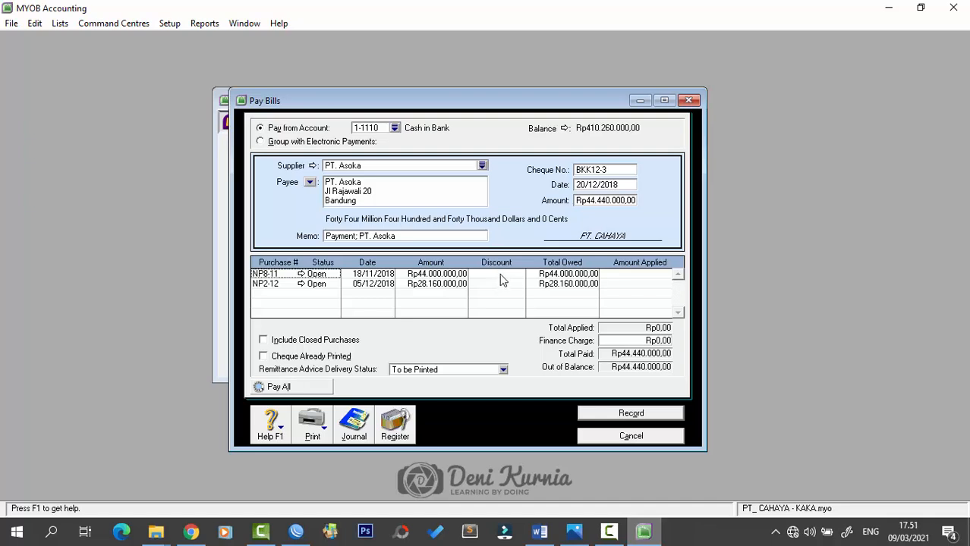
click(419, 236)
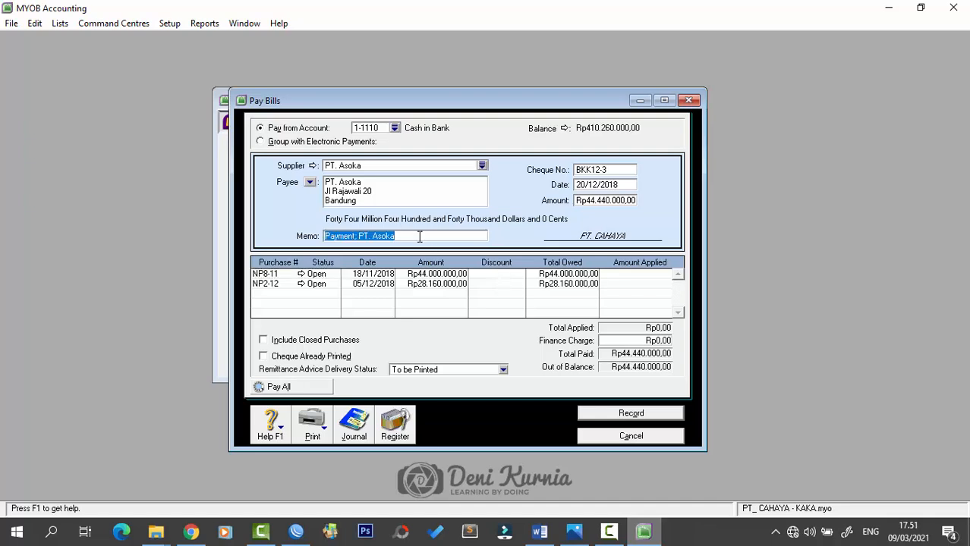
- Write the memo 'Pelunasan Faktur NP8-11 Toko Asoka'
text(p)
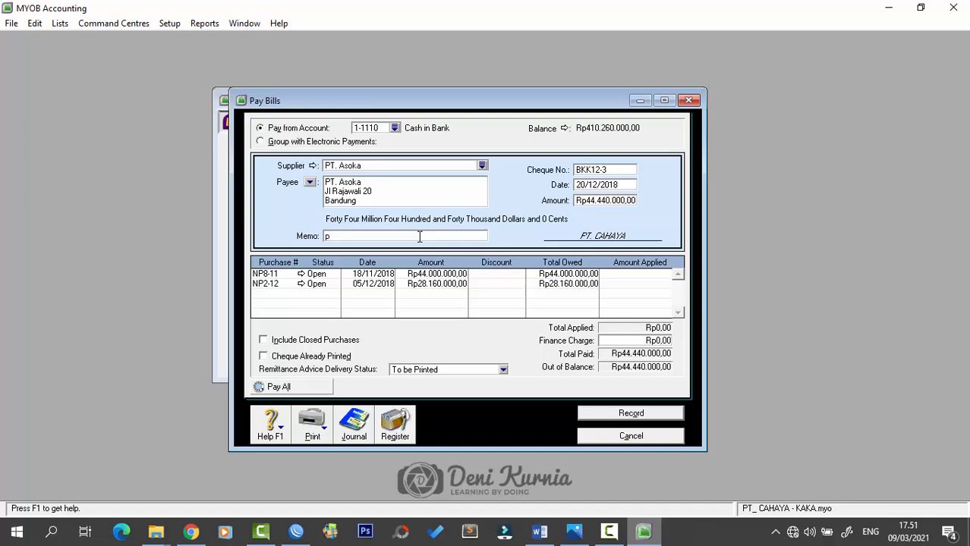
key(Caps_Lock)
key(BackSpace)
text(Pelunasan Faktur NP8-11)
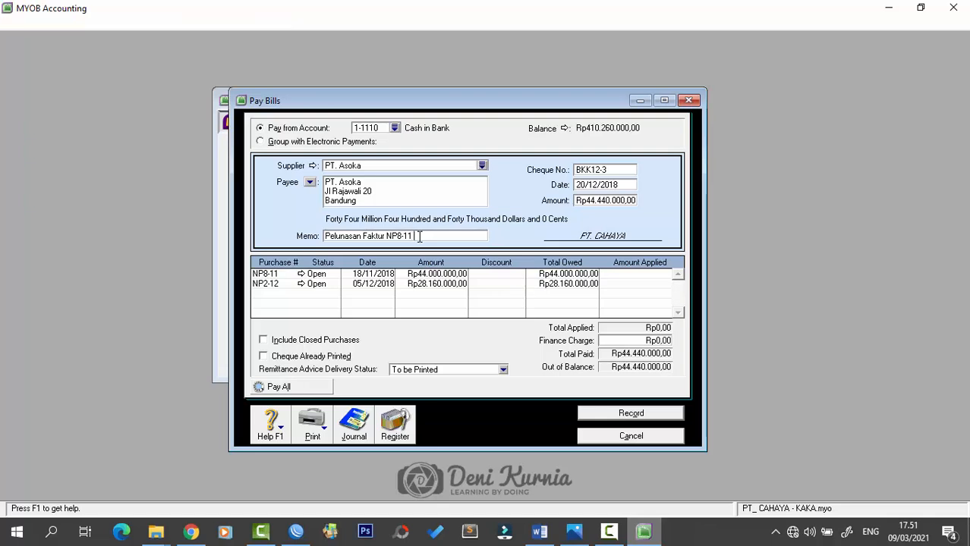
text( Toko Asoka)
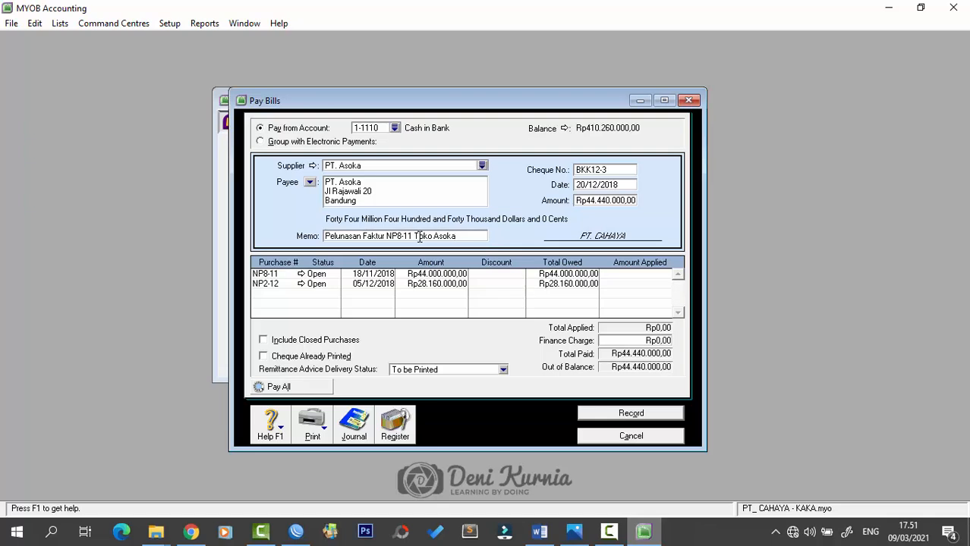
key(Tab)
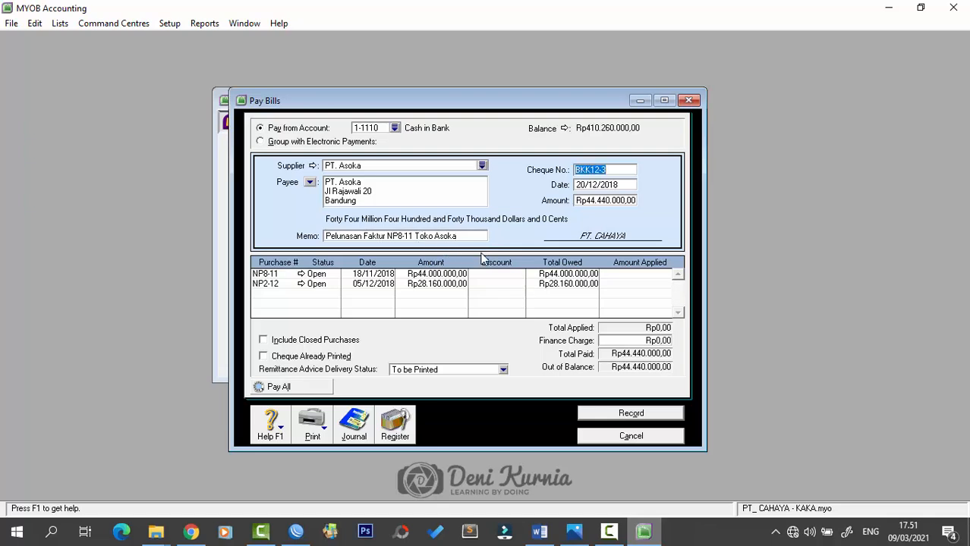
- Apply Rp44.000.000 to invoice NP8-11, adjust the amount, then cancel the payment
click(628, 275)
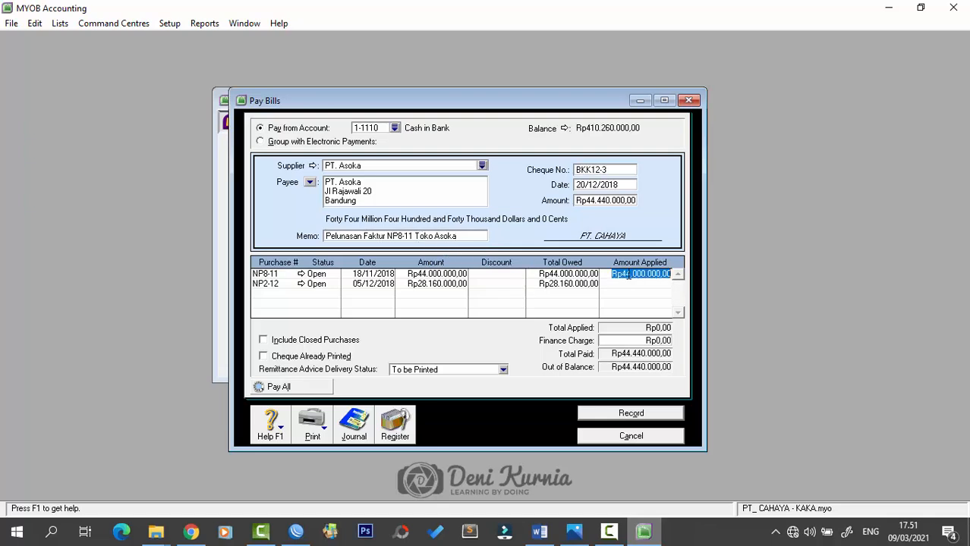
key(Tab)
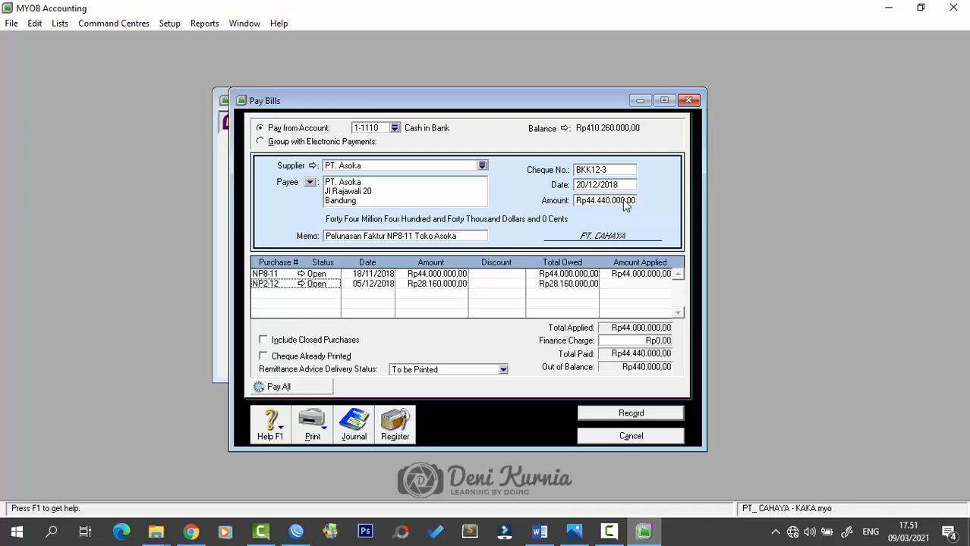
click(624, 204)
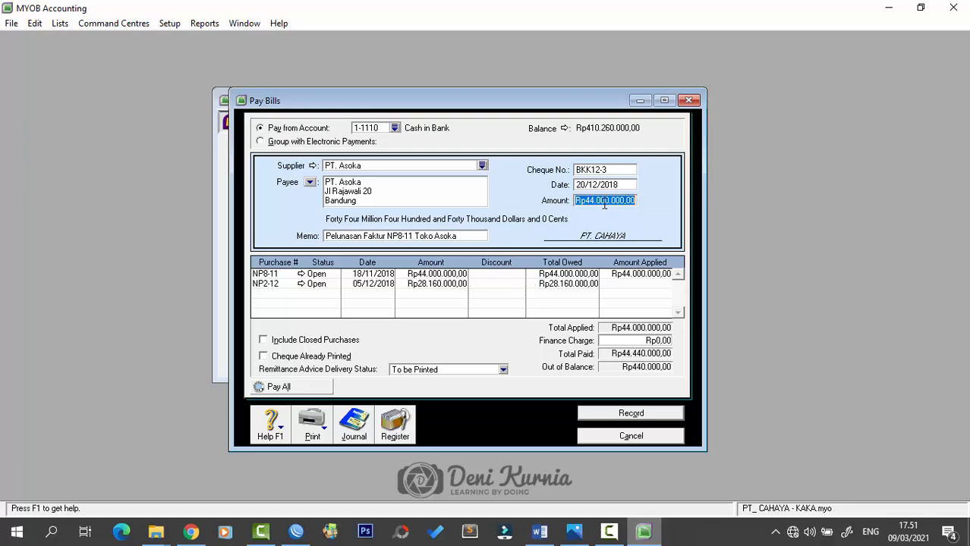
click(644, 273)
click(645, 274)
key(Tab)
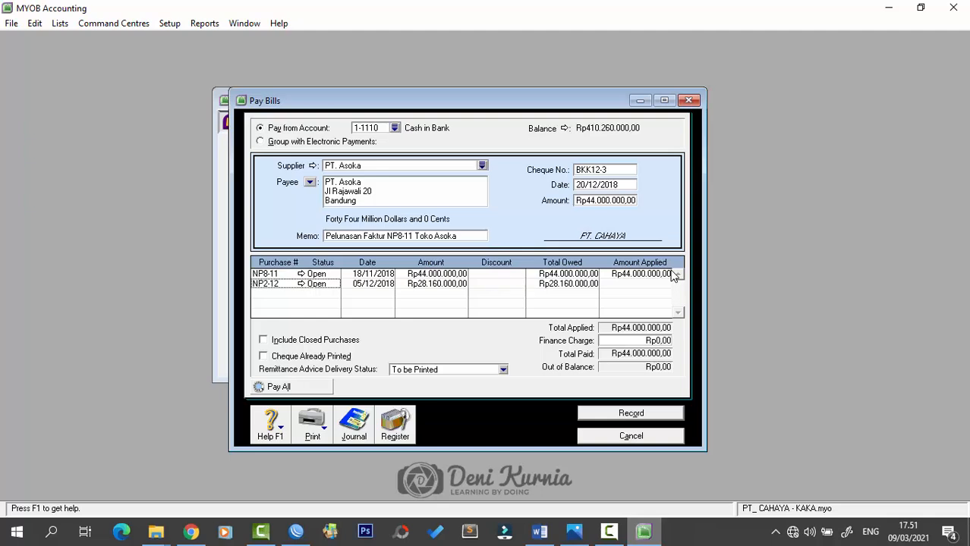
click(616, 201)
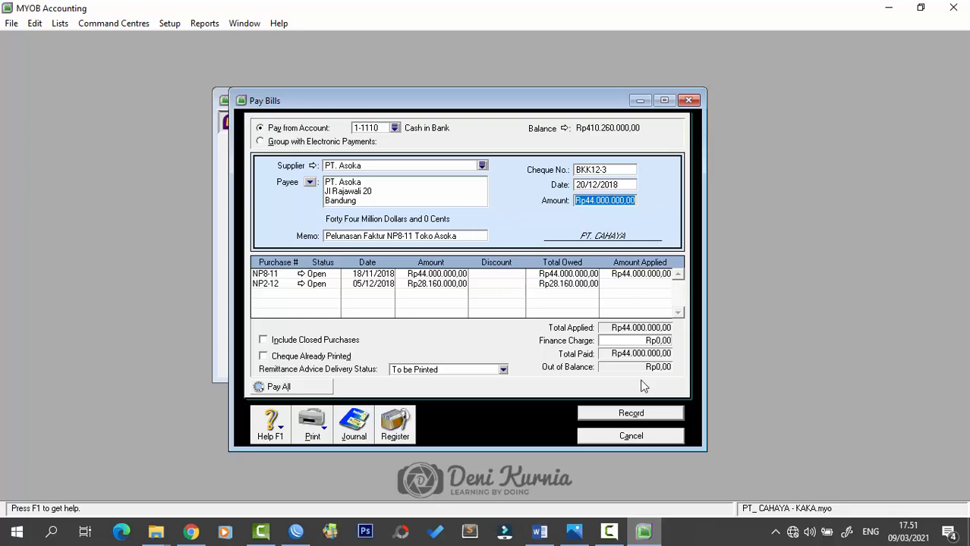
click(649, 440)
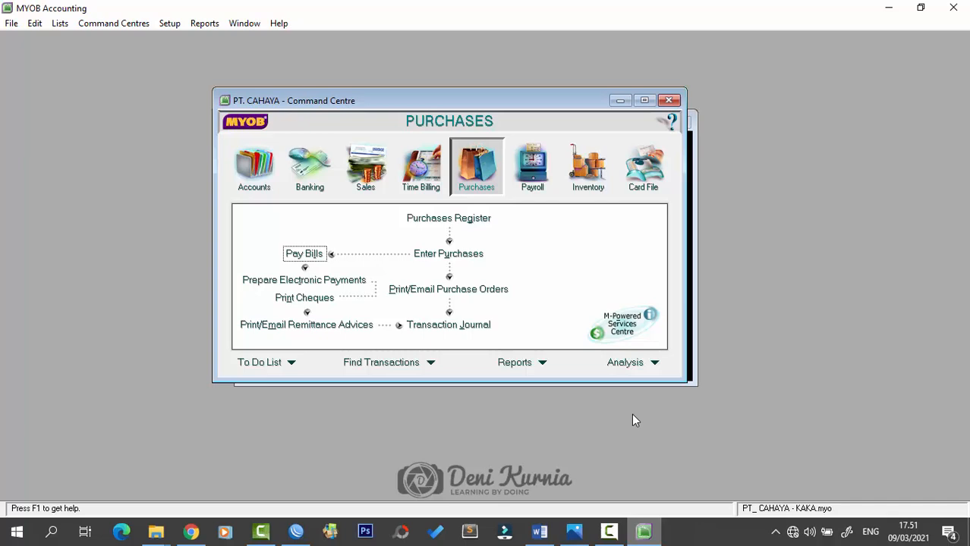
- Start a new PT. Asoka payment: cheque BKK12-3, 20/12/2018, Rp44.000.000
click(325, 257)
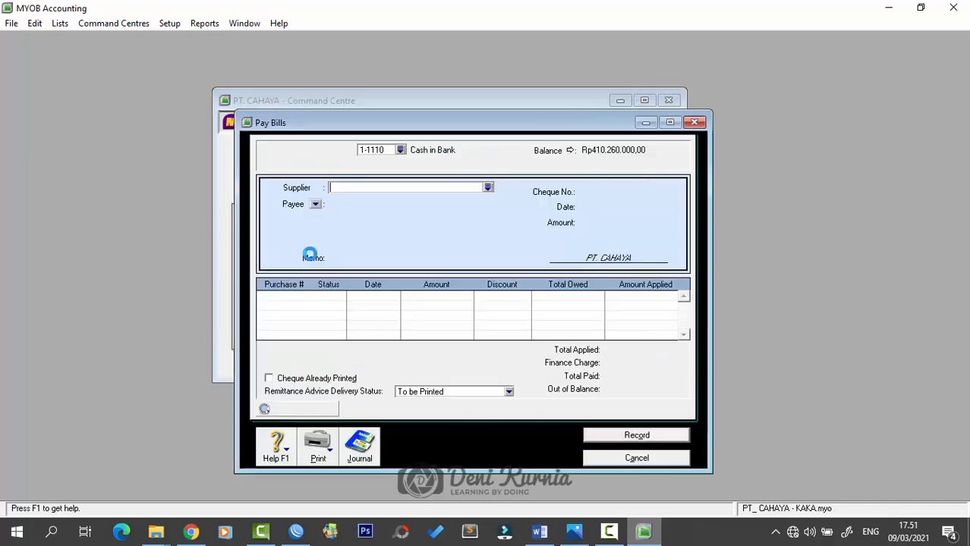
click(487, 187)
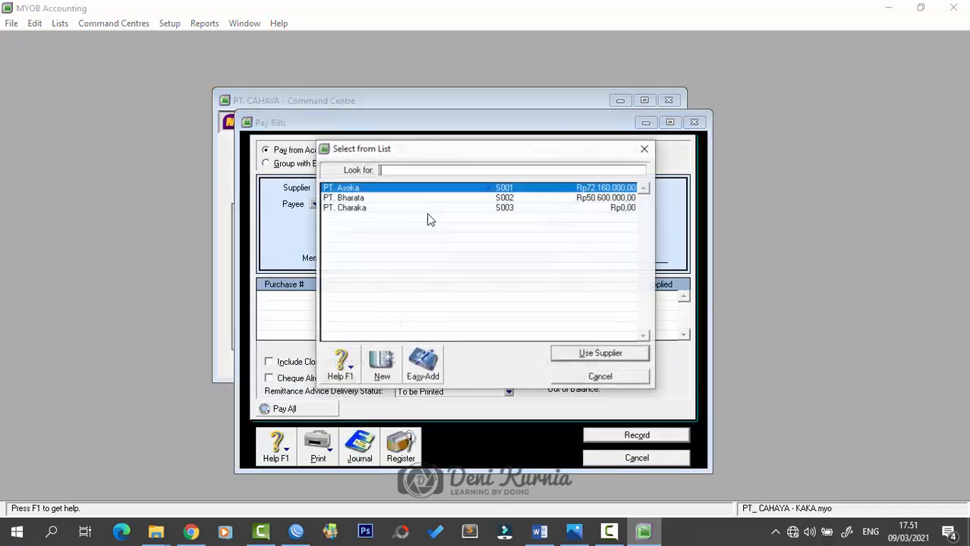
double_click(358, 191)
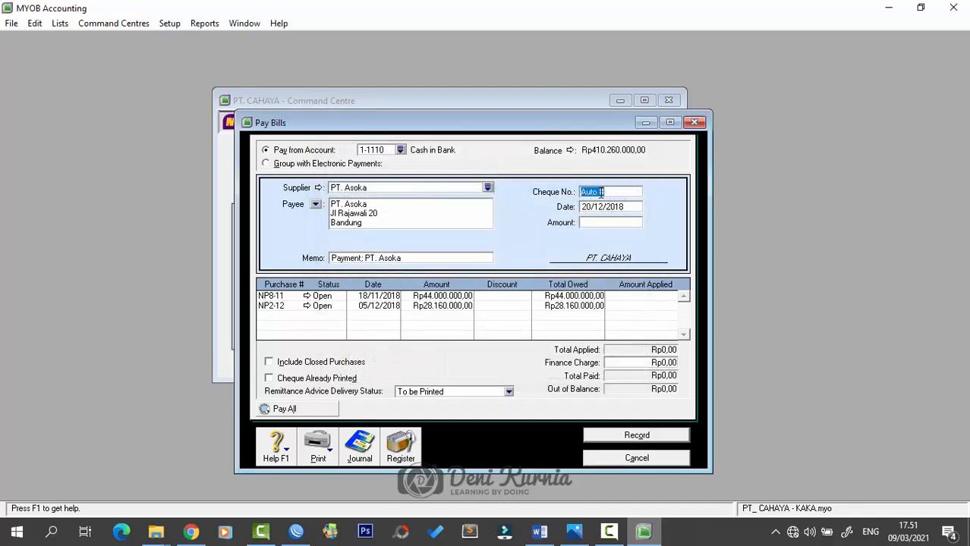
text(bkk)
key(BackSpace)
key(BackSpace)
key(BackSpace)
key(Caps_Lock)
text(BKK12-3)
key(Tab)
text(20/12/2018)
key(Tab)
text(44000)
text(000)
key(Tab)
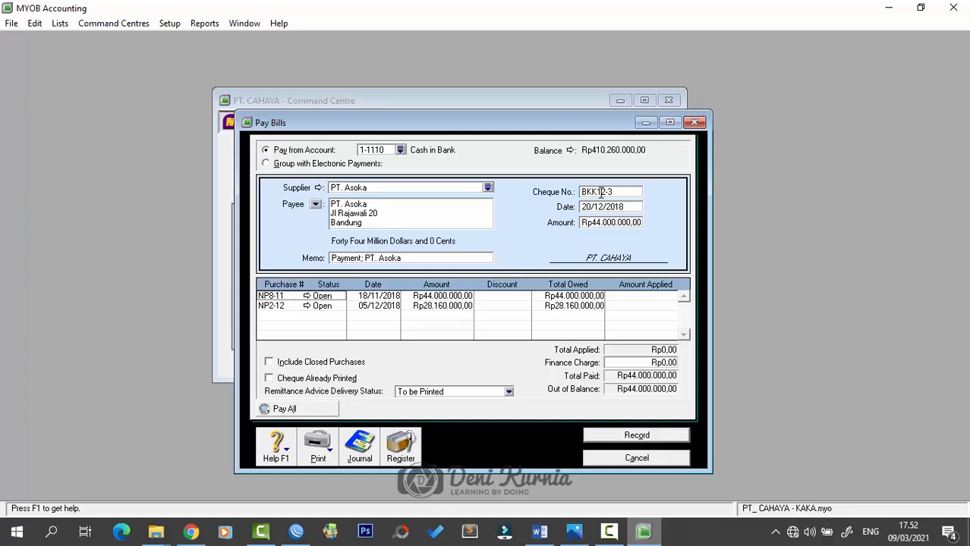
- Write memo 'Pelunasan Faktur NP8-11-PT. Asoka', apply it to NP8-11 and record
click(419, 262)
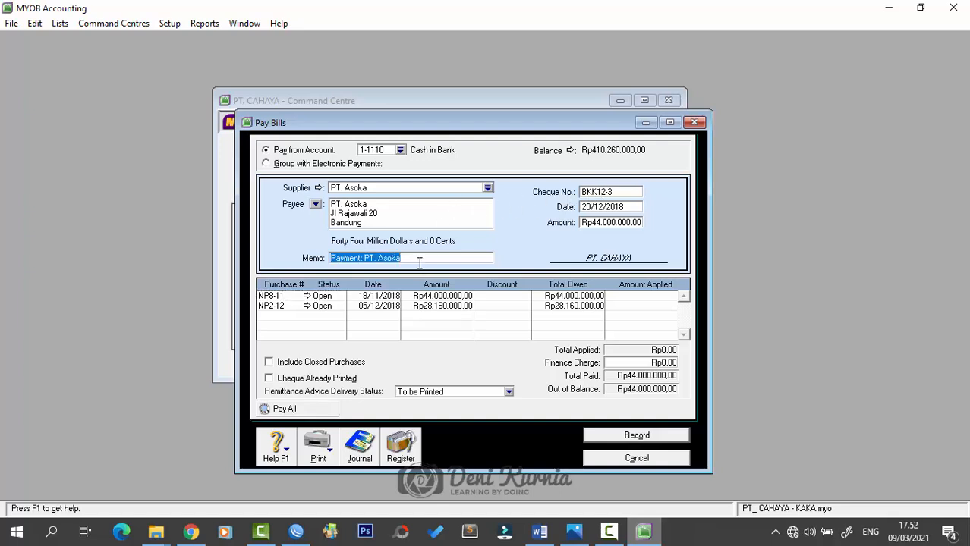
text(pE)
key(Caps_Lock)
key(BackSpace)
text(Pelunasan )
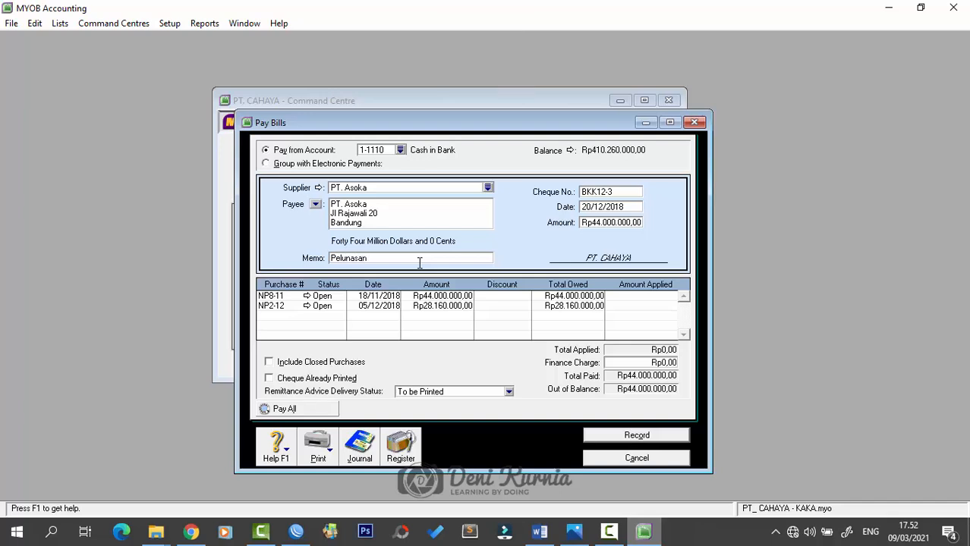
text(Faktur)
text( NP)
text(8)
text(-11)
text(-PT)
text(. Asoka)
key(Tab)
click(631, 297)
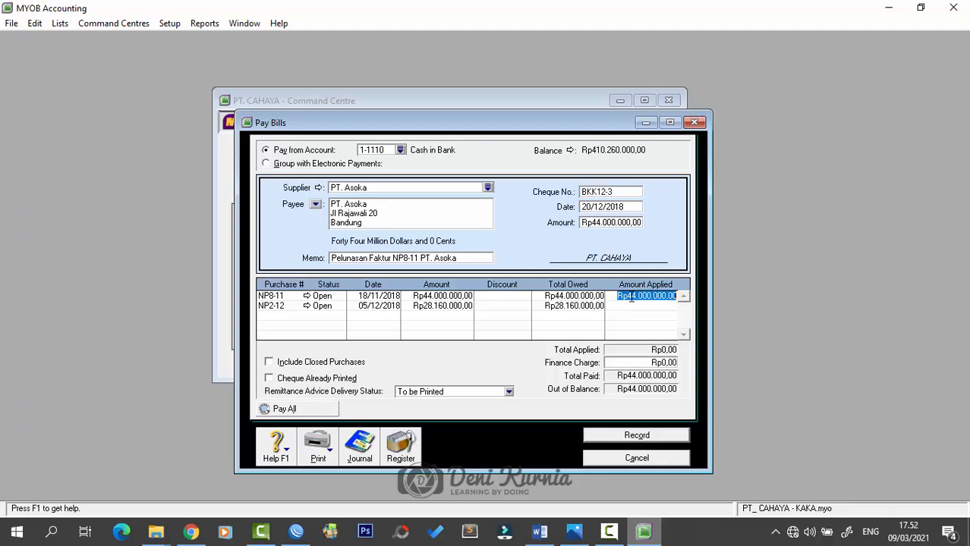
key(Tab)
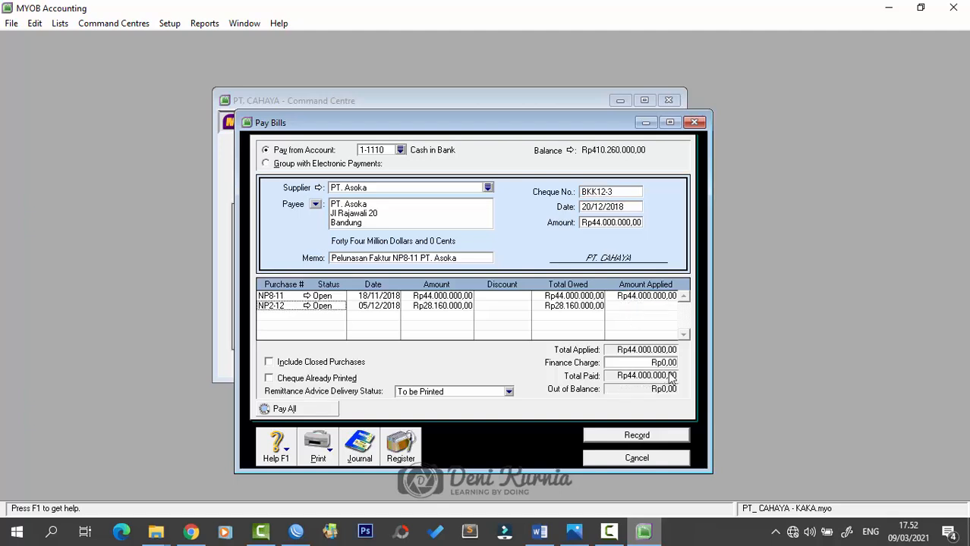
click(678, 435)
- Review sales invoice FPJ12-4 to Toko Dhira (47.000.000) in Word, then return to MYOB
click(695, 123)
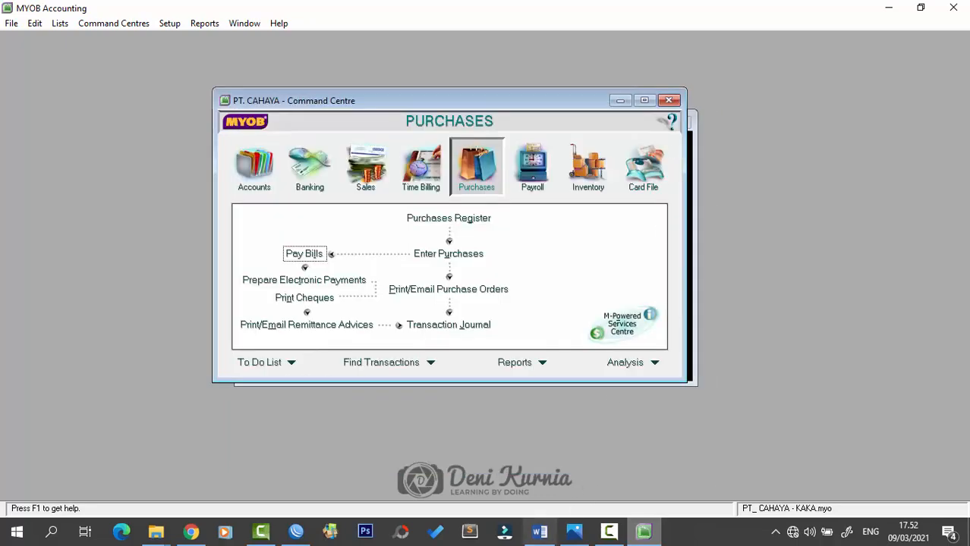
click(539, 532)
scroll(543, 418, down, 10)
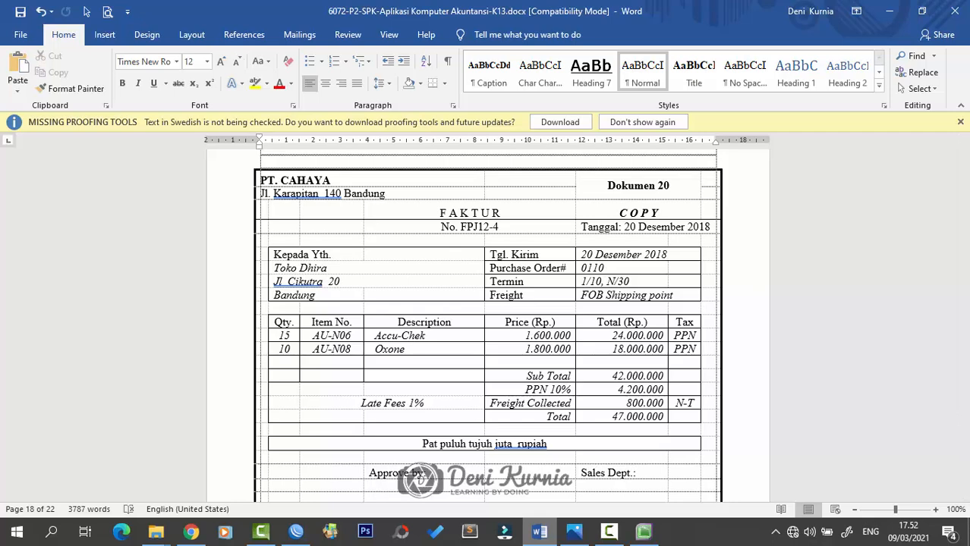
click(575, 532)
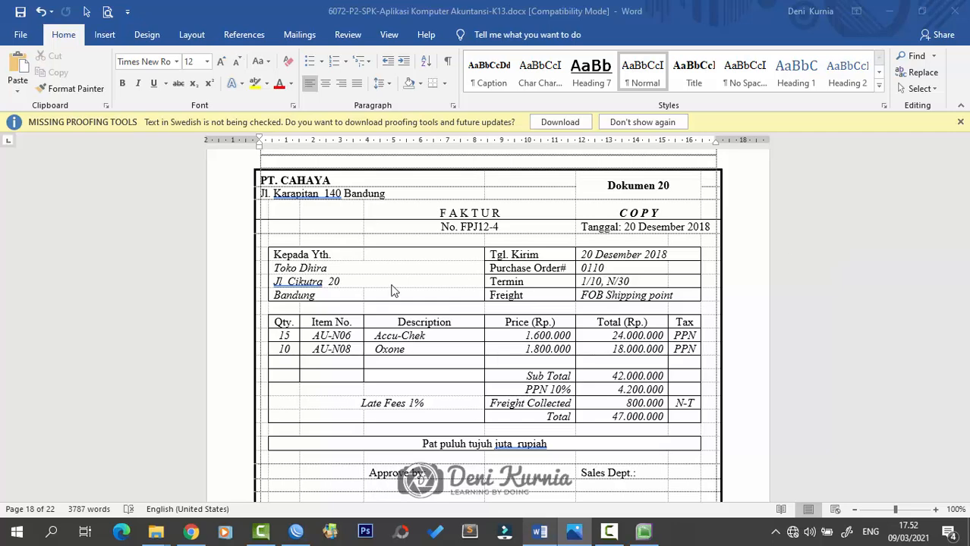
click(643, 533)
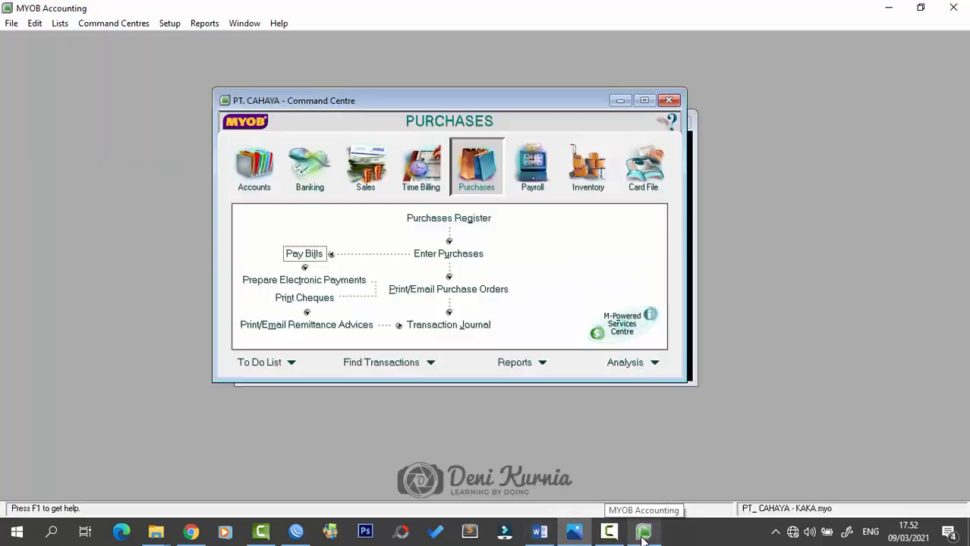
- Start a sales invoice to Toko Dhira, number FPJ12-4 dated 20/12/2018
click(371, 180)
click(459, 254)
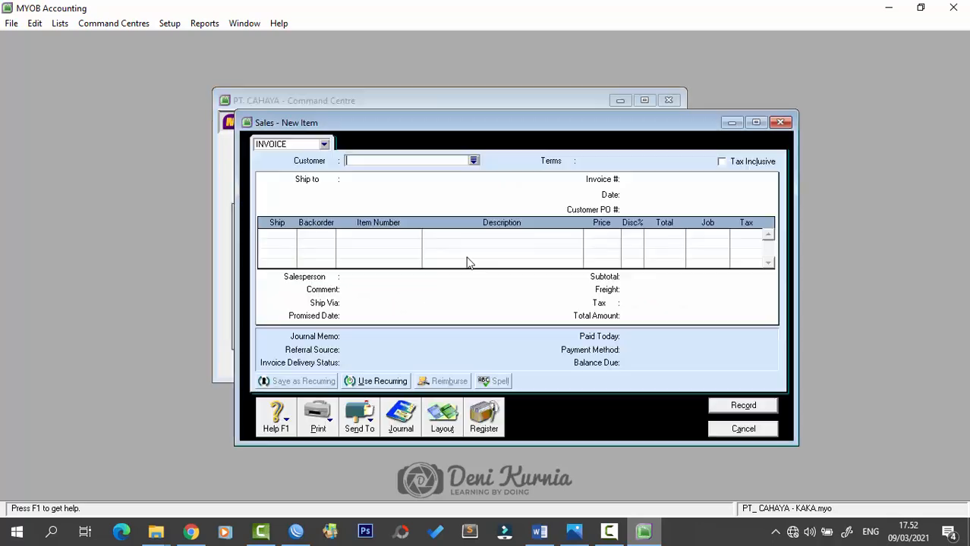
click(474, 160)
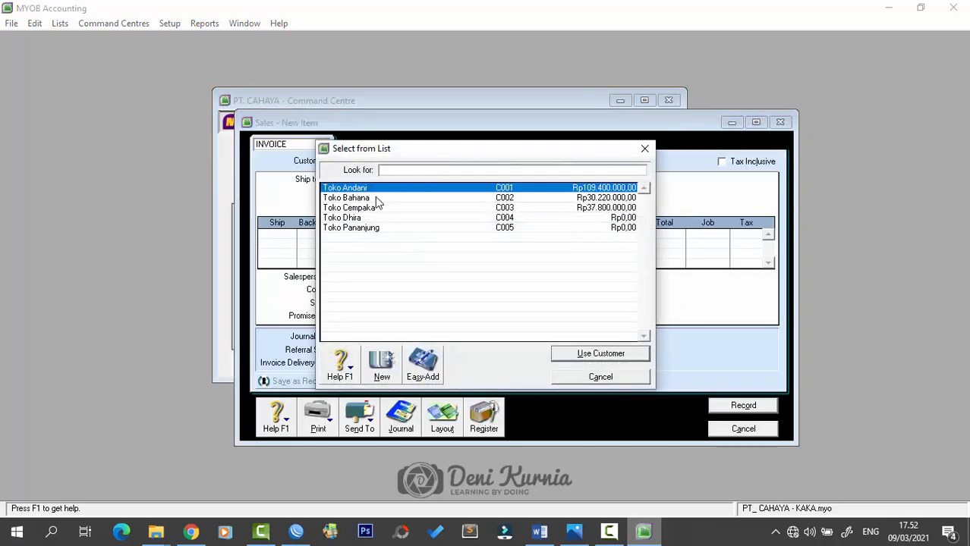
click(369, 218)
click(592, 353)
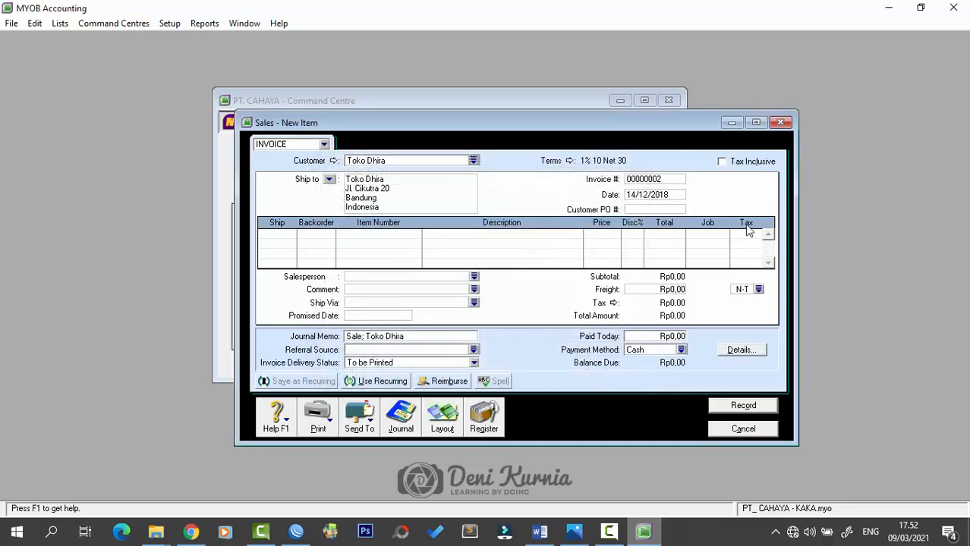
click(657, 181)
key(Caps_Lock)
text(FPJ12)
text(/)
key(Tab)
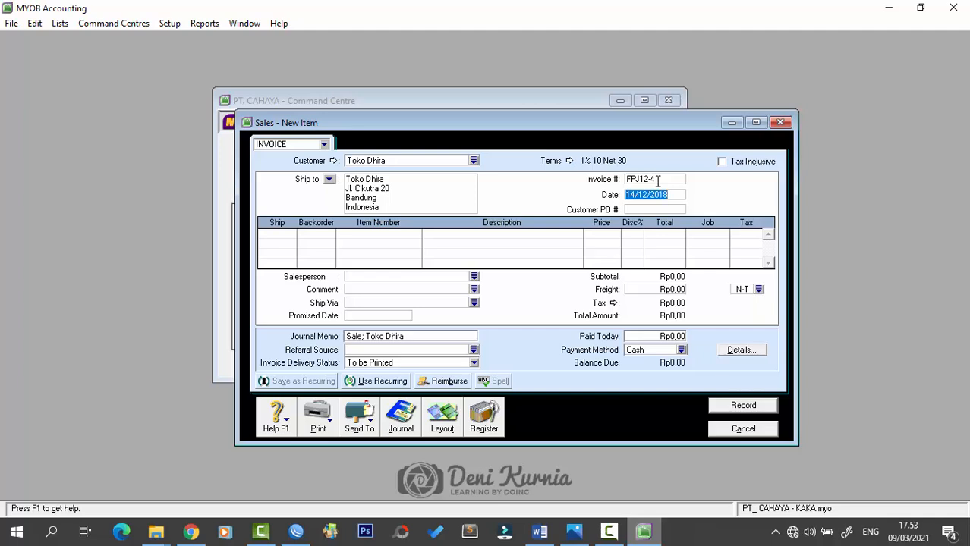
text(20/12/2018)
key(Tab)
- Add lines for 15 AU-N06 at 1.600.000 and 10 AU-N08 at 1.800.000
key(Tab)
text(15)
key(Tab)
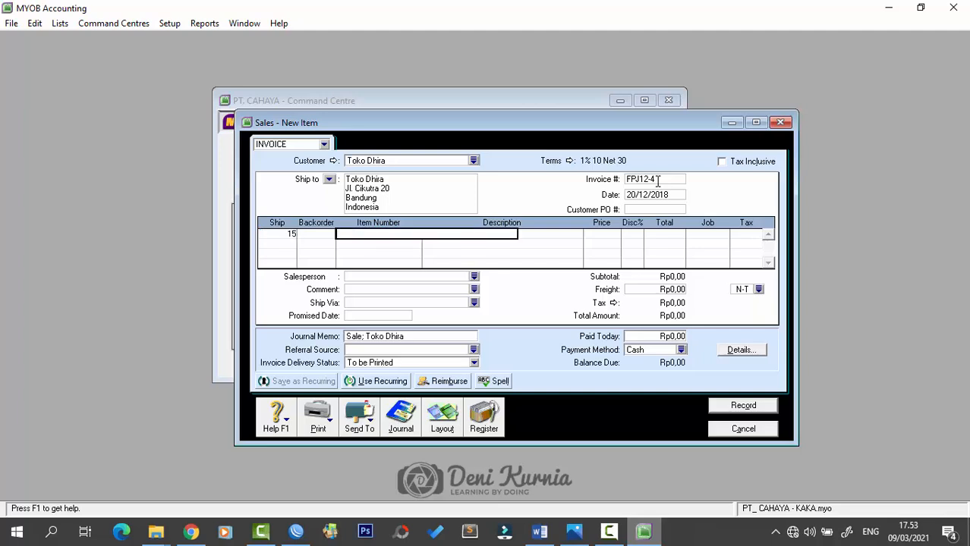
text(AU-N06)
key(Tab)
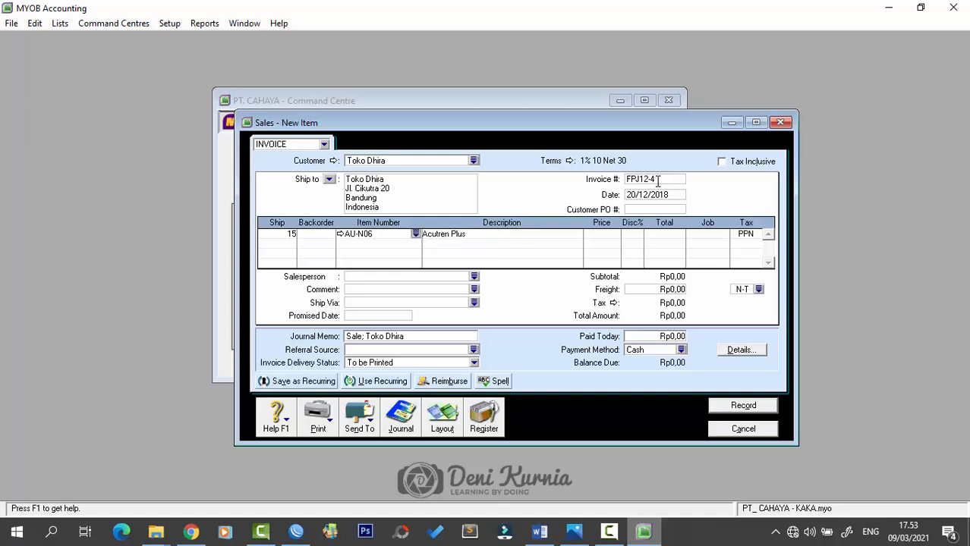
key(Tab)
text(1600000)
key(Tab)
key(Tab)
key(Tab)
key(Tab)
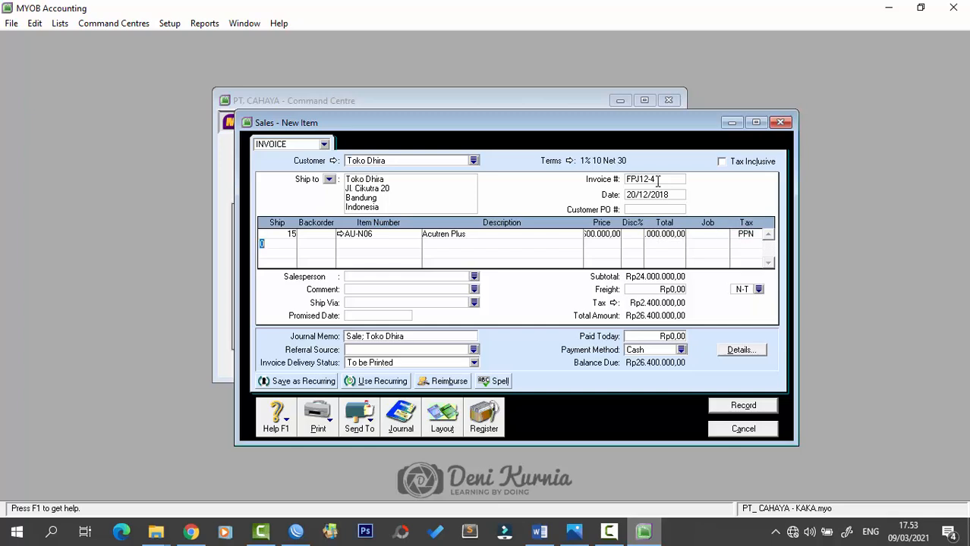
text(10)
key(Tab)
key(Tab)
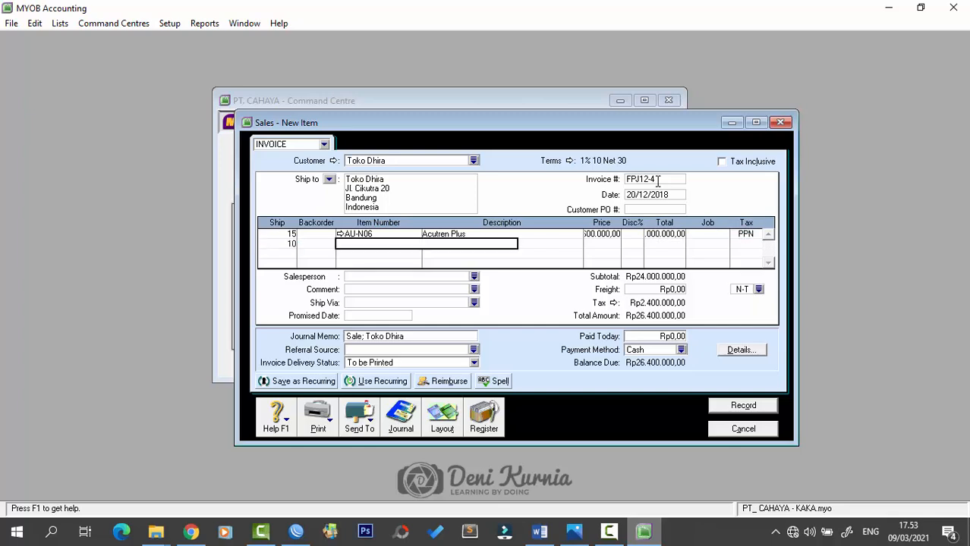
text(AU-N08)
key(Tab)
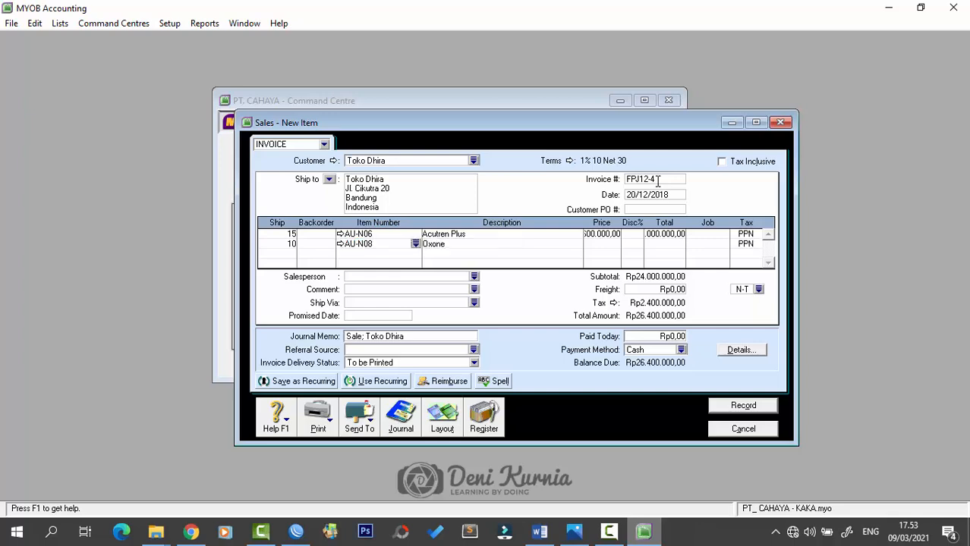
key(Tab)
text(1800000)
key(Tab)
key(Tab)
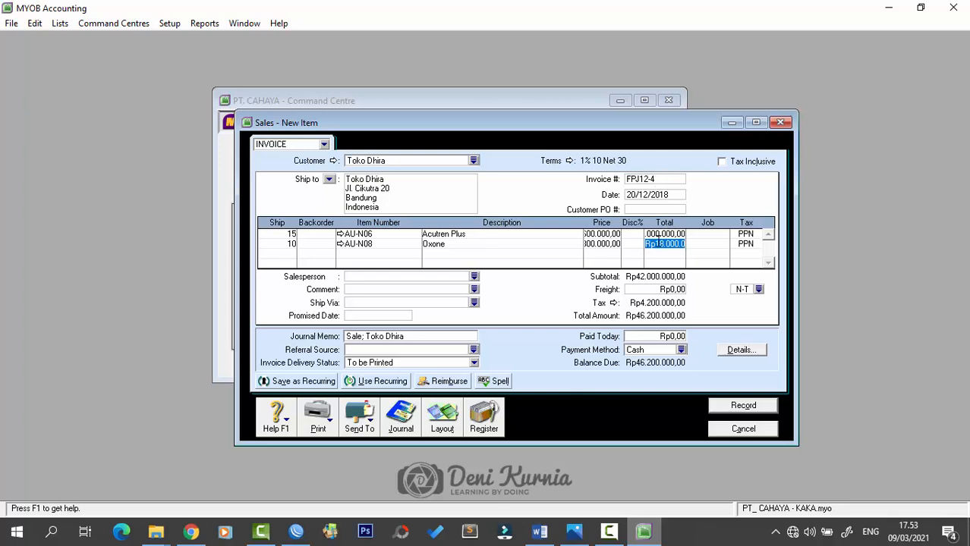
- Set the freight to Rp800.000 and record the invoice, accepting the Oxone spelling
click(660, 292)
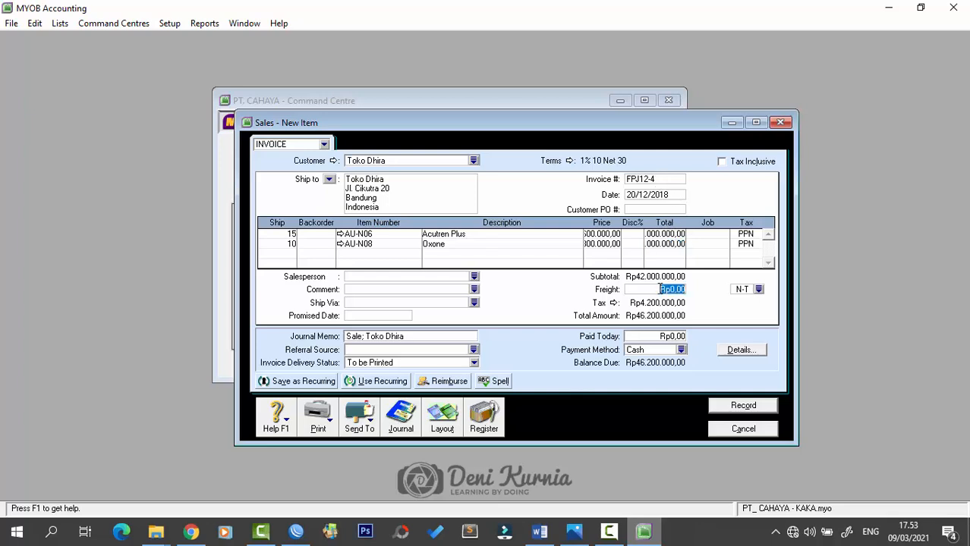
text(300000)
key(Tab)
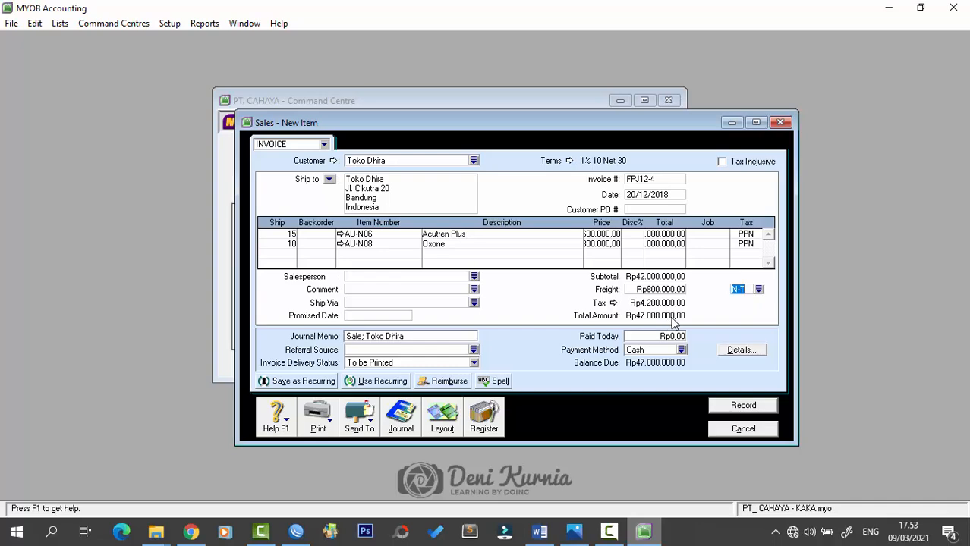
click(727, 411)
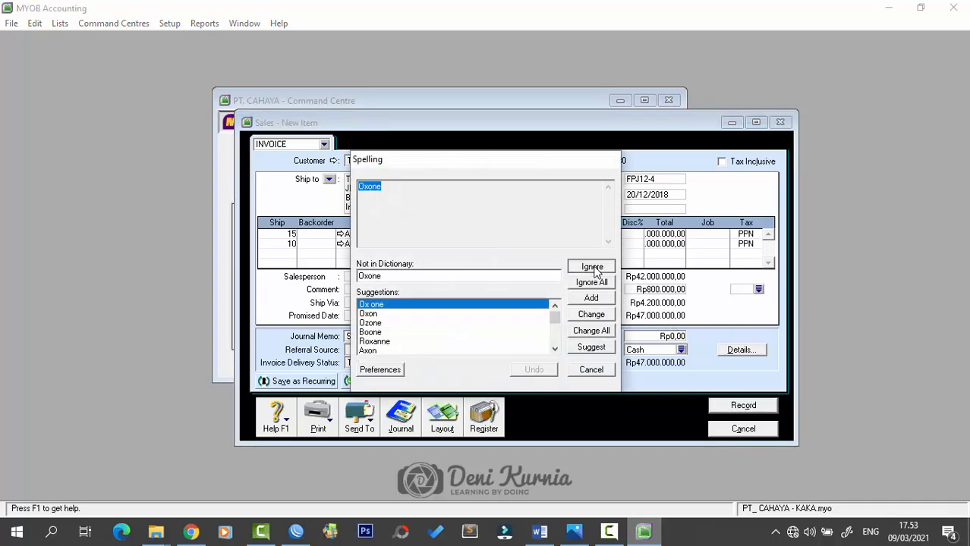
click(592, 268)
click(780, 122)
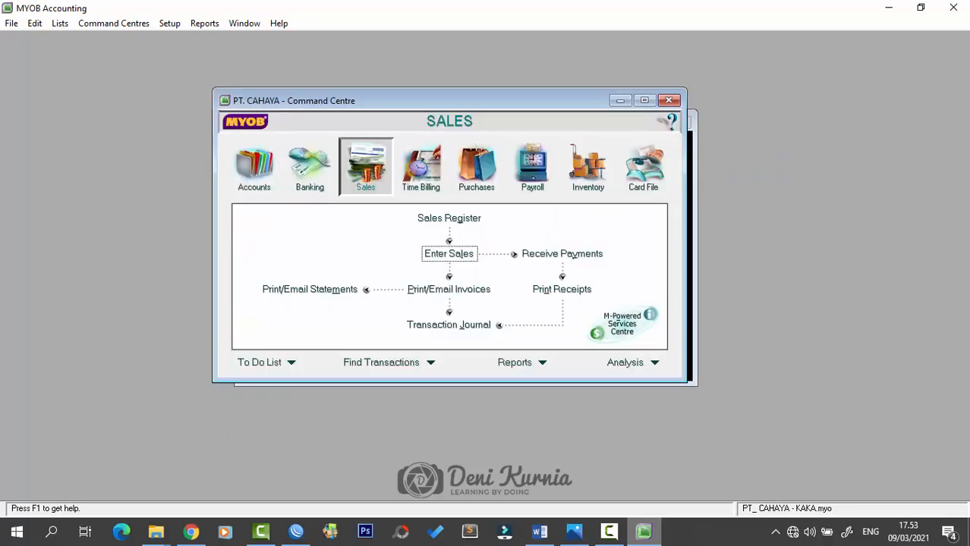
- Review voucher BKK12-4, Rp8.400.000 to CITY BANK by cheque C12-5, then return to MYOB
click(538, 532)
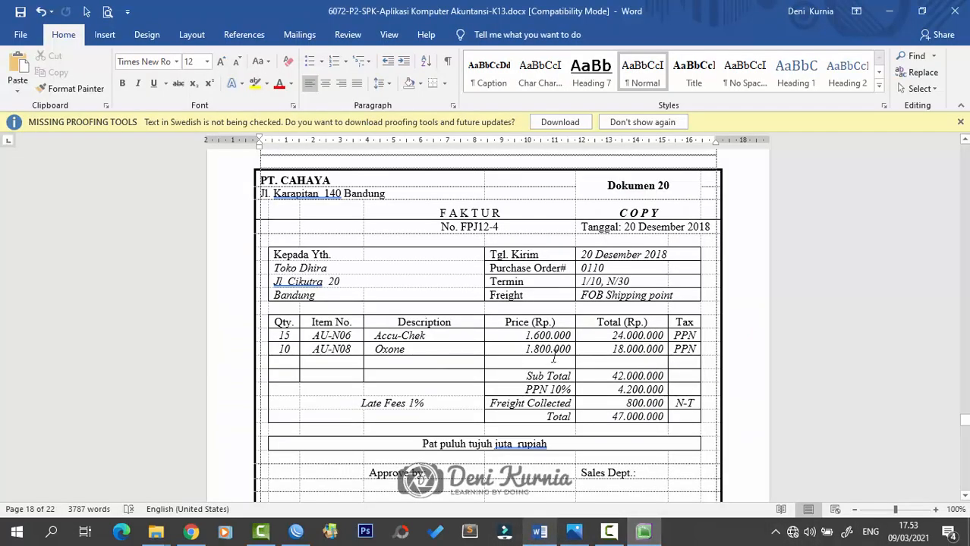
scroll(573, 320, down, 3)
scroll(573, 320, down, 8)
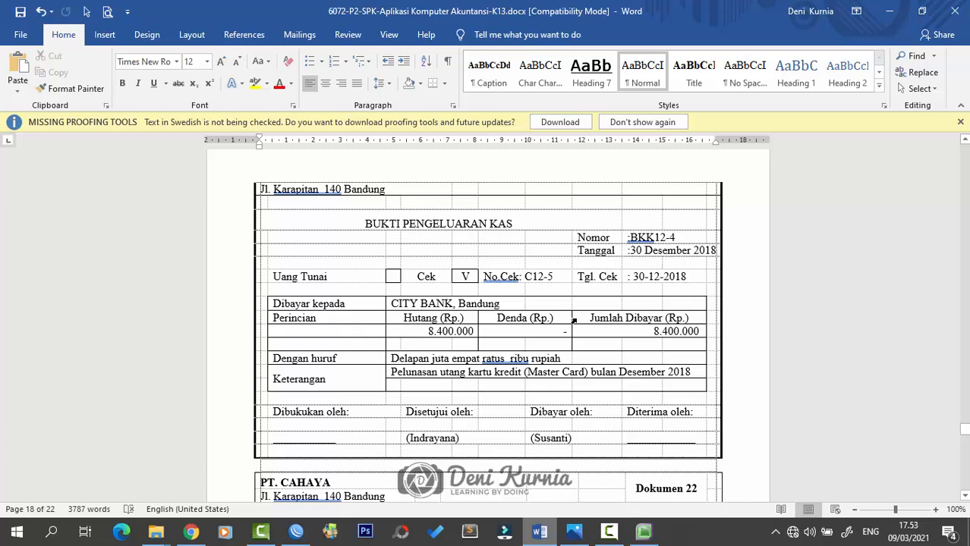
scroll(574, 321, up, 2)
scroll(574, 320, down, 2)
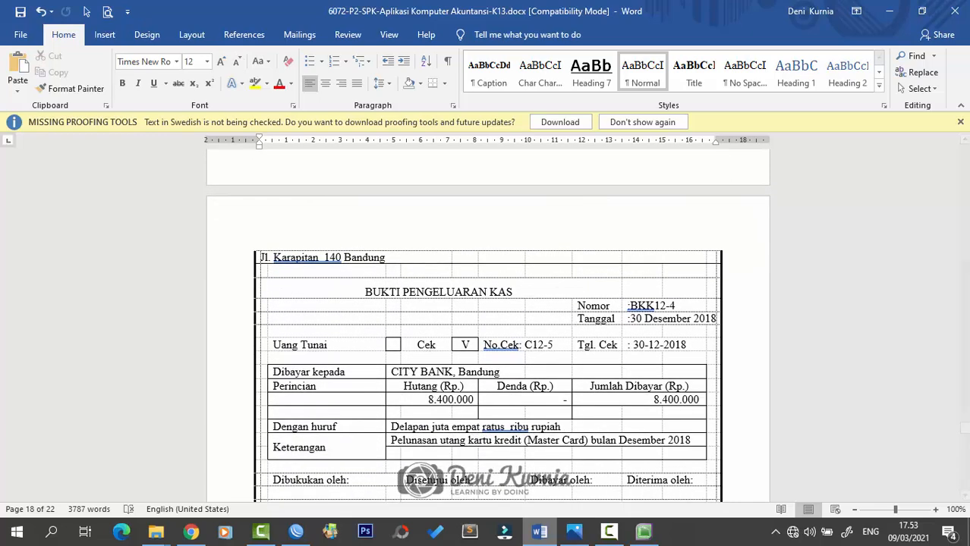
click(573, 531)
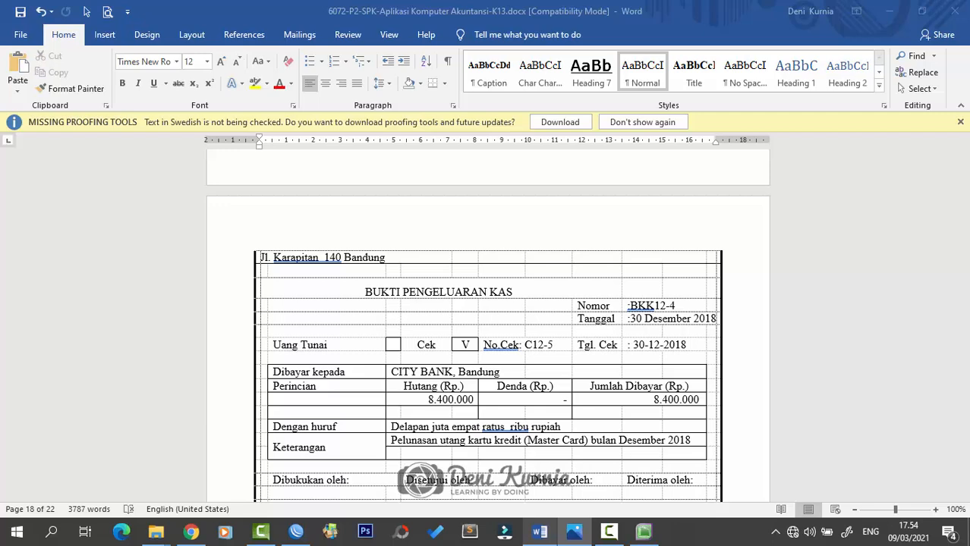
click(644, 532)
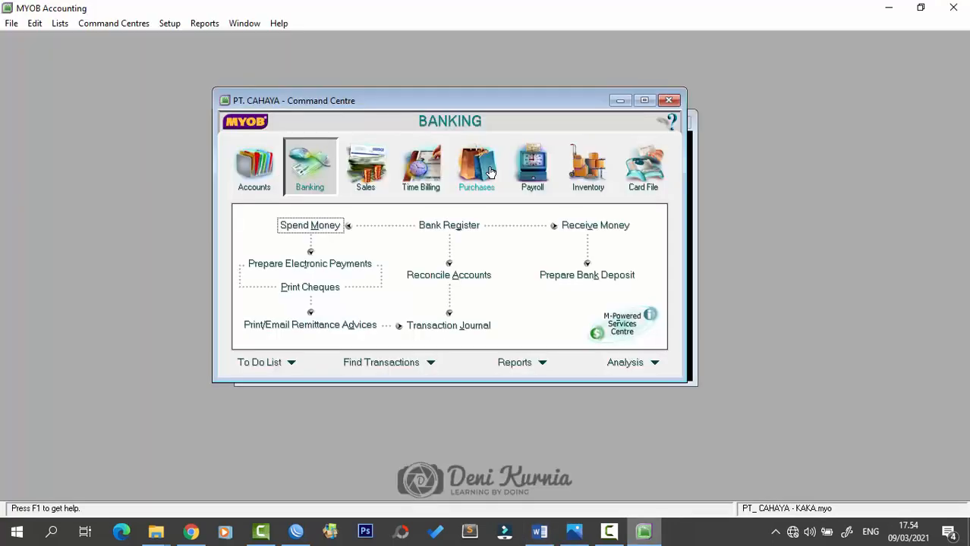
- Start general journal BKK12-4 dated 30/12/2018 with memo 'Pelunasan Kartu Kredit'
click(253, 175)
click(444, 275)
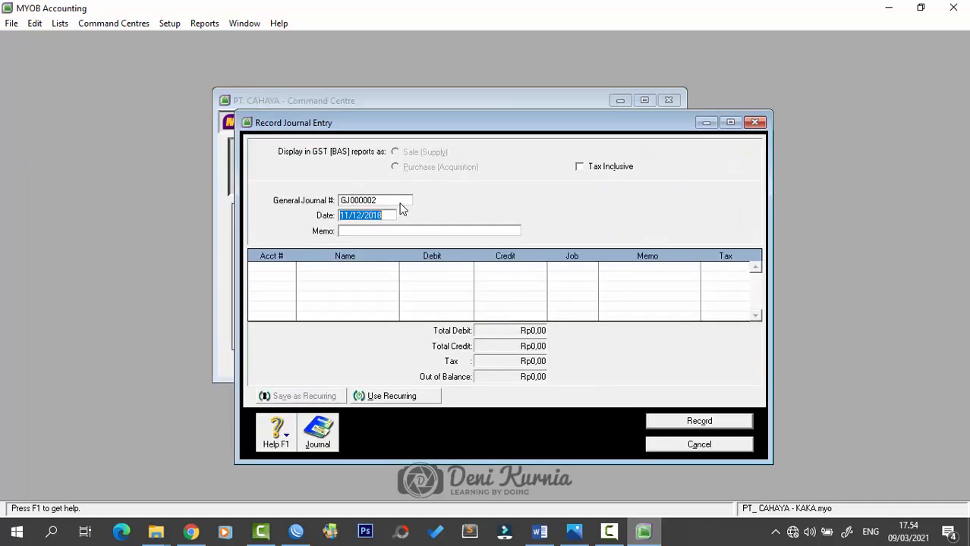
click(382, 200)
key(Caps_Lock)
text(bk)
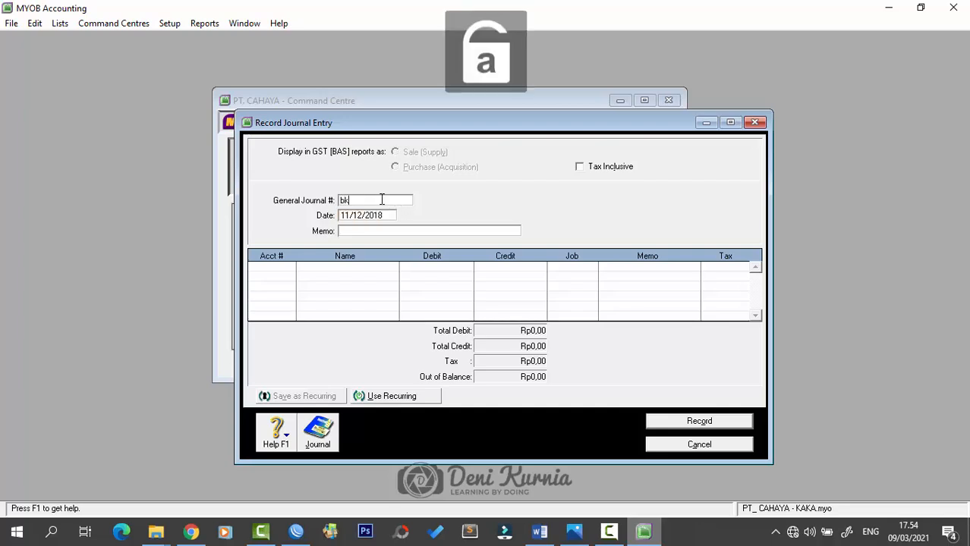
key(Caps_Lock)
key(BackSpace)
key(BackSpace)
text(BKK12-4)
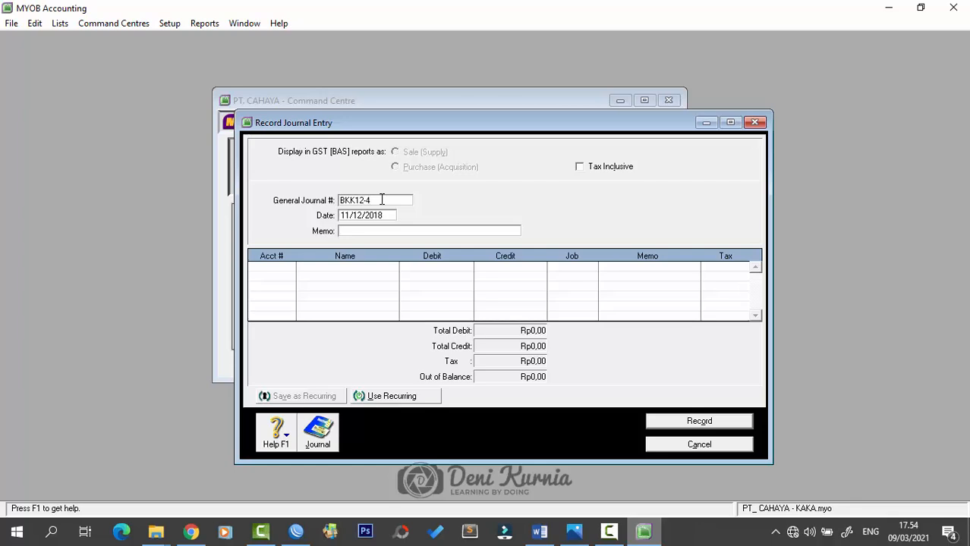
key(Tab)
text(30/12/2018)
key(Tab)
key(Caps_Lock)
text(Pelunasan Kart)
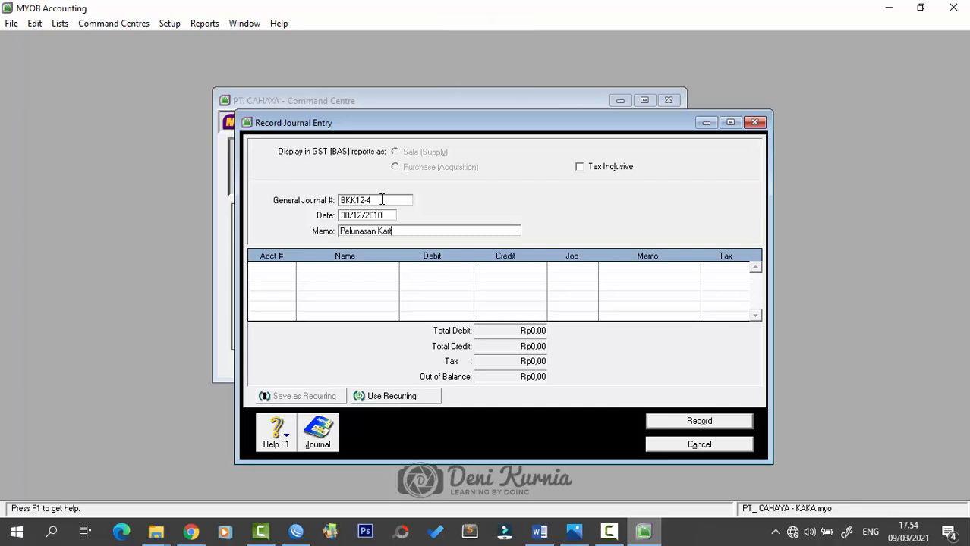
text(u Kredit)
- Debit Credit Card 2-1110 for Rp8.400.000
click(289, 272)
click(289, 268)
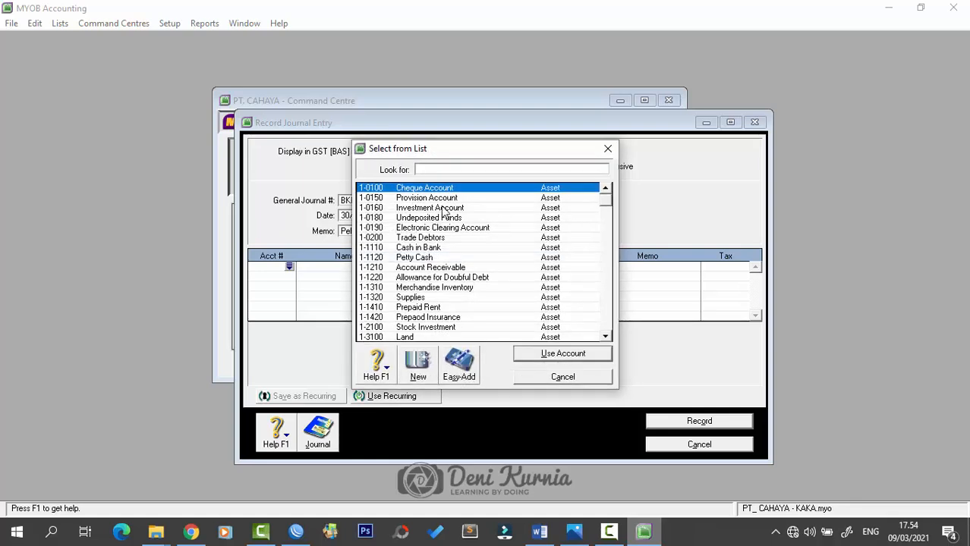
scroll(470, 237, down, 1)
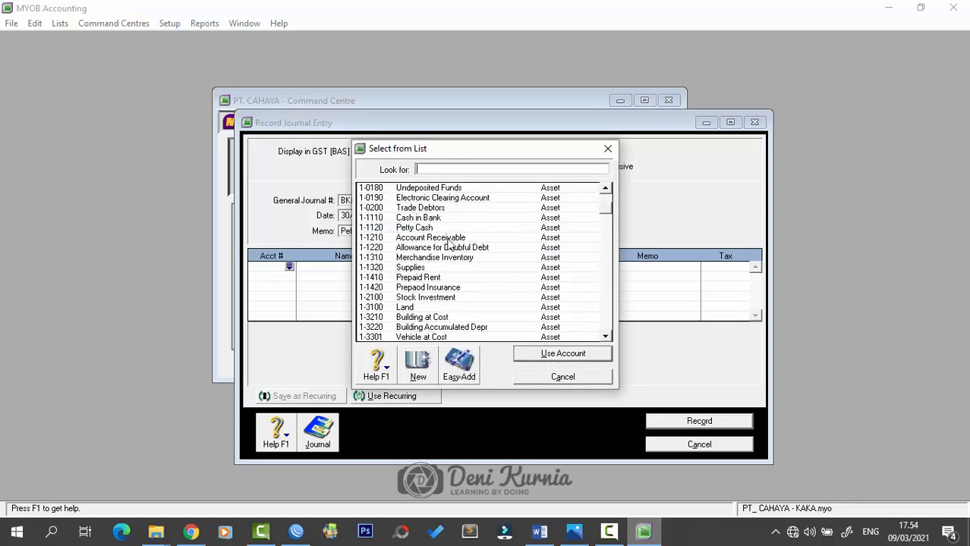
scroll(430, 300, down, 1)
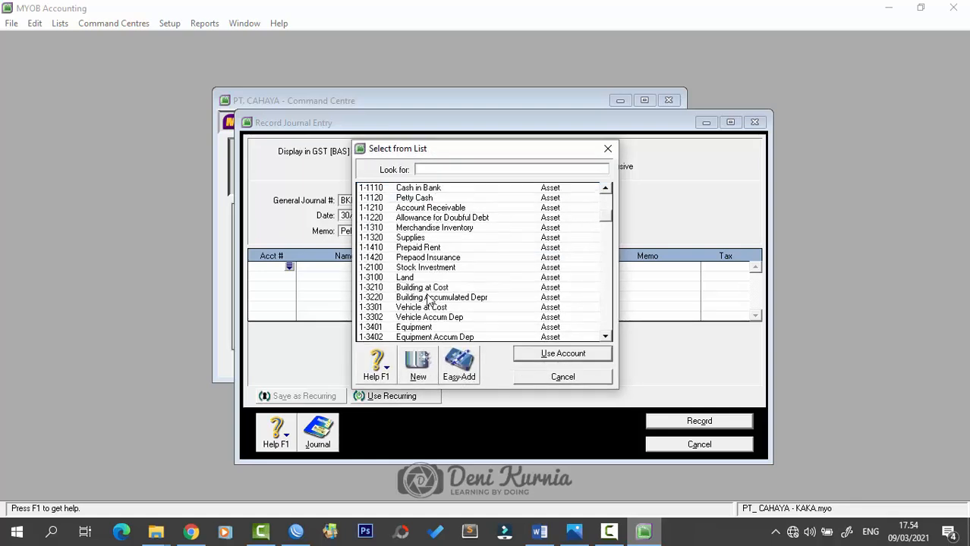
scroll(429, 304, down, 1)
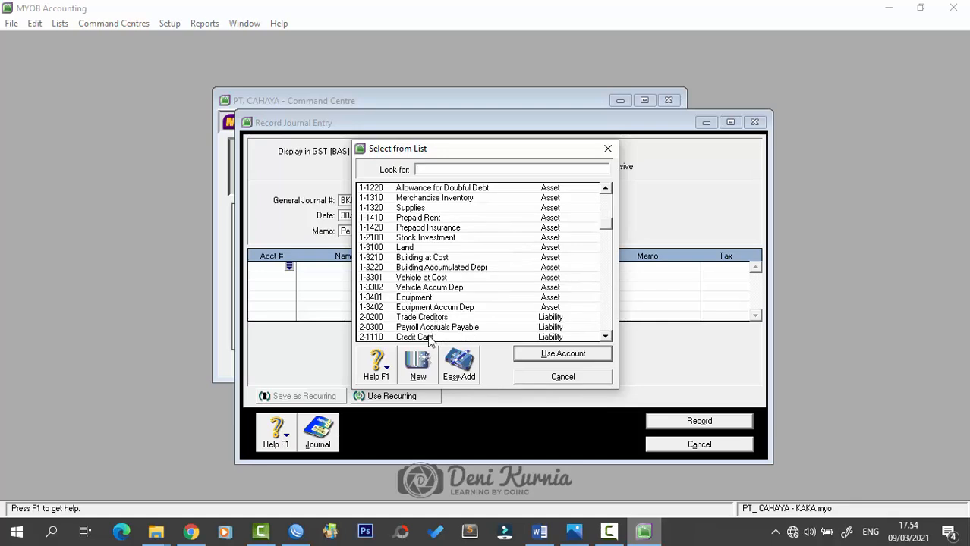
click(430, 339)
click(531, 354)
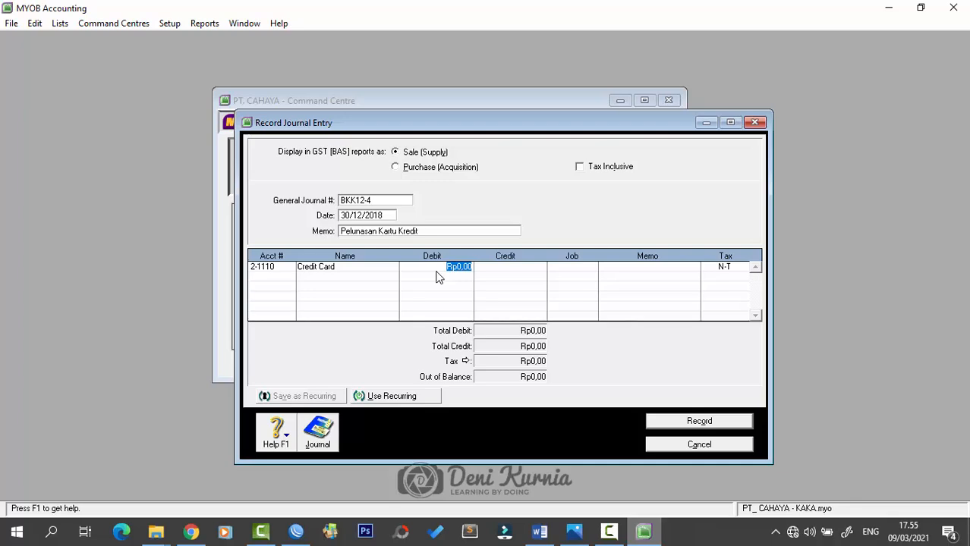
text(5)
text(4)
text(00000)
key(Tab)
- Credit Cash in Bank 1-1110 Rp8.400.000, record the journal and close the window
click(277, 281)
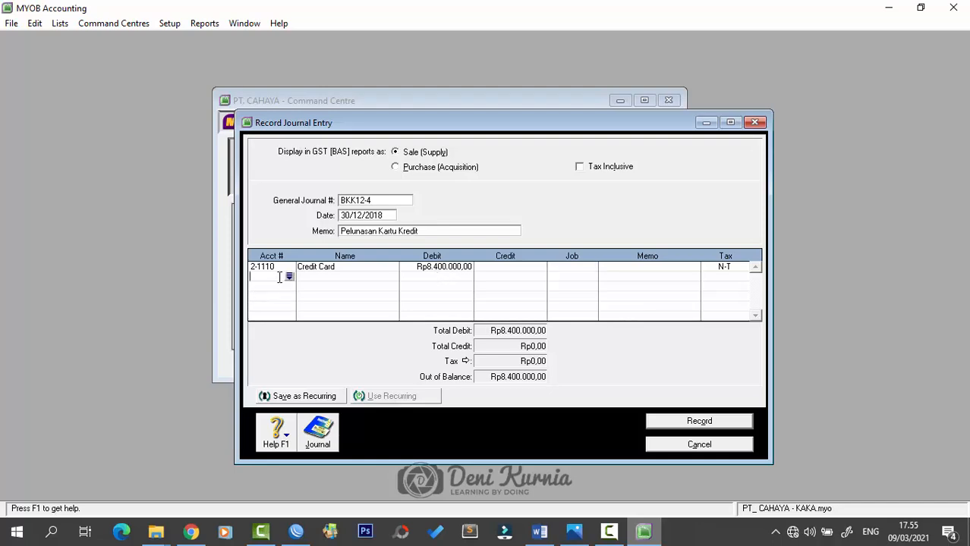
click(289, 277)
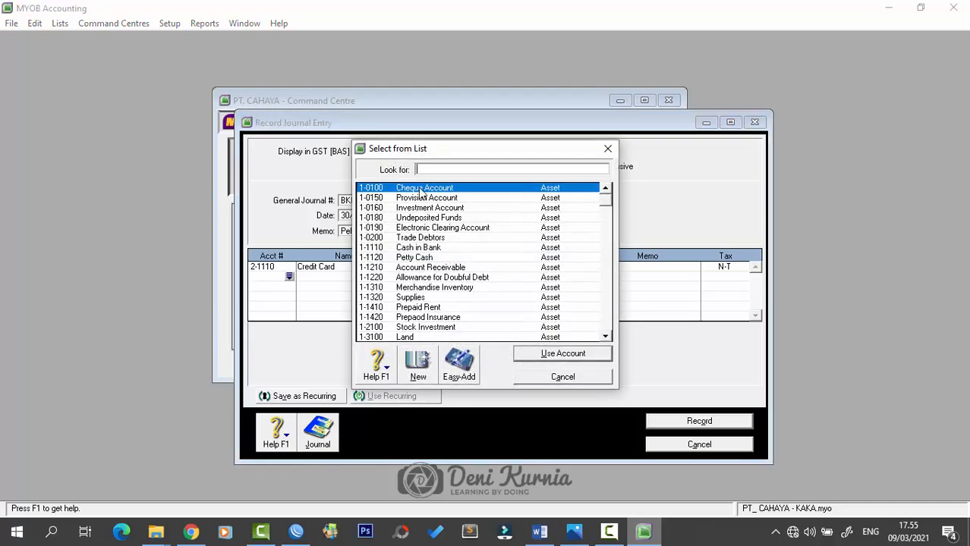
click(438, 249)
click(562, 354)
click(501, 278)
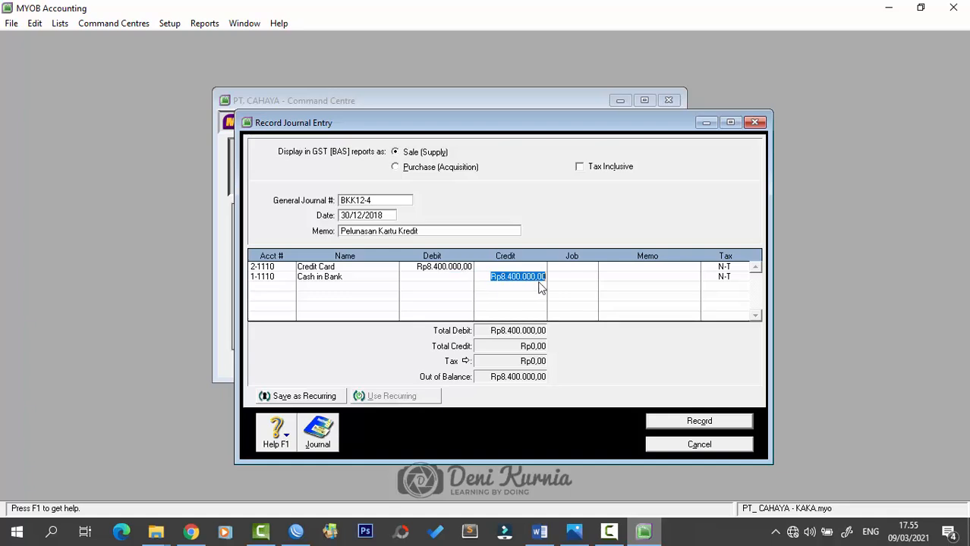
key(Tab)
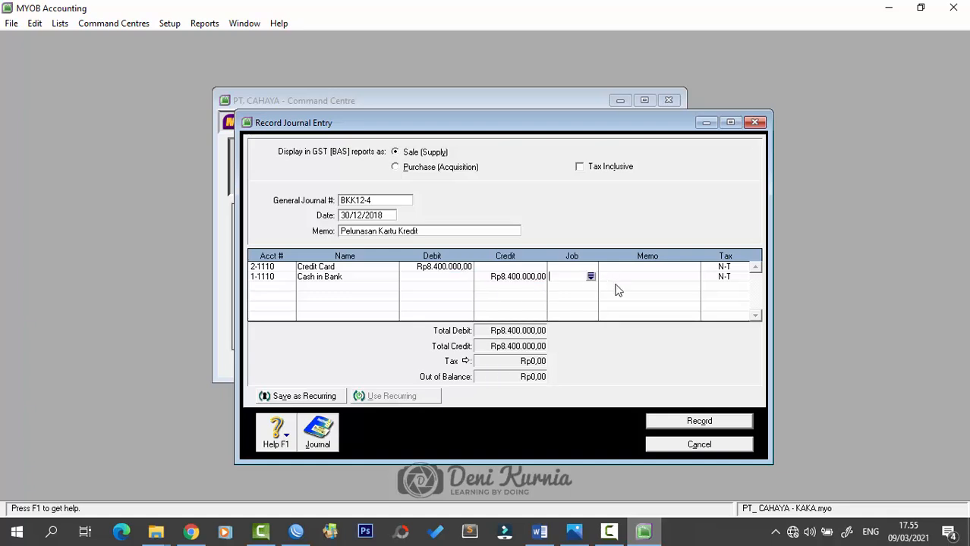
click(696, 424)
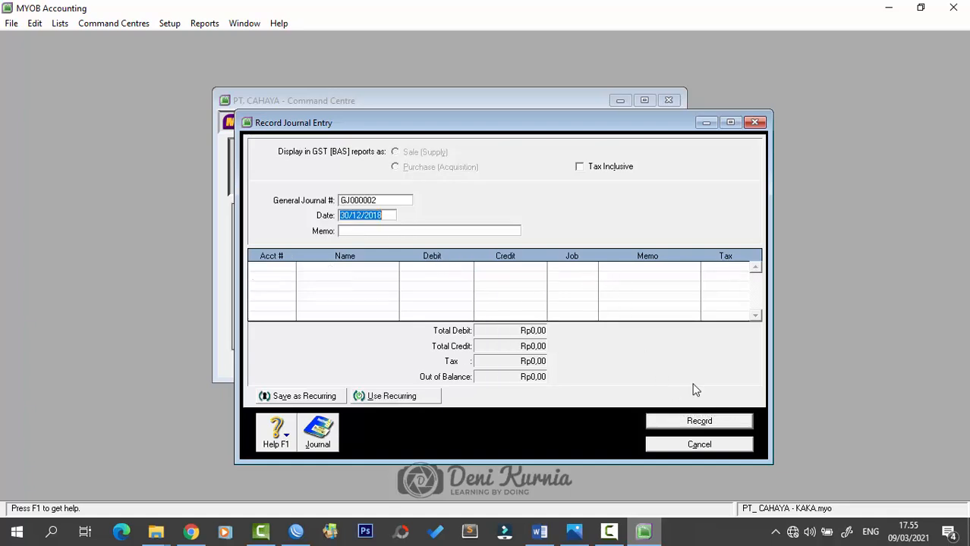
click(754, 122)
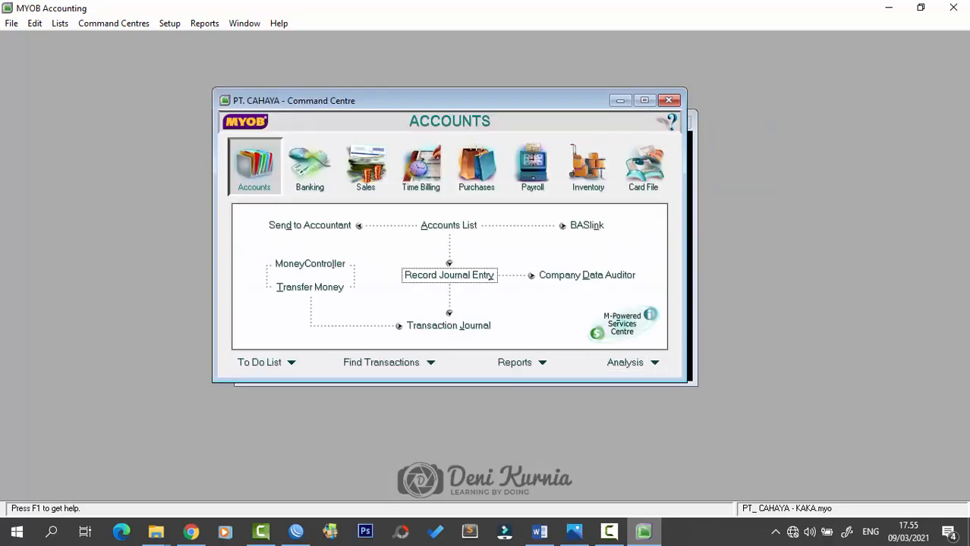
- Review voucher BKK12-5, the 19.800.000 loan and interest payment to Bank Mandiri, then return to MYOB
click(539, 531)
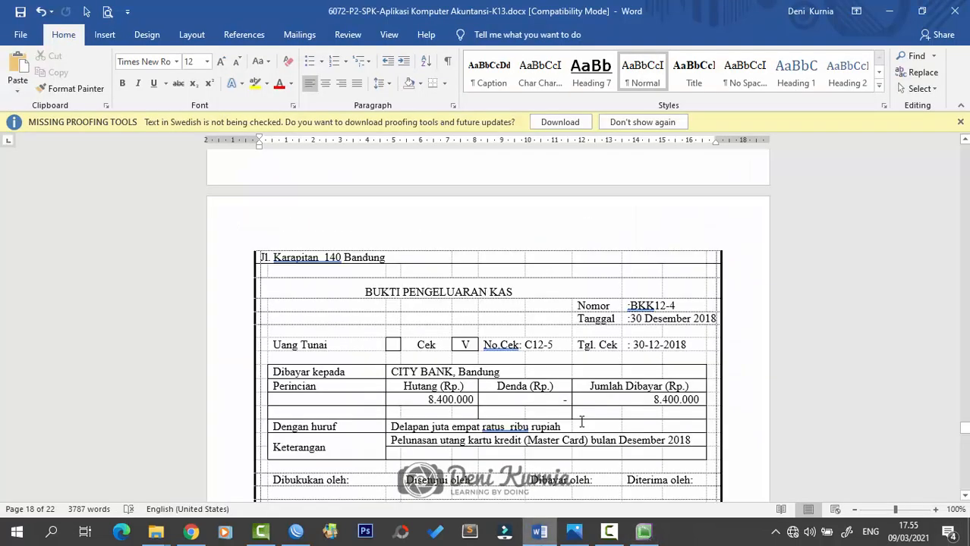
scroll(588, 409, down, 5)
scroll(588, 408, down, 3)
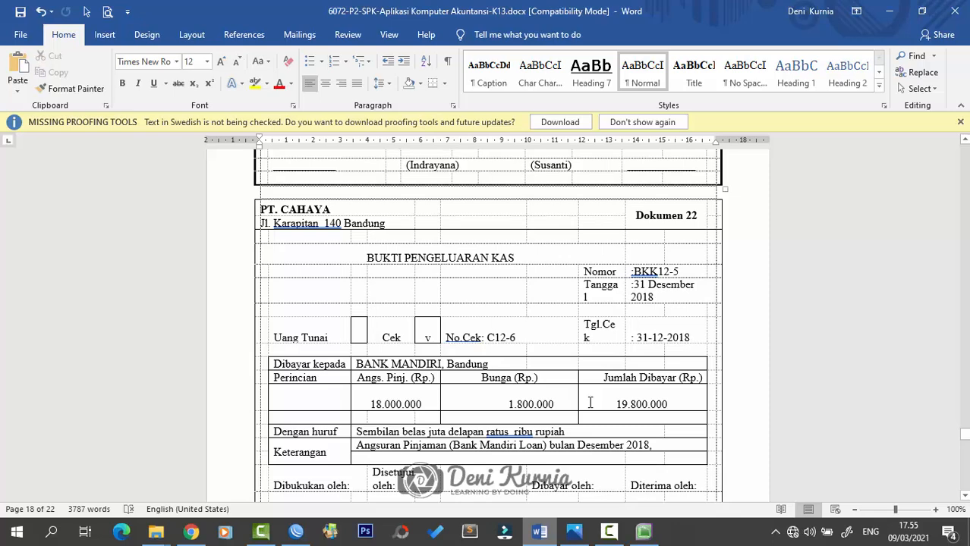
scroll(606, 384, down, 1)
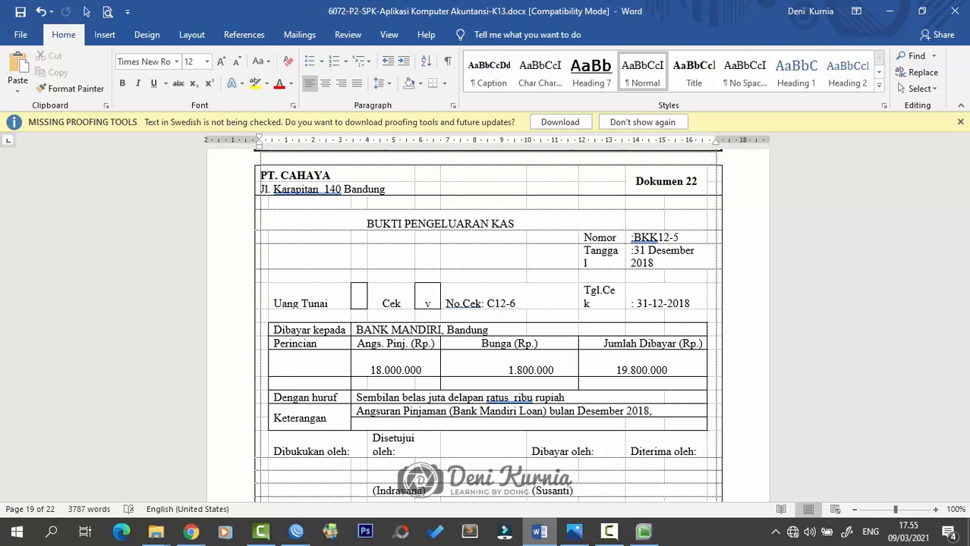
key(alt+Tab)
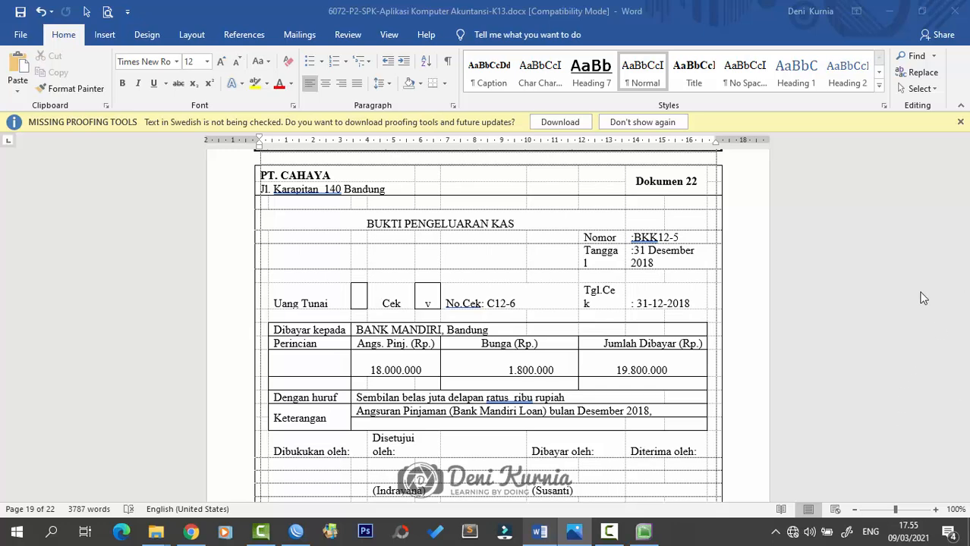
click(643, 531)
- Start a Spend Money payment from 1-1110 Cash in Bank, numbered BKK12-5 and dated 31/12/2018
click(314, 167)
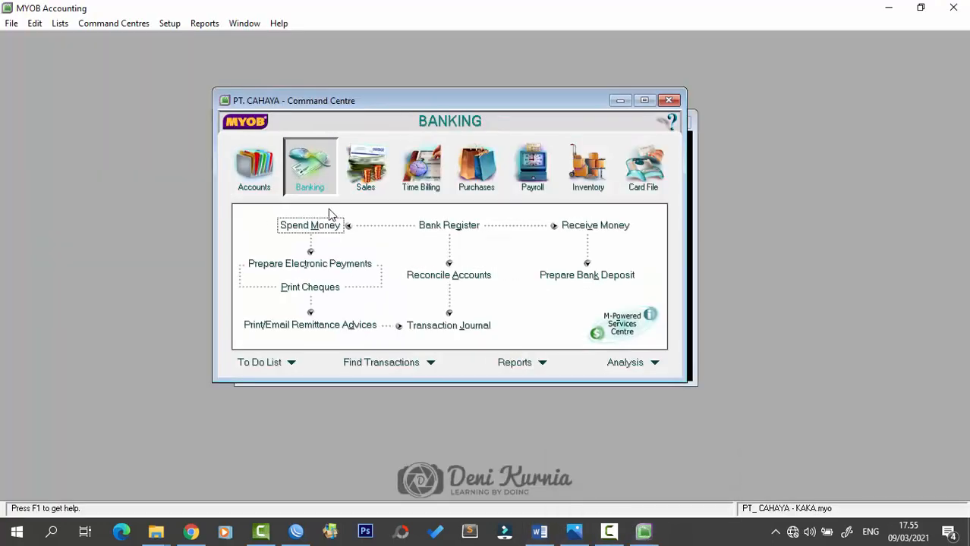
click(317, 228)
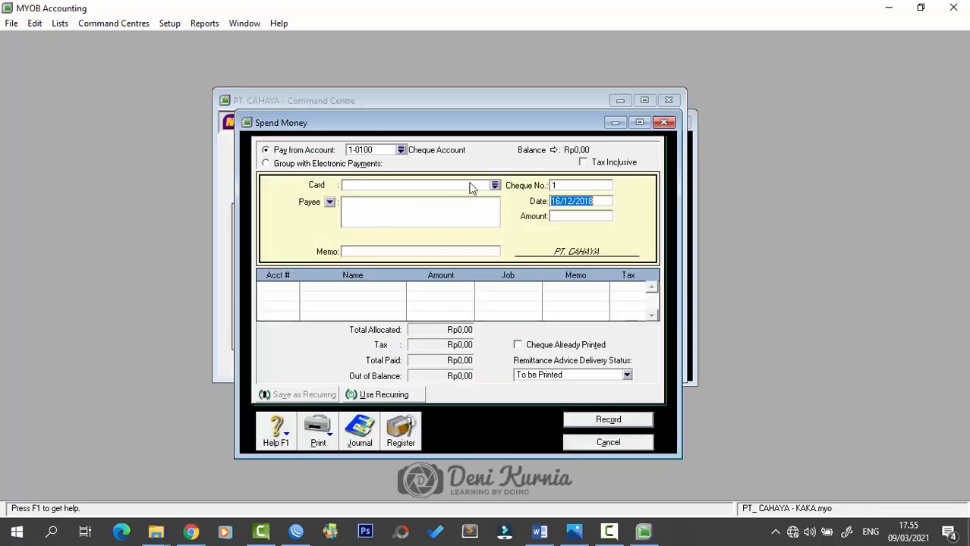
click(400, 150)
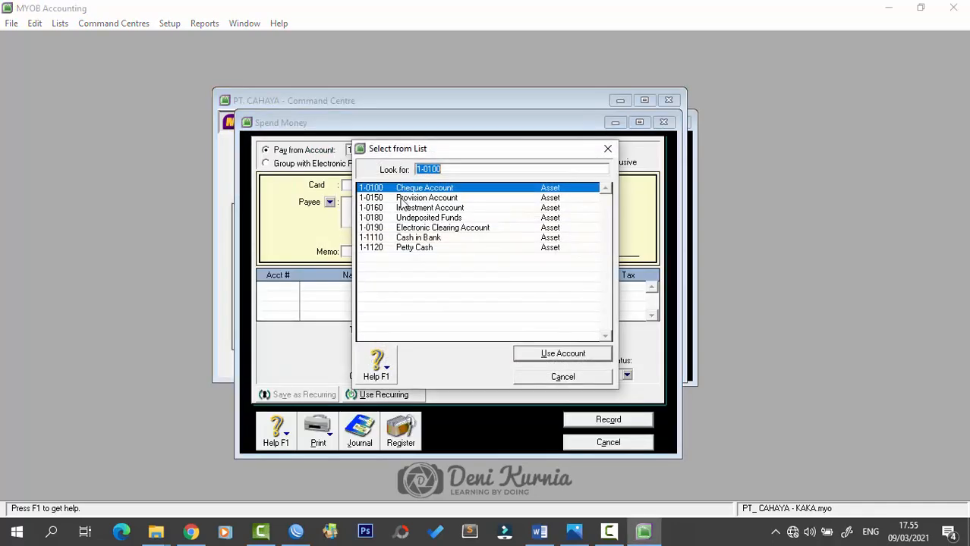
click(416, 238)
click(555, 354)
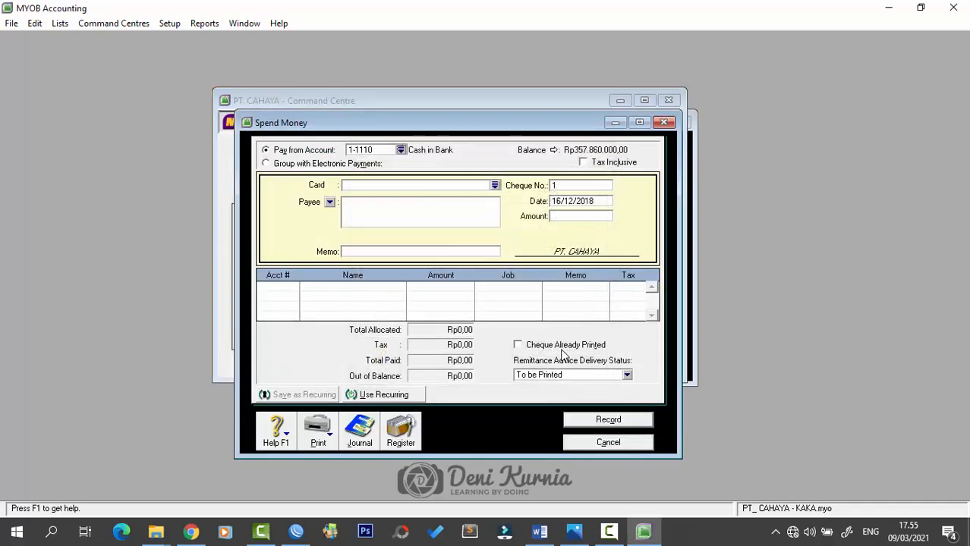
click(606, 186)
key(Caps_Lock)
text(B)
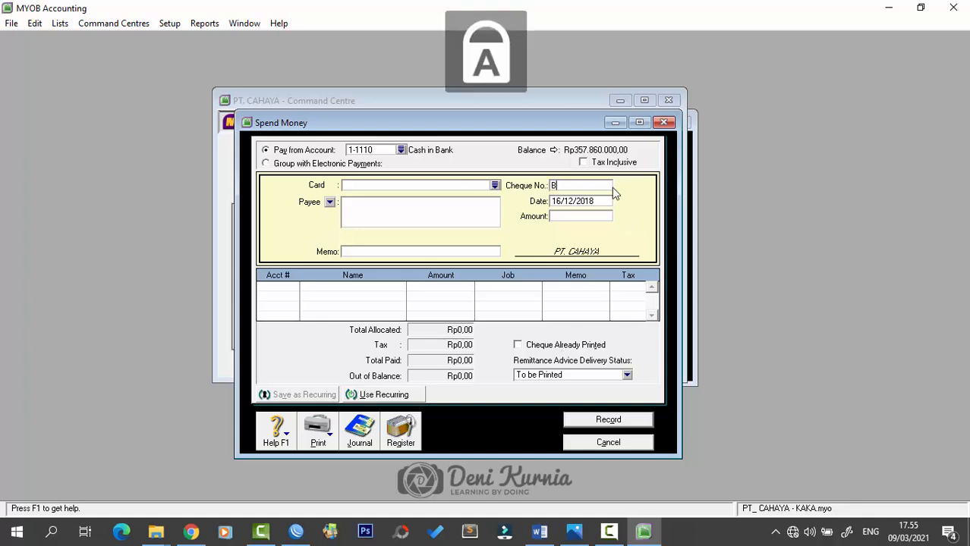
text(KK12-5)
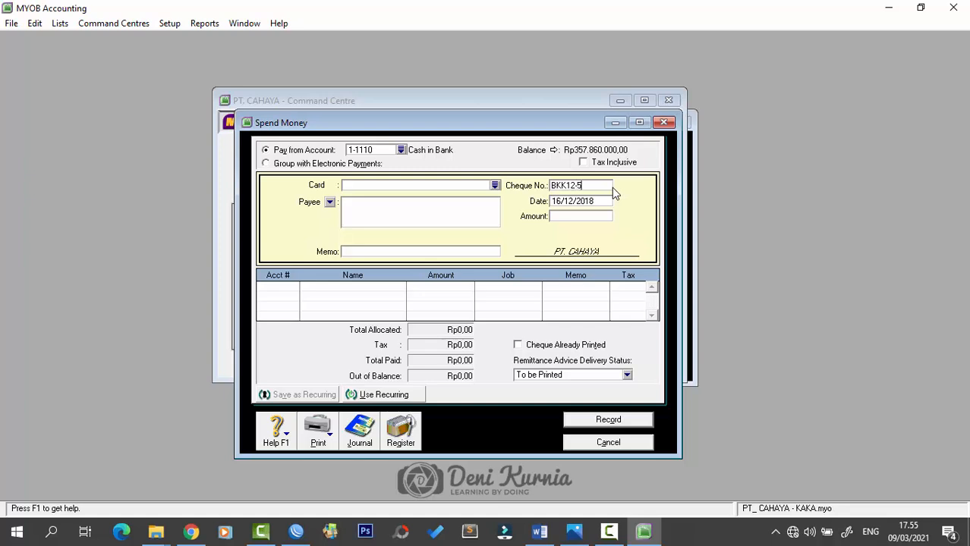
key(Tab)
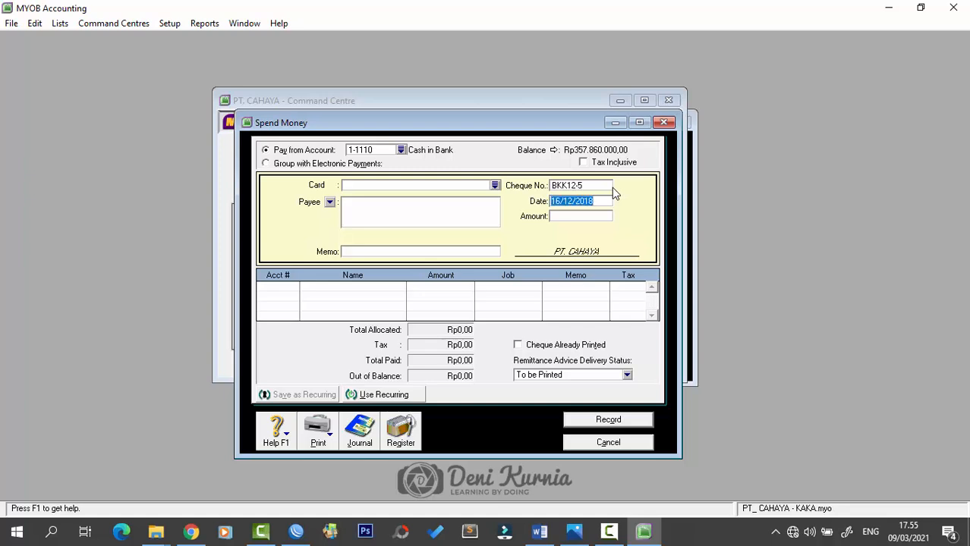
text(31/12/2018)
key(Tab)
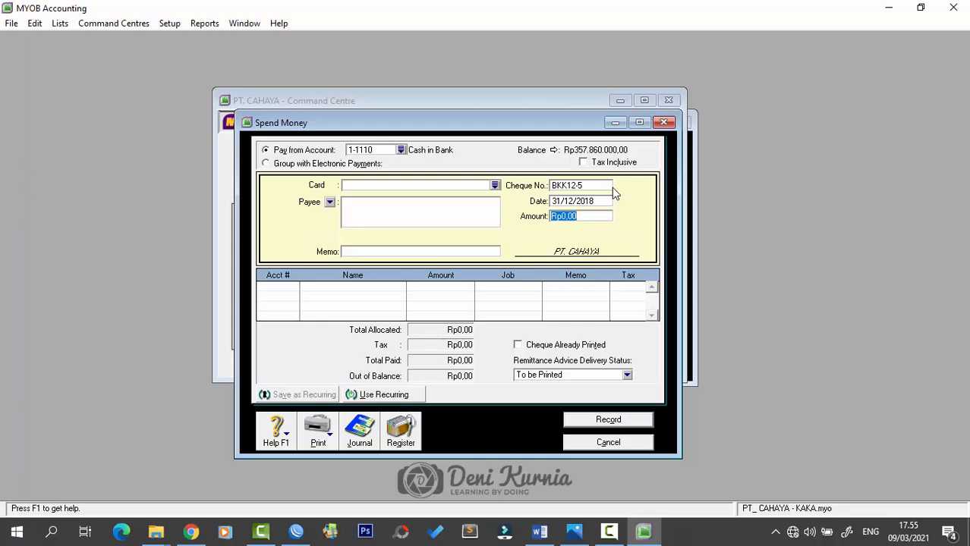
- Enter the Rp19.800.000 amount with memo 'Angsuran Pinjaman (Bank Mandiri Loan)'
text(19000)
key(BackSpace)
key(BackSpace)
key(BackSpace)
text(800000)
key(Tab)
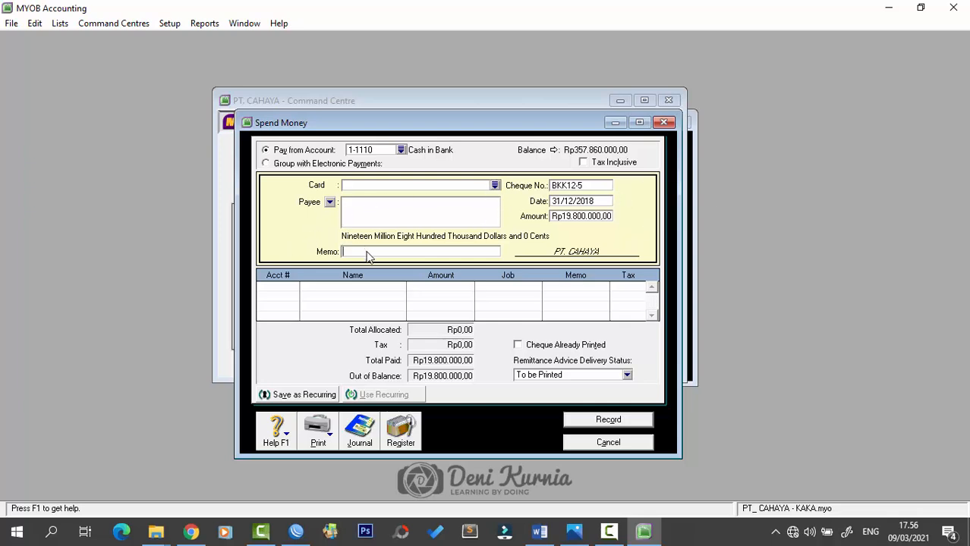
text(aNG)
key(BackSpace)
key(BackSpace)
key(BackSpace)
key(Caps_Lock)
text(Angsuran Pinjaman (Bank Ma)
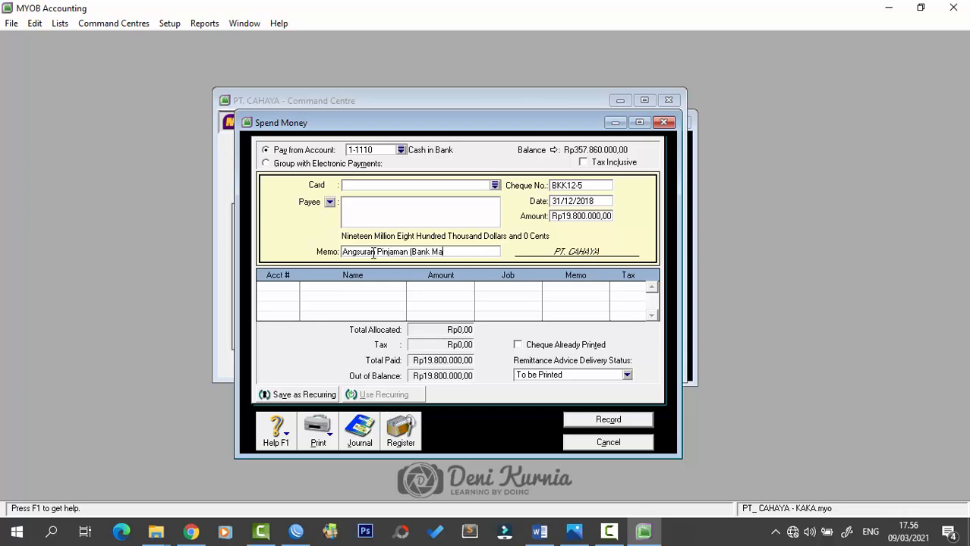
text(ndiri Loan))
key(Tab)
- Allocate Rp18.000.000 to 2-2100 Bank Mandiri Loan and the interest to 9-1000 Interest Expense
text(6)
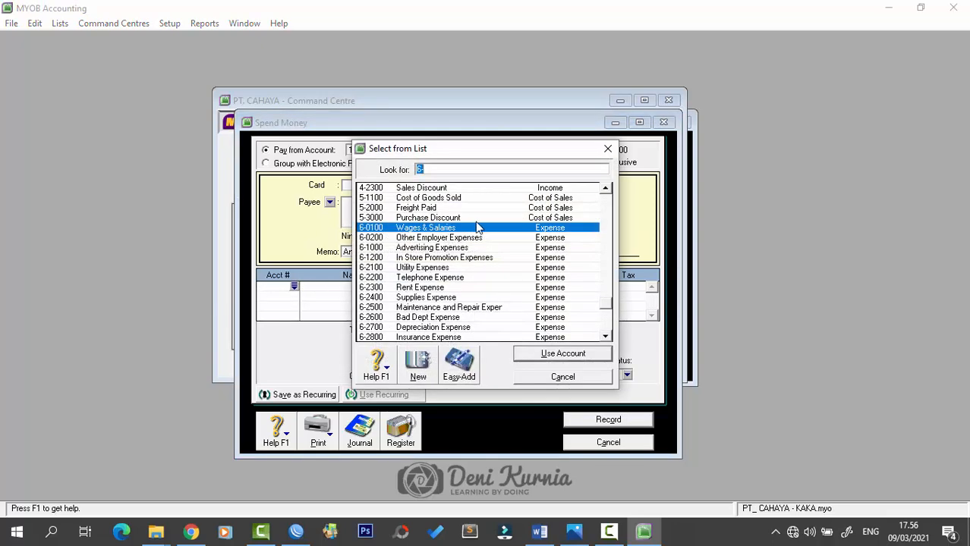
scroll(459, 257, up, 7)
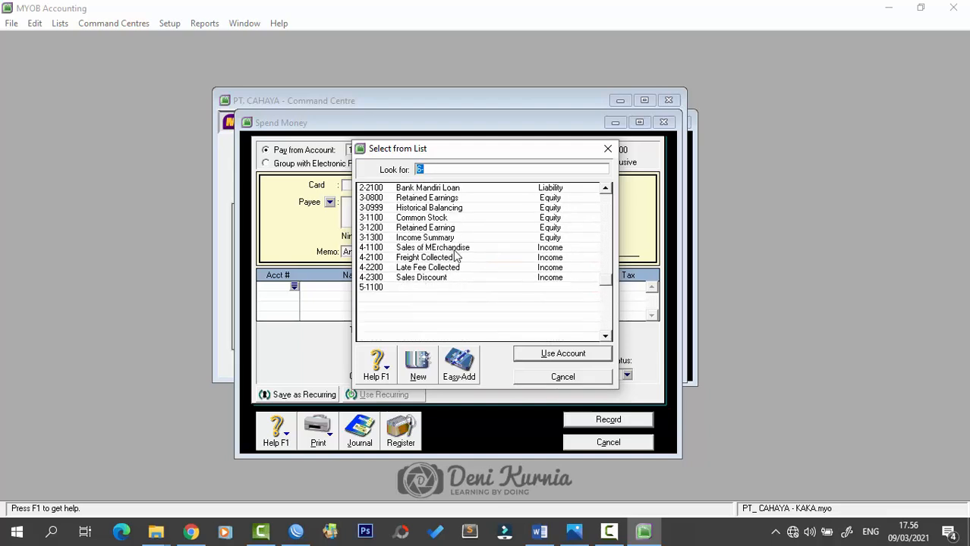
scroll(460, 247, up, 2)
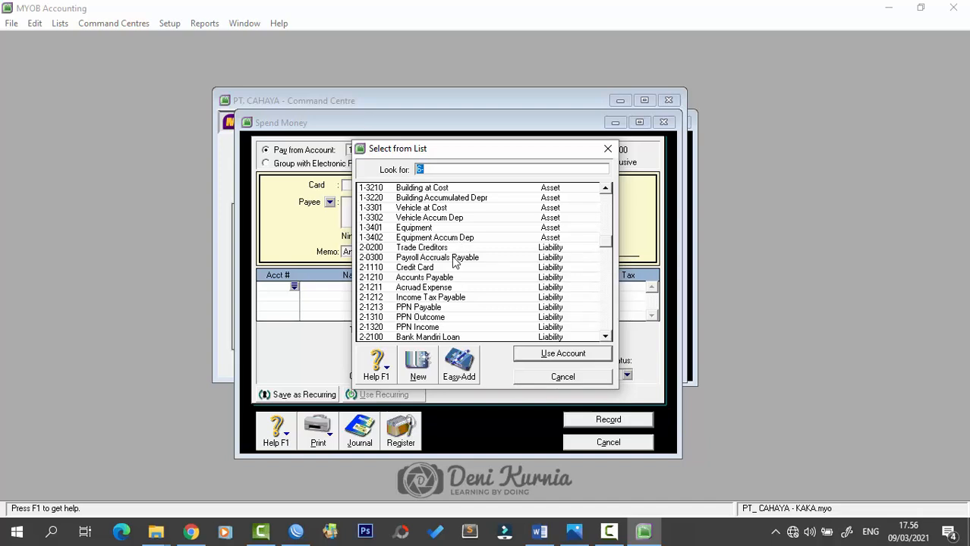
scroll(451, 306, down, 1)
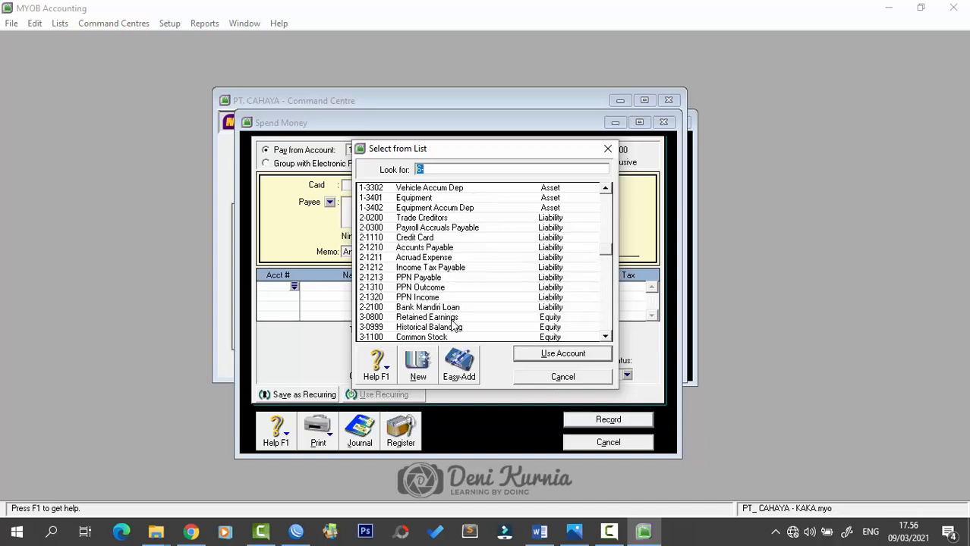
text(2-2100)
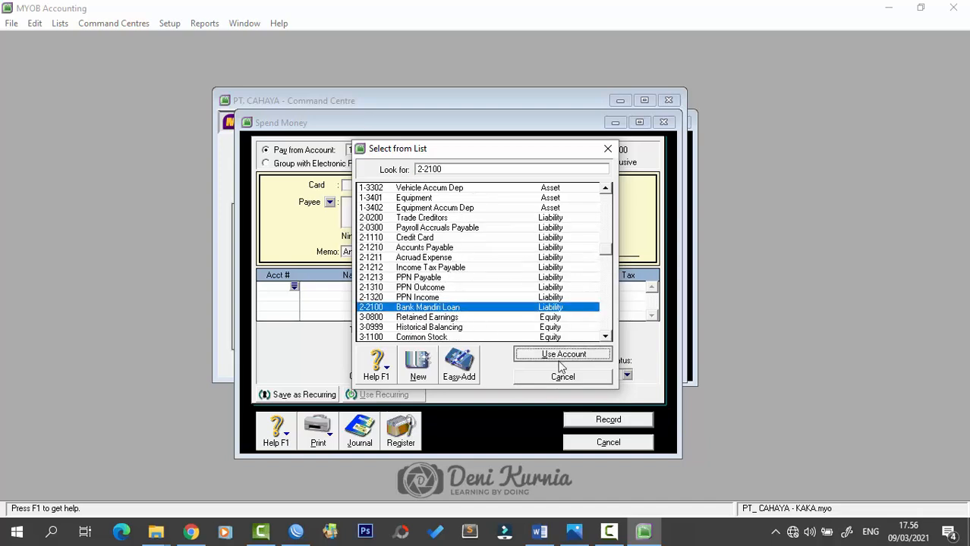
click(552, 354)
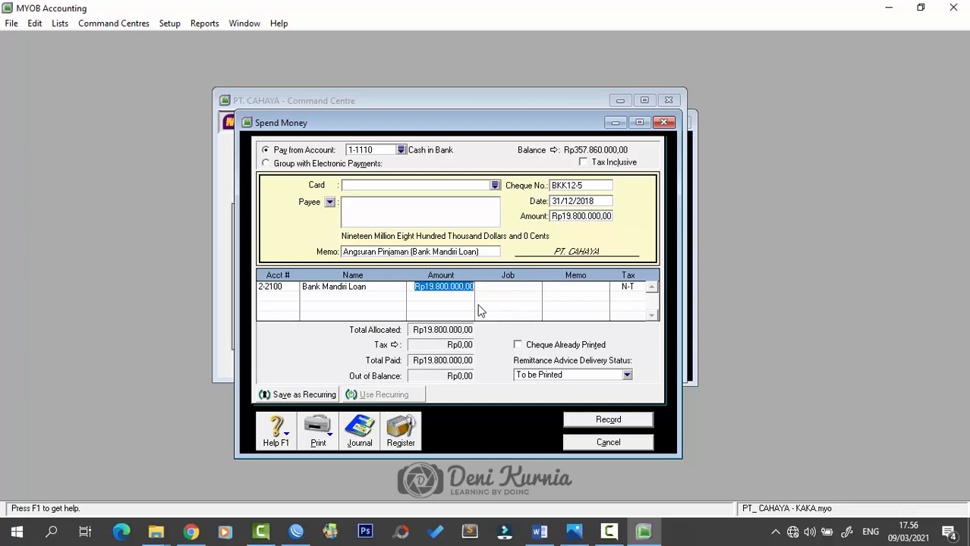
text(1)
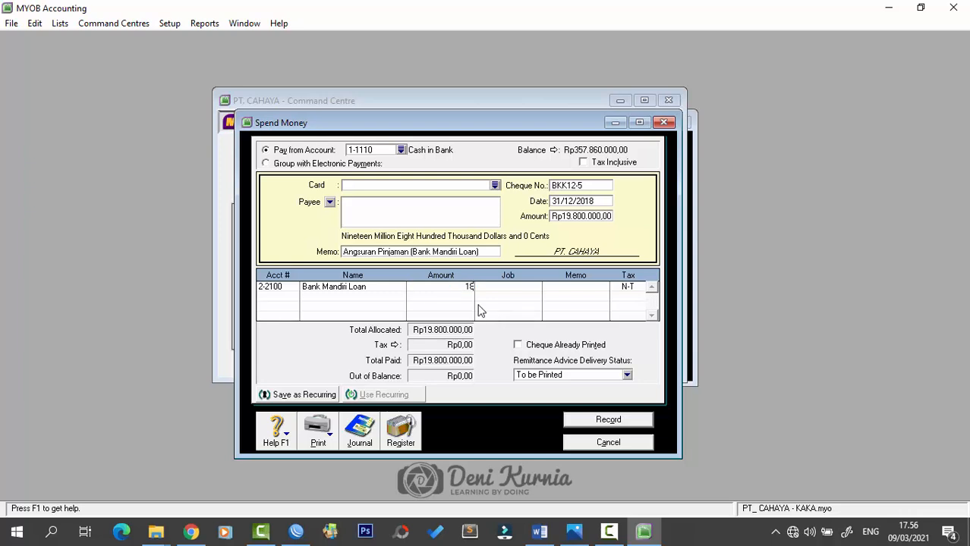
text(8000000)
key(Tab)
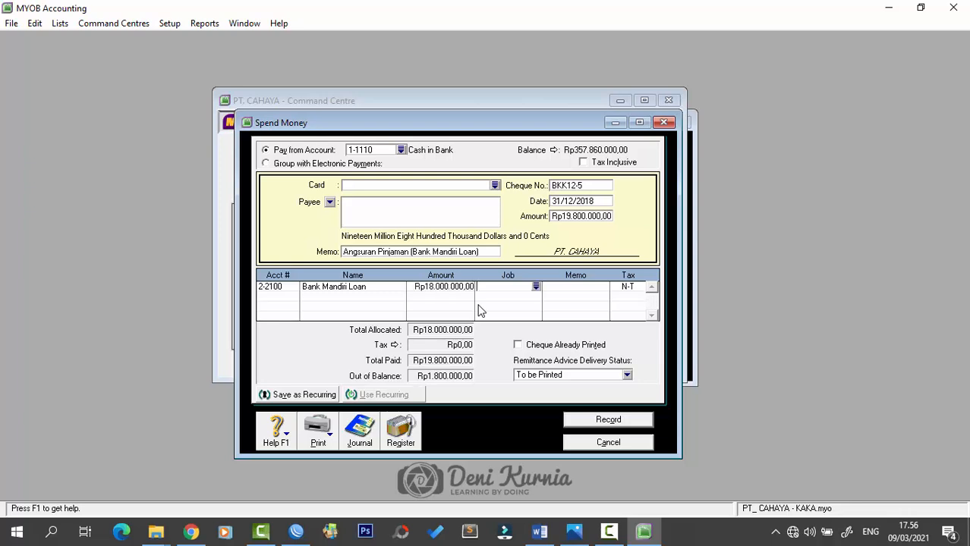
click(275, 295)
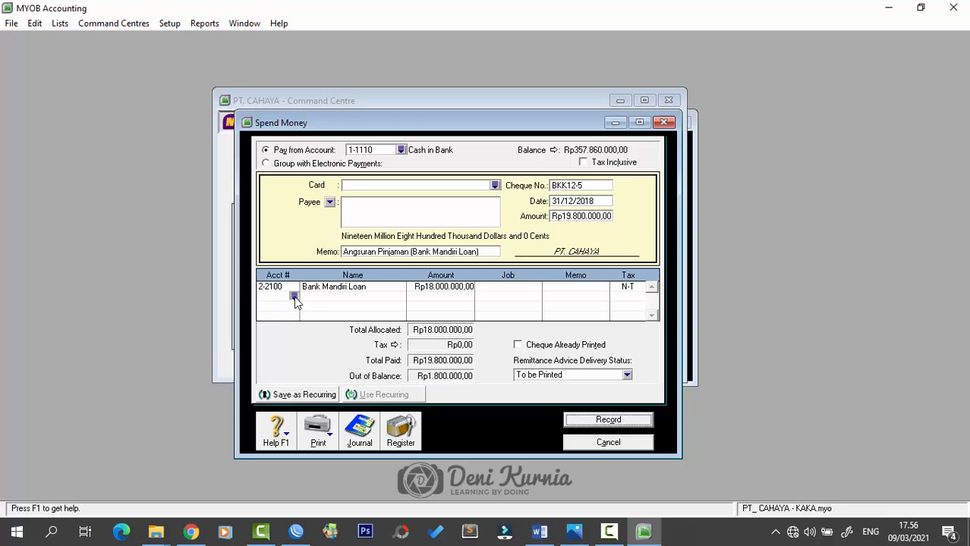
click(294, 296)
scroll(501, 288, down, 3)
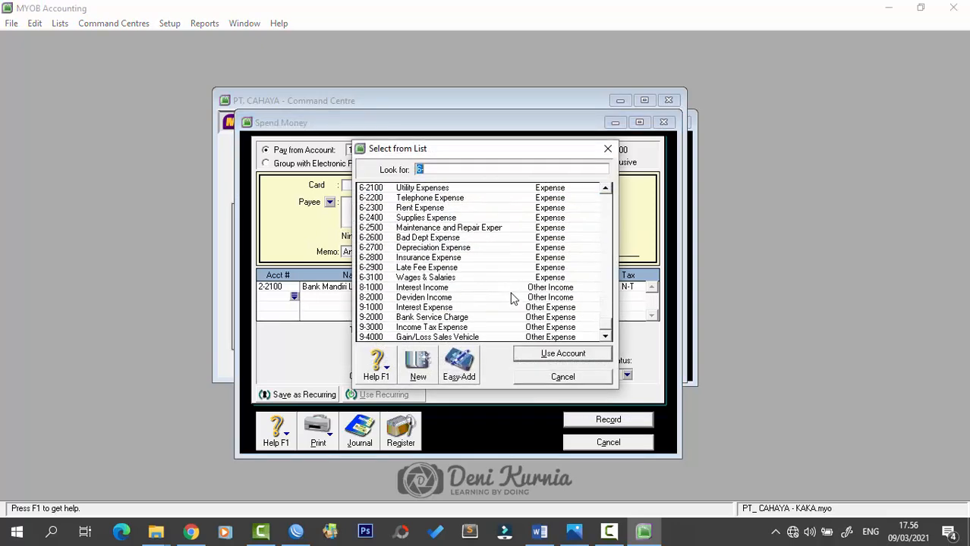
double_click(440, 307)
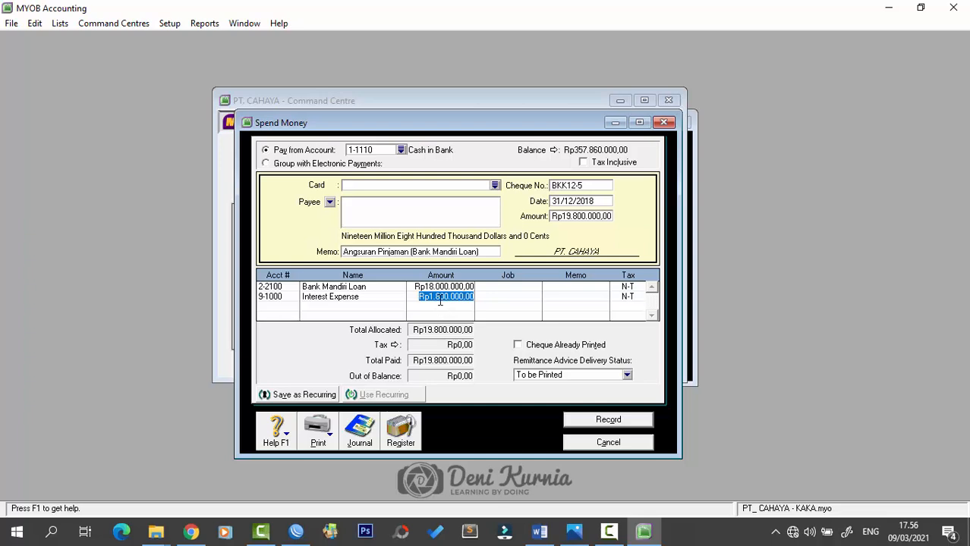
key(Tab)
- Record payment BKK12-5 and close the Spend Money window
click(574, 420)
click(601, 440)
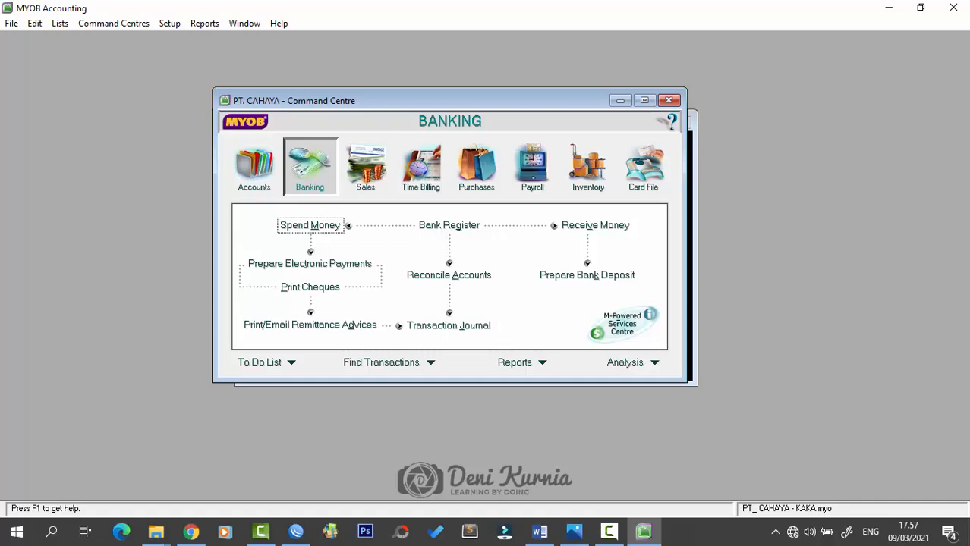
key(alt+Tab)
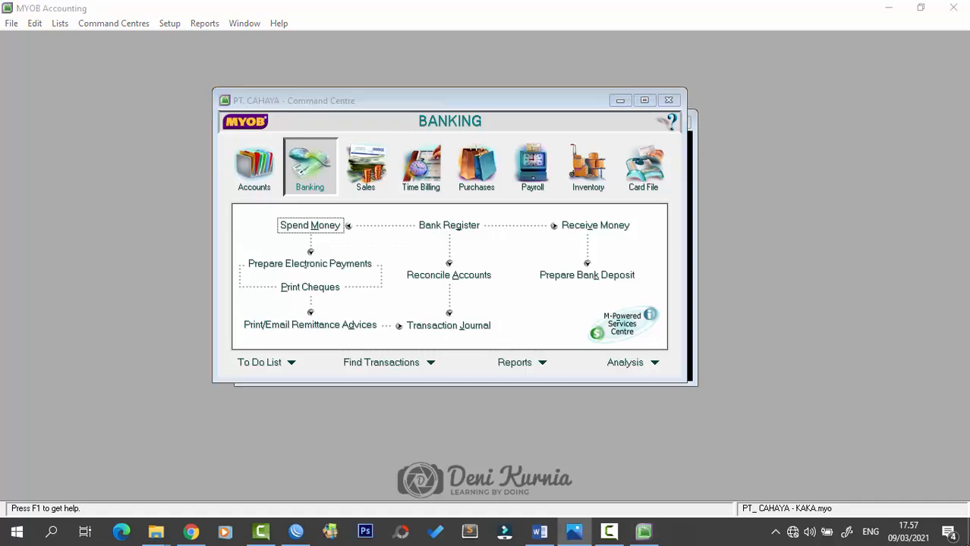
click(538, 531)
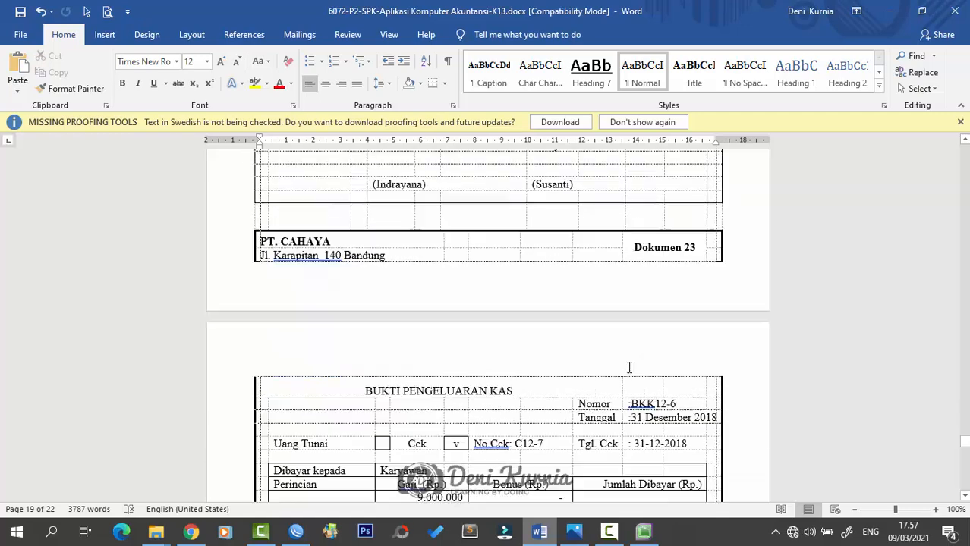
scroll(629, 367, down, 3)
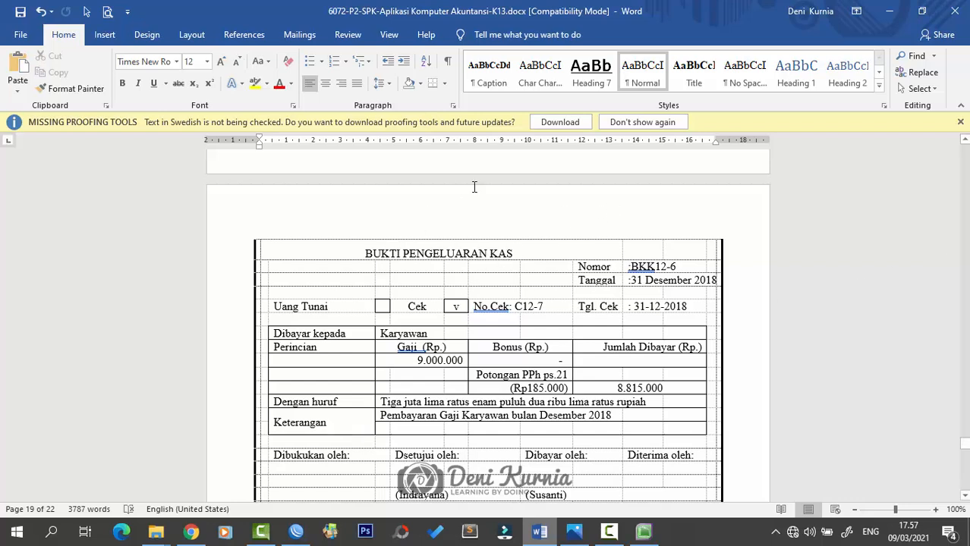
key(alt+Tab)
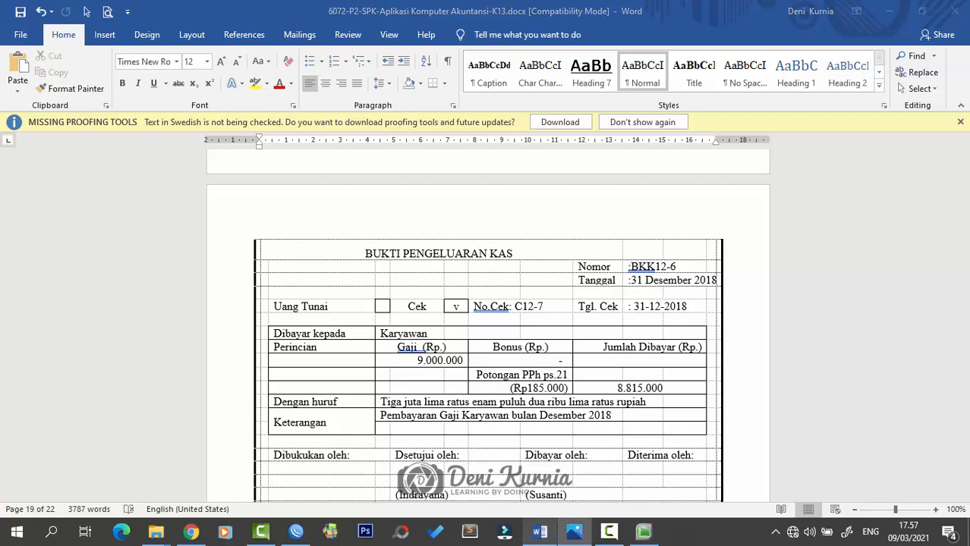
key(alt+Tab)
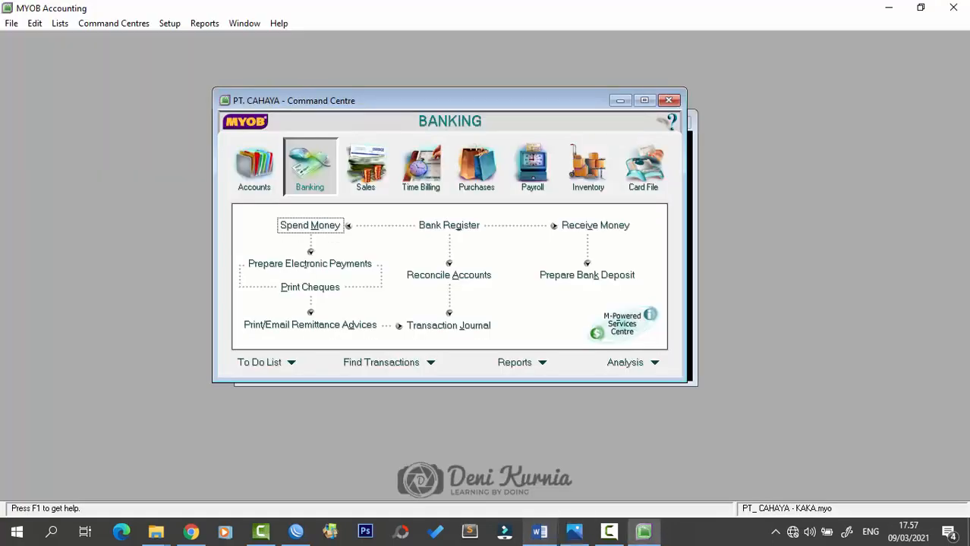
- Start payment BKK12-6 from 1-1110 Cash in Bank, dated 31/12/2018, for Rp8.815.000
click(298, 227)
click(405, 152)
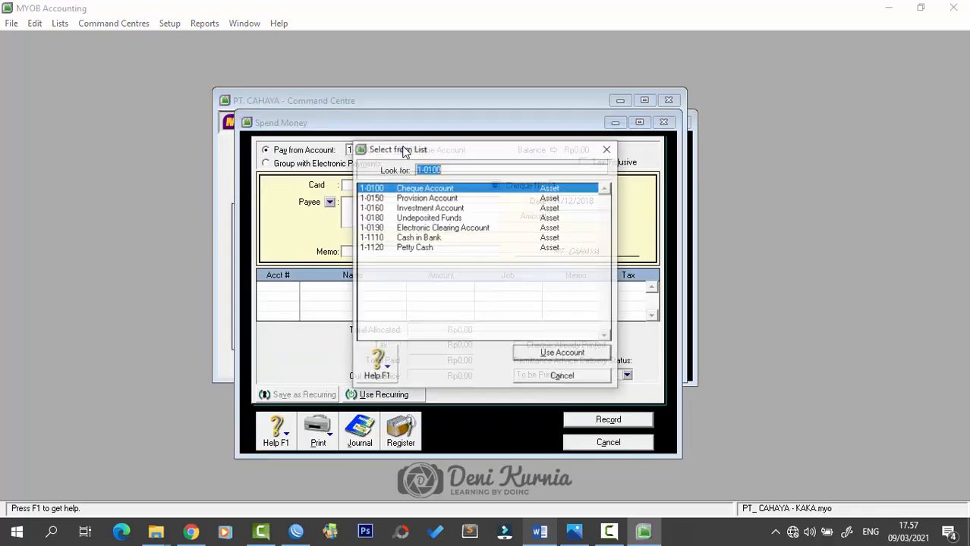
click(416, 239)
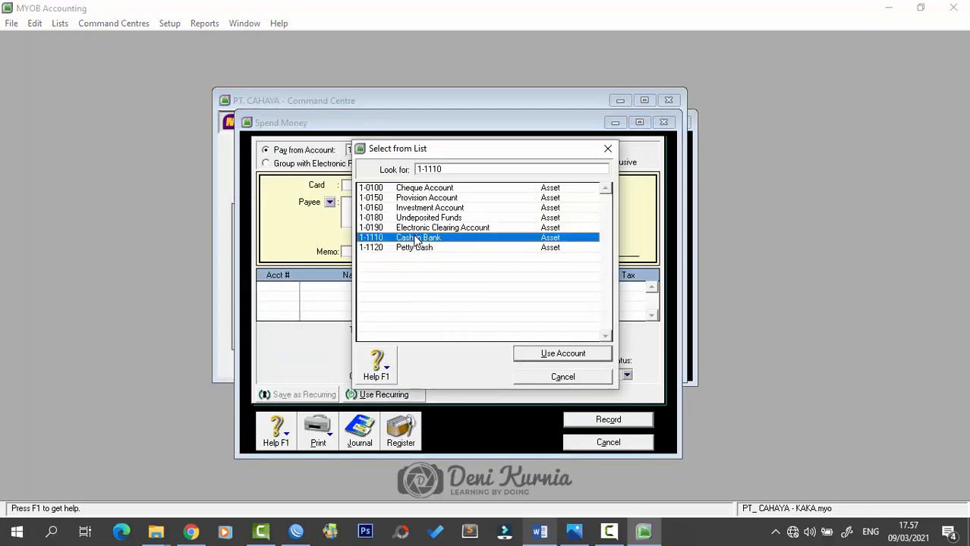
click(540, 356)
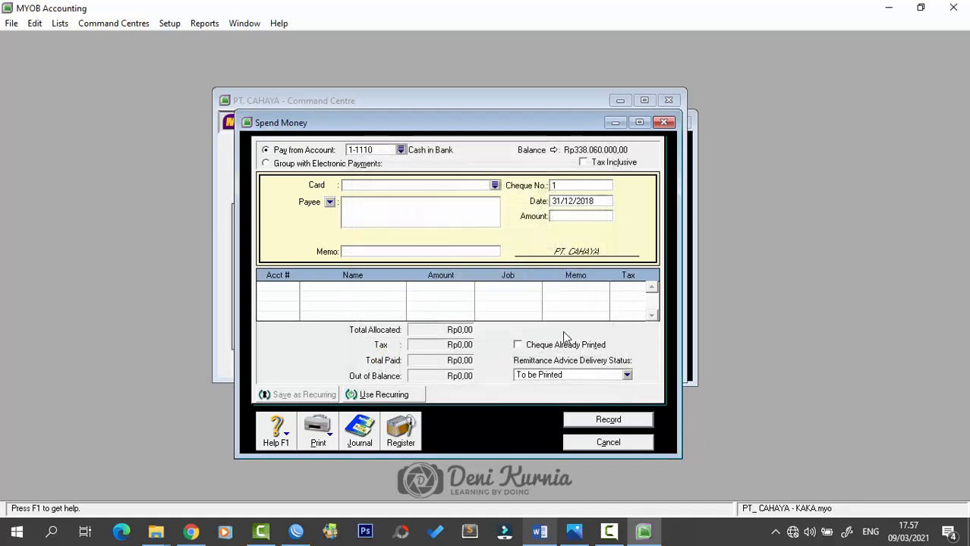
click(591, 189)
key(Caps_Lock)
text(BKK12)
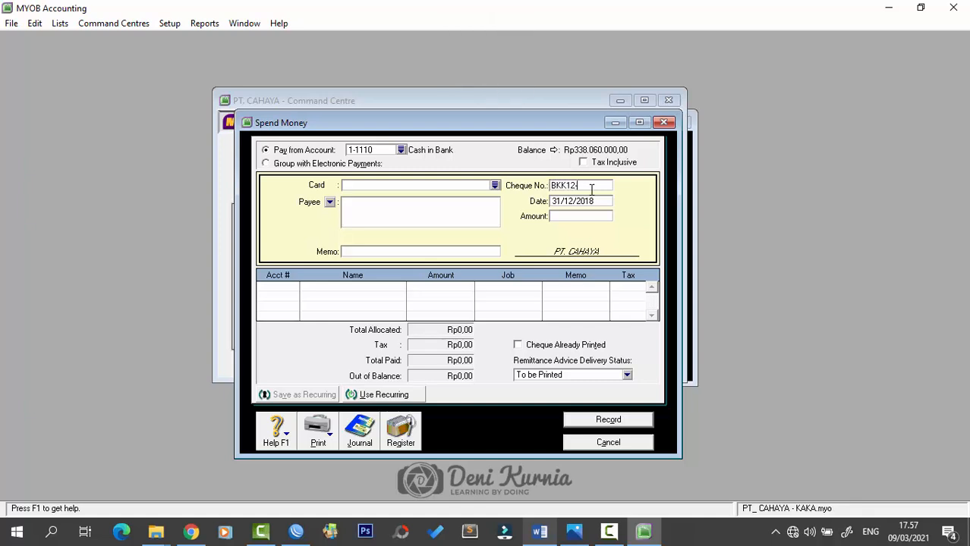
text(-6)
key(Tab)
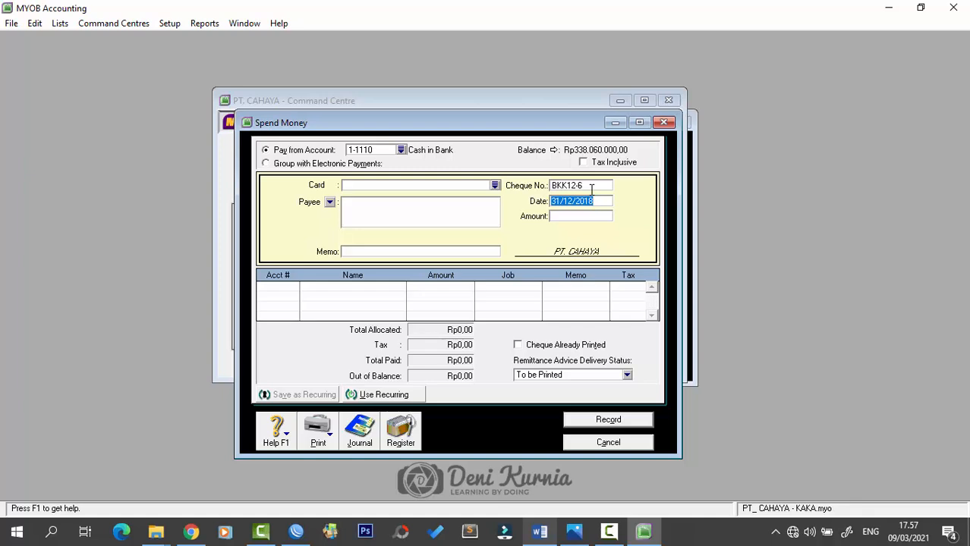
key(Tab)
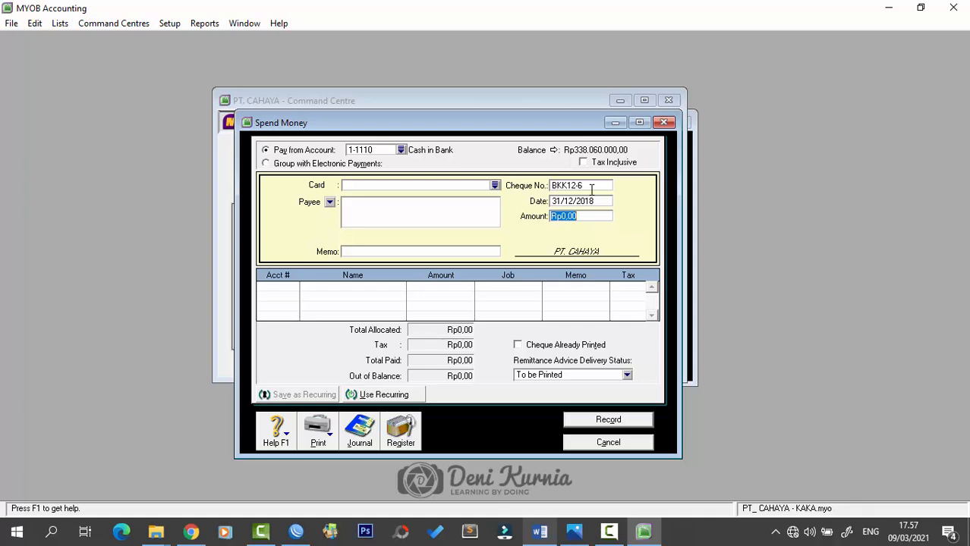
text(8.8)
text(15.)
text(000)
key(Tab)
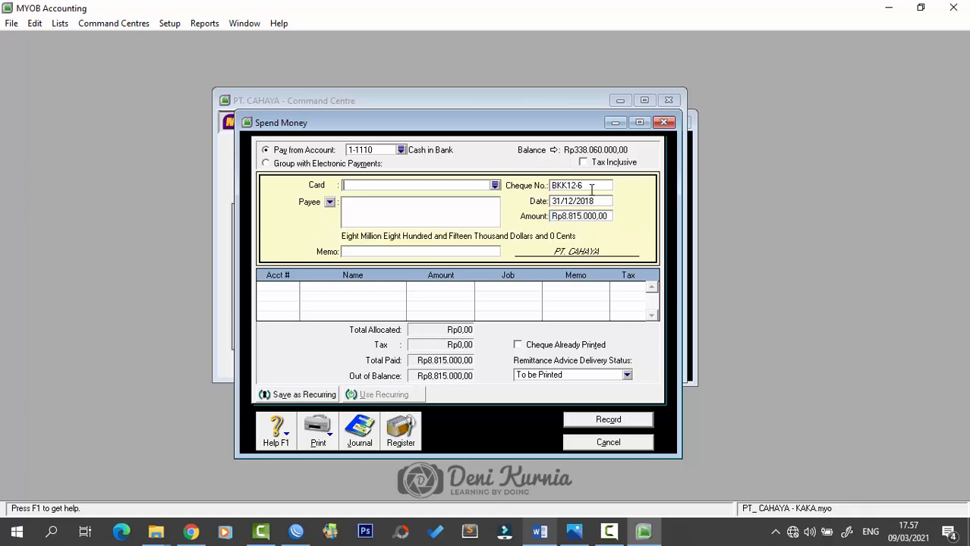
- Enter the memo 'Pembayaran Gaji Karyawan Des. 2018'
click(447, 252)
key(Caps_Lock)
text(Pembayaran Gaji Karyua)
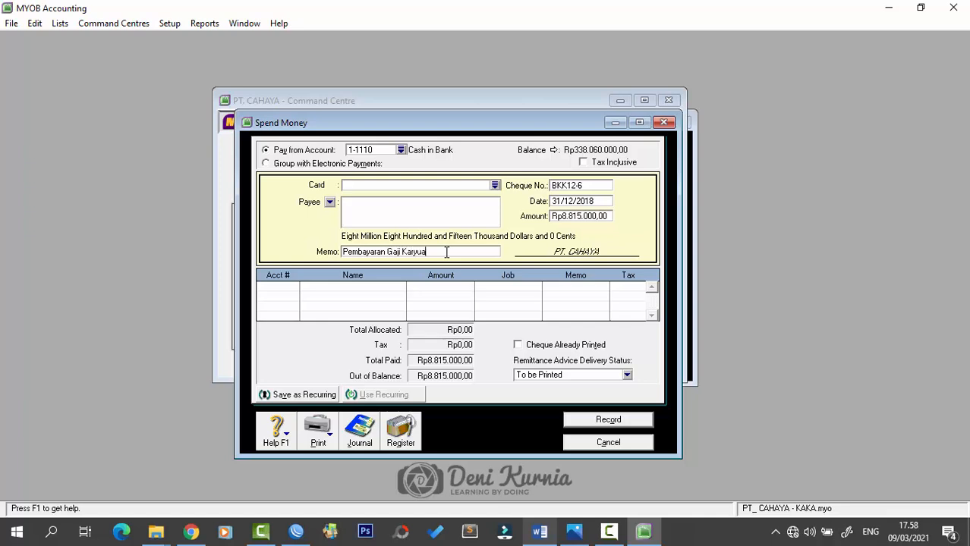
key(BackSpace)
key(BackSpace)
text(awan Des. 2018)
key(Tab)
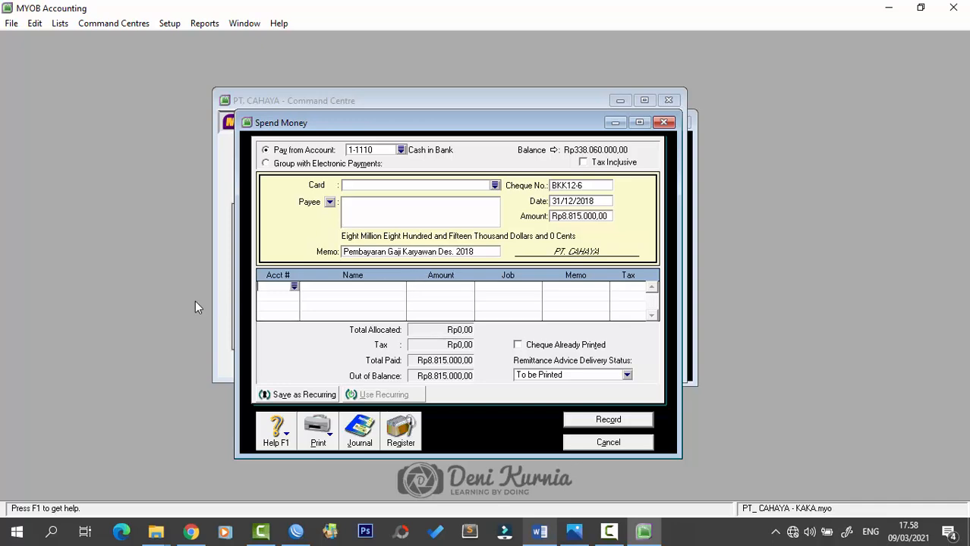
- Allocate Rp9.000.000 to 6-0100 Wages & Salaries and -Rp185.000 to 9-3000 Income Tax Expense, then record
text(6)
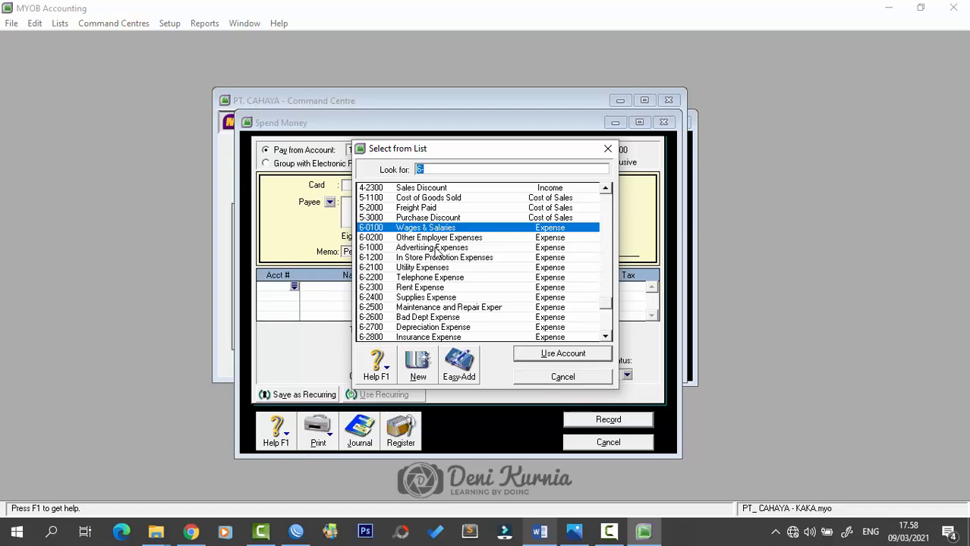
click(558, 355)
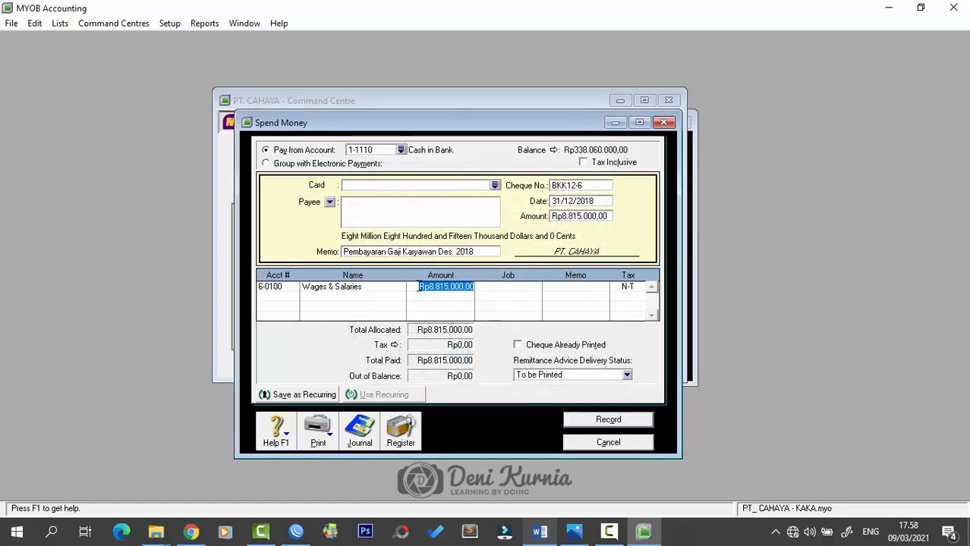
text(9000)
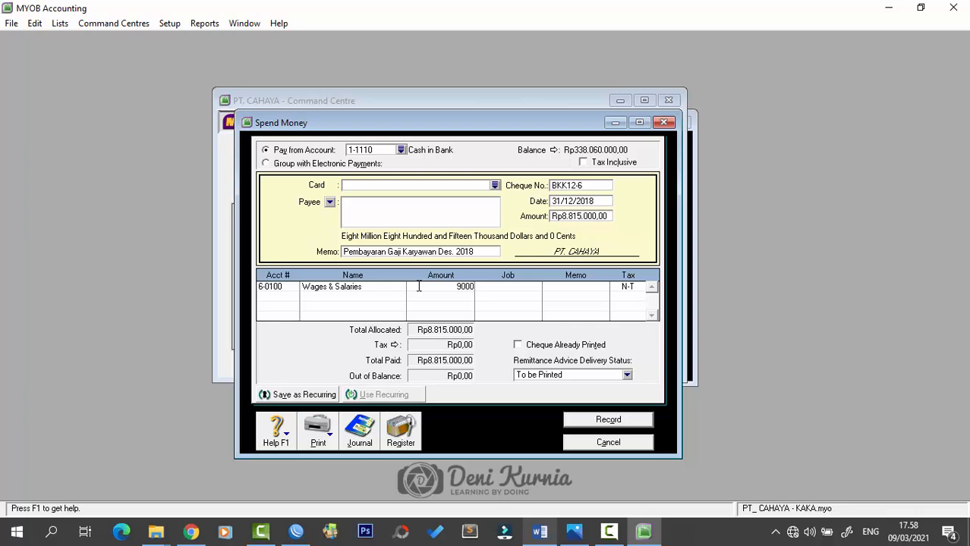
text(000)
key(Tab)
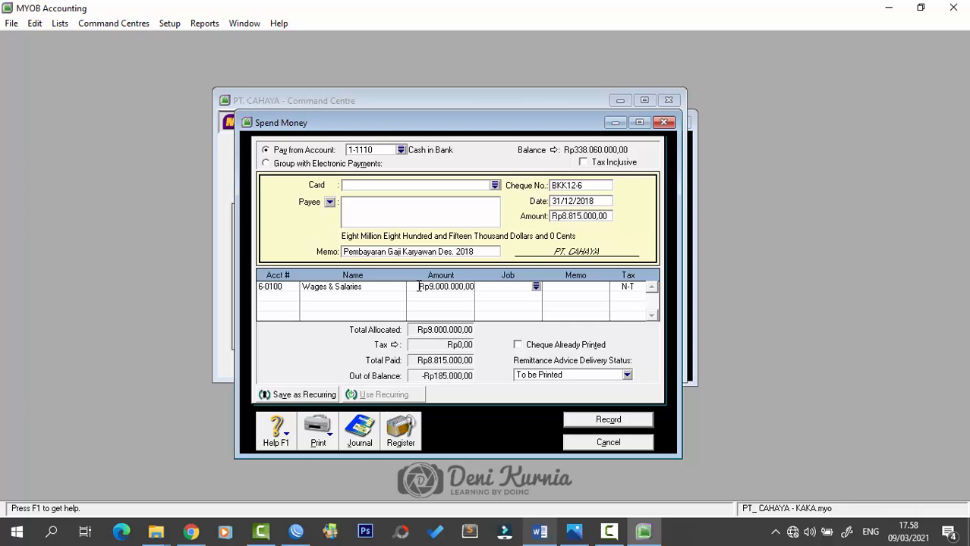
click(295, 302)
click(295, 300)
scroll(391, 331, down, 3)
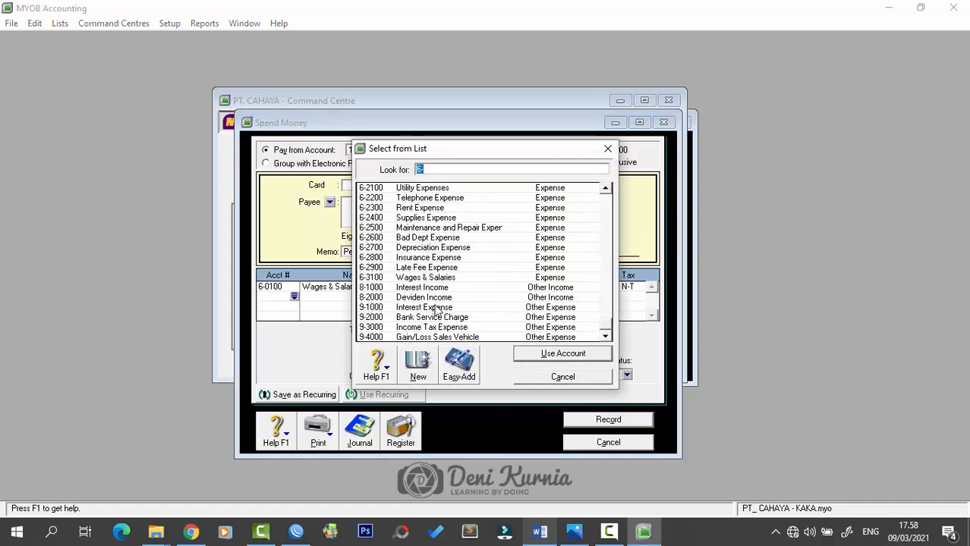
click(438, 327)
click(544, 355)
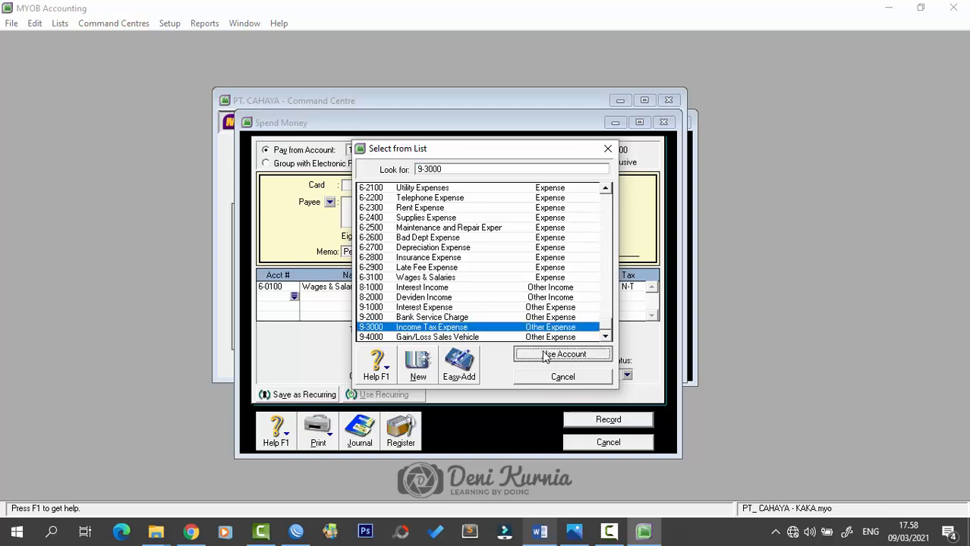
click(483, 300)
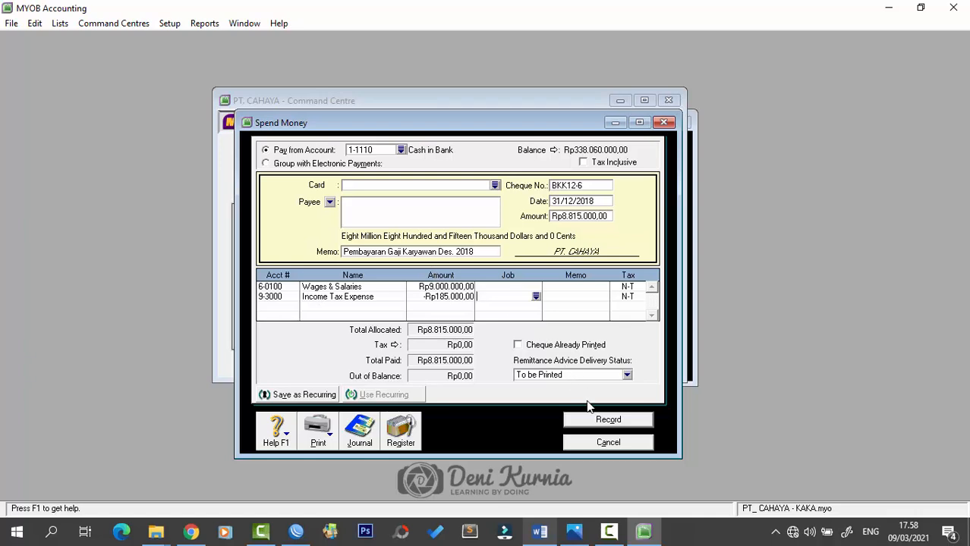
click(599, 422)
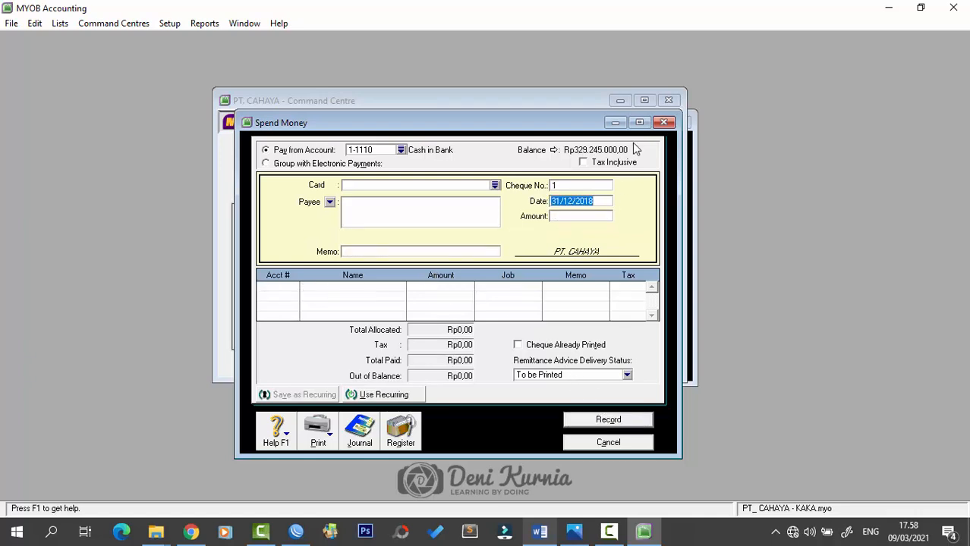
click(665, 122)
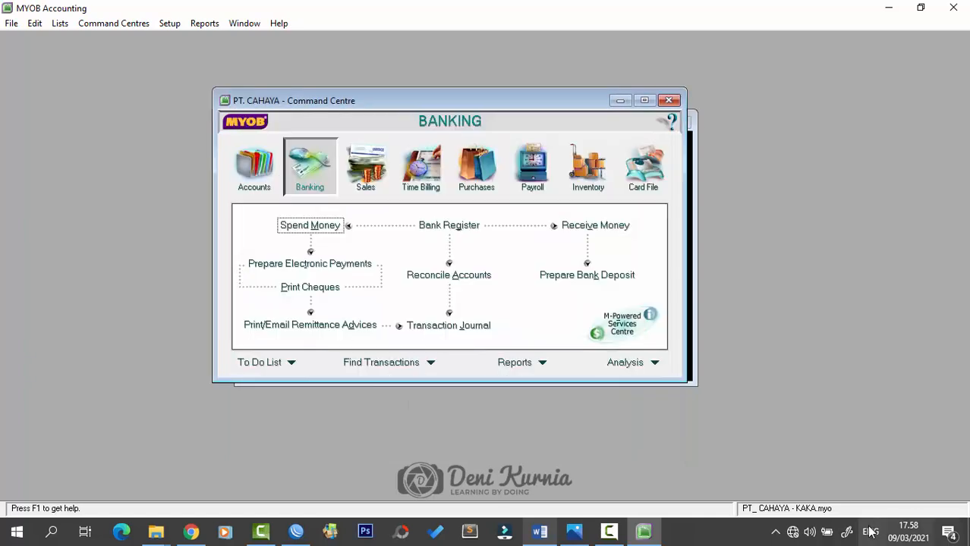
key(alt+Tab)
scroll(575, 312, down, 9)
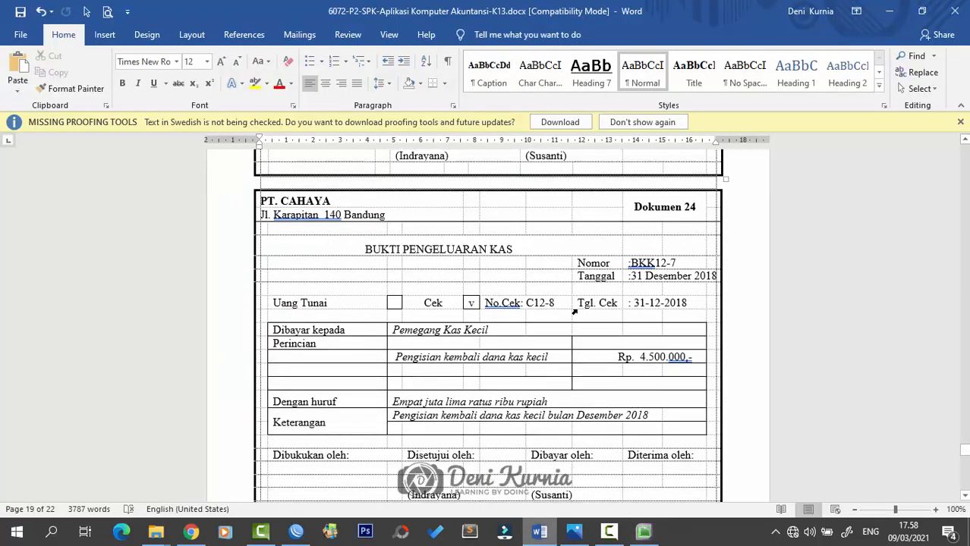
scroll(703, 271, up, 2)
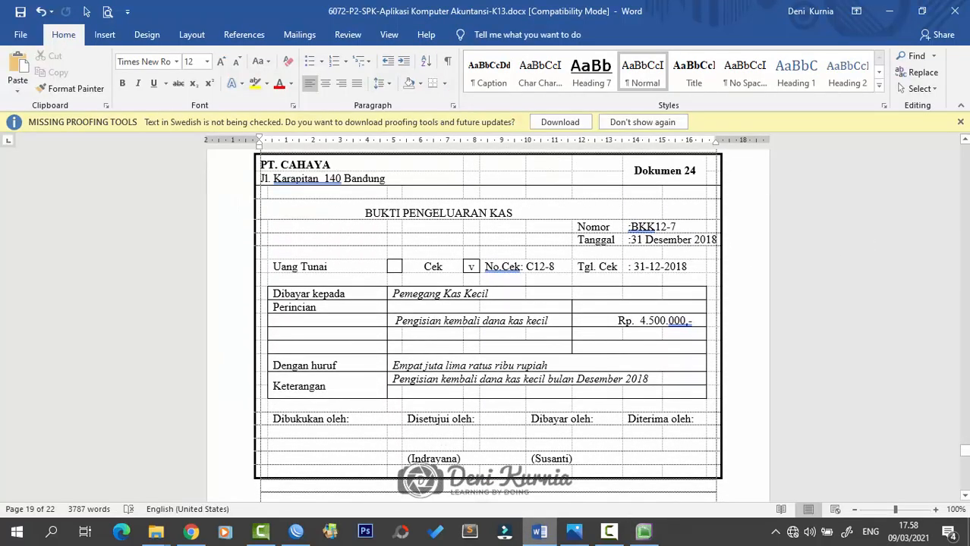
key(alt+Tab)
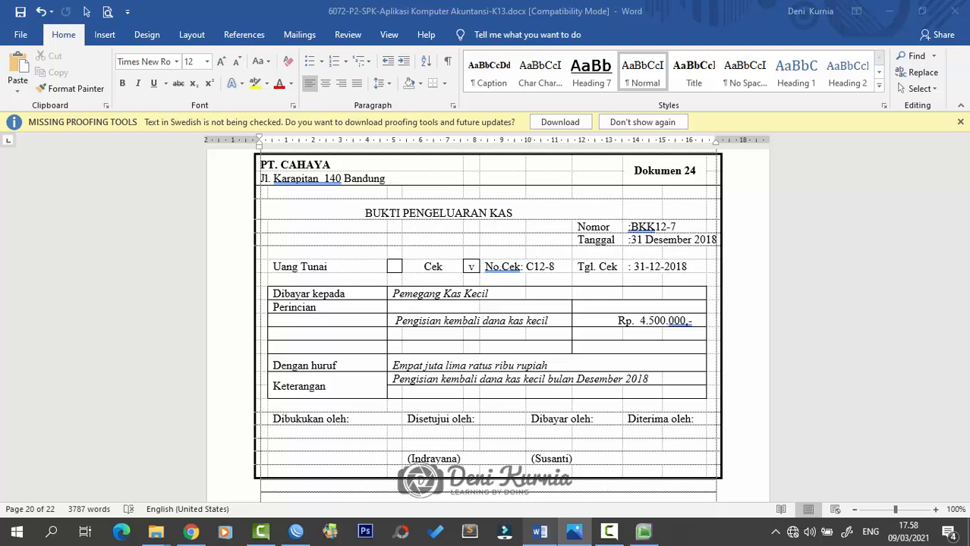
click(644, 531)
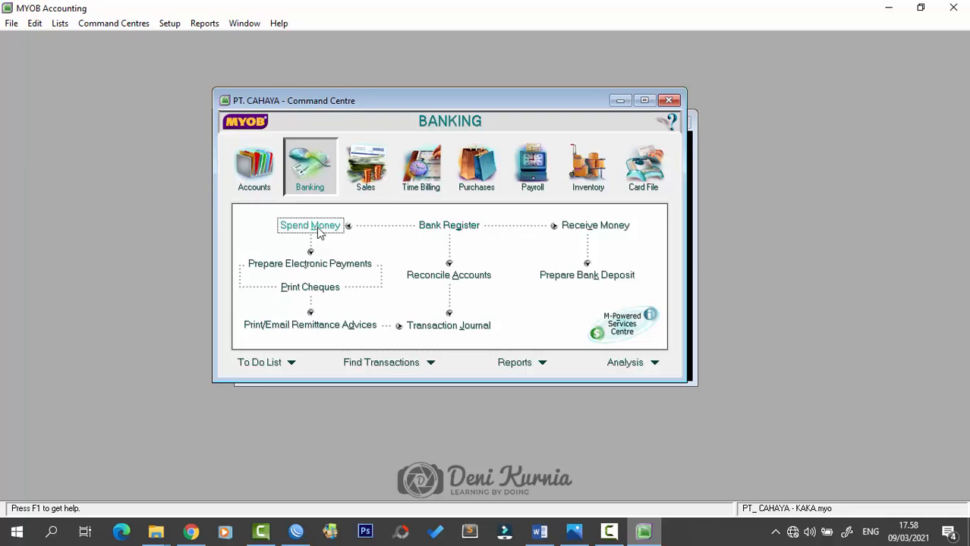
- Start a payment from 1-1110 Cash in Bank numbered BKK-12-7
click(318, 232)
click(400, 150)
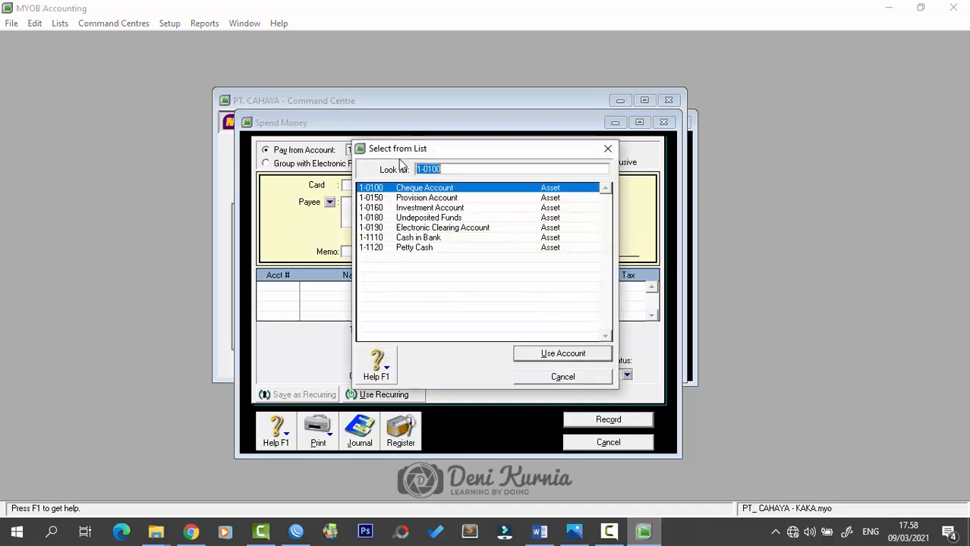
click(415, 240)
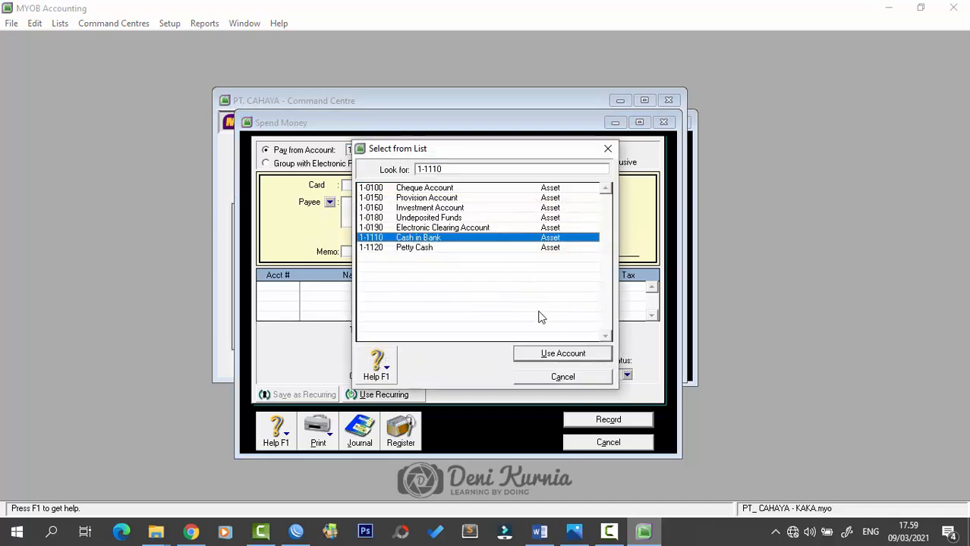
click(565, 354)
click(580, 187)
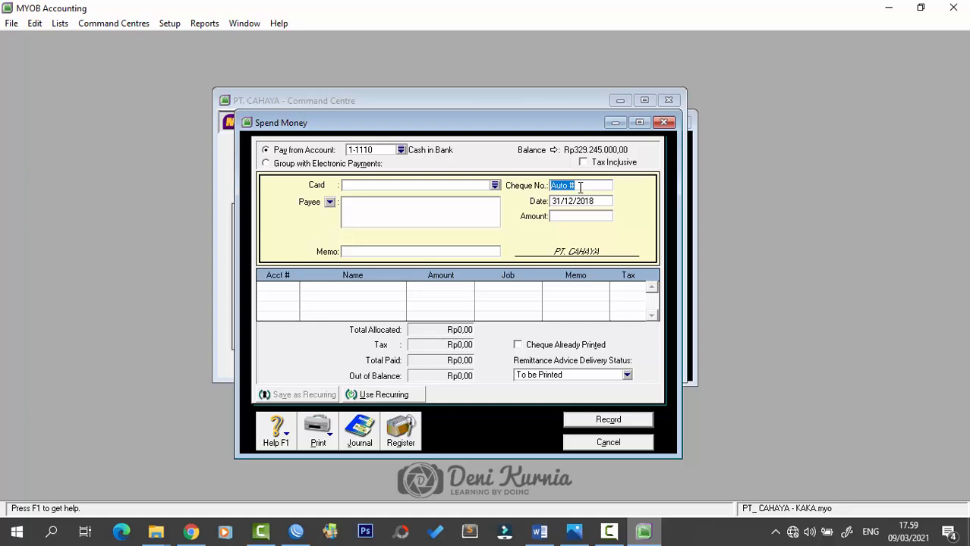
key(Caps_Lock)
text(BKK)
key(Caps_Lock)
text(-127)
key(Tab)
- Enter the Rp4.500.000 amount and memo 'Pengisian Kas Kecil (Petty Cash)'
key(Tab)
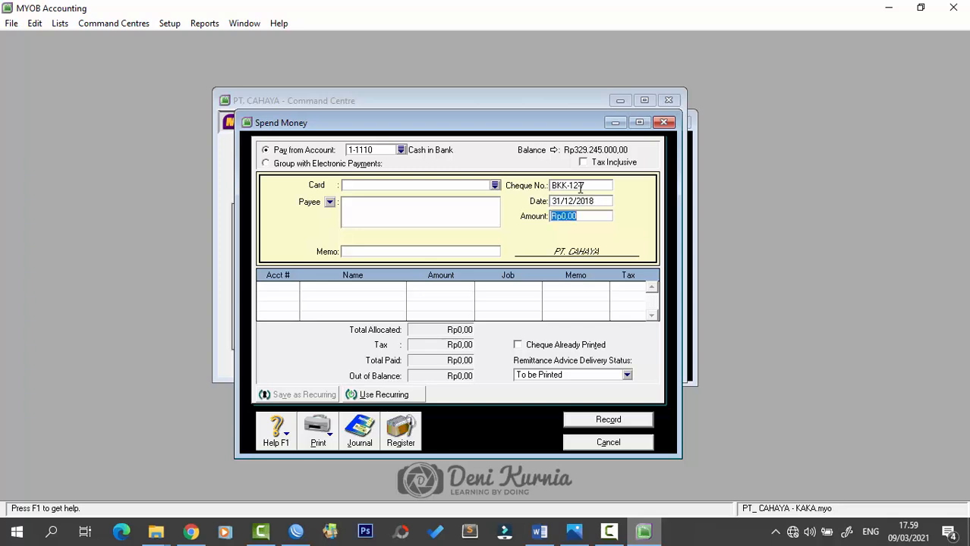
text(4500000)
key(Tab)
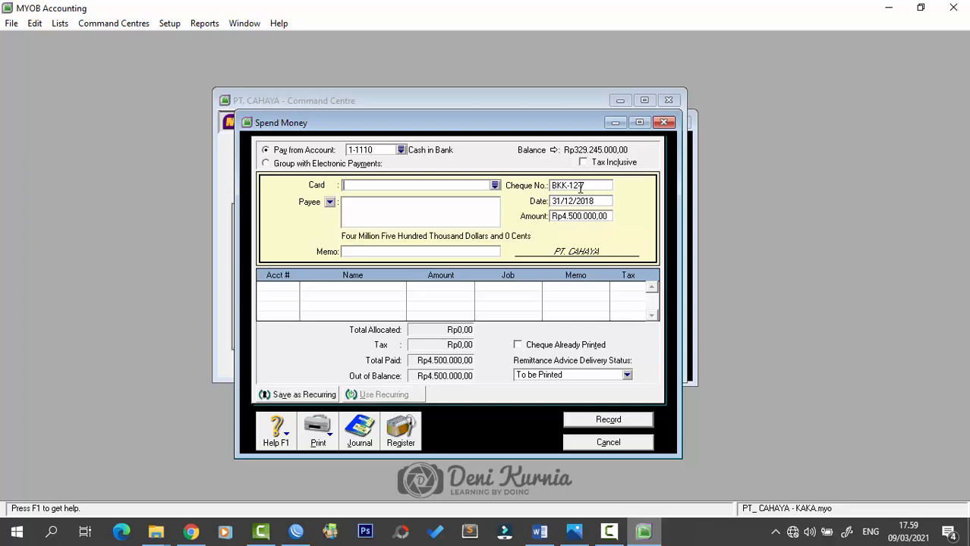
key(Caps_Lock)
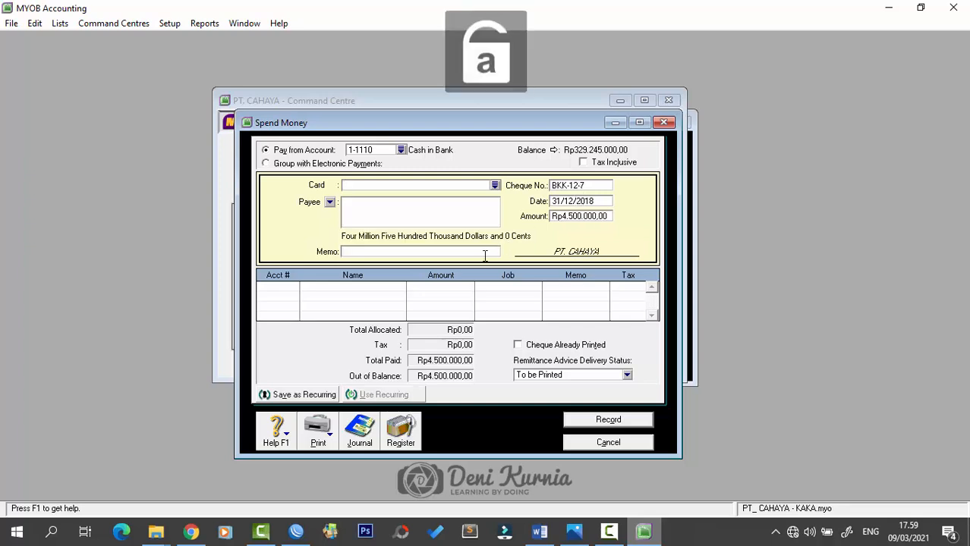
text(Pengisia)
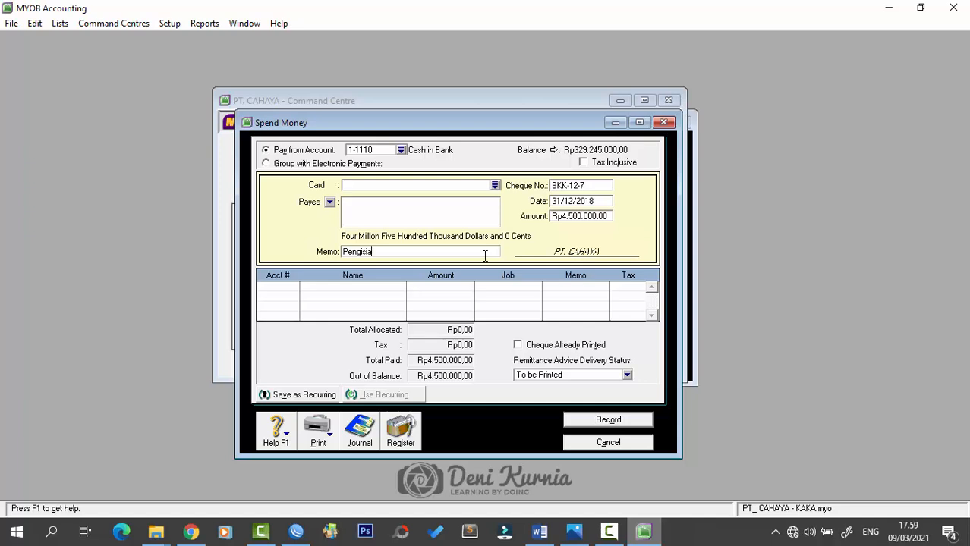
text(n Kas Kecil (Petty Cash)
- Allocate the payment to 1-1120 Petty Cash, record it, and close the form
click(269, 287)
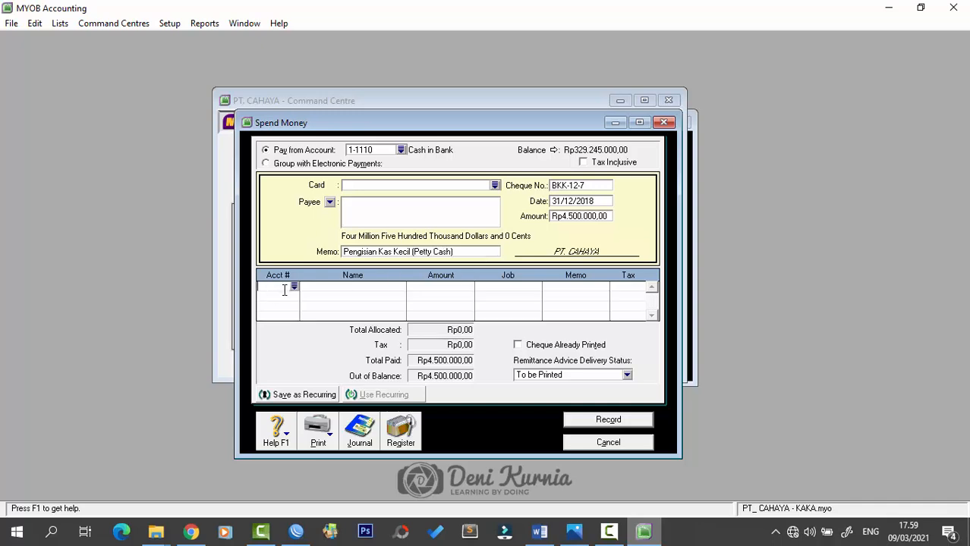
text(6)
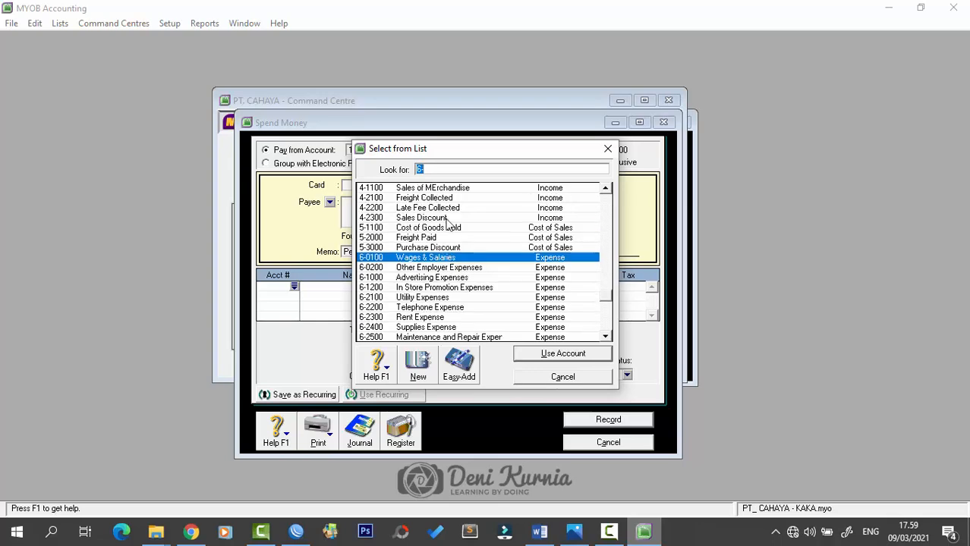
scroll(455, 228, up, 9)
scroll(457, 226, up, 3)
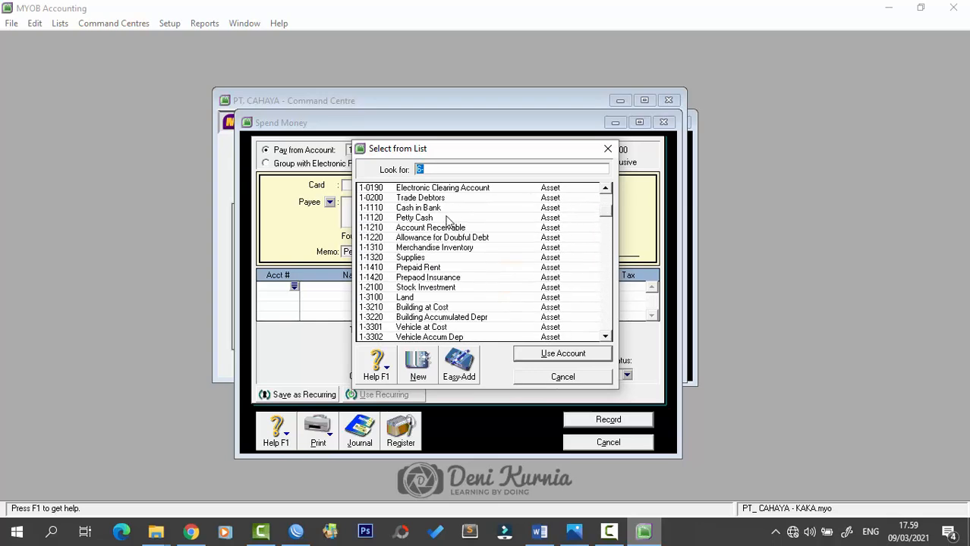
click(447, 218)
click(566, 354)
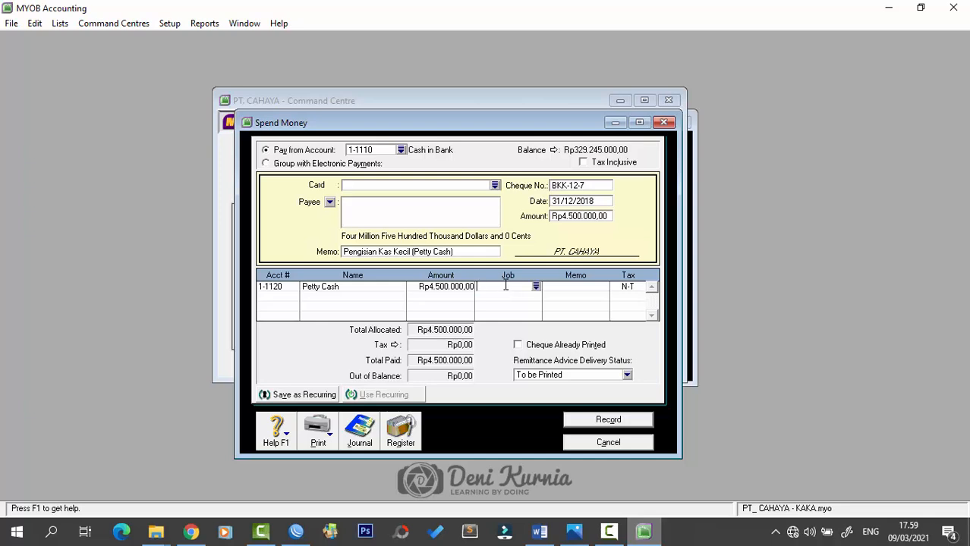
click(587, 423)
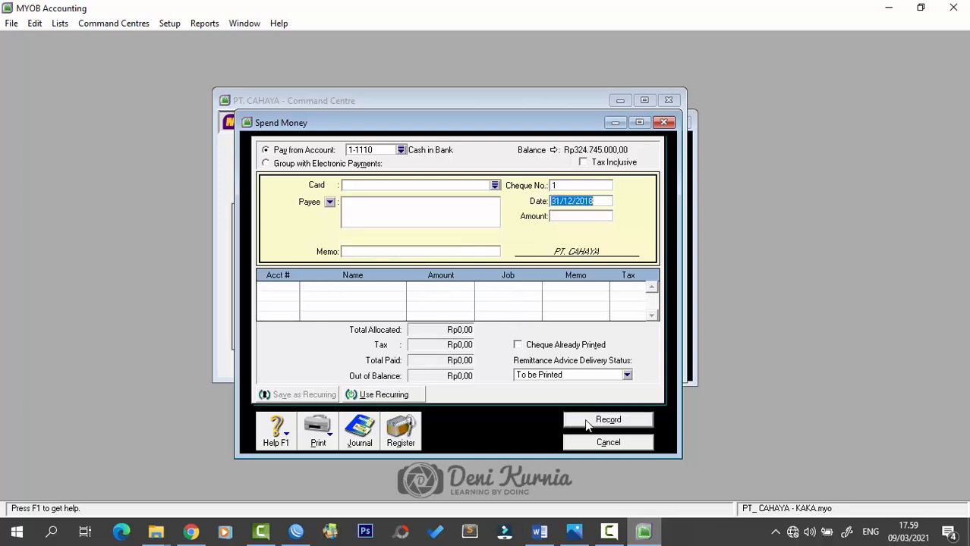
click(664, 123)
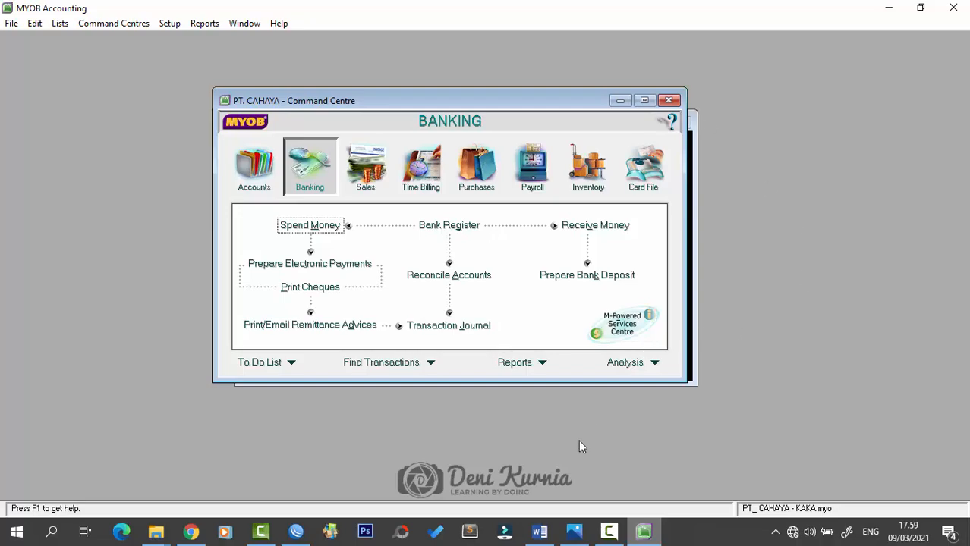
click(538, 530)
- Review memorial voucher BM12-3's Building and Equipment depreciation amounts in Word, then return to MYOB
scroll(560, 316, down, 10)
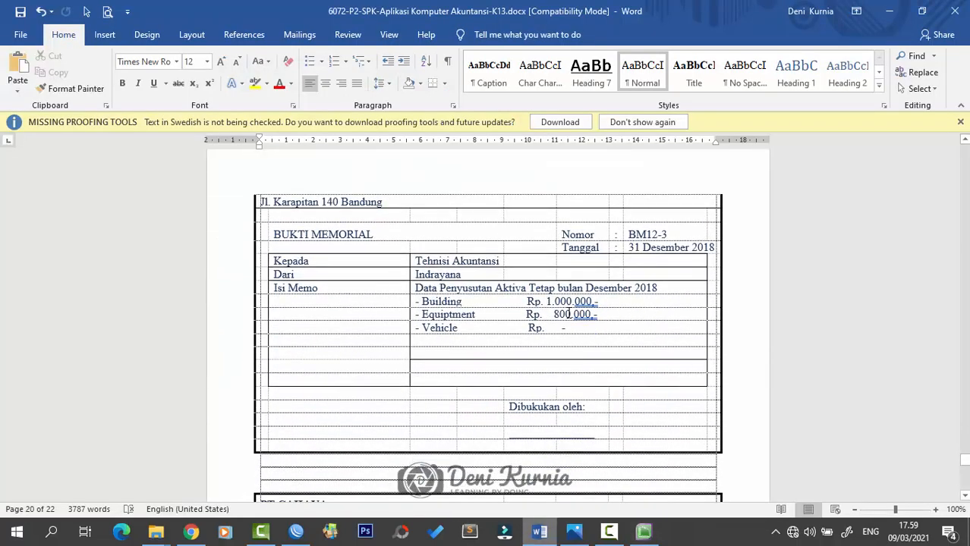
scroll(565, 314, up, 3)
scroll(569, 313, down, 1)
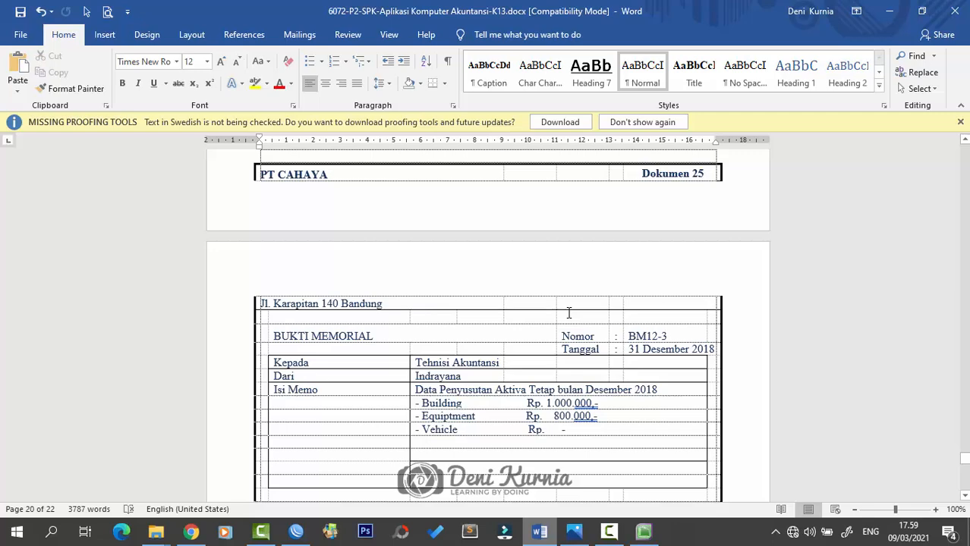
scroll(570, 312, down, 1)
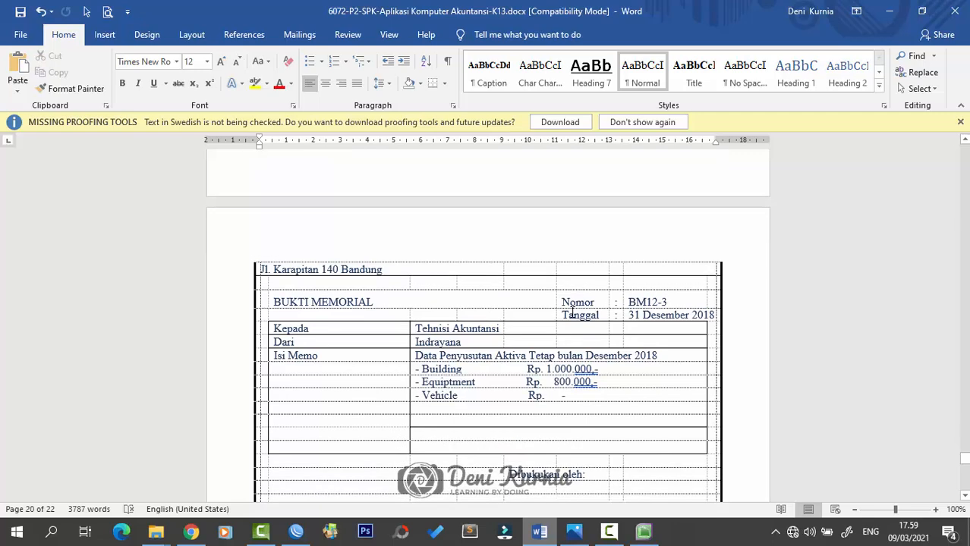
scroll(573, 313, up, 1)
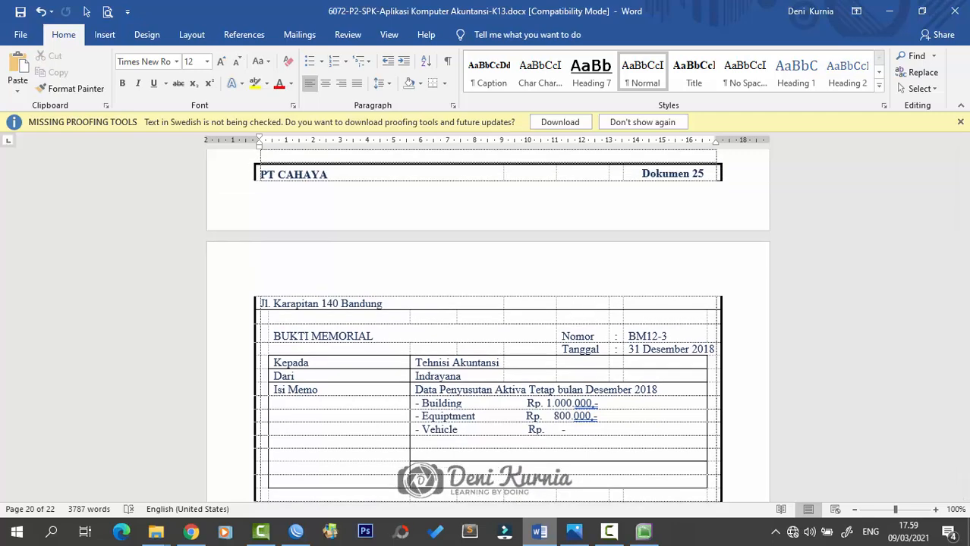
key(alt+Tab)
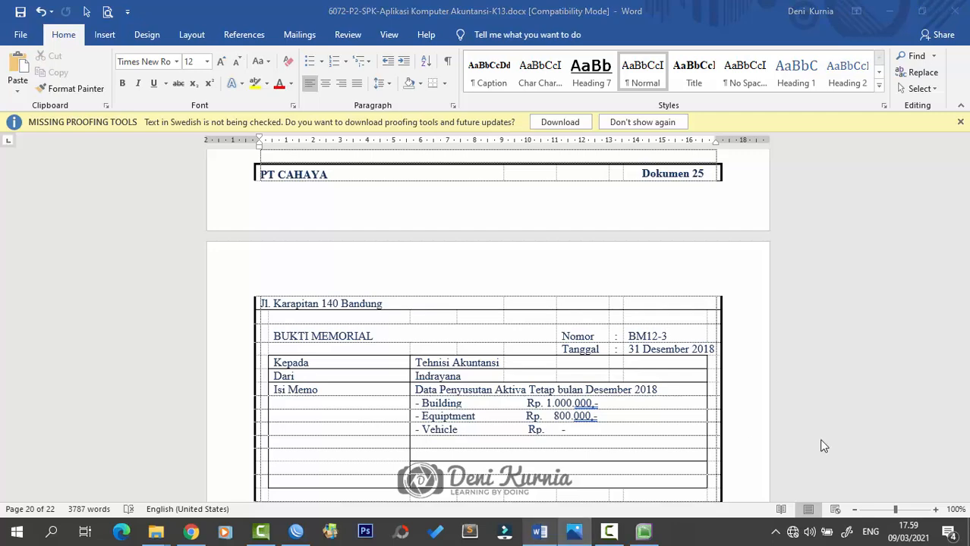
click(644, 531)
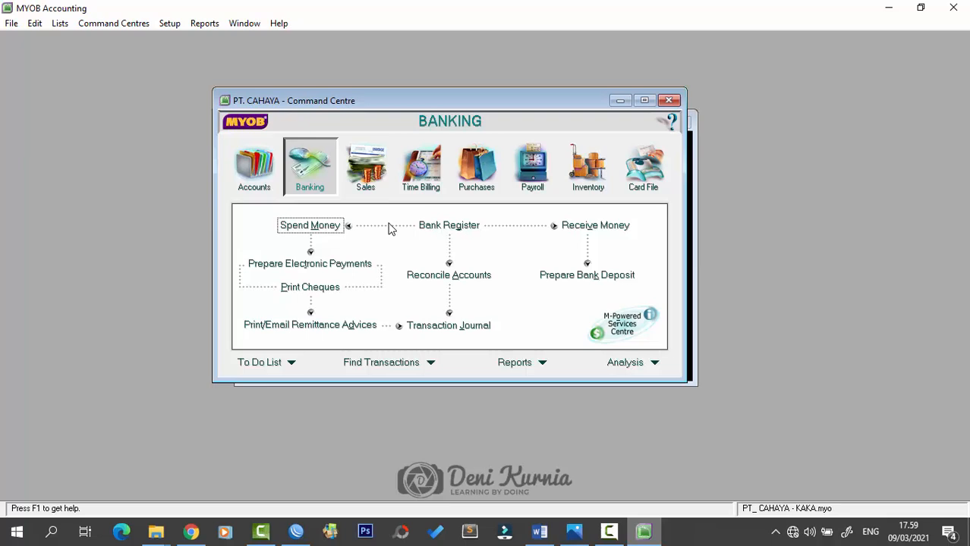
- Open a new general journal entry from Accounts and number it BM12-3
click(254, 173)
click(454, 277)
drag(535, 126, 515, 98)
click(380, 172)
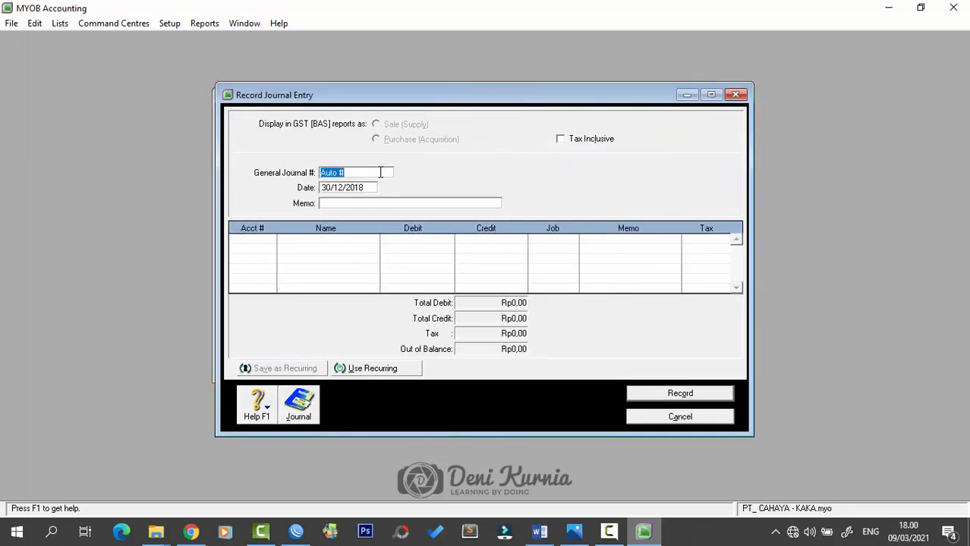
key(Caps_Lock)
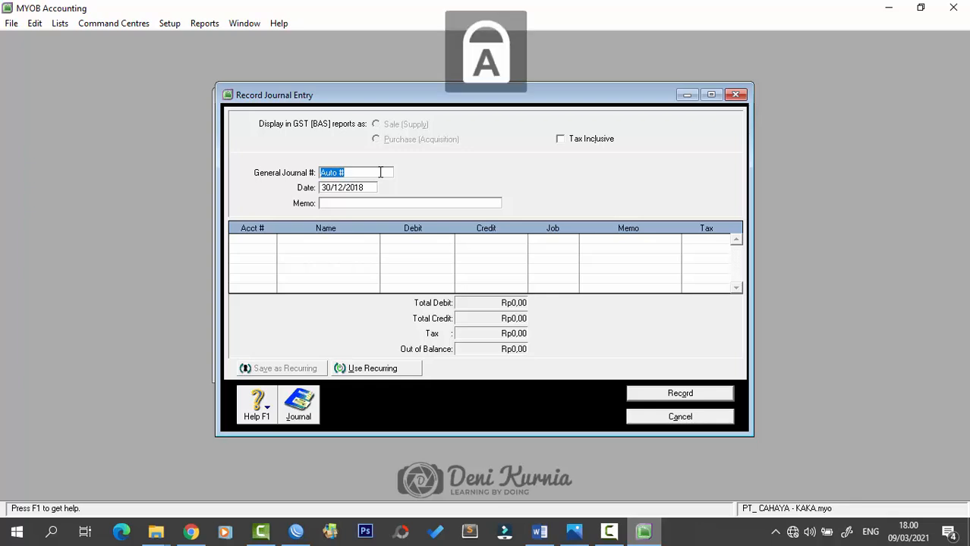
text(B.)
key(BackSpace)
key(BackSpace)
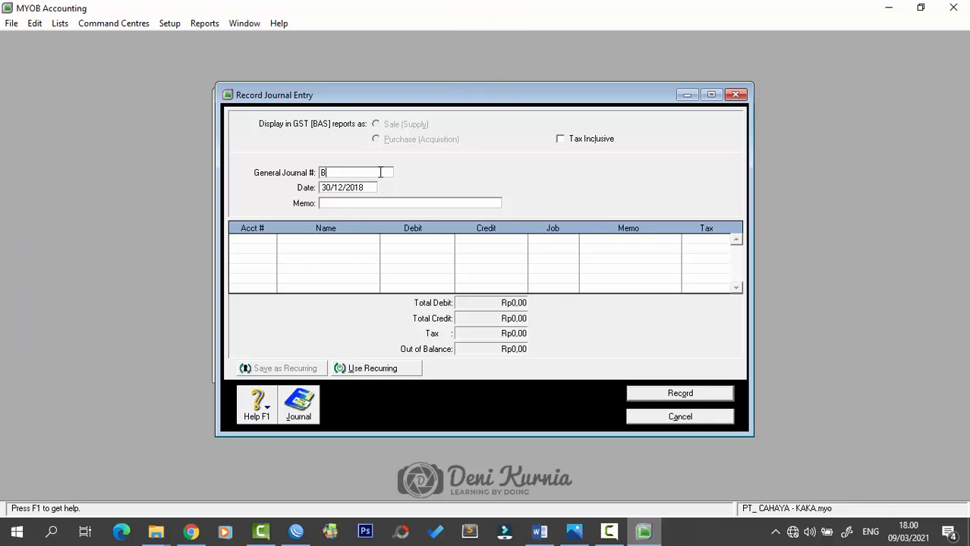
text(M12-3)
key(Tab)
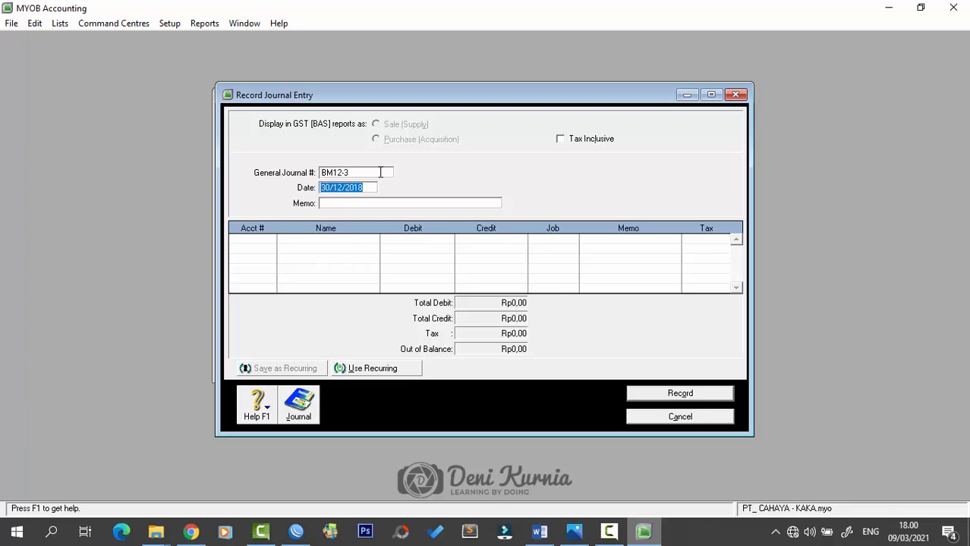
- Date the journal 31/12/2018 with memo 'Penyusutan Aktiva Tetap'
text(31/12/2018)
key(Tab)
key(Caps_Lock)
text(Penyusutan A)
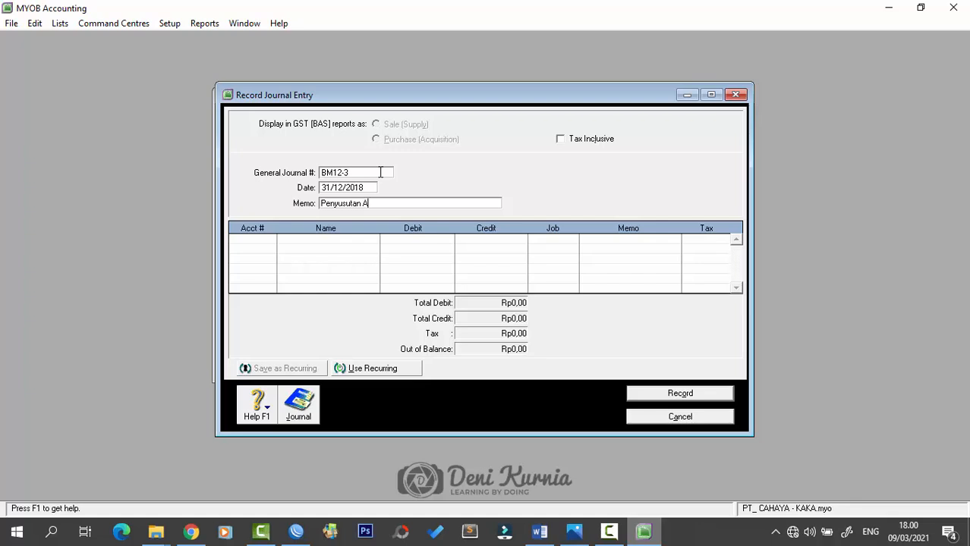
text(ktiva Teta)
text(p)
key(Tab)
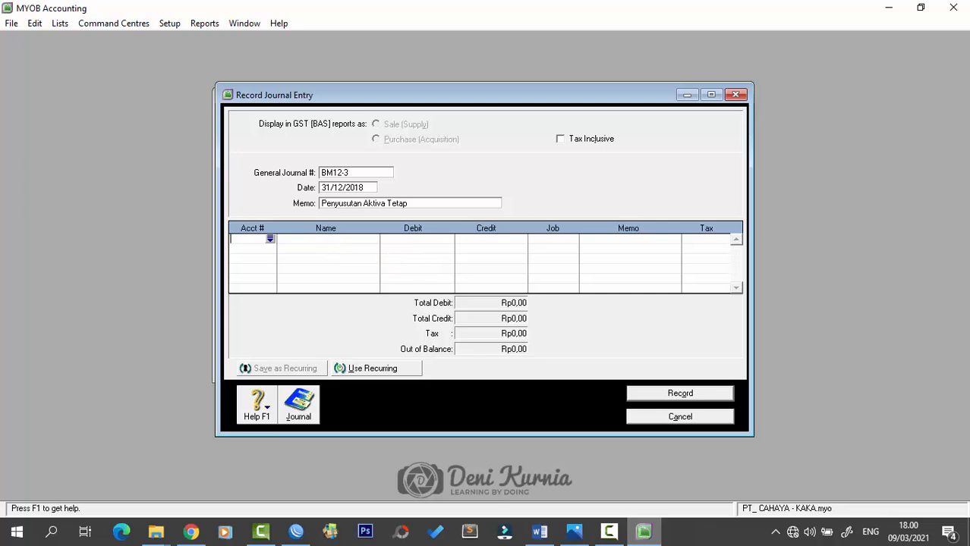
- Debit 6-2700 Depreciation Expense Rp1.000.000 and credit 1-3220 Building Accumulated Depreciation
key(alt+Tab)
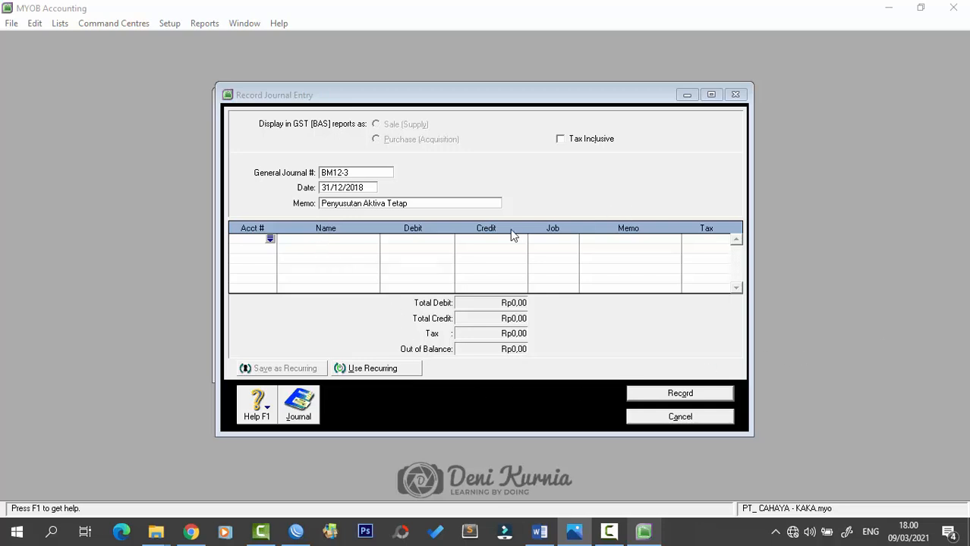
click(271, 239)
scroll(470, 285, down, 15)
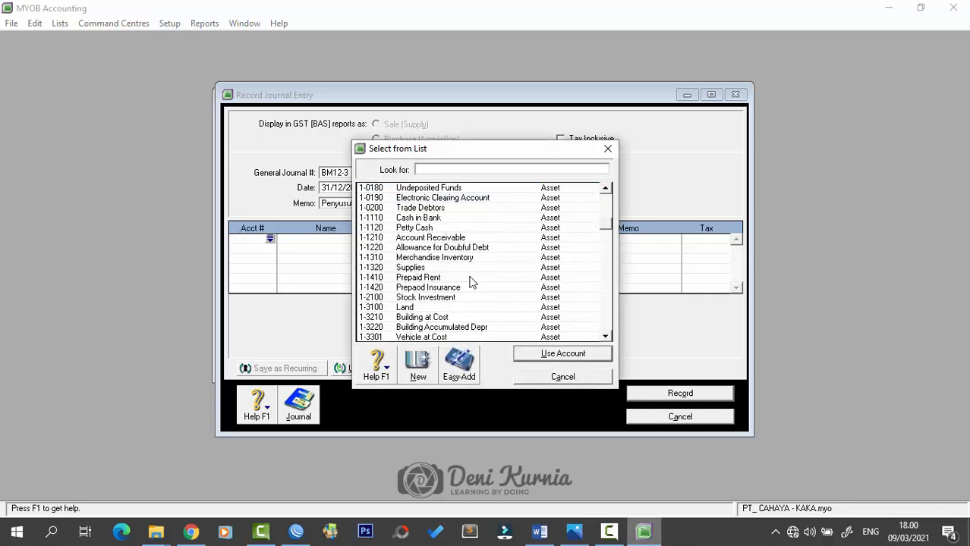
scroll(465, 319, down, 5)
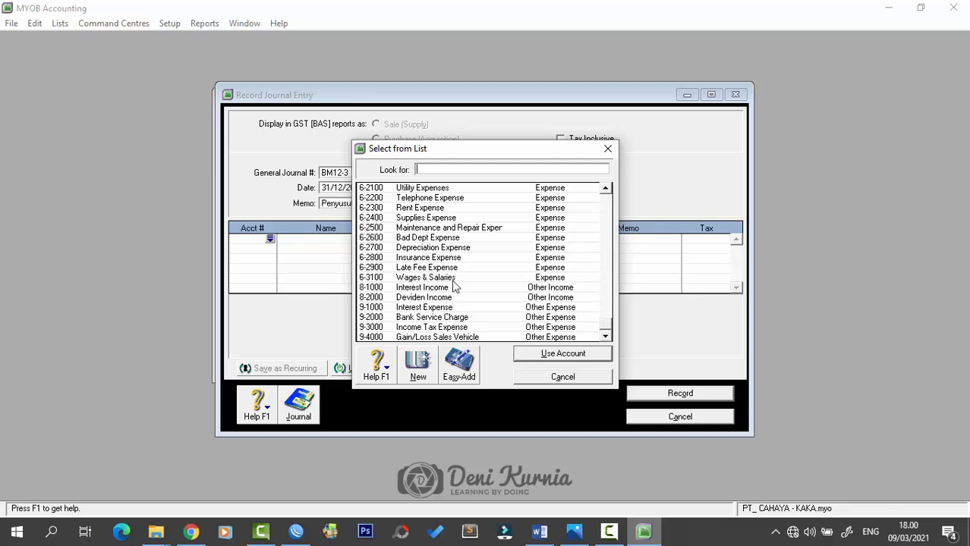
click(460, 249)
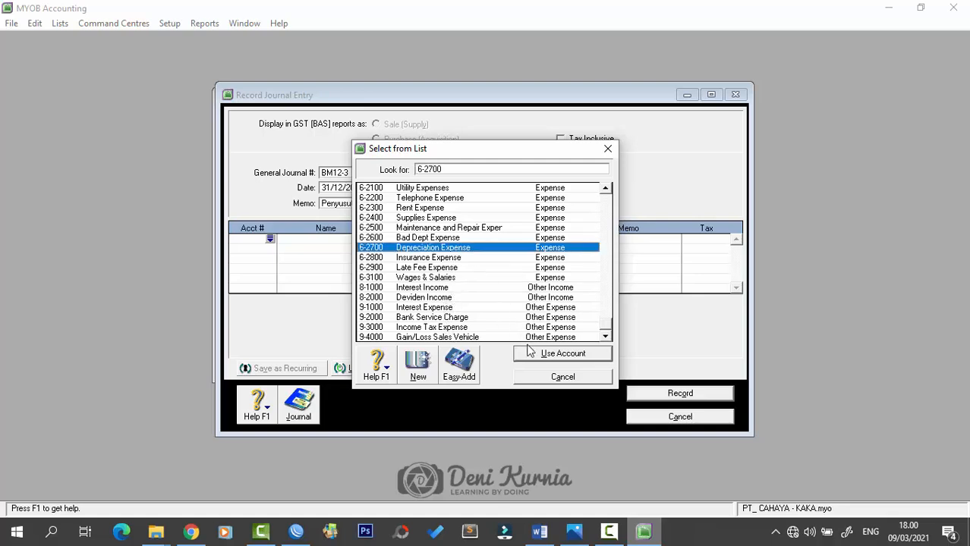
click(531, 354)
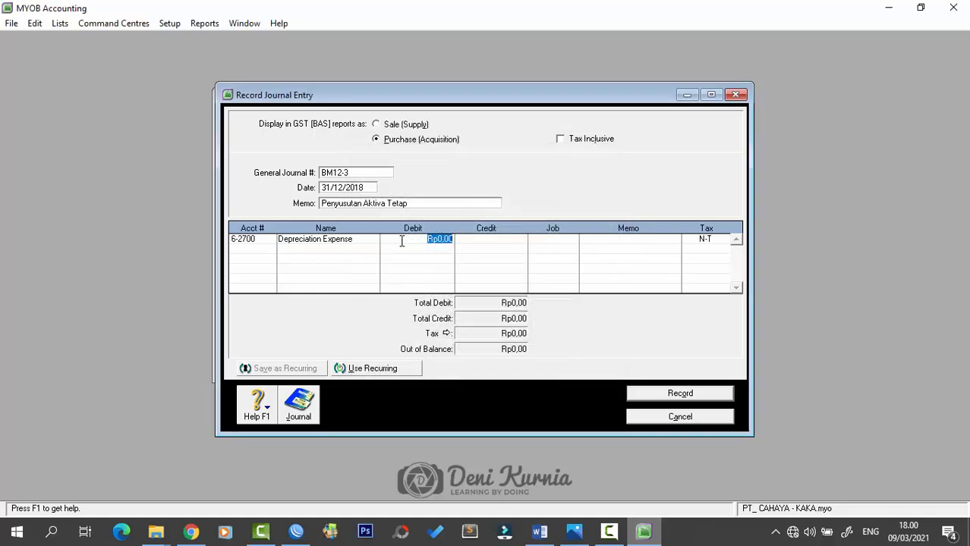
text(1.)
text(000.000)
key(Tab)
click(275, 243)
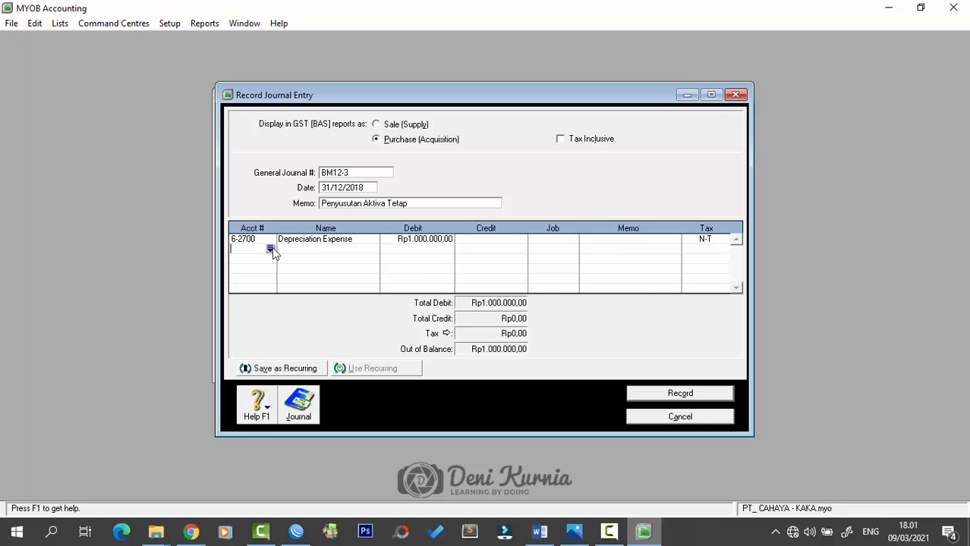
click(270, 249)
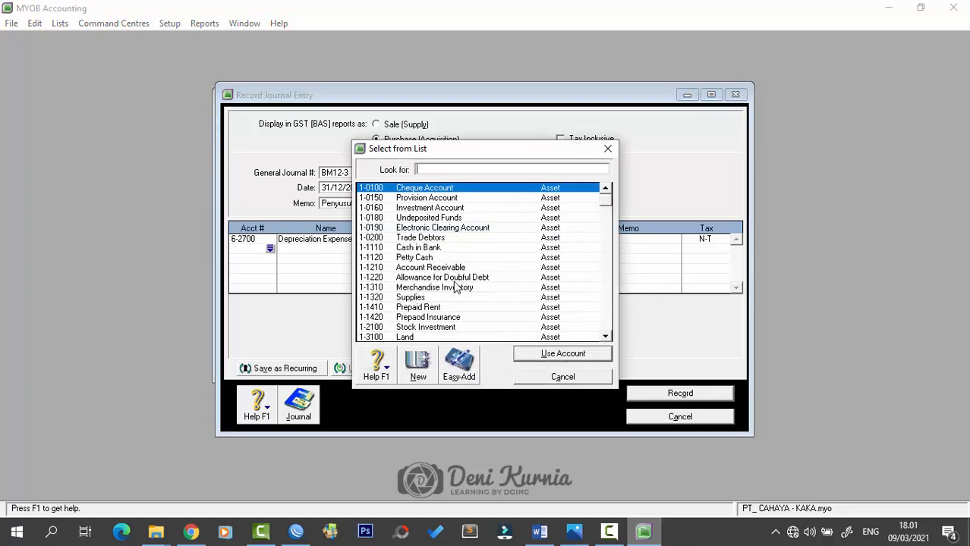
scroll(455, 306, down, 2)
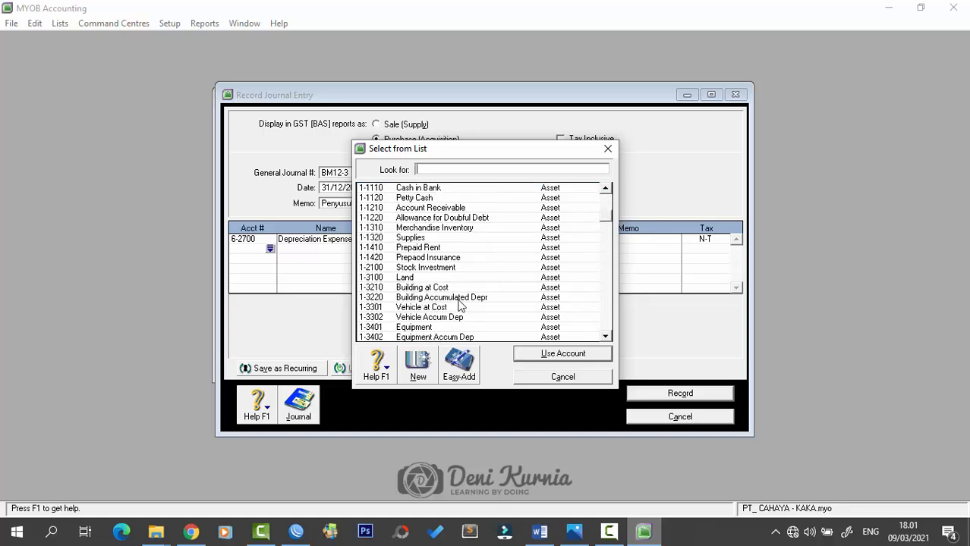
text(1-3220)
click(541, 363)
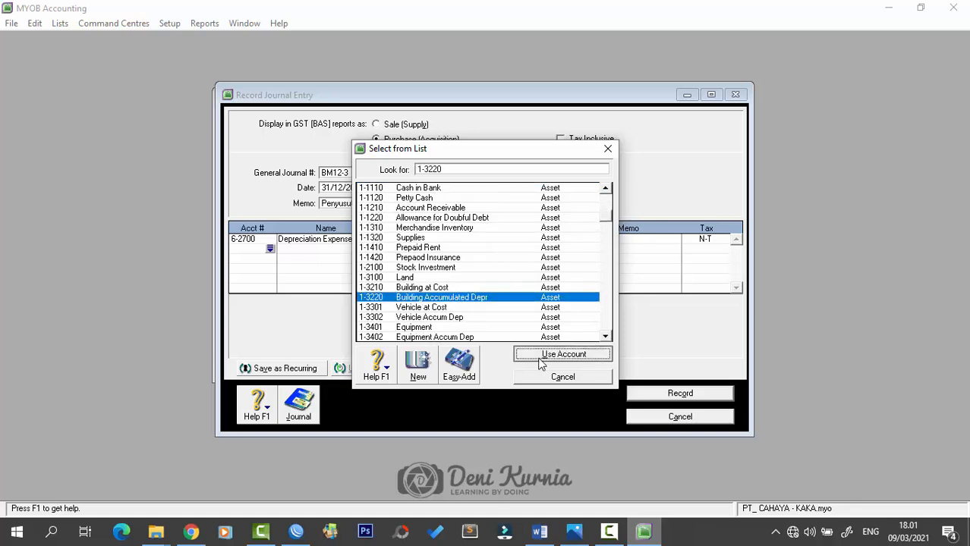
key(Tab)
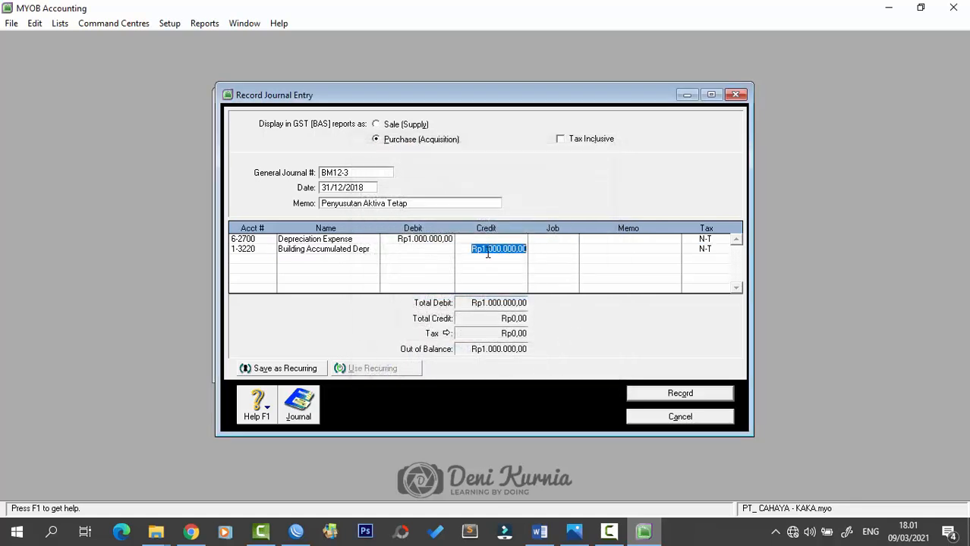
- Add a third line debiting 6-2700 Depreciation Expense Rp800.000
click(266, 264)
click(269, 259)
scroll(466, 287, down, 5)
scroll(467, 287, down, 8)
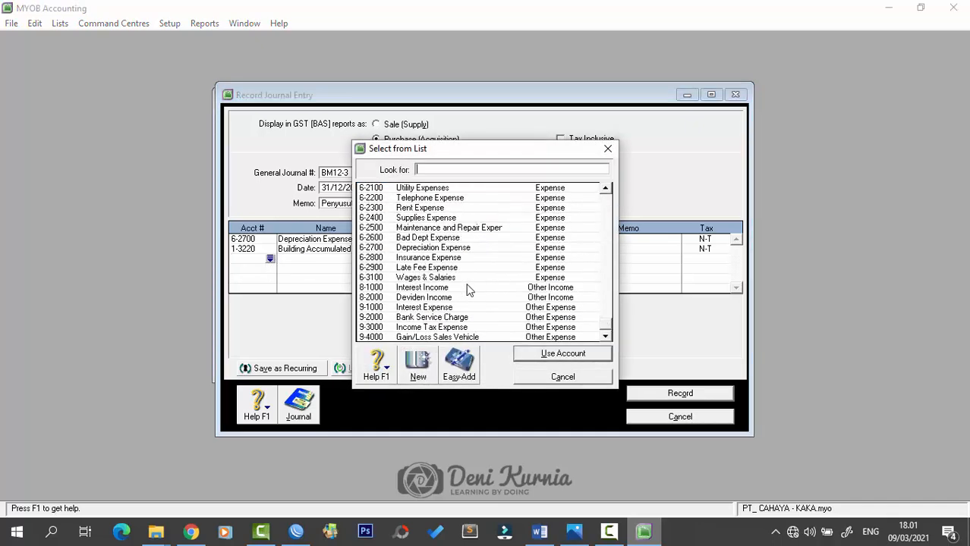
click(451, 248)
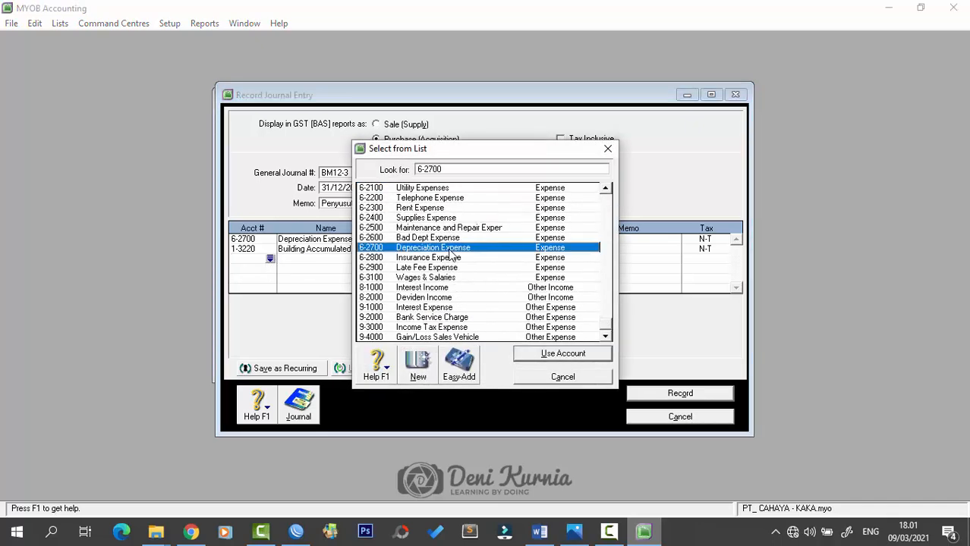
click(548, 353)
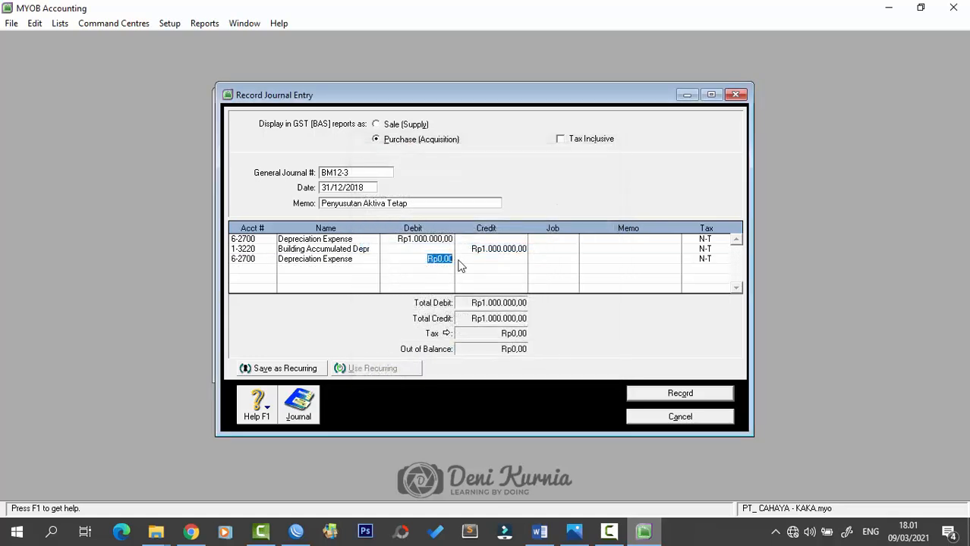
text(600000000)
key(Tab)
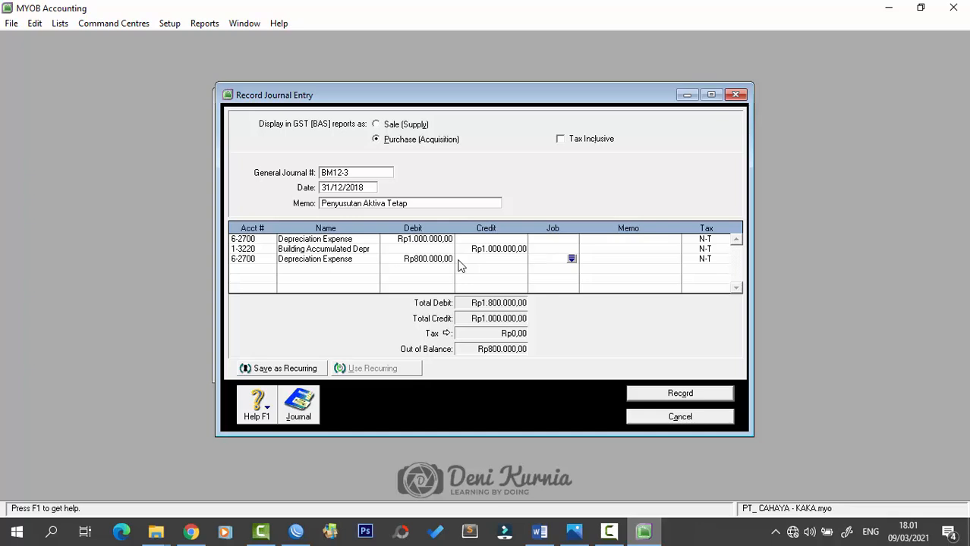
- Credit 1-3402 Equipment Accumulated Depreciation Rp800.000 and record the balanced journal
click(264, 272)
click(269, 271)
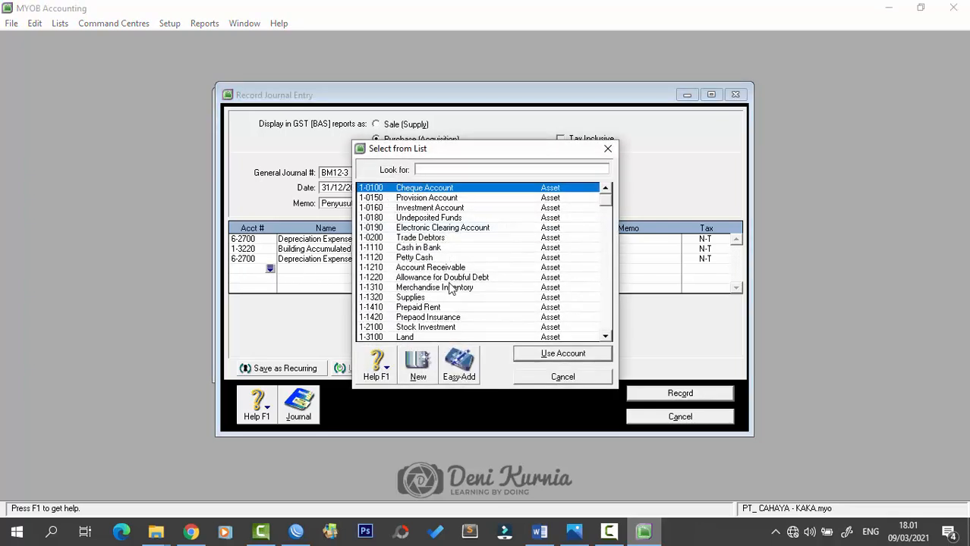
scroll(454, 302, down, 1)
scroll(454, 318, down, 1)
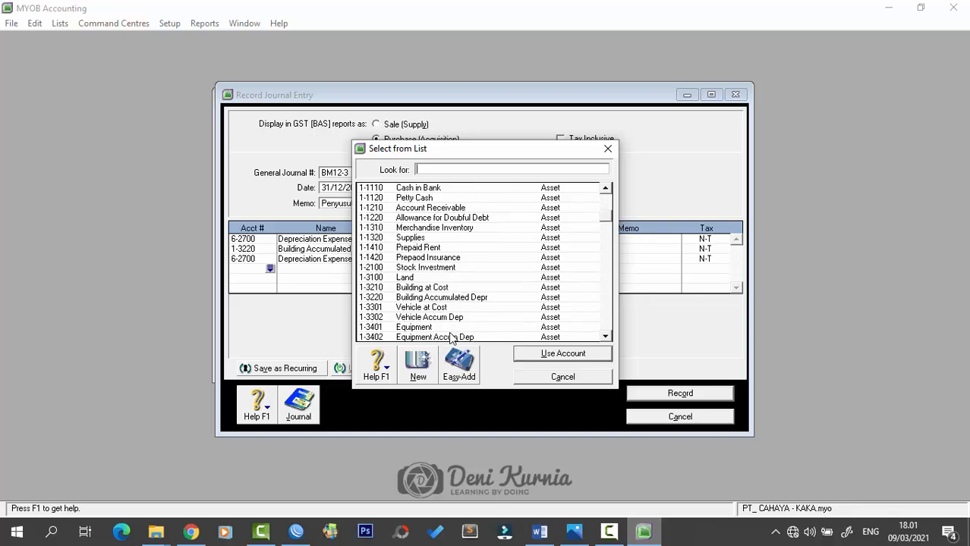
click(459, 338)
click(552, 354)
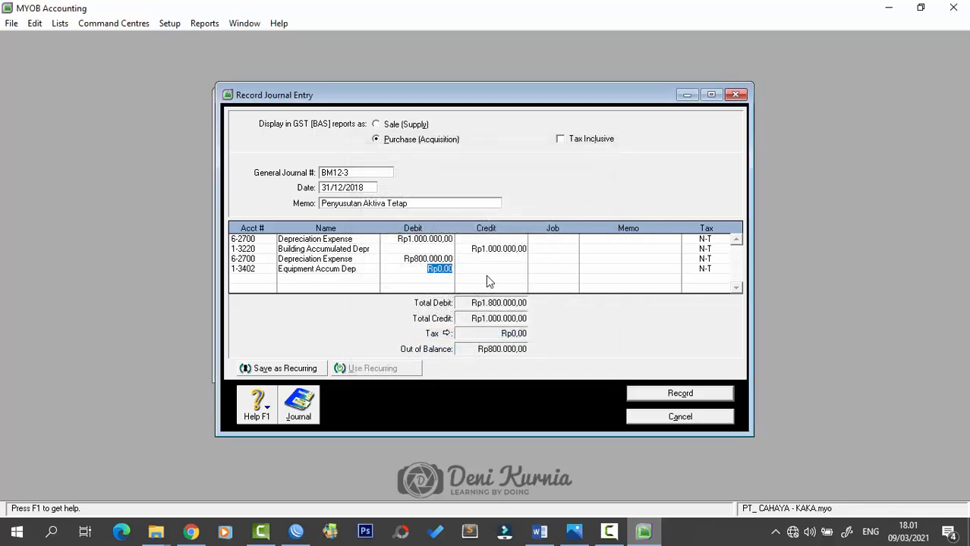
click(478, 268)
key(Tab)
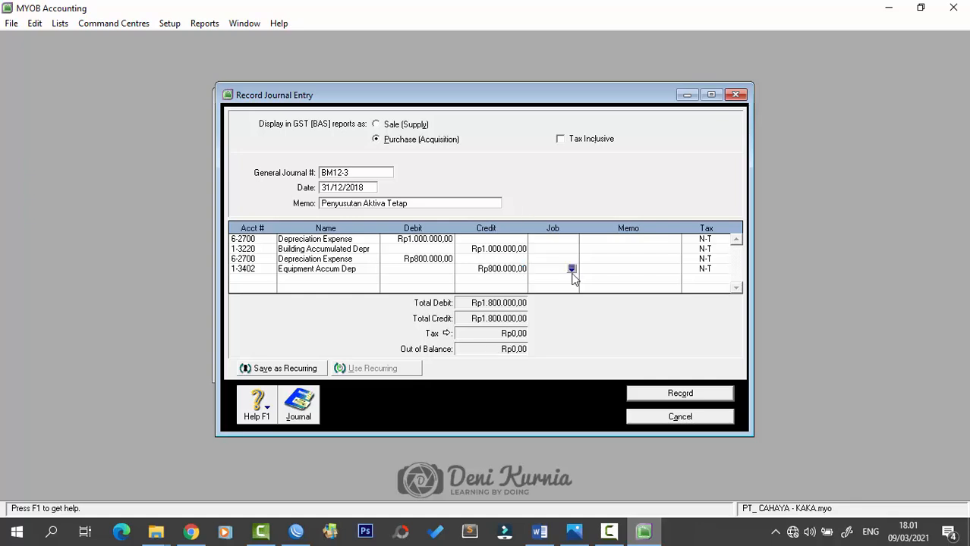
click(656, 403)
click(736, 94)
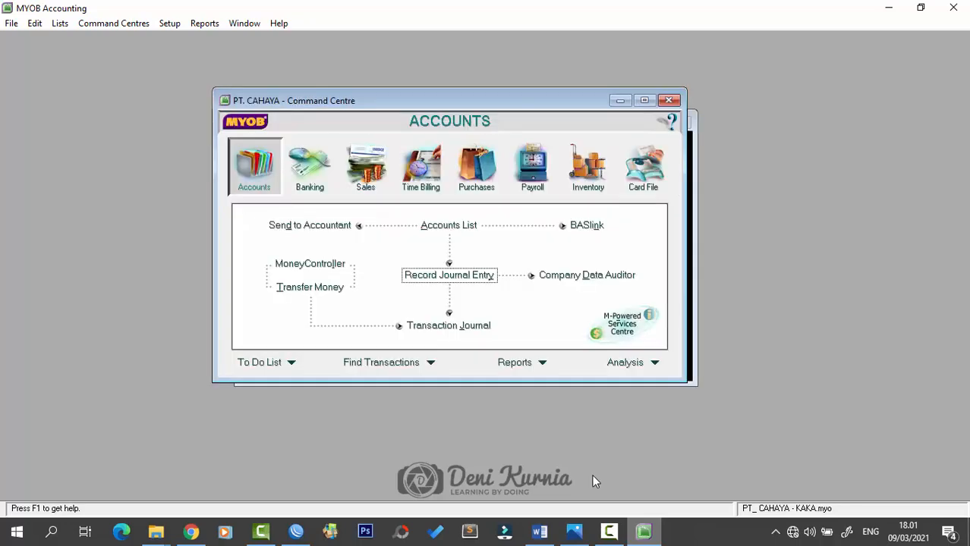
click(539, 531)
scroll(571, 399, down, 10)
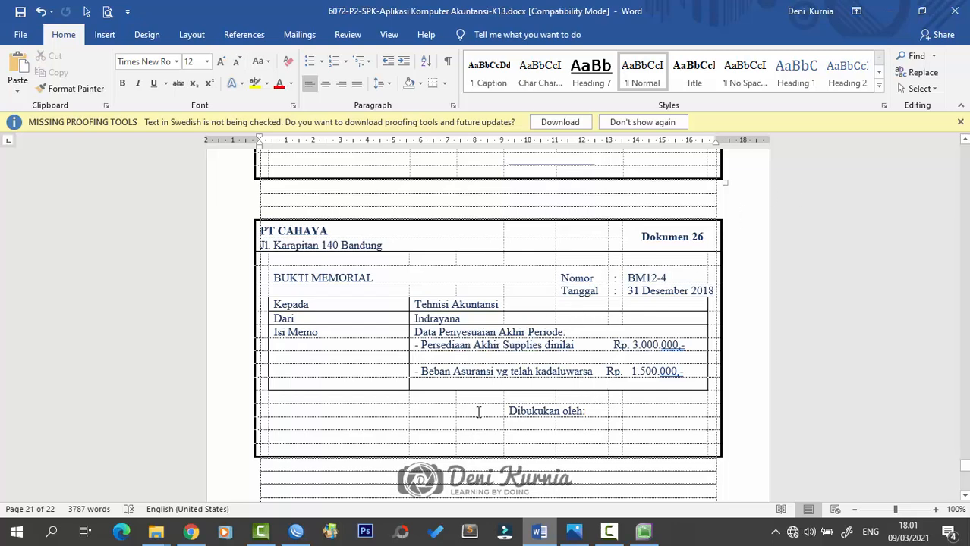
click(889, 11)
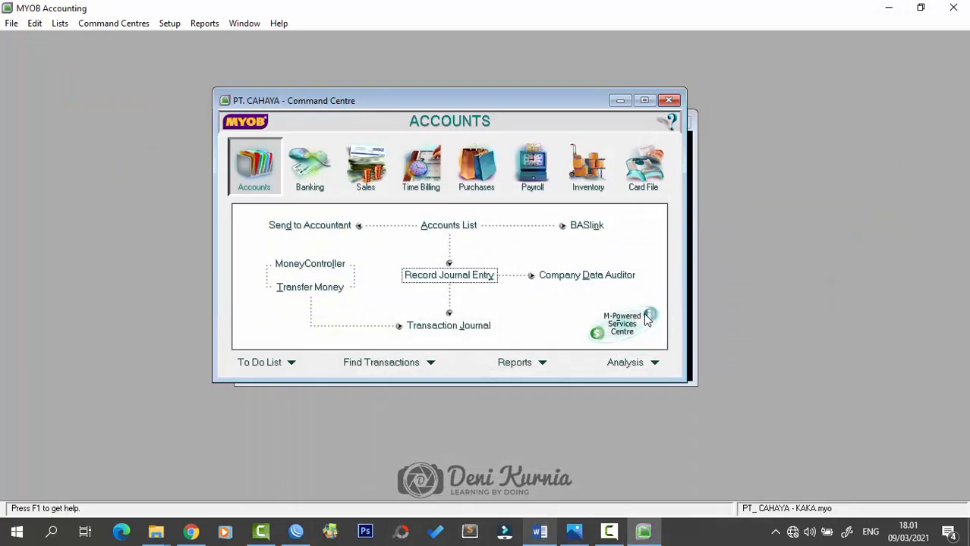
click(439, 326)
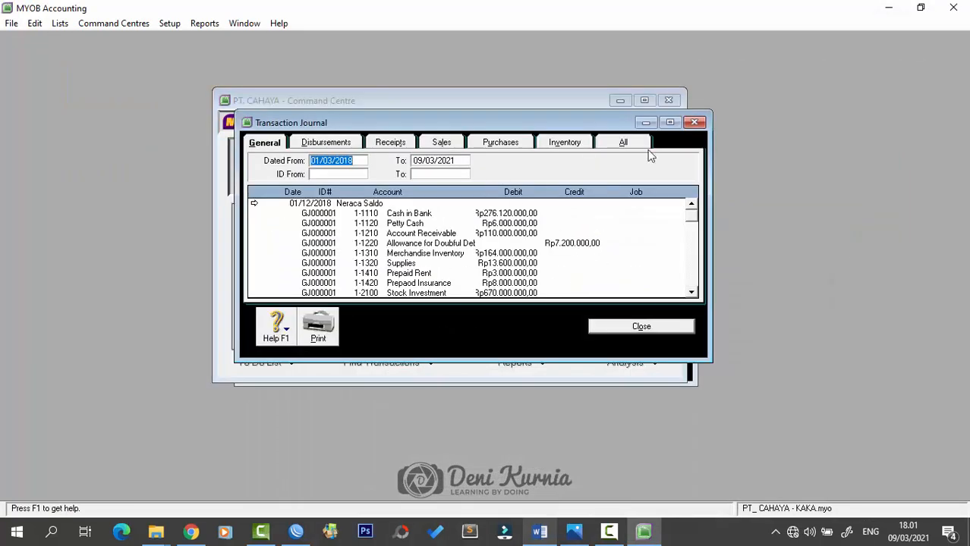
click(695, 123)
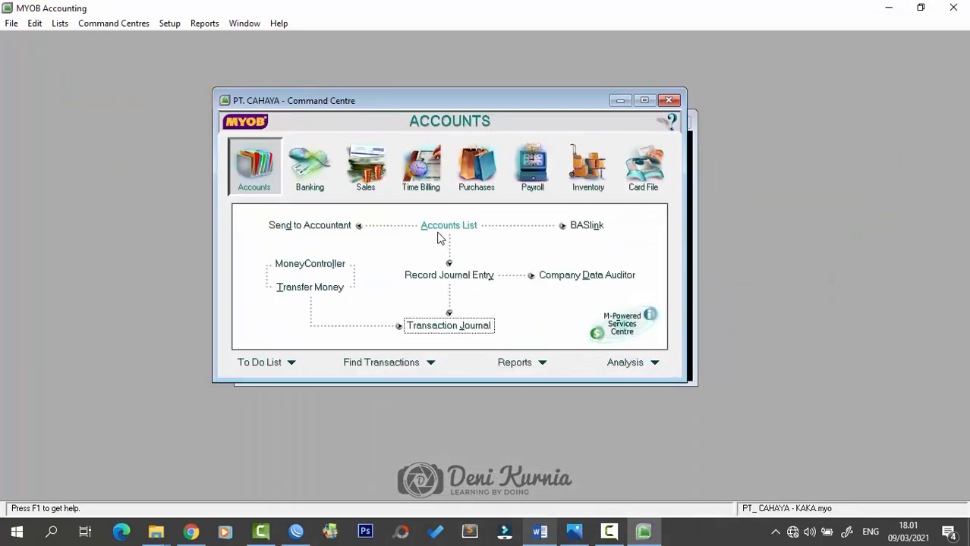
click(440, 276)
- Number the general journal BM12-4, dated 31/12/2018, with memo 'Penyesuaian Akhir'
click(381, 200)
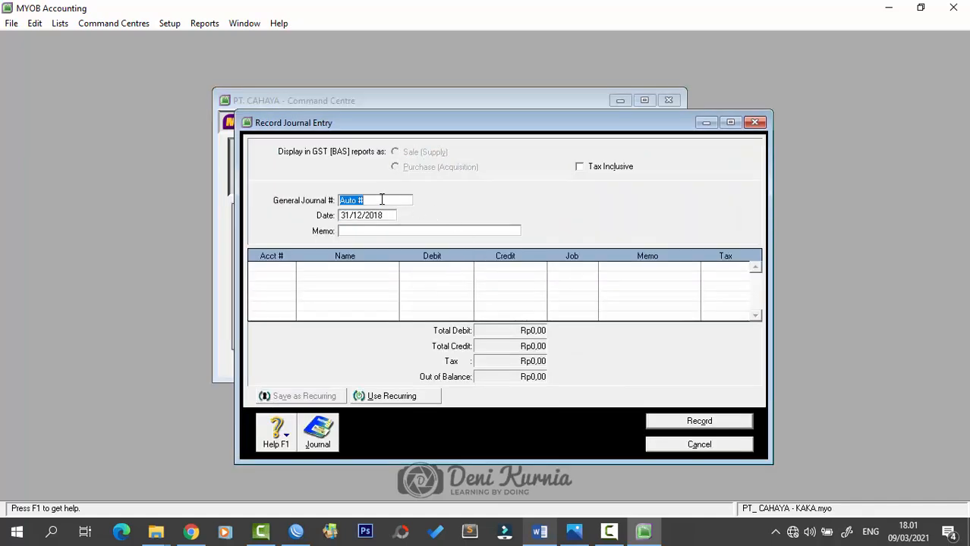
key(Caps_Lock)
text(BM12-4)
key(Tab)
key(Tab)
key(Caps_Lock)
text(Penyesuaia)
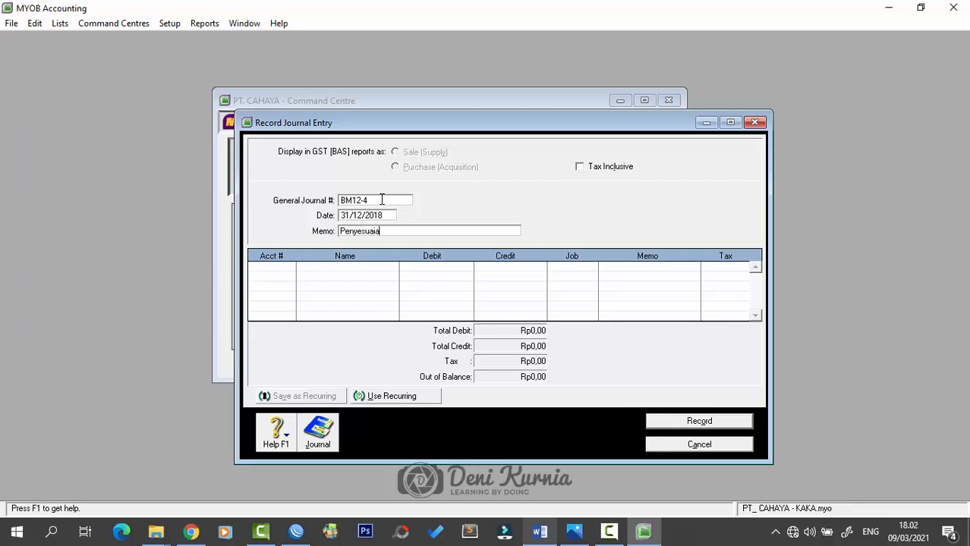
text(n Akhir)
click(267, 267)
key(alt+Tab)
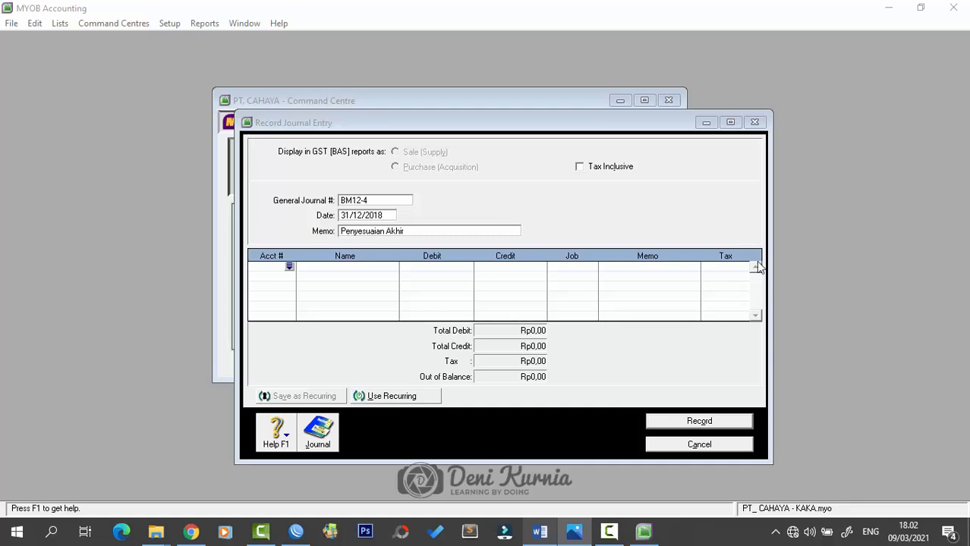
- Open the Accounts List and place it beside the BM12-4 journal form
drag(614, 127, 535, 116)
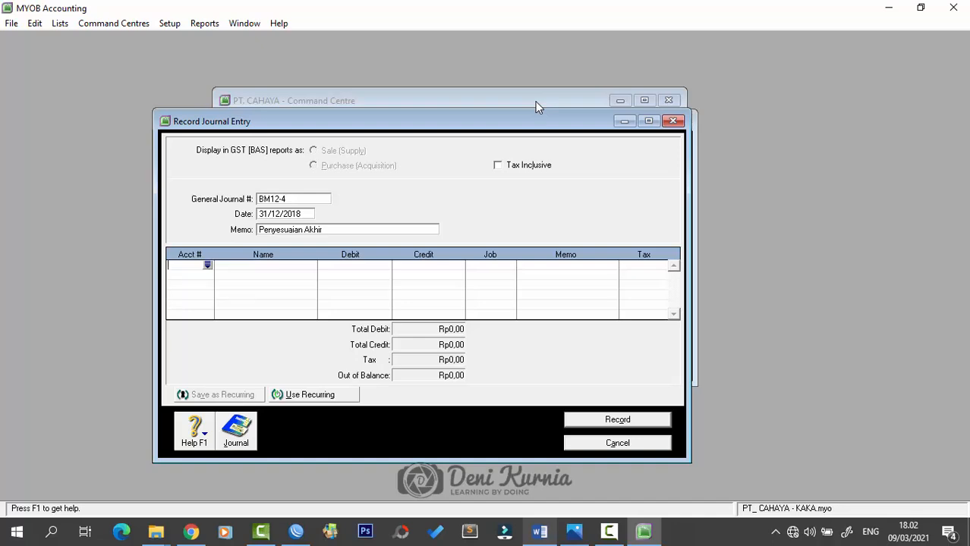
drag(540, 101, 805, 92)
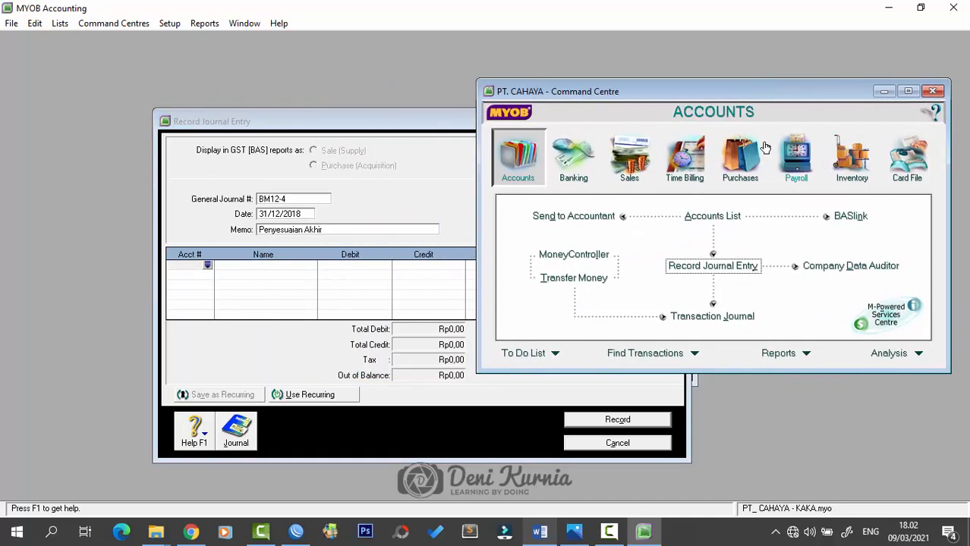
click(725, 221)
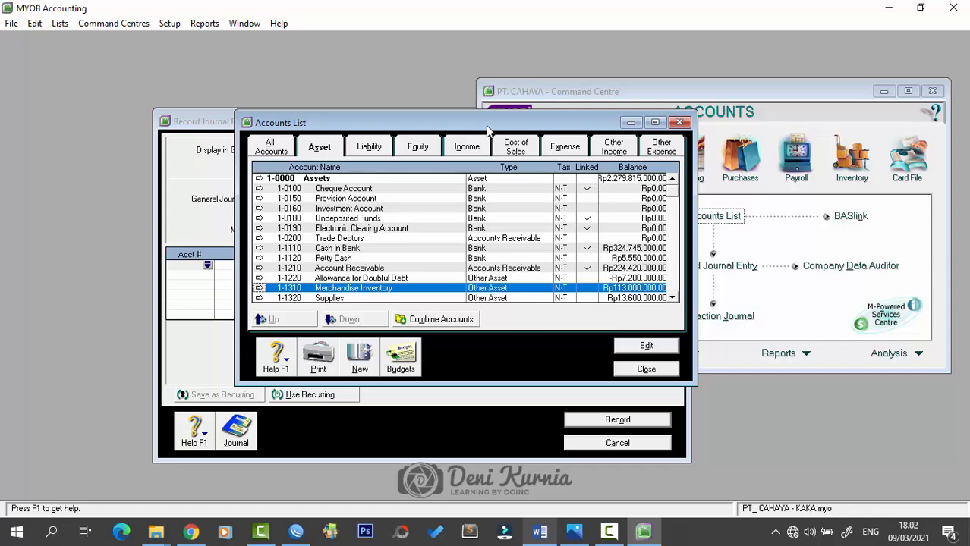
drag(486, 125, 737, 140)
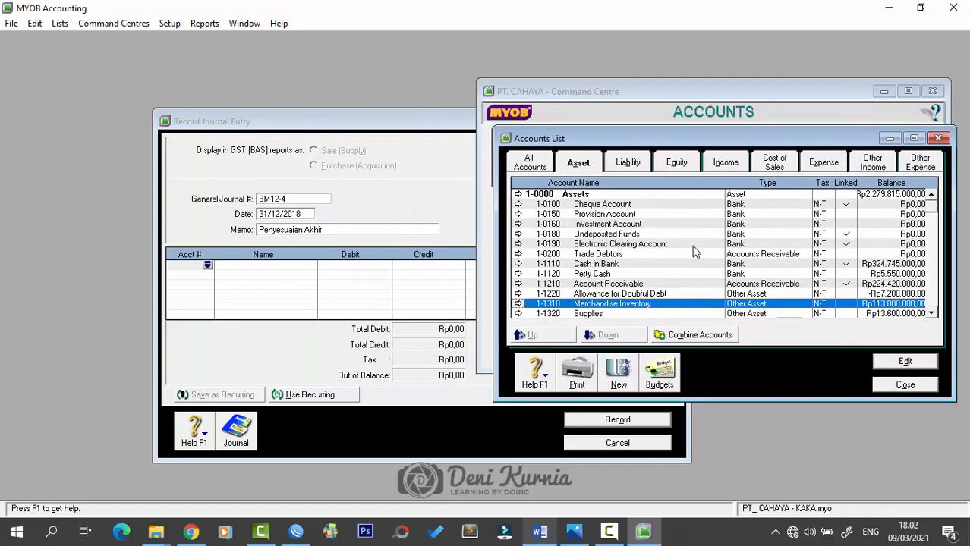
- Select the Supplies asset account to check its Rp13.600.000,00 balance alongside the journal
click(628, 314)
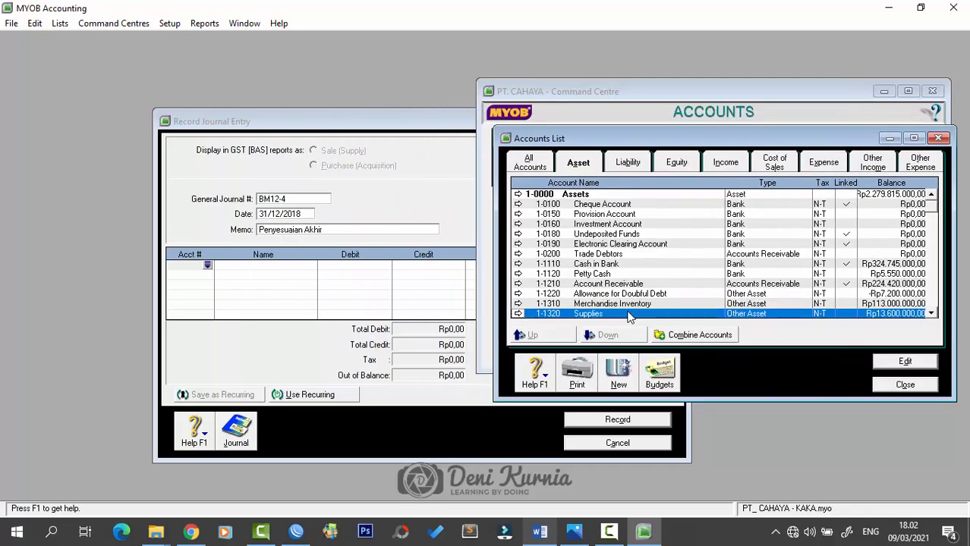
scroll(695, 245, down, 1)
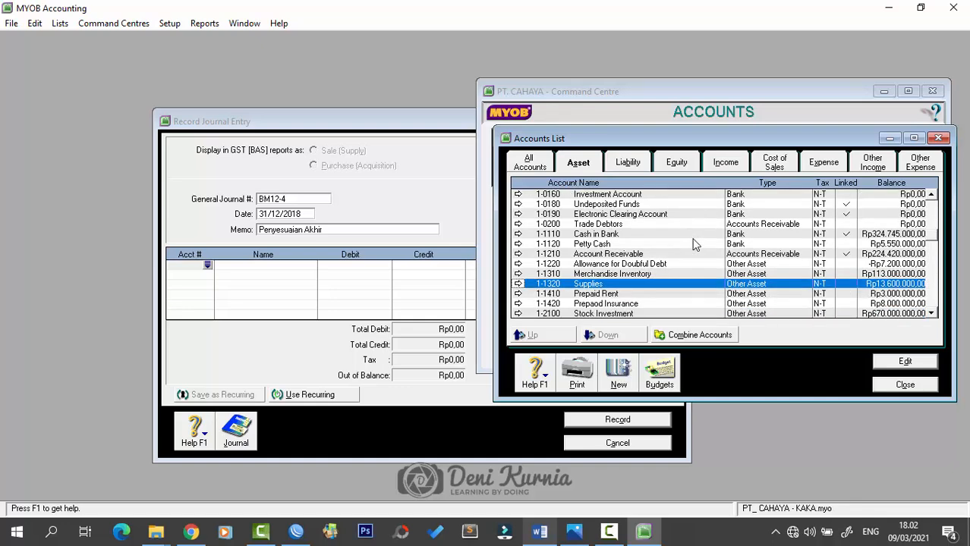
drag(436, 121, 390, 101)
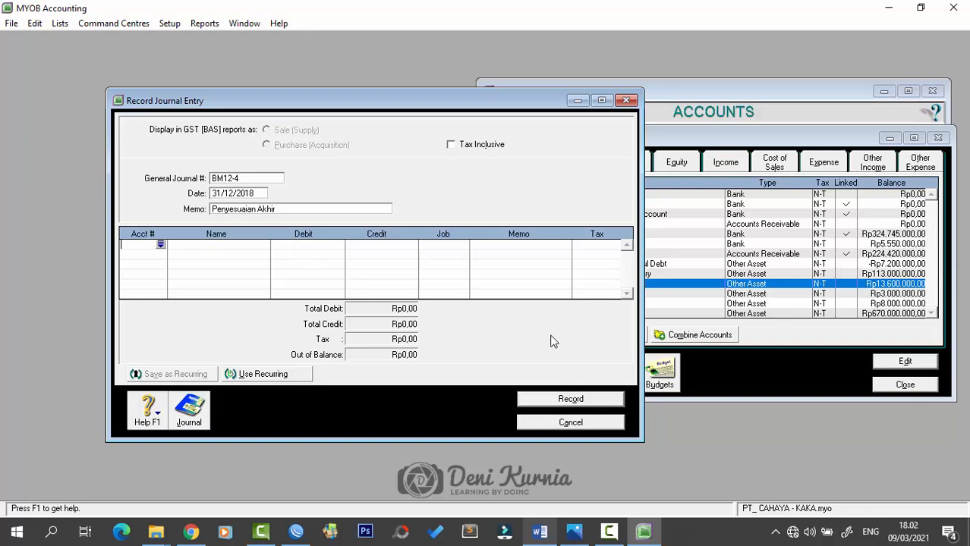
click(774, 288)
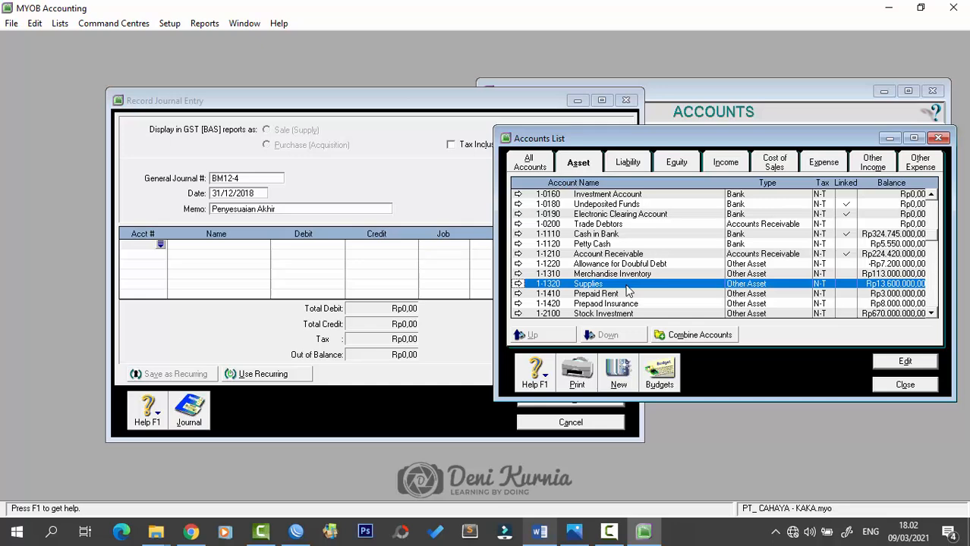
- Debit 6-2400 Supplies Expense for Rp10.600.000 on the first journal line
click(160, 244)
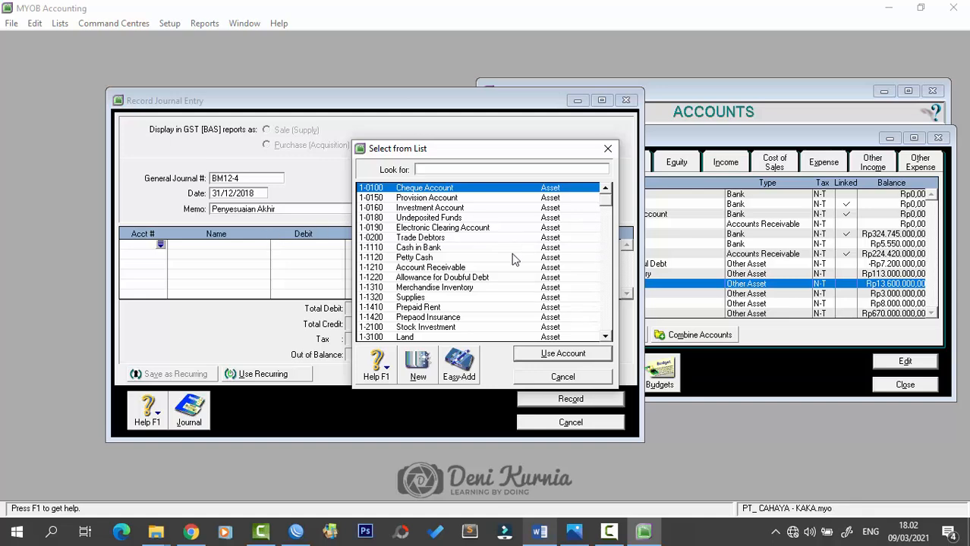
scroll(450, 306, down, 7)
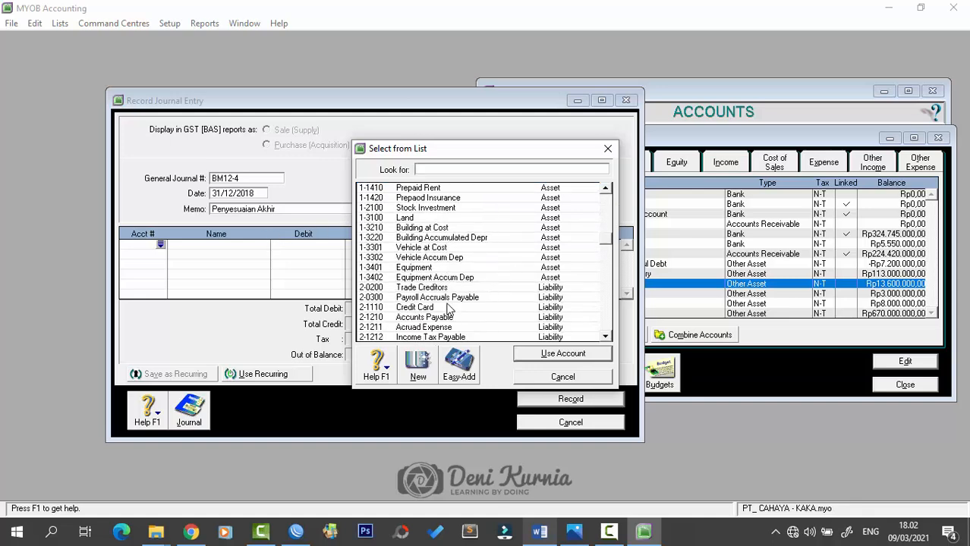
scroll(448, 307, down, 4)
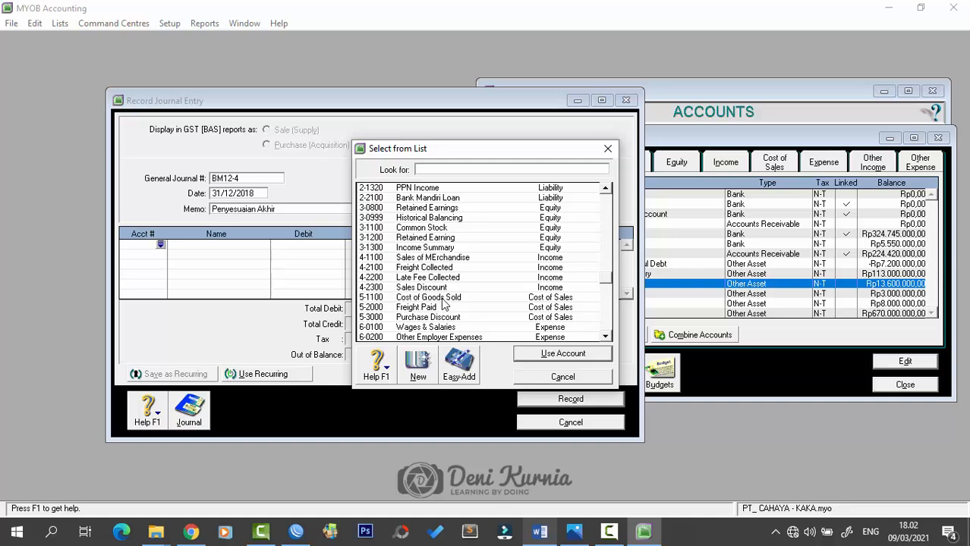
scroll(443, 297, down, 2)
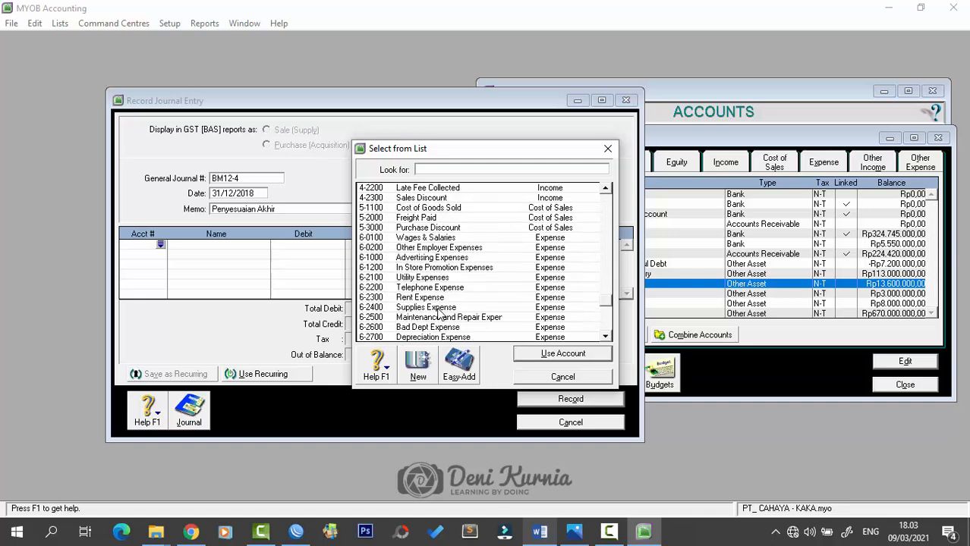
text(6-2400)
click(541, 354)
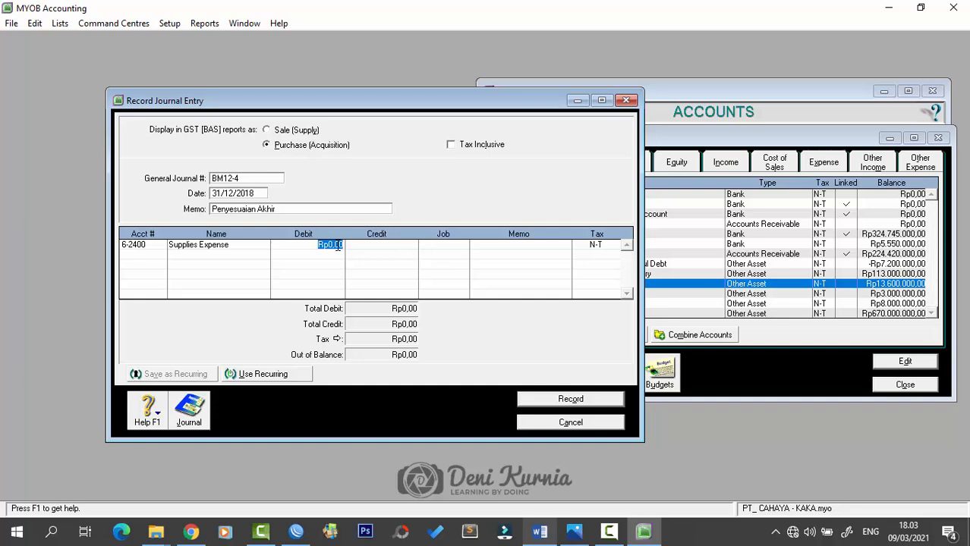
key(BackSpace)
text(10.600.000)
key(Tab)
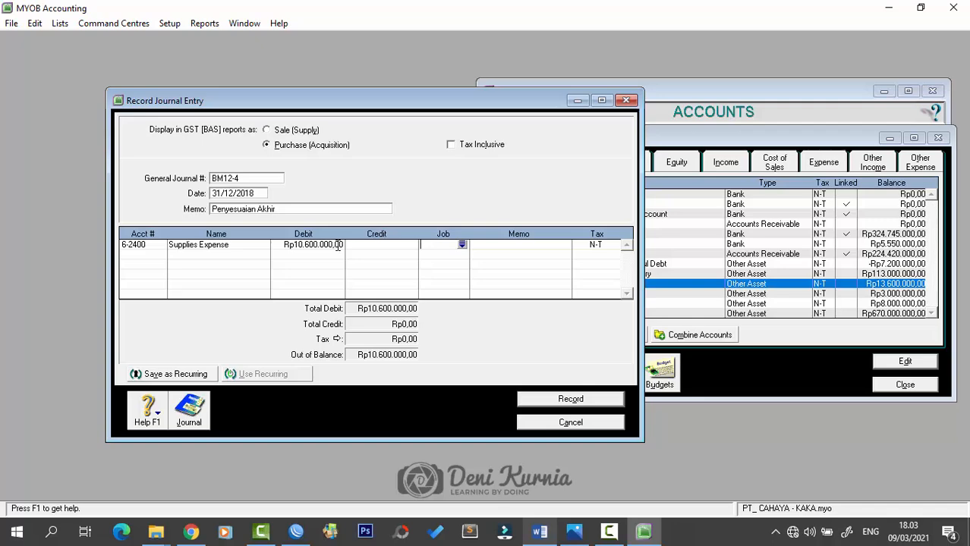
- Credit 1-1320 Supplies for Rp10.600.000 on the second line to balance it
click(152, 257)
click(160, 255)
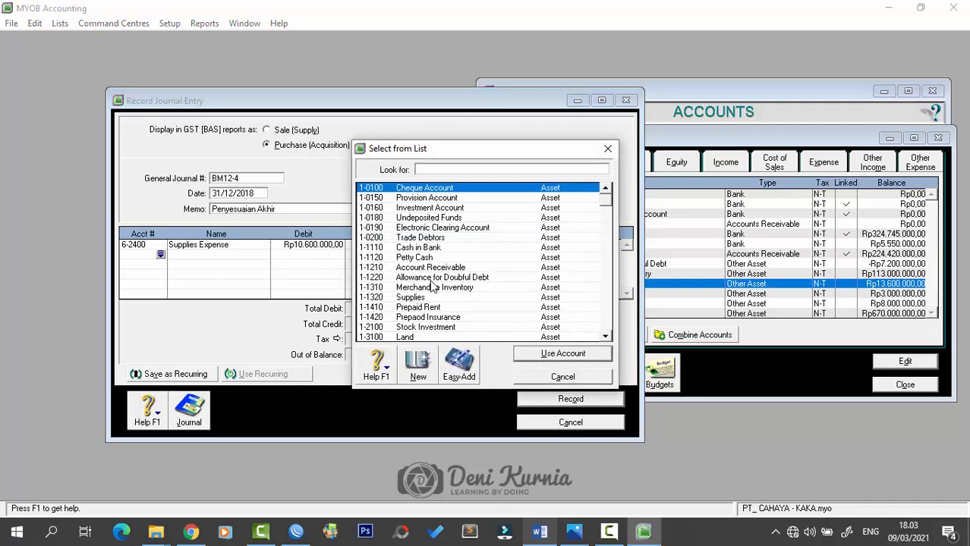
text(1-1320)
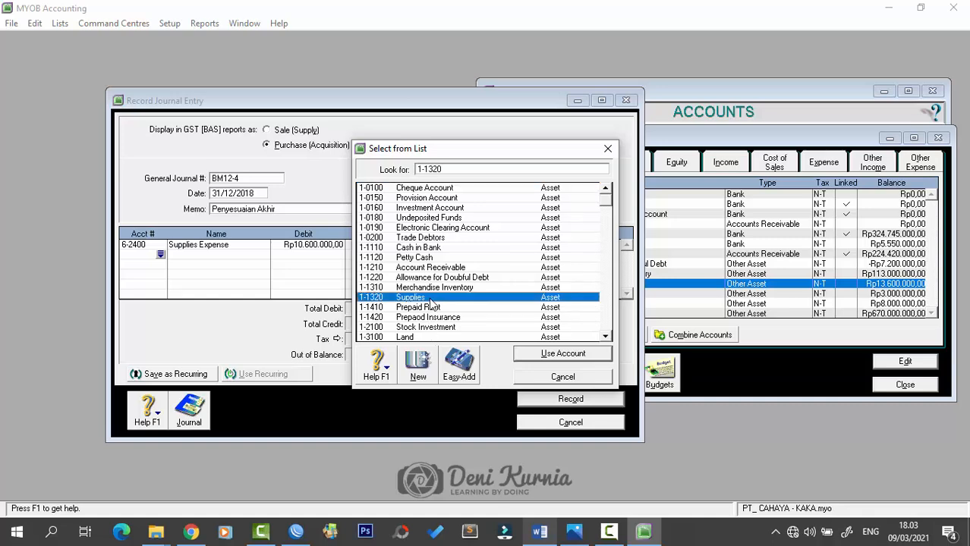
click(552, 355)
click(369, 253)
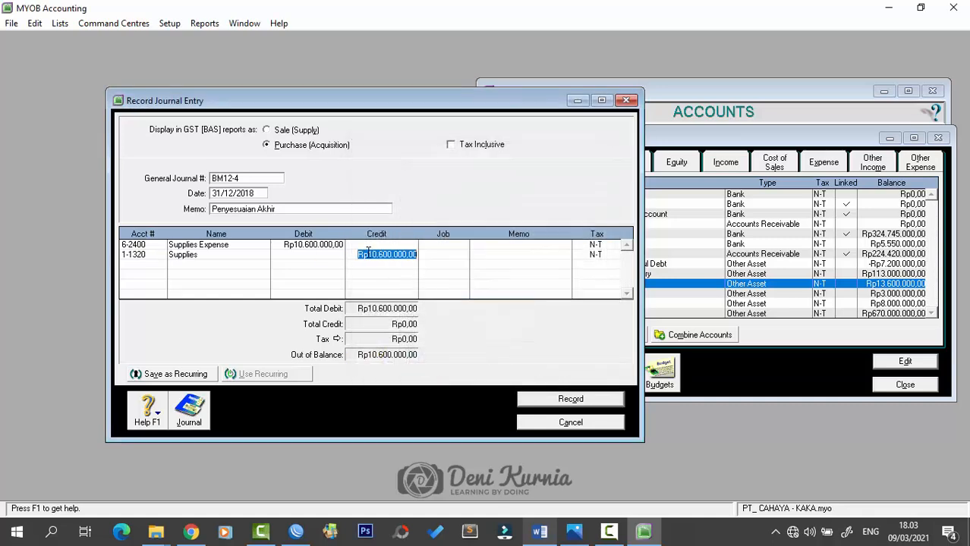
click(146, 265)
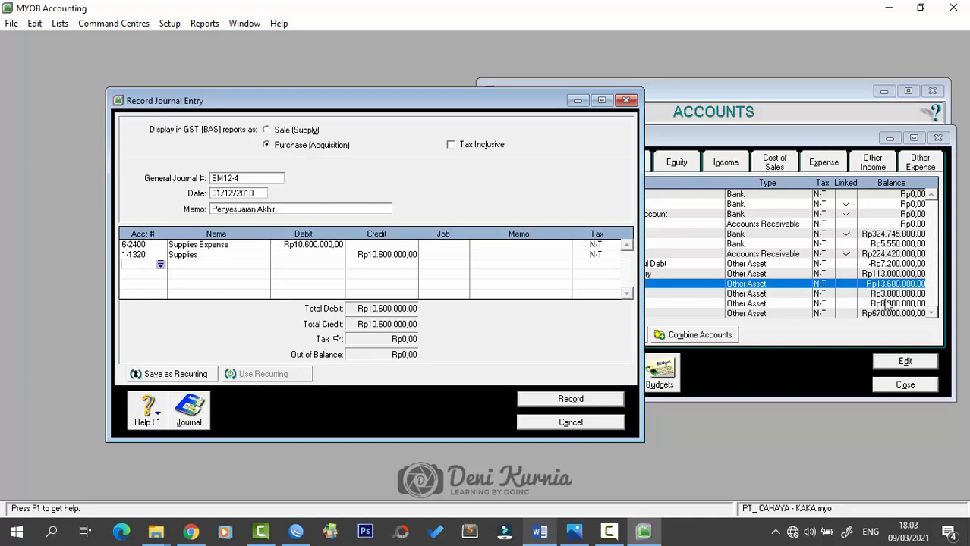
- Debit 6-2800 Insurance Expense for Rp1.500.000 on the third journal line
click(161, 264)
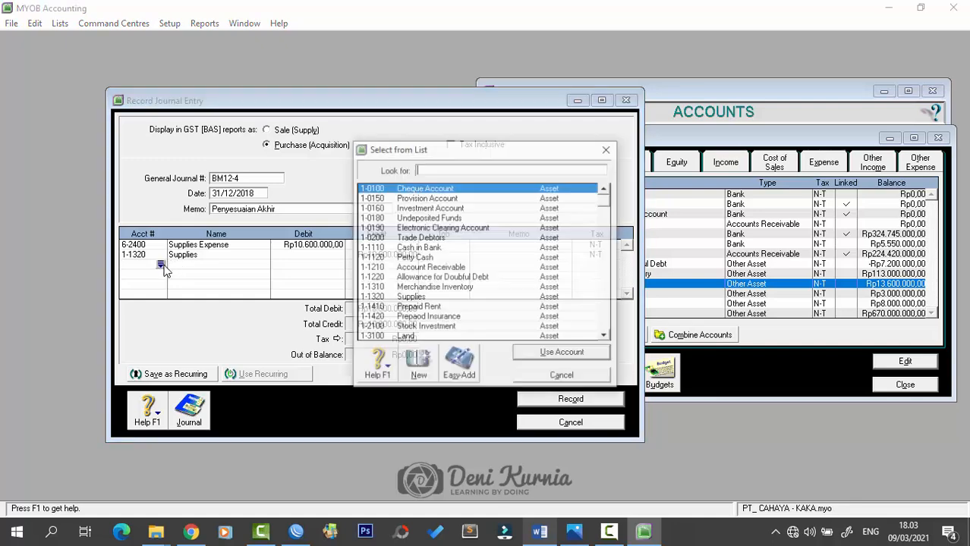
scroll(441, 306, down, 6)
scroll(440, 306, down, 2)
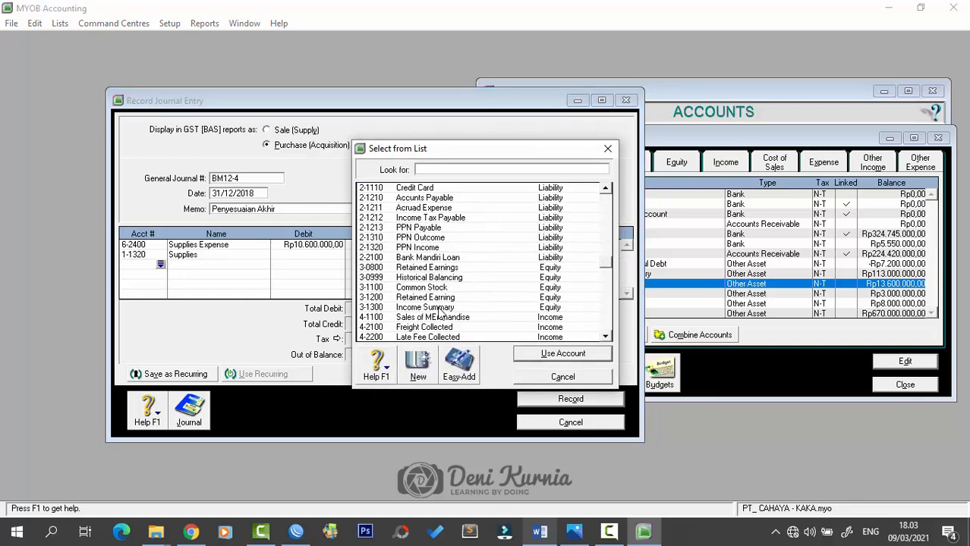
scroll(442, 323, down, 6)
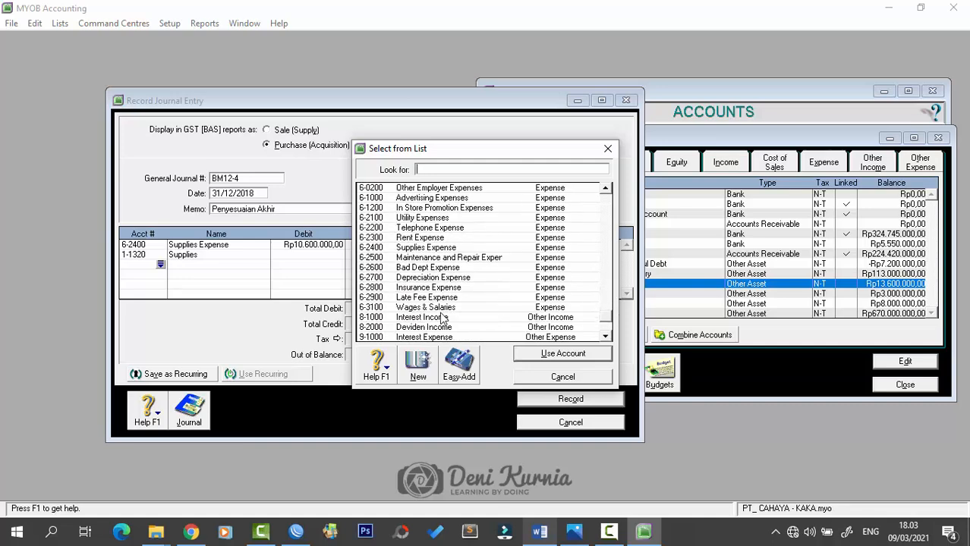
click(438, 288)
click(542, 357)
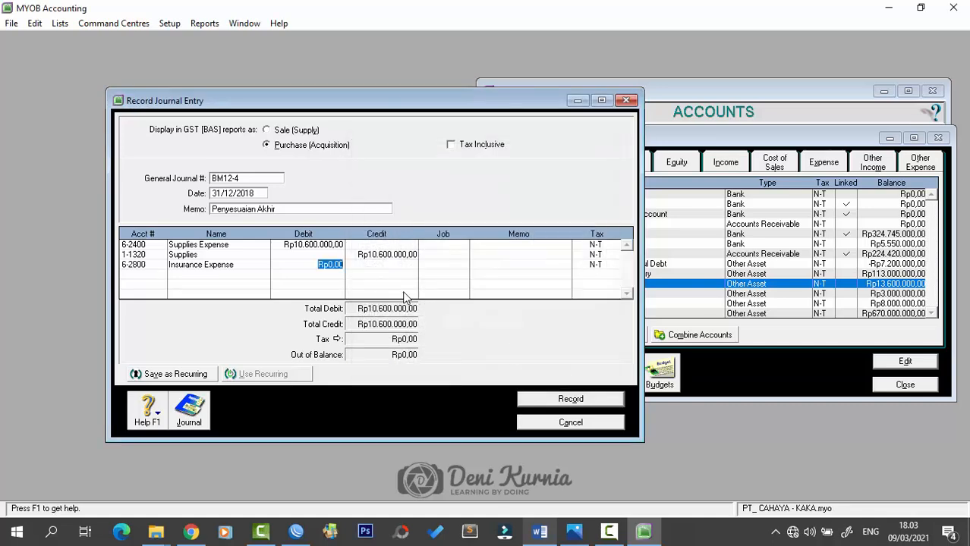
text(1.500.00)
key(Tab)
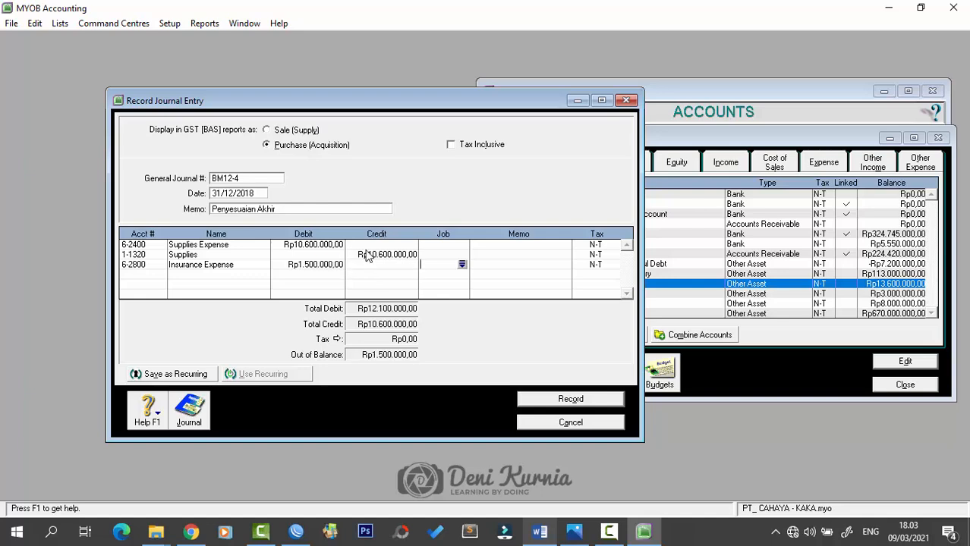
- Credit 1-1420 Prepaid Insurance for Rp1.500.000 on the fourth line
click(157, 279)
click(160, 274)
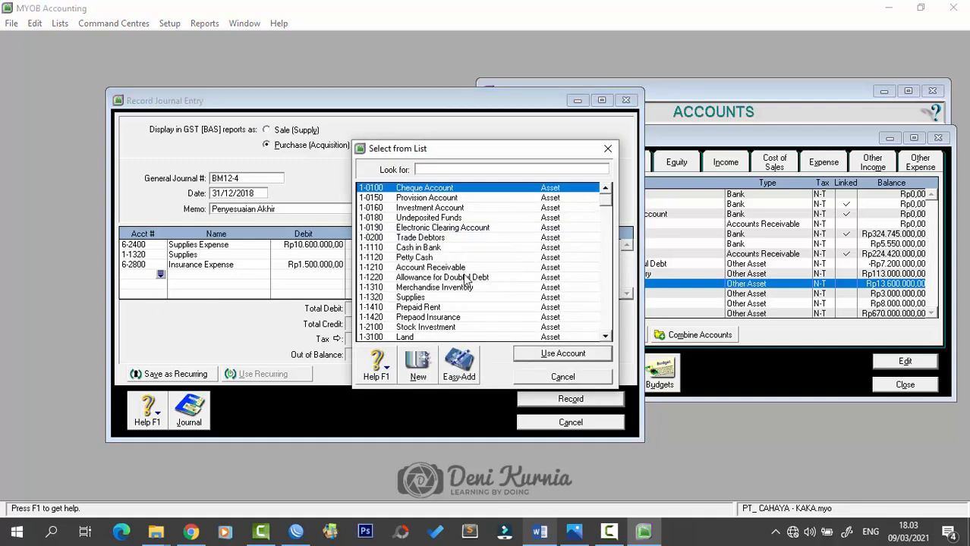
scroll(464, 296, down, 2)
scroll(457, 307, down, 1)
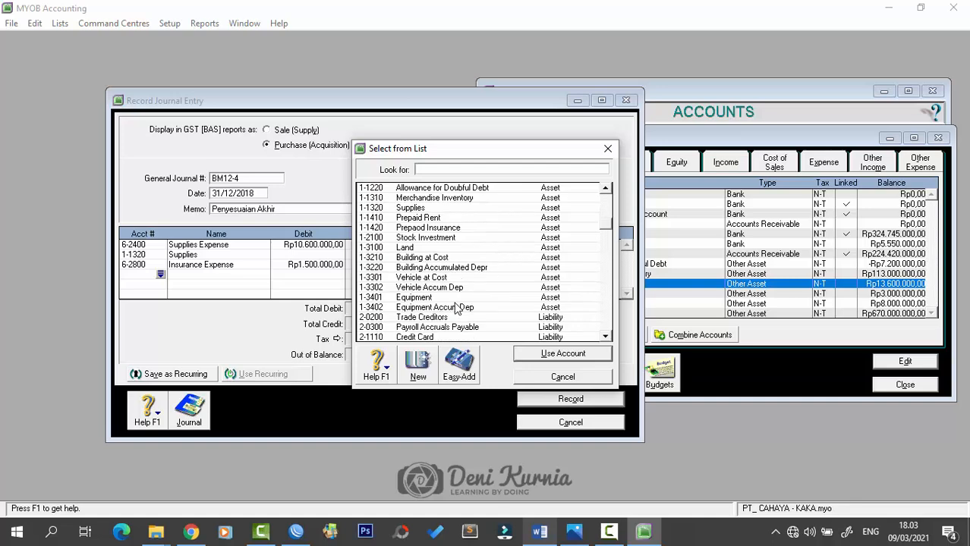
click(456, 228)
click(562, 354)
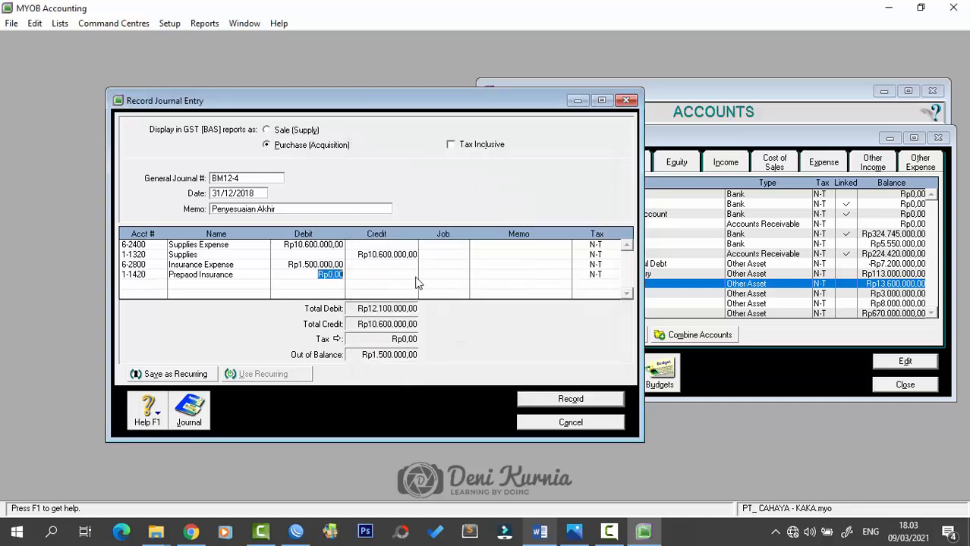
click(398, 275)
key(Tab)
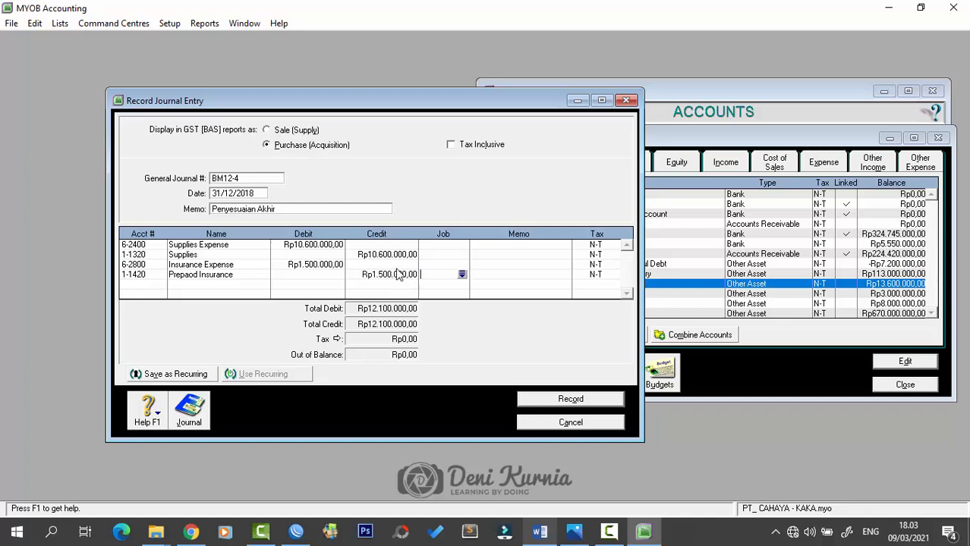
- Record the balanced BM12-4 journal, close it, and read the BM12-6 memo in Word
click(570, 400)
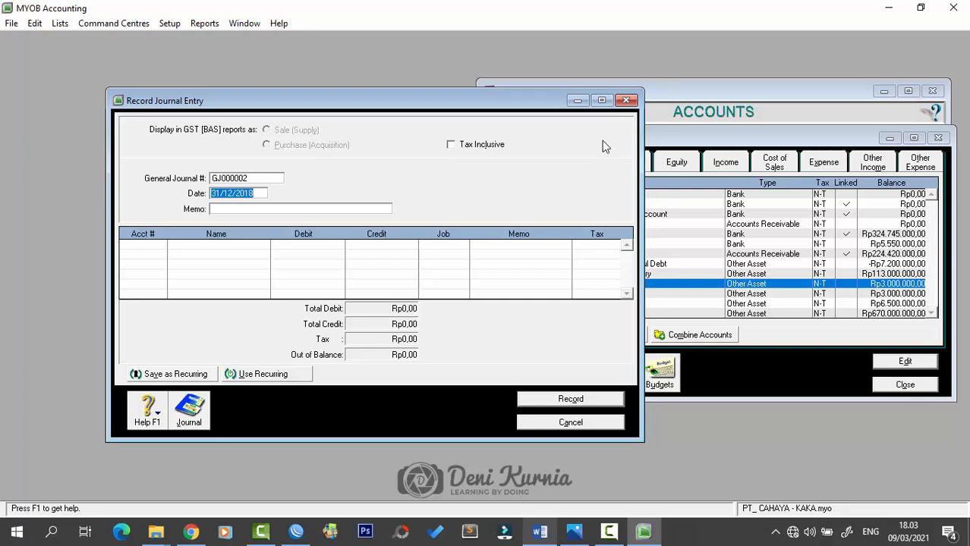
click(625, 101)
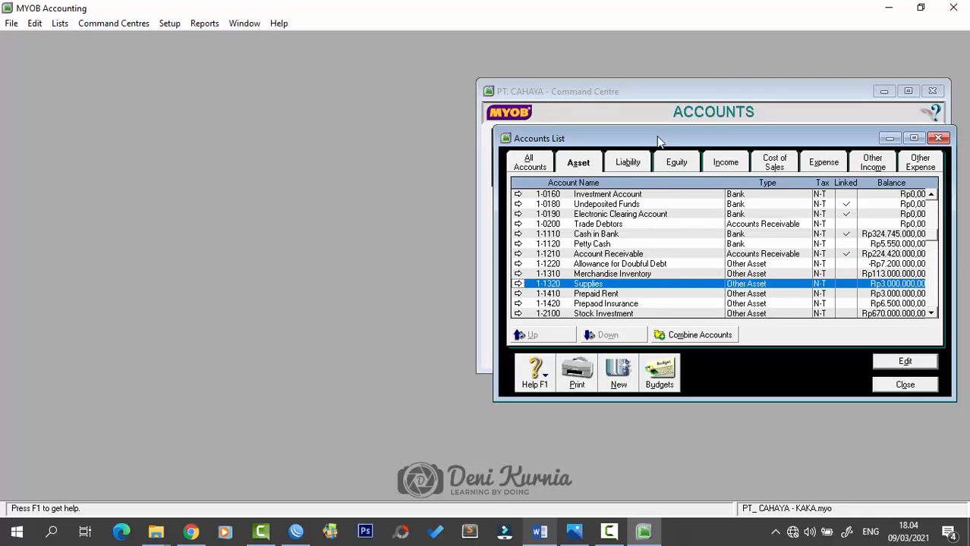
drag(658, 138, 390, 154)
click(529, 529)
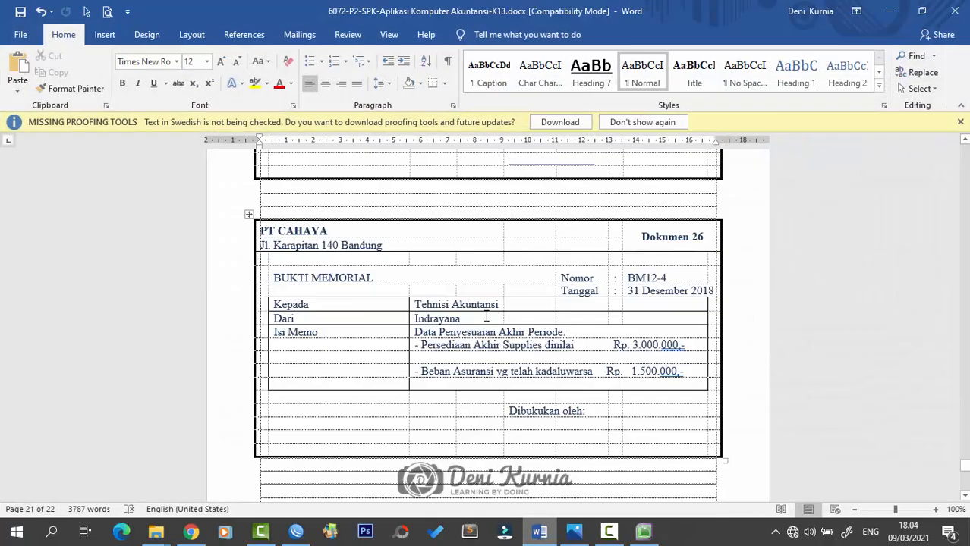
scroll(513, 377, down, 10)
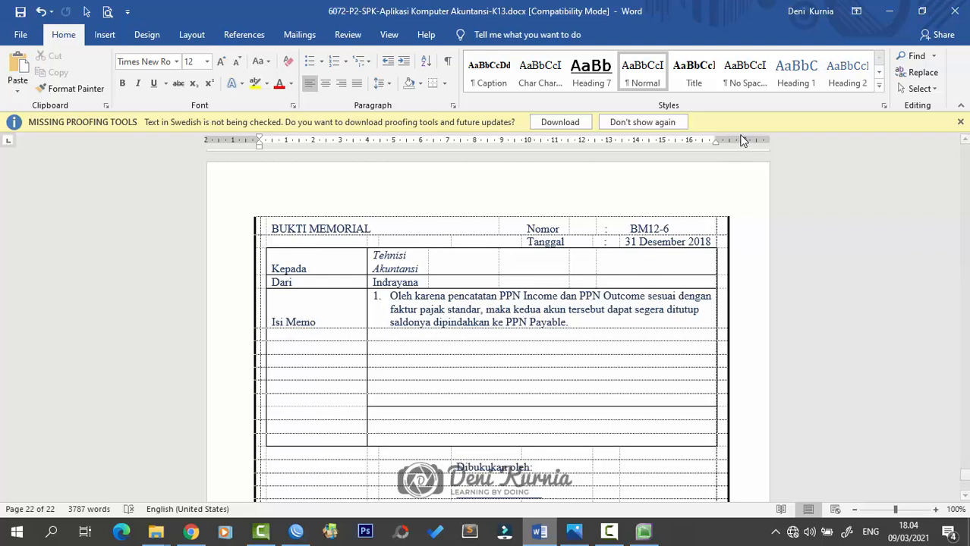
- Place the Accounts List's Liability tab, with PPN Payable, Outcome and Income balances, beside the Command Centre
click(890, 10)
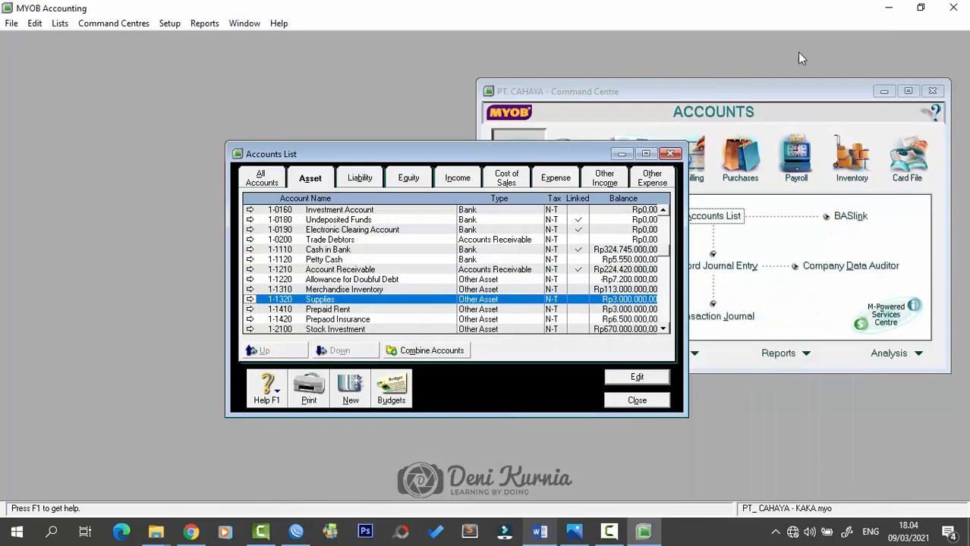
drag(677, 98, 535, 115)
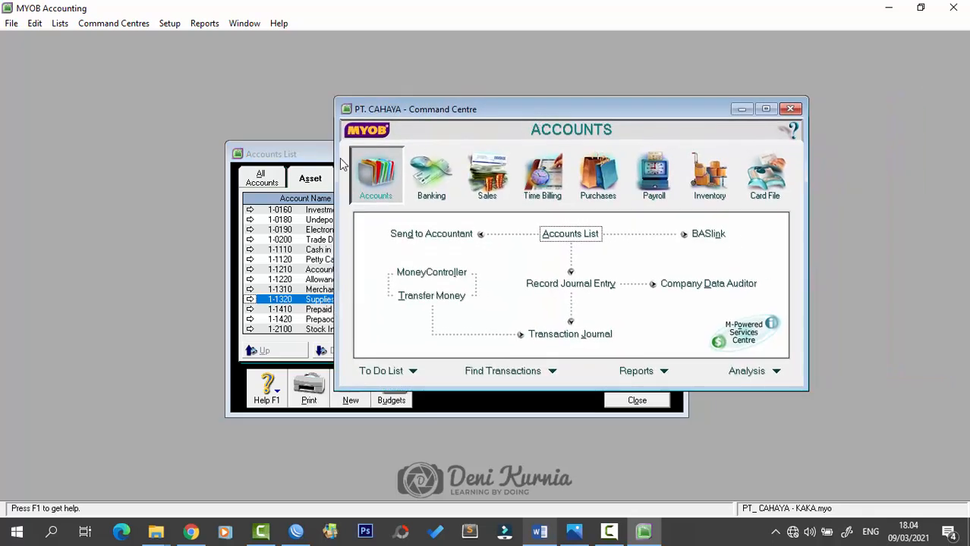
click(296, 164)
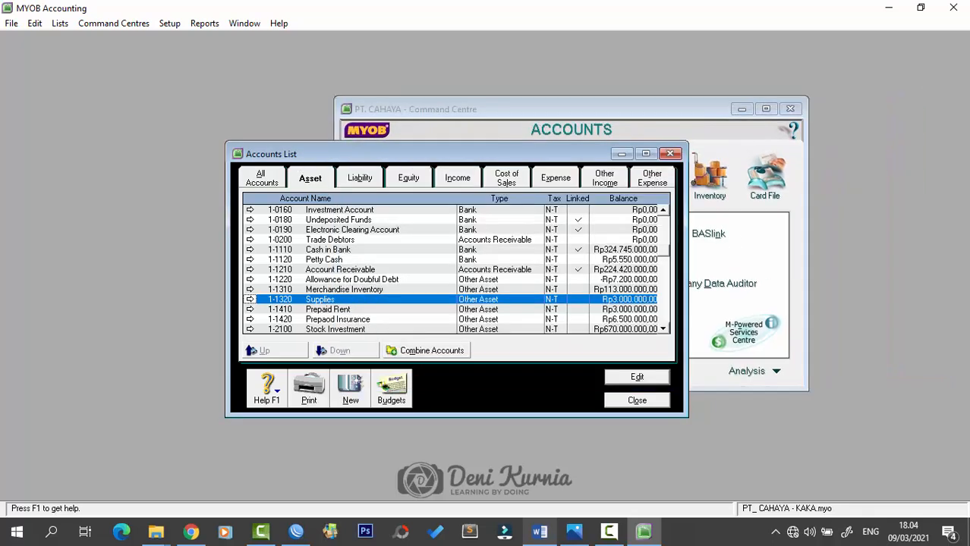
click(574, 532)
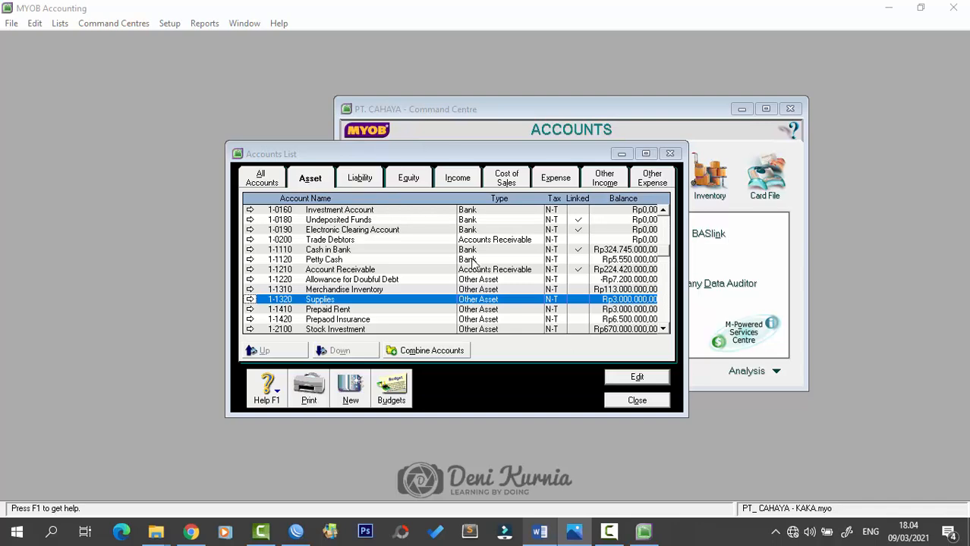
drag(507, 147, 714, 141)
click(589, 173)
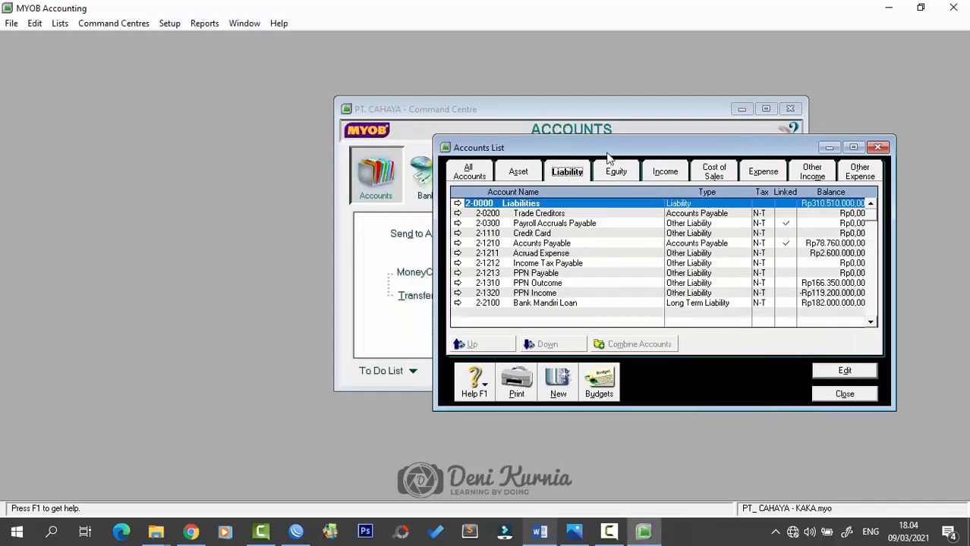
drag(612, 148, 635, 151)
drag(631, 105, 446, 128)
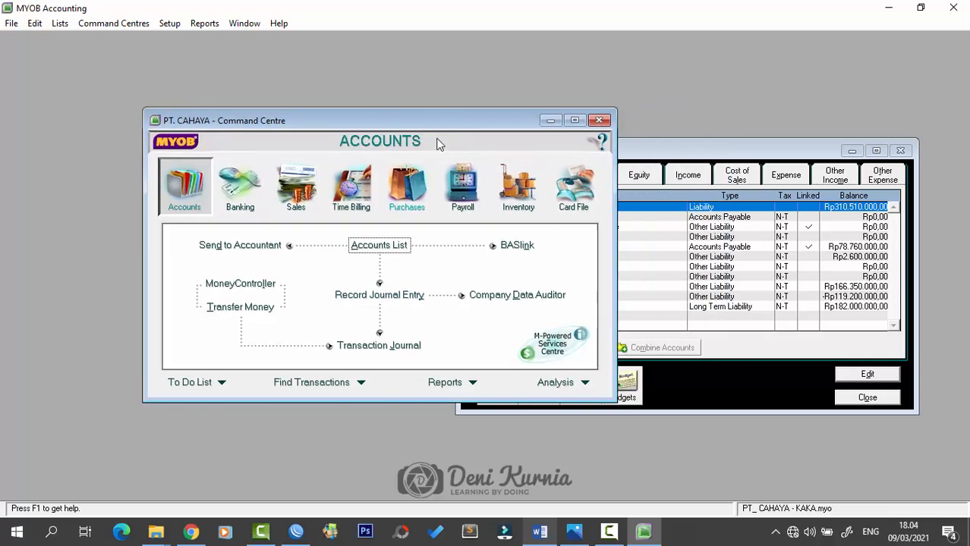
drag(501, 115, 409, 113)
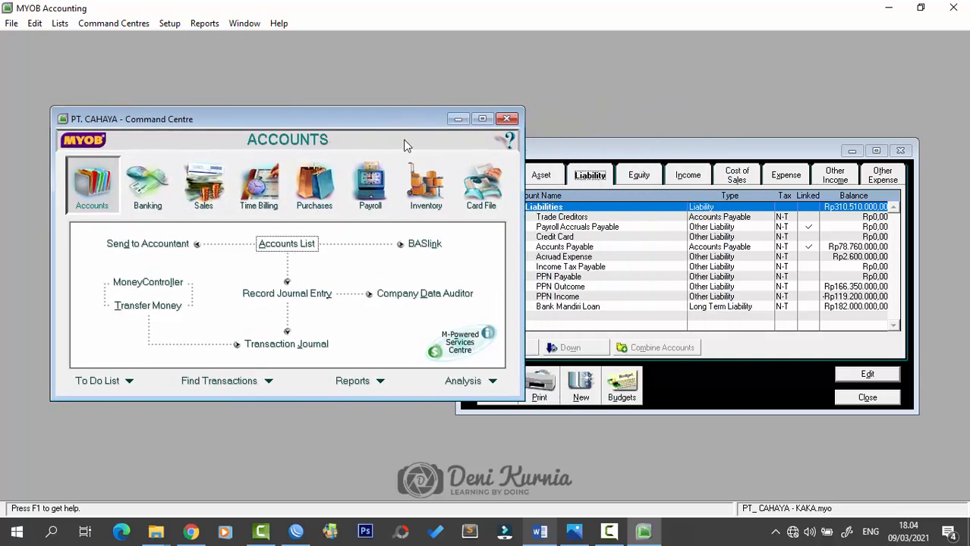
click(312, 294)
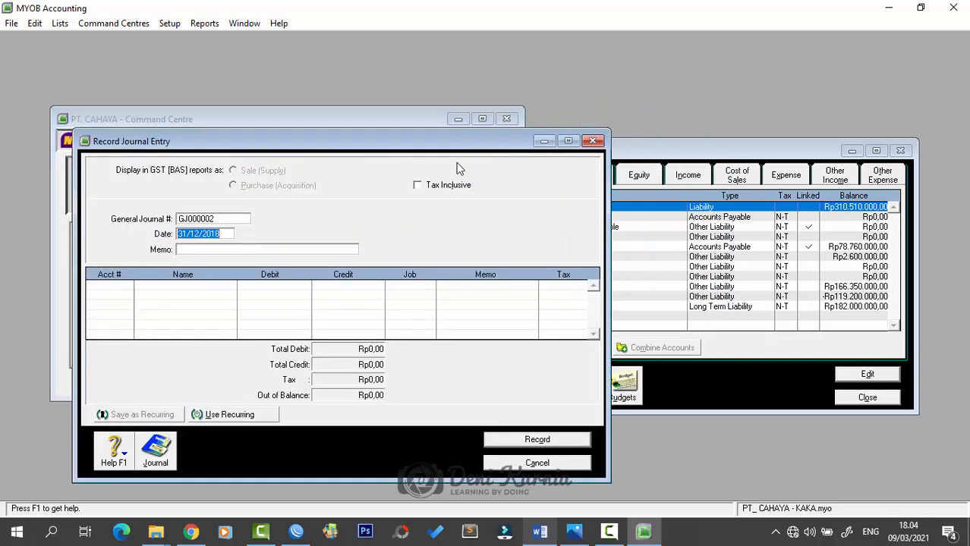
- Number the new general journal BM12-6 with the memo 'Penutupan PPN'
click(240, 220)
key(Caps_Lock)
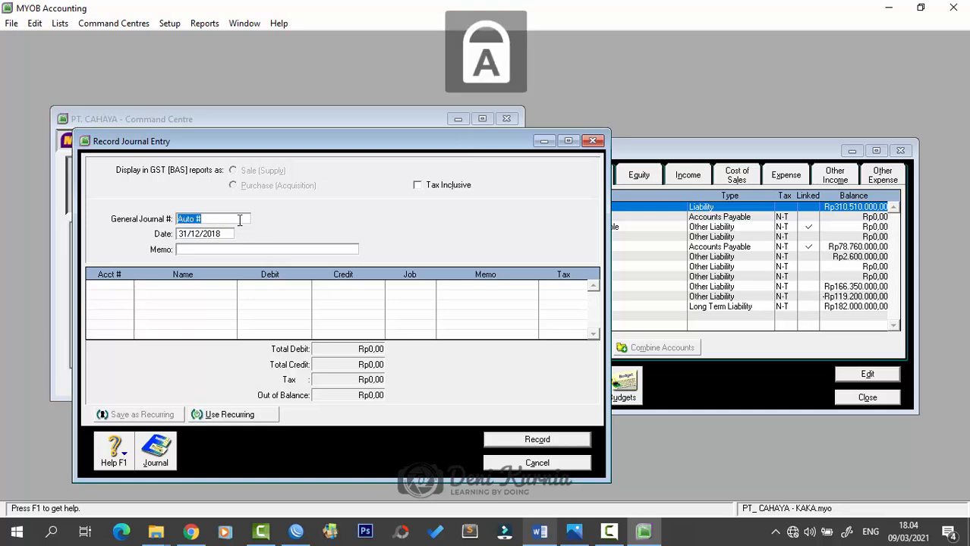
text(BM12-)
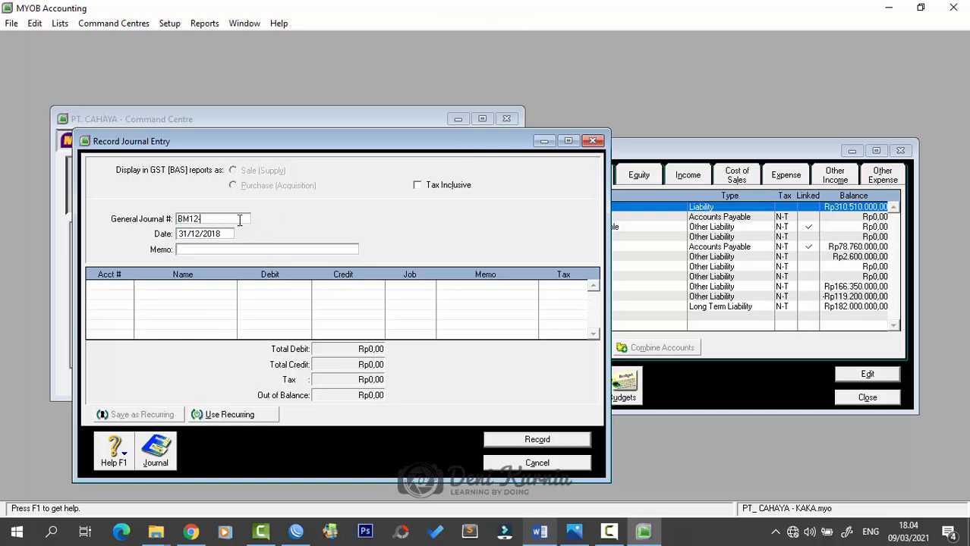
text(6)
key(Tab)
key(Tab)
key(Caps_Lock)
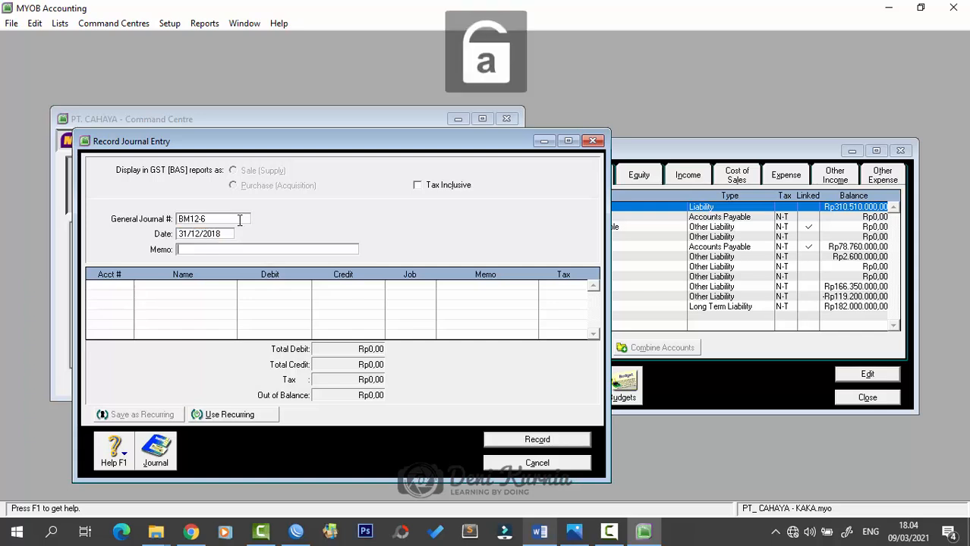
text(Penutup)
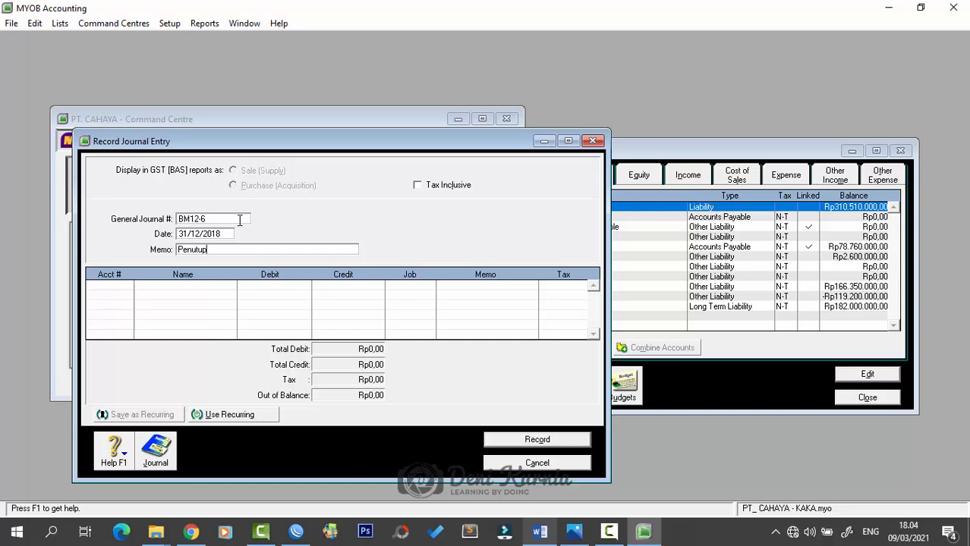
text(an PPN)
key(Tab)
drag(510, 143, 490, 126)
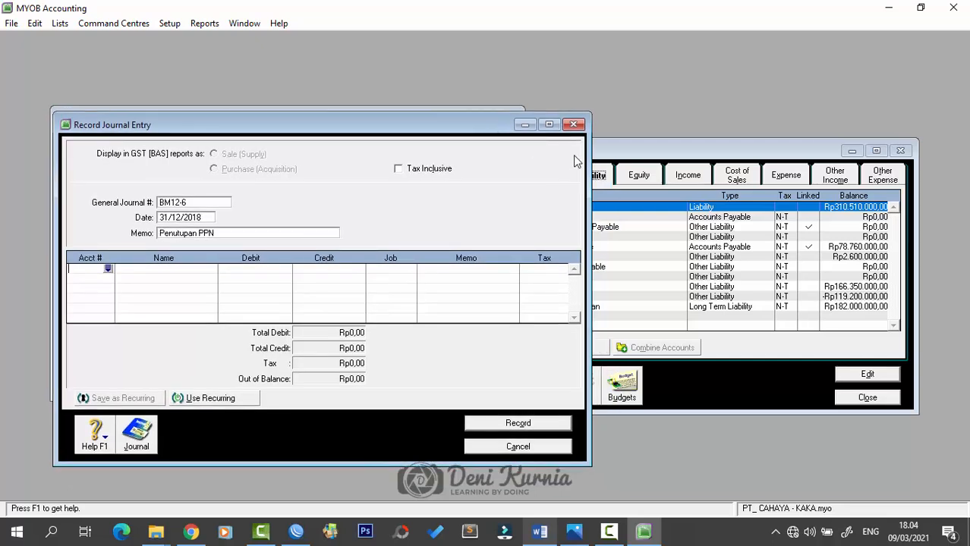
- Debit 2-1310 PPN Outcome for Rp166.350.000 on the first line
drag(732, 153, 755, 159)
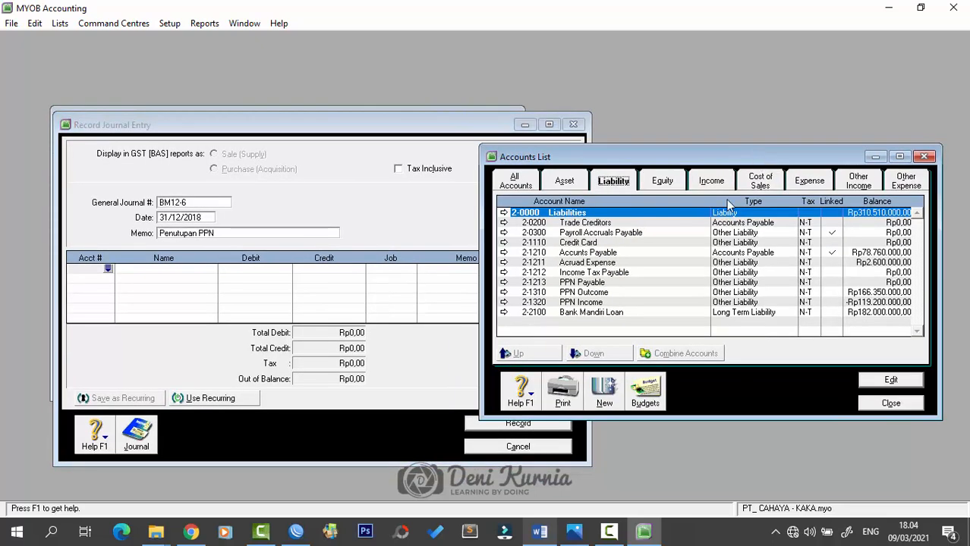
click(598, 293)
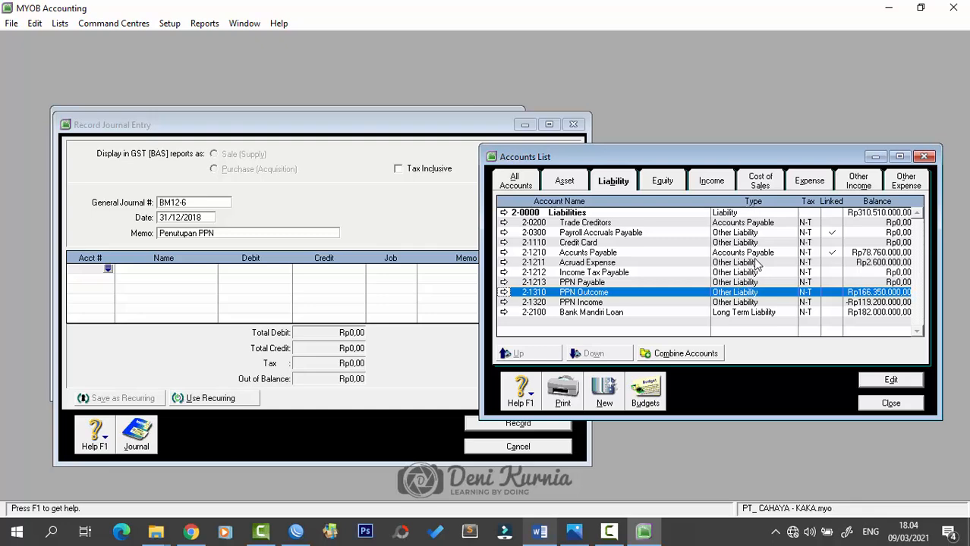
click(108, 269)
scroll(442, 300, down, 6)
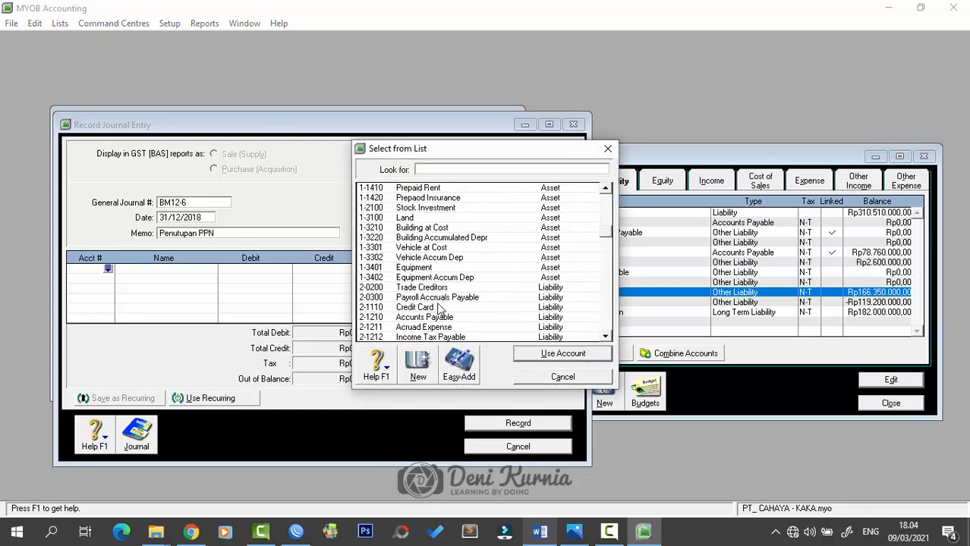
click(439, 298)
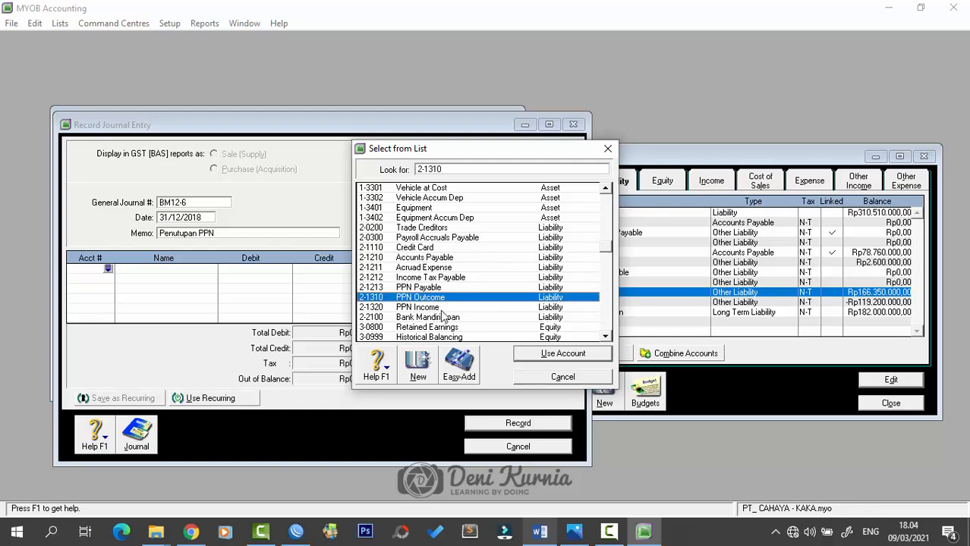
click(536, 354)
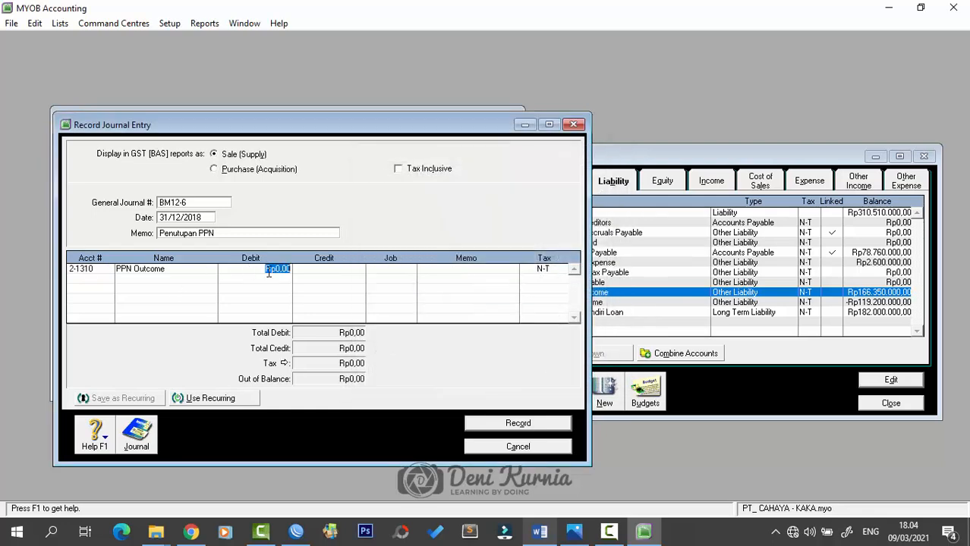
text(166.350.00)
key(Tab)
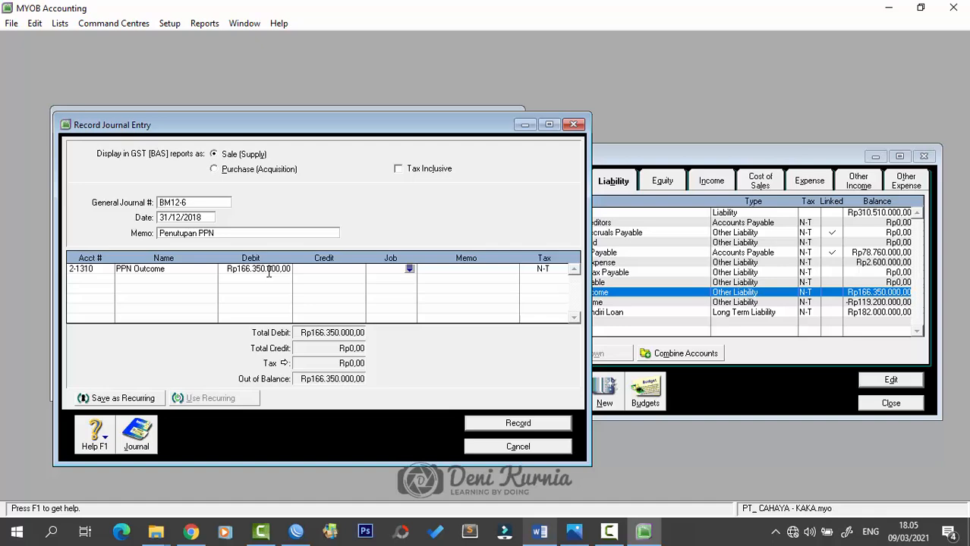
- Credit 2-1320 PPN Income for Rp119.200.000 on the second line
click(108, 280)
click(109, 279)
scroll(438, 331, down, 4)
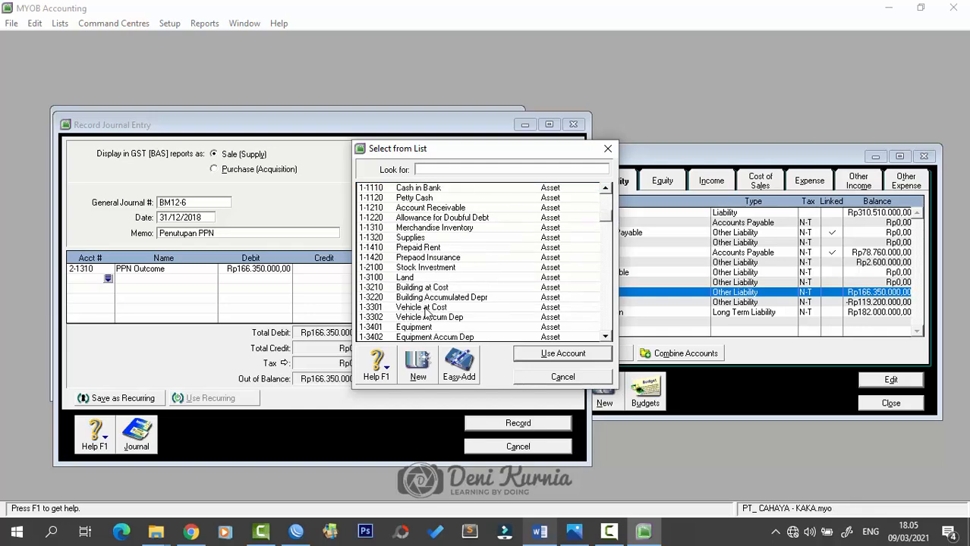
scroll(438, 332, down, 4)
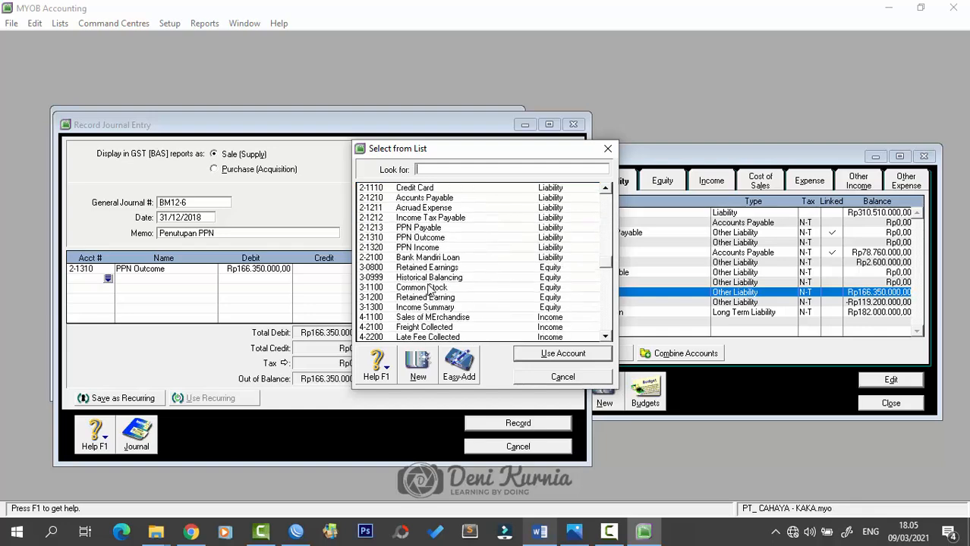
click(435, 248)
click(543, 354)
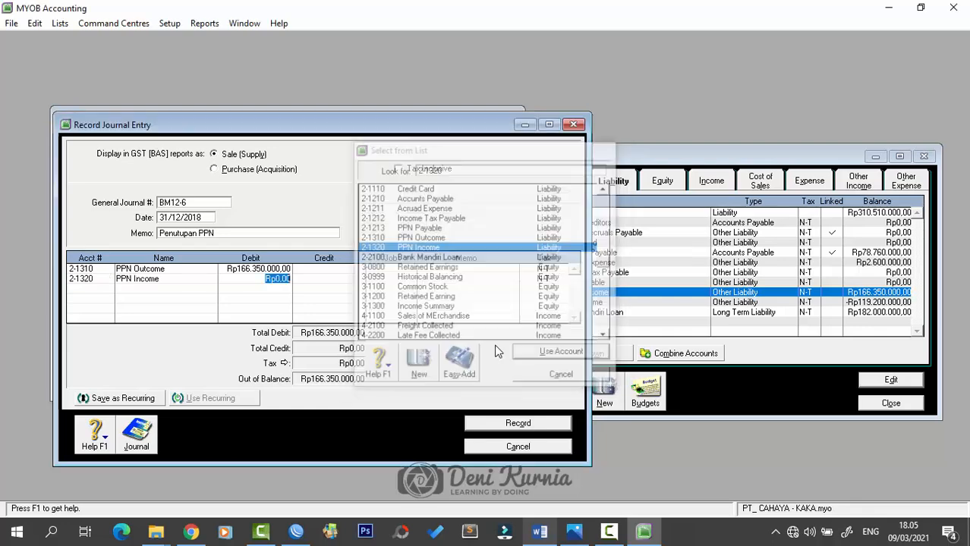
click(320, 279)
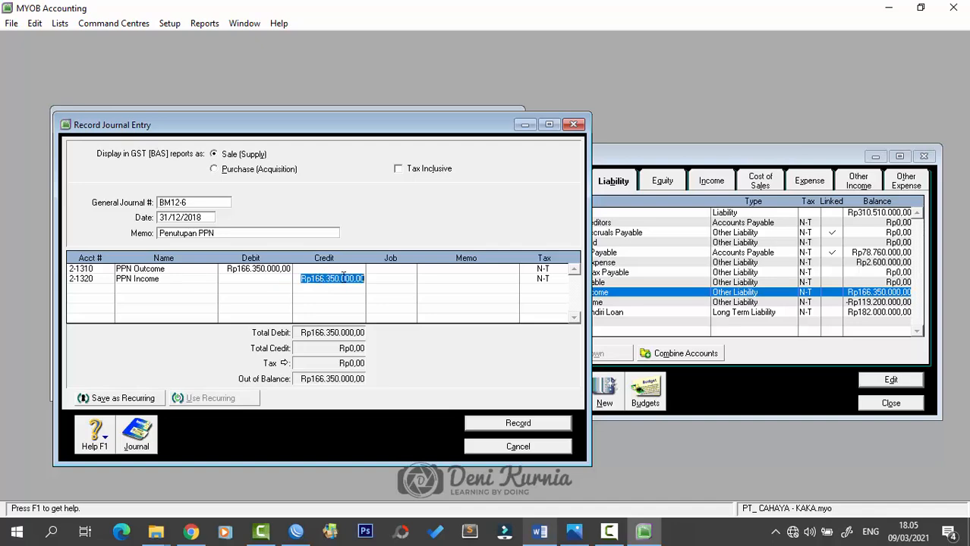
drag(661, 156, 678, 165)
drag(436, 125, 410, 122)
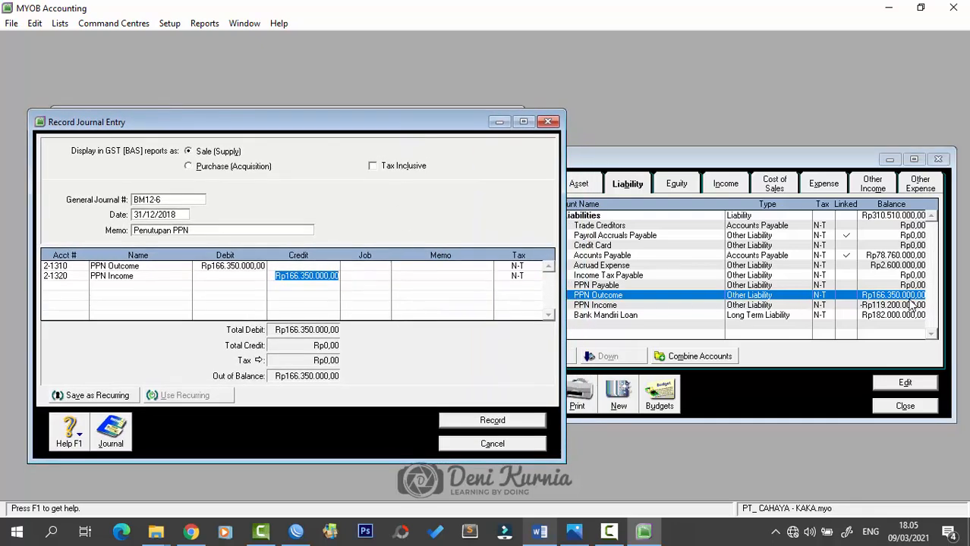
click(907, 305)
click(310, 281)
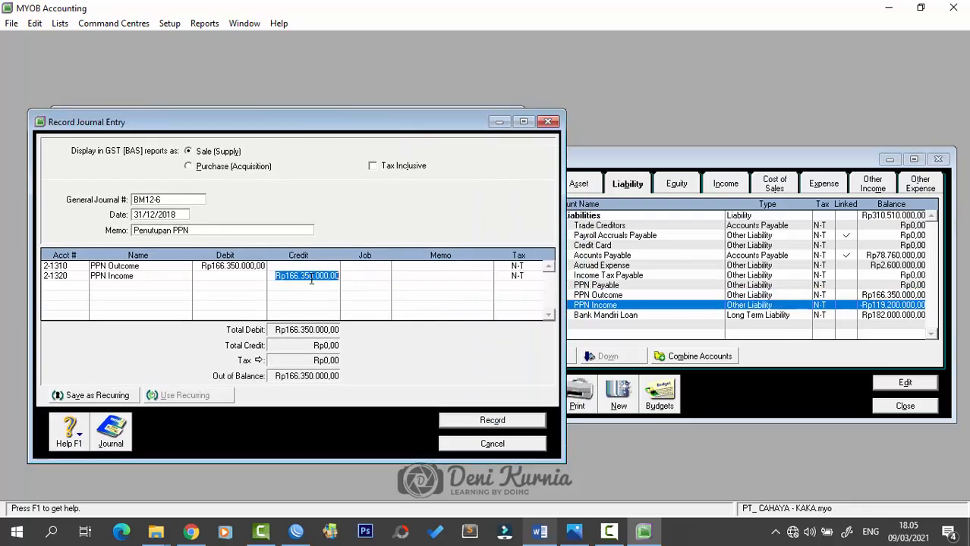
text(119)
key(Tab)
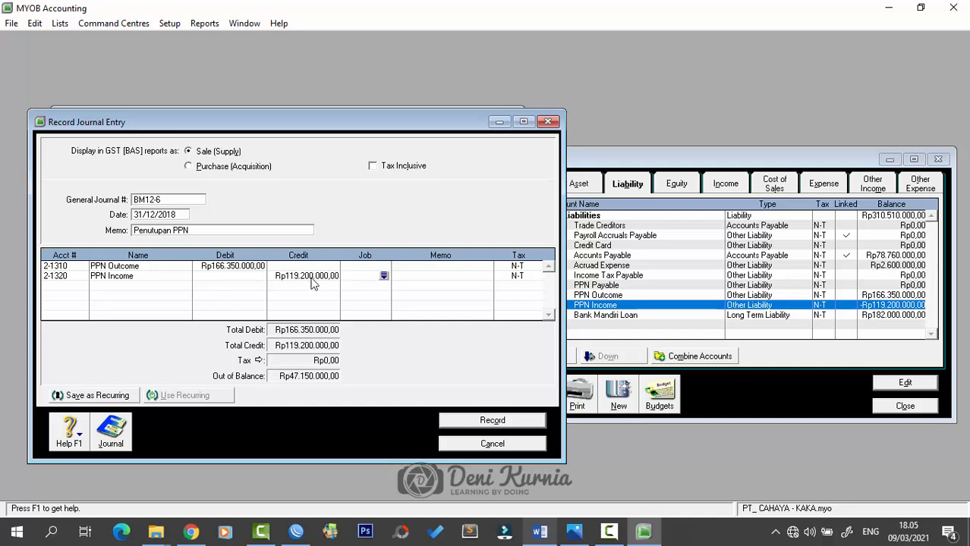
- Credit the balancing Rp47.150.000 to 2-1213 PPN Payable on the third line
click(55, 290)
click(82, 285)
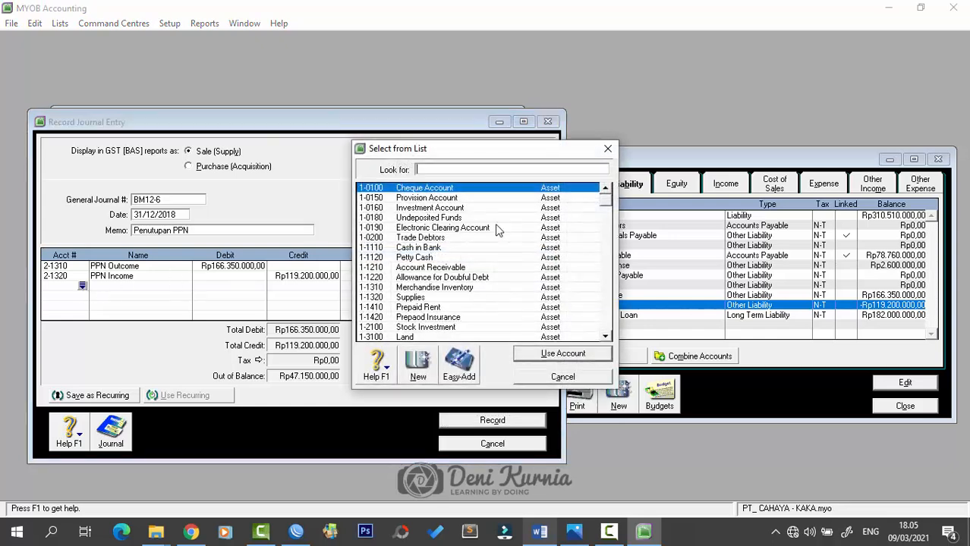
scroll(494, 269, down, 3)
scroll(458, 285, down, 2)
scroll(458, 286, down, 1)
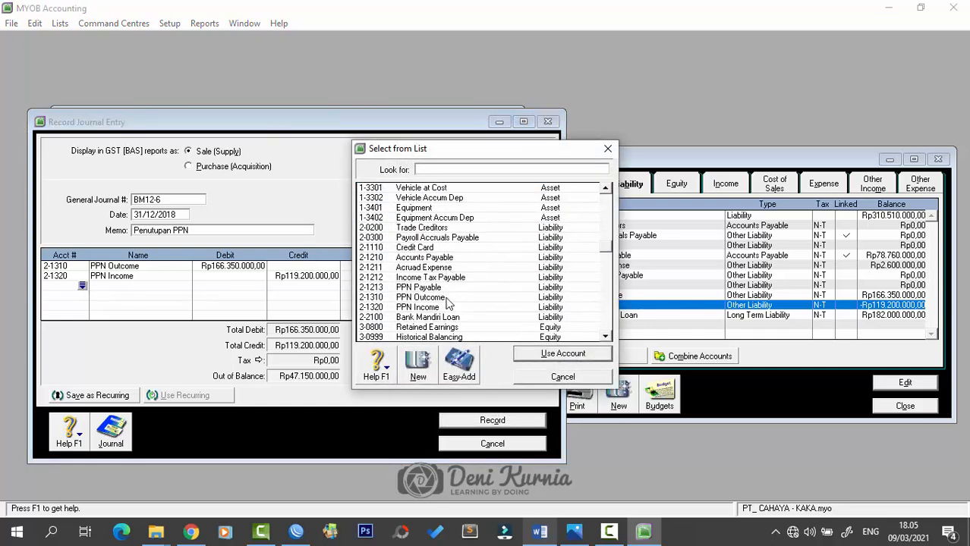
click(440, 287)
click(532, 355)
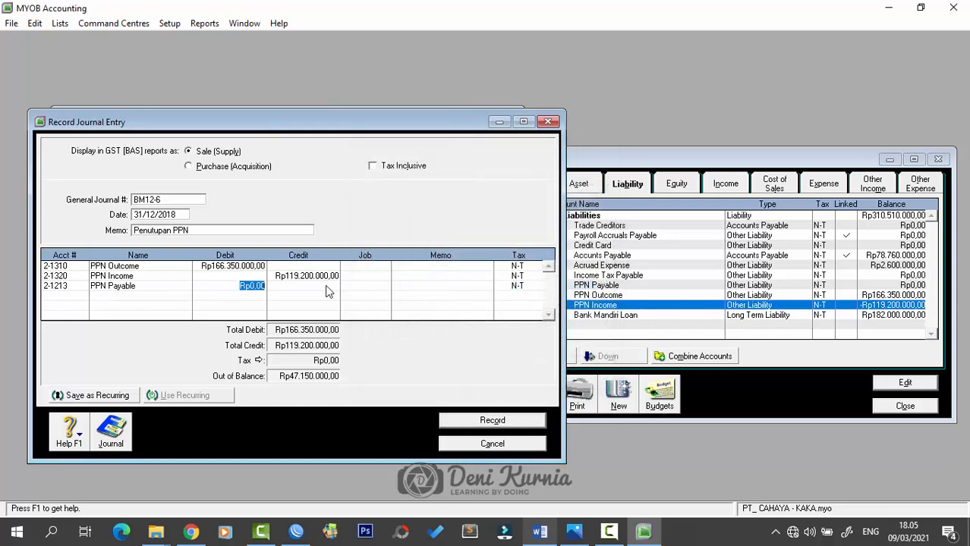
key(Tab)
key(Tab)
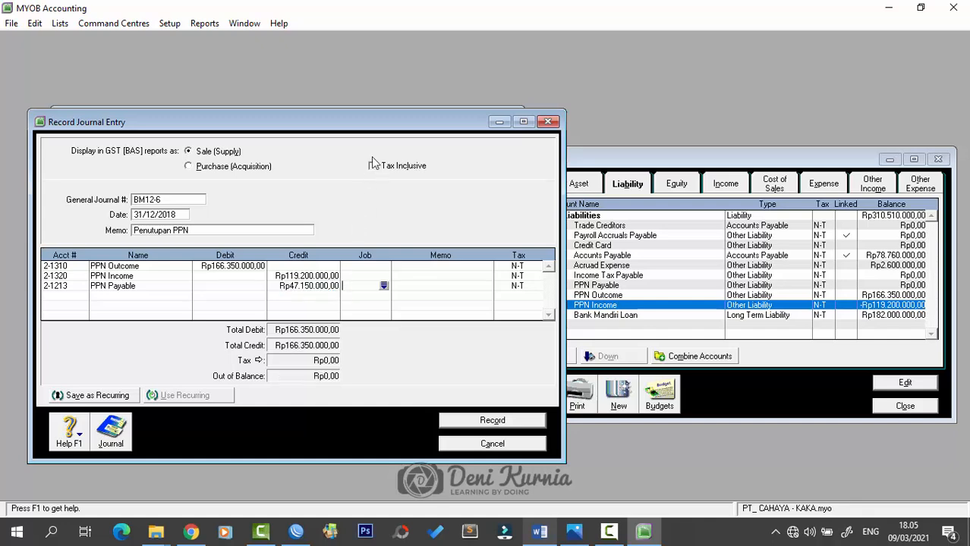
- Record the balanced BM12-6 journal and close the entry window
drag(387, 121, 556, 118)
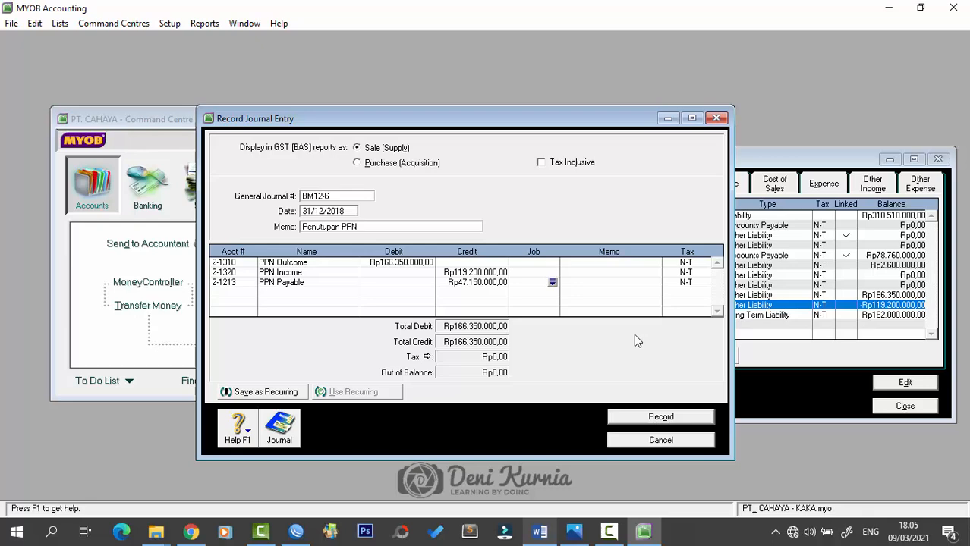
click(657, 414)
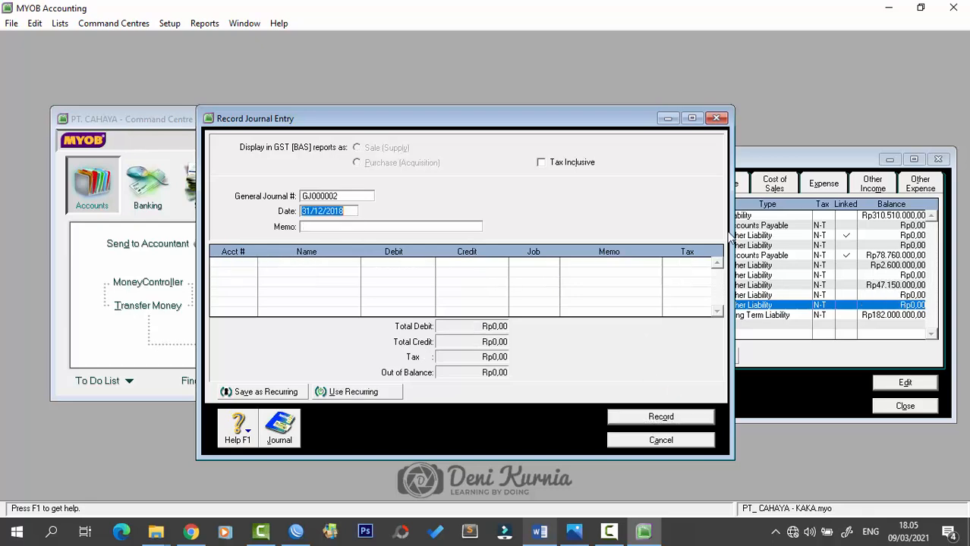
click(716, 119)
- Close the Accounts List, leaving just the PT. CAHAYA Command Centre
drag(765, 159, 558, 150)
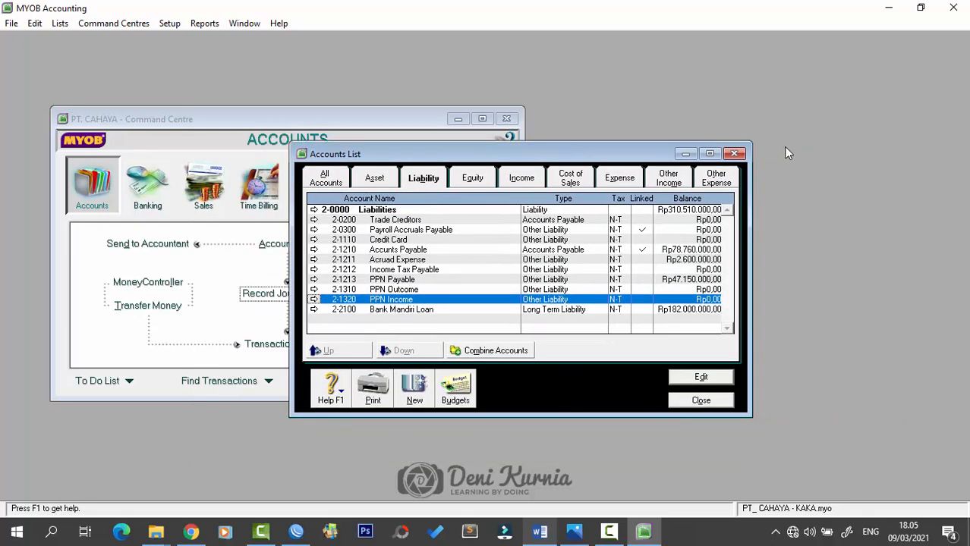
click(736, 154)
drag(385, 120, 489, 145)
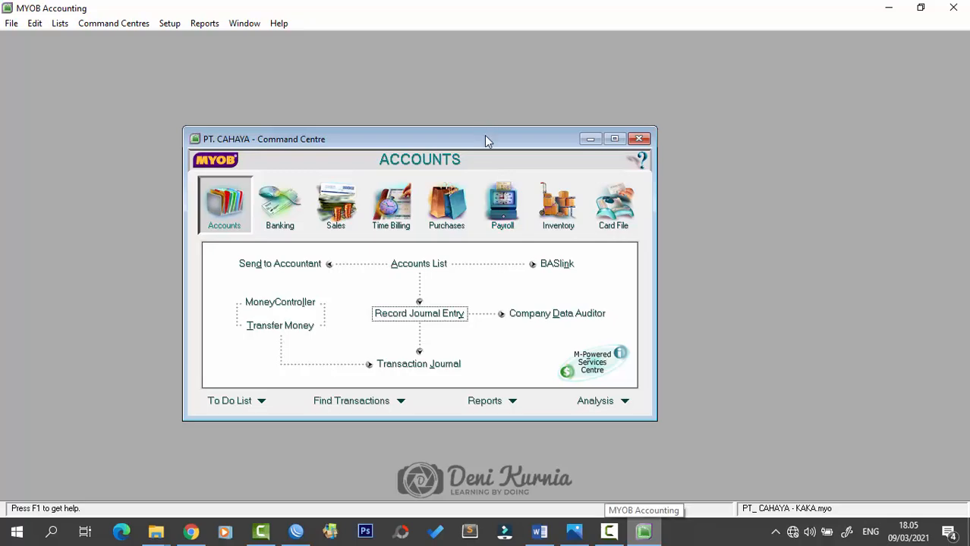
drag(484, 137, 545, 145)
- View the BM12-6 BUKTI MEMORIAL page in Word, then minimise Word
click(533, 541)
right_click(534, 541)
scroll(532, 366, down, 5)
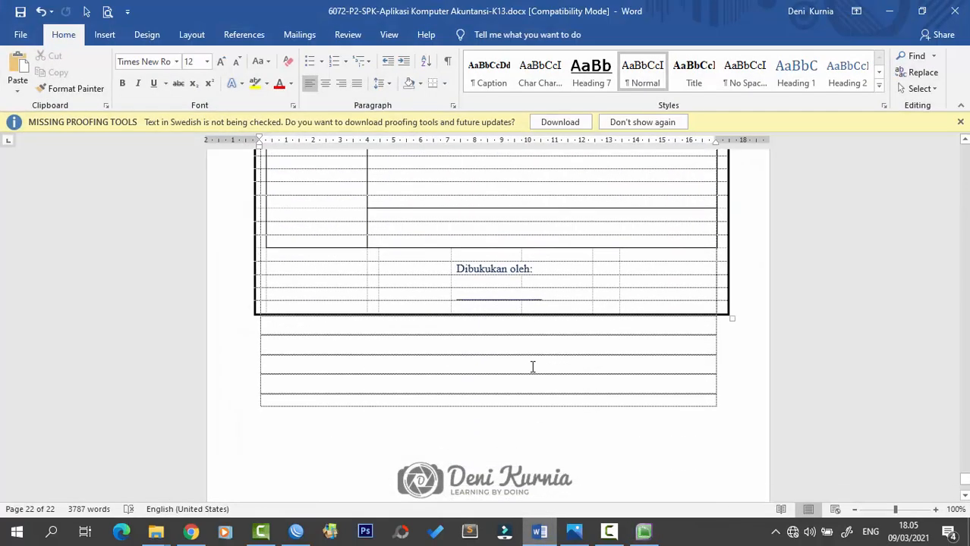
click(264, 303)
scroll(265, 296, up, 5)
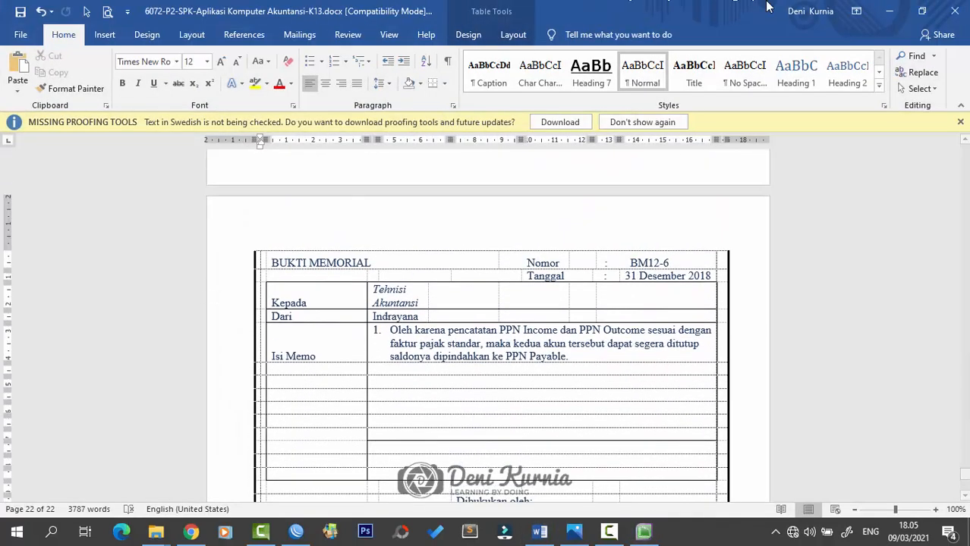
click(889, 10)
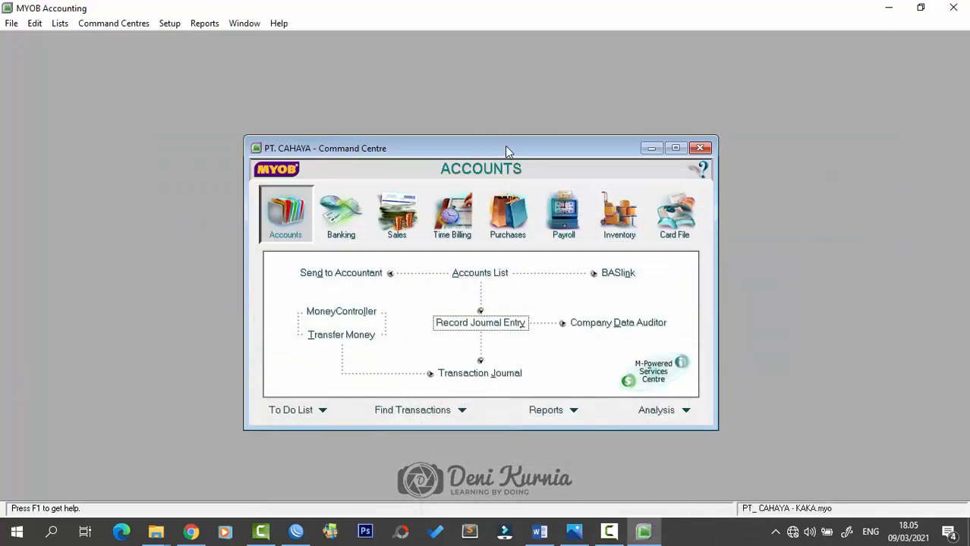
drag(507, 150, 504, 137)
- Display the Standard Balance Sheet for December 2018 from the Index to Reports
click(208, 25)
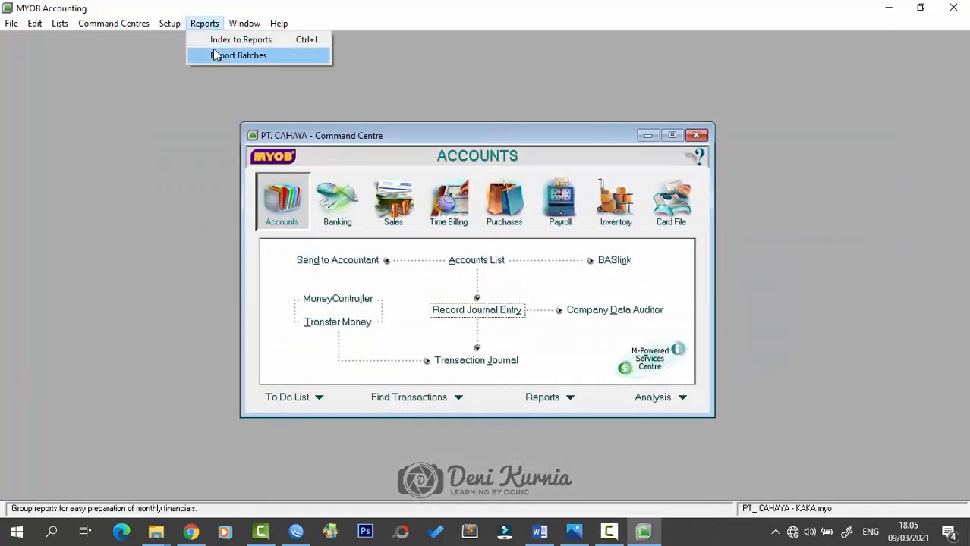
click(216, 39)
drag(478, 158, 462, 112)
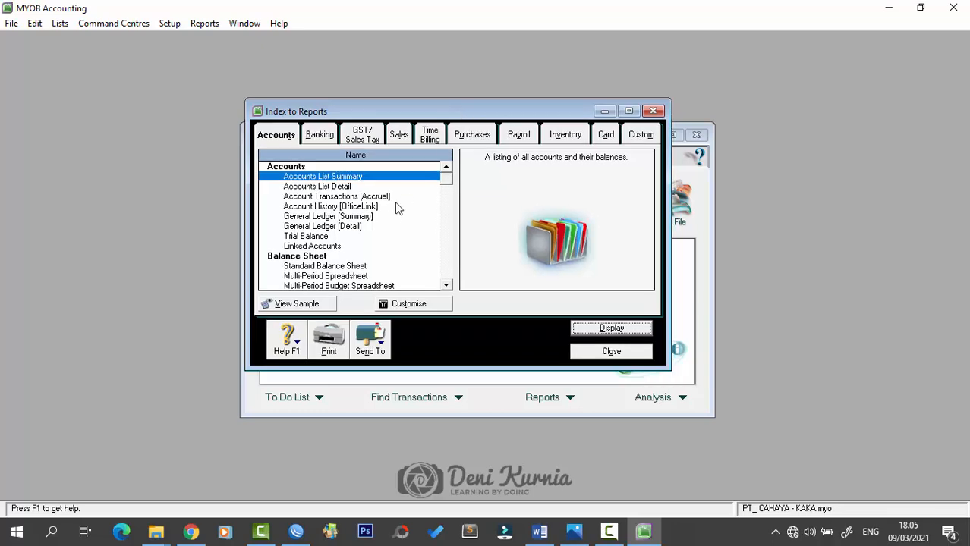
scroll(396, 208, down, 2)
click(334, 212)
click(601, 330)
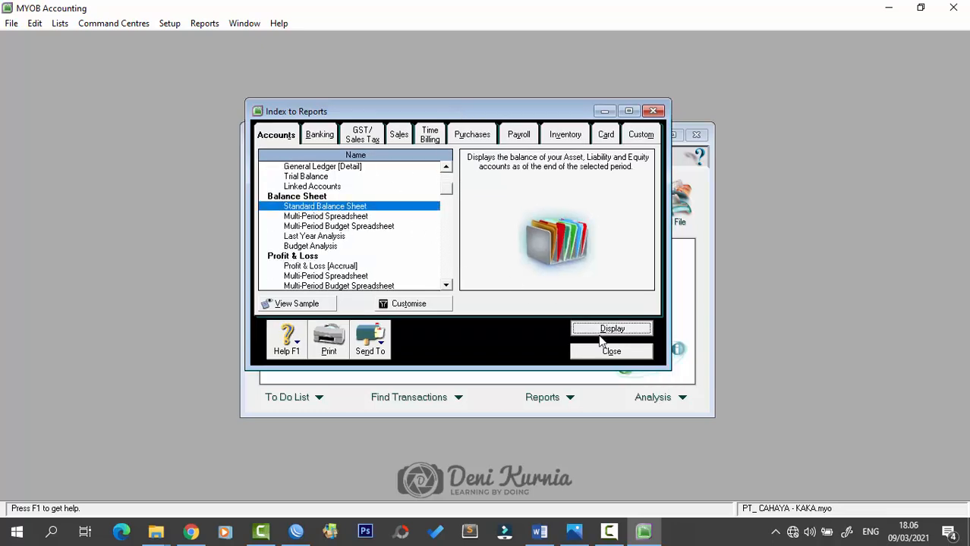
- Enlarge and scroll the Balance Sheet through Rp2.267.715.000,00 total assets to Equity, then close it
drag(425, 134, 455, 159)
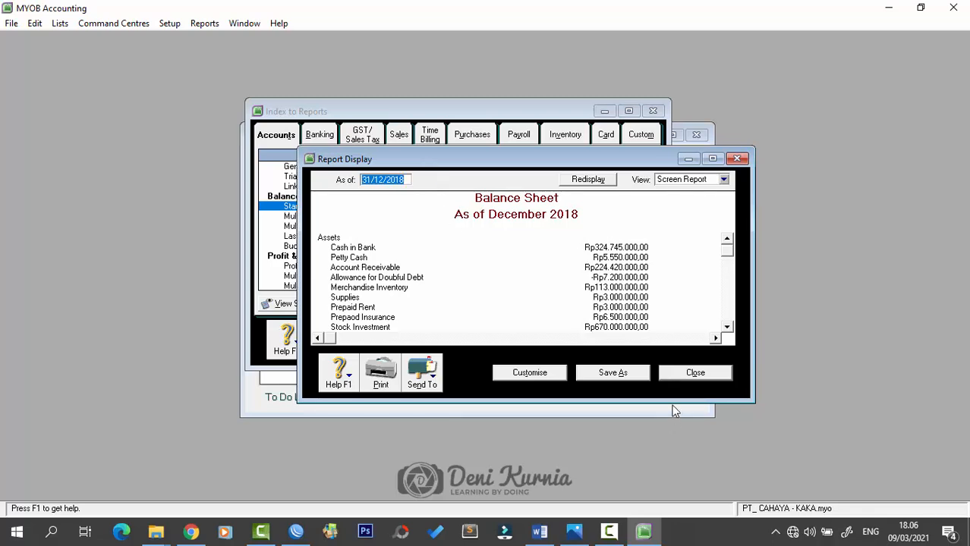
drag(671, 404, 671, 502)
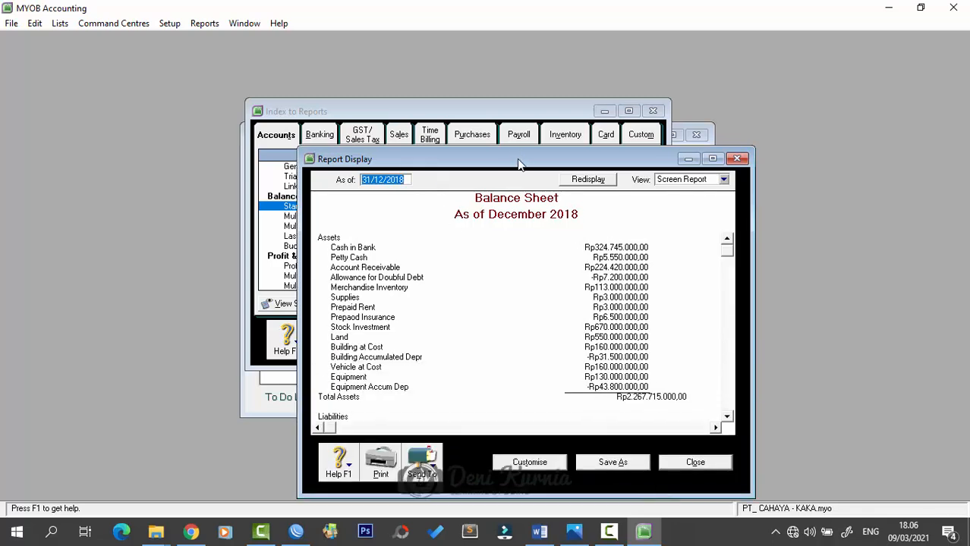
drag(517, 152, 474, 33)
scroll(600, 244, down, 3)
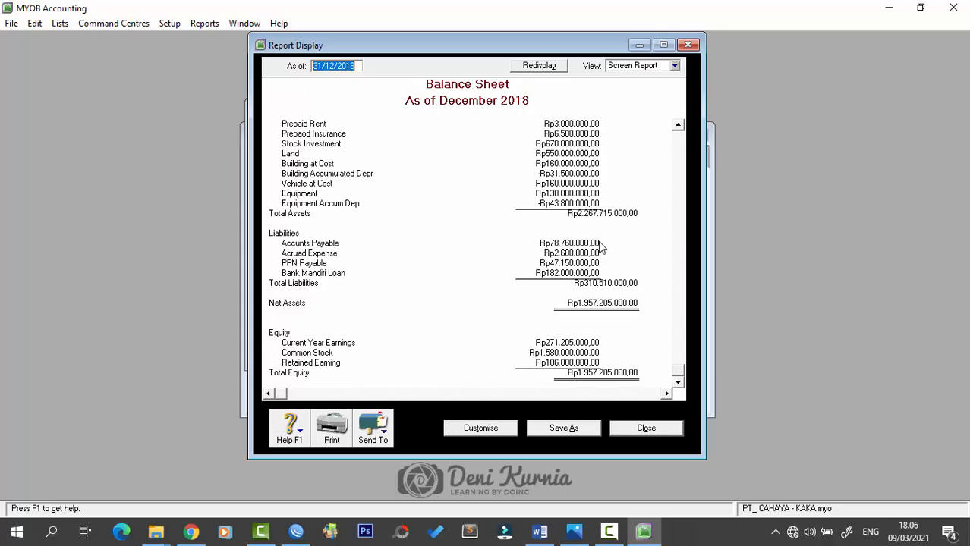
scroll(599, 247, up, 3)
drag(607, 459, 611, 497)
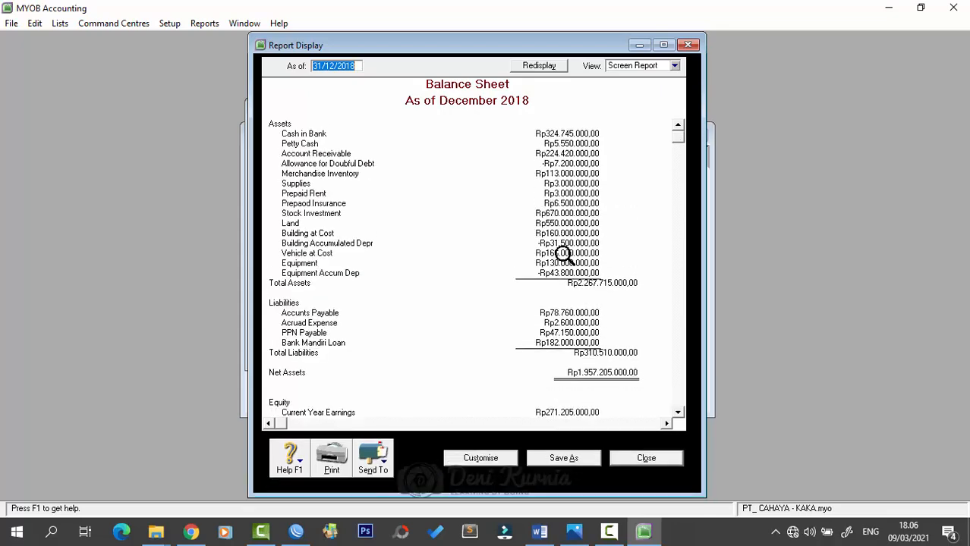
scroll(588, 356, down, 2)
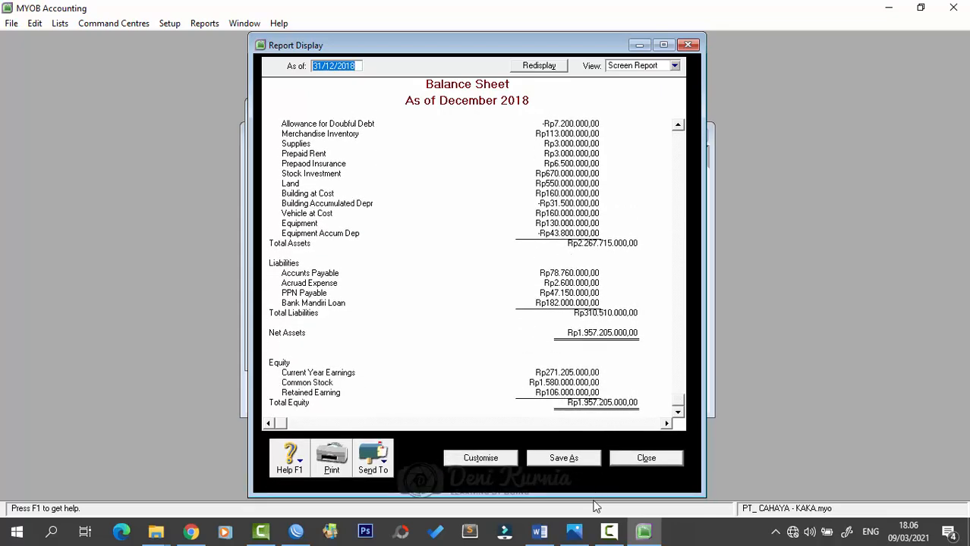
drag(595, 501, 595, 503)
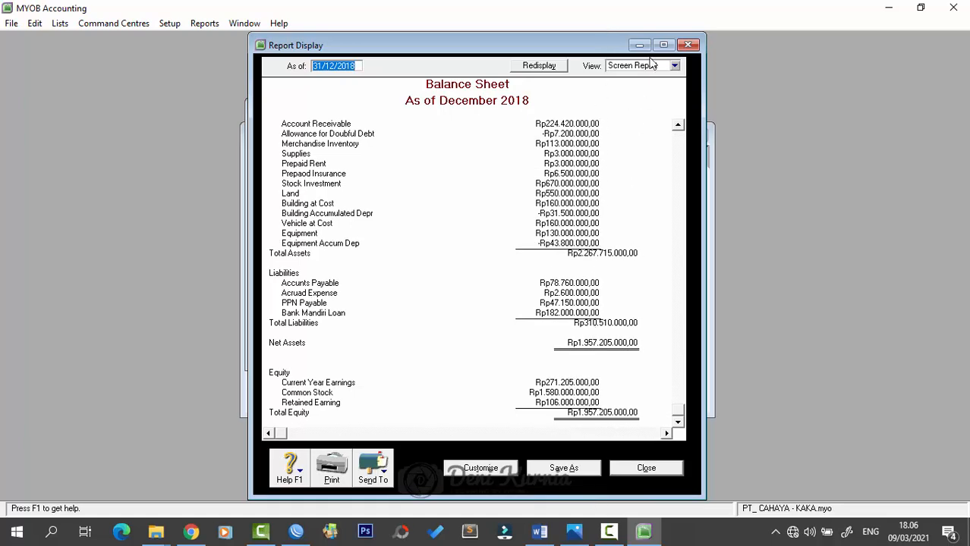
click(687, 46)
- Display the Profit & Loss [Accrual] report and enlarge it to the Rp271.205.000,00 net profit
scroll(362, 237, down, 1)
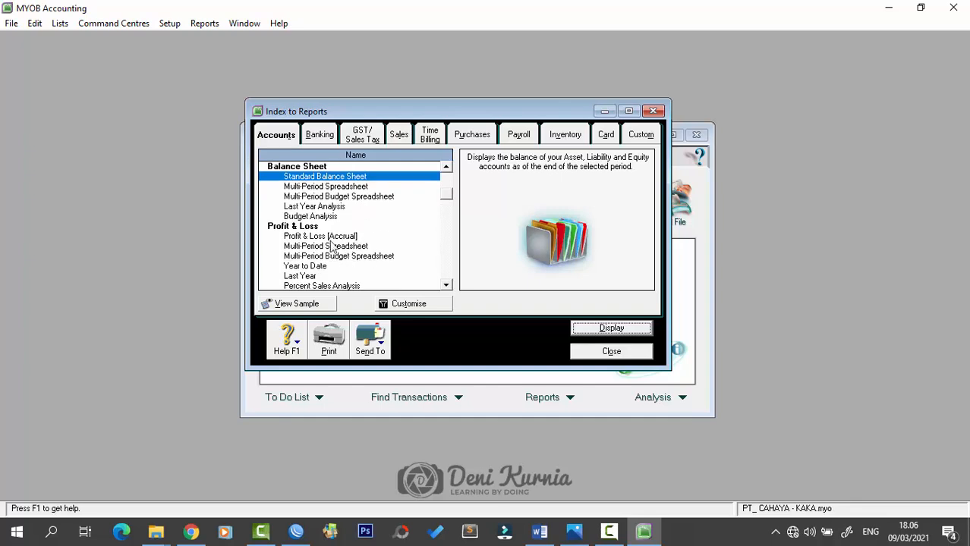
click(329, 237)
click(593, 331)
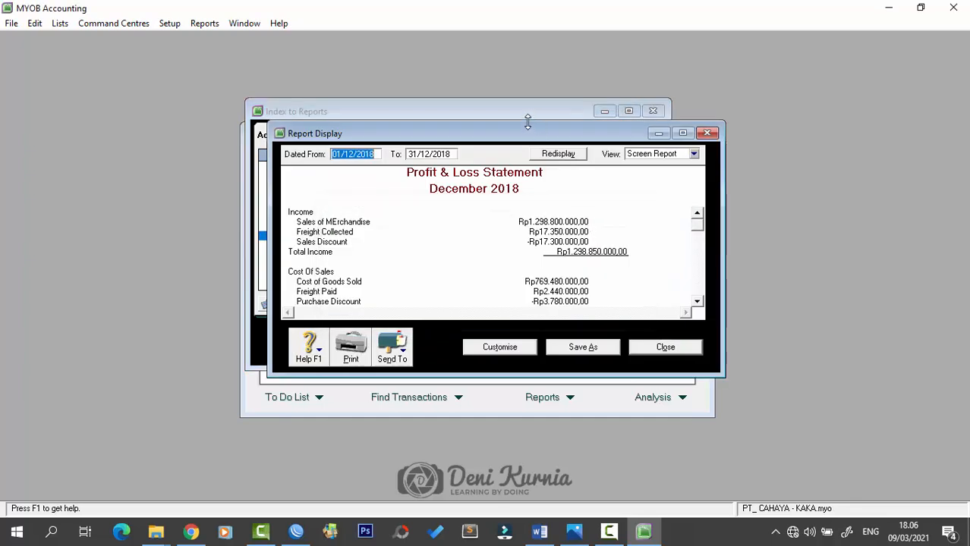
drag(528, 122, 527, 43)
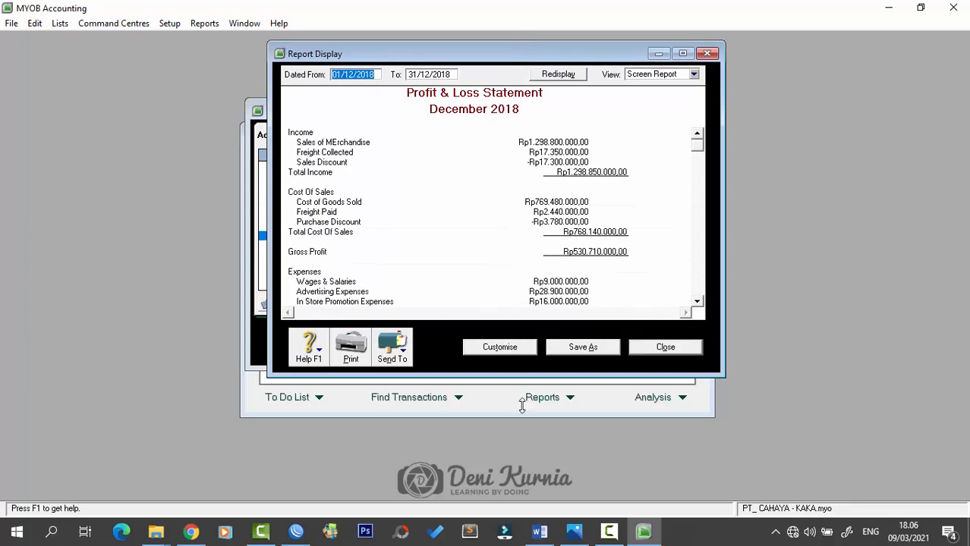
drag(521, 407, 540, 501)
drag(586, 49, 585, 35)
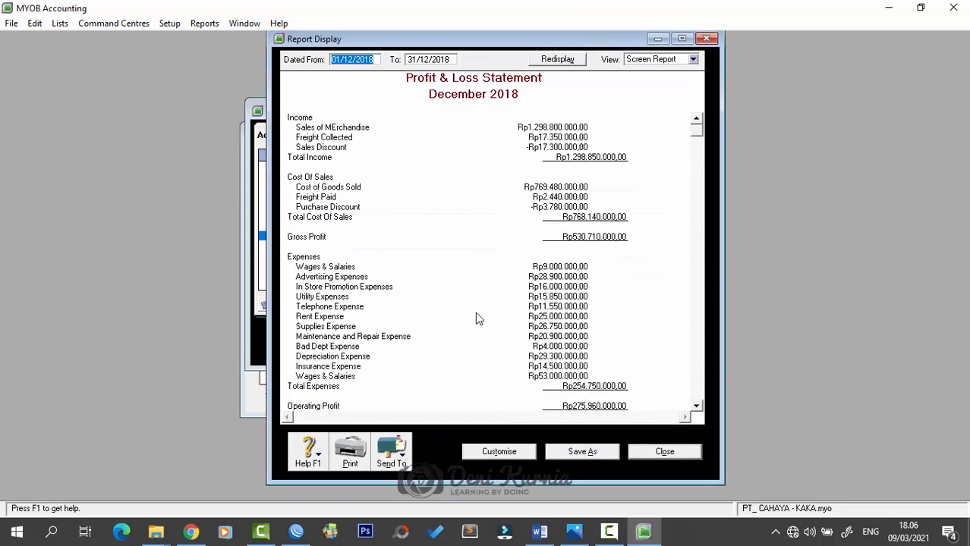
drag(488, 492, 488, 485)
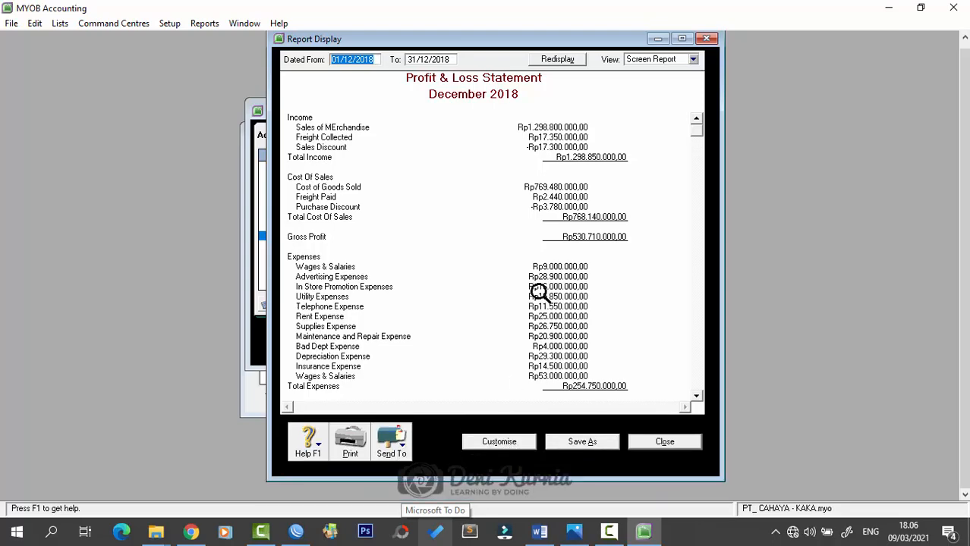
scroll(480, 300, down, 5)
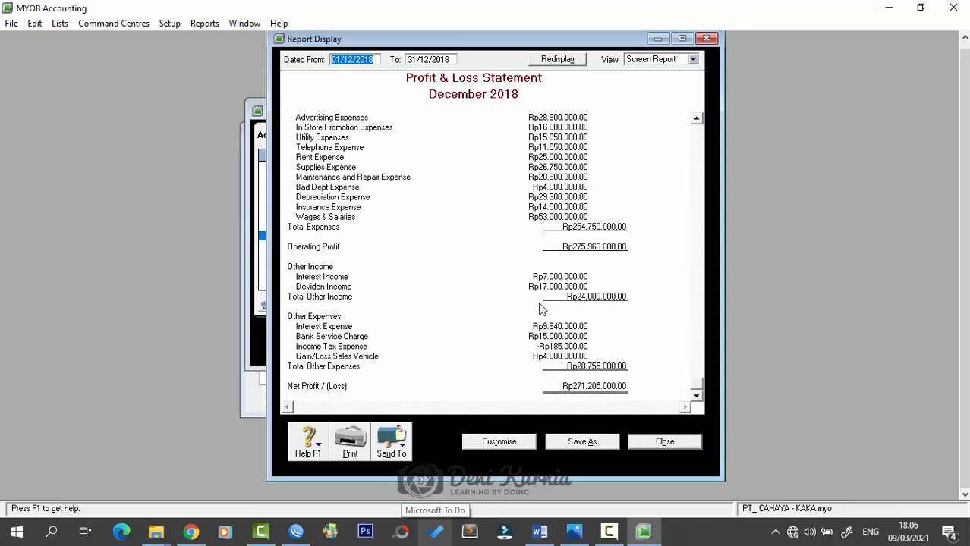
- Close the Profit & Loss Statement report
click(706, 38)
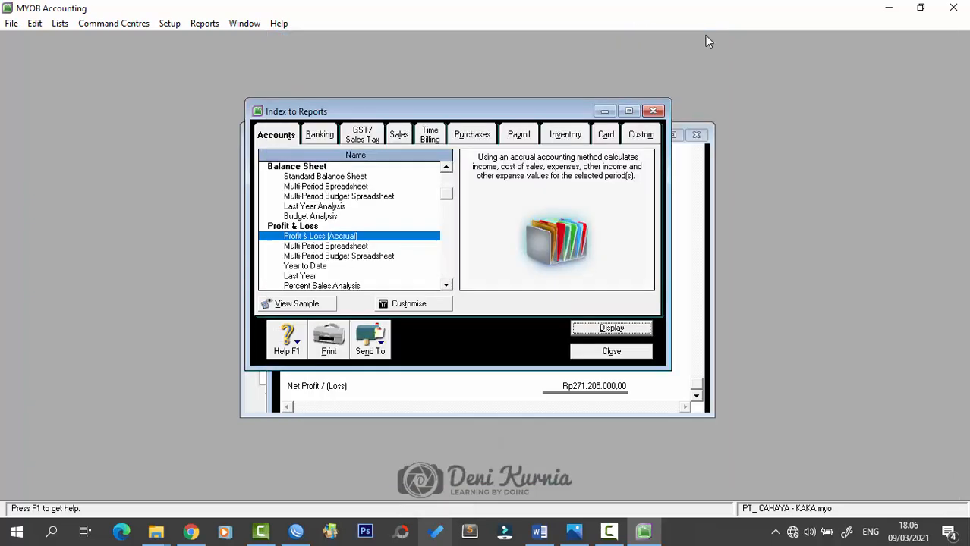
scroll(368, 266, down, 1)
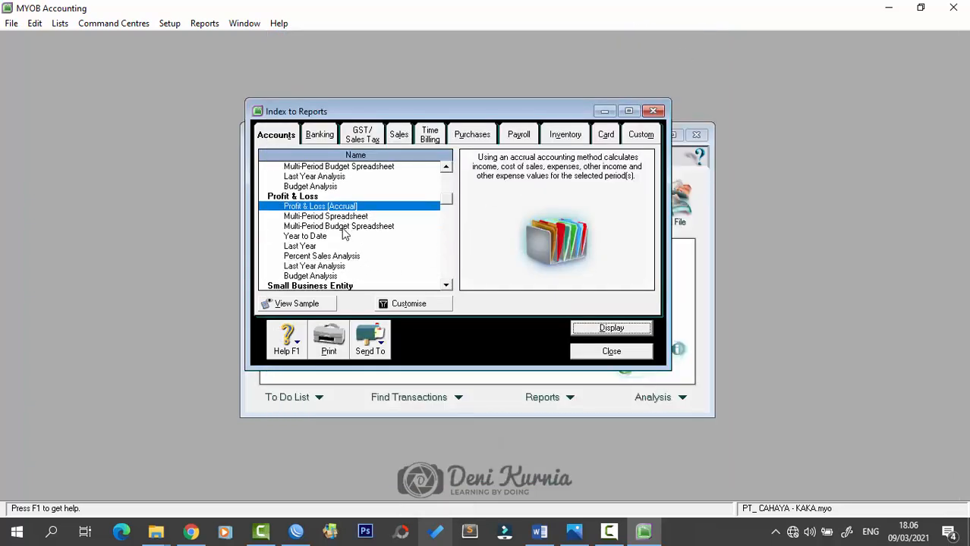
scroll(346, 239, down, 3)
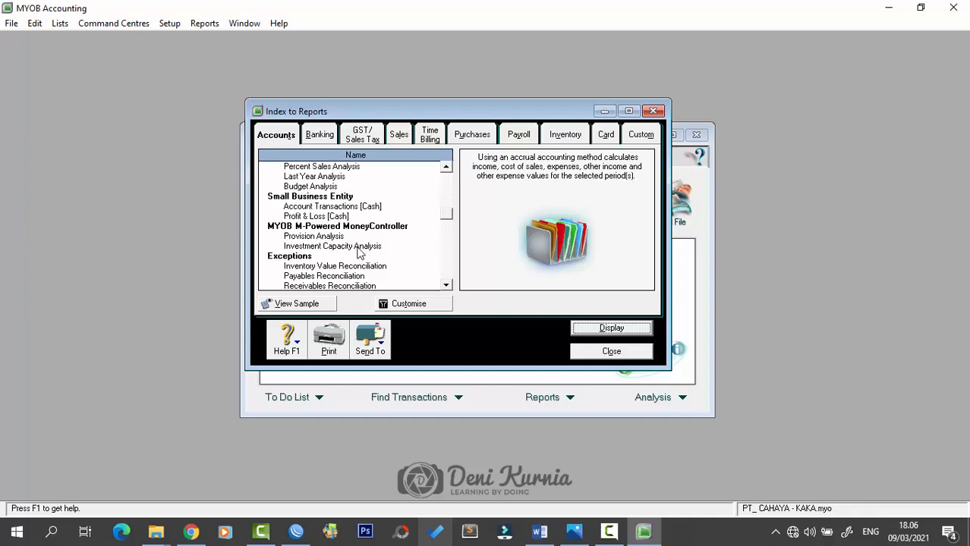
scroll(361, 252, down, 2)
scroll(360, 243, up, 8)
- Display the December 2018 Statement of Cash Flow from the Banking reports
click(319, 135)
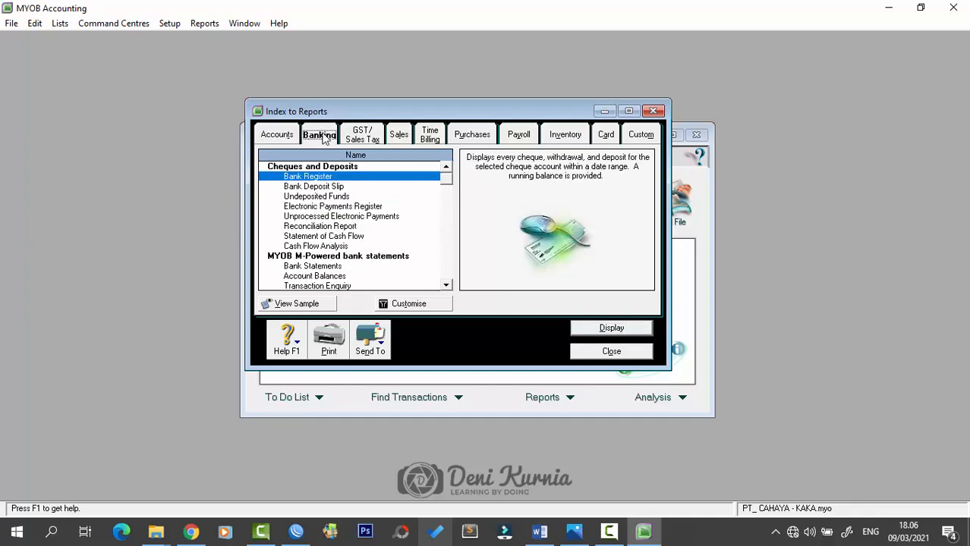
scroll(351, 258, down, 1)
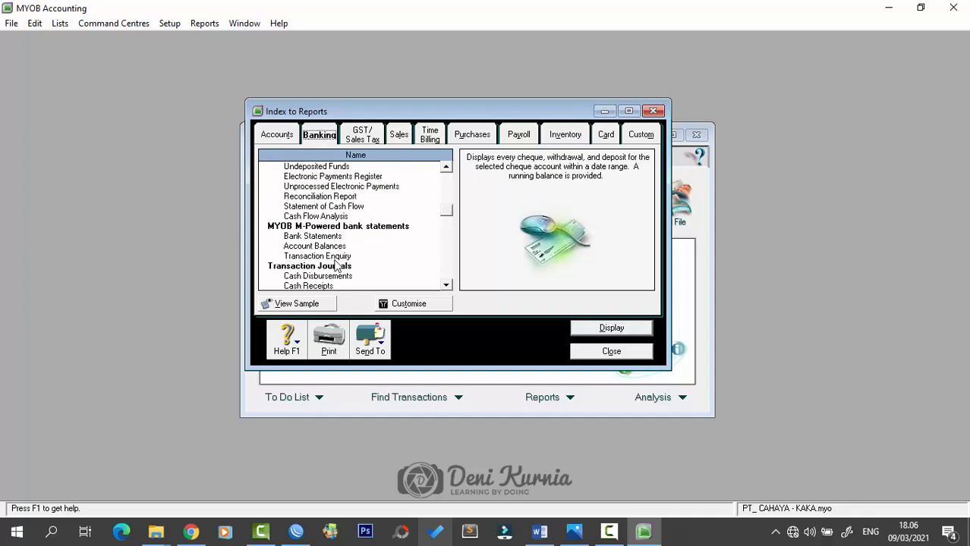
scroll(341, 255, down, 1)
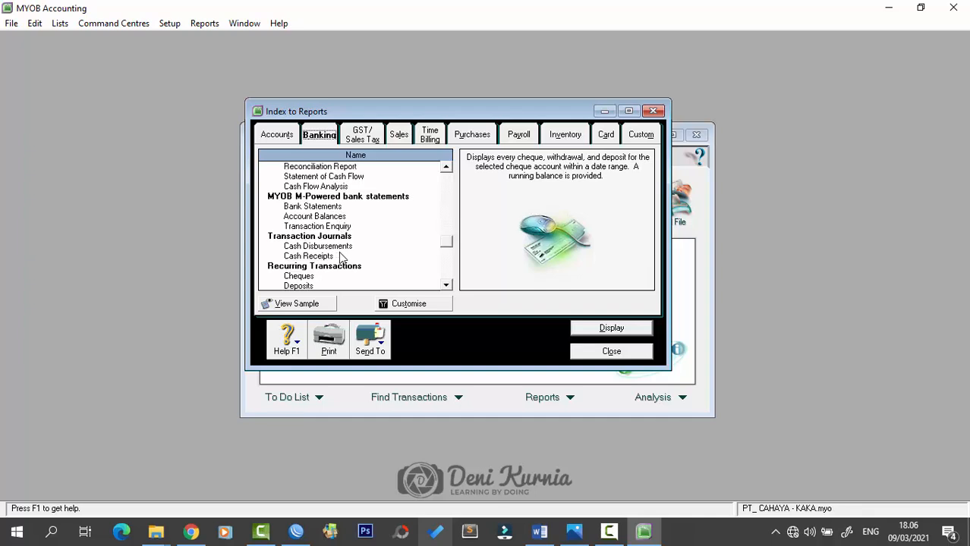
scroll(341, 258, up, 2)
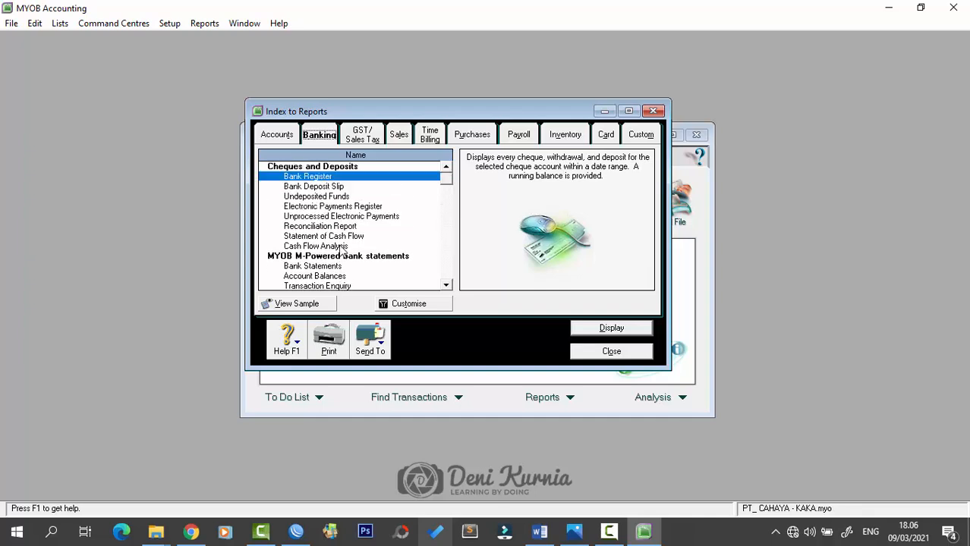
click(340, 238)
click(588, 328)
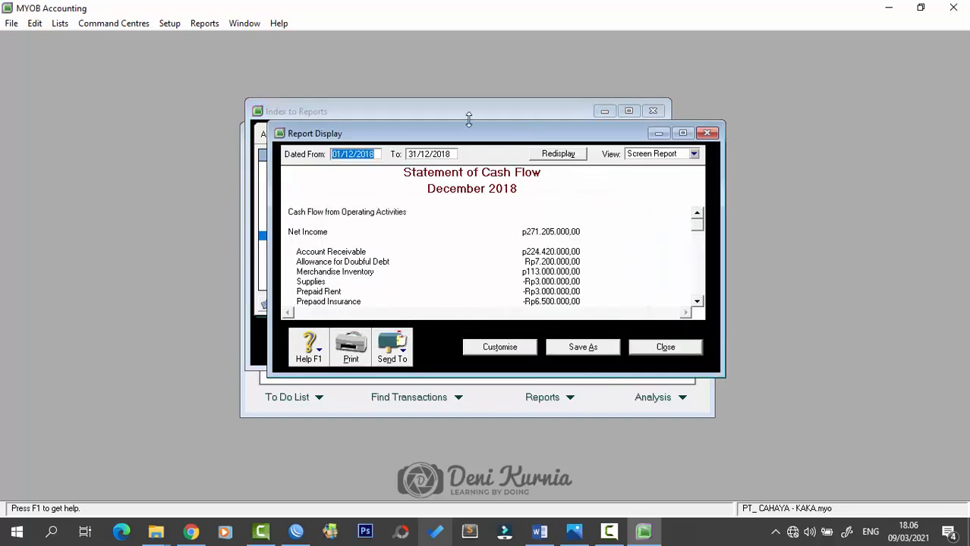
- Enlarge the Statement of Cash Flow window and scroll through it to review all rows
drag(467, 114, 478, 34)
click(692, 279)
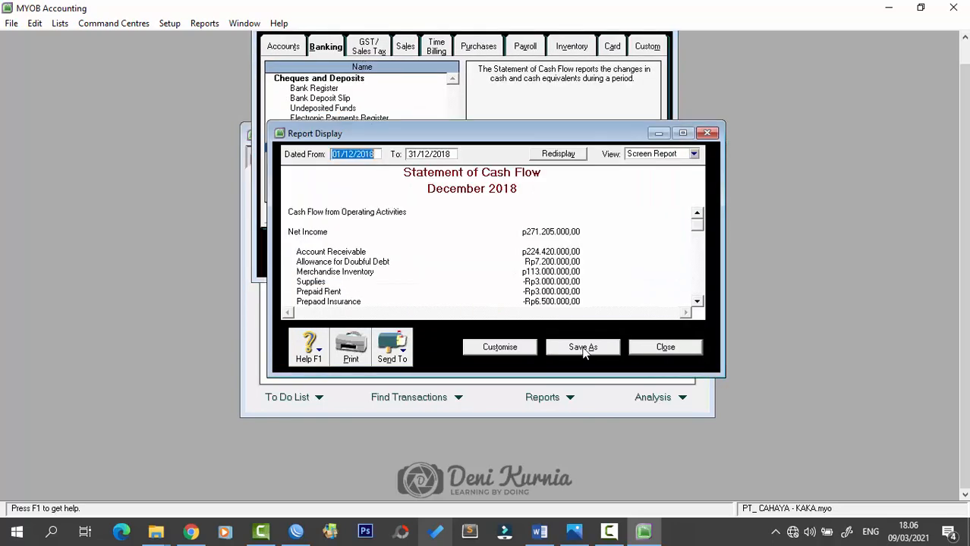
drag(555, 377, 583, 455)
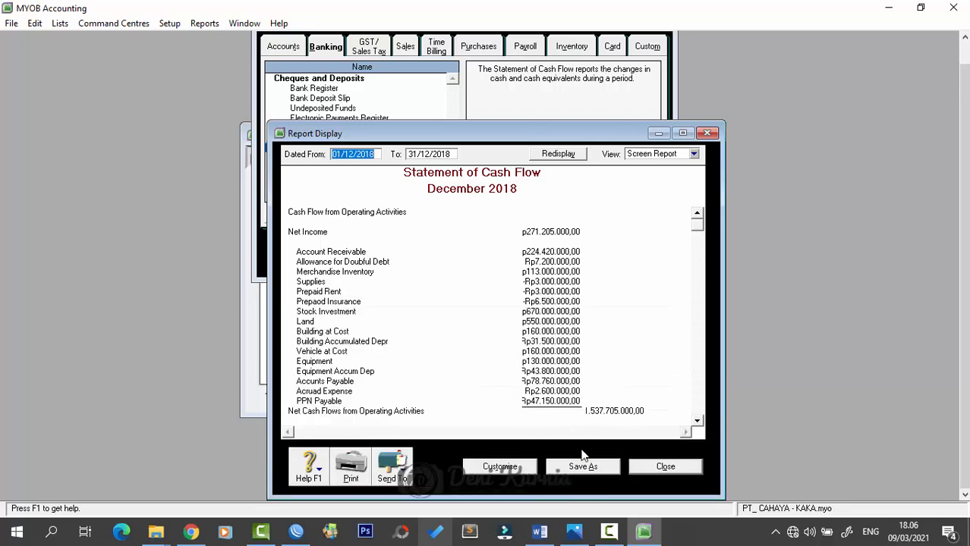
drag(550, 119, 553, 32)
scroll(600, 232, down, 3)
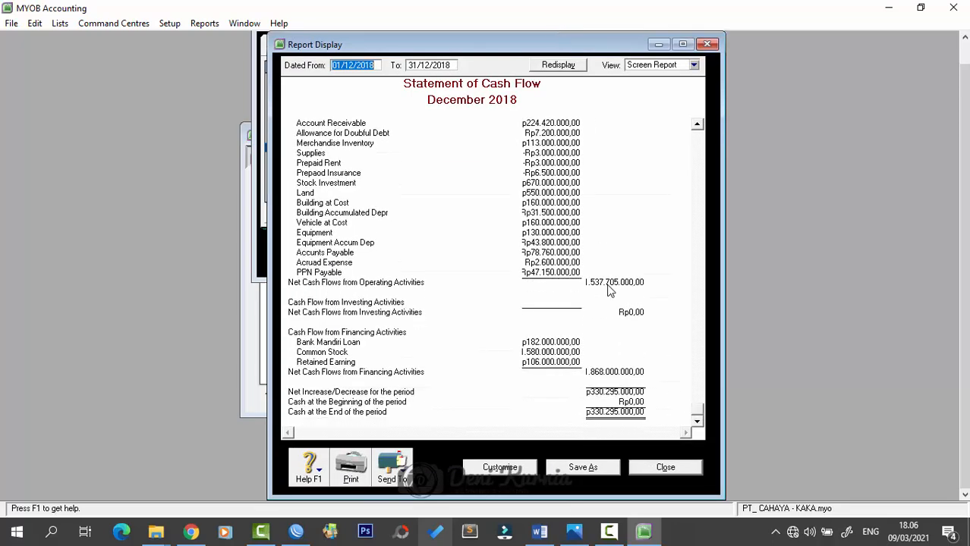
scroll(611, 291, down, 1)
drag(722, 247, 764, 246)
scroll(629, 315, up, 2)
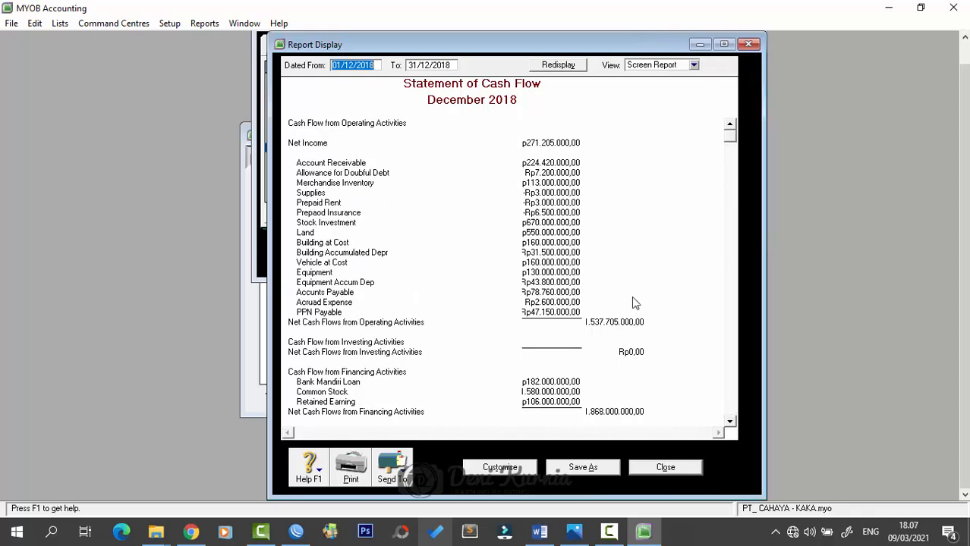
- Close the cash flow report and Index to Reports, then minimise MYOB to the desktop
click(749, 44)
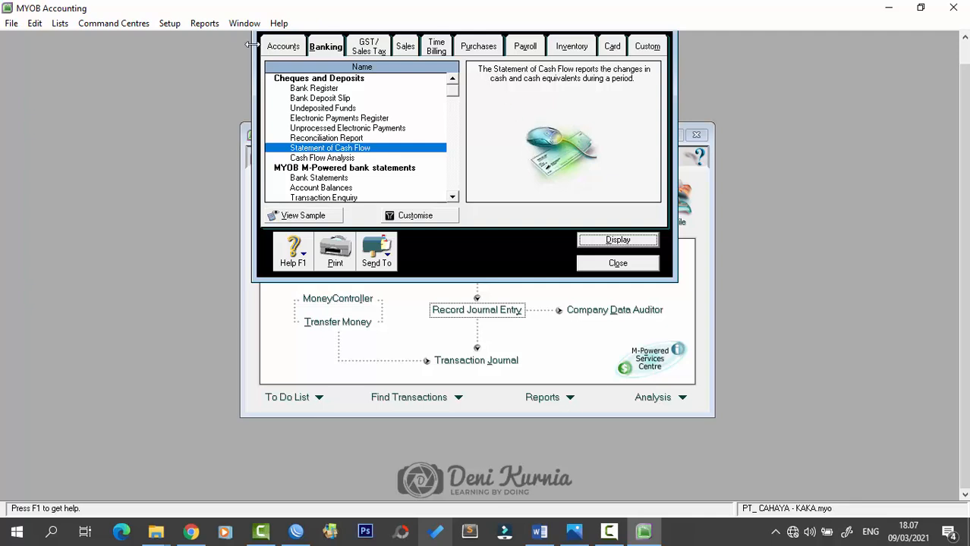
drag(251, 45, 260, 45)
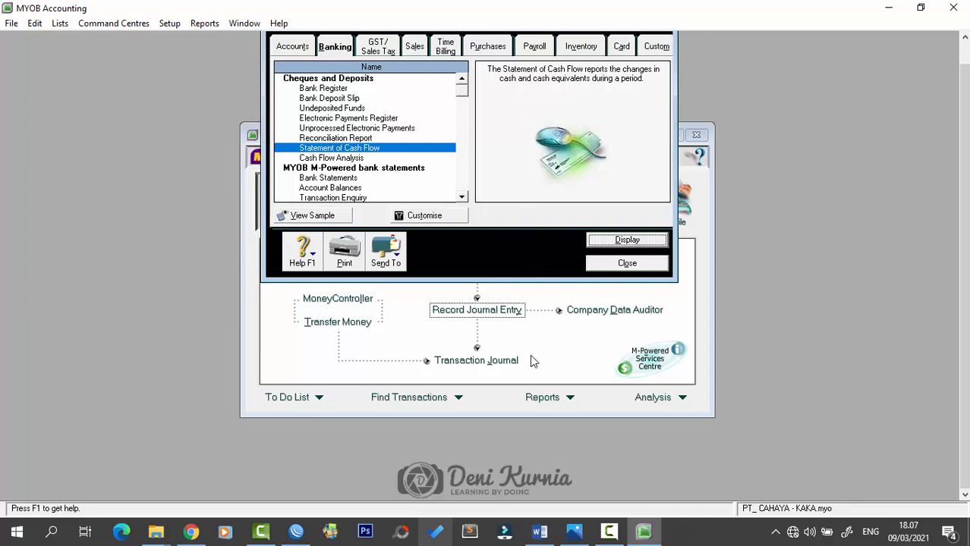
click(635, 263)
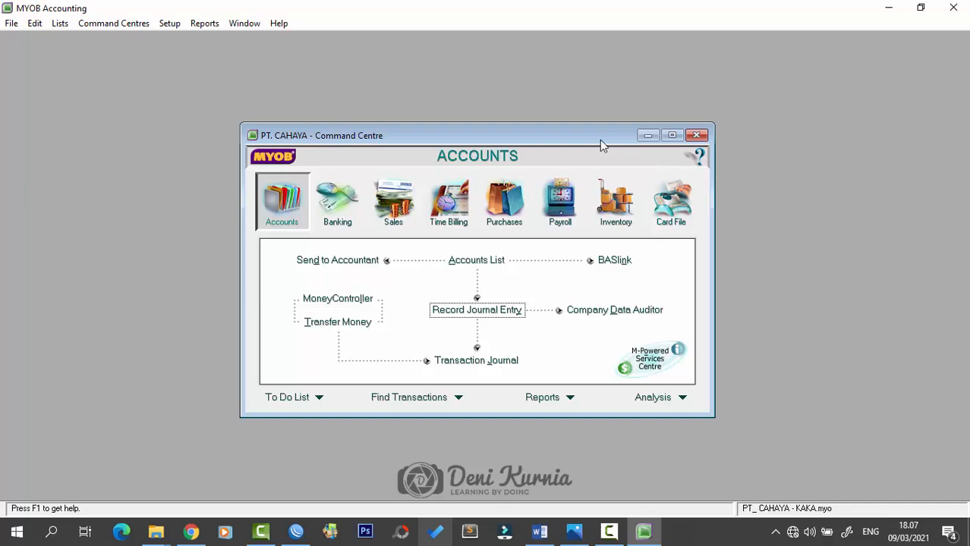
drag(599, 141, 608, 116)
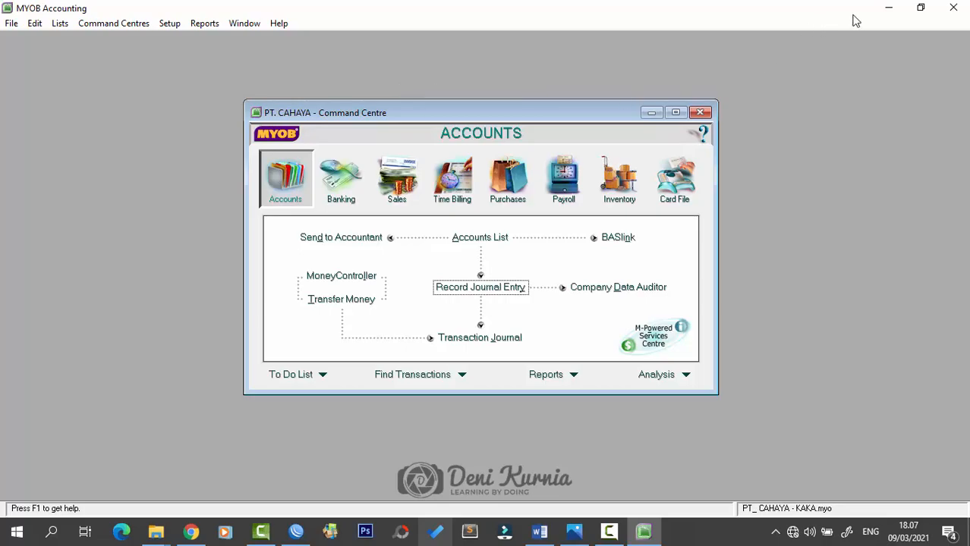
click(889, 11)
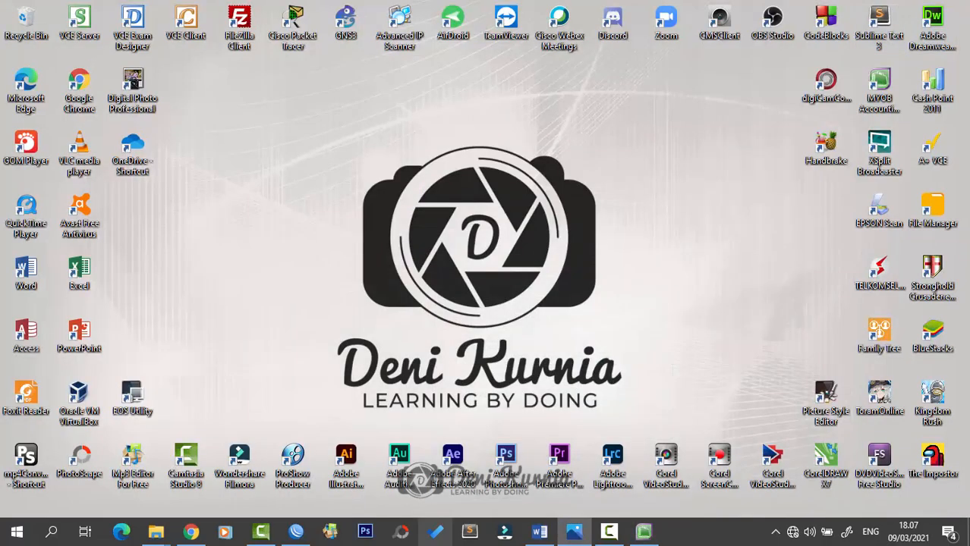